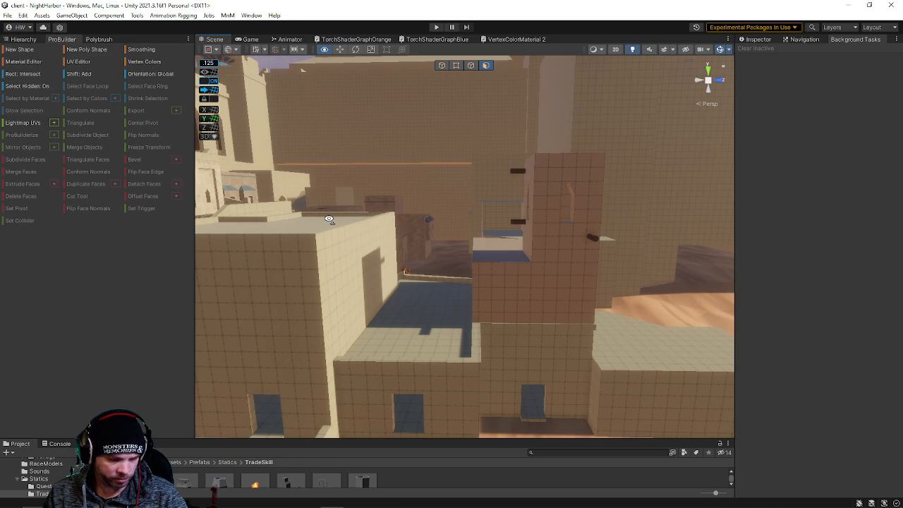
Step: Examine the street, the flat rooftops and the hollow interior of the blockout building from several sides
right_drag(329, 220, 500, 252)
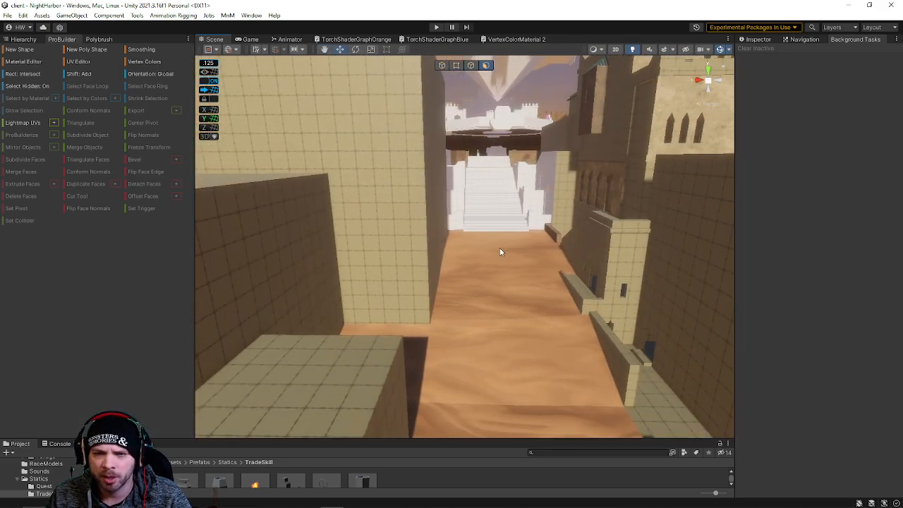
scroll(501, 332, up, 5)
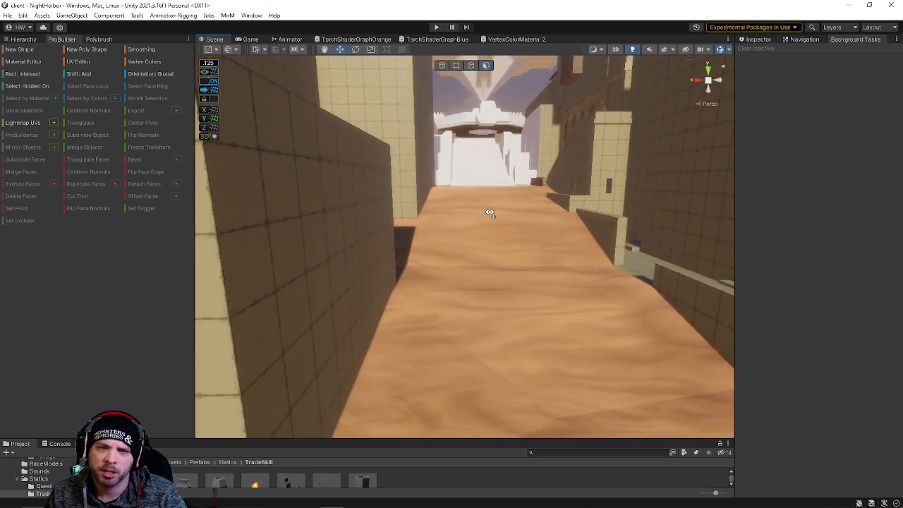
right_drag(490, 212, 549, 280)
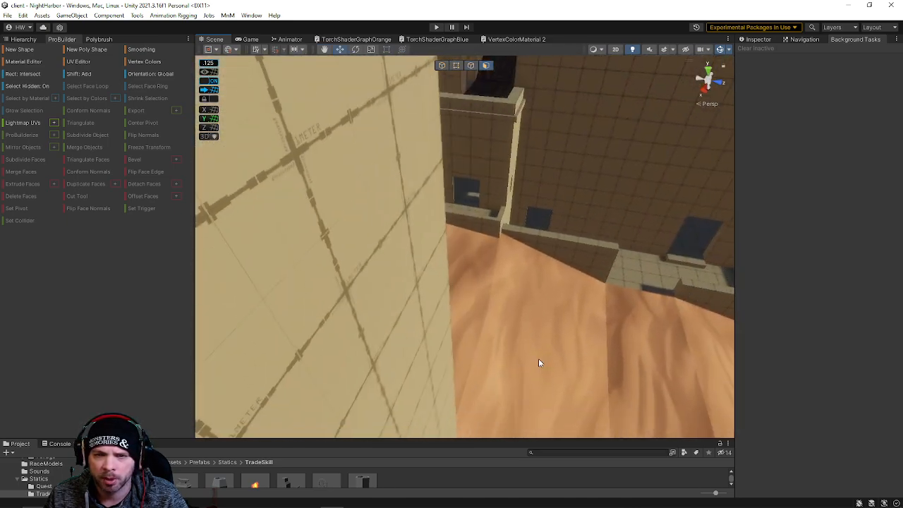
right_drag(538, 359, 600, 376)
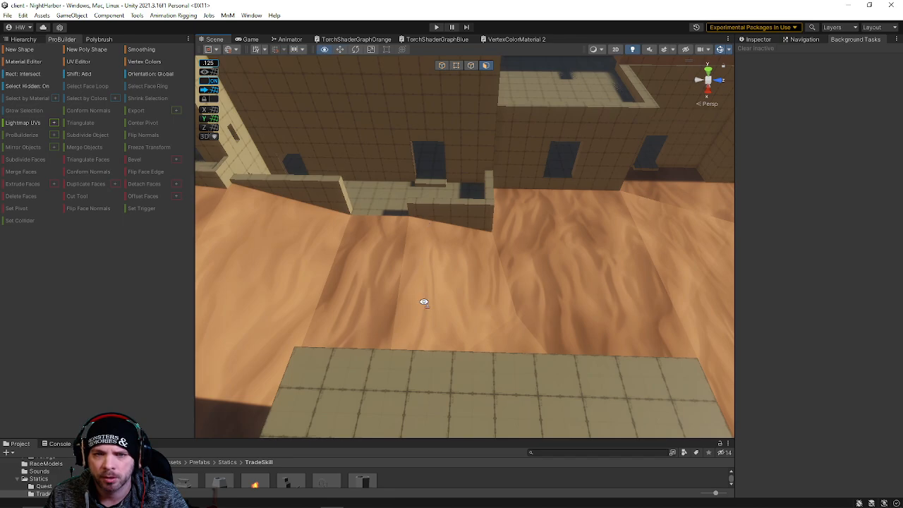
right_drag(424, 303, 292, 129)
click(344, 218)
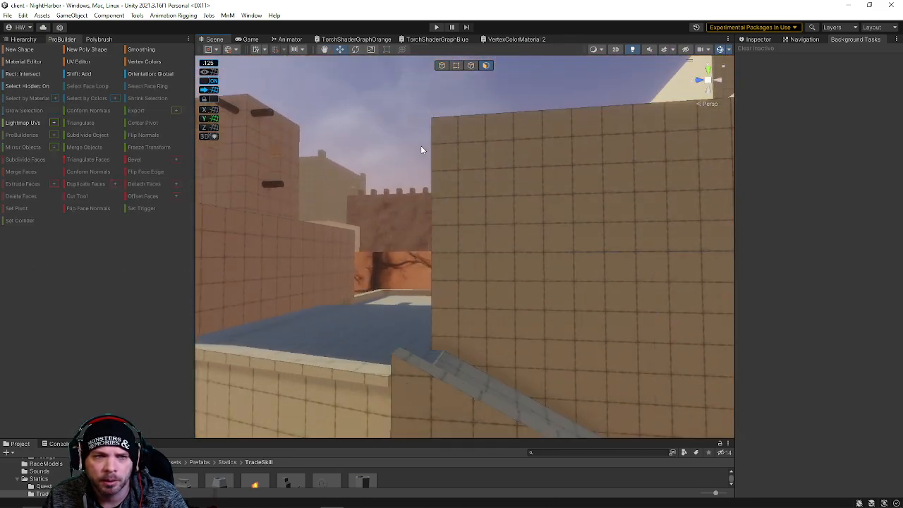
right_drag(421, 149, 380, 267)
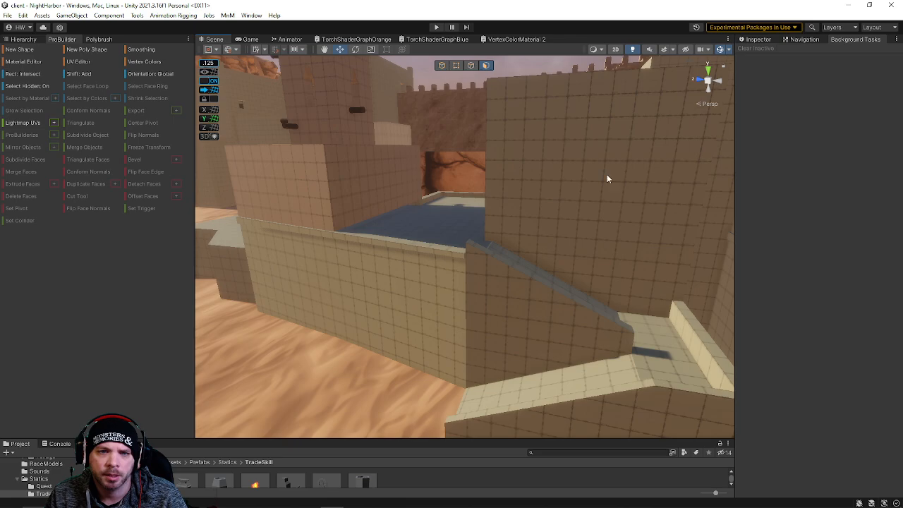
mouse_move(604, 177)
right_down()
mouse_move(513, 212)
mouse_move(496, 204)
mouse_move(583, 169)
mouse_move(543, 190)
mouse_move(642, 177)
mouse_move(674, 190)
mouse_move(714, 169)
mouse_move(797, 169)
mouse_move(882, 139)
mouse_move(812, 169)
mouse_move(487, 185)
mouse_move(403, 244)
mouse_move(585, 218)
mouse_move(379, 224)
mouse_move(279, 210)
mouse_move(362, 175)
right_up()
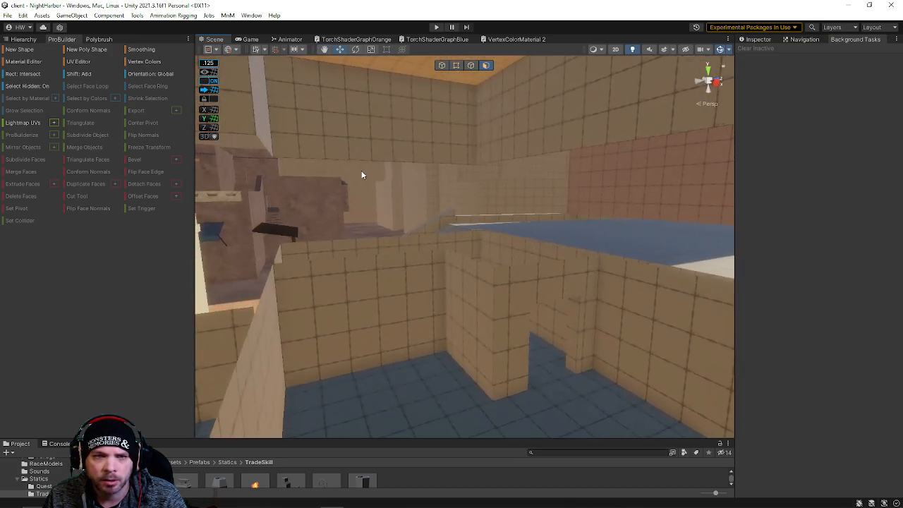
right_drag(335, 233, 591, 201)
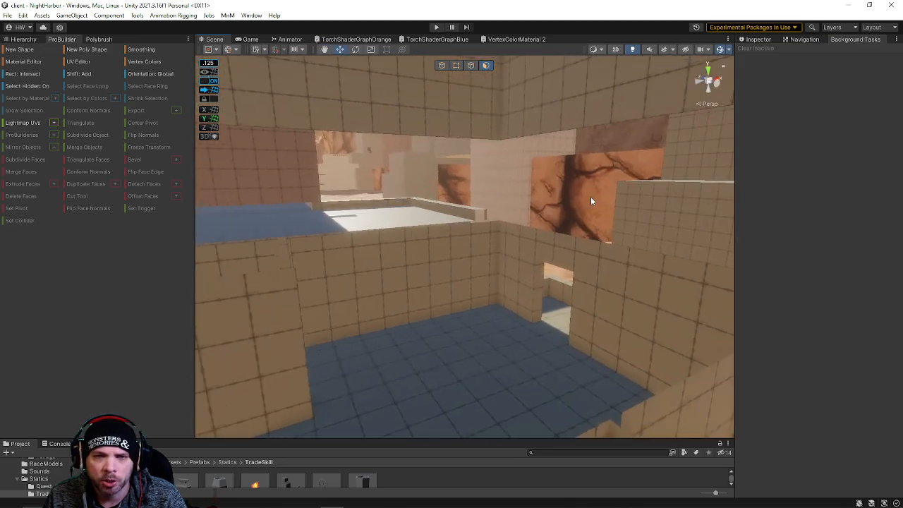
right_drag(474, 265, 460, 163)
right_drag(274, 292, 448, 96)
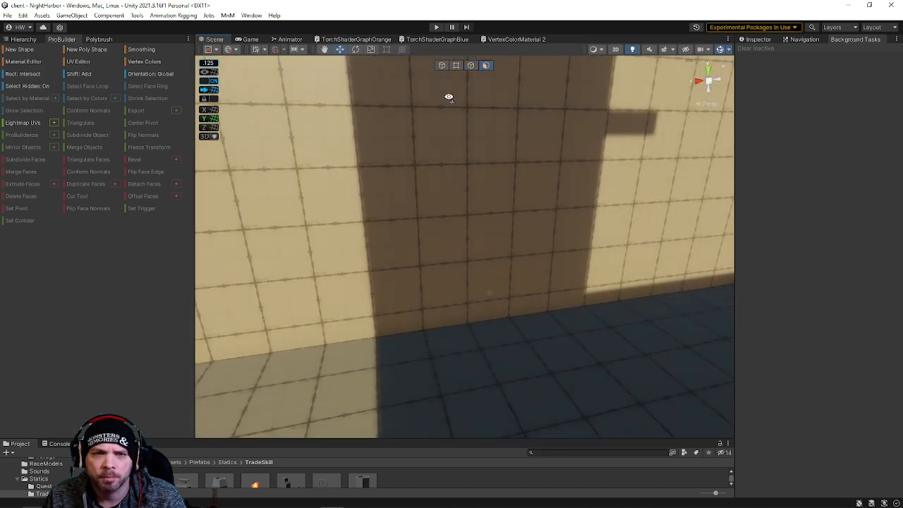
right_drag(523, 235, 374, 233)
Step: Lower the horizontal edges across the upper wall facing the adjoining flat rooftop to about door height
click(529, 242)
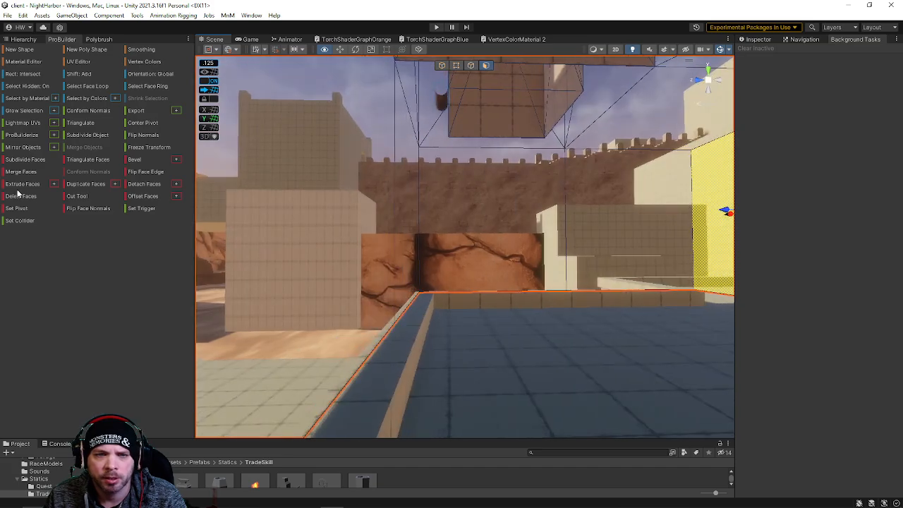
right_drag(452, 240, 455, 212)
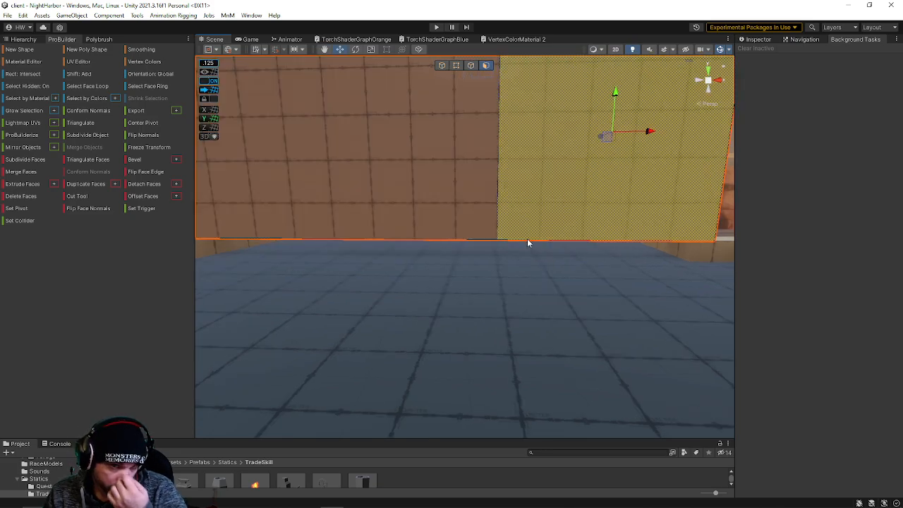
right_drag(528, 243, 438, 169)
right_drag(553, 105, 316, 167)
click(466, 253)
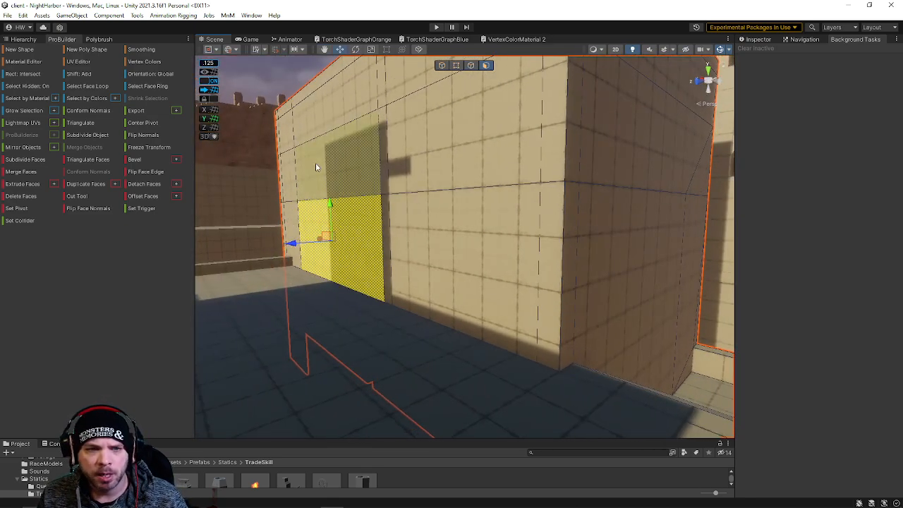
click(471, 65)
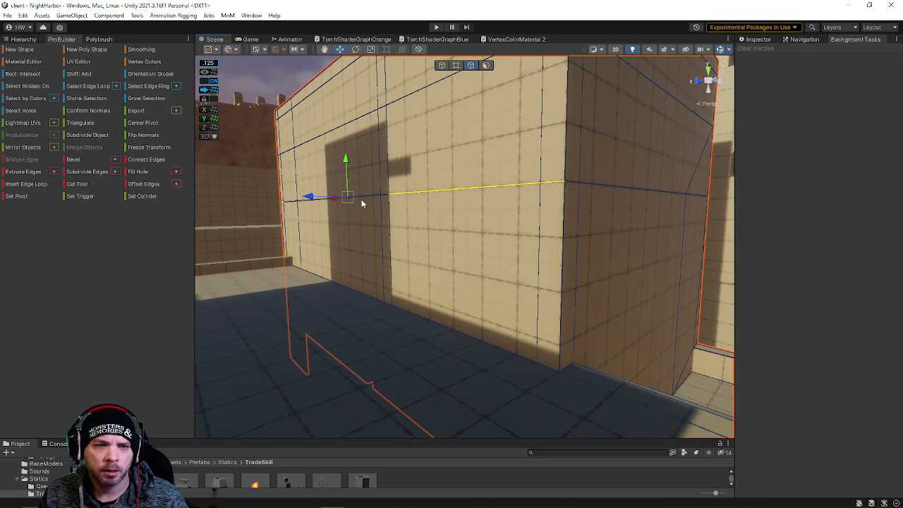
drag(346, 162, 346, 189)
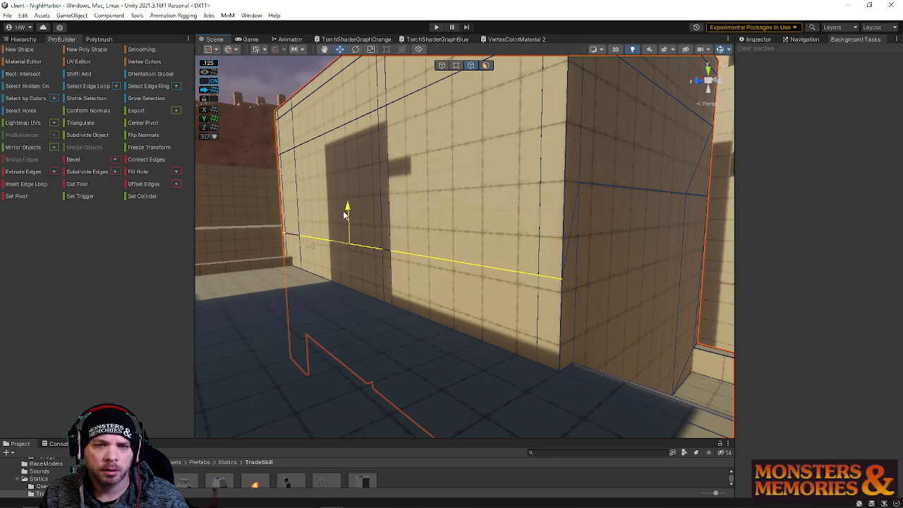
key(f)
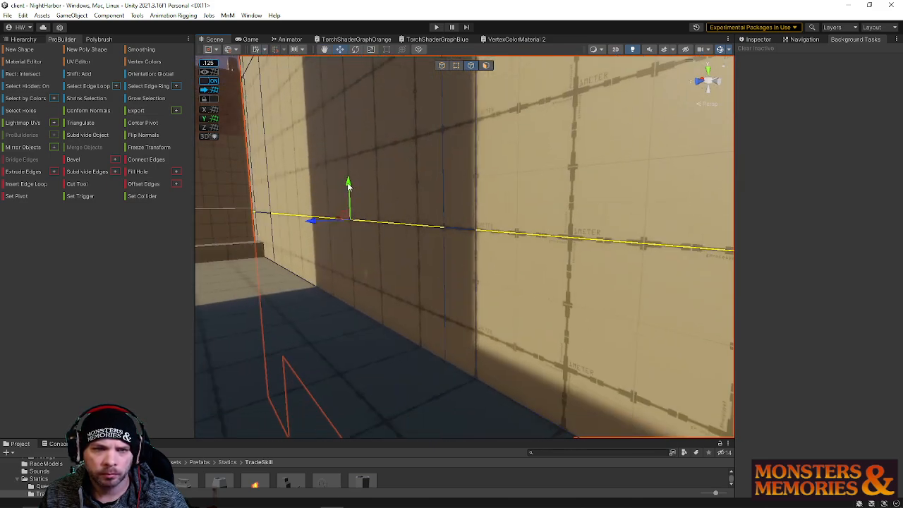
Step: Align the horizontal edge on the adjacent street-side wall with the lowered edge around the corner
alt+drag(416, 218, 600, 228)
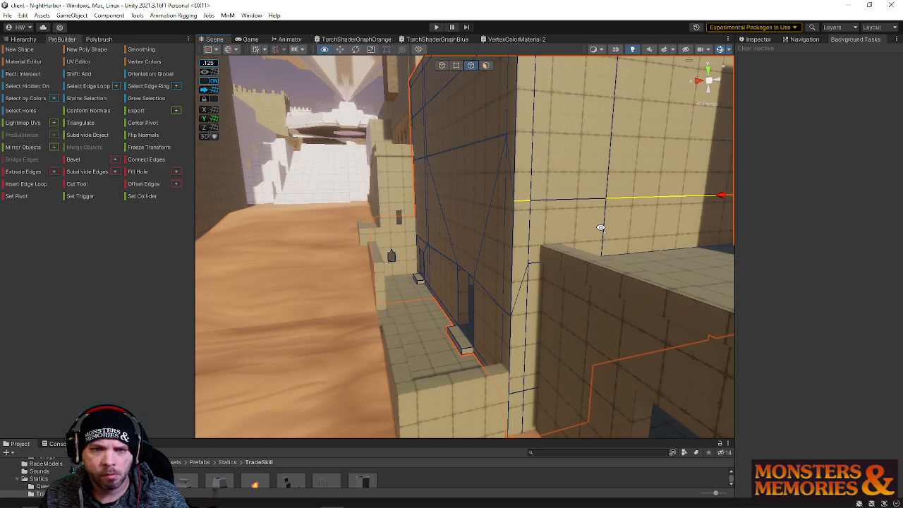
alt+drag(600, 228, 393, 126)
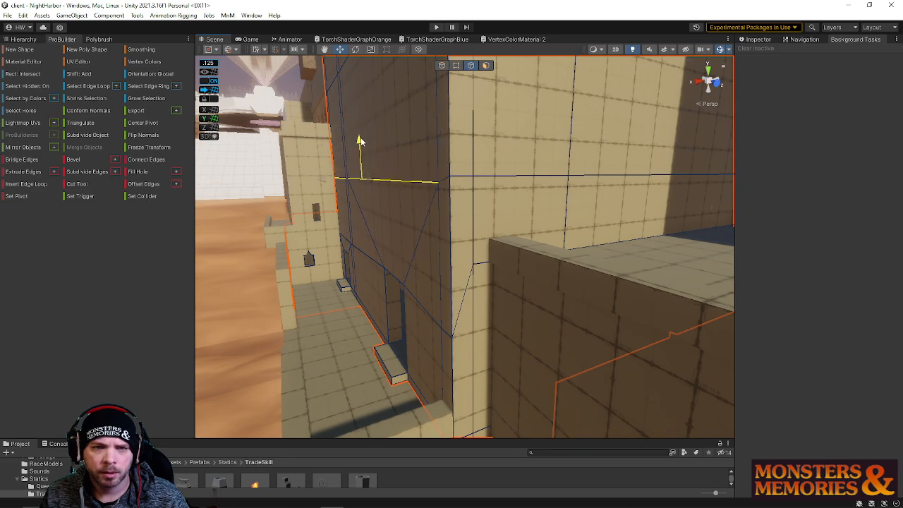
alt+drag(361, 141, 587, 189)
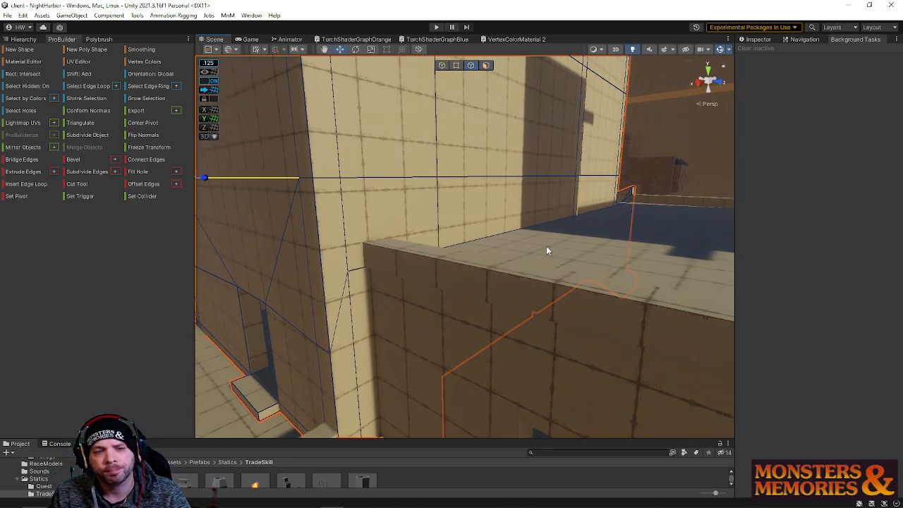
Step: Raise the lower corner edges towards rooftop level and select the edges along the wall's base
click(321, 346)
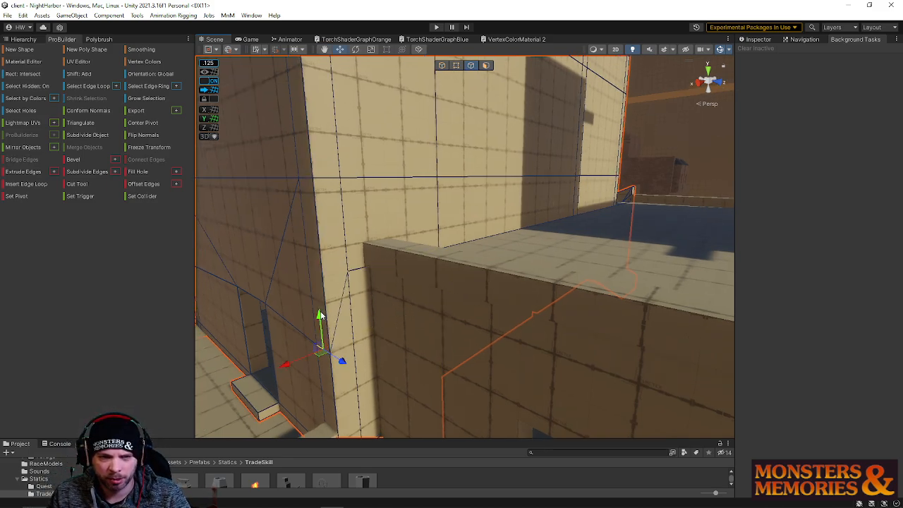
shift+click(343, 270)
shift+click(559, 223)
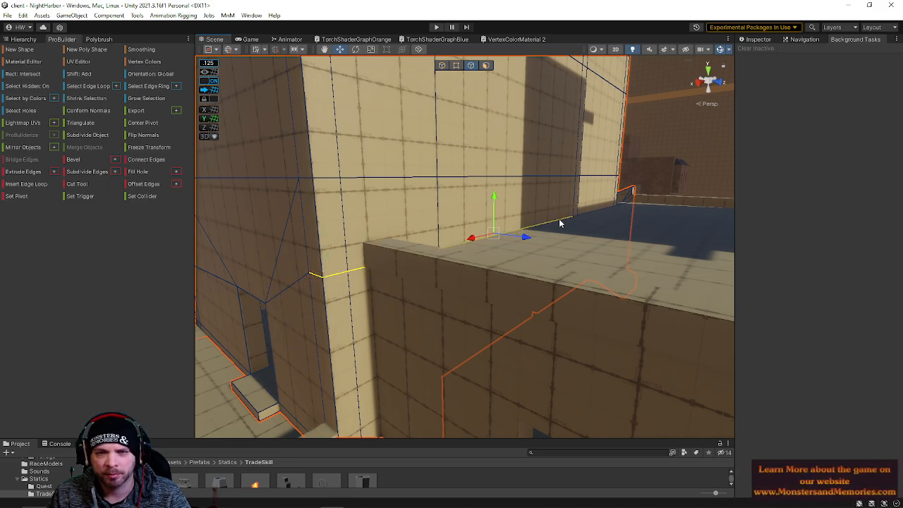
alt+drag(559, 222, 418, 187)
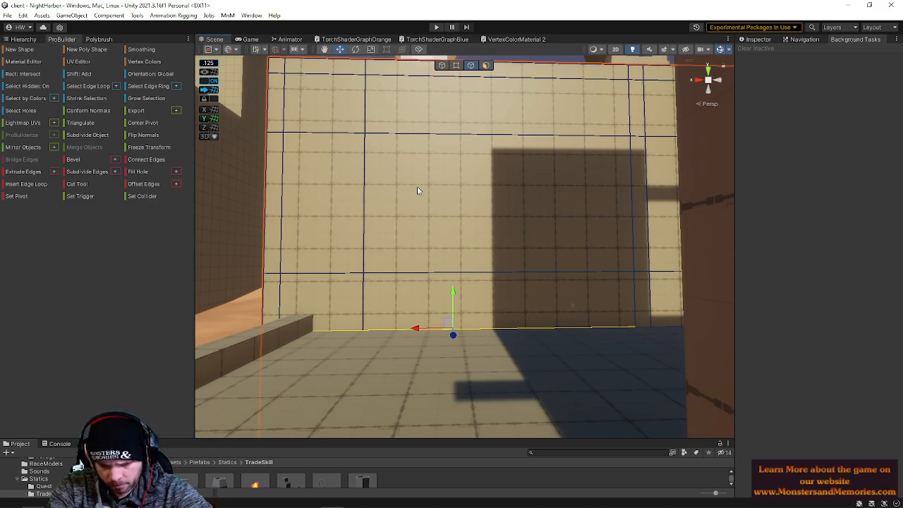
Step: Slide the vertical edges of the rooftop-facing wall sideways to frame two doorway-sized faces at its base
right_drag(417, 191, 454, 231)
right_drag(433, 290, 427, 237)
right_drag(497, 174, 494, 319)
key(e)
click(494, 291)
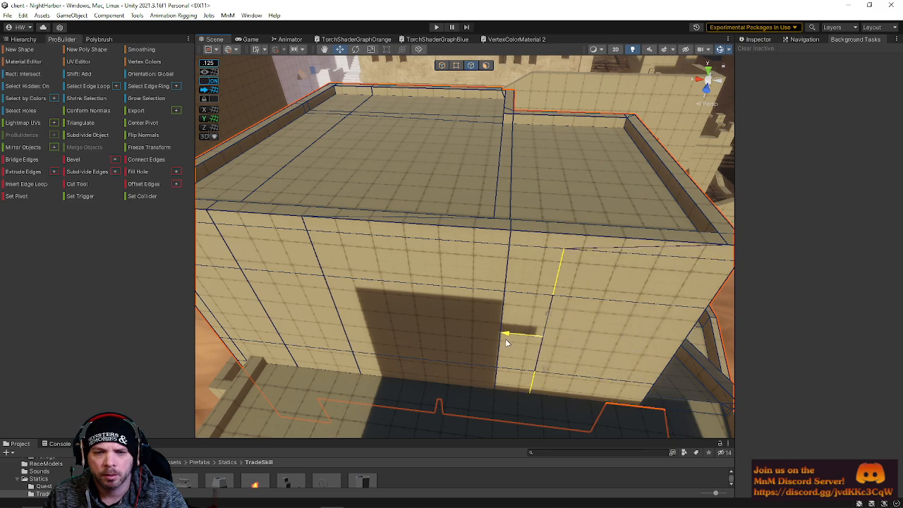
right_drag(505, 339, 424, 372)
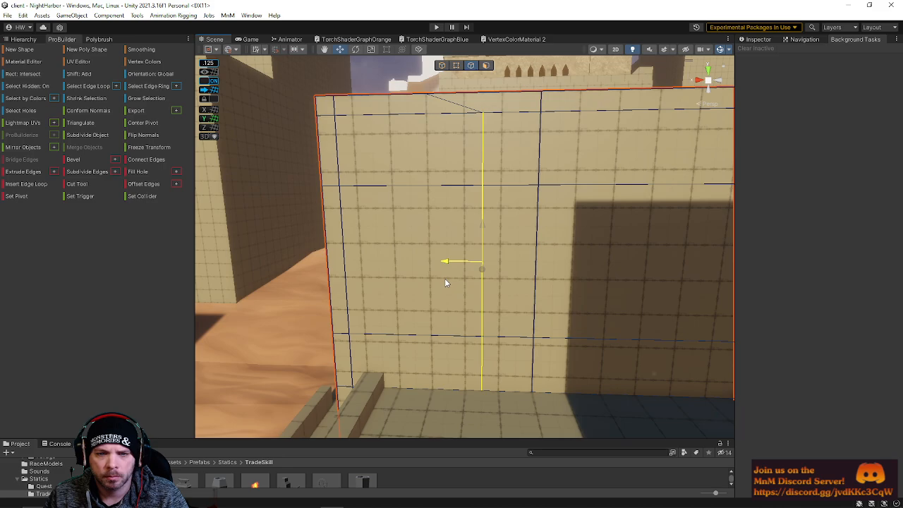
right_drag(445, 280, 598, 289)
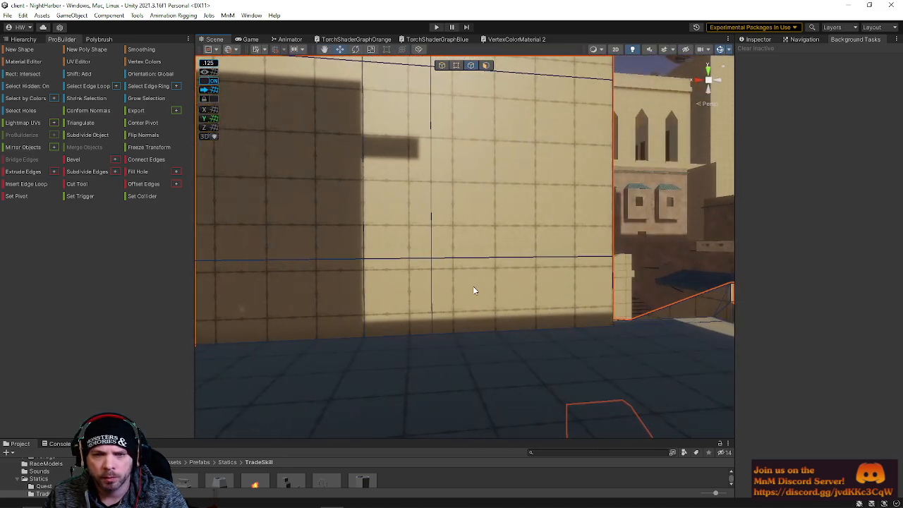
right_drag(473, 286, 447, 282)
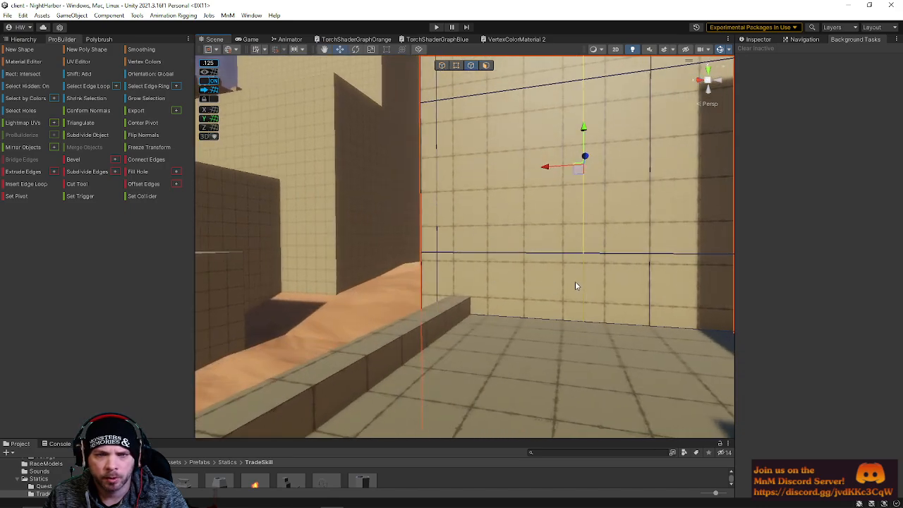
right_drag(515, 285, 527, 118)
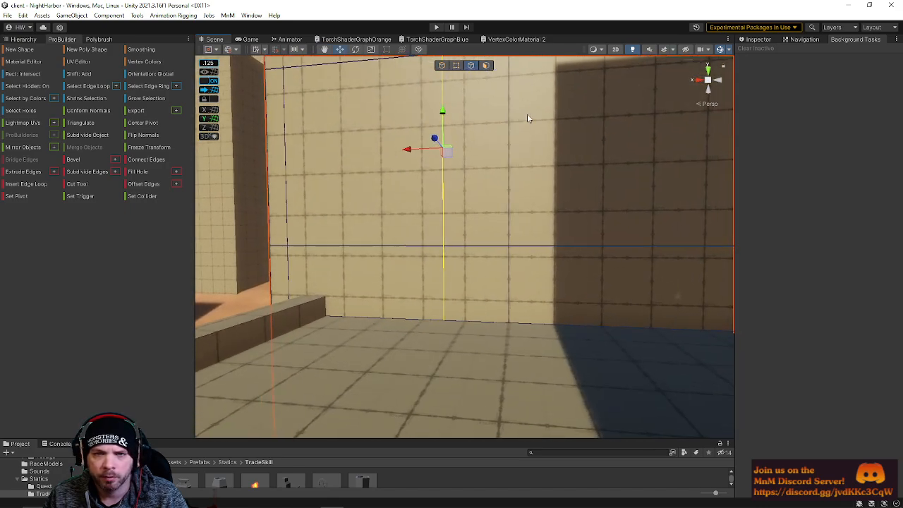
Step: Extrude the two doorway faces of the rooftop-facing wall inward to form passages into the building
click(486, 65)
click(427, 271)
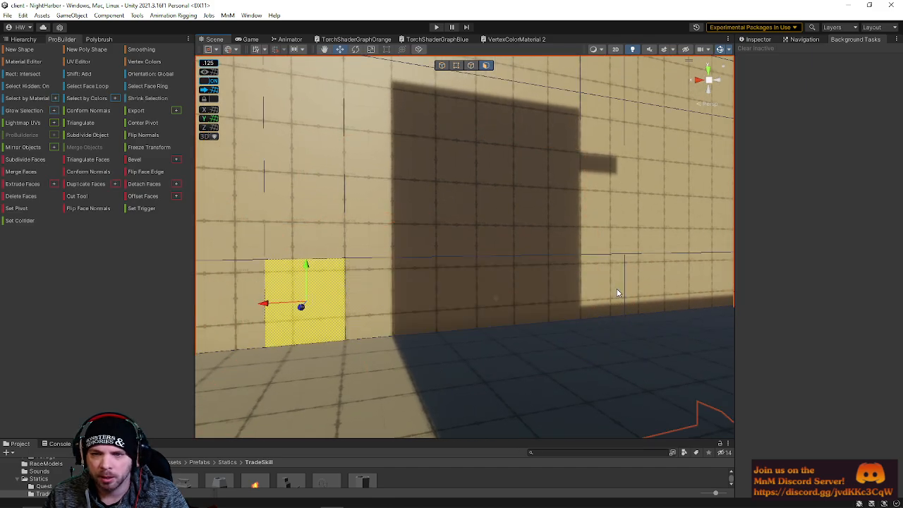
shift+click(617, 293)
alt+drag(618, 292, 504, 312)
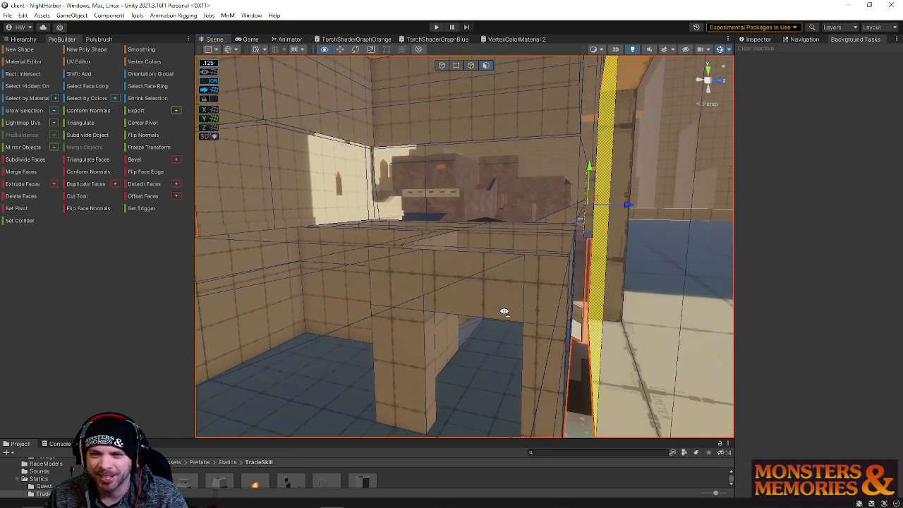
drag(629, 208, 349, 199)
Step: Raise the ceiling faces of both extruded passages above the height of the door openings
alt+drag(489, 219, 572, 291)
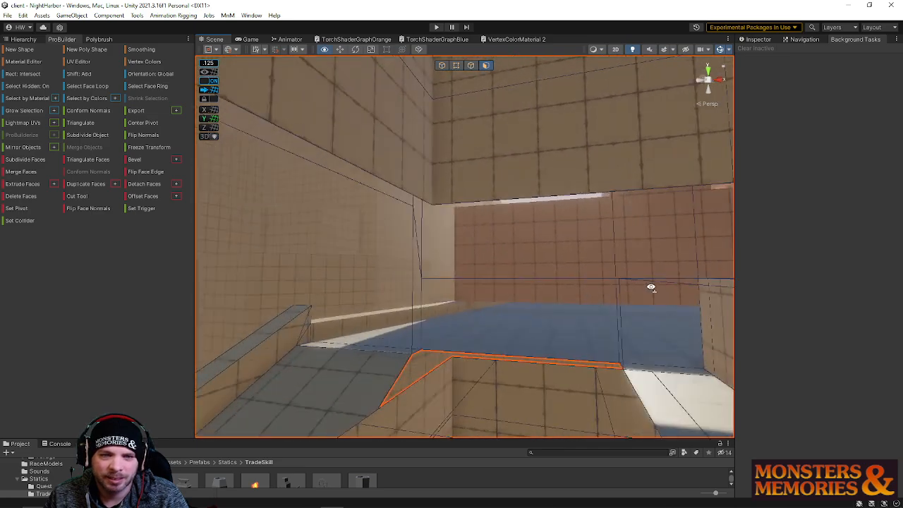
alt+drag(651, 288, 609, 248)
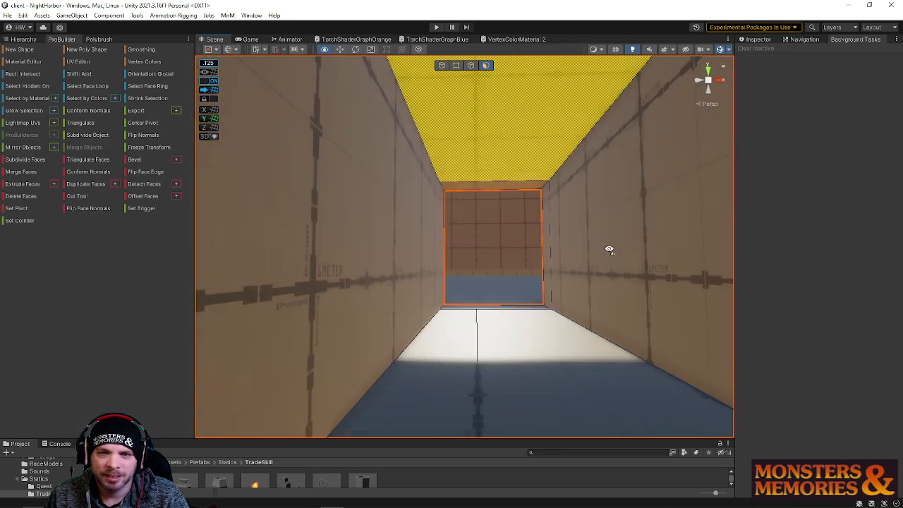
scroll(607, 254, up, 5)
drag(557, 221, 535, 142)
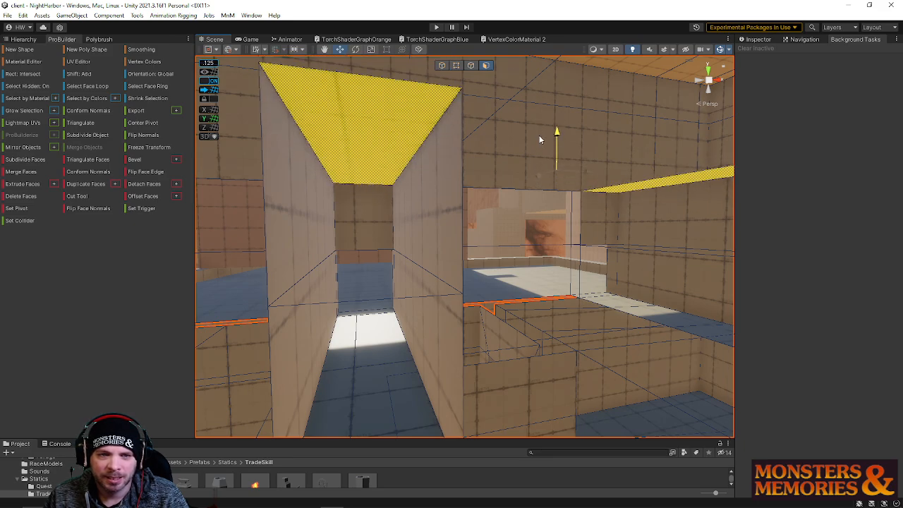
key(w)
Step: Move one passage's side wall outward to widen the passage into a room
right_drag(536, 199, 387, 201)
right_drag(385, 308, 555, 246)
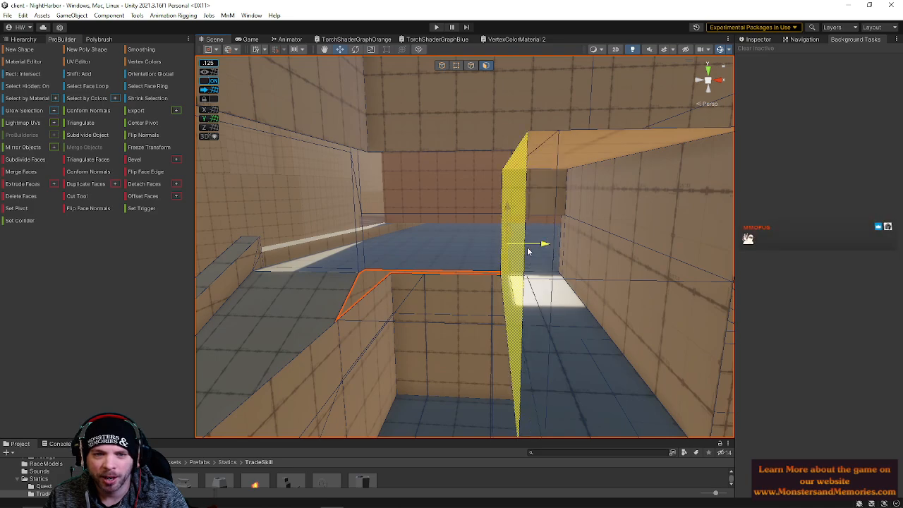
drag(528, 250, 275, 249)
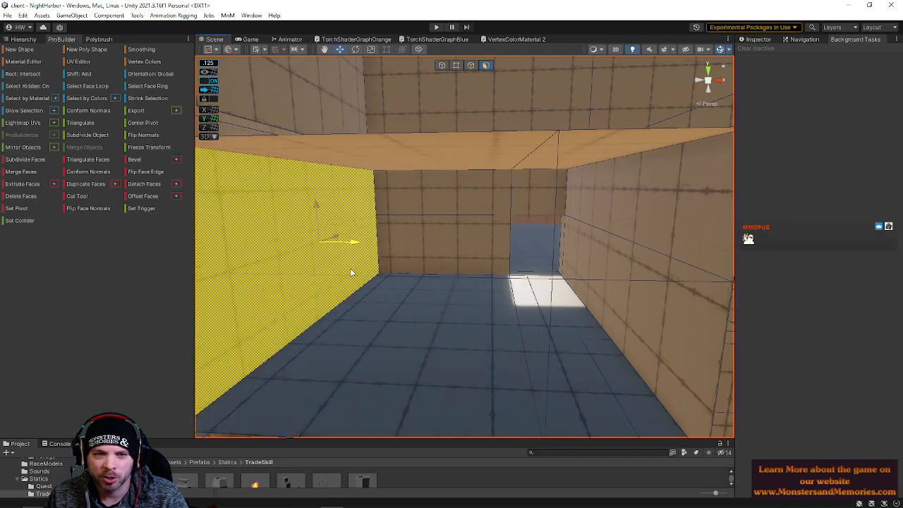
Step: Move the second passage's upper and lower side wall faces outward to widen that passage into a room
right_drag(350, 271, 573, 254)
right_drag(540, 299, 548, 251)
click(549, 252)
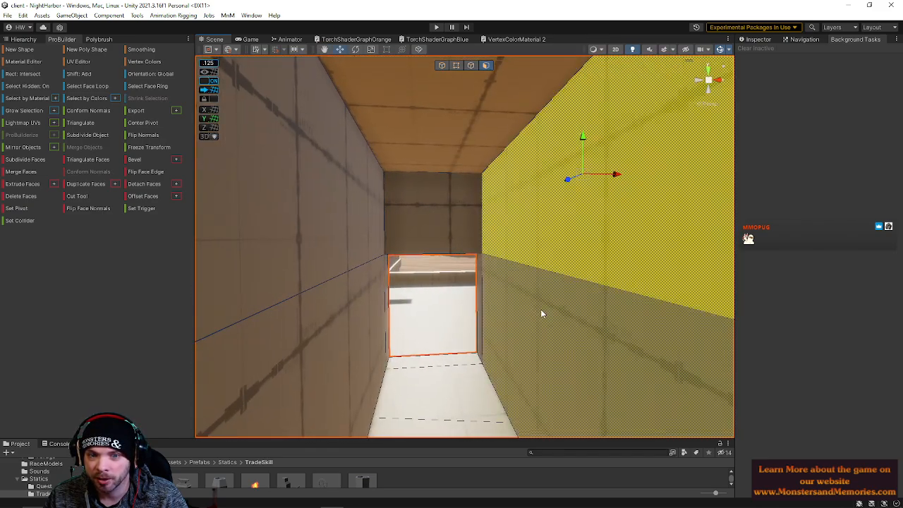
right_drag(540, 327, 527, 337)
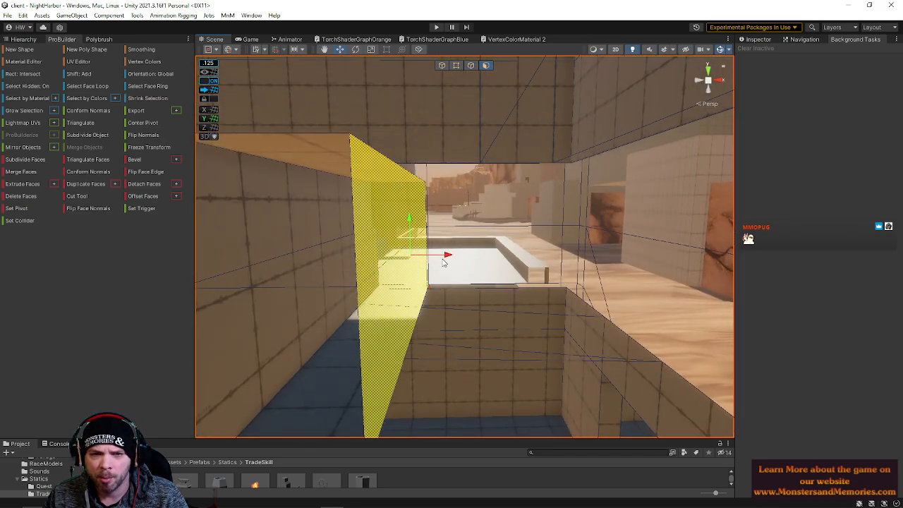
drag(446, 259, 693, 266)
key(d)
right_drag(694, 266, 644, 266)
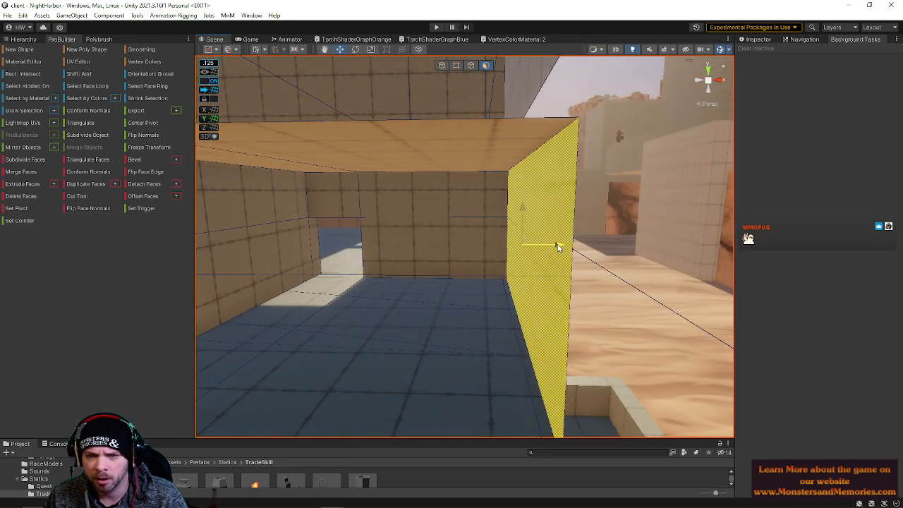
Step: Select the ceiling faces of the widened room, including the narrow strip, and adjust their height together
right_drag(552, 246, 416, 248)
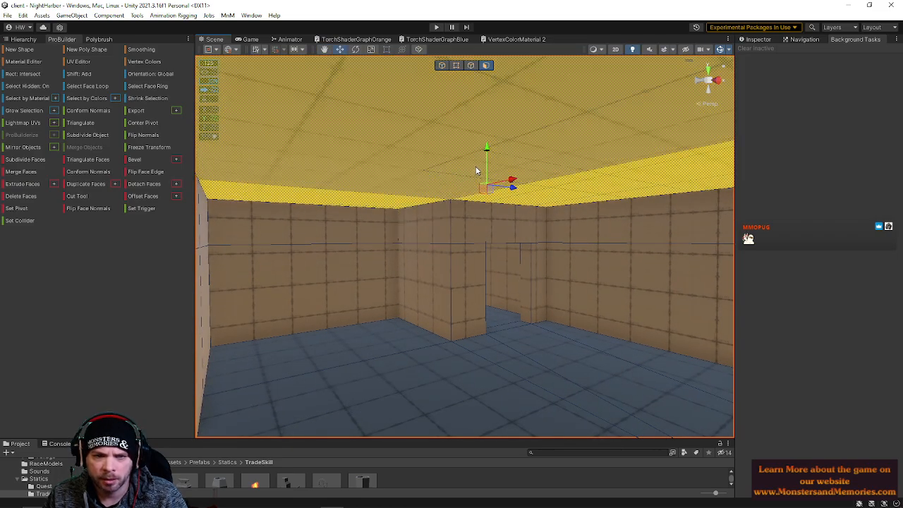
right_drag(490, 158, 391, 184)
click(622, 180)
right_drag(438, 201, 626, 209)
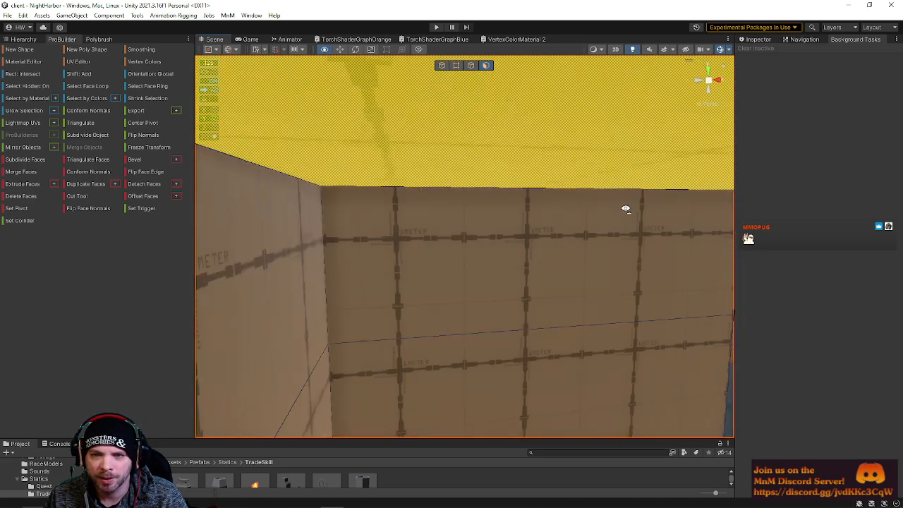
right_drag(391, 198, 318, 174)
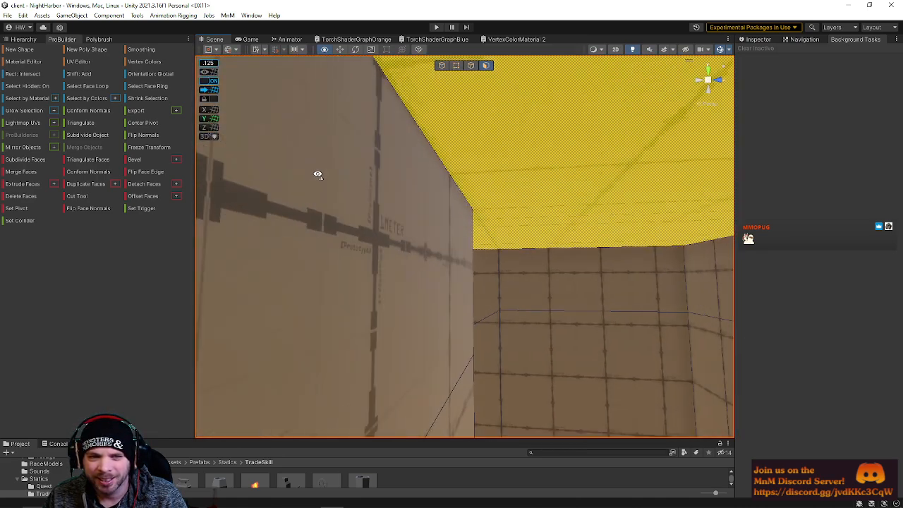
click(424, 233)
key(alt+f)
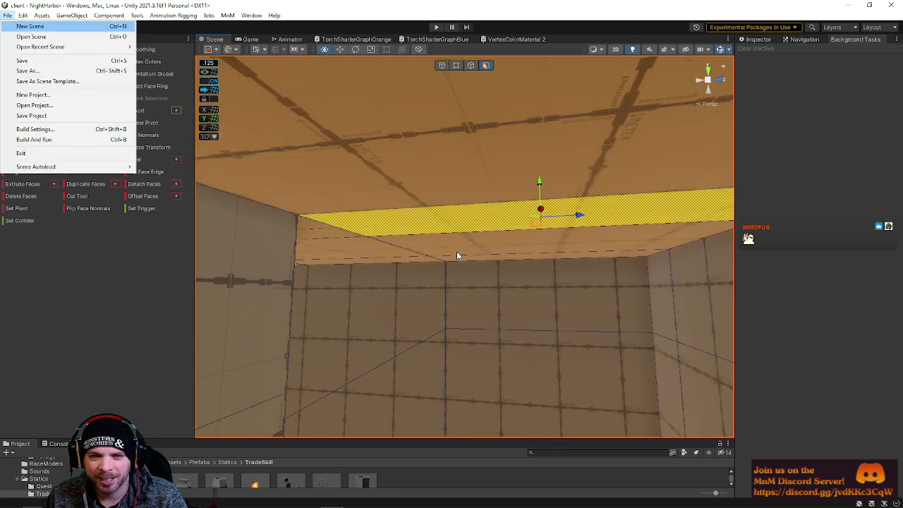
key(alt+g)
right_drag(458, 253, 446, 252)
right_drag(355, 253, 443, 208)
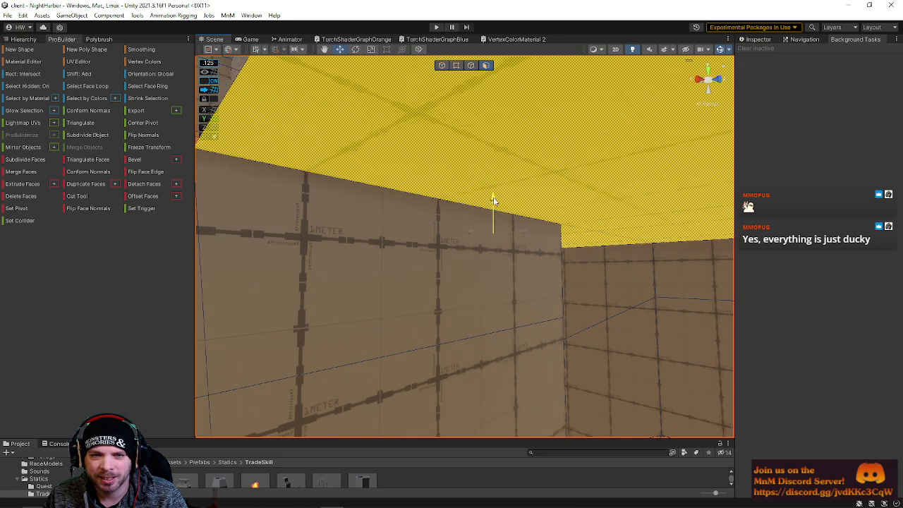
right_drag(497, 201, 757, 209)
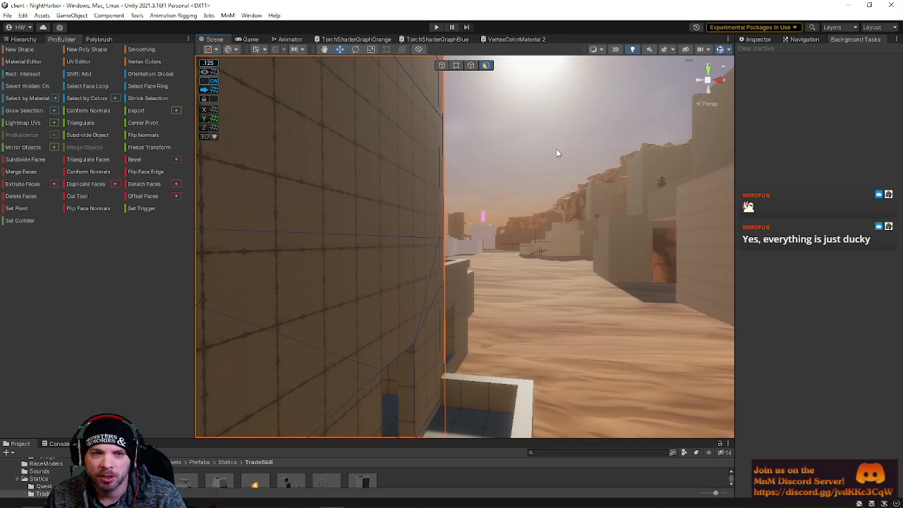
Step: Select the upper and lower faces of the first room's side wall and move them outward to enlarge the room
right_drag(556, 153, 658, 202)
click(629, 219)
key(w)
click(607, 233)
shift+click(550, 312)
right_drag(529, 310, 436, 285)
drag(415, 252, 605, 258)
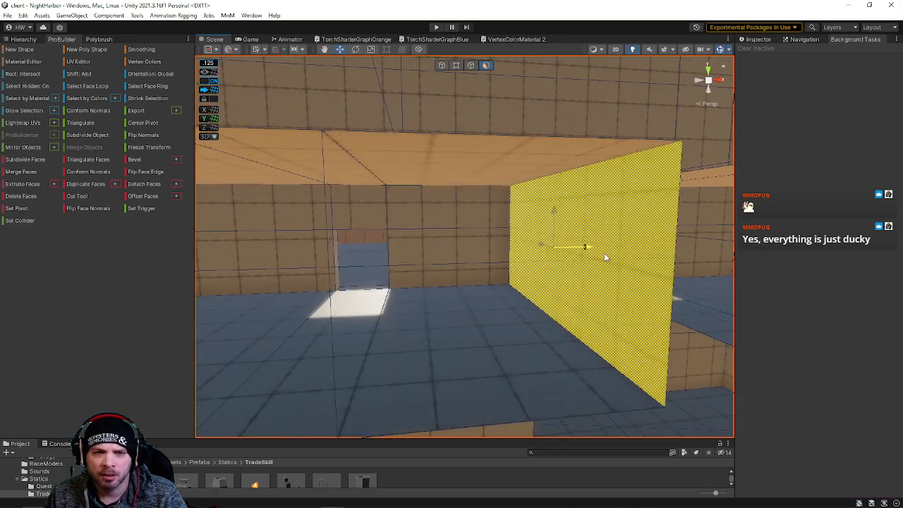
Step: Select the neighbouring room's facing side wall faces and move them toward the first room
key(d)
right_drag(585, 257, 527, 254)
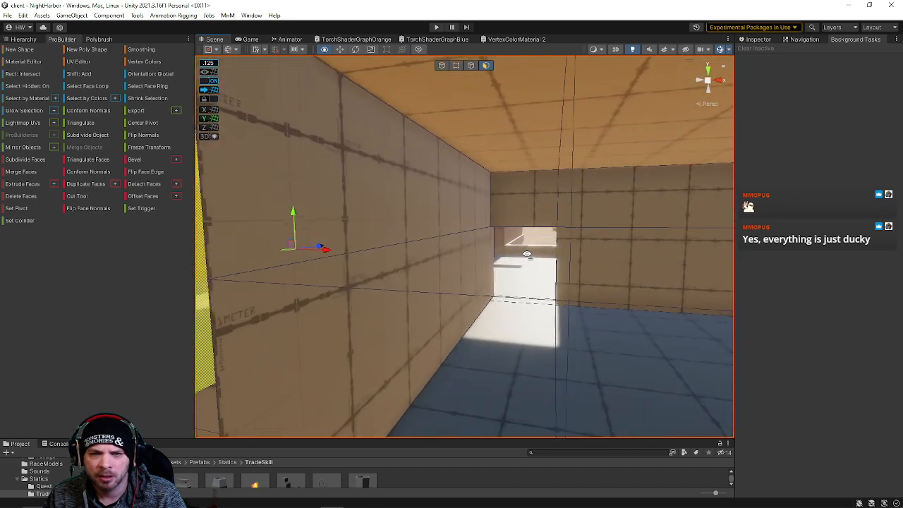
scroll(430, 202, up, 4)
shift+click(428, 186)
shift+click(443, 301)
key(a)
right_drag(443, 302, 494, 303)
drag(554, 242, 328, 244)
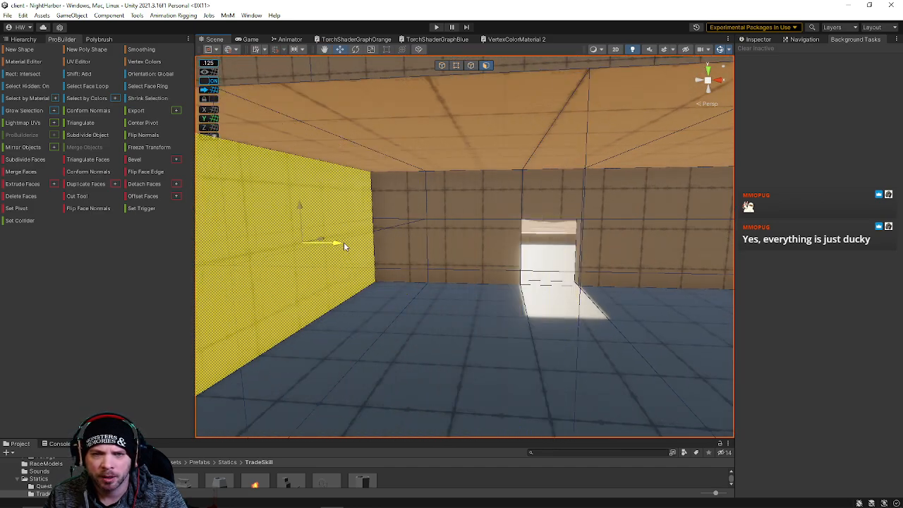
Step: Shift the neighbouring room's side wall slightly back, away from the first room
key(a)
right_drag(428, 253, 458, 252)
right_drag(619, 230, 594, 227)
key(s)
key(d)
key(d)
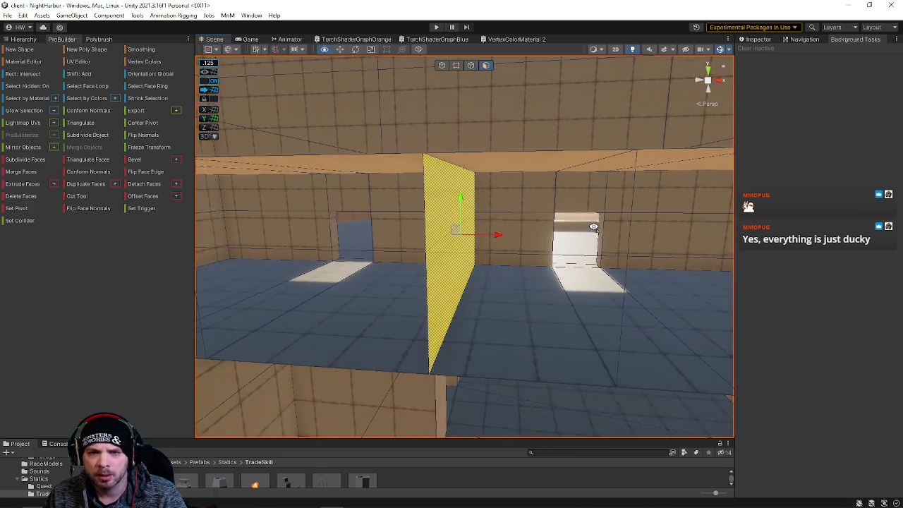
drag(497, 239, 525, 242)
Step: Pull the first room's side wall slightly inward, away from the neighbouring room
key(a)
right_drag(505, 240, 597, 243)
key(w)
click(609, 246)
key(s)
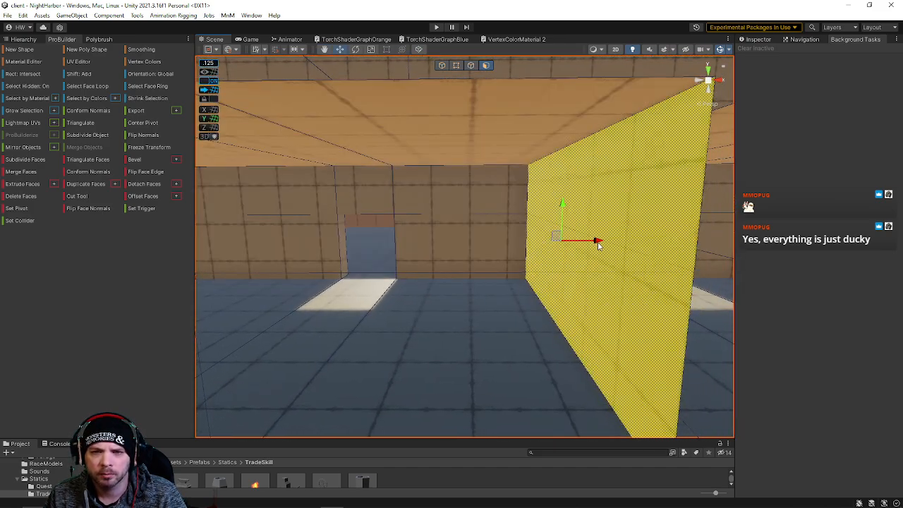
drag(598, 242, 564, 242)
Step: Move the neighbouring room's side wall close to the first room's wall, leaving a thin partition between them
key(d)
right_drag(564, 242, 601, 261)
click(491, 264)
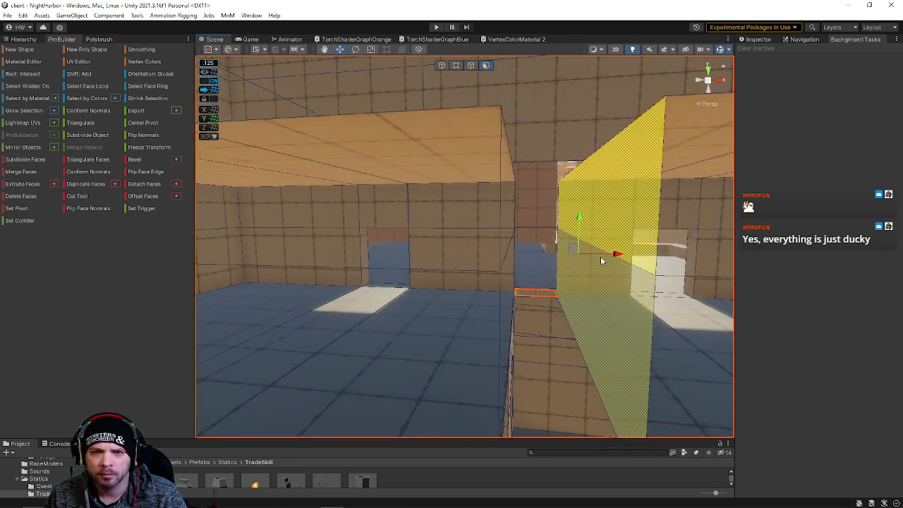
drag(614, 256, 527, 262)
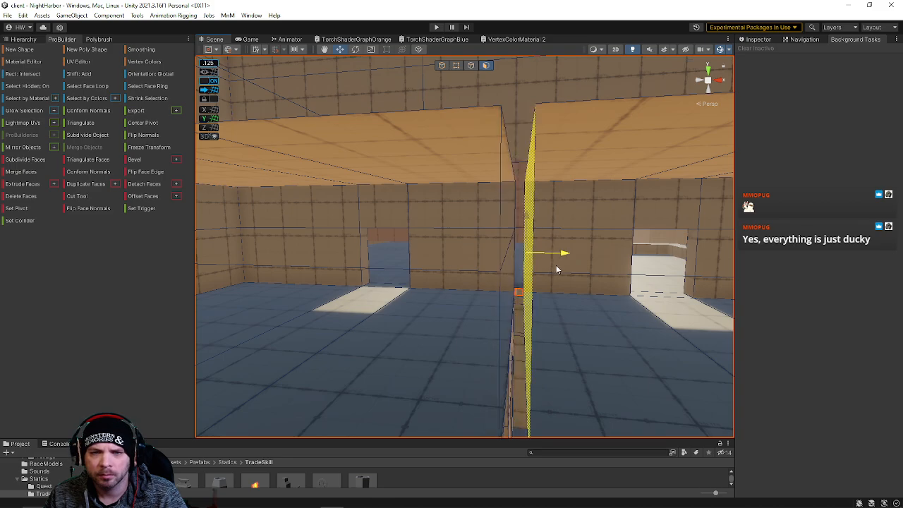
right_drag(556, 266, 573, 305)
drag(652, 285, 650, 285)
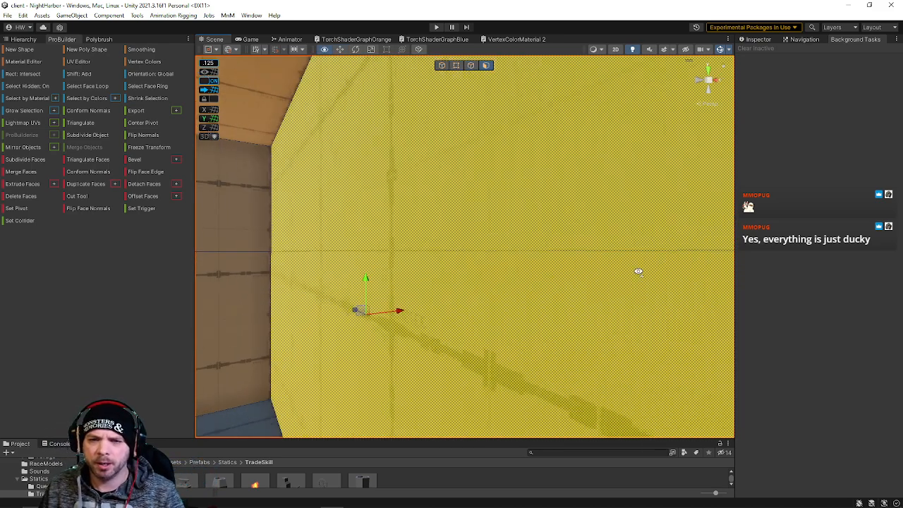
Step: Push the door-sized face at the base of the room's side wall inward to carve a doorway recess
right_drag(714, 273, 644, 323)
key(f)
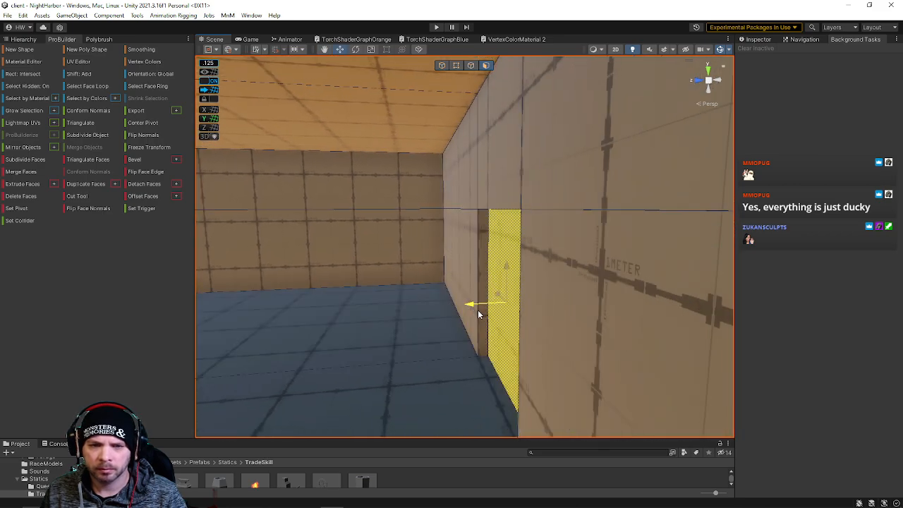
right_drag(484, 315, 498, 248)
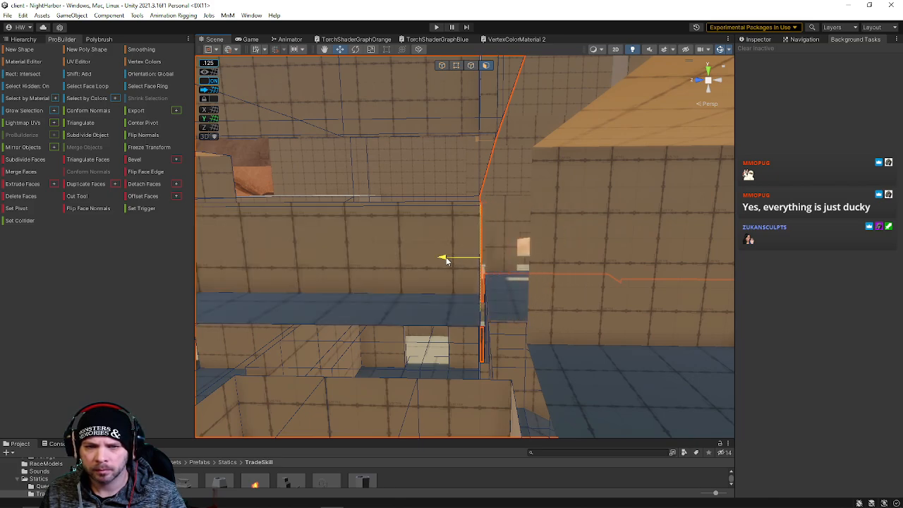
right_drag(477, 264, 424, 283)
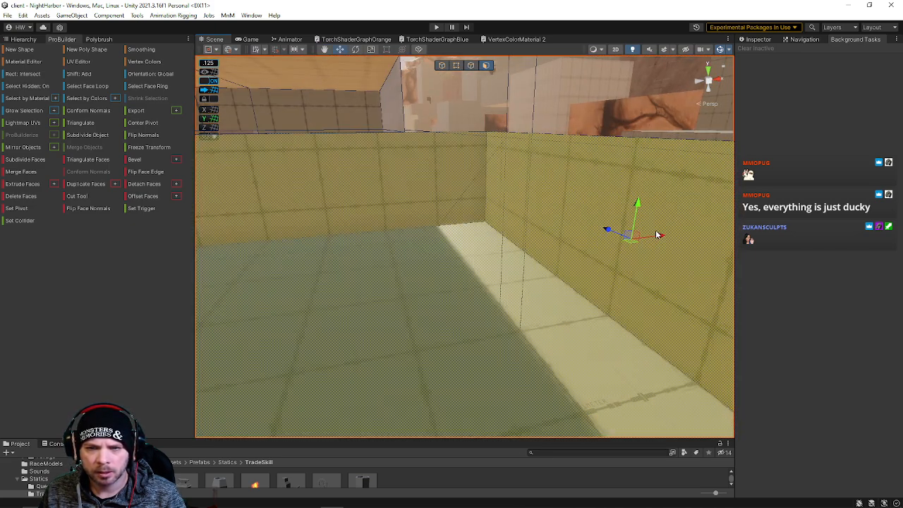
Step: Adjust the position of the room's side wall and set the grid snap increment to 0.25
scroll(600, 250, up, 5)
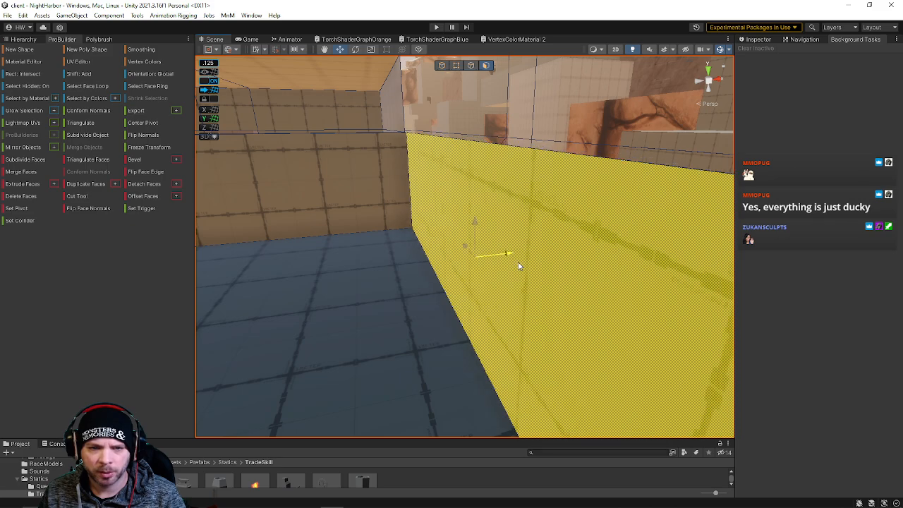
right_drag(536, 262, 489, 282)
right_drag(521, 229, 449, 300)
key(s)
key(d)
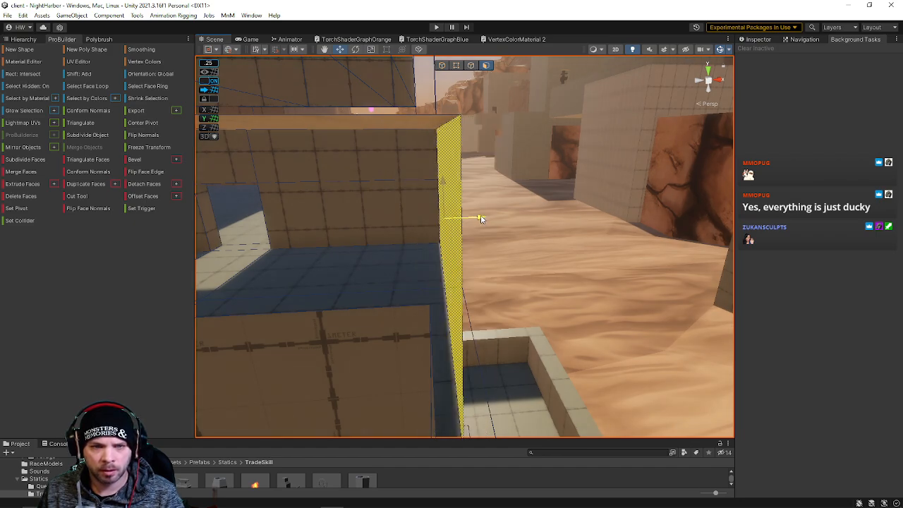
Step: Select the interior side wall of the room and nudge it sideways on the 0.25 grid
key(w)
right_drag(465, 217, 587, 288)
click(562, 277)
key(q)
click(476, 292)
key(a)
key(d)
mouse_move(474, 265)
mouse_down()
mouse_move(450, 263)
mouse_move(469, 266)
mouse_up()
right_drag(470, 269, 645, 258)
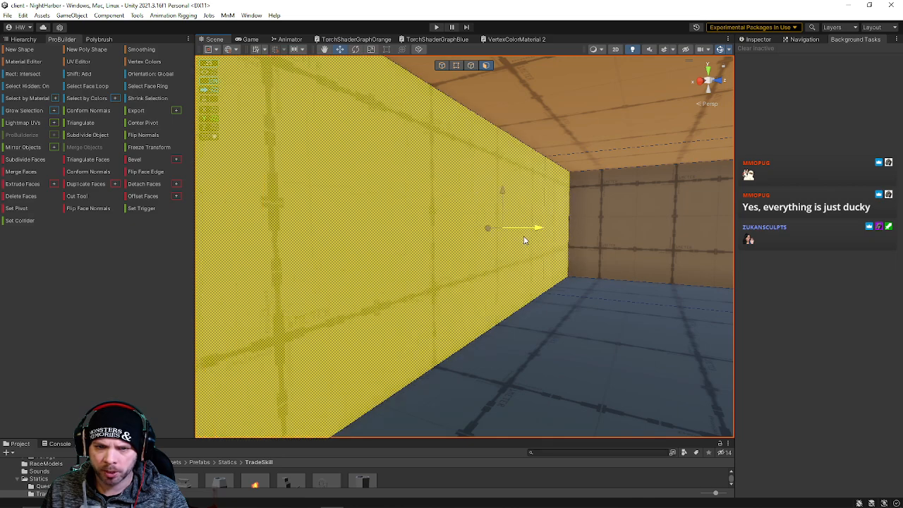
Step: Select the adjoining ceiling faces of the room and raise them together
right_drag(534, 240, 446, 195)
key(s)
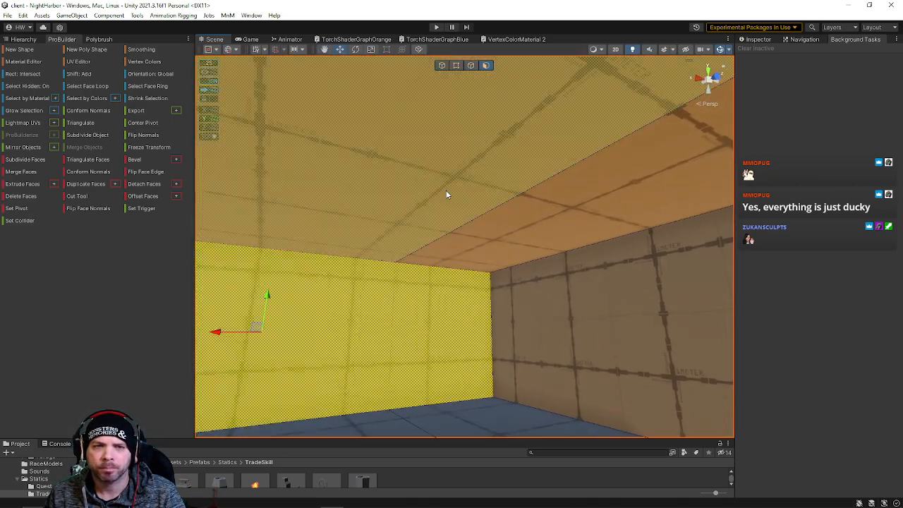
click(447, 195)
shift+click(515, 222)
right_drag(540, 234, 478, 212)
key(s)
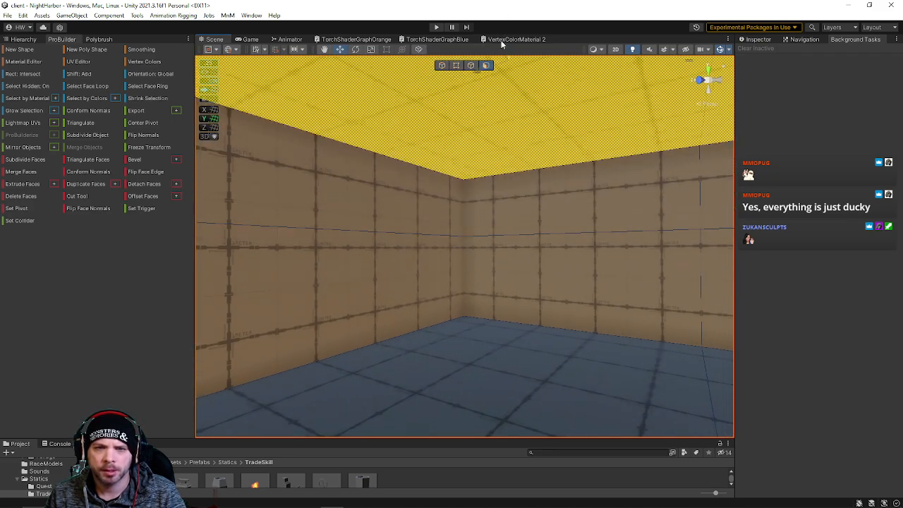
Step: Select the lower and upper faces of the room's side wall and reposition them together
right_drag(466, 134, 542, 244)
click(503, 171)
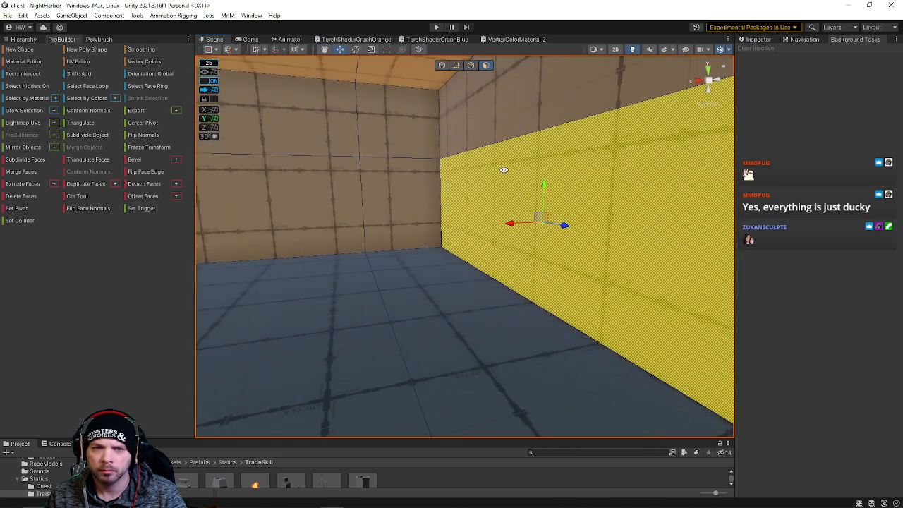
shift+click(533, 168)
right_drag(533, 169, 459, 194)
right_drag(390, 211, 830, 240)
right_drag(727, 244, 522, 242)
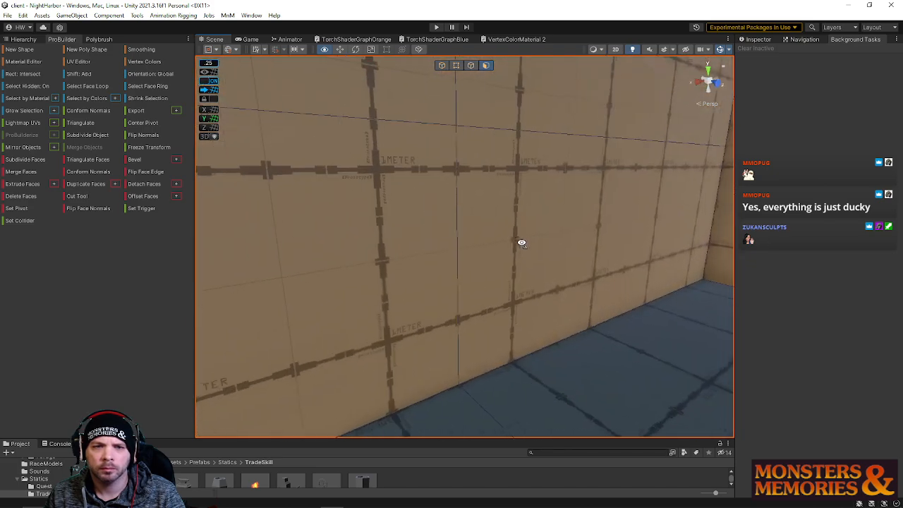
Step: Select the room's wall beside the alley and adjust its position
click(482, 254)
right_drag(482, 280, 436, 225)
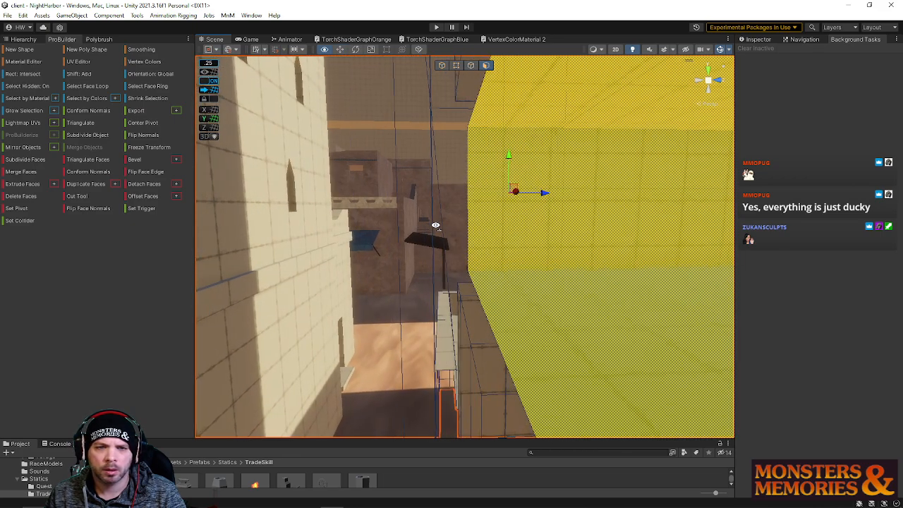
right_drag(534, 194, 501, 199)
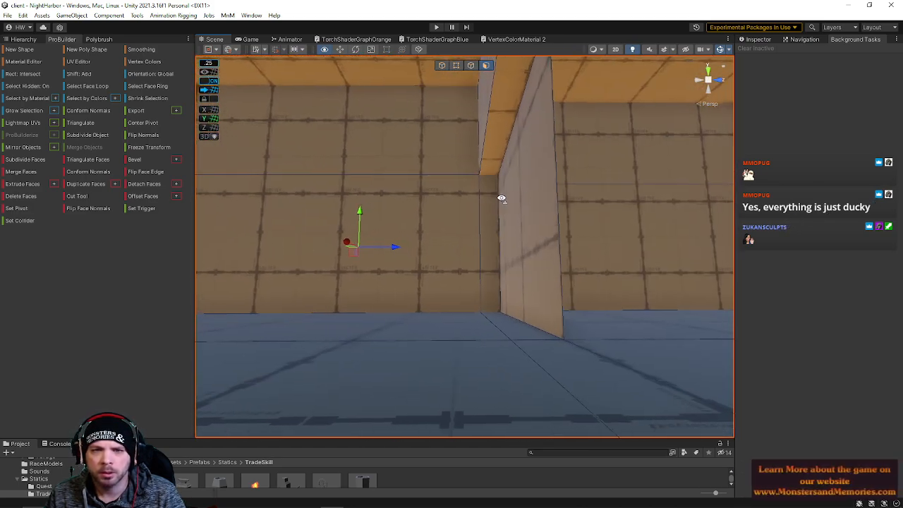
Step: Delete the narrow side and floor faces of the doorway in the partition between the two rooms
click(505, 208)
click(490, 244)
click(526, 280)
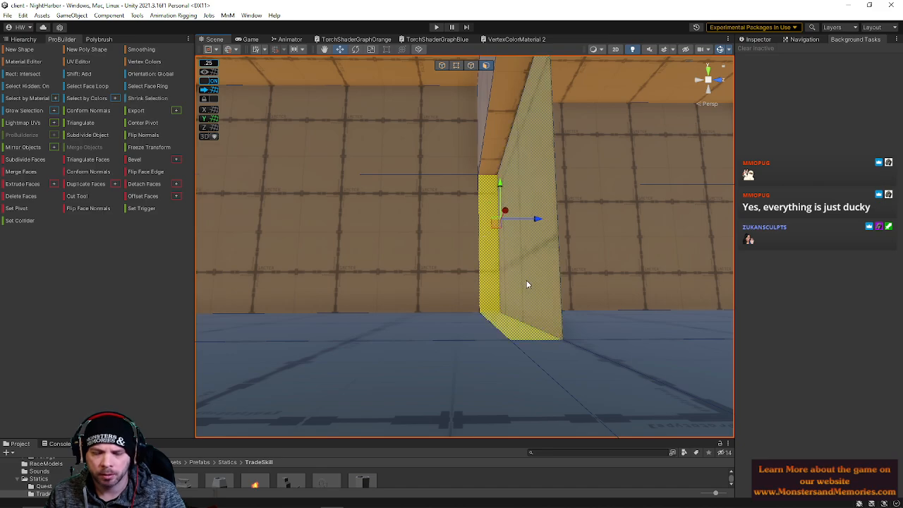
shift+click(525, 274)
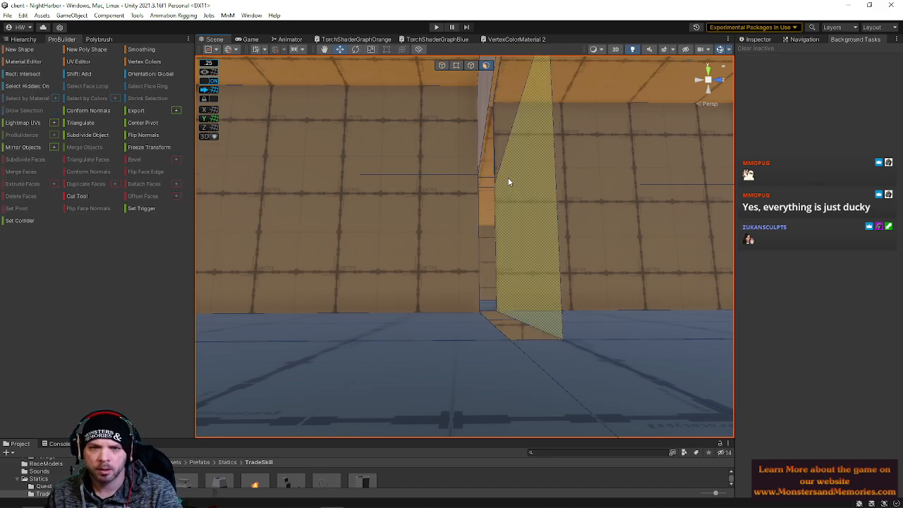
Step: Bridge the facing open edges along the floor and side of the doorway between the two rooms
right_drag(508, 181, 532, 247)
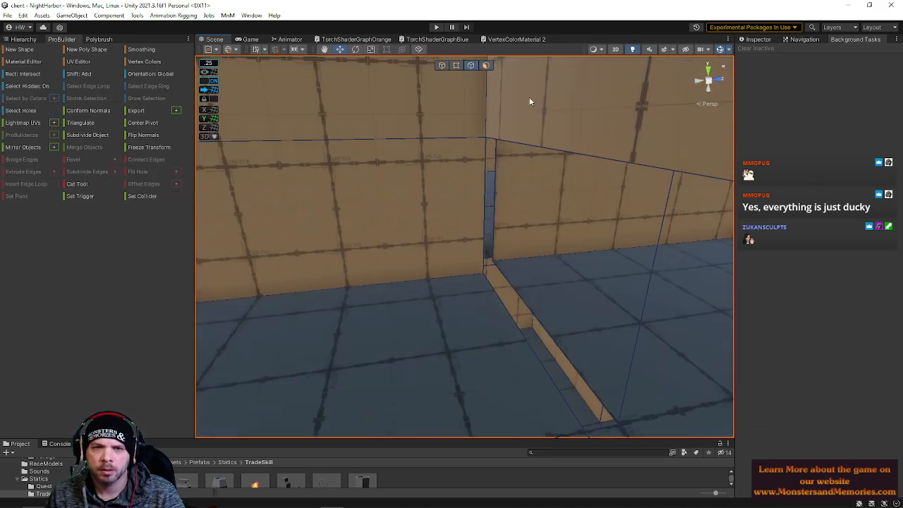
click(502, 337)
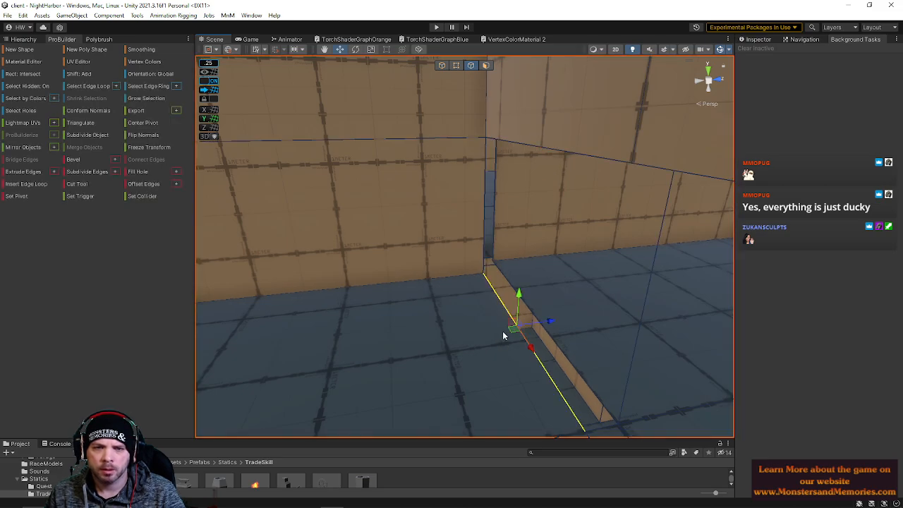
right_drag(502, 331, 532, 257)
shift+click(507, 244)
key(alt+b)
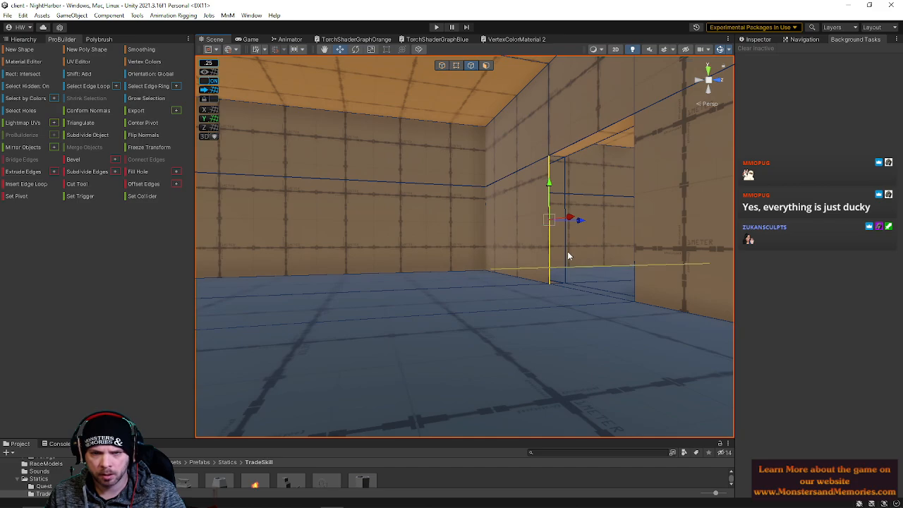
shift+click(564, 251)
right_drag(567, 273, 506, 249)
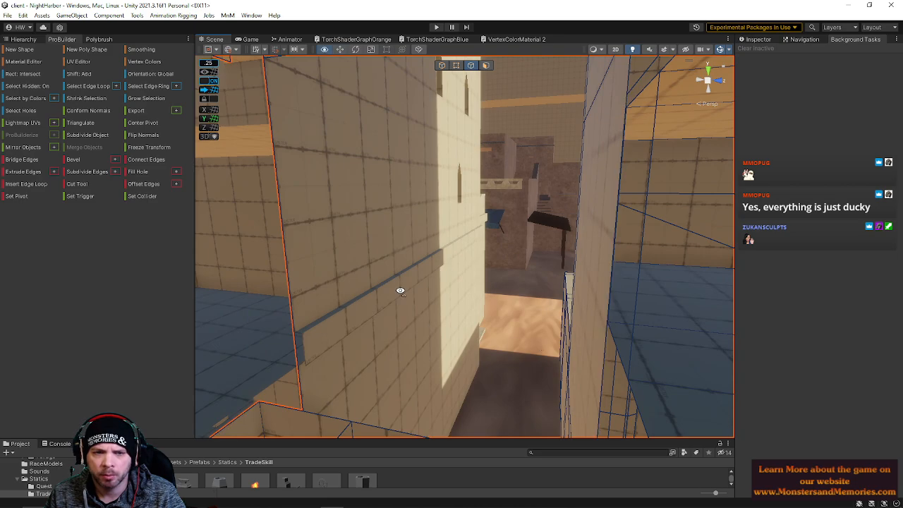
Step: Select the doorway's frame faces, including the wall section above it, and move the doorway along the partition toward the room's far corner
right_drag(401, 291, 471, 249)
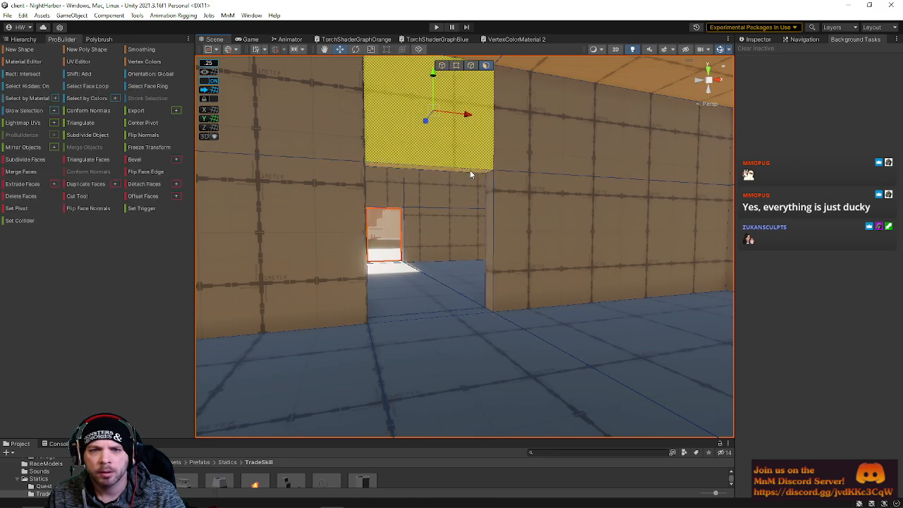
shift+click(488, 194)
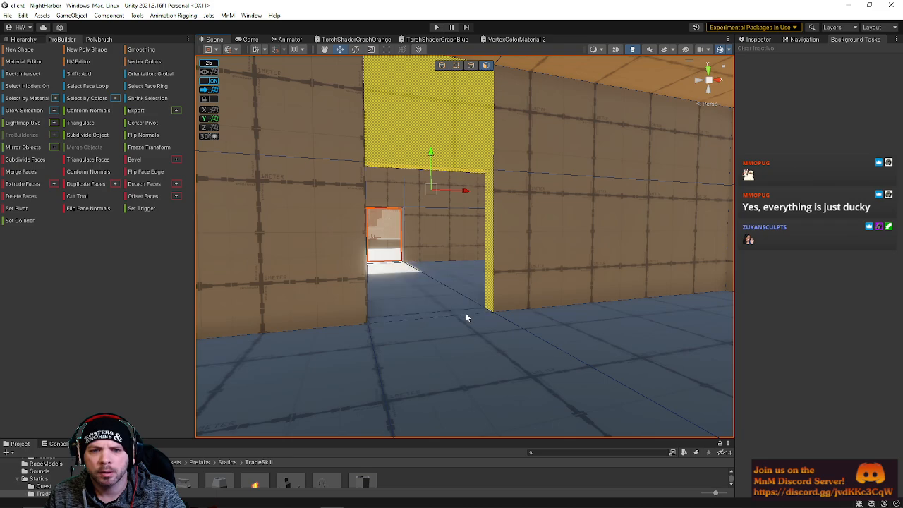
shift+click(466, 315)
right_drag(466, 315, 415, 230)
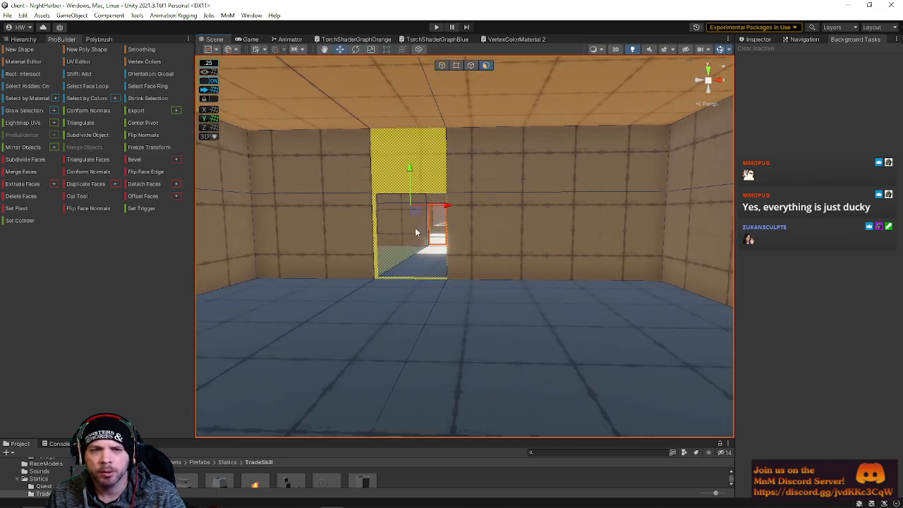
drag(440, 206, 607, 238)
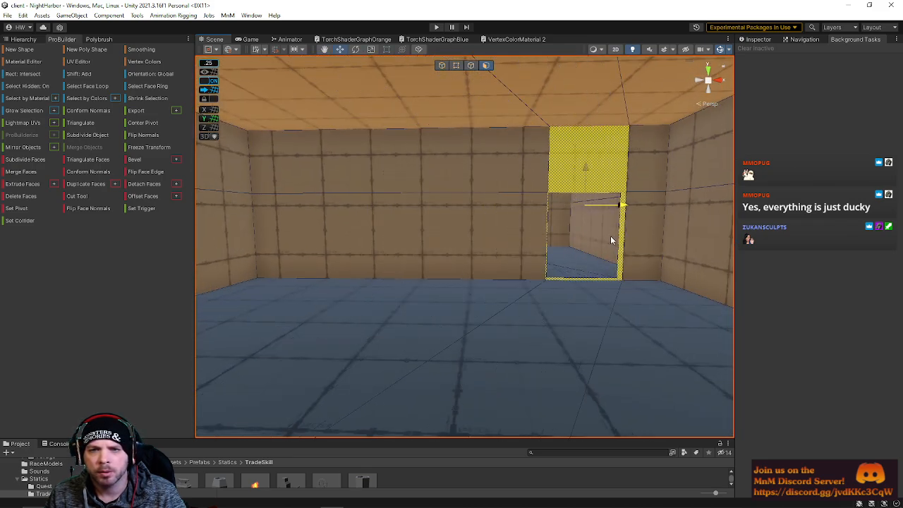
right_drag(611, 241, 538, 191)
Step: Select the lower and upper faces of the room's end wall and move them along the X axis to resize the room
click(444, 240)
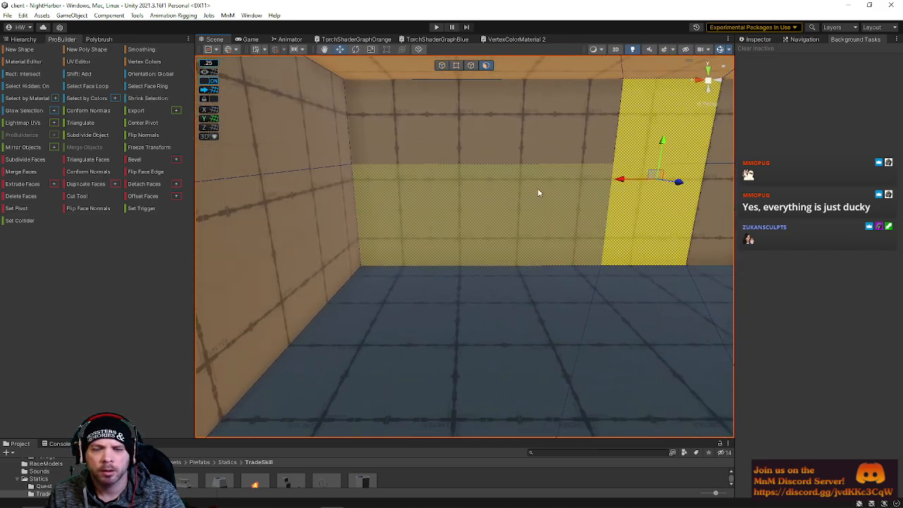
click(440, 183)
drag(423, 183, 423, 205)
right_drag(424, 206, 606, 165)
click(604, 233)
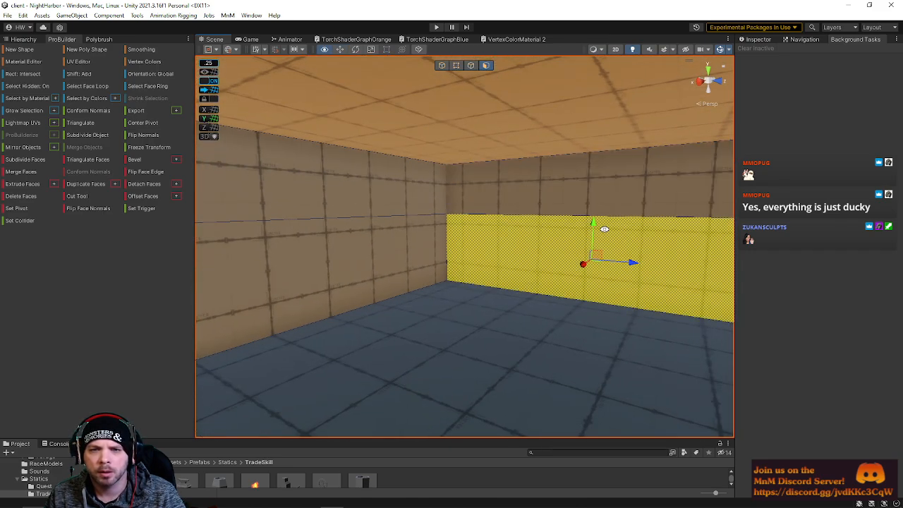
key(f)
right_drag(604, 232, 69, 246)
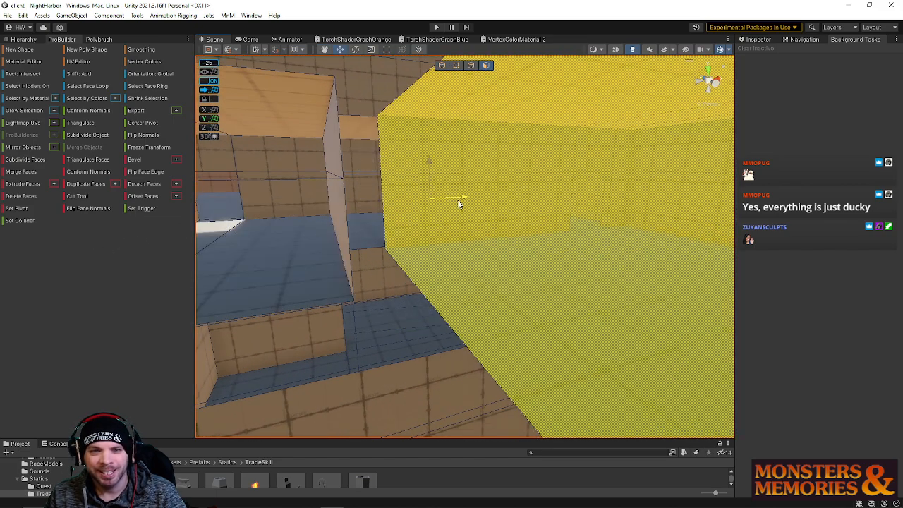
drag(458, 201, 411, 209)
right_drag(401, 212, 565, 189)
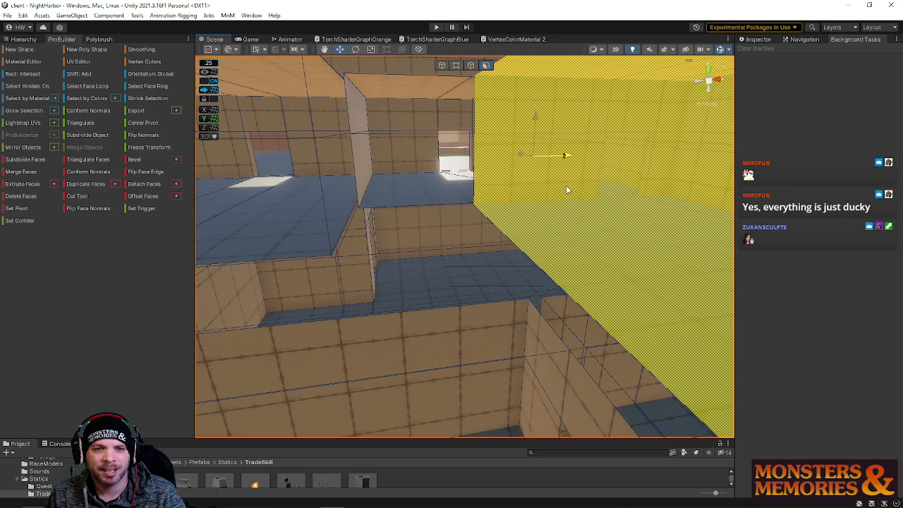
Step: Insert an edge loop through the ceiling, floor and long wall of the room with the existing doorway
right_drag(567, 189, 18, 236)
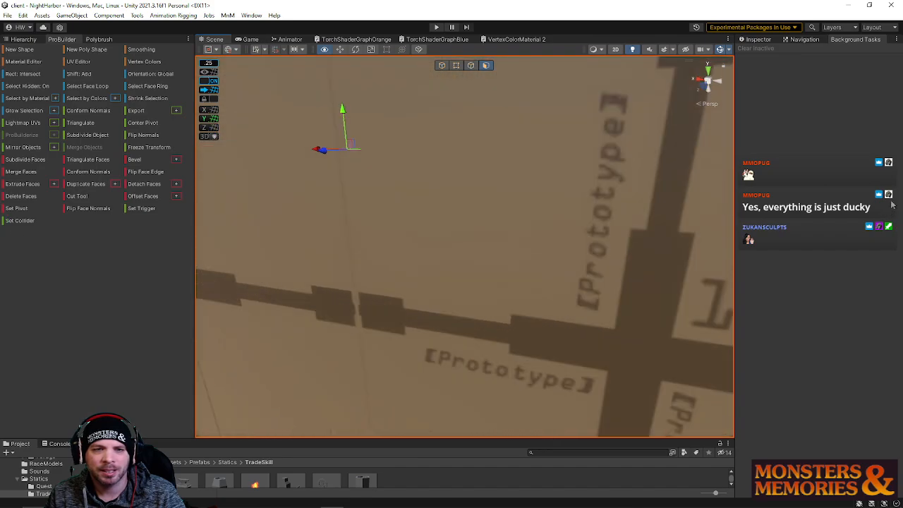
right_drag(893, 205, 536, 160)
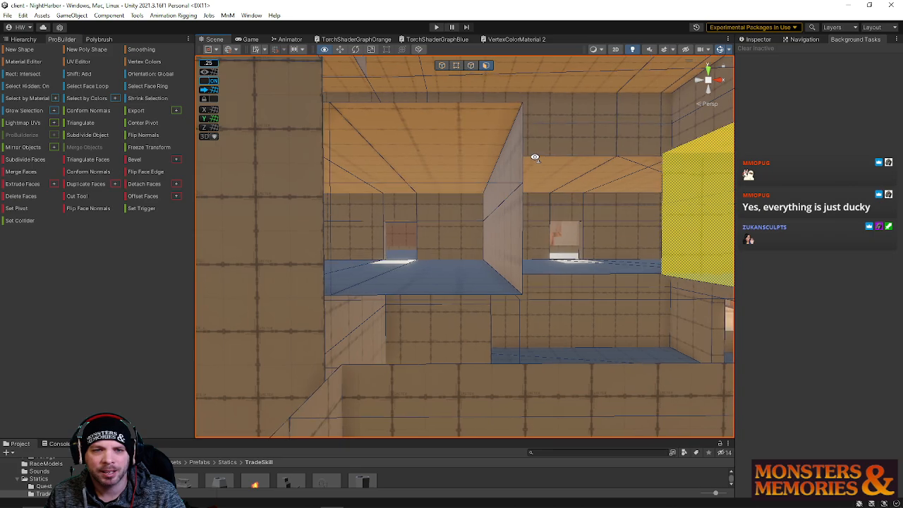
right_drag(536, 158, 579, 211)
right_drag(868, 208, 899, 200)
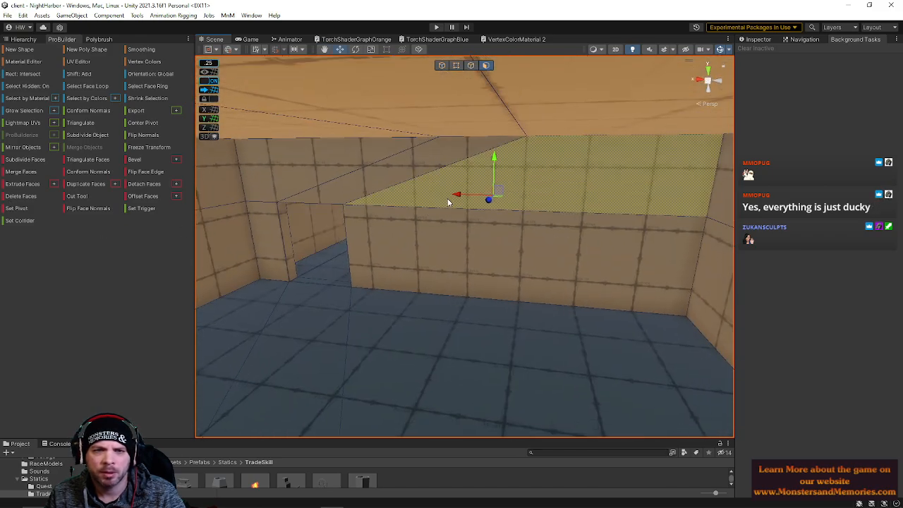
click(471, 65)
right_drag(472, 211, 547, 181)
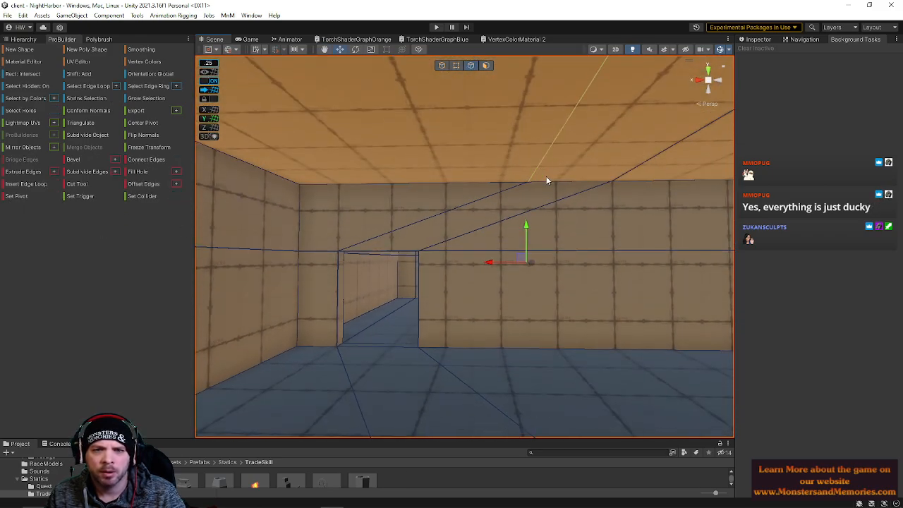
click(351, 185)
right_drag(351, 185, 447, 234)
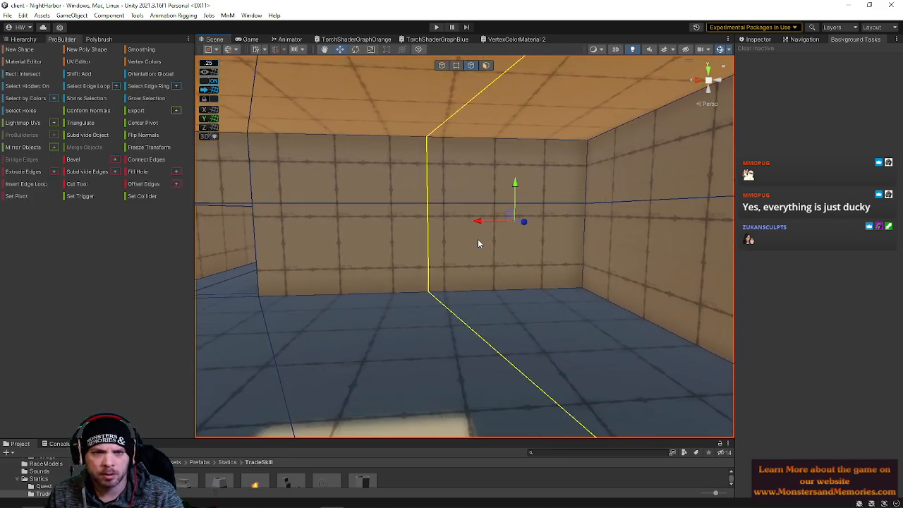
Step: Adjust the two vertical wall edges along the X axis to frame a doorway-wide section near the room's corner
right_drag(545, 213, 515, 144)
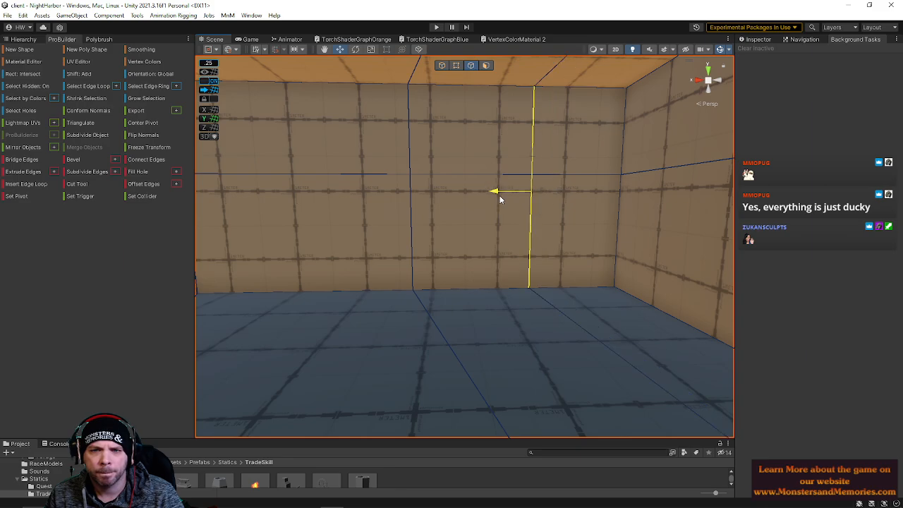
click(421, 156)
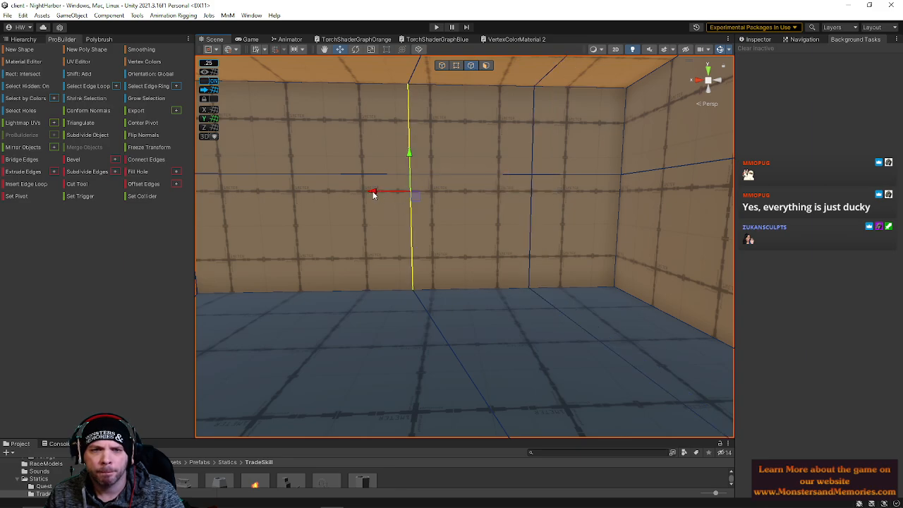
right_drag(395, 191, 513, 173)
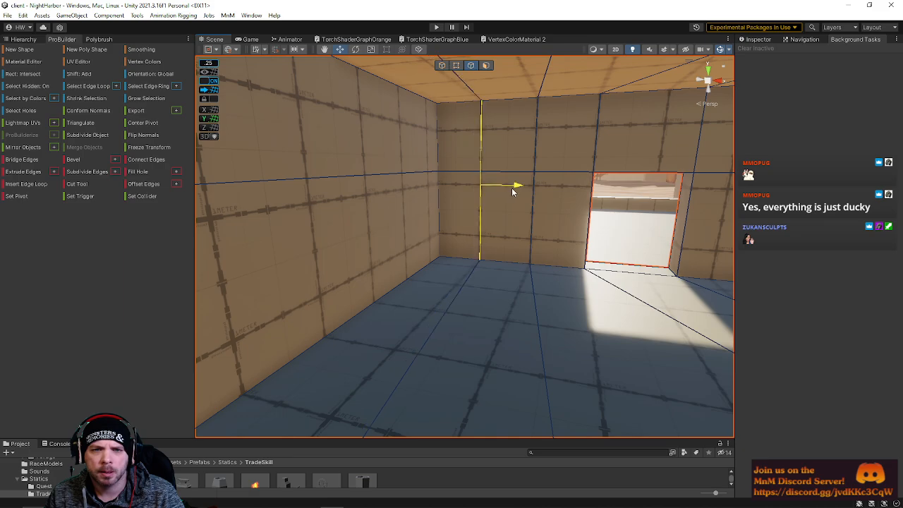
right_drag(513, 191, 117, 215)
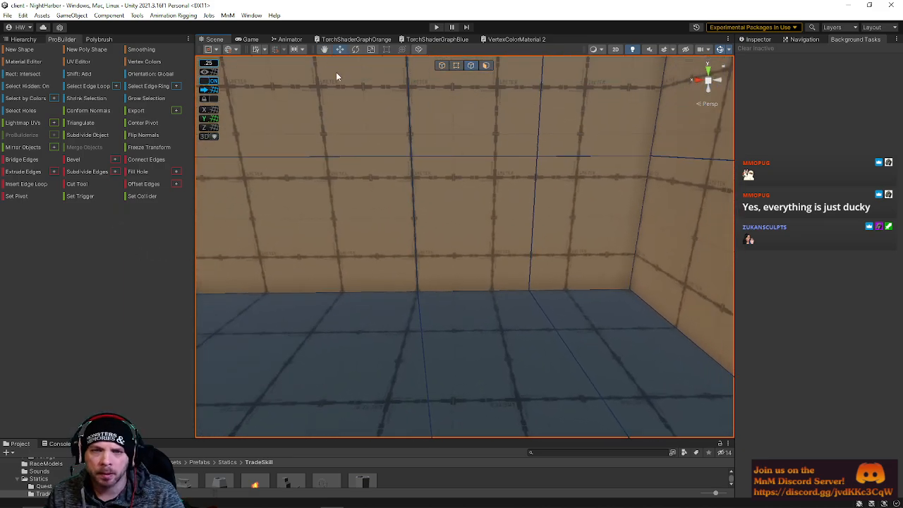
Step: Extrude the lower wall face between the two vertical edges outward along Z to form a doorway and a space beyond
click(485, 66)
click(488, 179)
right_drag(461, 202, 656, 252)
right_drag(685, 281, 440, 345)
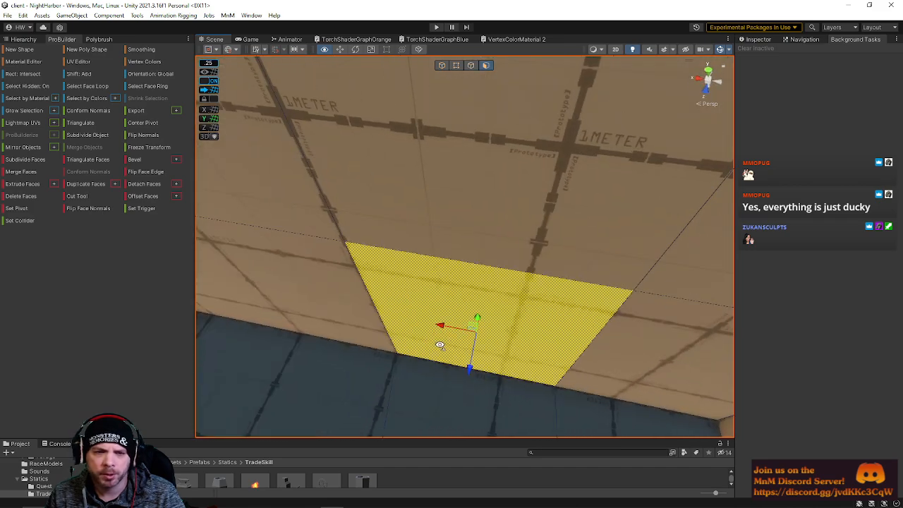
drag(466, 371, 466, 369)
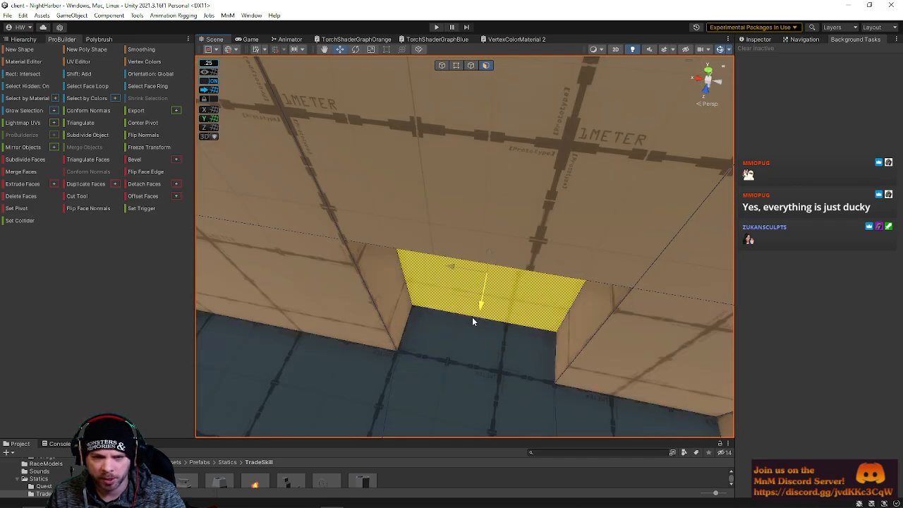
drag(473, 317, 472, 316)
right_drag(502, 105, 635, 308)
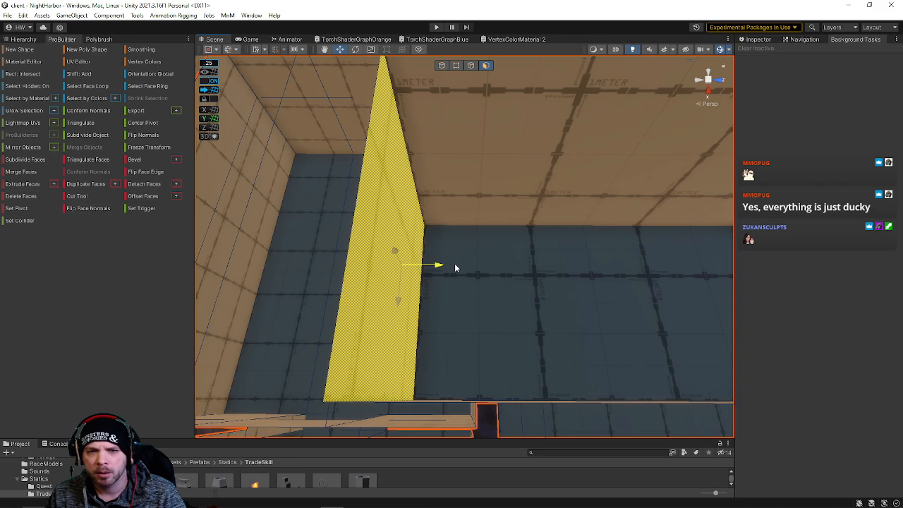
right_drag(455, 268, 474, 213)
Step: Move the new space's side wall along X with 0.125 grid snapping and extend its top upward
drag(474, 213, 504, 226)
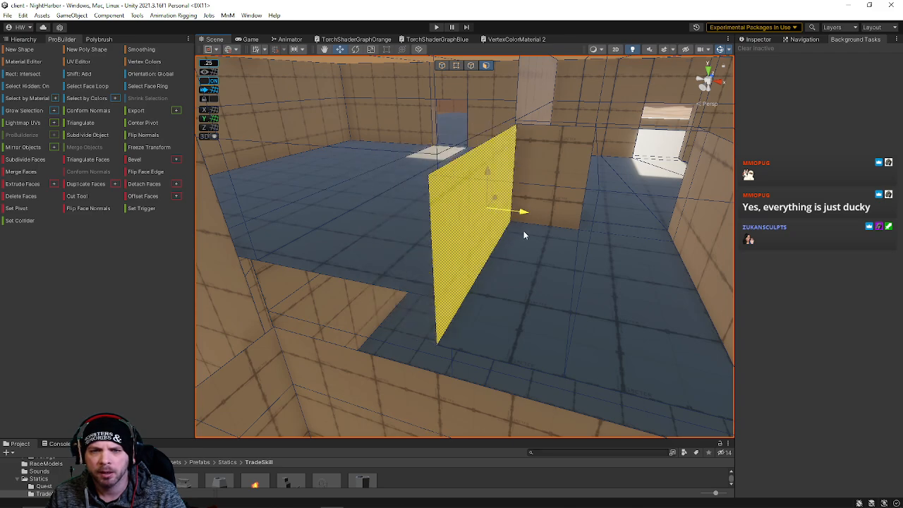
right_drag(523, 235, 546, 228)
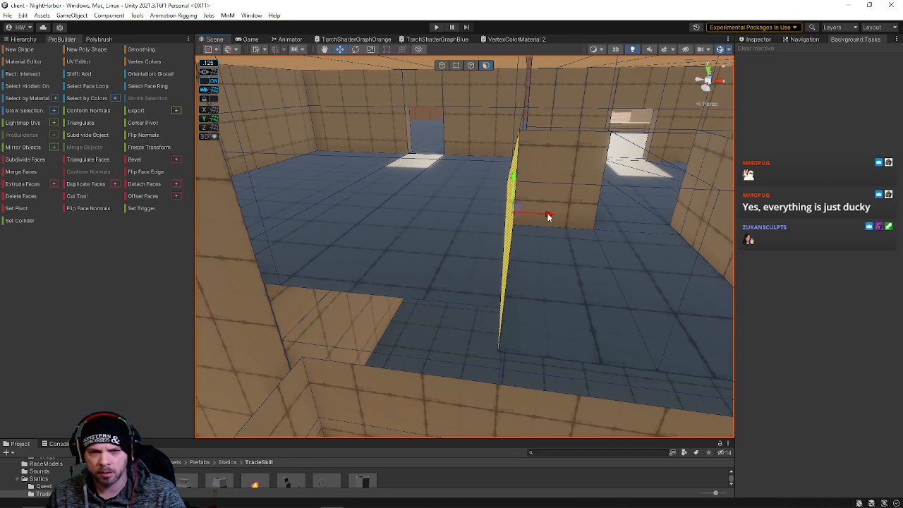
right_drag(557, 218, 574, 235)
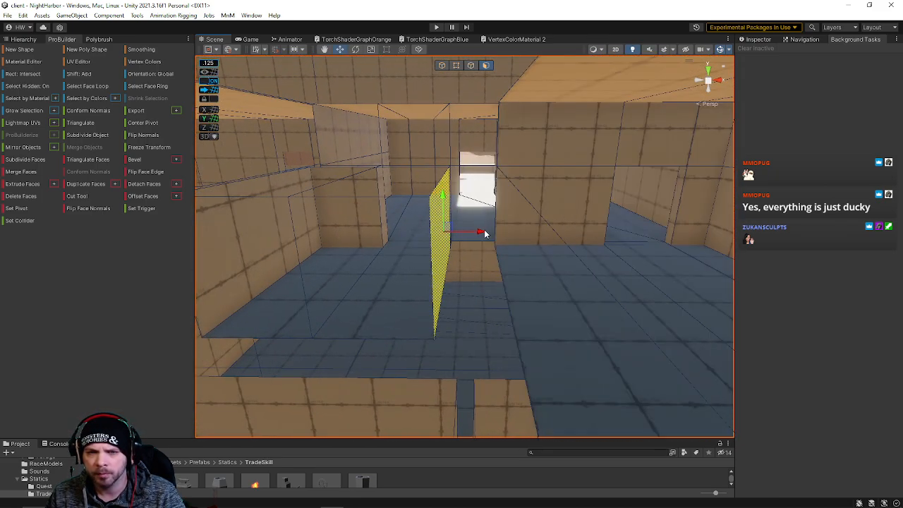
drag(501, 236, 551, 237)
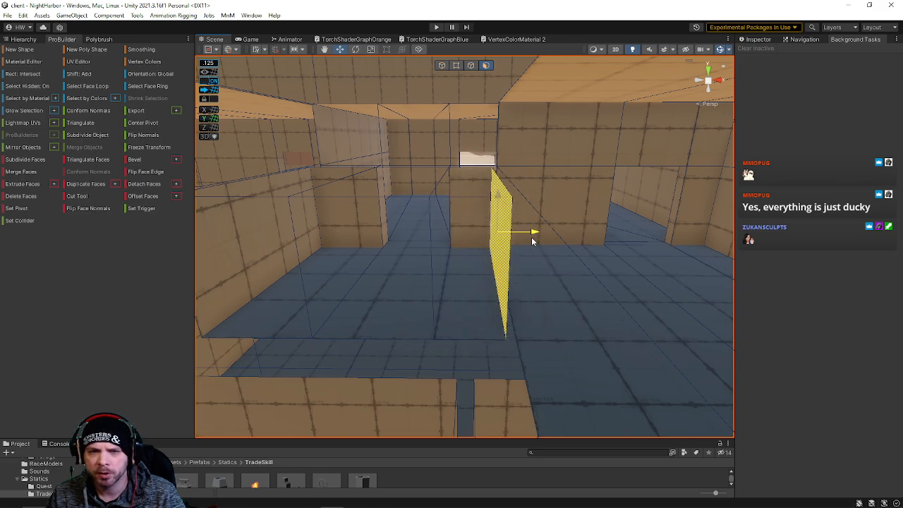
right_drag(532, 241, 421, 197)
drag(432, 177, 410, 92)
right_drag(410, 101, 485, 58)
Step: Select the lower and upper faces of the new room's wall and reposition them along the Z axis
click(322, 218)
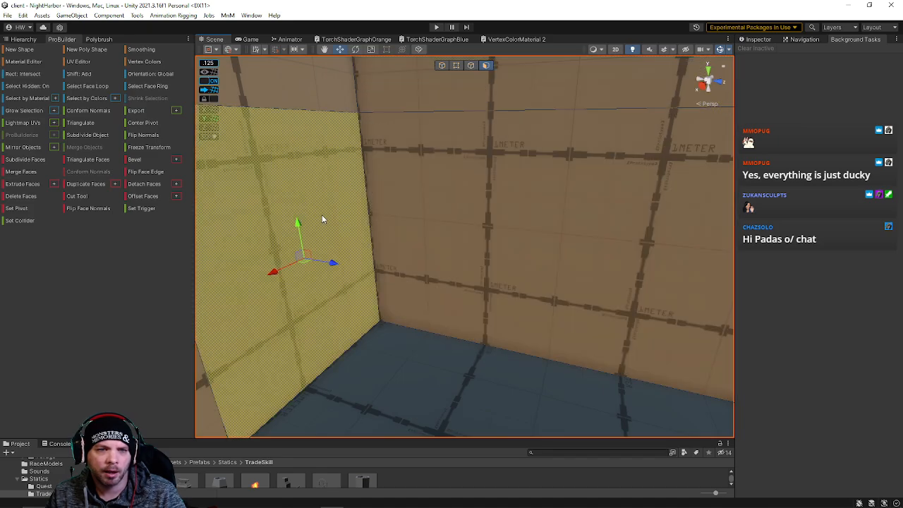
right_drag(389, 238, 381, 267)
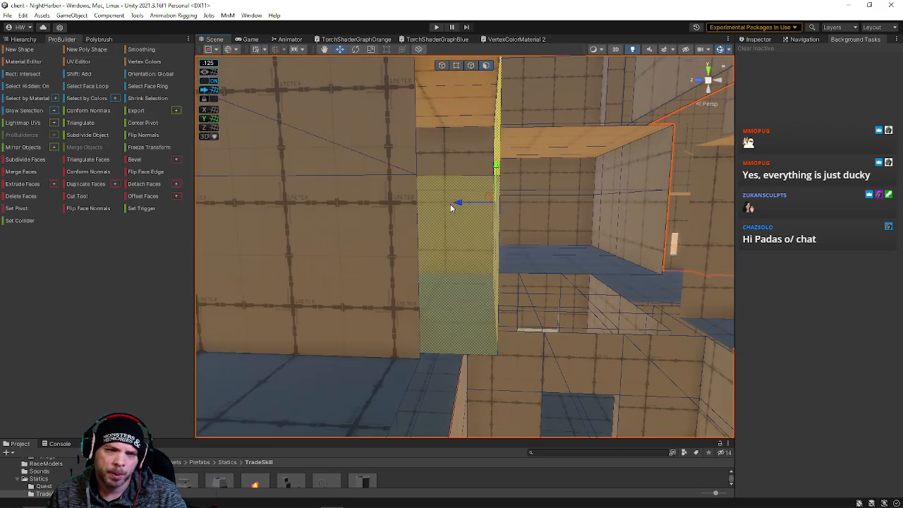
drag(420, 205, 404, 204)
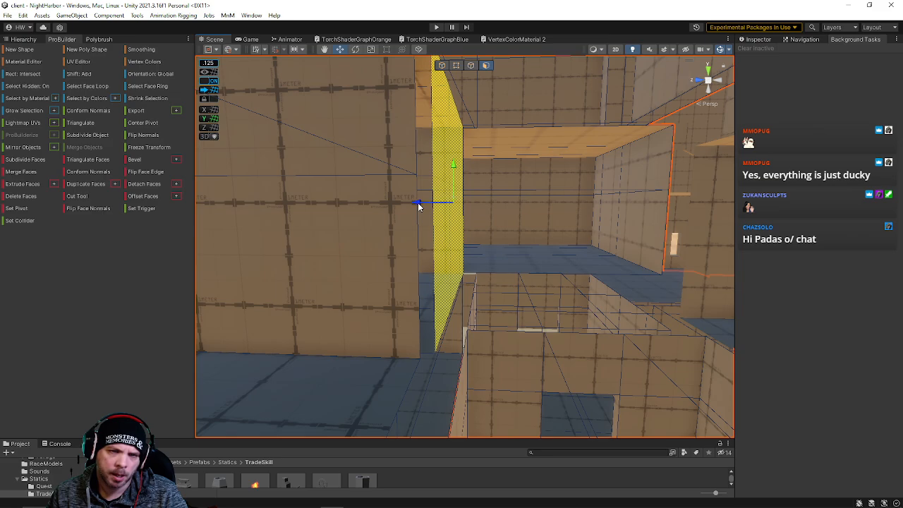
right_drag(419, 204, 417, 232)
drag(350, 216, 434, 214)
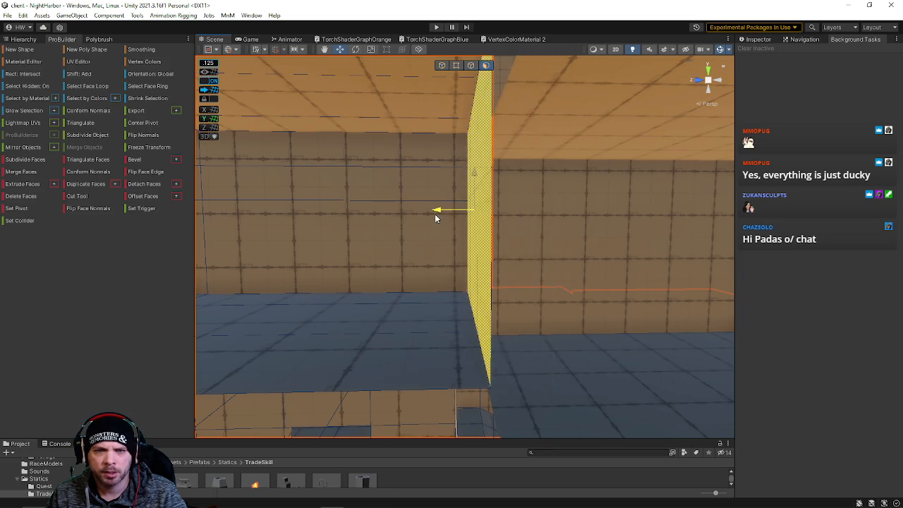
Step: Adjust the position of the new room's side wall along the X axis and clear the selection
right_drag(434, 214, 457, 205)
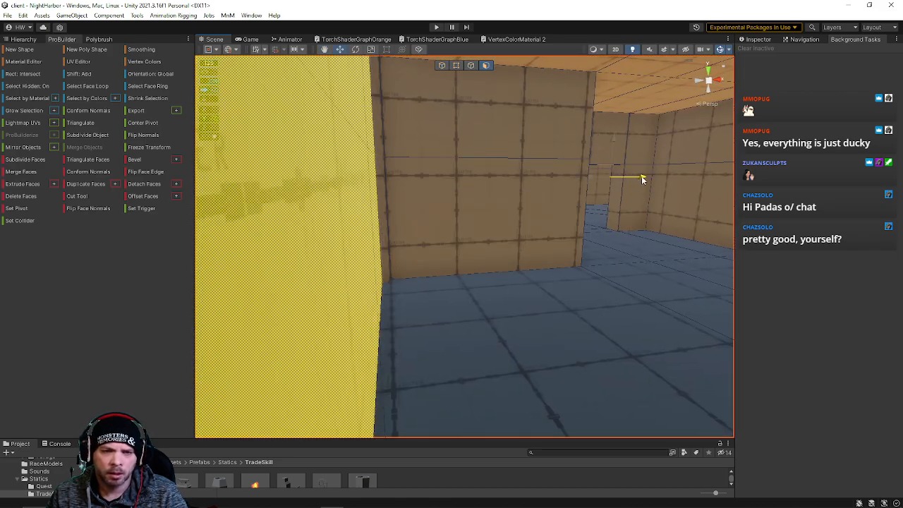
mouse_move(642, 179)
mouse_down()
mouse_move(669, 176)
mouse_move(637, 182)
mouse_up()
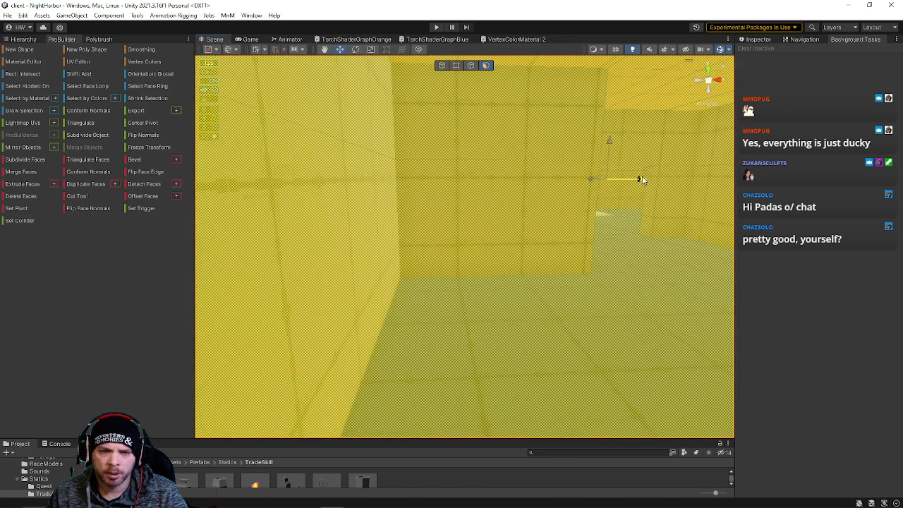
right_drag(627, 190, 359, 139)
click(359, 138)
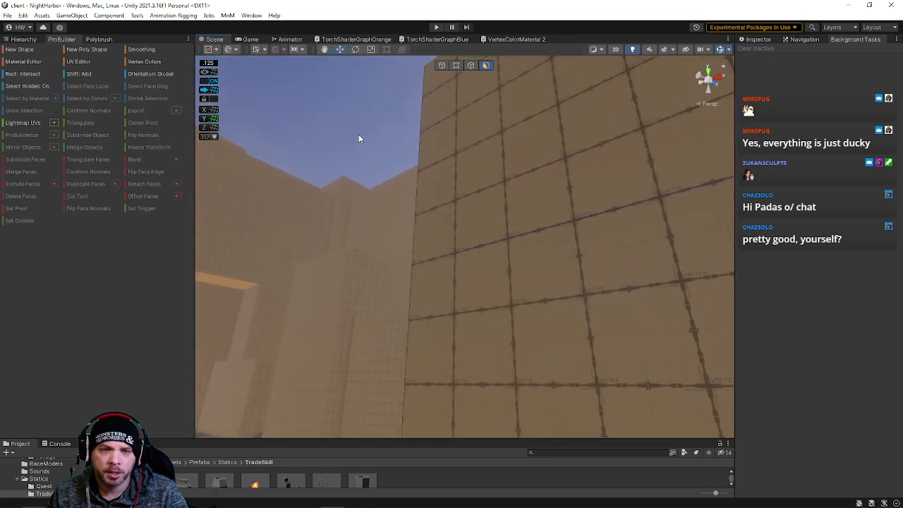
Step: Extrude the exterior wall's bottom edges downward along the Y axis to meet the floor
right_drag(412, 170, 456, 246)
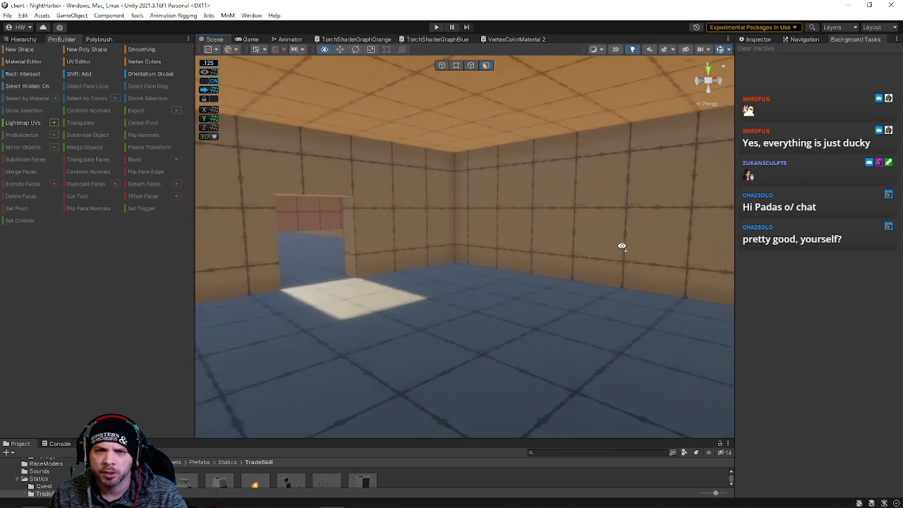
right_drag(622, 246, 9, 237)
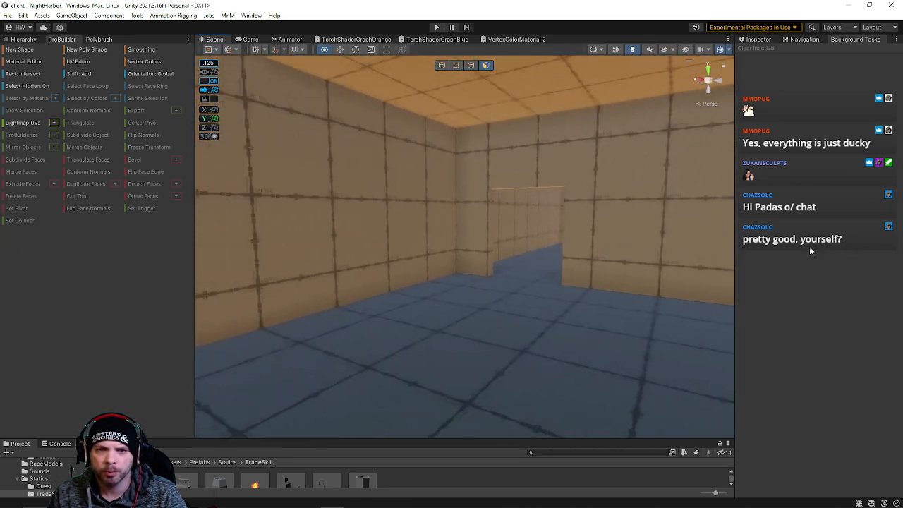
right_drag(810, 248, 478, 238)
click(476, 229)
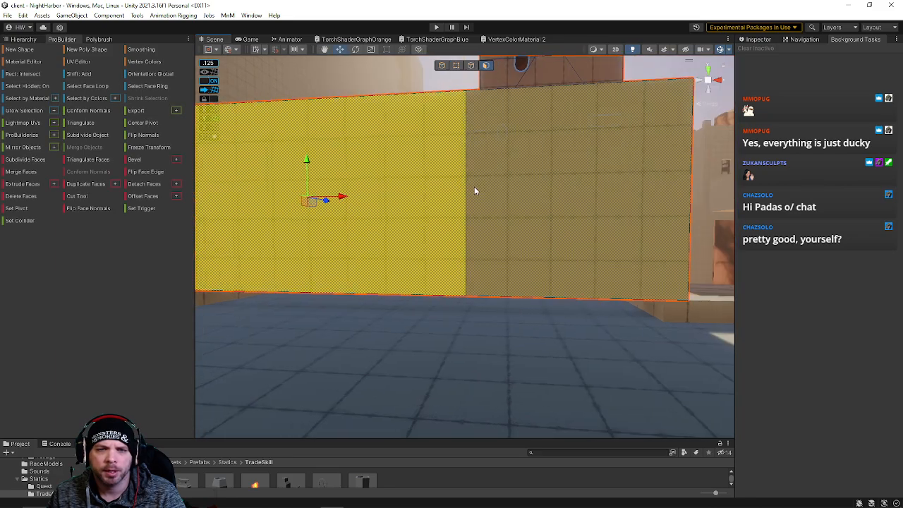
right_drag(476, 189, 459, 232)
click(470, 65)
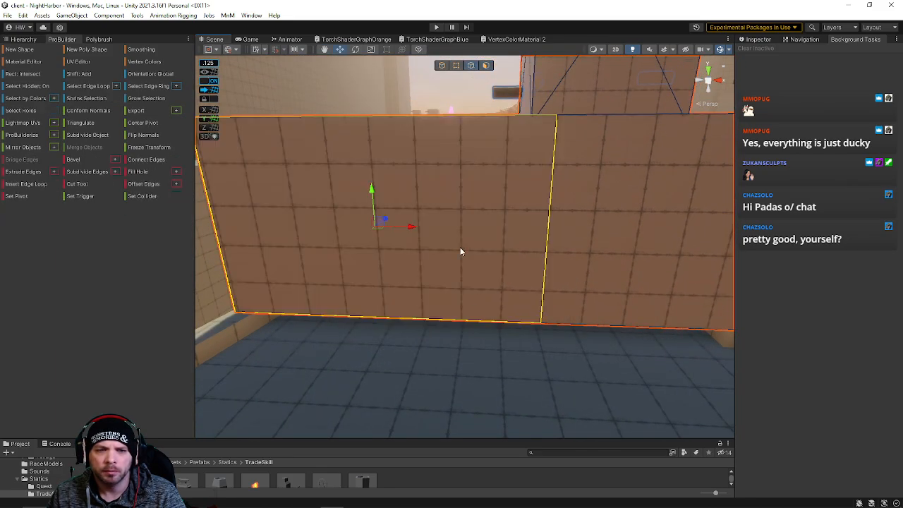
shift+click(582, 321)
right_drag(582, 321, 577, 275)
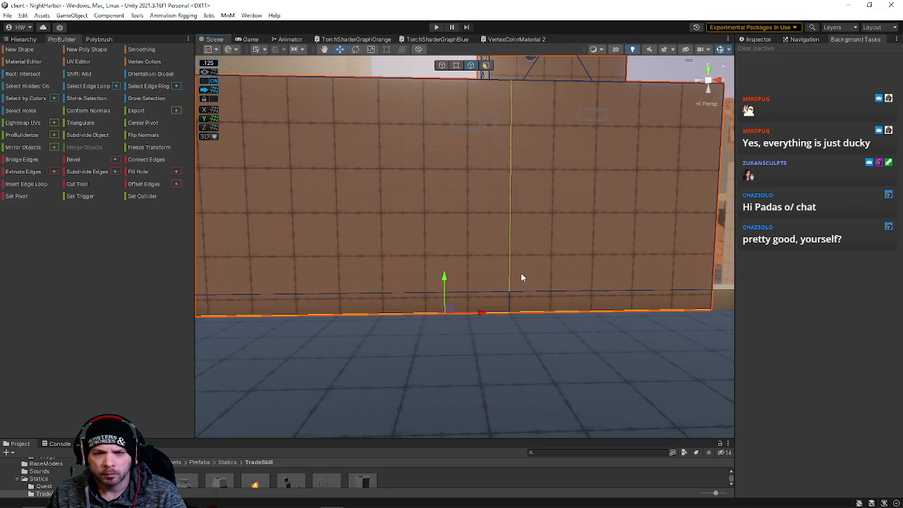
Step: Delete the small overlapping face and the adjoining low wall faces at the base corner of the exterior wall
right_drag(521, 277, 462, 184)
click(467, 286)
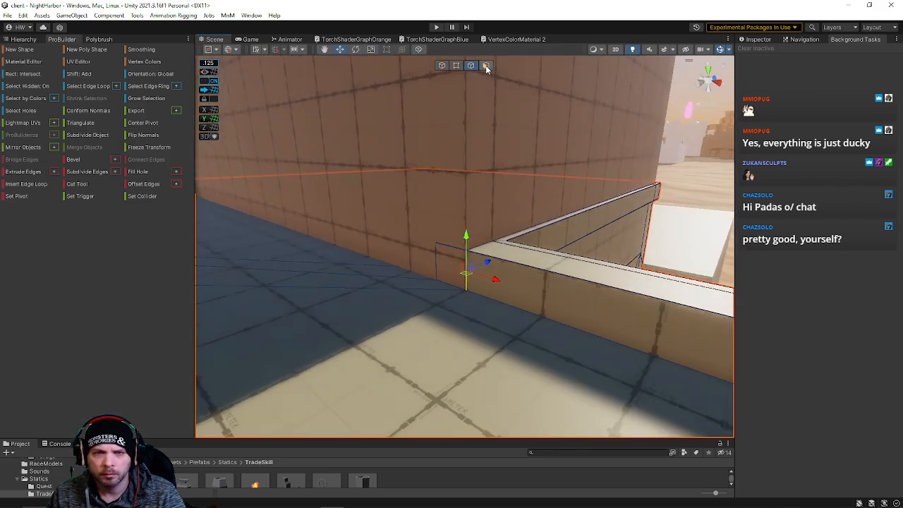
click(449, 276)
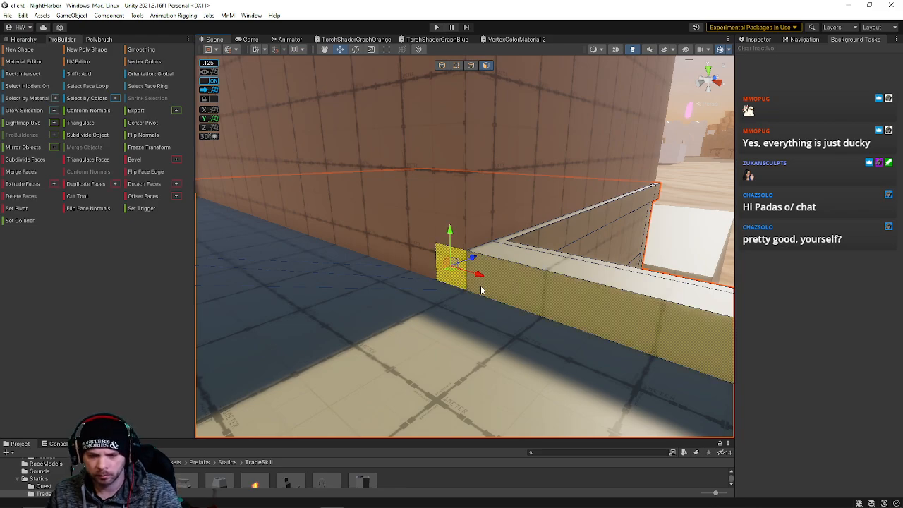
key(Delete)
click(481, 284)
key(Delete)
click(483, 277)
key(Delete)
click(473, 278)
key(Delete)
click(460, 268)
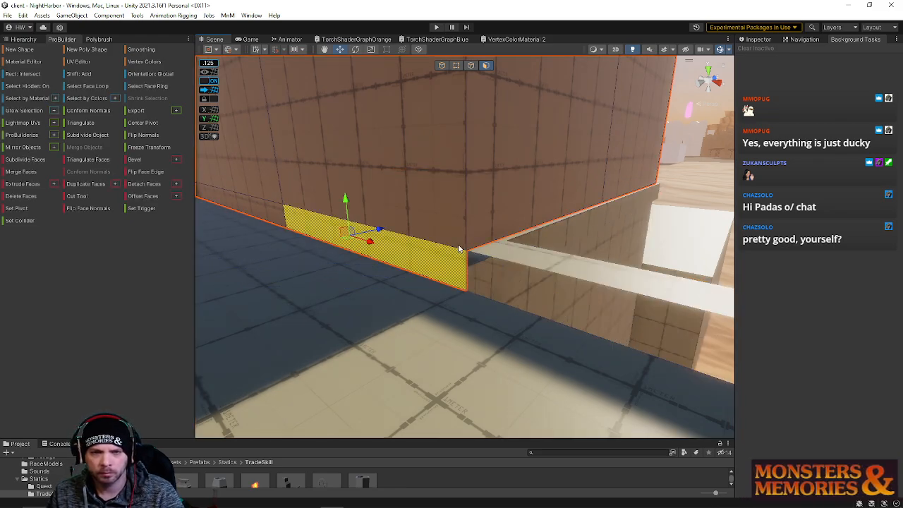
Step: Extrude the open vertical edge at the base corner along the X axis to the far end of the low wall
right_drag(459, 78, 466, 92)
click(470, 65)
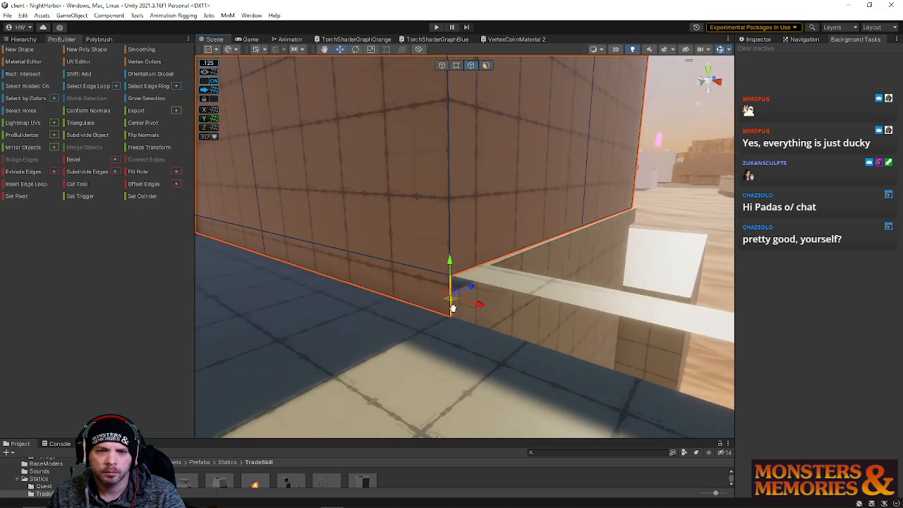
right_drag(452, 308, 435, 262)
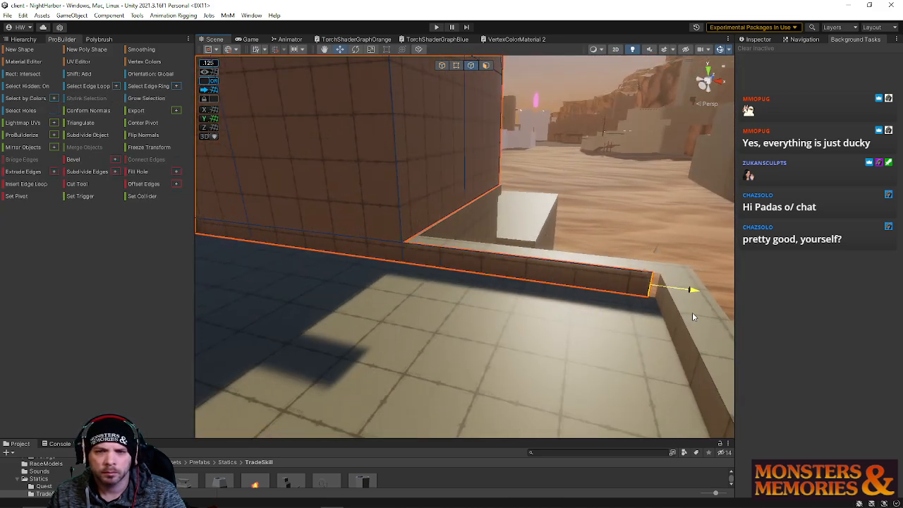
right_drag(696, 311, 722, 268)
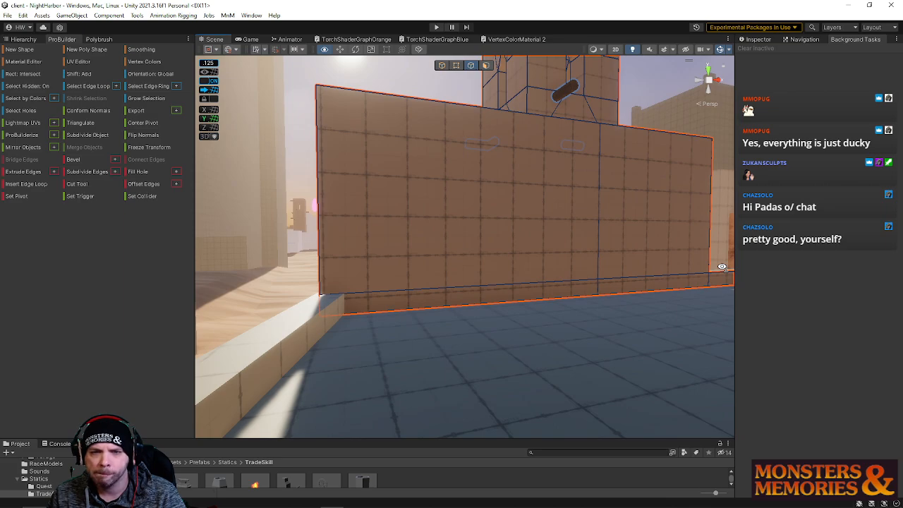
Step: Insert two vertical edge loops near the end of the exterior wall and position them along the X axis
right_drag(722, 267, 423, 289)
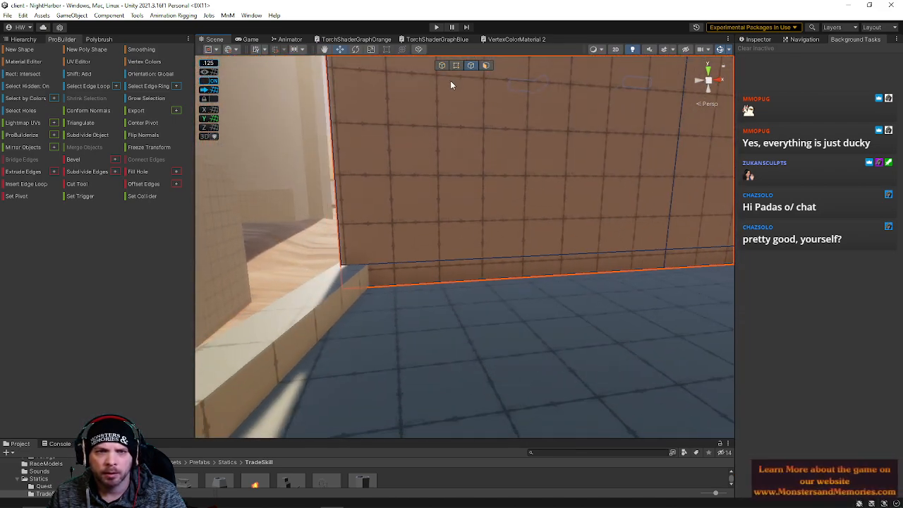
key(alt+u)
click(449, 261)
key(alt+u)
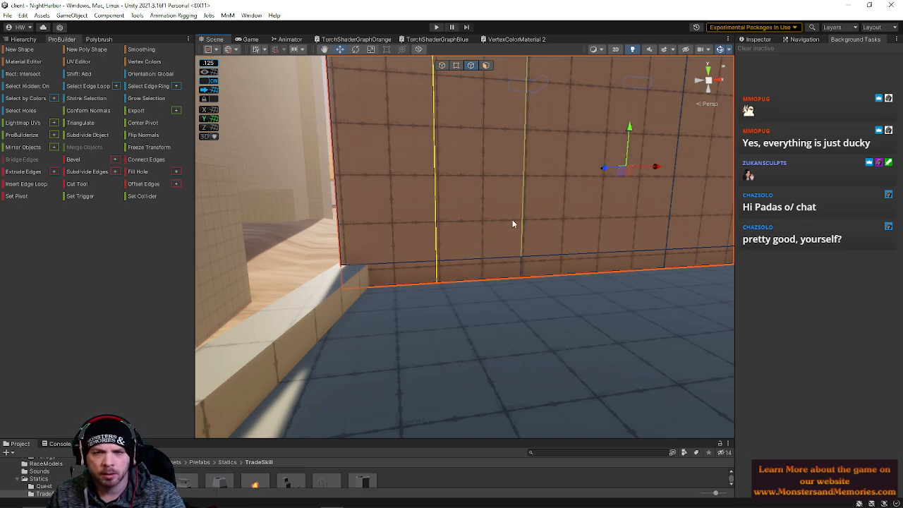
right_drag(512, 220, 478, 184)
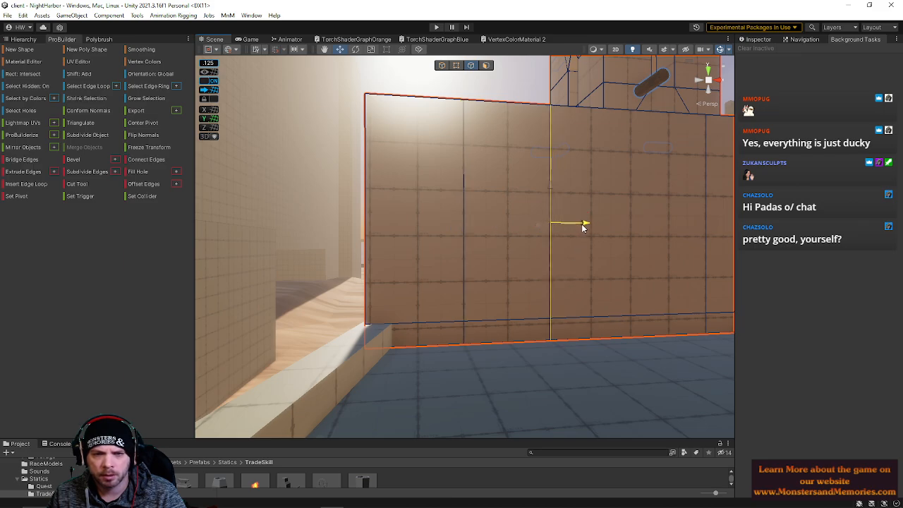
Step: Extrude the low base face between the two vertical edge loops outward along the Z axis to form a doorstep
click(516, 317)
right_drag(516, 318, 548, 321)
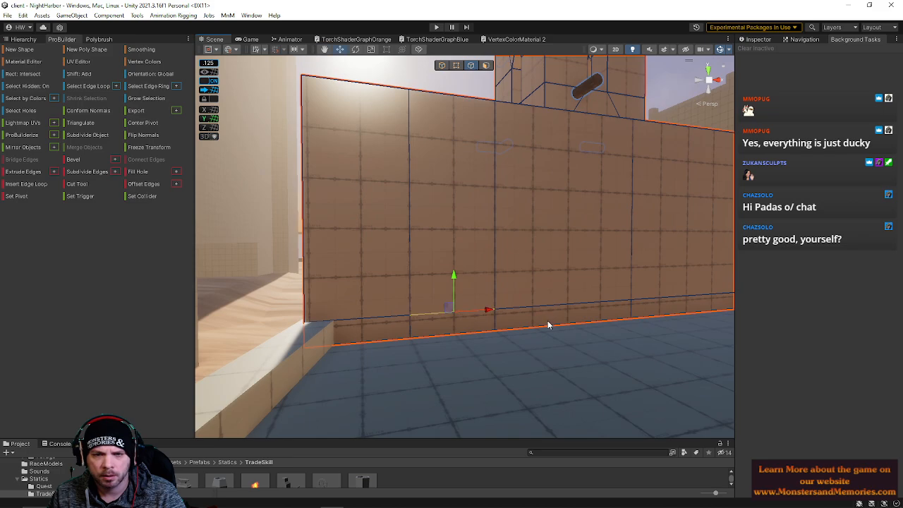
shift+click(376, 321)
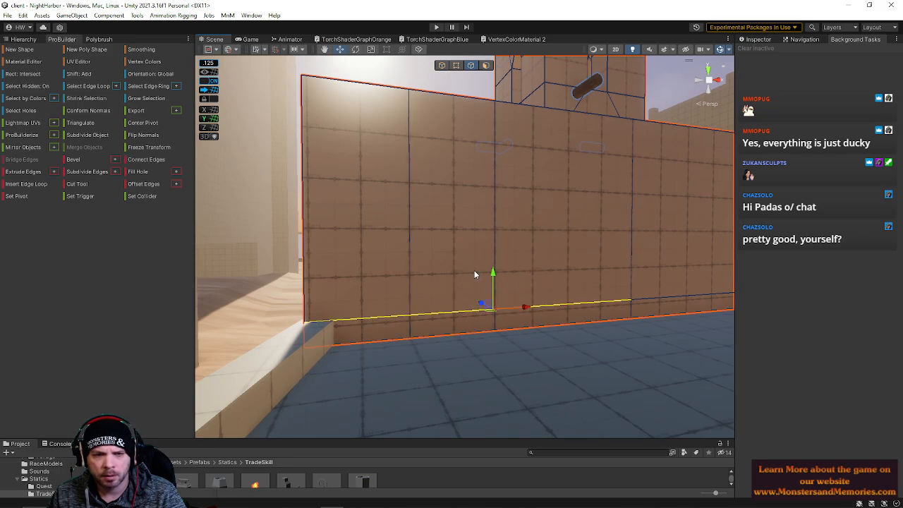
right_drag(493, 279, 527, 276)
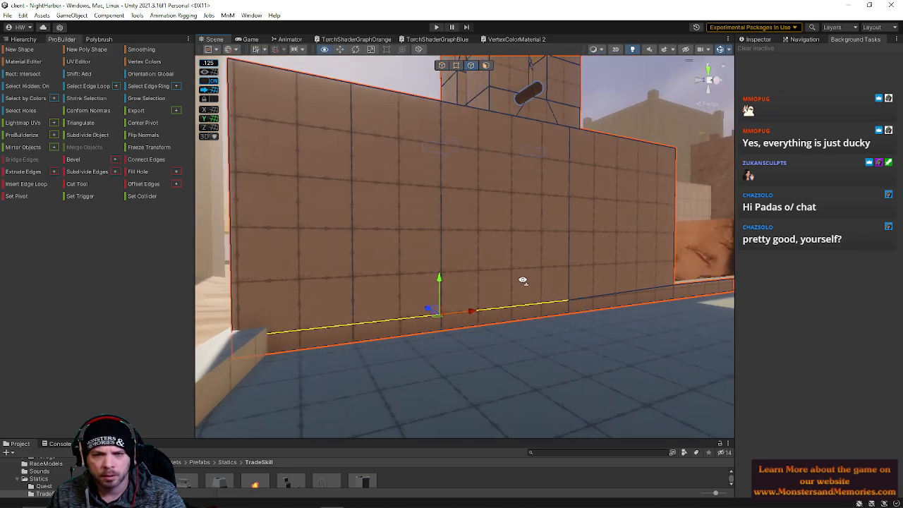
scroll(520, 280, up, 4)
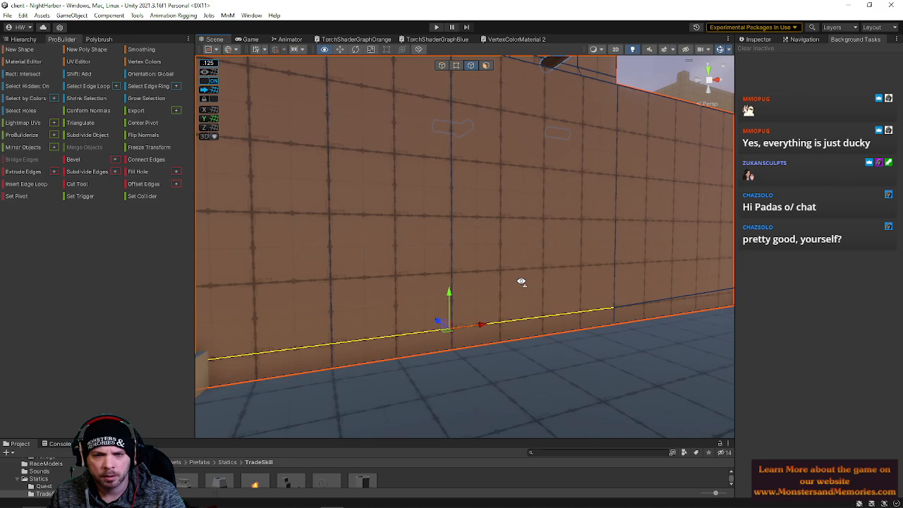
click(485, 65)
click(402, 322)
scroll(388, 339, down, 3)
right_drag(375, 367, 554, 295)
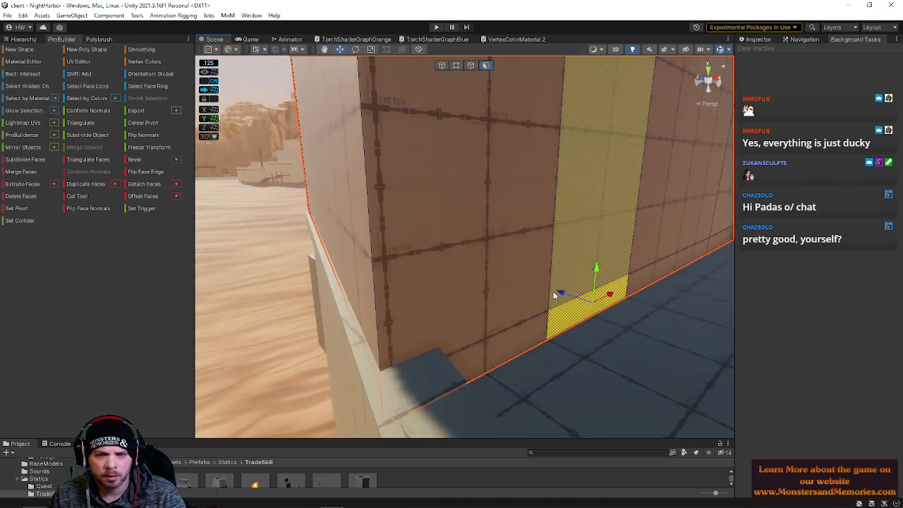
shift+drag(553, 295, 585, 323)
Step: Select the doorstep's hidden underside face from beneath the building
scroll(591, 240, up, 3)
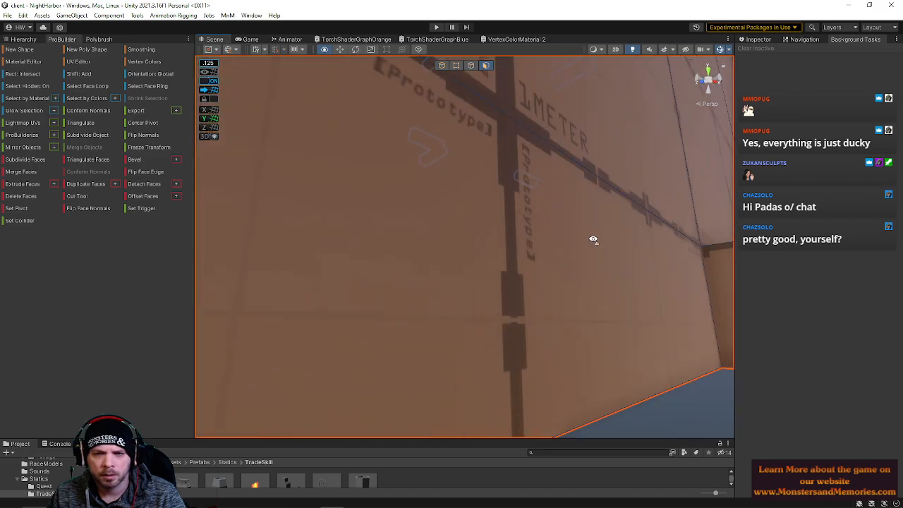
right_drag(591, 240, 541, 357)
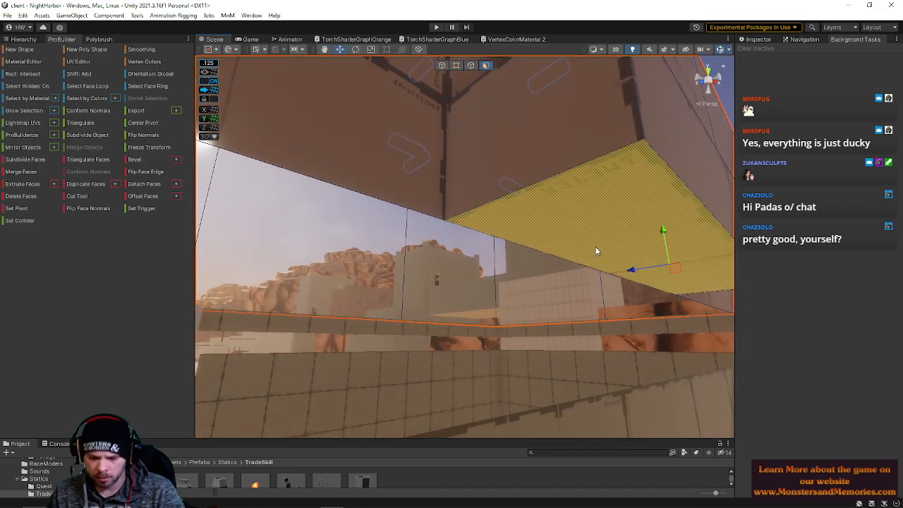
click(600, 256)
click(549, 286)
Step: Insert a horizontal edge loop across the exterior wall above the doorstep and raise it along the Y axis
right_drag(535, 284, 551, 79)
click(471, 65)
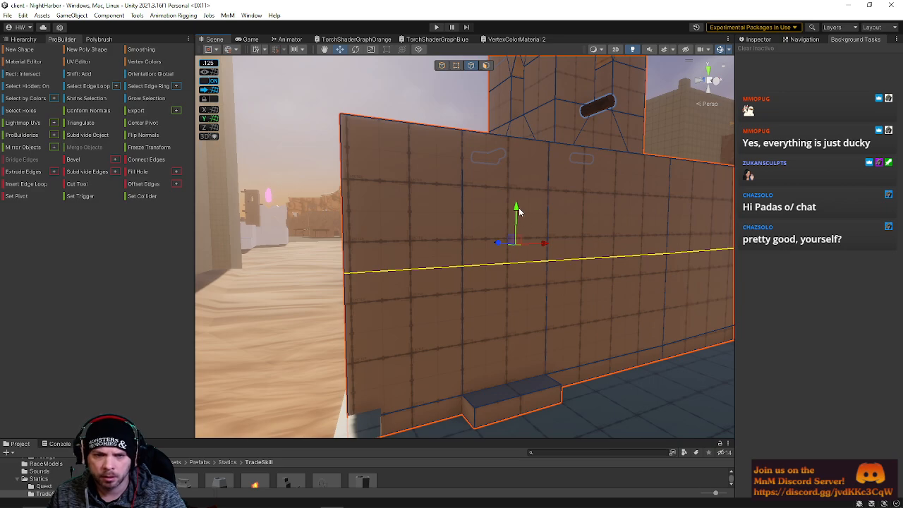
right_drag(520, 221, 529, 173)
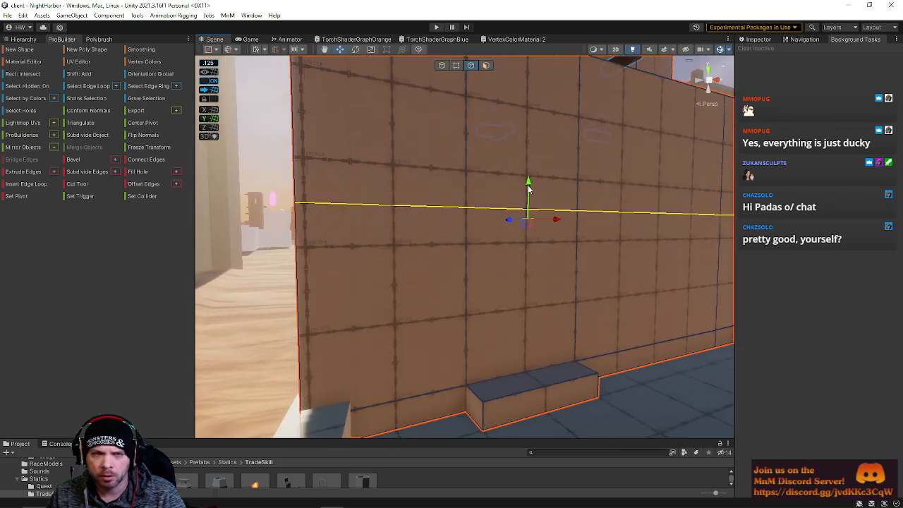
drag(530, 181, 531, 178)
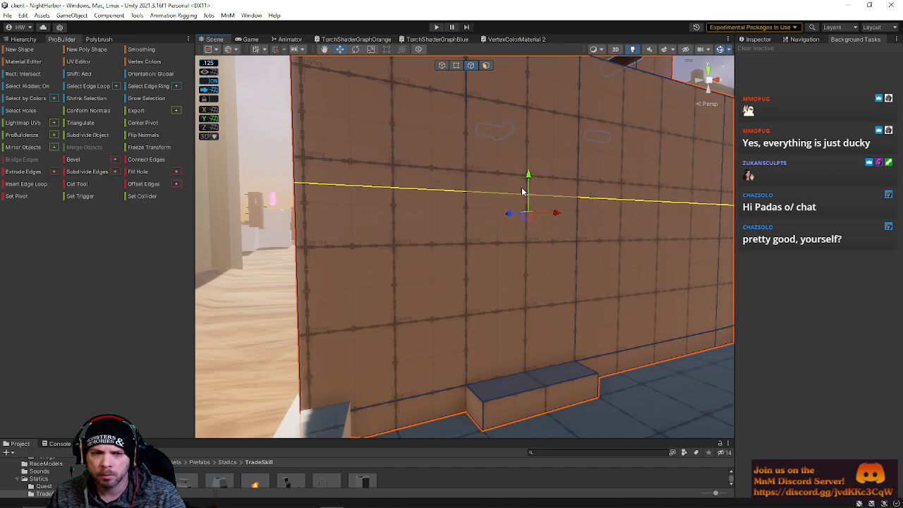
right_drag(510, 212, 506, 204)
key(w)
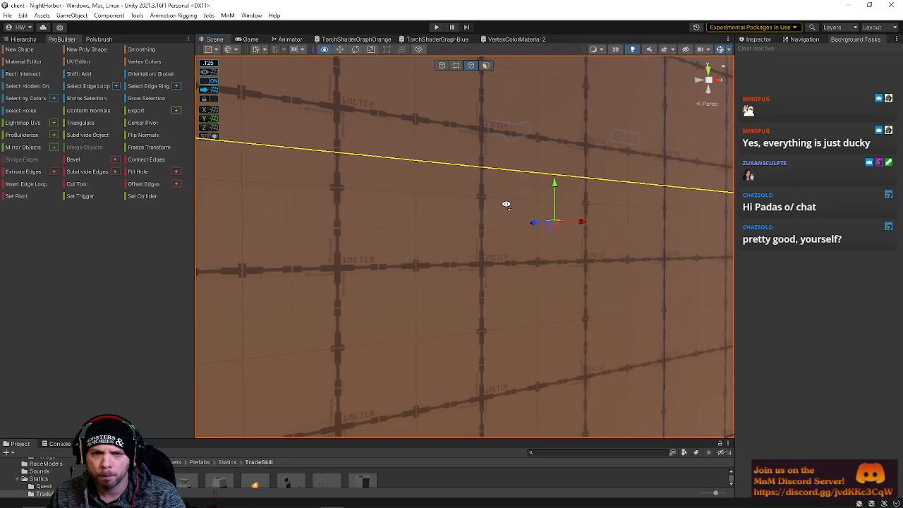
Step: Select all connected faces of the building mesh and realign their wall texture
click(485, 65)
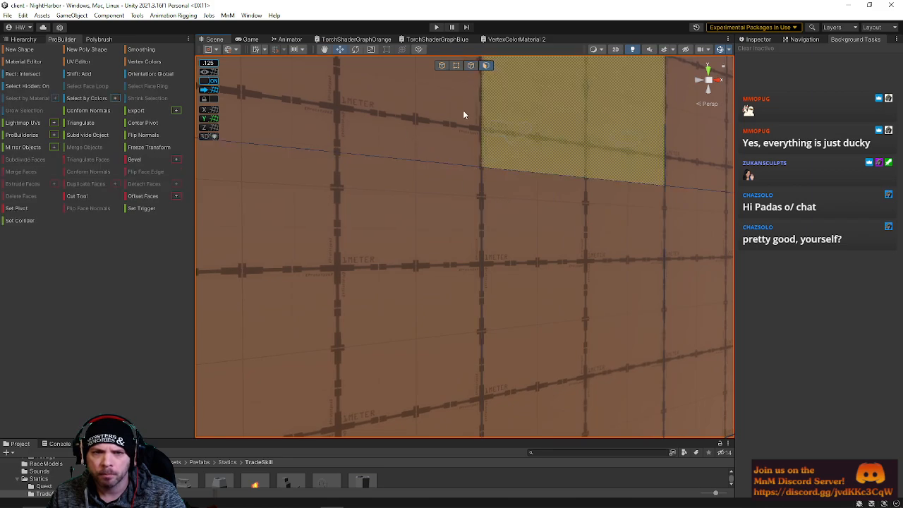
double_click(442, 169)
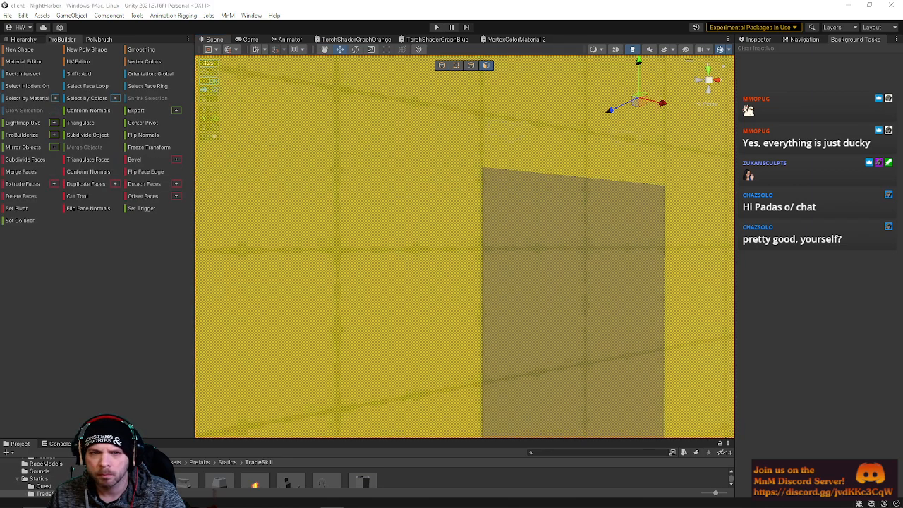
click(471, 64)
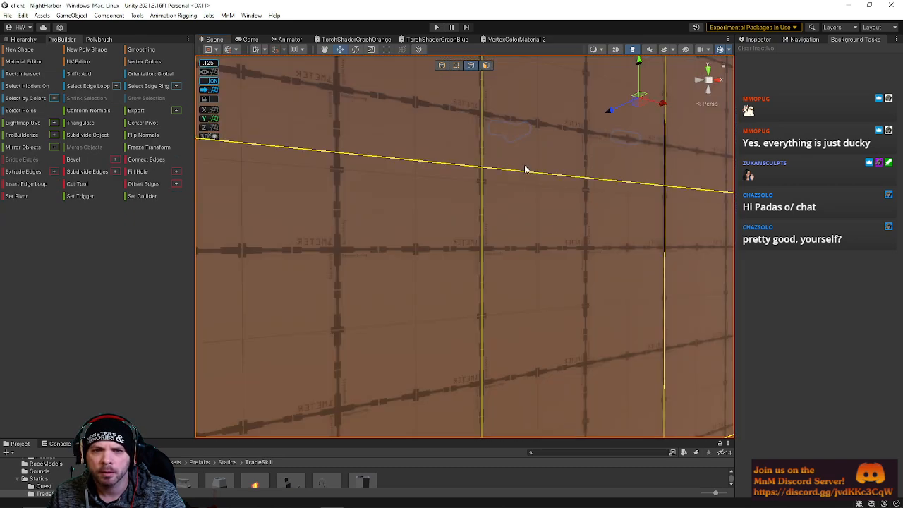
Step: Lower the doorstep's top face along the Y axis with 0.125 grid snapping
key(s)
right_drag(525, 183, 528, 204)
key(q)
key(w)
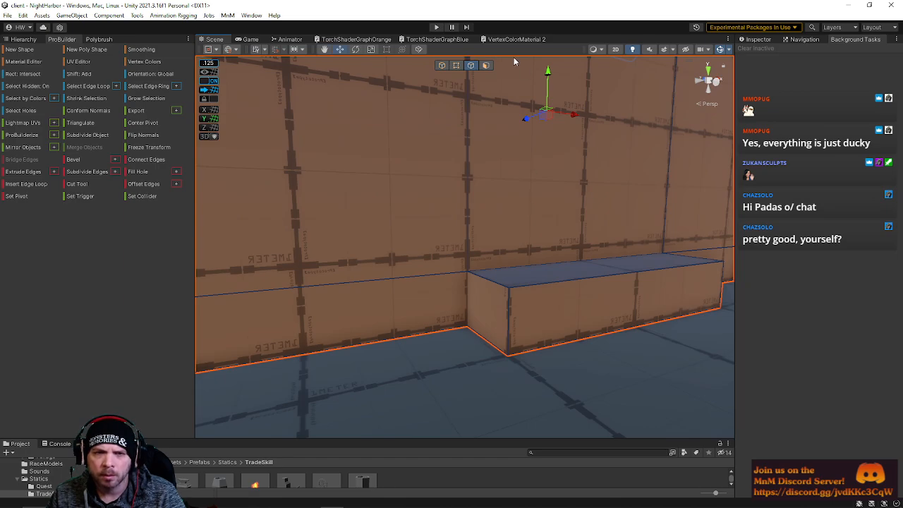
click(486, 65)
click(553, 274)
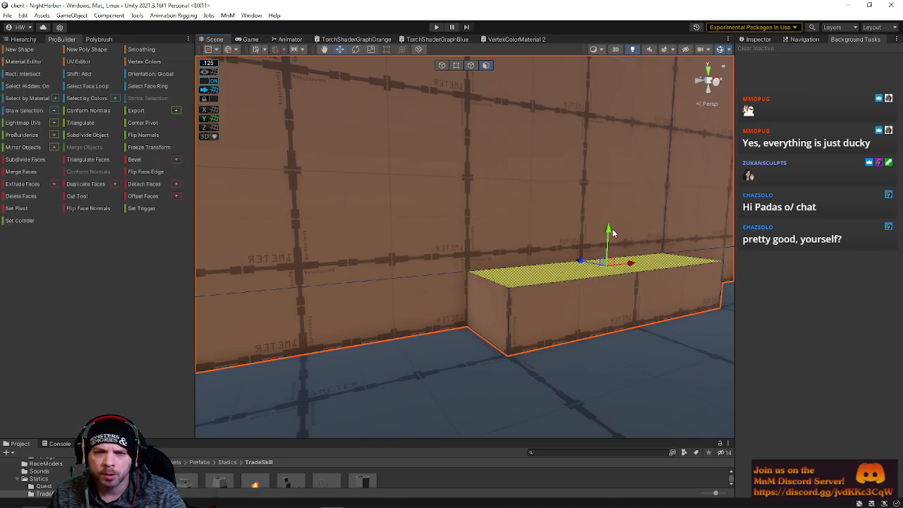
drag(609, 238, 608, 258)
Step: Select the horizontal edge loop above the doorstep and adjust its height along Y, using 0.0625 and 0.125 grid snapping
right_drag(609, 259, 555, 216)
click(471, 66)
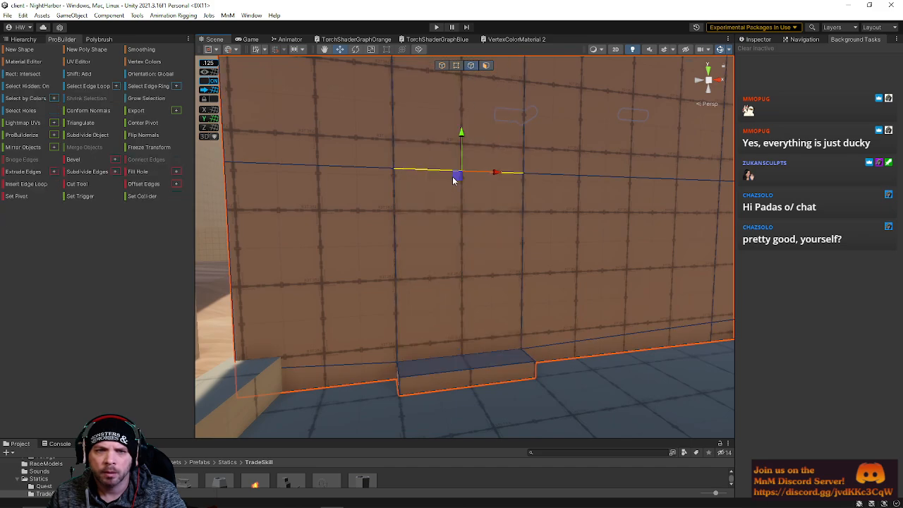
double_click(434, 171)
drag(533, 156, 534, 164)
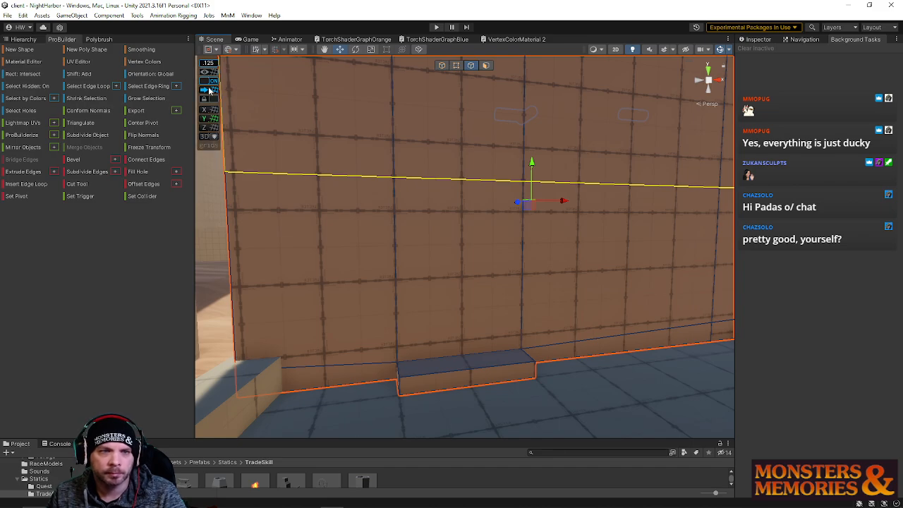
right_drag(454, 233, 456, 213)
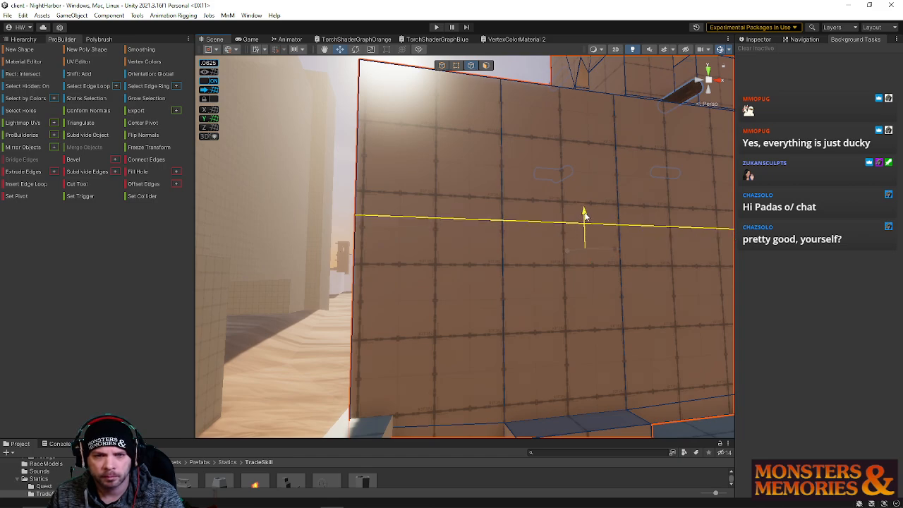
key(equal)
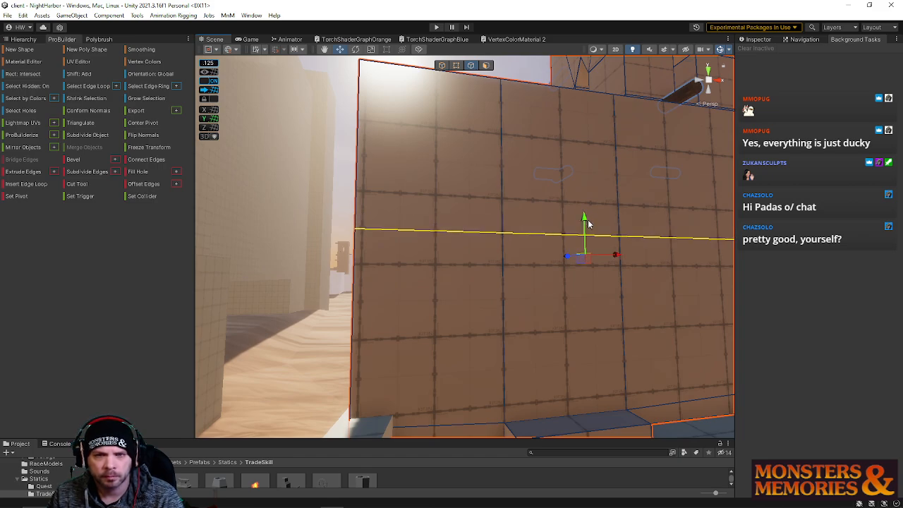
drag(585, 215, 586, 217)
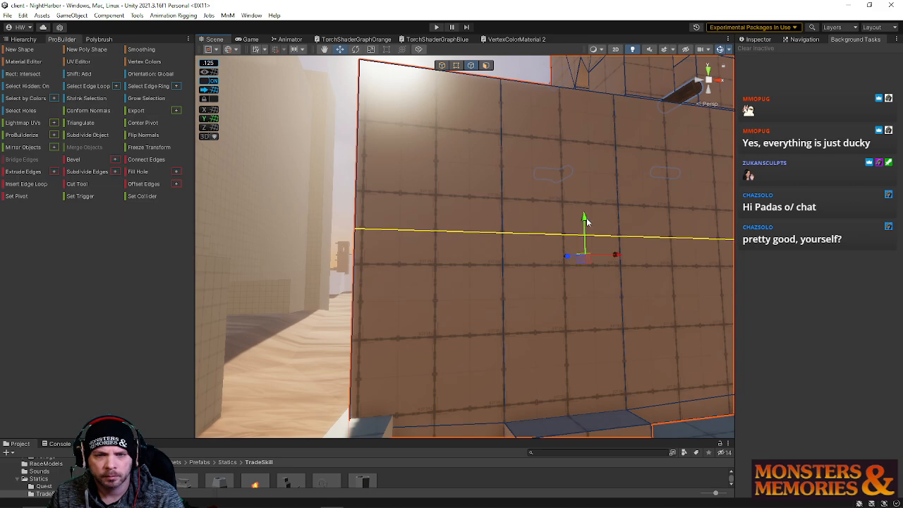
Step: Select the exterior wall's corner vertices and the full set of building mesh vertices, with 0.0313 grid snapping
right_drag(514, 232, 515, 218)
click(454, 66)
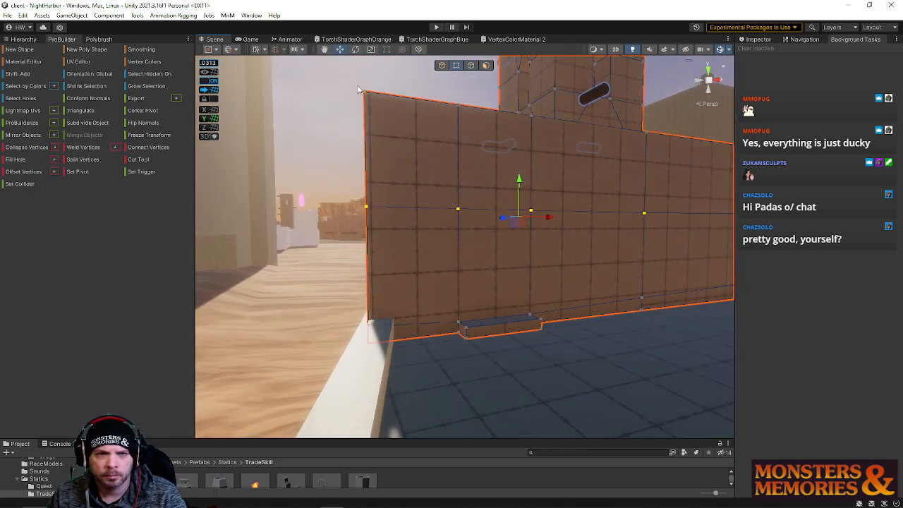
click(366, 207)
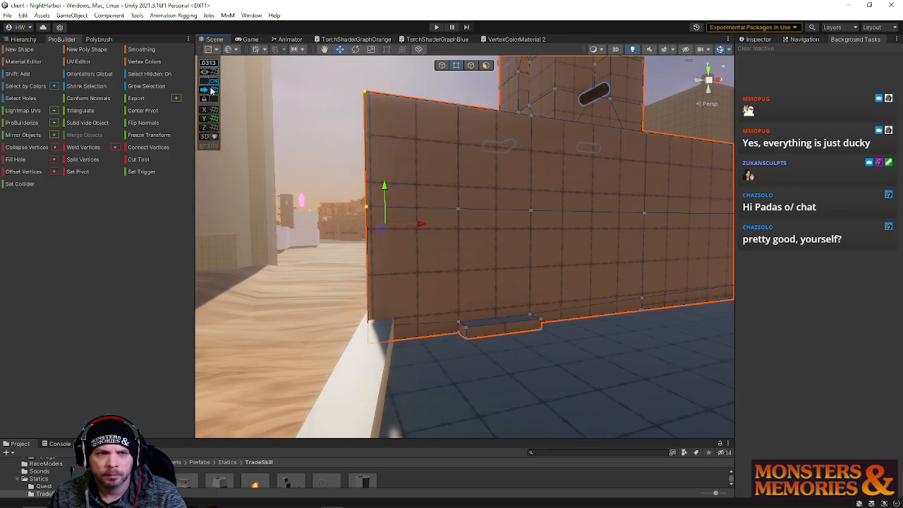
right_drag(555, 178, 562, 166)
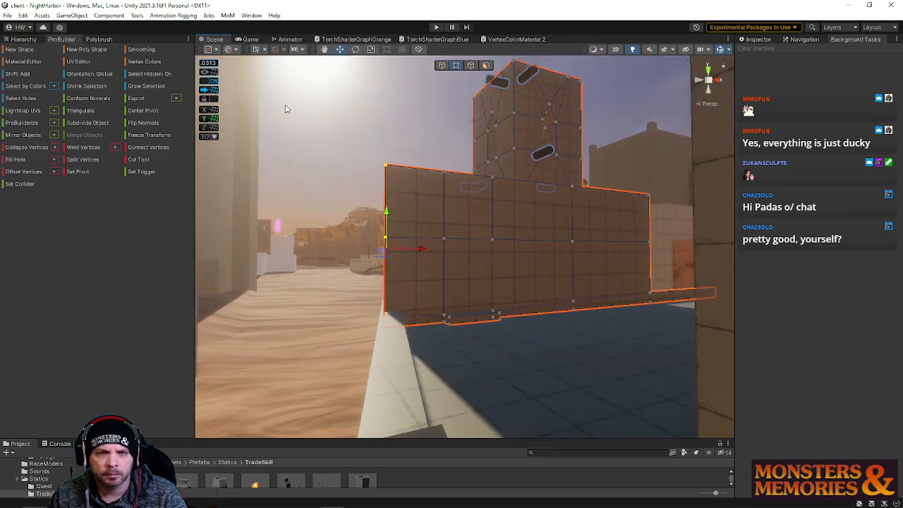
right_drag(383, 168, 395, 122)
double_click(375, 302)
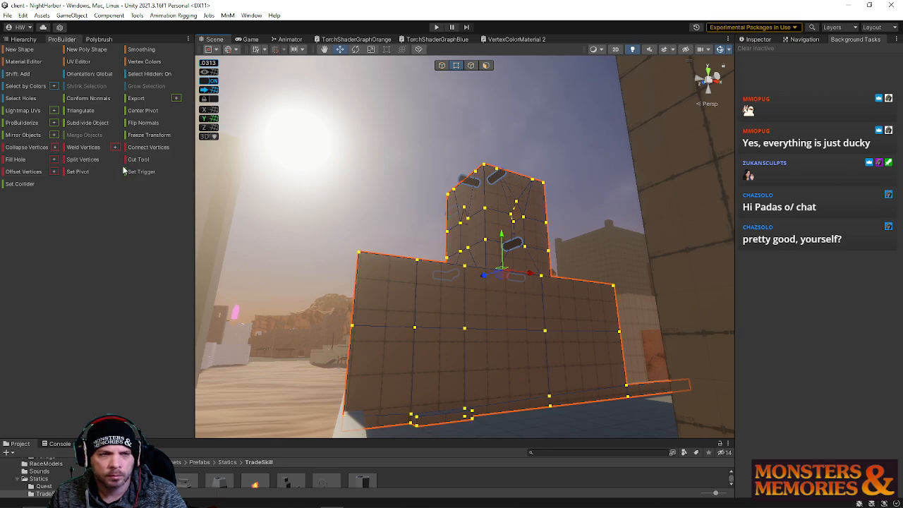
right_drag(321, 198, 395, 99)
Step: Select the horizontal edge loop above the doorstep and fine-tune its height along Y, using 0.25 and 0.125 grid snapping
click(471, 65)
click(461, 156)
double_click(461, 156)
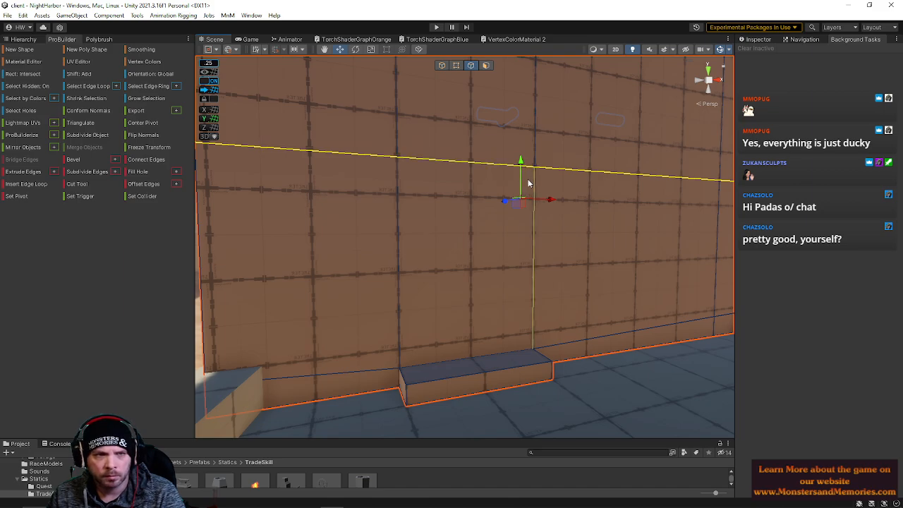
drag(520, 164, 520, 164)
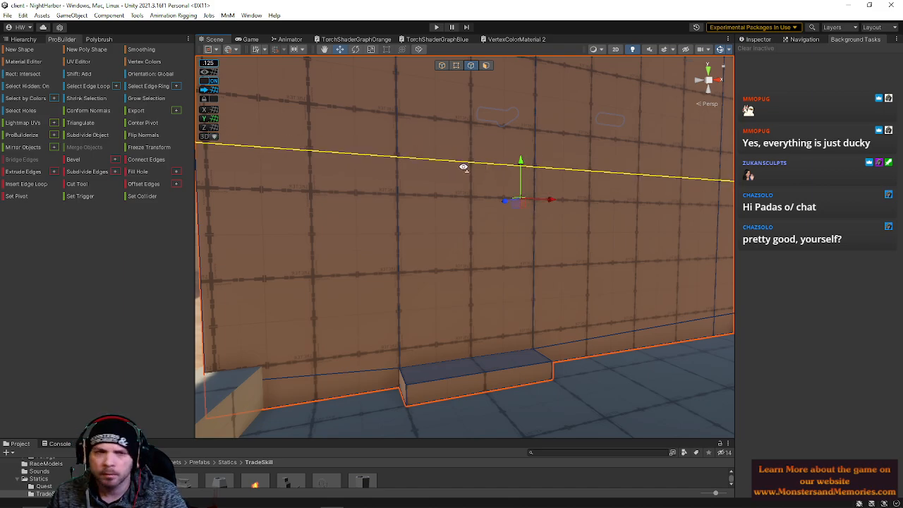
right_drag(464, 167, 458, 163)
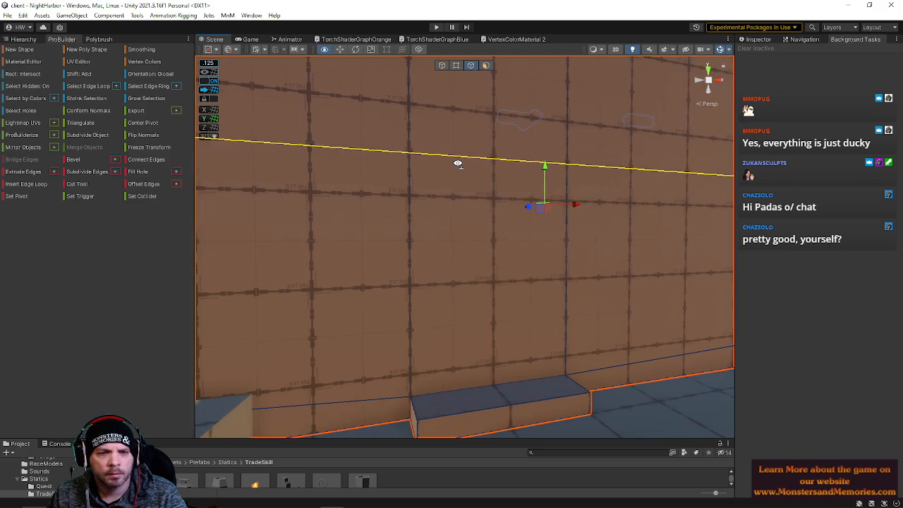
Step: Select all connected faces of the building mesh and check the wall texture around the doorway
click(485, 65)
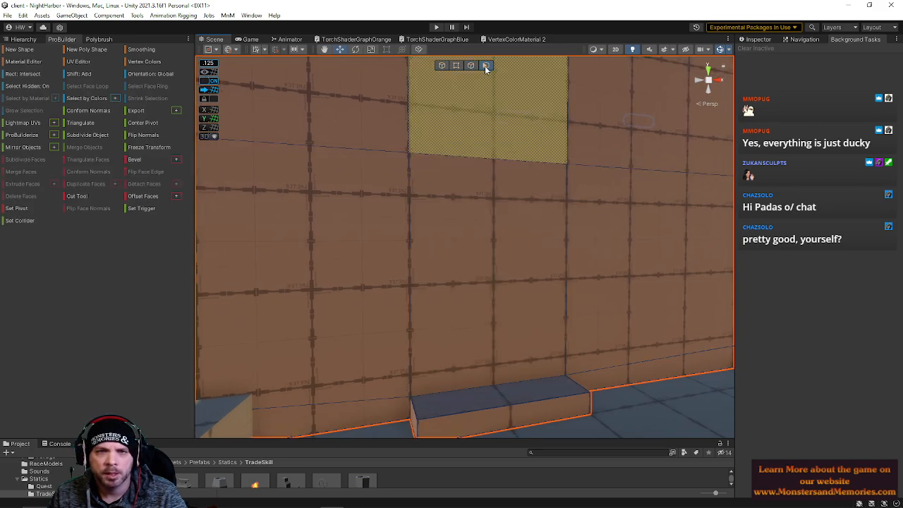
click(464, 211)
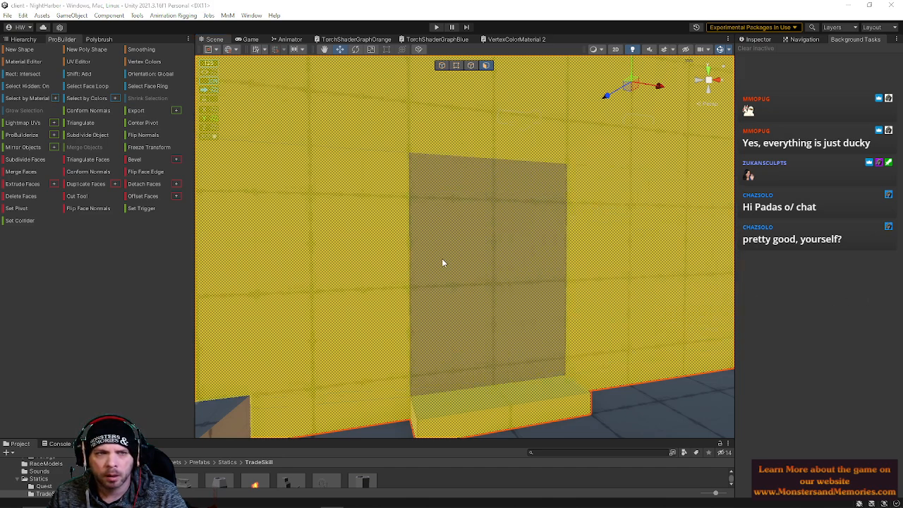
right_drag(442, 262, 434, 247)
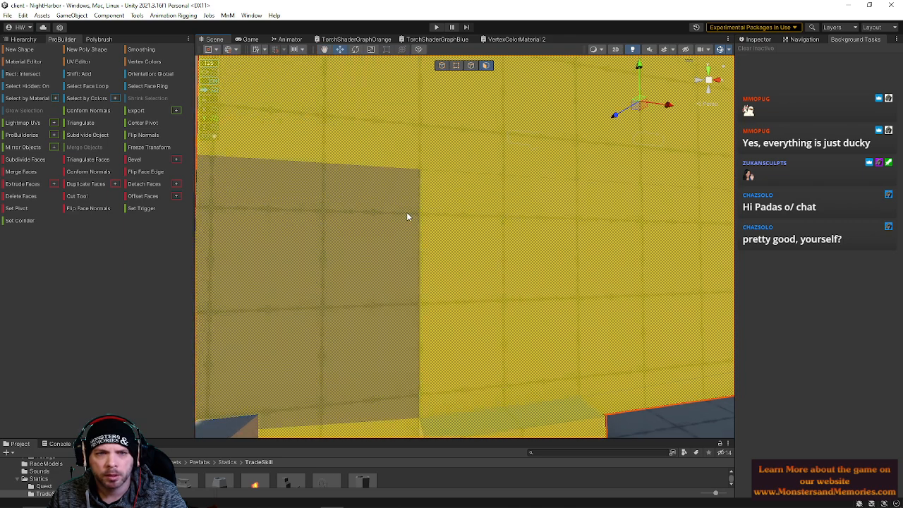
mouse_move(407, 215)
right_down()
mouse_move(367, 224)
mouse_move(387, 272)
mouse_move(400, 197)
mouse_move(460, 223)
mouse_move(461, 238)
mouse_move(438, 228)
mouse_move(421, 141)
right_up()
right_drag(378, 322, 412, 281)
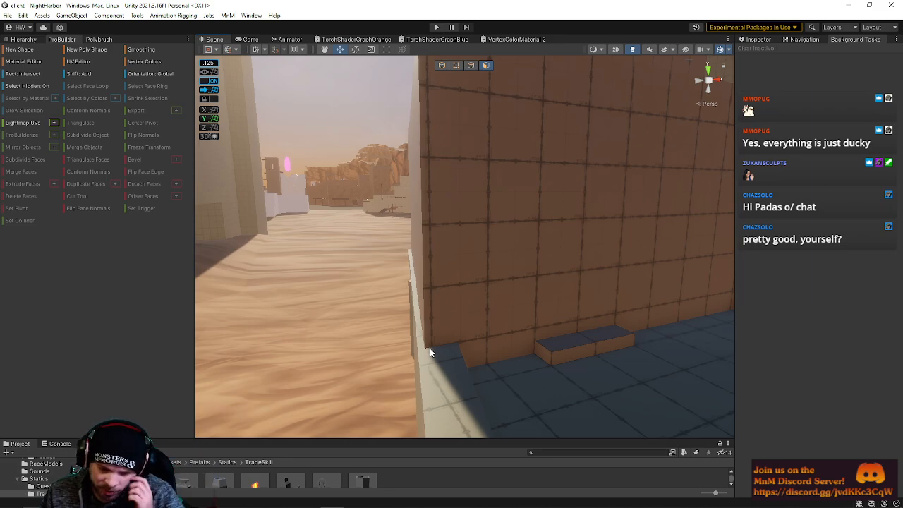
Step: Extrude the doorway face above the doorstep inward into the building, then select all connected faces of the mesh
right_drag(461, 339, 457, 232)
click(460, 252)
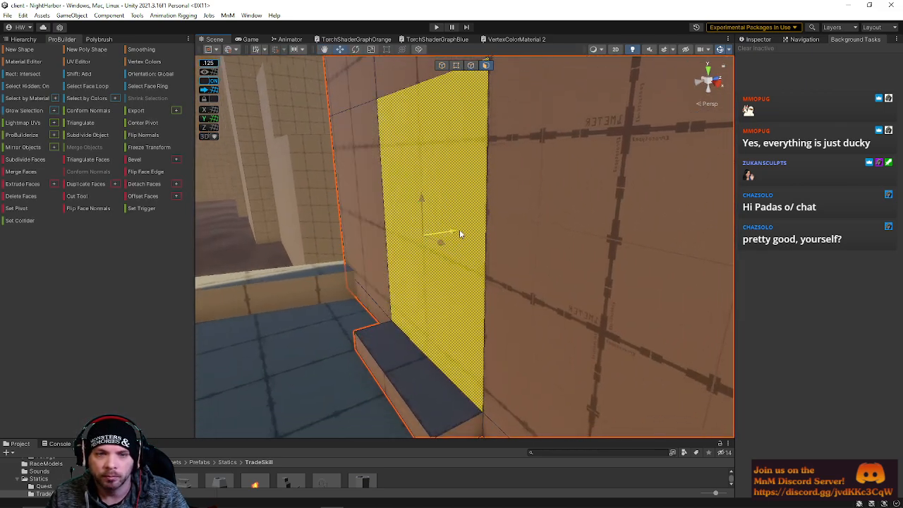
drag(459, 229, 491, 224)
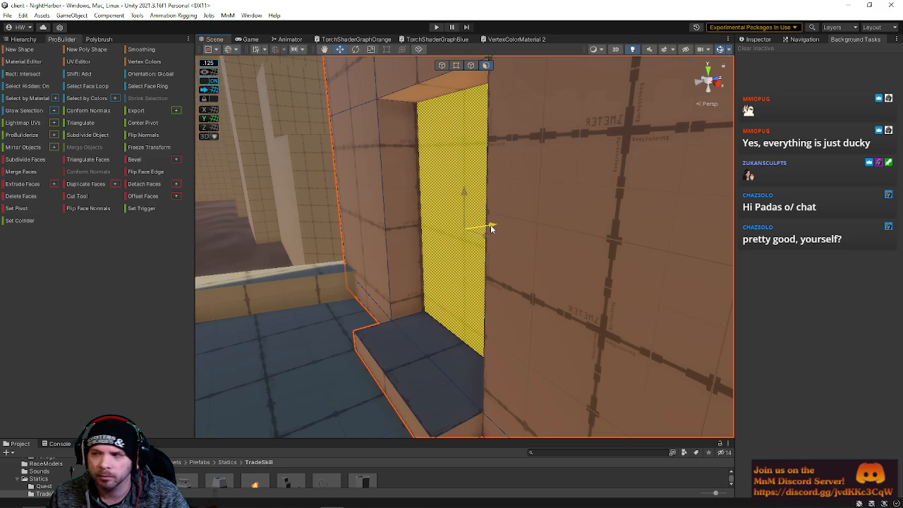
double_click(514, 222)
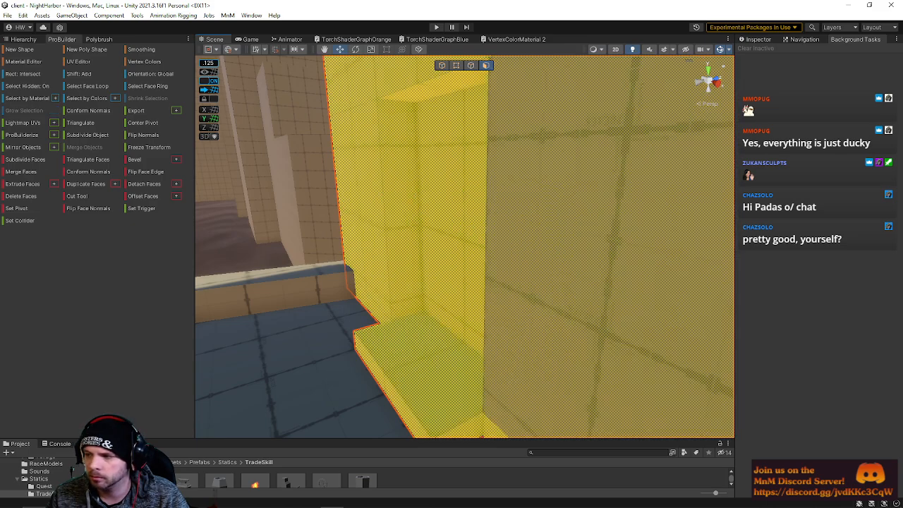
Step: Extend the recessed doorway's inner face deep through the building to form a long passage reaching the terrace edge
click(442, 218)
right_drag(442, 218, 413, 250)
drag(441, 247, 712, 218)
right_drag(554, 237, 529, 241)
key(s)
key(d)
drag(466, 234, 694, 233)
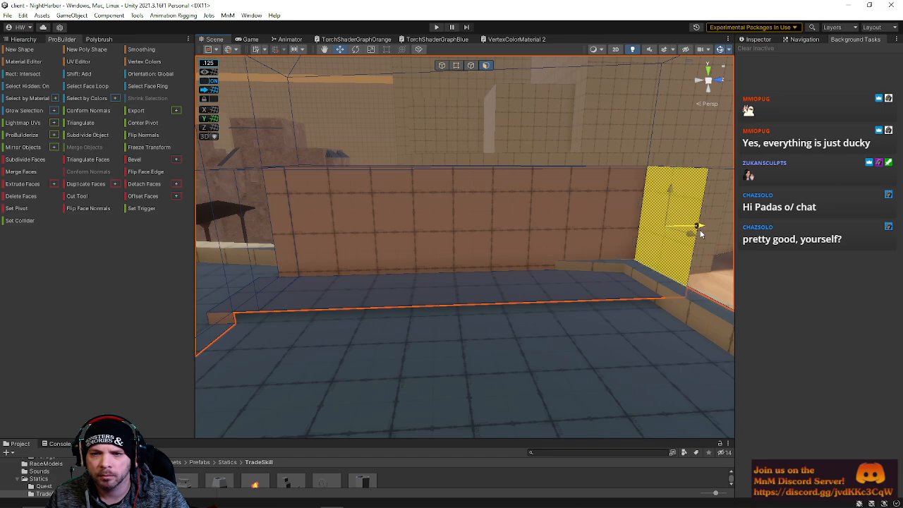
Step: Pull the passage's end face back slightly along Z from the terrace's outer edge, with 0.125 grid snapping
key(d)
right_drag(694, 234, 661, 248)
key(w)
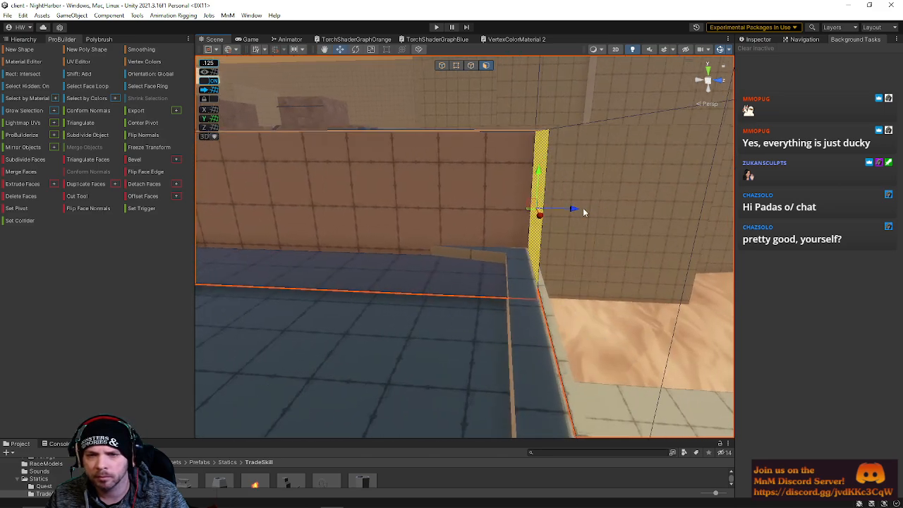
drag(573, 215, 558, 215)
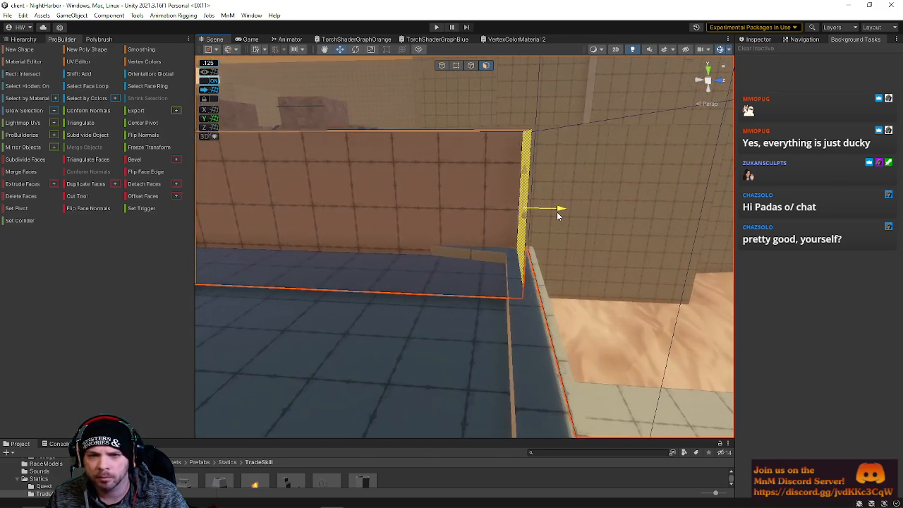
Step: Try to delete the top and inner faces of the terrace's low parapet, including its small corner face
click(510, 350)
click(521, 349)
right_drag(521, 349, 702, 364)
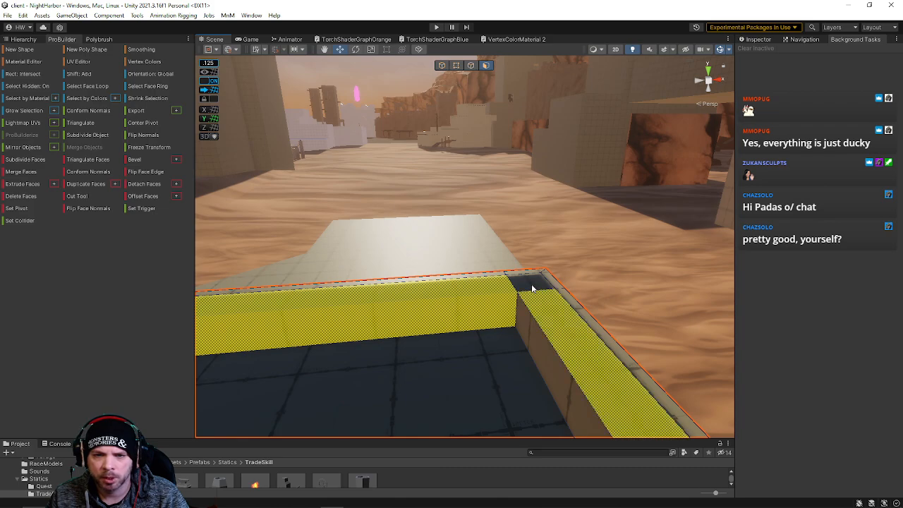
shift+click(528, 339)
right_drag(528, 338, 616, 354)
key(BackSpace)
click(617, 352)
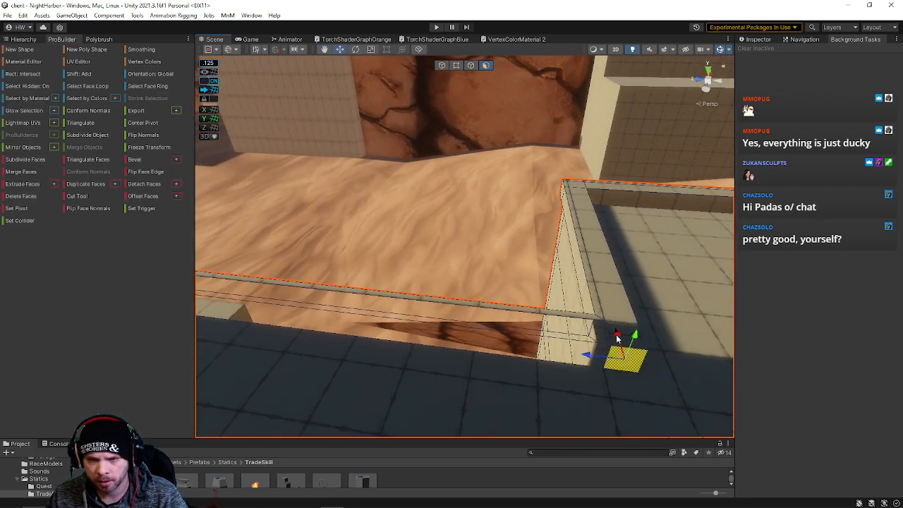
key(BackSpace)
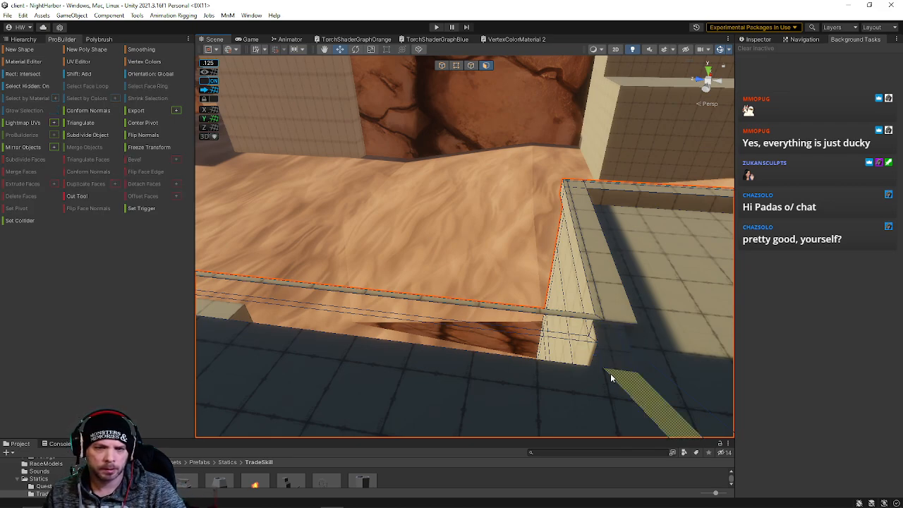
Step: Try deleting the parapet faces that protrude into the passage, and undo the deletion
right_drag(610, 374, 282, 342)
click(549, 345)
right_drag(549, 345, 525, 323)
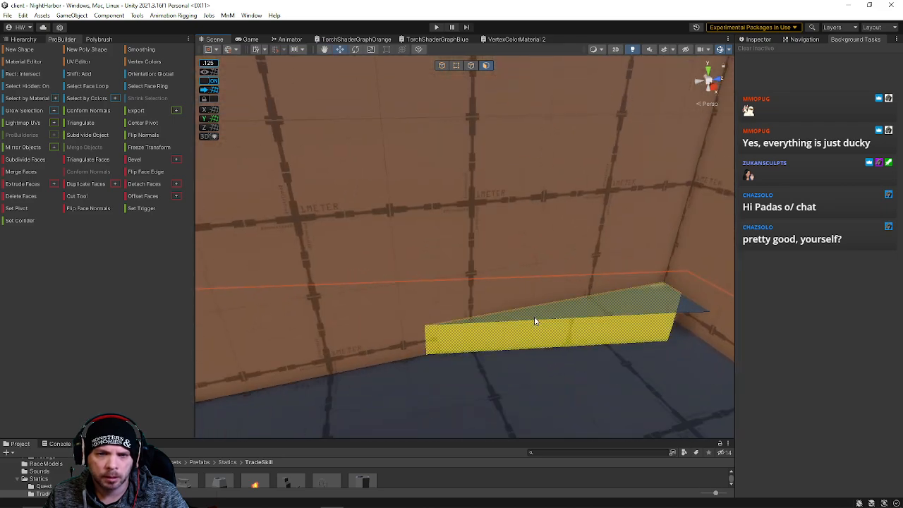
key(Delete)
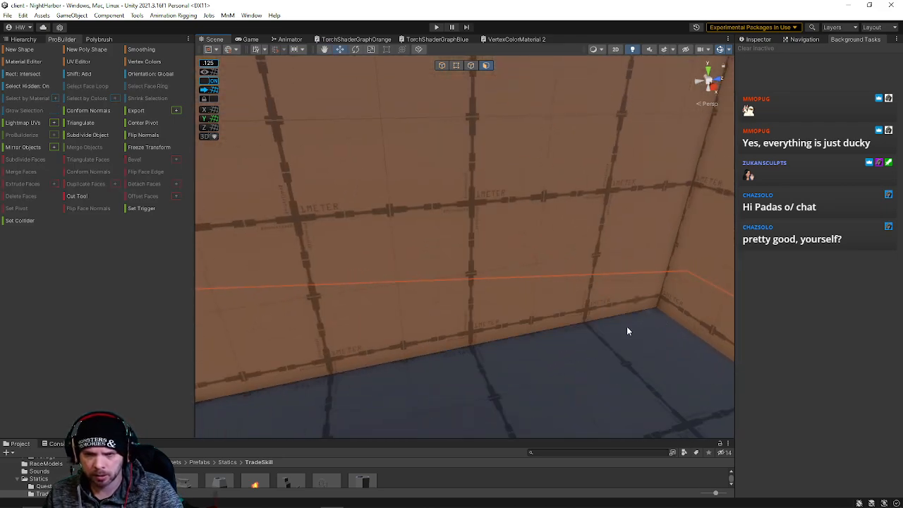
right_drag(628, 328, 670, 314)
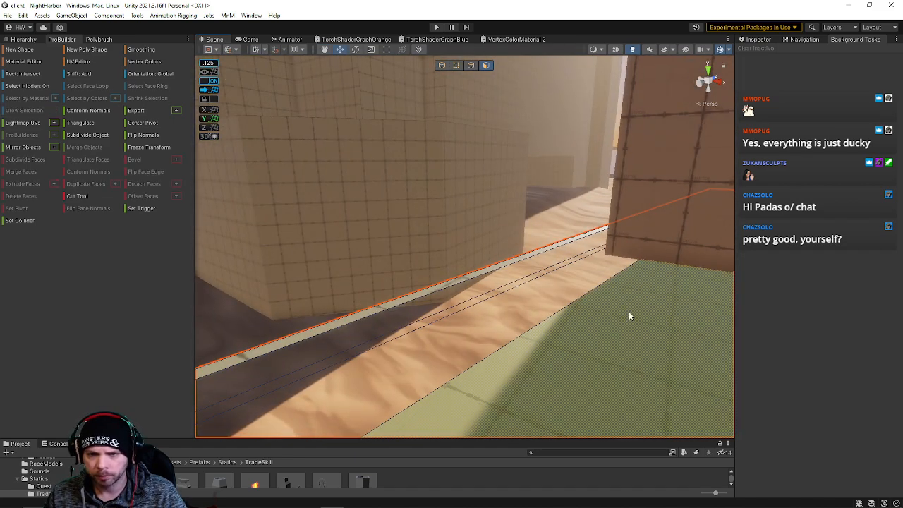
key(ctrl+z)
Step: Insert an edge loop across the terrace parapet and adjoining floor near the building wall
right_drag(616, 300, 476, 310)
click(472, 66)
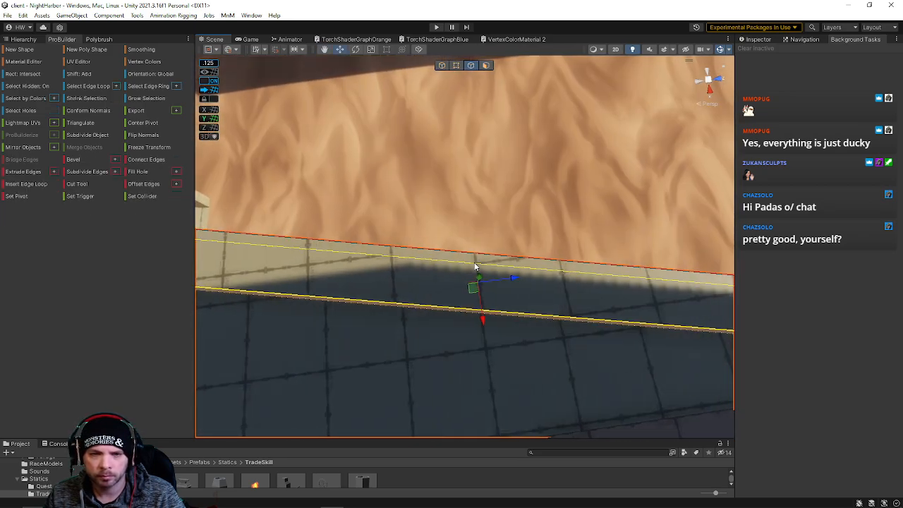
click(475, 266)
double_click(480, 277)
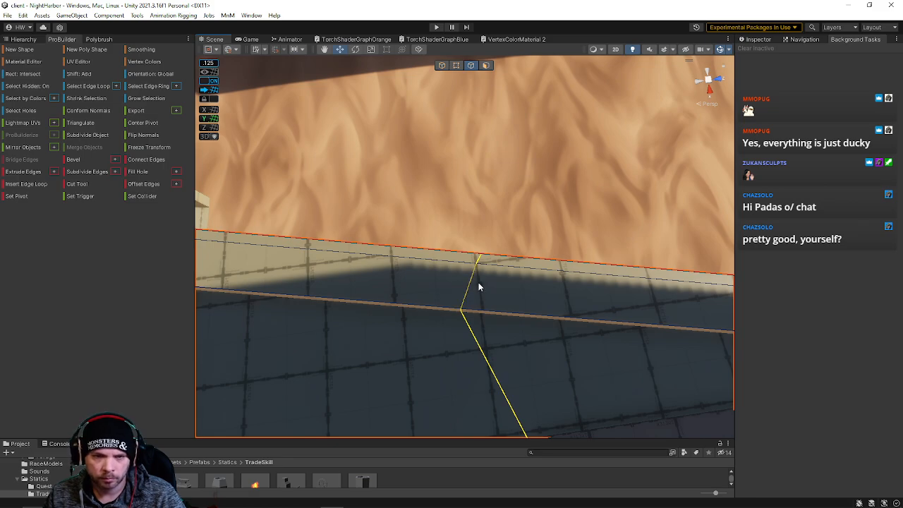
Step: Slide the inserted loop's inner parapet edge along the ledge to the building wall, using Normal handle orientation
mouse_move(474, 280)
right_down()
mouse_move(487, 280)
mouse_move(476, 259)
mouse_move(472, 275)
right_up()
click(413, 277)
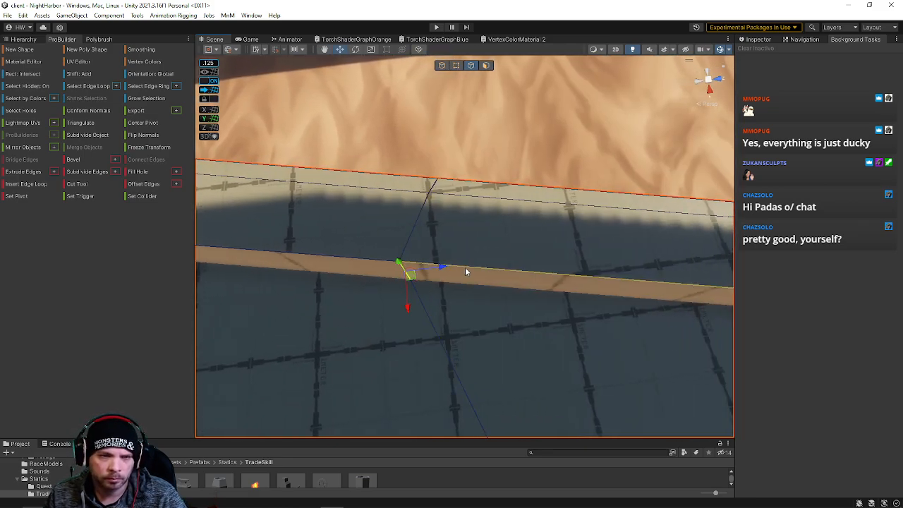
key(f)
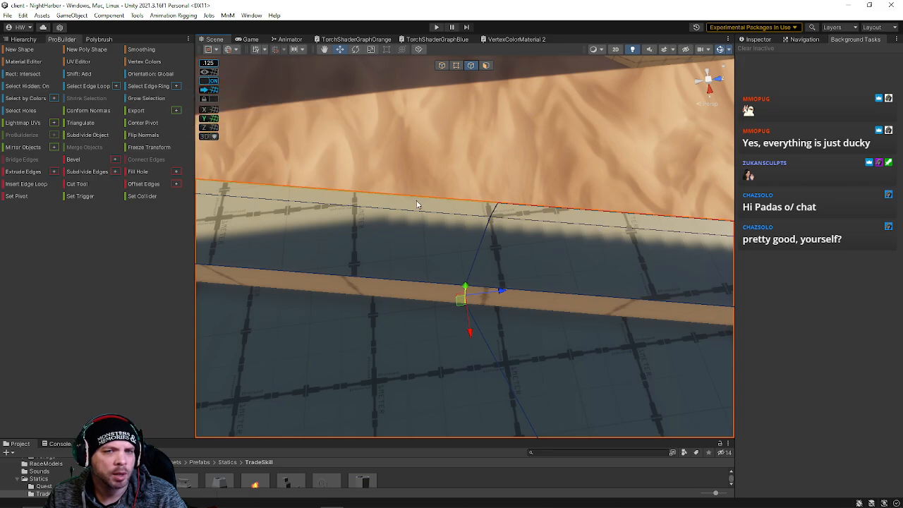
alt+drag(399, 215, 511, 213)
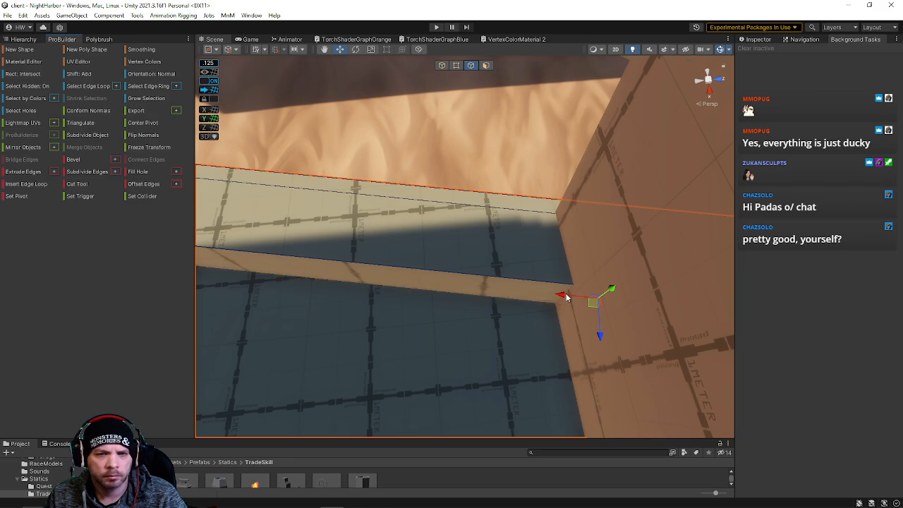
alt+drag(643, 220, 373, 208)
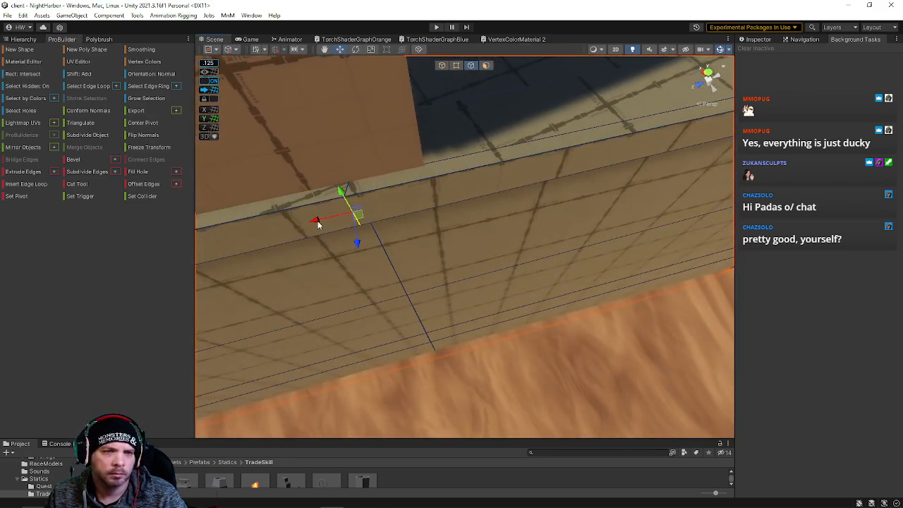
Step: Select the loop's remaining outer parapet edges and vertices and adjust them to follow the building wall
click(408, 206)
alt+drag(383, 189, 334, 233)
alt+drag(473, 271, 457, 260)
click(456, 65)
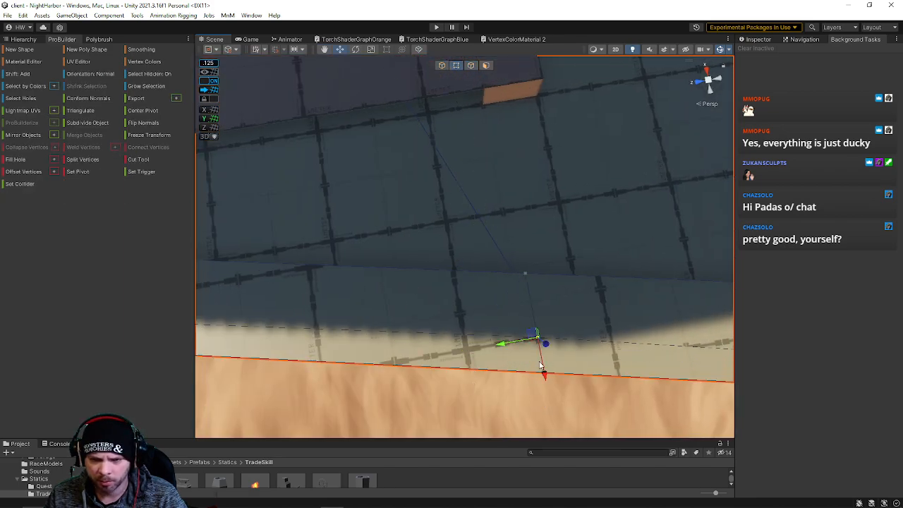
mouse_move(545, 387)
alt+mouse_down()
mouse_move(529, 303)
mouse_move(513, 317)
mouse_move(352, 240)
mouse_move(332, 195)
mouse_move(343, 276)
alt+mouse_up()
Step: Delete the cut-off parapet faces that protrude into the corner of the passage
click(486, 65)
click(429, 145)
click(429, 145)
alt+drag(429, 145, 447, 209)
click(479, 202)
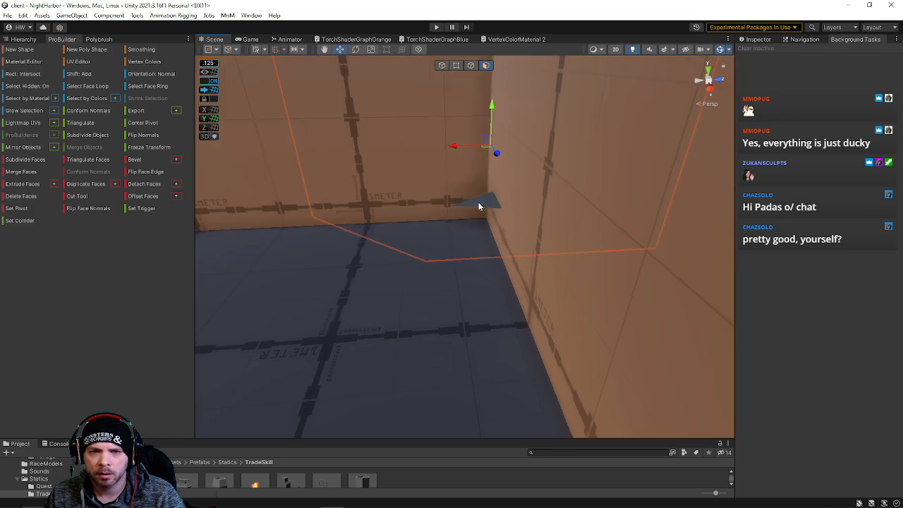
click(479, 201)
click(482, 202)
click(483, 201)
click(504, 204)
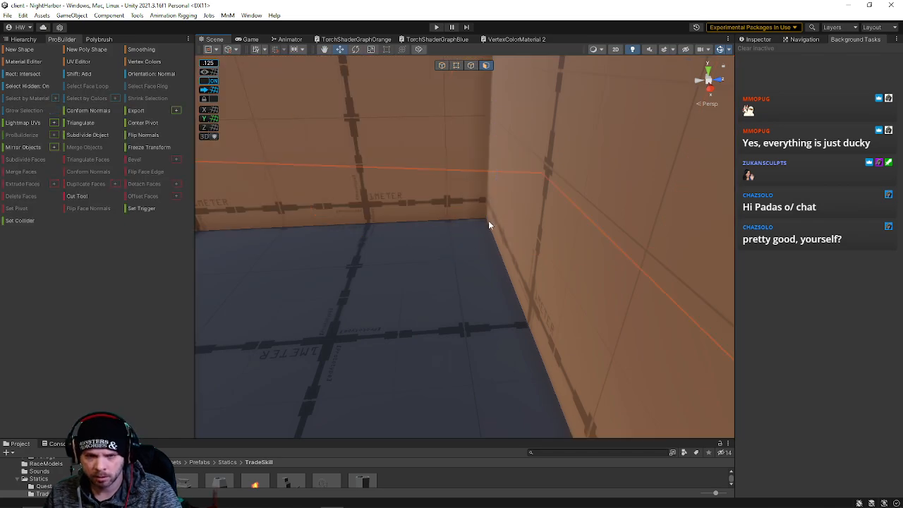
Step: Select a wall face inside the passage and move it along its normal to resize the interior space
alt+drag(487, 221, 611, 210)
key(d)
mouse_move(611, 209)
right_down()
mouse_move(621, 197)
mouse_move(605, 197)
mouse_move(608, 214)
mouse_move(602, 197)
right_up()
key(a)
key(d)
key(w)
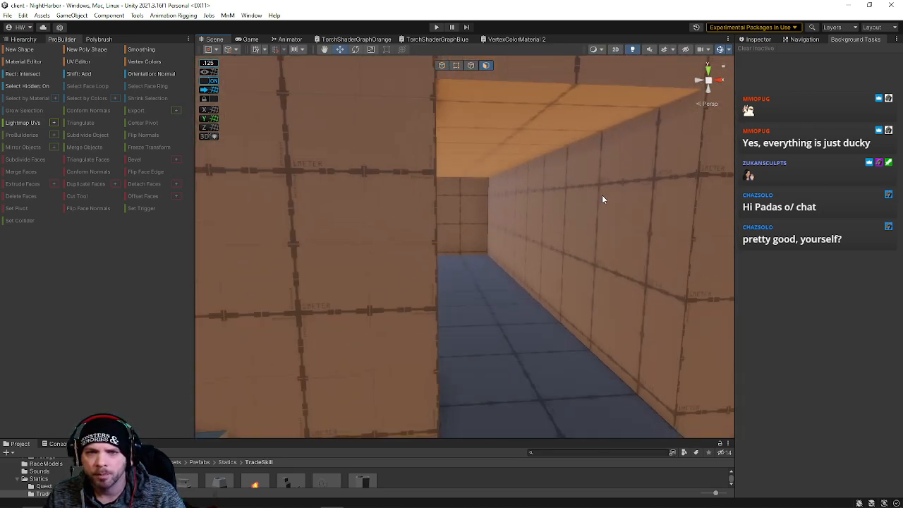
click(580, 209)
drag(556, 225, 705, 225)
Step: Select the passage's long outer wall face beside the terrace parapet and reposition it along its normal
key(w)
right_drag(550, 228, 428, 242)
click(443, 250)
drag(417, 248, 383, 281)
right_drag(383, 281, 14, 403)
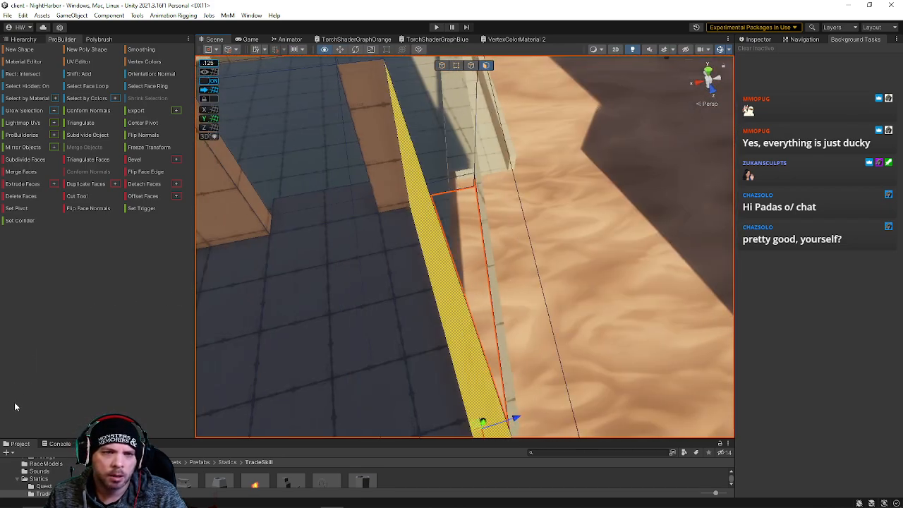
drag(526, 421, 106, 353)
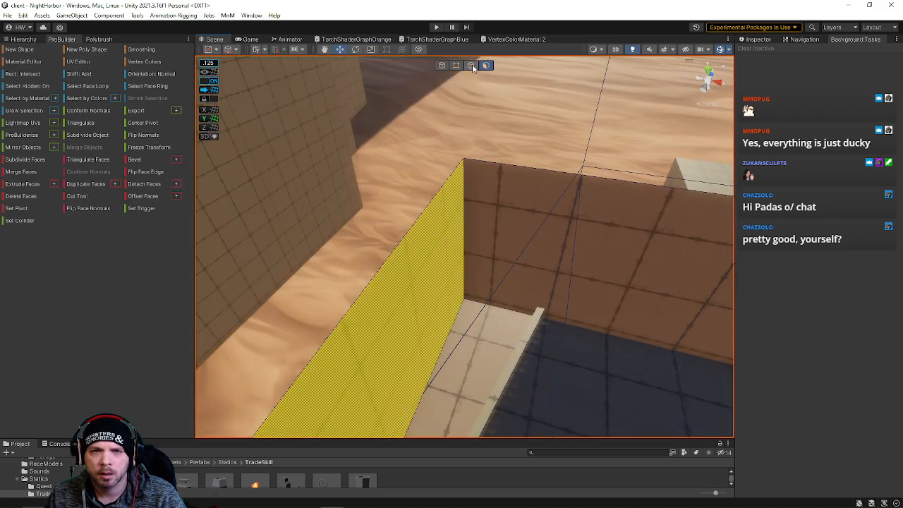
Step: Try to move the interior's vertical corner edge outward toward the building's outer corner
click(472, 64)
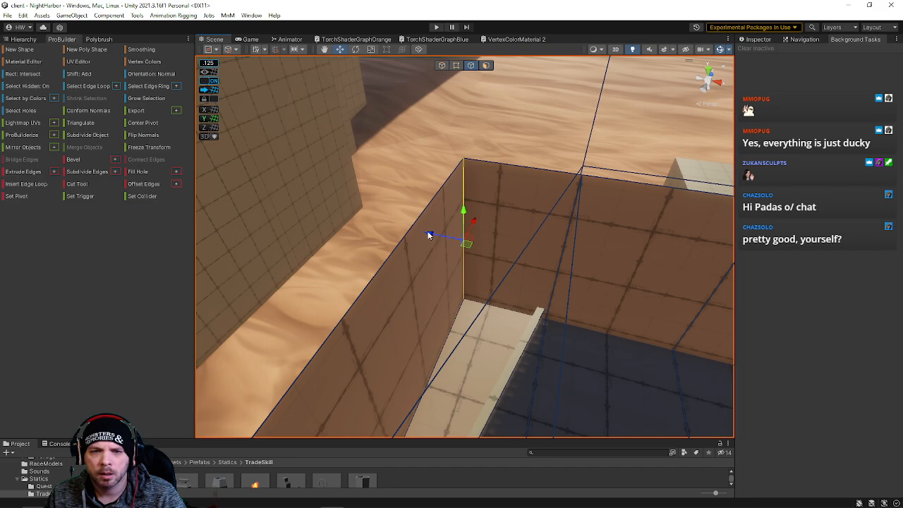
alt+drag(428, 235, 610, 238)
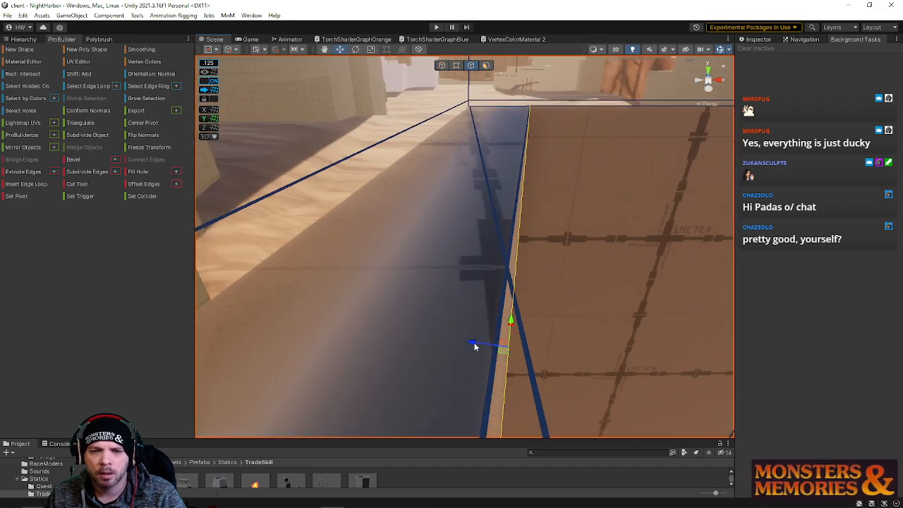
drag(474, 345, 438, 330)
click(458, 65)
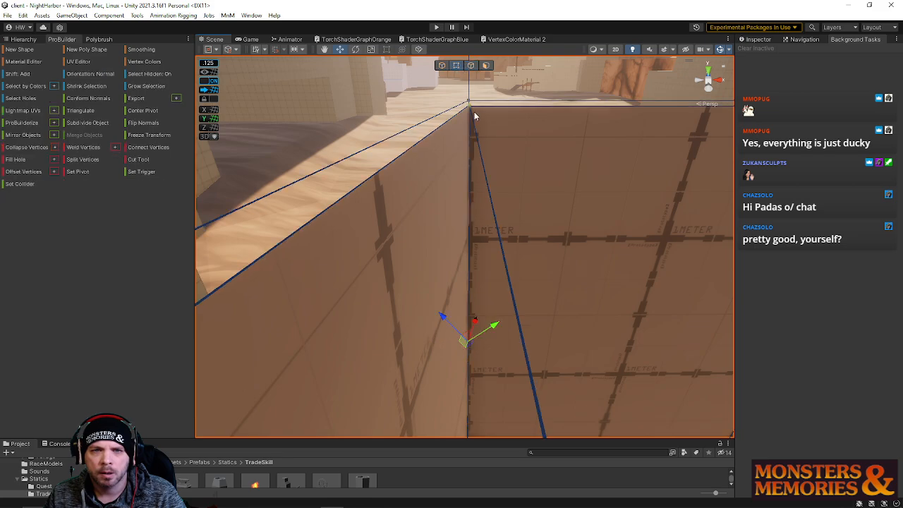
click(468, 105)
alt+drag(467, 105, 324, 152)
key(ctrl+z)
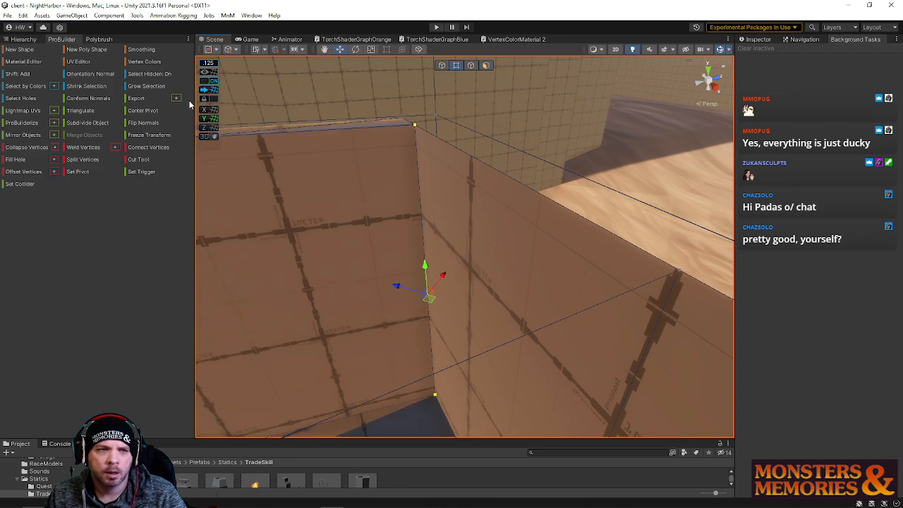
key(ctrl+z)
Step: Set the handle orientation to global and move the interior's vertical corner edge toward the building's outer corner
click(147, 76)
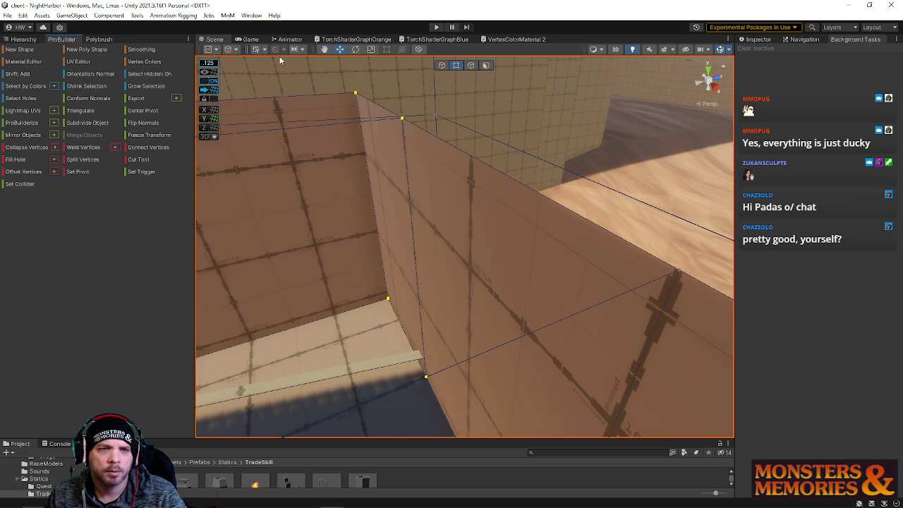
key(k)
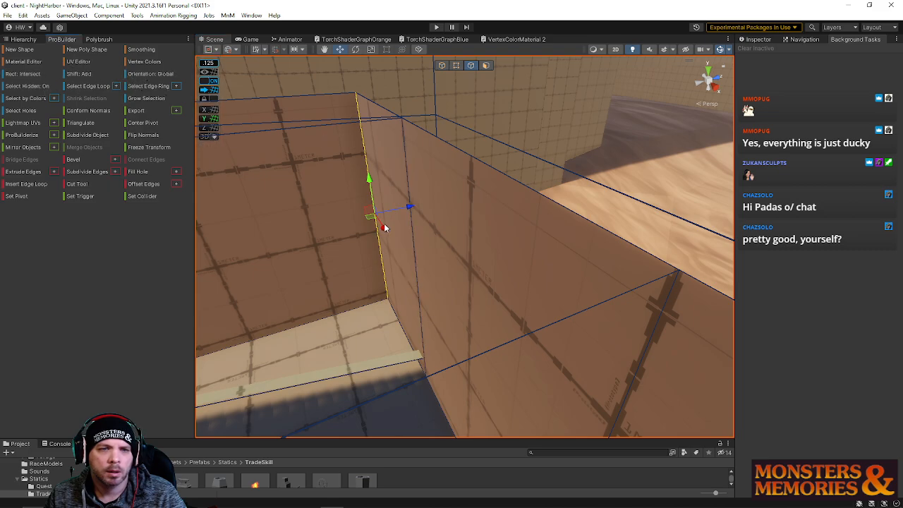
right_drag(385, 227, 580, 257)
click(456, 65)
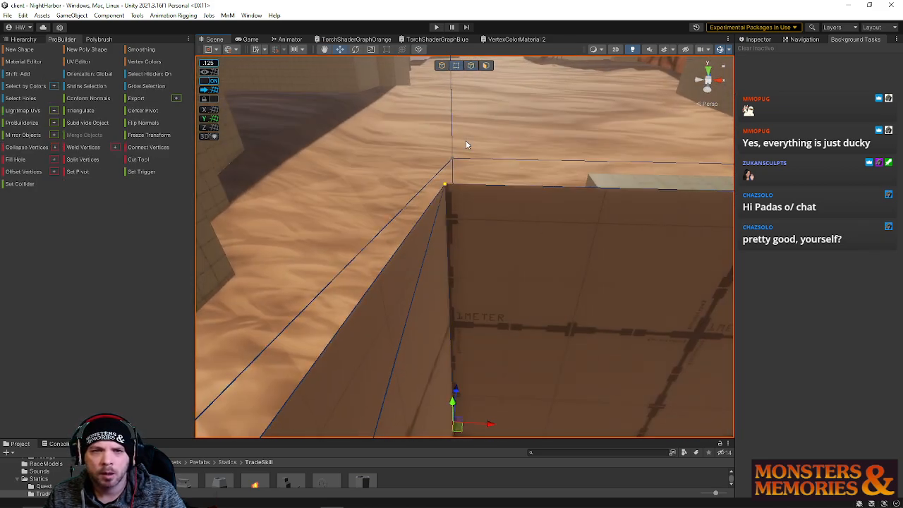
click(447, 186)
scroll(493, 272, up, 1)
right_drag(476, 337, 451, 404)
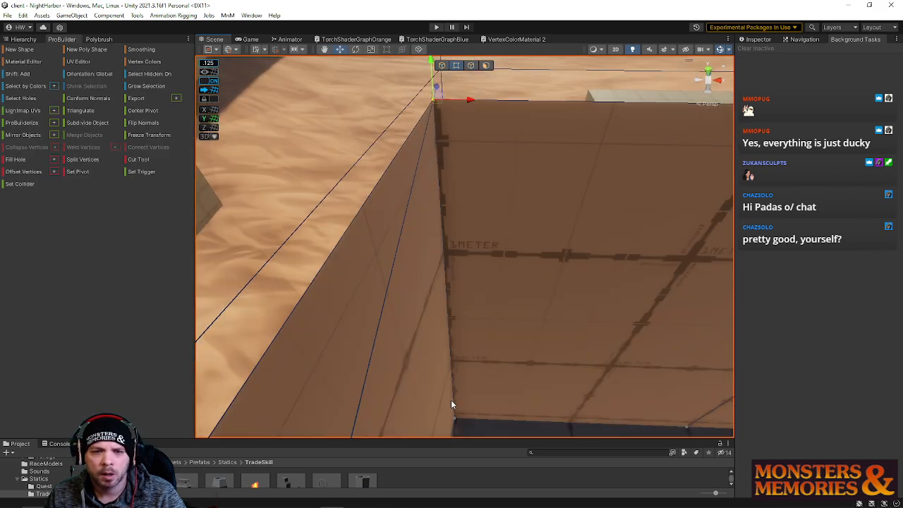
key(f)
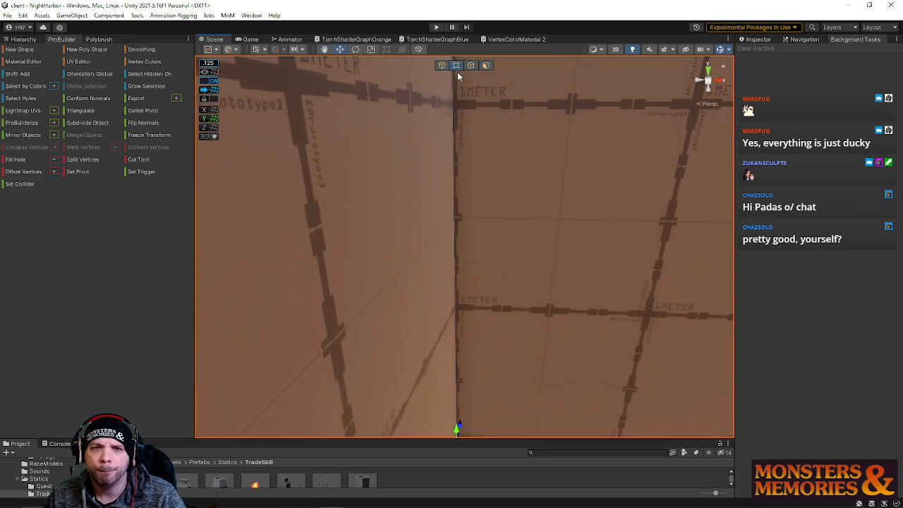
Step: Select the vertical corner edge again and shift it along the X axis to straighten the passage wall
click(471, 65)
click(446, 227)
right_drag(446, 228, 466, 279)
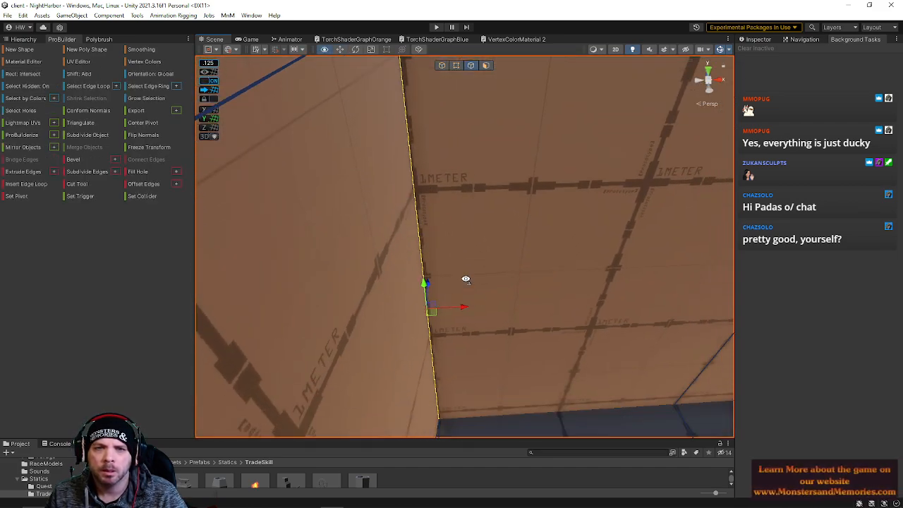
drag(460, 311, 500, 302)
right_drag(500, 302, 713, 268)
key(s)
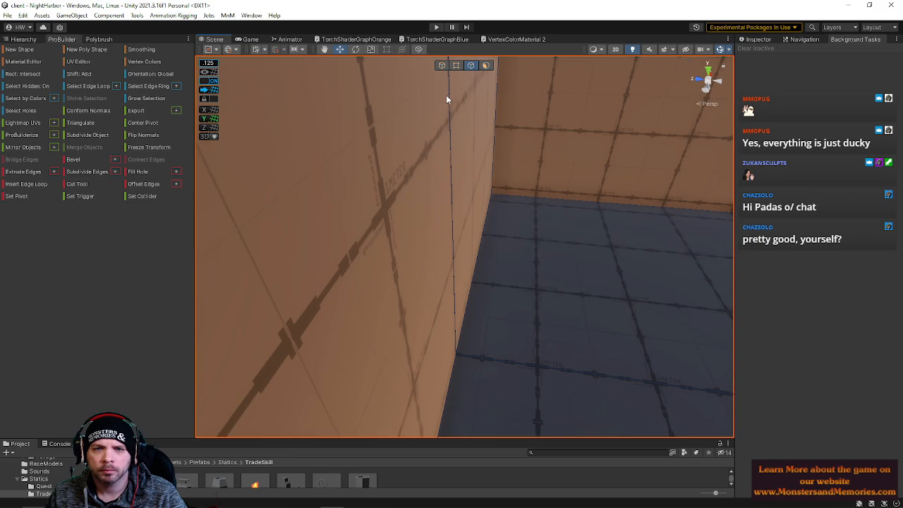
Step: Select the passage's adjoining side wall faces and move them together along the Z axis
click(486, 64)
click(467, 216)
key(alt+f)
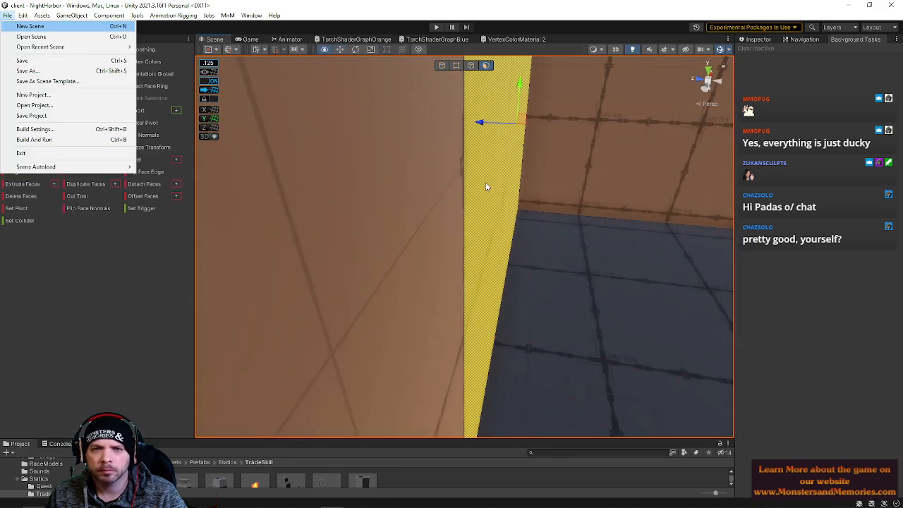
key(Escape)
click(484, 154)
drag(461, 192, 401, 194)
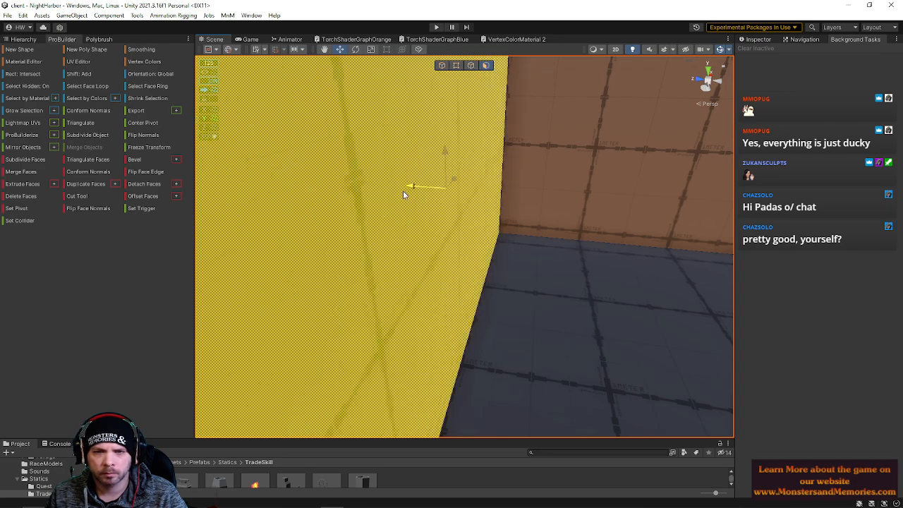
drag(403, 191, 505, 212)
right_drag(505, 213, 574, 193)
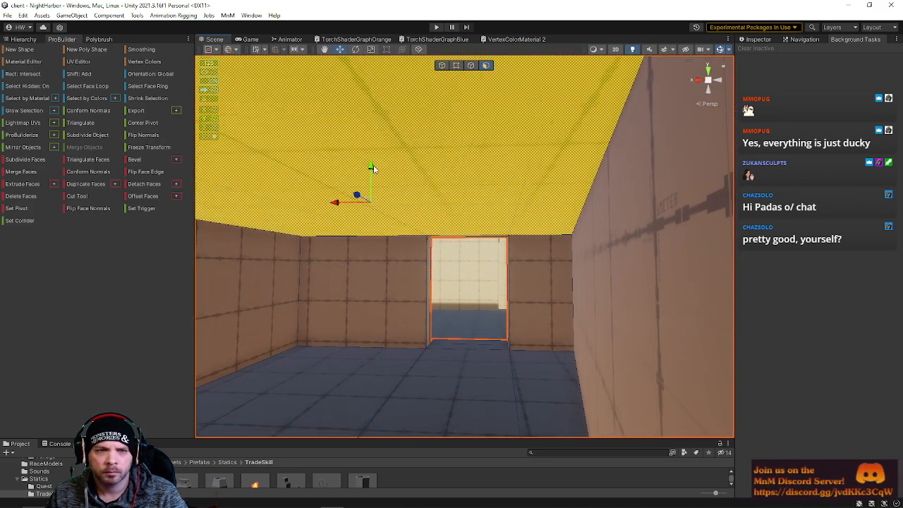
Step: Raise the ceiling faces of the room to give it more height above the doorway
drag(372, 168, 351, 61)
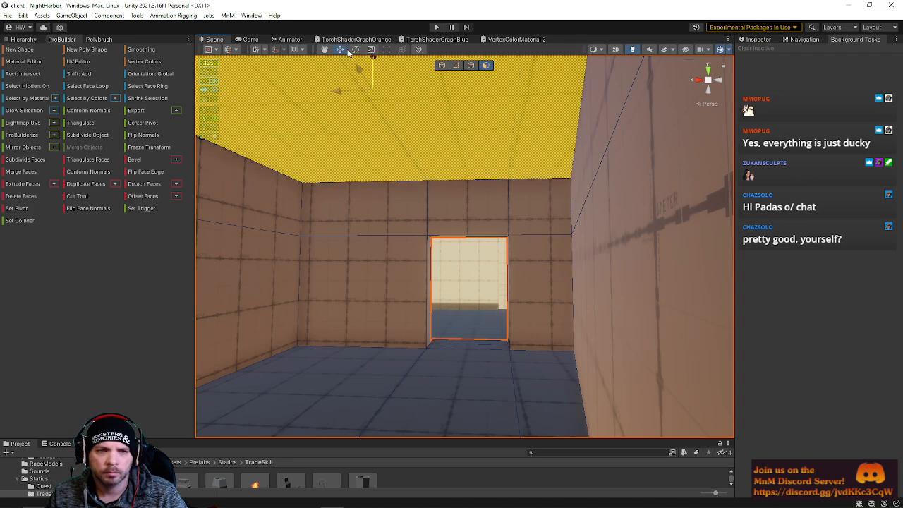
drag(348, 53, 352, 63)
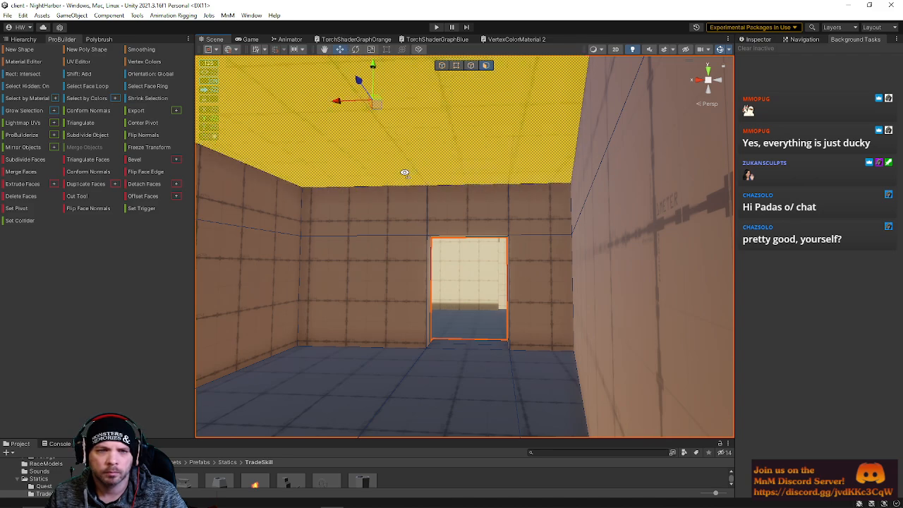
Step: Move the room's end wall faces along the X axis to extend the room toward the terrace side
right_drag(404, 172, 572, 280)
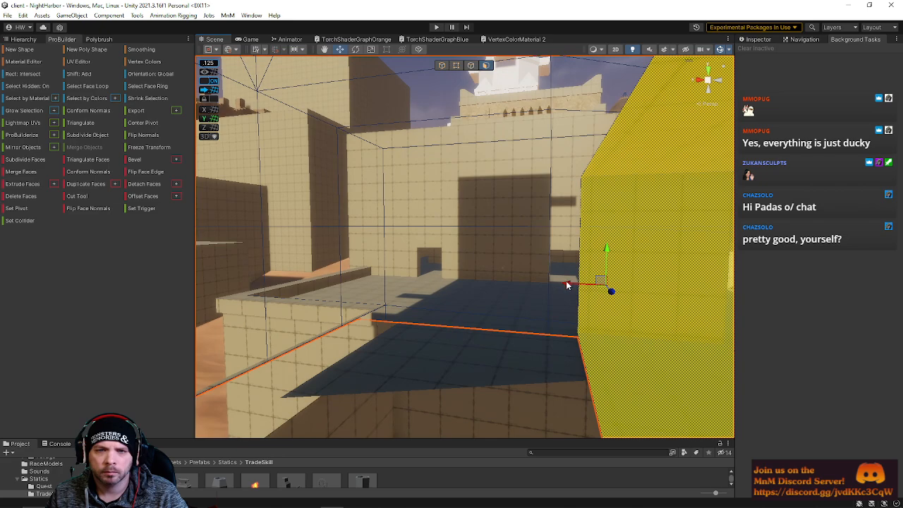
drag(551, 280, 516, 282)
right_drag(516, 283, 565, 284)
drag(571, 302, 106, 287)
right_drag(240, 314, 233, 225)
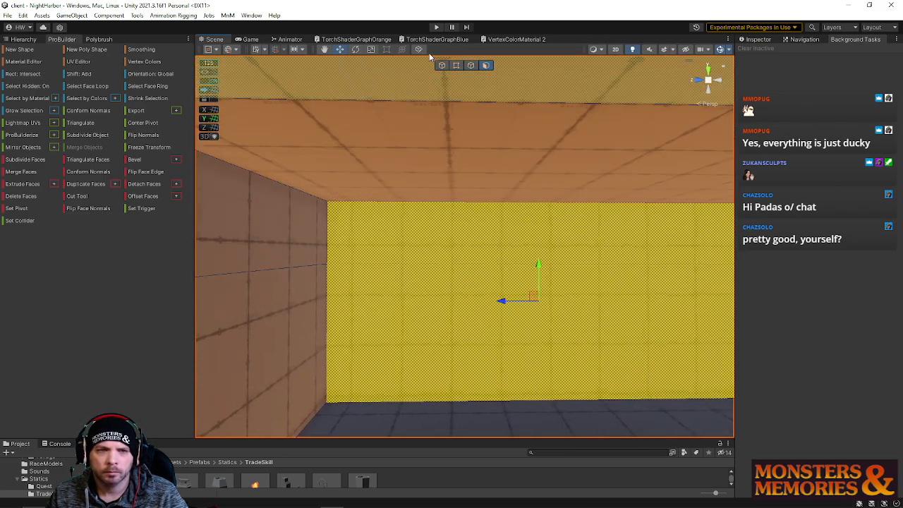
Step: Inset the room's ceiling face by scaling it inward, forming a smaller rectangular face near the end wall
click(471, 65)
right_drag(421, 129, 404, 138)
click(486, 65)
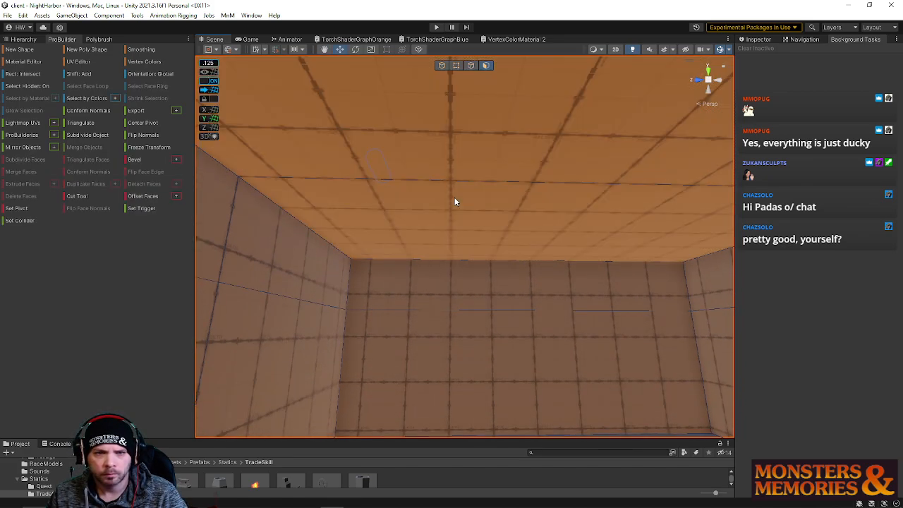
click(456, 203)
key(r)
drag(540, 236, 502, 233)
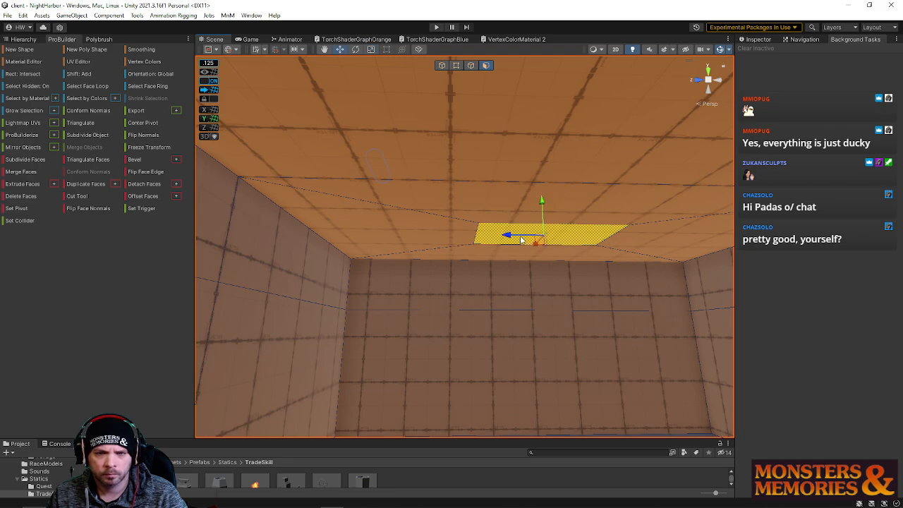
key(w)
Step: Adjust the side edges of the inset ceiling face and delete the face to open a hatch to the space above
right_drag(383, 234, 415, 139)
key(k)
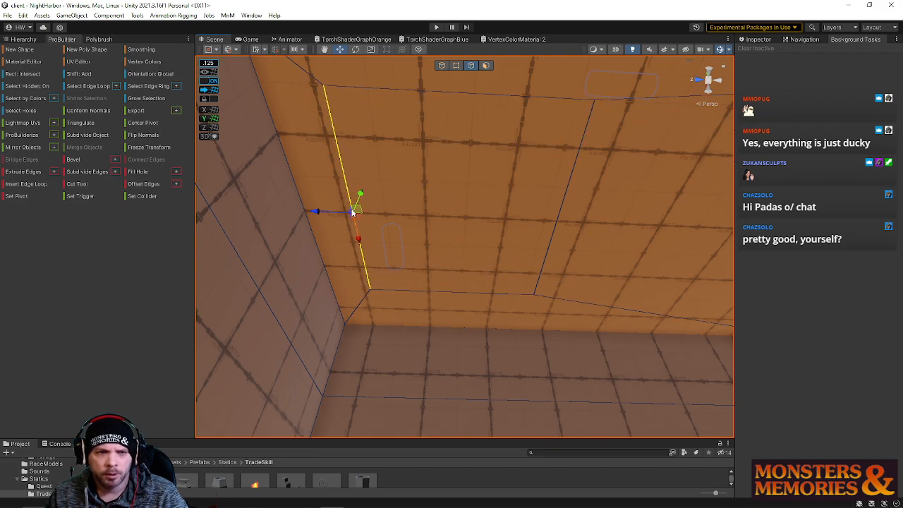
right_drag(527, 214, 479, 222)
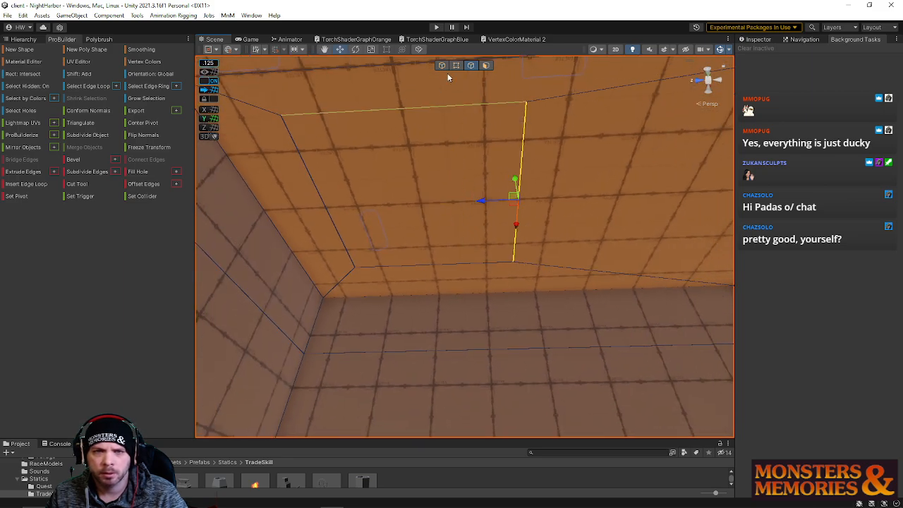
key(k)
key(Delete)
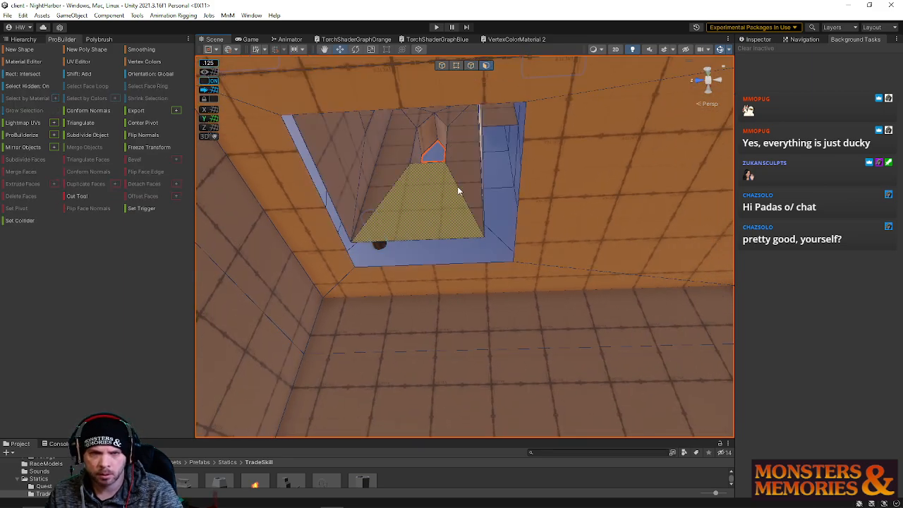
Step: Select the bottom edges of the shaft above the hatch and lower them to the ceiling opening
right_drag(460, 189, 233, 120)
key(w)
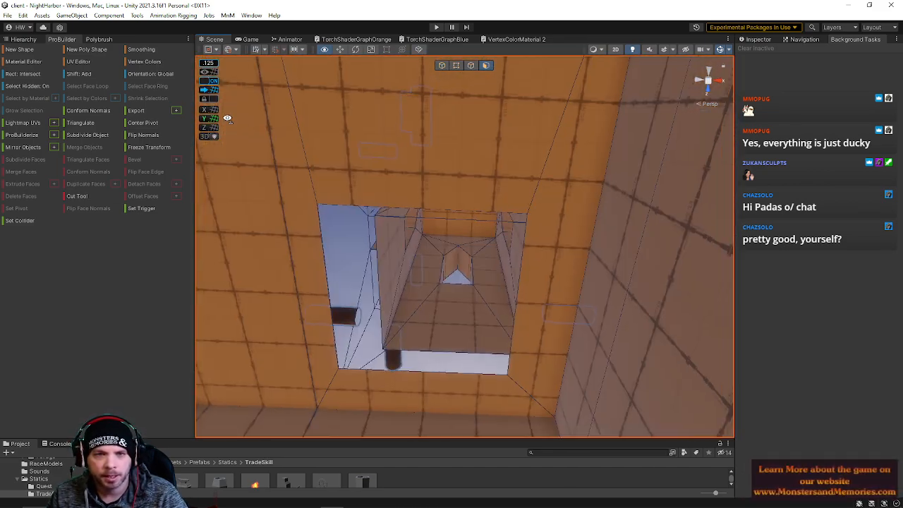
click(472, 65)
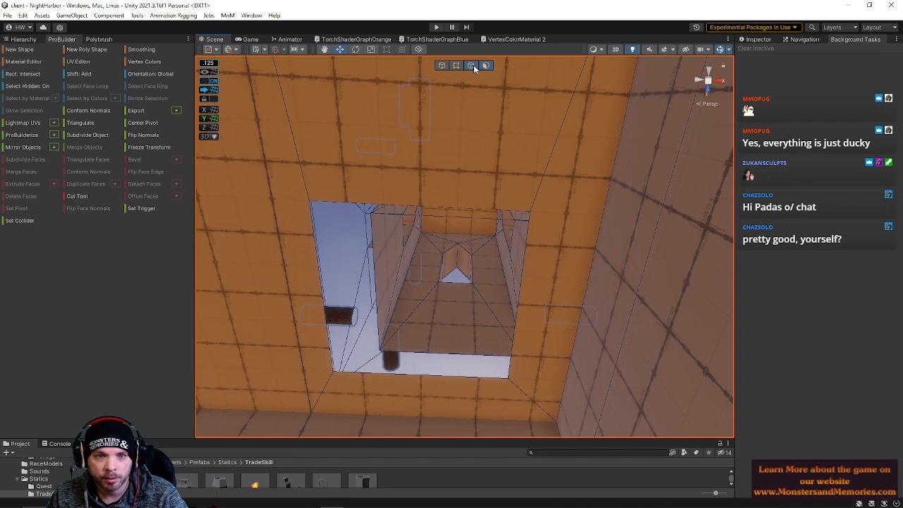
right_drag(450, 218, 465, 228)
click(454, 264)
click(463, 213)
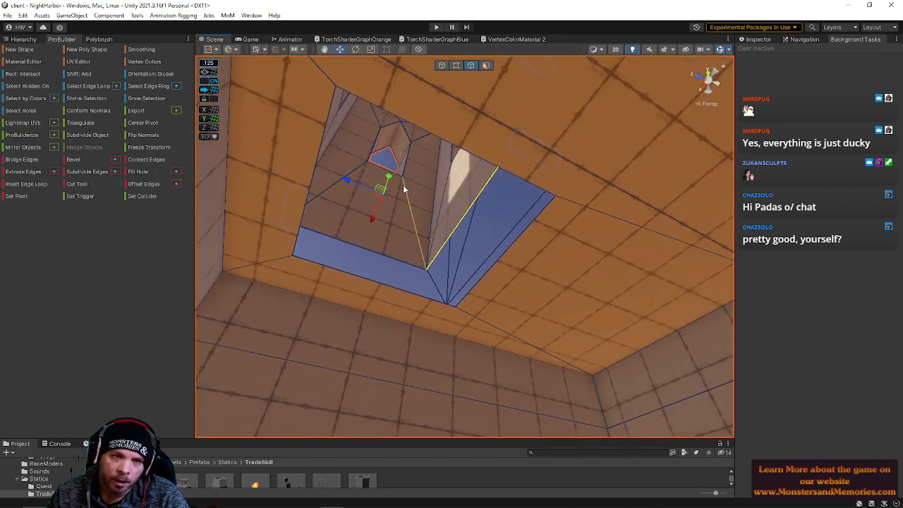
drag(388, 177, 373, 214)
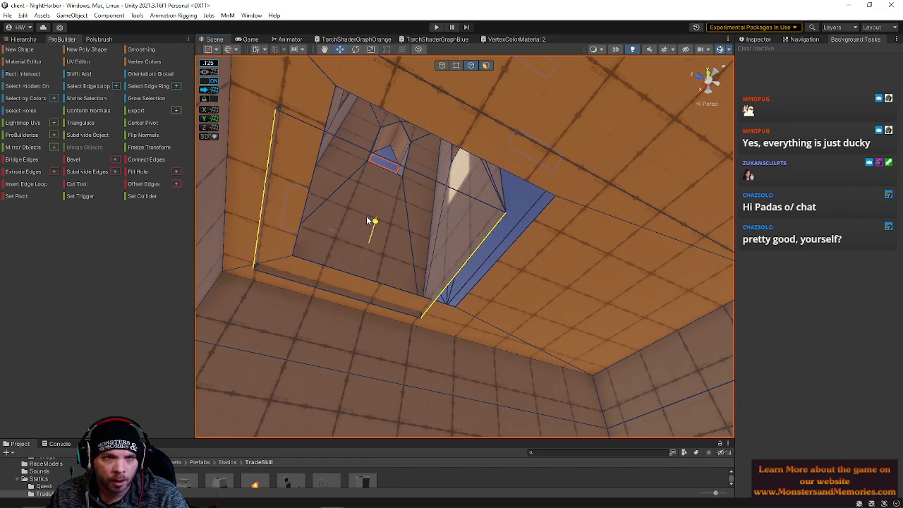
Step: Align the edges and corner vertices of the ceiling opening with the walls of the shaft above
scroll(374, 198, down, 3)
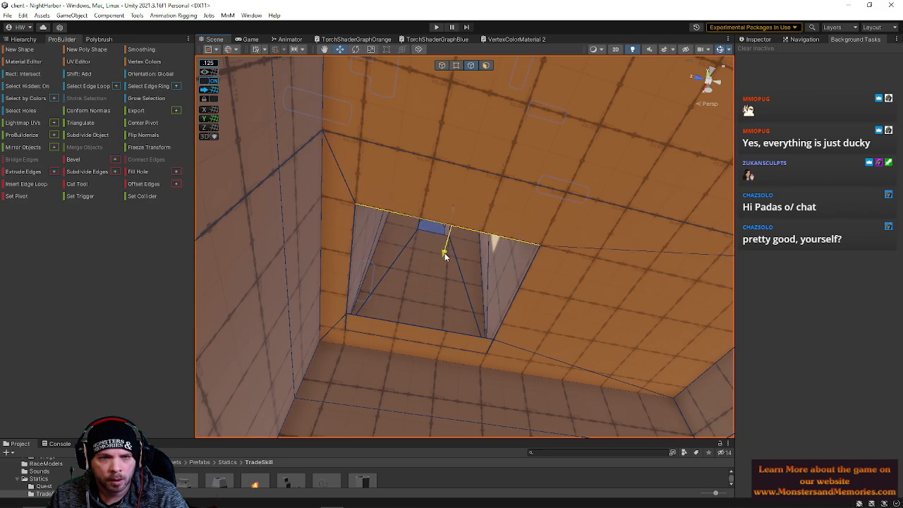
click(394, 322)
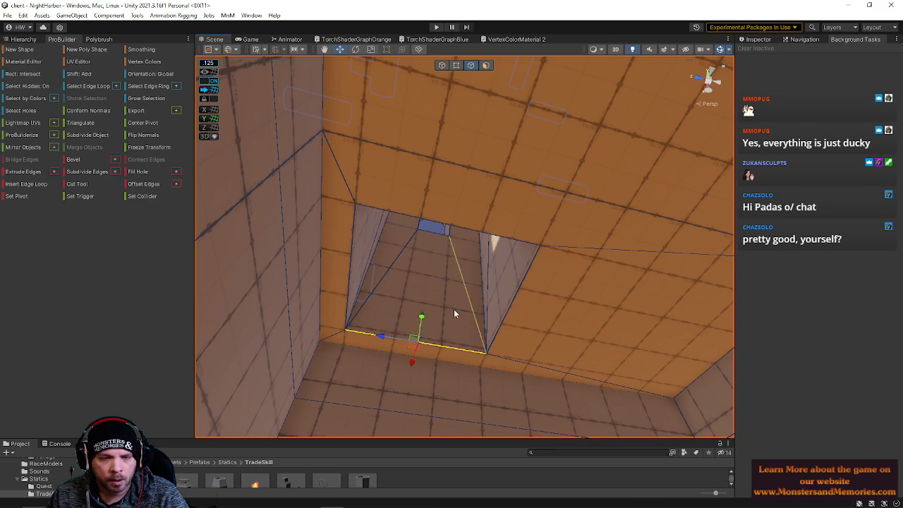
right_drag(454, 309, 314, 193)
click(456, 66)
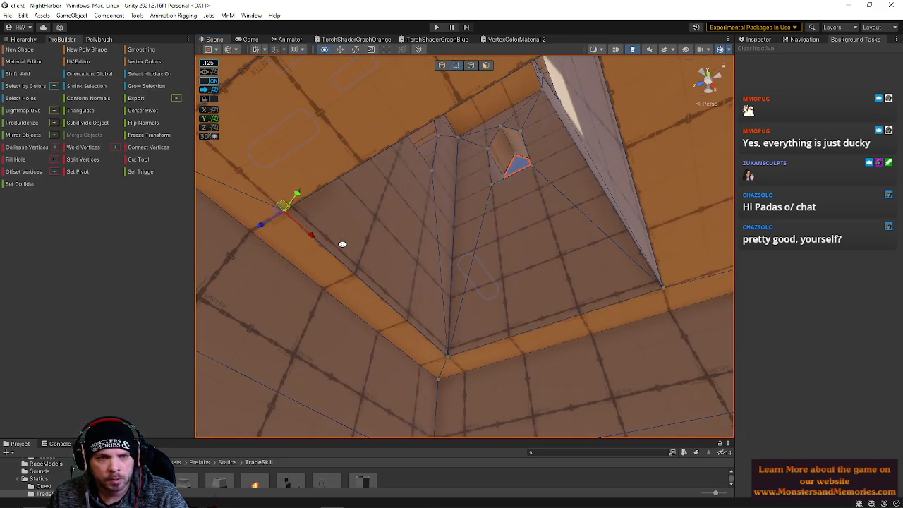
click(664, 288)
right_drag(664, 288, 205, 356)
Step: Switch to whole-object selection and select the terrace structure beside the outdoor ramp, framing it in view
right_drag(108, 362, 693, 463)
key(w)
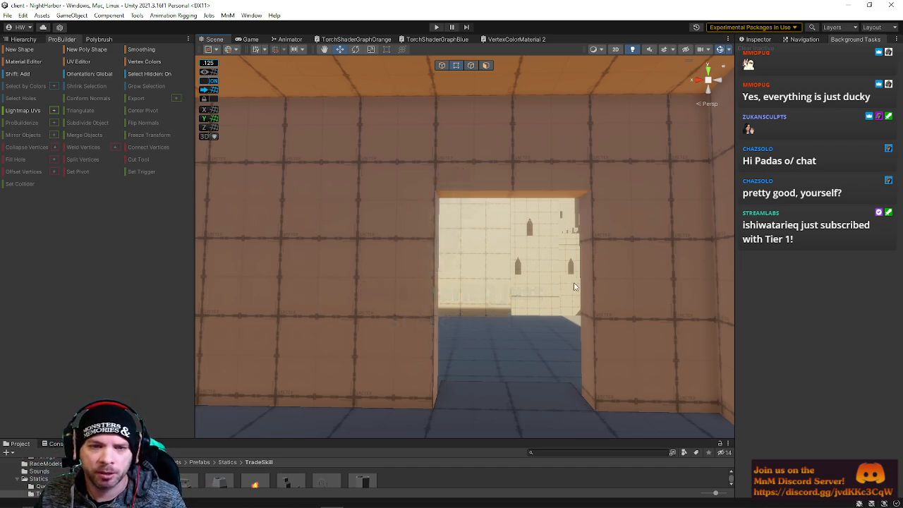
key(w)
right_drag(535, 247, 155, 258)
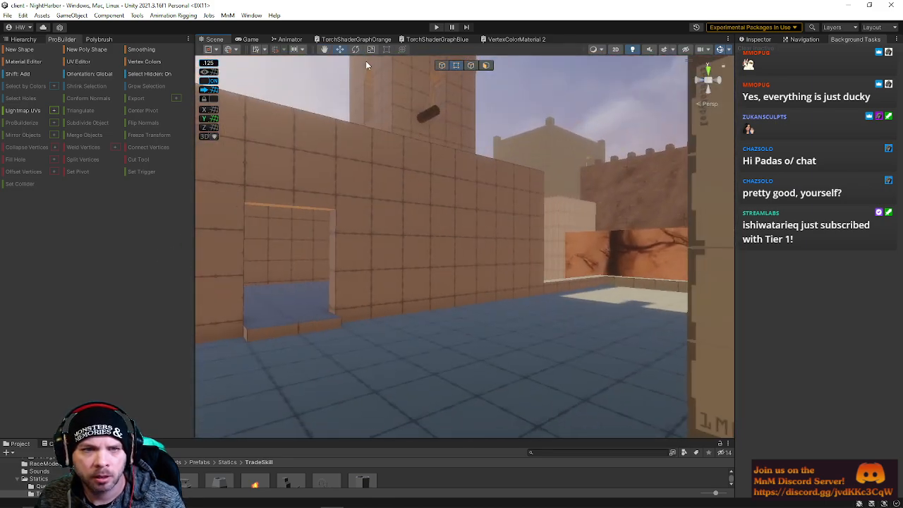
click(442, 66)
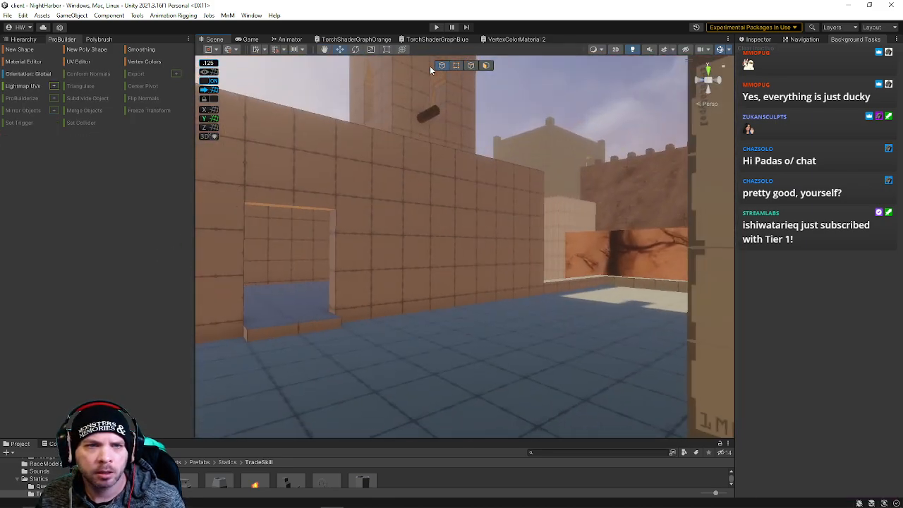
right_drag(326, 91, 420, 176)
right_drag(420, 176, 494, 216)
click(510, 204)
key(f)
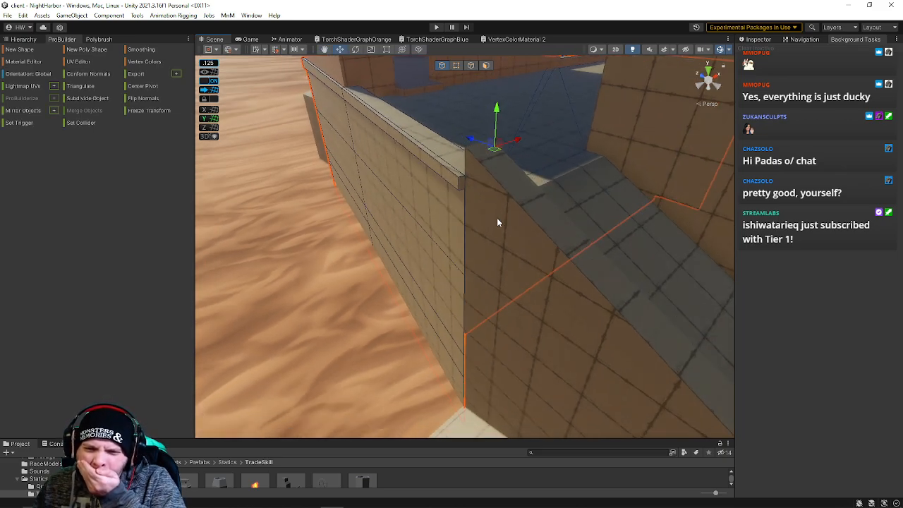
right_drag(522, 231, 542, 210)
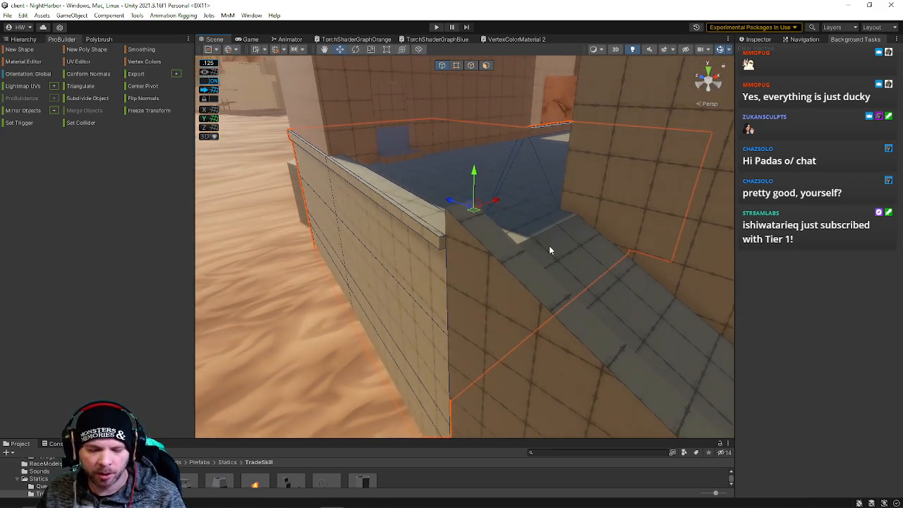
Step: Draw a new Stairs shape on the terrace floor, about 3.125 by 3.25 with a height of about 1.875
mouse_move(548, 247)
right_down()
mouse_move(538, 120)
mouse_move(461, 178)
mouse_move(477, 236)
mouse_move(651, 179)
mouse_move(478, 196)
mouse_move(419, 224)
mouse_move(306, 222)
mouse_move(226, 195)
mouse_move(20, 215)
mouse_move(258, 167)
mouse_move(354, 185)
mouse_move(337, 193)
mouse_move(296, 168)
mouse_move(147, 165)
mouse_move(38, 187)
mouse_move(424, 231)
mouse_move(403, 242)
mouse_move(461, 256)
mouse_move(111, 102)
right_up()
key(w)
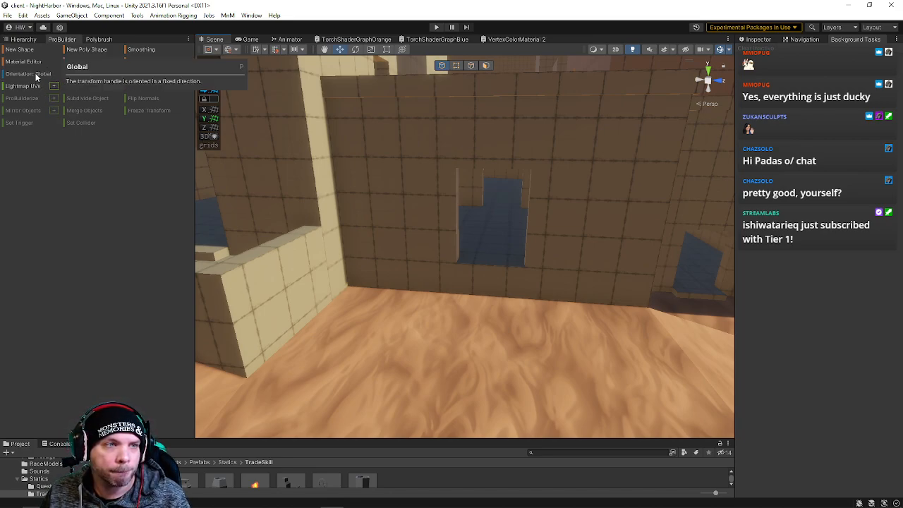
right_drag(259, 137, 421, 283)
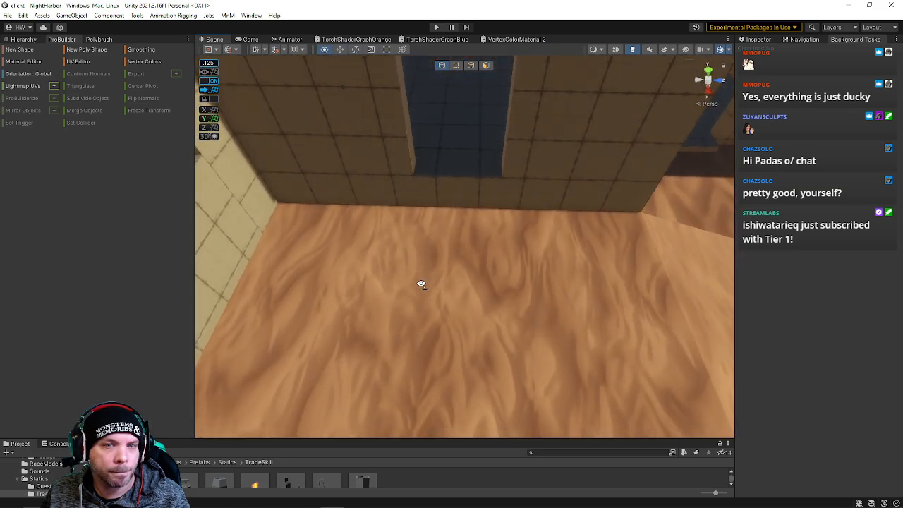
click(20, 50)
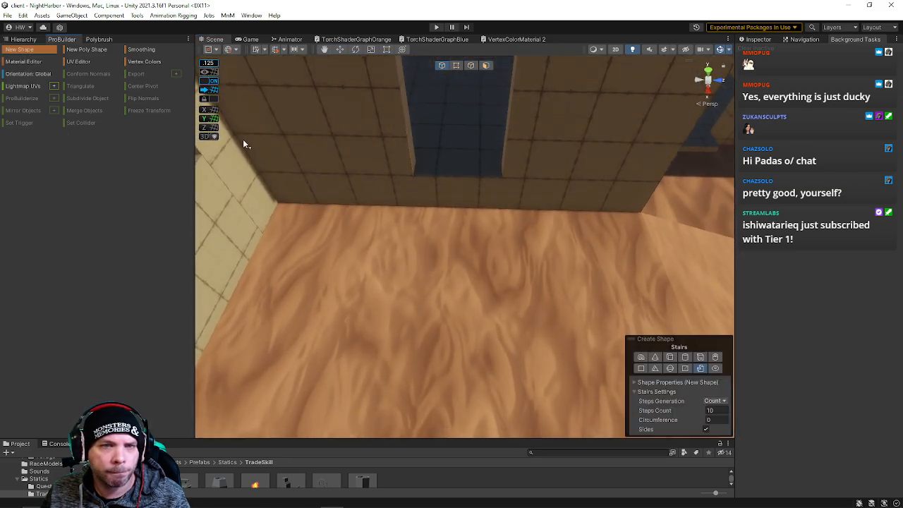
scroll(414, 246, down, 10)
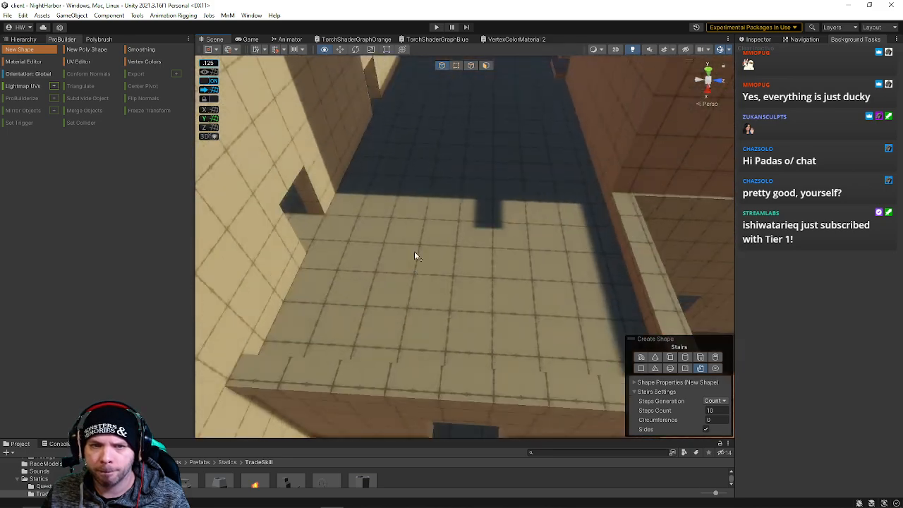
drag(417, 231, 534, 331)
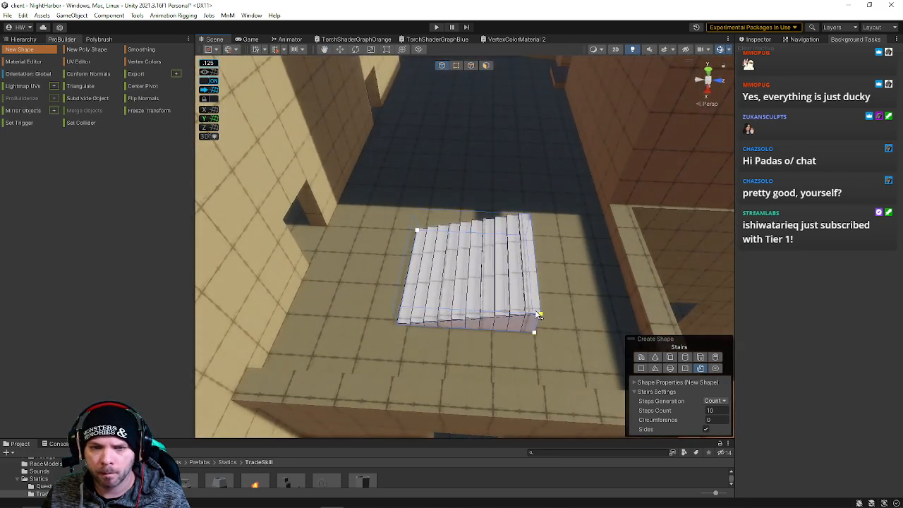
click(542, 295)
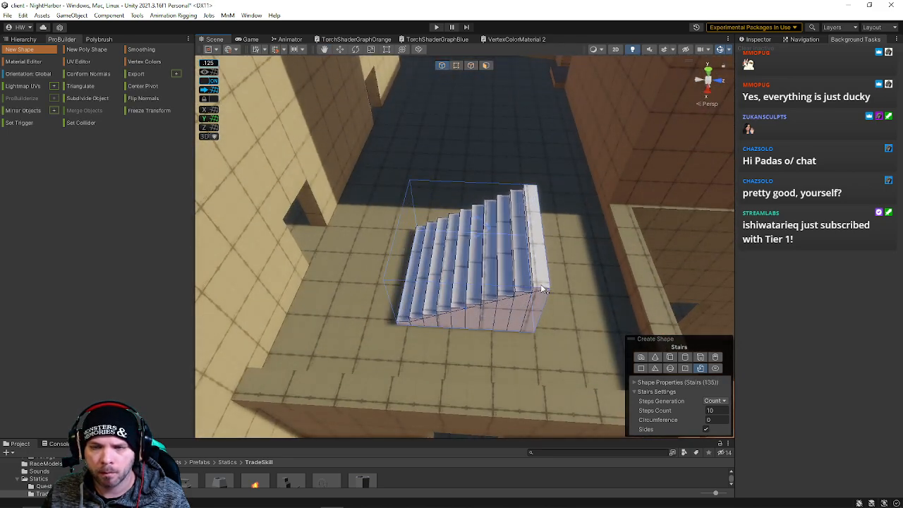
right_drag(541, 295, 529, 278)
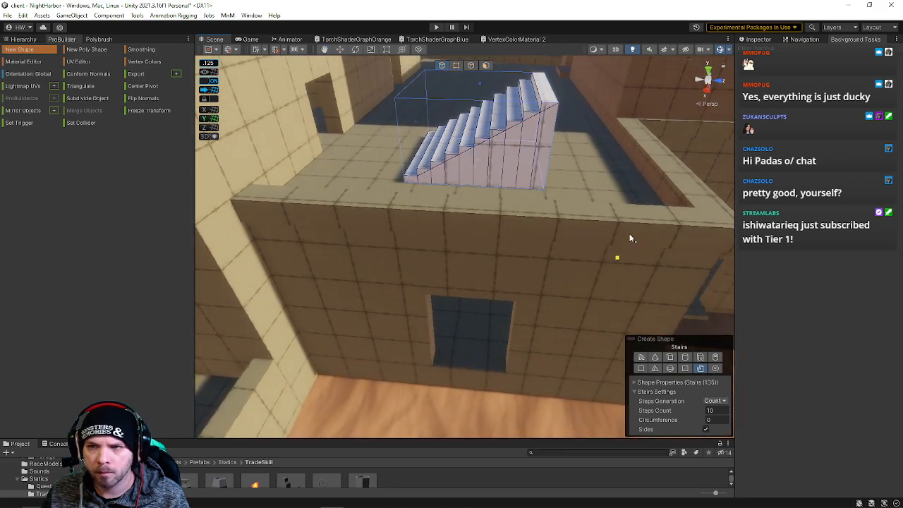
Step: Set the stairs' size to X 4, Y 1, Z 2 and their steps count to 4
click(764, 40)
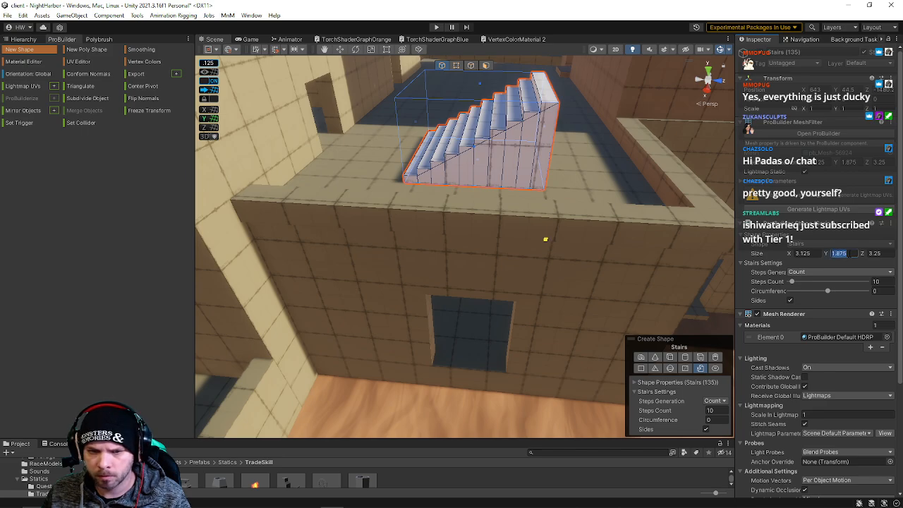
text(1)
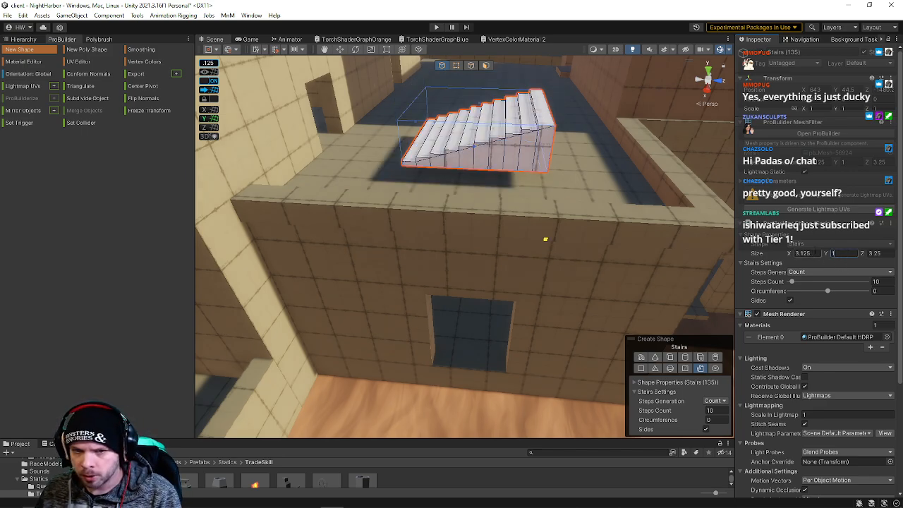
text(4)
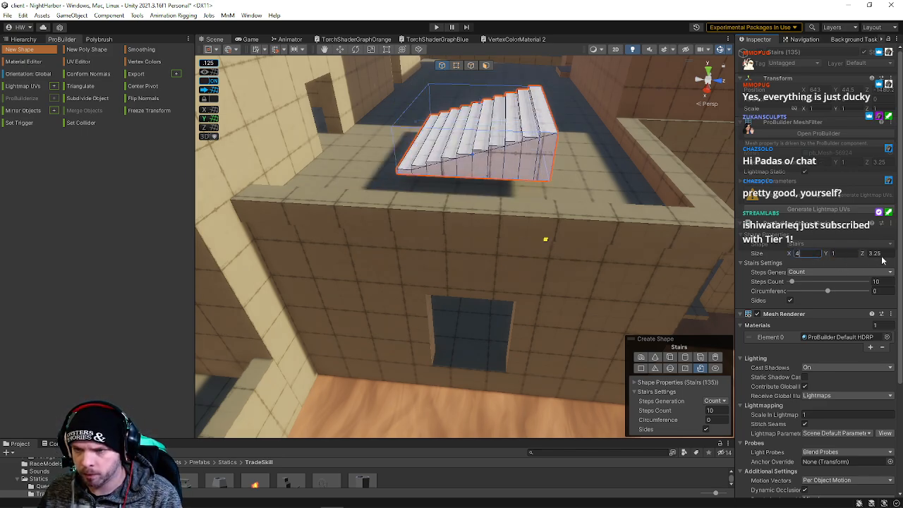
text(2)
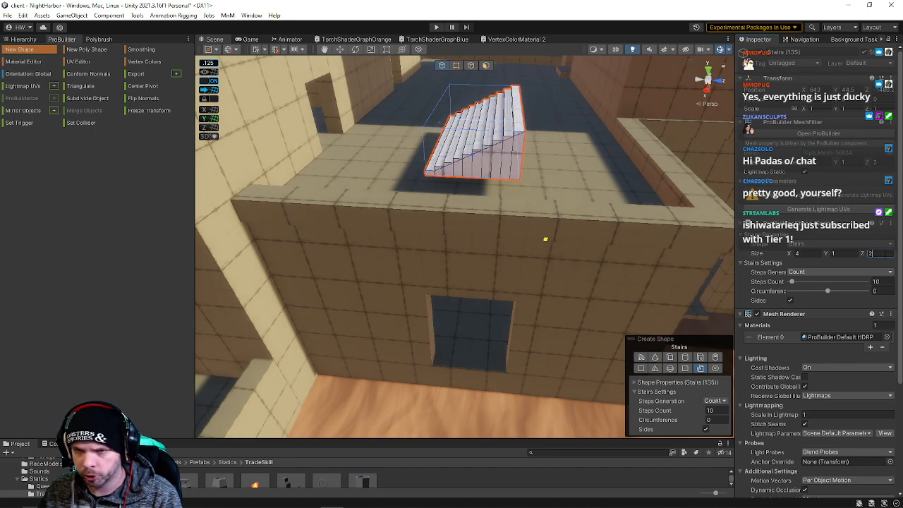
text(4)
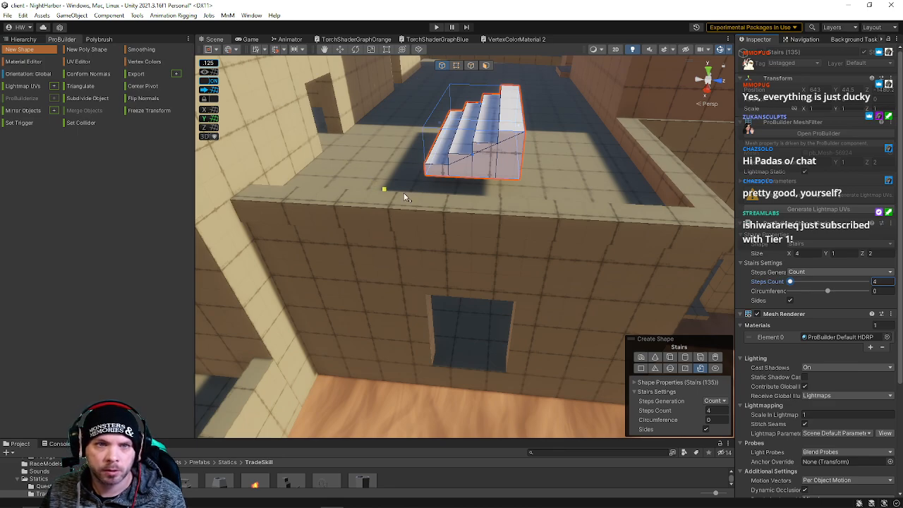
Step: Rotate the stairs about their vertical axis, setting the rotation to -90 degrees
right_drag(453, 181, 453, 168)
key(w)
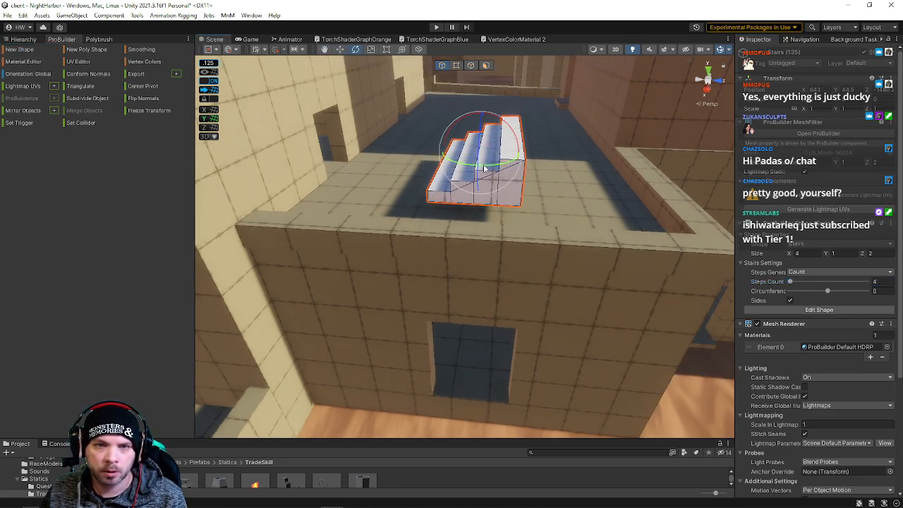
drag(484, 168, 769, 107)
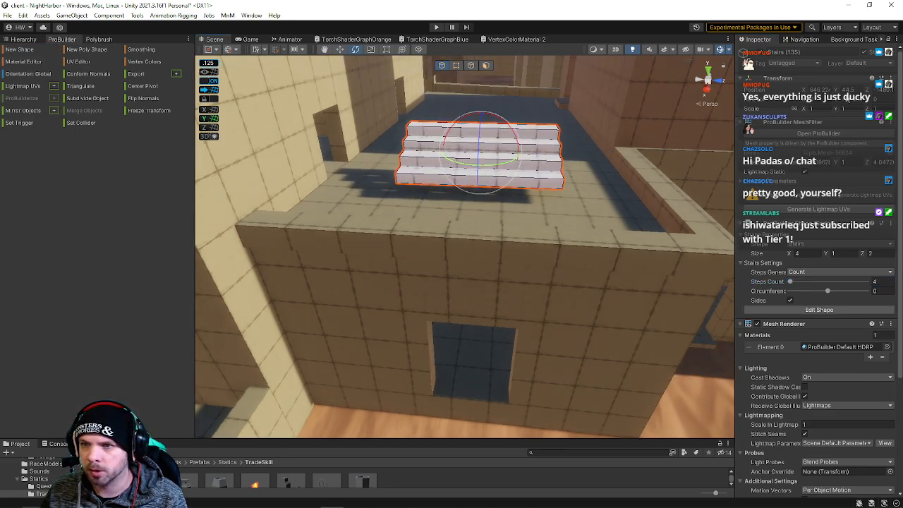
text(90)
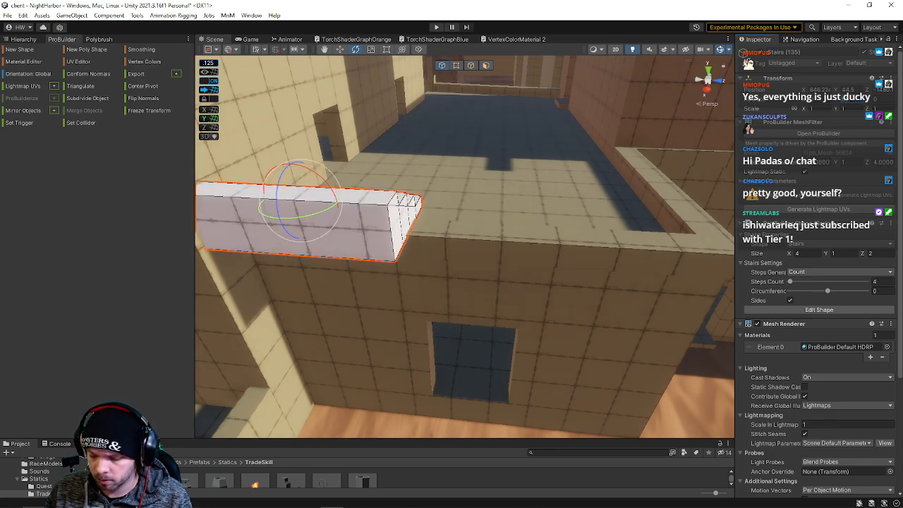
text(-90)
Step: Move the stairs off the terrace and lower them to the sand outside the doorway
alt+drag(460, 246, 386, 254)
key(w)
drag(531, 204, 432, 234)
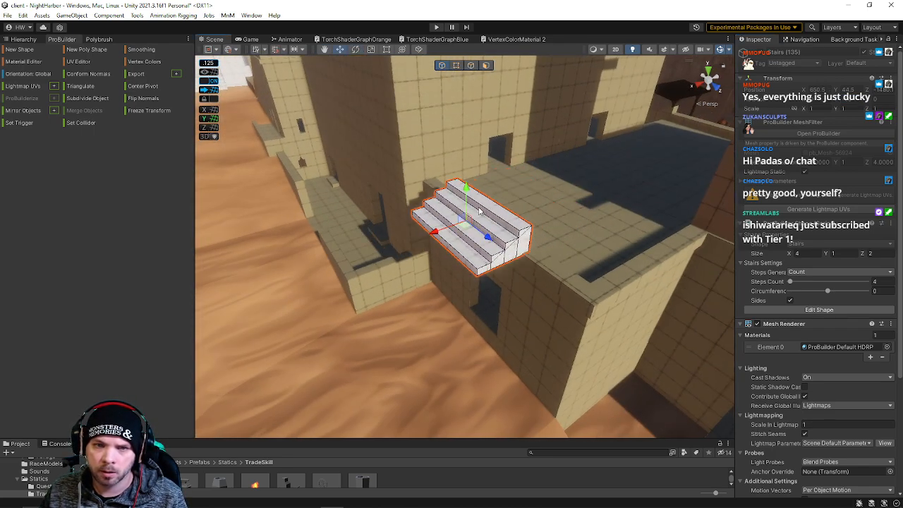
drag(467, 187, 442, 261)
key(f)
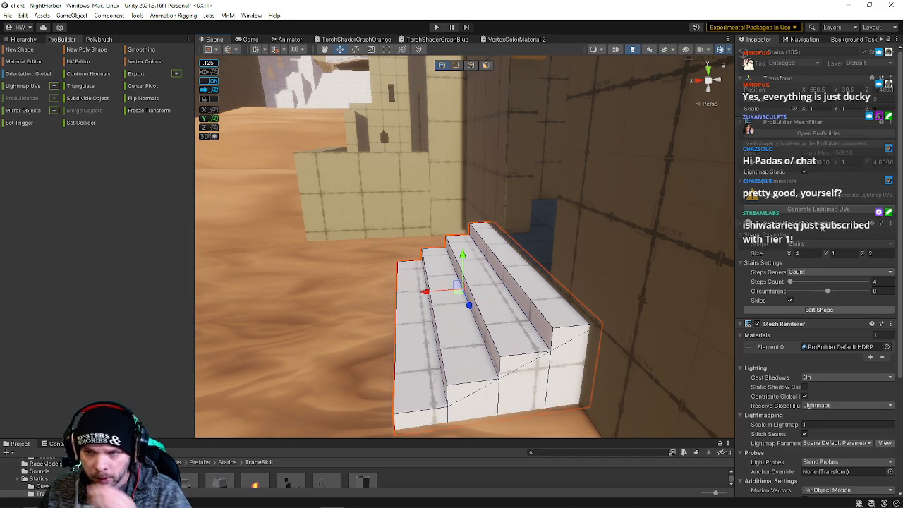
Step: Set the stairs' height to 0.75 and steps count to 3, and shift them against the wall below the doorway
text(.75)
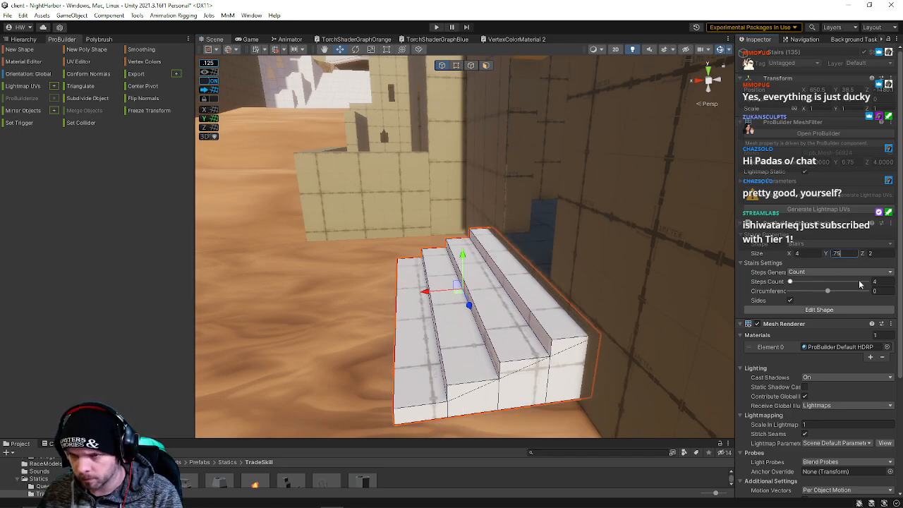
text(3)
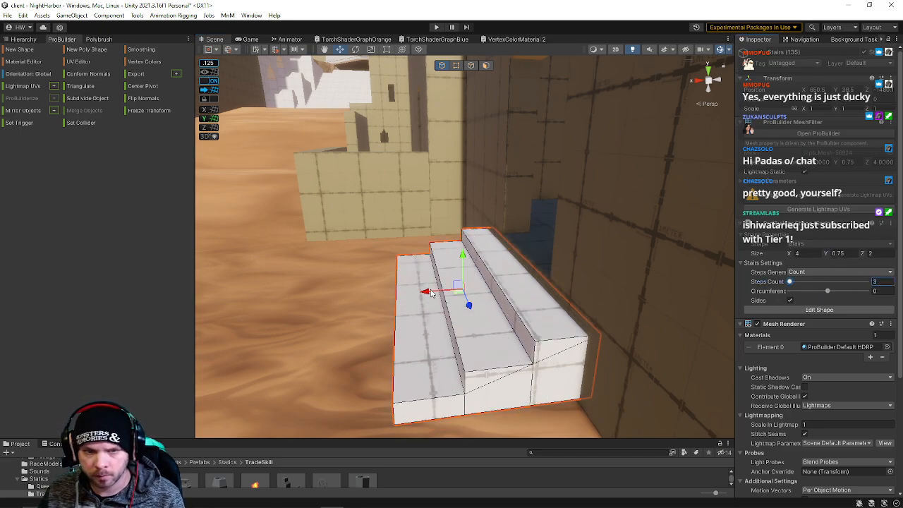
alt+drag(432, 294, 463, 251)
key(w)
right_drag(491, 262, 482, 239)
key(s)
key(w)
key(s)
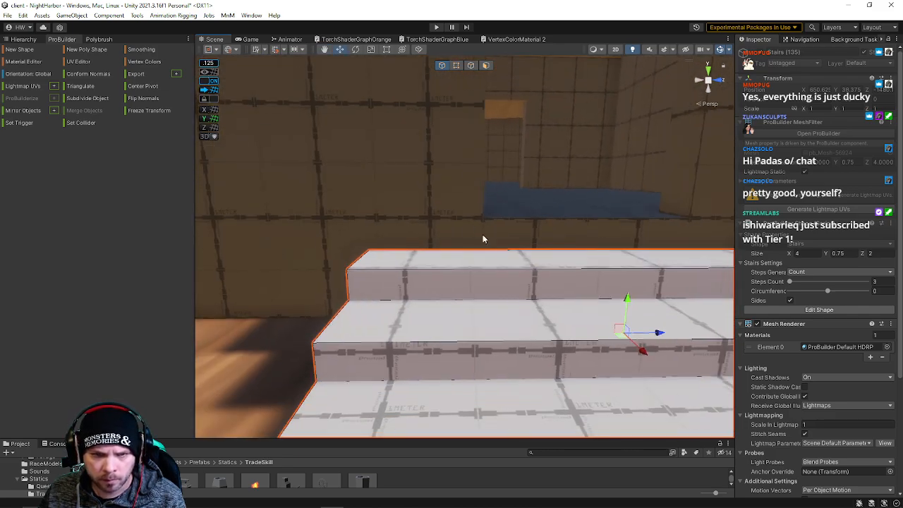
Step: Set the stairs' pivot to the back top corner vertex and align the stairs to the wall and doorway using the pivot handle
key(h)
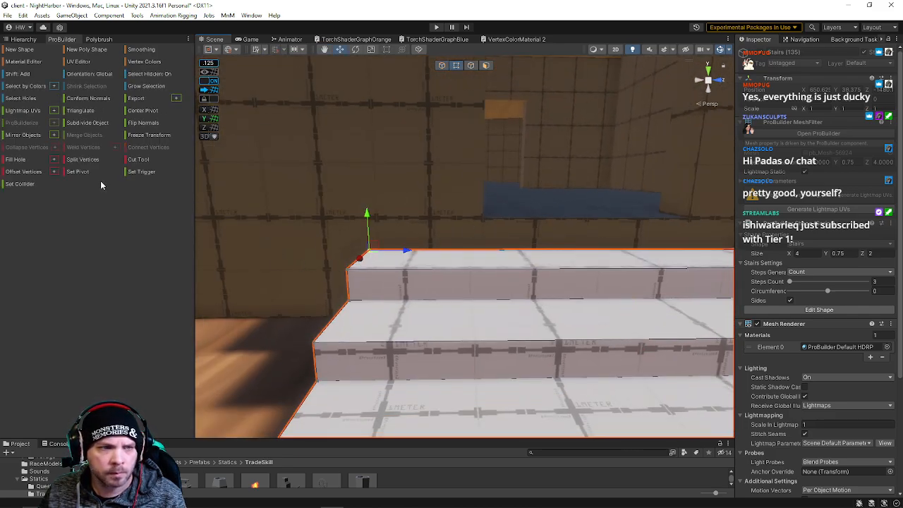
click(73, 173)
click(442, 65)
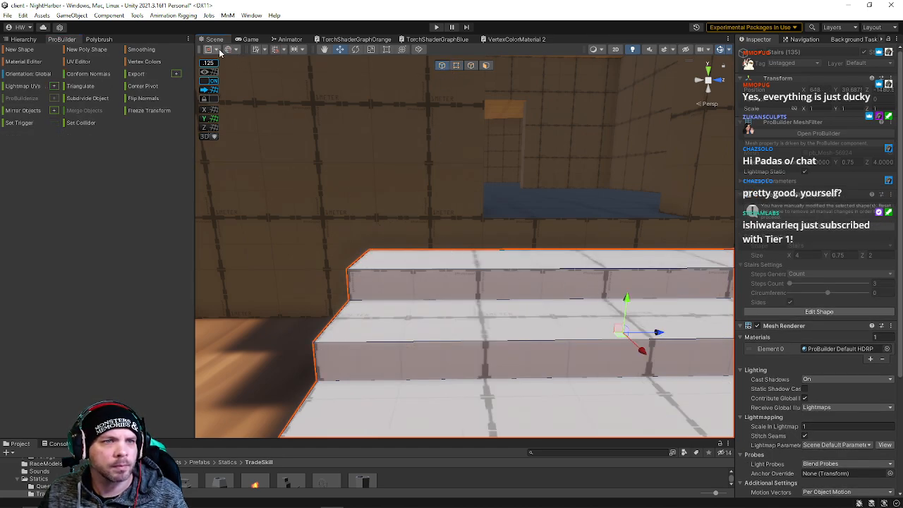
click(226, 71)
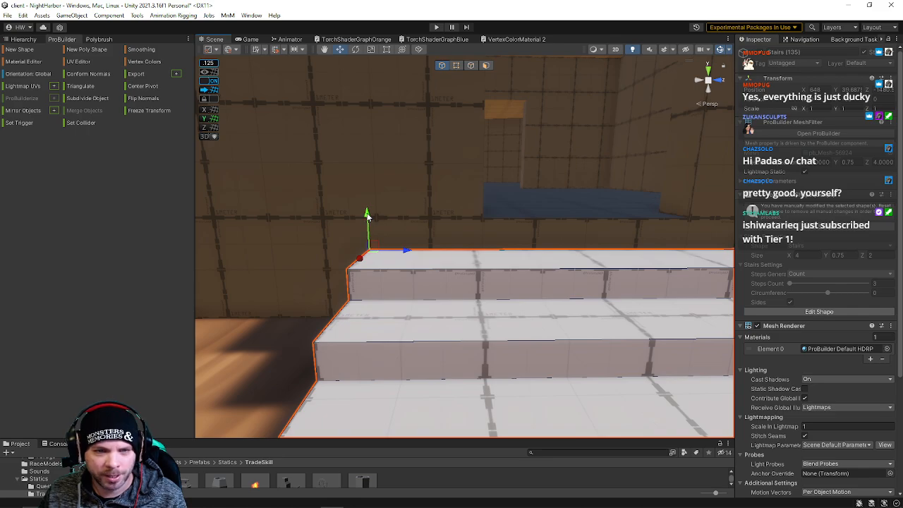
right_drag(367, 215, 417, 133)
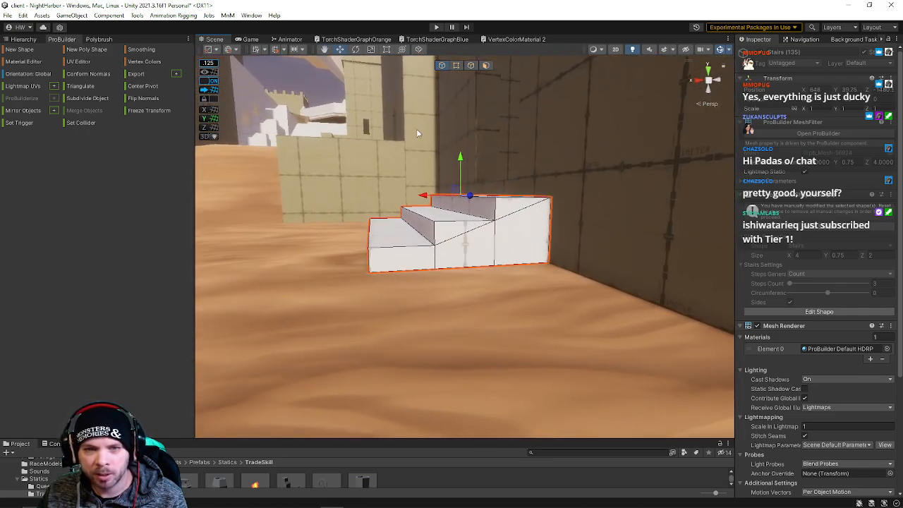
Step: Select the bottom vertices on one side of the stairs, collapse the intermediate ones and align the remaining vertex with the back corner
click(471, 65)
right_drag(377, 198, 441, 226)
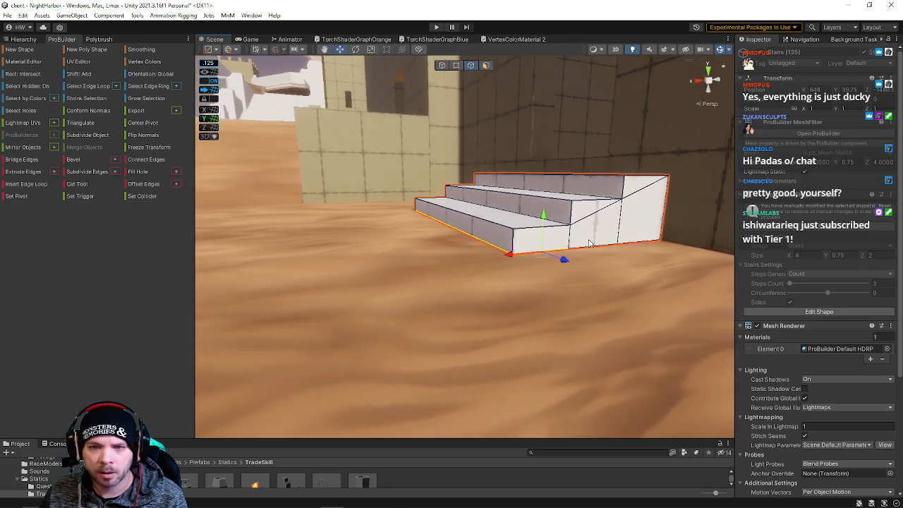
right_drag(494, 225, 663, 221)
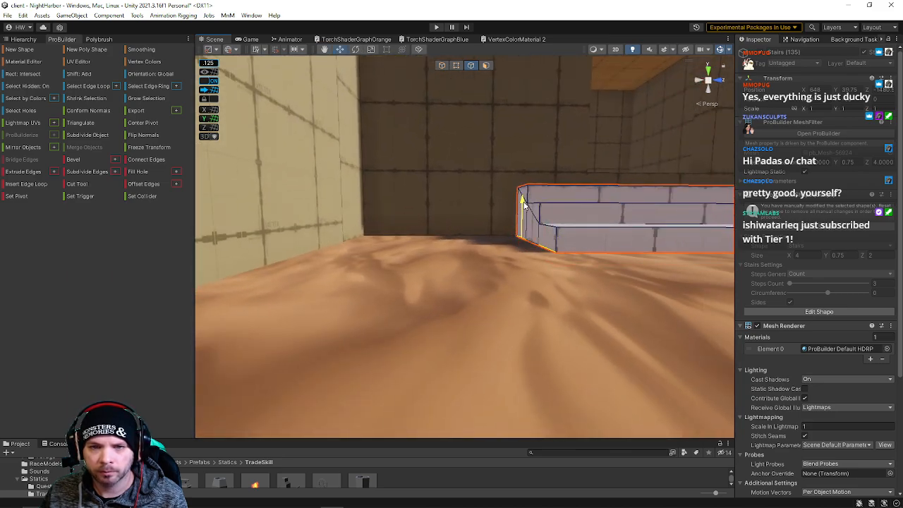
right_drag(524, 203, 315, 241)
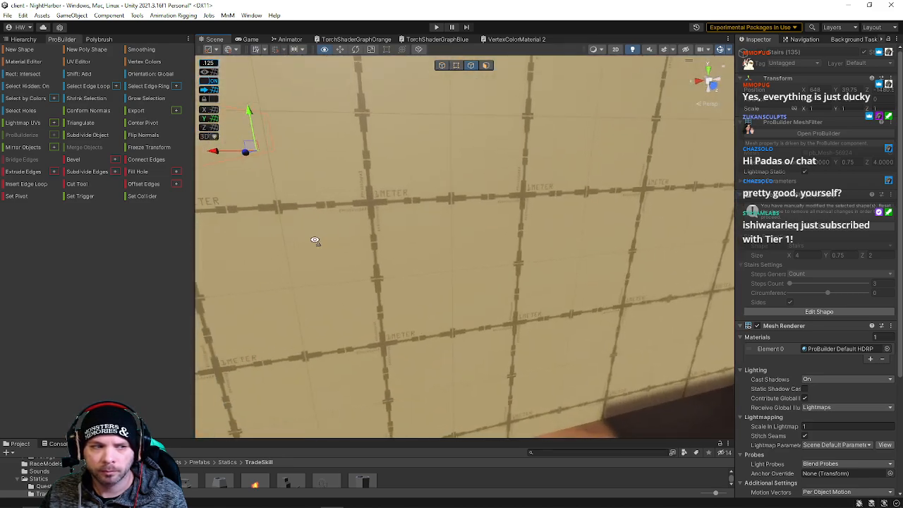
key(f)
key(h)
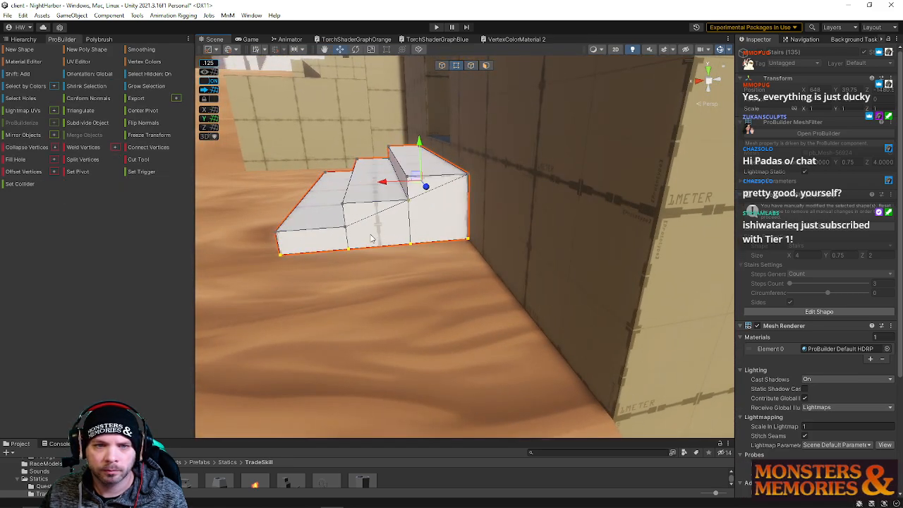
drag(497, 266, 496, 264)
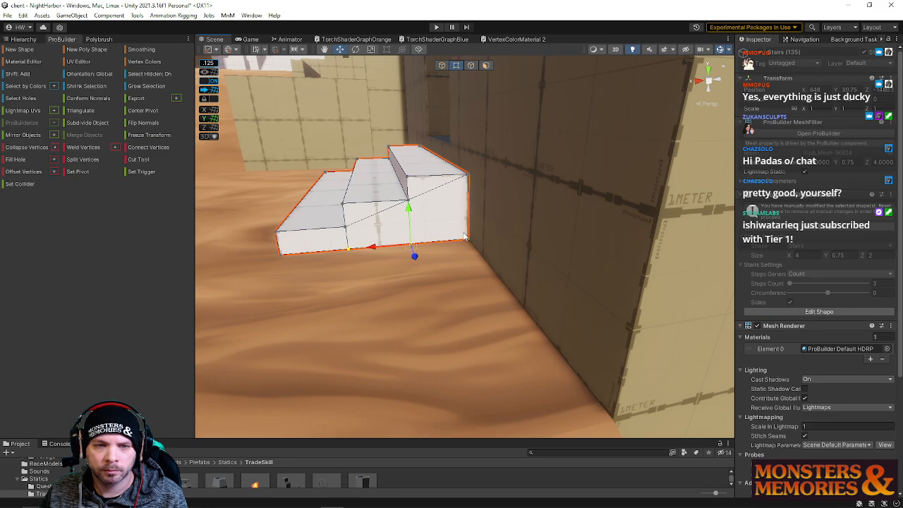
drag(437, 242, 416, 249)
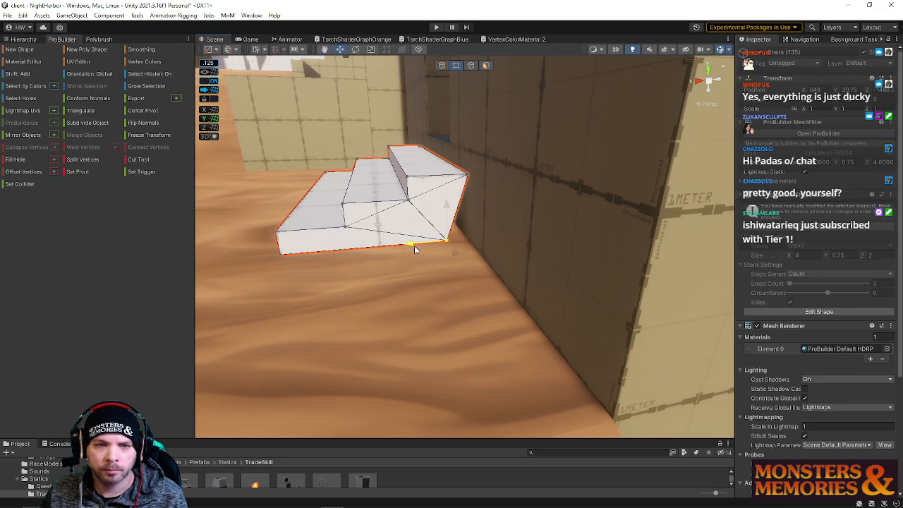
Step: Collapse the intermediate bottom vertices on the stairs' opposite side into the back corner and return to whole-object selection
right_drag(375, 231, 511, 271)
drag(477, 261, 527, 285)
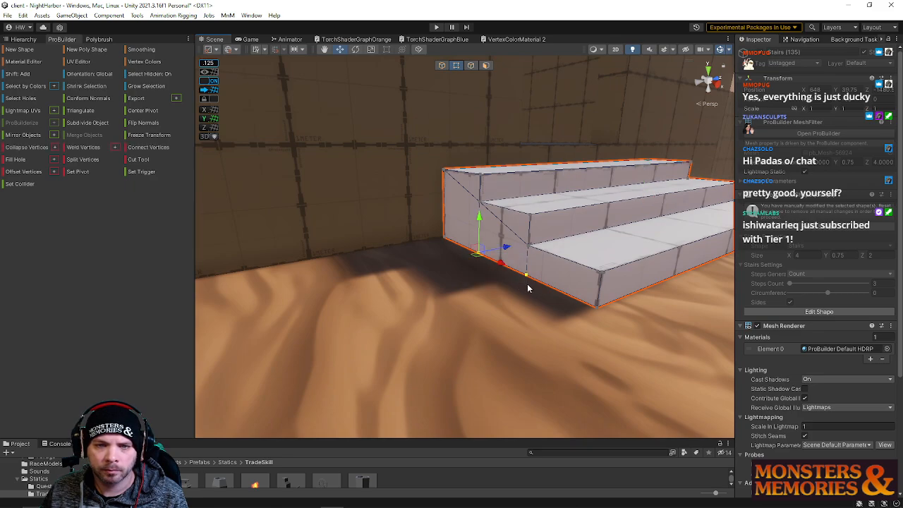
click(459, 249)
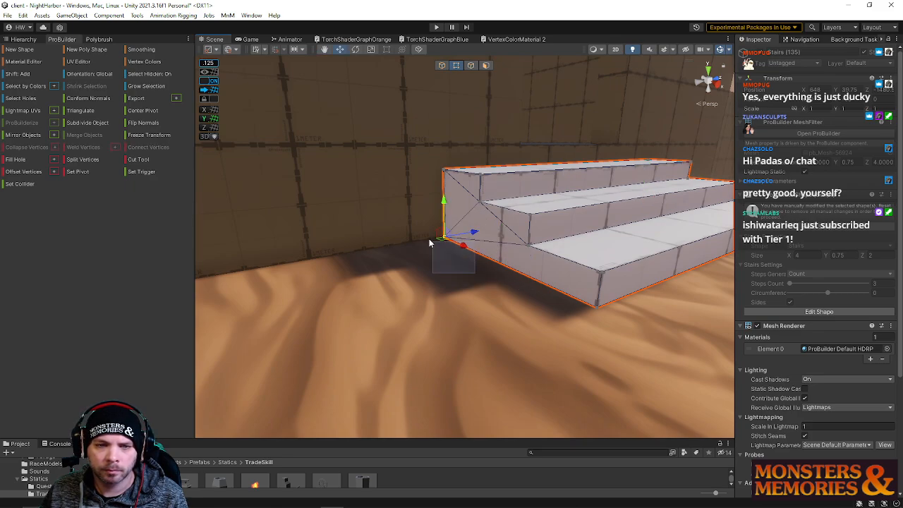
click(442, 65)
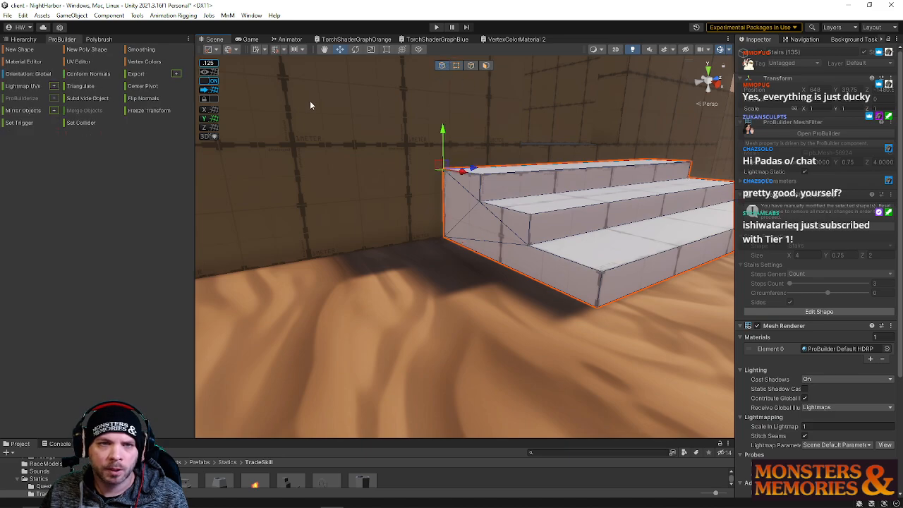
Step: Move the finished stairs object out of the main NightHarbor scene and into the NightHarbor-SageSide scene
click(21, 40)
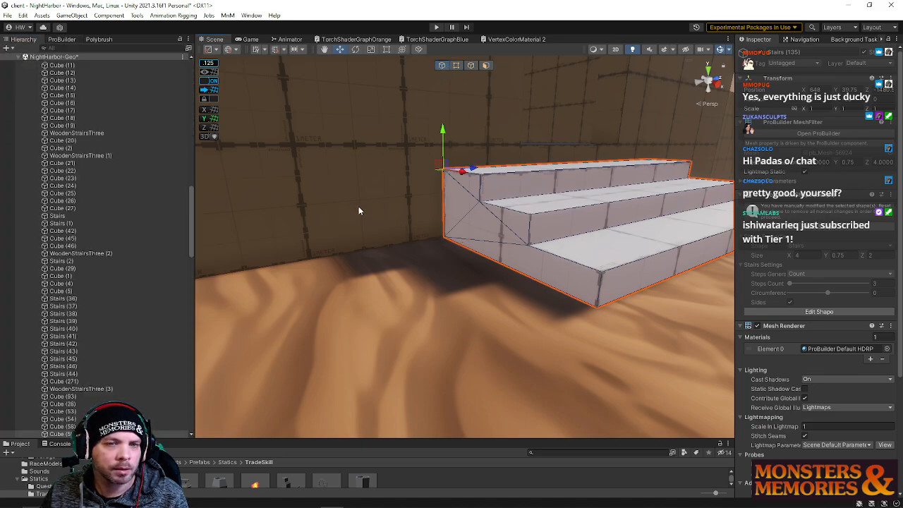
click(482, 225)
scroll(70, 214, up, 2)
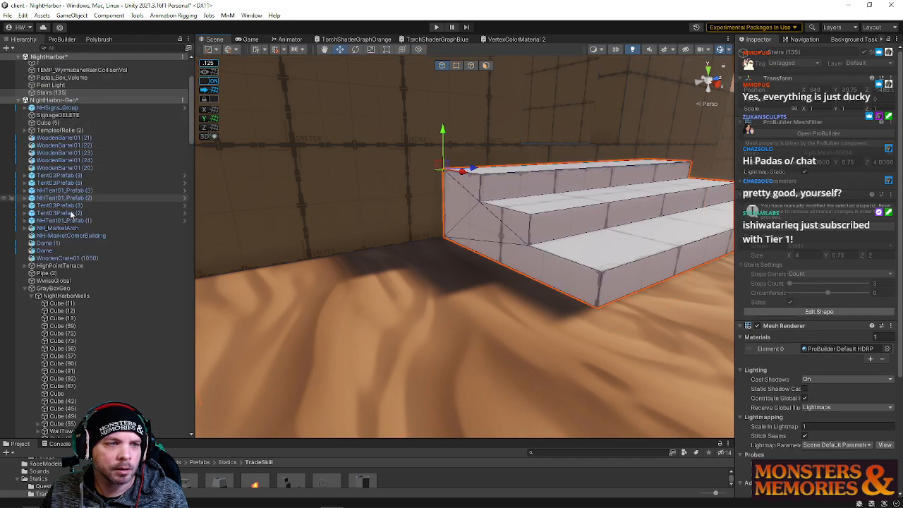
scroll(67, 208, up, 4)
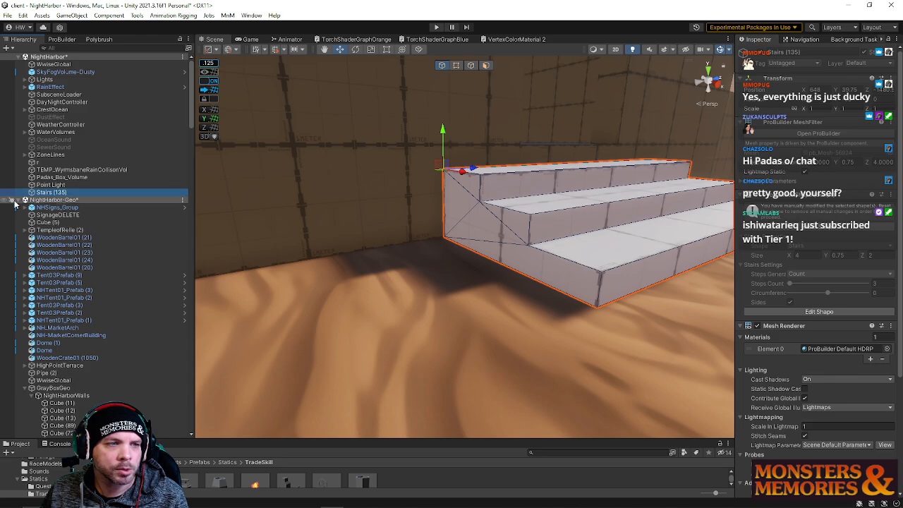
click(17, 200)
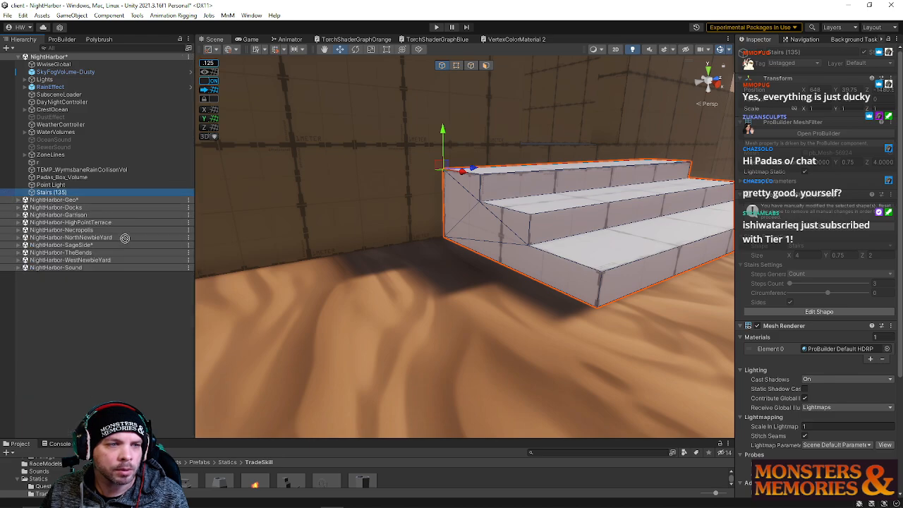
double_click(76, 246)
Step: Select the wall-top walkway mesh of Cube (53) and delete the stone floor faces bordering its parapet
right_drag(254, 260, 536, 303)
right_drag(60, 326, 583, 344)
right_drag(518, 298, 768, 264)
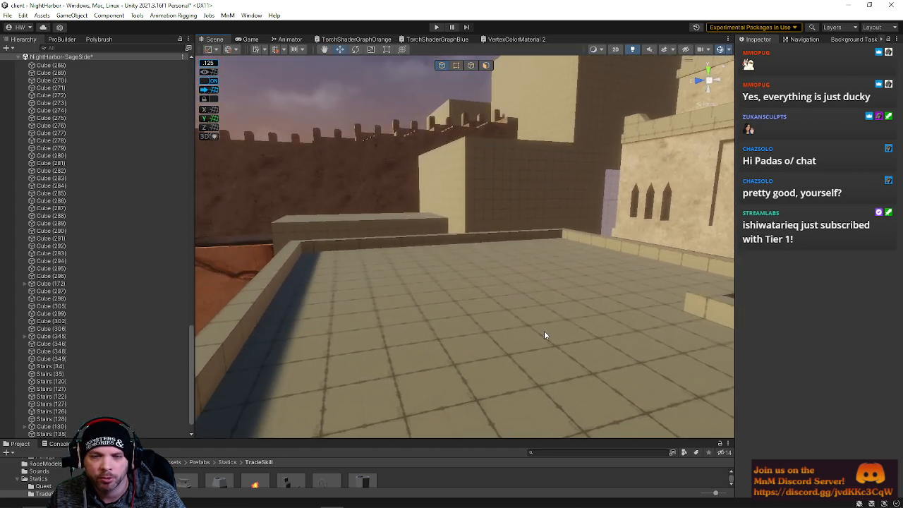
right_drag(545, 336, 502, 261)
click(339, 351)
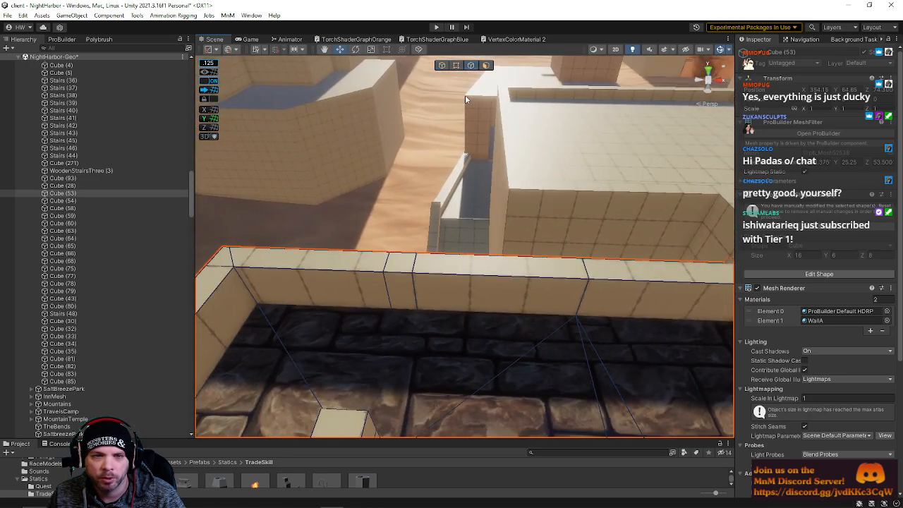
right_drag(417, 300, 420, 334)
right_drag(405, 413, 480, 38)
click(457, 67)
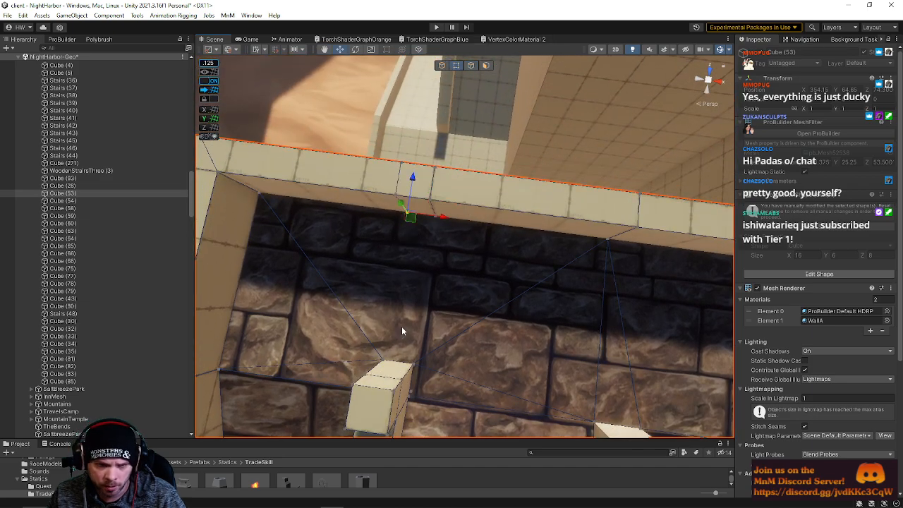
click(381, 365)
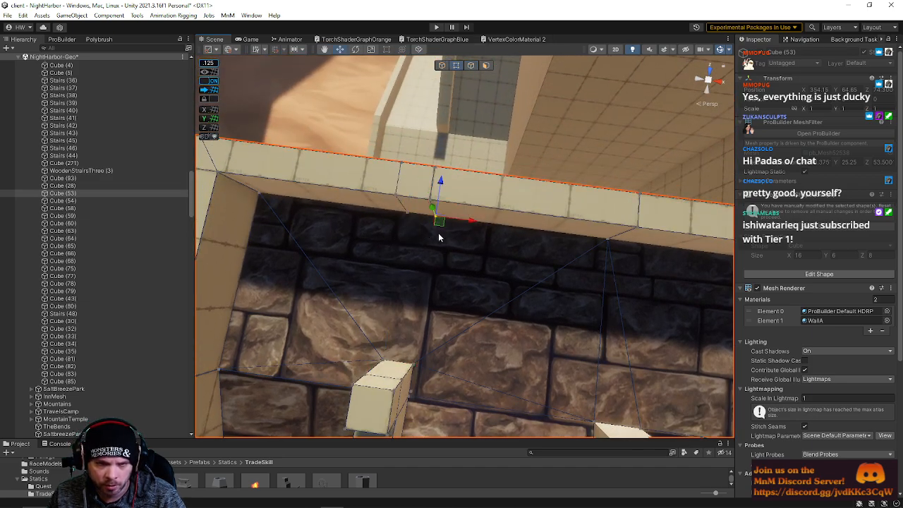
click(484, 67)
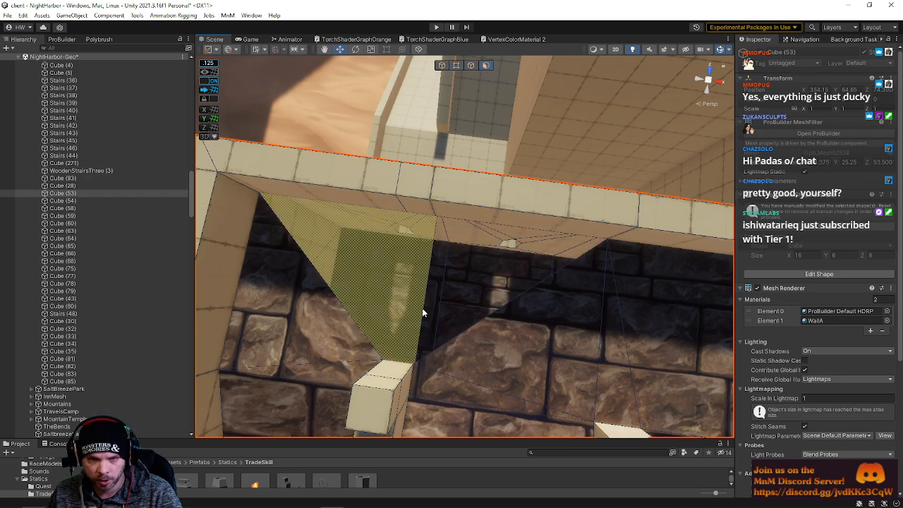
right_drag(422, 307, 431, 113)
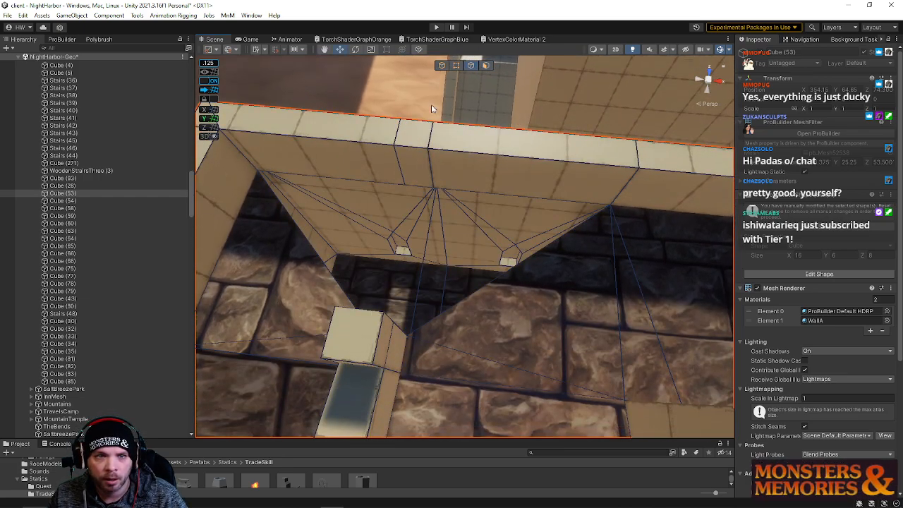
Step: Fill the two triangular gaps and the narrow strip in the walkway floor with new faces between the open edges
click(304, 247)
right_drag(358, 182, 644, 189)
click(593, 180)
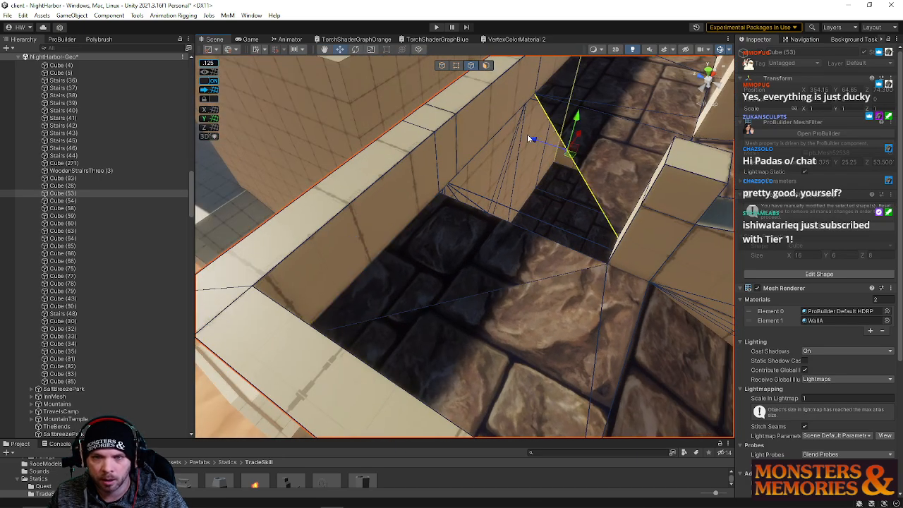
shift+click(503, 123)
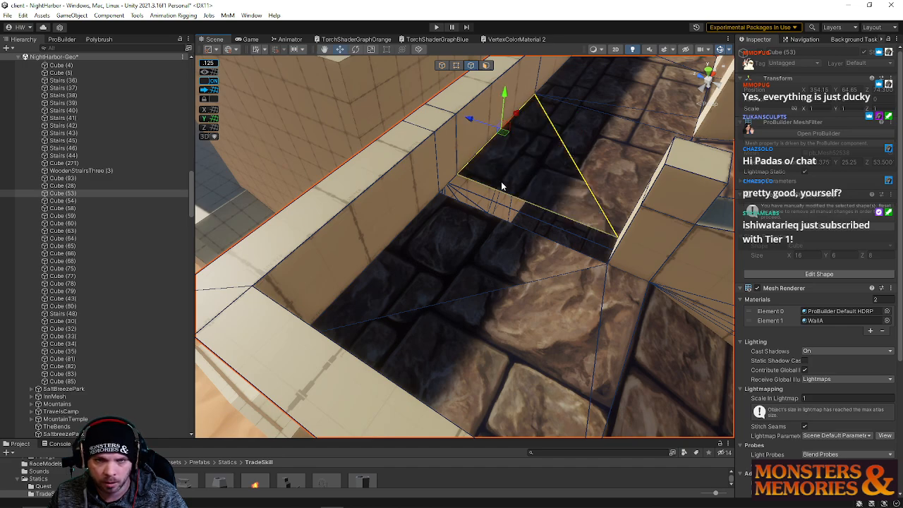
click(481, 227)
shift+click(481, 230)
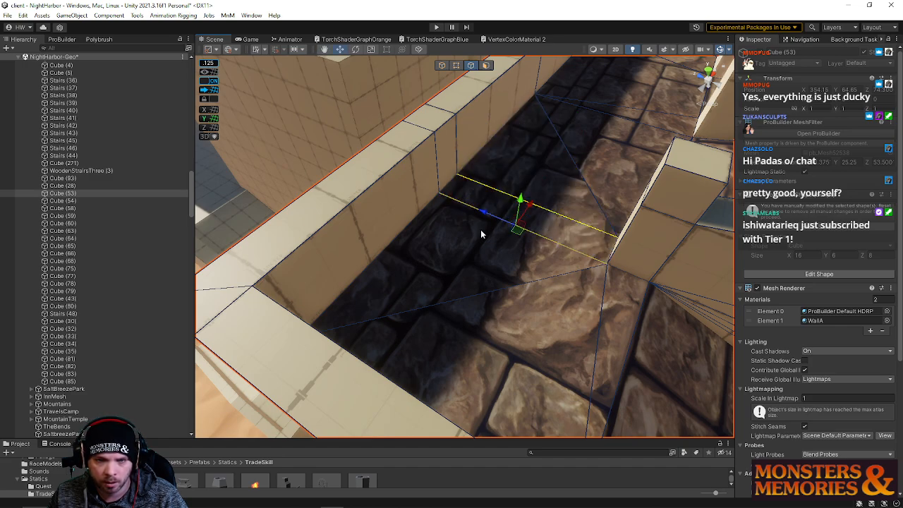
Step: Select one stone floor face and extend the selection to every face of the mesh with the same material
click(485, 64)
click(618, 101)
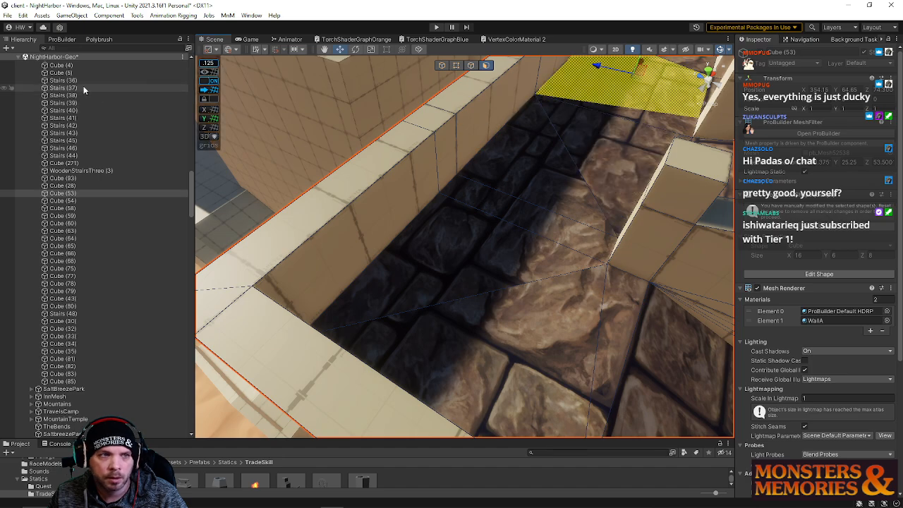
click(62, 39)
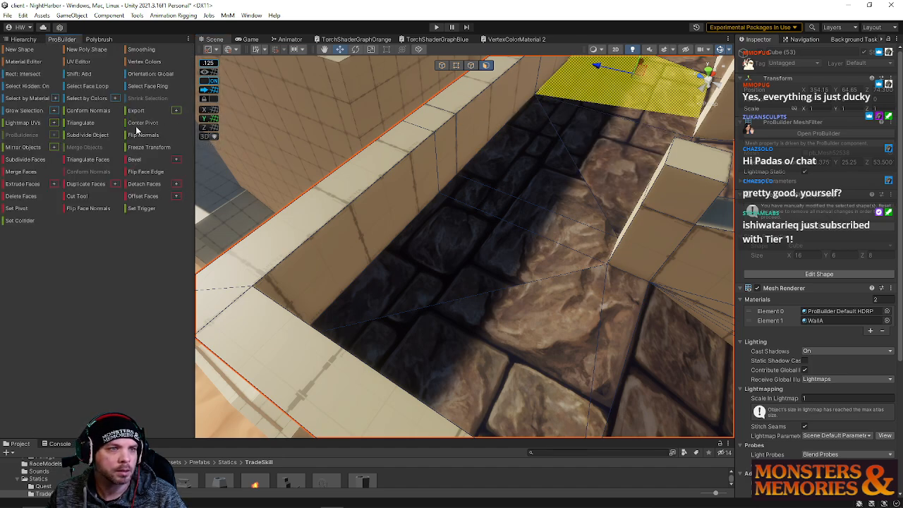
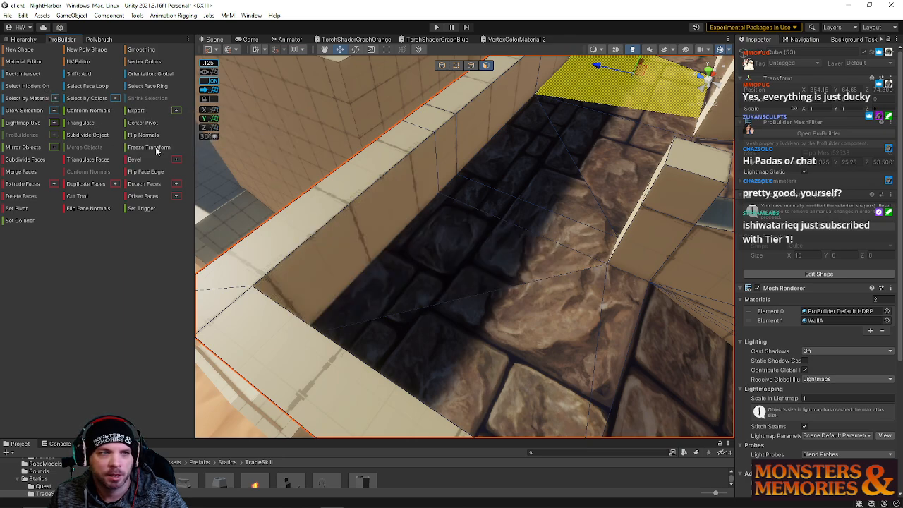
click(26, 62)
click(772, 34)
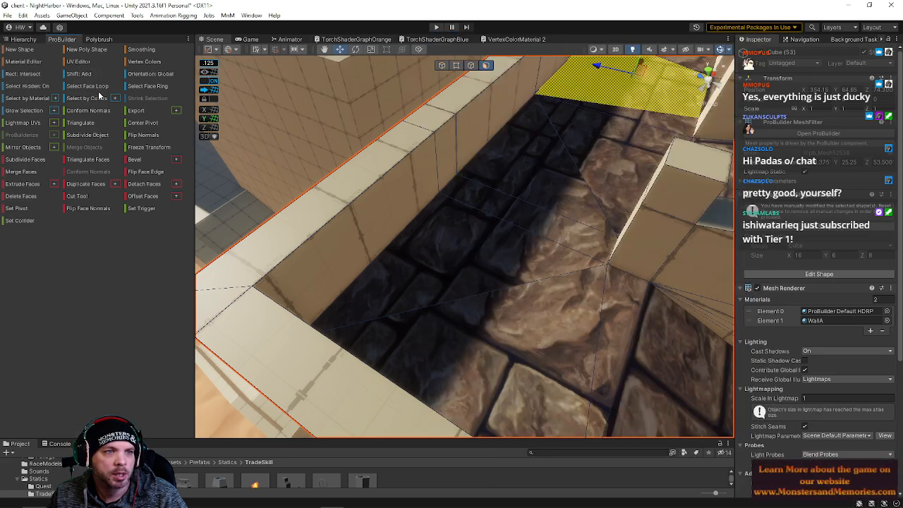
click(31, 99)
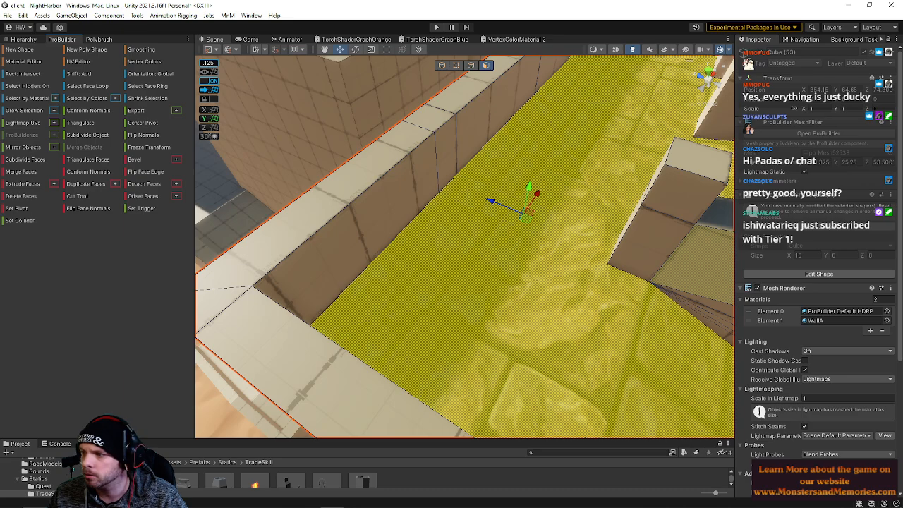
Step: Select the edges of the vertical cut that crosses the parapet and runs down the outer wall
scroll(537, 276, down, 3)
right_drag(537, 276, 508, 247)
click(498, 157)
right_drag(498, 157, 386, 101)
click(470, 66)
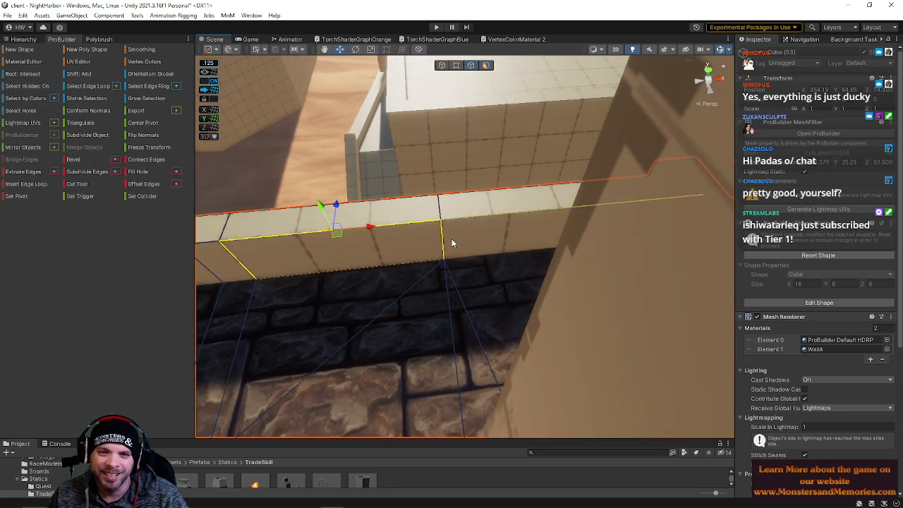
click(443, 243)
right_drag(443, 243, 499, 289)
click(500, 288)
click(515, 321)
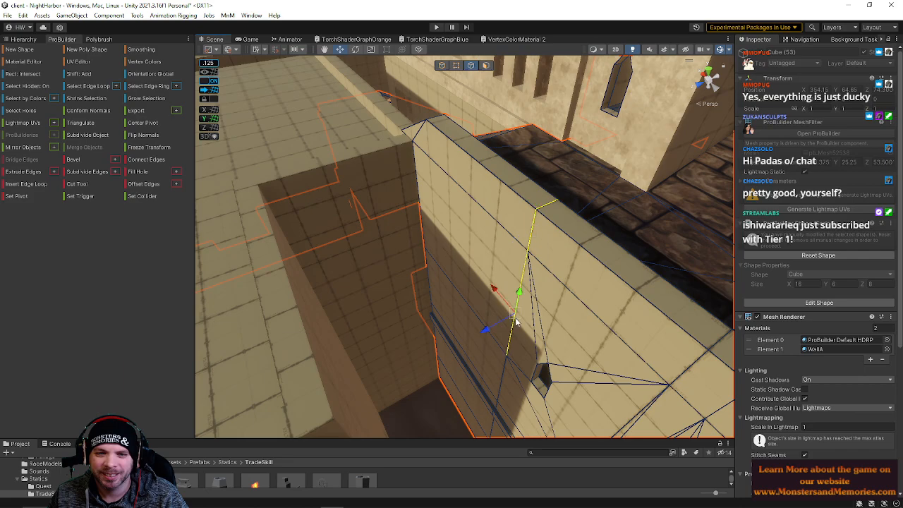
Step: Add the cut's lower wall edges to the selection and try to slide the whole cut toward the wall's angled corner
right_drag(469, 365, 579, 289)
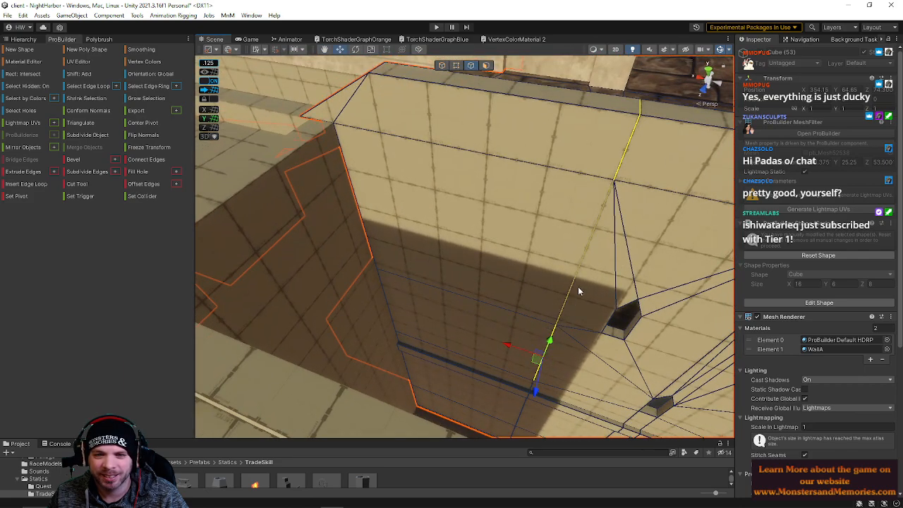
click(578, 290)
shift+click(625, 162)
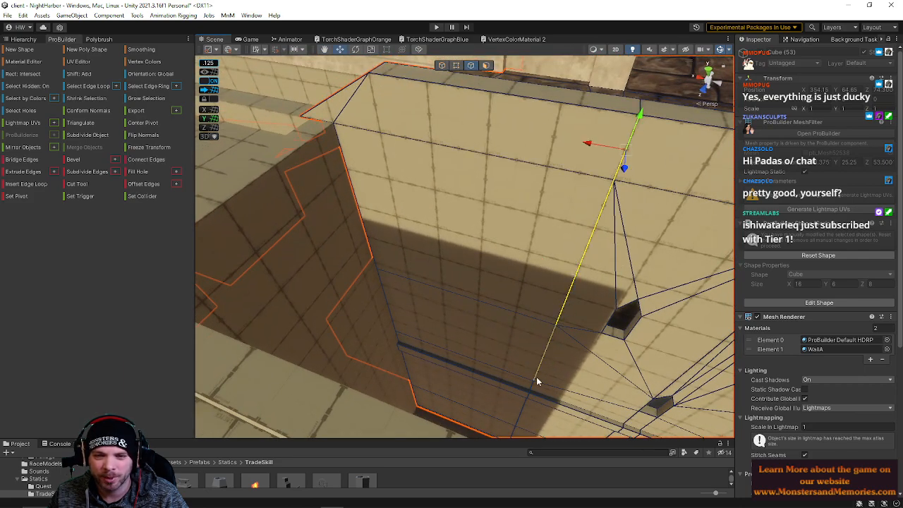
shift+click(532, 391)
shift+click(519, 430)
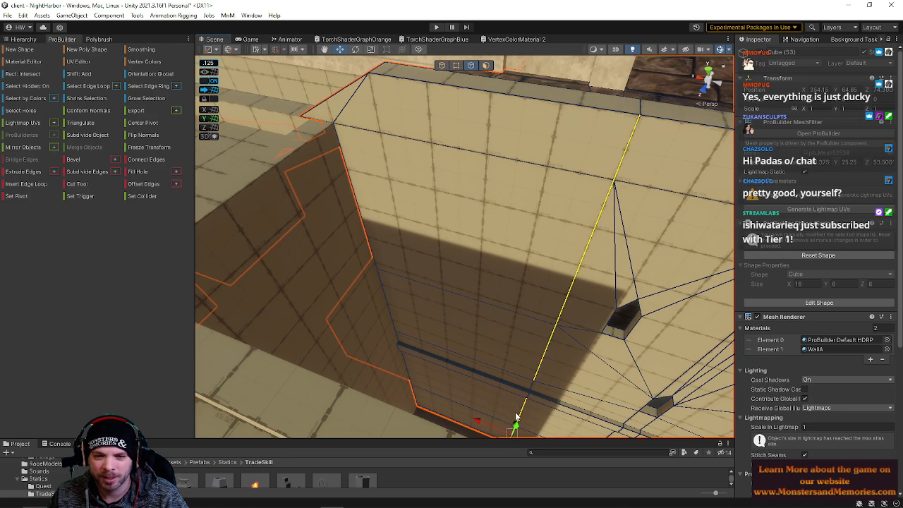
key(w)
right_drag(532, 388, 517, 318)
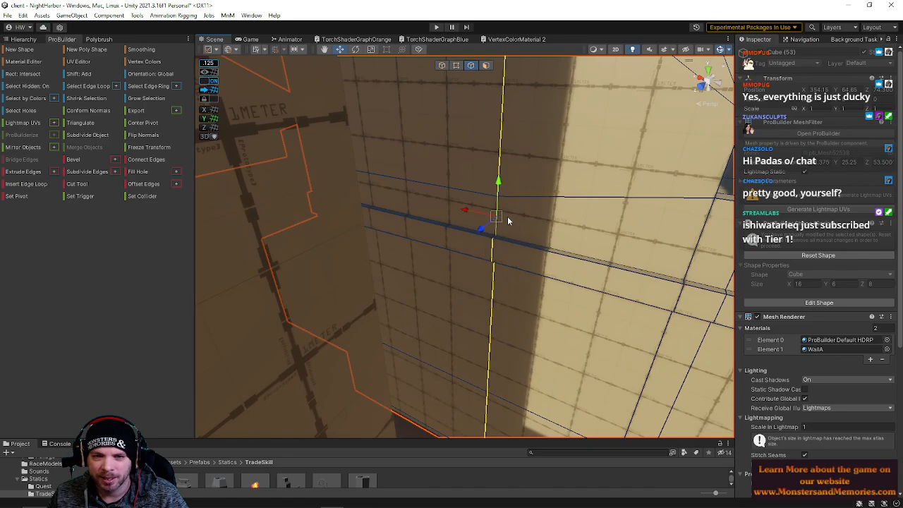
right_drag(508, 218, 331, 267)
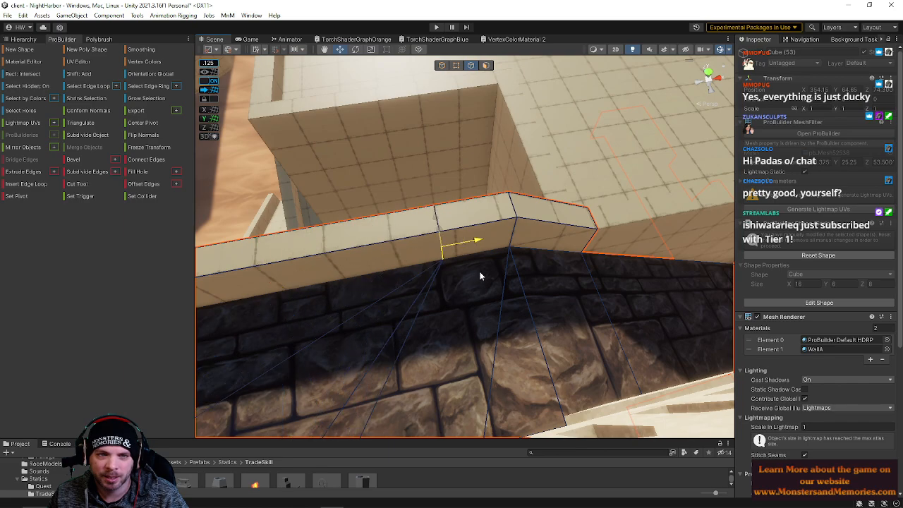
drag(480, 276, 478, 276)
right_drag(479, 276, 390, 256)
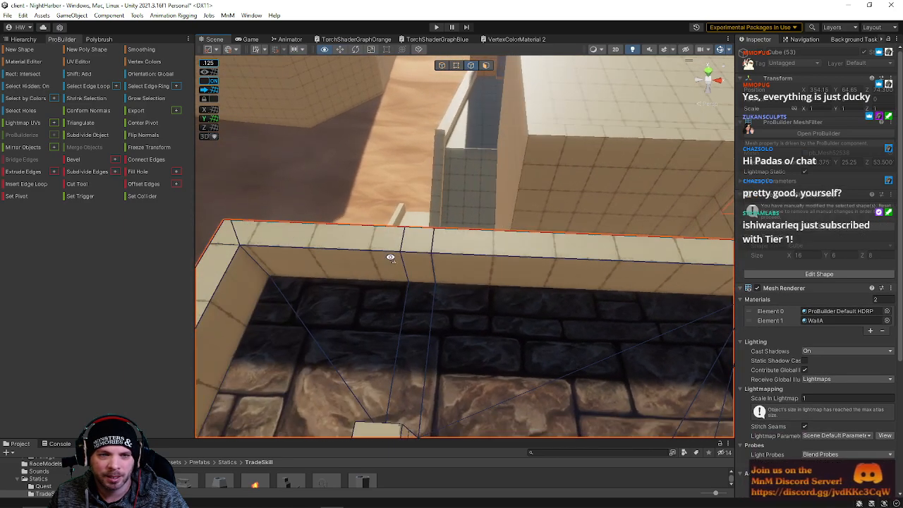
click(432, 264)
right_drag(436, 238, 676, 335)
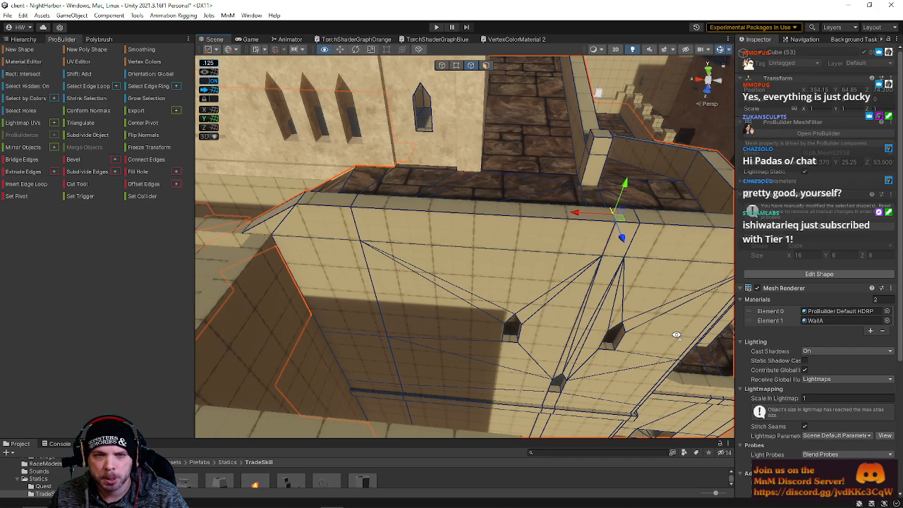
click(675, 335)
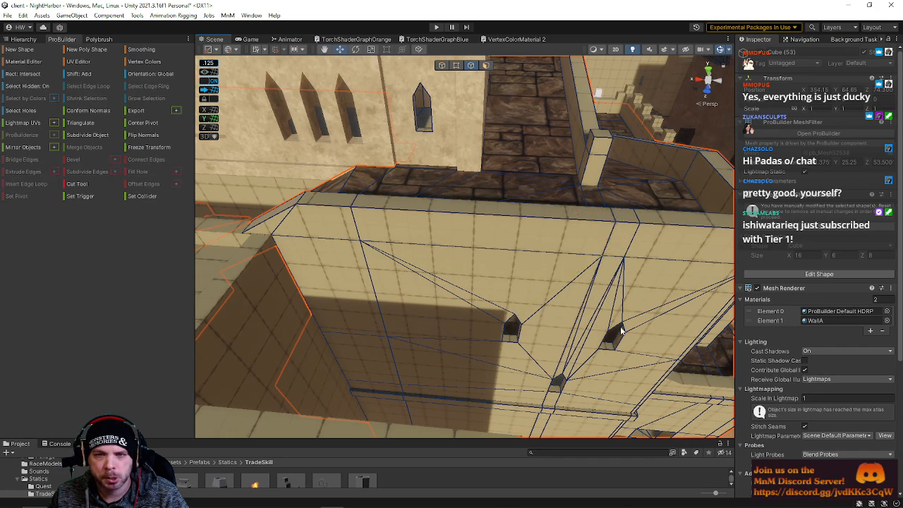
Step: Insert an edge loop across the parapet and down the outer wall, between the existing cut and the angled corner
right_drag(450, 237, 409, 208)
click(410, 207)
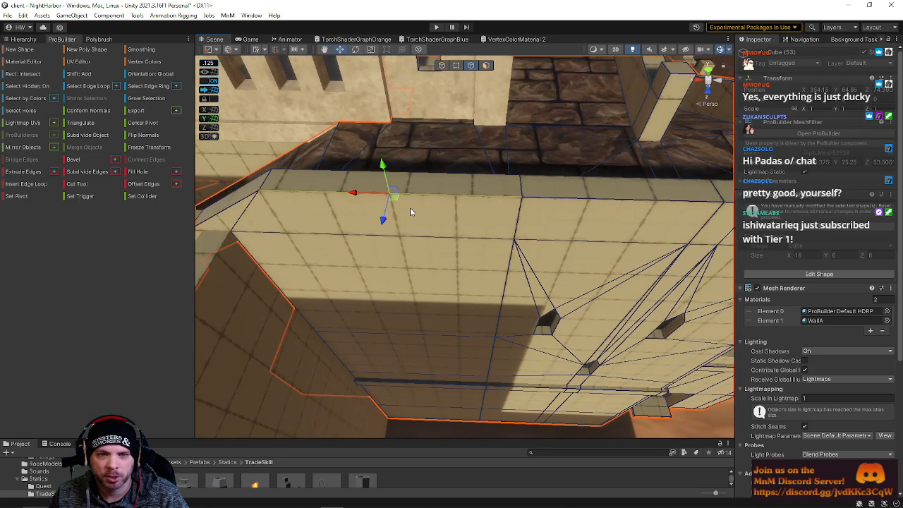
double_click(427, 247)
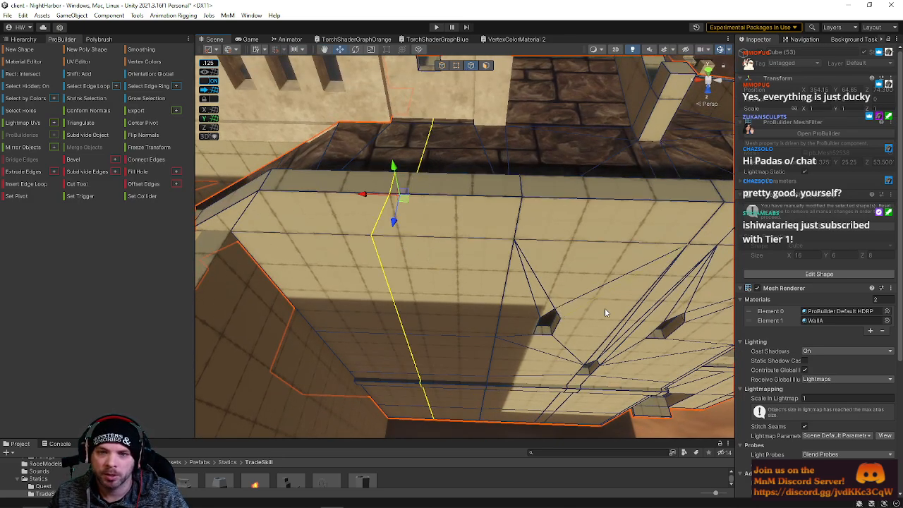
Step: Select the parapet's top edge beside the new cut, followed by the vertex at the cut's inner base
right_drag(521, 223, 497, 233)
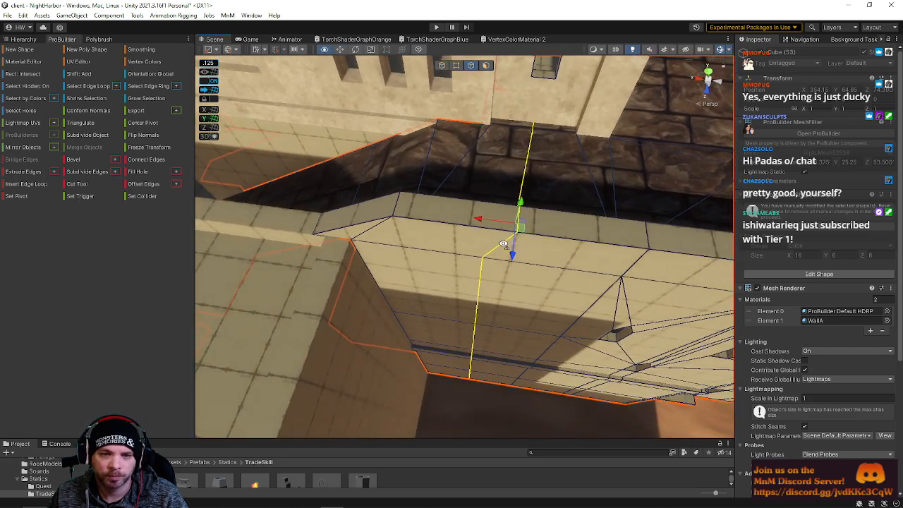
click(459, 194)
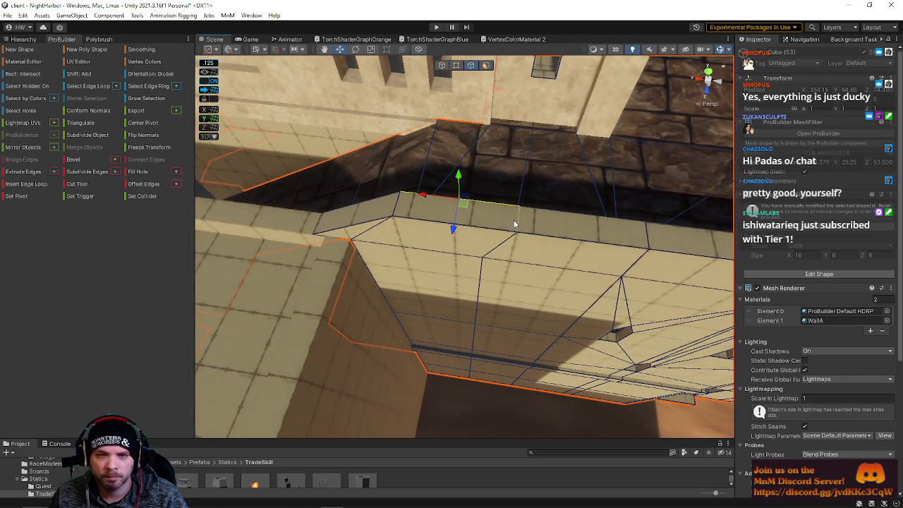
click(504, 209)
right_drag(452, 209, 312, 188)
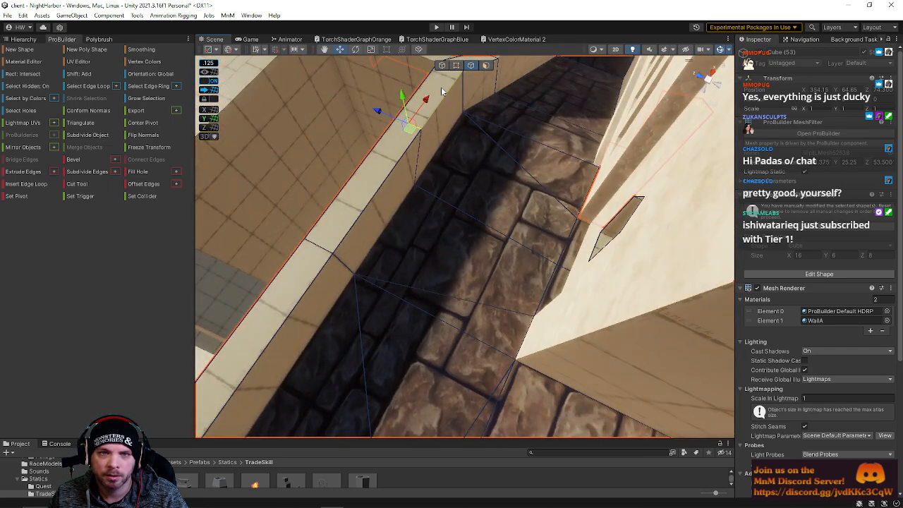
click(458, 66)
click(429, 160)
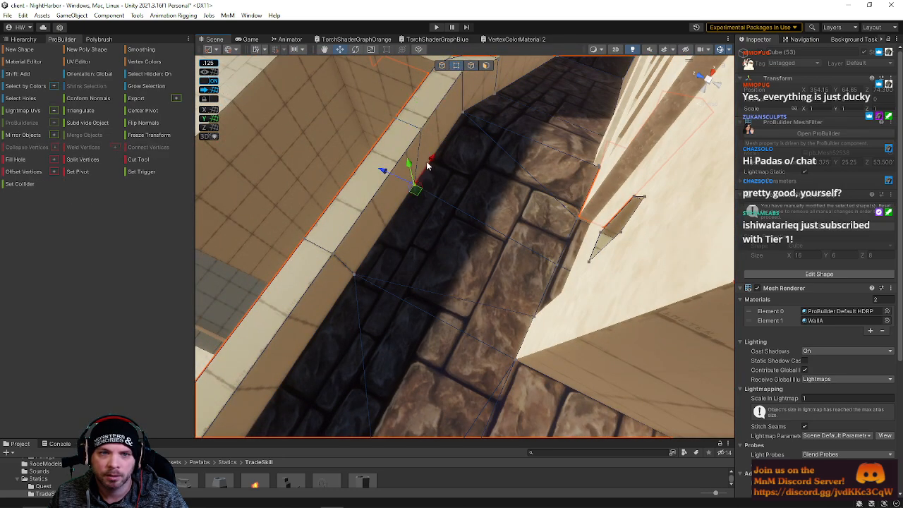
drag(443, 141, 293, 105)
Step: Delete the parapet faces between the two cuts to open a gap beside the stone walkway
click(485, 65)
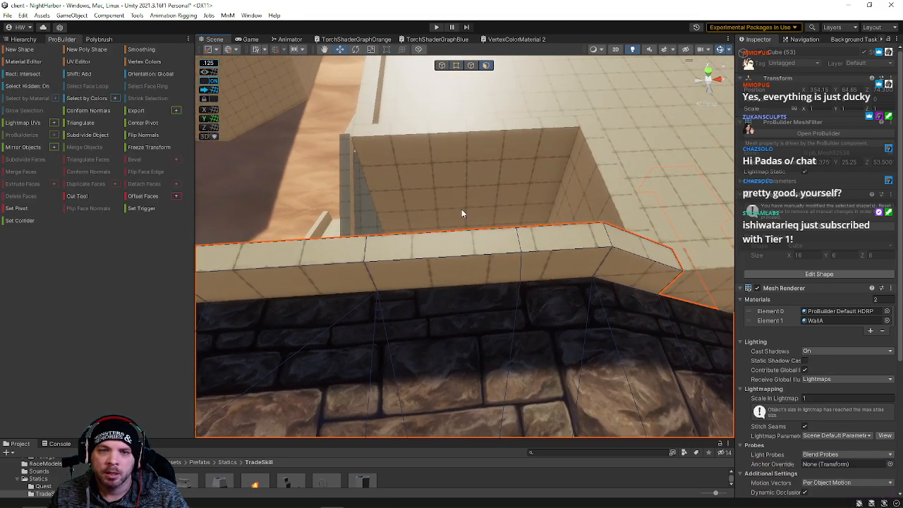
click(460, 244)
alt+drag(460, 244, 547, 308)
key(Delete)
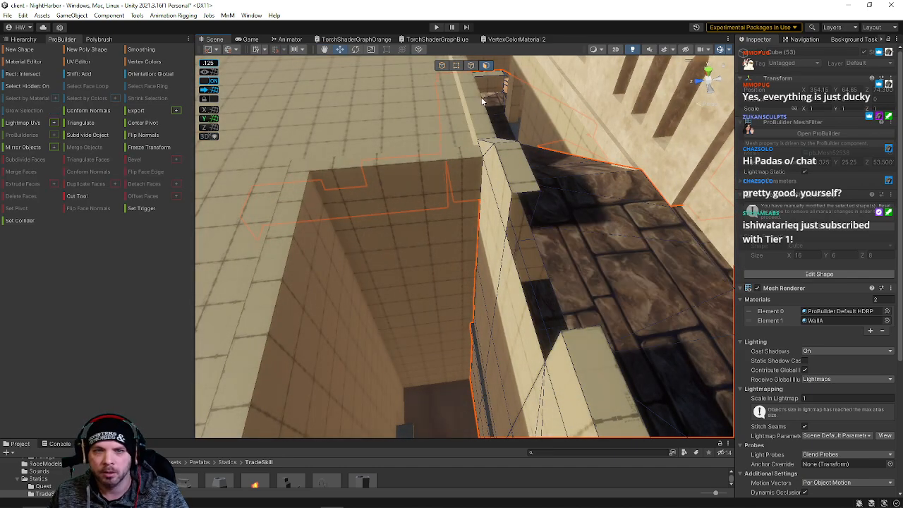
Step: Bridge the gap's inner and outer floor edges, and cap one exposed parapet end by bridging its vertical edges
click(471, 66)
click(546, 268)
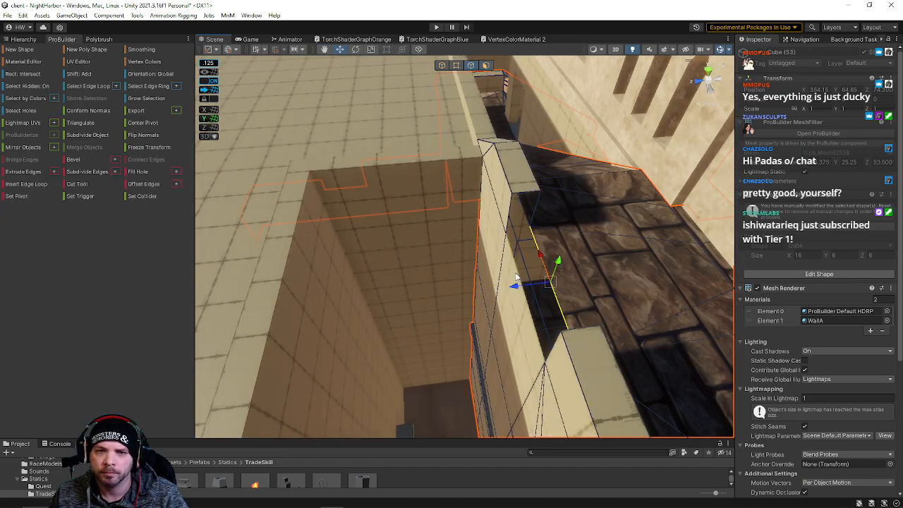
shift+click(520, 258)
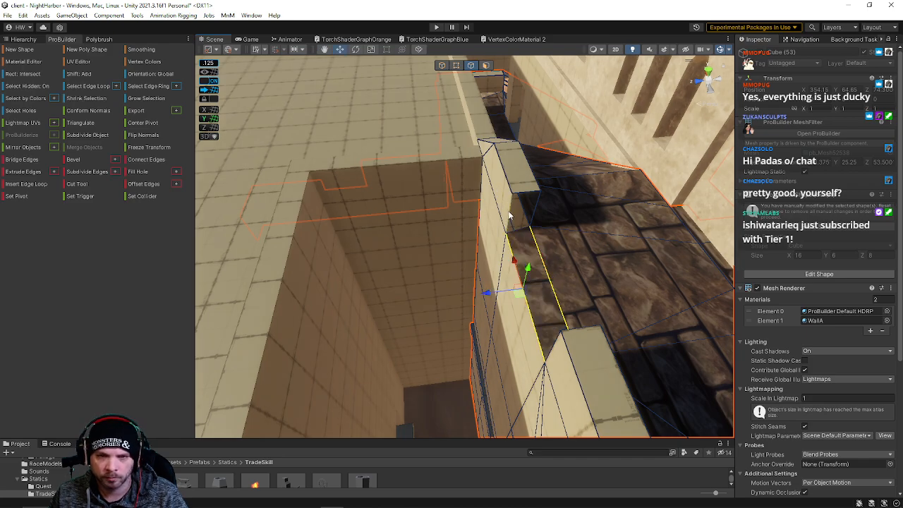
key(alt+b)
shift+click(535, 210)
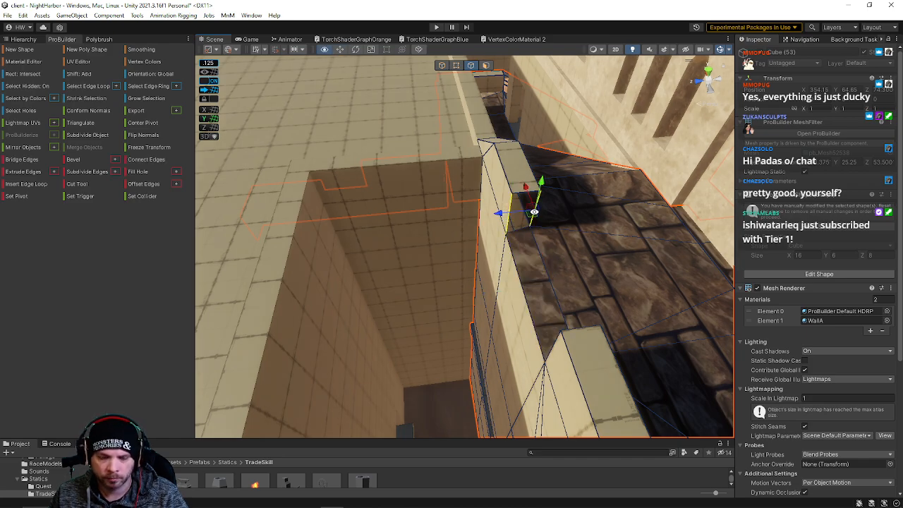
key(alt+b)
Step: Close the parapet's other exposed end and adjust the height of the gap's outer floor edge
alt+drag(543, 258, 302, 188)
click(397, 196)
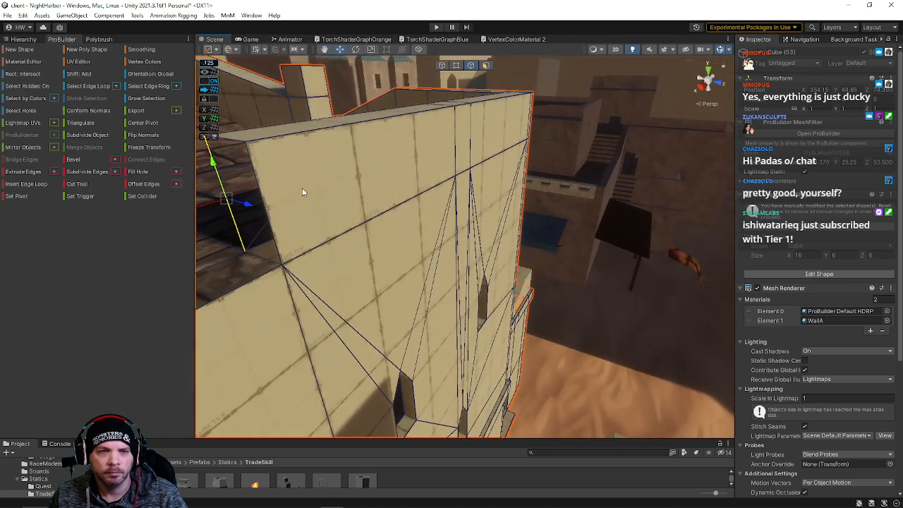
alt+drag(361, 226, 327, 279)
click(327, 284)
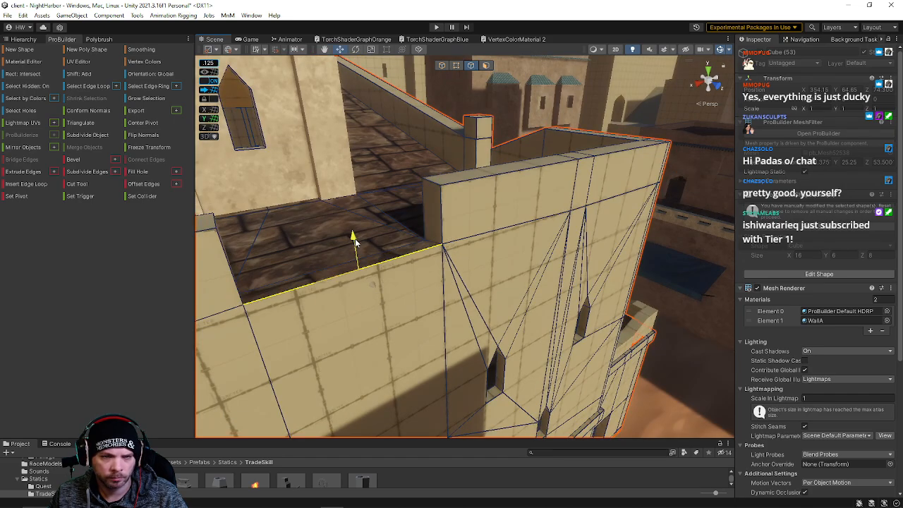
alt+drag(355, 242, 327, 125)
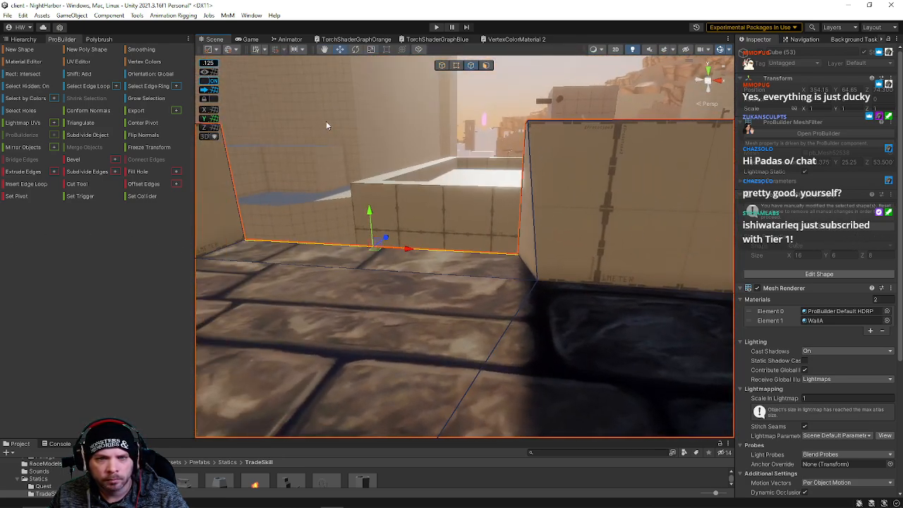
Step: Nudge the vertex at the inner base of the gap's parapet end sideways
click(456, 65)
click(554, 288)
drag(580, 288, 540, 254)
key(a)
right_drag(540, 254, 555, 318)
key(d)
key(e)
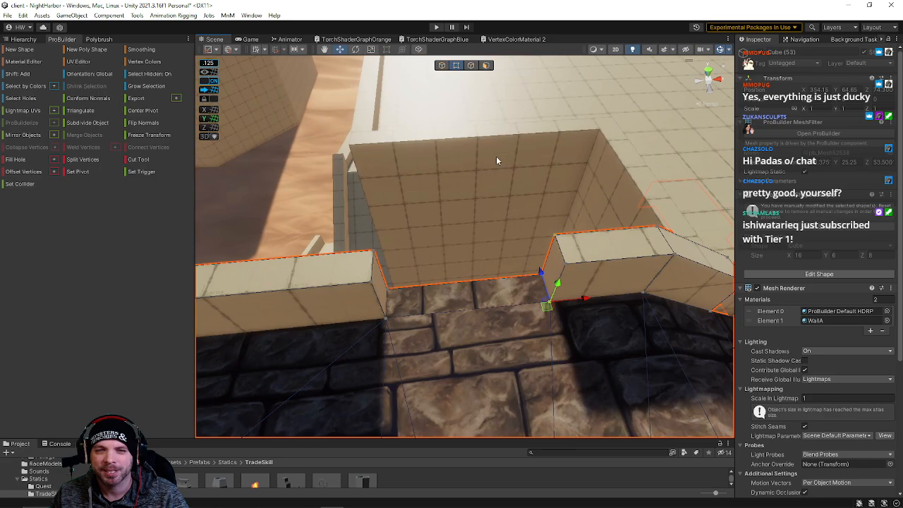
Step: Select a stone floor face beside the gap, extend the selection to all faces sharing its material, and clear the selection
click(486, 66)
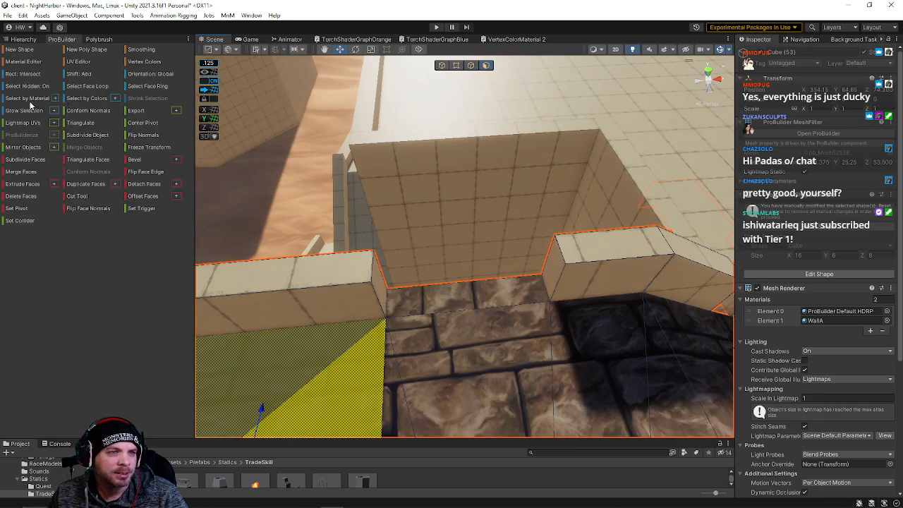
click(30, 102)
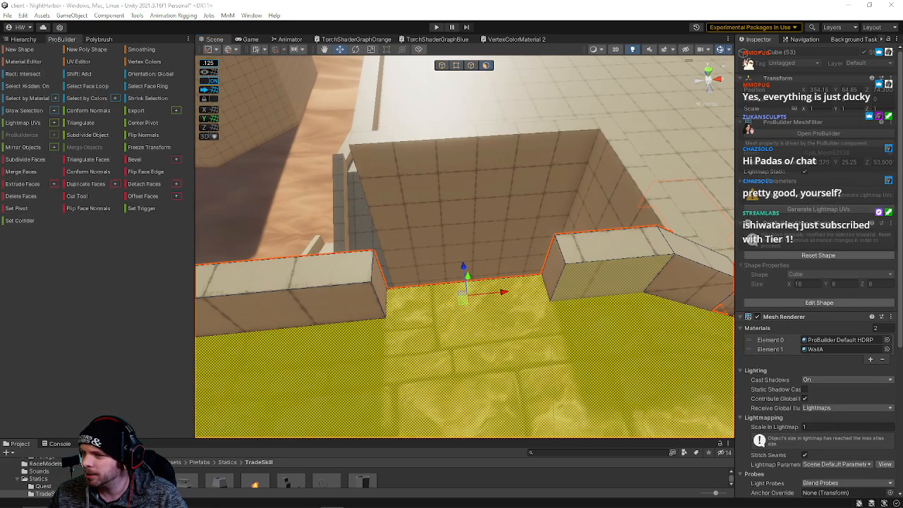
right_drag(298, 278, 336, 239)
key(q)
click(360, 158)
key(s)
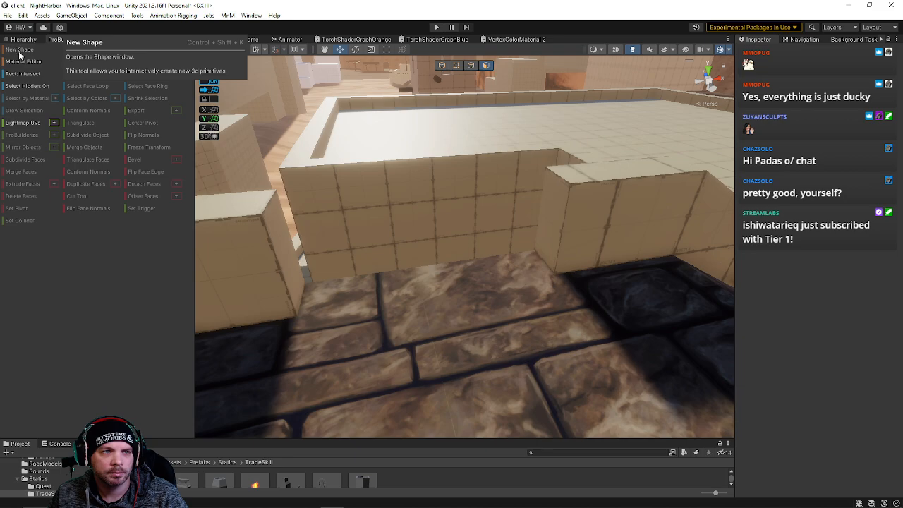
Step: Draw a thin cube plank about 0.875 by 3.375 and 0.125 thick on the flat roof
click(20, 50)
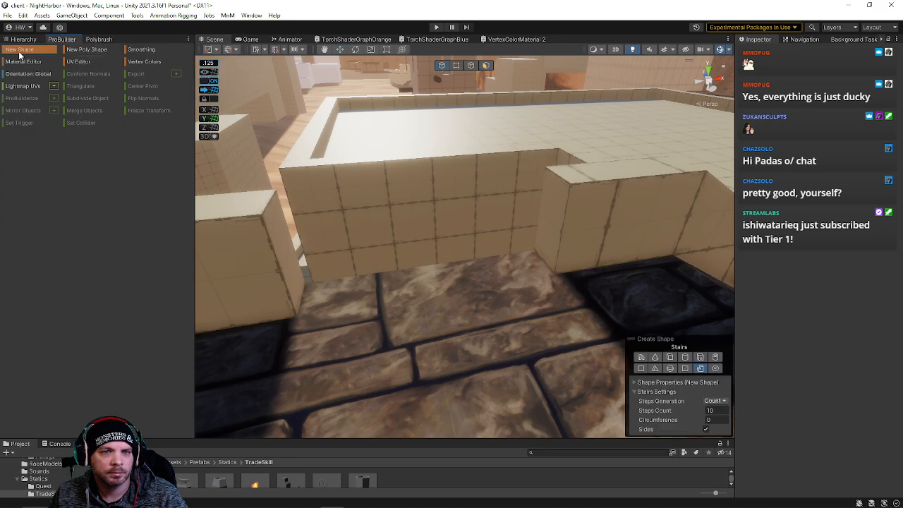
click(670, 358)
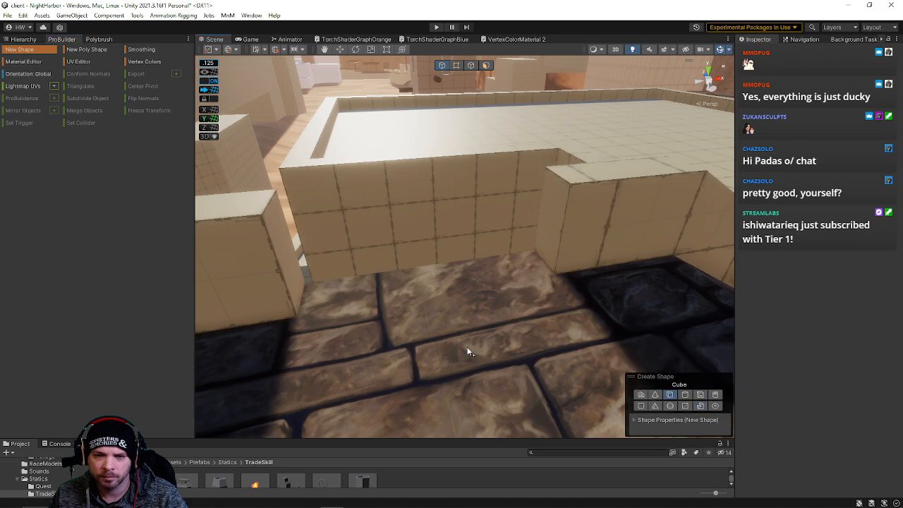
scroll(398, 323, down, 10)
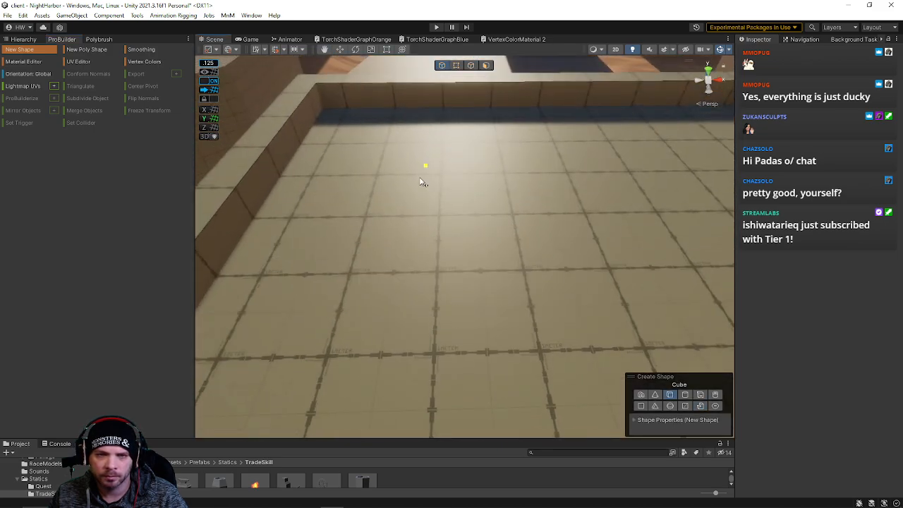
drag(421, 181, 489, 395)
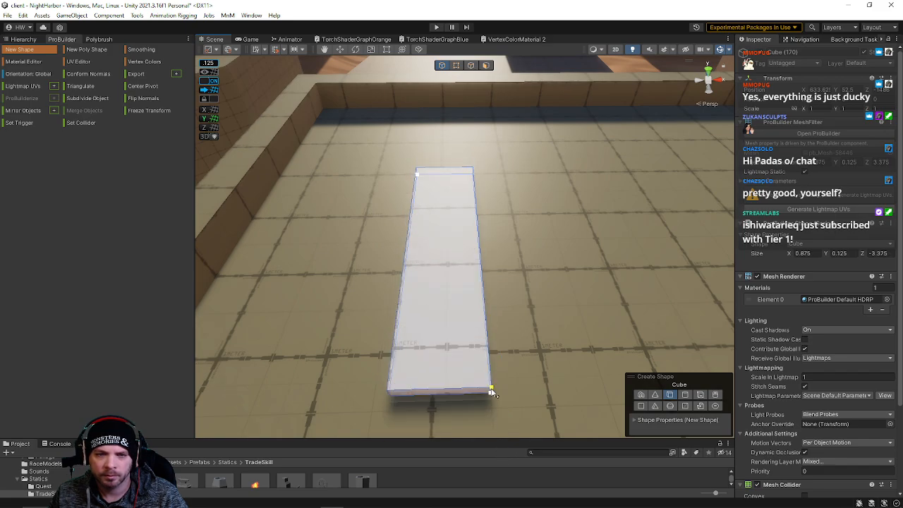
click(492, 392)
Step: Raise the plank off the roof and move it across to meet the walkway at the parapet gap
right_drag(504, 343, 549, 288)
drag(718, 284, 461, 295)
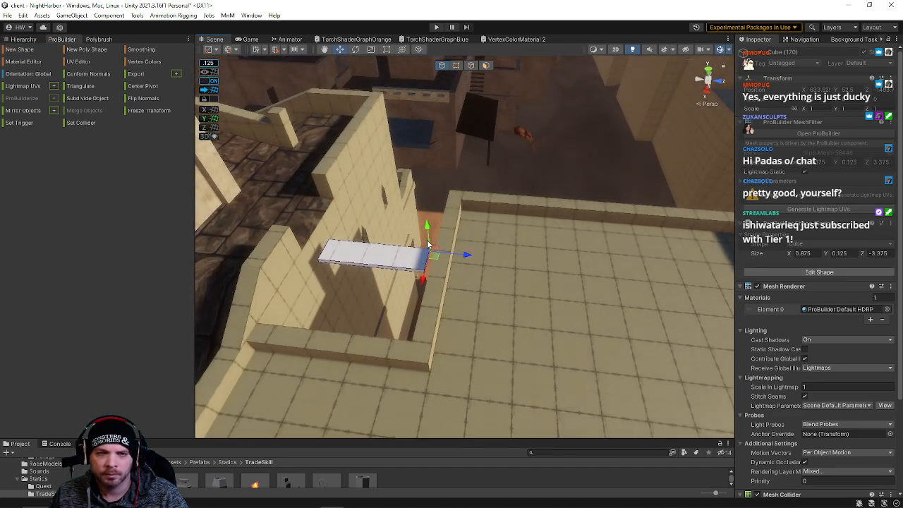
drag(427, 233, 426, 212)
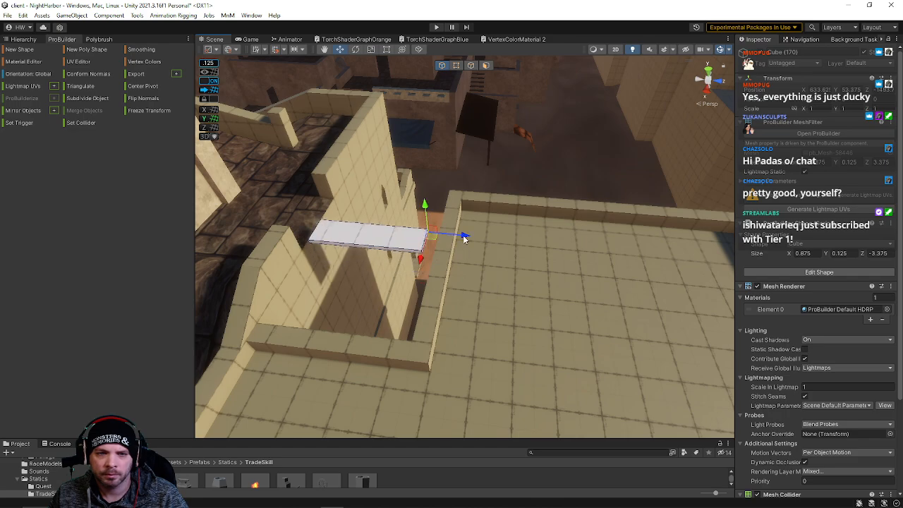
drag(463, 238, 338, 277)
drag(377, 299, 632, 200)
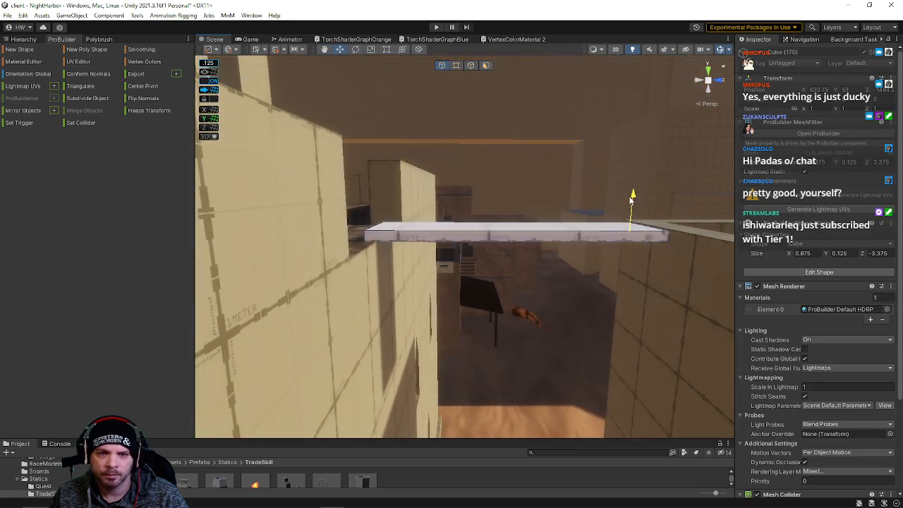
drag(665, 237, 485, 129)
Step: Pull the plank's end face outward over the neighbouring roof until the plank is 5.875 long
click(485, 65)
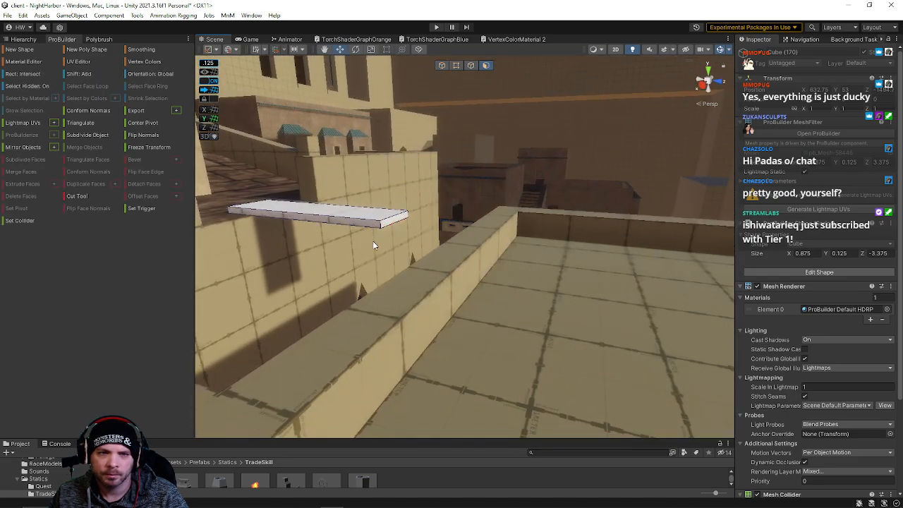
click(394, 226)
drag(422, 227, 382, 242)
Step: Widen the plank by pulling its long side face outward, and slide the whole plank slightly toward the parapet gap
click(457, 239)
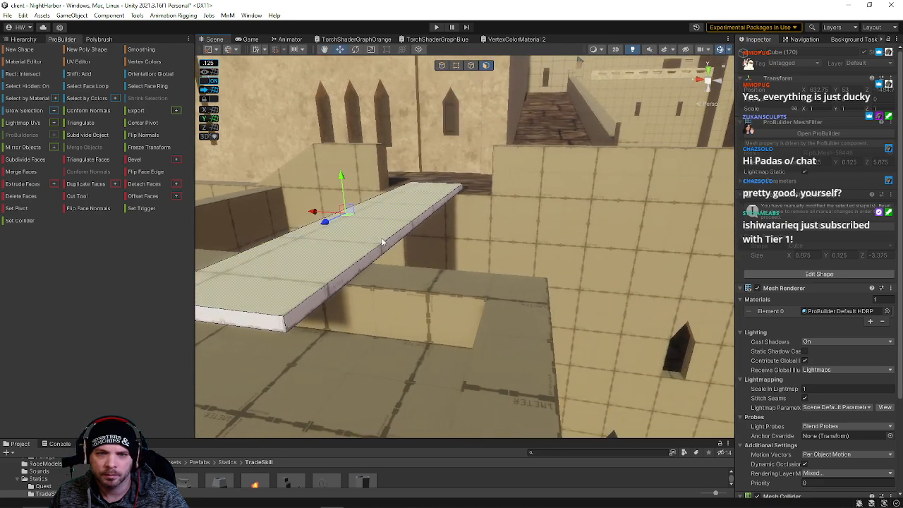
click(413, 233)
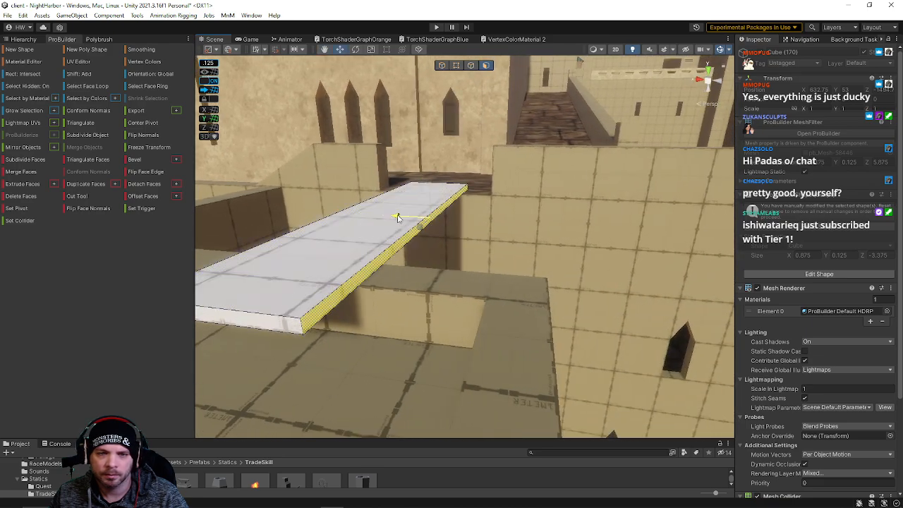
alt+drag(397, 218, 368, 223)
scroll(367, 222, up, 4)
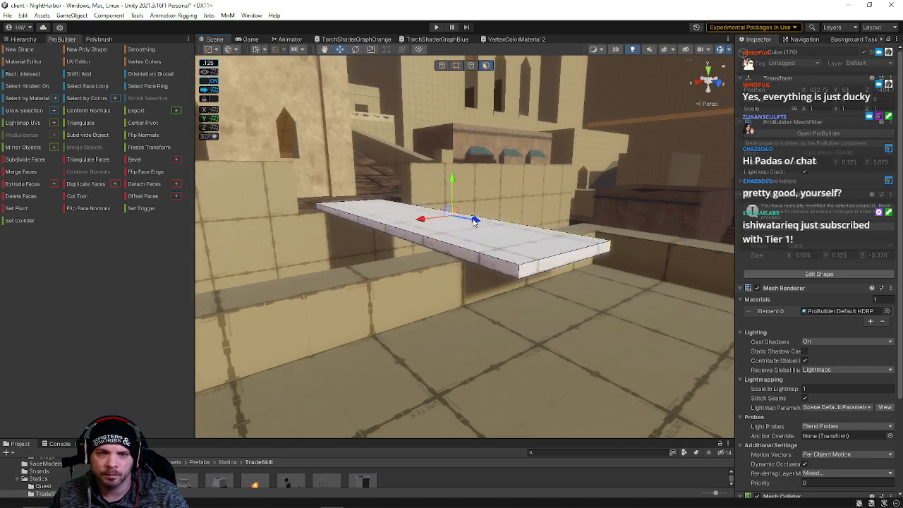
drag(472, 220, 429, 215)
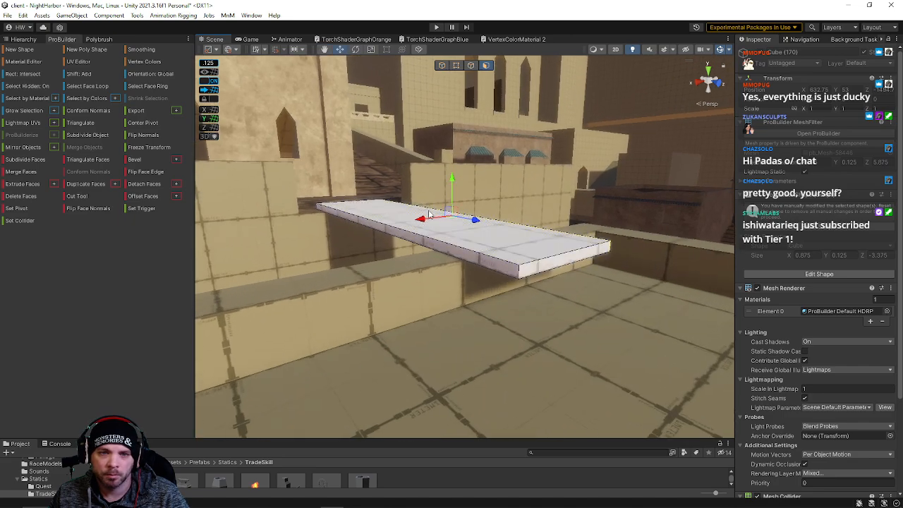
click(445, 66)
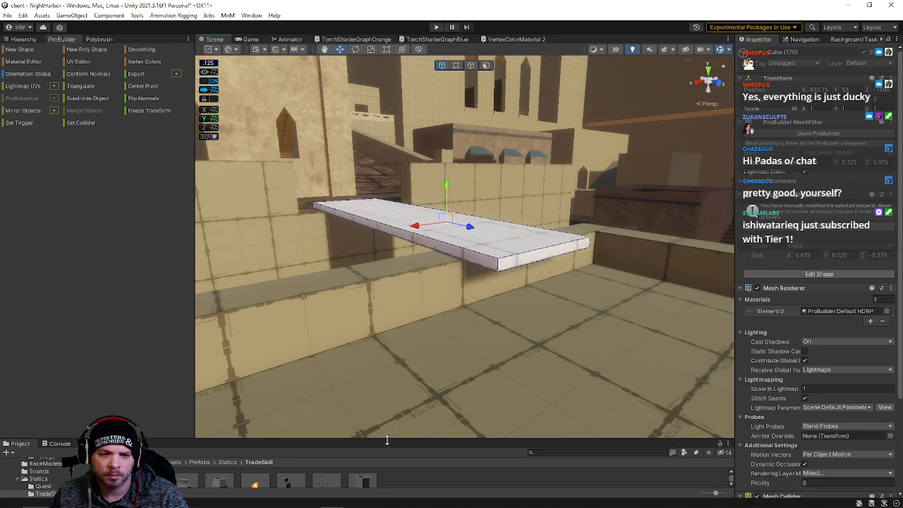
Step: Search the project assets for "wood" and apply the WoodBoardslight material to the plank
drag(386, 440, 376, 339)
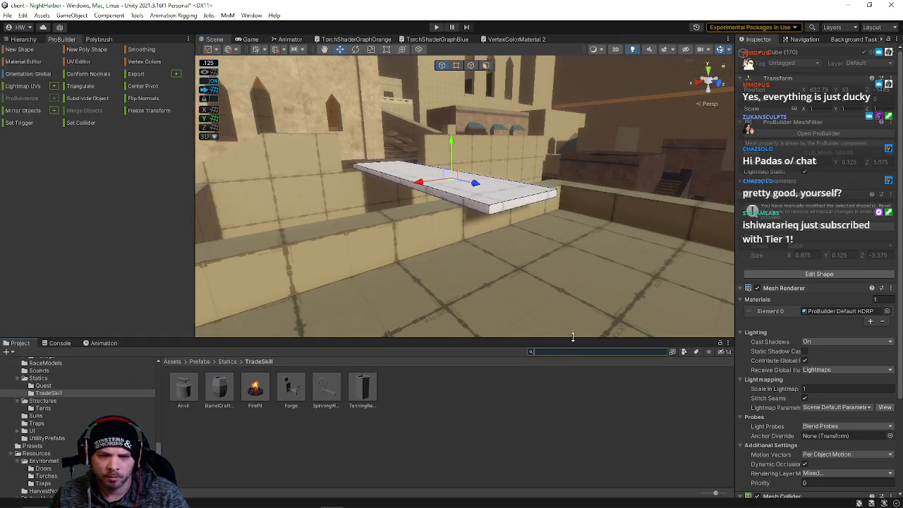
text(wood)
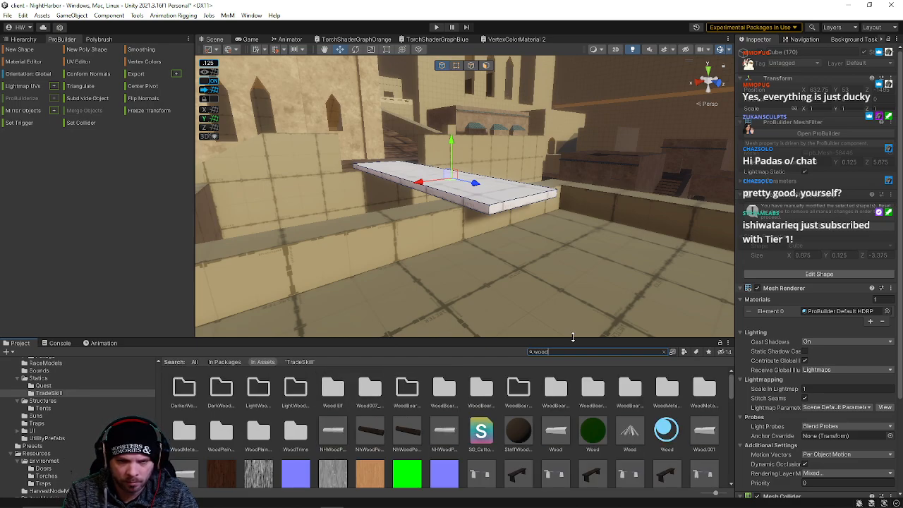
scroll(534, 421, down, 3)
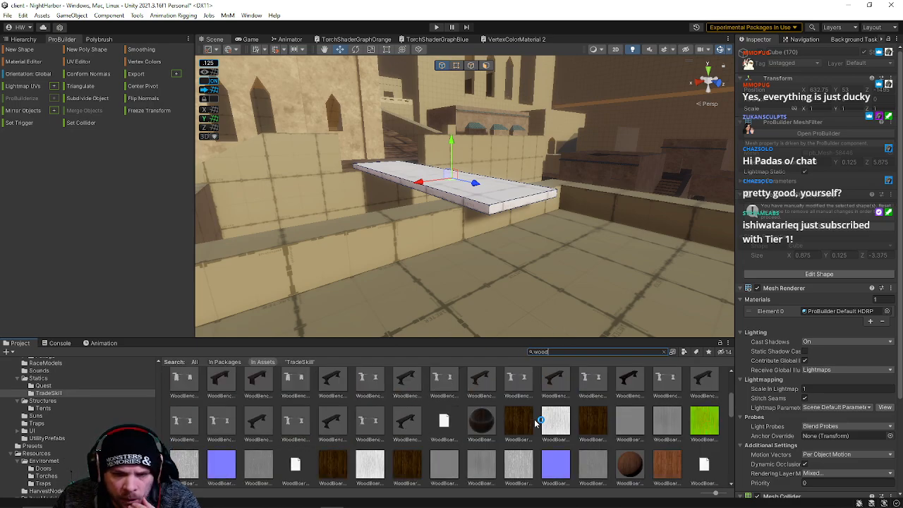
scroll(534, 419, down, 1)
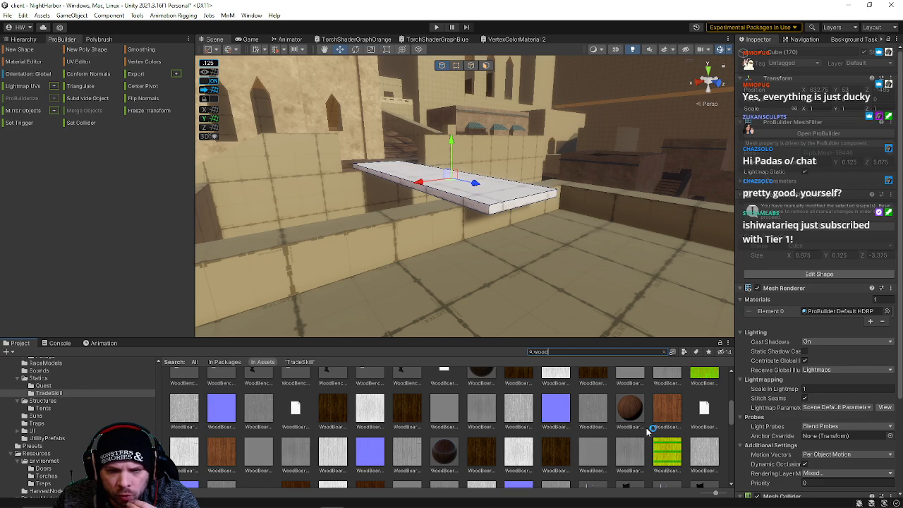
drag(637, 416, 474, 186)
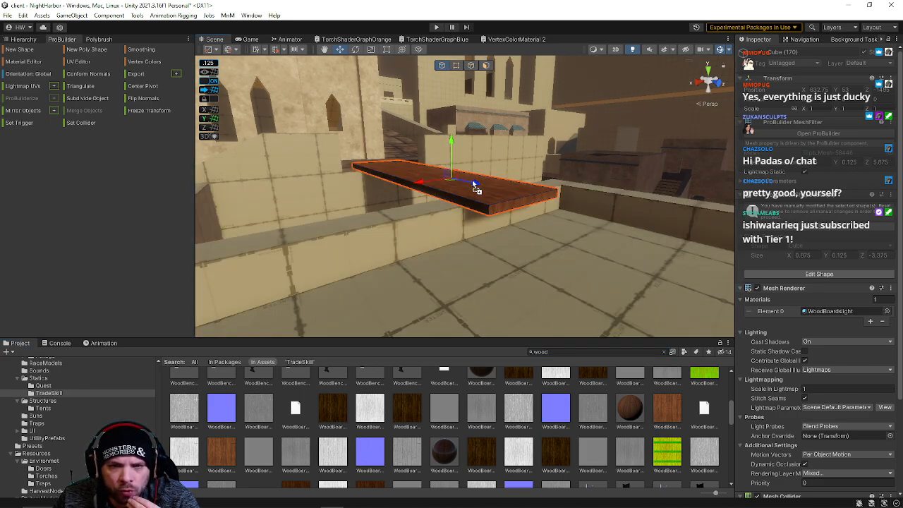
right_drag(473, 186, 403, 286)
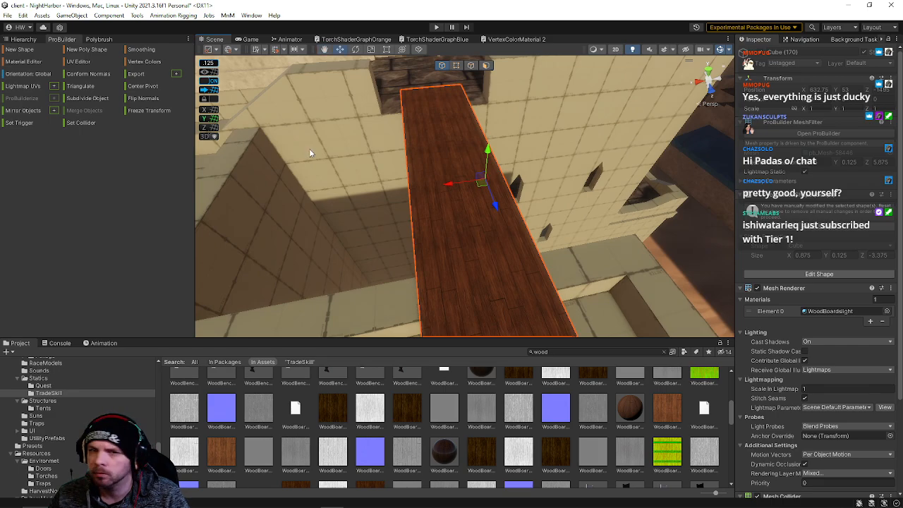
Step: Select all of the plank's faces and check how it spans the gap from both ends
click(485, 65)
right_drag(466, 198, 452, 212)
drag(387, 121, 539, 312)
right_drag(494, 214, 491, 240)
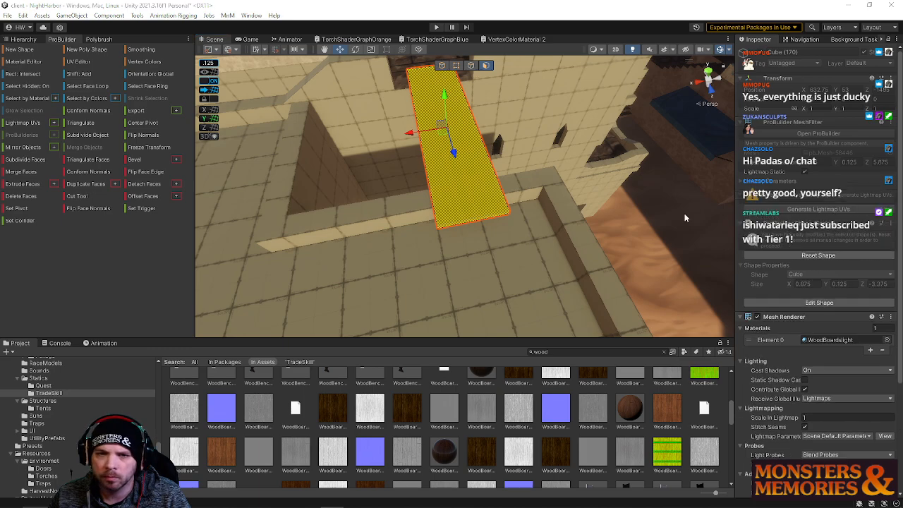
right_drag(547, 218, 532, 137)
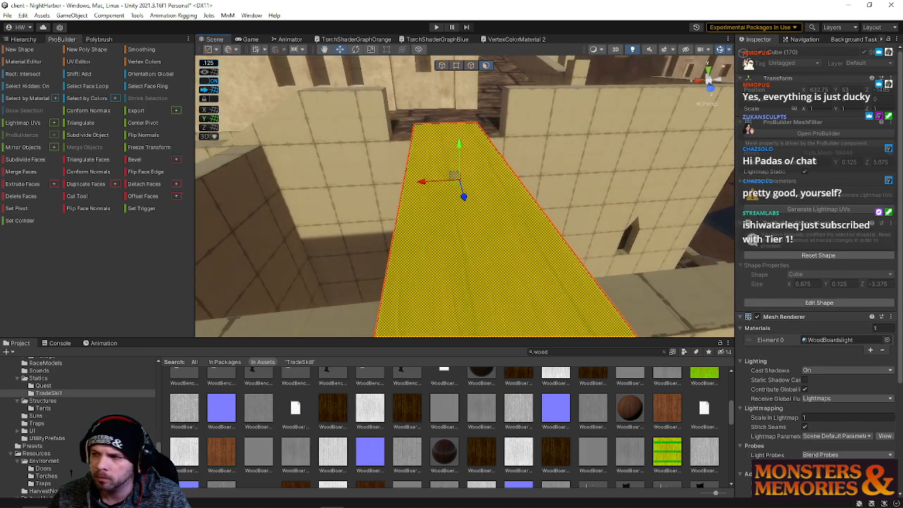
right_drag(537, 226, 395, 222)
click(494, 105)
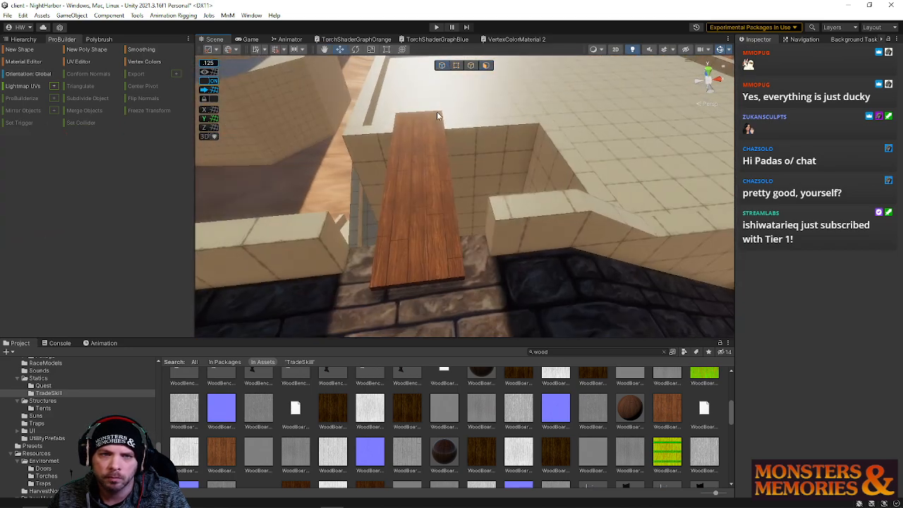
Step: Rotate the plank slightly about its vertical axis and slide it sideways to X position 633
click(429, 215)
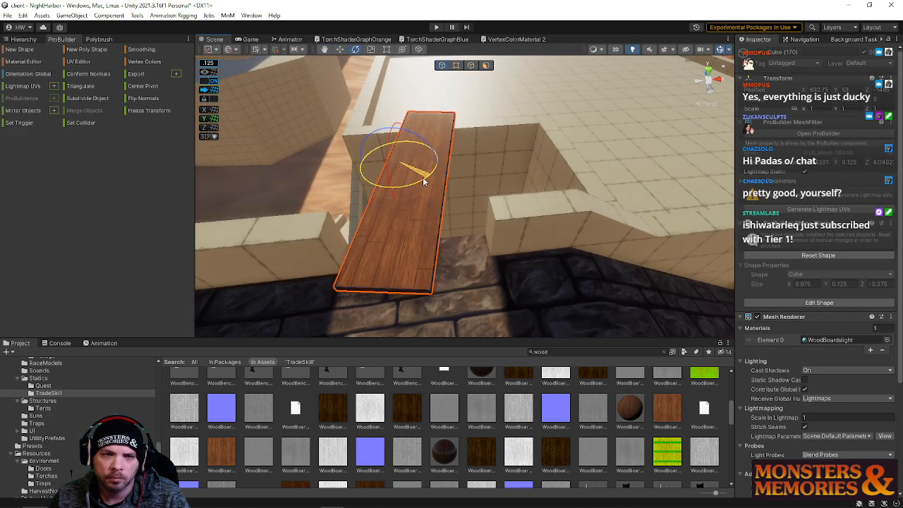
drag(437, 172, 448, 177)
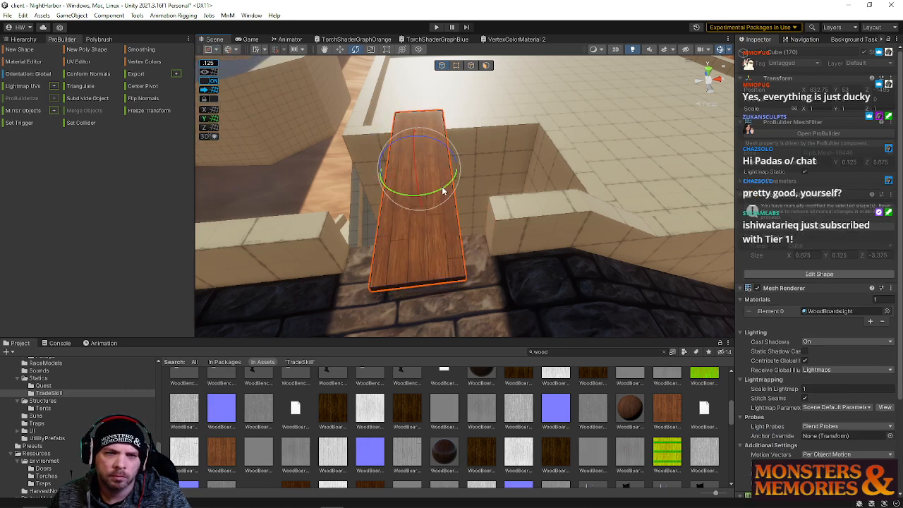
key(w)
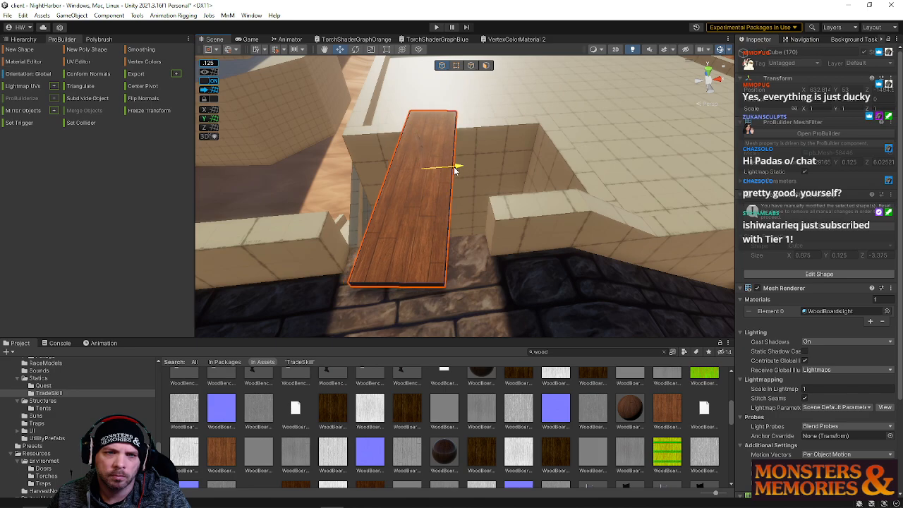
alt+drag(477, 161, 470, 106)
click(574, 84)
right_drag(574, 84, 434, 221)
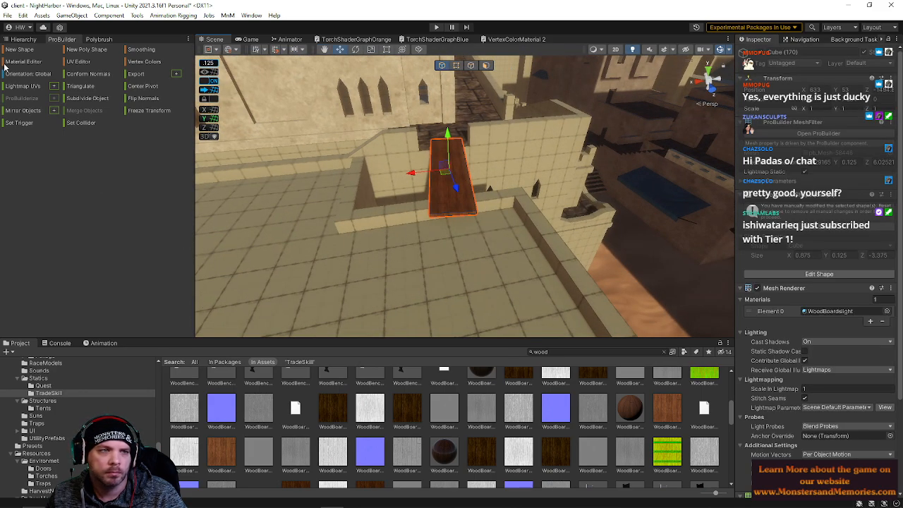
Step: Move the plank, Cube (170), from the NightHarbor scene into the NightHarbor-SageSide scene
click(21, 39)
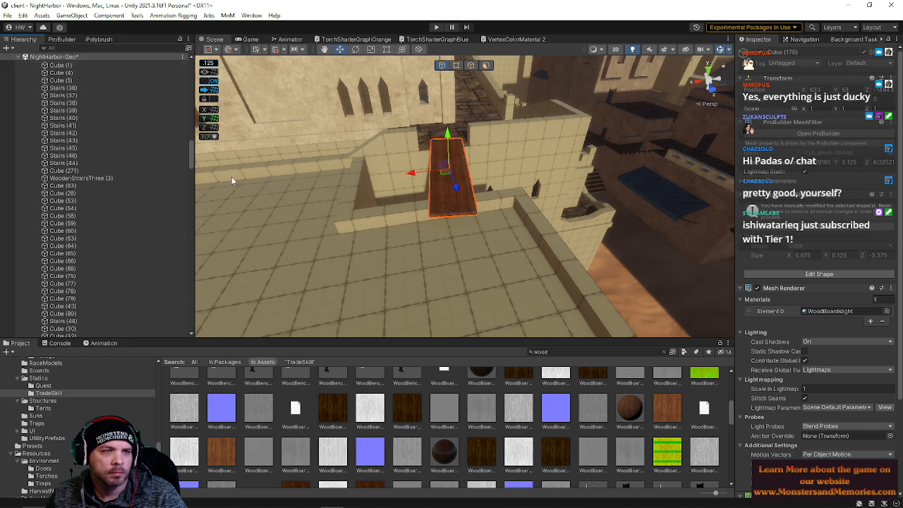
click(256, 223)
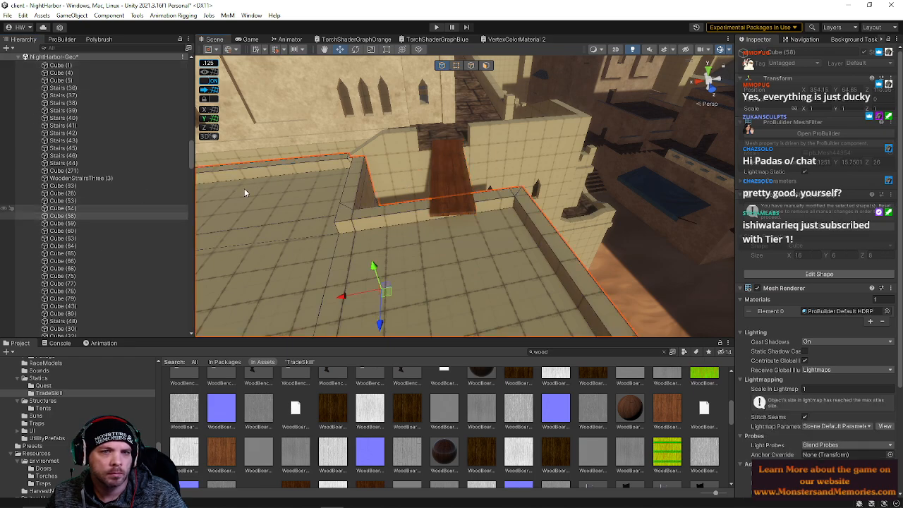
click(452, 176)
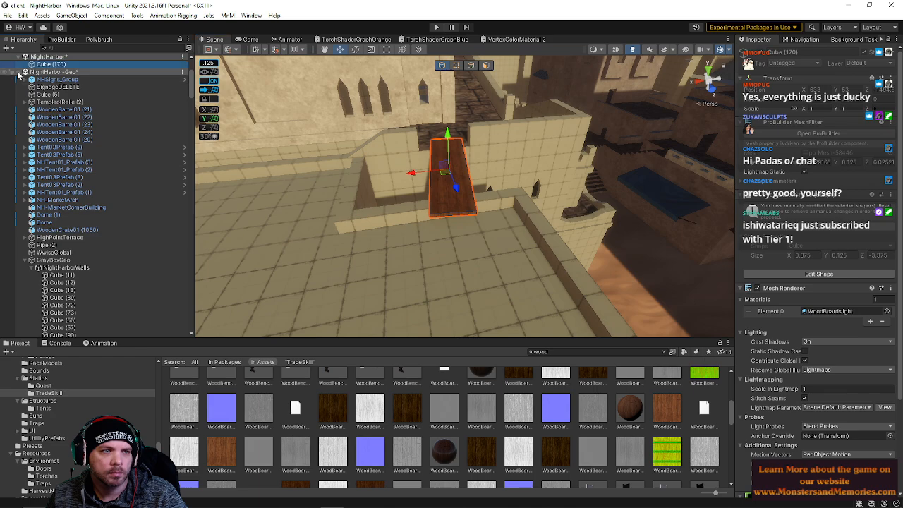
click(19, 72)
drag(69, 122, 70, 120)
Step: Shrink the project asset area to give the scene view more height around the plank
right_drag(462, 180, 582, 226)
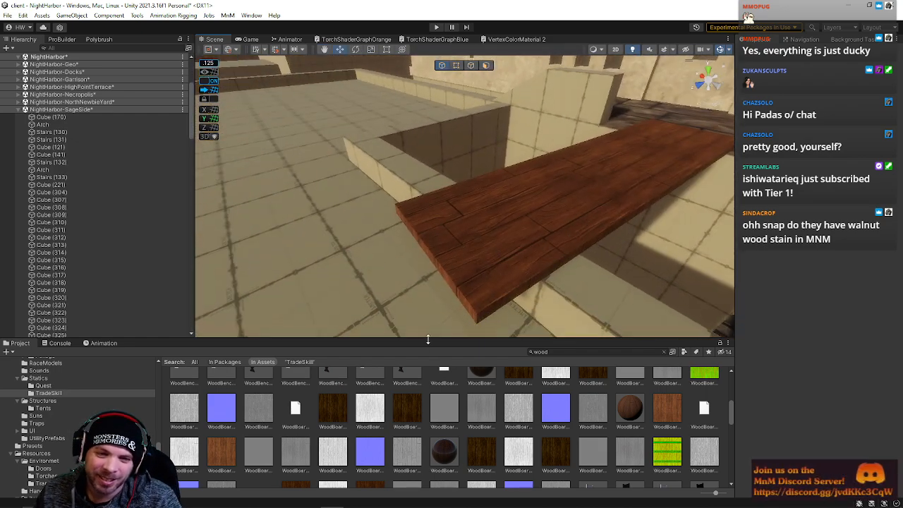
drag(429, 335, 434, 304)
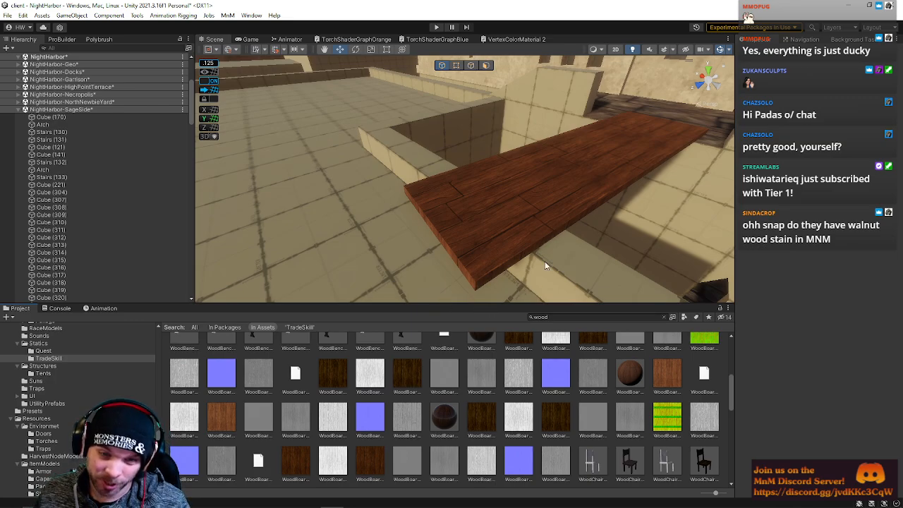
right_drag(546, 265, 266, 210)
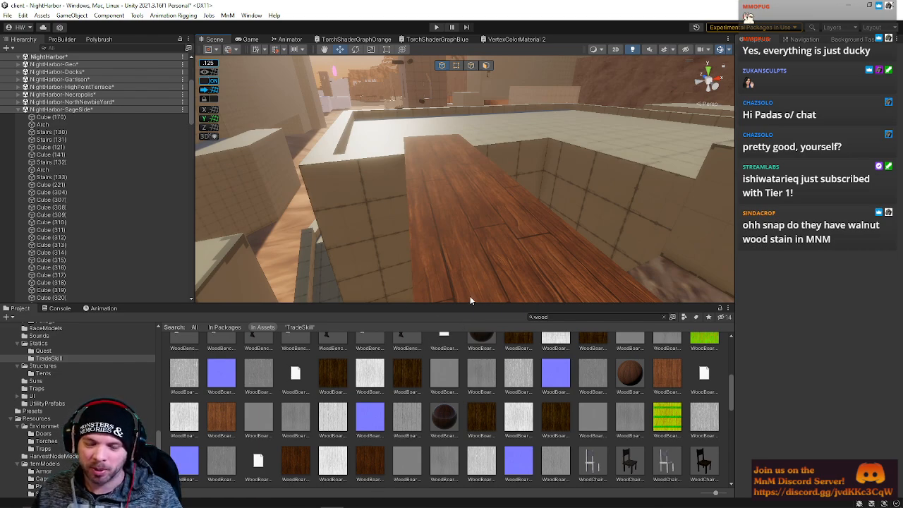
scroll(434, 410, down, 4)
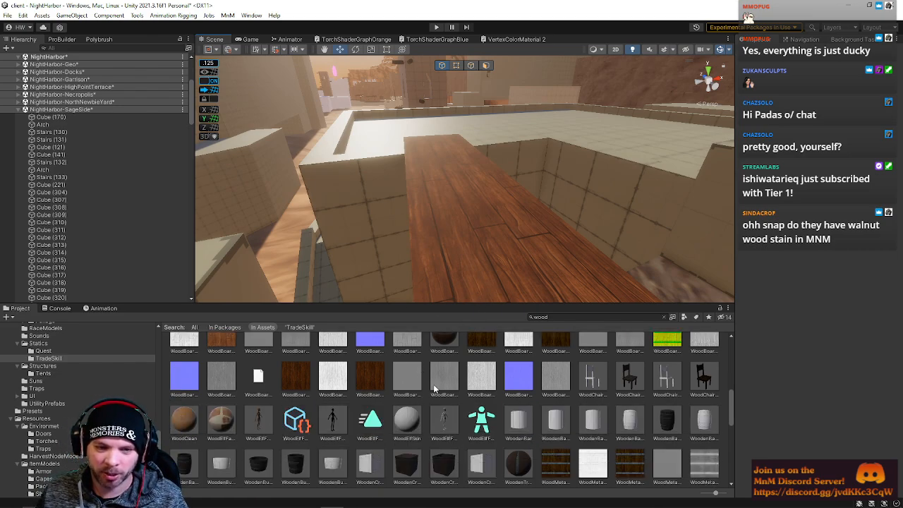
scroll(433, 375, up, 4)
drag(438, 302, 438, 368)
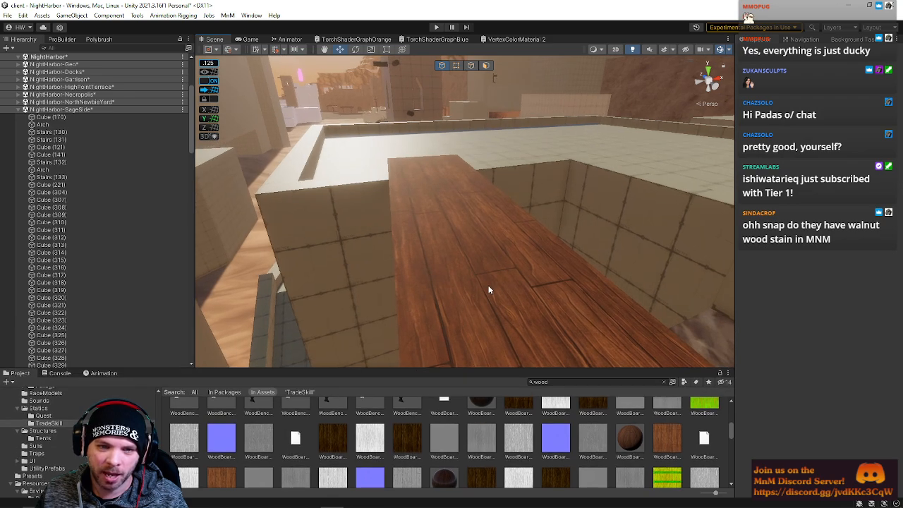
Step: Examine the roof beyond the plank and how it sits against the city skyline from several viewpoints
right_drag(488, 286, 493, 256)
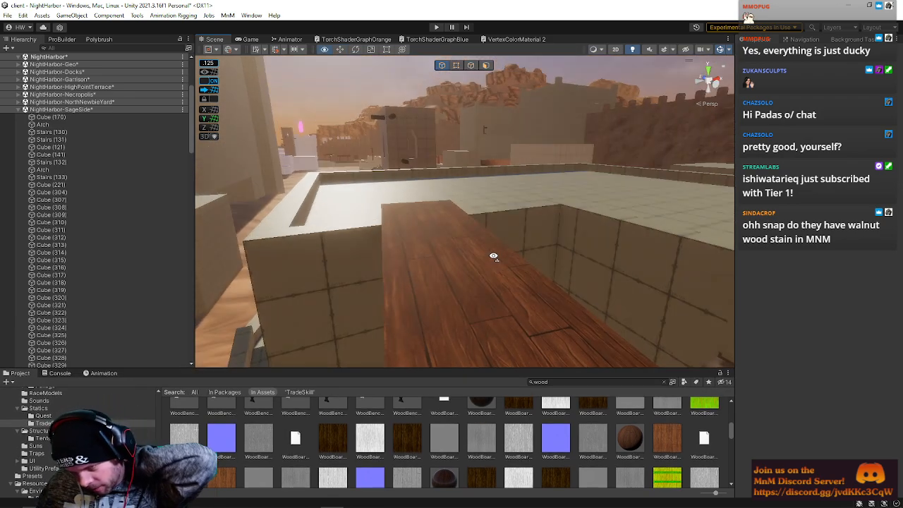
right_drag(521, 268, 518, 236)
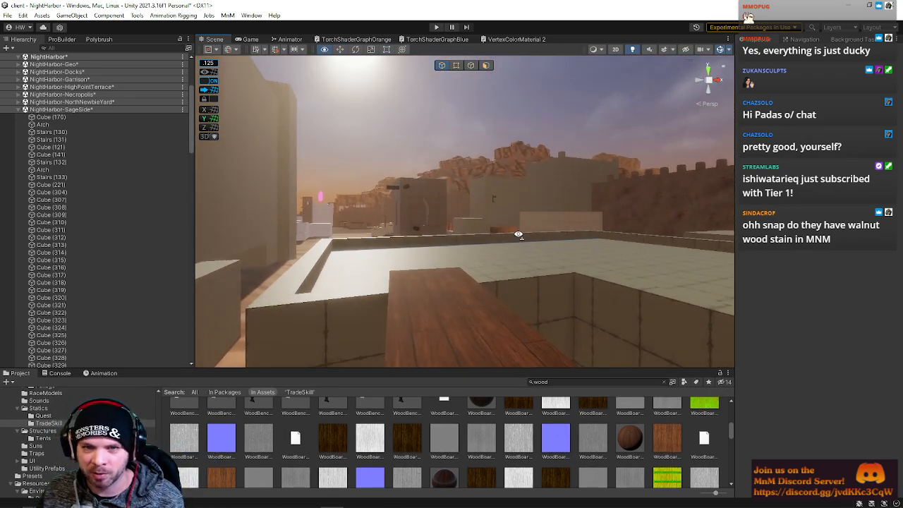
right_drag(519, 137, 645, 199)
key(s)
key(w)
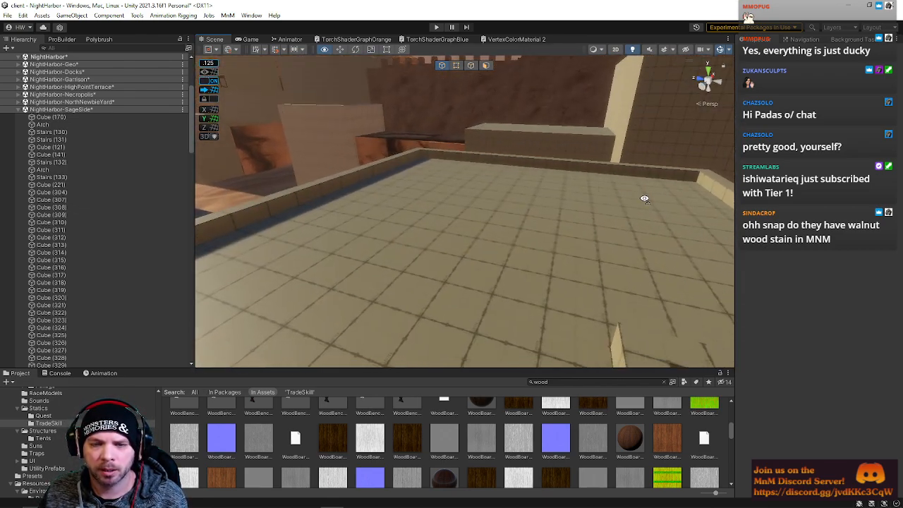
right_drag(330, 171, 111, 160)
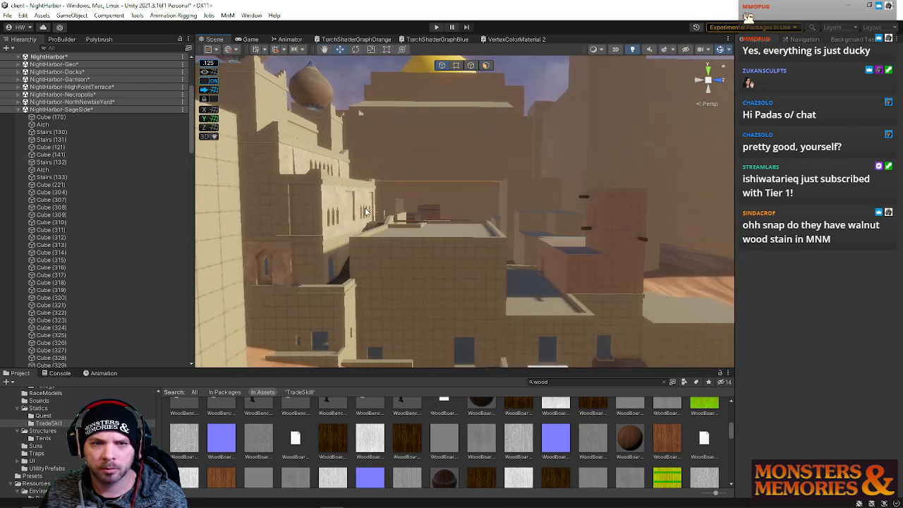
right_drag(439, 161, 376, 234)
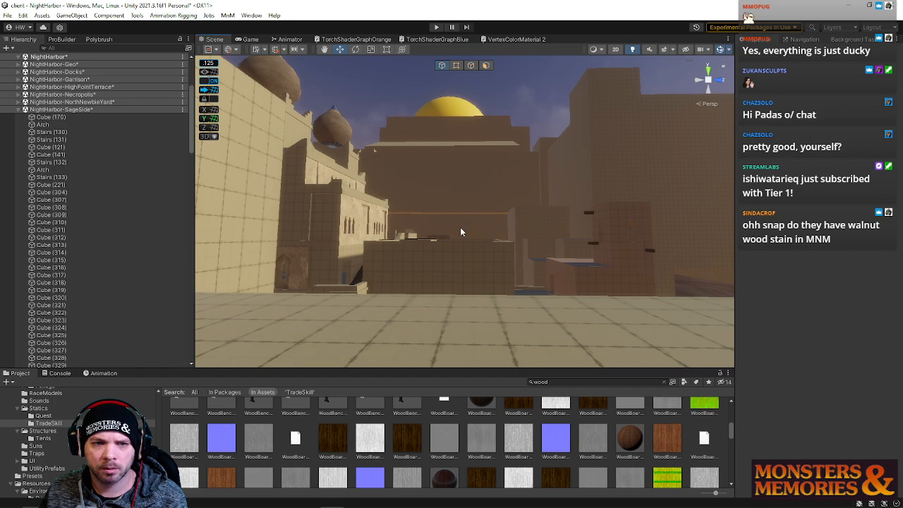
right_drag(460, 232, 247, 321)
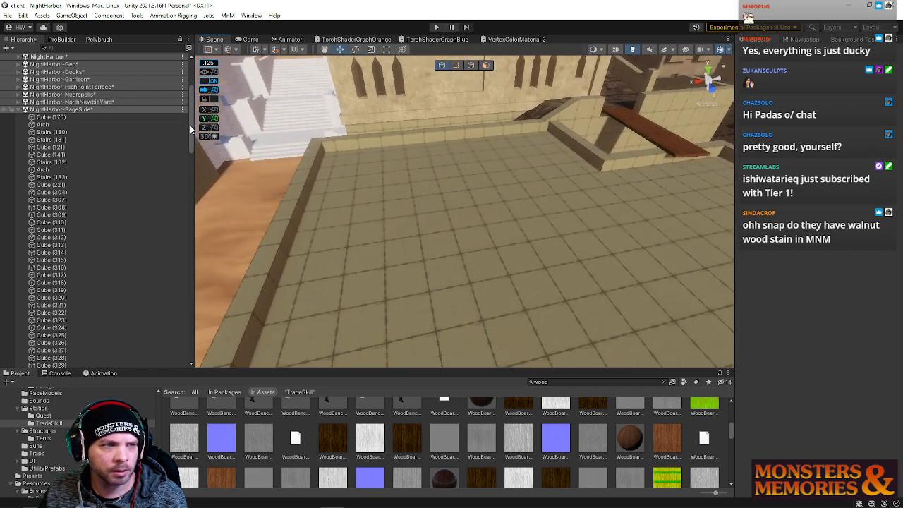
key(s)
right_drag(449, 236, 452, 244)
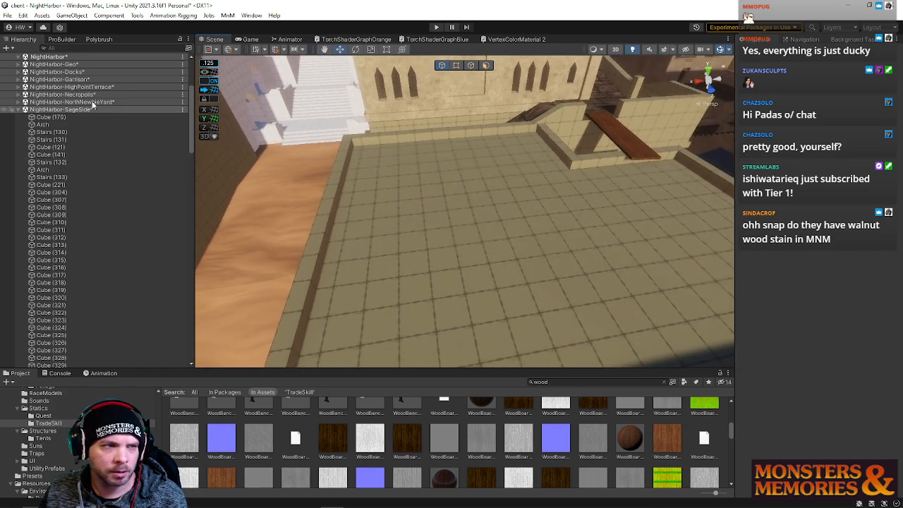
Step: Create a cube on the open roof beside the plank, about 7.75 by 7.625 and 5 high
click(59, 39)
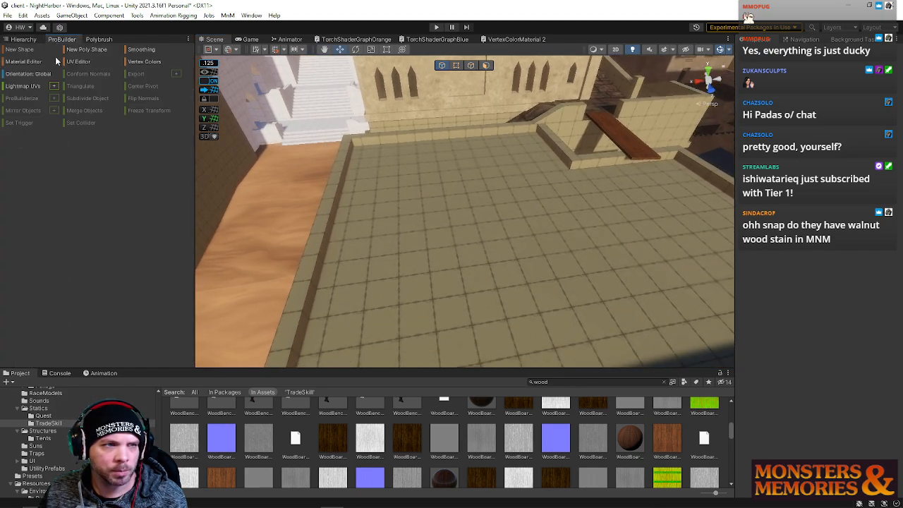
click(19, 50)
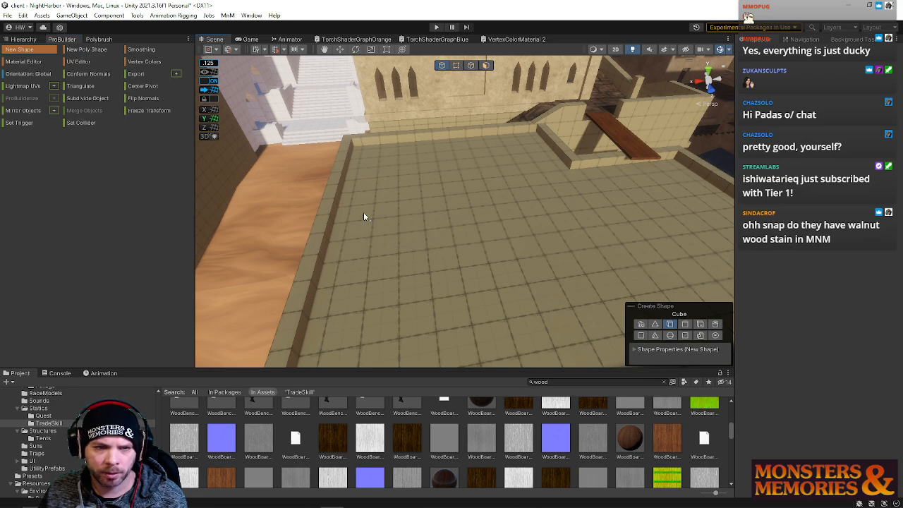
drag(362, 172, 586, 275)
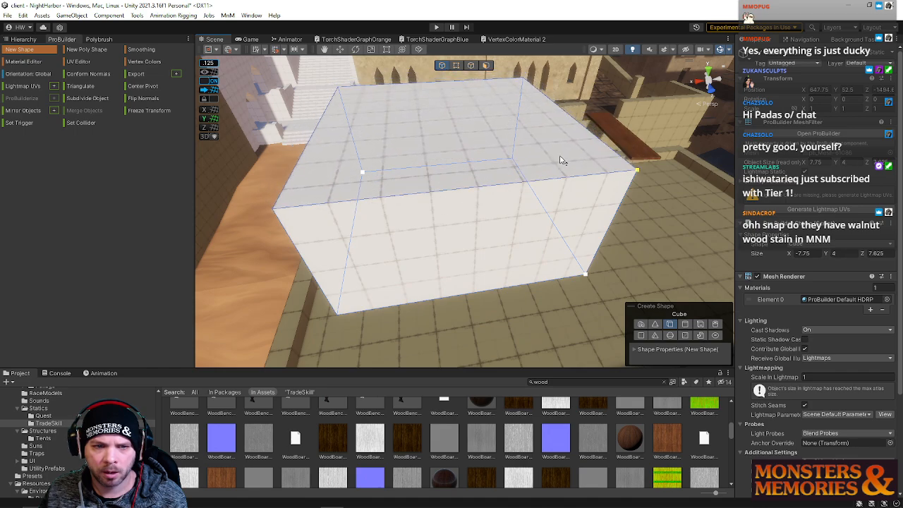
click(438, 174)
right_drag(439, 174, 505, 90)
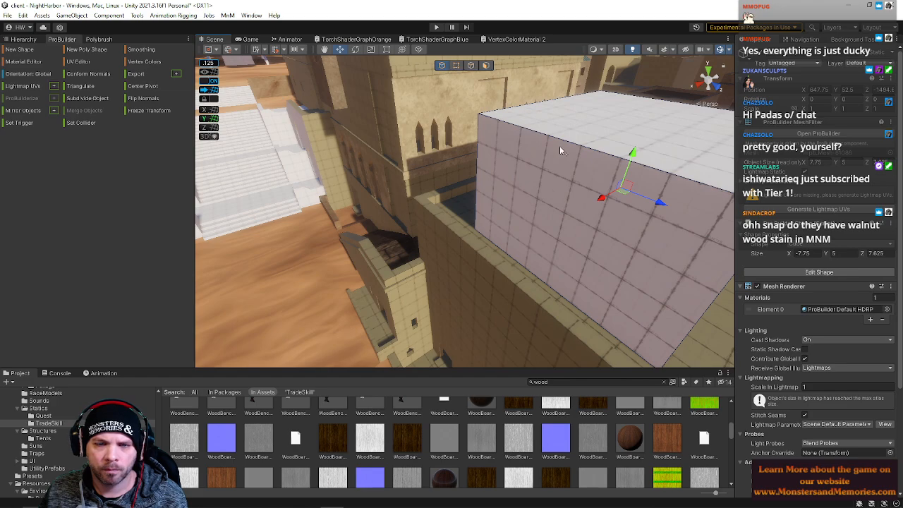
Step: Slide the new block across the roof to X position 646.75 and deselect it
right_drag(560, 151, 257, 175)
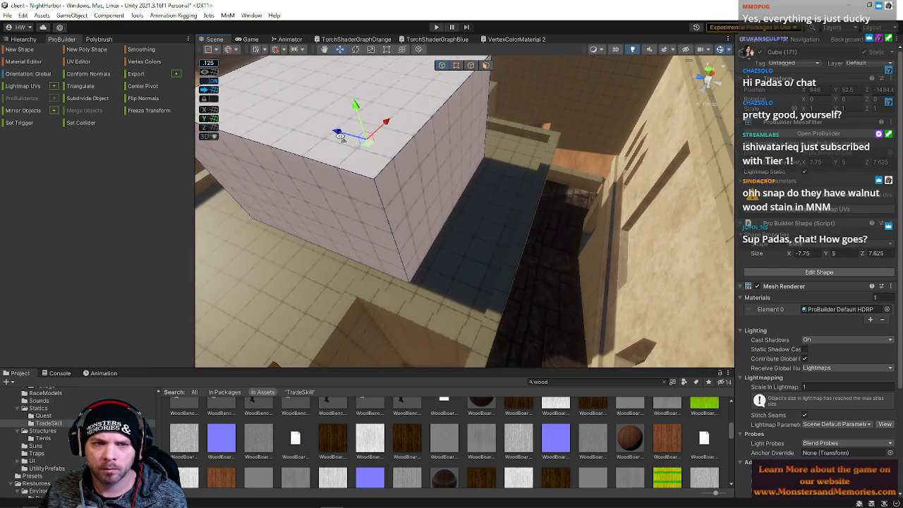
right_drag(388, 121, 399, 115)
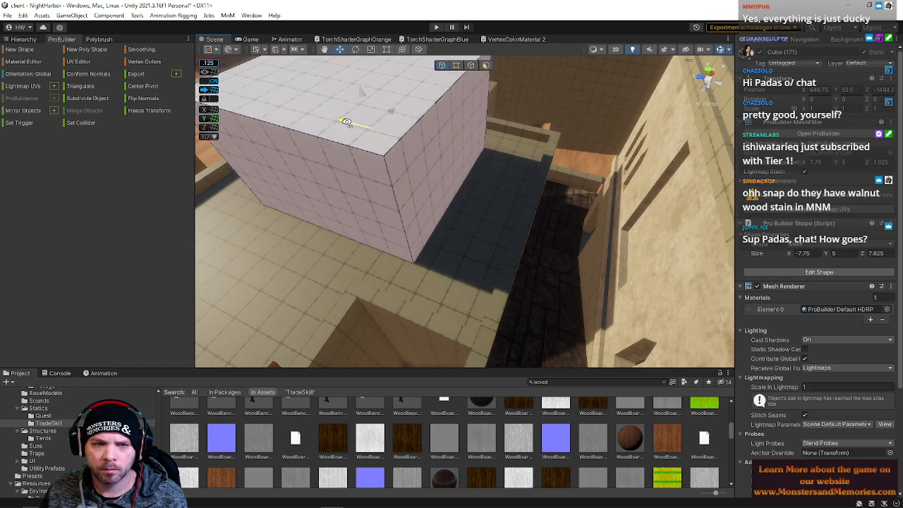
right_drag(342, 120, 399, 119)
click(376, 90)
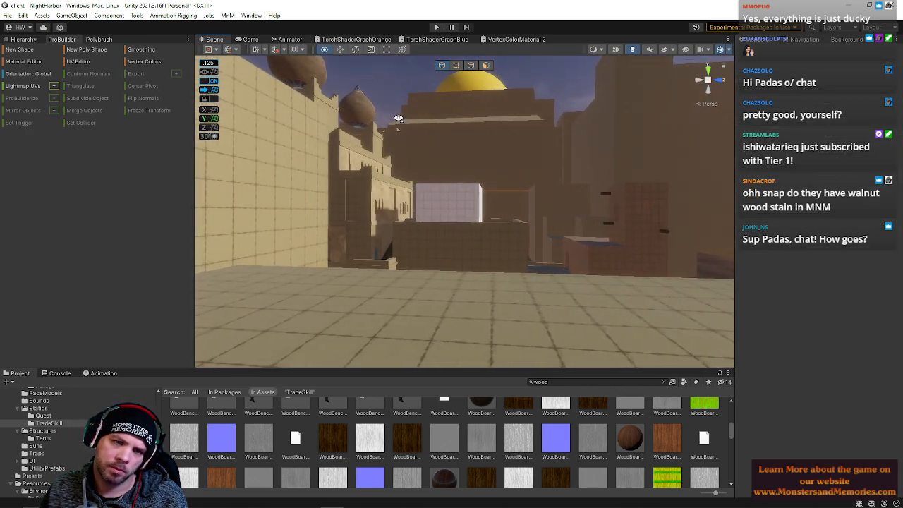
Step: Examine the new block against the skyline and the other blockout buildings across the city, including the pavilion with pointed windows
right_drag(399, 119, 317, 176)
key(w)
key(s)
key(w)
key(w)
click(522, 155)
key(w)
key(w)
click(423, 136)
click(566, 110)
click(522, 144)
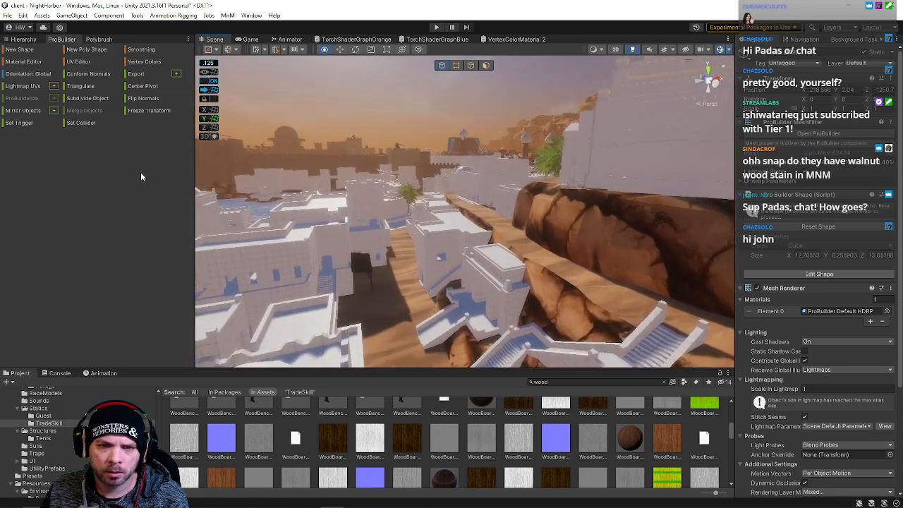
right_drag(339, 184, 529, 145)
click(486, 180)
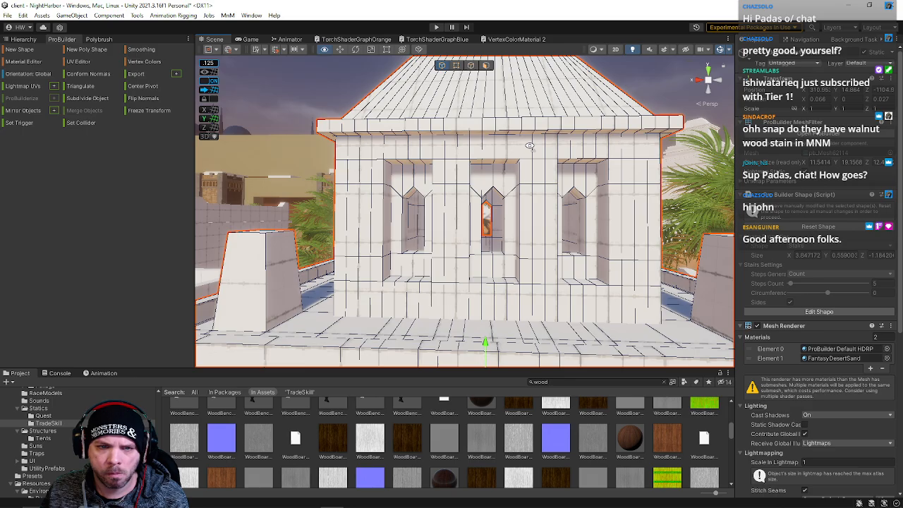
right_drag(529, 145, 599, 219)
Step: Duplicate the roof block and raise the copy on top of it to Y position 57.375
click(520, 245)
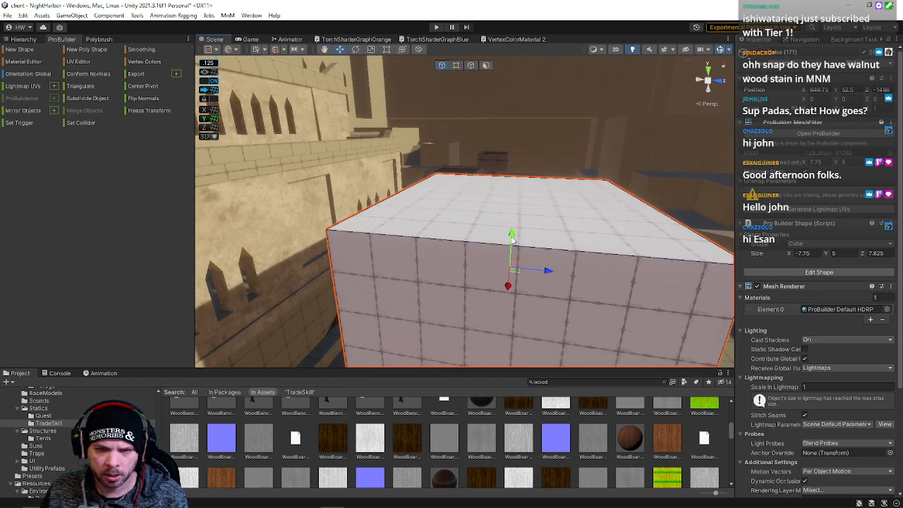
drag(513, 241, 520, 81)
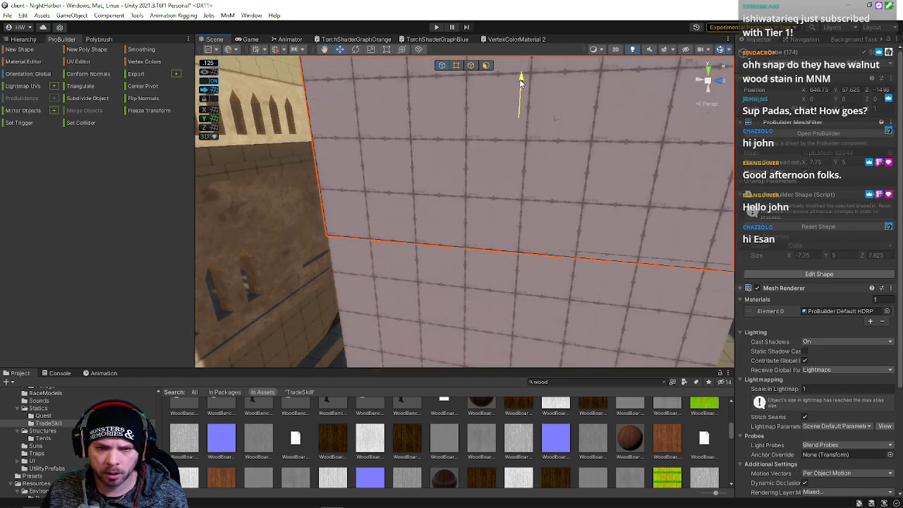
right_drag(520, 80, 479, 182)
Step: Shrink the upper roof block to 4 along X by pulling its side face inward, and pull in the adjacent end face
click(486, 66)
click(480, 184)
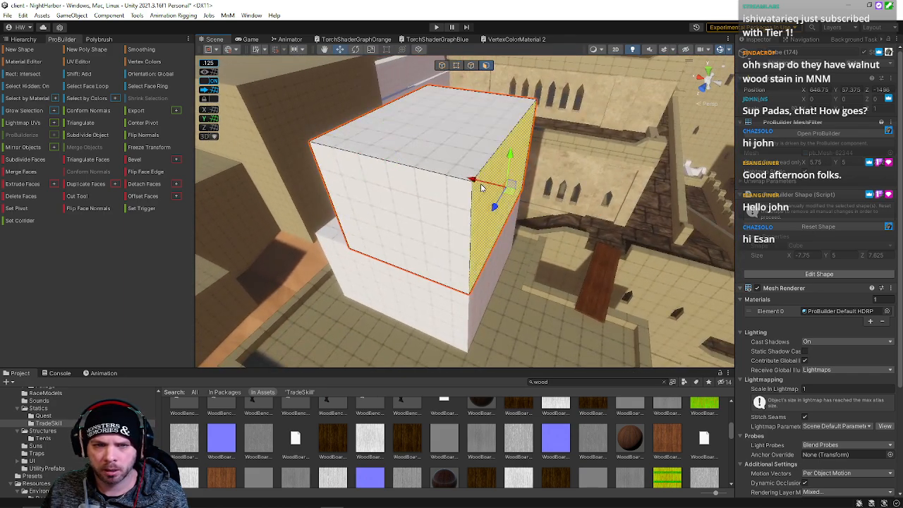
click(383, 192)
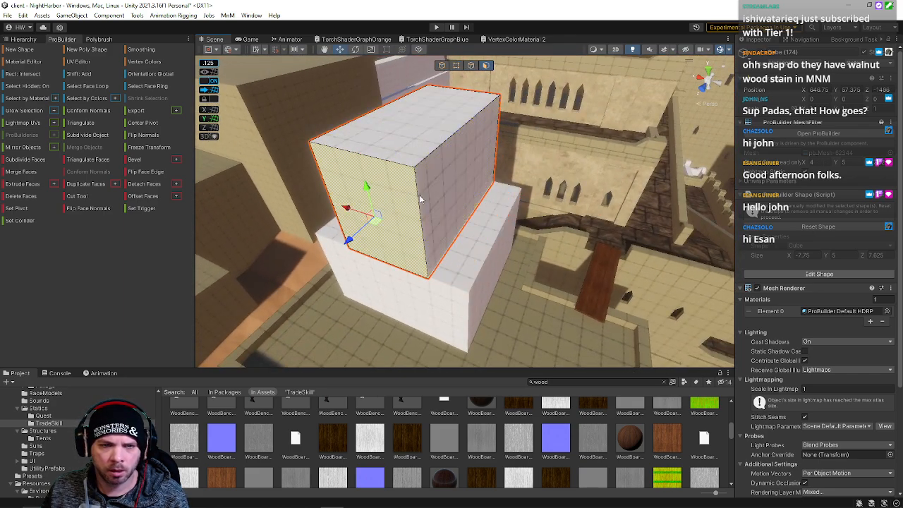
right_drag(374, 195, 500, 241)
click(383, 195)
Step: Move the lower block's end face slightly outward along Z to lengthen the base
click(487, 239)
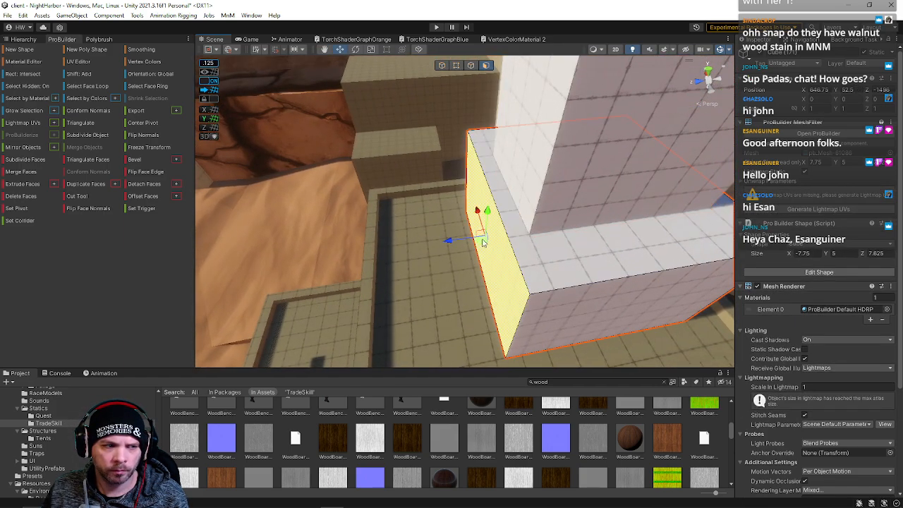
drag(448, 245, 438, 243)
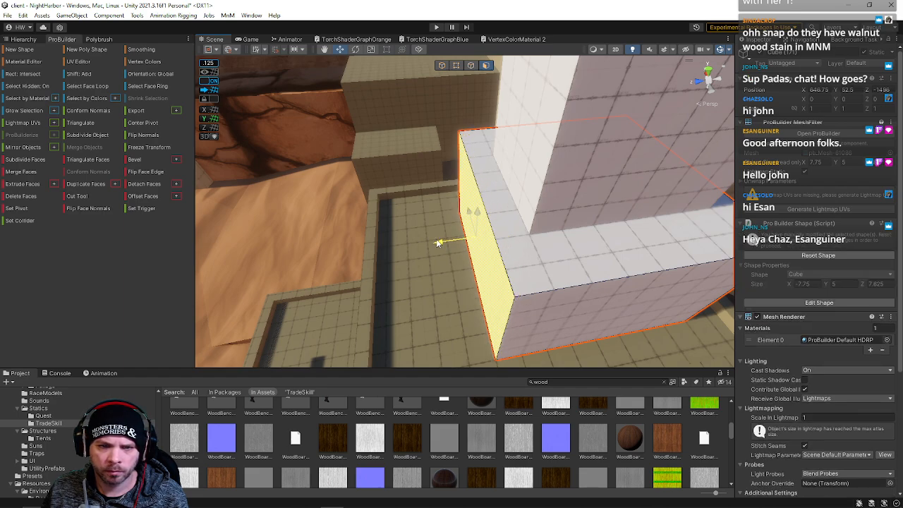
right_drag(532, 253, 534, 162)
Step: Lower the upper block's top face and extrude it upward to add another wall band
click(539, 225)
right_drag(537, 205, 545, 224)
mouse_move(544, 224)
mouse_down()
mouse_move(544, 192)
mouse_move(544, 236)
mouse_up()
right_drag(544, 235, 519, 223)
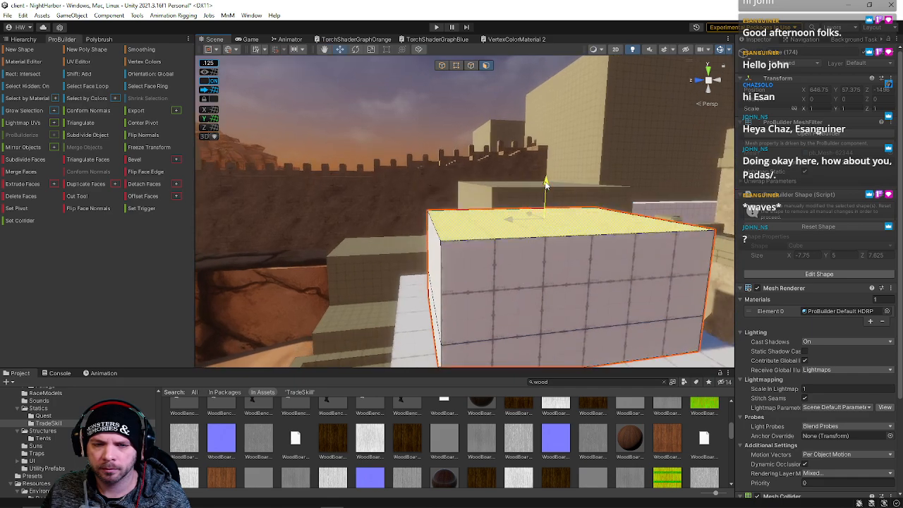
drag(546, 184, 551, 139)
Step: Extrude the upper block's top face outward all around and raise it to form a thin overhanging roof slab
right_drag(541, 154, 591, 212)
key(r)
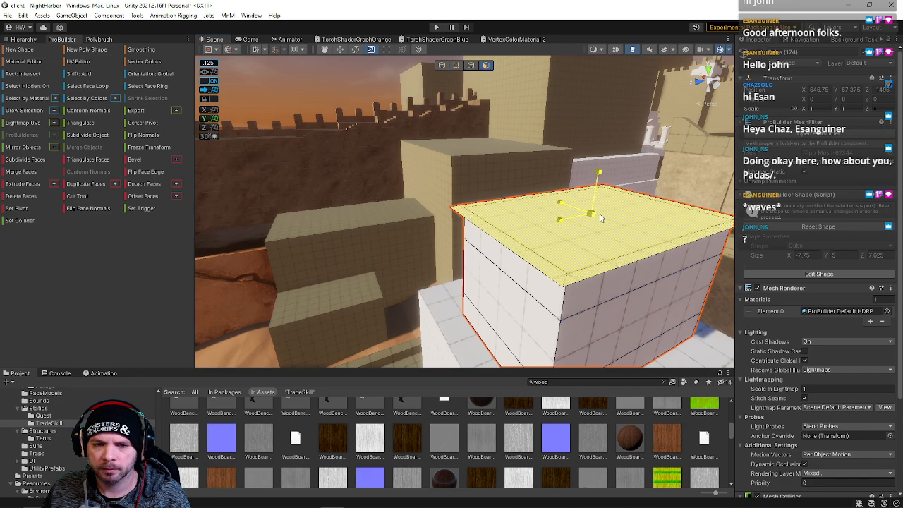
key(w)
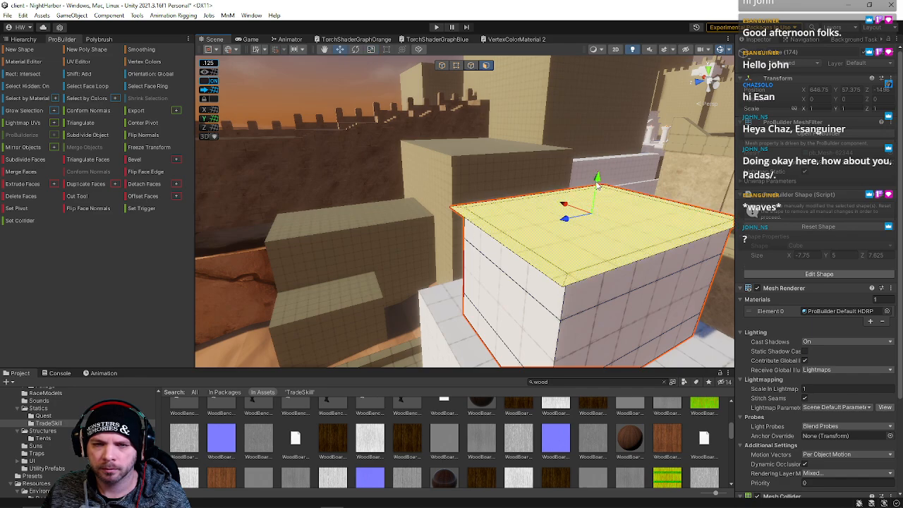
drag(597, 184, 599, 172)
right_drag(599, 174, 585, 149)
drag(591, 151, 592, 158)
right_drag(539, 199, 531, 204)
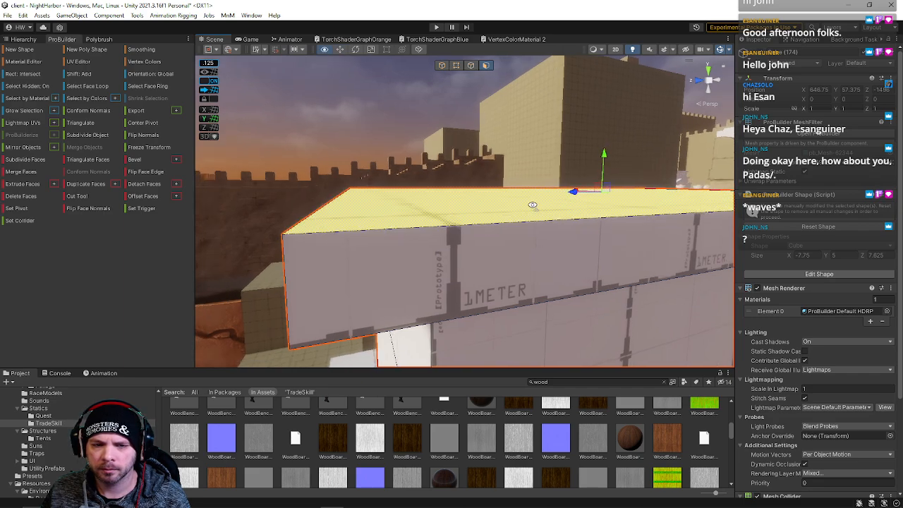
Step: Adjust the side faces of the roof slab on two opposite ends to even out the overhang
click(538, 244)
key(a)
right_drag(538, 244, 636, 239)
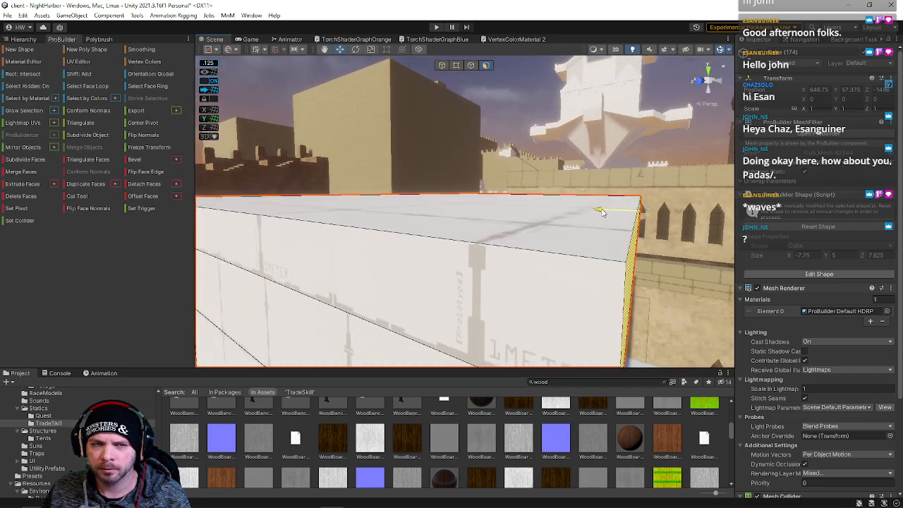
drag(601, 210, 613, 211)
right_drag(612, 212, 537, 279)
click(435, 288)
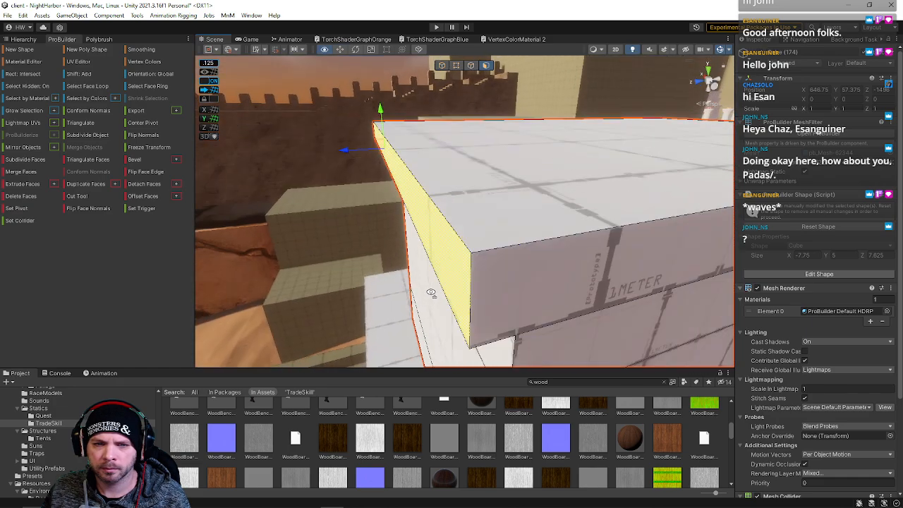
right_drag(430, 292, 499, 103)
key(q)
drag(444, 184, 455, 185)
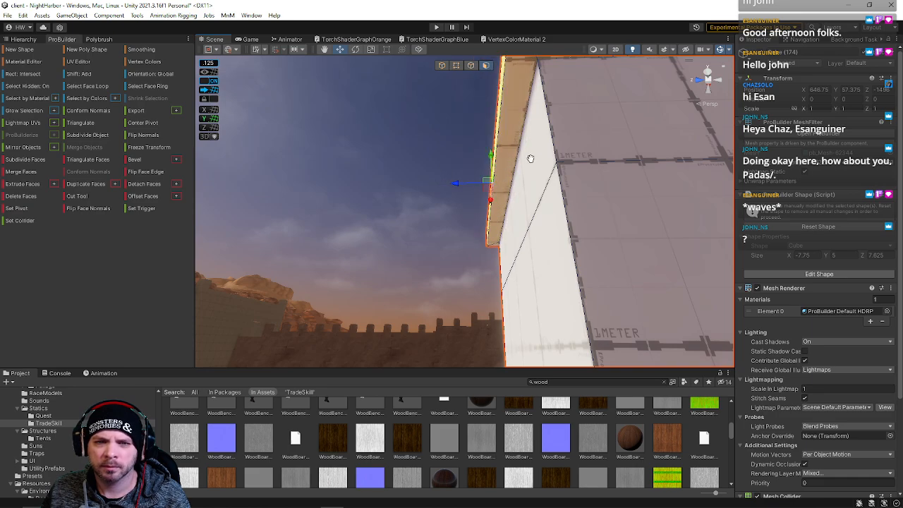
Step: Fine-tune the overhang of the roof slab's remaining two side faces from below, and select the slab's top face
right_drag(531, 158, 428, 182)
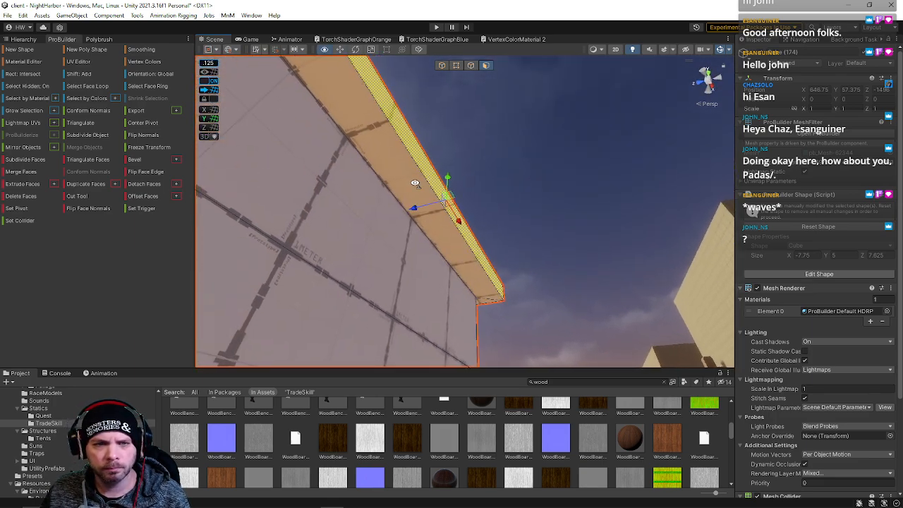
click(420, 221)
drag(420, 222, 415, 222)
right_drag(476, 213, 228, 244)
click(310, 213)
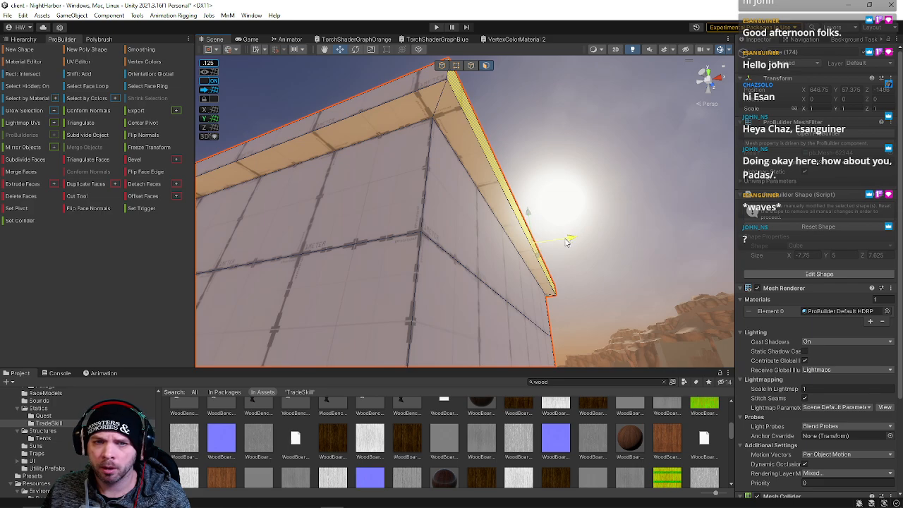
right_drag(562, 241, 385, 219)
click(401, 221)
Step: Examine the white pavilion's recessed pointed windows and overhanging roof edge as reference for the new block
scroll(417, 221, up, 3)
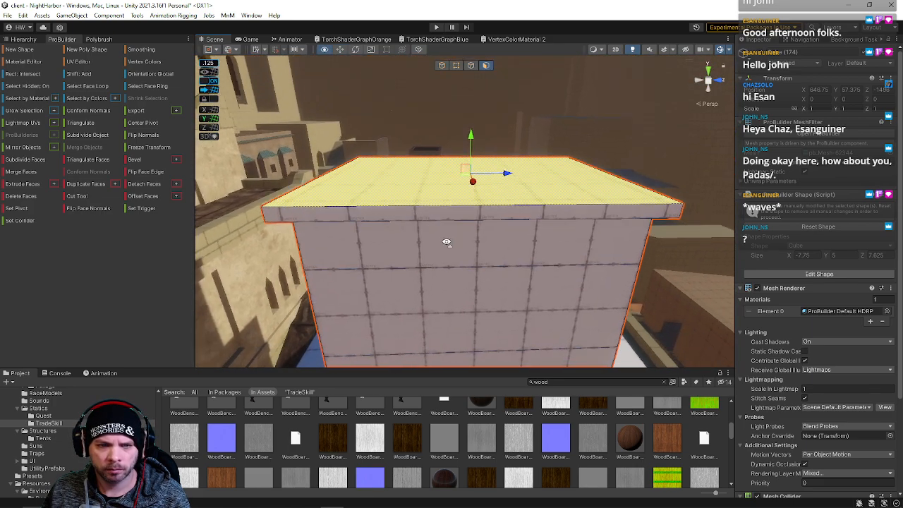
scroll(455, 233, down, 2)
right_drag(465, 223, 338, 151)
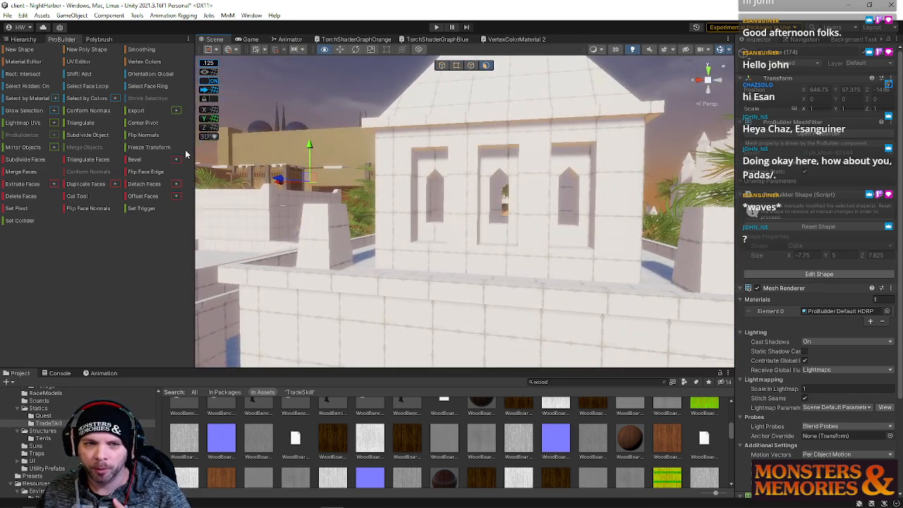
right_drag(452, 121, 85, 92)
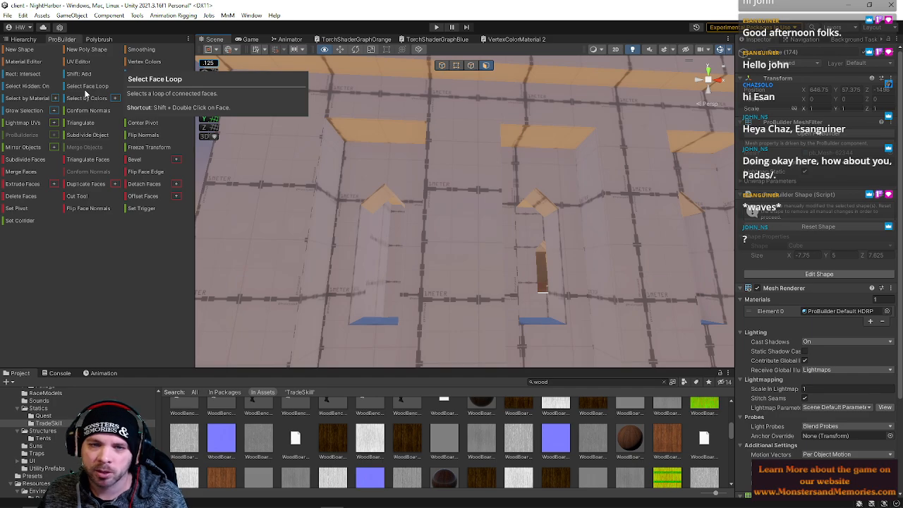
right_drag(84, 92, 79, 87)
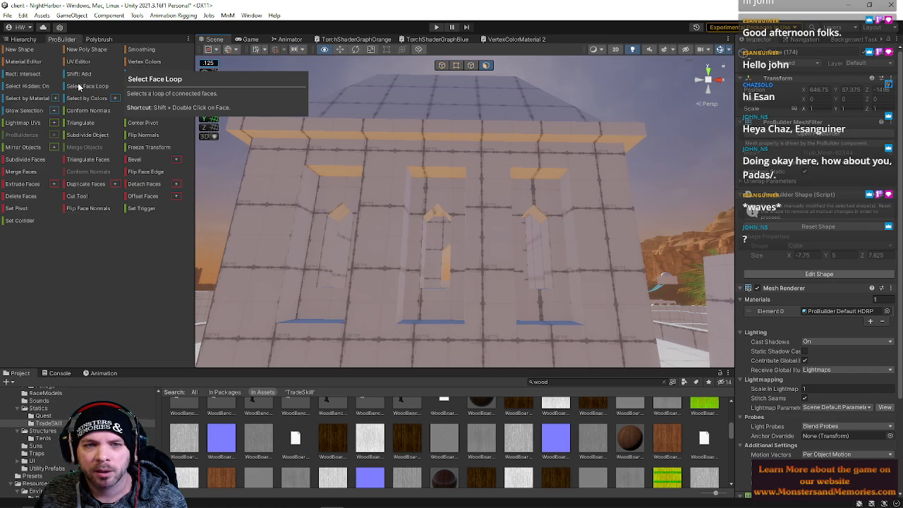
right_drag(79, 86, 79, 87)
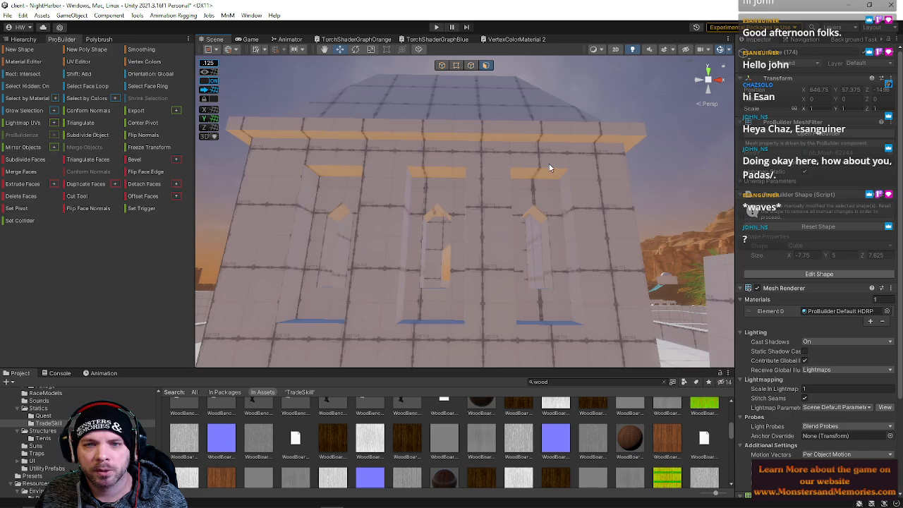
right_drag(570, 161, 542, 174)
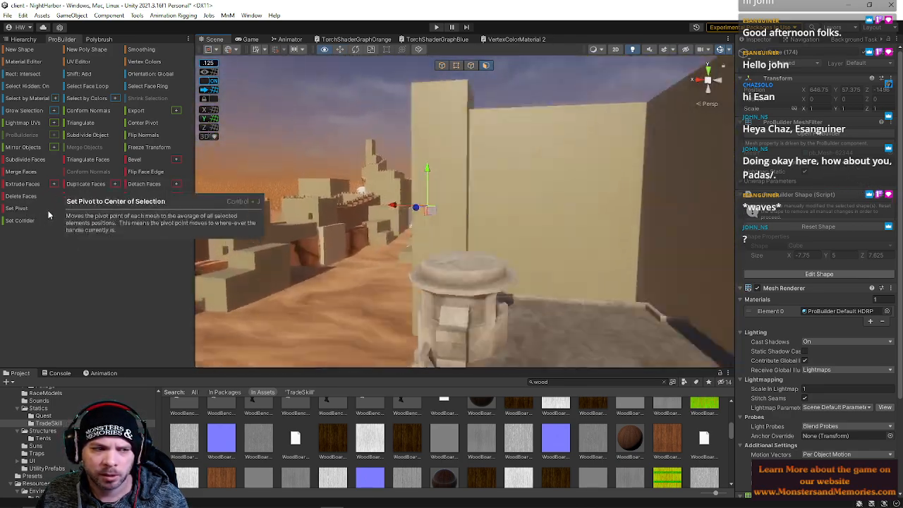
right_drag(268, 271, 480, 202)
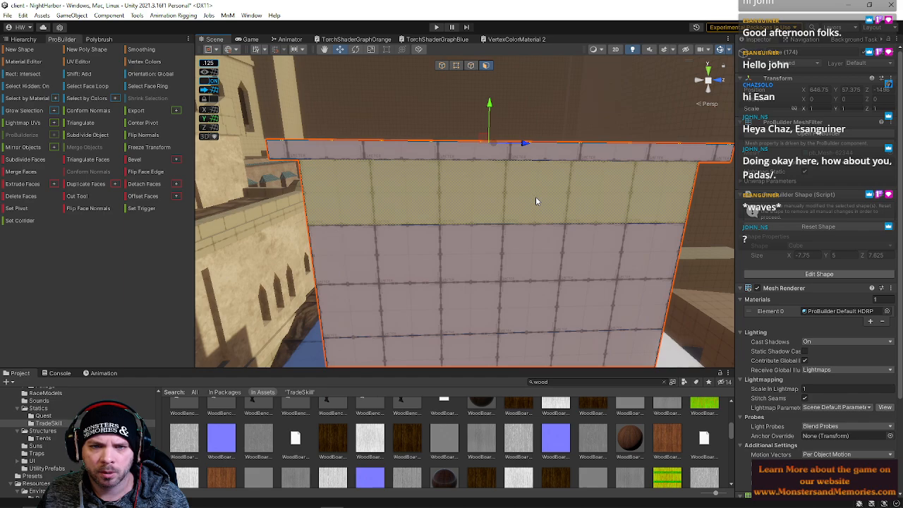
Step: Delete the wall faces in the band directly beneath the roof slab to open up the upper block
right_drag(536, 198, 512, 144)
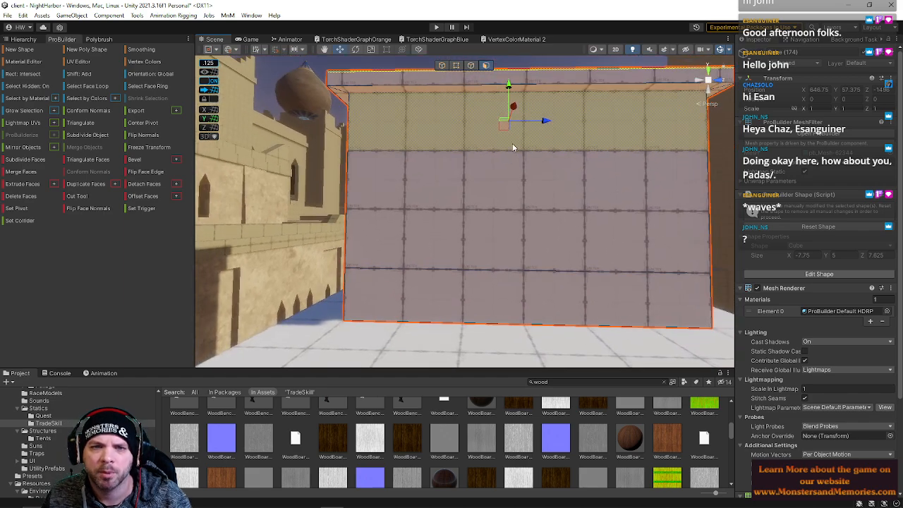
click(471, 65)
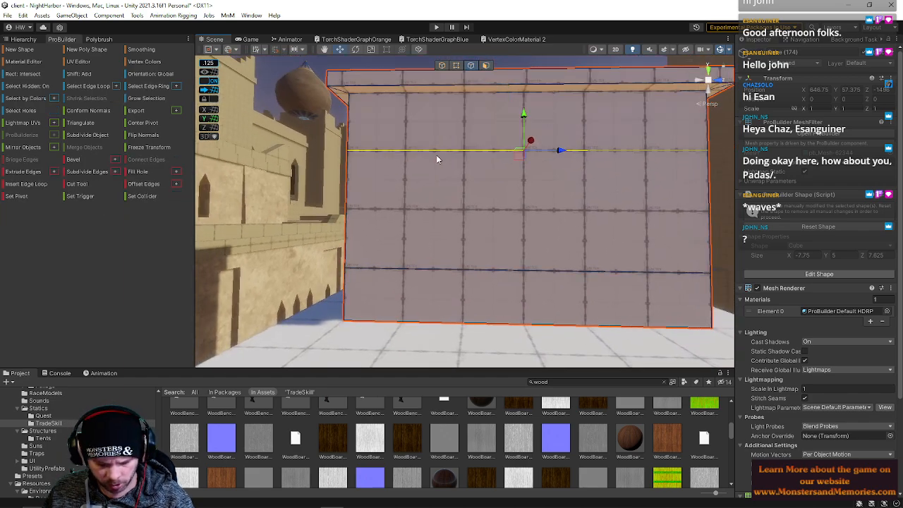
right_drag(441, 153, 439, 151)
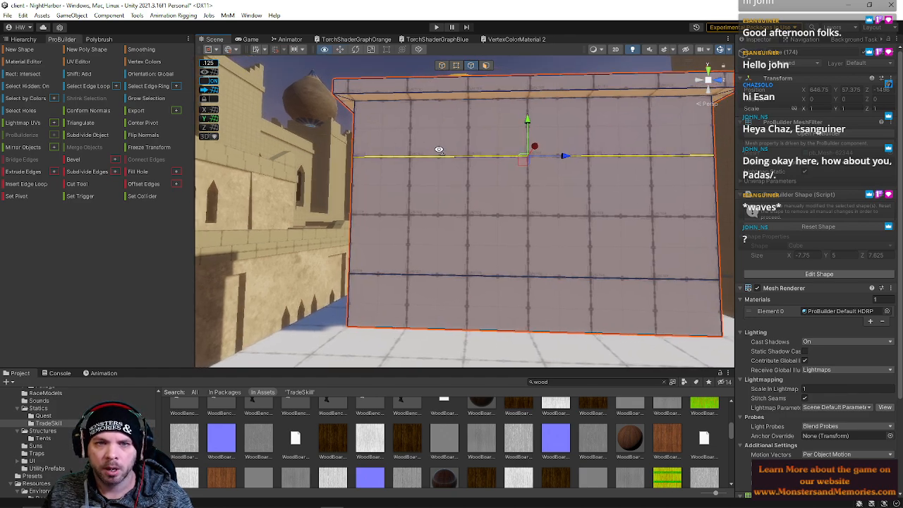
click(486, 65)
click(476, 122)
alt+drag(558, 155, 388, 150)
click(422, 146)
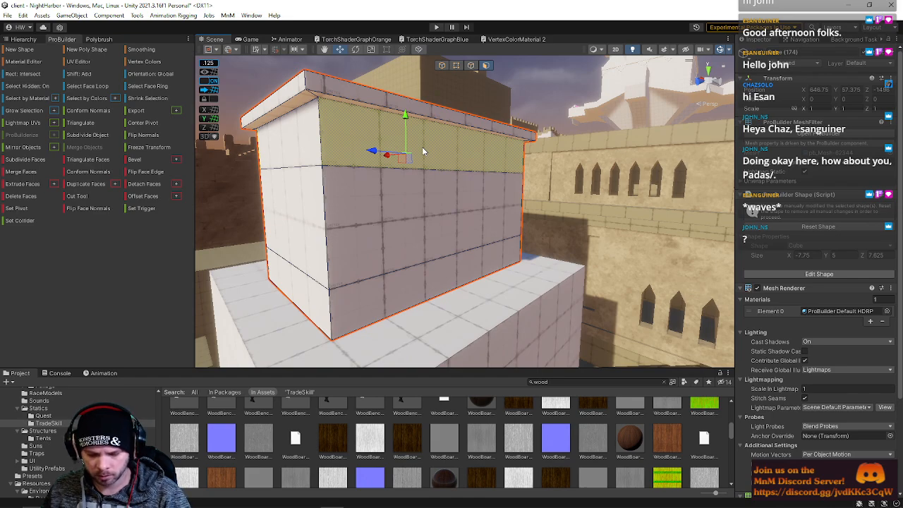
key(Delete)
Step: Insert vertical edge loops at the middle and near both ends of the remaining wall, shifting the last one toward the wall's end
click(471, 65)
alt+drag(474, 164, 402, 159)
click(401, 167)
key(alt+u)
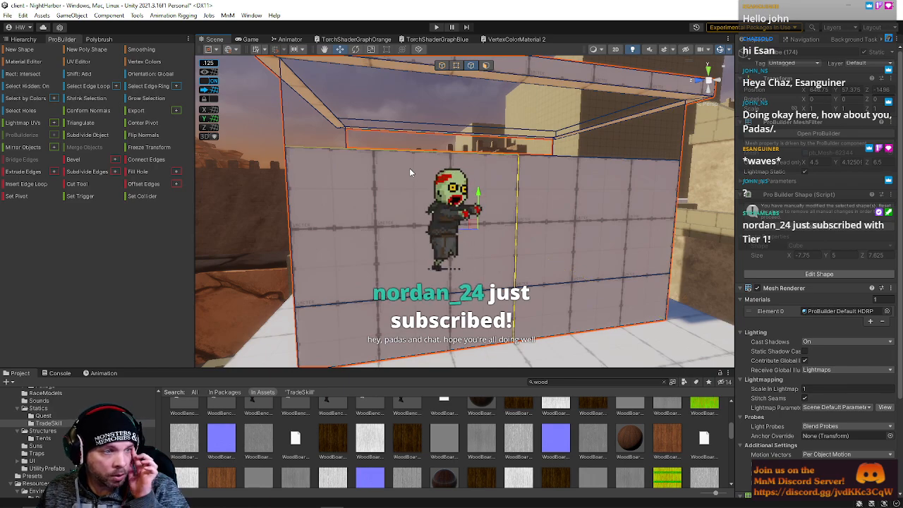
alt+drag(409, 171, 376, 171)
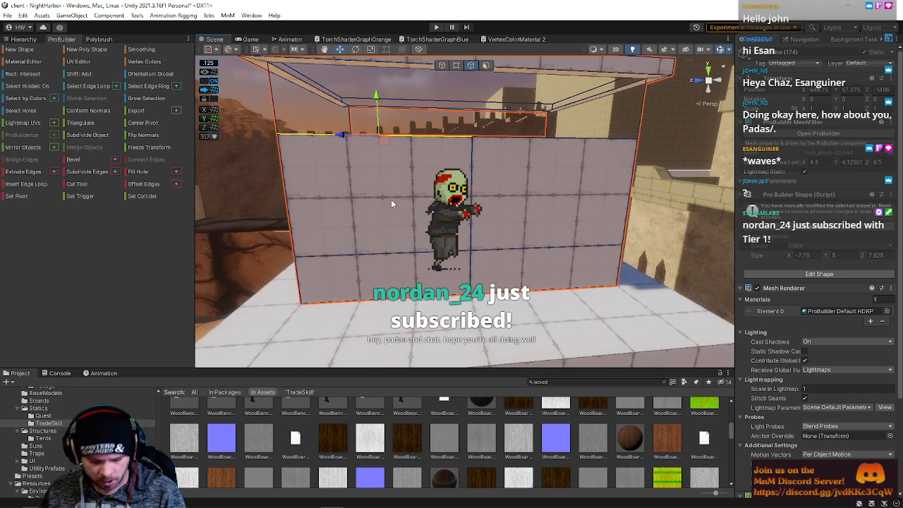
click(372, 208)
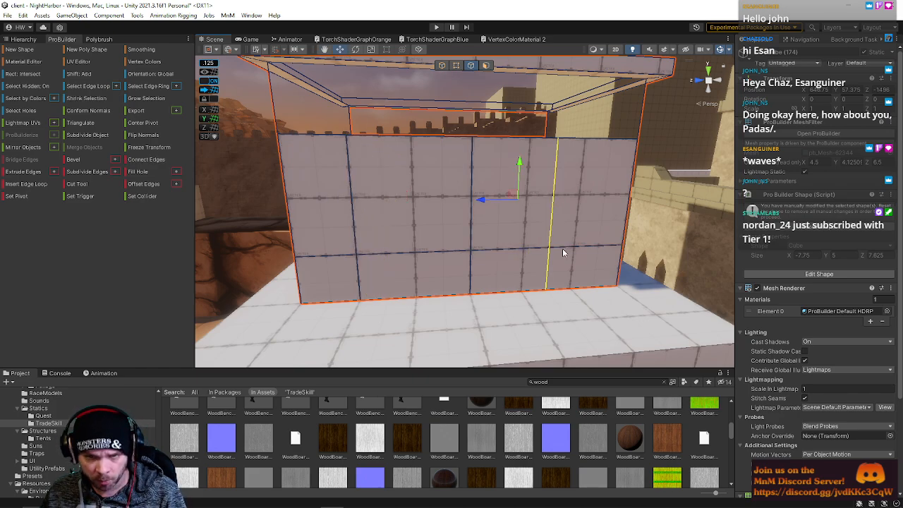
drag(503, 202, 498, 202)
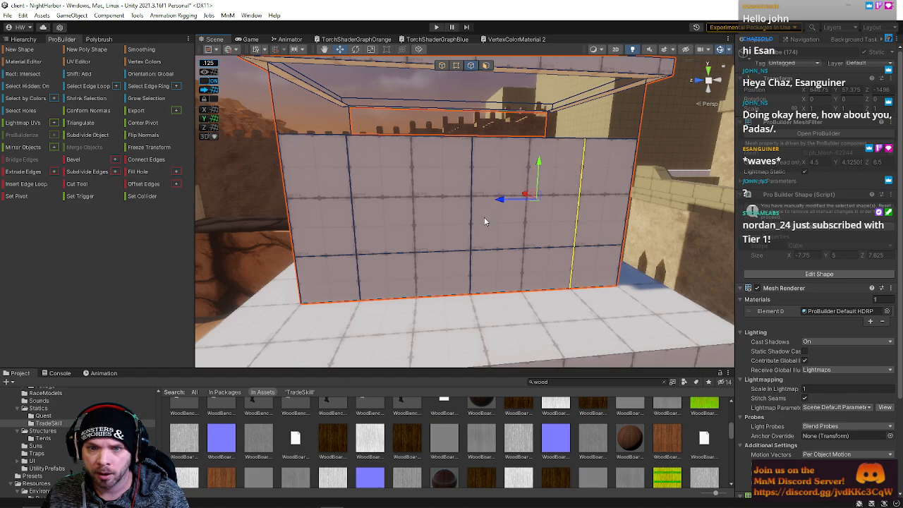
Step: Insert two more vertical edge loops in the wall, one on each side of the middle loop
click(503, 256)
key(alt+u)
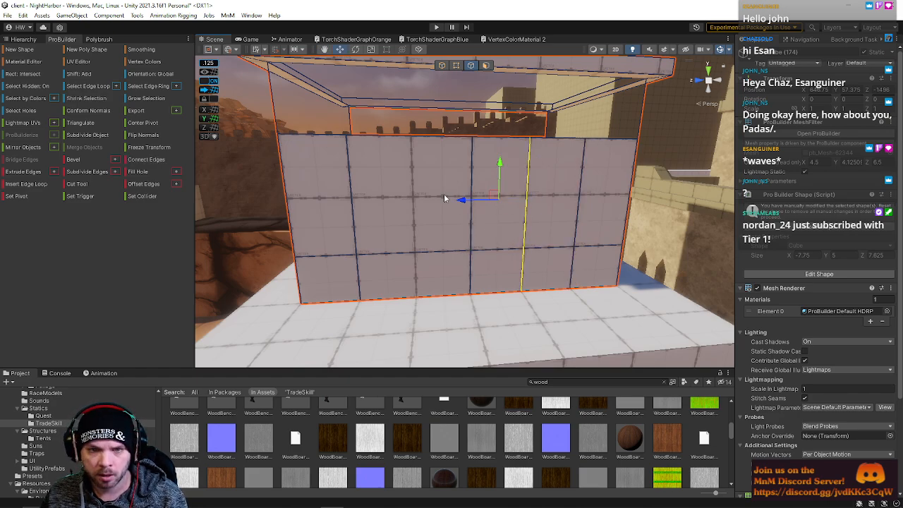
click(416, 251)
key(alt+u)
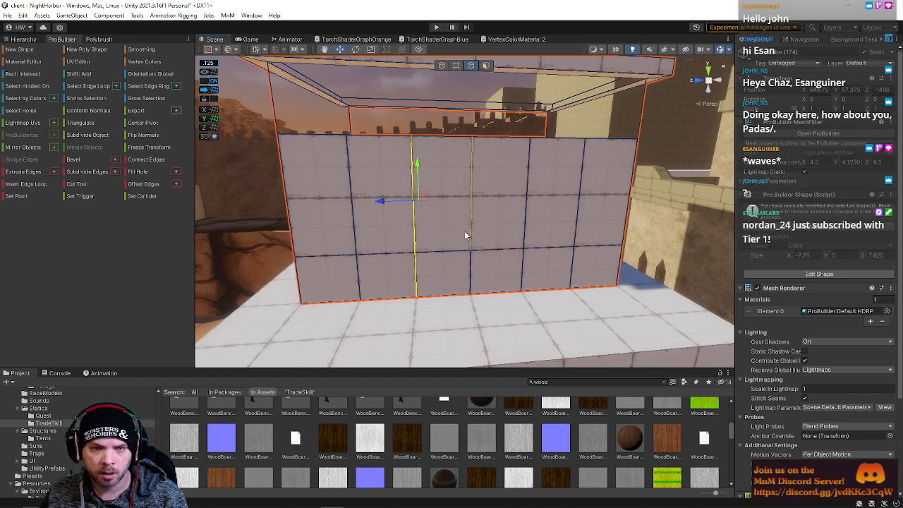
Step: Select the wall's vertical edge loops one after another, ending with the middle loop
drag(401, 203, 359, 213)
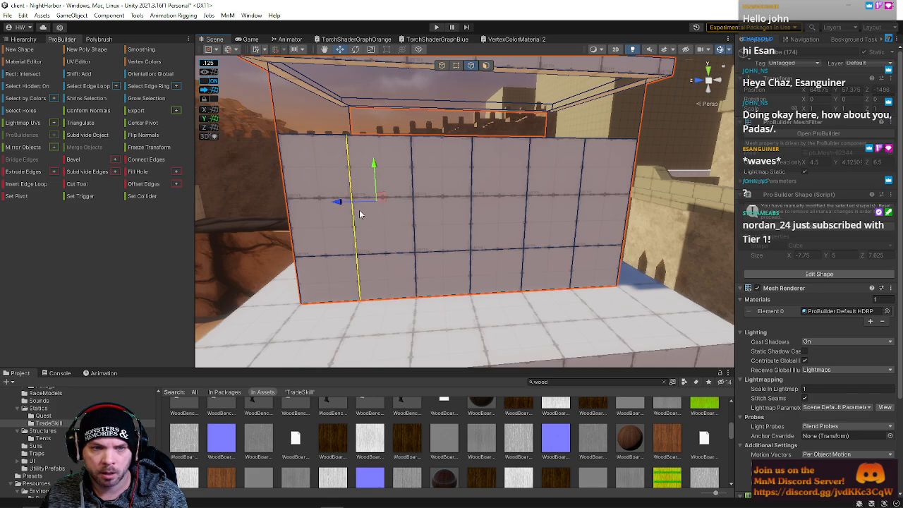
double_click(419, 231)
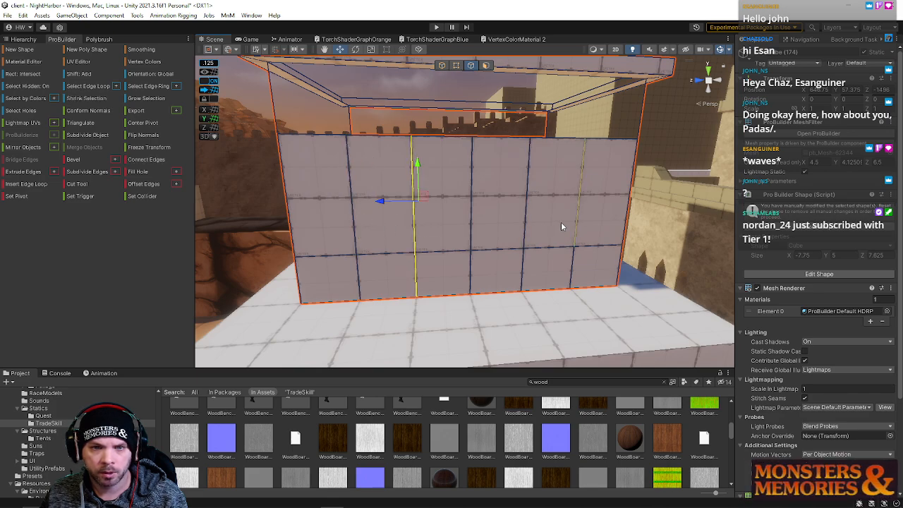
double_click(472, 226)
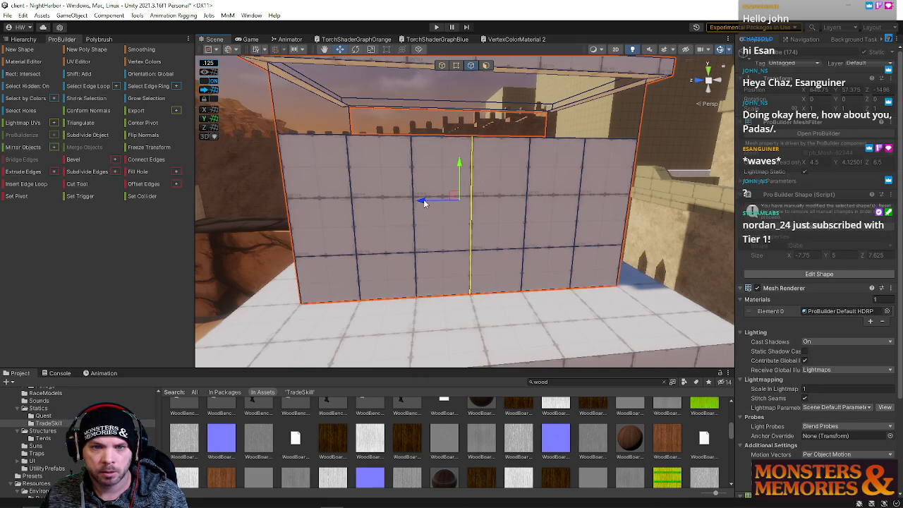
Step: Shift the vertical edge in the middle of the long wall and add a second one to outline a narrow central panel
mouse_move(423, 200)
mouse_down()
mouse_move(397, 202)
mouse_move(441, 203)
mouse_up()
click(470, 248)
key(alt+u)
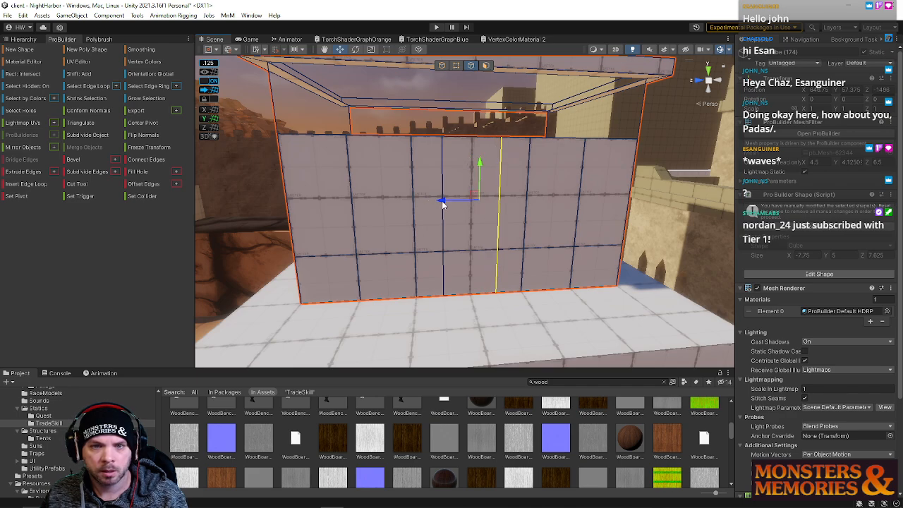
Step: Recess three alternating upper panels of the long wall by extruding their faces inward
key(h)
click(551, 189)
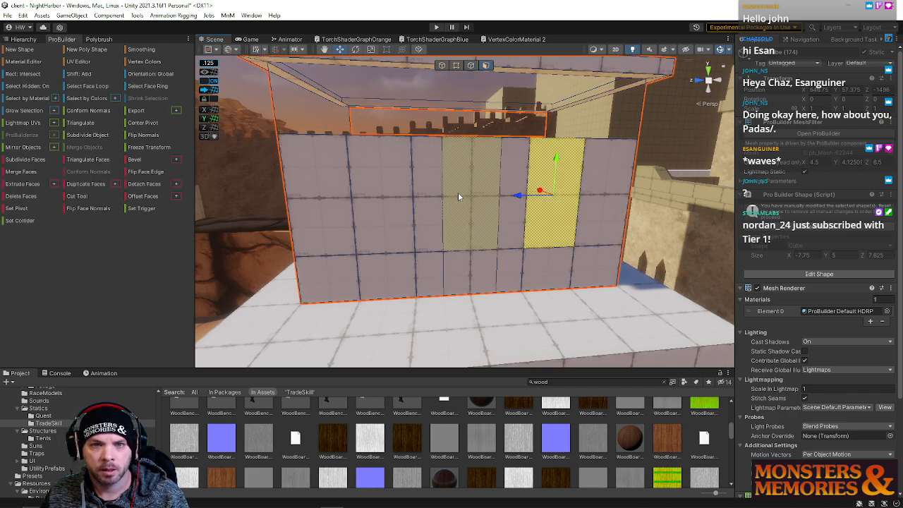
shift+click(458, 192)
shift+click(398, 199)
alt+drag(398, 199, 517, 196)
Step: Select the three matching upper panels on the opposite long wall and extrude them inward as recesses
click(518, 196)
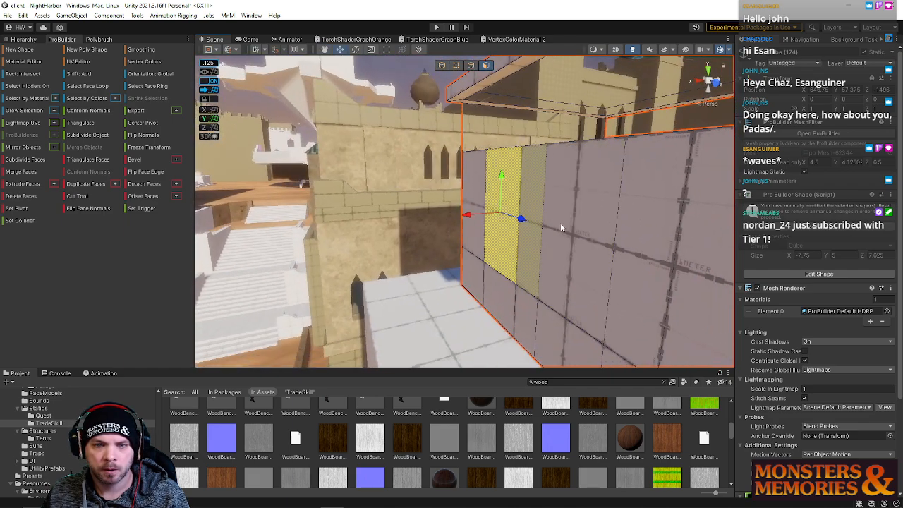
shift+click(560, 223)
alt+drag(561, 223, 501, 242)
shift+click(494, 239)
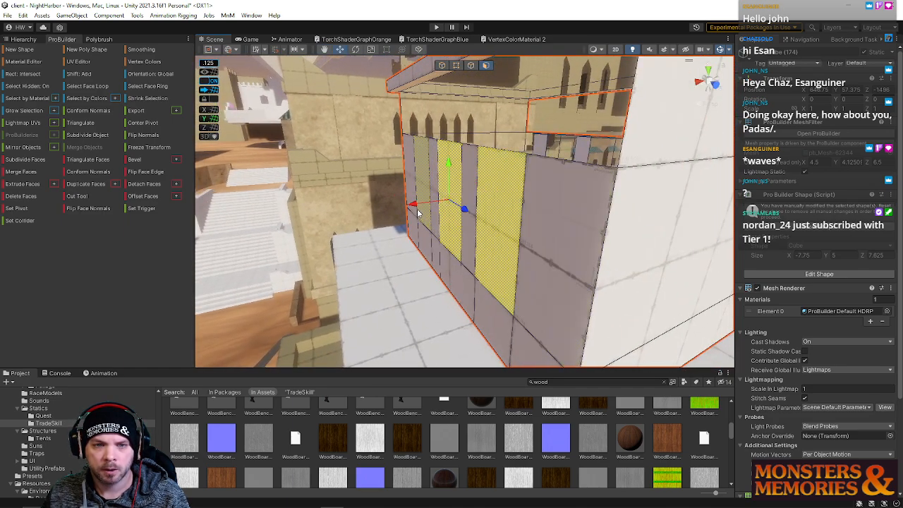
shift+drag(412, 205, 484, 76)
Step: Bridge the corner gaps between this wall's top edge and the roof at both ends, extending the right-hand fill by one panel
click(470, 64)
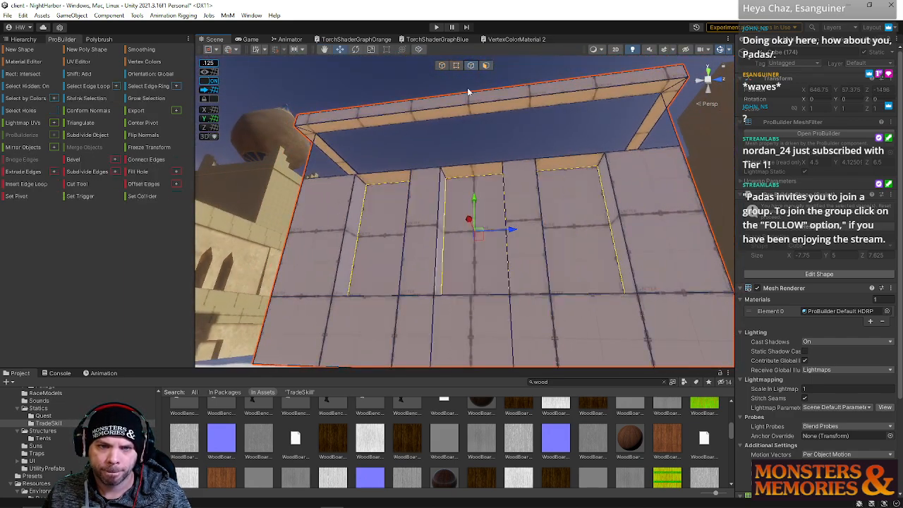
click(300, 154)
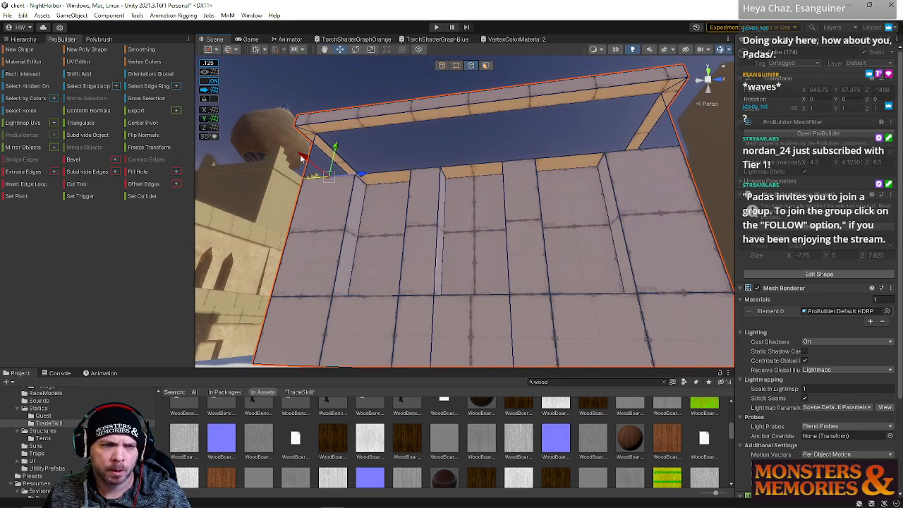
shift+click(379, 173)
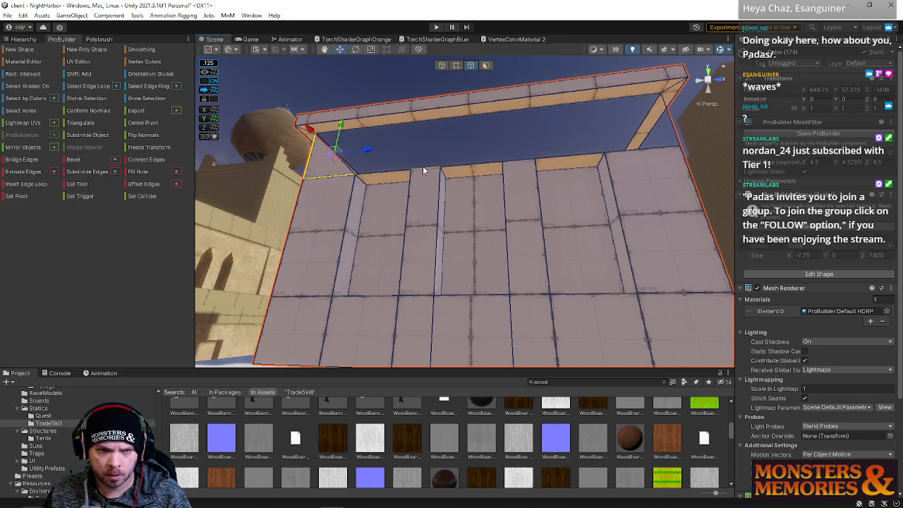
click(613, 144)
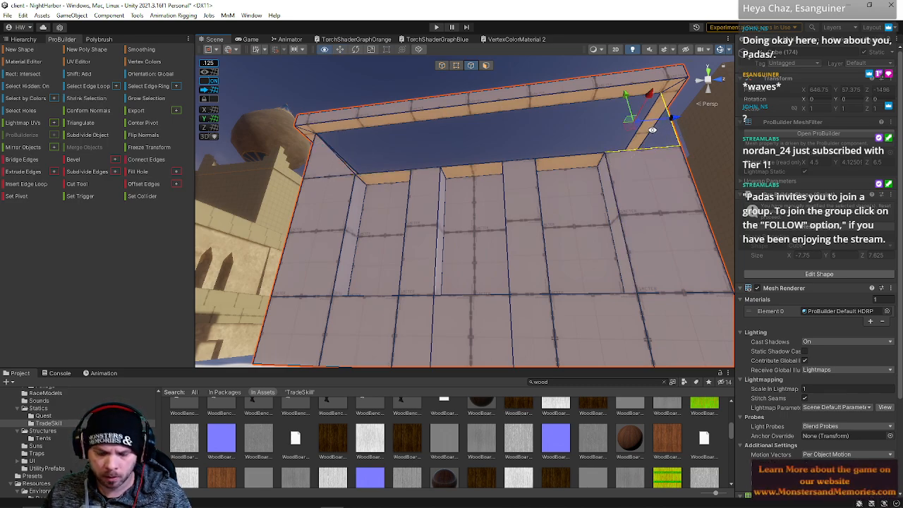
click(579, 154)
shift+click(616, 141)
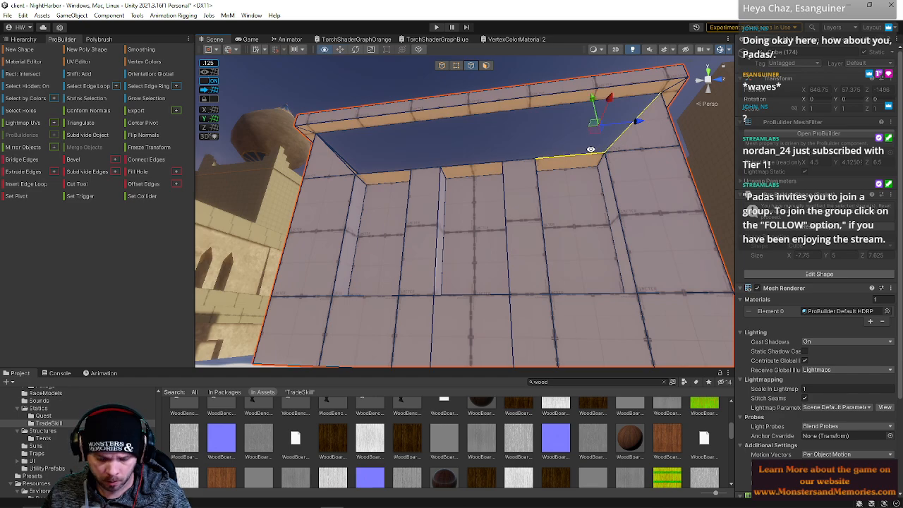
Step: Bridge the remaining top-edge segments inward from both ends and join the two sloping edges to close the gap under the roof
click(345, 166)
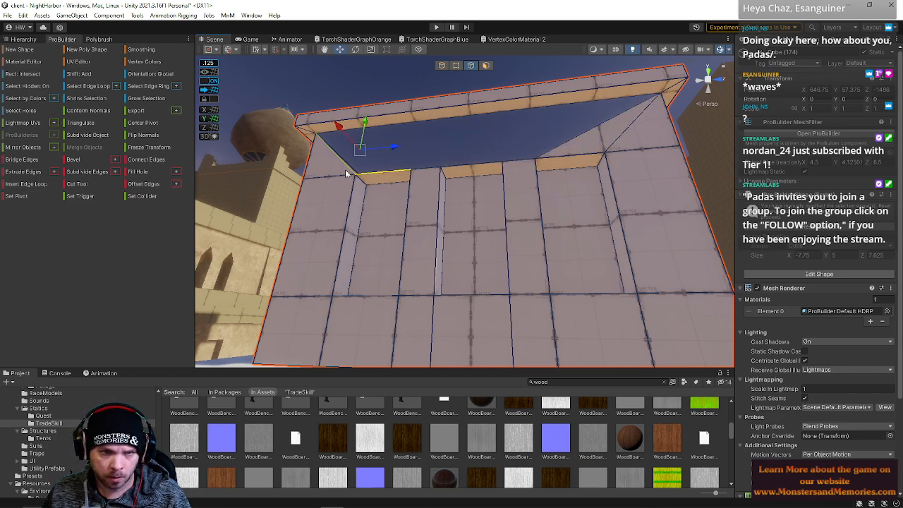
shift+click(395, 173)
click(423, 173)
shift+click(387, 163)
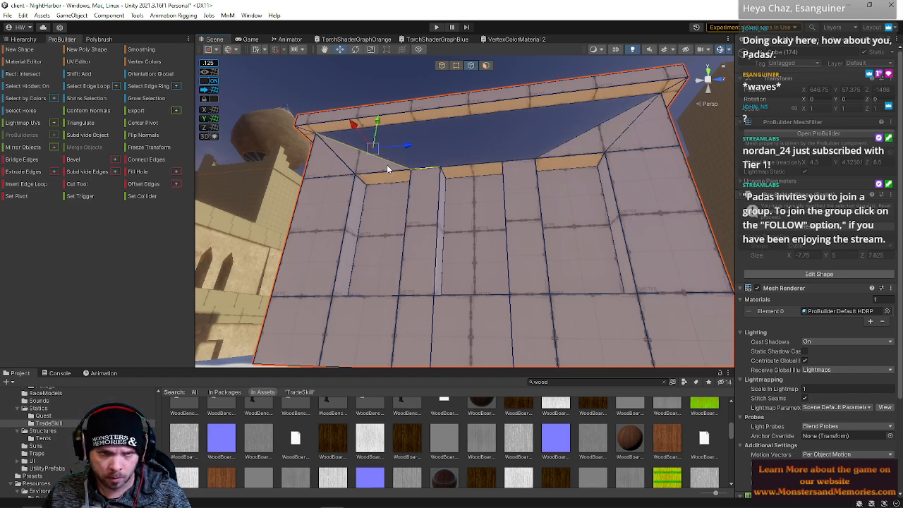
key(alt+b)
click(538, 146)
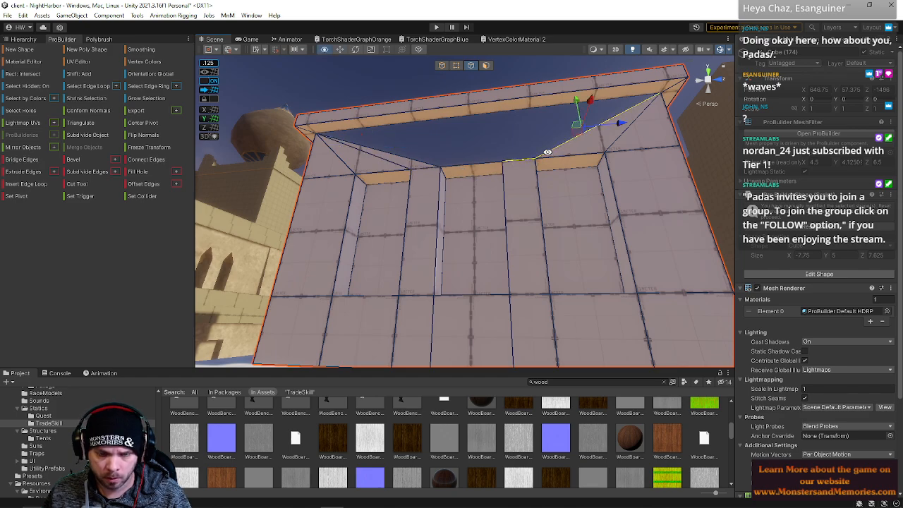
shift+click(415, 165)
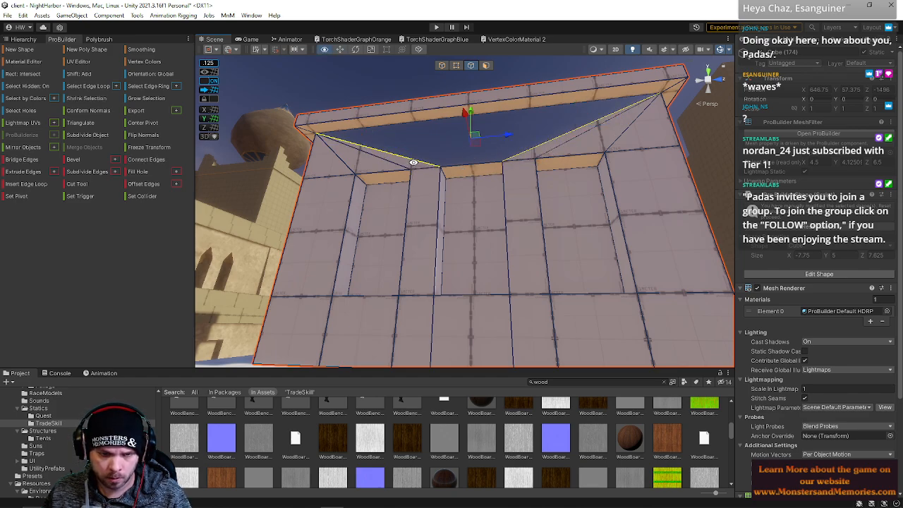
Step: On the other long wall, bridge both corner gaps under the roof and continue the right-hand fill across two more top-edge segments
alt+drag(424, 166, 249, 166)
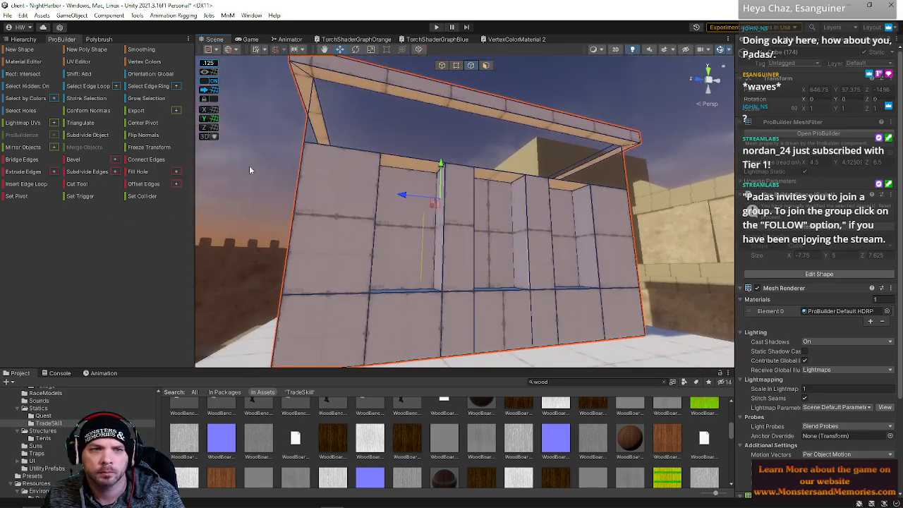
click(339, 149)
mouse_move(339, 150)
alt+mouse_down()
mouse_move(323, 154)
mouse_move(328, 144)
alt+mouse_up()
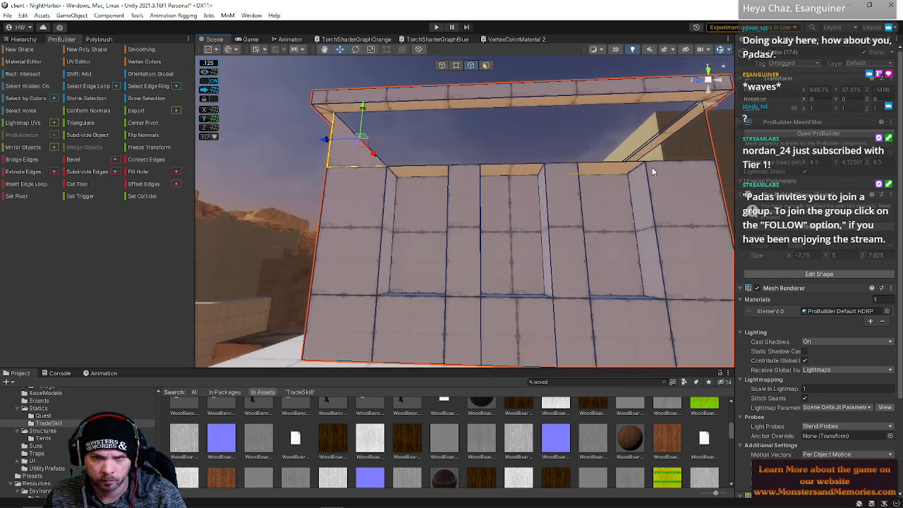
click(673, 149)
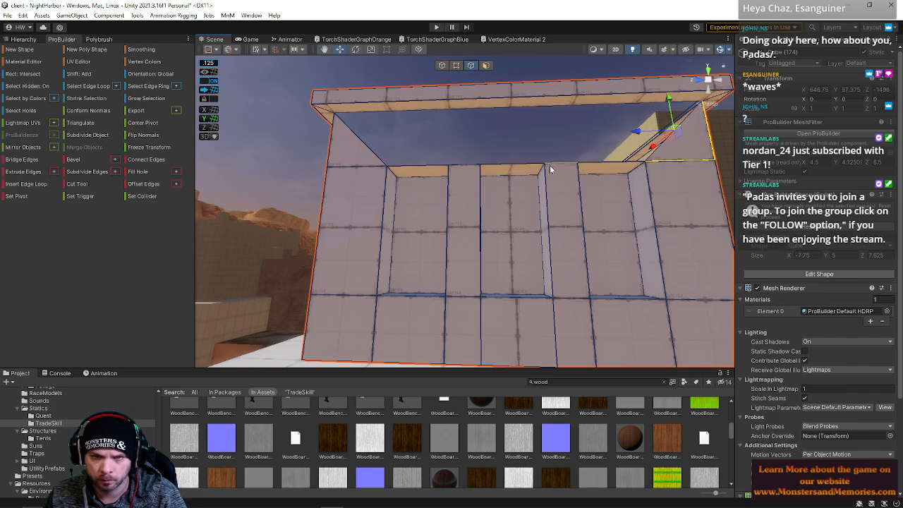
click(639, 159)
shift+click(661, 146)
key(alt+b)
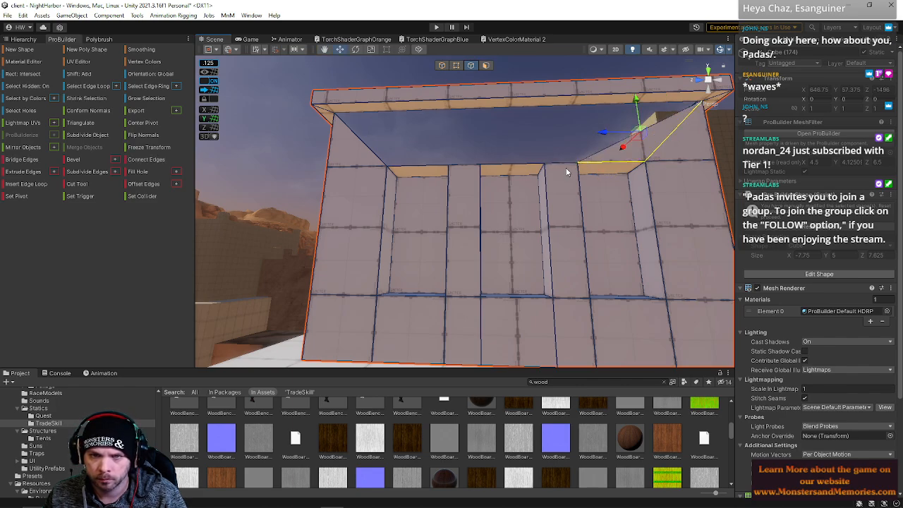
click(569, 165)
shift+click(615, 149)
key(alt+b)
Step: Bridge the next two top-edge segments on the left half of this wall to the sloping edge of the corner fill
click(455, 168)
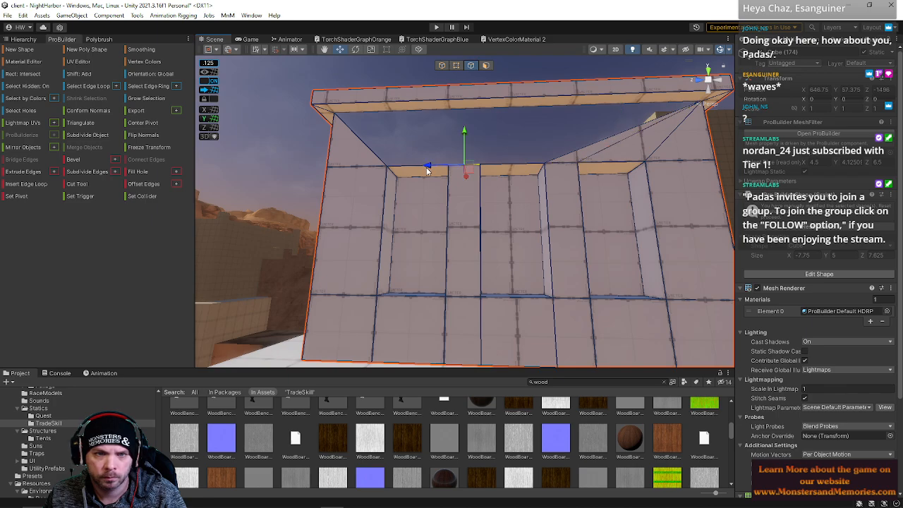
click(424, 167)
shift+click(394, 162)
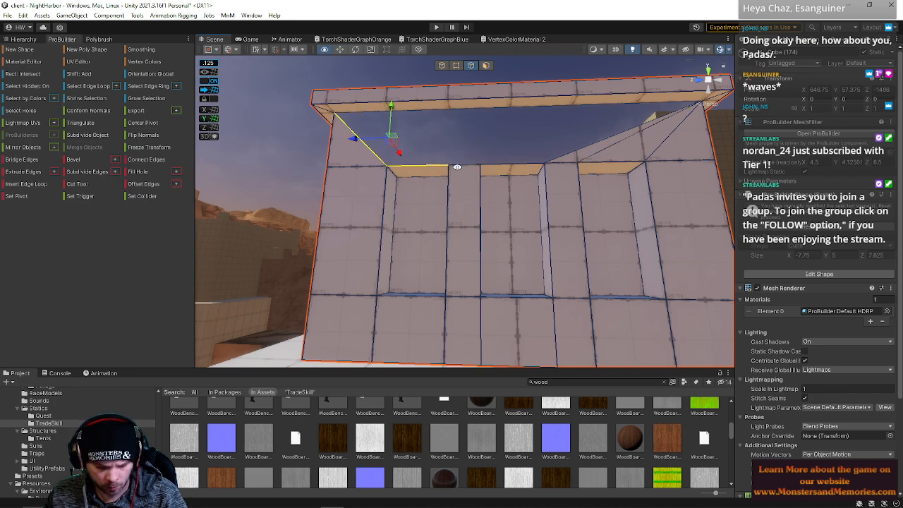
key(alt+b)
click(459, 167)
shift+click(421, 154)
key(alt+b)
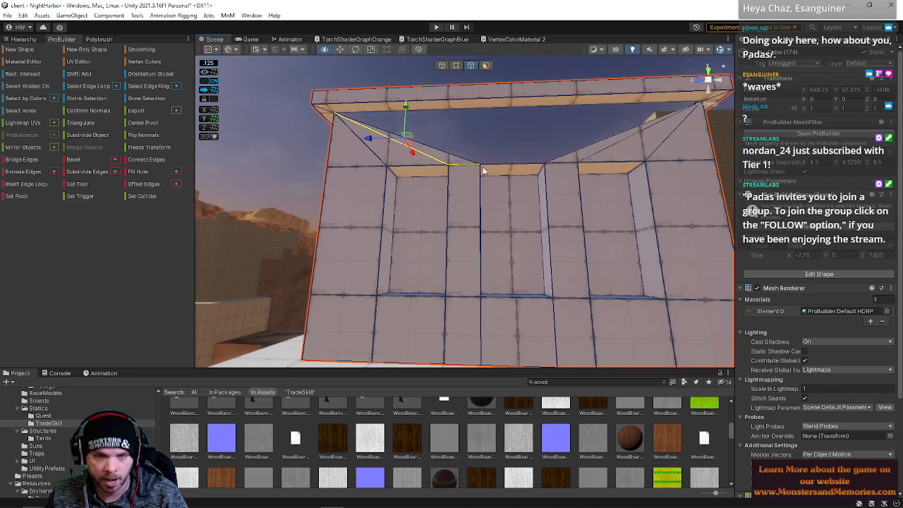
Step: Bridge the two remaining sloping edges to close the central opening between the wall and the roof
click(521, 166)
click(447, 153)
click(568, 150)
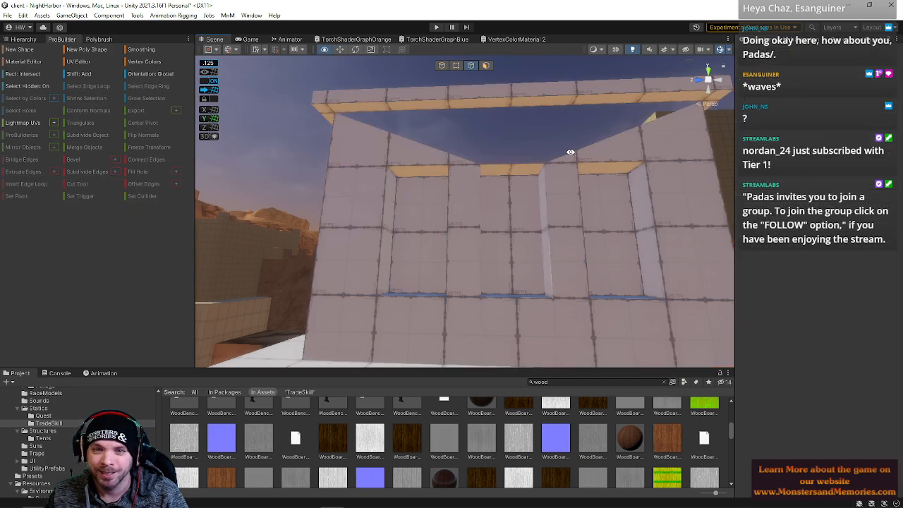
click(569, 154)
shift+click(456, 160)
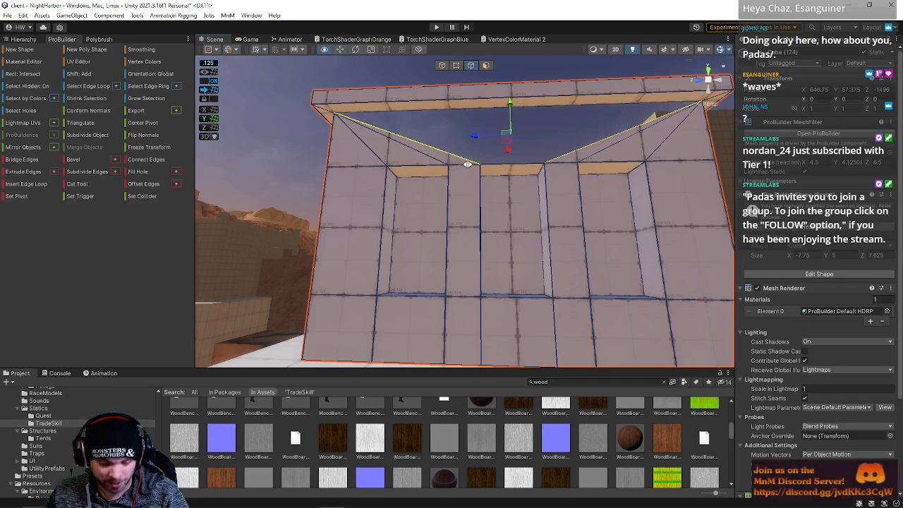
mouse_move(458, 161)
alt+mouse_down()
mouse_move(500, 223)
mouse_move(558, 205)
mouse_move(450, 168)
alt+mouse_up()
Step: Inset the top face of the roof slab to leave a narrow border around it
click(484, 69)
click(480, 197)
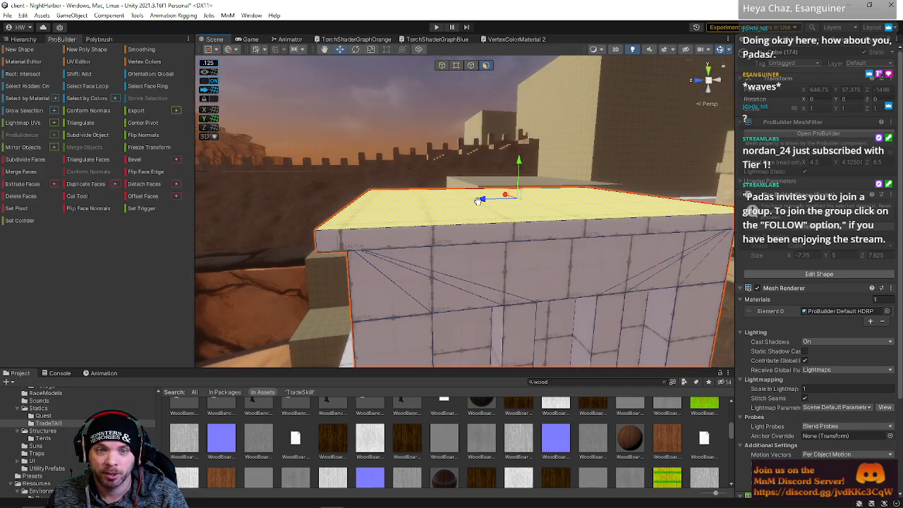
alt+drag(480, 198, 453, 281)
Step: Adjust the edges of the inset roof face individually to even out the border width
click(470, 65)
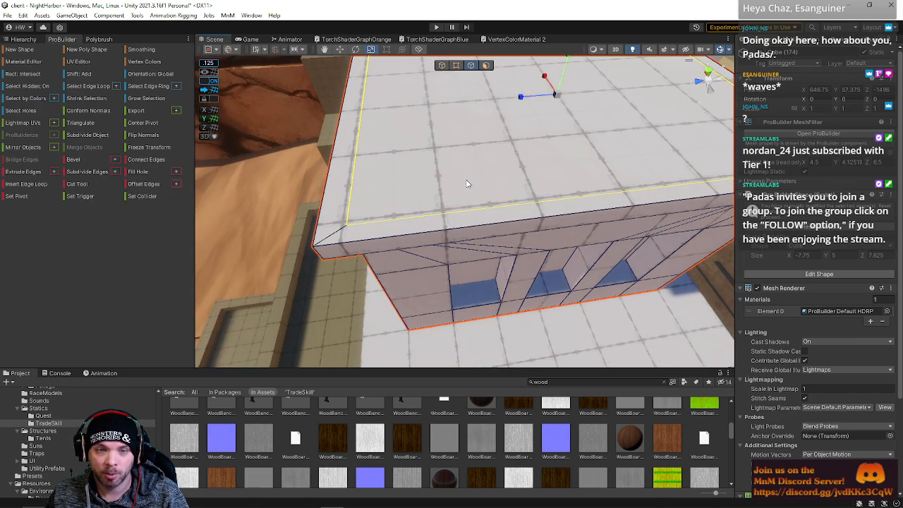
click(513, 199)
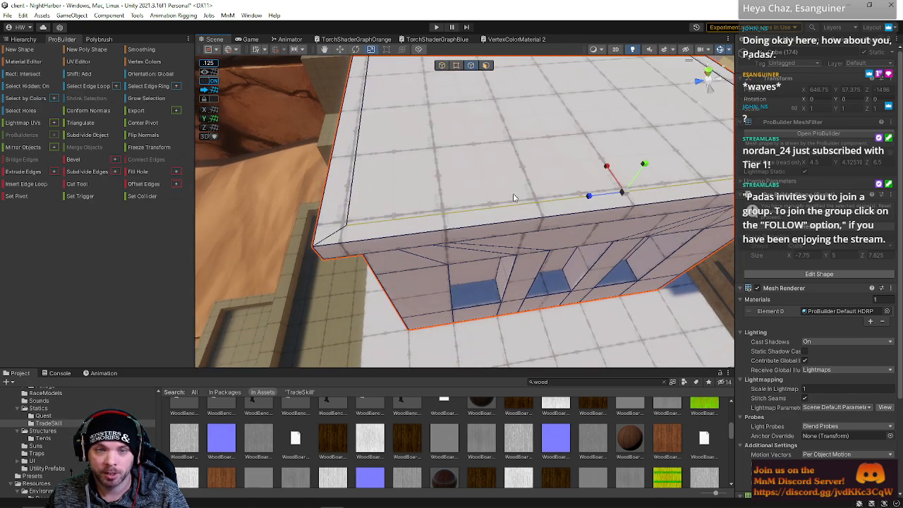
click(354, 140)
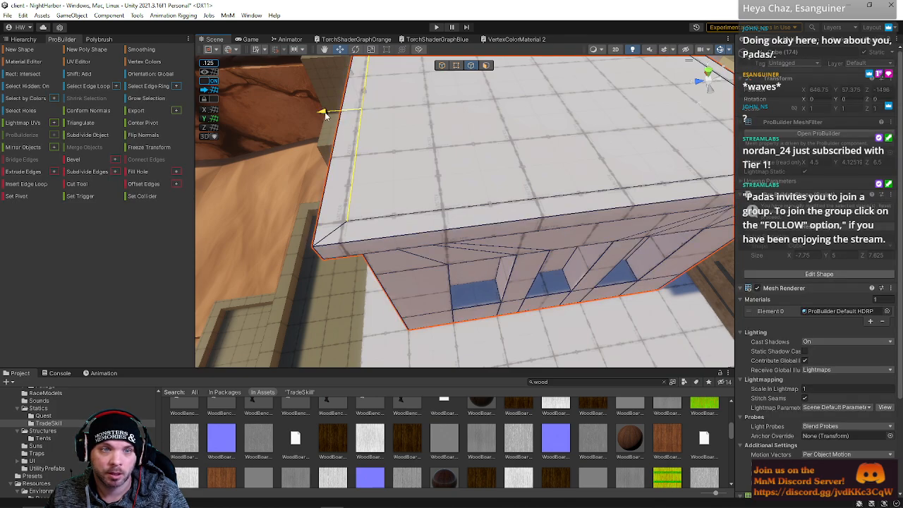
right_drag(325, 112, 581, 181)
click(548, 200)
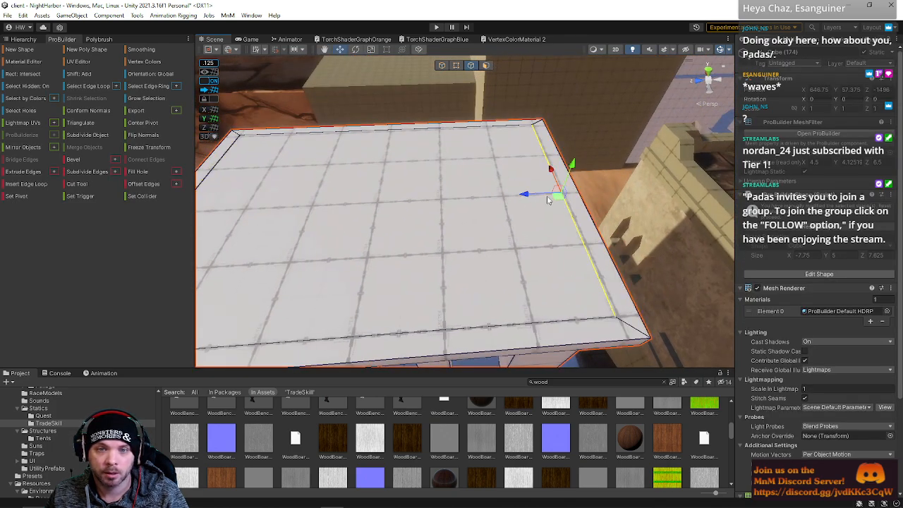
drag(524, 196, 519, 189)
click(455, 128)
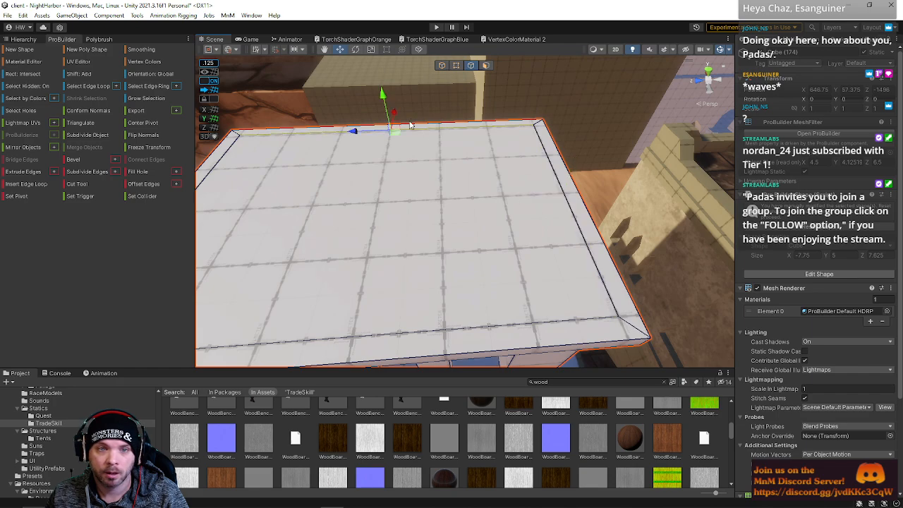
Step: Extrude the inset roof face upward into a raised block, bringing the mesh to about 5.88 units high
click(485, 66)
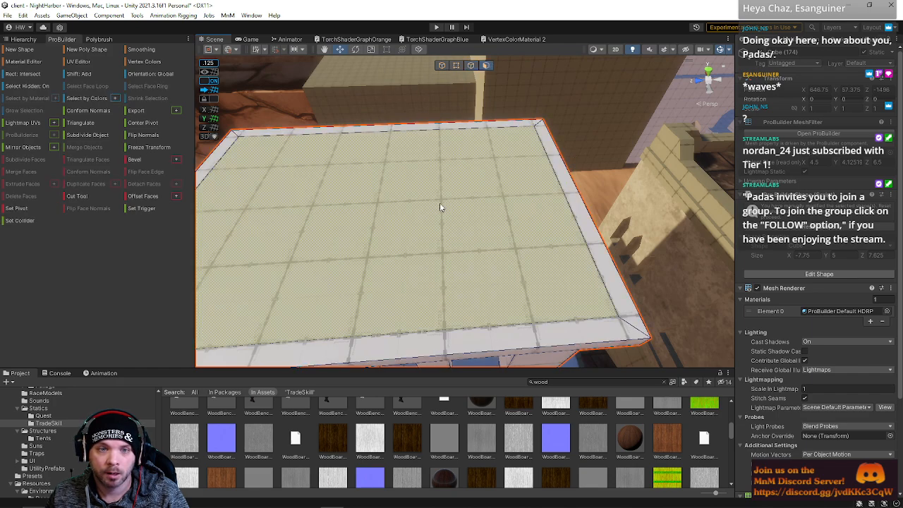
click(392, 201)
right_drag(359, 165, 478, 139)
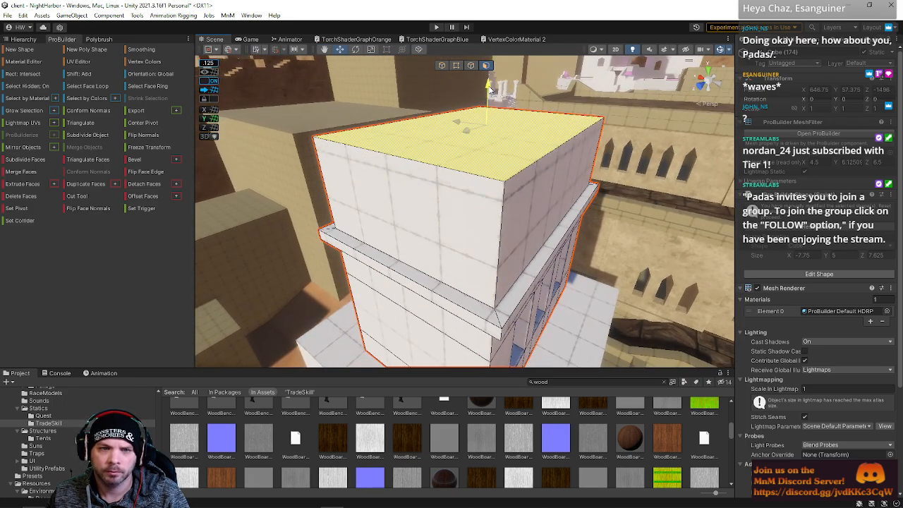
Step: Move one long top edge of the raised roof block inward so that its side slopes
click(470, 66)
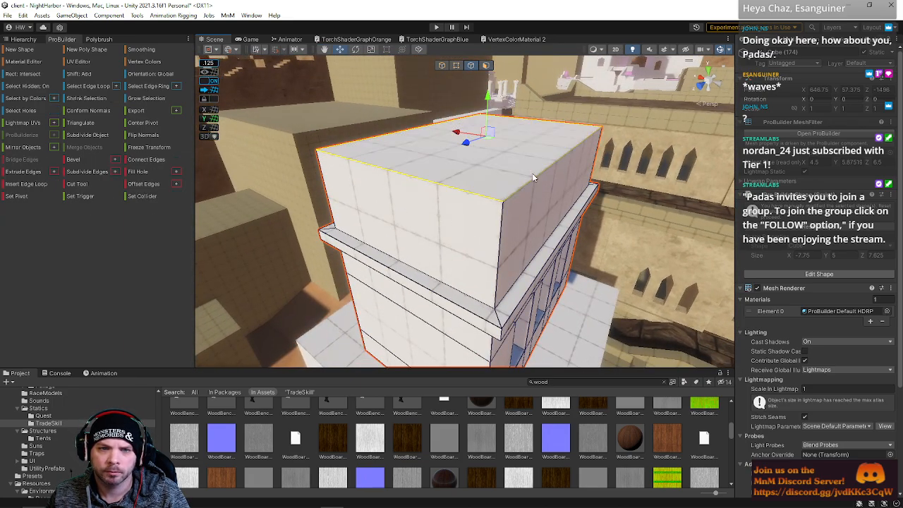
right_drag(533, 177, 608, 199)
click(492, 199)
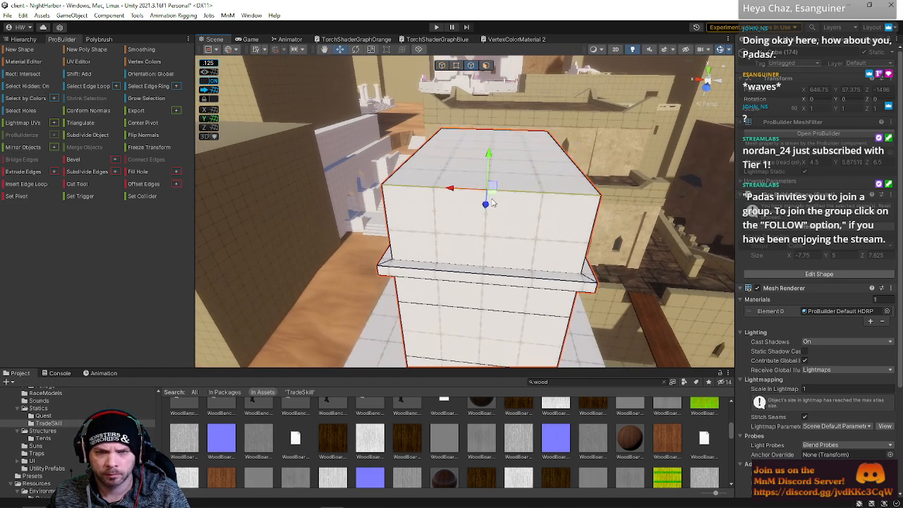
click(570, 177)
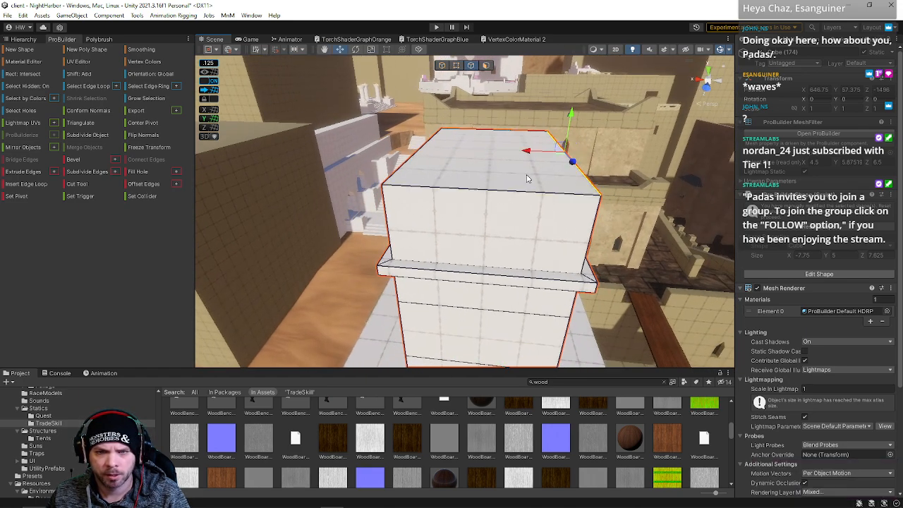
scroll(529, 155, up, 5)
drag(535, 148, 450, 151)
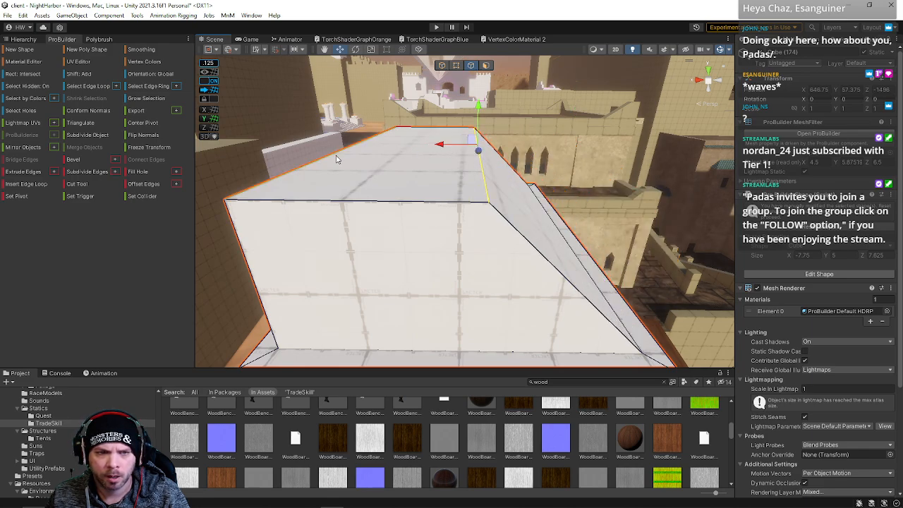
Step: Move the opposite long top edge of the raised roof block inward to slope the other side
click(336, 160)
drag(322, 144, 492, 169)
click(433, 145)
drag(352, 140, 354, 140)
Step: Move the short top edges at both ends of the raised roof block inward so the ends slope
key(s)
key(d)
right_drag(484, 167, 472, 167)
click(565, 166)
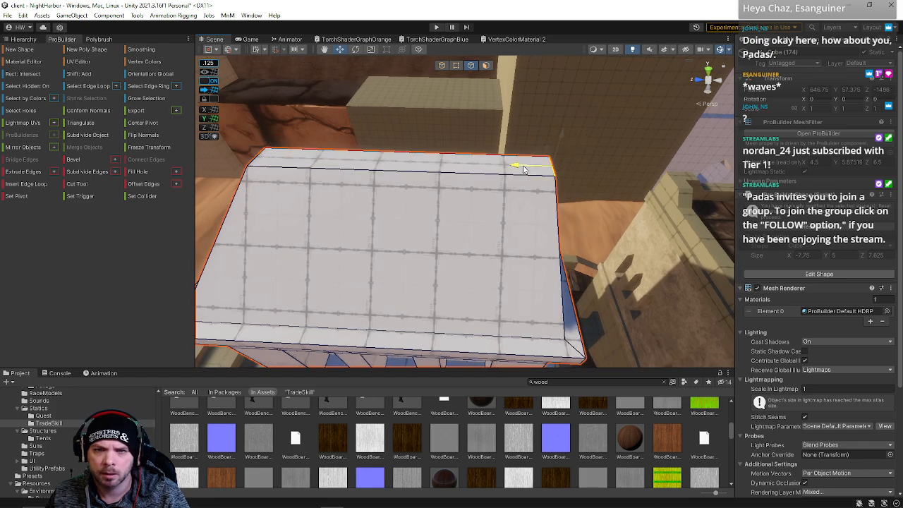
alt+drag(498, 161, 453, 123)
Step: Raise the top face of the sloping roof, bringing the mesh to about 6.25 units high
key(h)
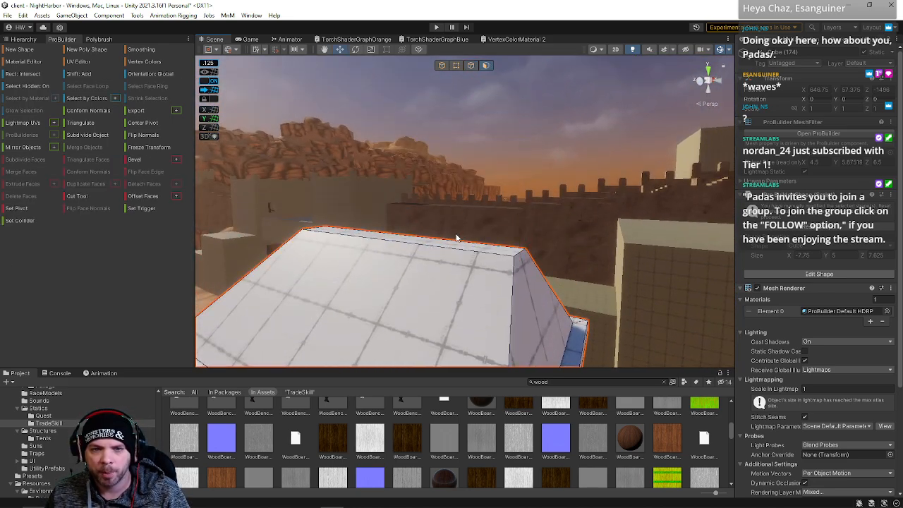
click(457, 240)
alt+drag(456, 240, 456, 176)
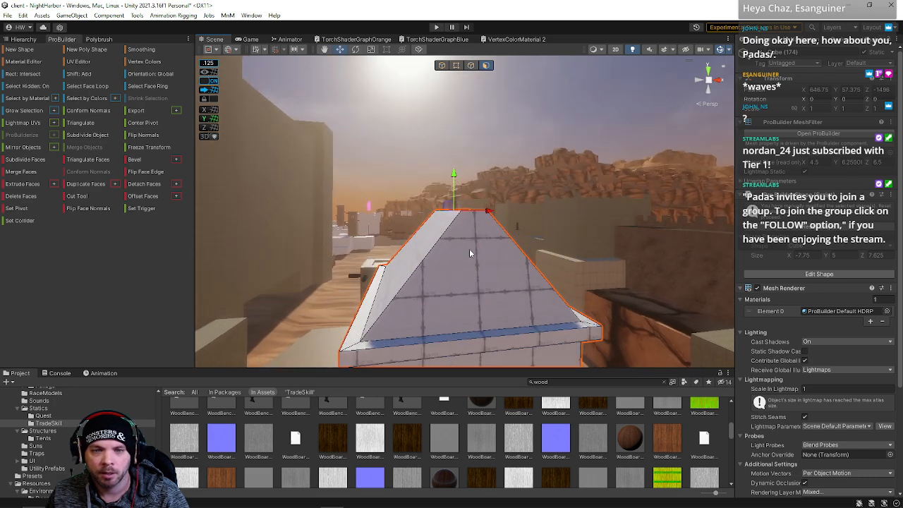
Step: Delete the bottom face on the underside of the building
click(492, 284)
alt+drag(491, 285, 554, 112)
right_drag(554, 112, 449, 121)
scroll(448, 121, up, 5)
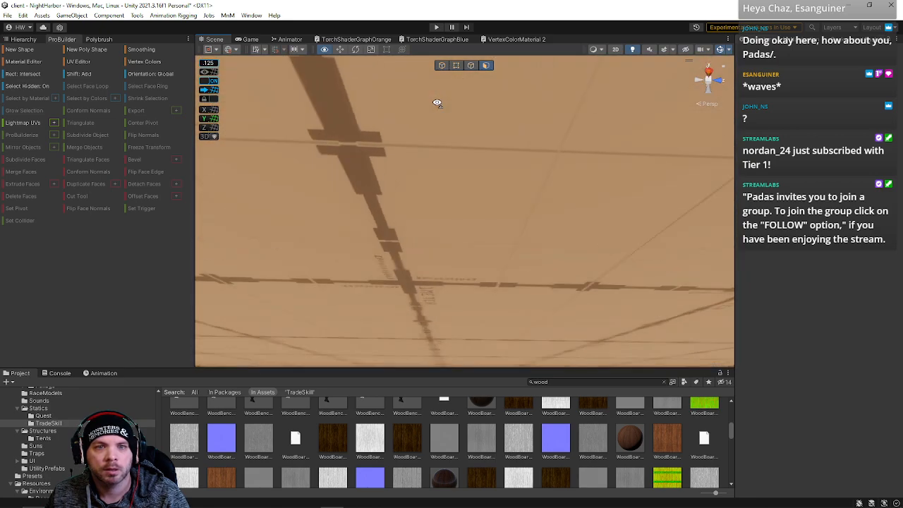
scroll(436, 101, down, 5)
click(436, 98)
click(470, 132)
key(Delete)
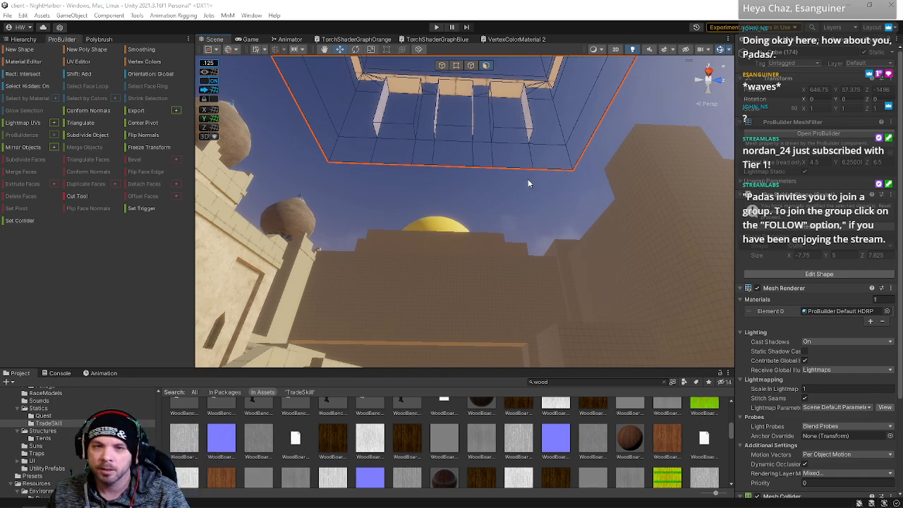
Step: Inset the back face of the middle recessed wall panel by scaling it inward
alt+drag(529, 183, 524, 268)
scroll(524, 267, down, 2)
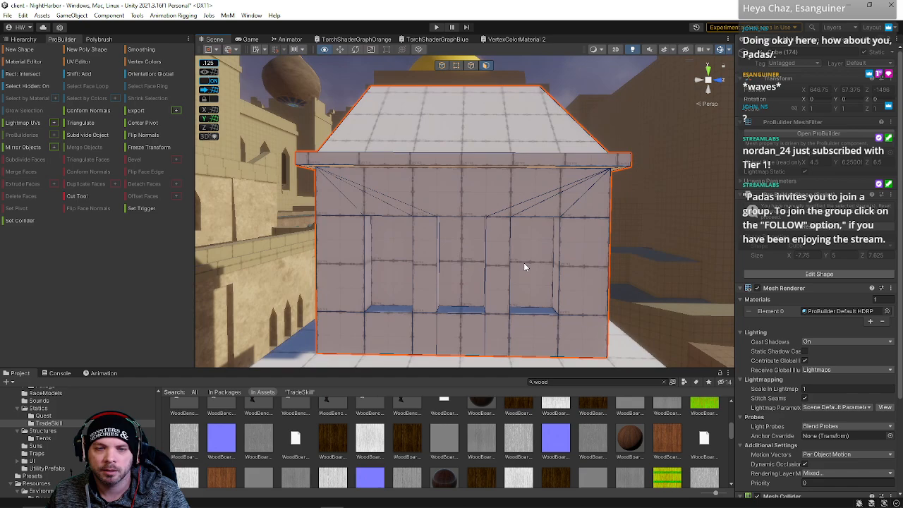
scroll(480, 230, up, 6)
click(480, 237)
shift+click(591, 253)
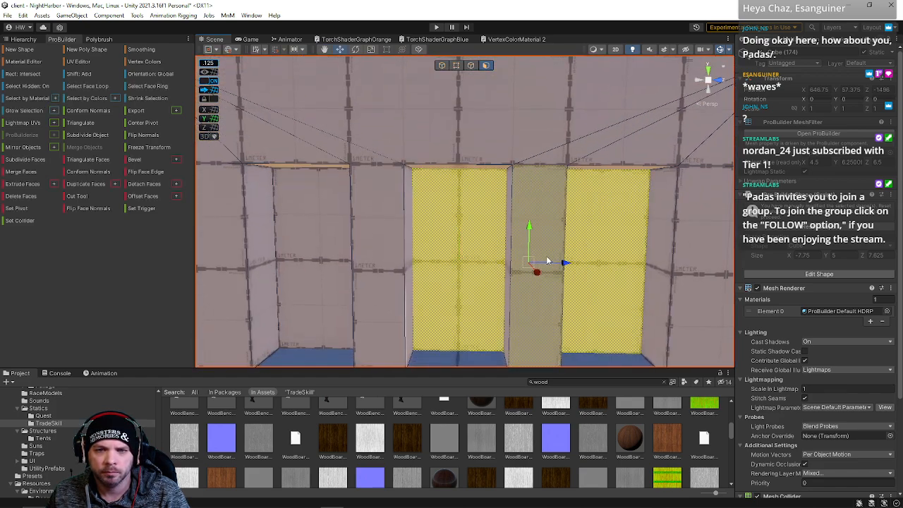
click(547, 261)
click(467, 255)
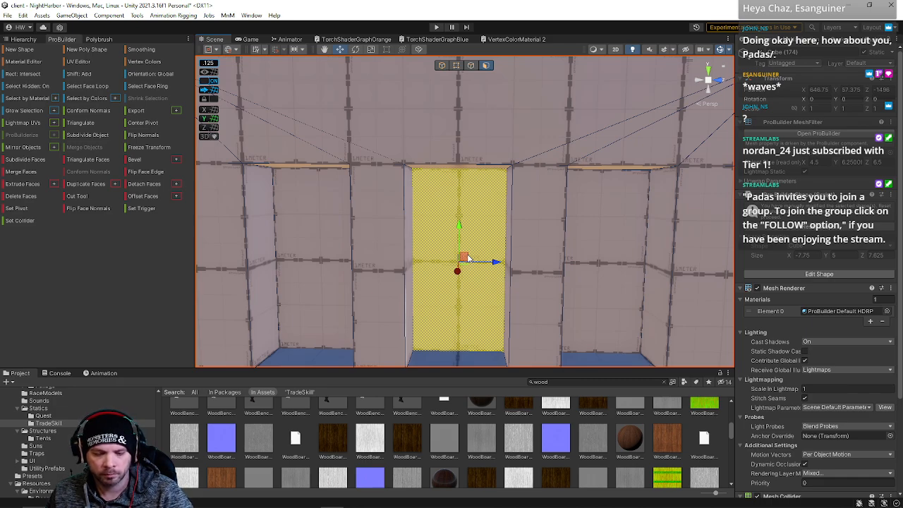
drag(457, 271, 459, 254)
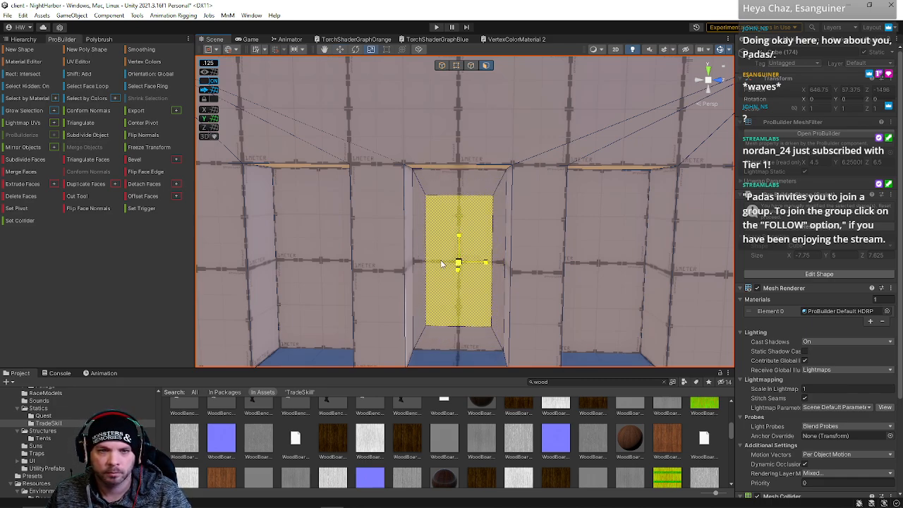
Step: Inset the back faces of the two outer recessed wall panels by scaling them inward
click(324, 255)
drag(340, 264, 361, 263)
click(599, 263)
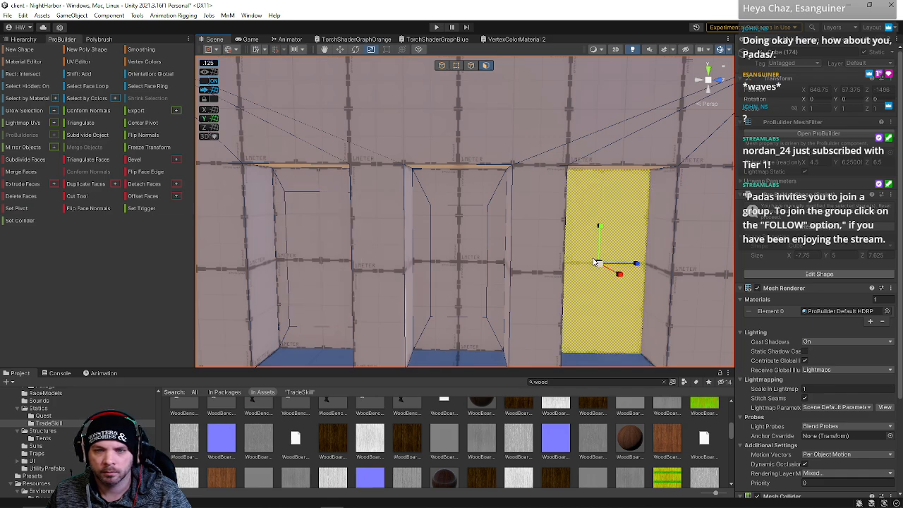
shift+drag(597, 263, 572, 266)
Step: Adjust the bottom edges of the three inset panel faces so they line up at the same low height
right_drag(480, 260, 485, 193)
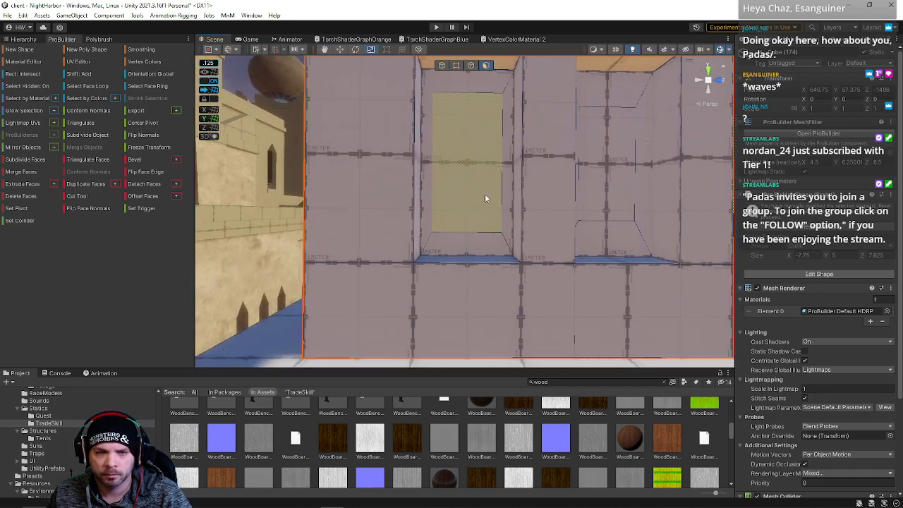
click(456, 66)
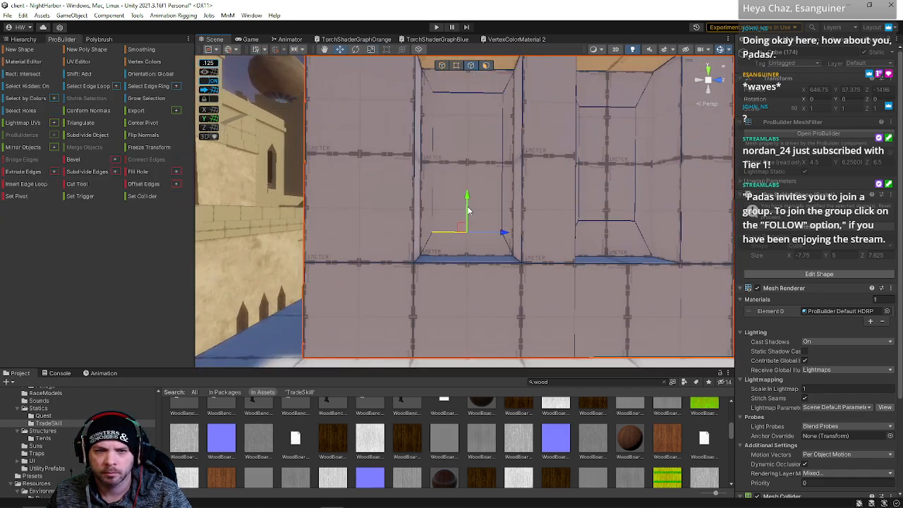
drag(467, 203, 467, 215)
click(634, 223)
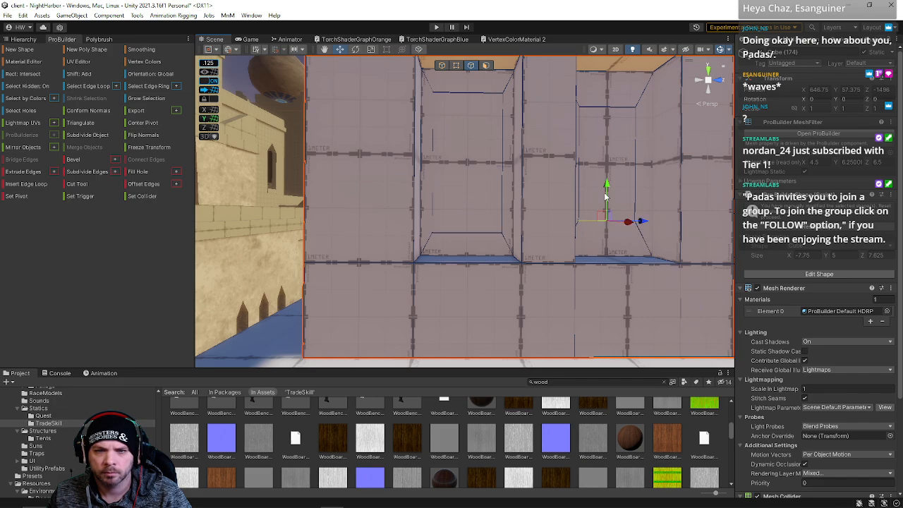
middle_drag(606, 189, 546, 223)
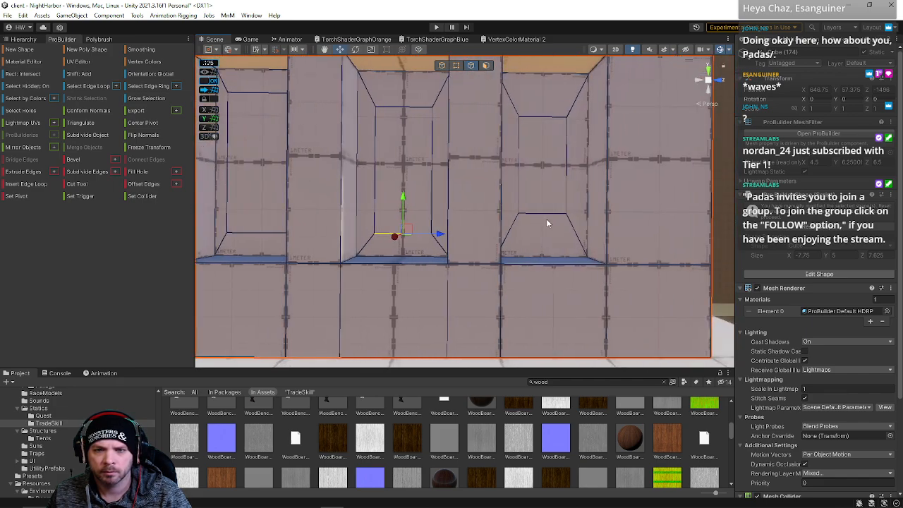
drag(543, 182, 542, 205)
Step: Move the vertical edges of the inset faces in the right and middle panels inward to narrow them
click(517, 193)
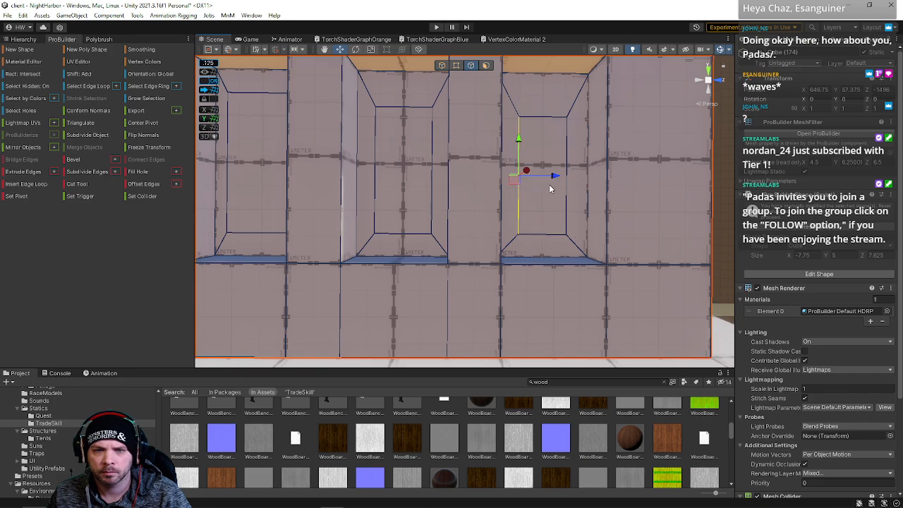
click(563, 185)
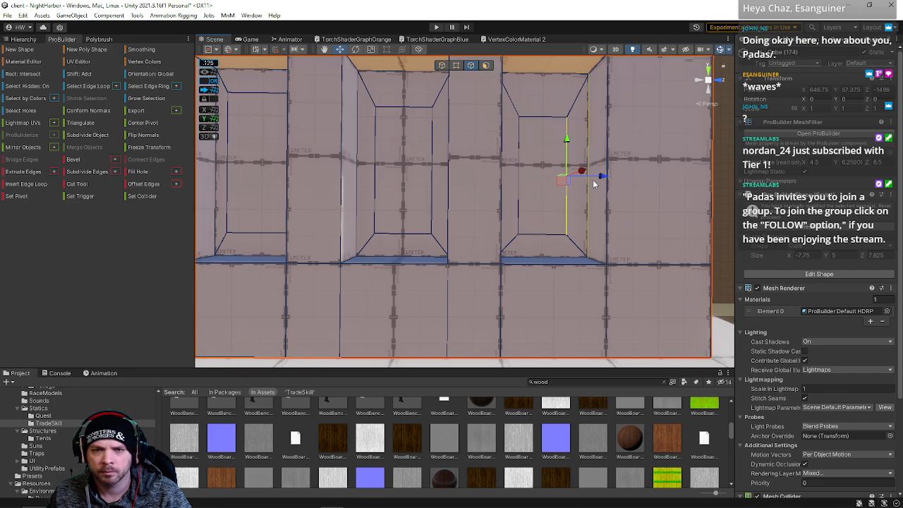
mouse_move(594, 183)
mouse_down()
mouse_move(621, 184)
mouse_move(582, 183)
mouse_up()
click(388, 176)
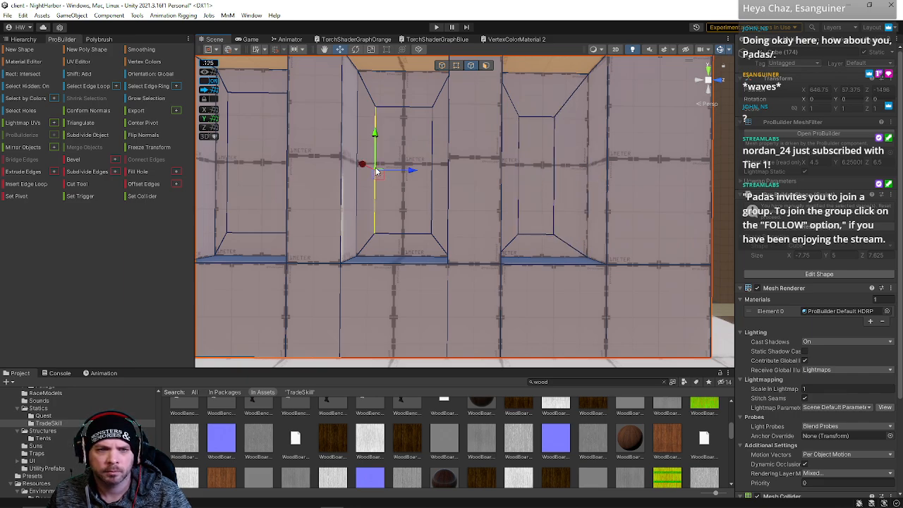
drag(406, 172, 413, 176)
click(429, 182)
drag(469, 172, 463, 172)
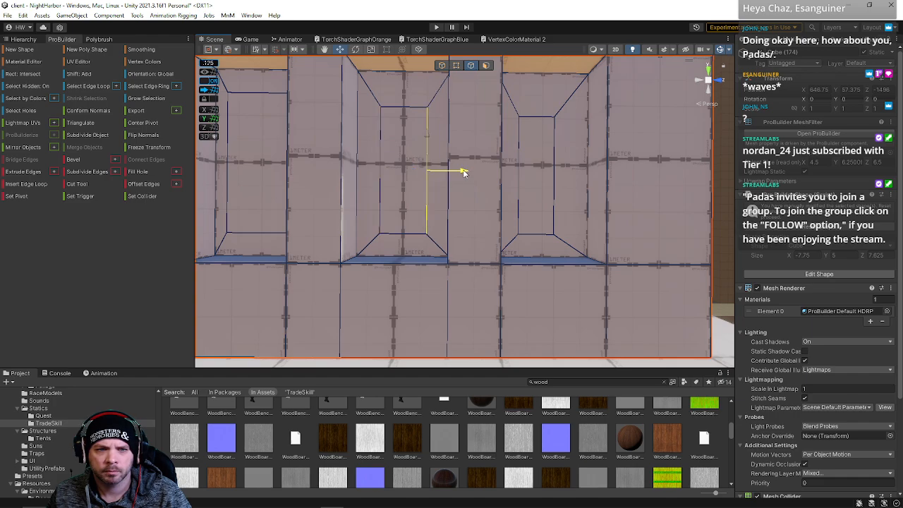
Step: Move both vertical edges of the left panel's inset face inward to match the other panels
key(a)
right_drag(388, 198, 395, 189)
click(325, 187)
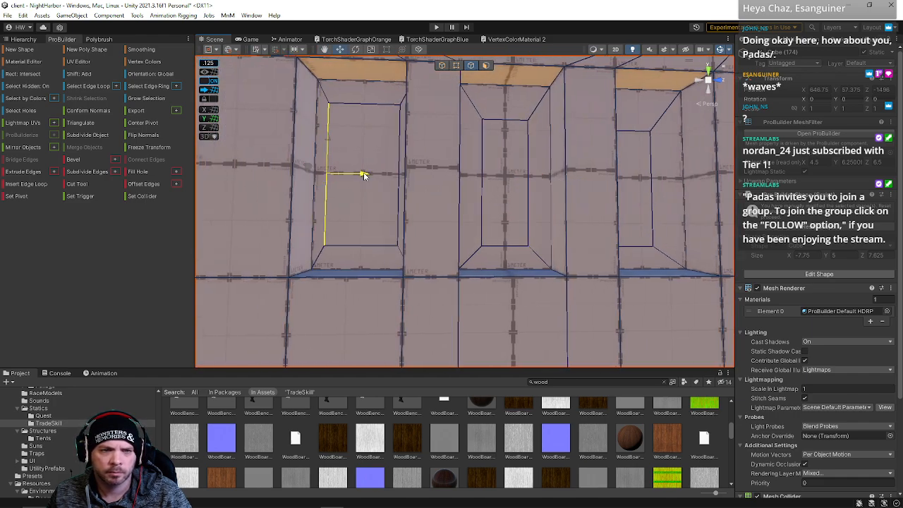
drag(363, 175, 418, 175)
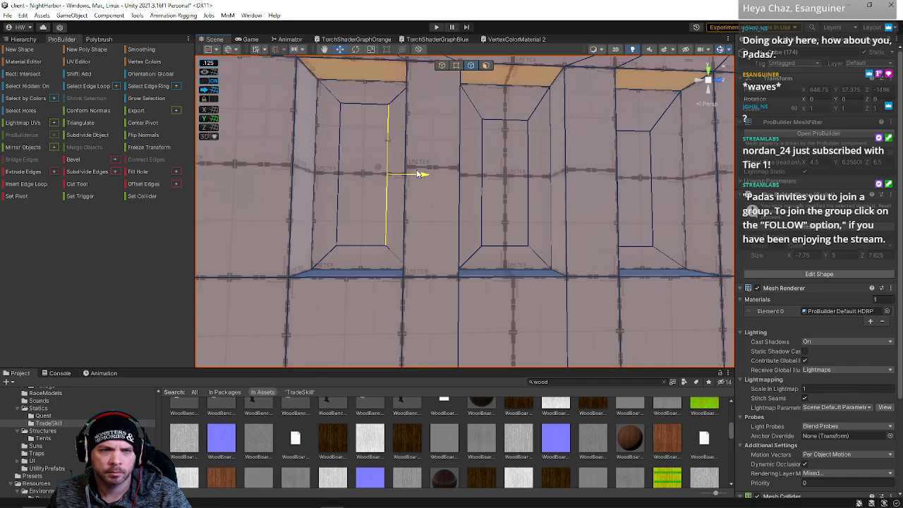
Step: Lower the top edges of the three inset faces and move the right inset's outer vertical edge slightly outward
click(367, 103)
drag(365, 85, 366, 109)
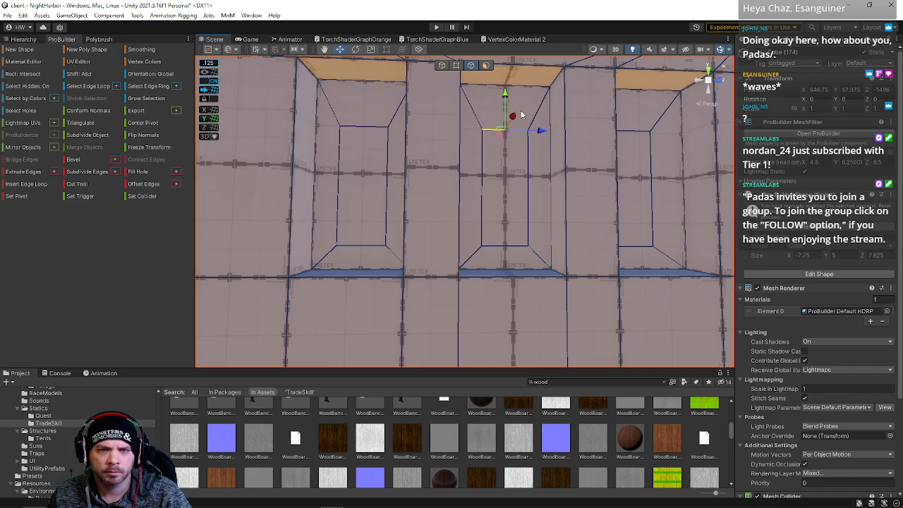
right_drag(521, 110, 537, 124)
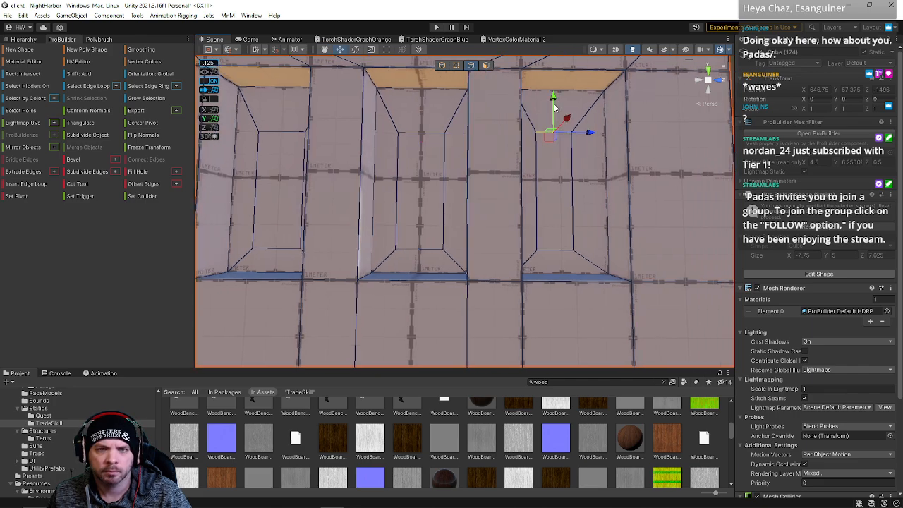
right_drag(451, 137, 424, 168)
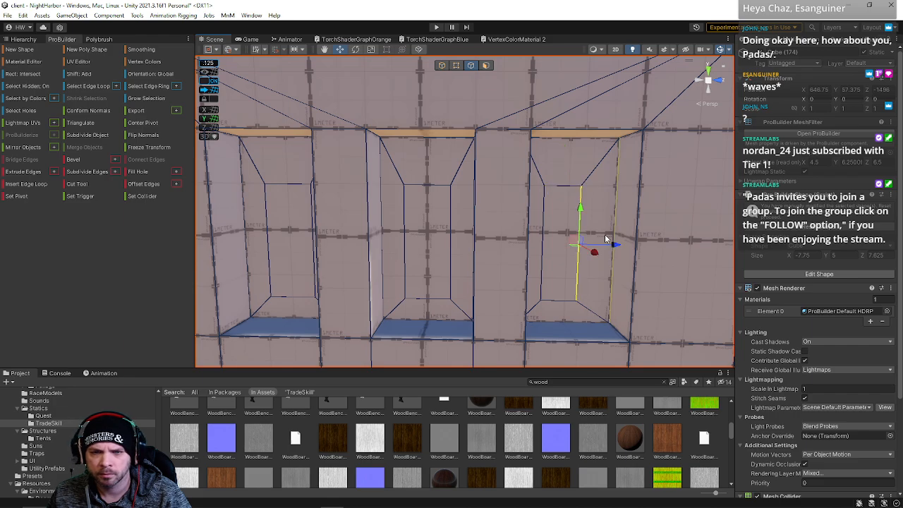
drag(616, 247, 630, 247)
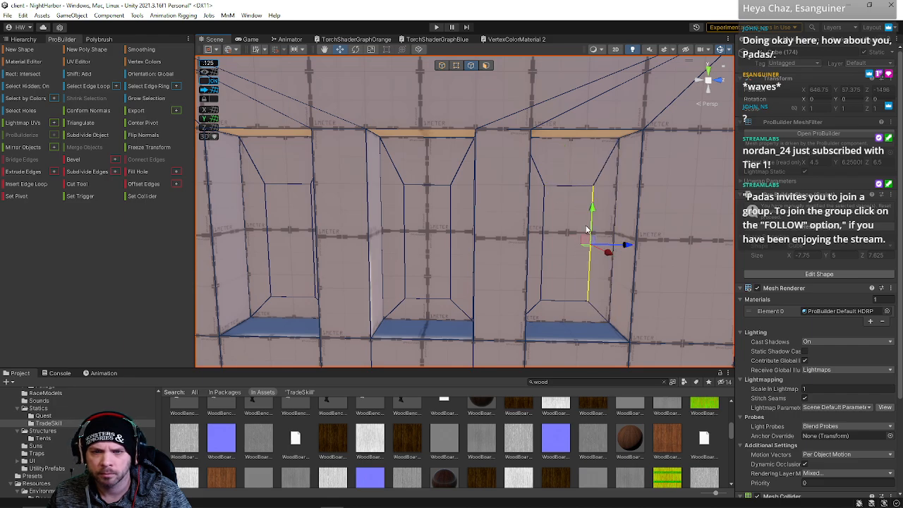
Step: Delete the border faces directly above and below the inset face in all three wall panels
click(487, 65)
click(423, 311)
shift+click(564, 311)
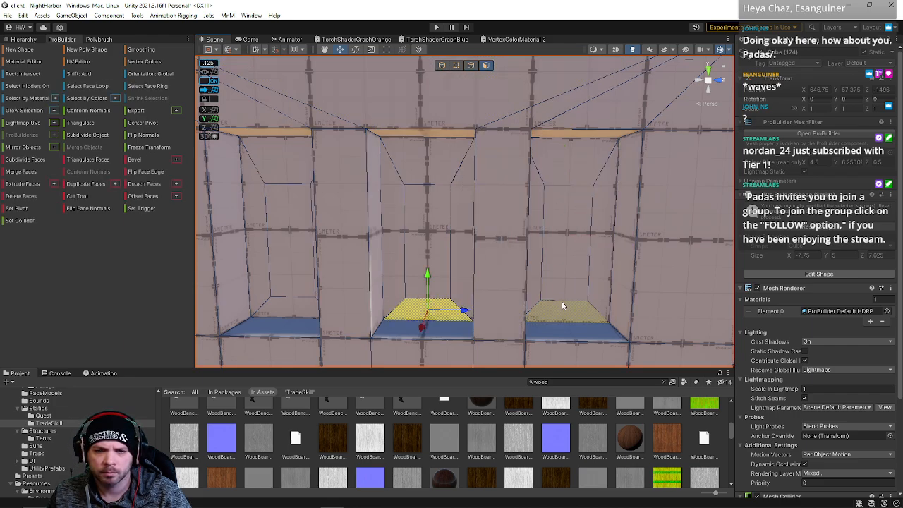
shift+click(563, 168)
shift+click(427, 159)
shift+click(294, 175)
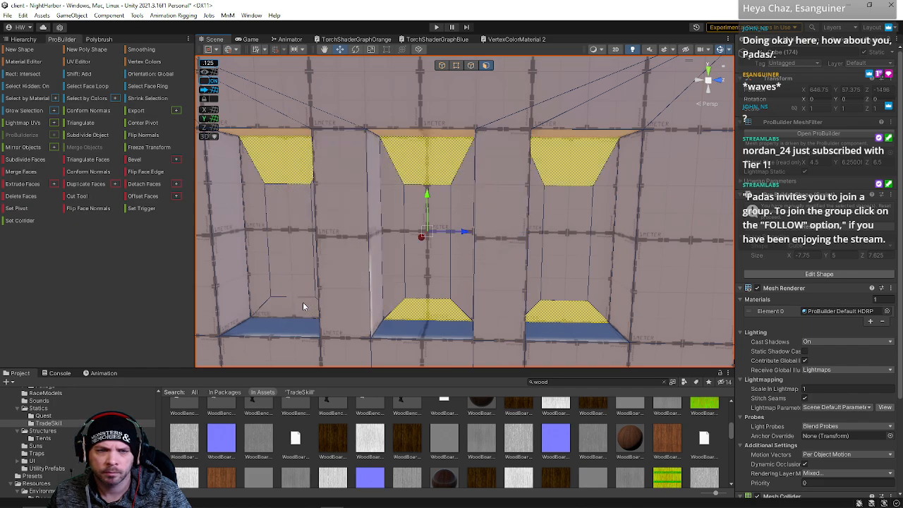
shift+click(302, 306)
key(BackSpace)
Step: Insert a vertical edge loop down the centre of the inset face in each of the three panels
right_drag(395, 181, 448, 137)
key(a)
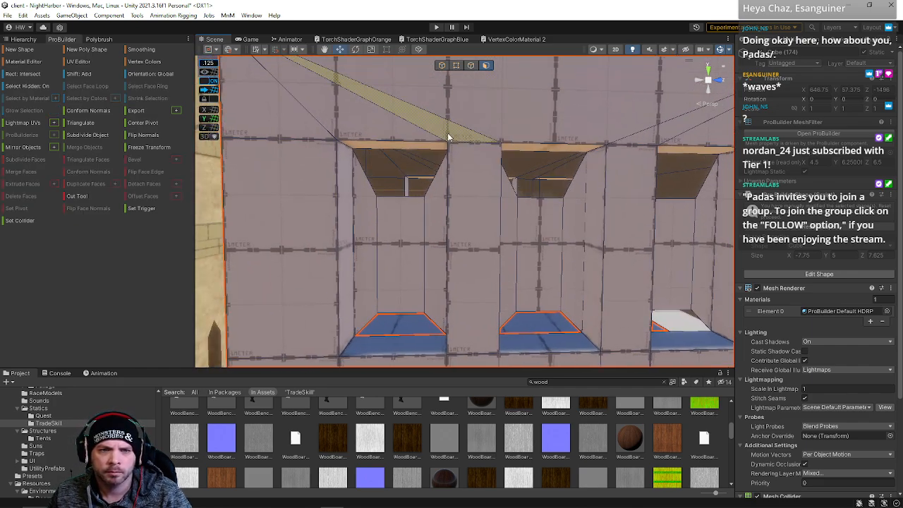
key(k)
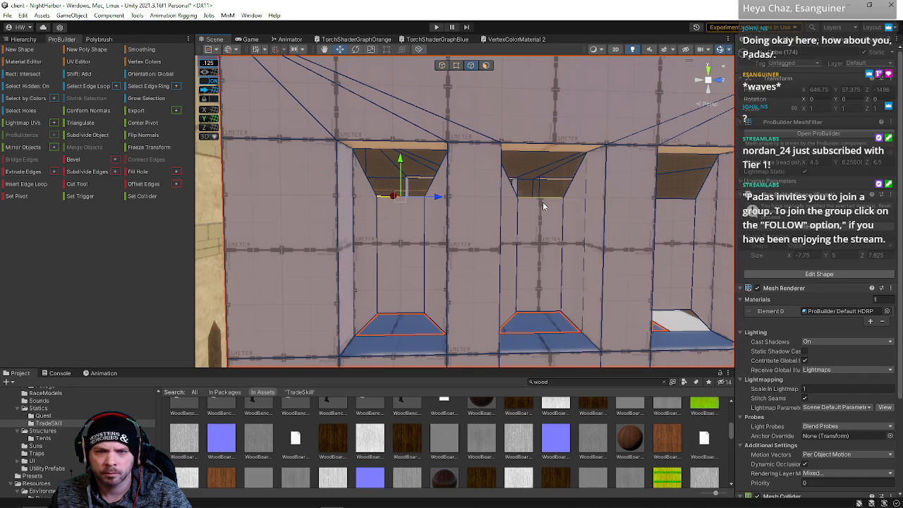
shift+click(543, 204)
key(alt+u)
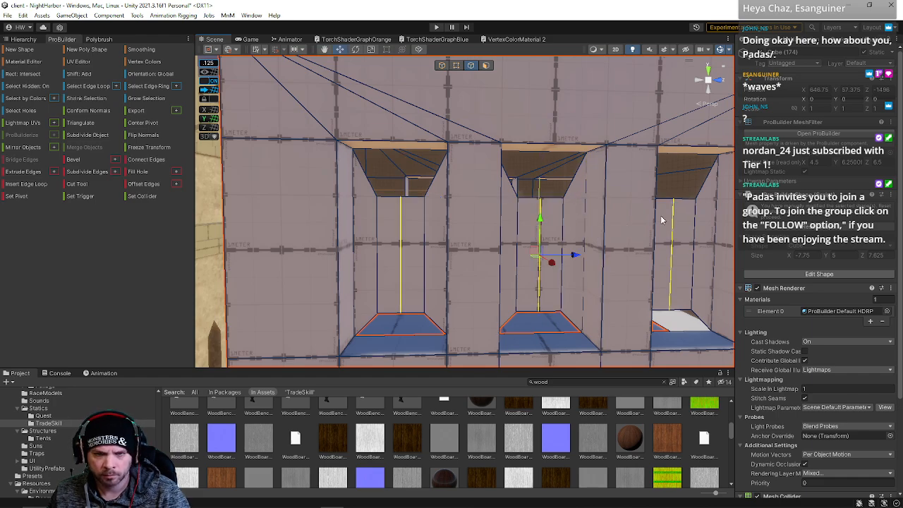
Step: Raise the top centre vertices of the three inset faces together to form pointed window tops
click(456, 65)
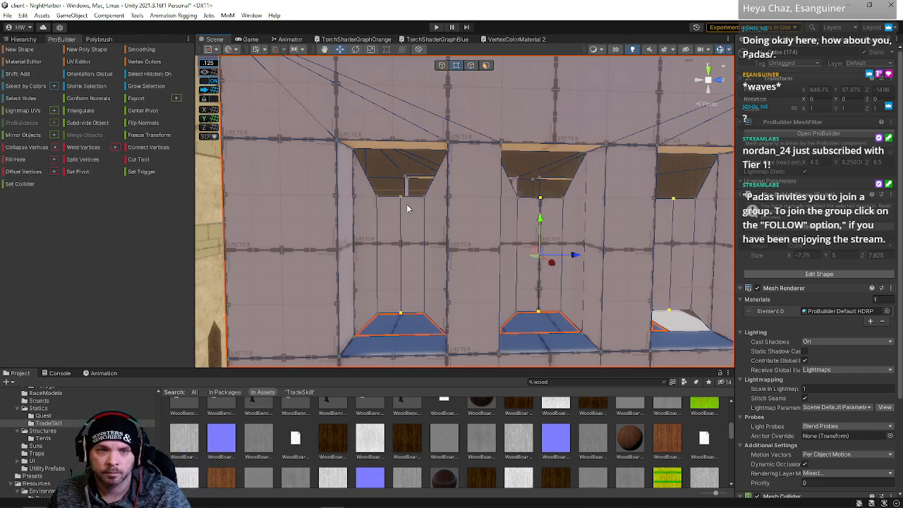
click(405, 201)
shift+click(671, 200)
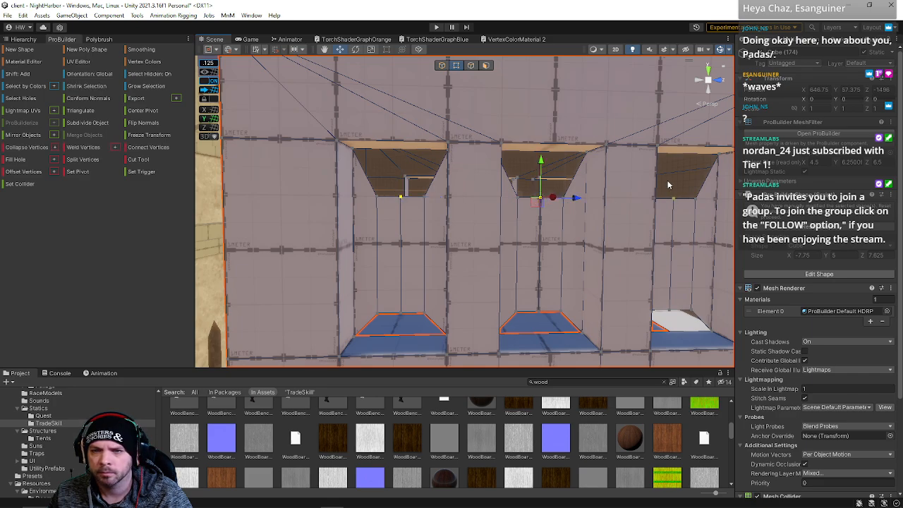
drag(542, 164, 533, 134)
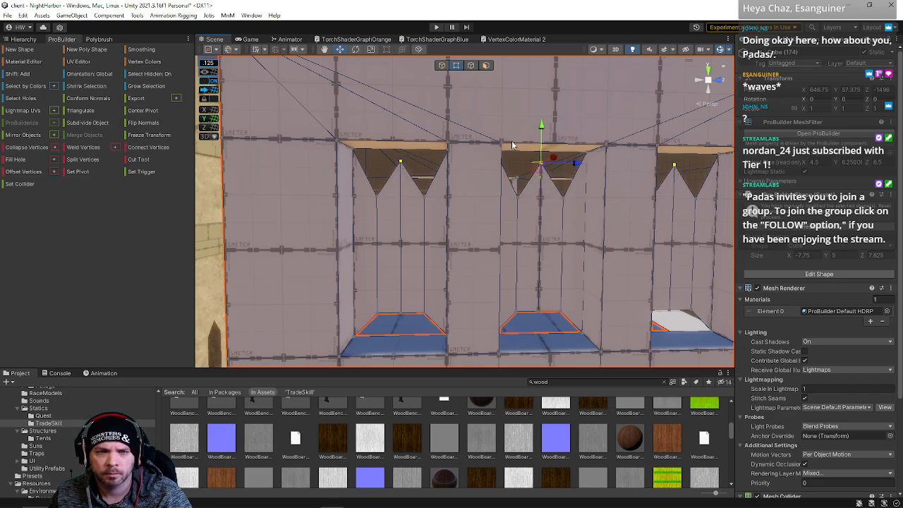
Step: Bridge the open edges around the left panel's pointed window top to fill the gaps beside and above it
key(h)
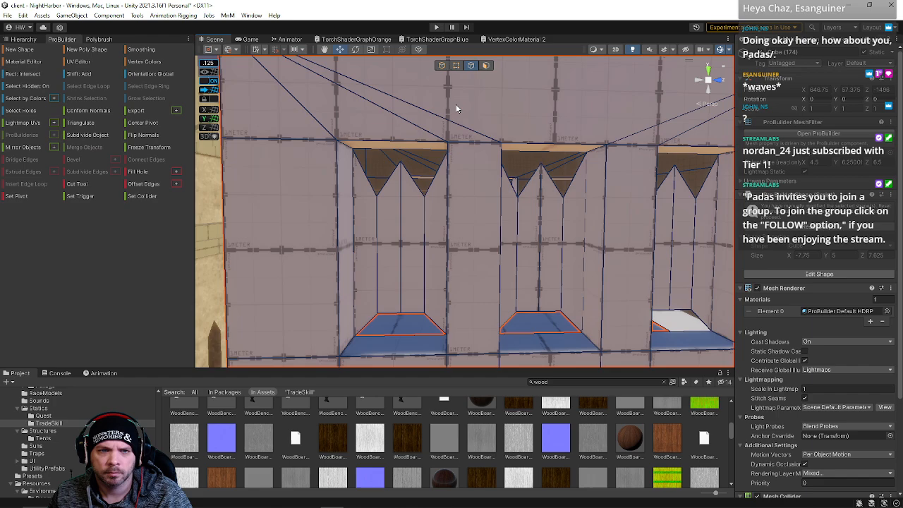
click(415, 185)
click(381, 191)
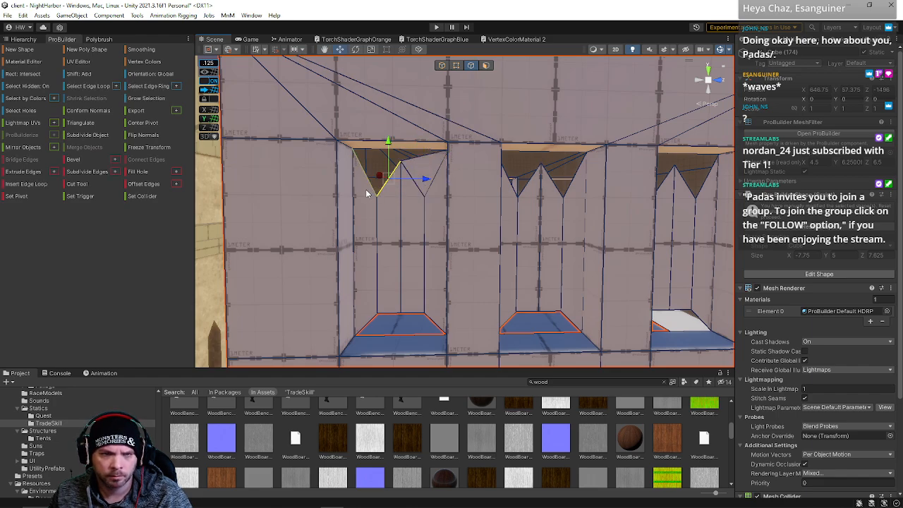
shift+click(366, 193)
key(alt+b)
click(383, 165)
shift+click(419, 165)
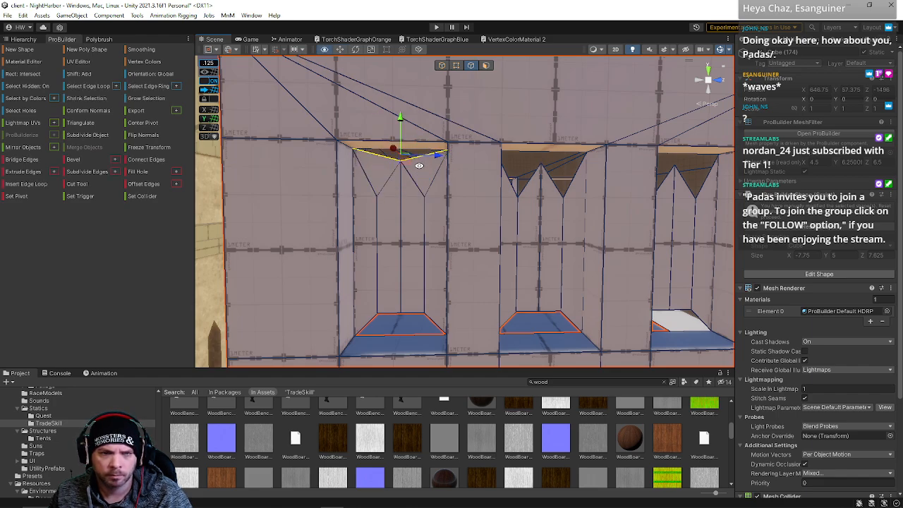
Step: Bridge the open edges around the middle panel's pointed window top to fill its side and upper gaps
click(529, 186)
shift+click(510, 182)
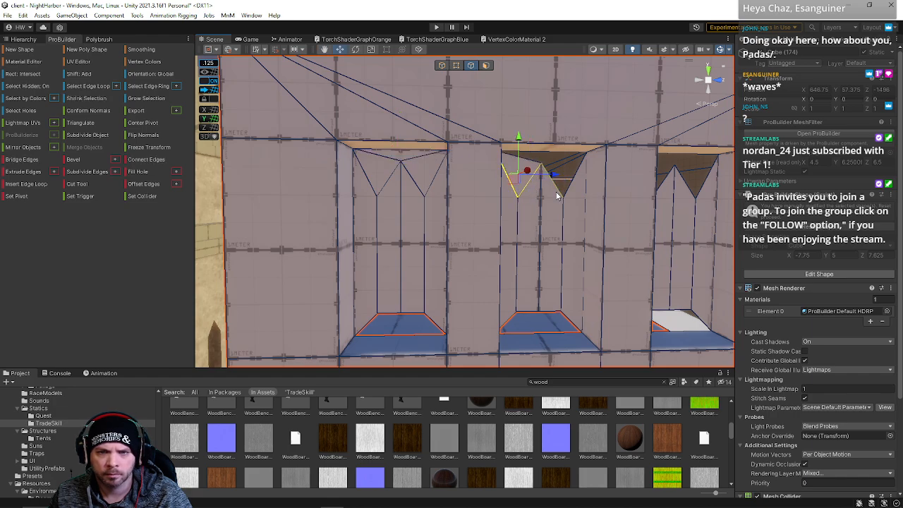
key(alt+b)
key(f)
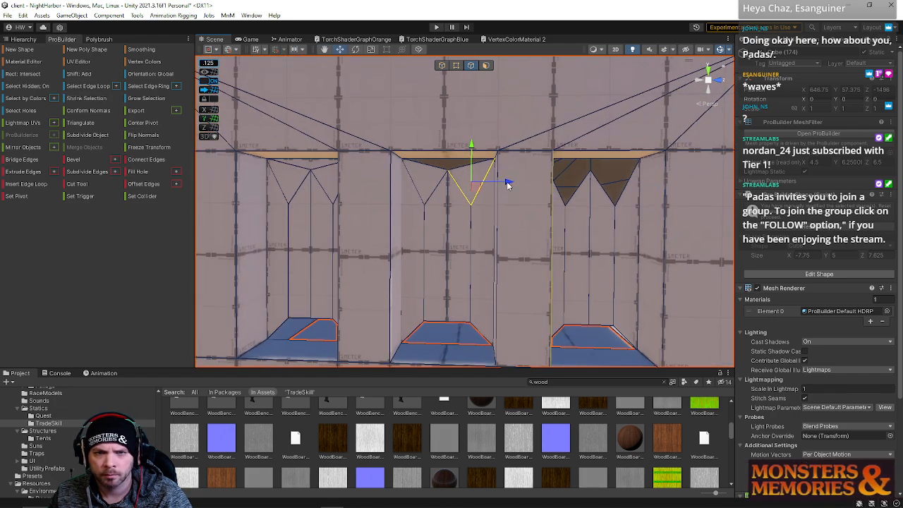
click(439, 171)
shift+click(462, 171)
alt+drag(589, 201, 569, 199)
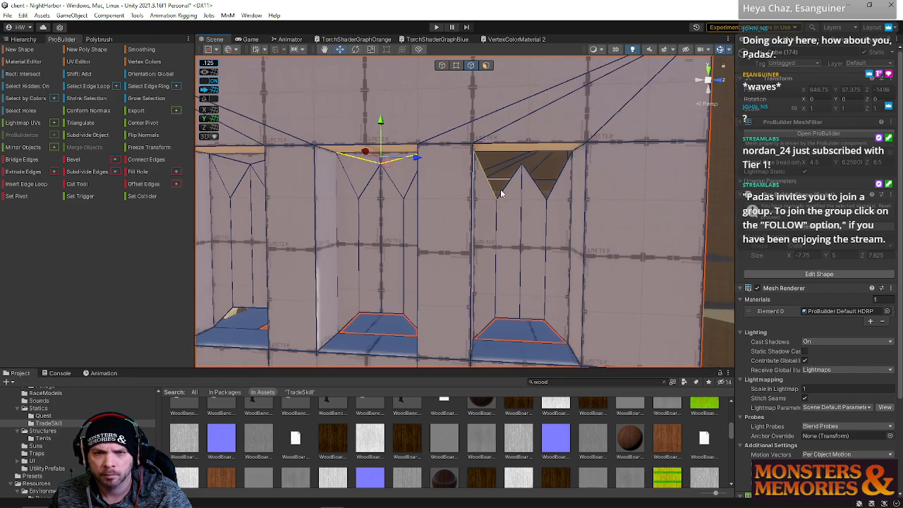
Step: Bridge the open edges around the right panel's pointed window top to fill the remaining gaps
click(499, 191)
click(545, 196)
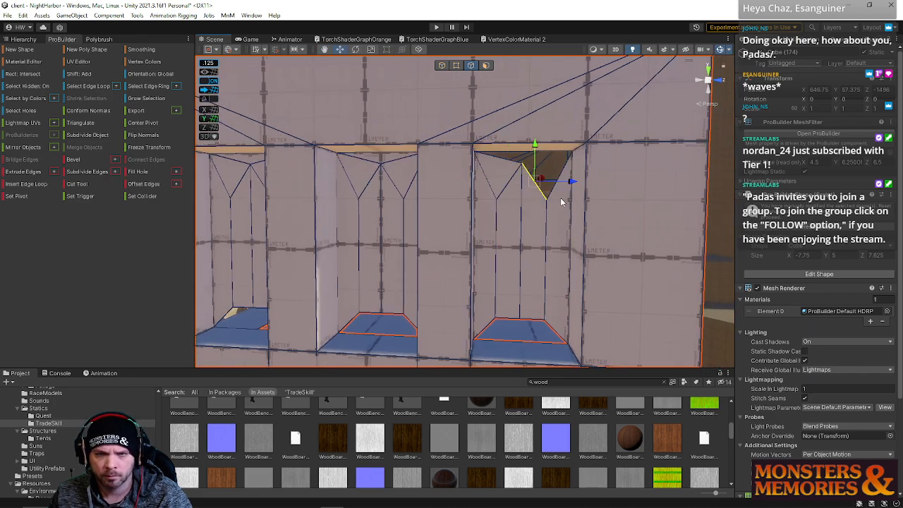
shift+click(563, 169)
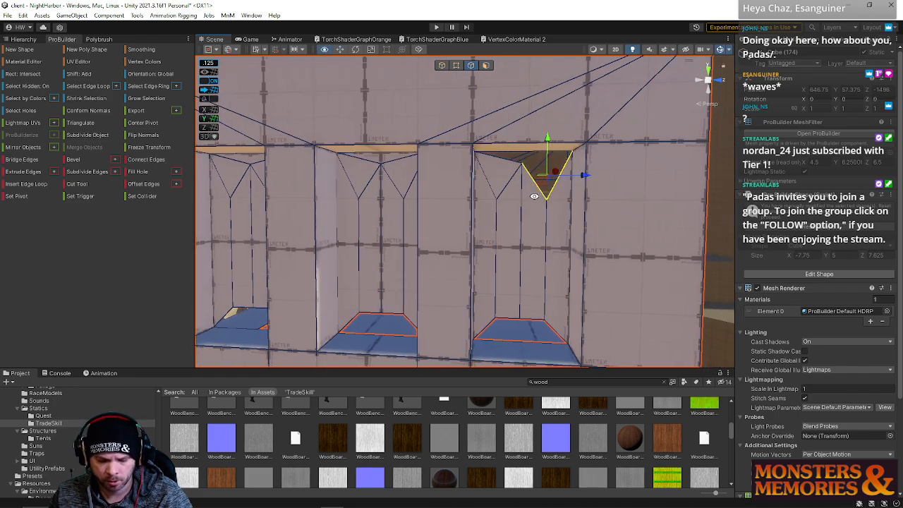
click(503, 169)
shift+click(537, 165)
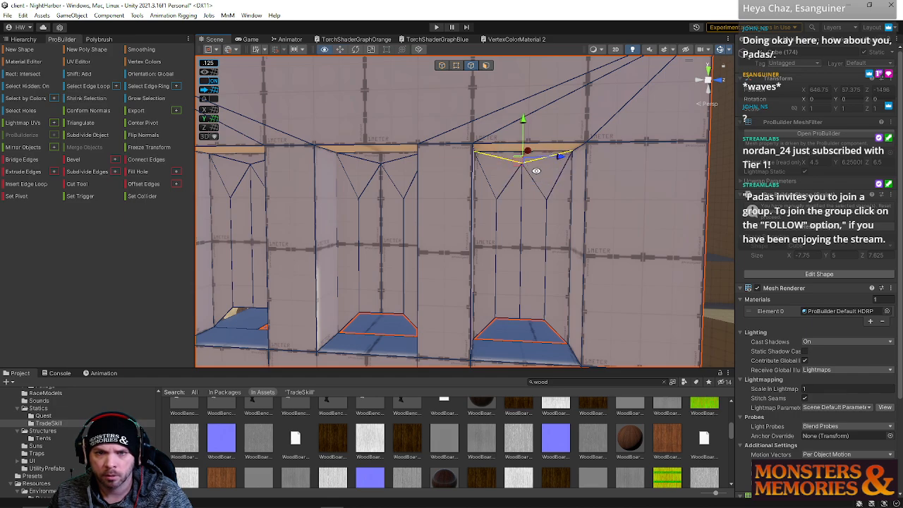
Step: Move the bottom centre vertices of the three inset faces onto their left corners and merge each overlapping pair
alt+drag(536, 171, 523, 219)
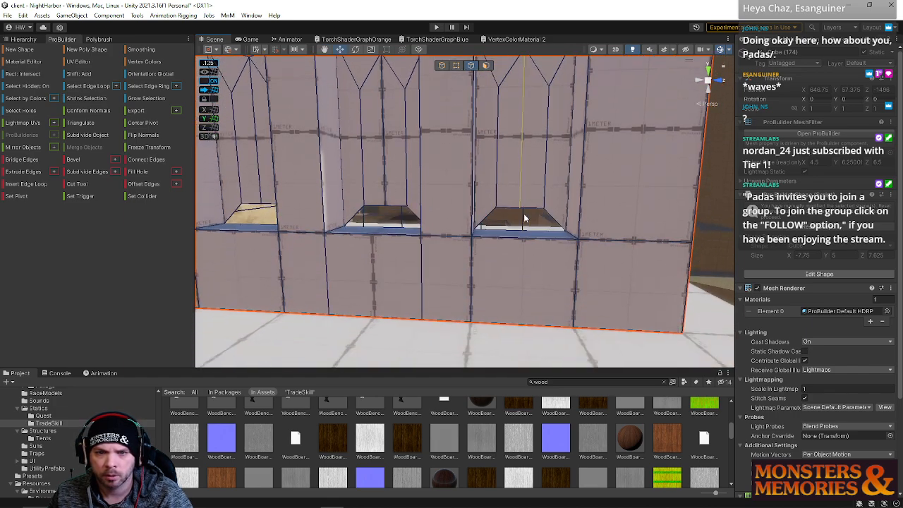
click(442, 65)
shift+click(386, 207)
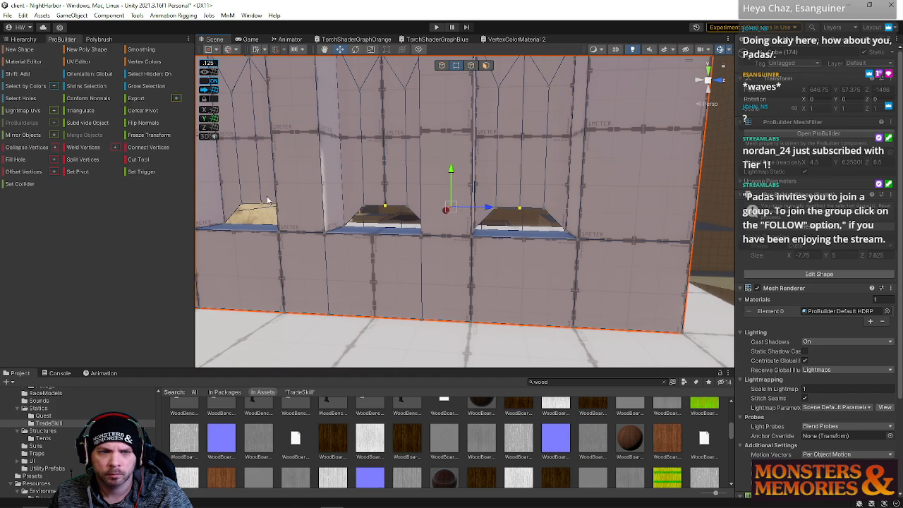
drag(419, 209, 400, 206)
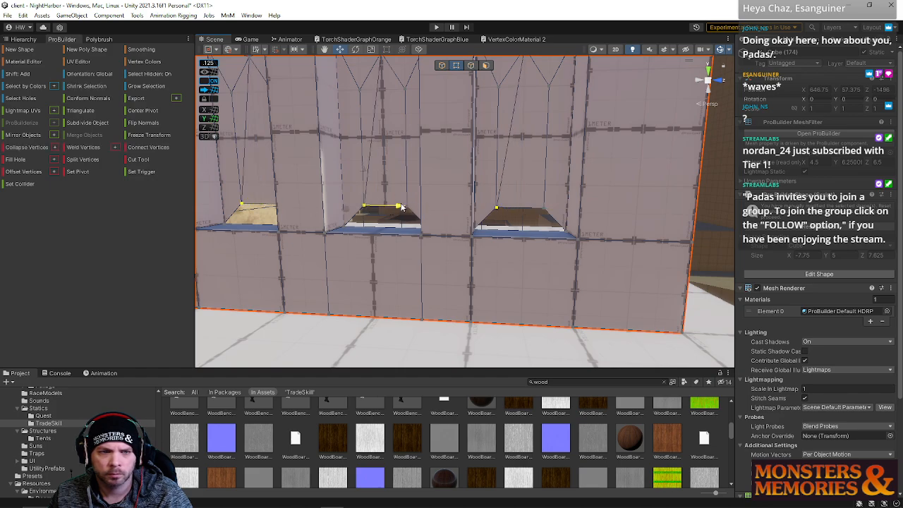
click(242, 204)
click(364, 204)
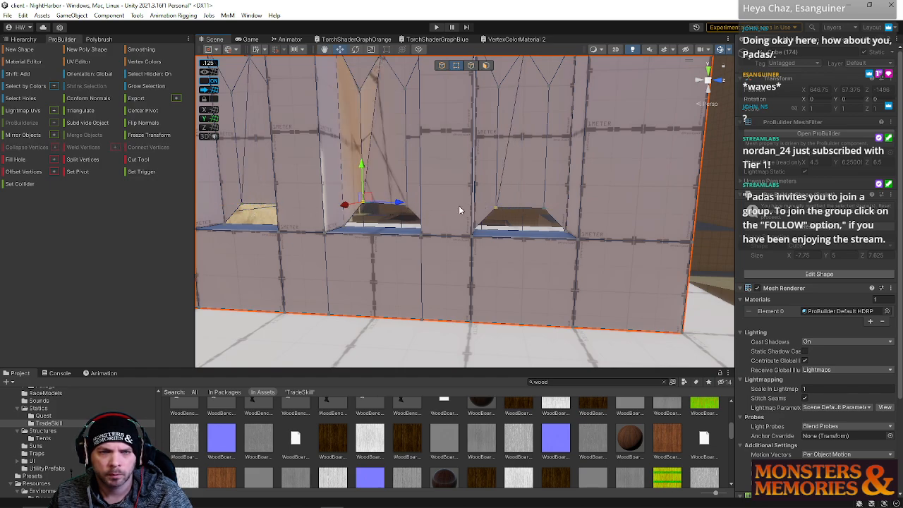
shift+click(371, 215)
click(359, 206)
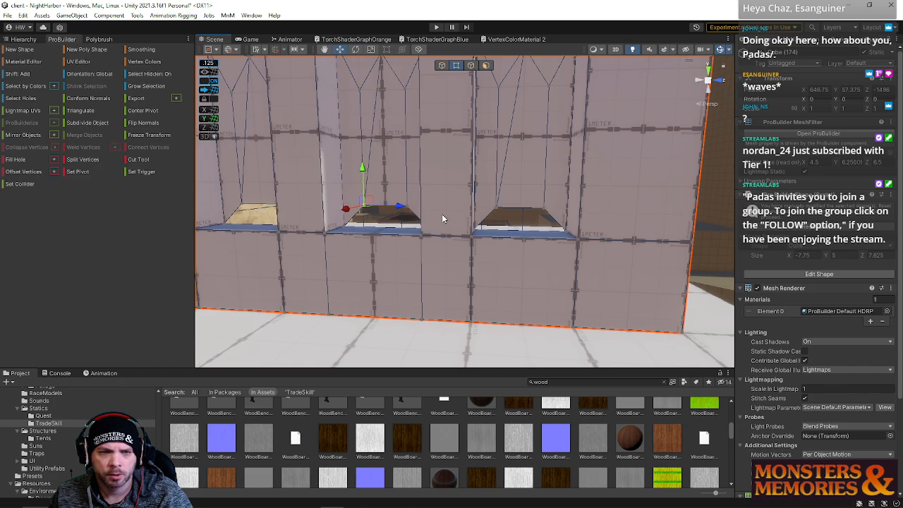
click(500, 210)
Step: Bridge the open edges below the inset faces to close the bottom gap in all three panels
click(471, 65)
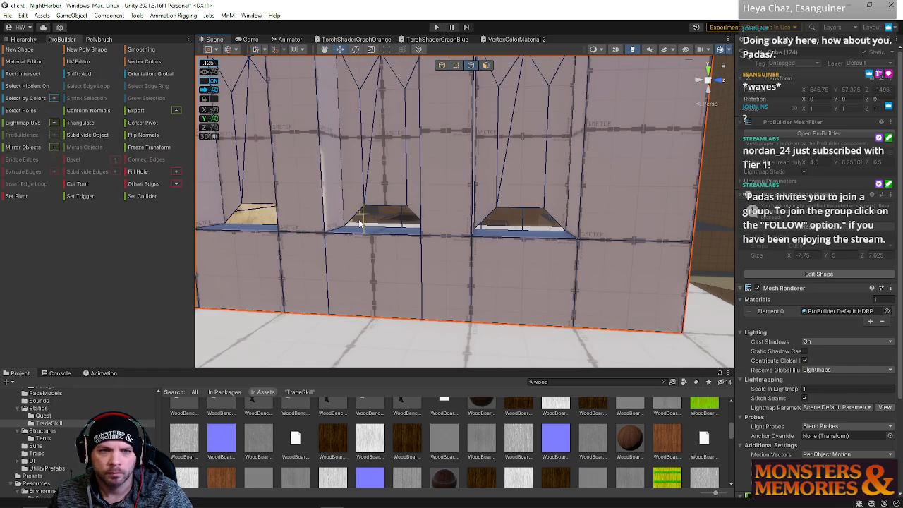
click(353, 217)
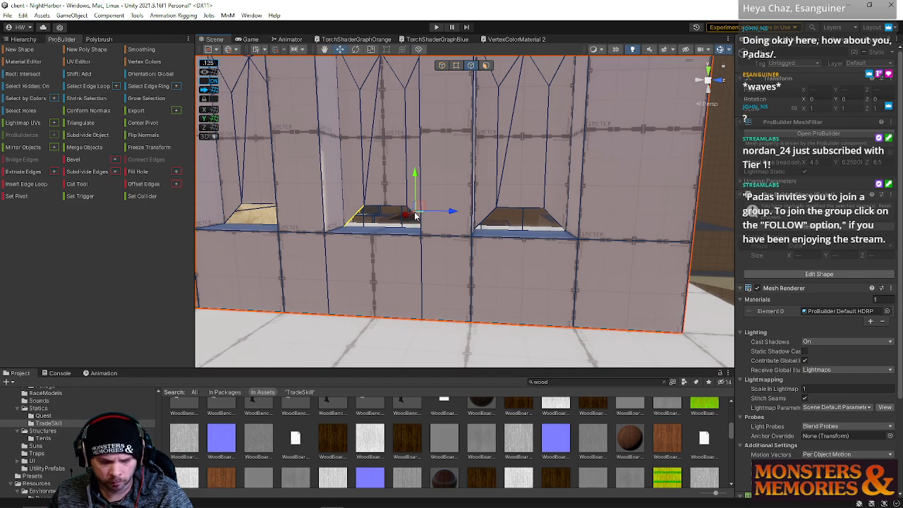
click(399, 210)
shift+click(412, 209)
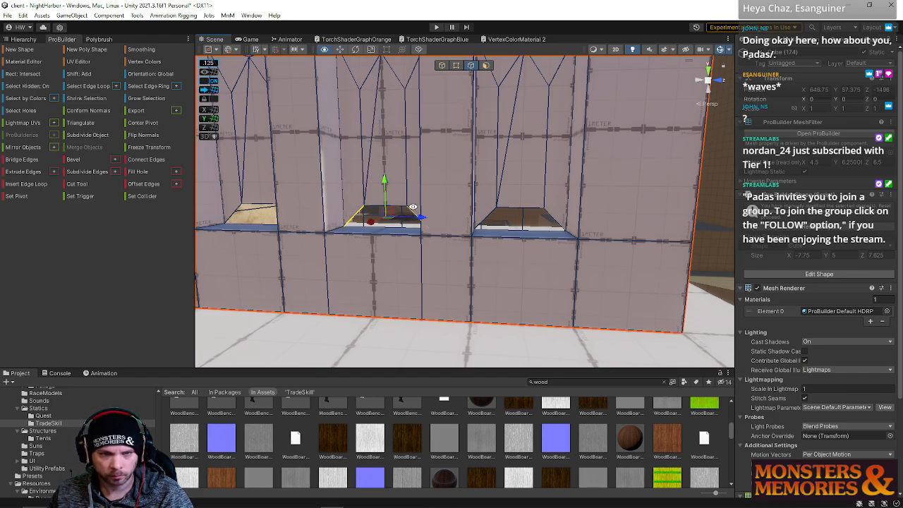
click(257, 210)
alt+drag(258, 211, 407, 129)
click(547, 221)
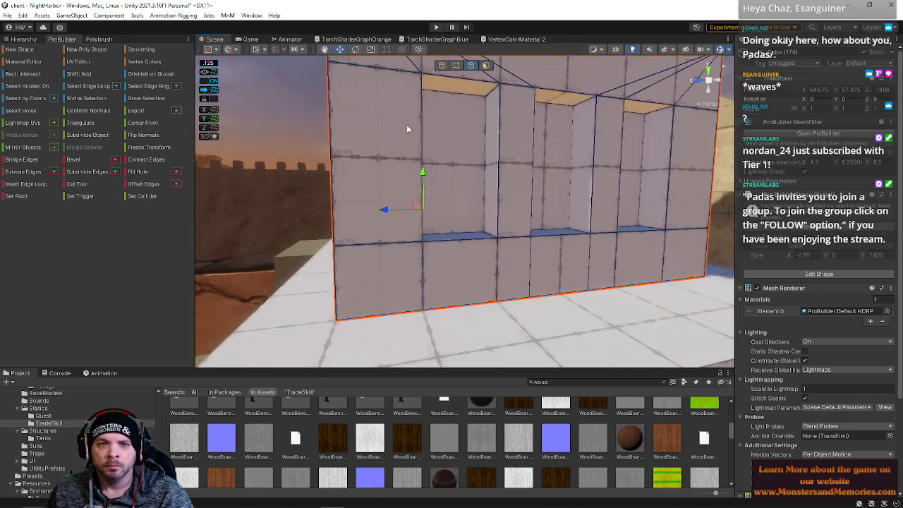
Step: Inset the recessed face of each of the three panels on the opposite wall
click(485, 66)
click(446, 176)
alt+drag(527, 165, 459, 170)
click(545, 173)
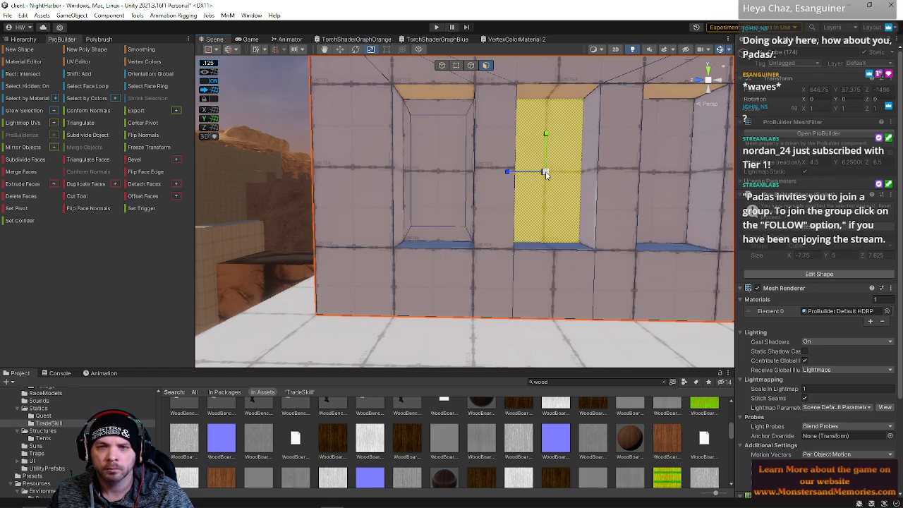
shift+drag(545, 173, 527, 175)
click(662, 171)
shift+drag(654, 172, 635, 177)
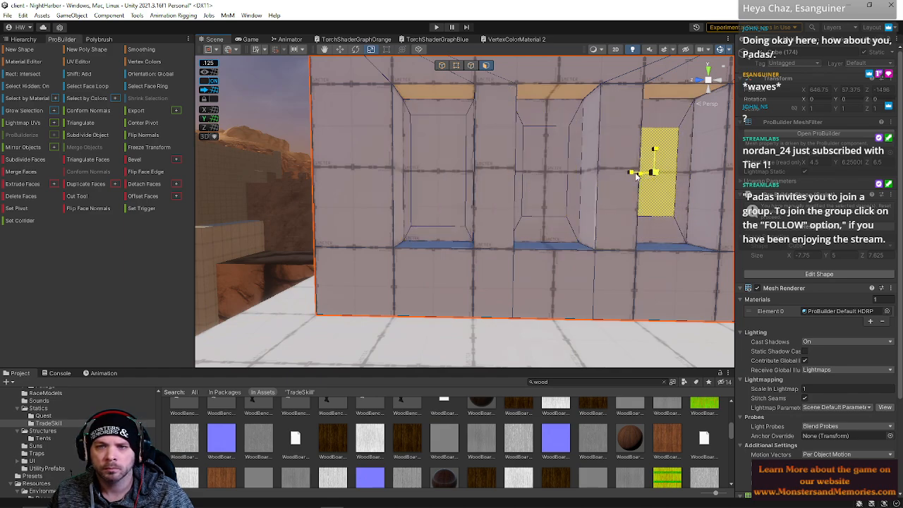
Step: Align the bottom edges of the opposite wall's three inset faces at the same low height
click(470, 65)
click(439, 223)
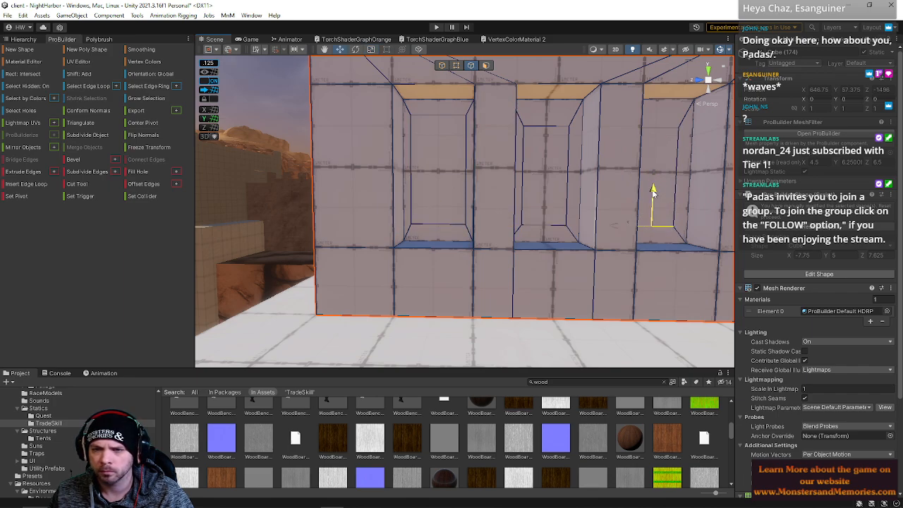
right_drag(652, 192, 627, 195)
Step: Shift the vertical edges of the three inset faces inward to narrow the window shapes
click(487, 193)
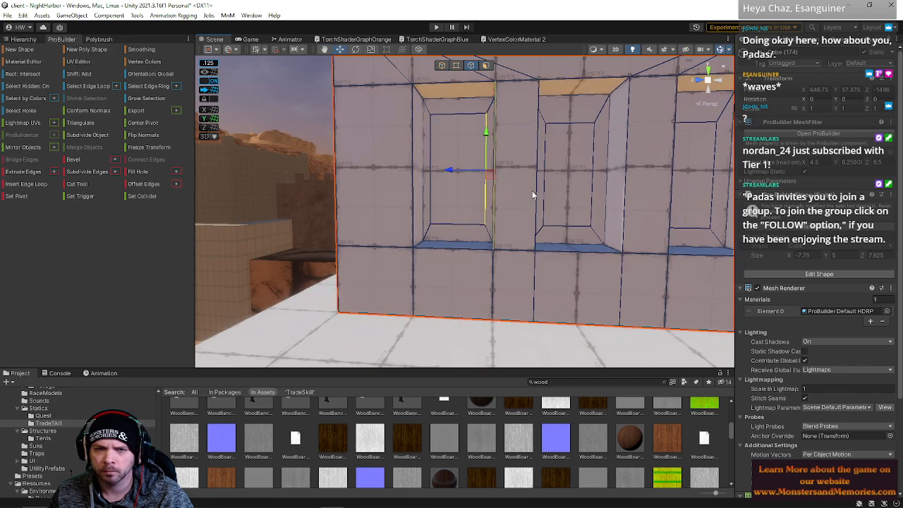
drag(450, 172, 403, 170)
right_drag(455, 186, 458, 188)
key(d)
click(445, 182)
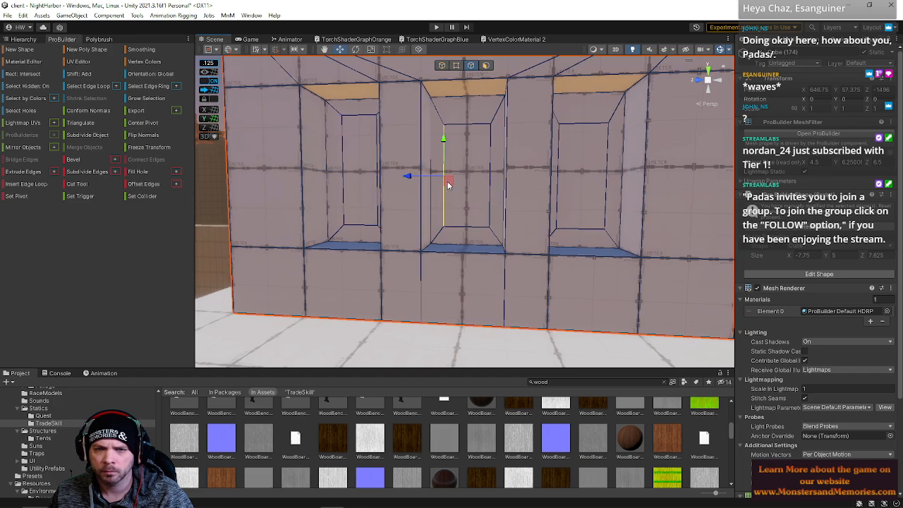
drag(414, 180, 450, 180)
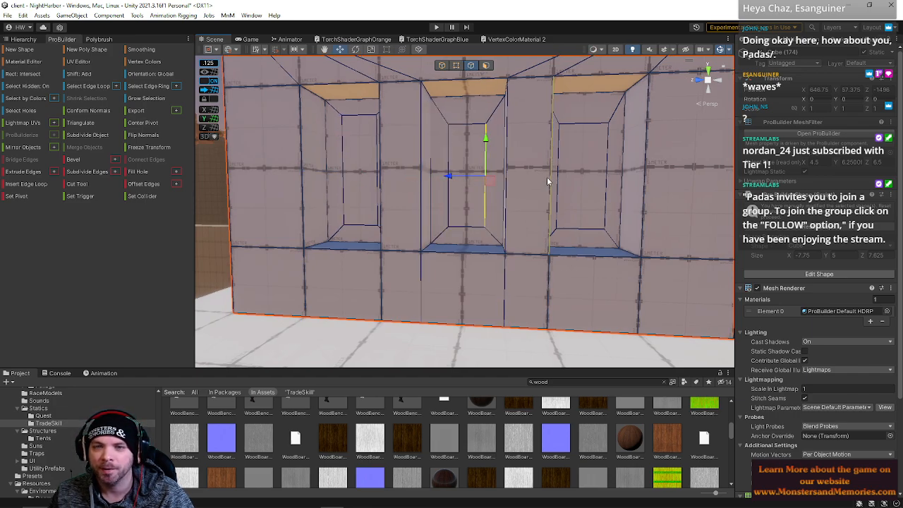
right_drag(556, 178, 536, 179)
key(d)
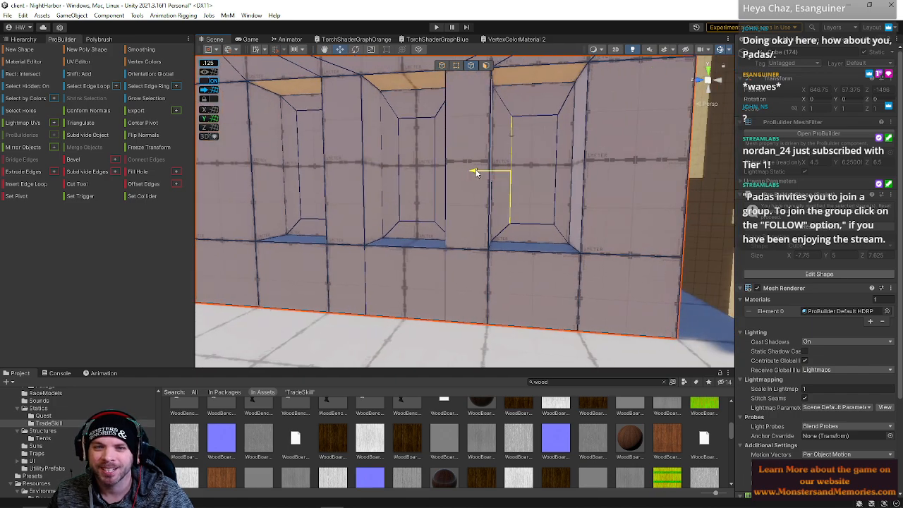
click(553, 168)
drag(524, 173, 517, 173)
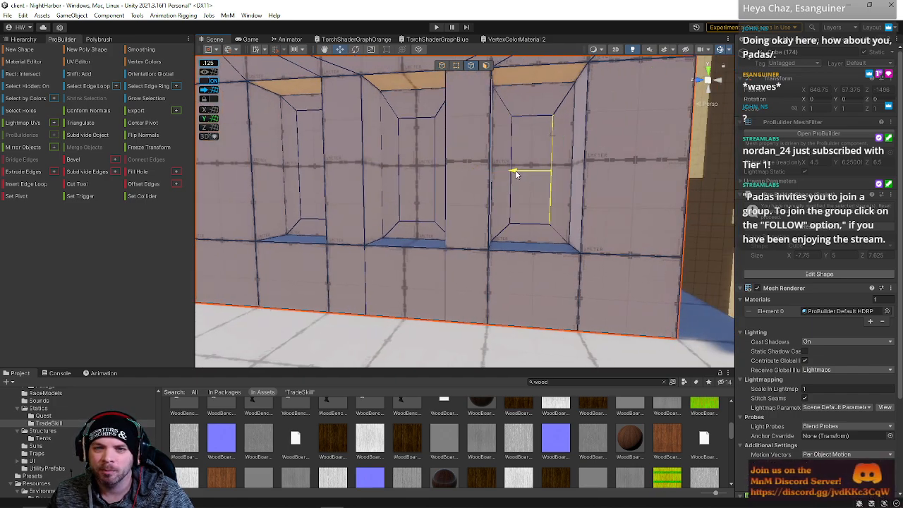
Step: Lower the top edge of the right inset face on the opposite wall
click(540, 123)
key(e)
right_drag(506, 143, 509, 141)
key(e)
drag(531, 154, 531, 144)
right_drag(531, 144, 571, 139)
key(d)
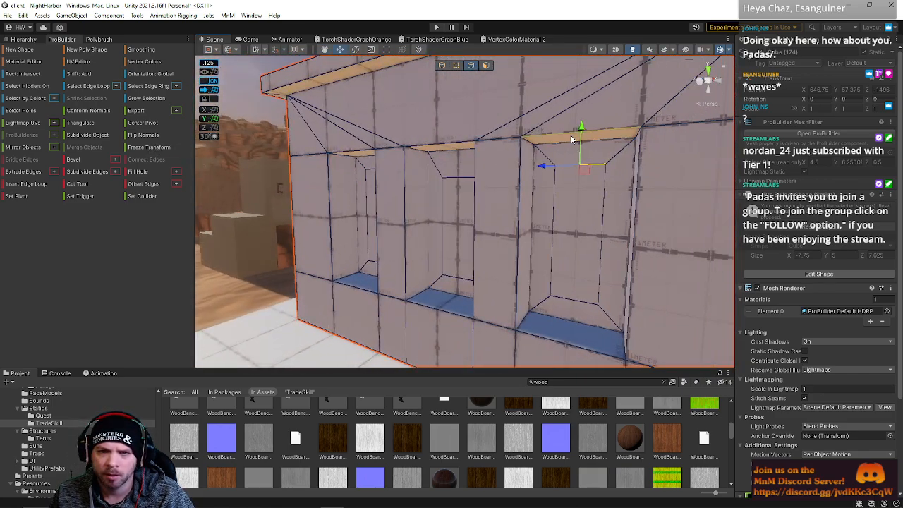
drag(582, 134, 581, 156)
Step: Lower the top edges of the middle and left inset faces to match the right one
right_drag(538, 164, 480, 190)
key(w)
key(a)
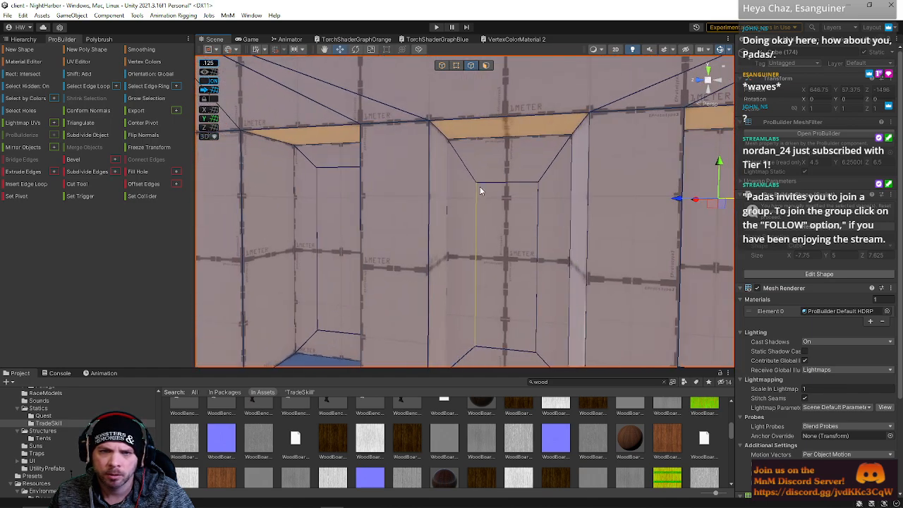
drag(510, 154, 511, 169)
key(a)
right_drag(455, 183, 446, 171)
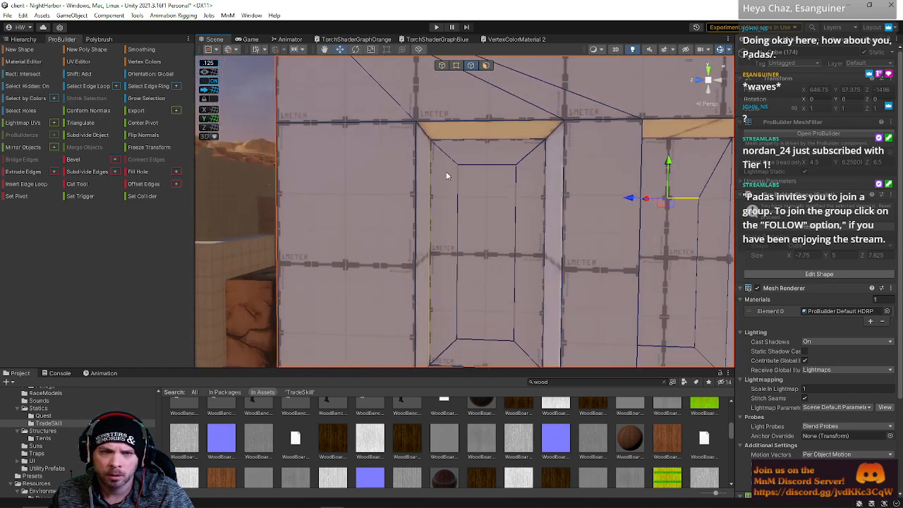
click(484, 164)
drag(487, 132, 487, 165)
key(s)
mouse_move(520, 191)
right_down()
mouse_move(547, 196)
mouse_move(525, 194)
right_up()
Step: Delete the border faces above and below the inset face in all three panels of the opposite wall
click(485, 65)
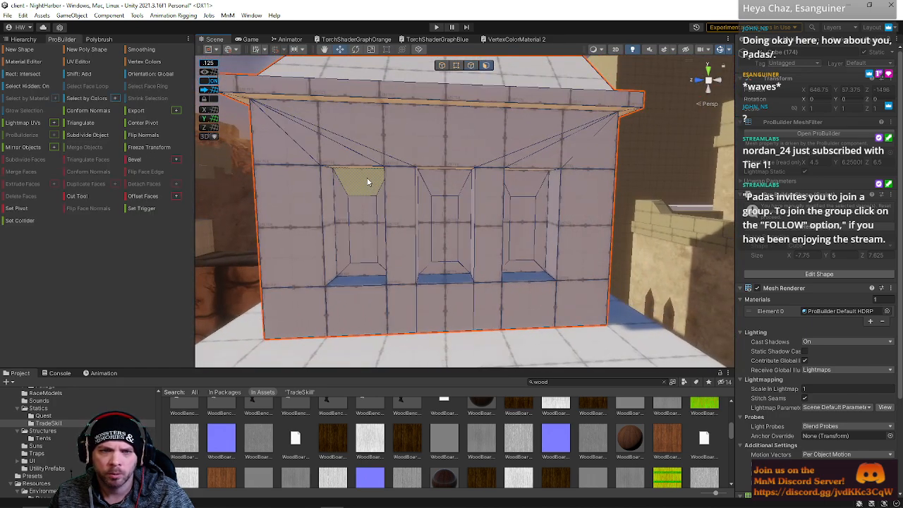
click(362, 178)
shift+click(443, 182)
shift+click(443, 272)
shift+click(361, 270)
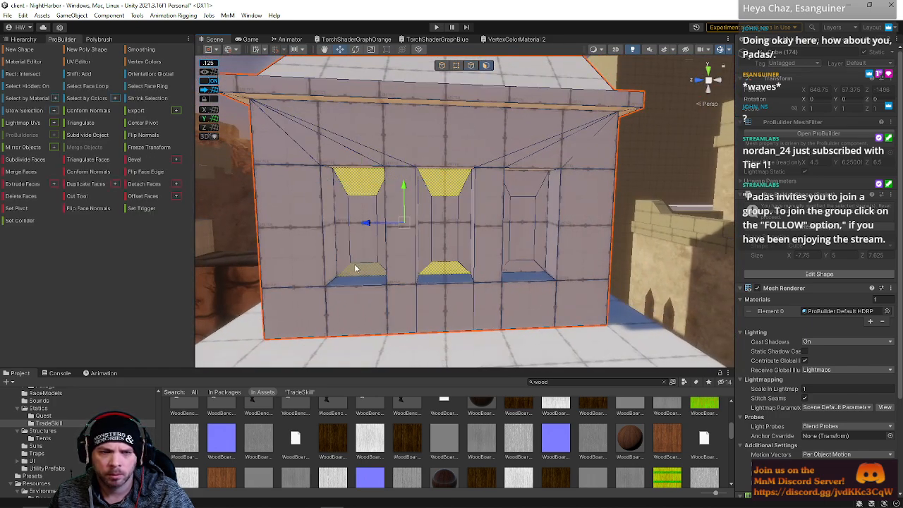
shift+click(510, 178)
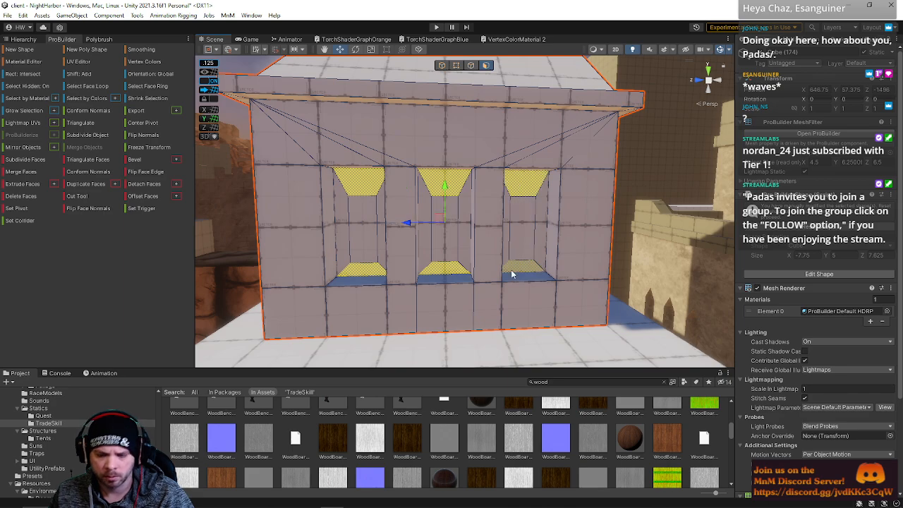
key(BackSpace)
Step: Insert a vertical edge loop down the centre of each of the opposite wall's three inset faces
click(473, 65)
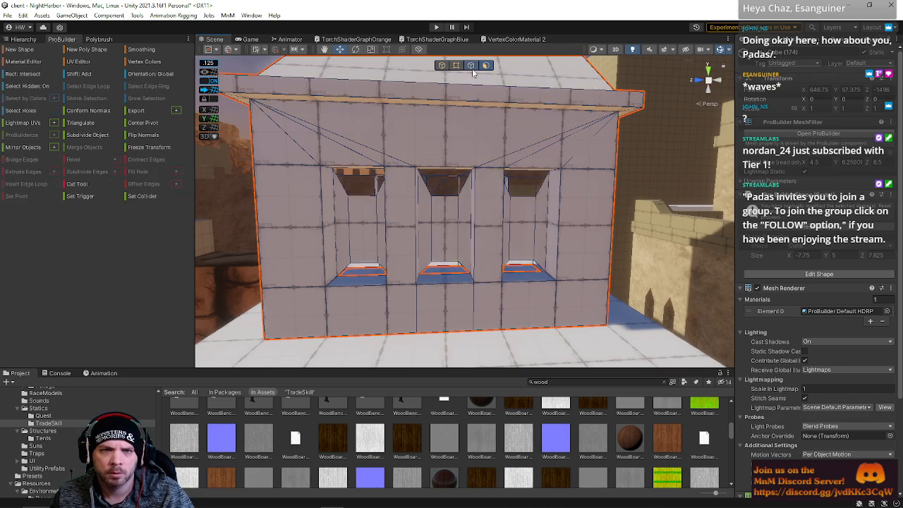
click(445, 202)
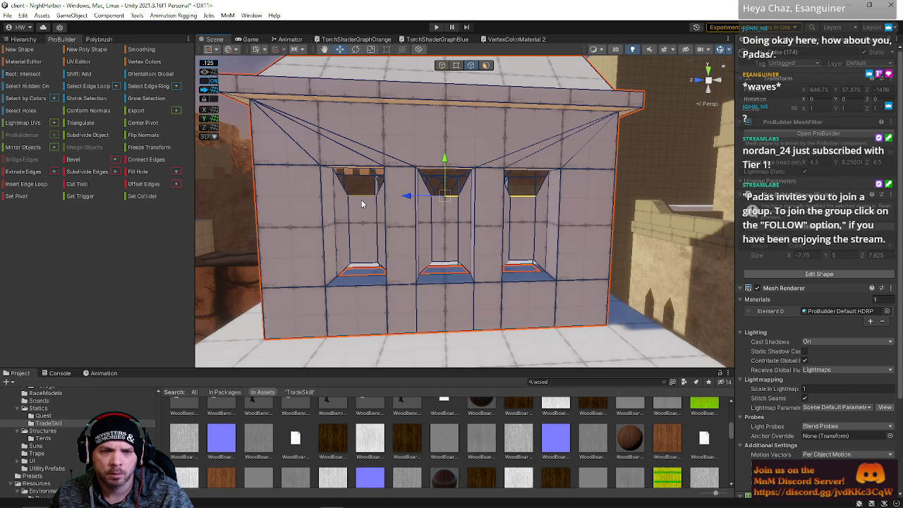
key(alt+u)
key(q)
key(w)
right_drag(383, 240, 402, 173)
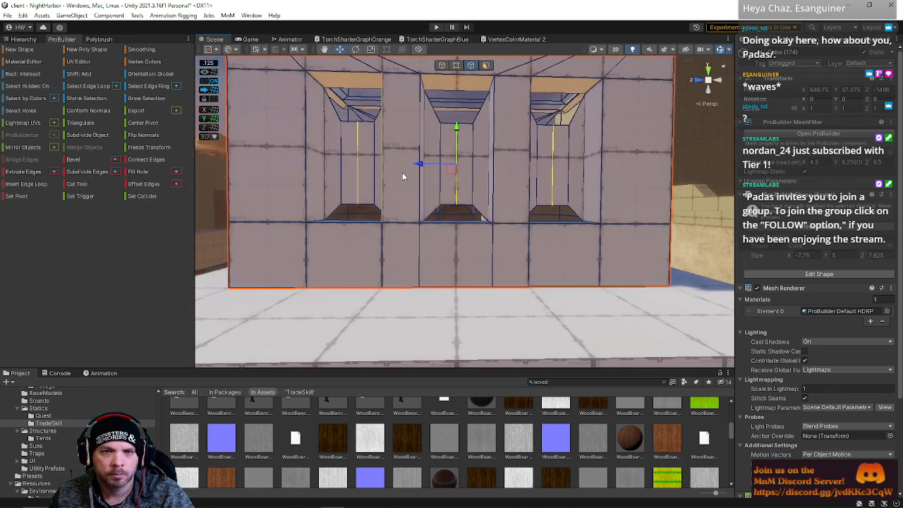
Step: Raise the top centre vertices of the opposite wall's three inset faces to form pointed tops
click(459, 75)
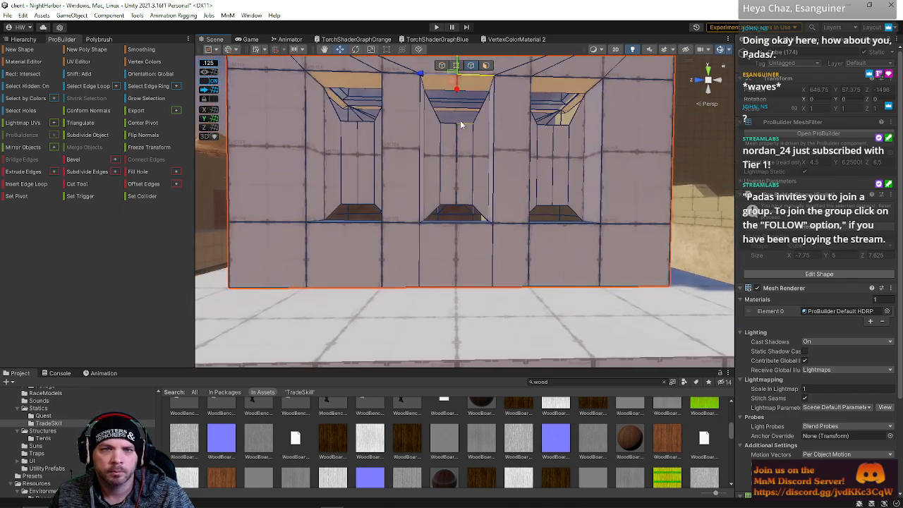
click(456, 65)
click(357, 122)
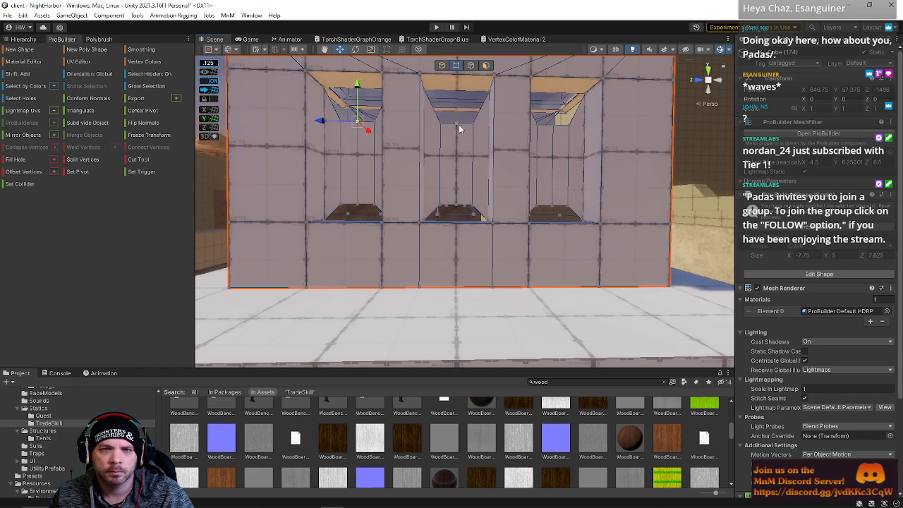
shift+click(458, 124)
shift+click(553, 126)
drag(455, 90, 451, 68)
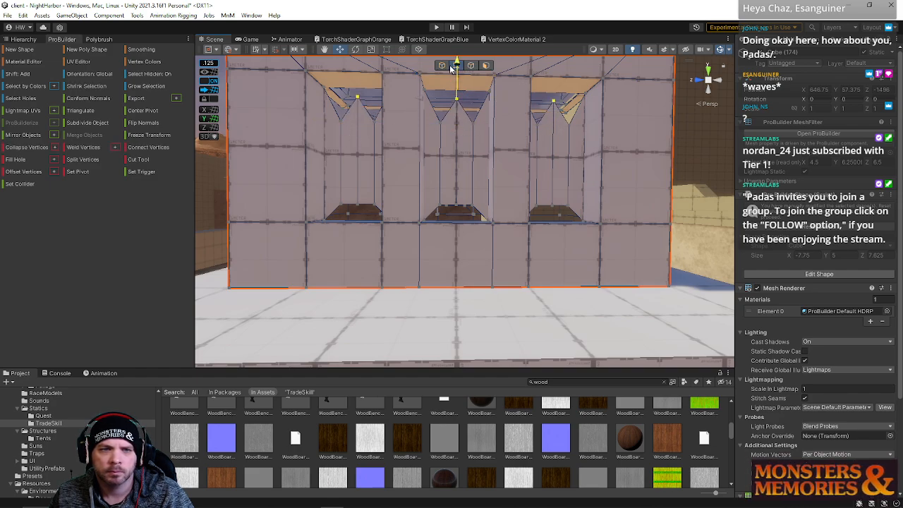
Step: Move the bottom centre vertices of the three inset faces sideways onto their neighbouring bottom corners
click(357, 205)
shift+click(456, 205)
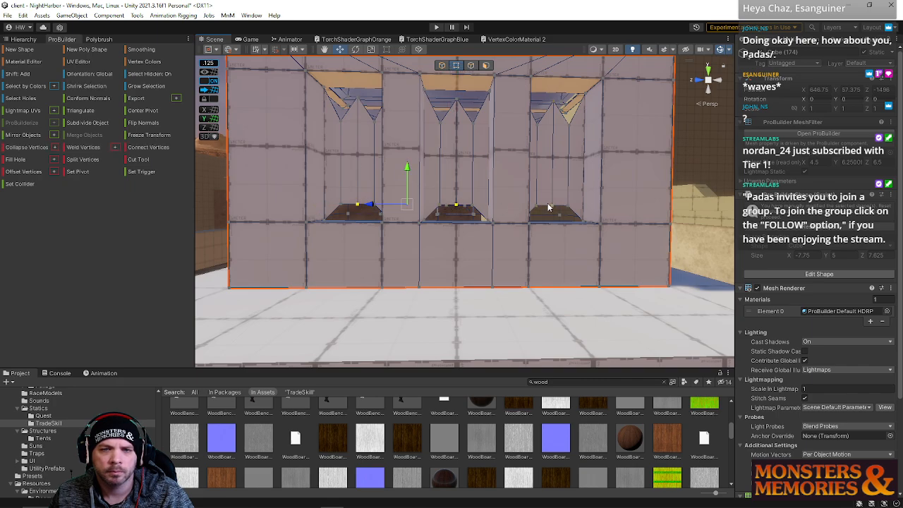
drag(419, 206, 537, 206)
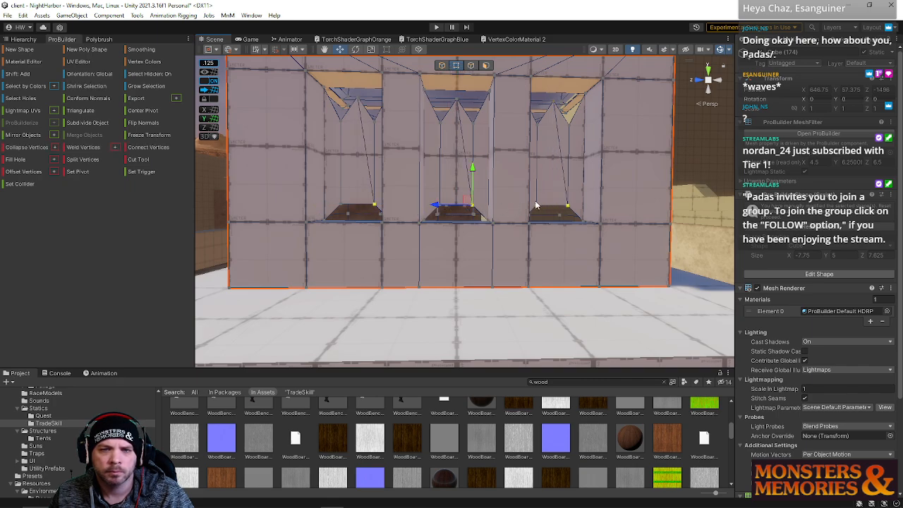
click(568, 206)
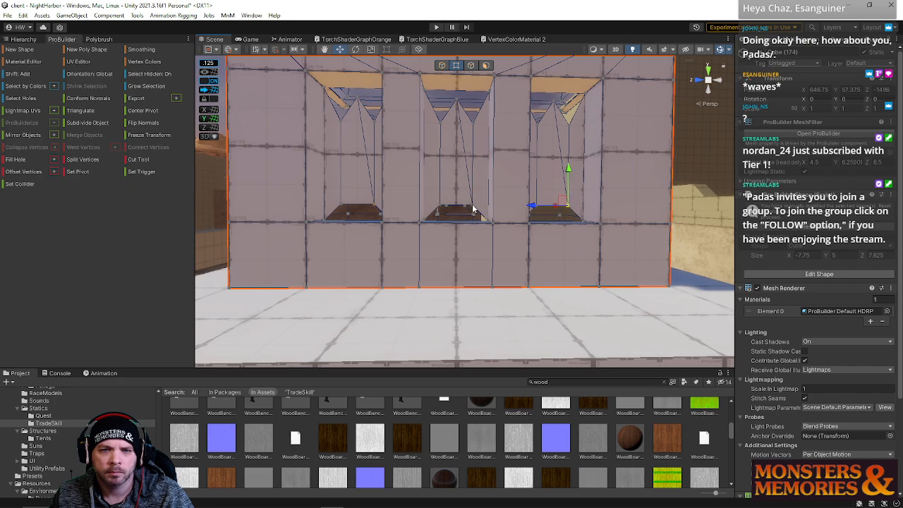
click(473, 209)
click(374, 205)
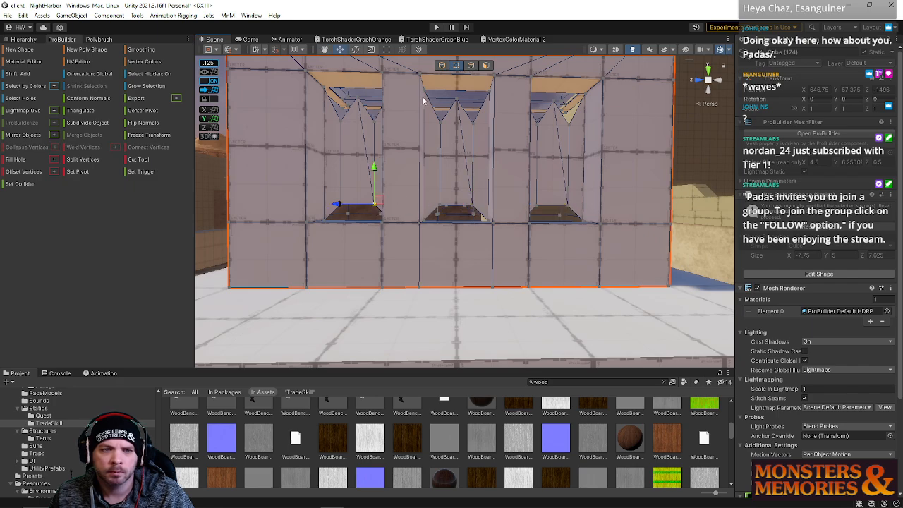
Step: Bridge the two side edges below the left panel's inset face to close the gap
key(w)
right_drag(437, 97, 470, 140)
key(a)
key(s)
click(471, 65)
key(d)
click(435, 183)
shift+click(509, 180)
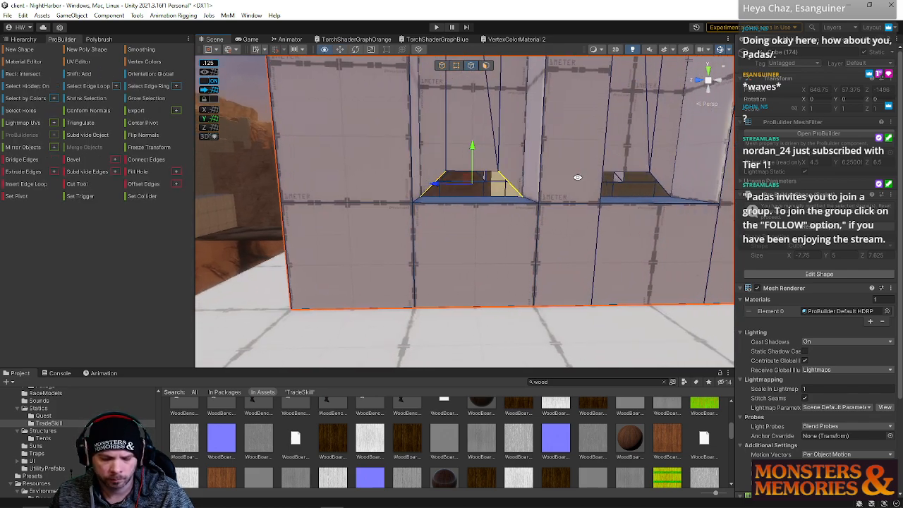
key(alt+b)
Step: Bridge the side edges below the inset faces of the middle and right panels to close their gaps
key(d)
right_drag(576, 177, 546, 191)
click(560, 186)
shift+click(482, 188)
key(alt+b)
key(d)
click(538, 192)
shift+click(475, 192)
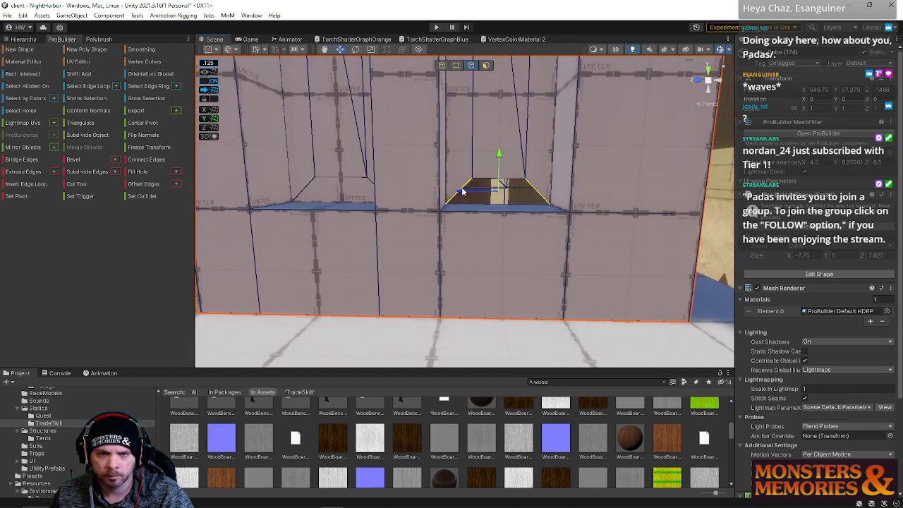
key(alt+b)
Step: Bridge the edges around the right panel's pointed window top to fill both side gaps and the gap above
right_drag(476, 191, 507, 146)
click(510, 124)
shift+click(519, 127)
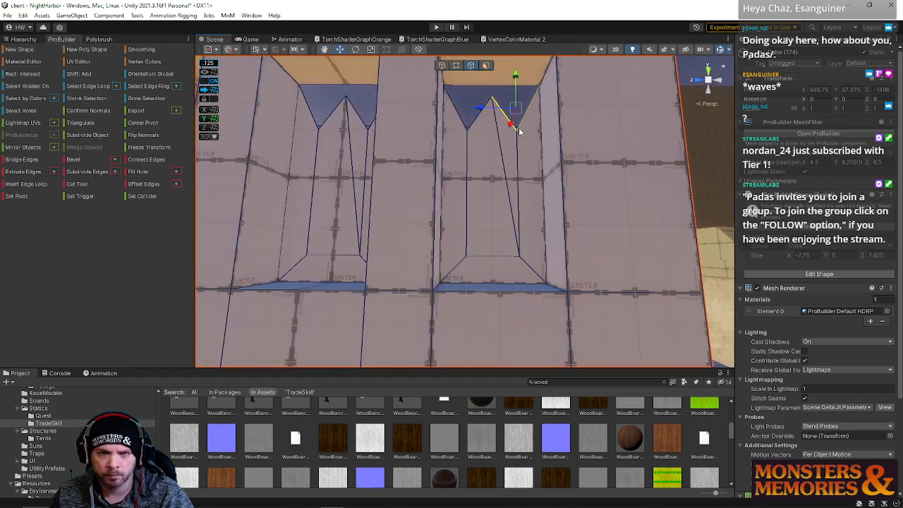
key(alt+b)
click(477, 124)
shift+click(465, 126)
click(464, 125)
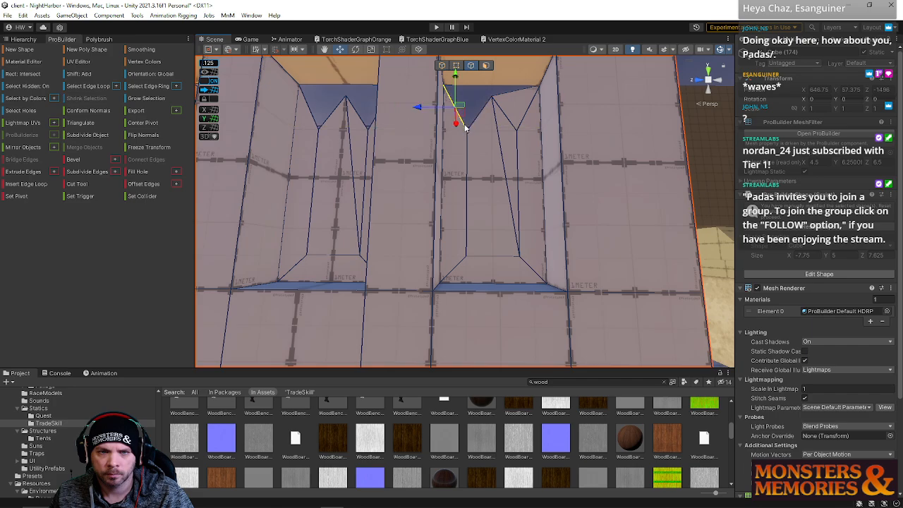
shift+click(473, 125)
key(alt+b)
click(503, 96)
shift+click(484, 96)
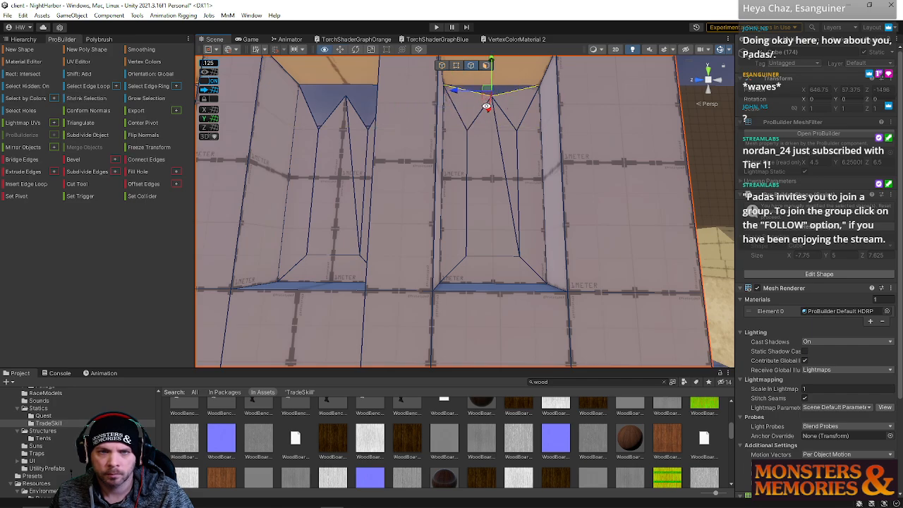
key(alt+b)
Step: Bridge the edges around the middle panel's pointed window top to fill its gaps
right_drag(484, 97, 553, 170)
drag(552, 170, 568, 174)
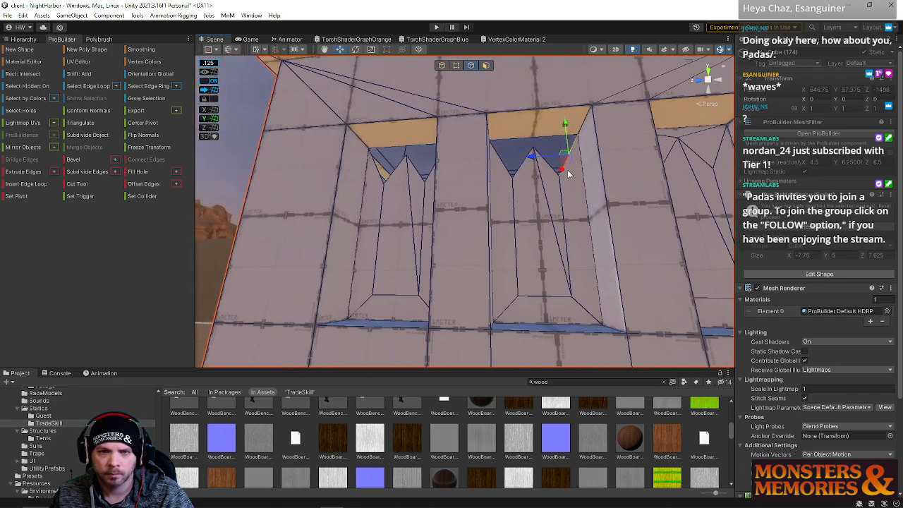
click(551, 157)
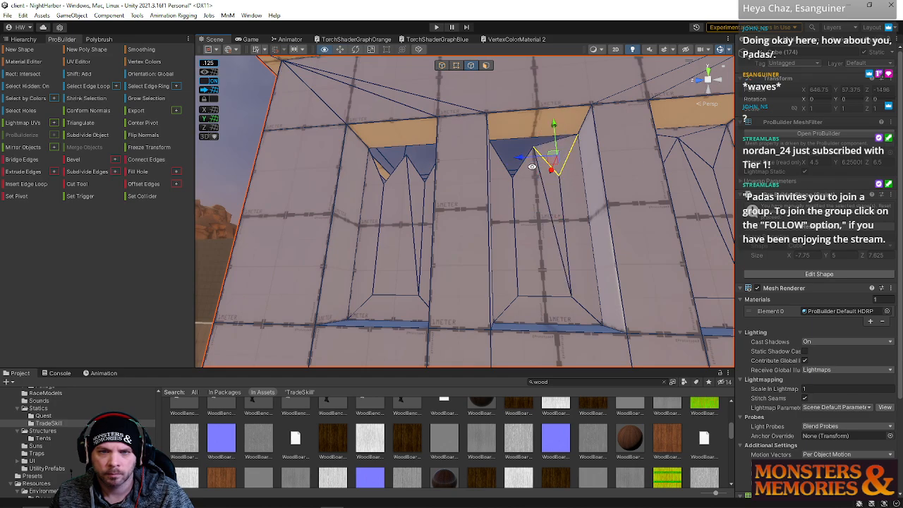
click(513, 174)
drag(510, 157, 509, 143)
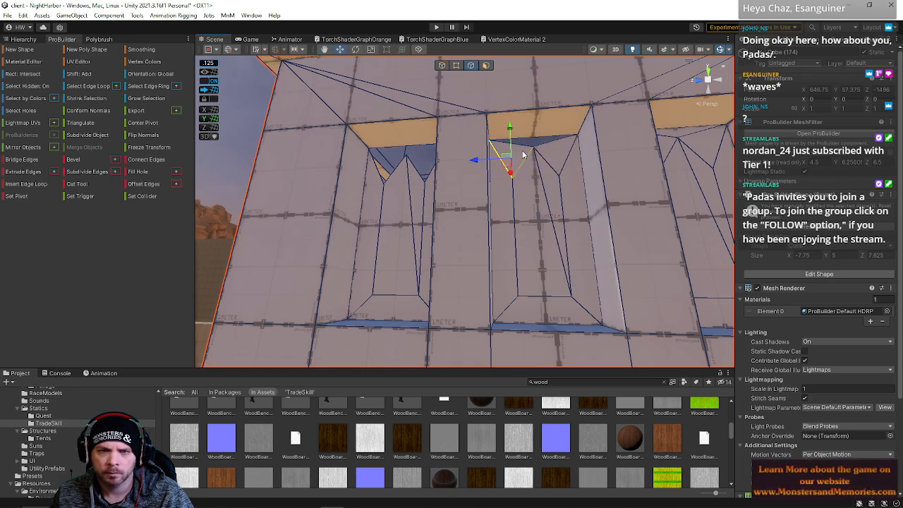
Step: Fill the gaps around the left panel's pointed window top by bridging its edges
right_drag(549, 151, 487, 175)
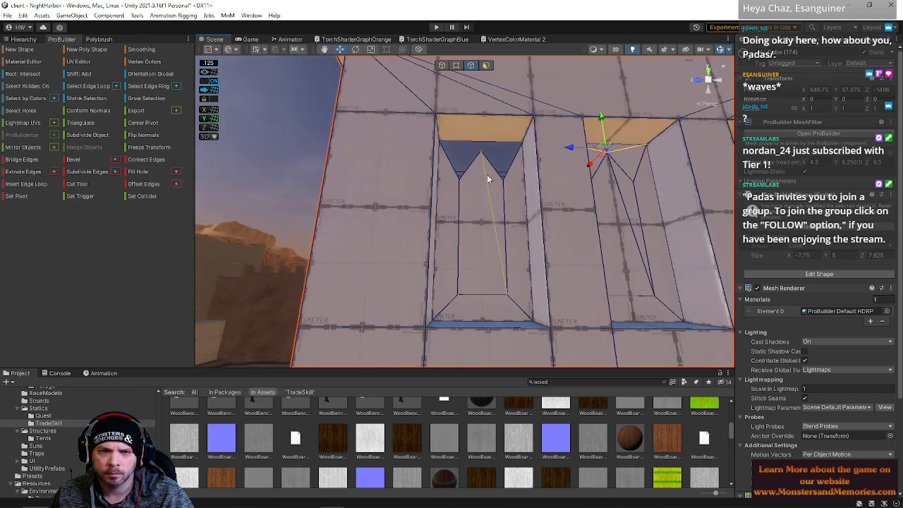
click(491, 176)
drag(491, 176, 473, 157)
right_drag(508, 187, 500, 104)
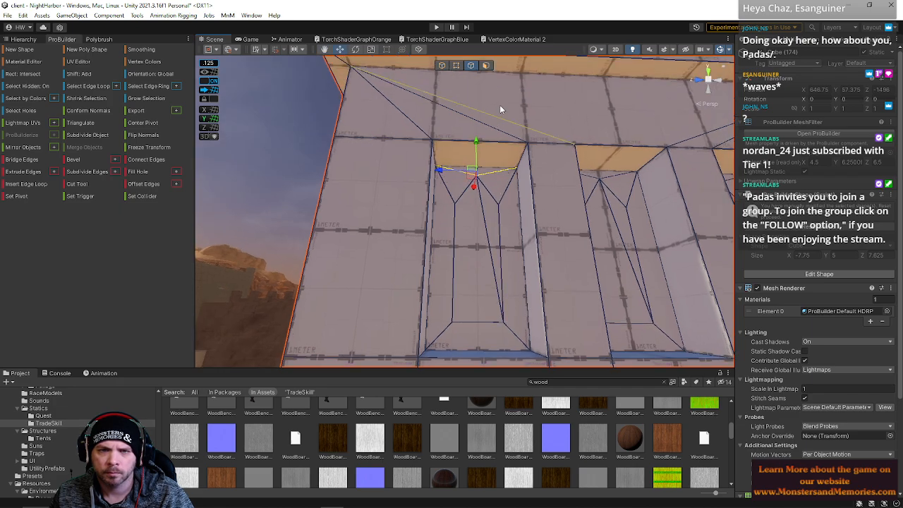
Step: Extrude the pointed window faces inward and delete them to leave window openings
click(485, 65)
click(474, 198)
shift+click(606, 229)
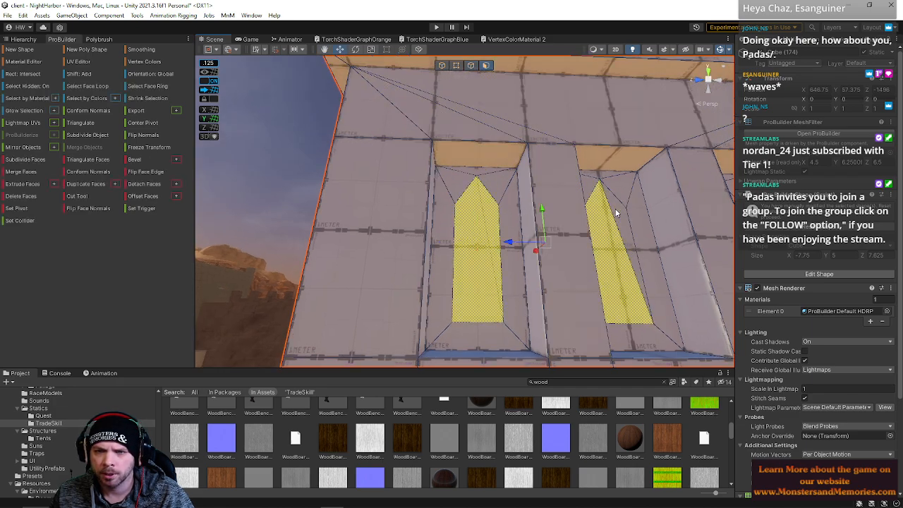
key(f)
right_drag(650, 208, 404, 213)
right_drag(356, 227, 419, 185)
click(389, 208)
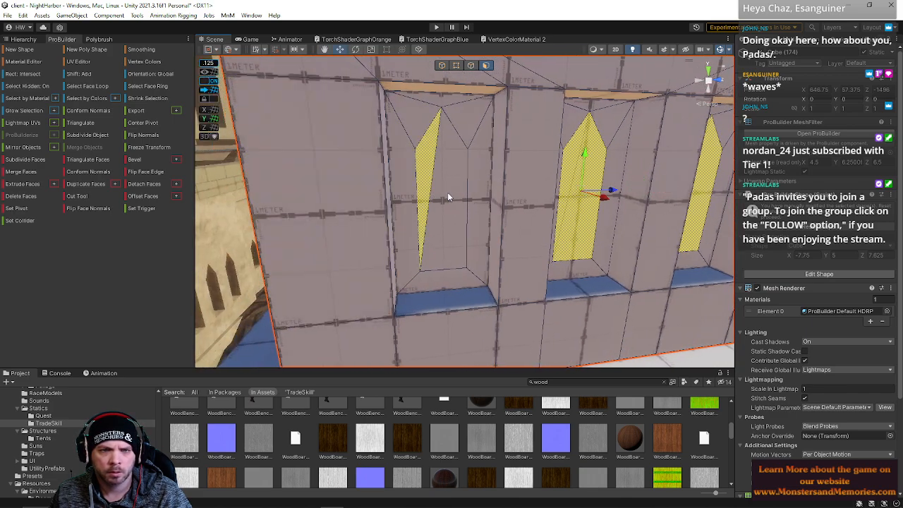
click(447, 203)
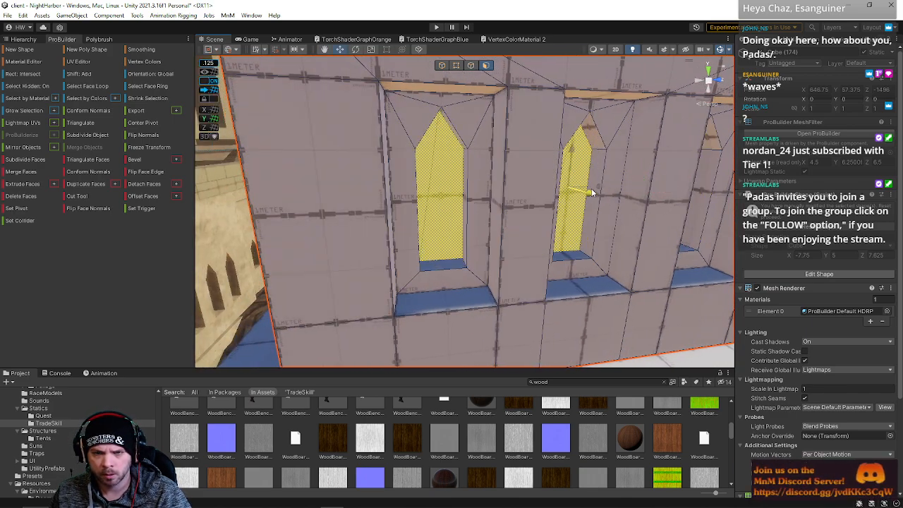
right_drag(592, 192, 458, 85)
Step: Bridge the inner vertical edges of neighbouring windows to form interior wall faces between the three openings
click(471, 65)
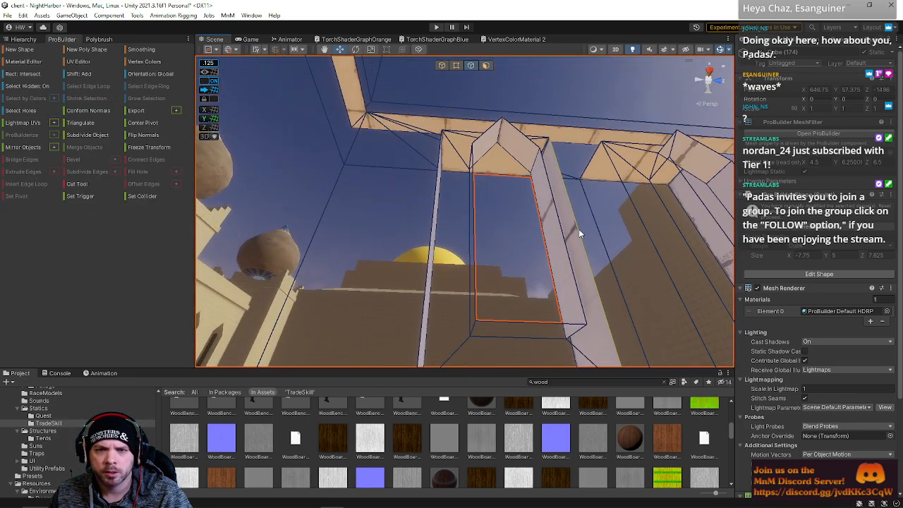
scroll(580, 233, down, 5)
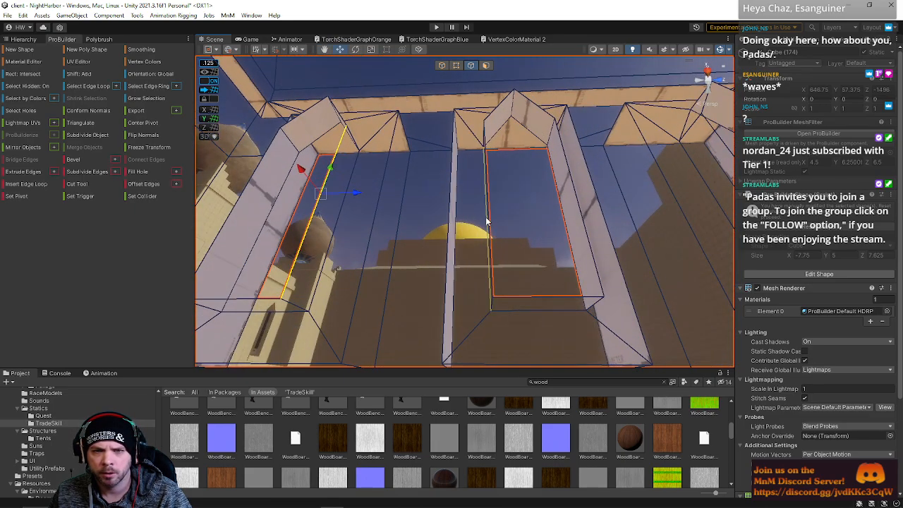
alt+drag(486, 222, 307, 203)
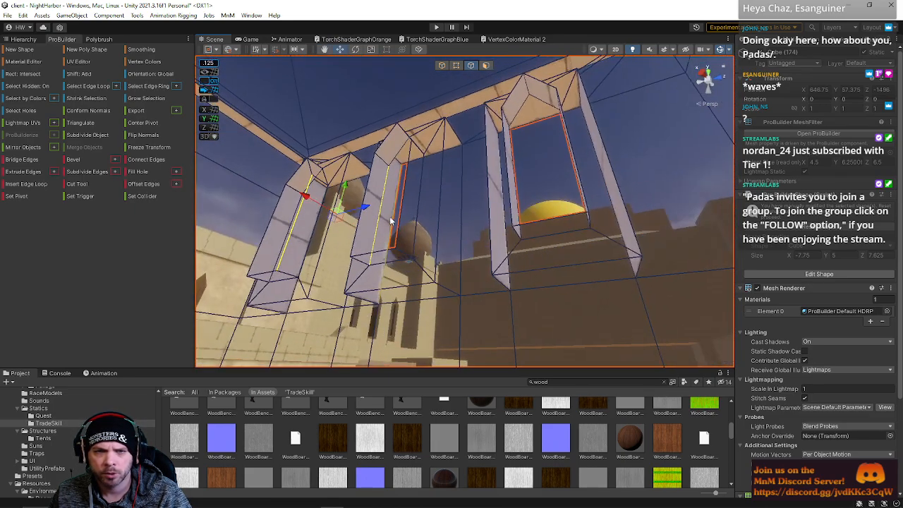
shift+click(306, 200)
key(alt+b)
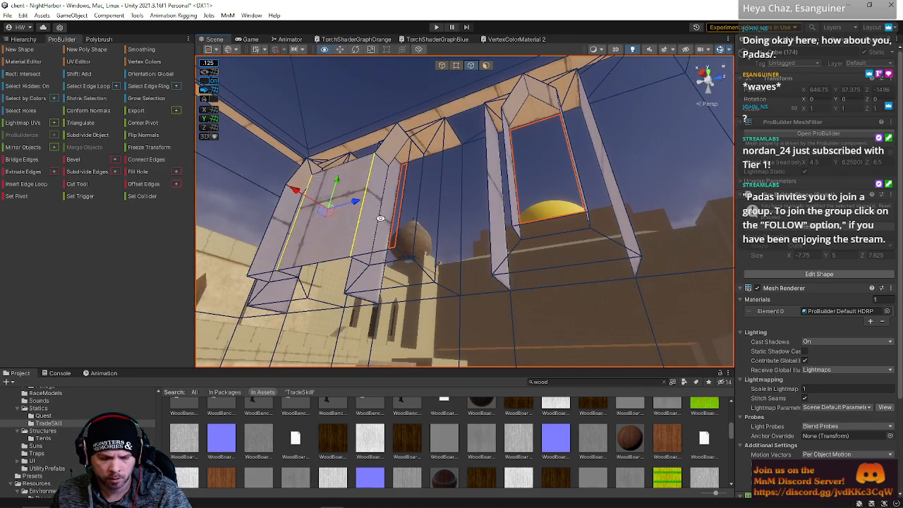
click(404, 186)
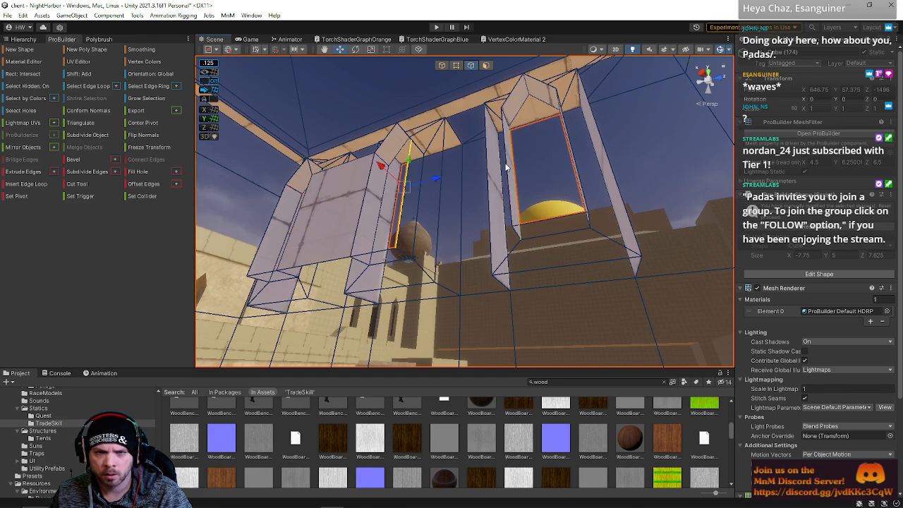
shift+click(505, 167)
key(alt+b)
Step: Bridge the sloped inner top edges of neighbouring windows to fill the interior wall above the bridged faces
alt+drag(451, 162, 478, 163)
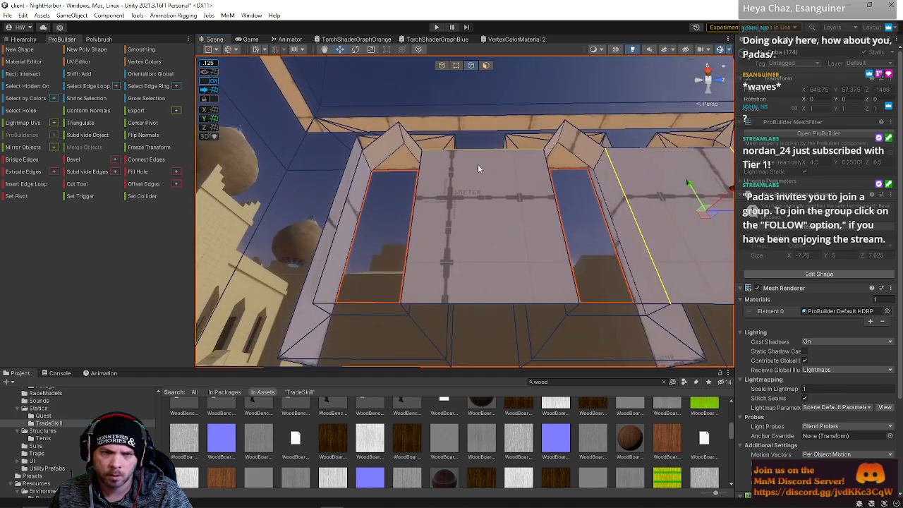
click(414, 138)
shift+click(558, 143)
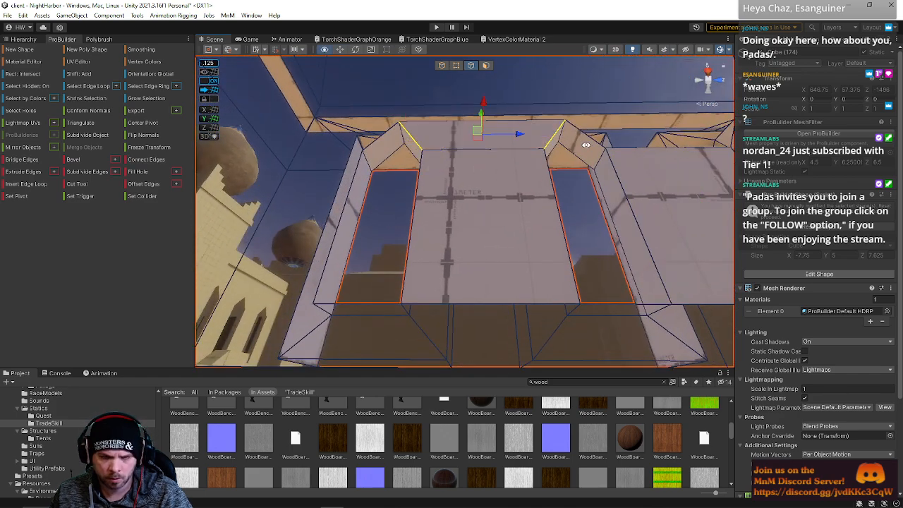
click(593, 141)
alt+drag(593, 141, 657, 155)
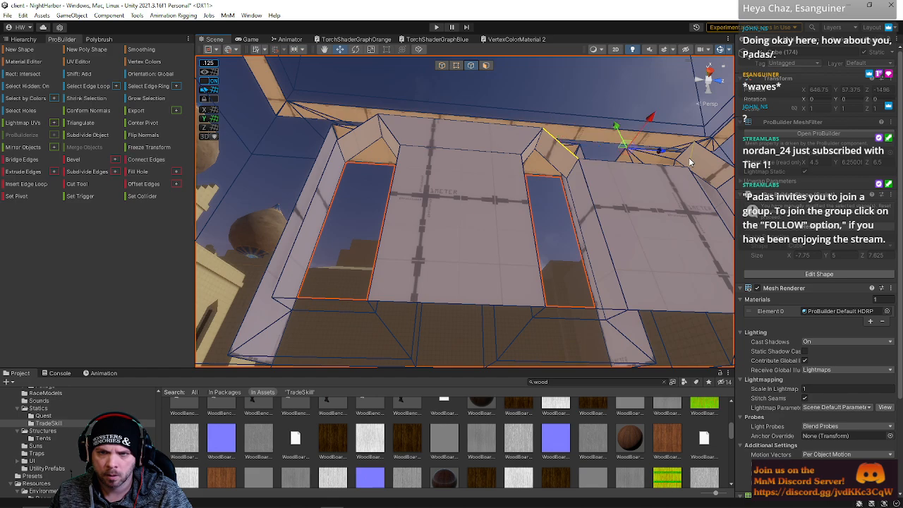
Step: Extrude the outer inner-side edges of the end windows sideways to extend the interior wall at both ends
click(350, 132)
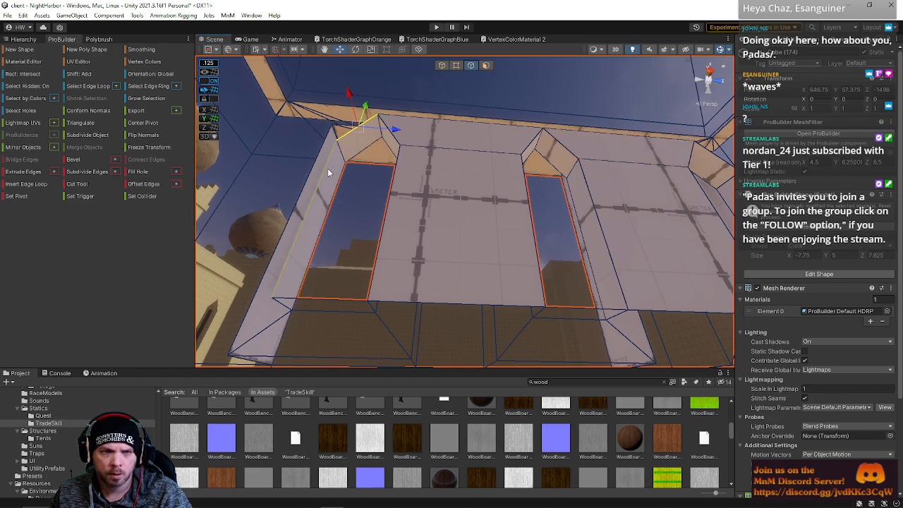
alt+drag(327, 167, 549, 157)
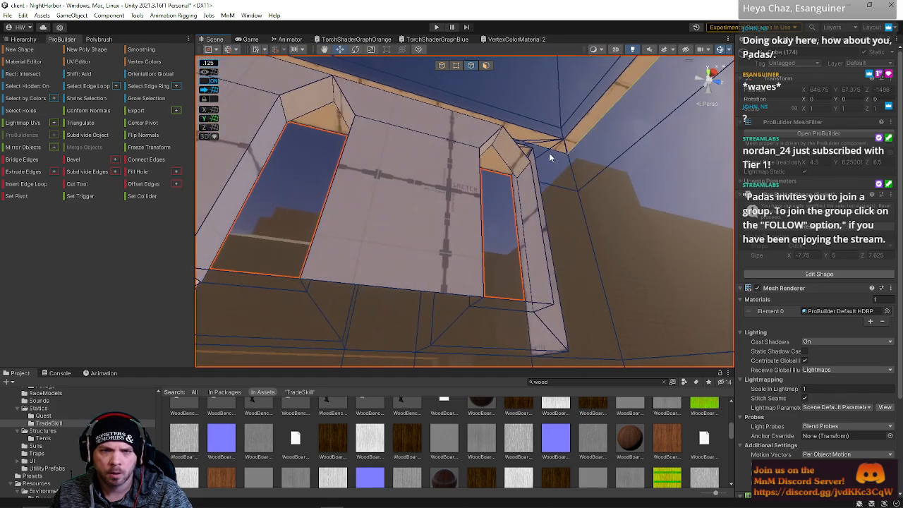
click(535, 194)
drag(562, 202, 523, 272)
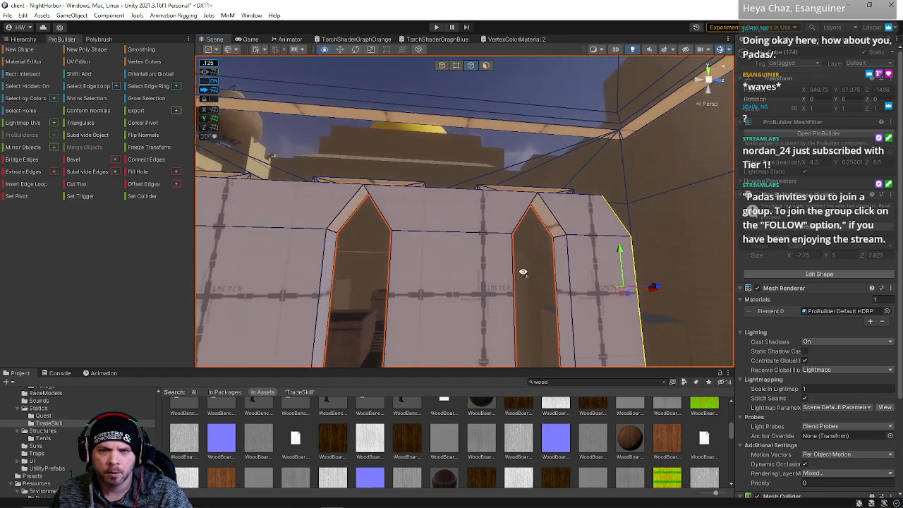
Step: Move the upper end vertices of the interior wall outward to square off its top corners
click(456, 64)
click(562, 200)
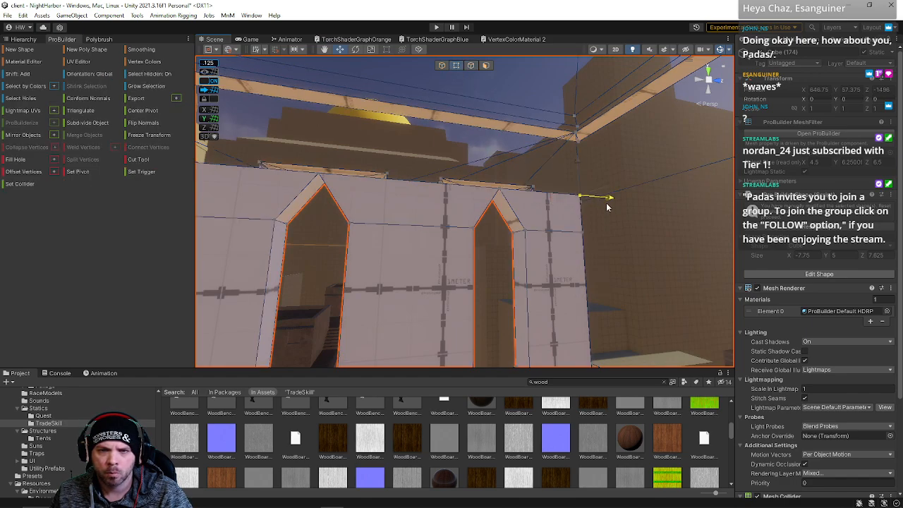
drag(581, 182, 459, 176)
drag(381, 167, 395, 128)
Step: Lower the bottom end vertices of the interior wall to the floor at both ends
click(363, 303)
middle_drag(371, 301, 371, 218)
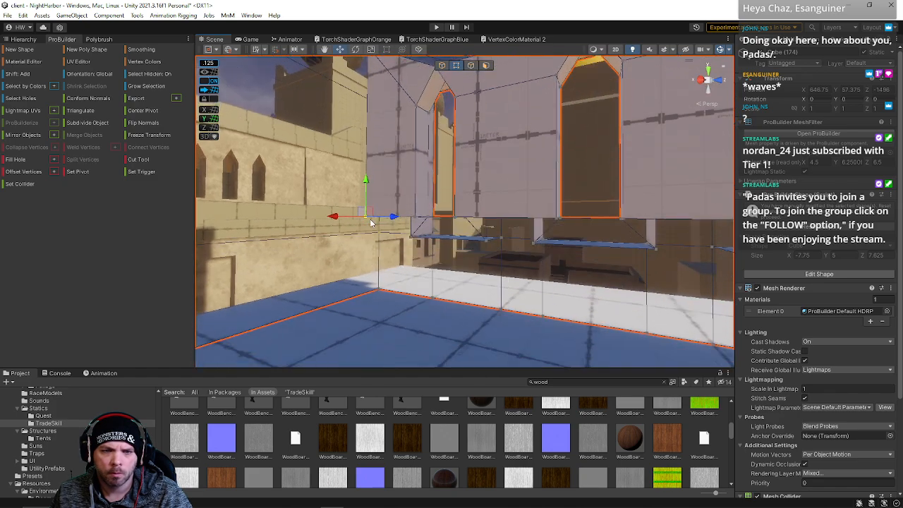
drag(366, 184, 556, 240)
drag(552, 172, 413, 284)
Step: Bridge the slanted bottom edge at one end of the interior wall with the neighbouring lower edges to fill the wall beneath the windows
click(471, 64)
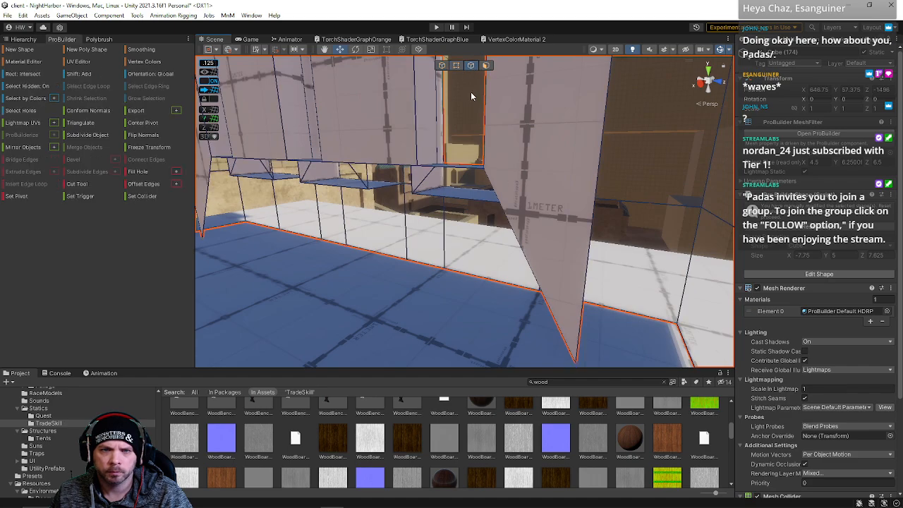
click(516, 210)
right_drag(515, 210, 504, 296)
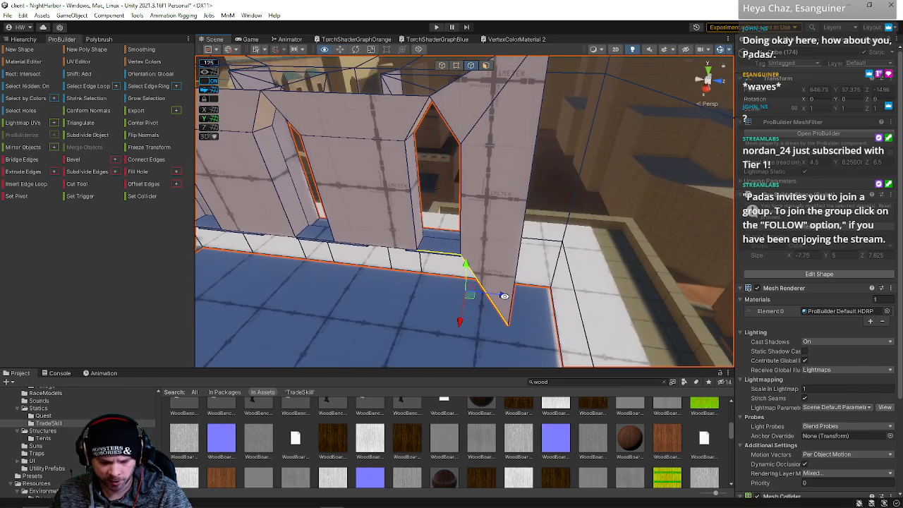
click(442, 268)
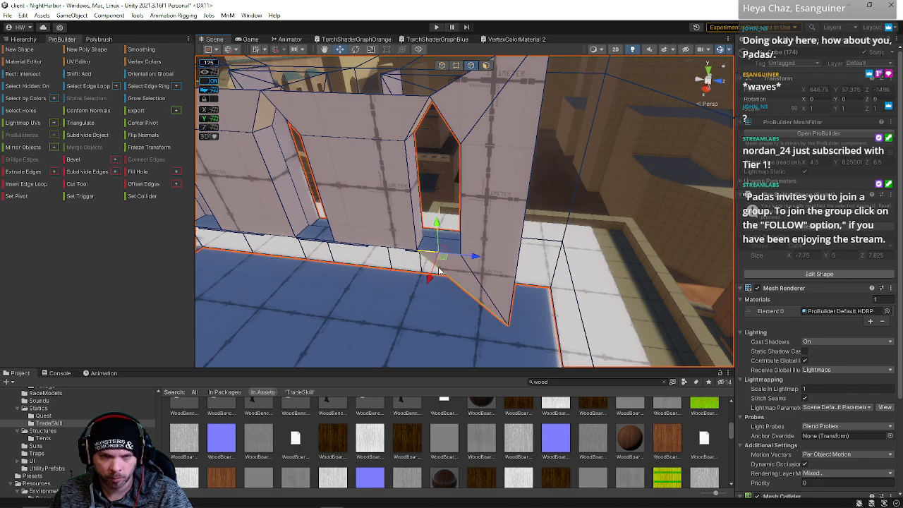
right_drag(392, 247, 315, 65)
click(483, 242)
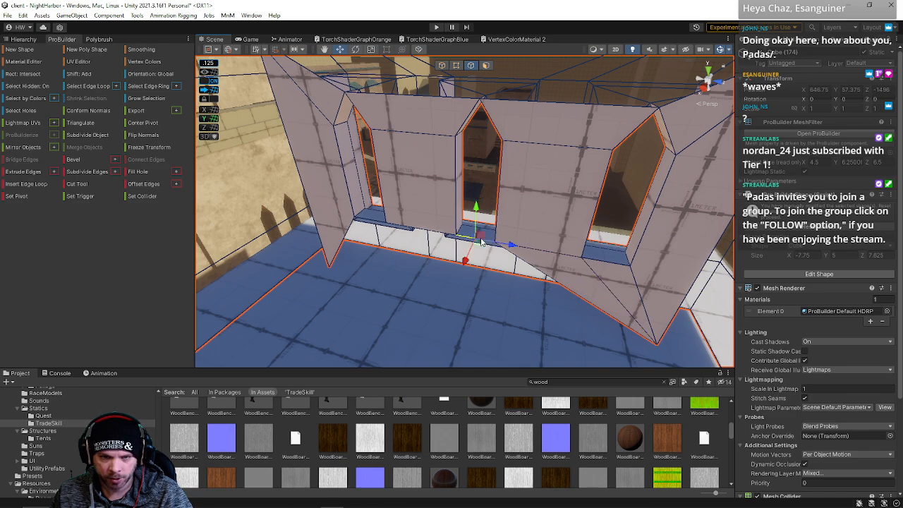
shift+click(529, 270)
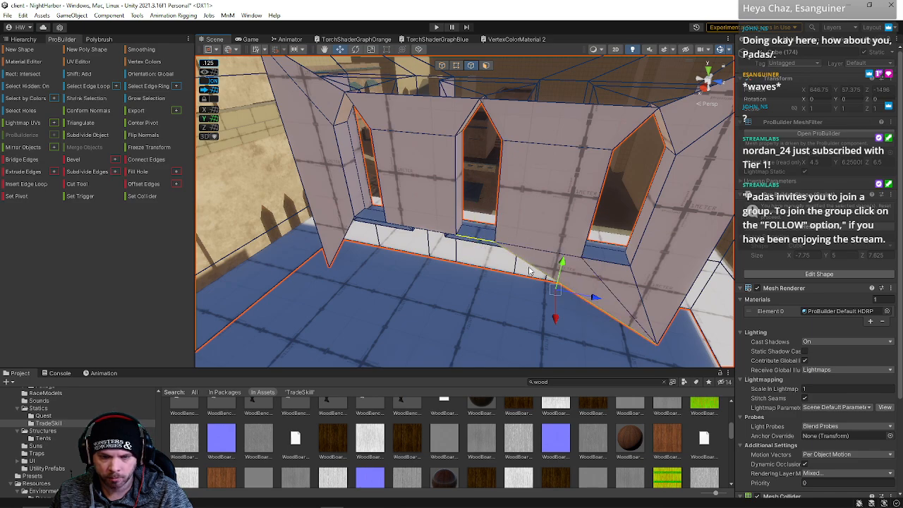
Step: Bridge the lower edges from the opposite end of the interior wall and close the remaining middle gap down to the floor
click(348, 241)
shift+click(384, 243)
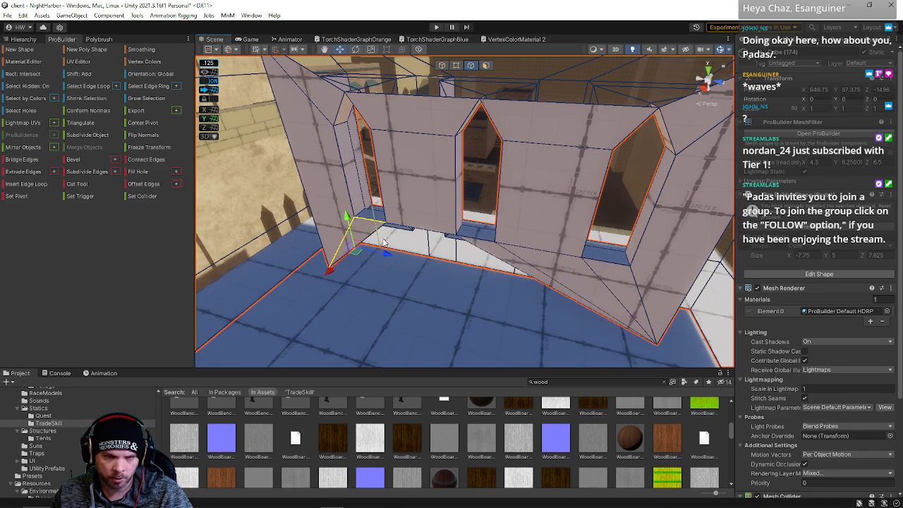
click(434, 224)
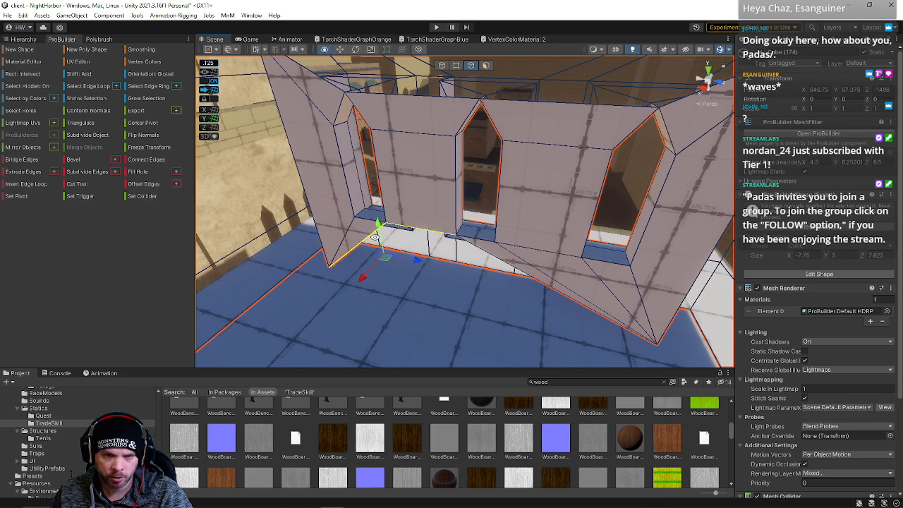
click(438, 241)
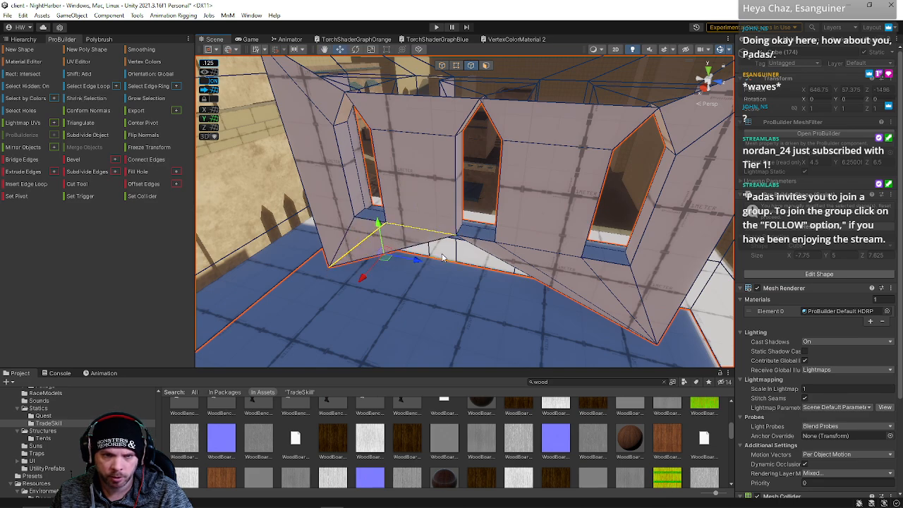
shift+click(488, 253)
alt+drag(488, 252, 436, 179)
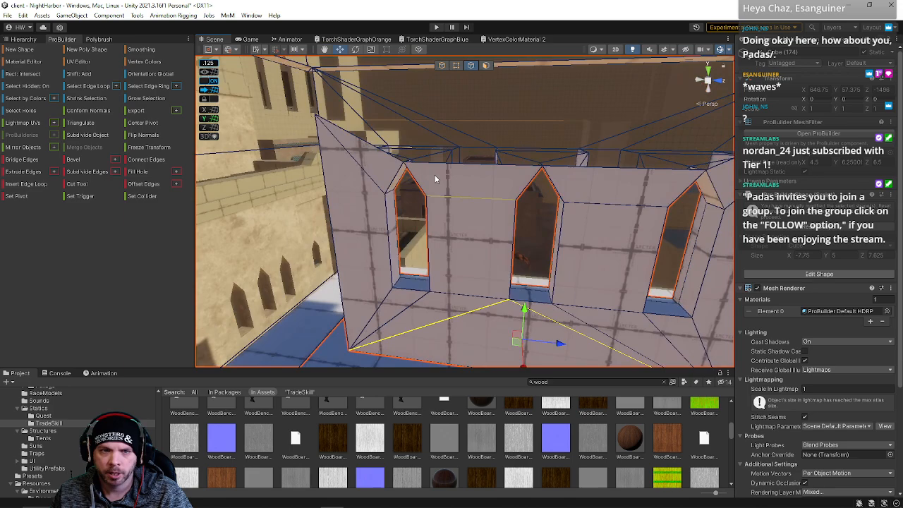
Step: Bridge the upper edges between the window peaks and the wall's end corners to fill the interior wall above the windows
click(395, 162)
shift+click(475, 165)
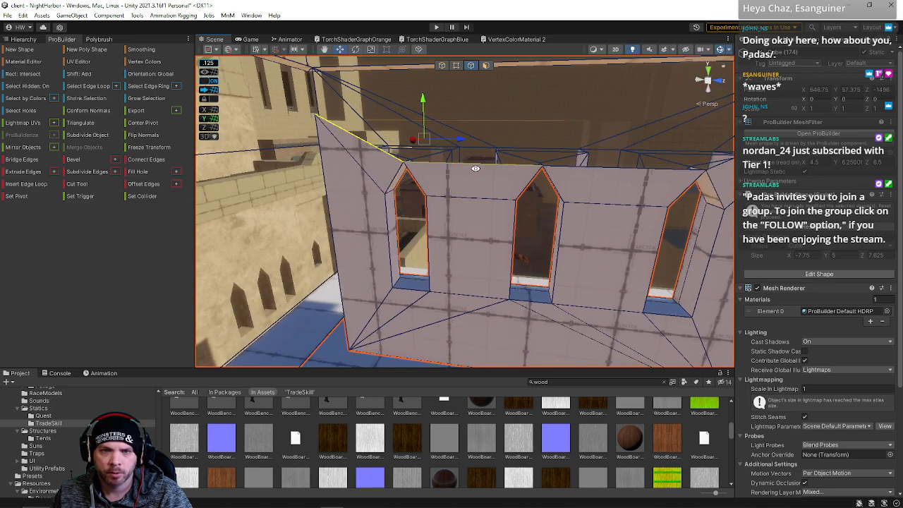
click(542, 174)
shift+click(485, 161)
alt+drag(518, 192, 430, 177)
click(506, 171)
shift+click(468, 169)
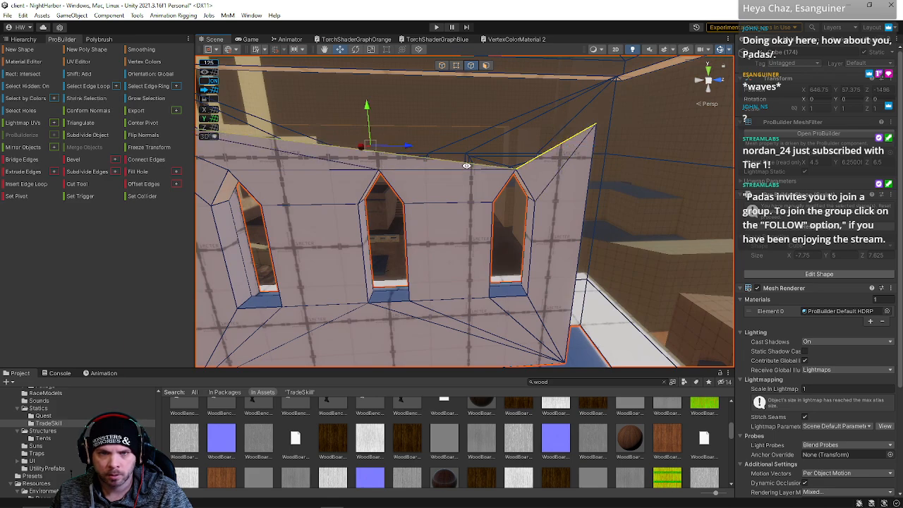
shift+click(508, 185)
alt+drag(508, 185, 508, 248)
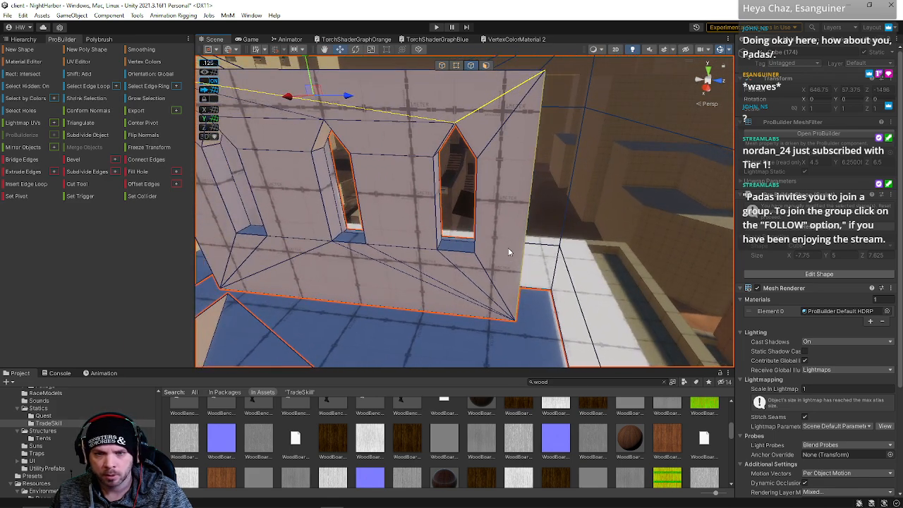
click(510, 257)
Step: Raise the top edge of the filled interior wall to just beneath the roof frame
alt+drag(561, 225, 473, 158)
click(473, 154)
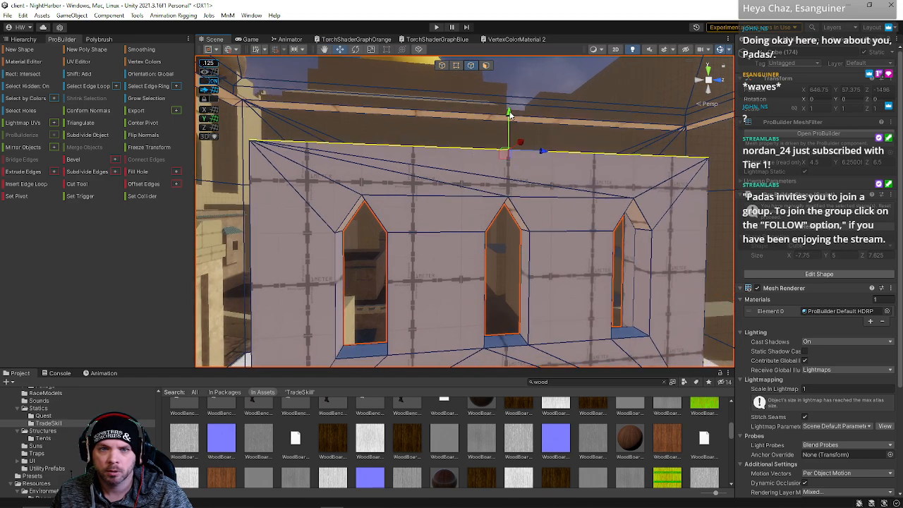
drag(509, 114, 509, 67)
mouse_move(436, 117)
alt+mouse_down()
mouse_move(438, 101)
mouse_move(449, 105)
alt+mouse_up()
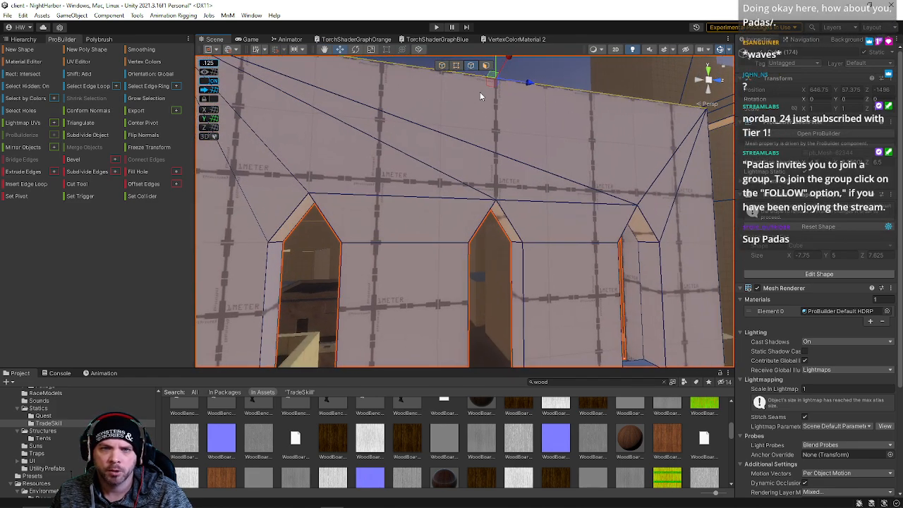
right_drag(481, 92, 477, 94)
mouse_move(487, 129)
right_down()
mouse_move(476, 153)
mouse_move(483, 125)
right_up()
drag(504, 113, 504, 155)
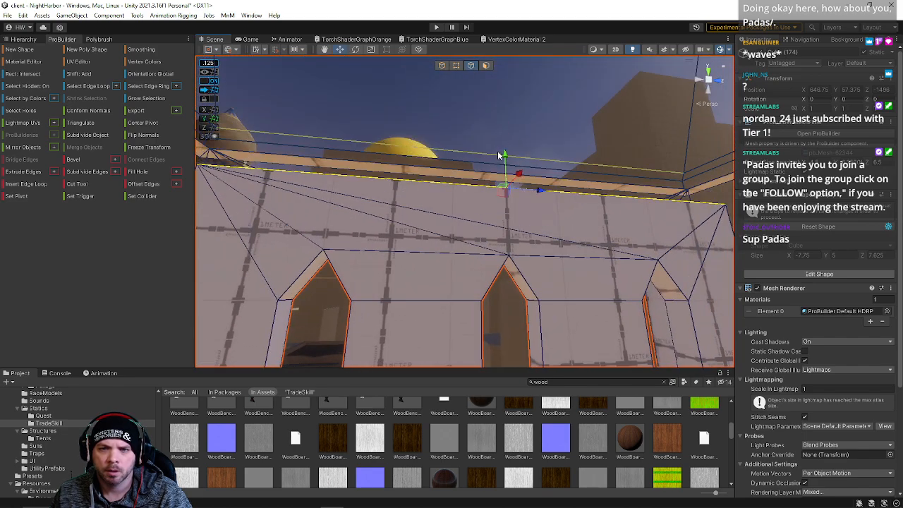
Step: Bridge the facing vertical inner edges of neighbouring windows on the next wall to create interior wall faces between them
right_drag(486, 165, 649, 257)
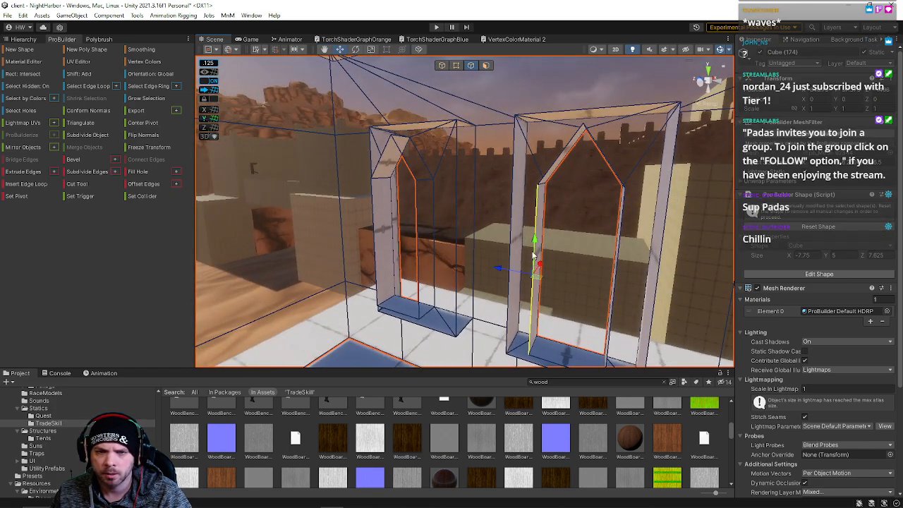
right_drag(418, 237, 423, 174)
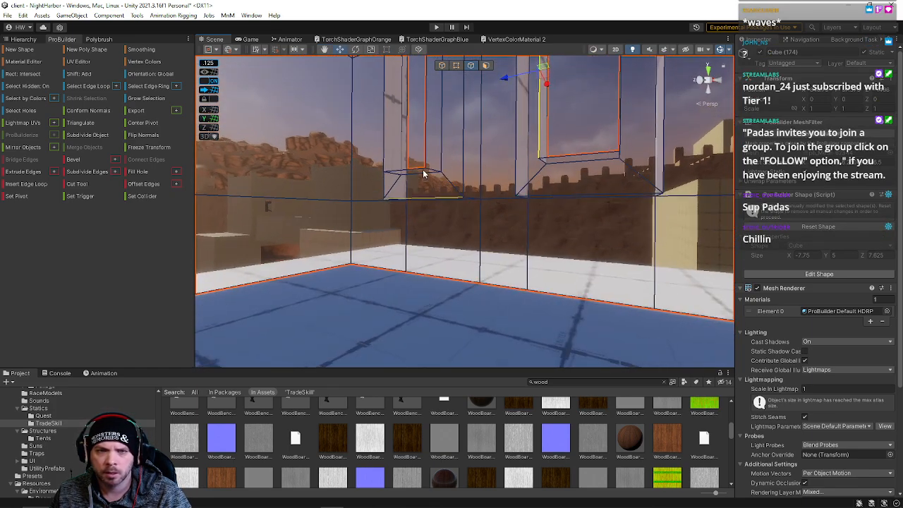
click(431, 141)
key(f)
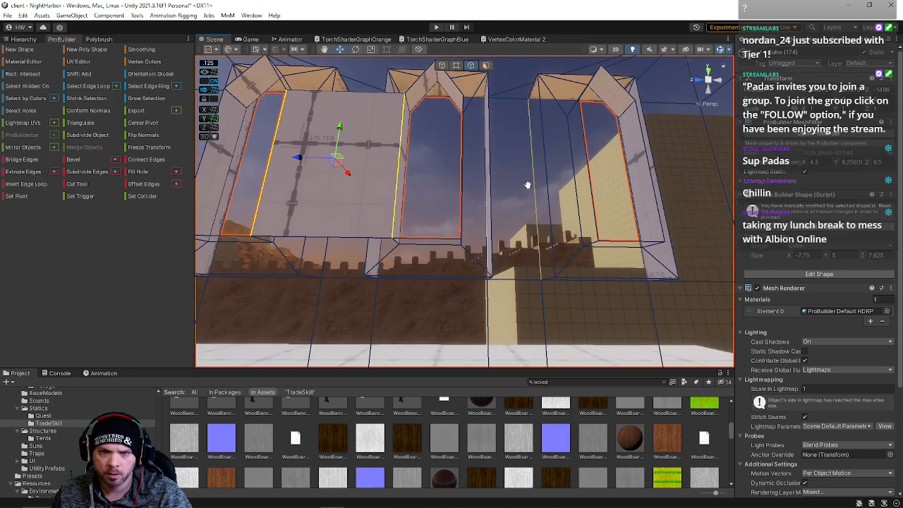
right_drag(536, 183, 605, 191)
click(580, 183)
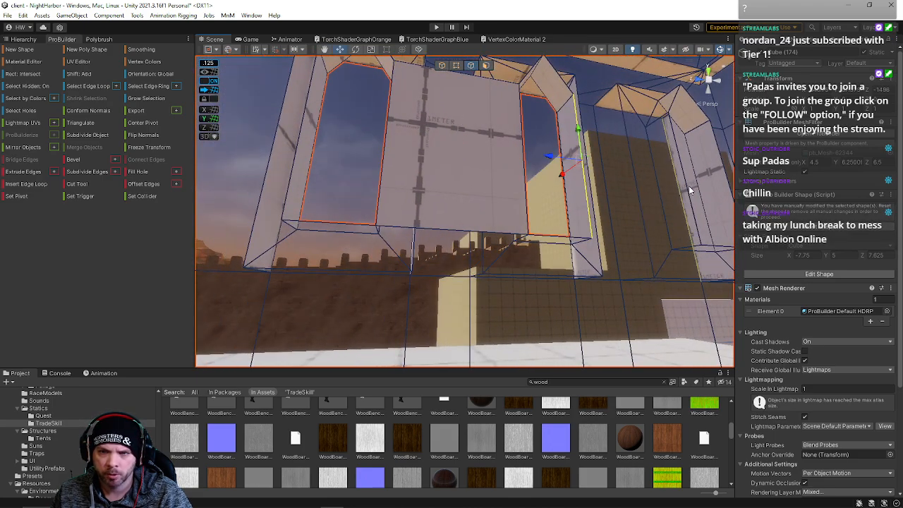
right_drag(671, 144, 523, 223)
click(498, 151)
key(s)
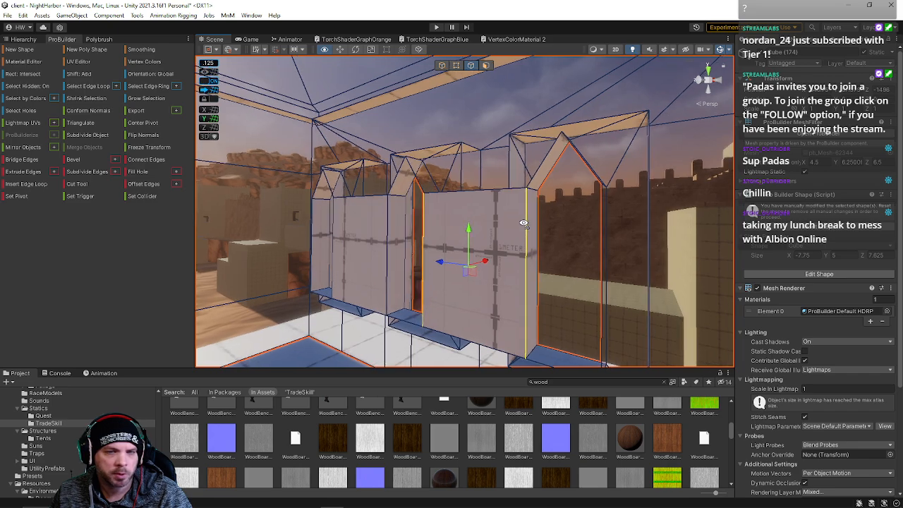
Step: Bridge the sloped inner top edges of neighbouring windows on this wall to fill the areas between their pointed tops
click(539, 181)
shift+click(416, 182)
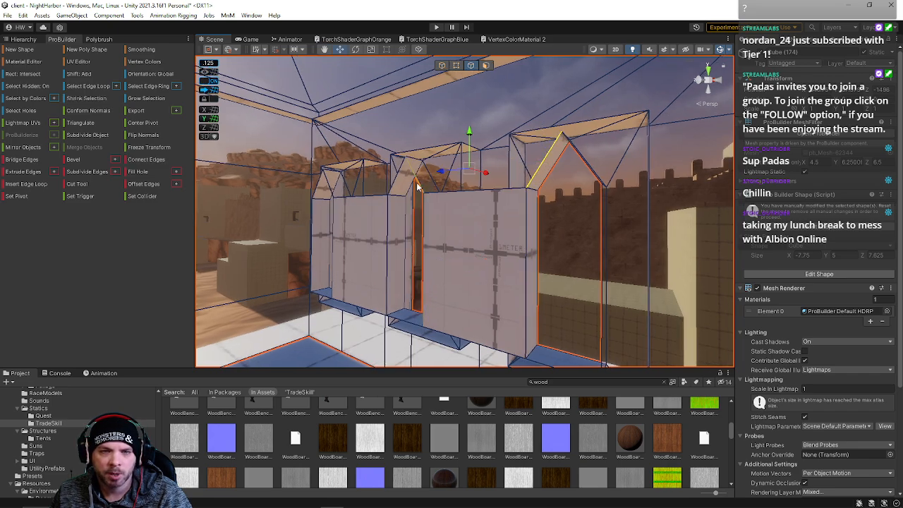
click(339, 190)
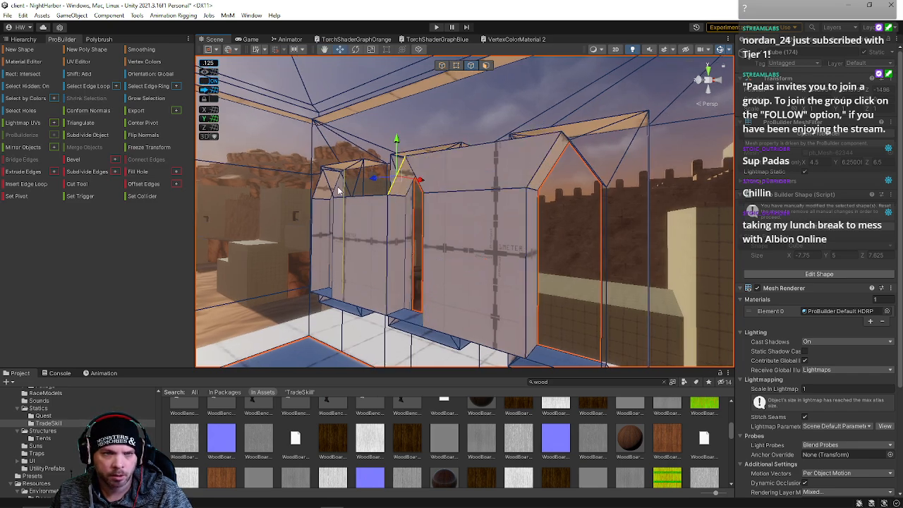
shift+click(330, 189)
key(alt+b)
Step: Extrude the outer vertical and sloped inner edges of this wall's end windows sideways toward the building corners
alt+drag(343, 216, 405, 209)
click(396, 204)
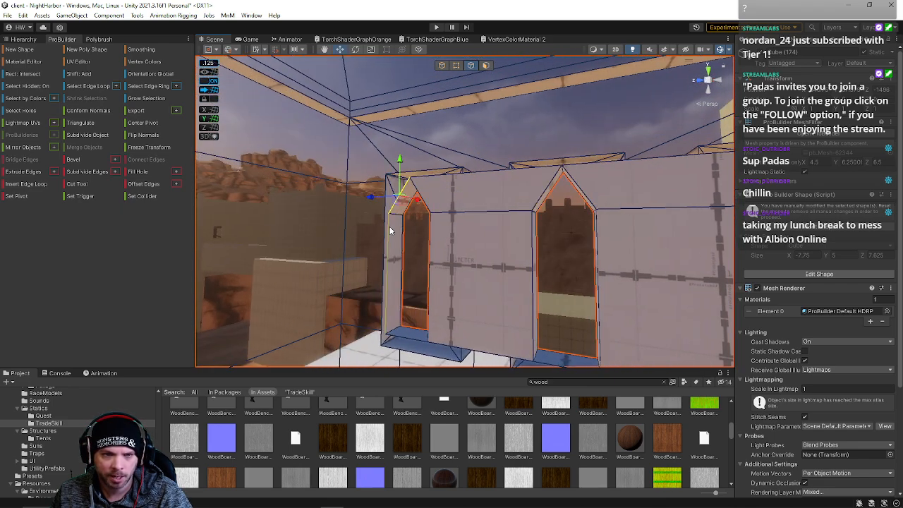
shift+click(390, 234)
shift+drag(369, 256, 318, 258)
right_drag(318, 258, 515, 281)
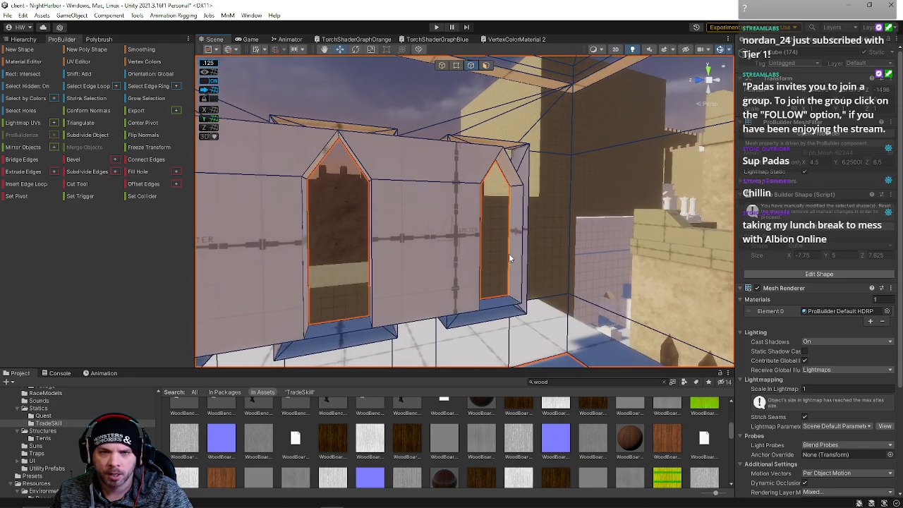
click(522, 244)
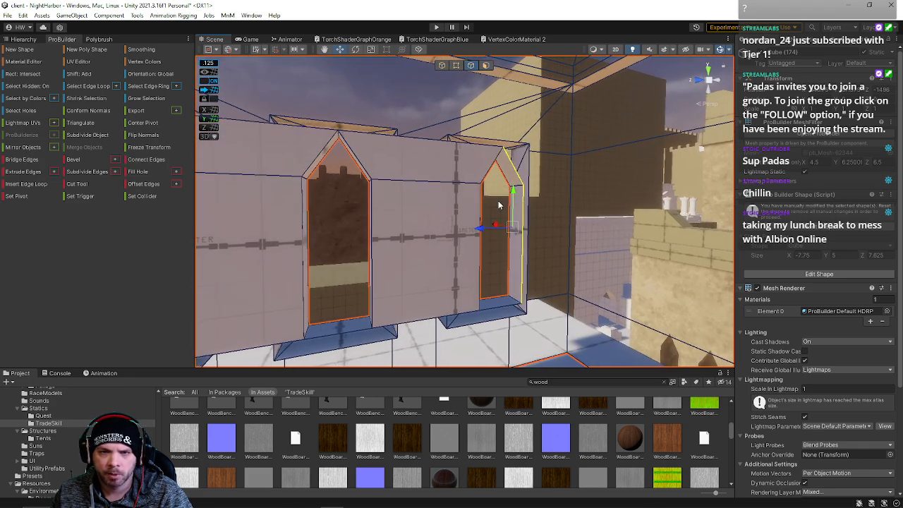
shift+drag(478, 228, 520, 227)
right_drag(520, 227, 508, 210)
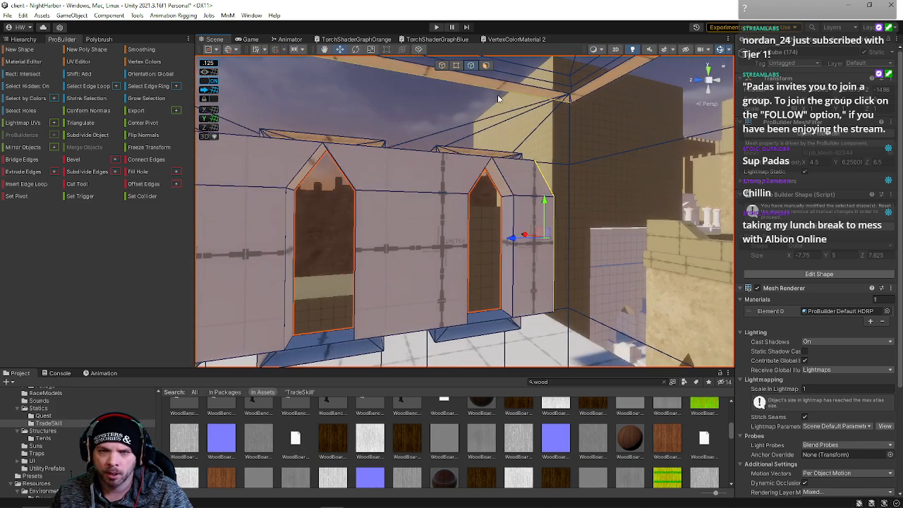
Step: Raise the upper vertex at one end of this interior wall to the roof frame
click(456, 64)
click(530, 165)
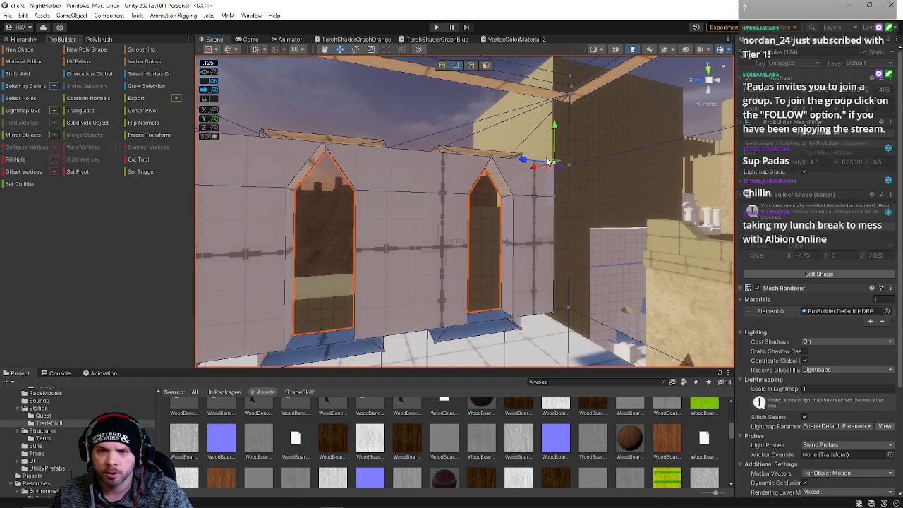
drag(554, 141, 548, 76)
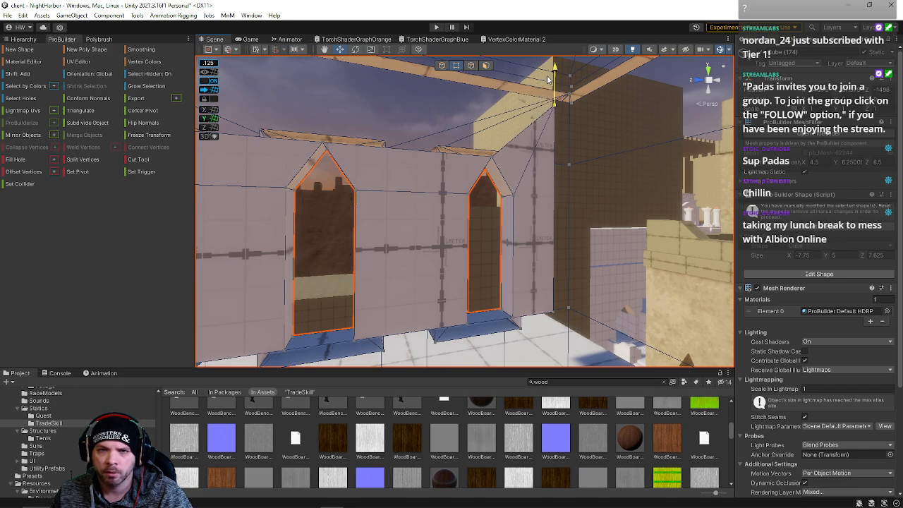
Step: Lower the bottom end vertices of this interior wall to the floor at both ends
alt+drag(556, 181, 561, 261)
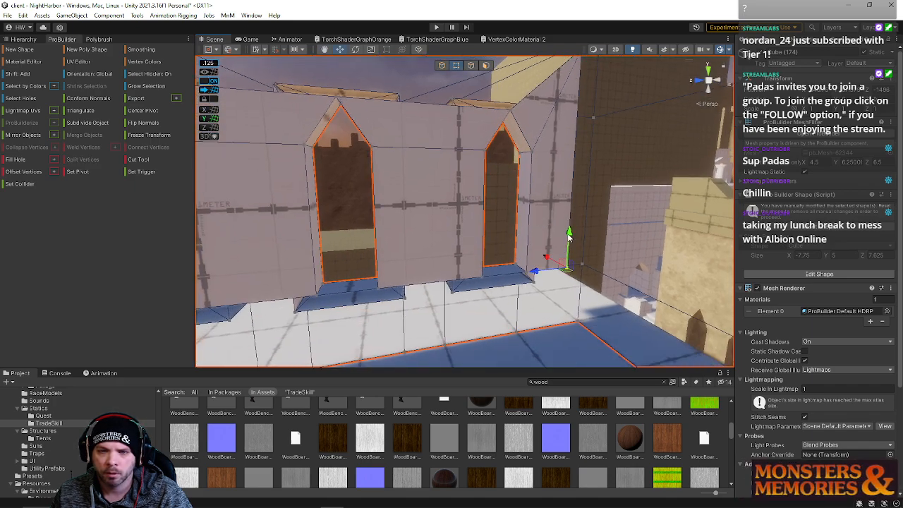
click(559, 332)
alt+drag(557, 337, 407, 268)
scroll(386, 266, up, 3)
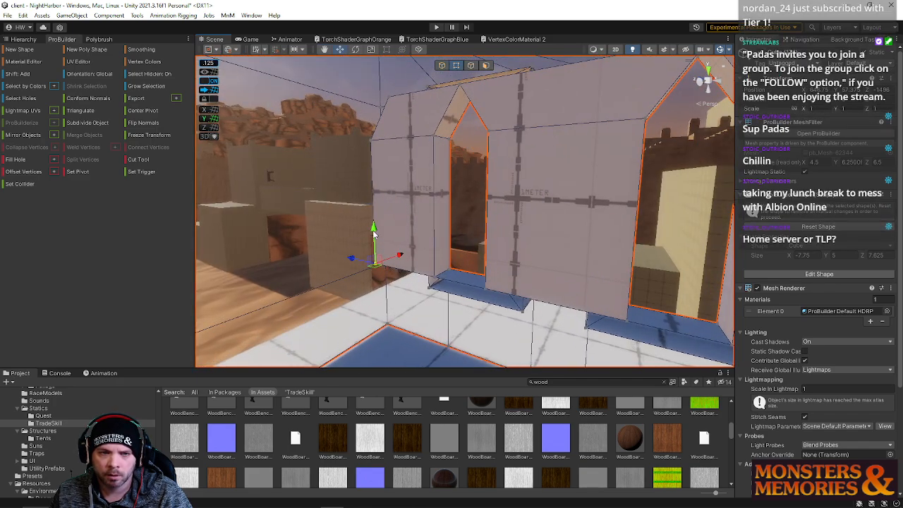
drag(375, 232, 377, 332)
Step: Raise the upper vertex at the wall's remaining end to the roof frame
right_drag(422, 308, 386, 287)
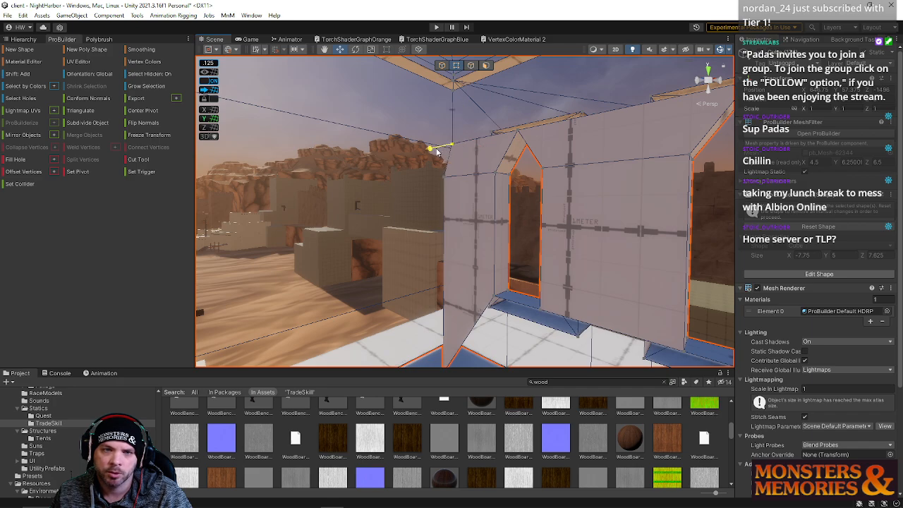
drag(446, 189, 446, 190)
drag(445, 126, 444, 146)
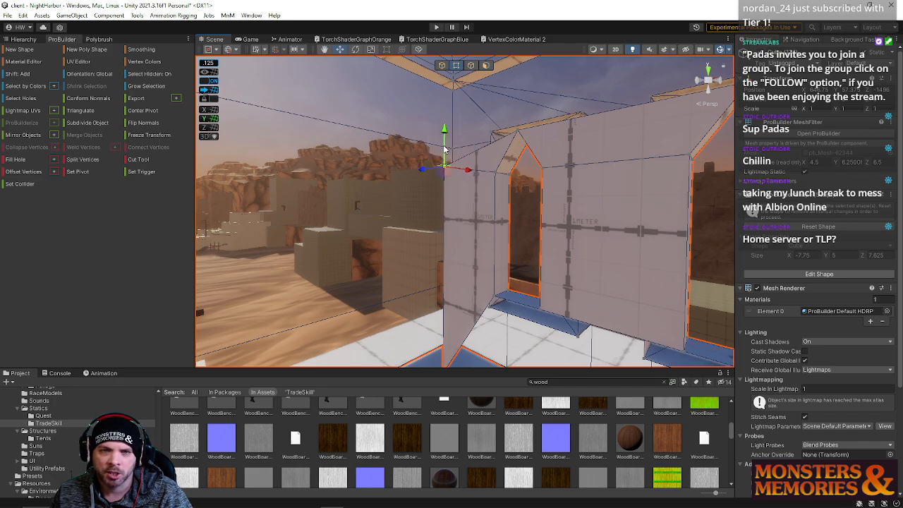
drag(444, 113, 445, 66)
mouse_move(476, 146)
right_down()
mouse_move(376, 149)
mouse_move(469, 150)
right_up()
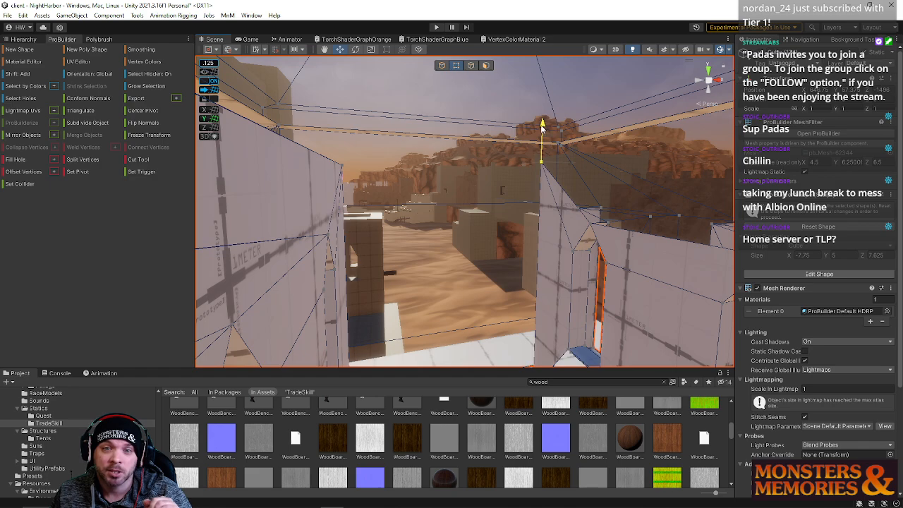
Step: Bridge the open edges above this interior wall's windows to the upper corners, closing the wall up to the roof
right_drag(541, 127, 628, 152)
click(472, 65)
click(401, 161)
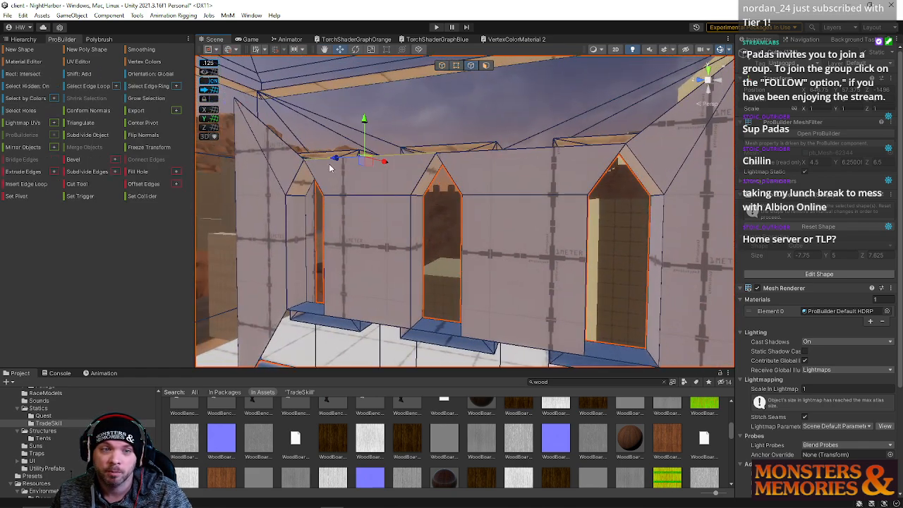
shift+click(282, 135)
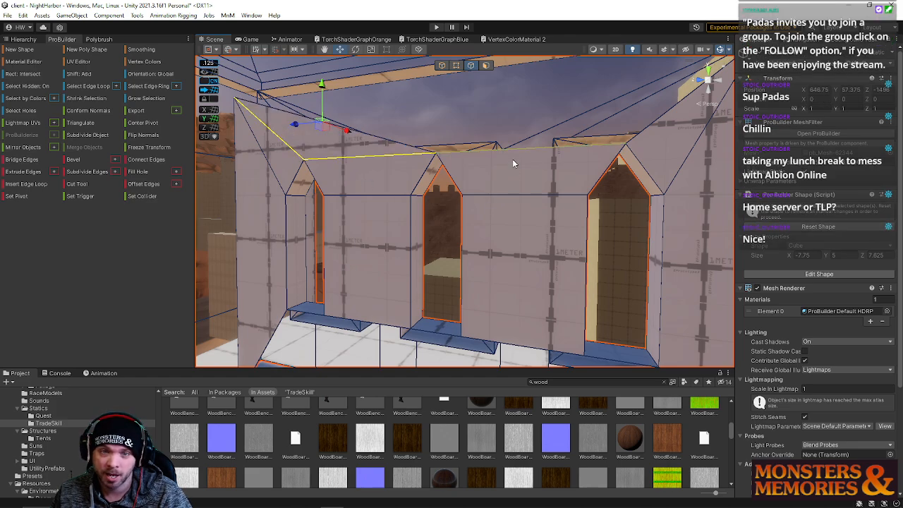
right_drag(512, 163, 560, 163)
click(469, 147)
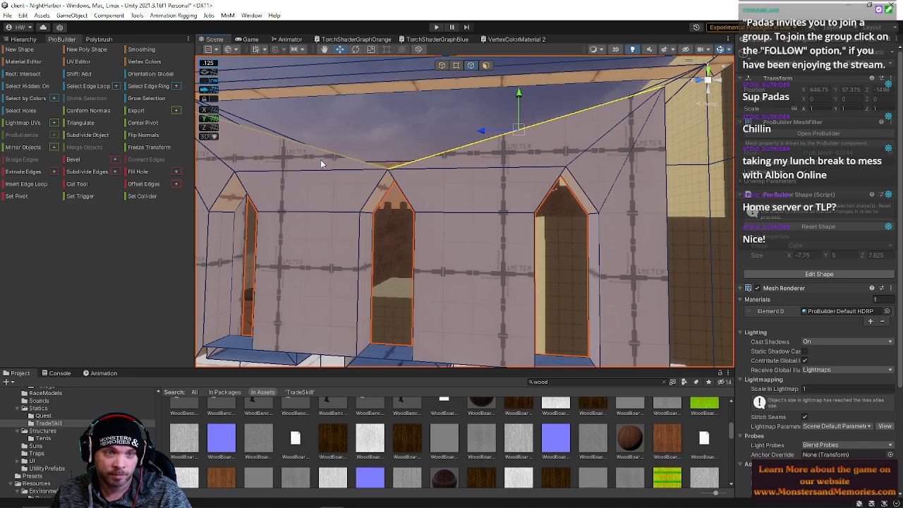
shift+click(321, 160)
right_drag(357, 188, 472, 198)
key(w)
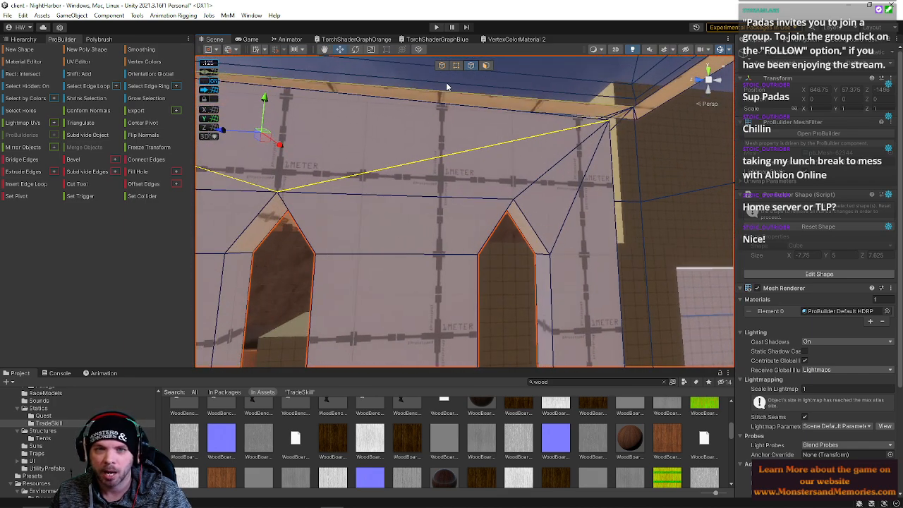
Step: Select the interior wall's connected faces around its windows, including the new upper faces
click(485, 65)
click(417, 184)
click(410, 233)
double_click(410, 229)
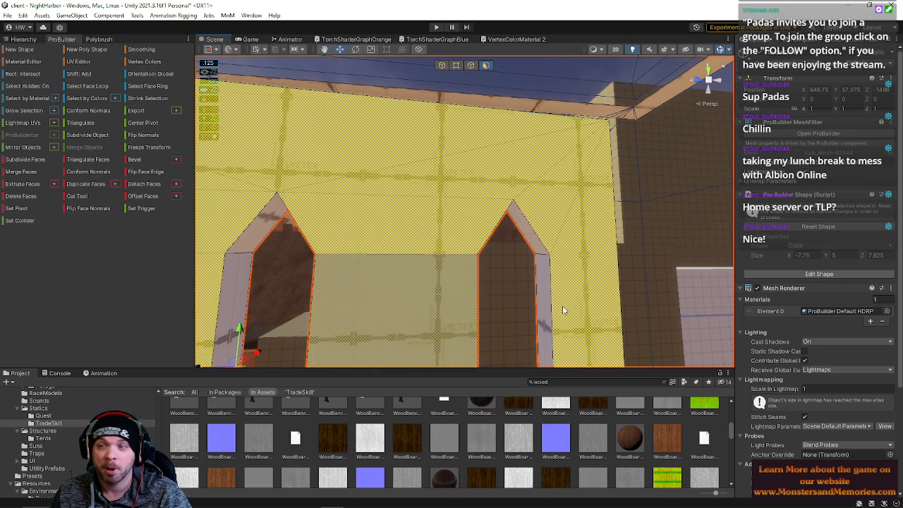
Step: Bridge the two open bottom edges beneath one end window toward the floor corner
right_drag(547, 240, 468, 71)
click(470, 66)
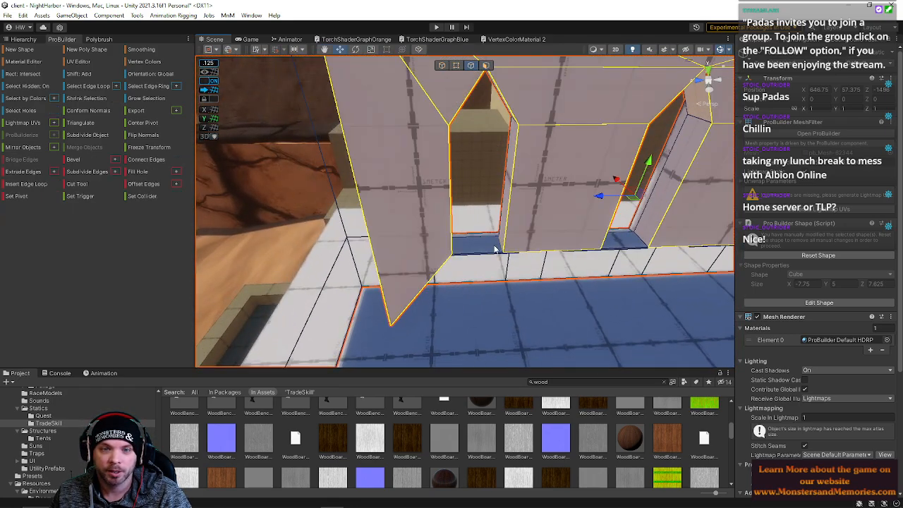
click(443, 265)
shift+click(487, 254)
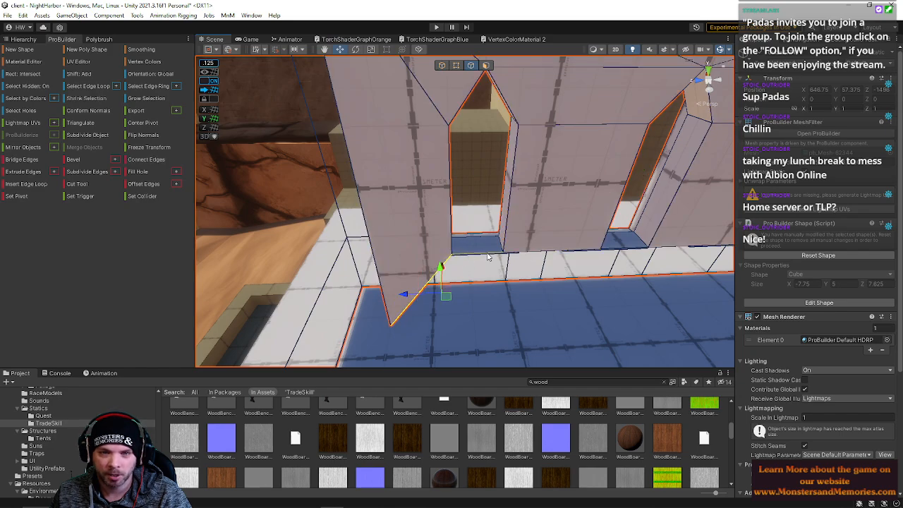
alt+drag(502, 250, 557, 220)
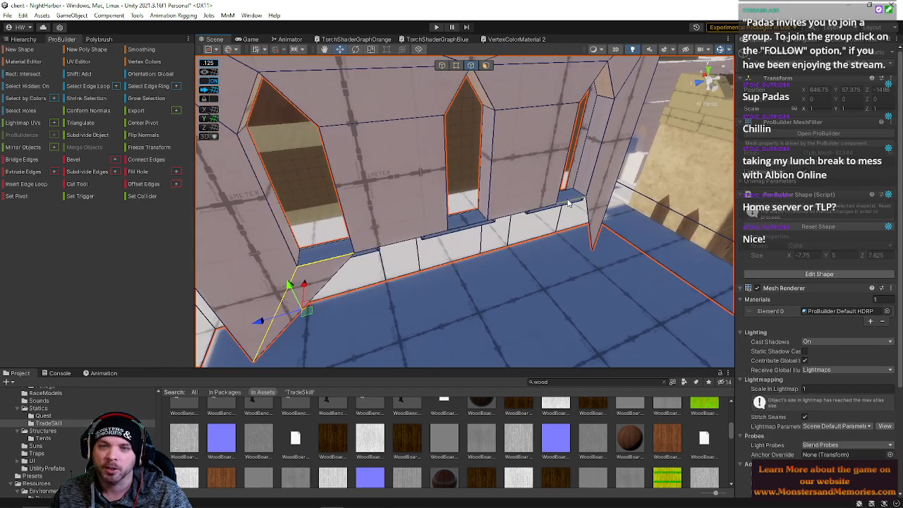
Step: Bridge the bottom edges from the wall's opposite end across the middle windows, closing the wall down to the floor
click(573, 212)
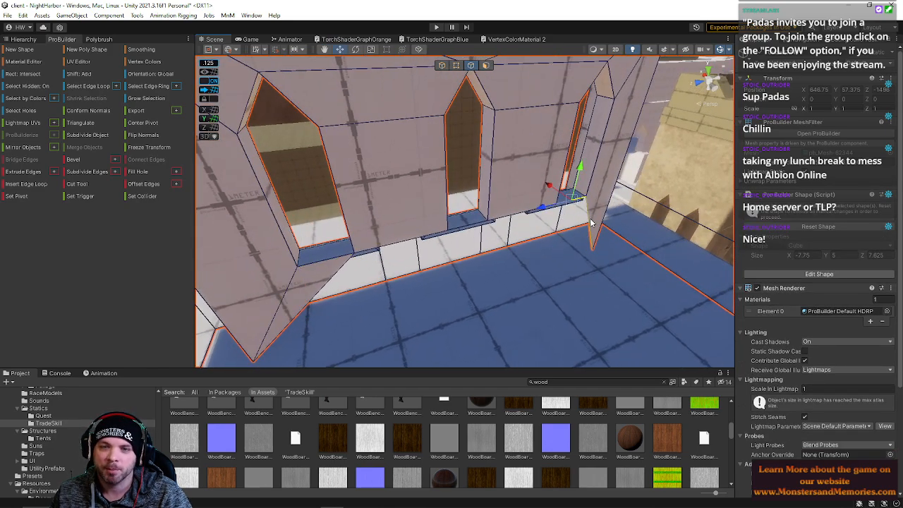
shift+click(523, 211)
alt+drag(523, 210, 510, 220)
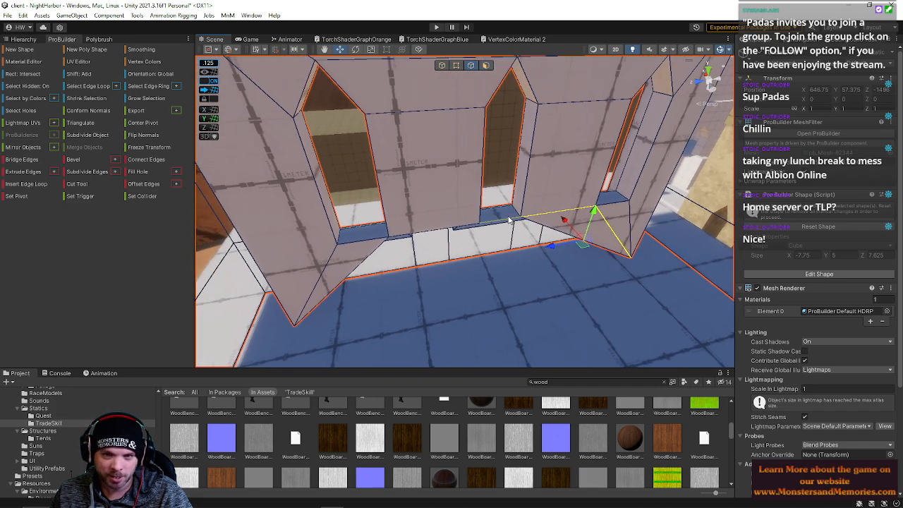
click(508, 220)
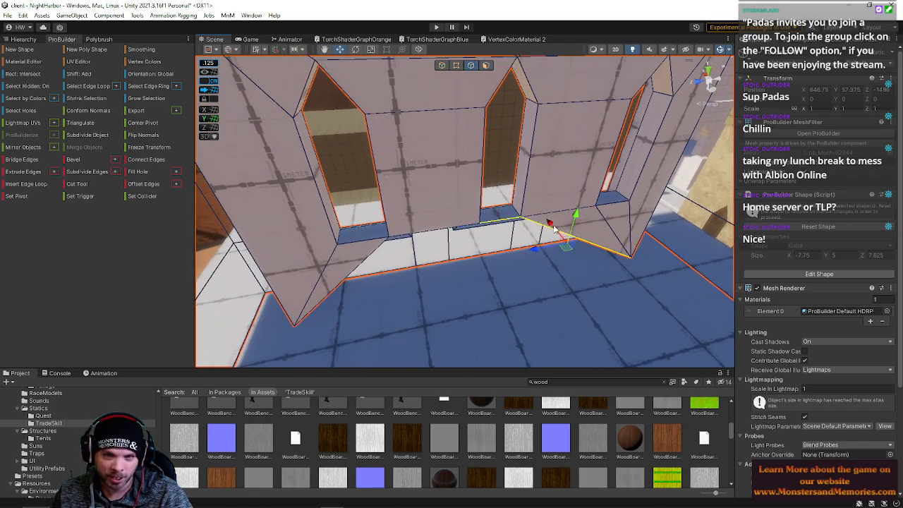
alt+drag(555, 228, 427, 230)
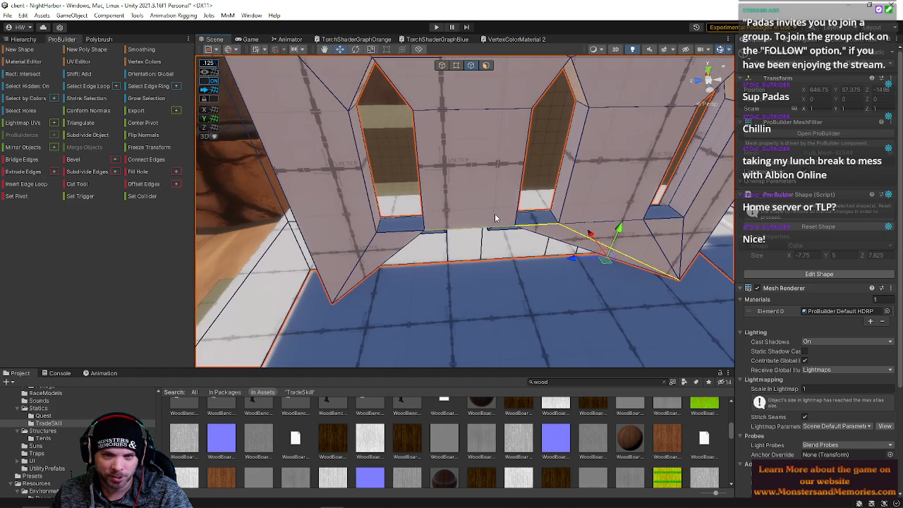
click(412, 243)
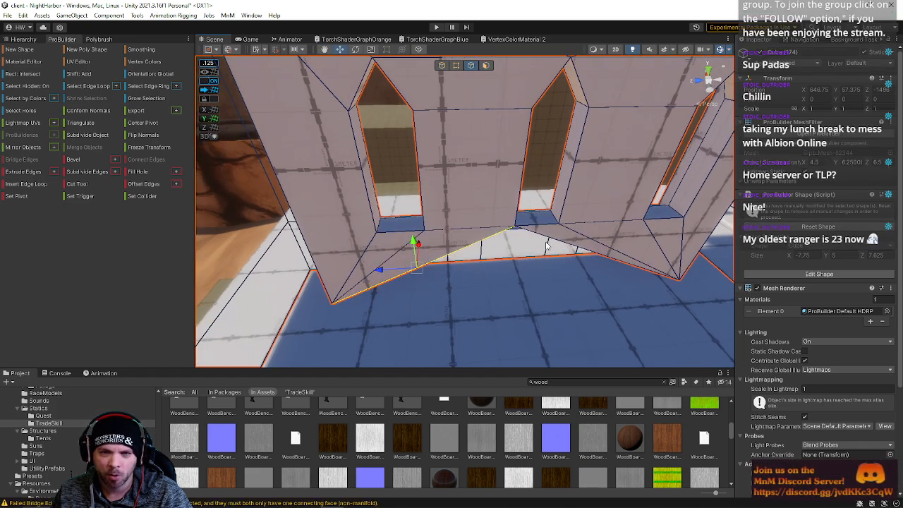
alt+drag(551, 240, 492, 105)
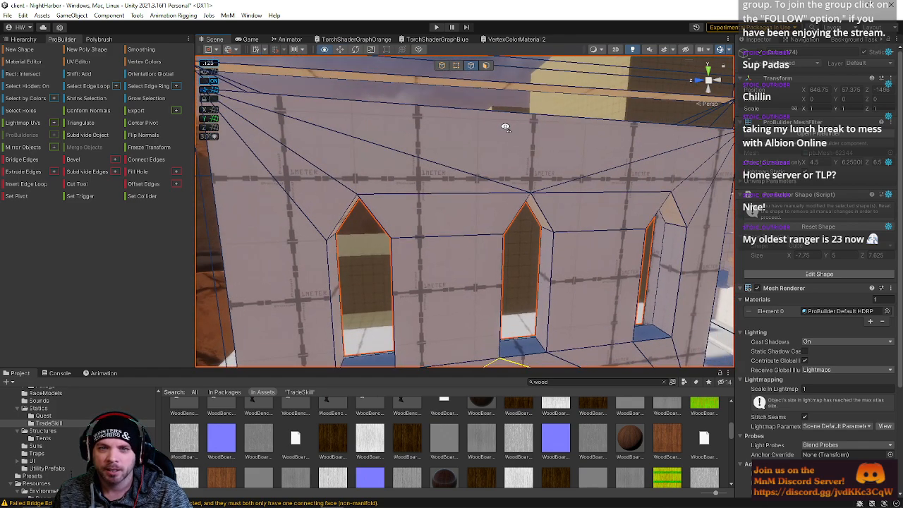
Step: Check the closed wall's faces by selecting the whole wall and the sloped face above an end window
click(485, 65)
click(413, 216)
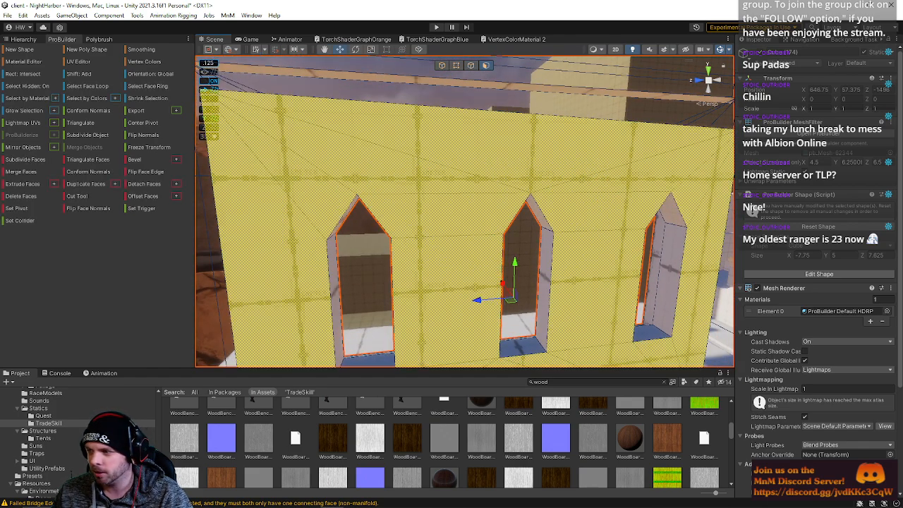
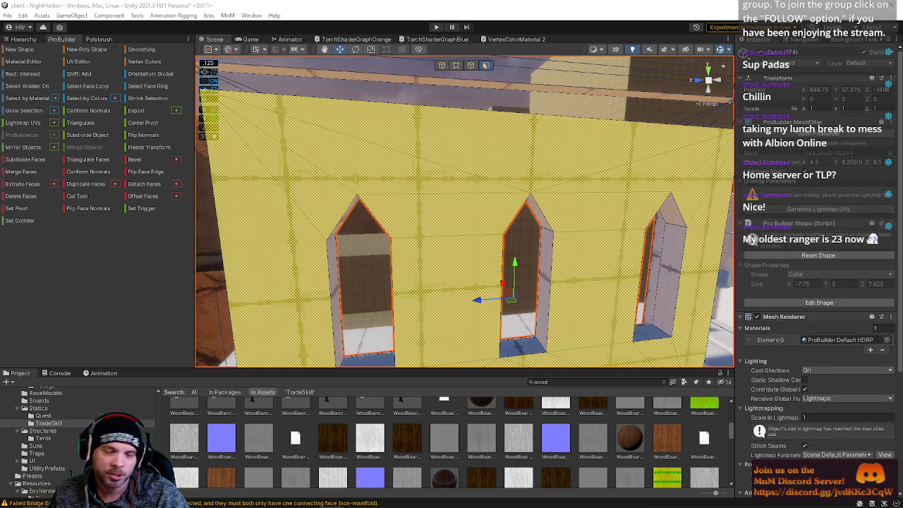
right_drag(607, 238, 717, 217)
click(411, 157)
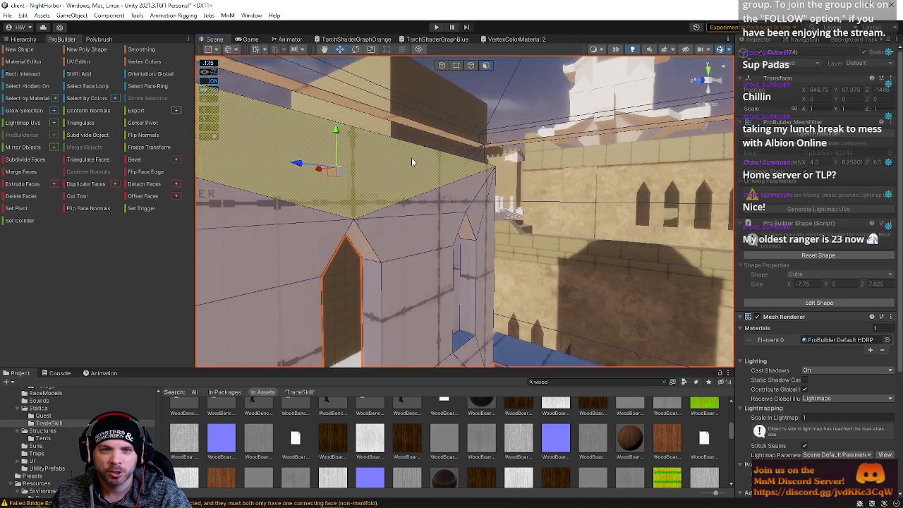
click(470, 65)
Step: Lower the interior wall's upper corner vertex slightly beneath the roof frame
right_drag(412, 153, 233, 144)
click(456, 65)
click(379, 113)
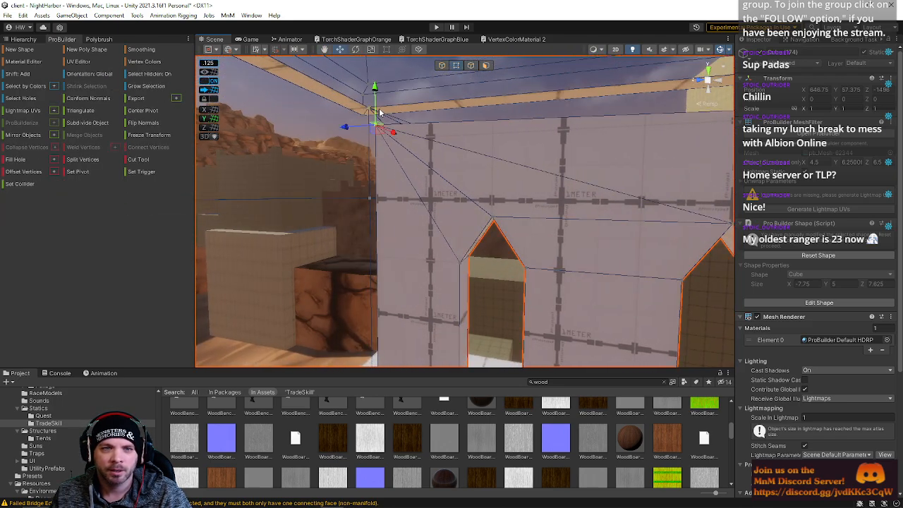
drag(374, 91, 374, 105)
Step: Fill the open hole along the top edges of the interior walls with a ceiling face
right_drag(466, 270, 473, 71)
click(471, 65)
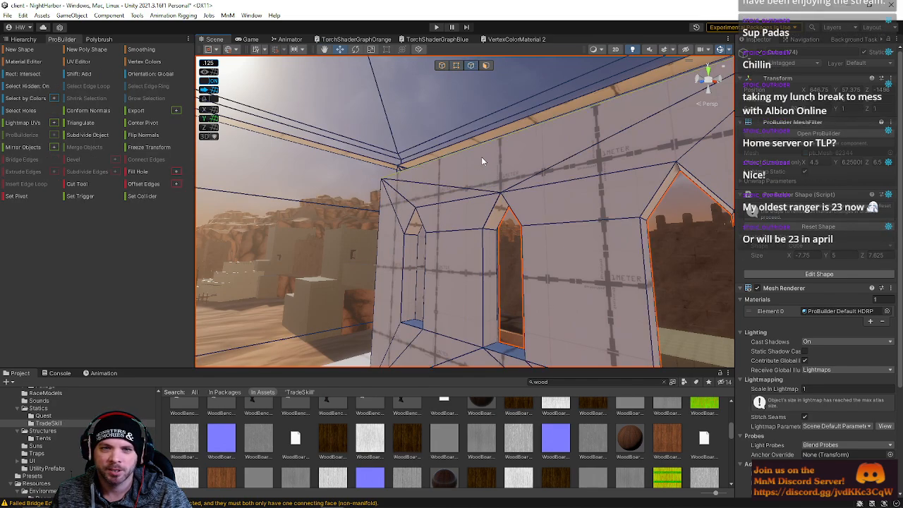
right_drag(503, 171, 430, 167)
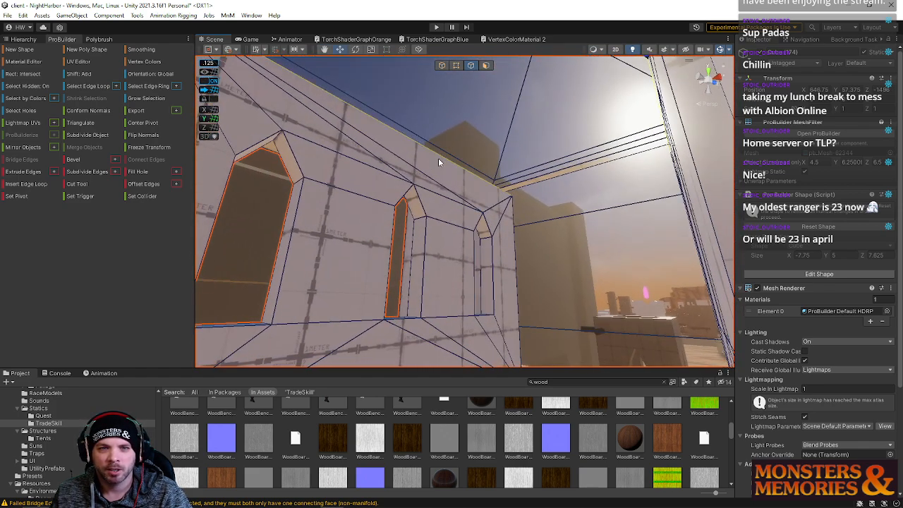
click(438, 158)
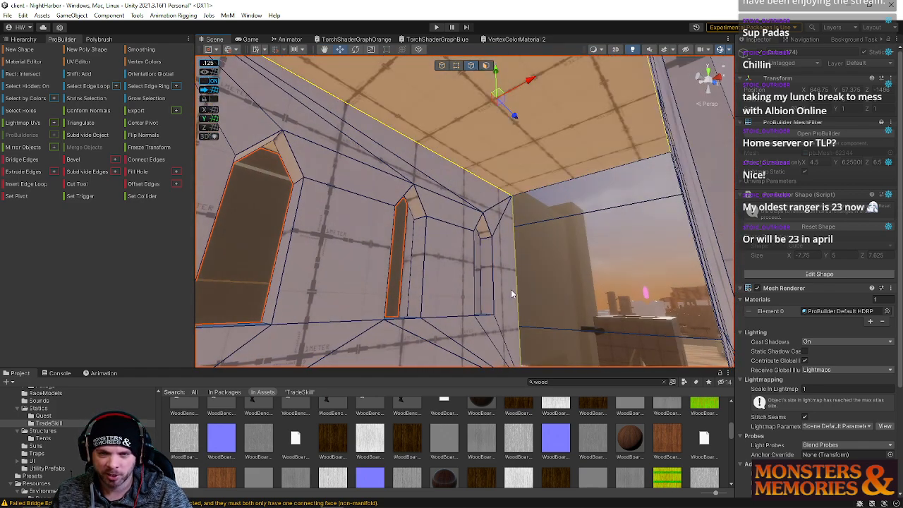
Step: Shift the interior wall's vertical corner edge sideways along the Z axis at the building corner
click(512, 290)
alt+drag(511, 290, 433, 245)
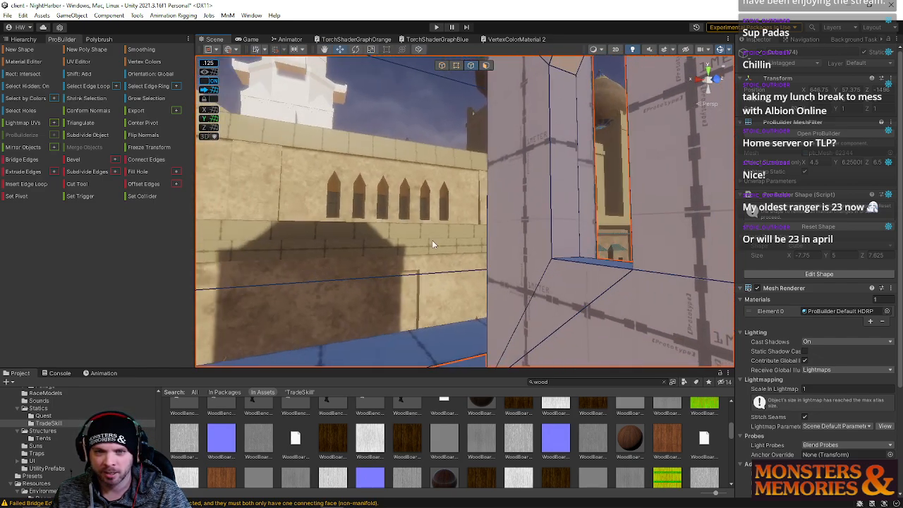
alt+drag(492, 217, 412, 292)
alt+drag(411, 251, 366, 164)
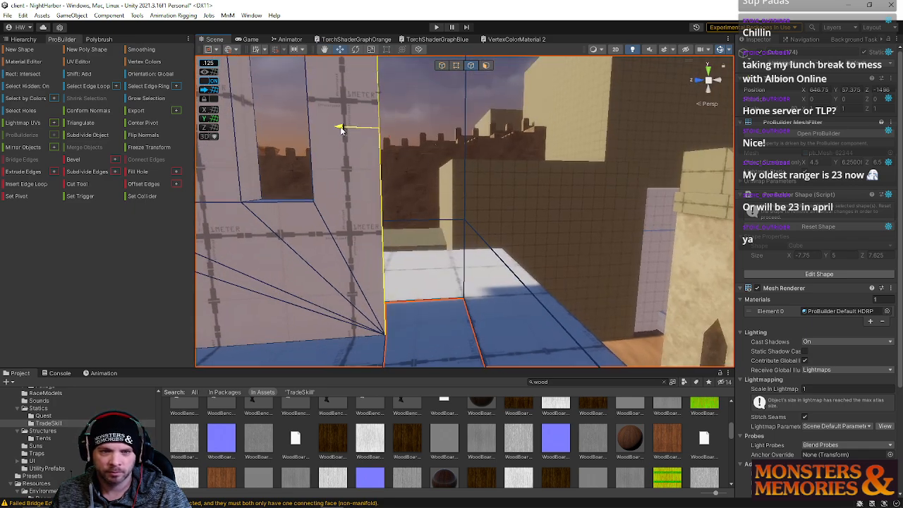
alt+drag(372, 129, 513, 142)
Step: Inset the top face of the base block beneath the windowed upper building
mouse_move(513, 142)
right_down()
mouse_move(527, 165)
mouse_move(578, 170)
mouse_move(521, 146)
right_up()
key(s)
alt+drag(522, 147, 436, 149)
scroll(436, 149, up, 10)
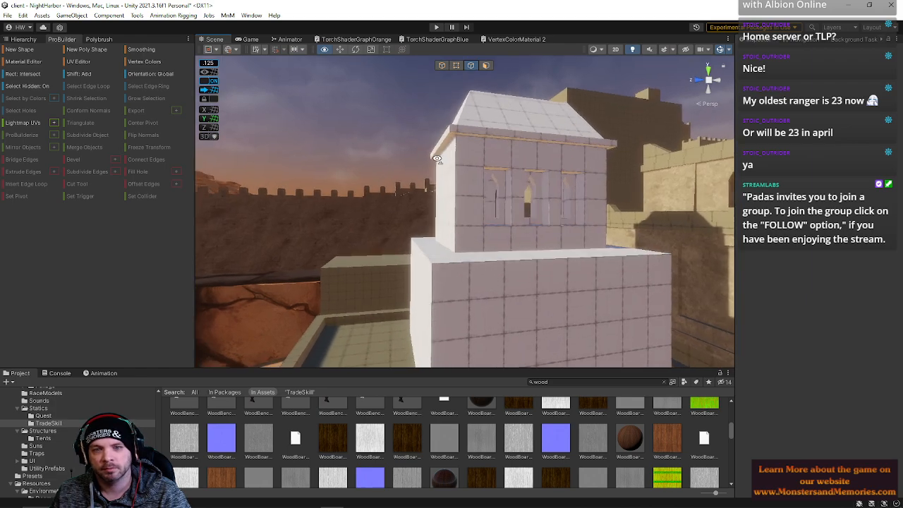
click(448, 238)
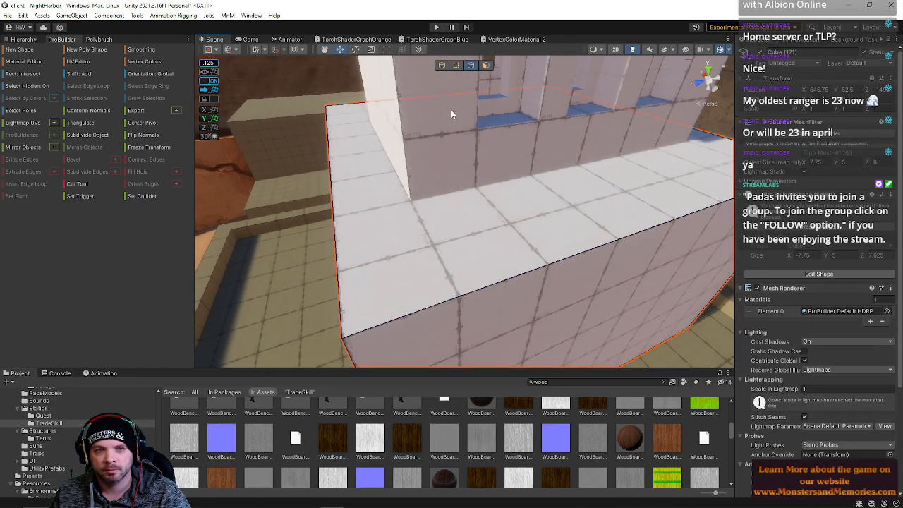
click(470, 226)
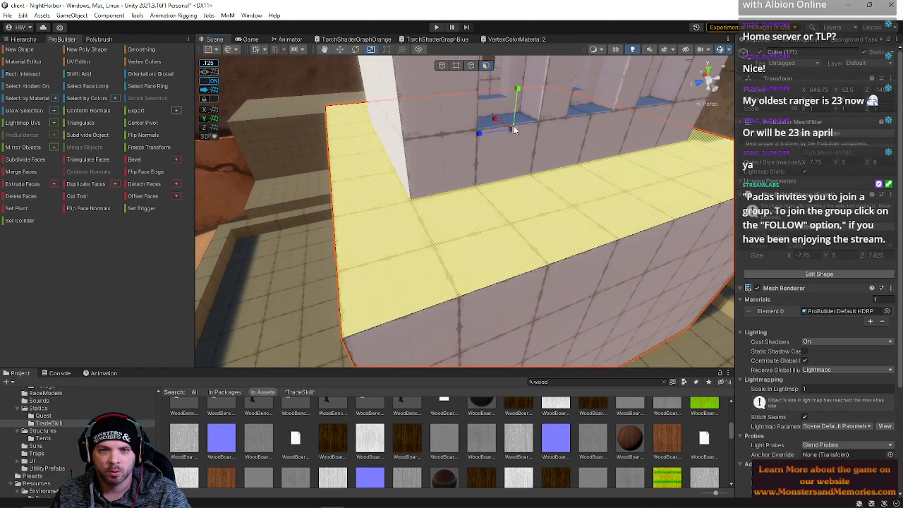
shift+drag(514, 130, 503, 129)
Step: Move the inset's front and first side edges on the base block to the foot of the upper building's walls
mouse_move(498, 127)
right_down()
mouse_move(454, 198)
mouse_move(452, 232)
mouse_move(498, 184)
mouse_move(502, 138)
right_up()
click(470, 65)
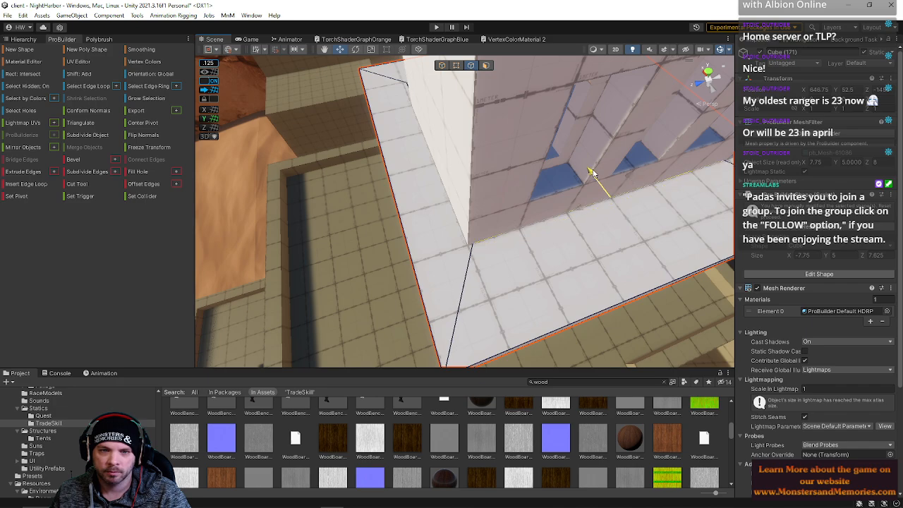
click(426, 196)
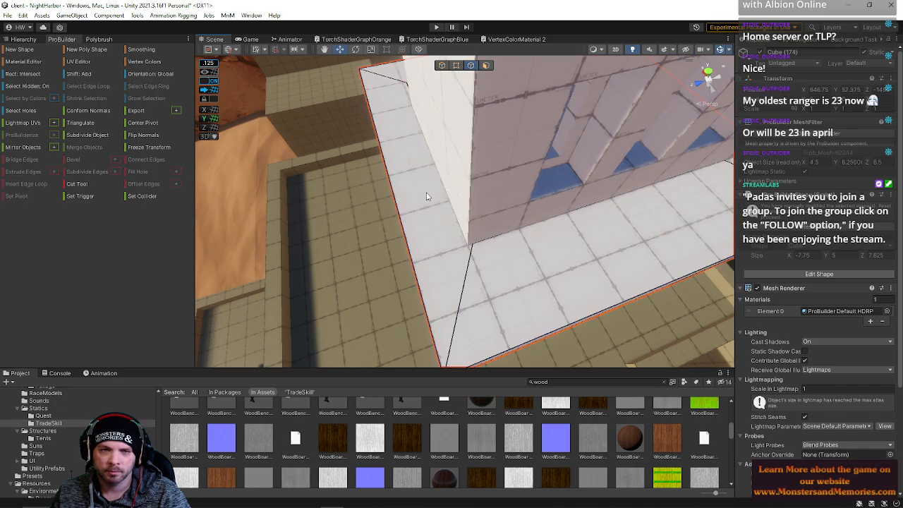
right_drag(423, 176, 477, 217)
click(473, 204)
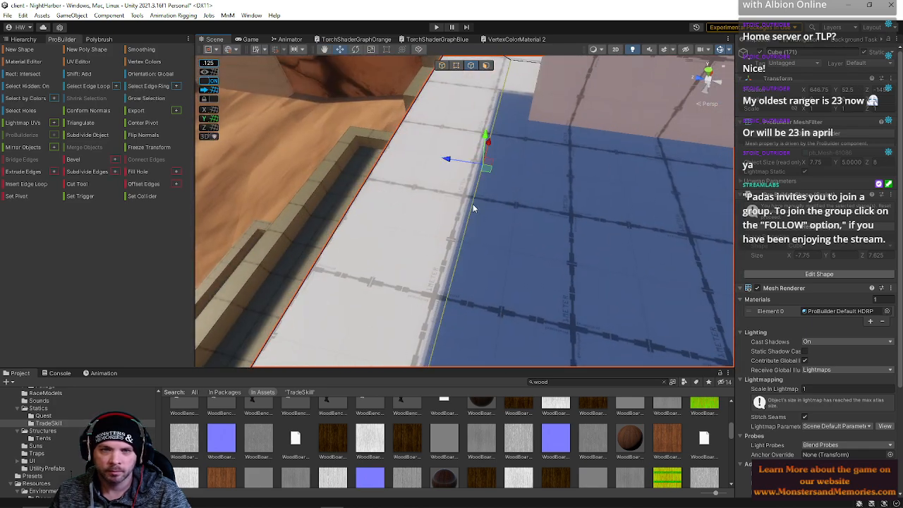
Step: Move the inset's opposite side and remaining edges to the foot of the upper building's other walls
right_drag(439, 159, 507, 215)
click(506, 214)
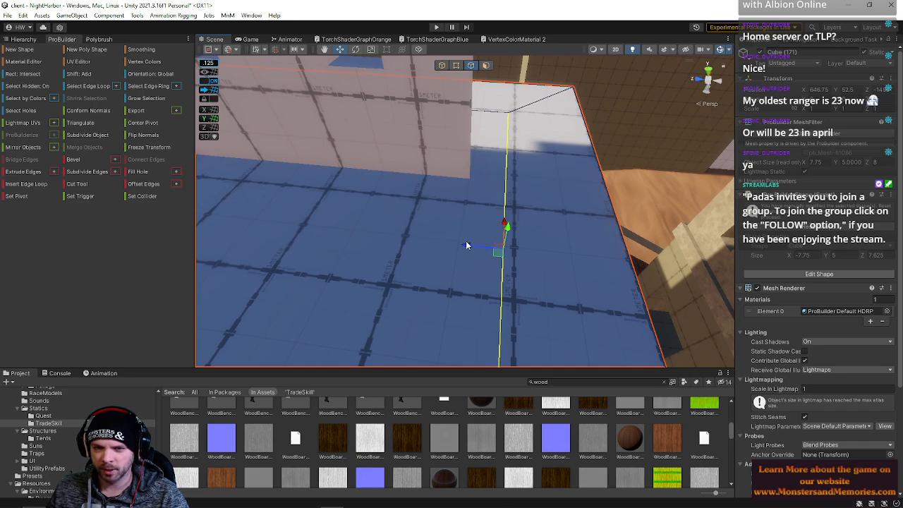
right_drag(532, 221, 340, 175)
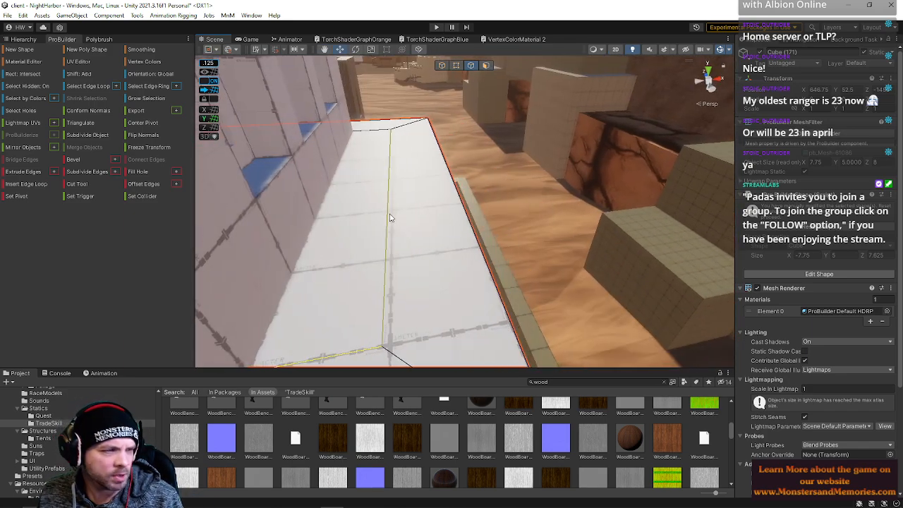
key(s)
right_drag(415, 255, 375, 240)
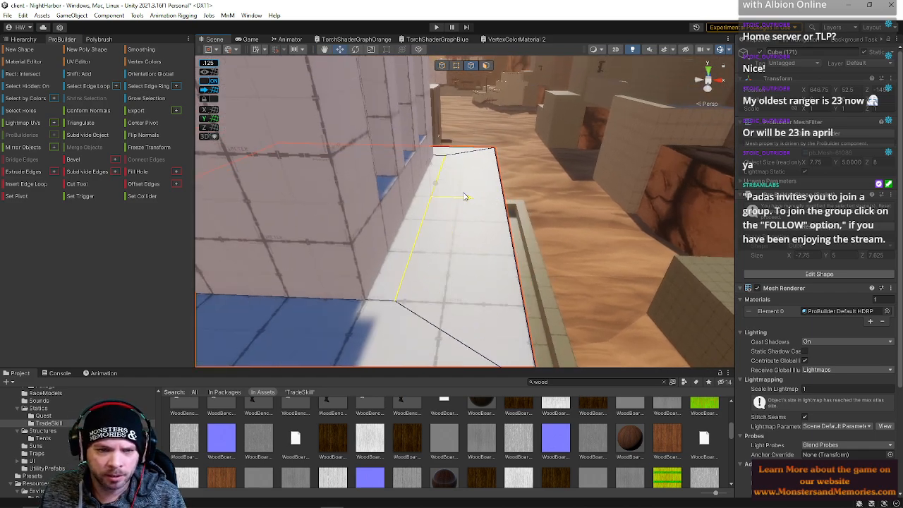
key(a)
Step: Pull the base block's side face outward to extend the block to a Z size of 12
right_drag(453, 196, 484, 107)
key(s)
key(a)
key(d)
key(q)
right_drag(489, 67, 517, 274)
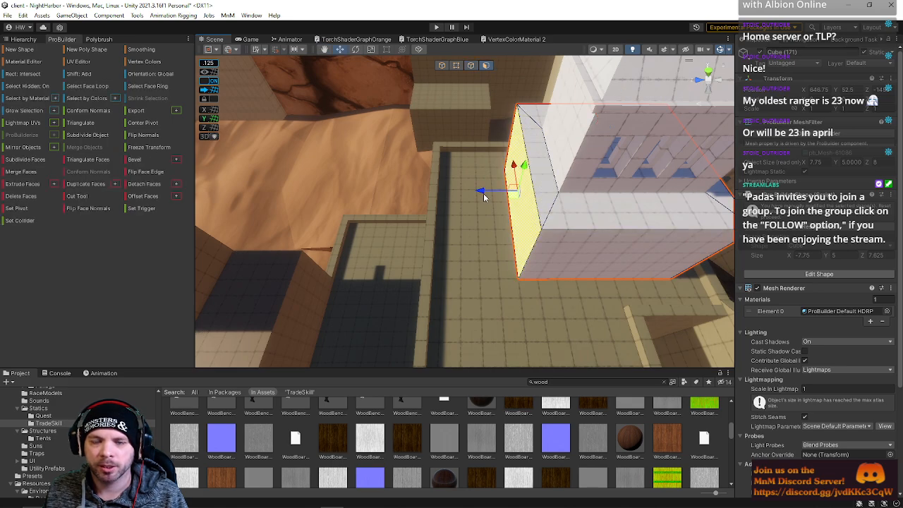
drag(484, 197, 400, 189)
right_drag(497, 215, 495, 121)
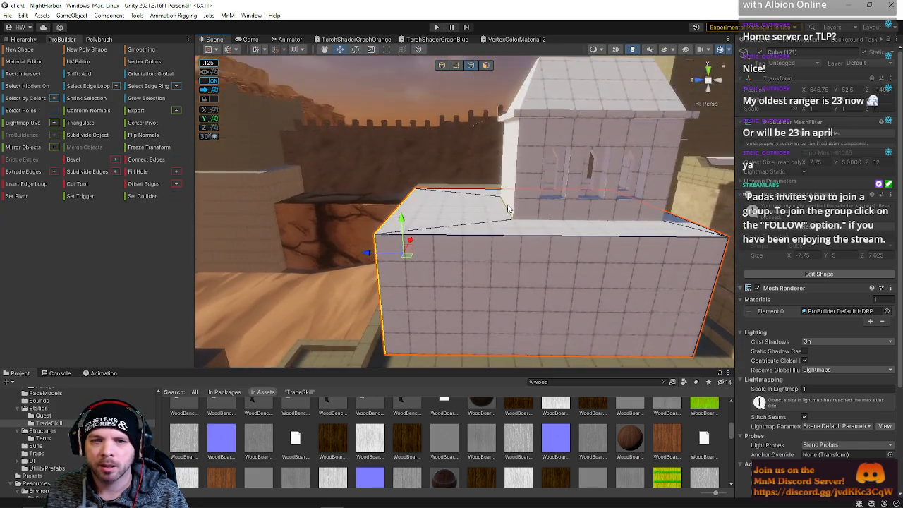
right_drag(523, 265, 43, 110)
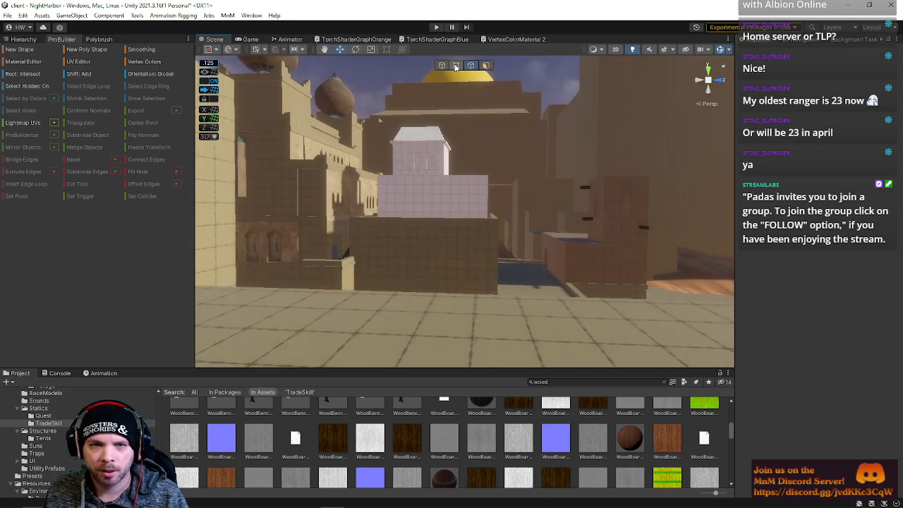
Step: Slide the windowed upper building along the length of the base block, leaving a wider terrace at one end
right_drag(383, 173, 442, 172)
click(445, 175)
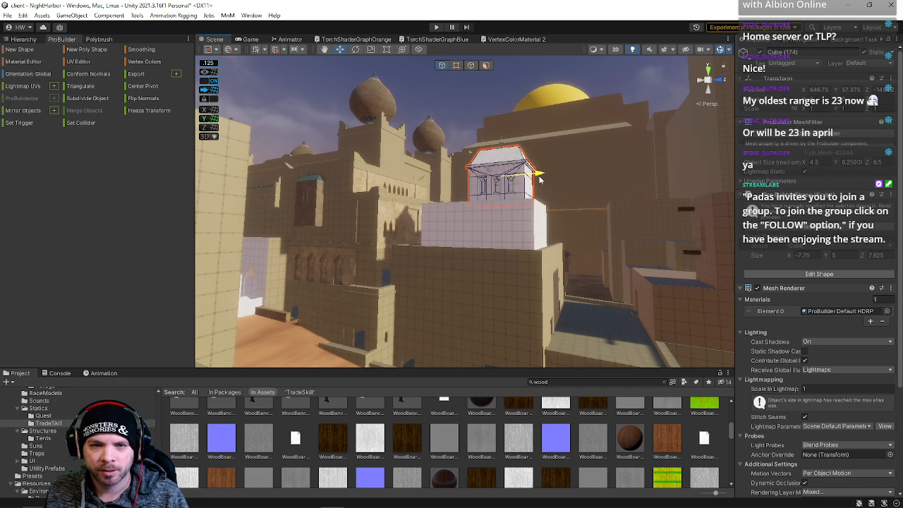
click(473, 110)
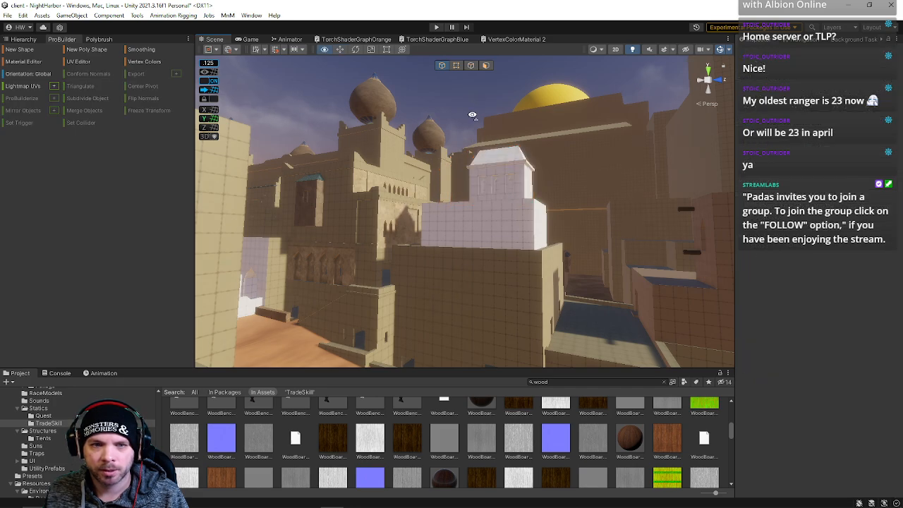
right_drag(473, 115, 490, 148)
click(498, 169)
click(551, 87)
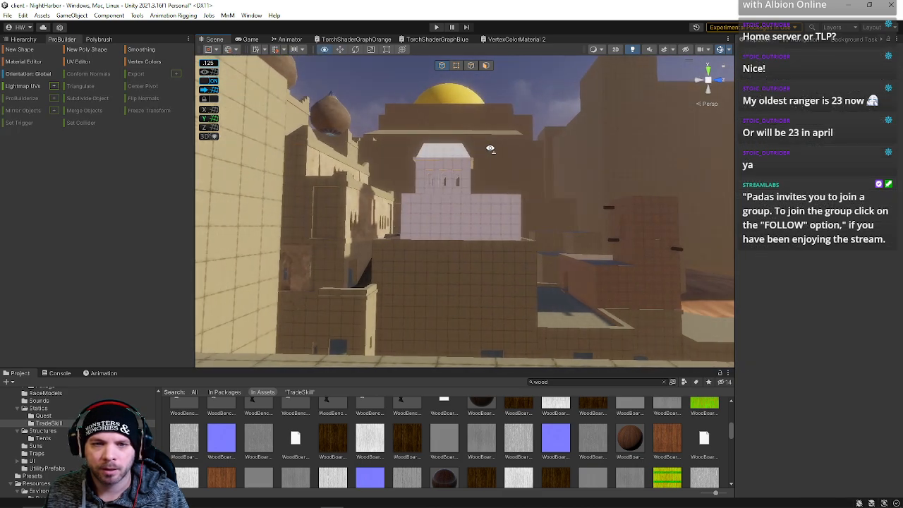
click(449, 172)
right_drag(447, 174, 523, 240)
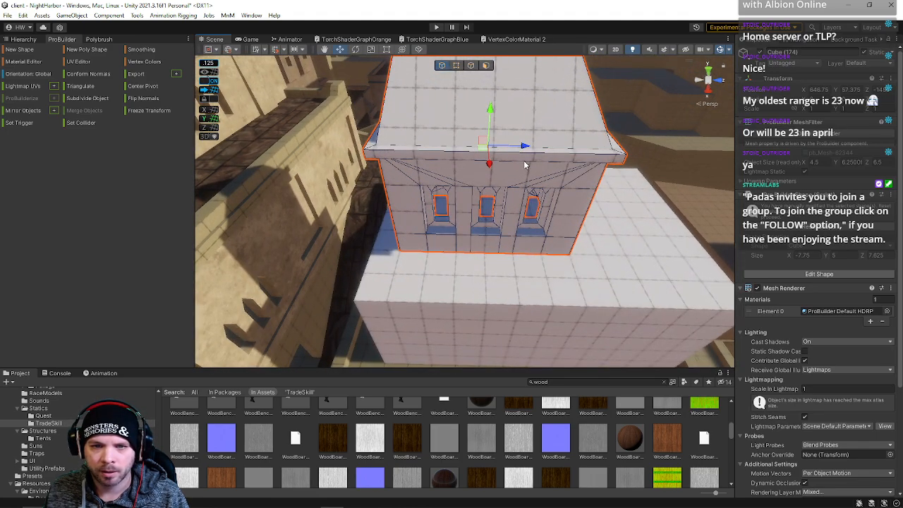
alt+drag(523, 148, 640, 157)
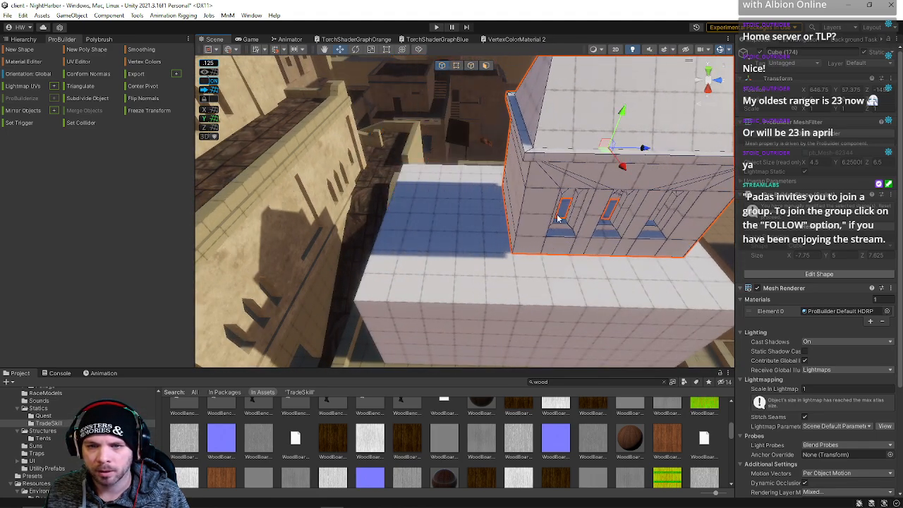
Step: Judge the upper building's placement from a distance and readjust its position along the base block
right_drag(558, 219, 687, 193)
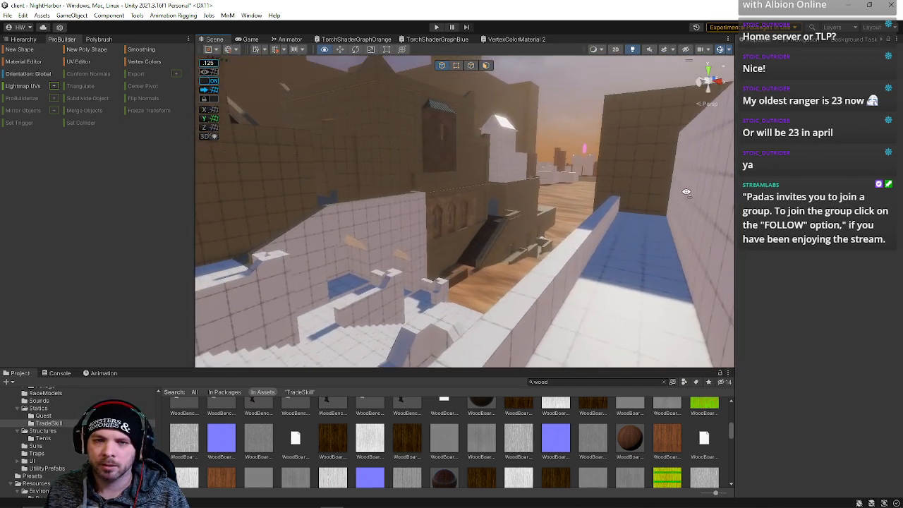
click(498, 138)
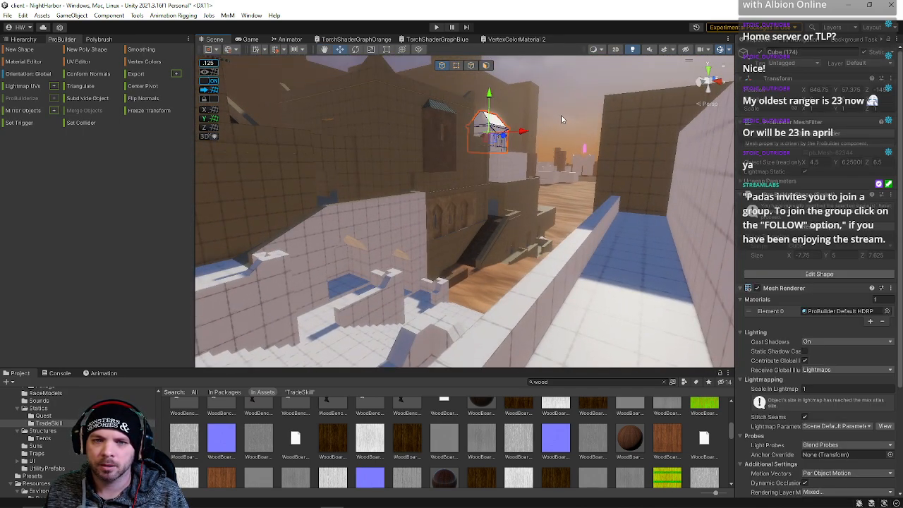
right_drag(530, 133, 446, 157)
drag(446, 157, 534, 168)
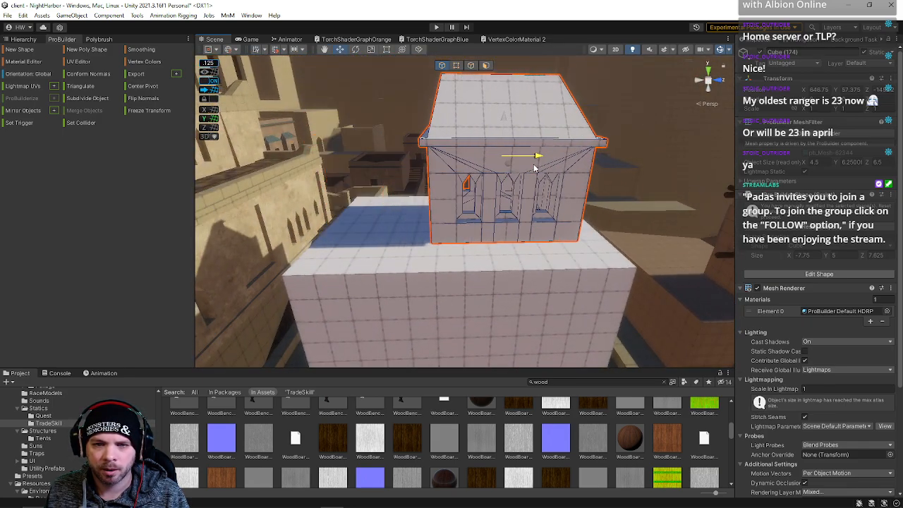
Step: Shift the inset face on top of the base block along its length to sit beneath the repositioned upper building
right_drag(503, 258, 417, 284)
click(416, 285)
key(f)
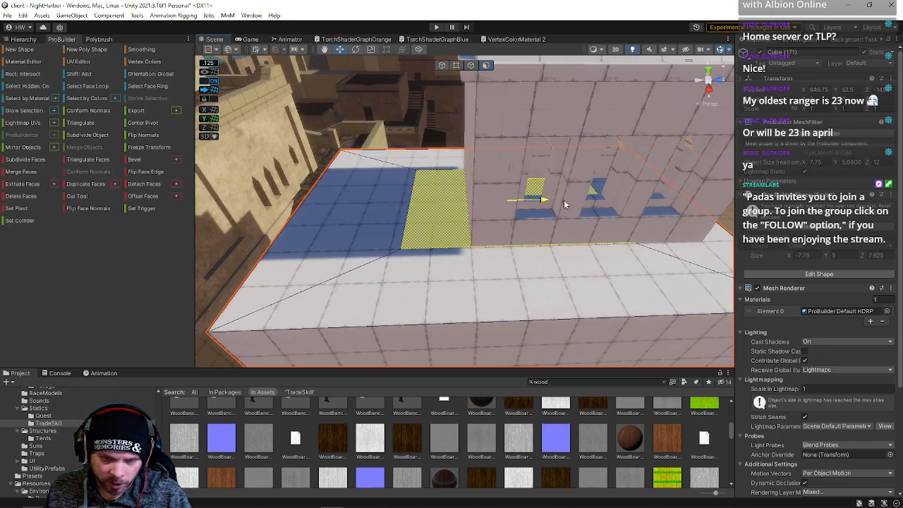
Step: Insert a vertical edge on the base block's opposite long side and align it with the upper building's corner
right_drag(582, 214, 515, 268)
click(462, 208)
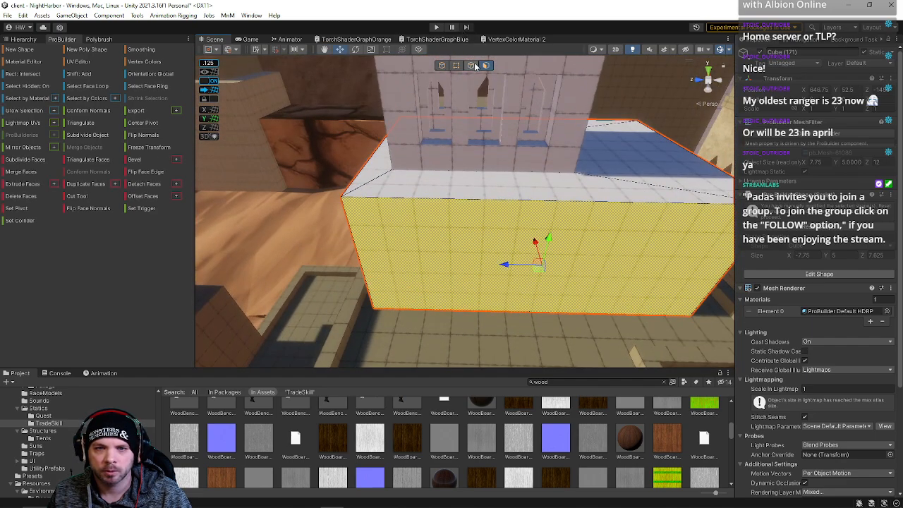
click(473, 66)
click(523, 215)
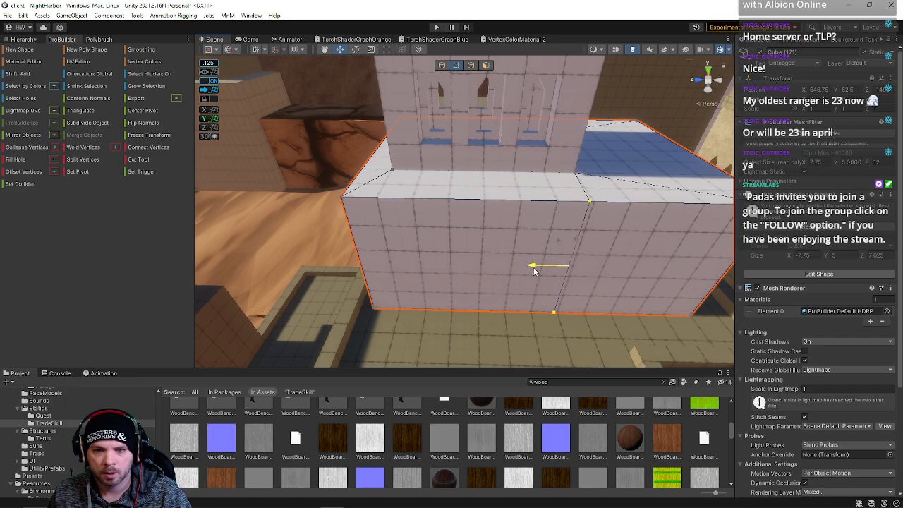
right_drag(548, 288, 224, 307)
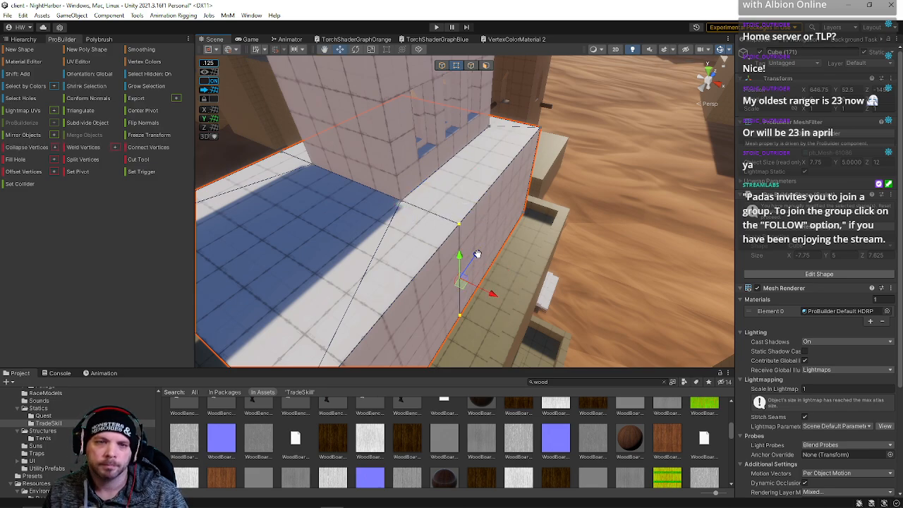
Step: Delete the bottom face on the underside of the base block
right_drag(478, 255, 454, 118)
key(w)
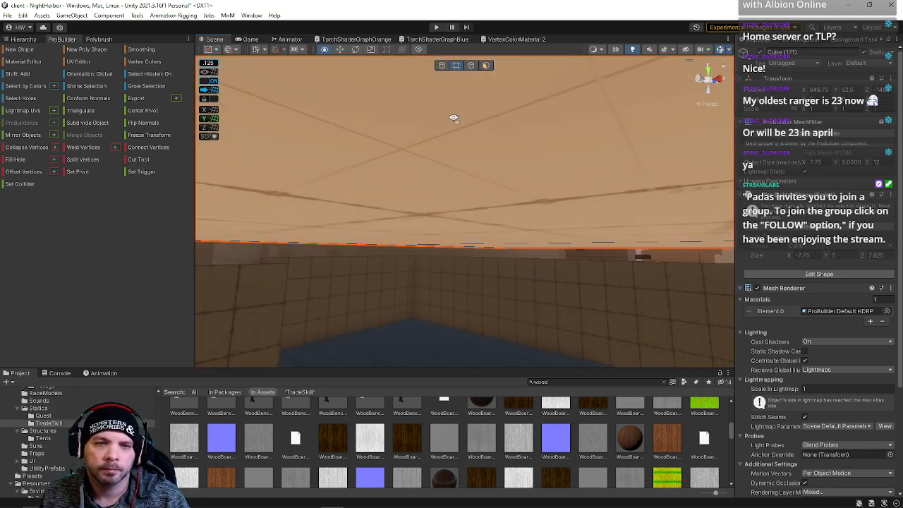
key(e)
right_drag(460, 156, 461, 144)
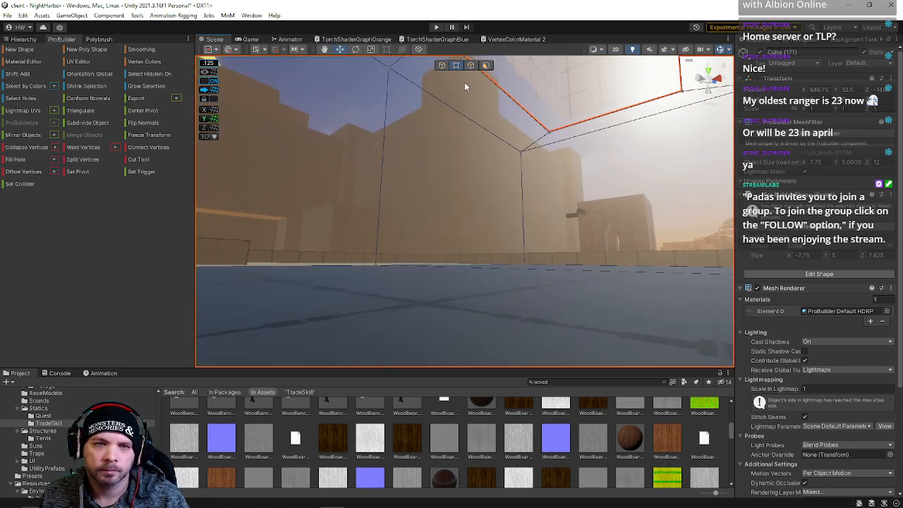
click(485, 65)
key(q)
right_drag(442, 239, 532, 197)
click(449, 210)
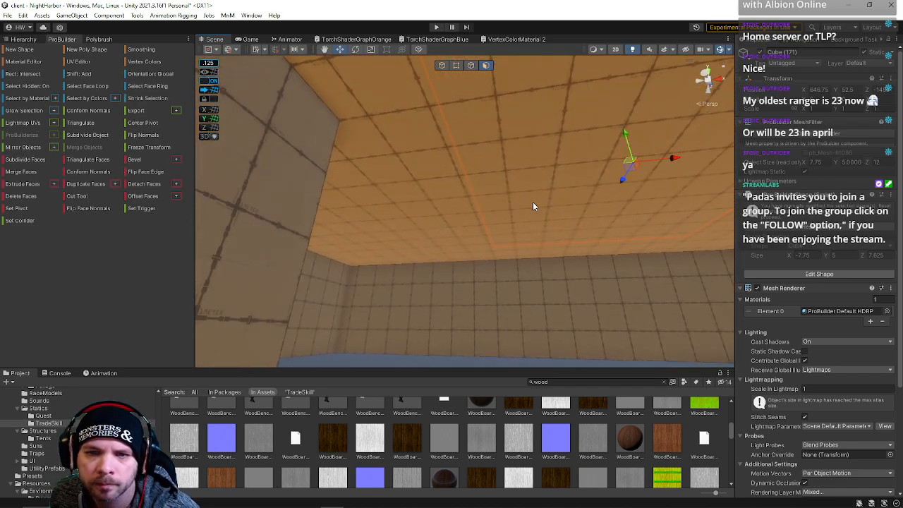
key(BackSpace)
Step: Extrude the long side's section beside the upper building outward until the base block's X size is 10
right_drag(533, 192, 359, 259)
key(e)
click(566, 202)
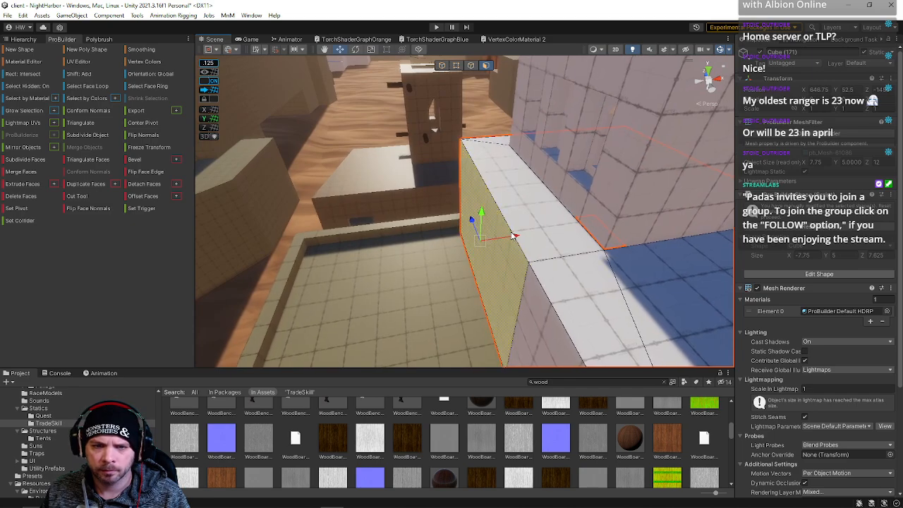
drag(510, 235, 386, 252)
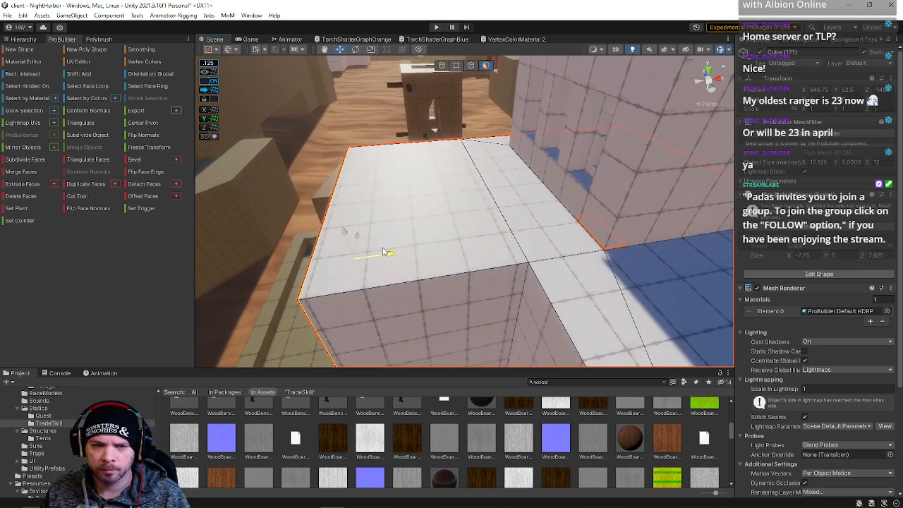
right_drag(360, 261, 398, 300)
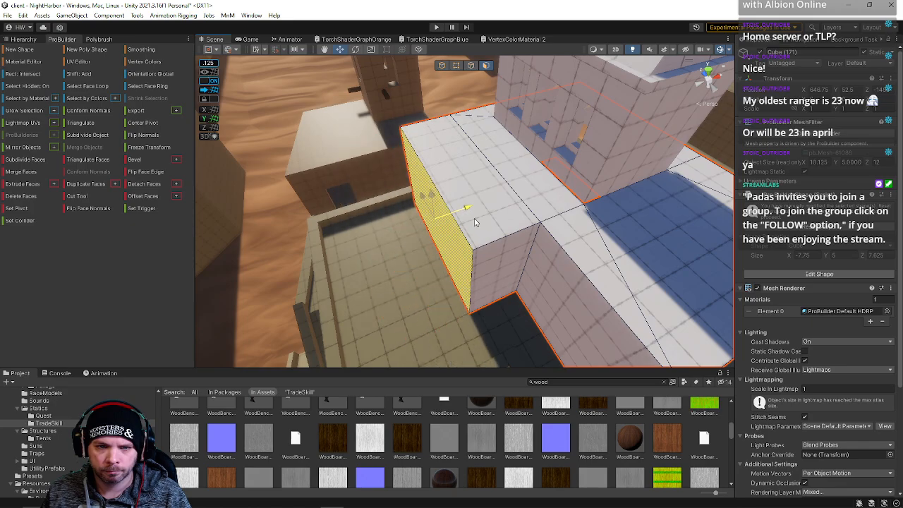
right_drag(476, 221, 401, 203)
key(f)
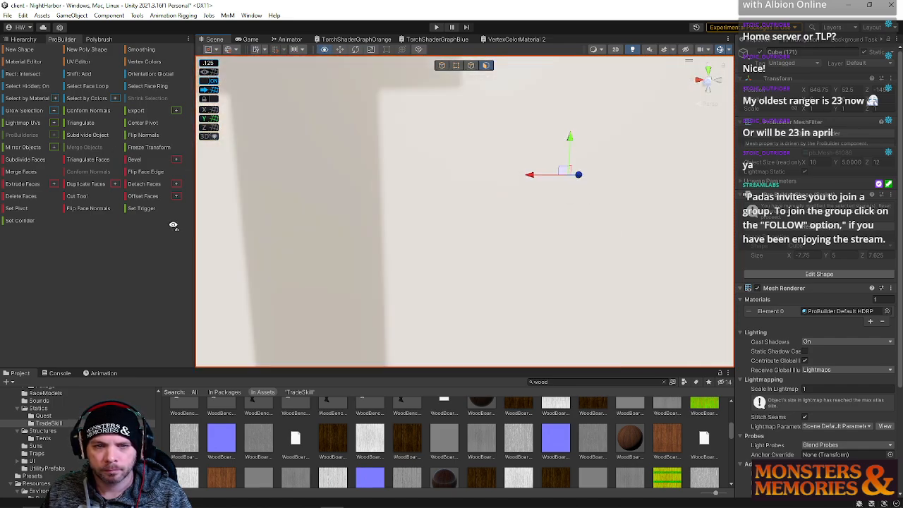
Step: Examine the extended base block and the upper building's proportions from several angles
key(Left)
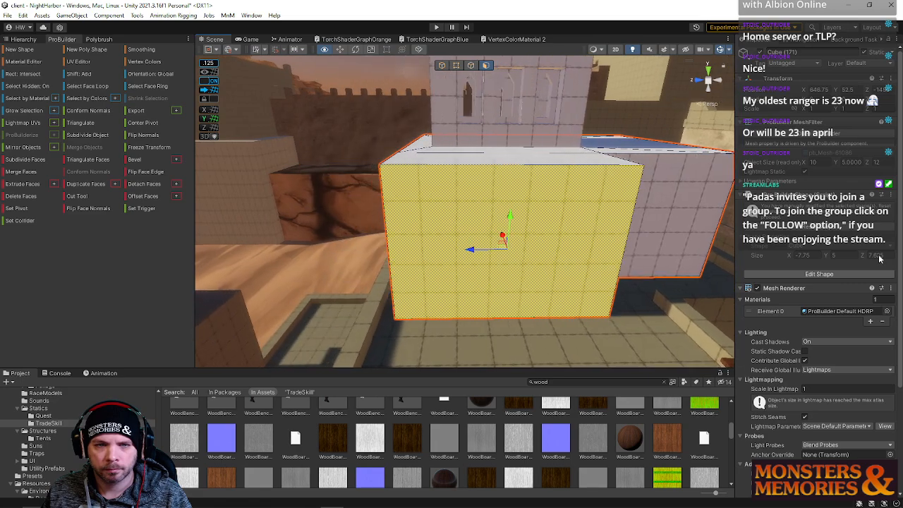
key(Right)
key(Left)
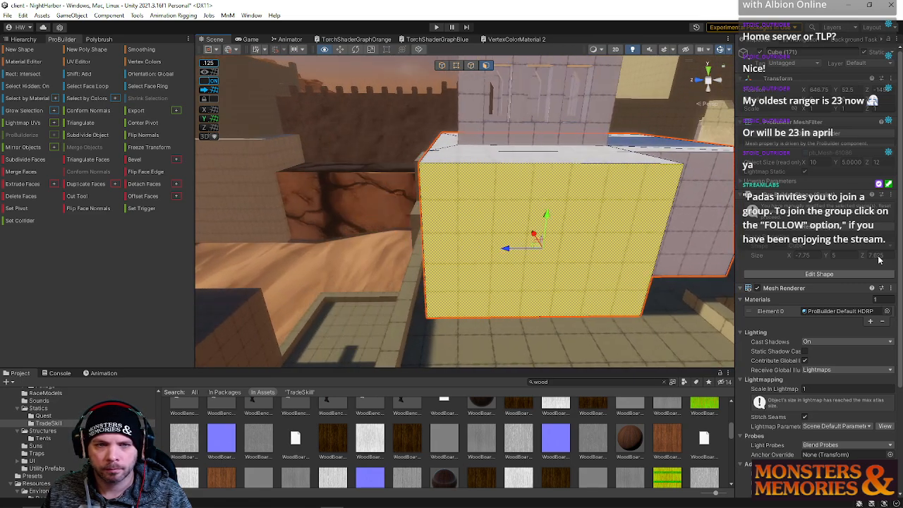
key(Right)
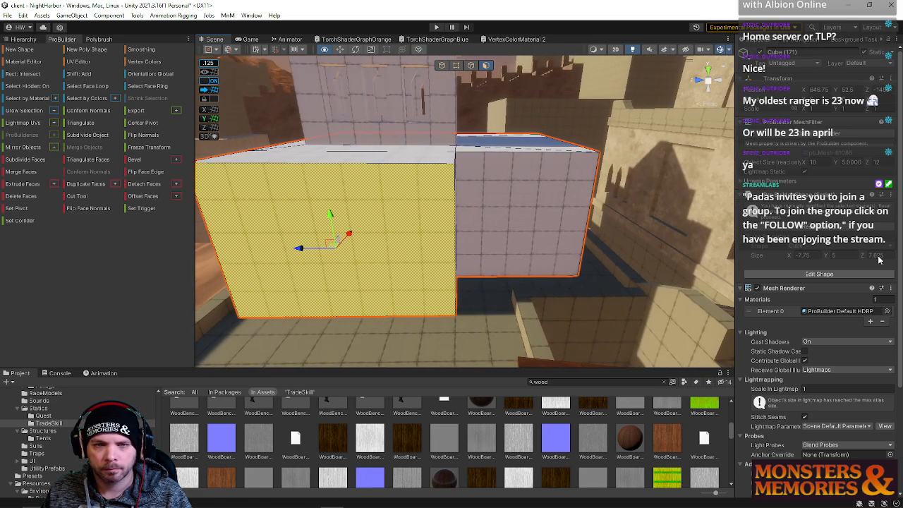
key(a)
right_drag(879, 259, 887, 278)
key(e)
key(d)
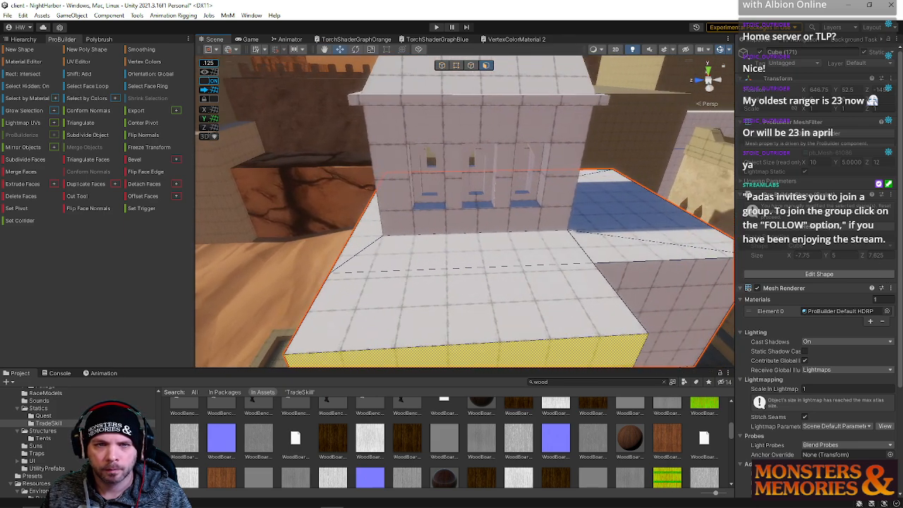
click(442, 65)
click(439, 123)
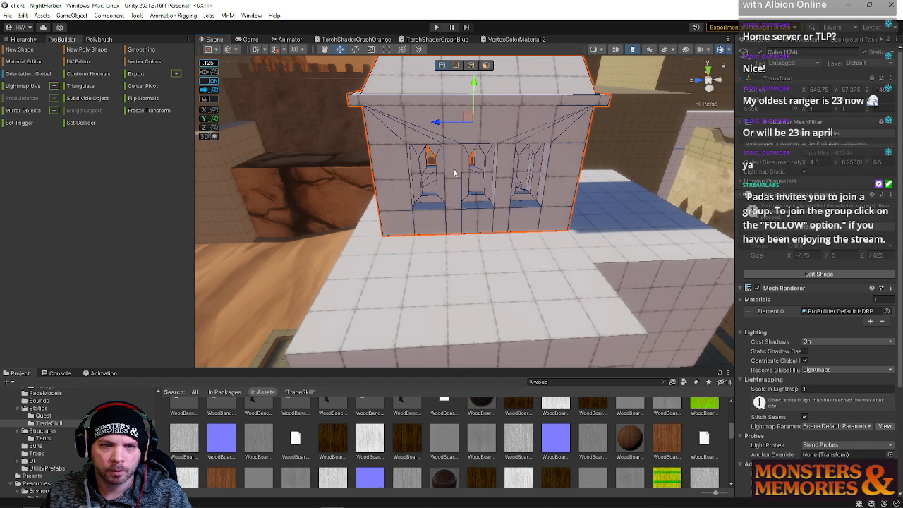
right_drag(455, 173, 473, 258)
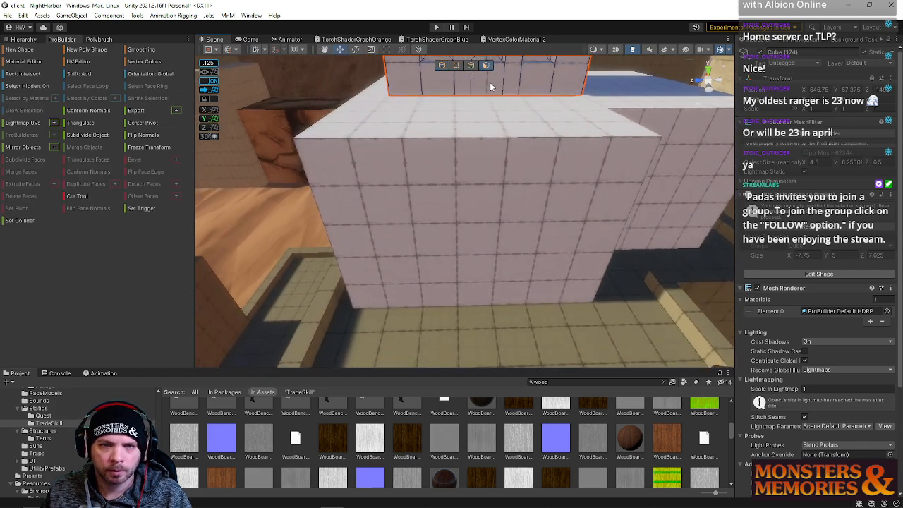
Step: Insert a horizontal edge loop around the base block and lower it to just above the foot of the walls
click(474, 273)
click(470, 65)
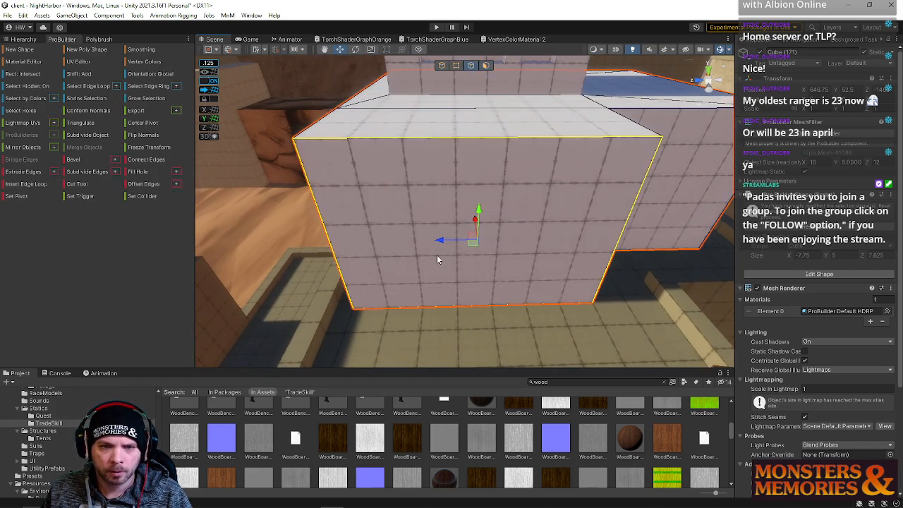
right_drag(437, 255, 360, 251)
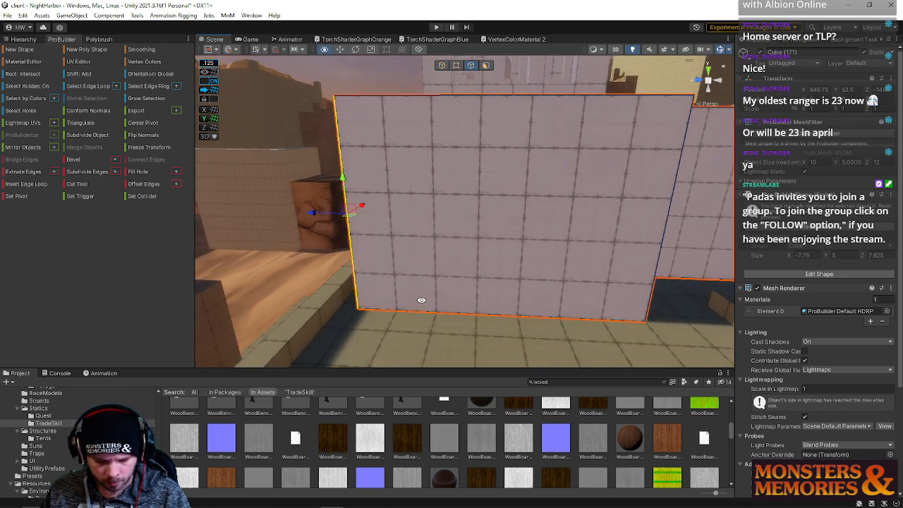
drag(560, 149, 554, 207)
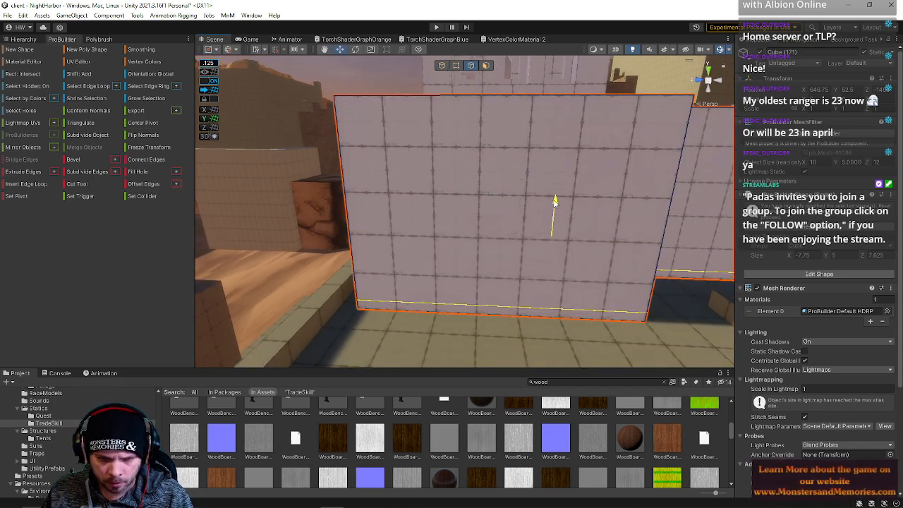
Step: Frame a doorway on the extension's outer wall with two spaced vertical edge loops and a horizontal loop for its top
right_drag(522, 234, 430, 172)
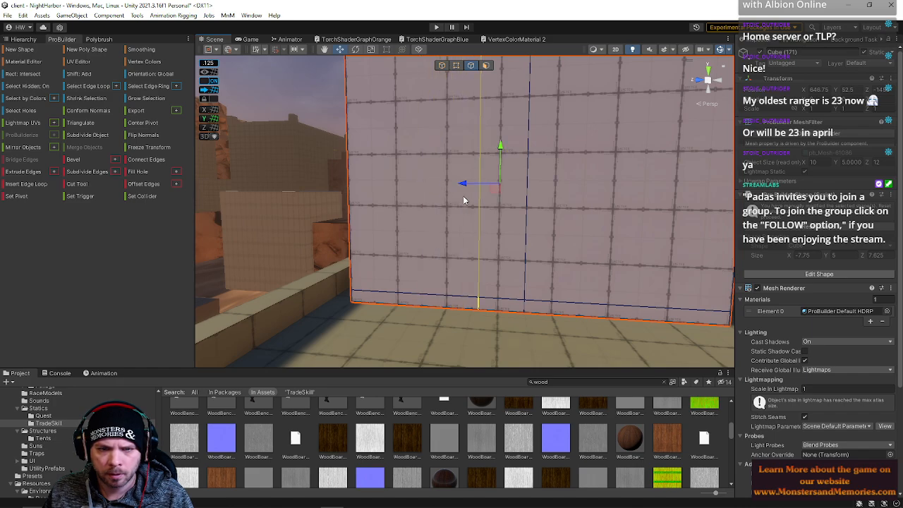
click(530, 203)
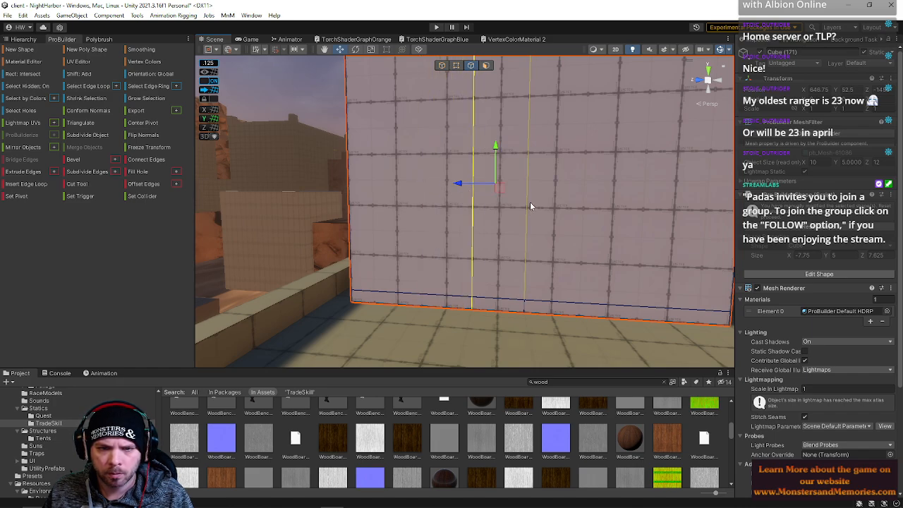
drag(496, 186, 522, 194)
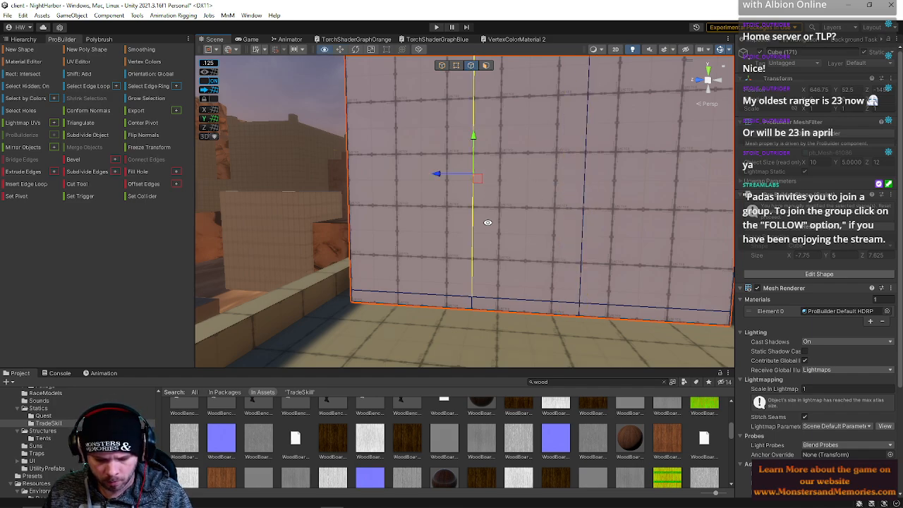
mouse_move(587, 146)
mouse_down()
mouse_move(587, 156)
mouse_move(592, 137)
mouse_up()
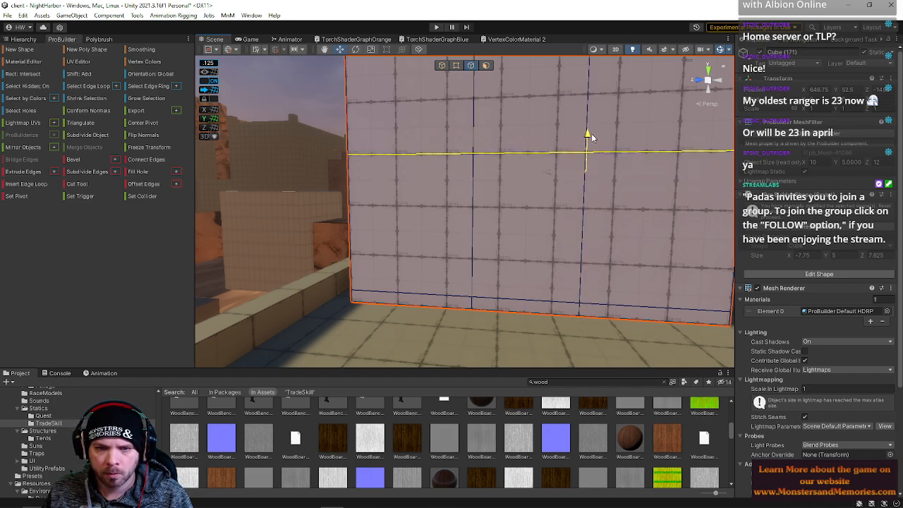
right_drag(521, 84, 528, 93)
Step: Extrude the narrow strip beneath the doorway outward as a doorstep, bringing the block's X size to 10.625
click(486, 66)
click(563, 226)
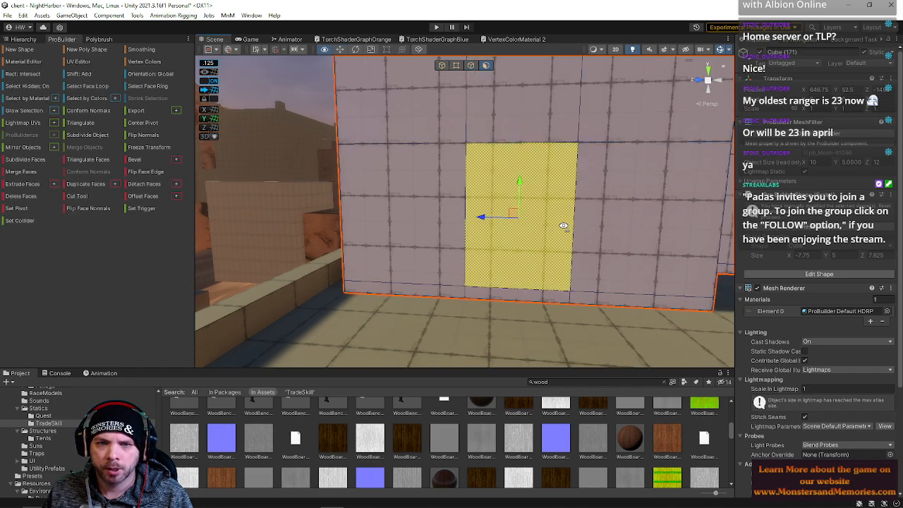
right_drag(563, 226, 444, 268)
shift+click(444, 268)
shift+drag(460, 253, 439, 260)
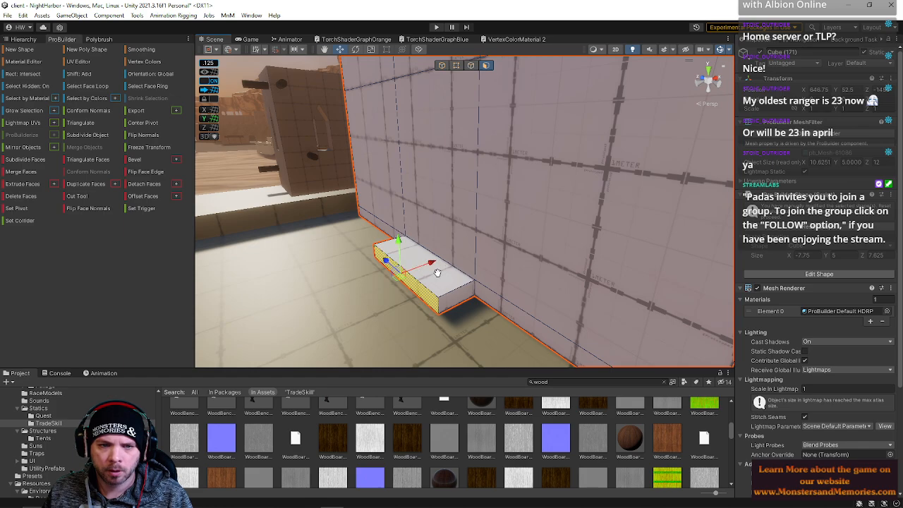
middle_drag(438, 273, 434, 240)
right_drag(434, 240, 426, 220)
key(w)
key(e)
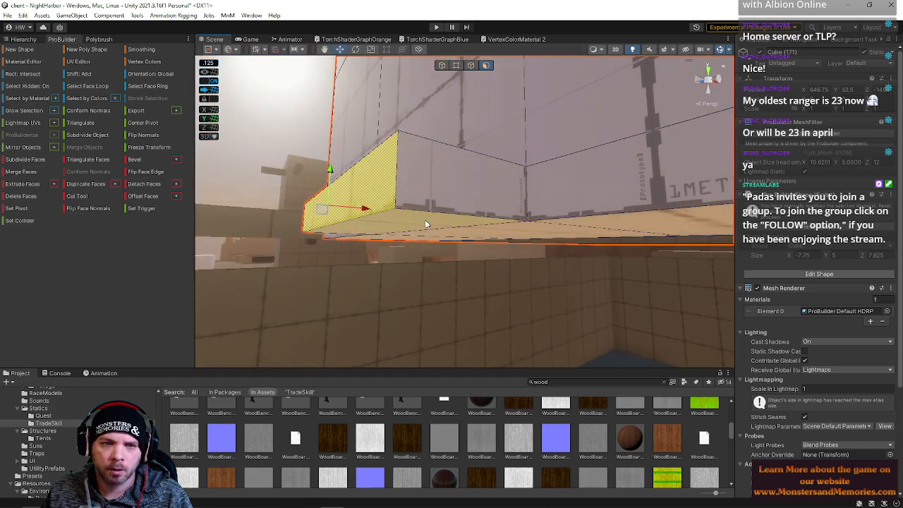
Step: Delete the faces on the underside of the base block
click(425, 223)
shift+click(435, 232)
shift+click(459, 237)
key(BackSpace)
Step: Extrude the doorway face inward to start hollowing out the base block's interior
right_drag(516, 217, 514, 244)
key(e)
click(386, 254)
right_drag(423, 257, 402, 243)
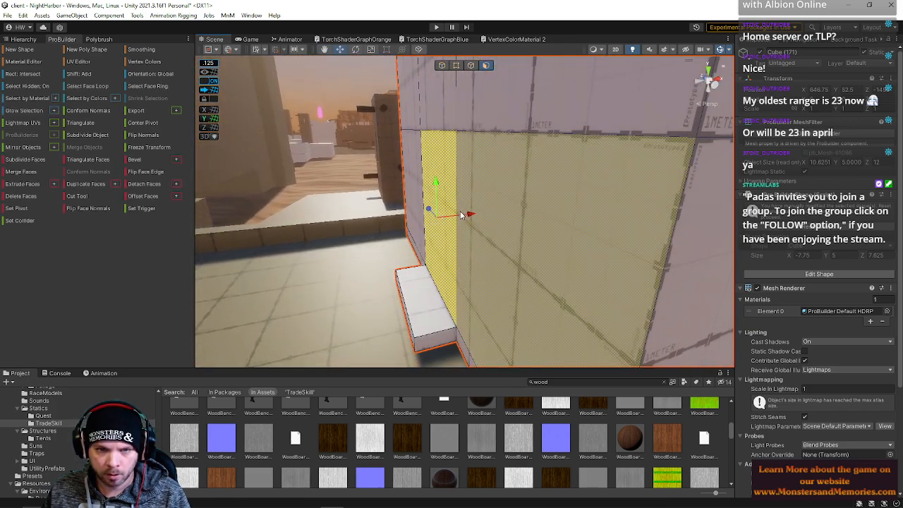
right_drag(462, 213, 494, 212)
drag(476, 223, 507, 238)
Step: Move the side walls of the hollow outward to widen it into a room behind the doorway
right_drag(454, 238, 341, 219)
click(425, 246)
right_drag(424, 246, 554, 250)
drag(553, 250, 522, 249)
right_drag(523, 248, 537, 275)
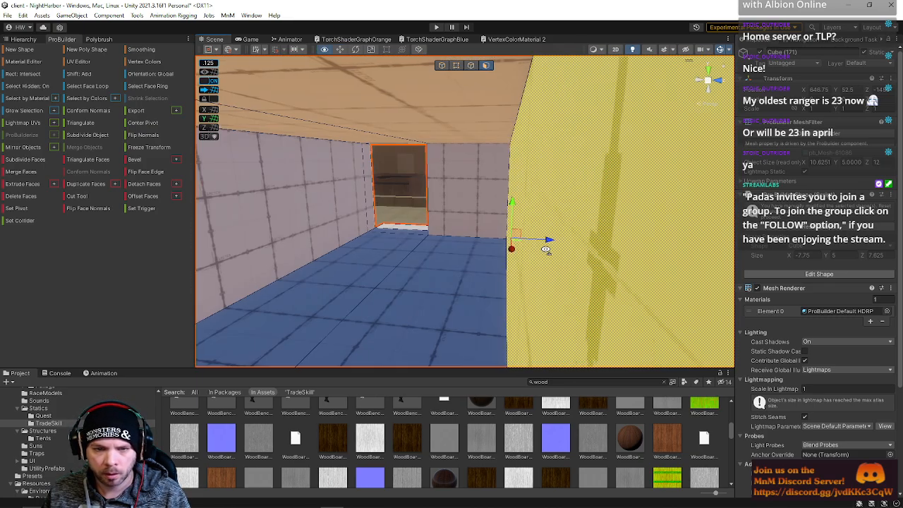
right_drag(549, 241, 392, 211)
scroll(392, 211, up, 6)
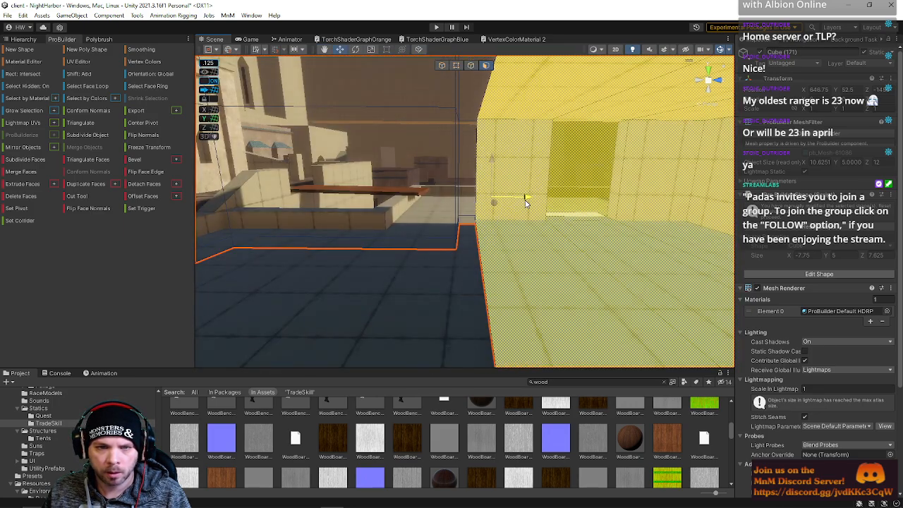
right_drag(525, 200, 375, 141)
Step: Insert an edge loop around the room and pull the separated wall section so the interior follows the block's L-shape
click(471, 64)
click(442, 100)
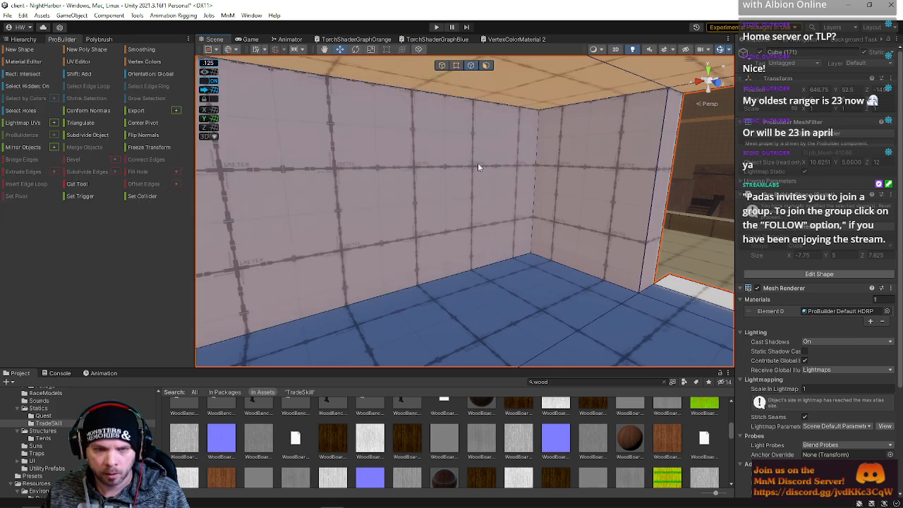
click(423, 299)
right_drag(424, 297, 288, 241)
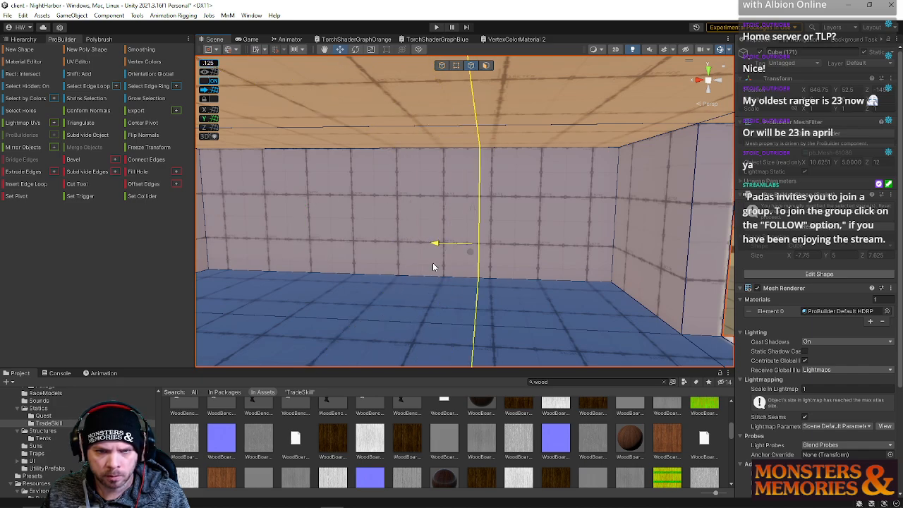
click(489, 66)
mouse_move(430, 226)
right_down()
mouse_move(409, 266)
mouse_move(424, 278)
mouse_move(403, 230)
mouse_move(472, 228)
mouse_move(436, 228)
mouse_move(447, 230)
right_up()
click(417, 259)
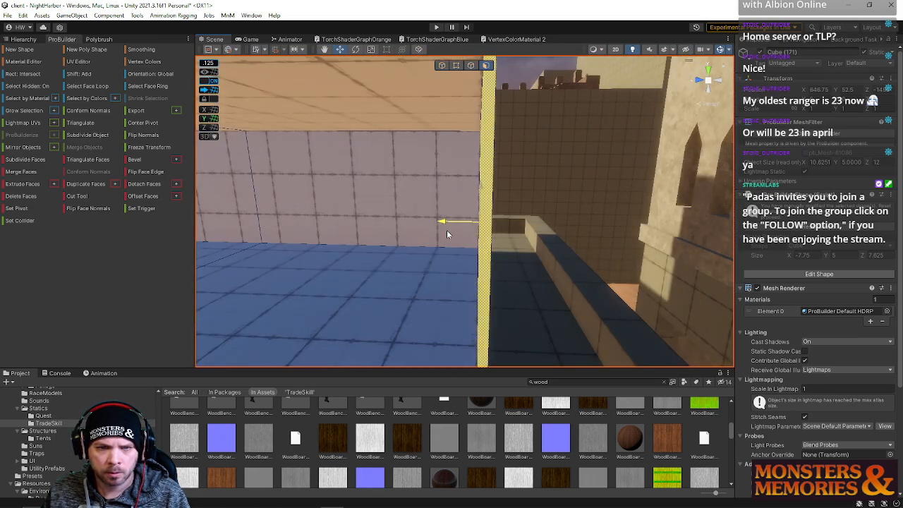
drag(446, 230, 405, 225)
right_drag(407, 228, 321, 188)
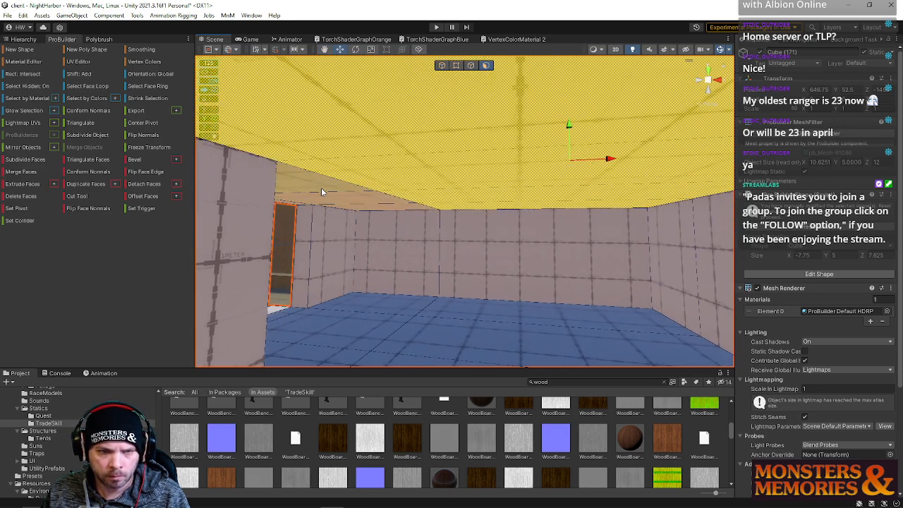
Step: Adjust the interior ceiling height and lower the block's top faces, bringing its Y size to 4.5
drag(433, 153, 434, 49)
right_drag(435, 205, 475, 82)
shift+click(508, 266)
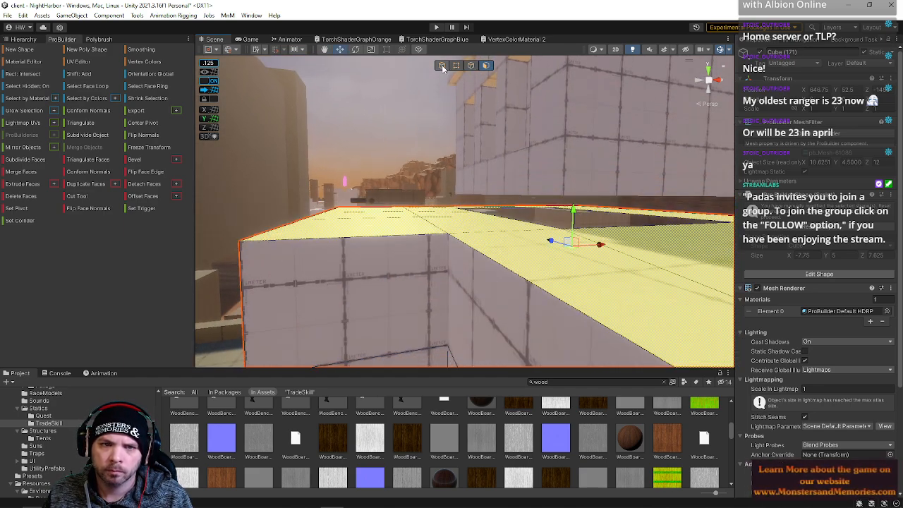
Step: Lower the upper building onto the base block and select the edges around its open bottom
click(441, 65)
click(551, 120)
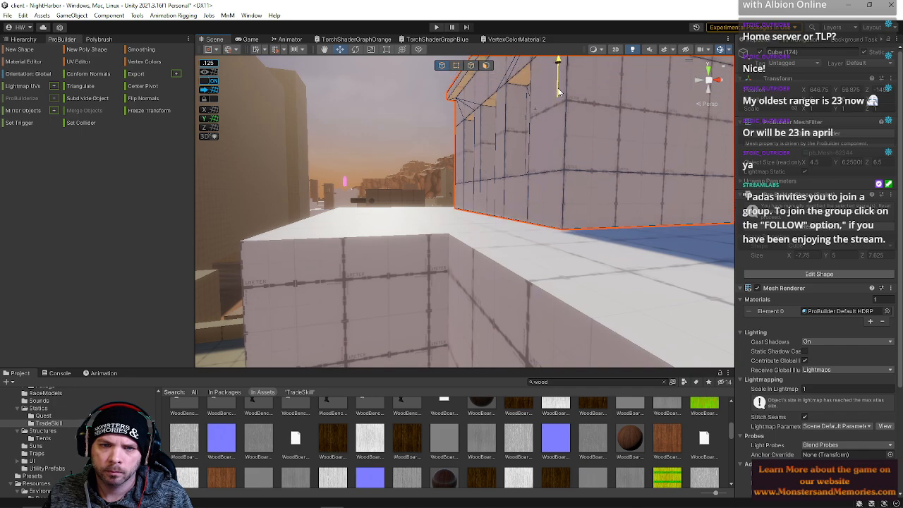
right_drag(557, 92, 530, 205)
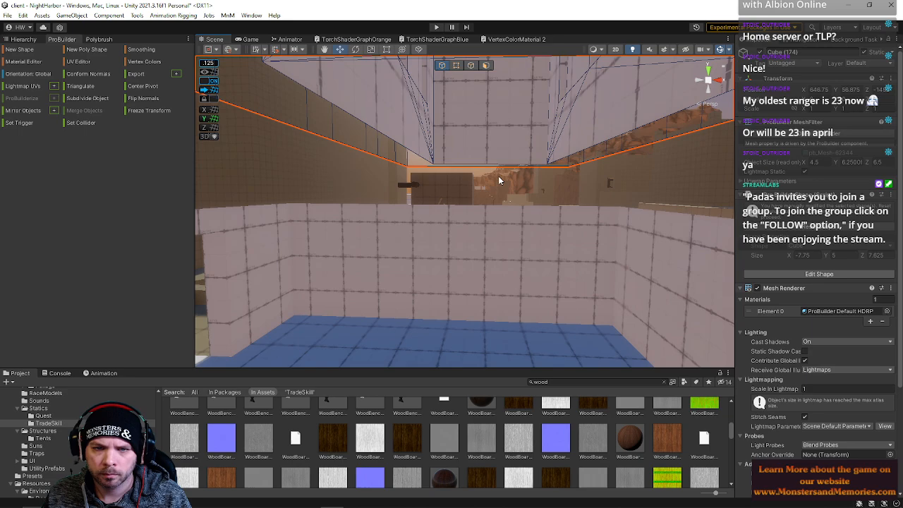
click(470, 64)
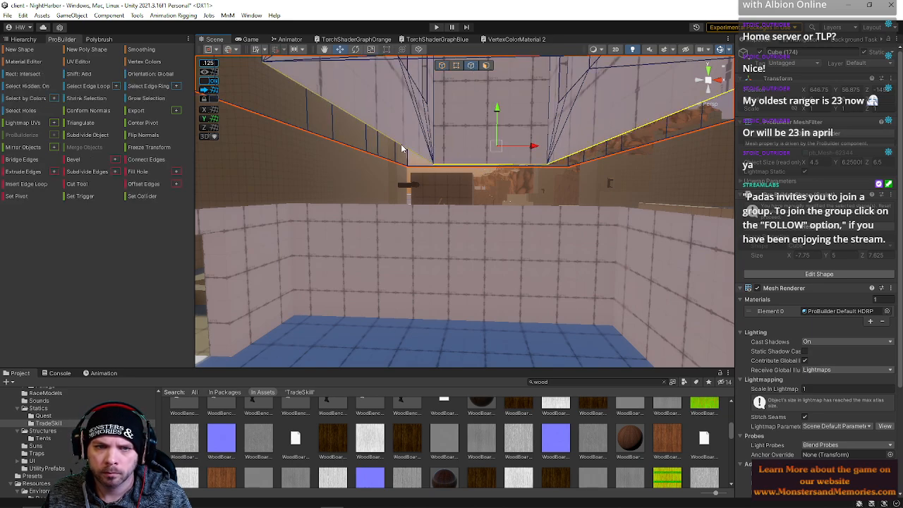
right_drag(498, 109, 427, 175)
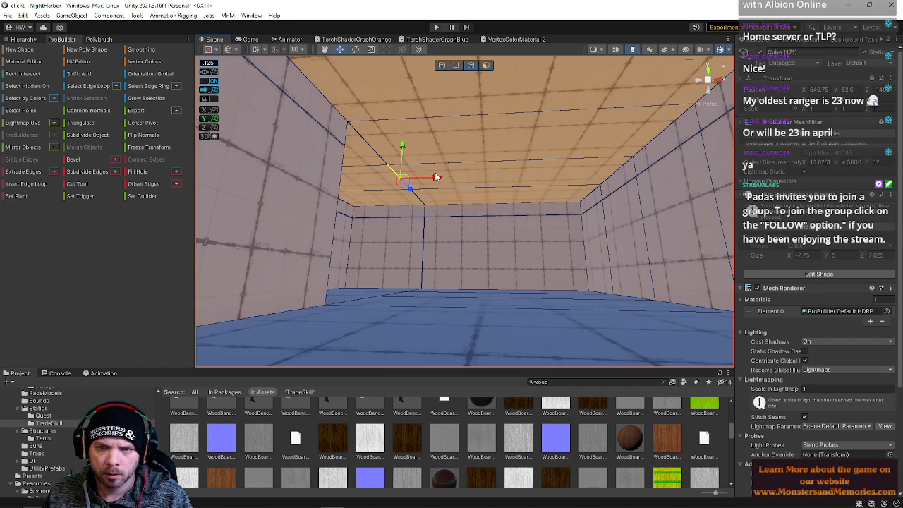
Step: Slide the surplus ceiling edge loop into the room's corner and merge the overlapping corner vertices
right_drag(486, 157, 491, 189)
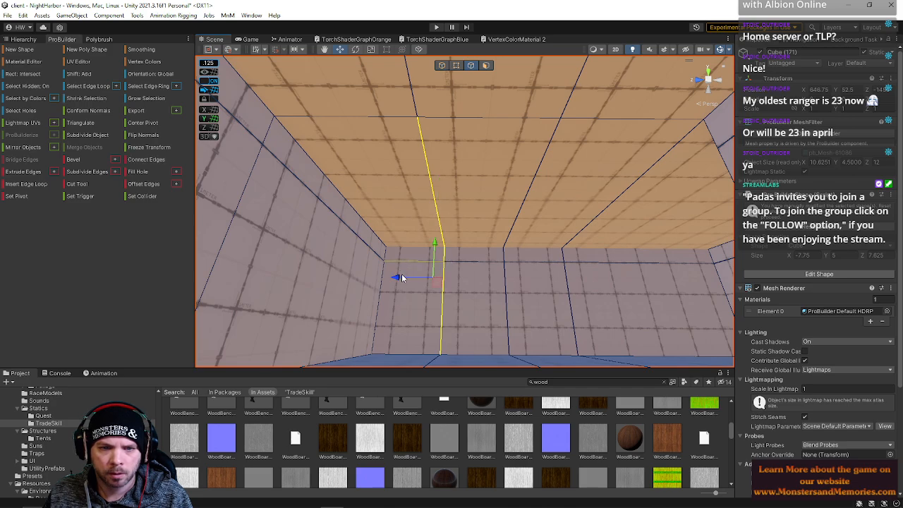
drag(349, 276, 311, 272)
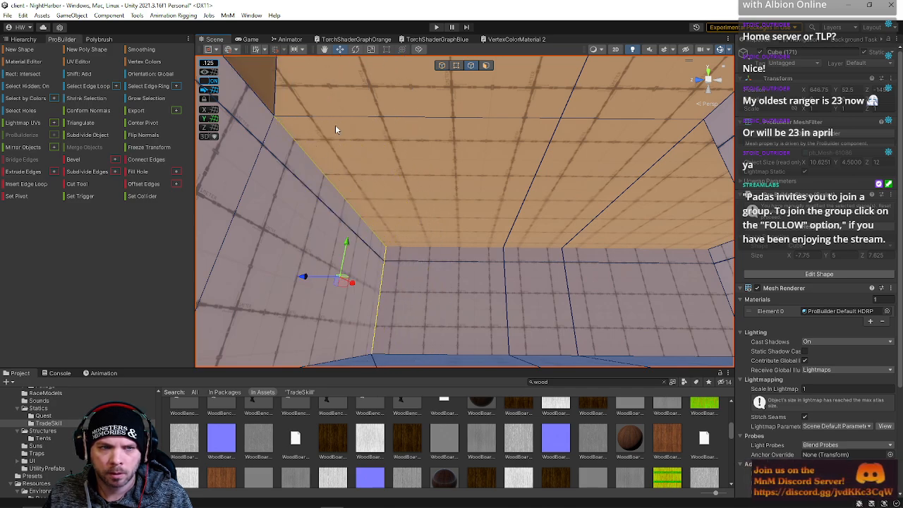
click(457, 66)
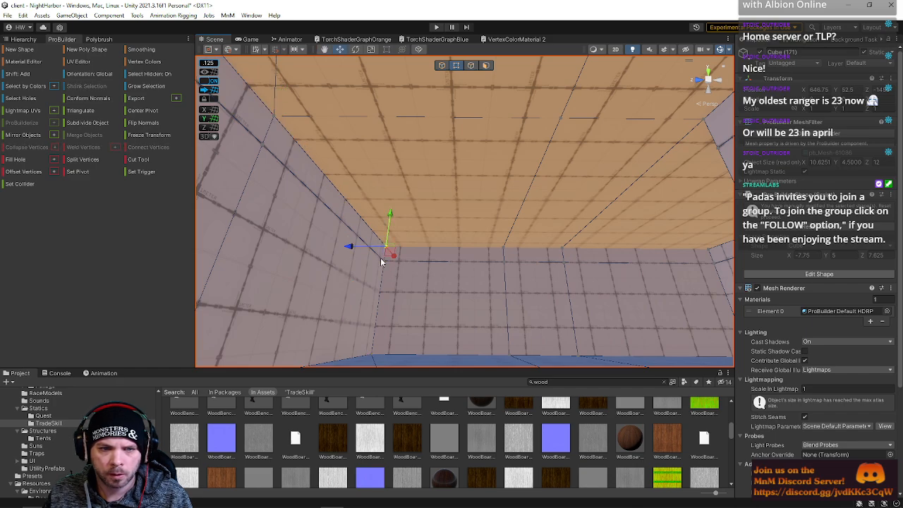
click(384, 362)
alt+drag(384, 362, 464, 284)
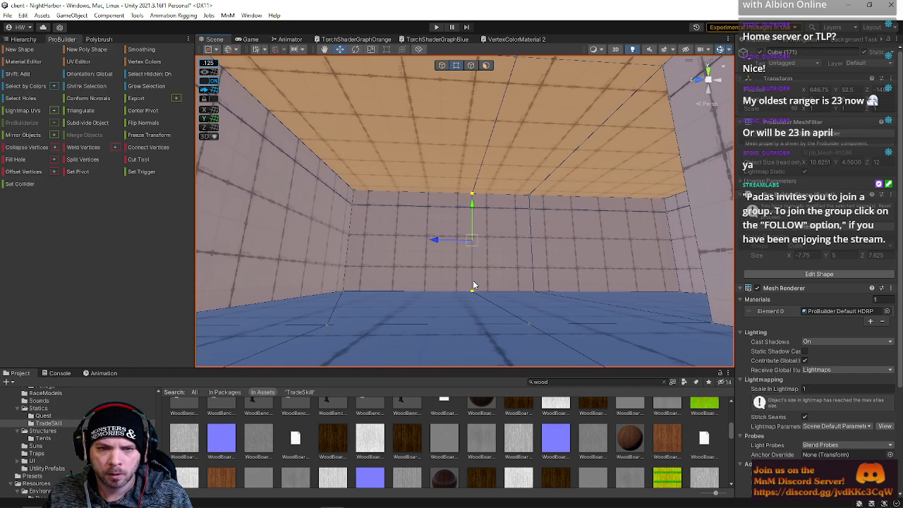
alt+drag(468, 214, 458, 160)
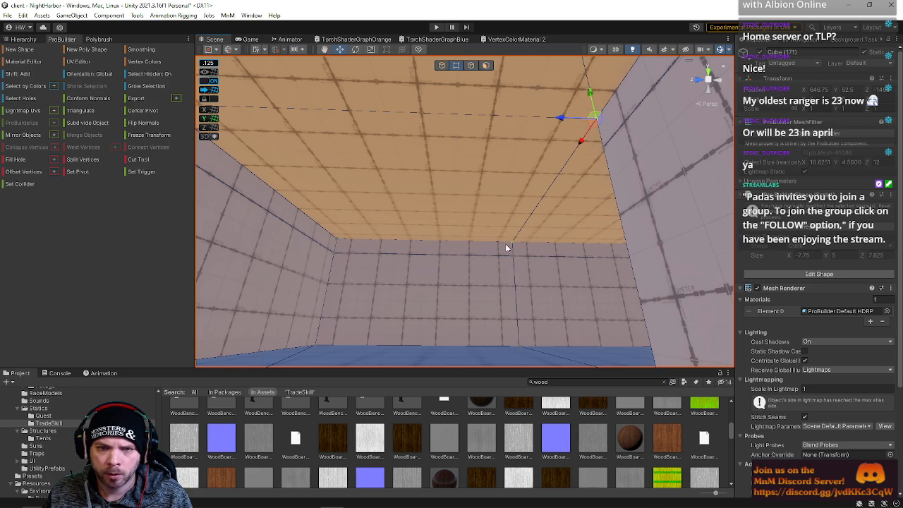
alt+drag(512, 257, 556, 330)
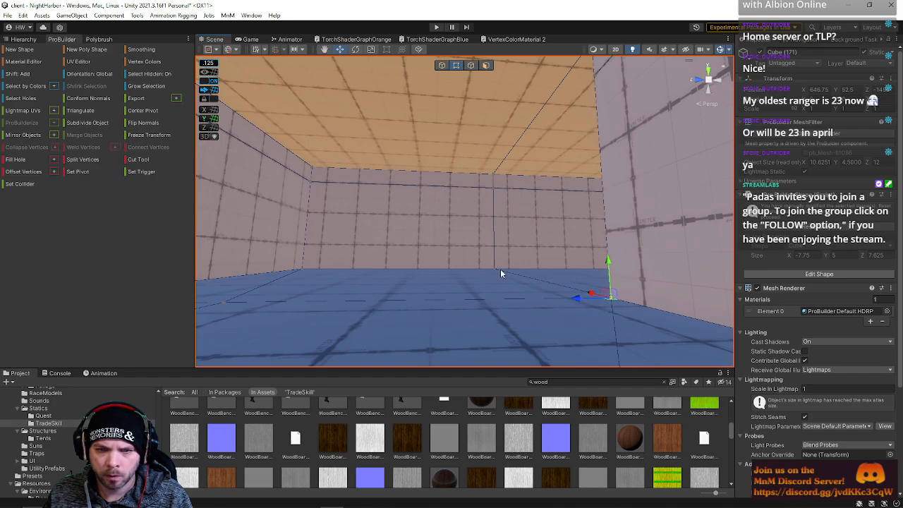
Step: Inset the main ceiling face and delete the inner face to open a hole toward the upper storey
click(485, 65)
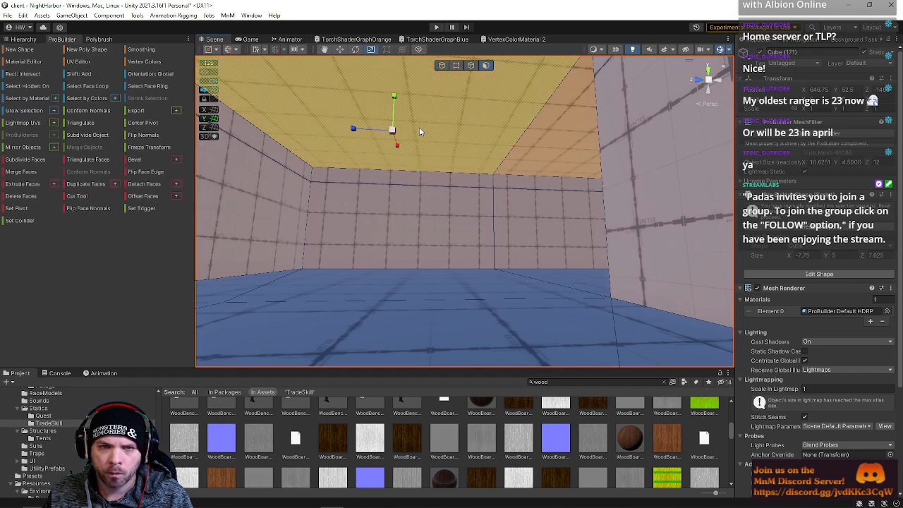
click(396, 125)
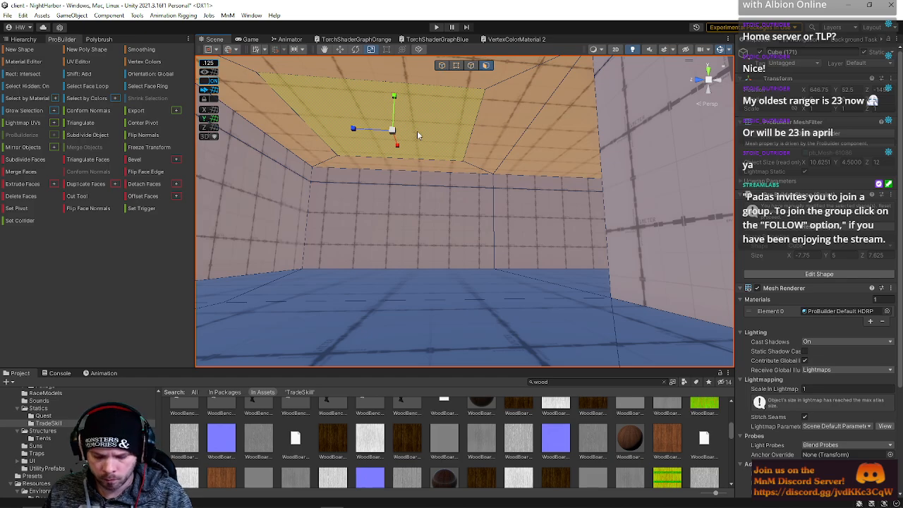
key(BackSpace)
right_drag(417, 131, 212, 85)
right_drag(569, 125, 471, 74)
Step: Move the edges of the ceiling hole to line up with the upper building's inner walls
click(471, 65)
right_drag(396, 143, 415, 182)
click(416, 183)
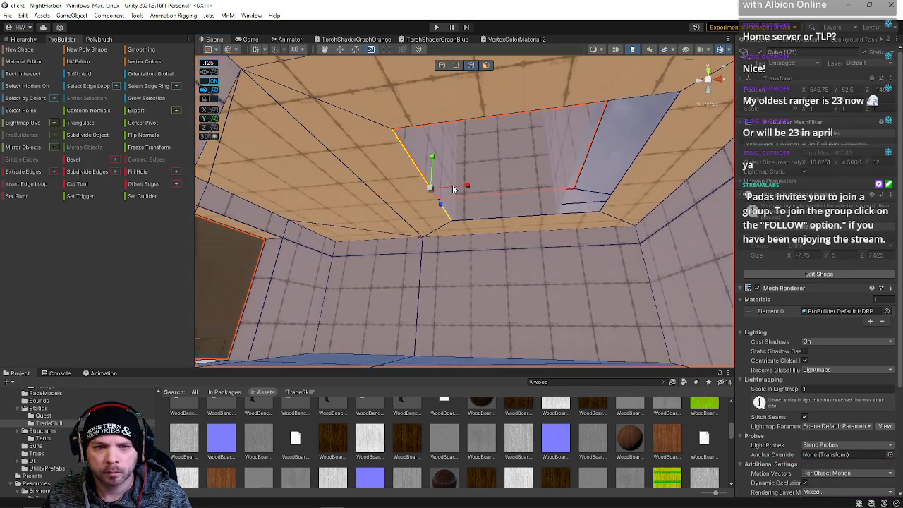
click(654, 147)
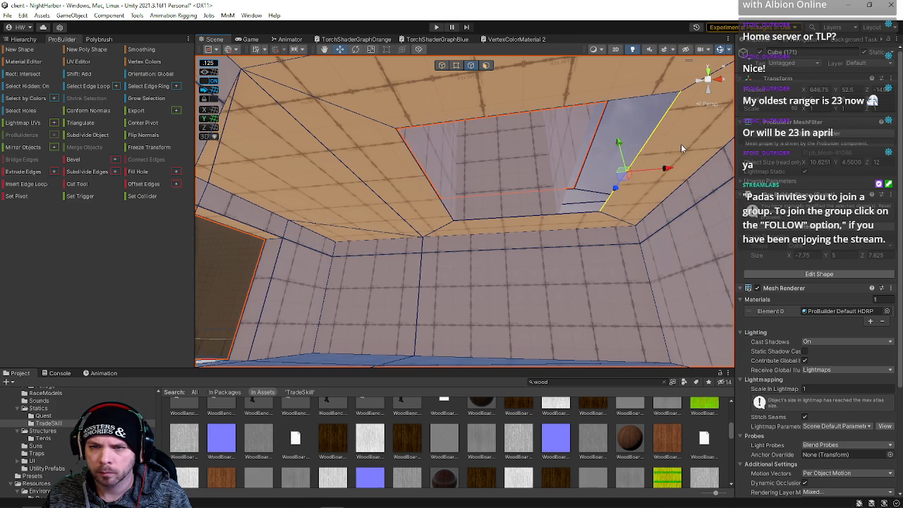
drag(663, 163, 616, 172)
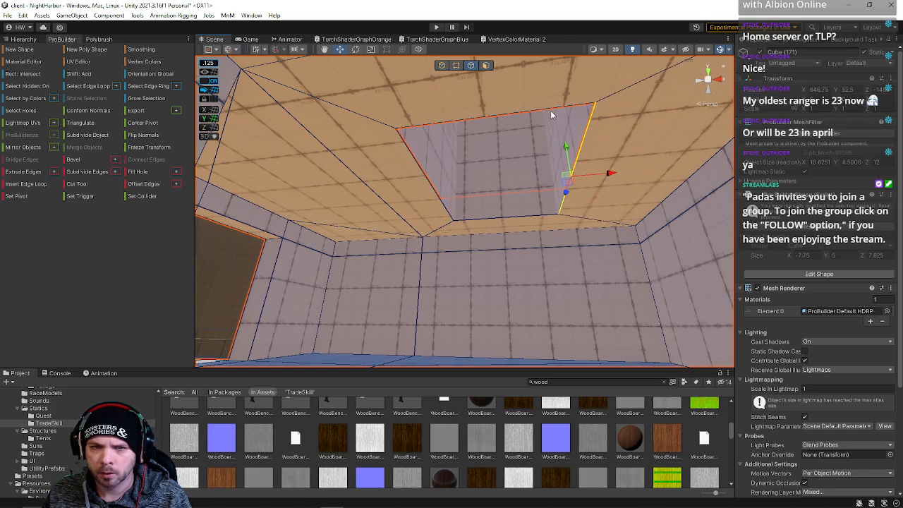
alt+drag(551, 110, 329, 97)
drag(511, 122, 360, 129)
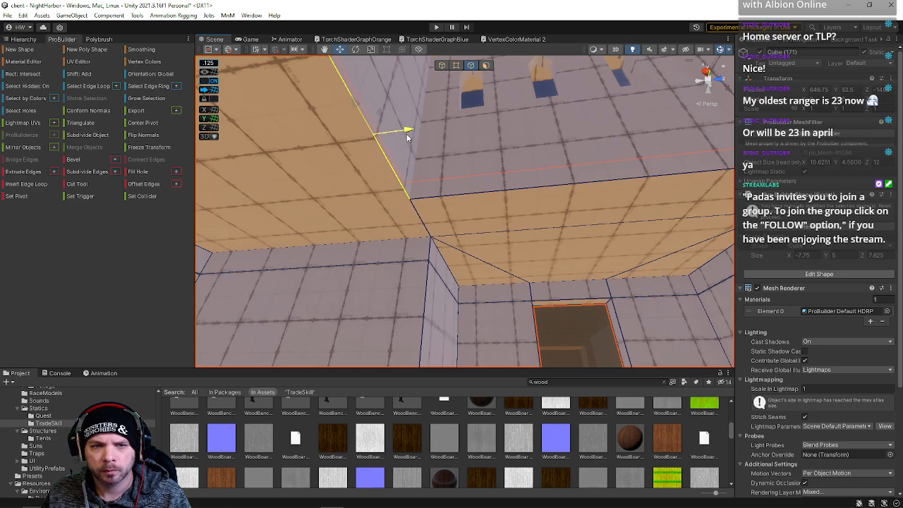
alt+drag(449, 178, 369, 127)
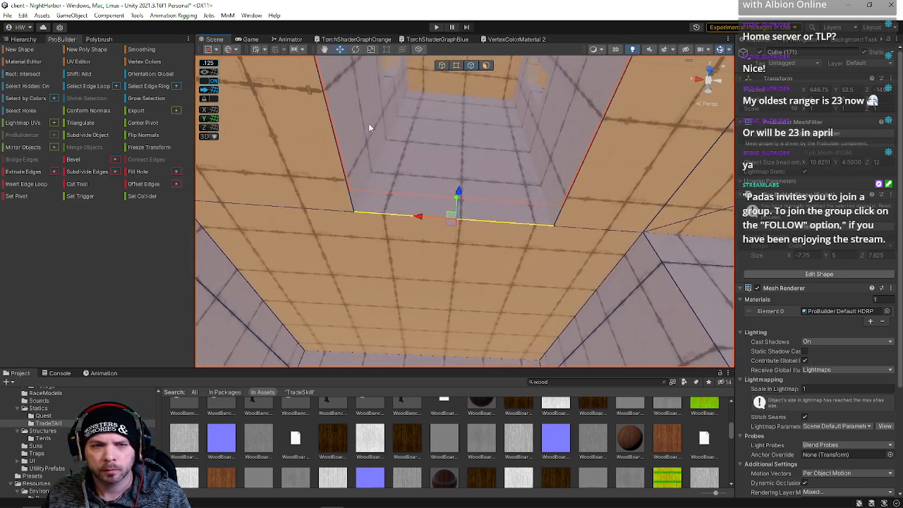
Step: Check the corner vertices around the ceiling hole and delete the ceiling face between the hole and the far wall
click(456, 66)
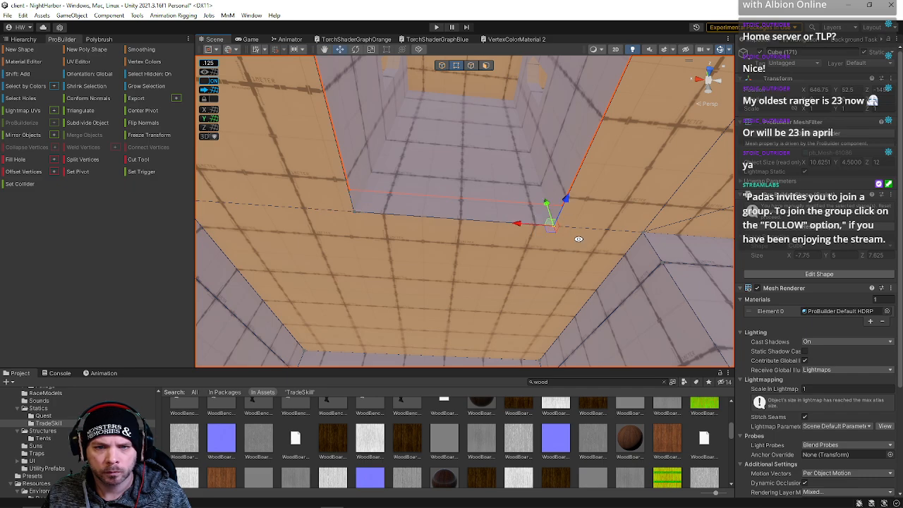
alt+drag(564, 229, 394, 242)
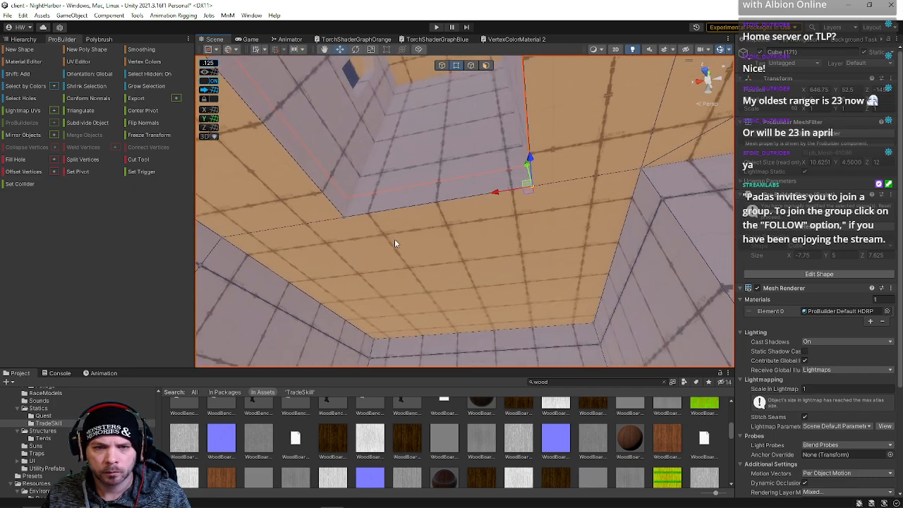
click(382, 346)
alt+drag(531, 203, 529, 254)
click(486, 64)
click(478, 187)
click(487, 187)
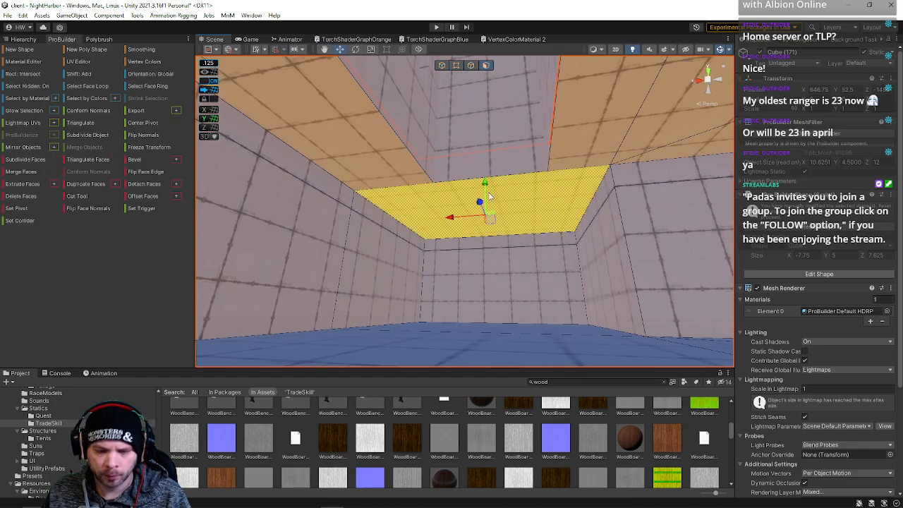
key(Delete)
Step: Try to bridge the open edges on both sides of the deleted ceiling face
click(471, 65)
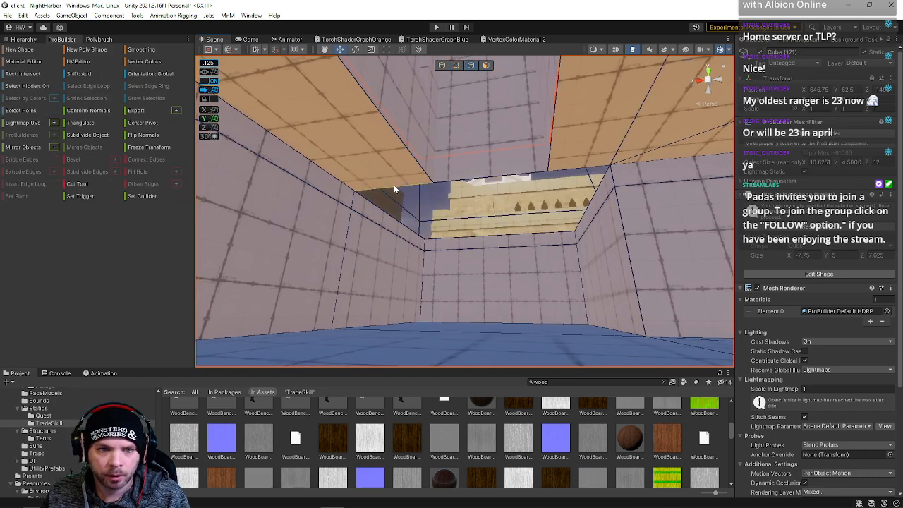
click(392, 220)
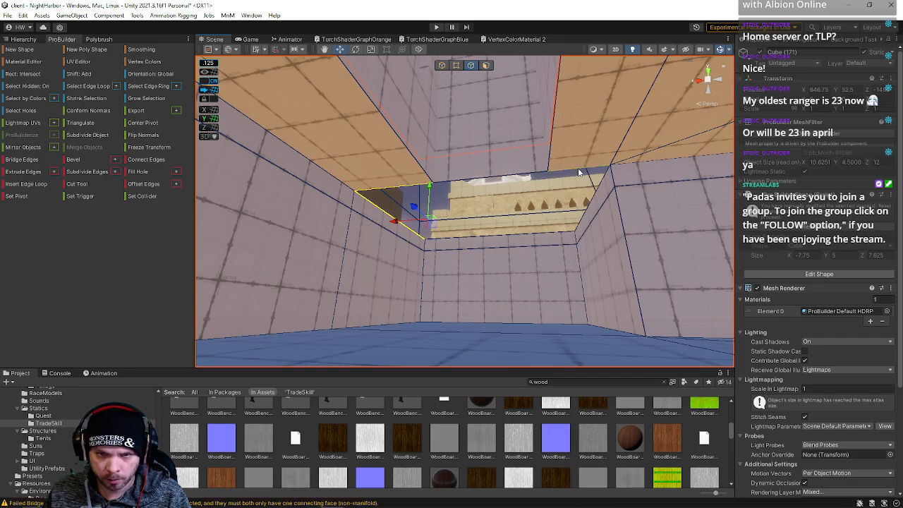
click(592, 203)
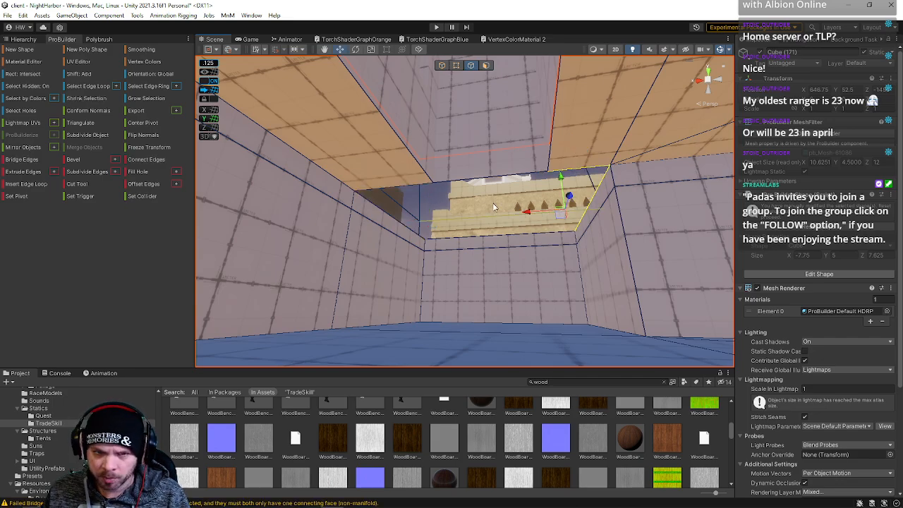
Step: Examine the corner vertices and open edges on both sides of the ceiling gap for stray geometry
alt+drag(526, 215, 508, 293)
alt+drag(840, 252, 474, 131)
click(441, 66)
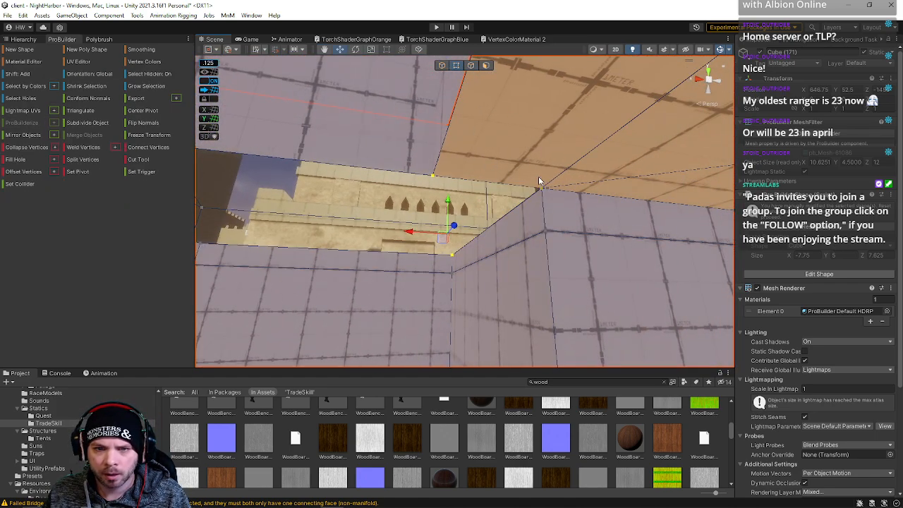
alt+drag(505, 206, 413, 206)
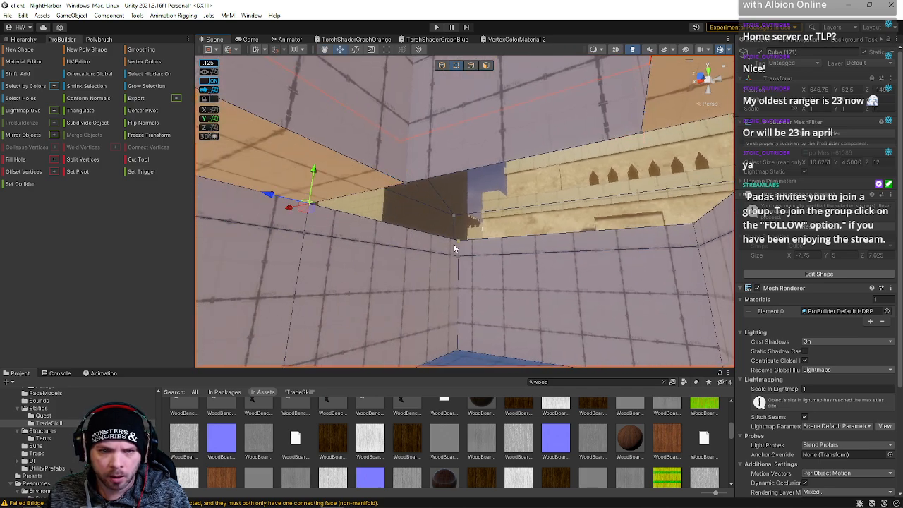
click(469, 65)
click(364, 196)
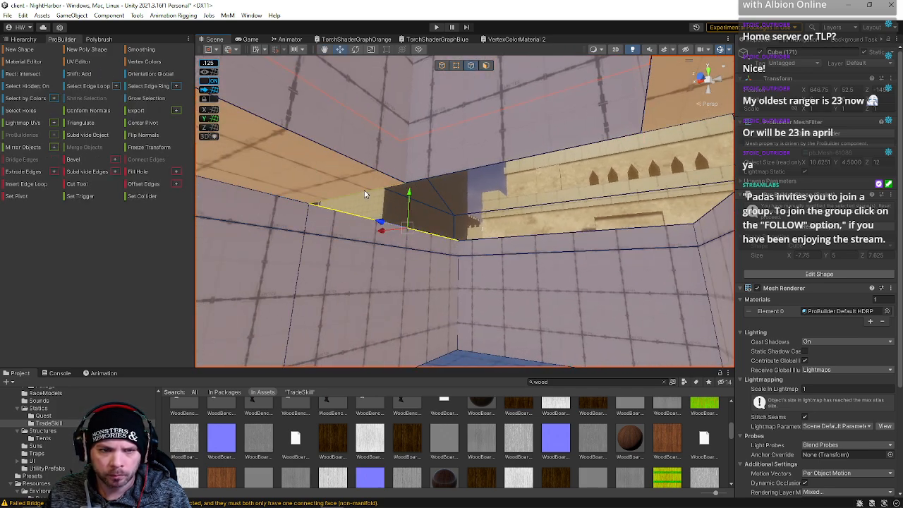
right_drag(378, 205, 539, 232)
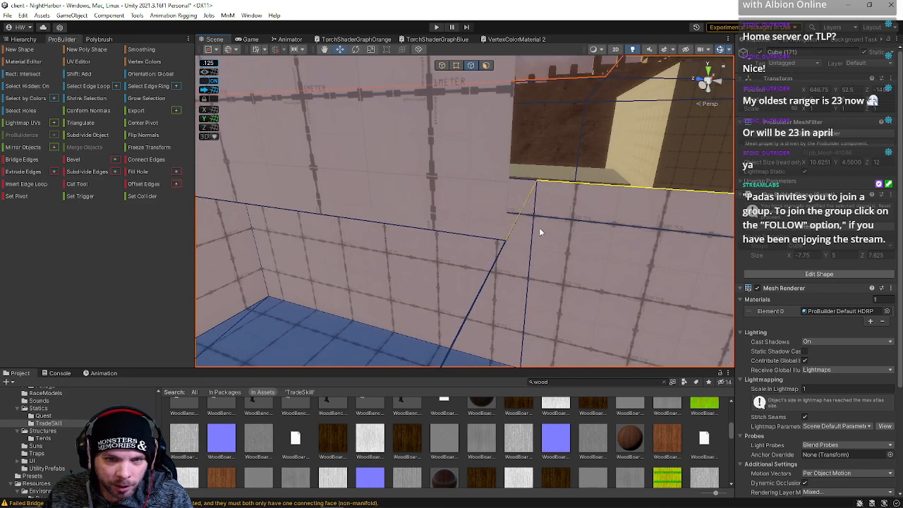
right_drag(488, 256, 550, 252)
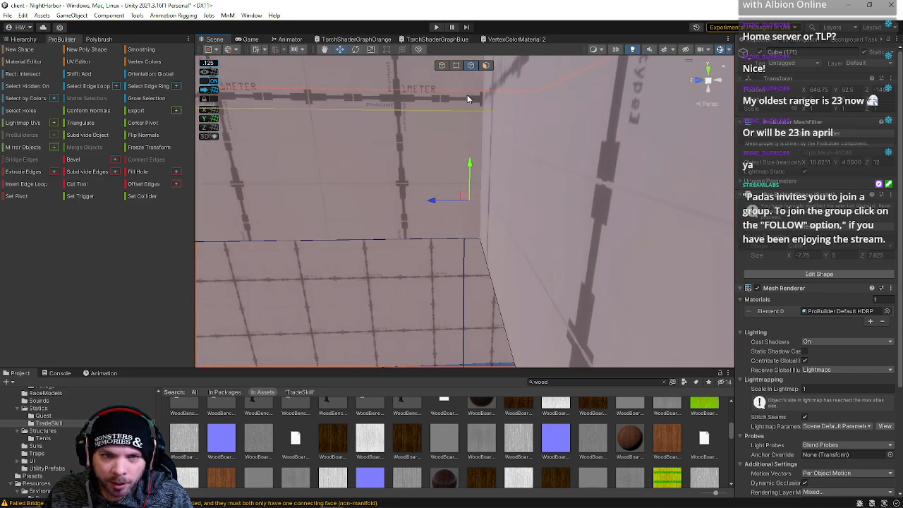
Step: Pull the ceiling hole's corner vertex aside to expose the hidden face above the gap and delete that face
click(458, 67)
right_drag(472, 134, 459, 228)
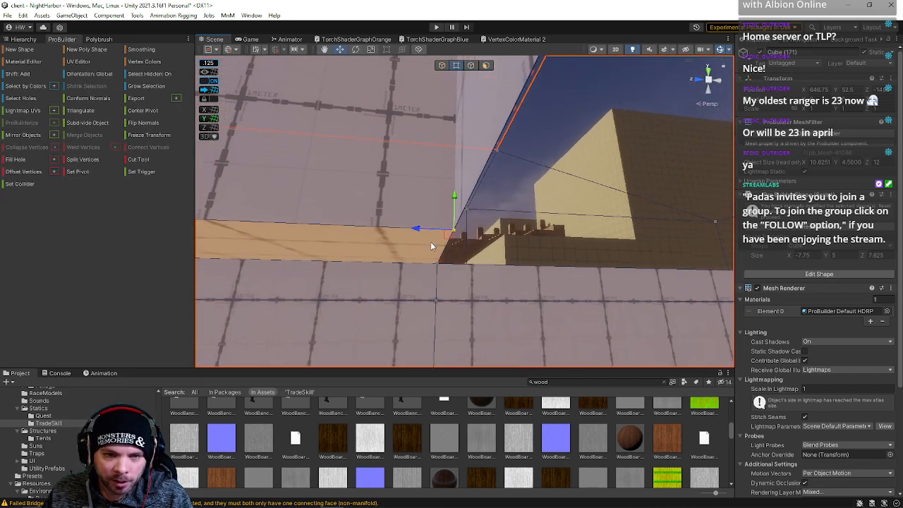
drag(434, 228, 378, 228)
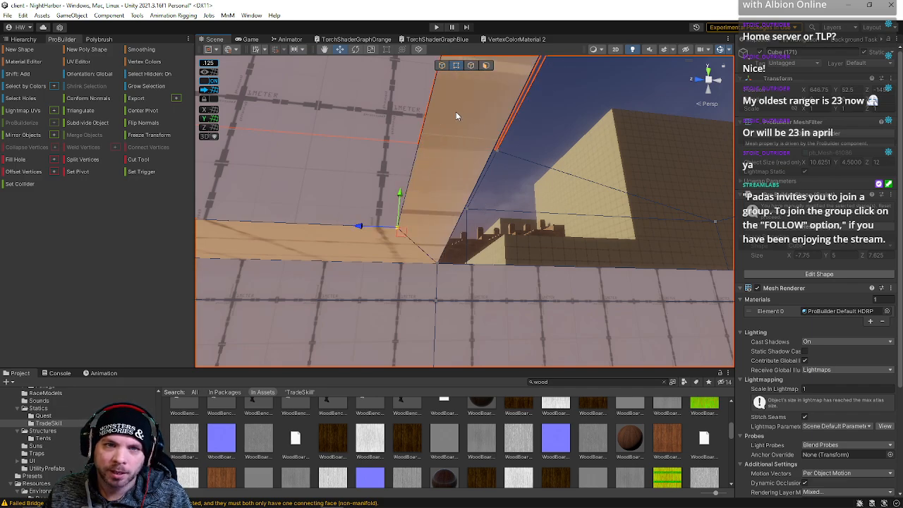
click(484, 65)
click(473, 141)
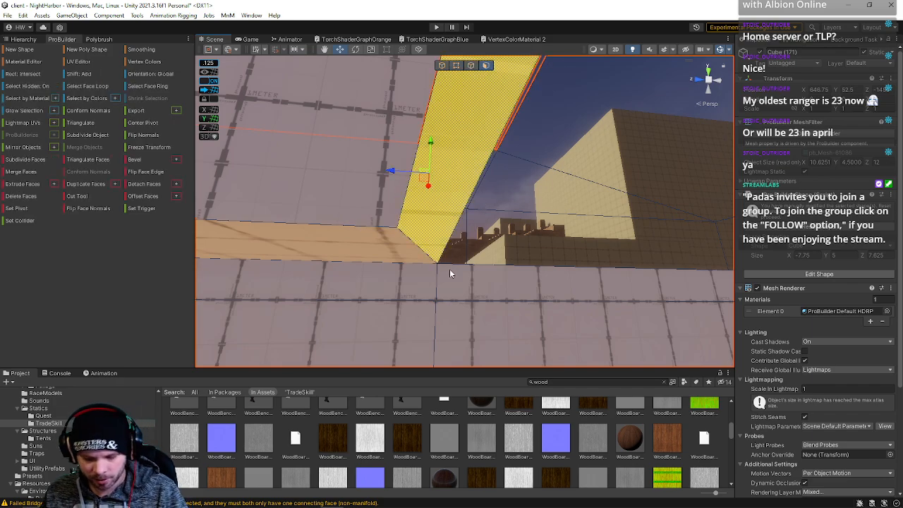
key(Delete)
click(456, 66)
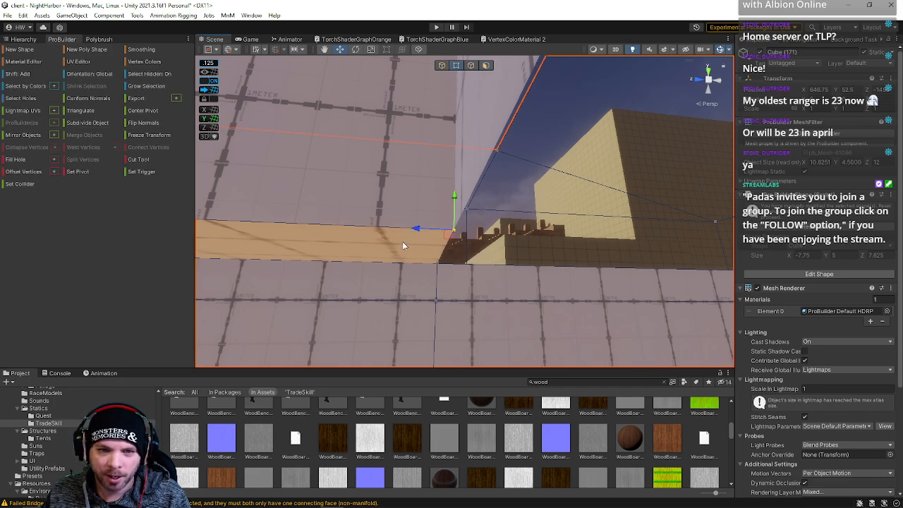
Step: Bridge the open edges on both sides of the ceiling hole and close the gap along the far wall
alt+drag(403, 245, 579, 250)
click(469, 66)
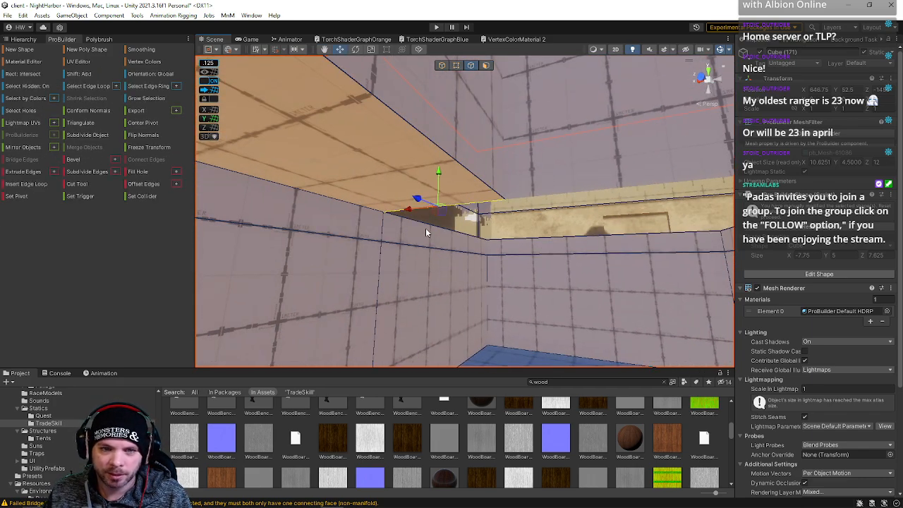
alt+drag(430, 232, 523, 195)
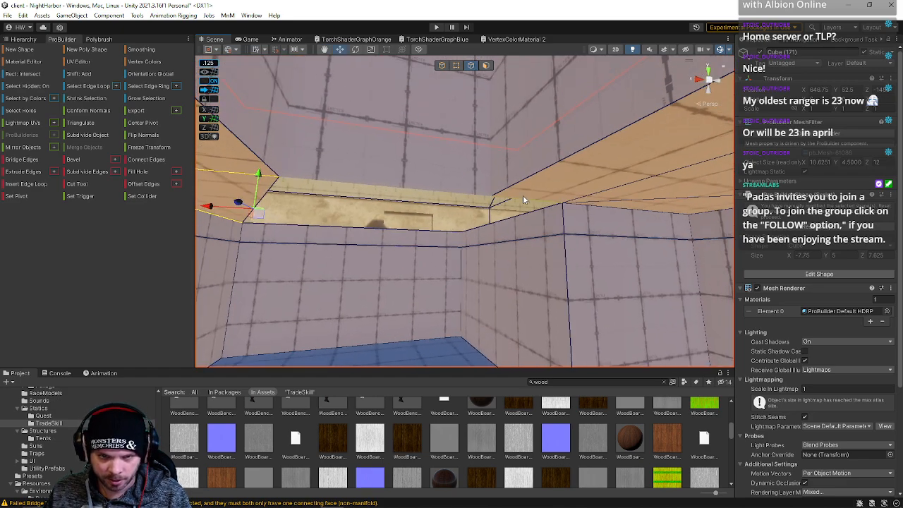
click(513, 227)
click(269, 210)
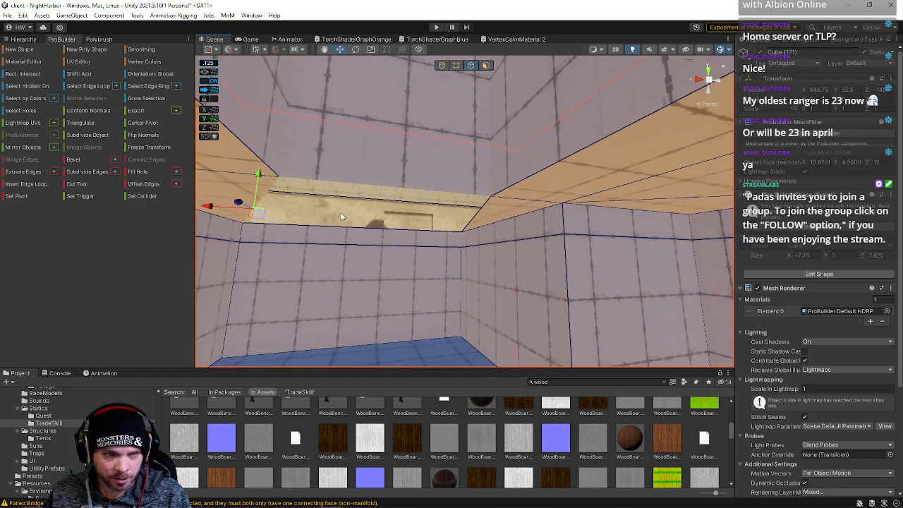
alt+drag(511, 240, 219, 277)
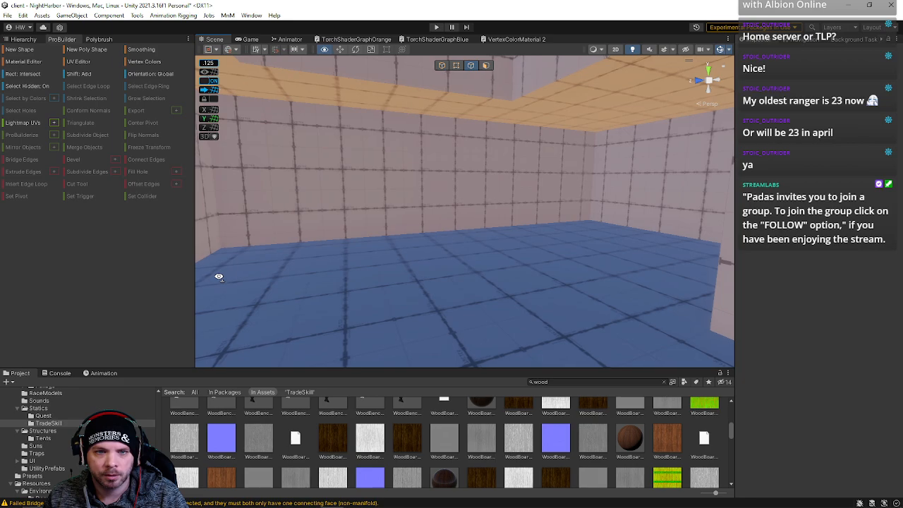
Step: Select the ceiling faces around the hole and raise them to make the lower room taller
click(441, 104)
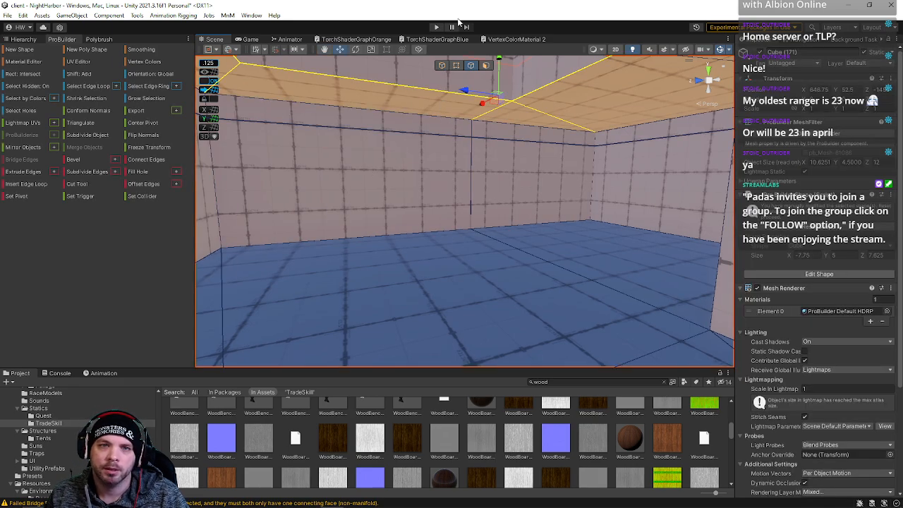
click(485, 66)
click(445, 110)
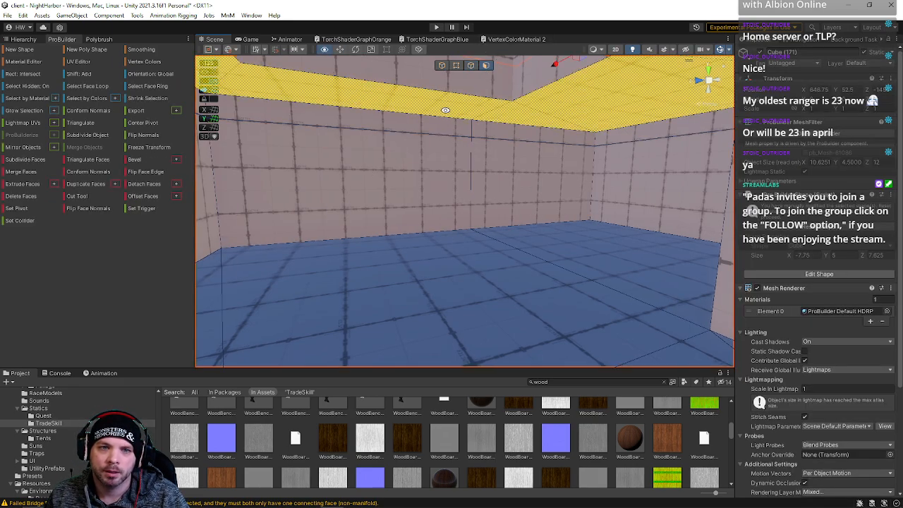
mouse_move(445, 111)
alt+mouse_down()
mouse_move(444, 93)
mouse_move(452, 113)
alt+mouse_up()
drag(535, 120, 538, 97)
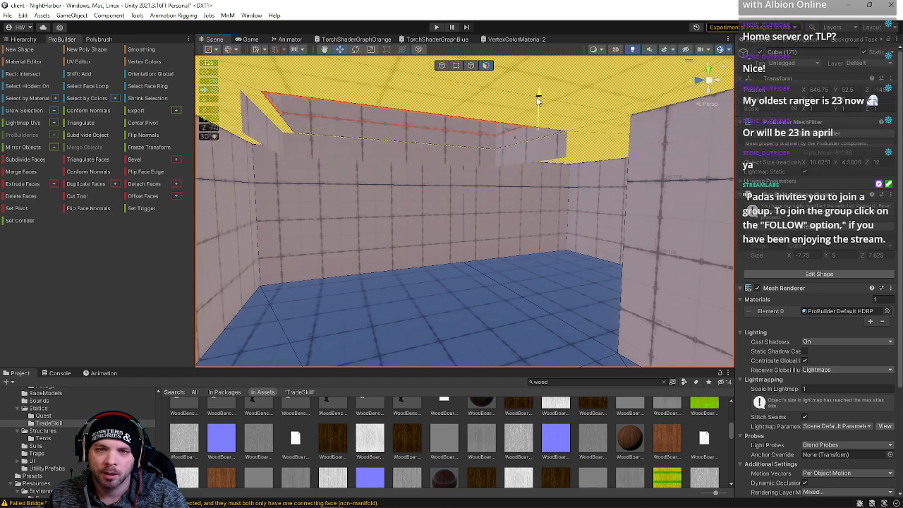
Step: Raise the upper building's bottom vertices to meet the ceiling, giving it an object height of 6.75
click(493, 167)
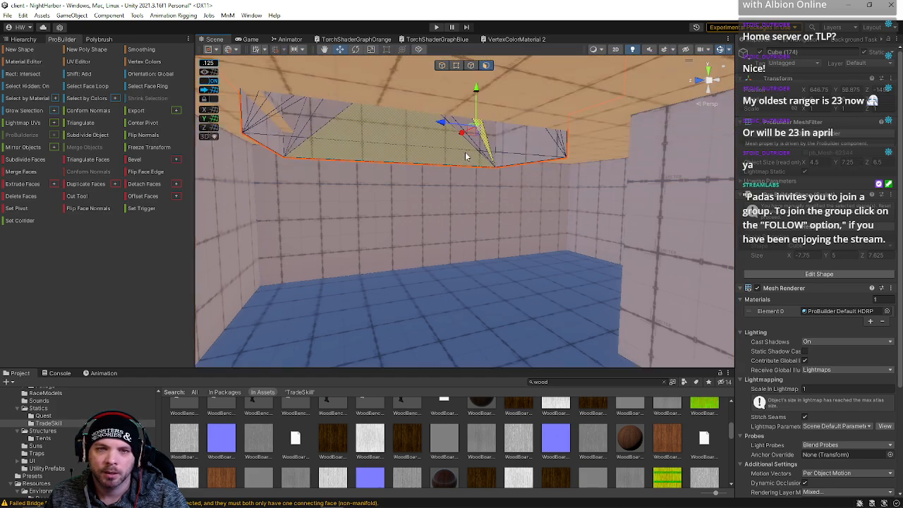
click(455, 66)
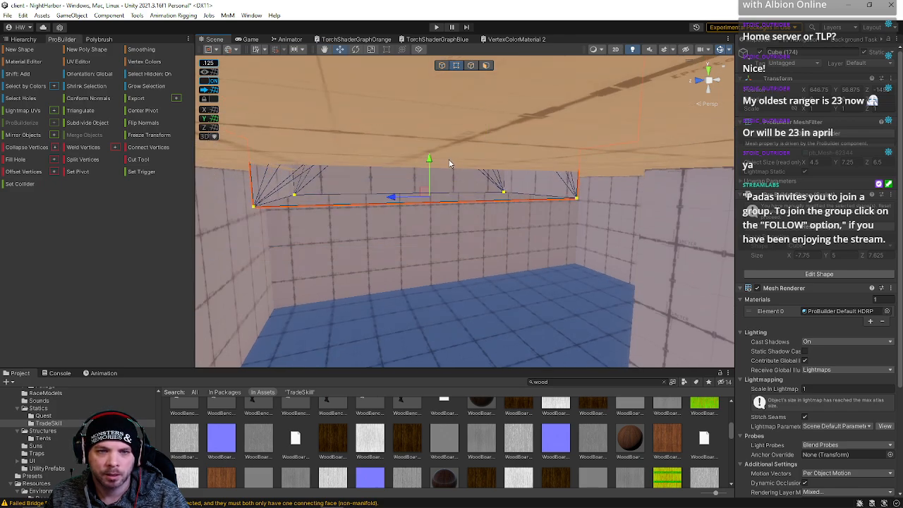
drag(428, 159, 426, 118)
mouse_move(423, 123)
right_down()
mouse_move(419, 132)
mouse_move(416, 123)
mouse_move(428, 119)
right_up()
drag(438, 105, 438, 112)
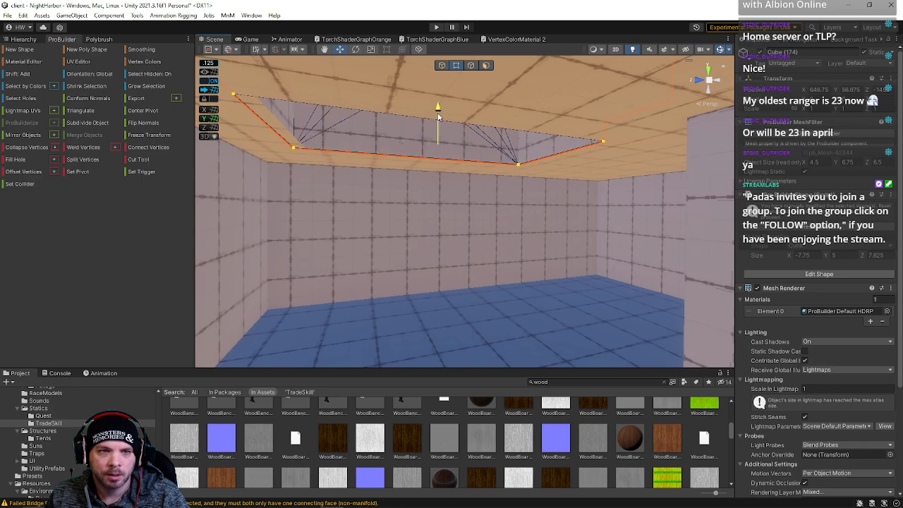
Step: Shift the base block's ceiling-hole side edge slightly outward to line up with the upper building's wall
right_drag(342, 144, 317, 149)
click(344, 133)
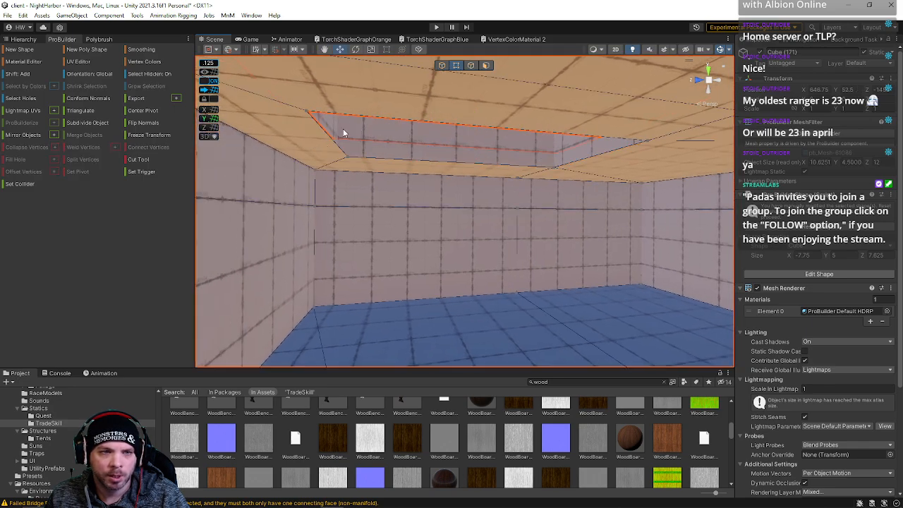
click(471, 65)
click(323, 132)
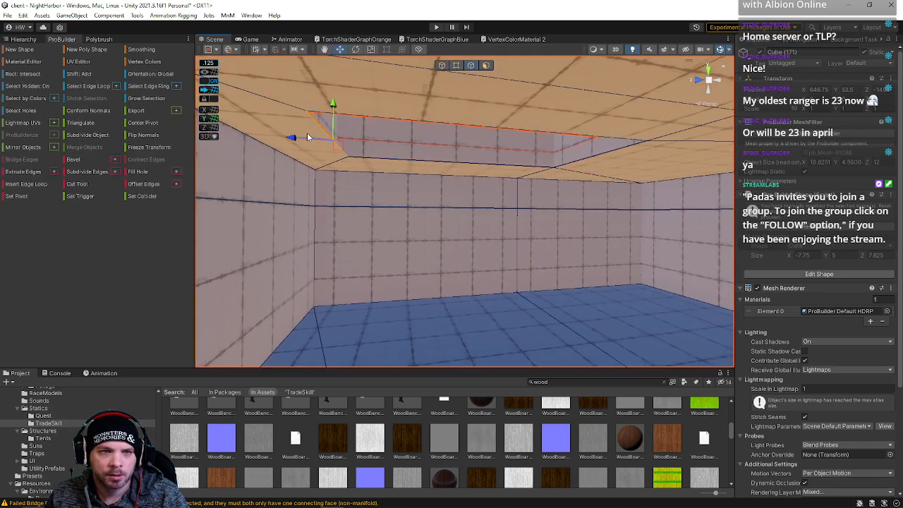
drag(277, 139, 271, 137)
right_drag(280, 139, 523, 173)
Step: Inspect the base block's roof and outer wall faces around the upper building from outside
key(h)
click(538, 220)
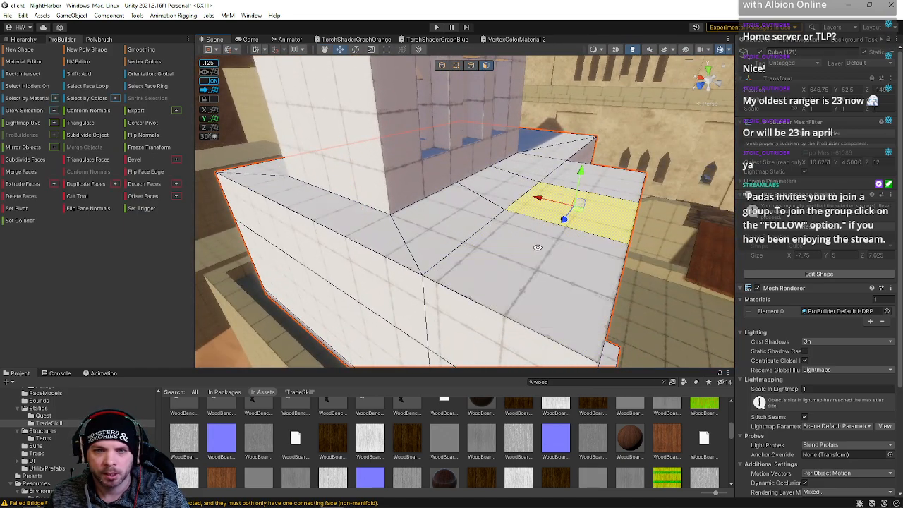
mouse_move(537, 219)
right_down()
mouse_move(475, 236)
mouse_move(494, 198)
mouse_move(549, 202)
mouse_move(381, 146)
mouse_move(436, 235)
mouse_move(597, 218)
mouse_move(542, 213)
mouse_move(647, 222)
mouse_move(550, 224)
right_up()
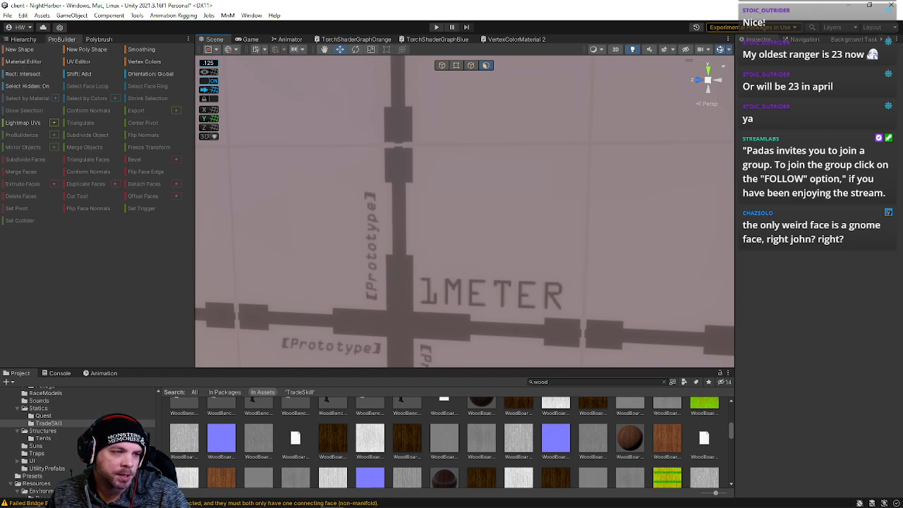
right_drag(402, 263, 535, 221)
right_drag(381, 162, 429, 277)
click(427, 278)
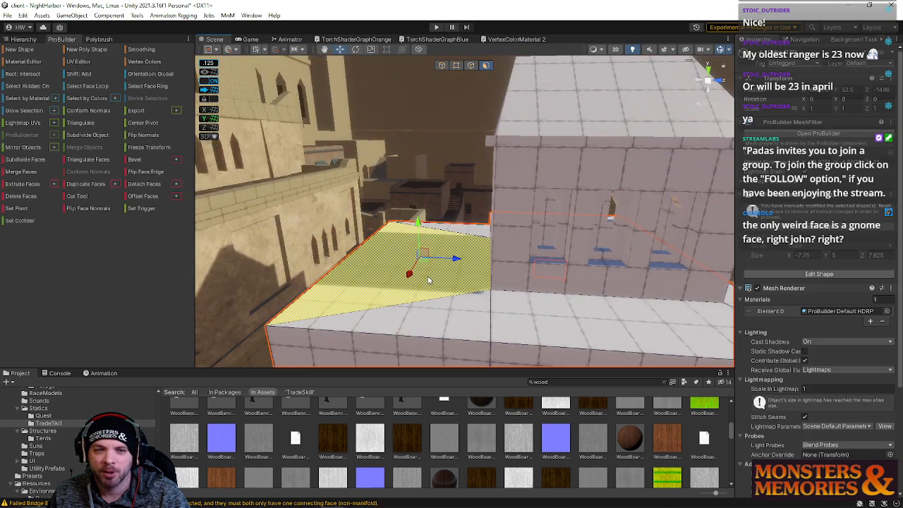
right_drag(407, 184, 449, 241)
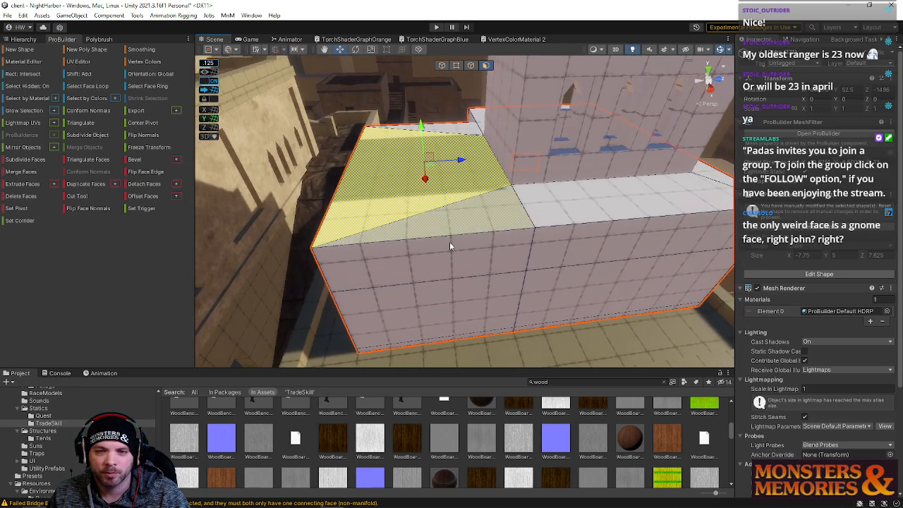
click(460, 251)
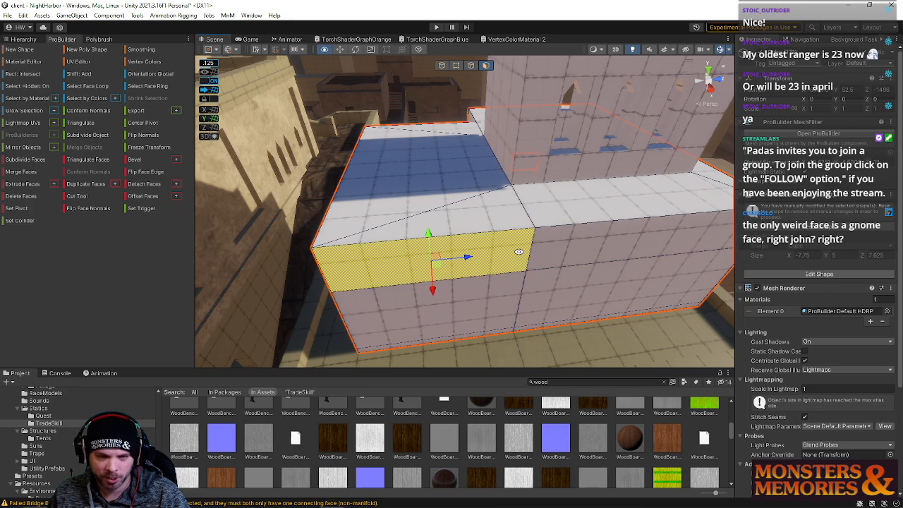
right_drag(518, 252, 587, 265)
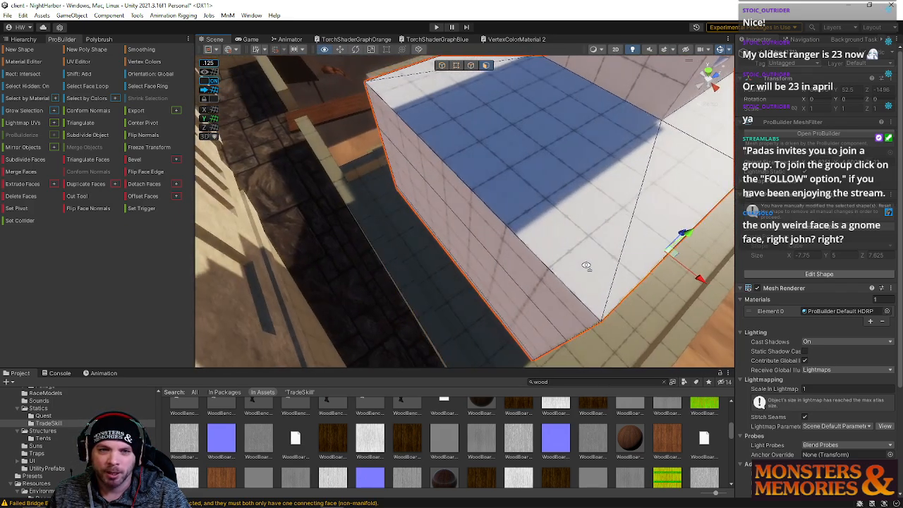
Step: Select the base block's outer roof faces surrounding the upper building and delete them
click(531, 264)
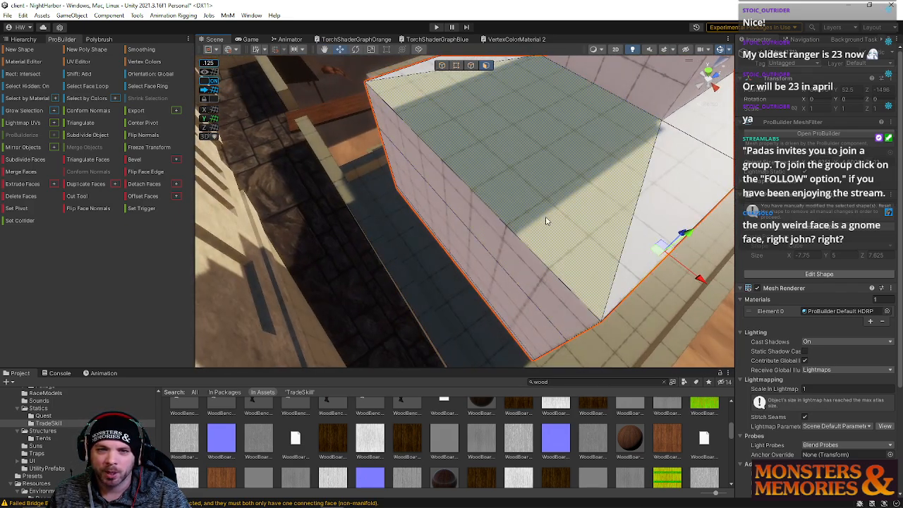
right_drag(469, 70, 290, 159)
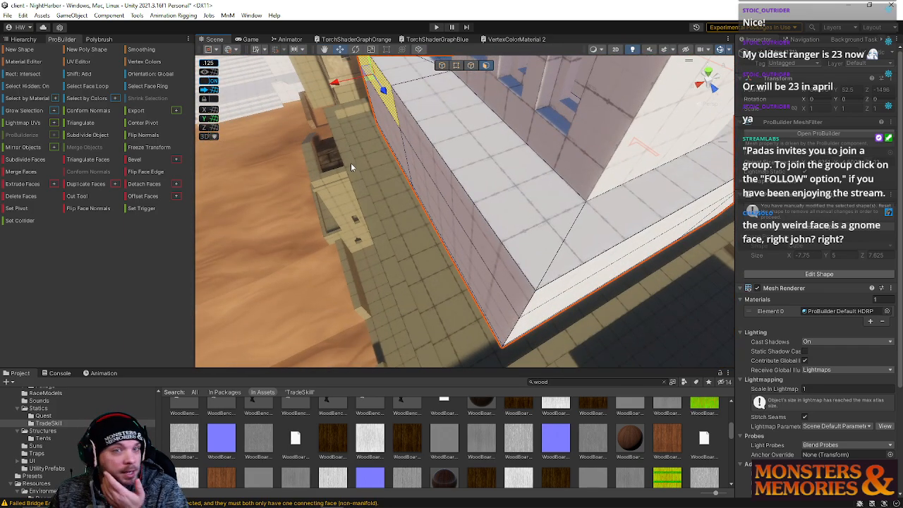
click(571, 191)
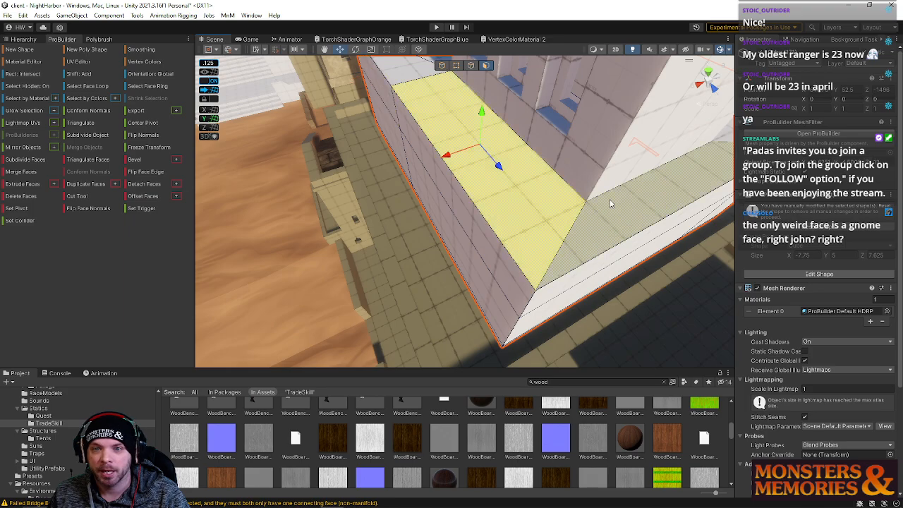
right_drag(611, 204, 351, 191)
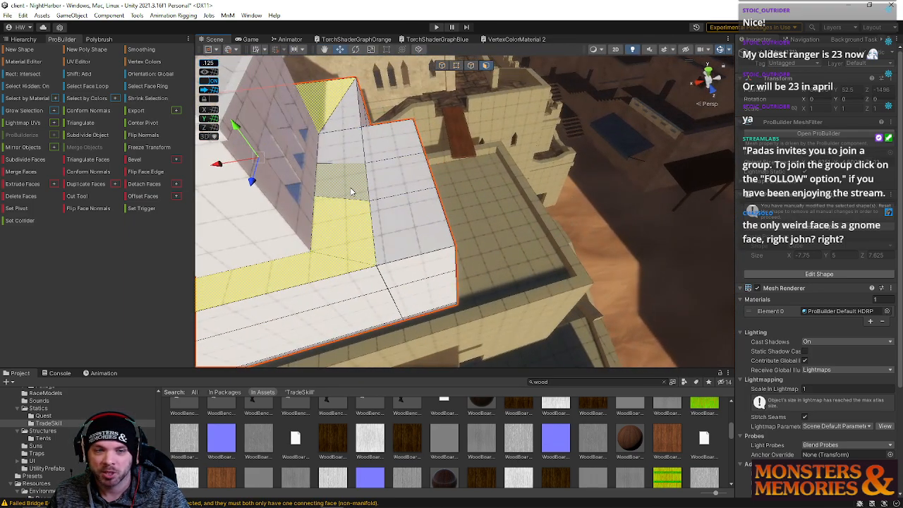
shift+click(354, 166)
shift+click(347, 145)
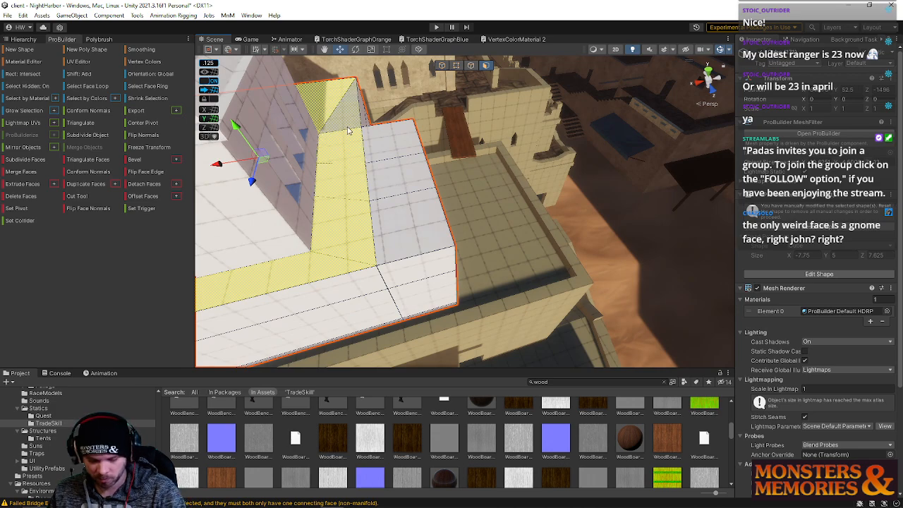
right_drag(347, 130, 412, 66)
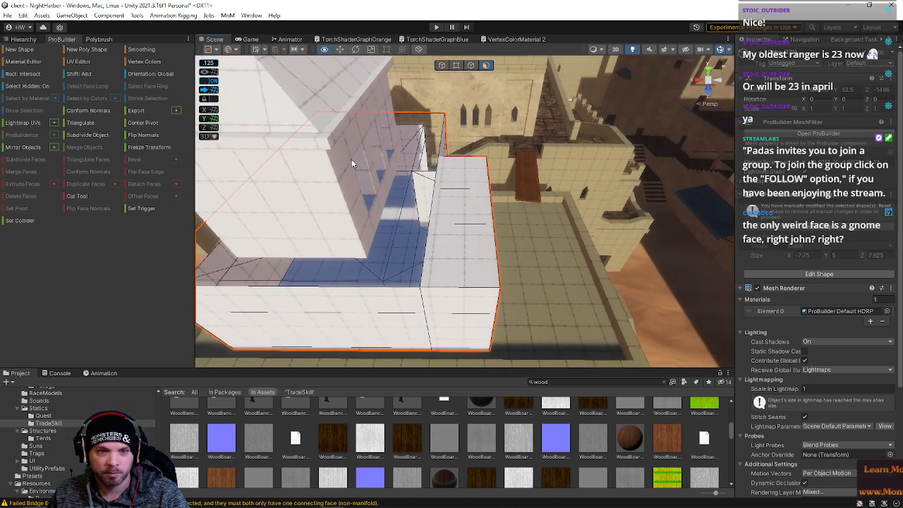
Step: Extrude the open top edges of the base block's outer walls inward to form a flat rim around the roof opening
click(472, 66)
click(442, 141)
shift+click(423, 114)
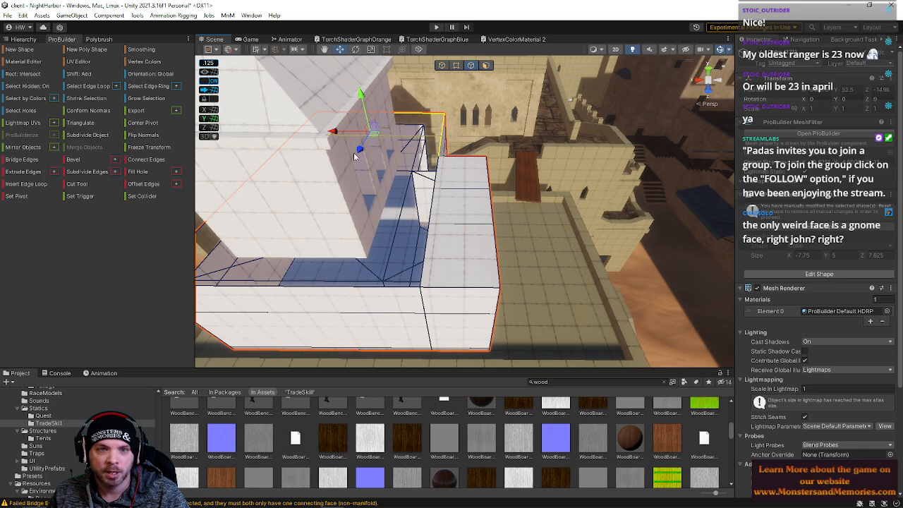
right_drag(422, 116, 390, 163)
shift+click(321, 230)
right_drag(321, 230, 485, 201)
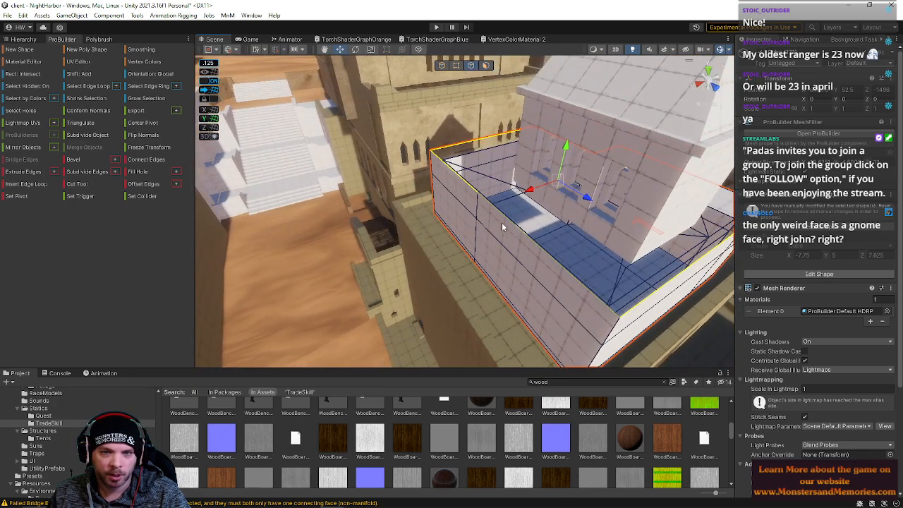
right_drag(513, 238, 449, 229)
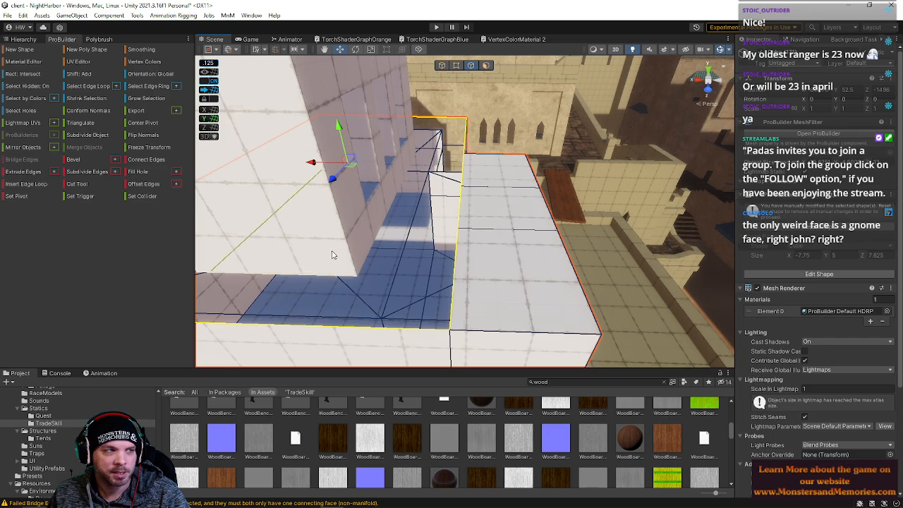
right_drag(333, 254, 170, 114)
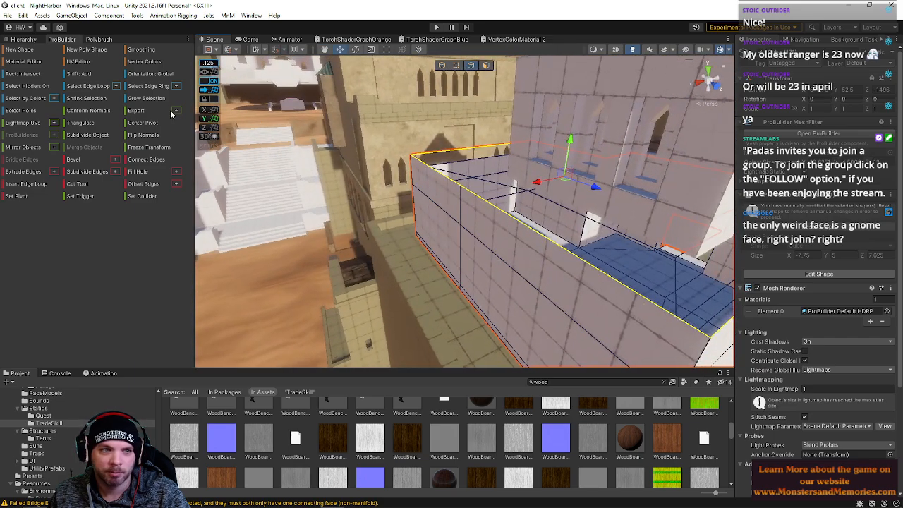
right_drag(423, 204, 538, 204)
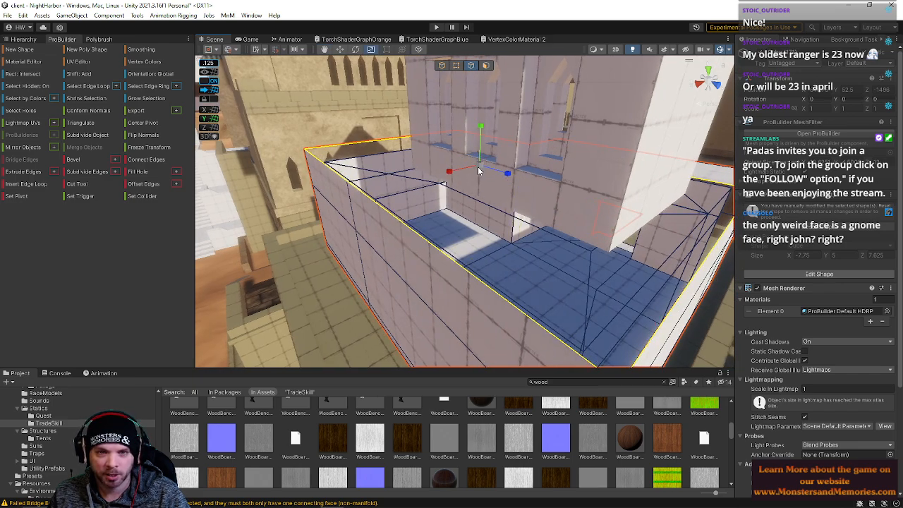
drag(478, 170, 477, 168)
right_drag(477, 168, 378, 227)
Step: Shift the rim's inner edges on the block's sides to even out the rim width around the opening
drag(370, 238, 379, 237)
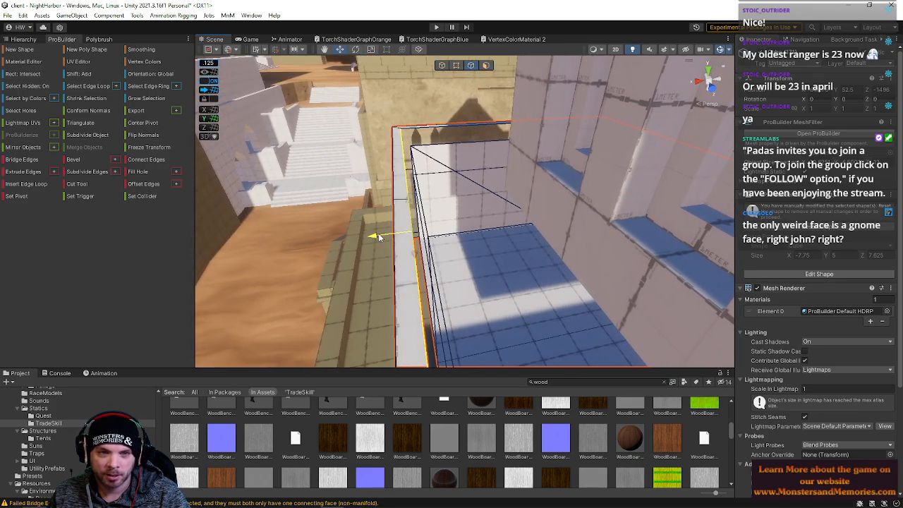
right_drag(402, 237, 173, 224)
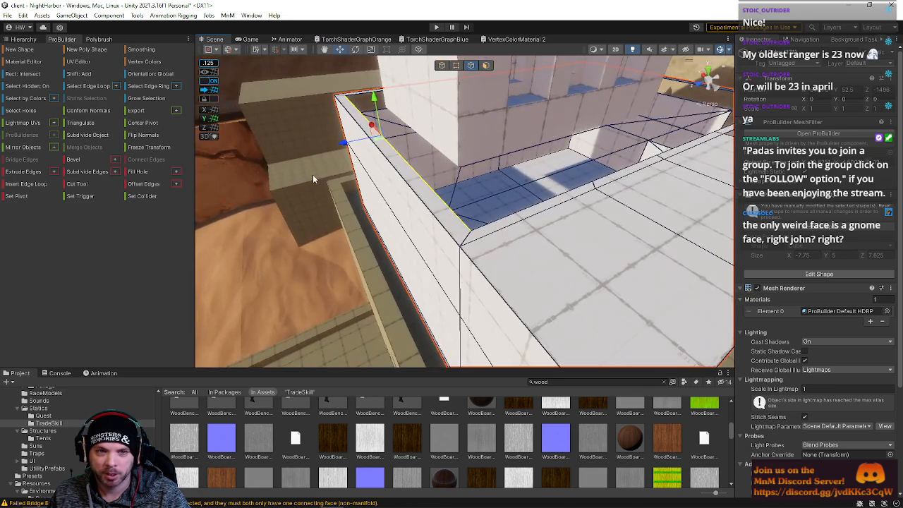
click(349, 145)
right_drag(390, 155, 623, 184)
click(612, 169)
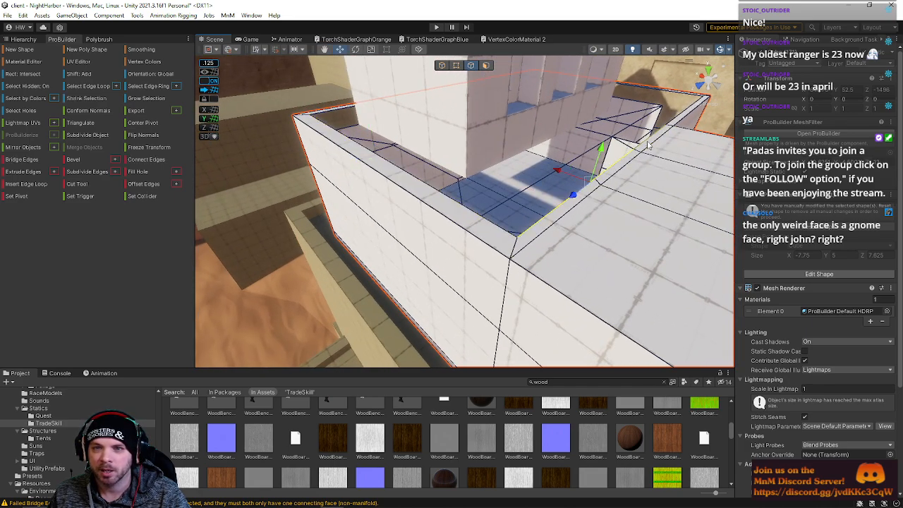
right_drag(674, 125, 469, 207)
click(539, 204)
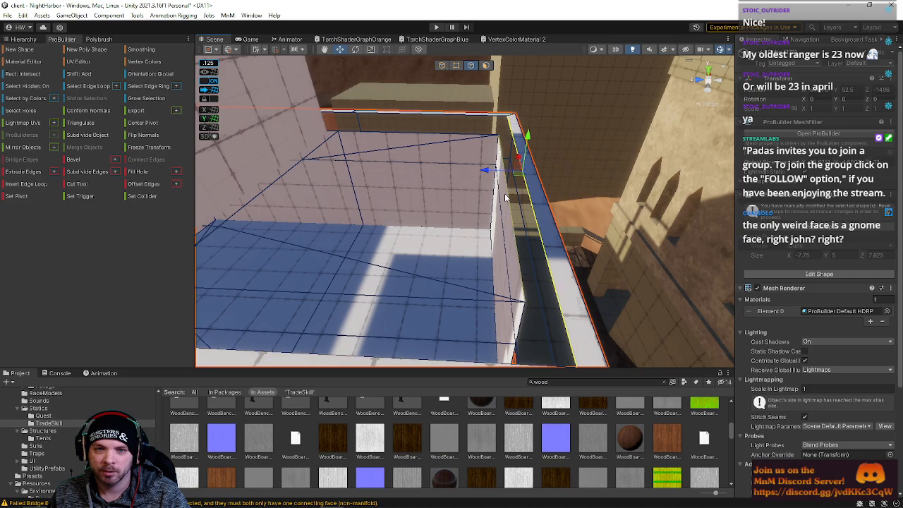
drag(488, 171, 488, 171)
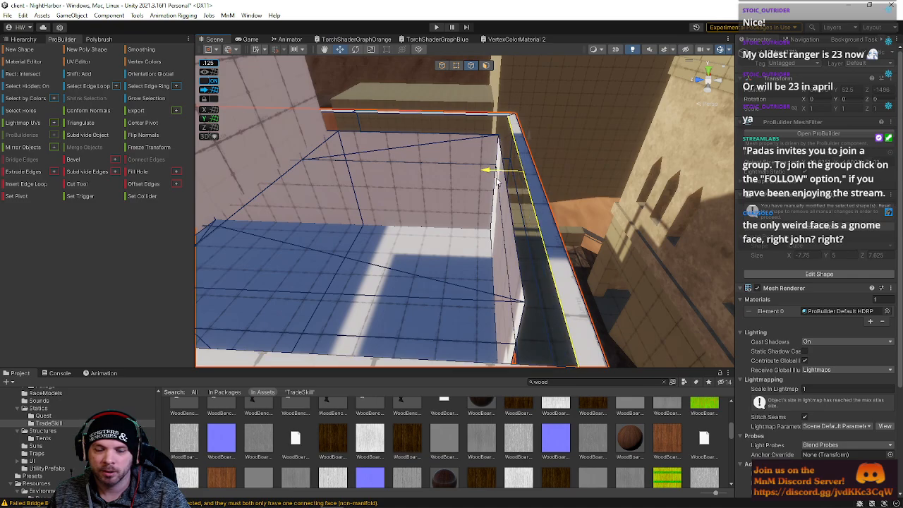
right_drag(497, 181, 583, 251)
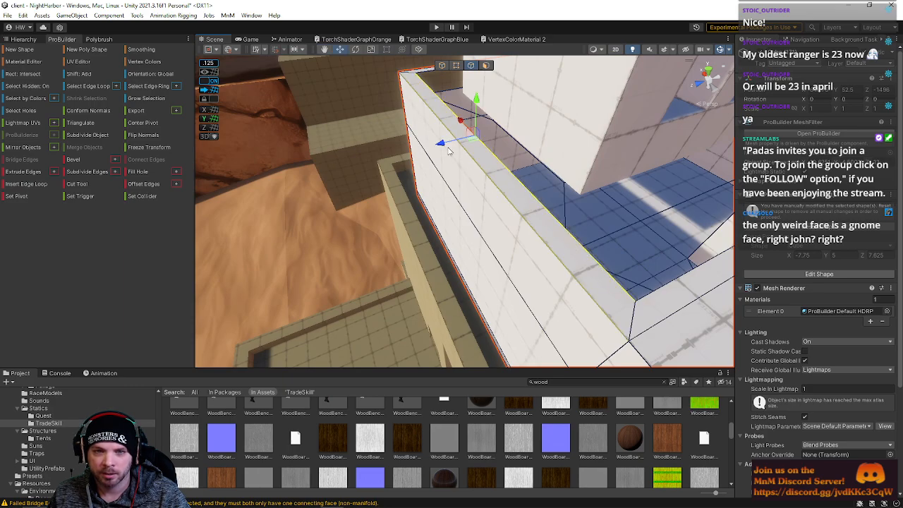
Step: Add an edge loop across the entrance section's roof near its side wall and align its corner vertex with the rim's inner corner
right_drag(436, 146, 672, 154)
alt+drag(676, 126, 527, 164)
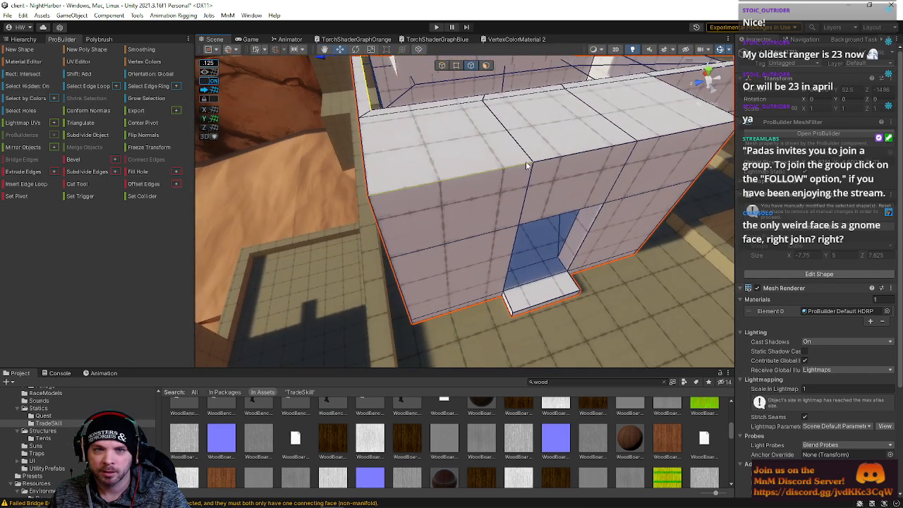
alt+drag(496, 132, 513, 128)
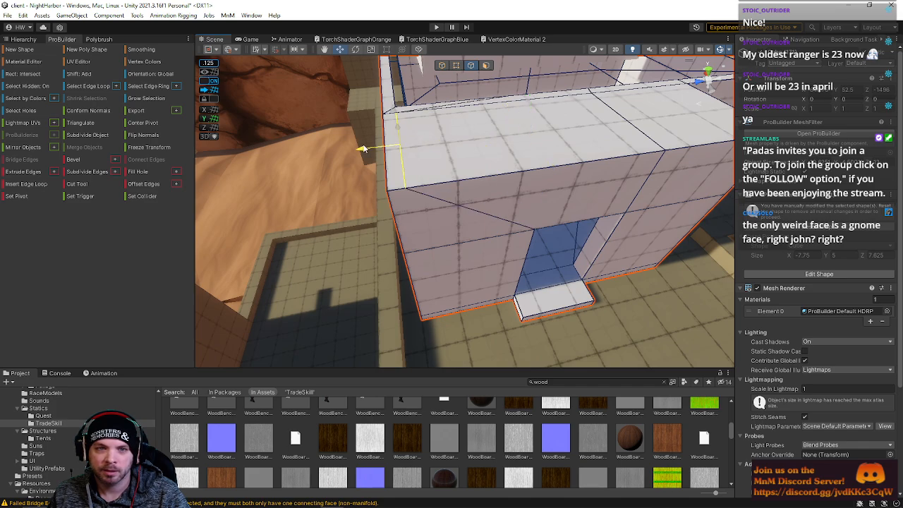
alt+drag(483, 124, 470, 181)
click(456, 65)
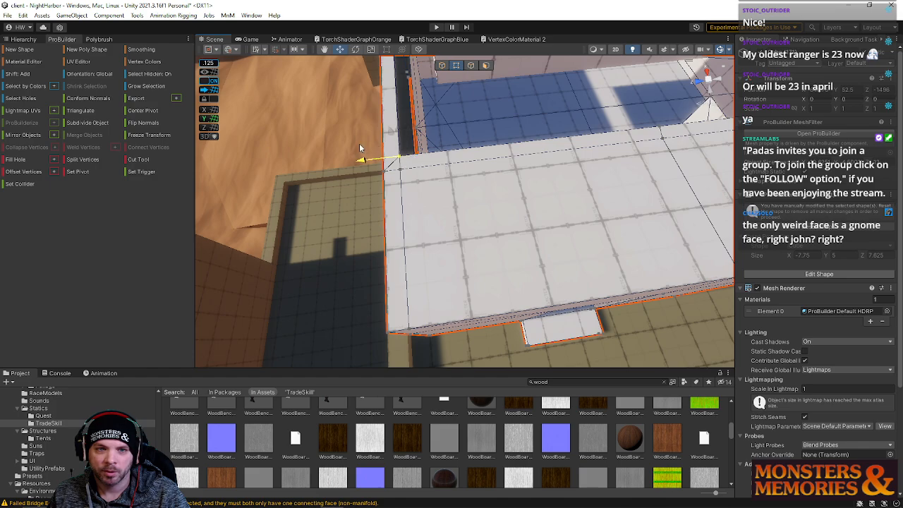
alt+drag(423, 144, 362, 120)
scroll(294, 141, up, 3)
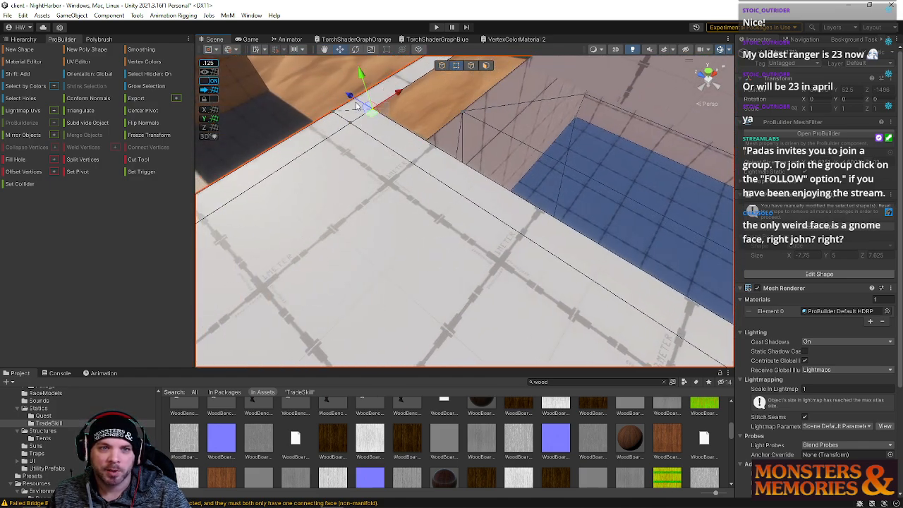
alt+drag(401, 100, 454, 226)
Step: Move the two vertices of the entrance roof's middle cross edge close to the section's far end wall
click(422, 205)
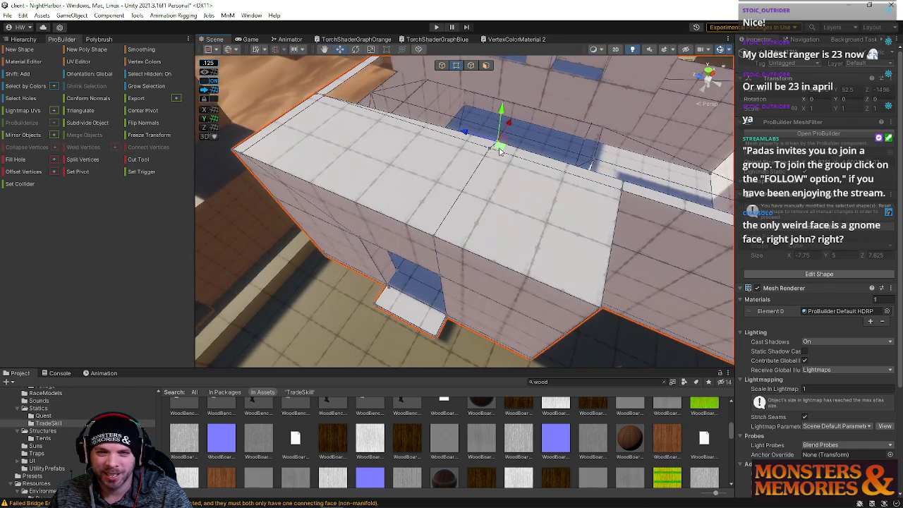
click(492, 149)
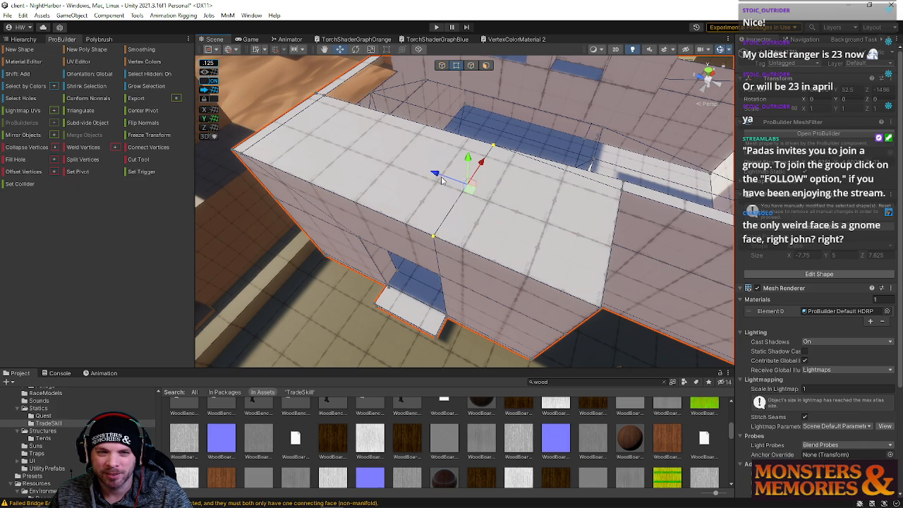
click(560, 232)
alt+drag(561, 232, 432, 179)
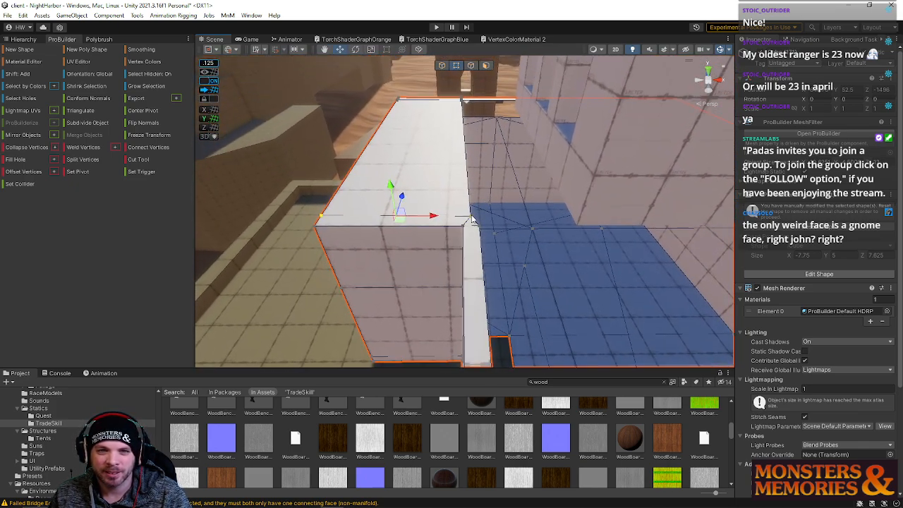
alt+drag(511, 219, 480, 240)
Step: Insert an edge loop lengthwise through the entrance section's roof and move its end-wall edge toward the front wall
click(471, 65)
click(522, 278)
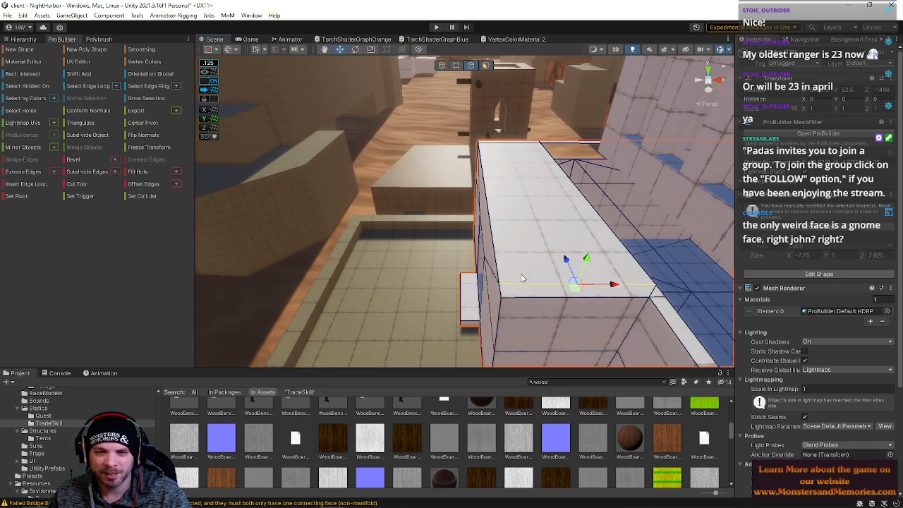
double_click(552, 297)
drag(548, 256, 522, 252)
key(f)
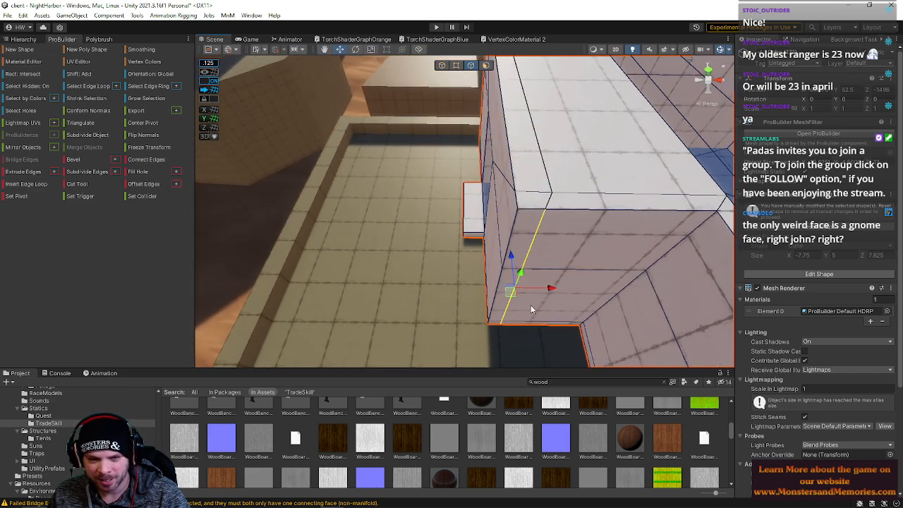
key(e)
Step: Align the lengthwise roof loop's end vertices and edges parallel to the entrance wall, leaving a rim-wide strip
right_drag(548, 203, 543, 290)
click(455, 66)
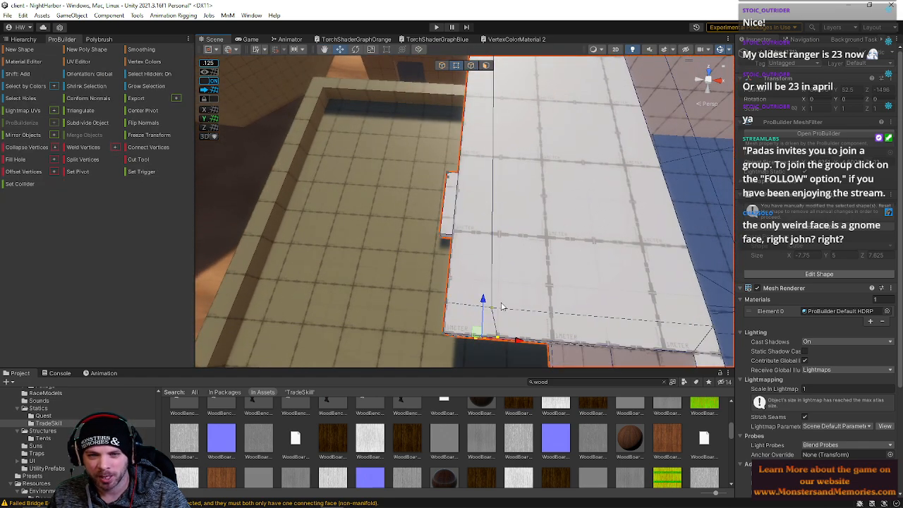
click(502, 305)
right_drag(533, 312, 407, 249)
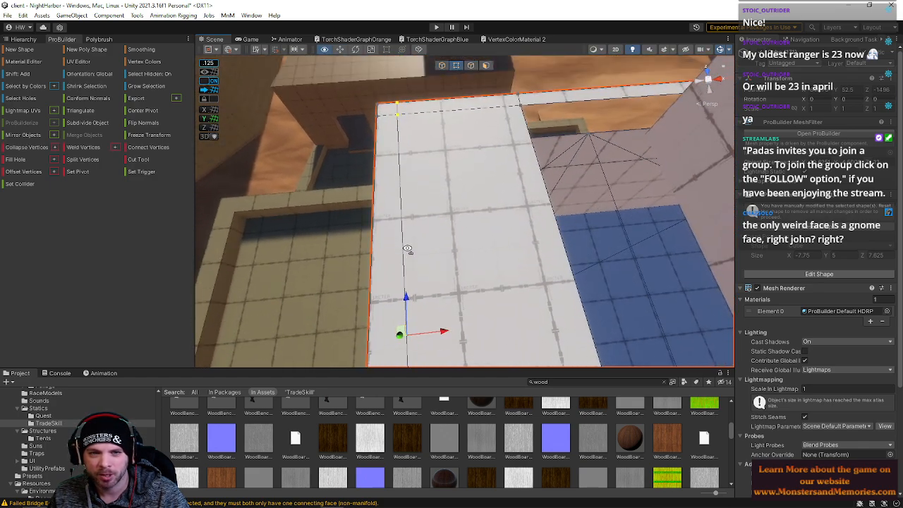
click(471, 65)
click(401, 111)
drag(424, 111, 434, 109)
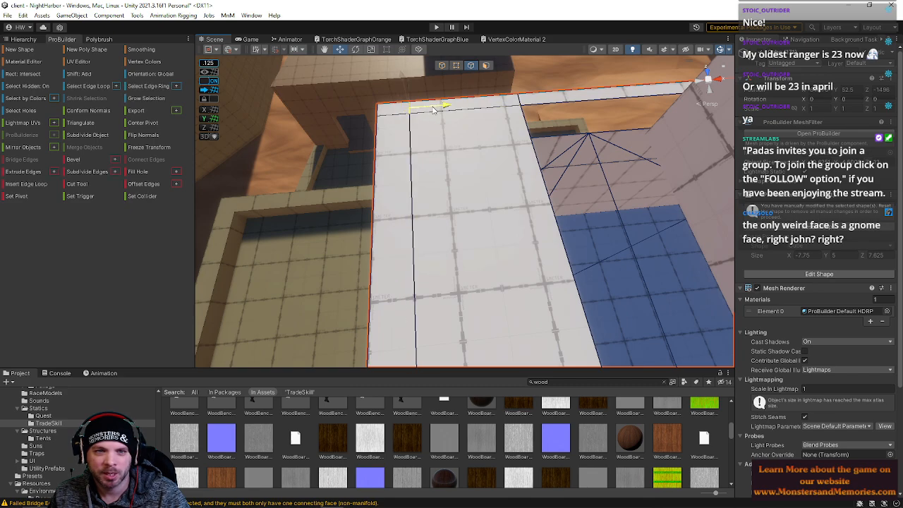
Step: Widen the rim along the block's side walls by moving its inner edges further into the opening
right_drag(487, 116, 431, 203)
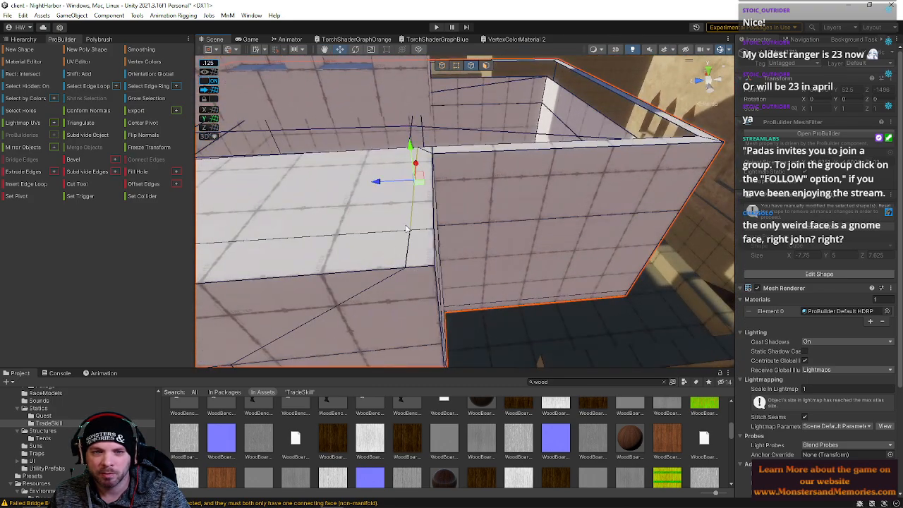
right_drag(358, 193, 424, 244)
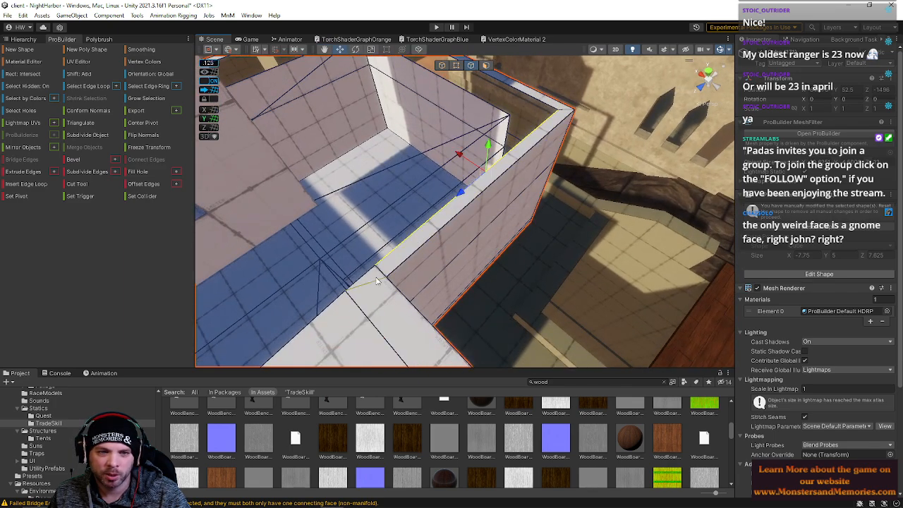
right_drag(374, 277, 435, 141)
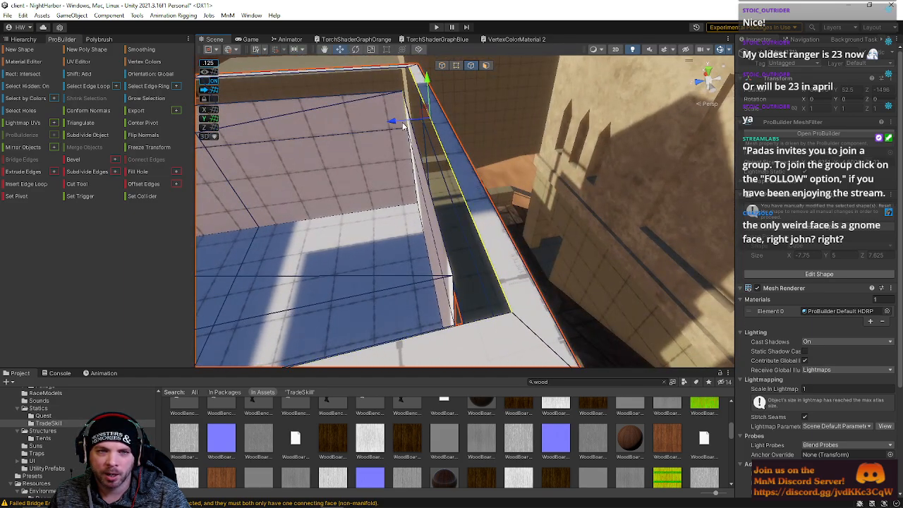
drag(398, 122, 379, 122)
right_drag(428, 148, 480, 182)
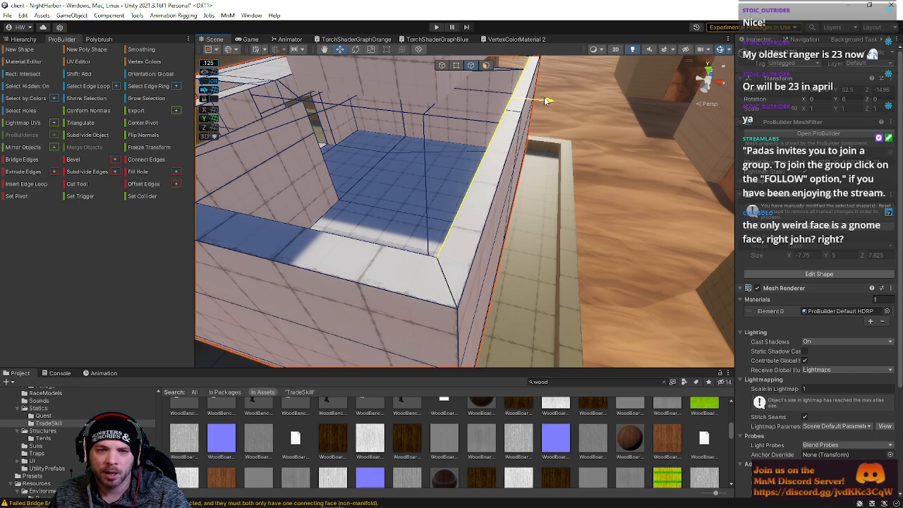
right_drag(550, 103, 470, 146)
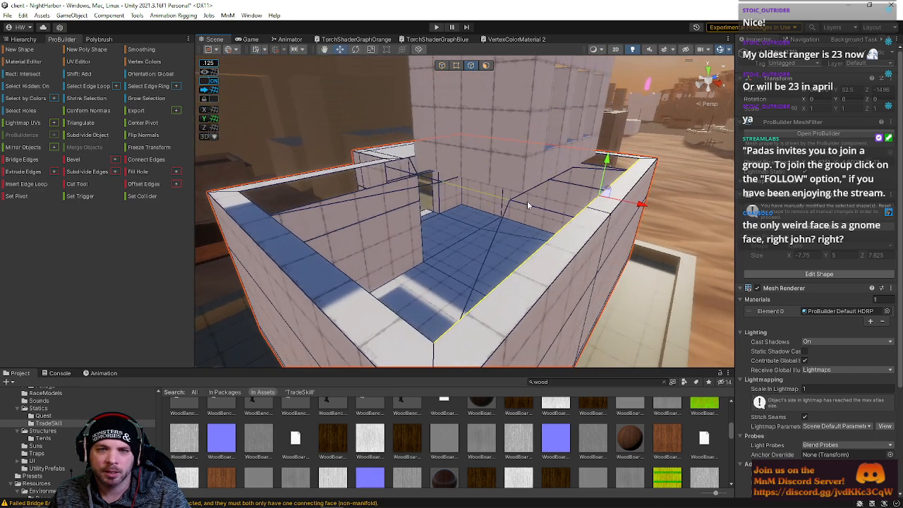
right_drag(527, 205, 537, 326)
Step: Bridge opposite inner rim edges to close the roof openings around the upper building
click(544, 330)
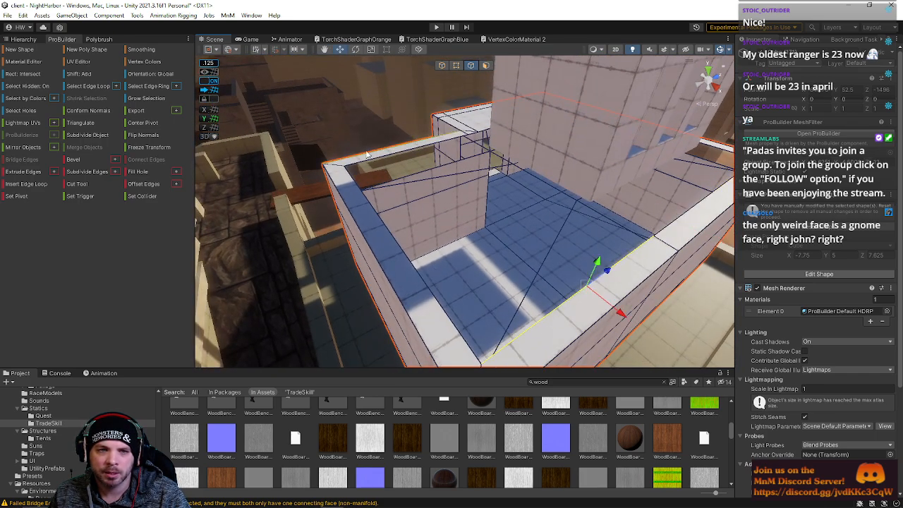
shift+click(372, 163)
key(alt+b)
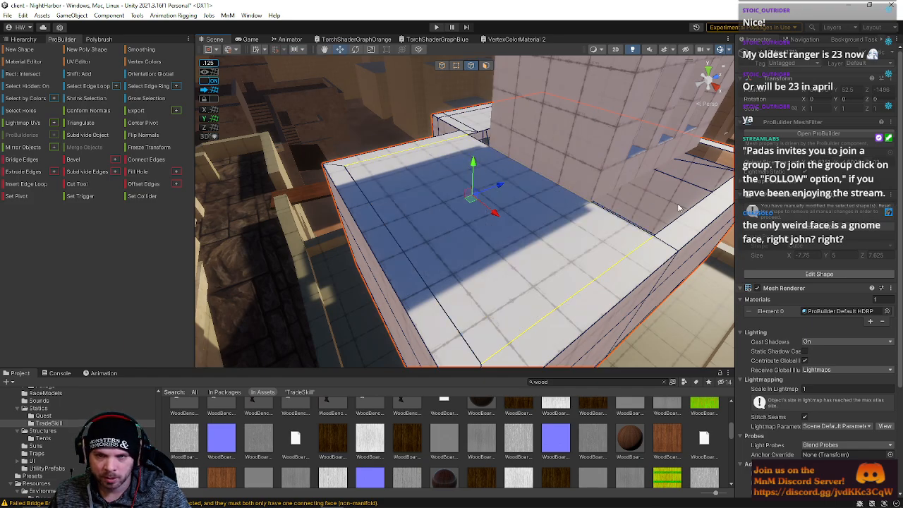
right_drag(684, 219, 635, 201)
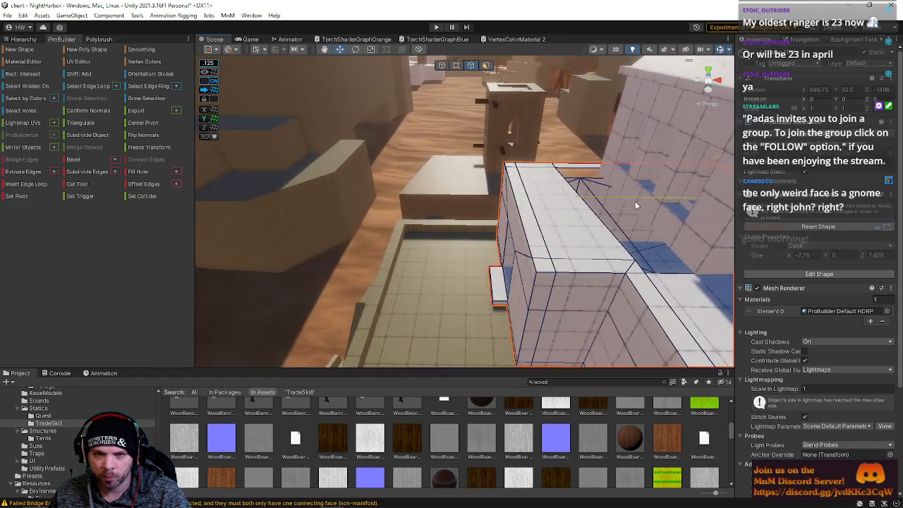
right_drag(583, 218, 562, 172)
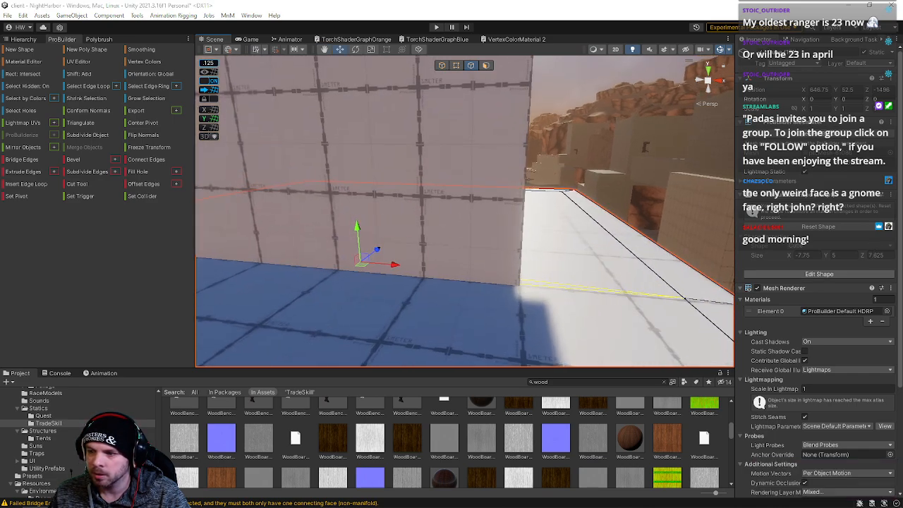
key(s)
right_drag(543, 214, 464, 135)
Step: Select the faces of the roof's outer rim all around the base block and raise them into a parapet
click(486, 67)
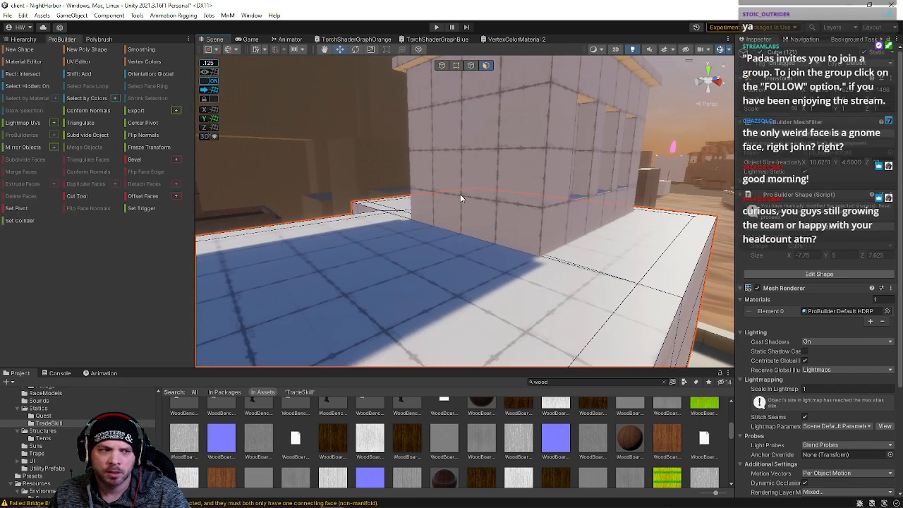
click(536, 282)
shift+click(617, 237)
right_drag(596, 285, 381, 254)
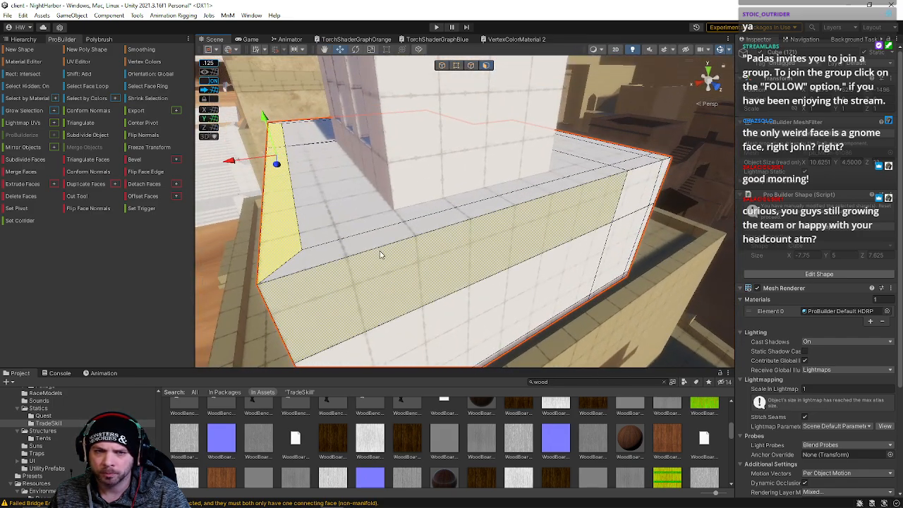
shift+click(437, 220)
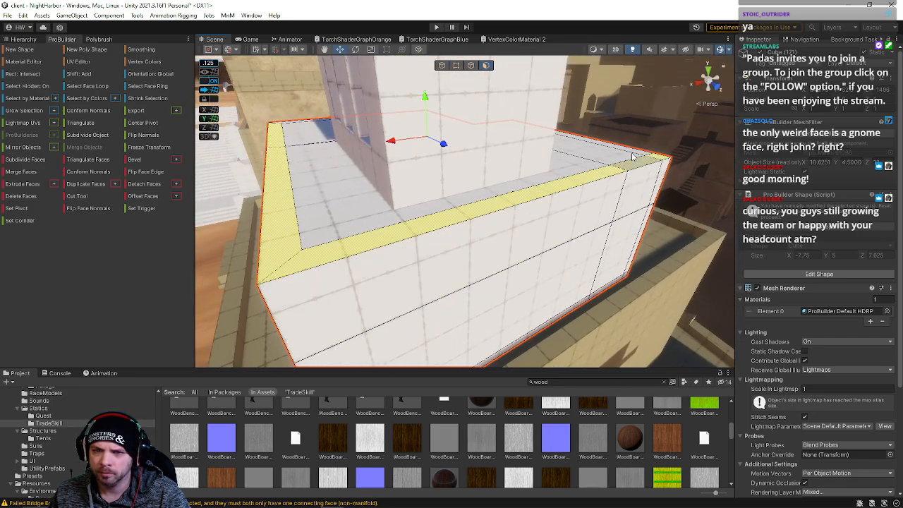
right_drag(633, 154, 633, 252)
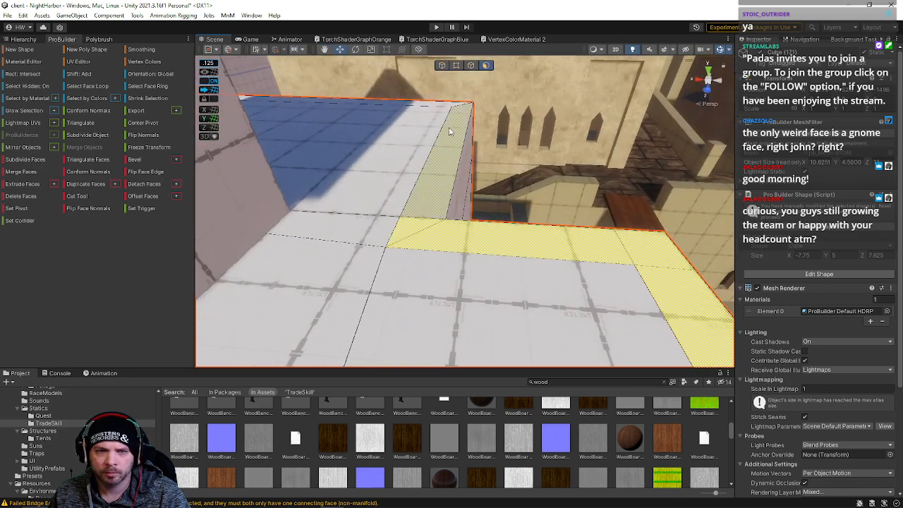
right_drag(447, 141, 462, 189)
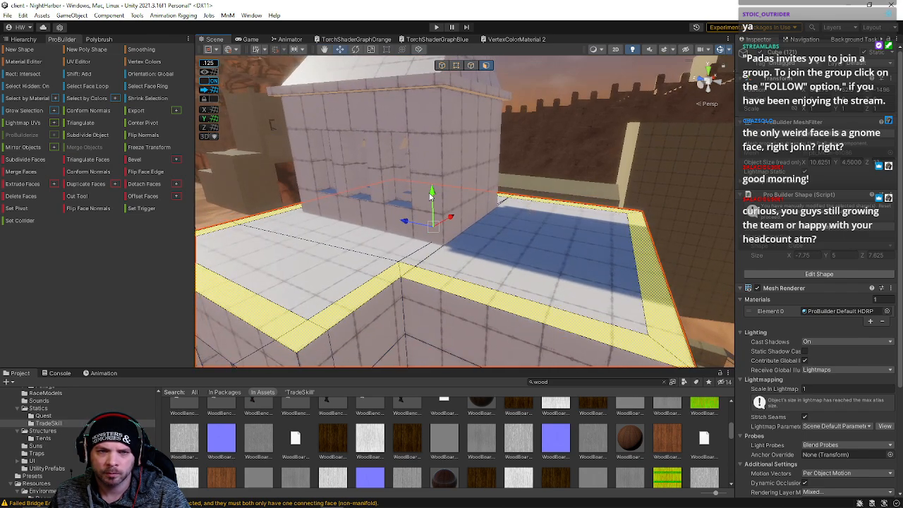
drag(430, 196, 431, 182)
Step: Select the edge loop around the outer walls at the parapet's base and lower it
right_drag(431, 183, 399, 247)
click(561, 157)
click(427, 268)
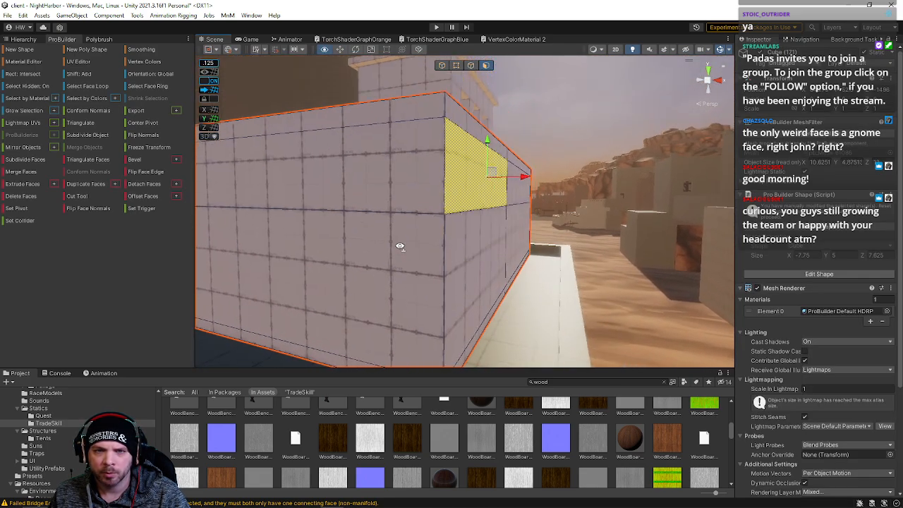
shift+click(426, 139)
shift+click(425, 139)
key(k)
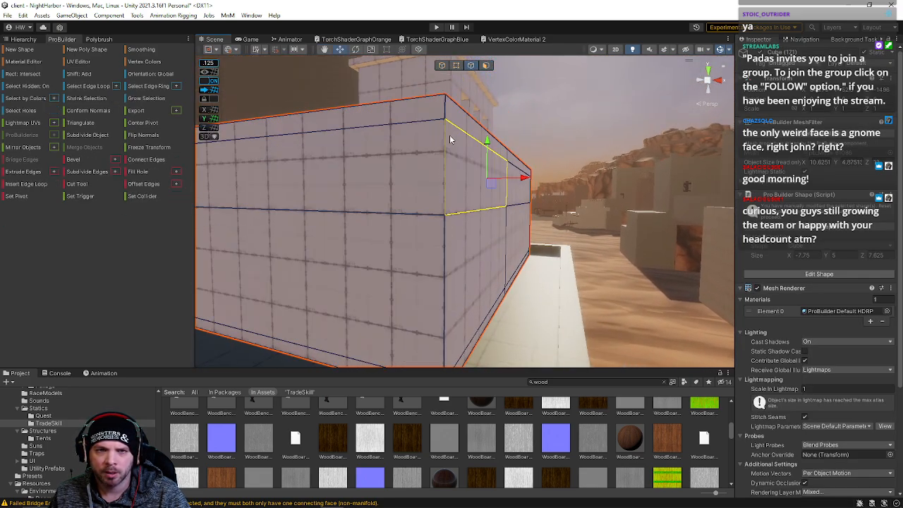
double_click(452, 130)
right_drag(452, 130, 548, 146)
drag(513, 145, 514, 169)
Step: Insert an edge loop around the parapet close to its top, and raise the loop beneath it to leave a narrow band
click(606, 153)
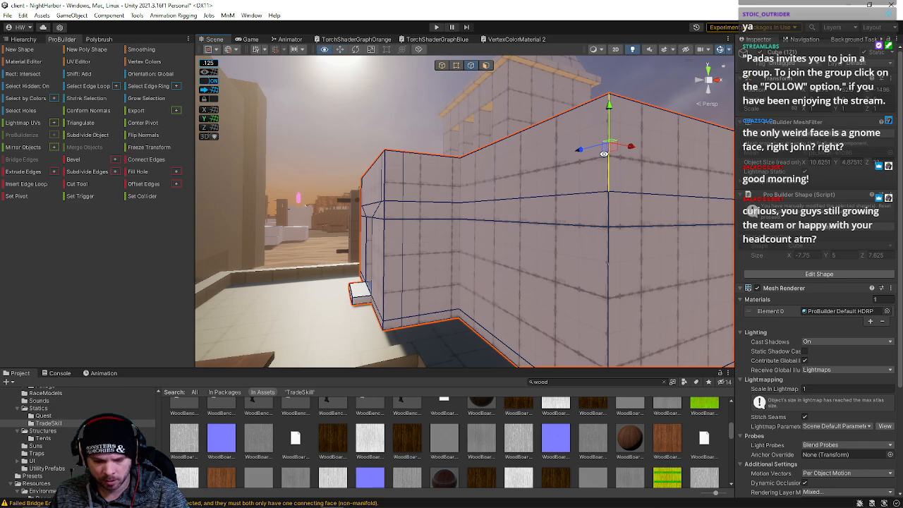
double_click(539, 158)
drag(519, 157, 516, 143)
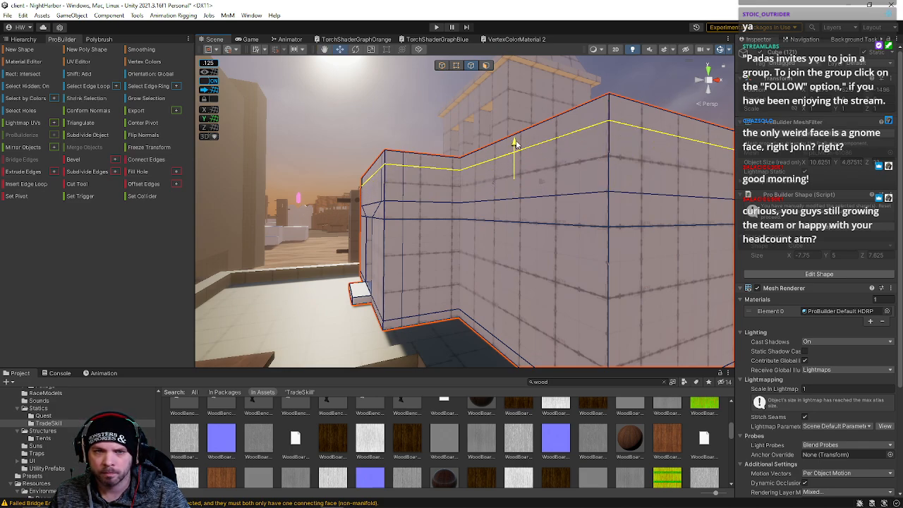
double_click(550, 192)
drag(516, 182, 515, 159)
Step: Select the face loop of the narrow band running around the block just below its top strip
click(486, 65)
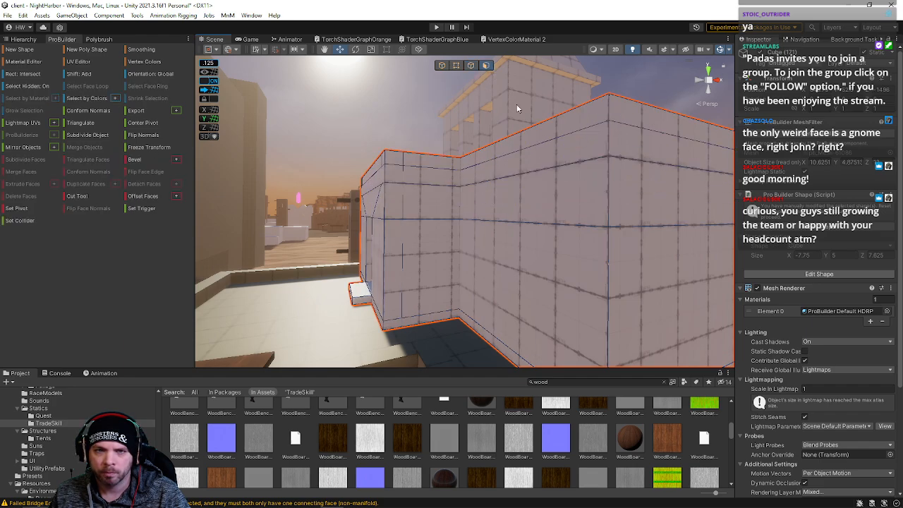
click(530, 162)
click(142, 88)
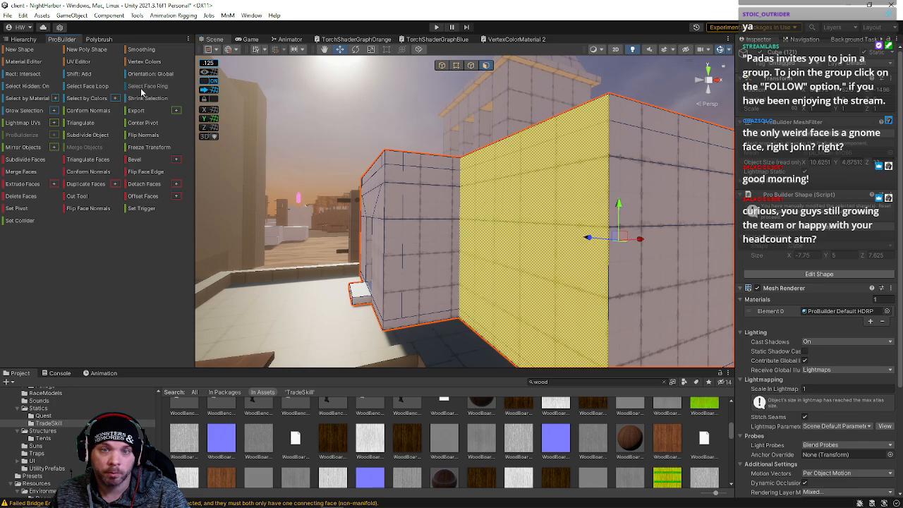
click(501, 173)
click(566, 172)
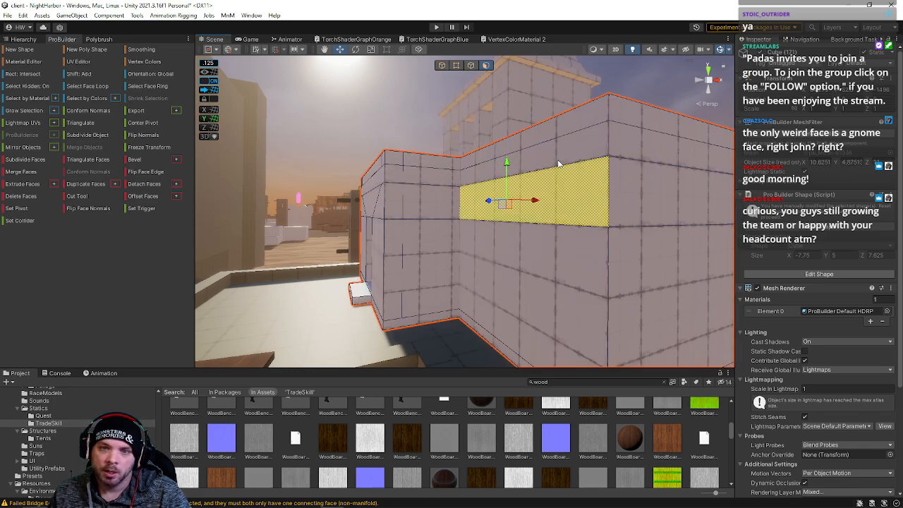
click(93, 86)
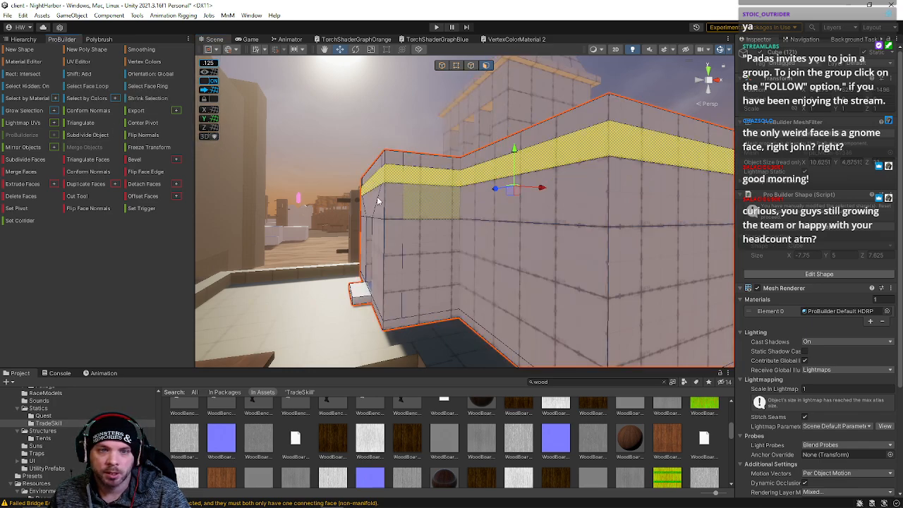
alt+drag(234, 143, 260, 96)
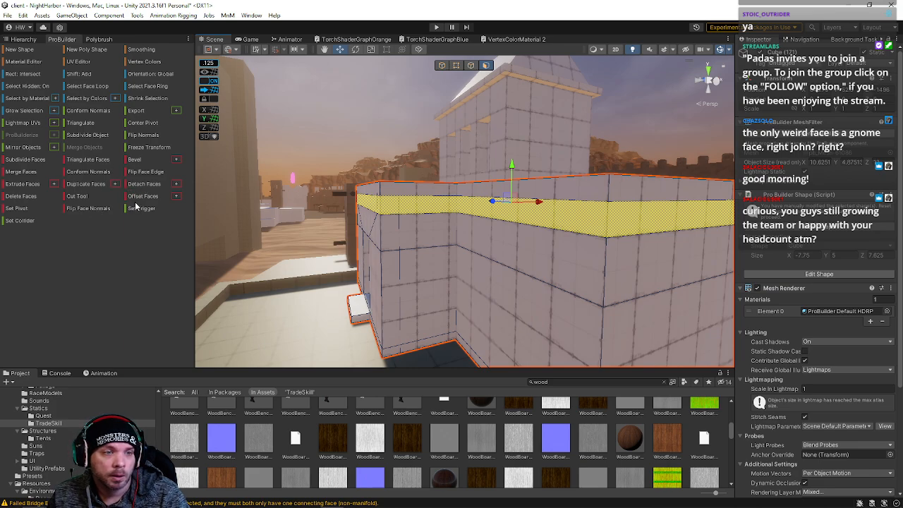
Step: Examine the finished building from the surrounding rooftops and from street level
right_drag(429, 188, 381, 222)
right_drag(129, 242, 289, 195)
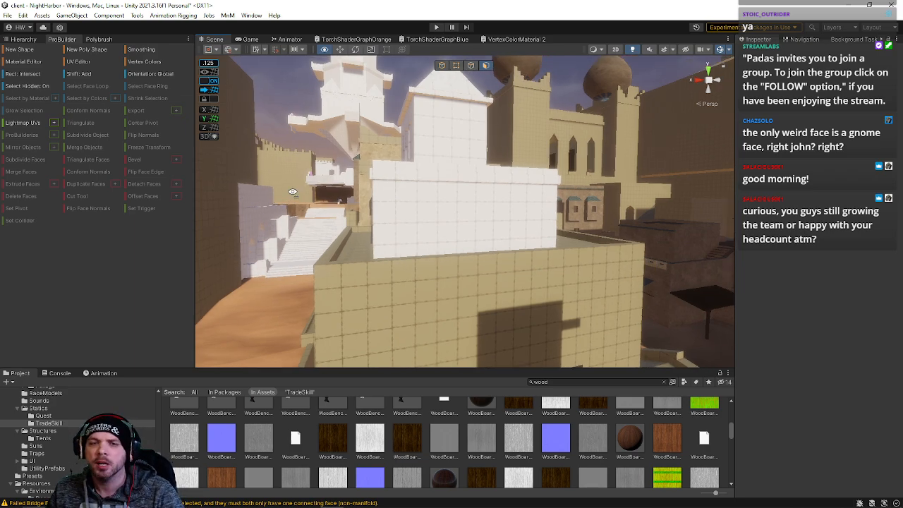
right_drag(281, 197, 478, 226)
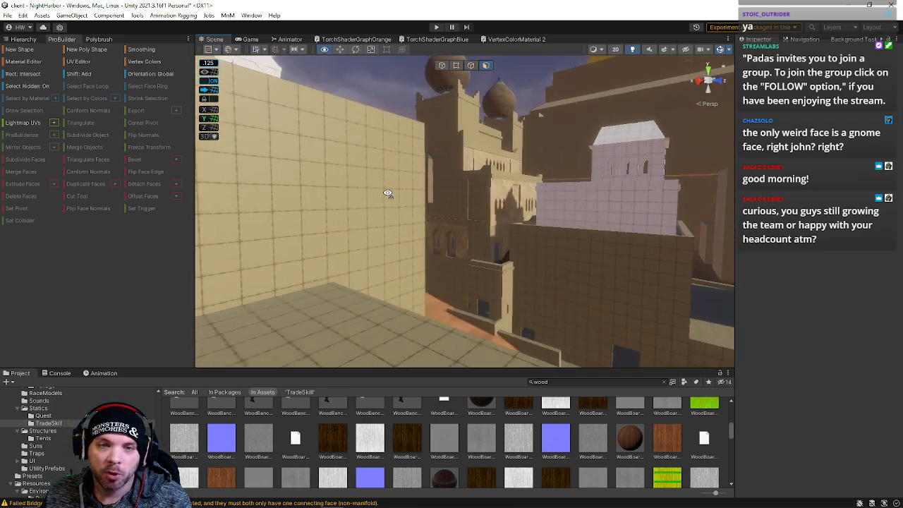
right_drag(387, 193, 657, 228)
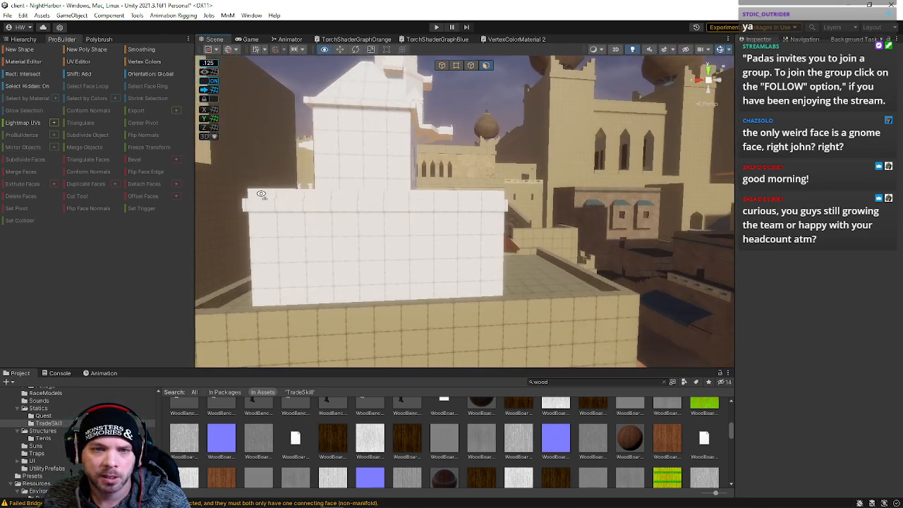
right_drag(204, 212, 252, 196)
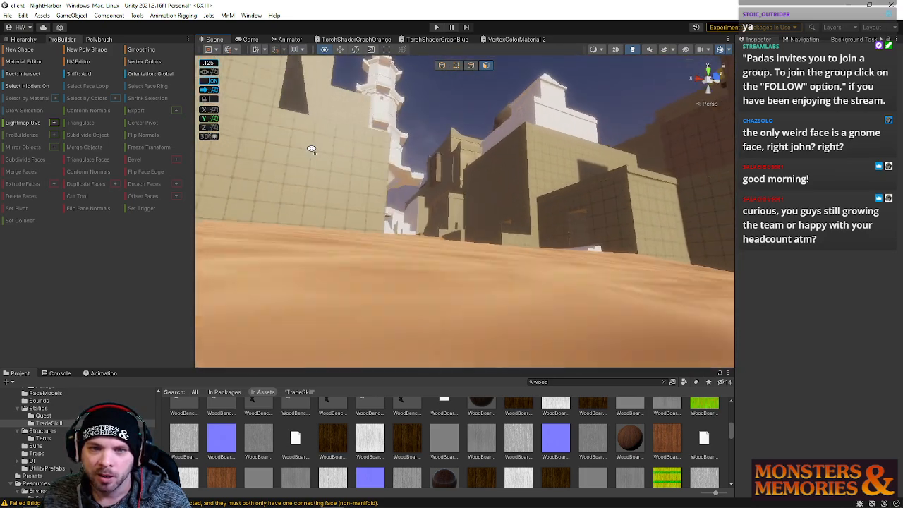
right_drag(307, 171, 422, 84)
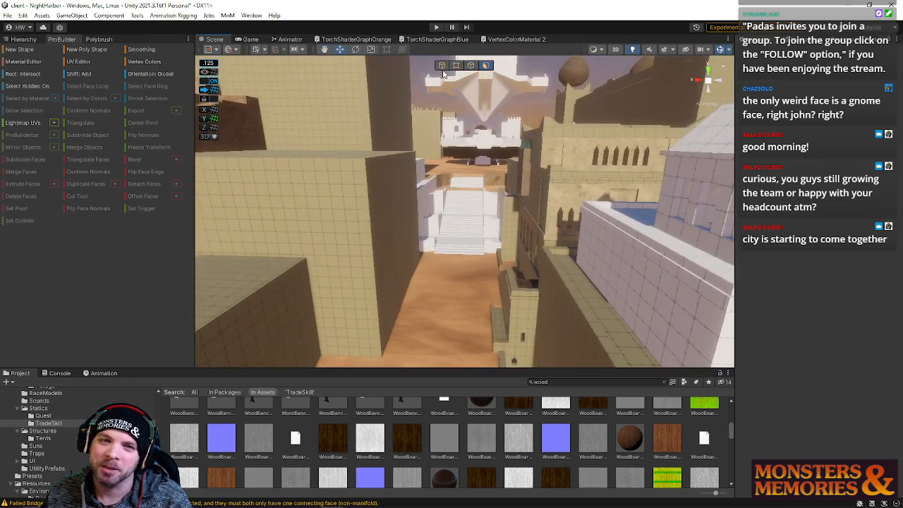
Step: Try shifting the central white tower along X to compare its alignment with the street
click(482, 167)
right_drag(482, 167, 464, 170)
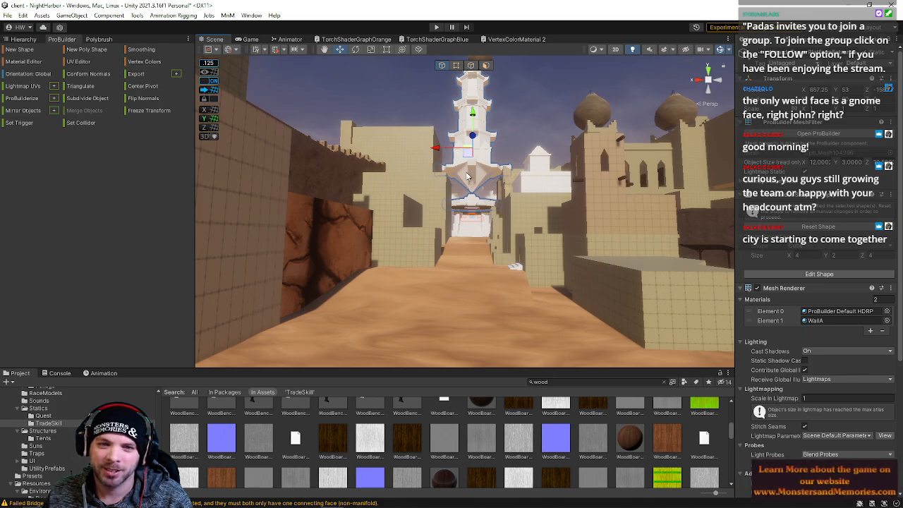
scroll(491, 240, down, 3)
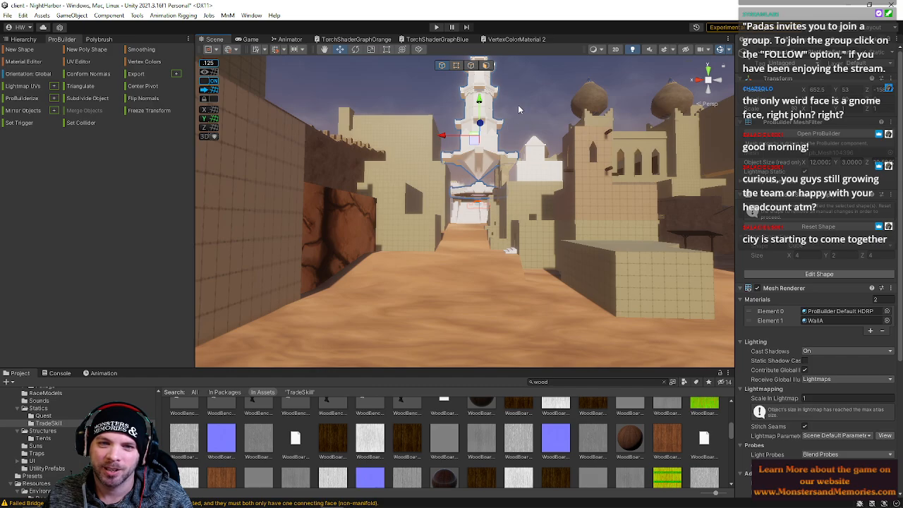
click(517, 105)
Step: Examine the city from beyond its outer wall and the tower's platform and surroundings from close by
right_drag(508, 207, 483, 192)
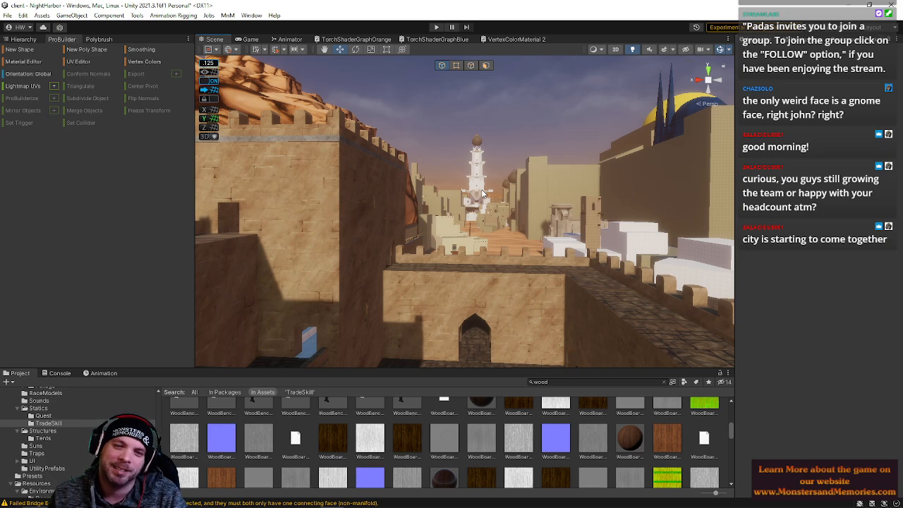
right_drag(483, 191, 455, 202)
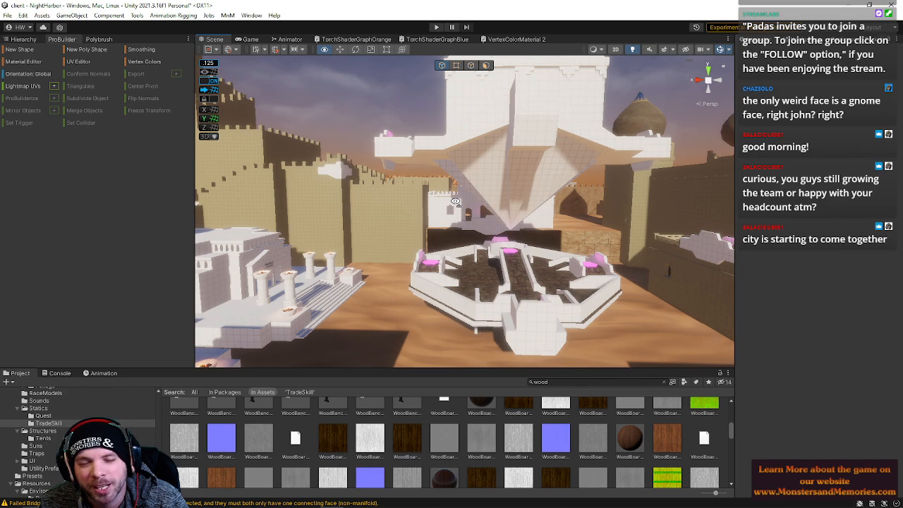
right_drag(455, 202, 456, 194)
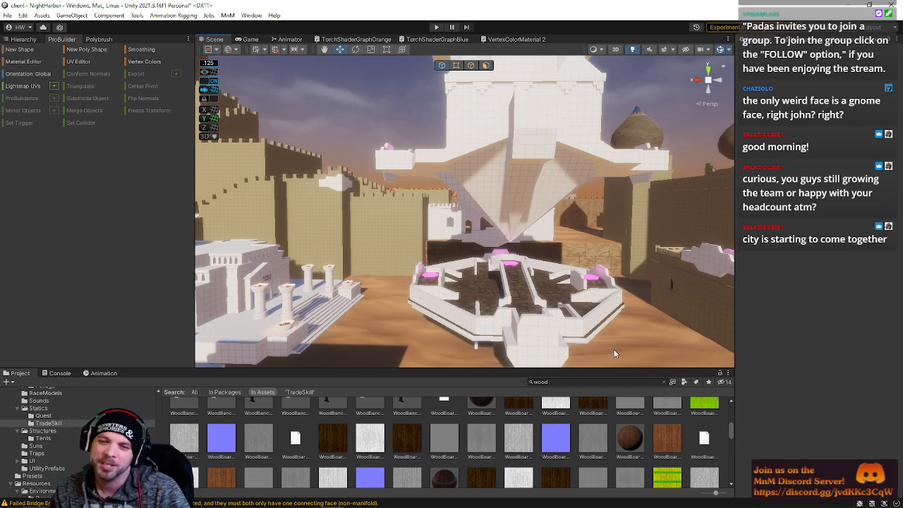
right_drag(551, 336, 521, 304)
key(s)
key(w)
right_drag(516, 168, 442, 160)
Step: Try shifting the central tower sideways against the main street's axis, and include the dome on top in the selection
click(477, 204)
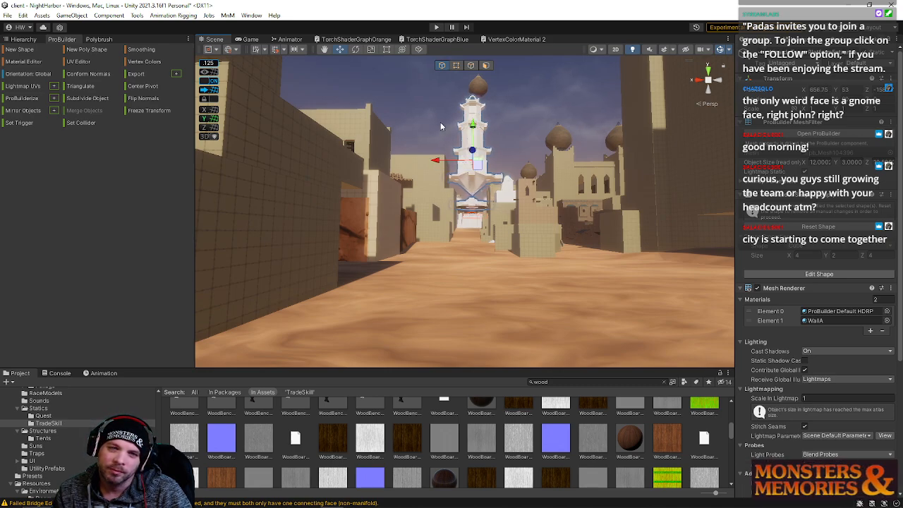
shift+click(478, 83)
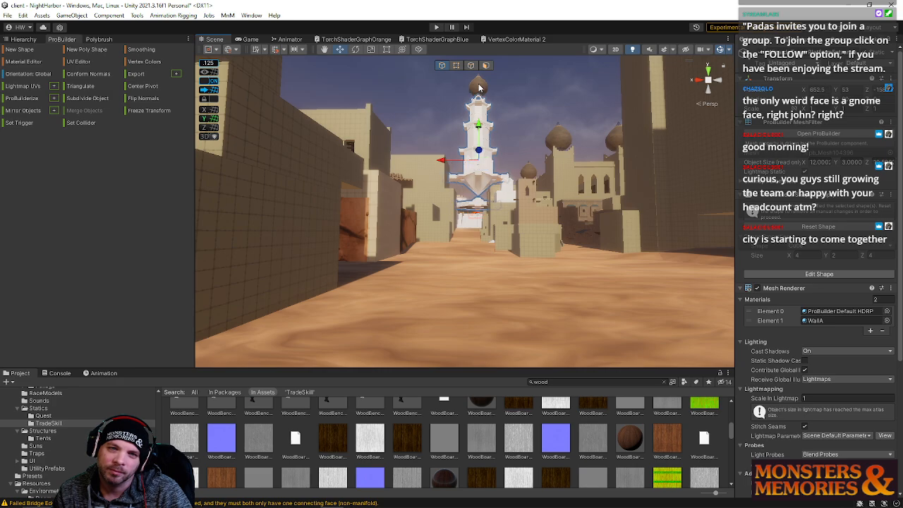
click(428, 130)
mouse_move(428, 132)
right_down()
mouse_move(432, 157)
mouse_move(437, 143)
right_up()
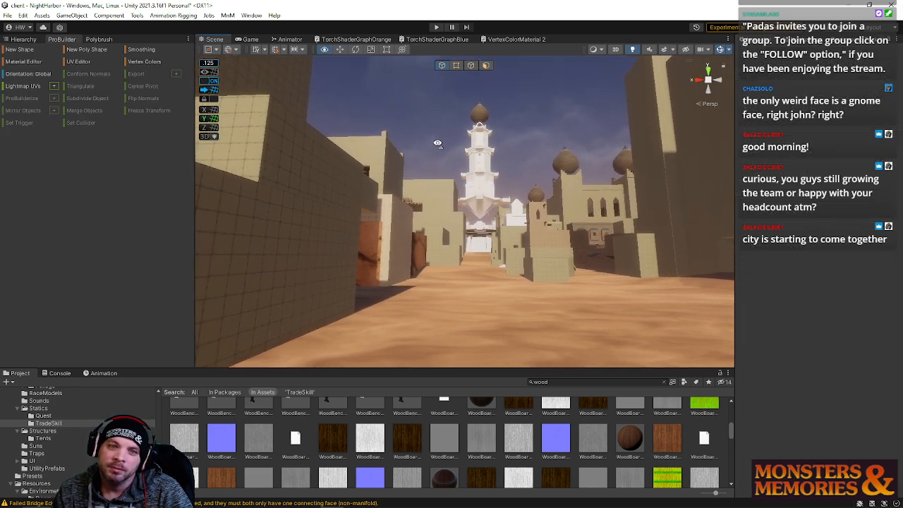
right_drag(462, 257, 482, 241)
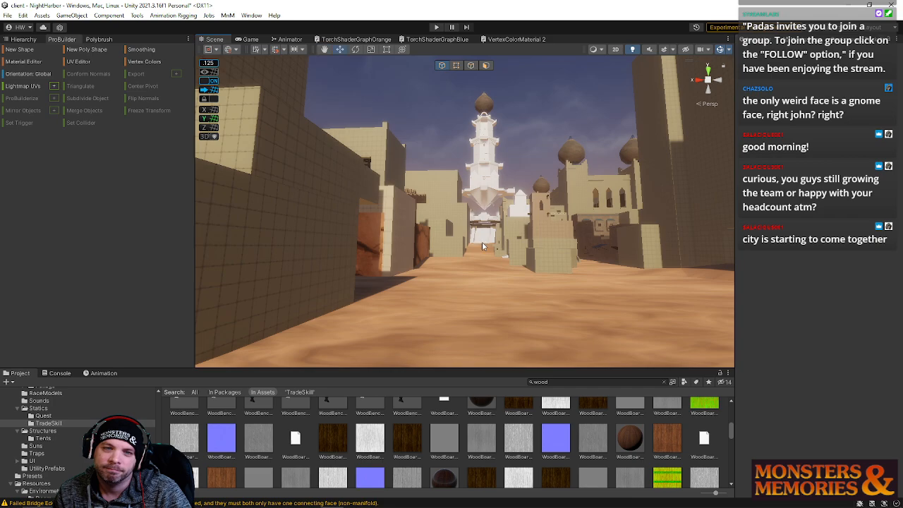
click(482, 242)
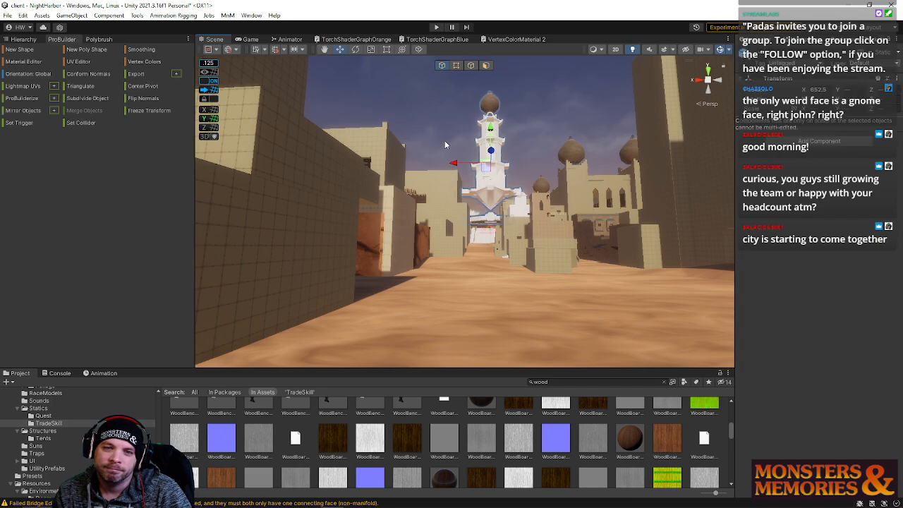
Step: Examine the streets, stairways and terrace walls around the building blockouts
right_drag(445, 140, 394, 187)
right_drag(449, 104, 604, 99)
right_drag(488, 182, 467, 210)
right_drag(597, 221, 566, 206)
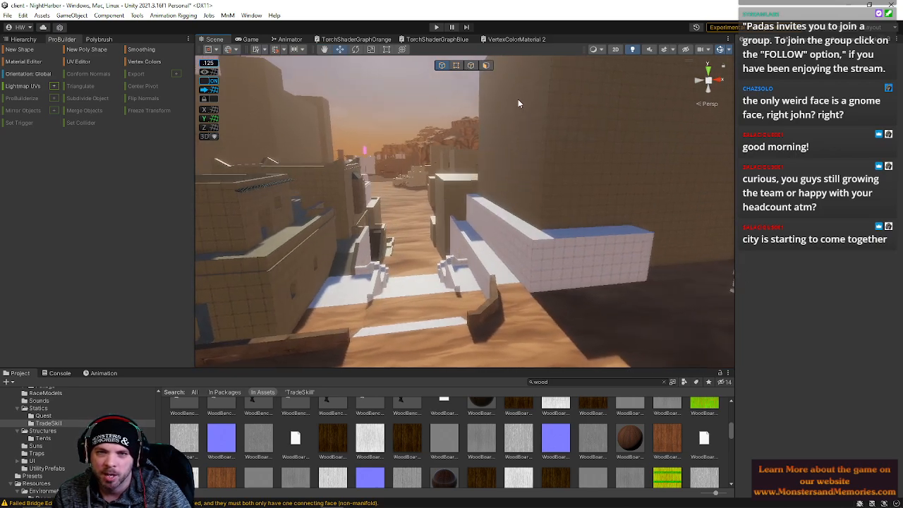
right_drag(518, 104, 650, 246)
Step: Clear the selection and save the NightHarbor scene
click(486, 268)
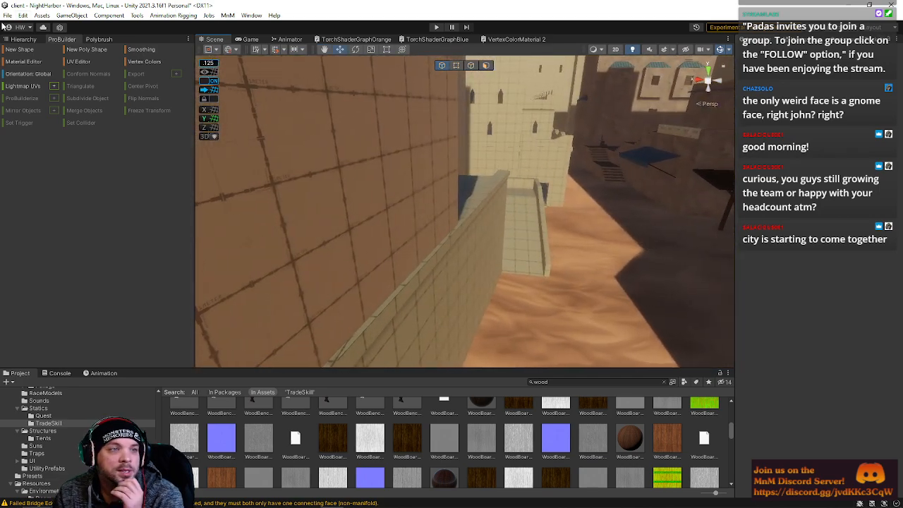
click(7, 16)
click(23, 62)
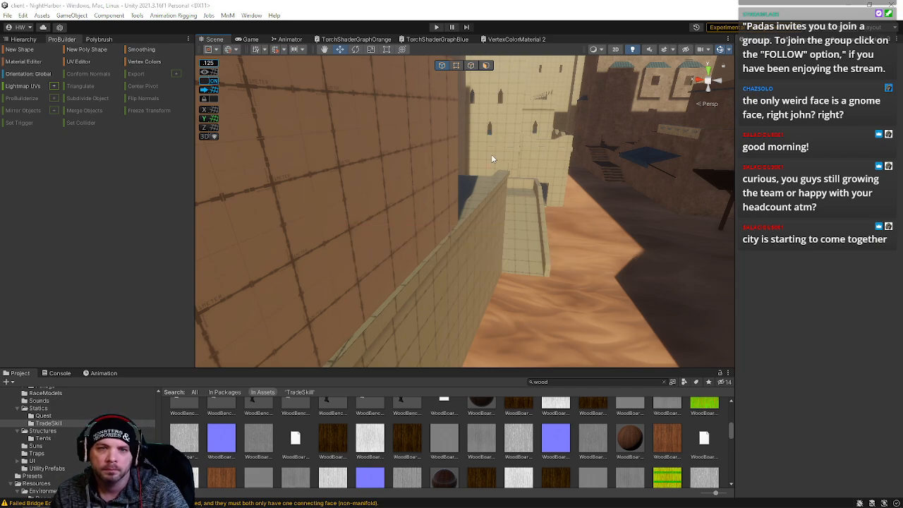
Step: Open the recent Zone scene and start Play mode
right_drag(492, 158, 459, 113)
click(8, 15)
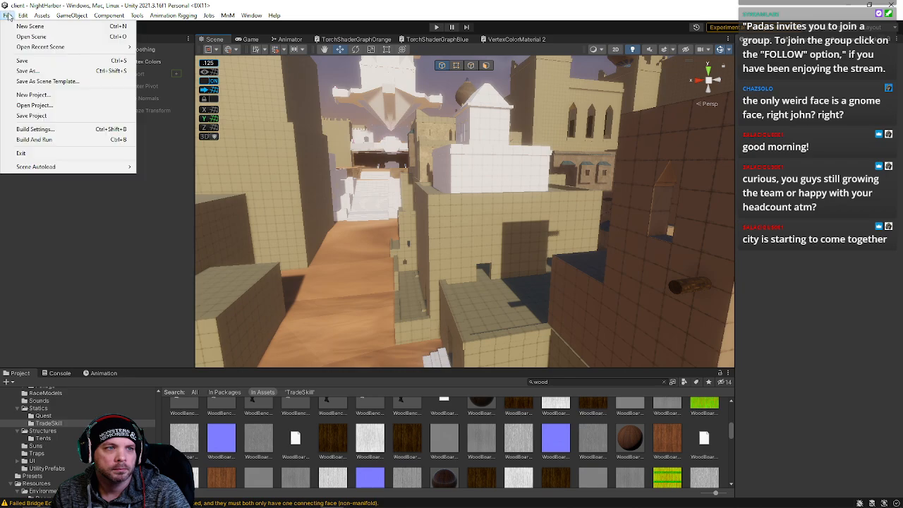
mouse_move(48, 47)
click(157, 70)
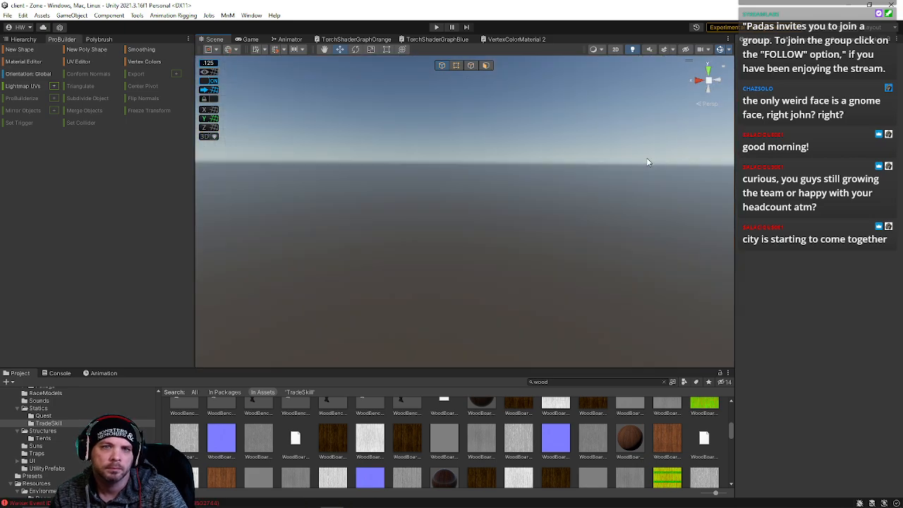
click(436, 27)
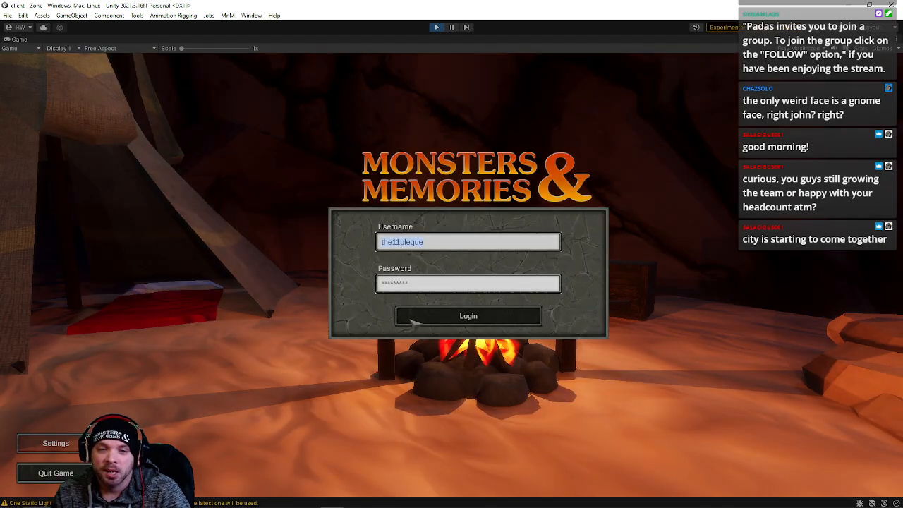
Step: Log in with the prefilled account credentials and connect to the Development Server
click(410, 319)
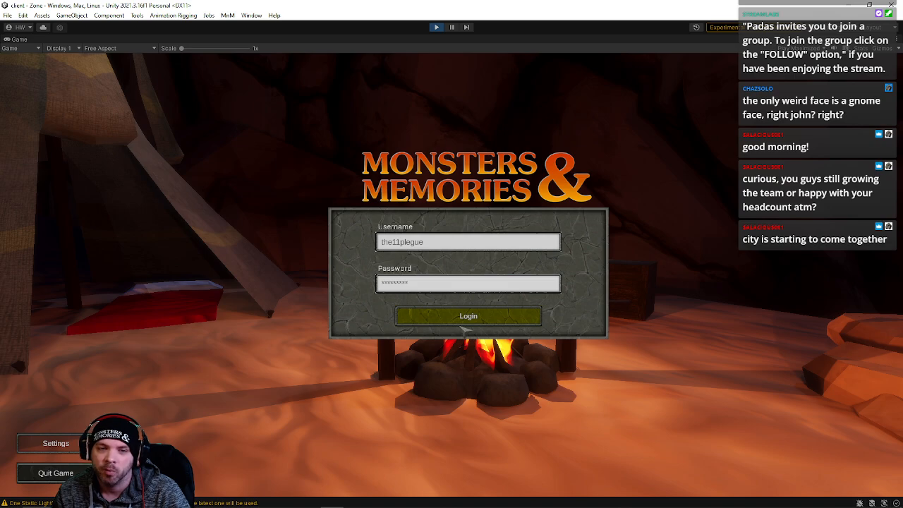
click(408, 321)
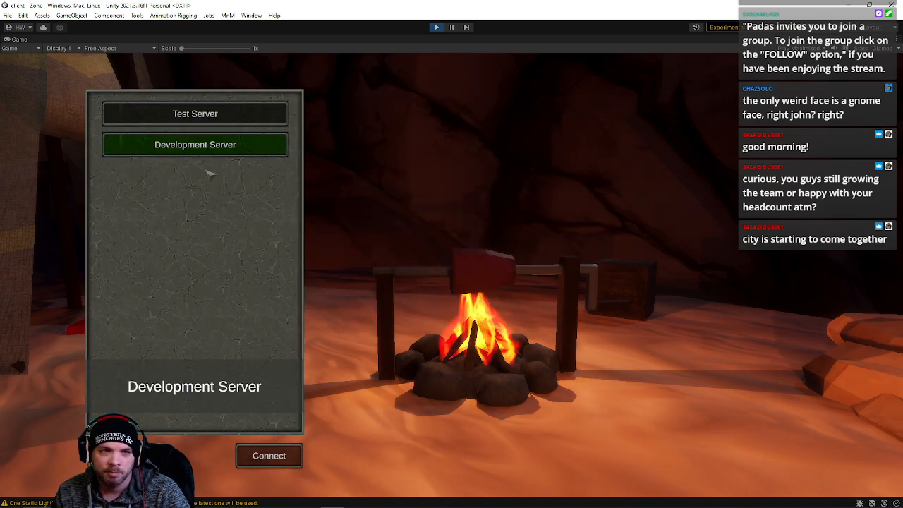
click(271, 456)
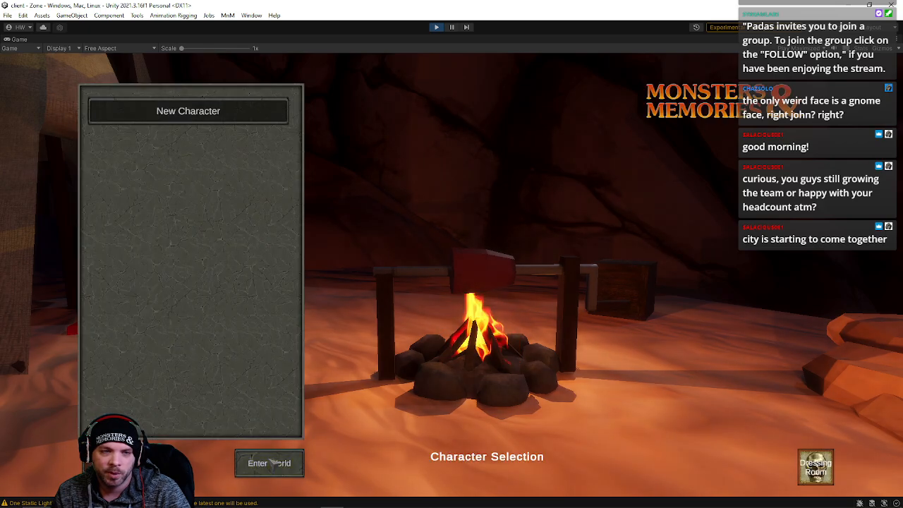
Step: Select the level 1 Gnome Necromancer in Night Harbor and enter the world
click(185, 204)
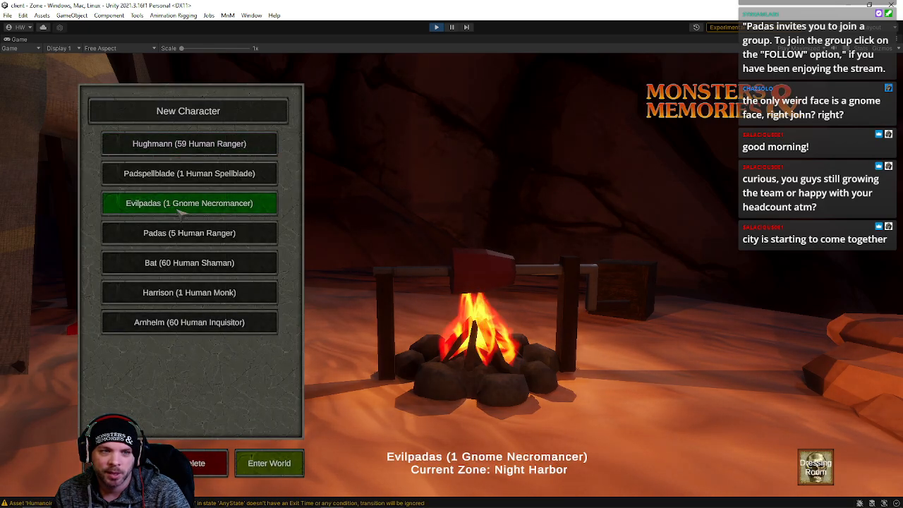
click(269, 462)
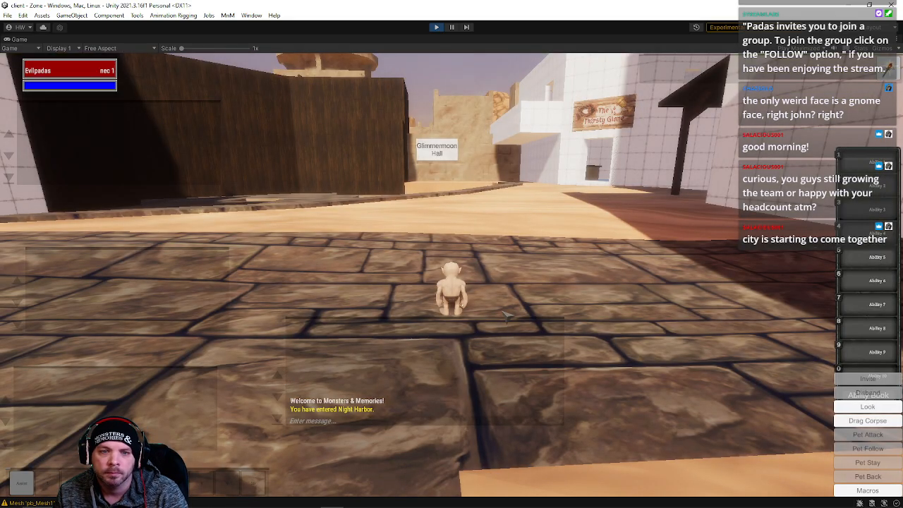
Step: Run the gnome into the archway over the paved road and equip the Speed Gem from the inventory in the ranged slot
key(w)
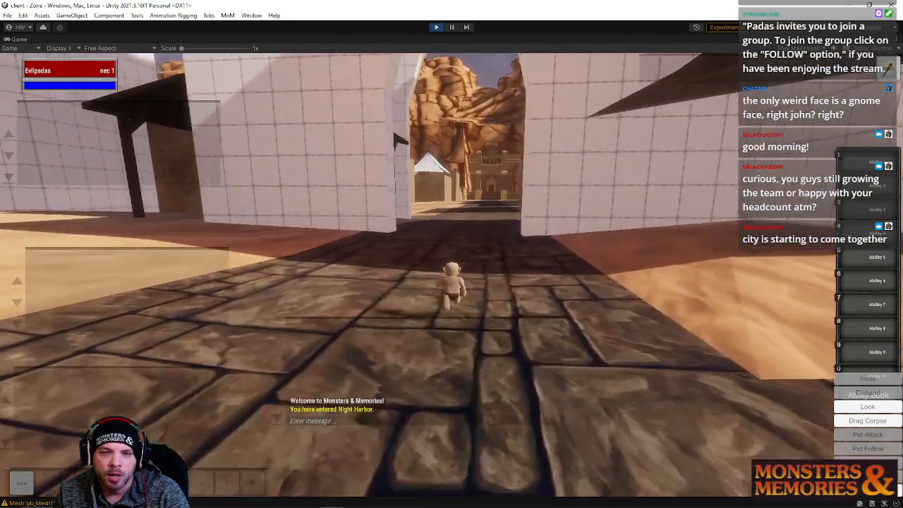
key(w)
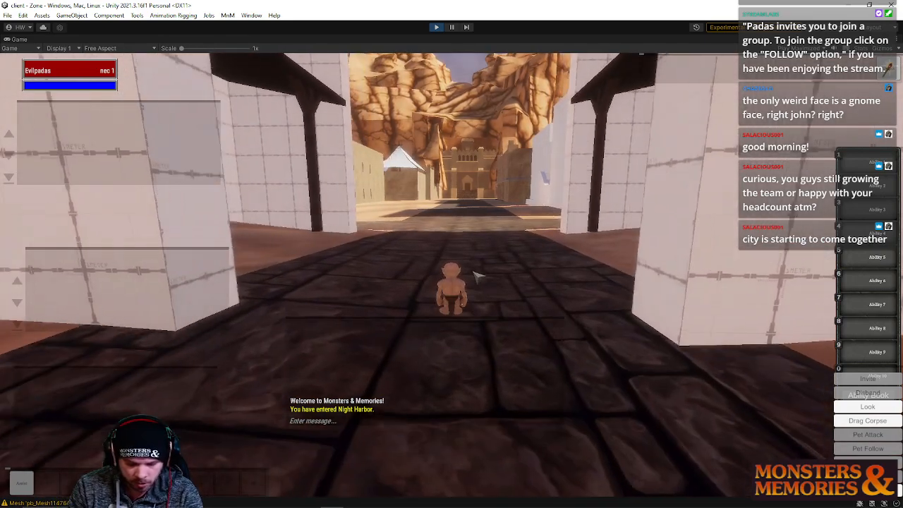
key(i)
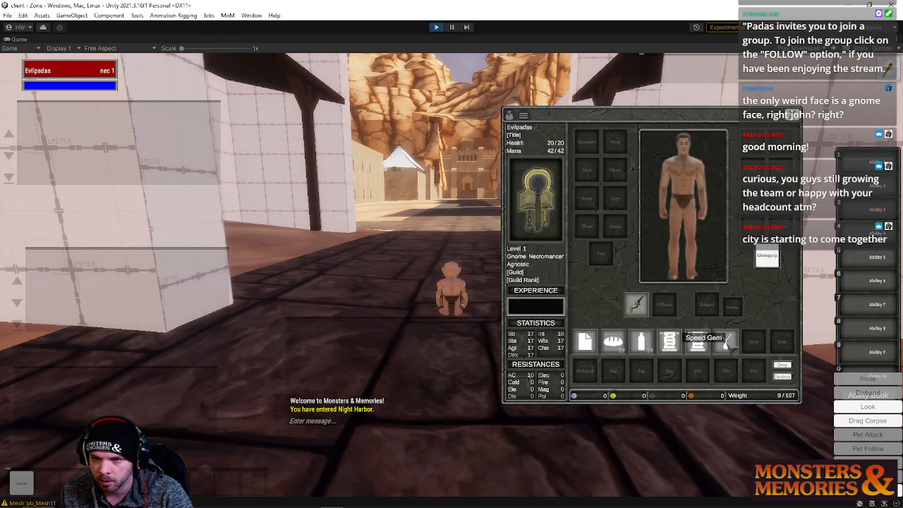
drag(727, 344, 707, 305)
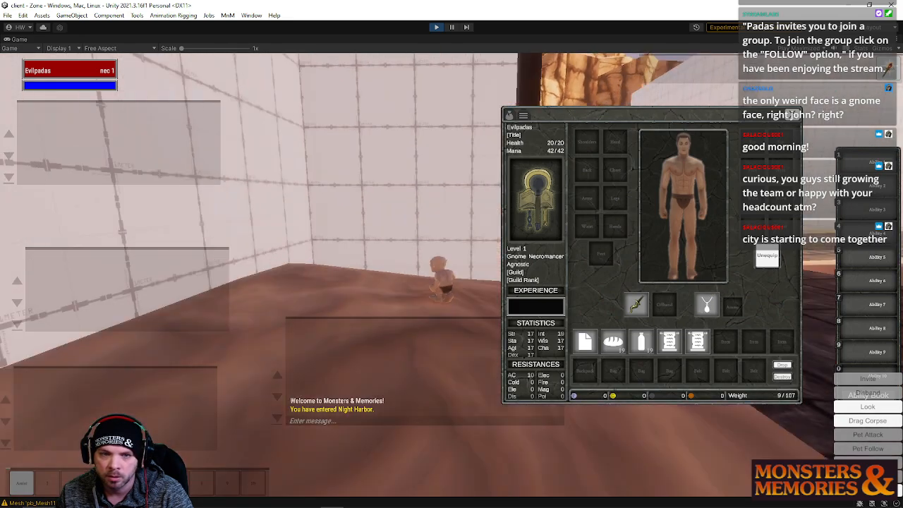
right_drag(452, 275, 565, 275)
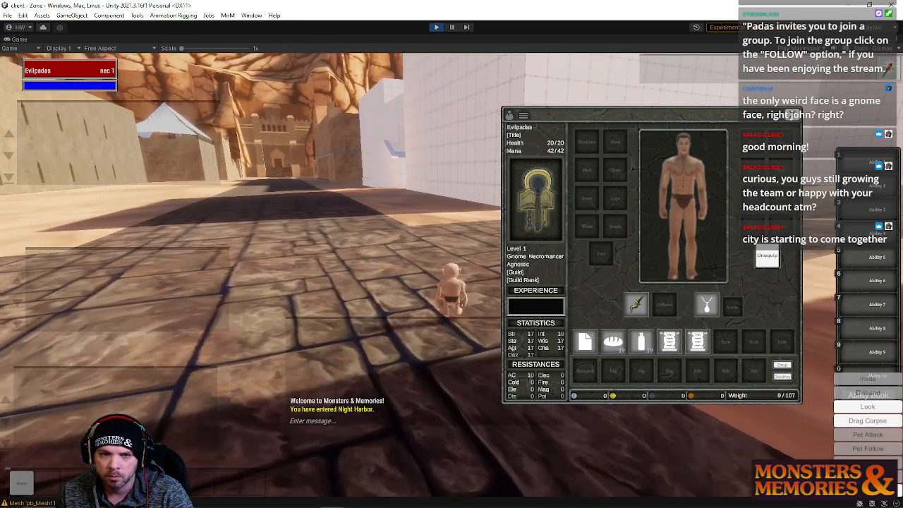
Step: Return the Speed Gem to the inventory and run along the paved street toward the golden dome
drag(707, 305, 726, 344)
right_drag(721, 344, 826, 344)
key(w)
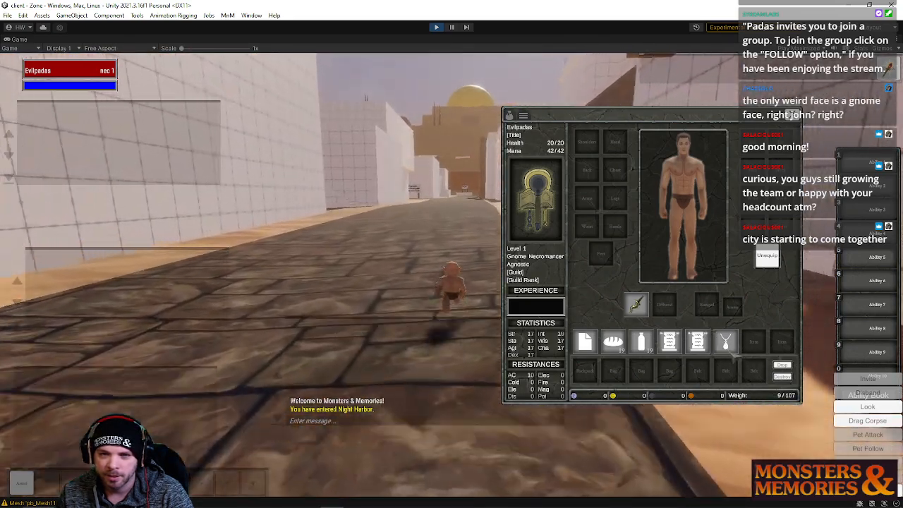
Step: Equip the Speed Gem again while running down the street, and enable GM fly mode with a chat command
drag(725, 342, 707, 305)
key(a)
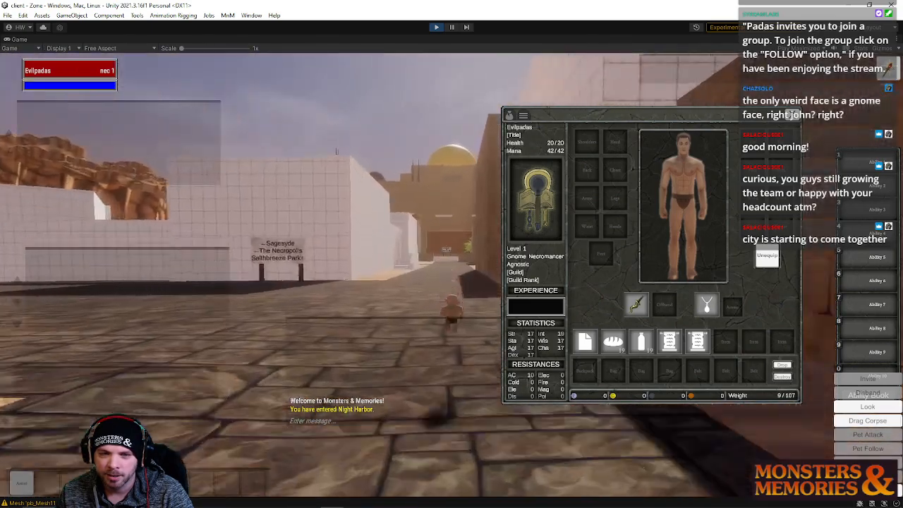
text(/)
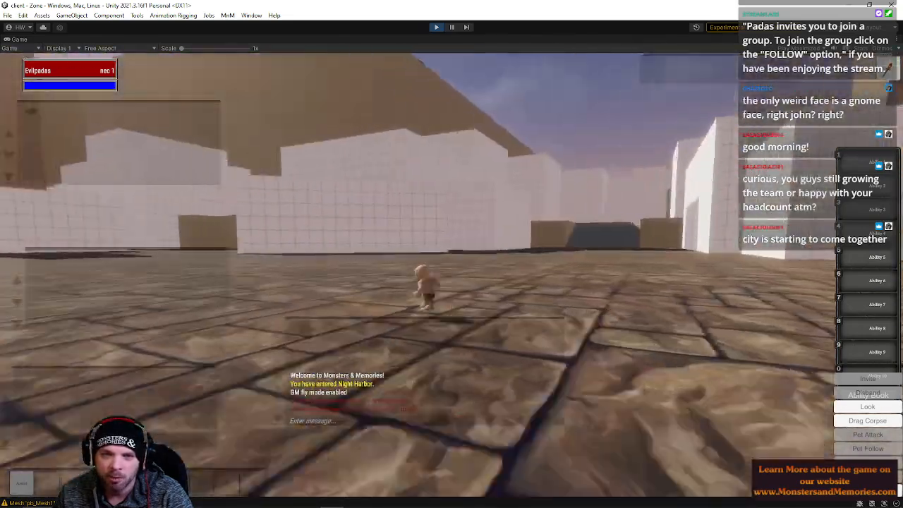
Step: Run the gnome off the paved square, across the sand and up the slope to the blue-floored building entrance
key(w)
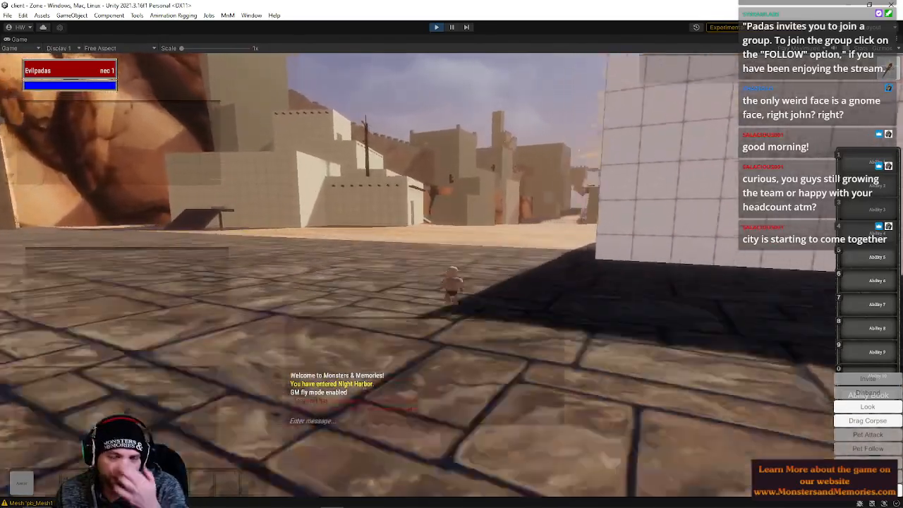
key(w)
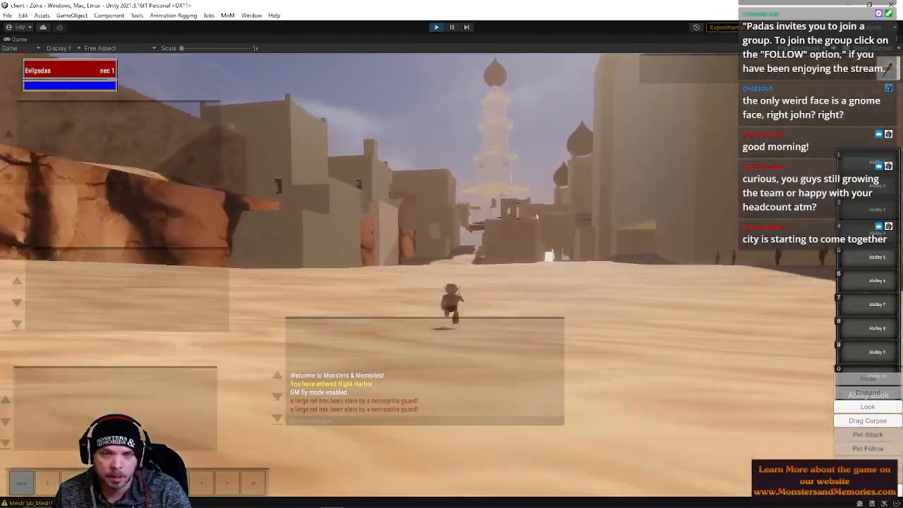
key(w)
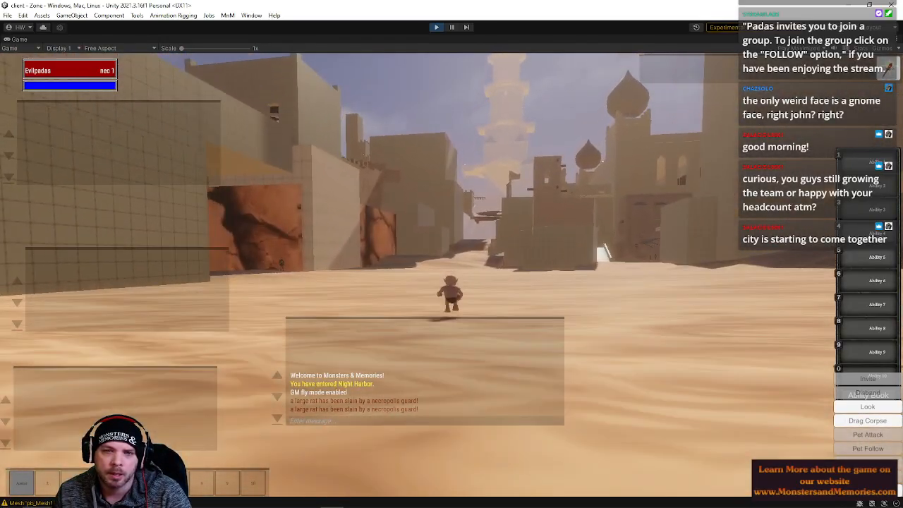
key(w)
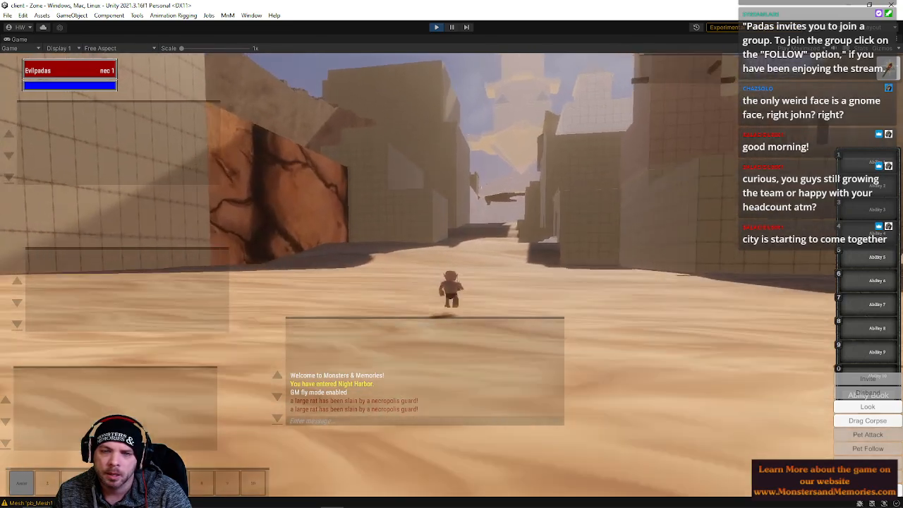
key(w)
key(d)
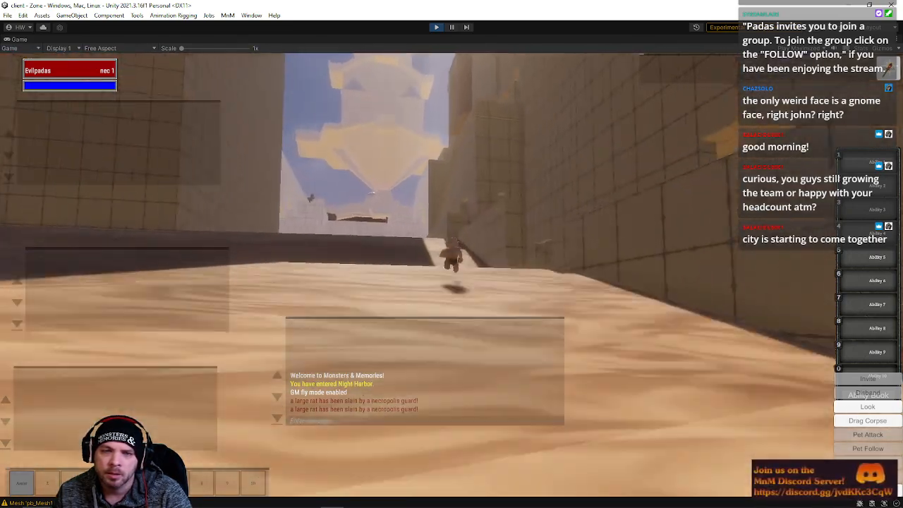
key(w)
key(d)
key(a)
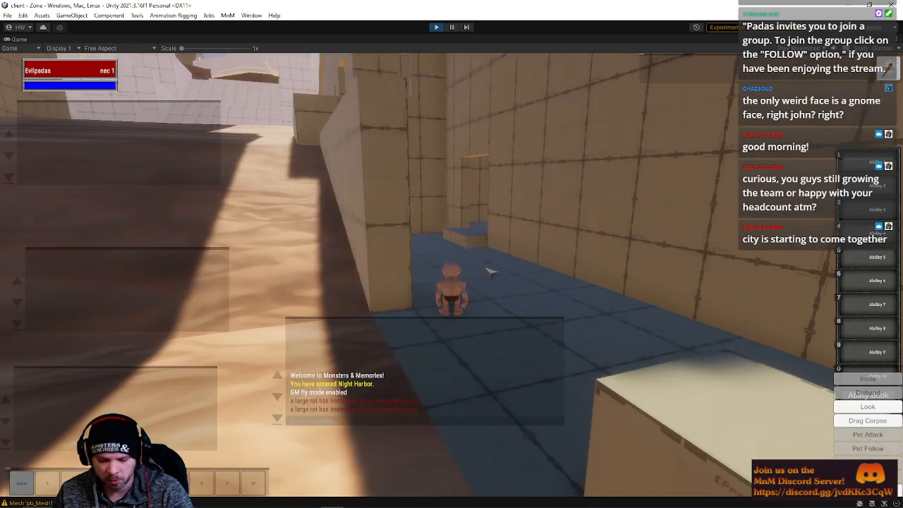
Step: Check the character's inventory, and try the /search chat command on its own and with only the ability category
key(i)
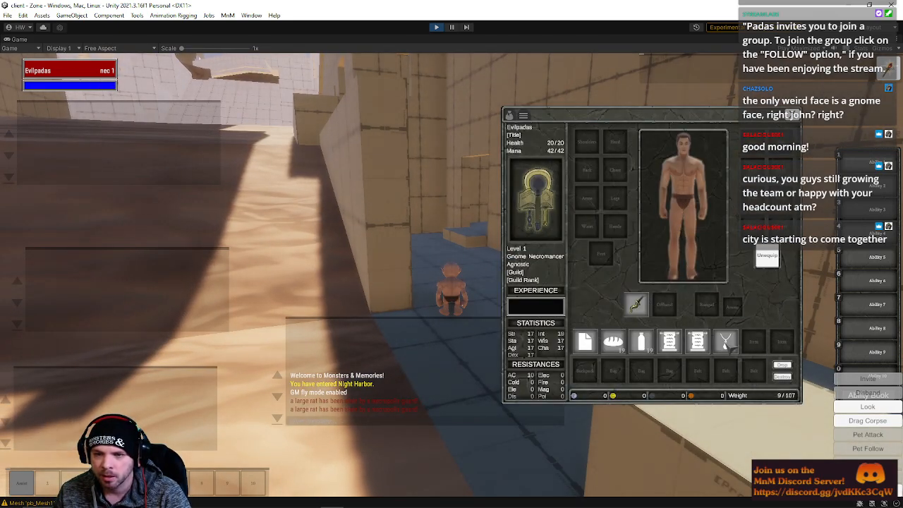
key(i)
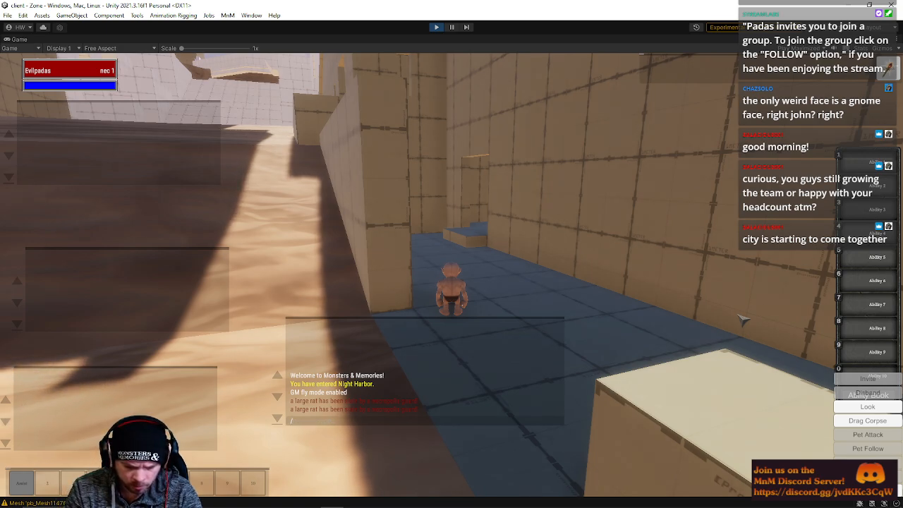
text(/searc)
key(Return)
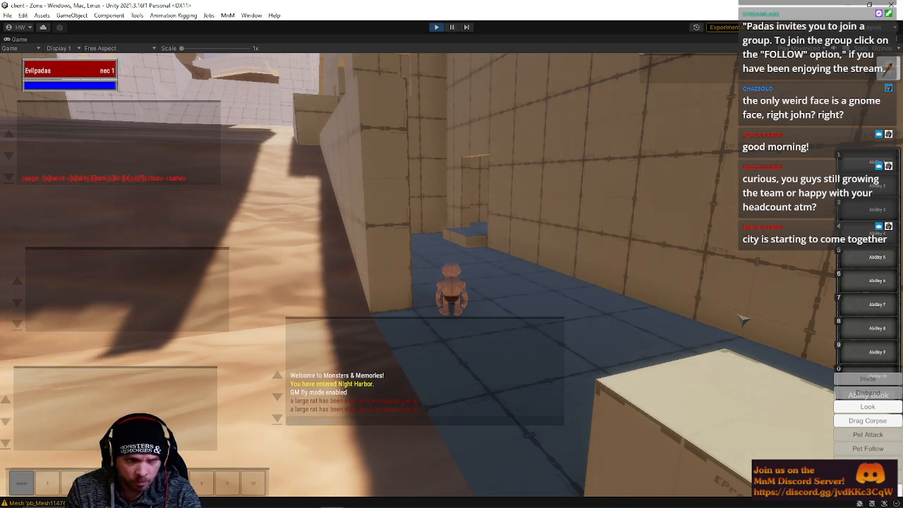
text(/search )
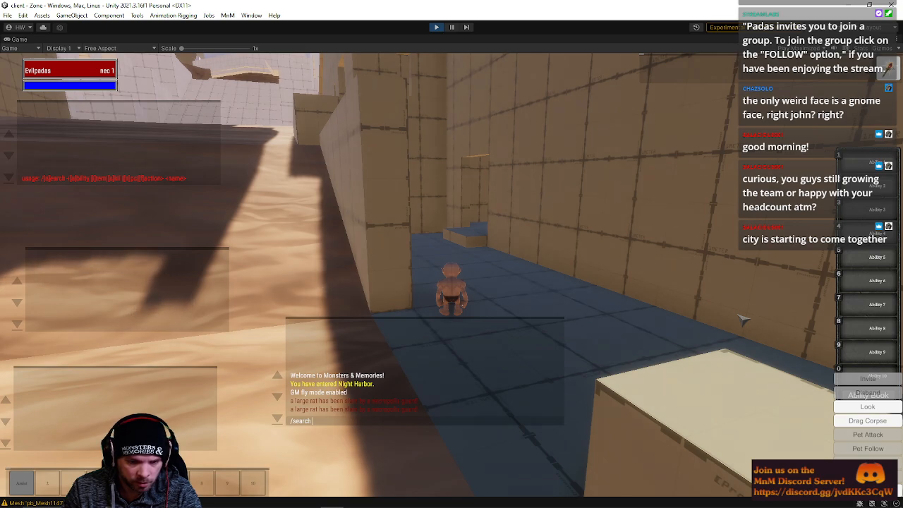
text(ability)
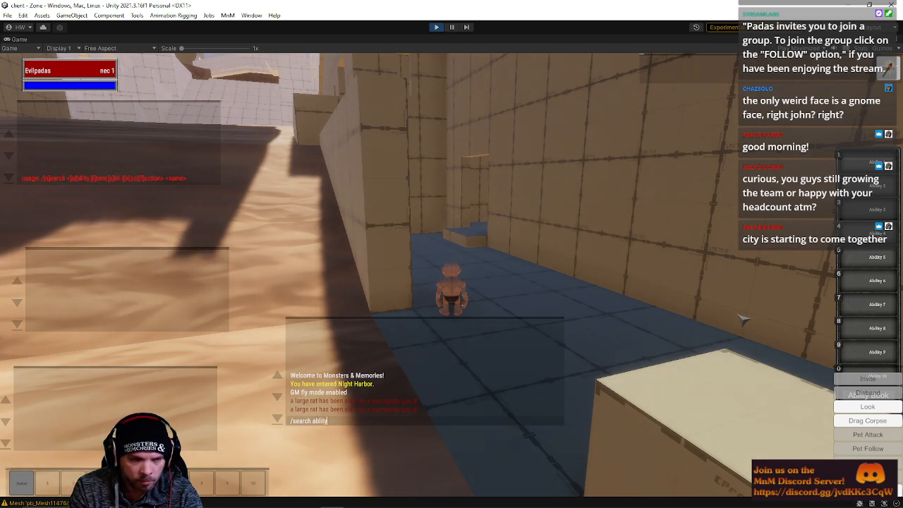
key(Return)
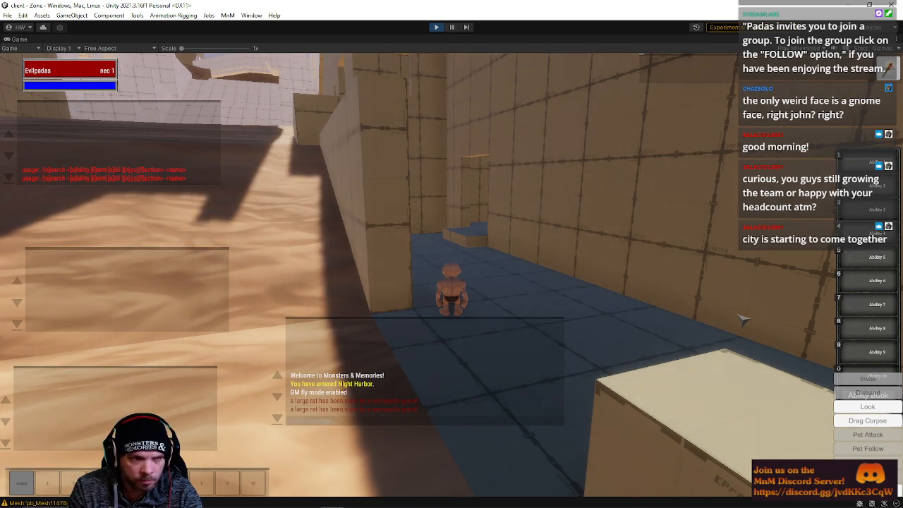
Step: Search the abilities for "speed" with the chat command /search ability speed, fixing the misspelled category
text(/search ability speed)
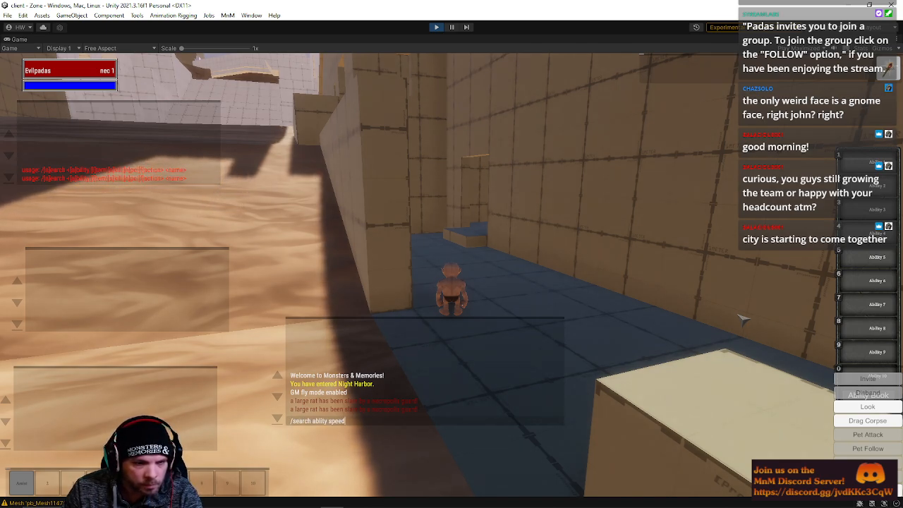
key(Left)
key(Left)
key(Left)
key(Left)
key(Left)
key(Left)
key(Left)
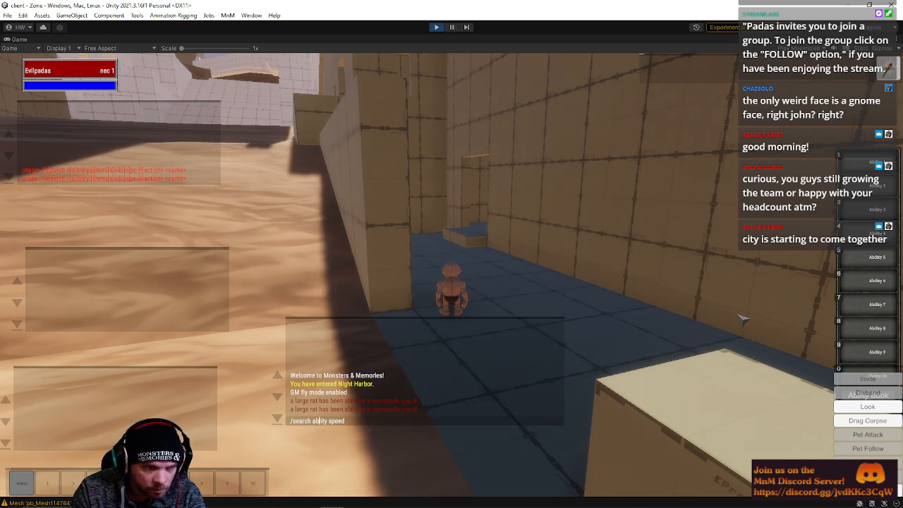
text(i)
key(Return)
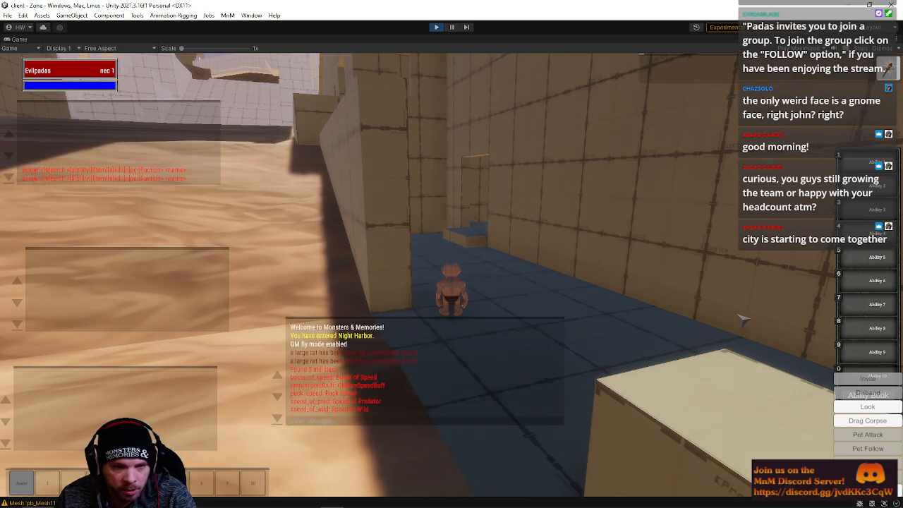
Step: Cast Speed of Wild on the gnome with the chat command /cast speed_of_wild
key(Up)
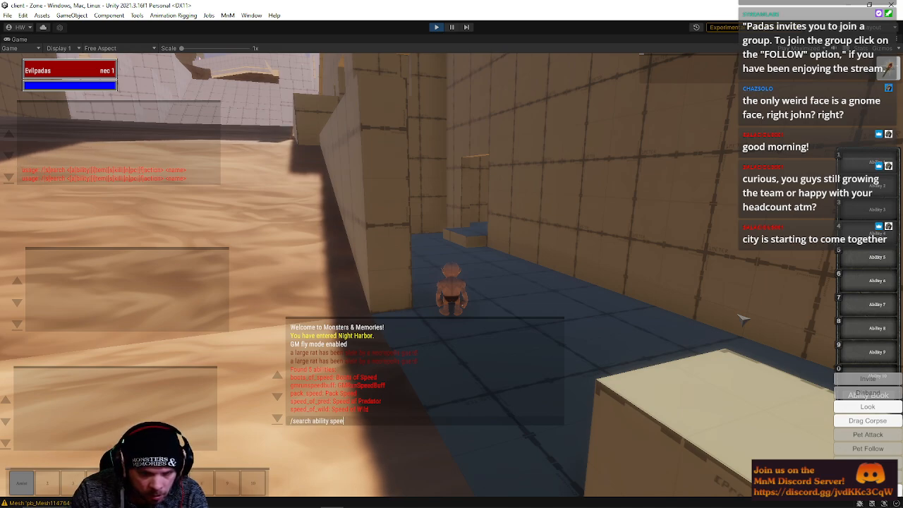
key(BackSpace)
key(BackSpace)
key(BackSpace)
key(BackSpace)
key(BackSpace)
key(BackSpace)
text(cast)
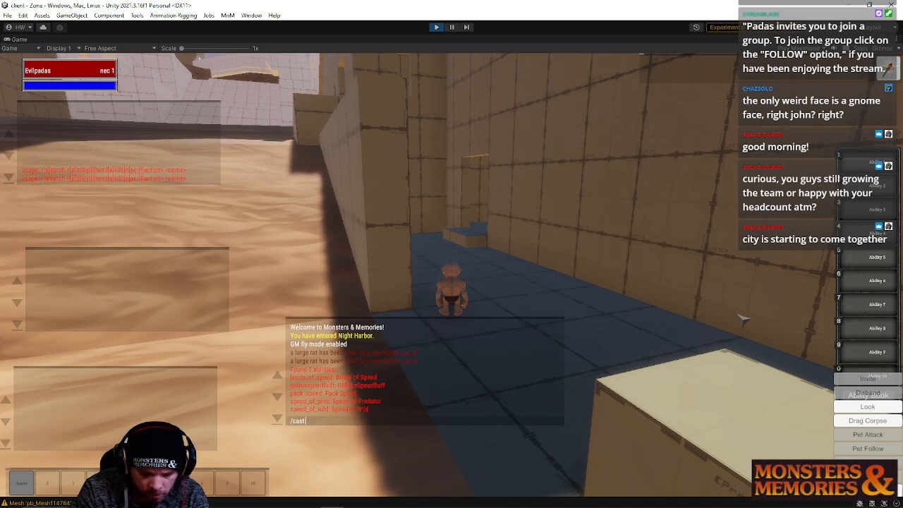
text( speed_)
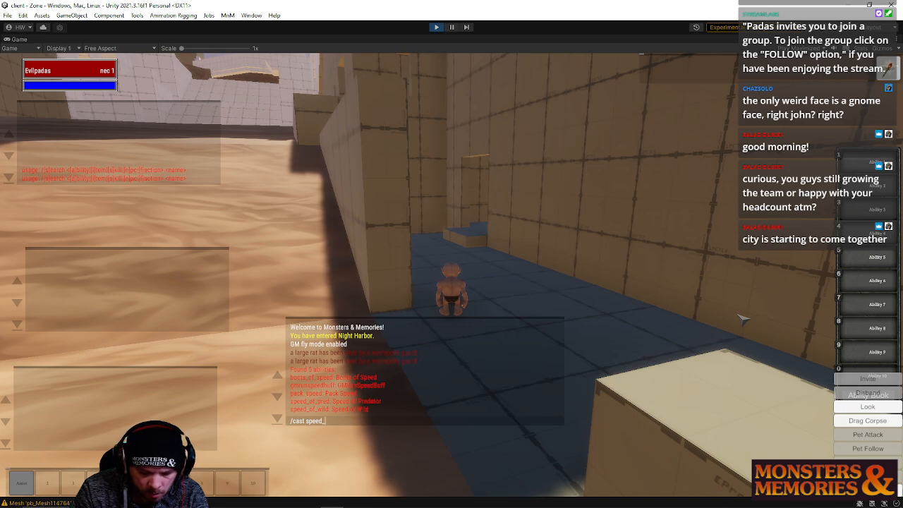
text(of_wild)
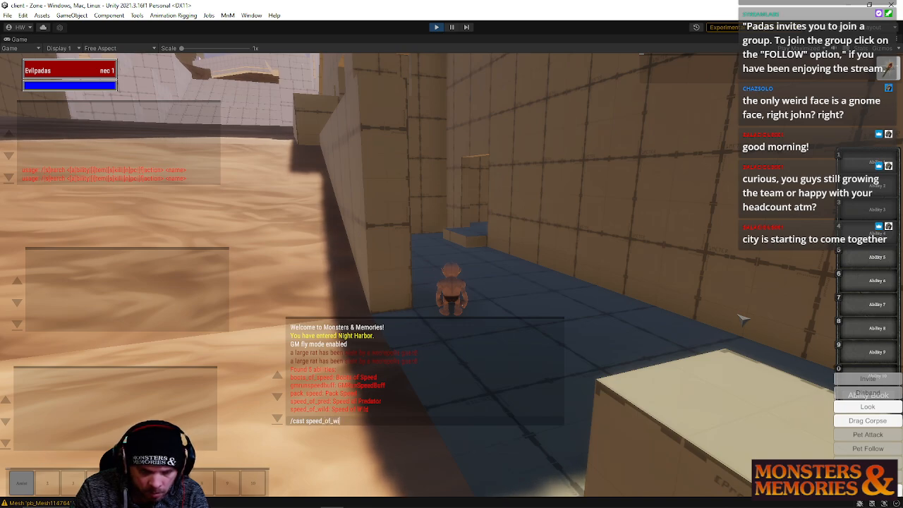
key(Return)
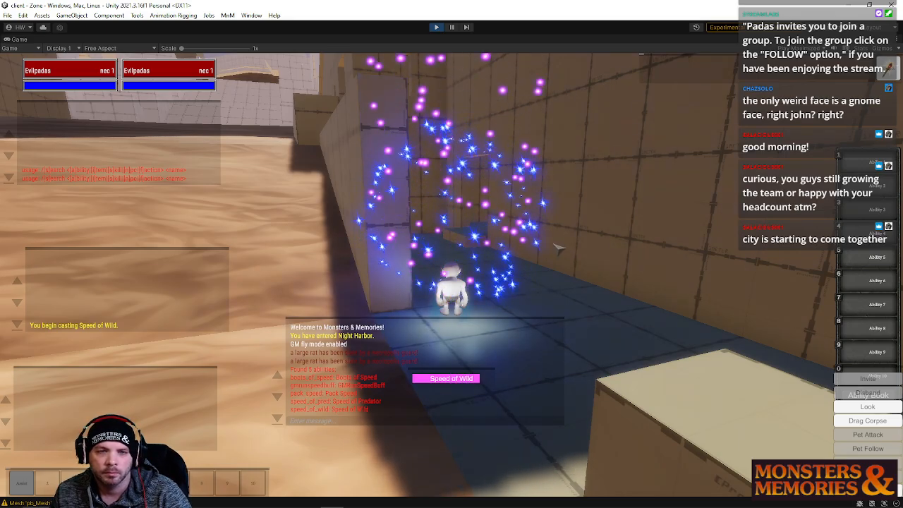
Step: Run the gnome along the blue-floored passage and up to the doorway of the building's inner room
key(w)
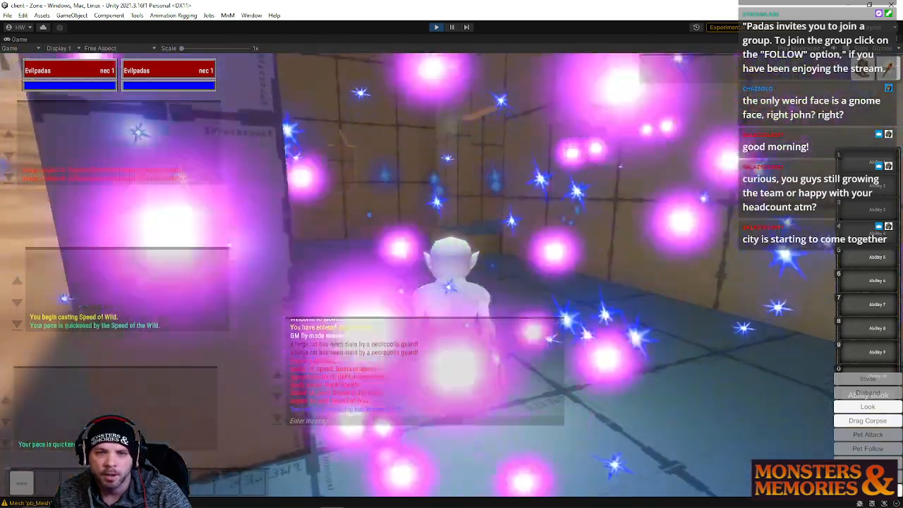
key(w)
key(w)
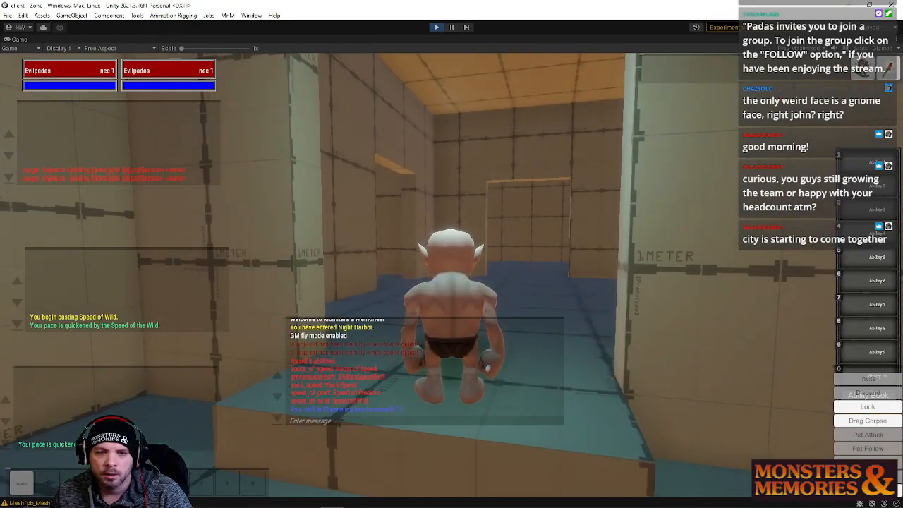
Step: Run the gnome through the doorway and along the inner passage into the next blue-floored room, and inspect its walls and ceiling
key(w)
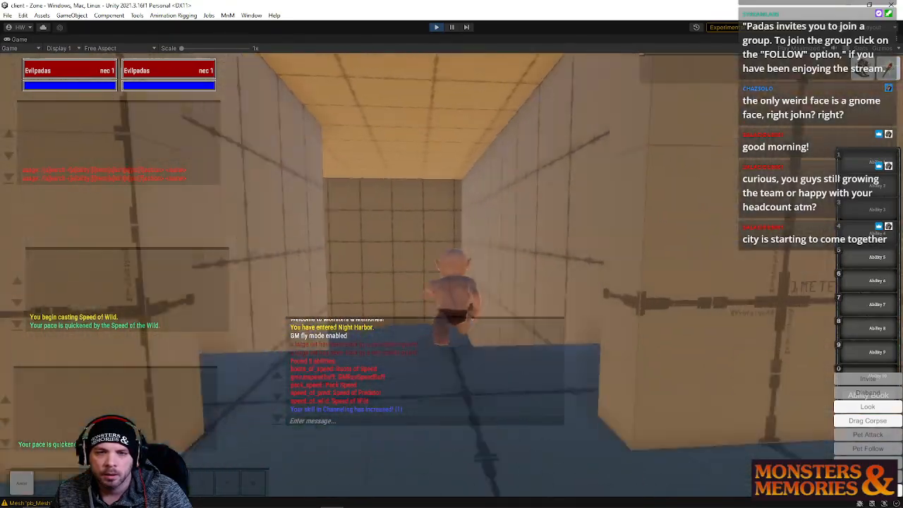
key(d)
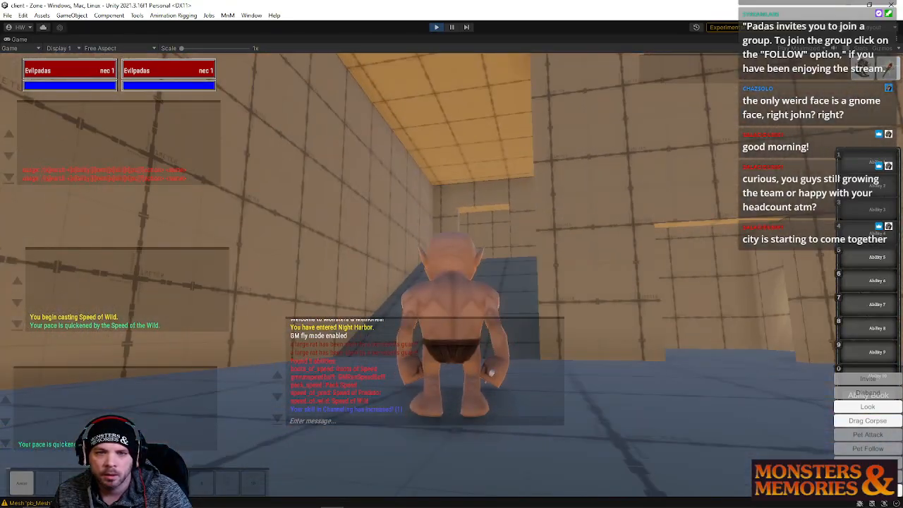
key(w)
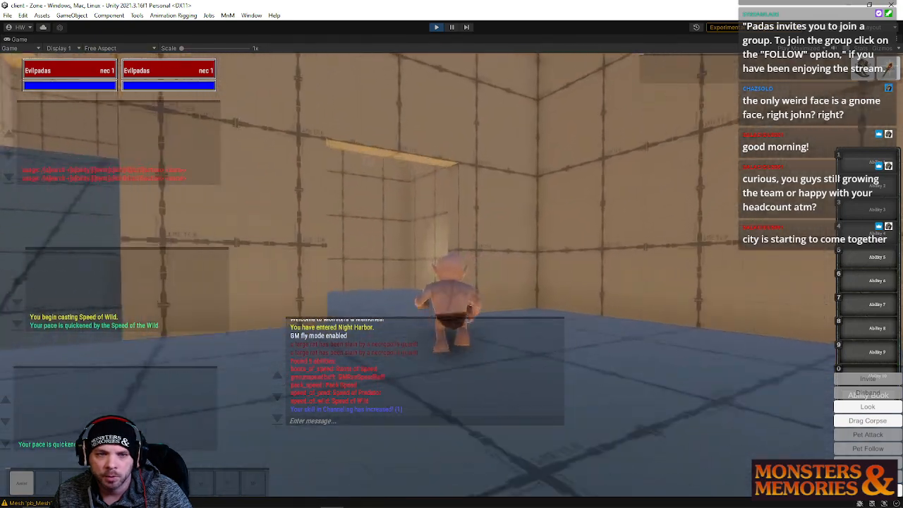
key(w)
mouse_move(502, 199)
right_down()
mouse_move(502, 141)
mouse_move(502, 212)
mouse_move(503, 198)
right_up()
scroll(471, 221, up, 3)
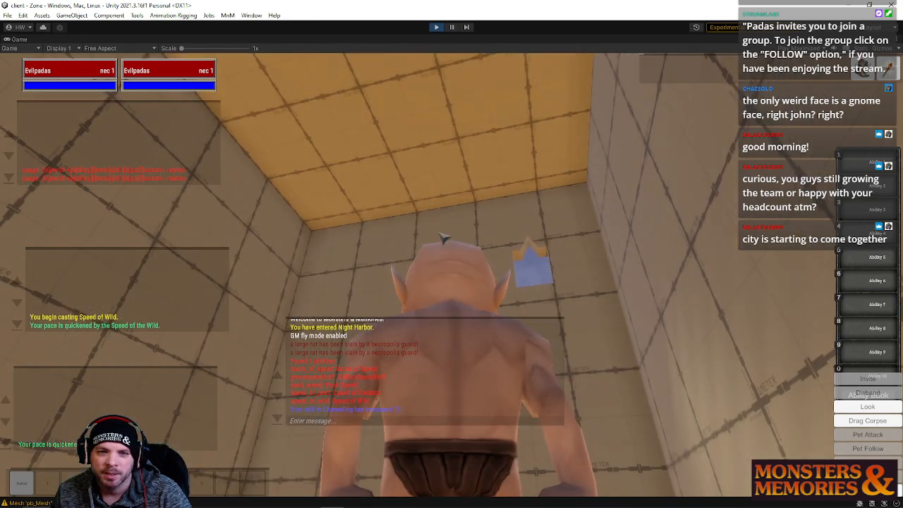
Step: Bring the gnome down beside the room's wall and run it along the edge of the raised blue floor
right_drag(243, 286, 177, 339)
key(x)
key(w)
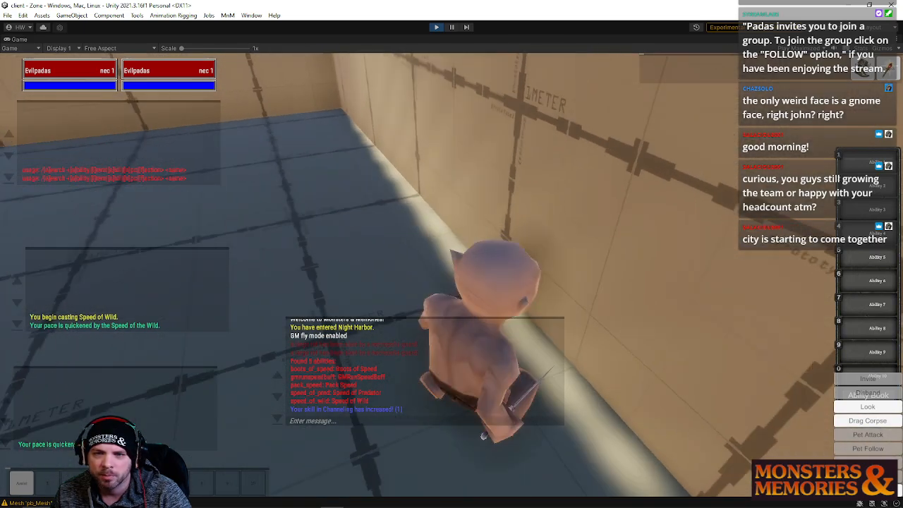
right_drag(452, 276, 678, 240)
key(w)
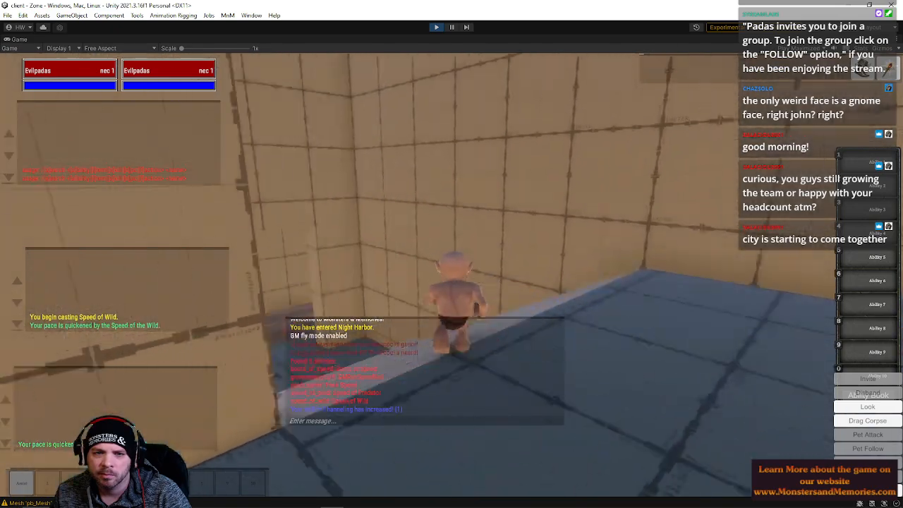
right_drag(564, 243, 620, 244)
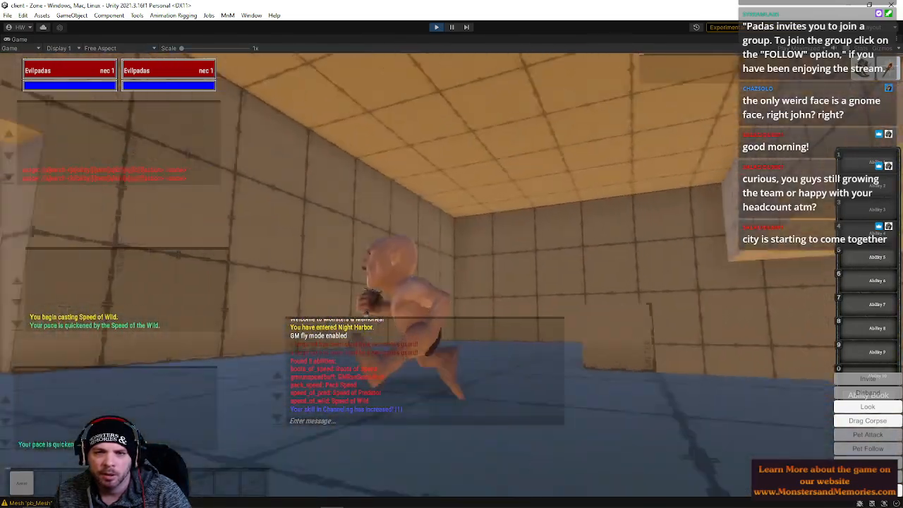
Step: Run the gnome across the large blue-floored room to the wall with the small window opening
key(w)
key(a)
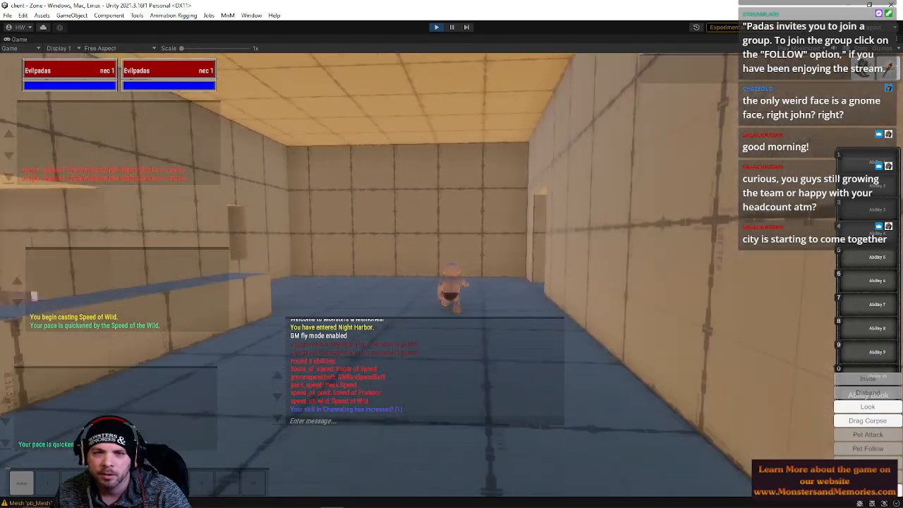
key(w)
key(d)
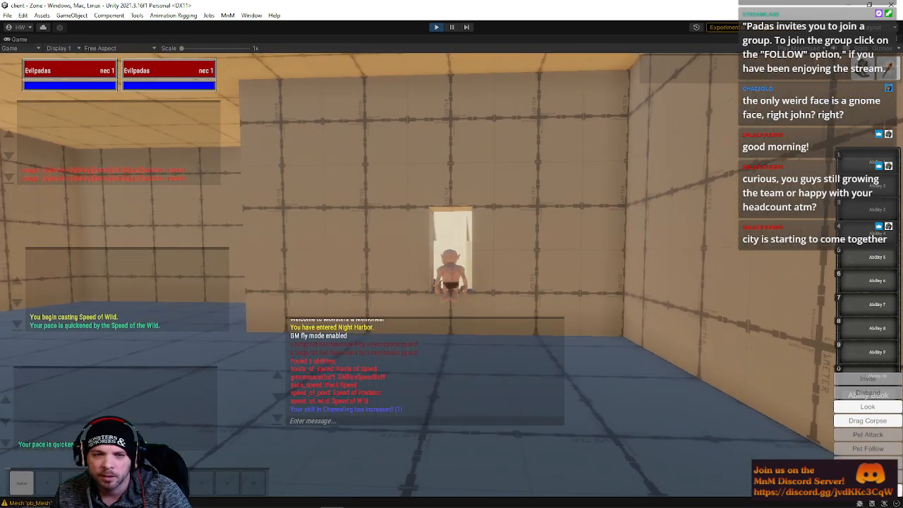
Step: Move the gnome up to the small window opening and look out through it from inside the room
key(a)
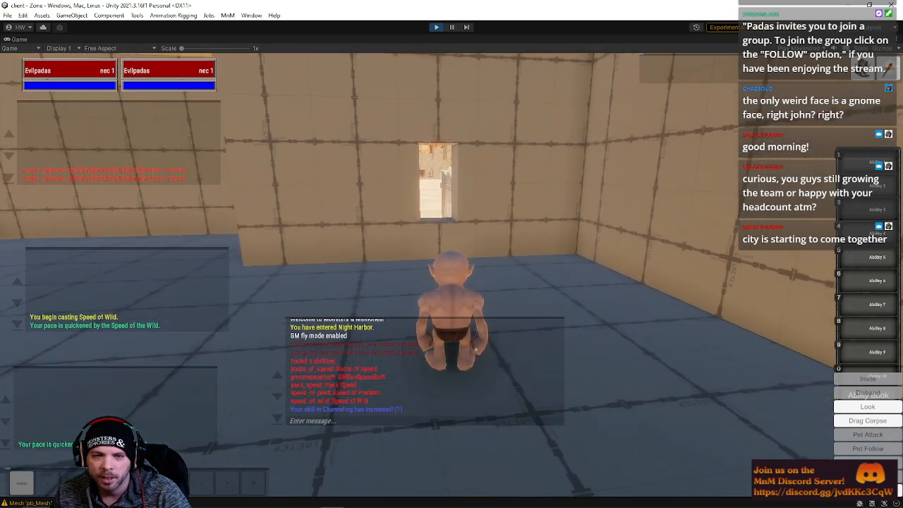
right_drag(465, 282, 465, 258)
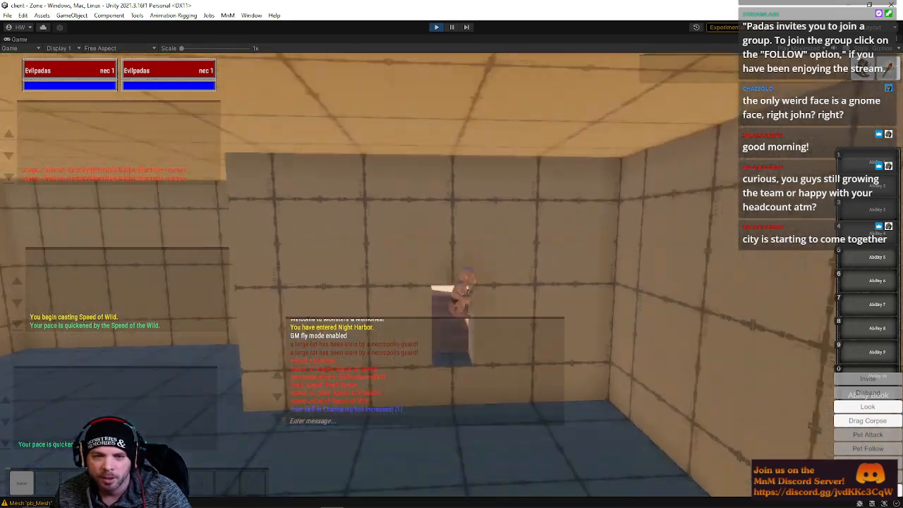
key(w)
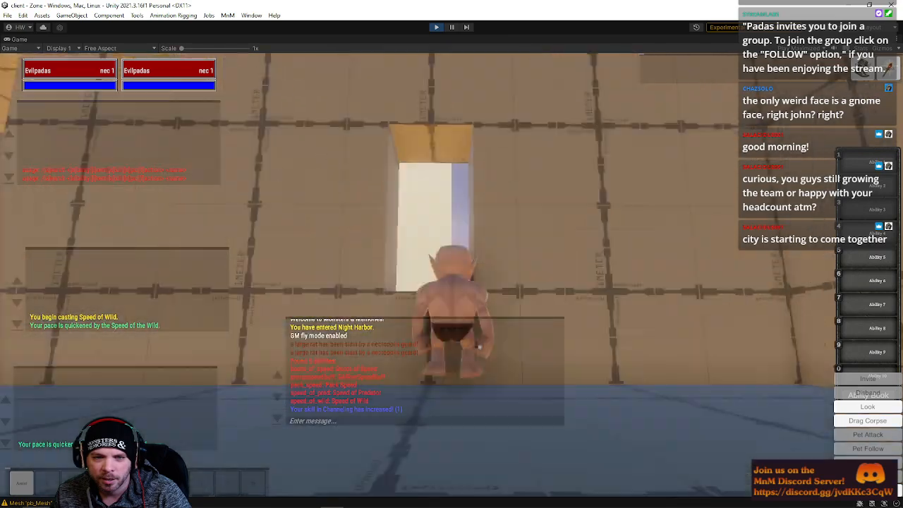
right_drag(469, 285, 468, 261)
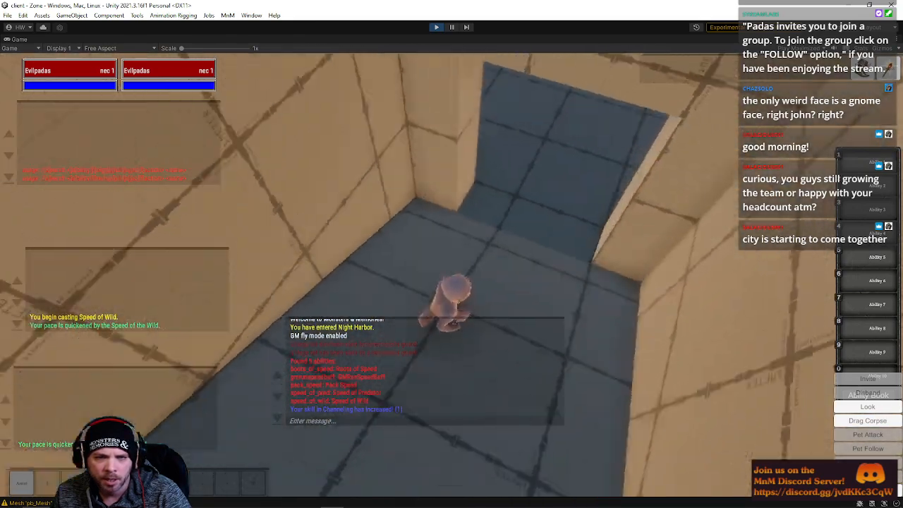
Step: Run the gnome through the connecting rooms and the narrow passage to the wide doorway facing the small window
key(w)
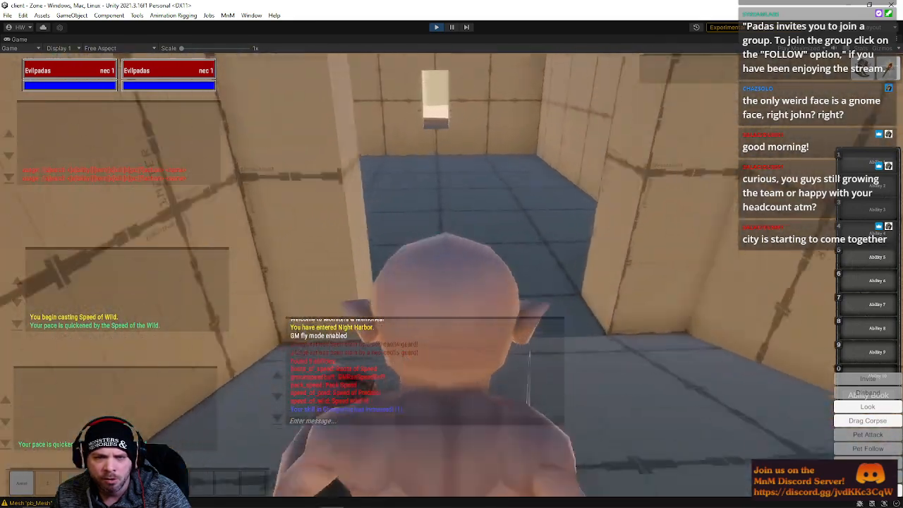
key(w)
key(w)
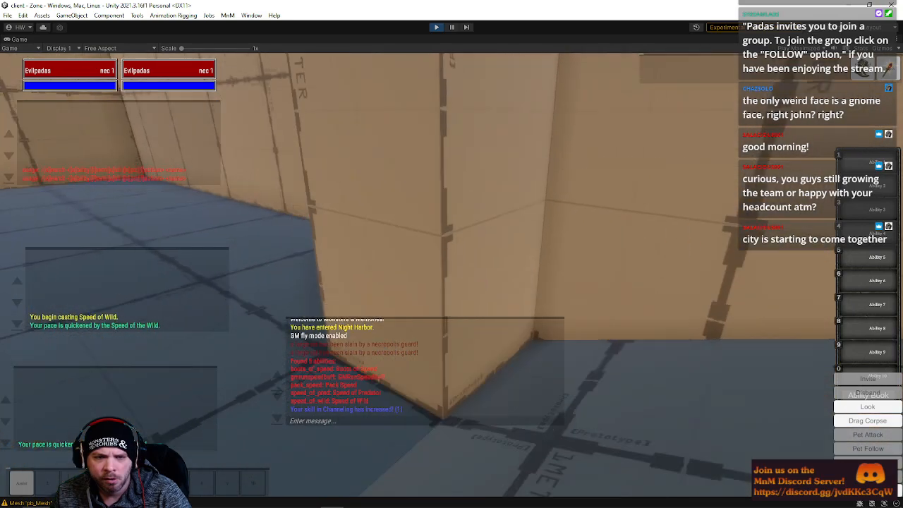
key(w)
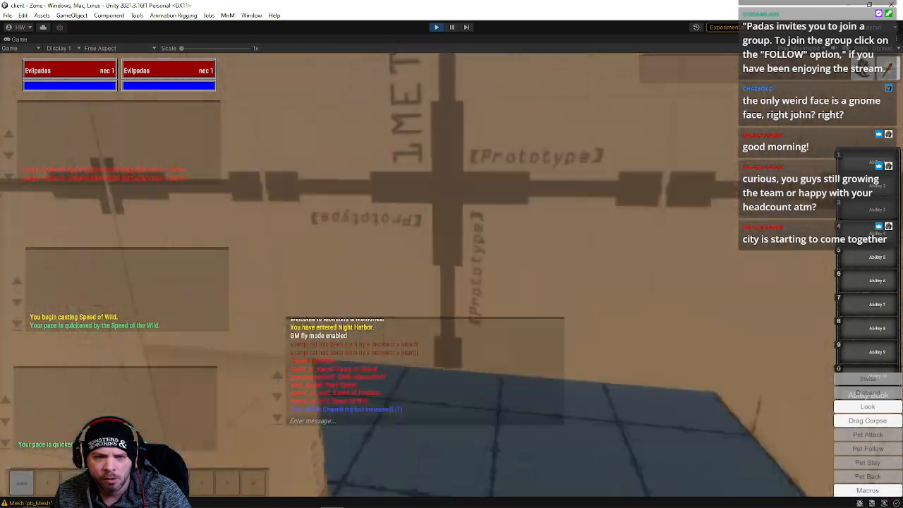
key(w)
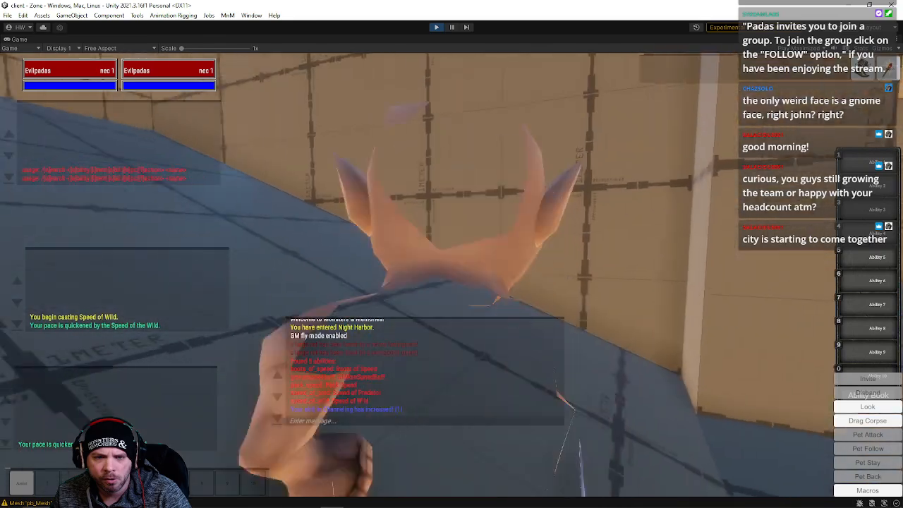
key(w)
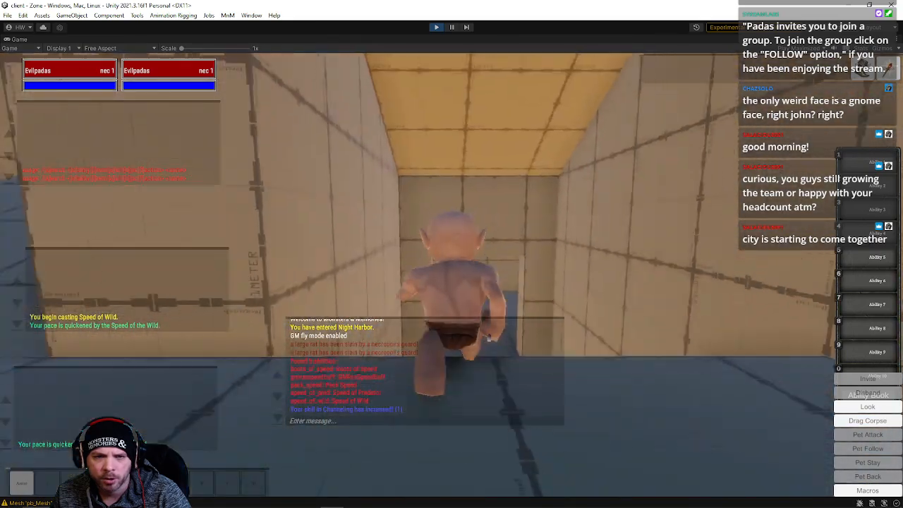
text(w)
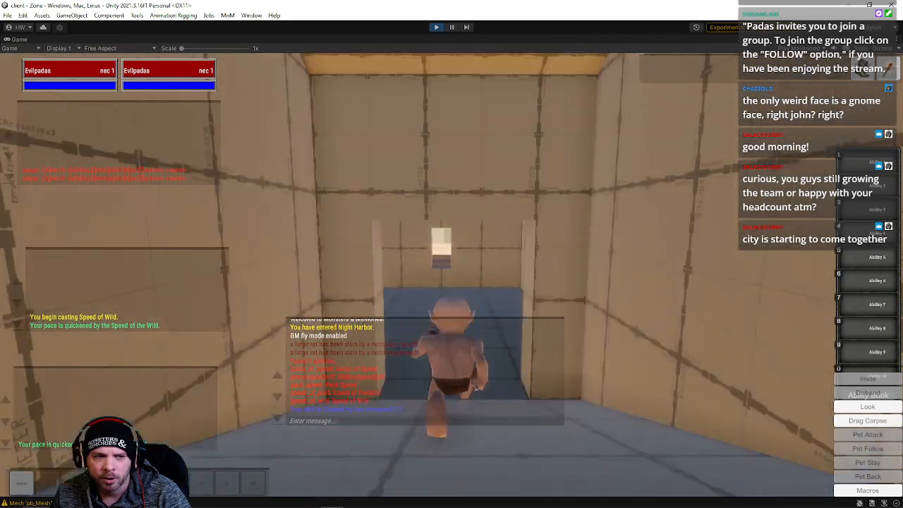
Step: Switch on GM no-collision mode and GM fly mode for the gnome with chat commands
text(/co)
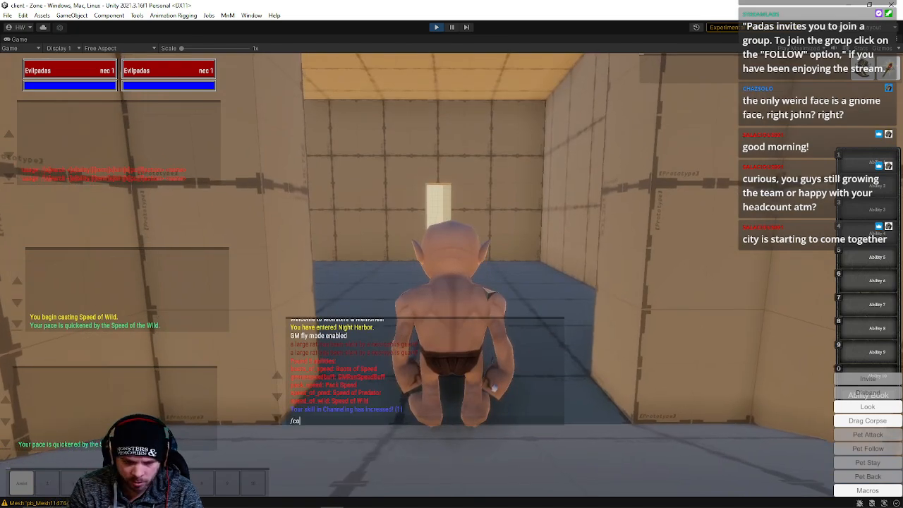
text(noclip)
key(Return)
text(/fly)
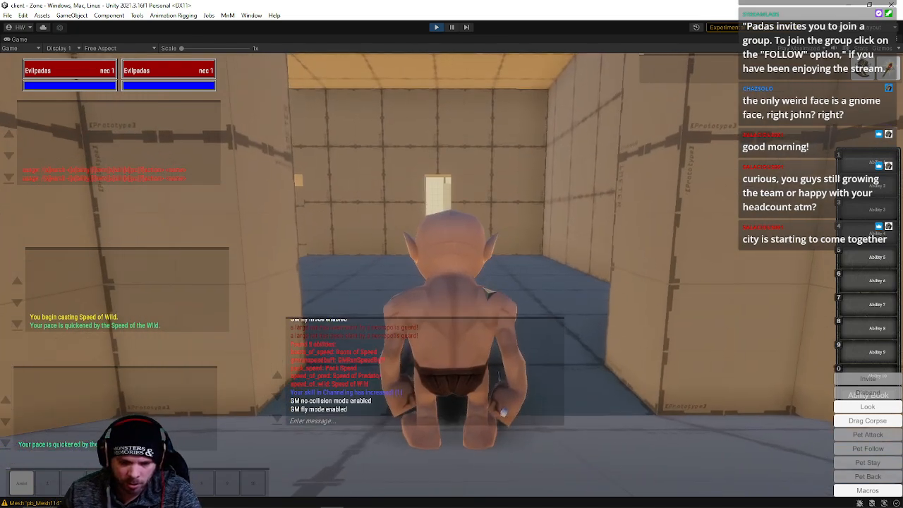
key(Return)
Step: Move the gnome through the wide doorway into the large blue-floored room and turn it to survey the interior
key(w)
key(w)
key(a)
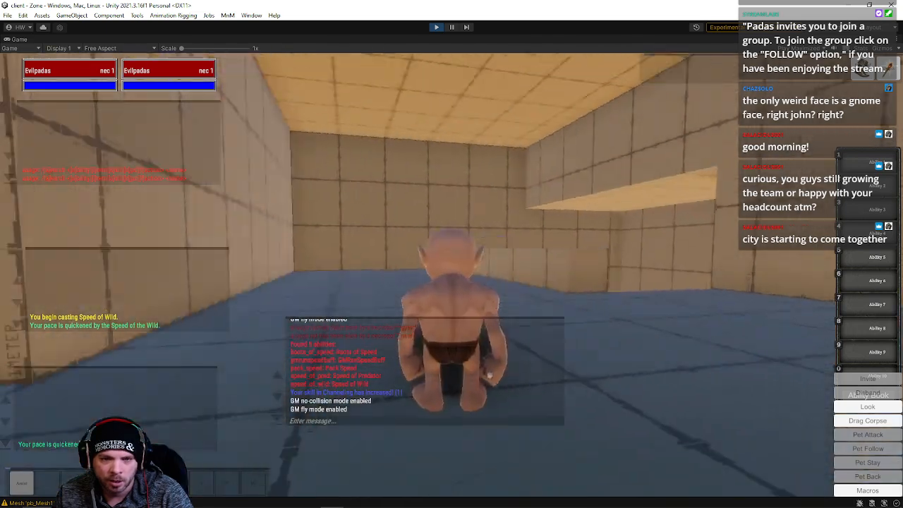
Step: Restore the maximized Game view to the normal editor layout and bring the gnome's building interior into view in the Scene view
right_click(26, 39)
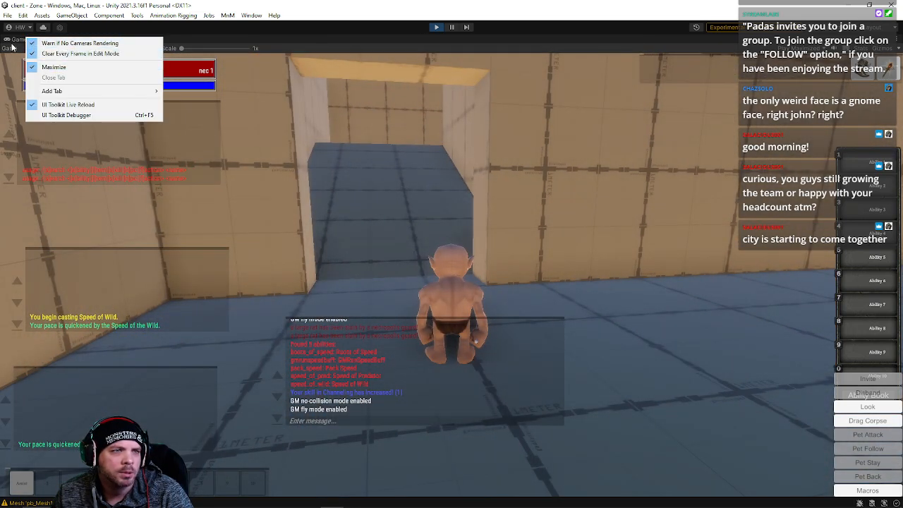
click(13, 50)
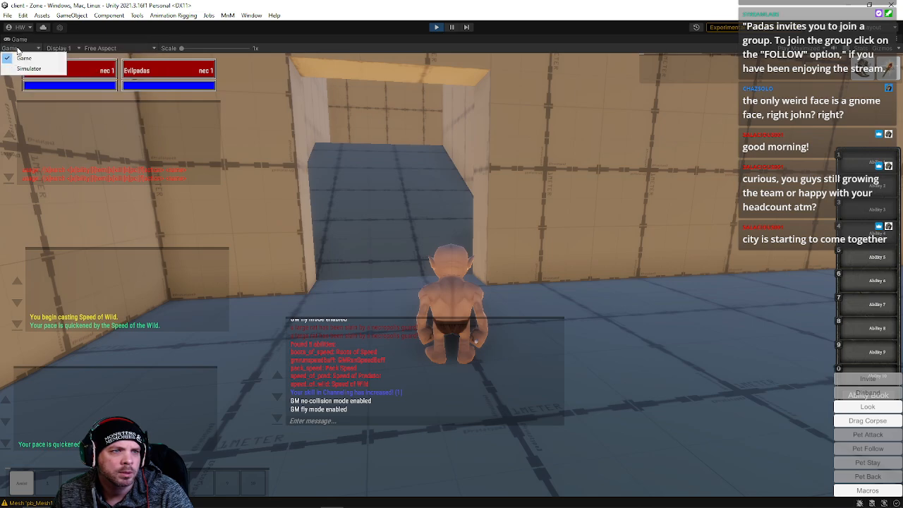
right_click(19, 38)
click(40, 67)
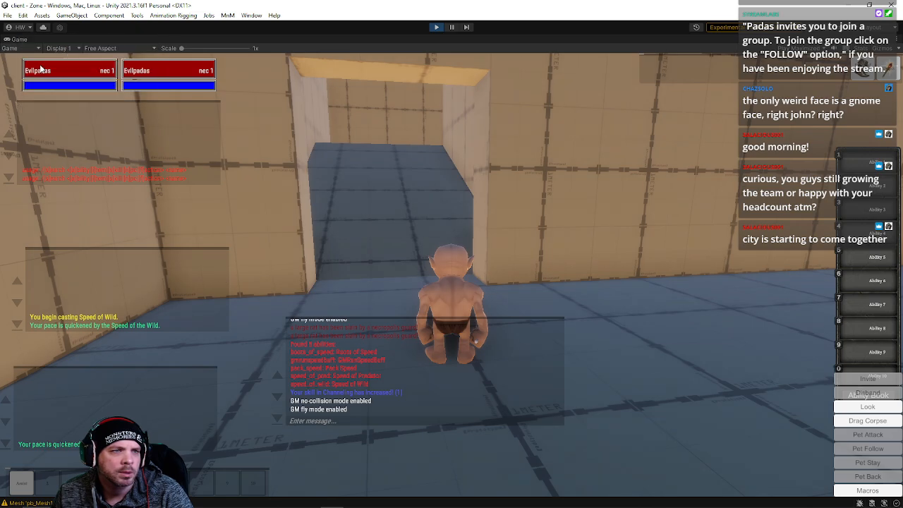
click(214, 39)
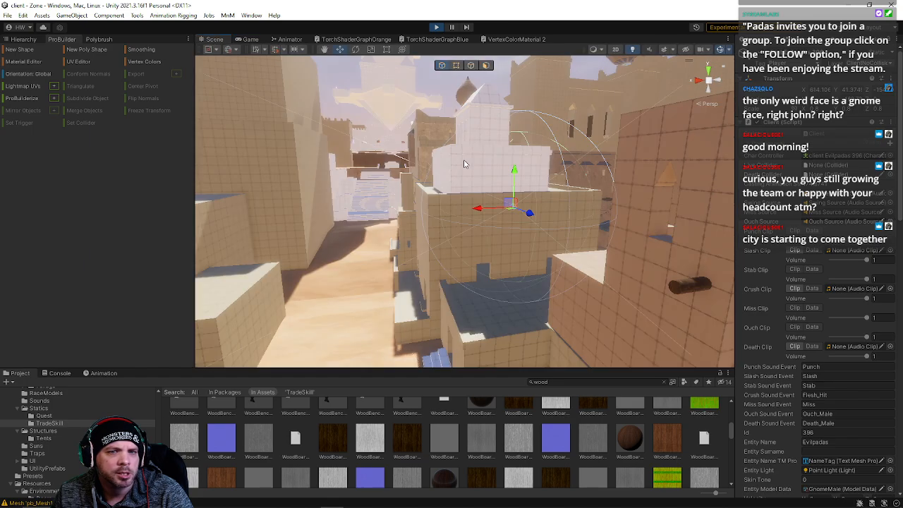
right_drag(527, 214, 298, 136)
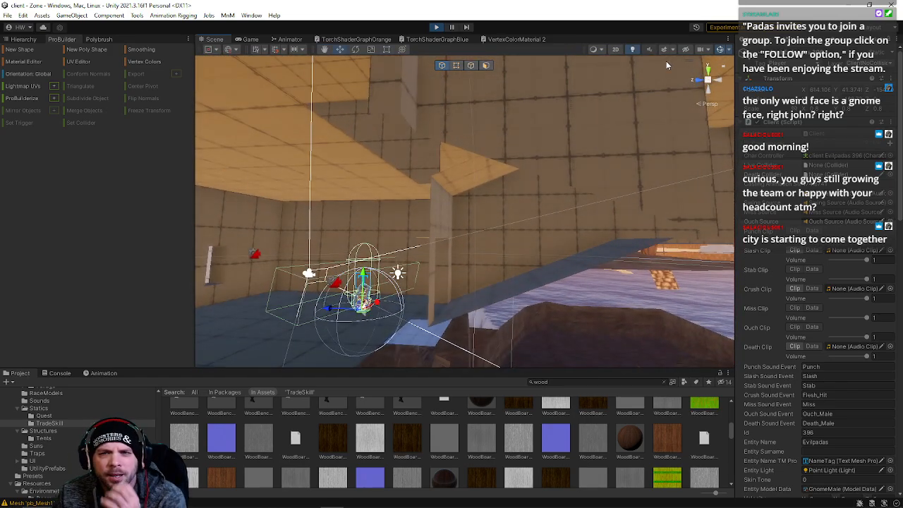
click(596, 49)
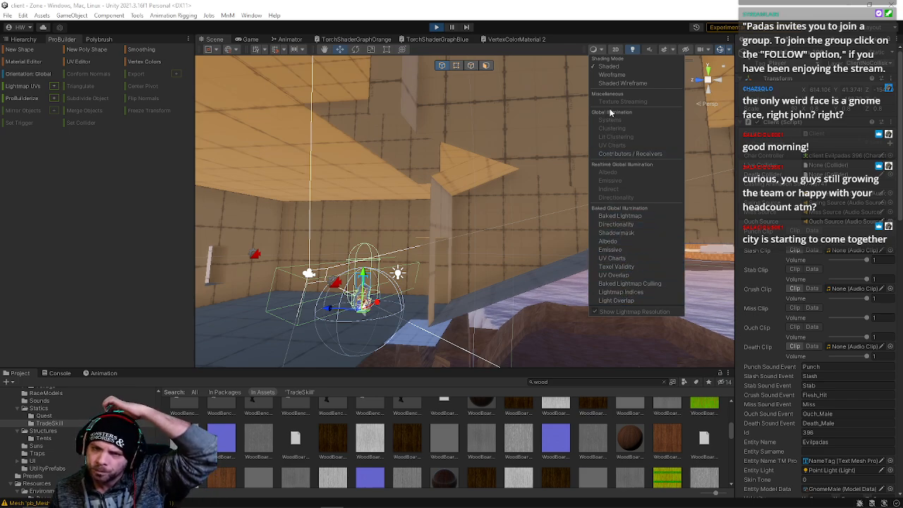
click(618, 37)
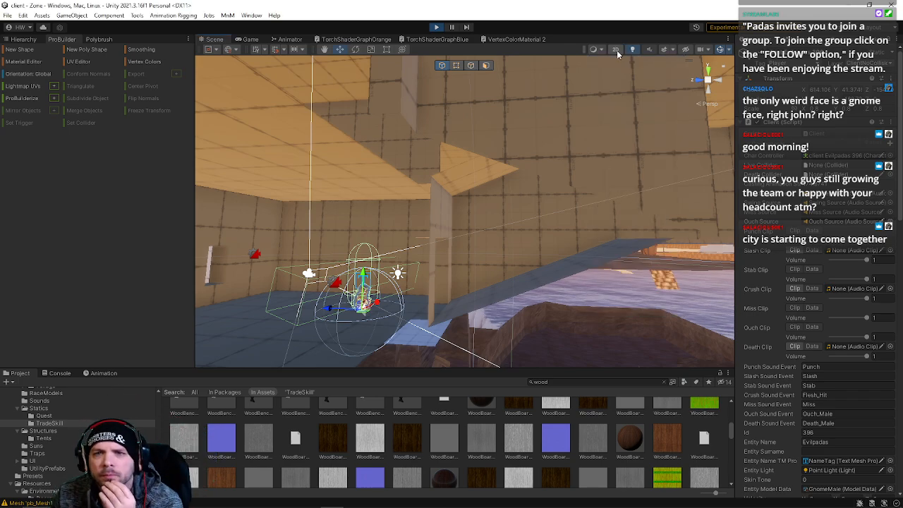
Step: Look through the Scene view's gizmo component list and filter it by "col"
click(728, 49)
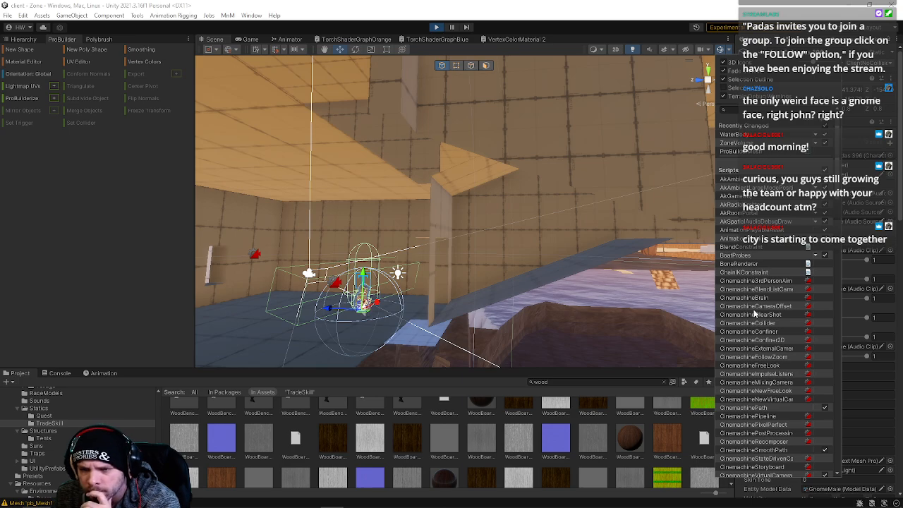
scroll(758, 343, down, 10)
scroll(760, 372, down, 4)
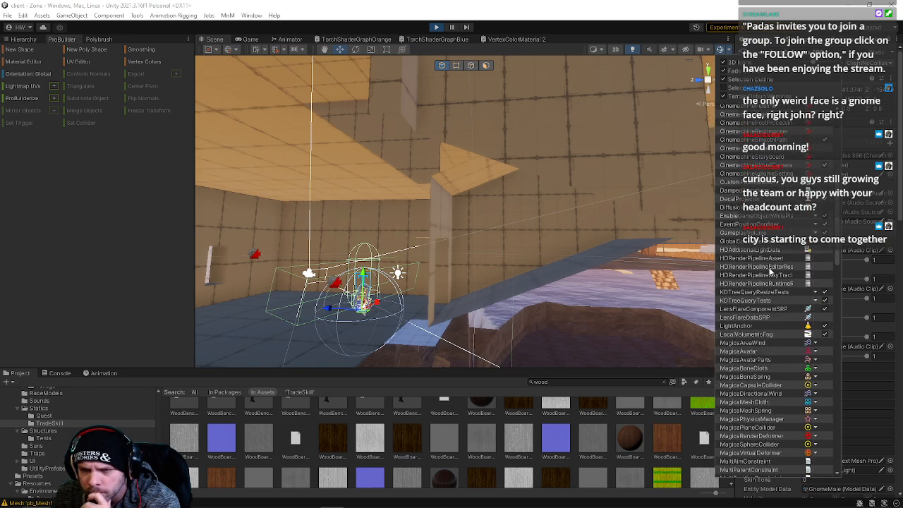
scroll(775, 345, down, 15)
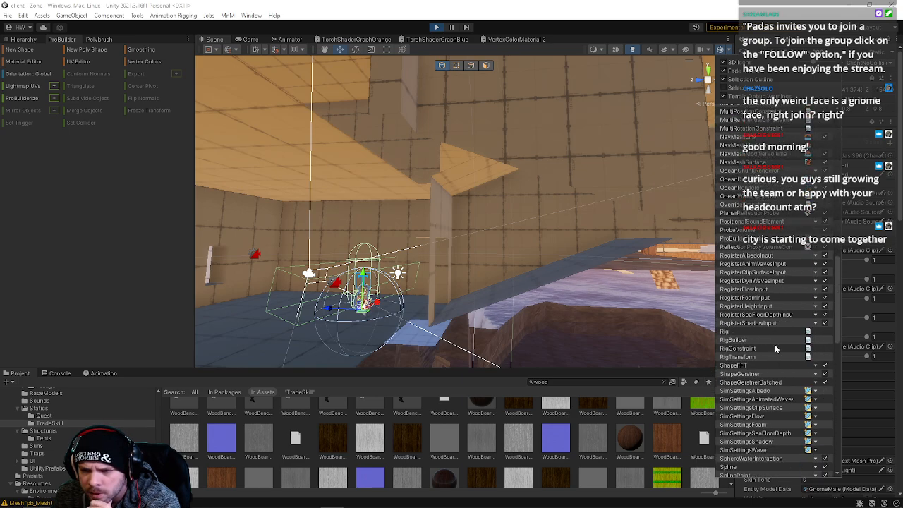
scroll(775, 346, down, 9)
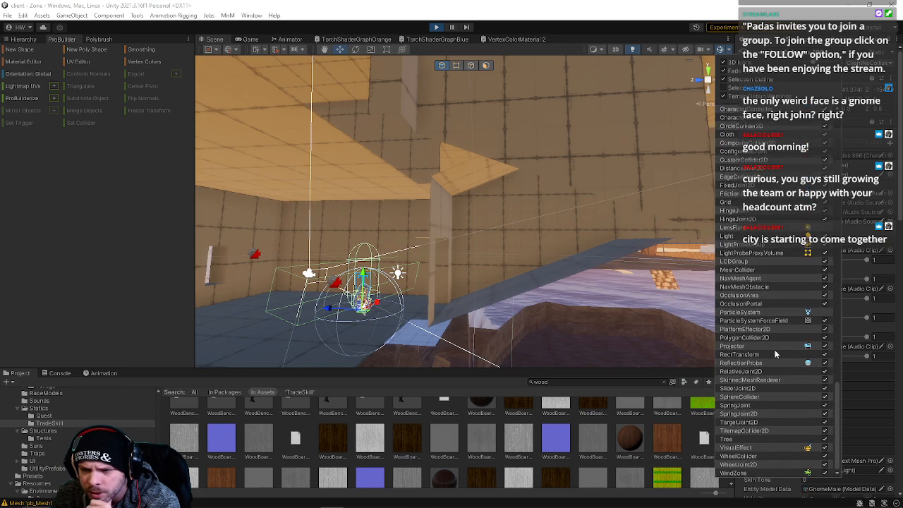
scroll(774, 429, up, 7)
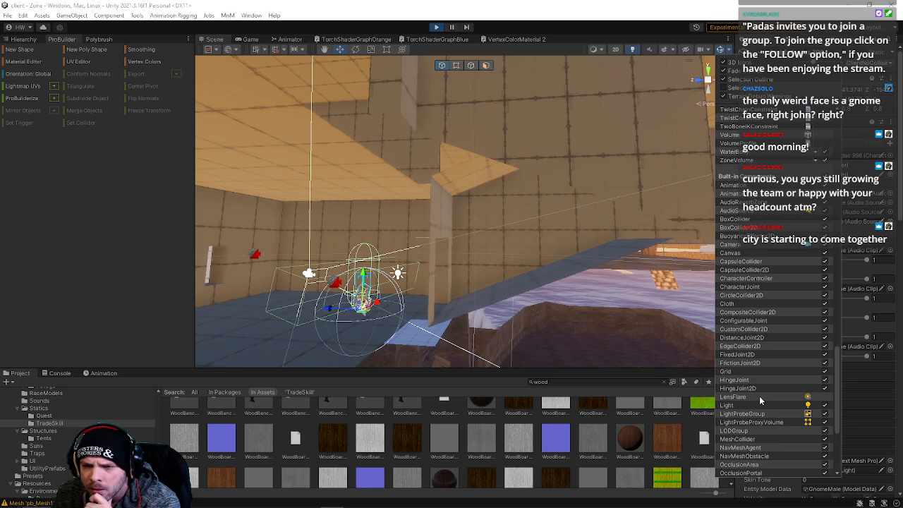
scroll(760, 398, up, 10)
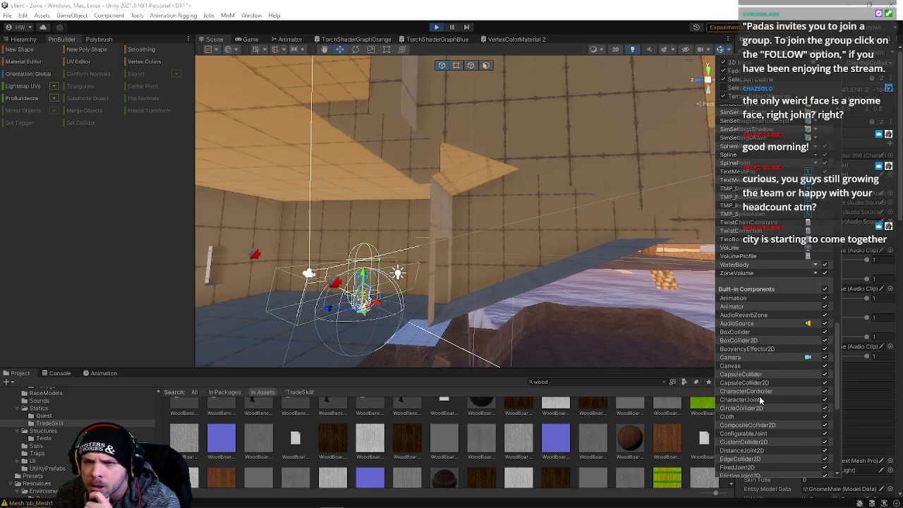
scroll(759, 400, up, 10)
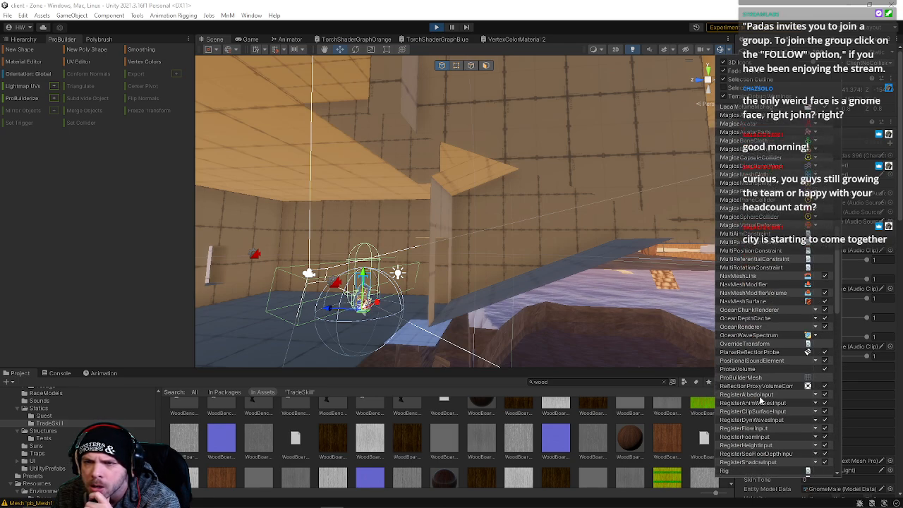
scroll(760, 400, up, 1)
scroll(760, 400, up, 20)
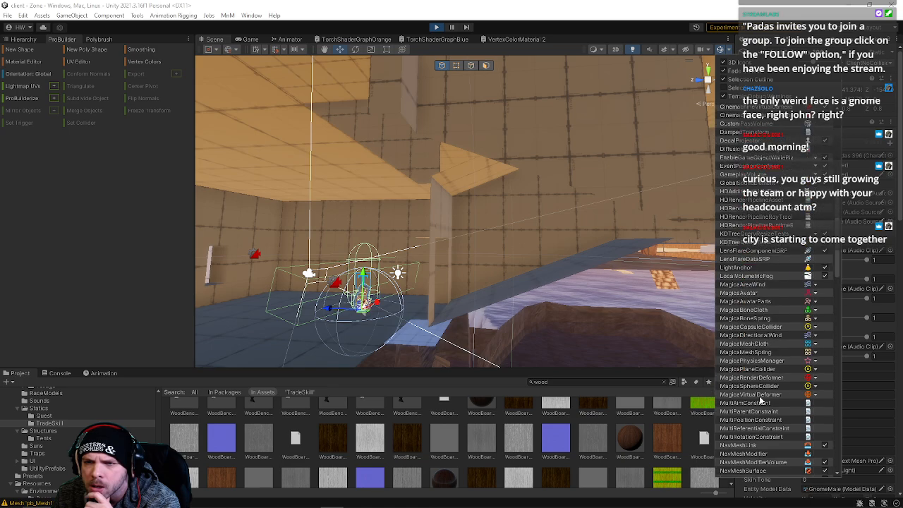
scroll(759, 395, up, 4)
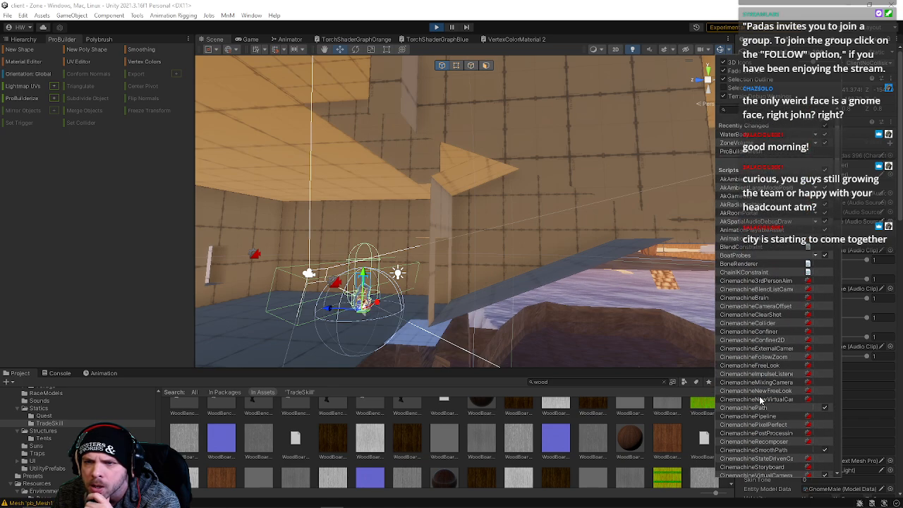
text(co)
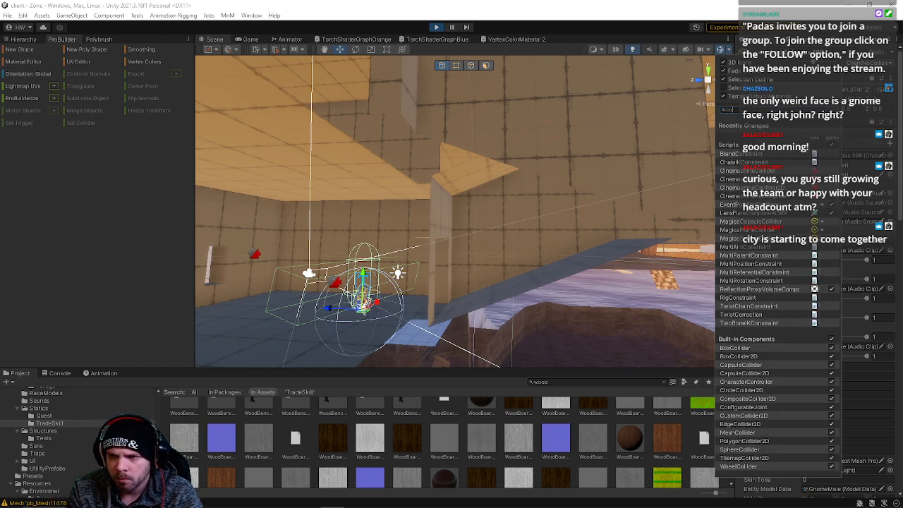
text(l)
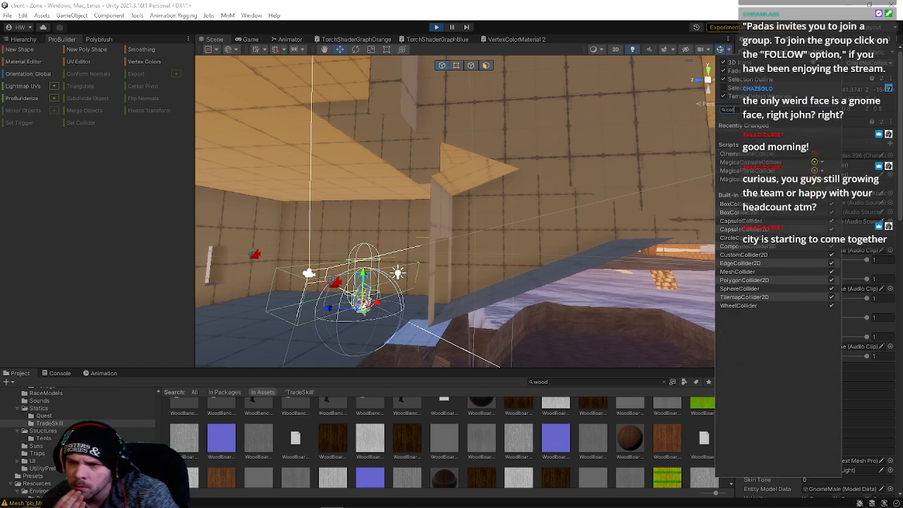
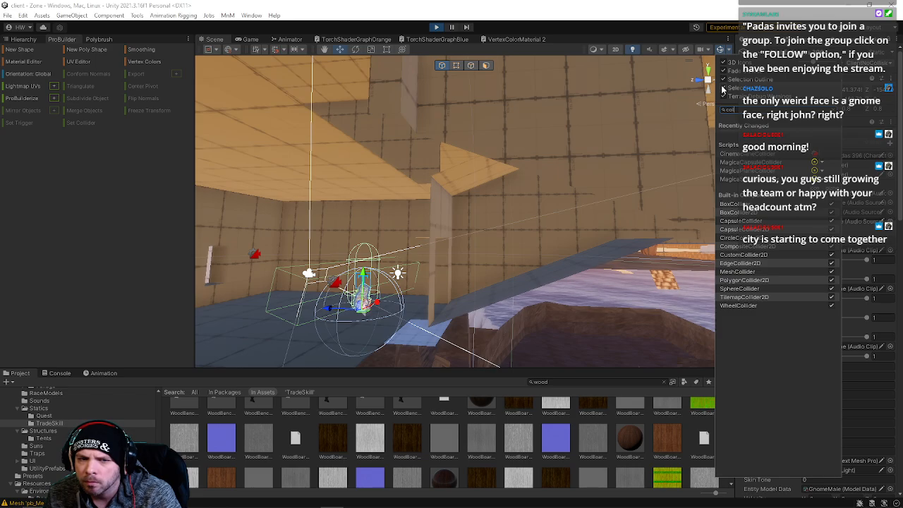
Step: Fly the Scene view through the building to the gnome in the blue-floored room and select the name tag above its head
right_drag(487, 190, 375, 232)
key(w)
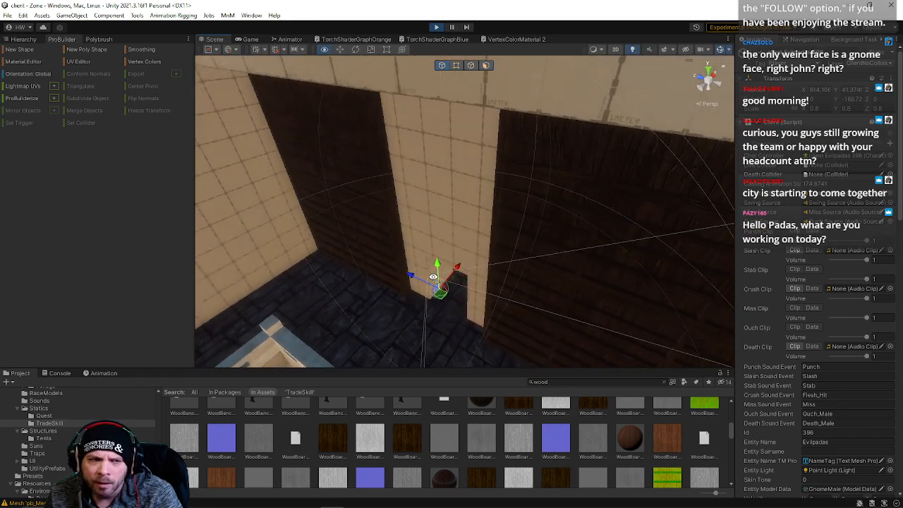
right_drag(470, 281, 319, 160)
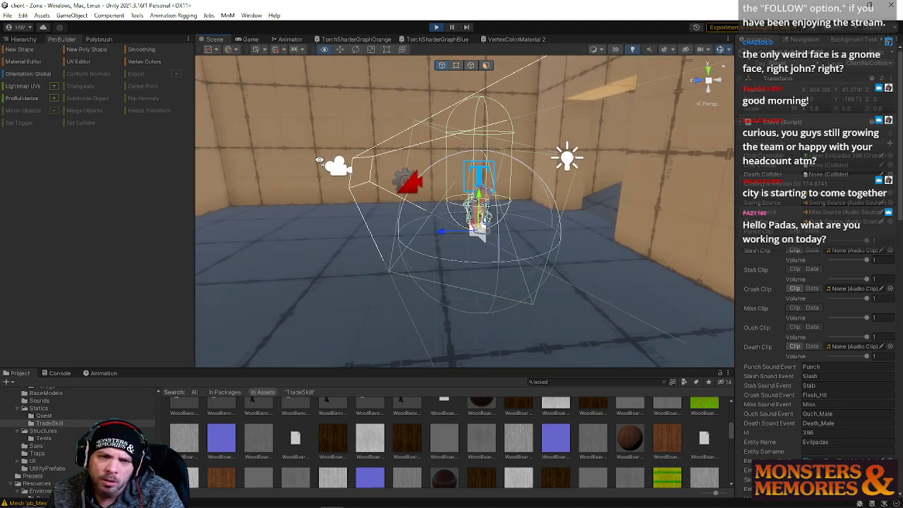
click(415, 125)
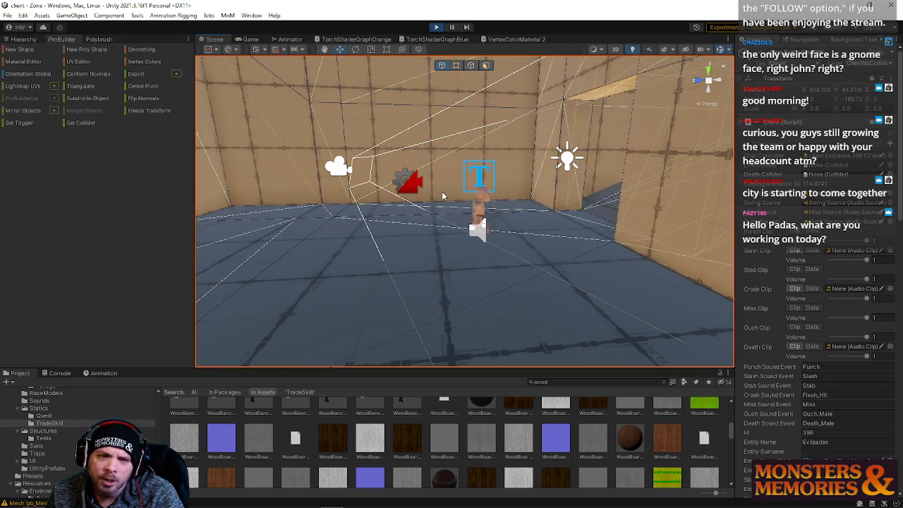
click(480, 177)
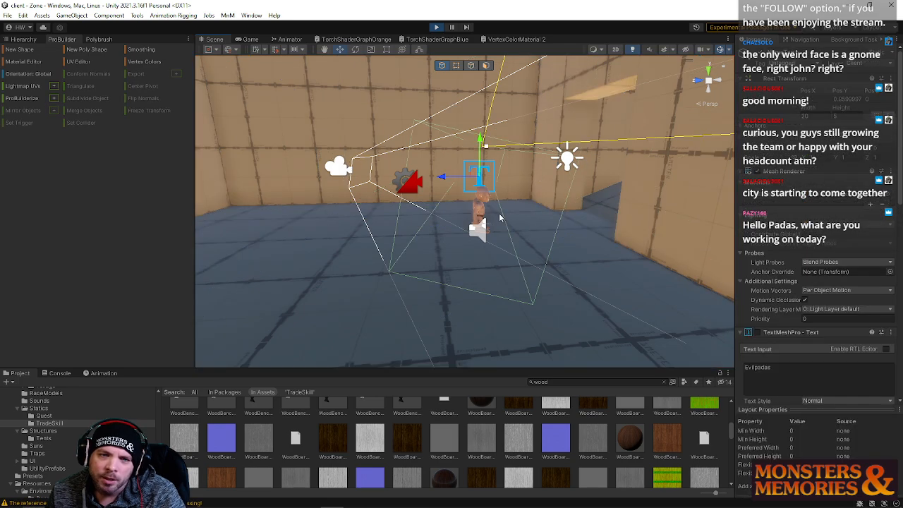
right_drag(500, 216, 436, 202)
key(w)
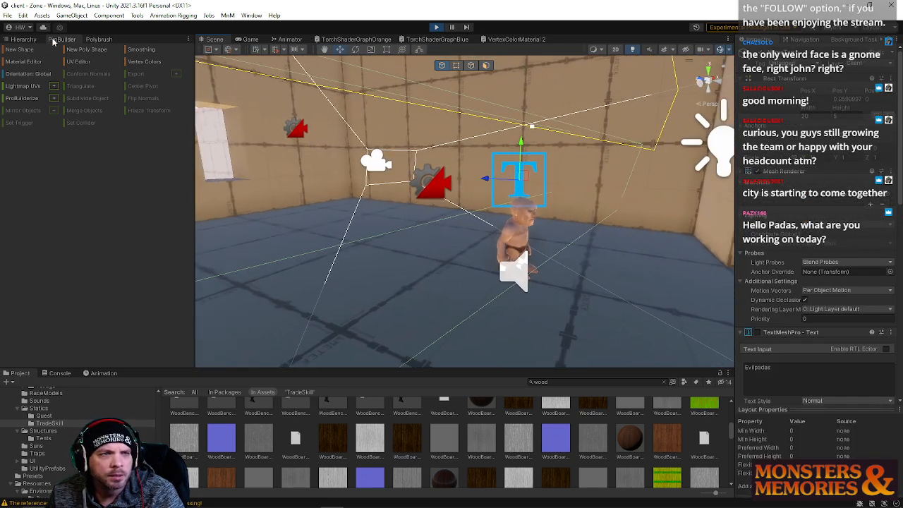
Step: Show the scene's object hierarchy and select the gnome's body mesh
scroll(815, 291, down, 5)
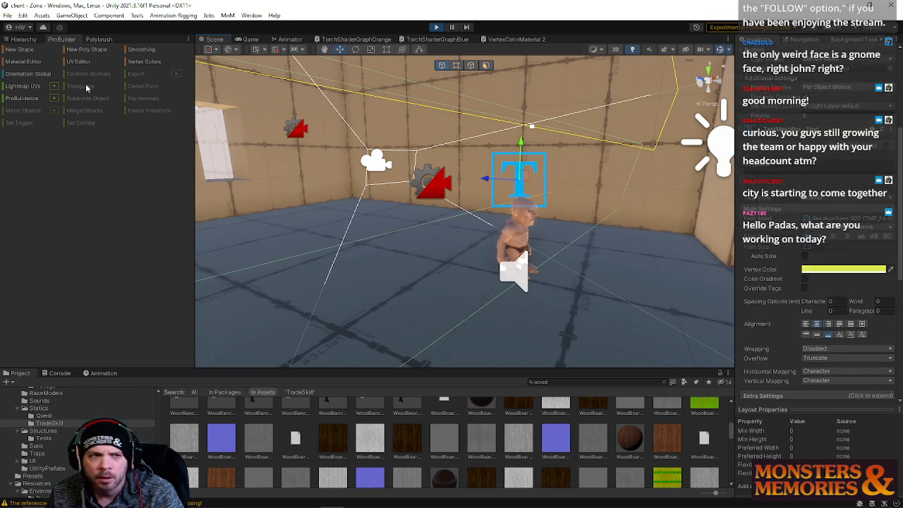
click(23, 40)
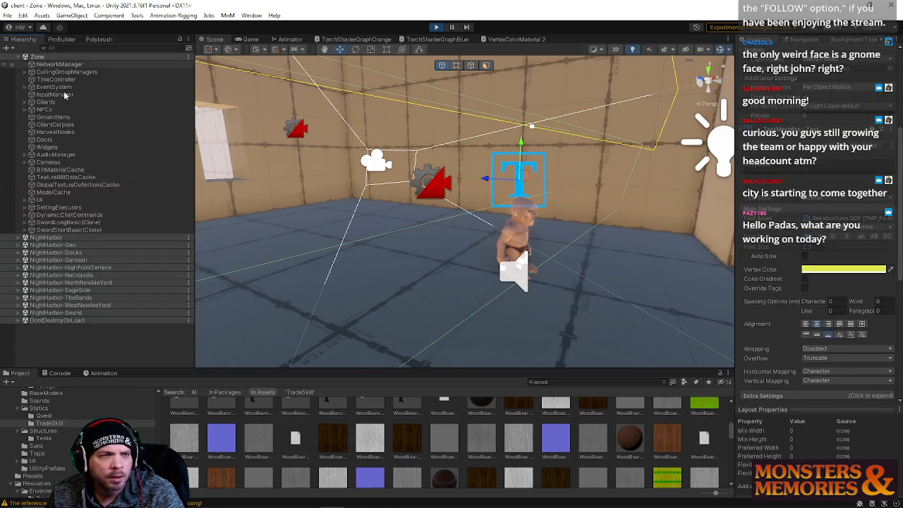
click(513, 235)
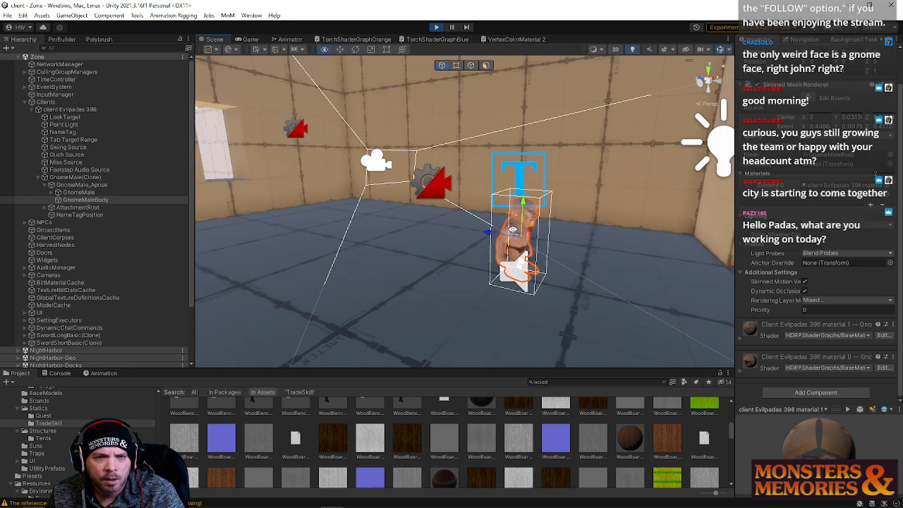
Step: Examine the room from the opposite side of the gnome in the Scene view, with its name tag selected and framed
key(s)
right_drag(513, 230, 92, 207)
key(w)
click(502, 233)
key(d)
key(d)
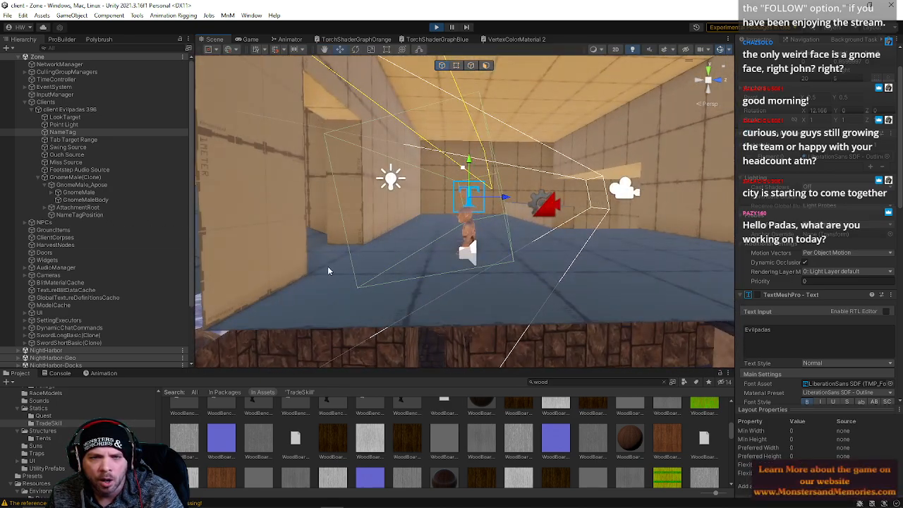
right_drag(328, 270, 313, 176)
key(f)
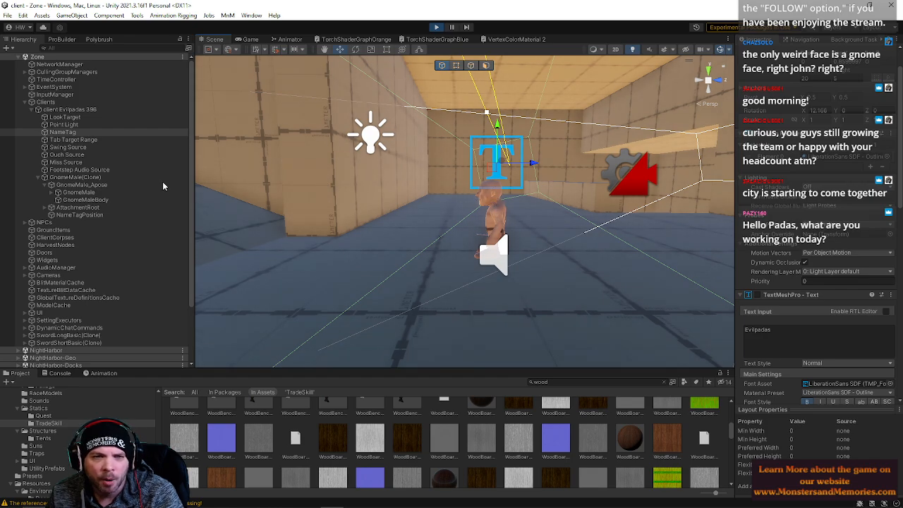
Step: Reselect the gnome's body mesh, view it from beyond the wall and check the Scene view's gizmo component list
click(497, 217)
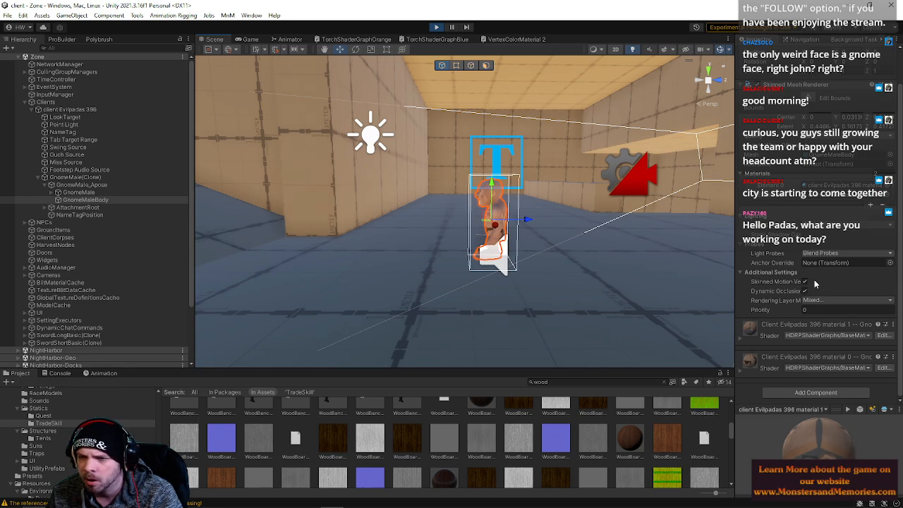
right_drag(374, 138, 377, 57)
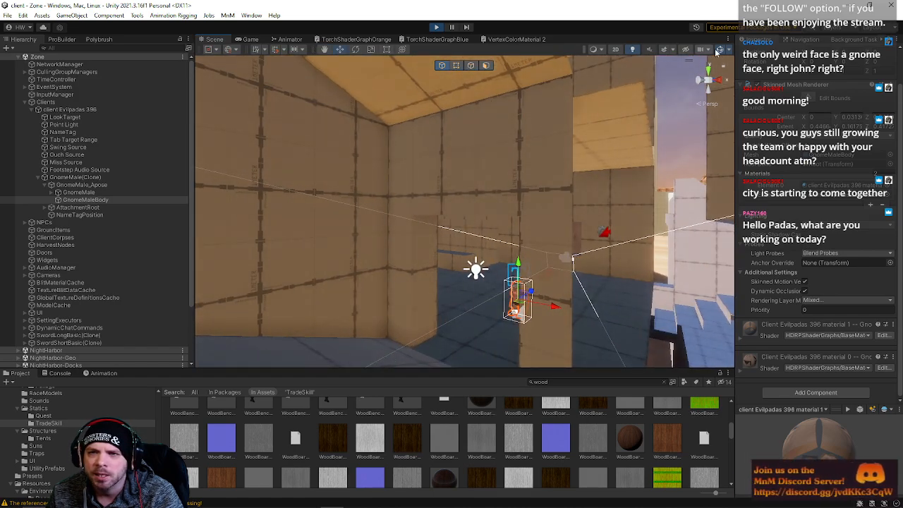
click(730, 50)
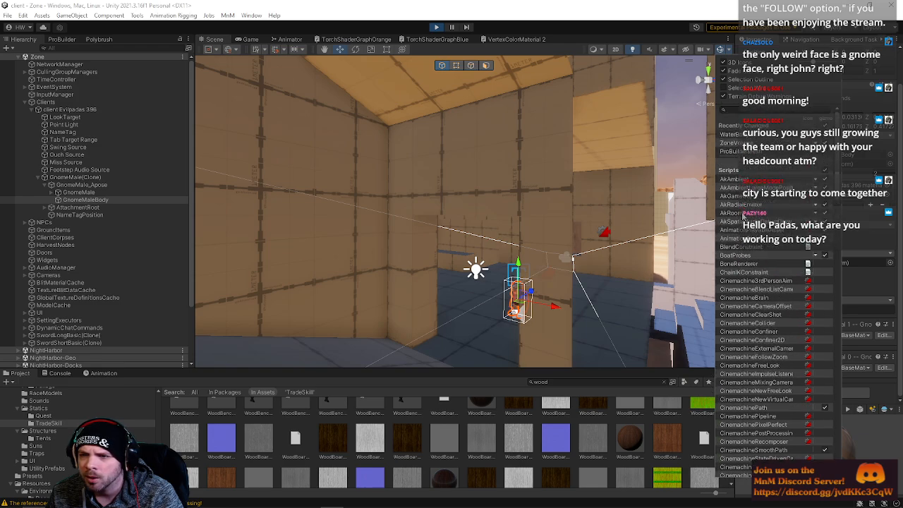
scroll(743, 214, down, 10)
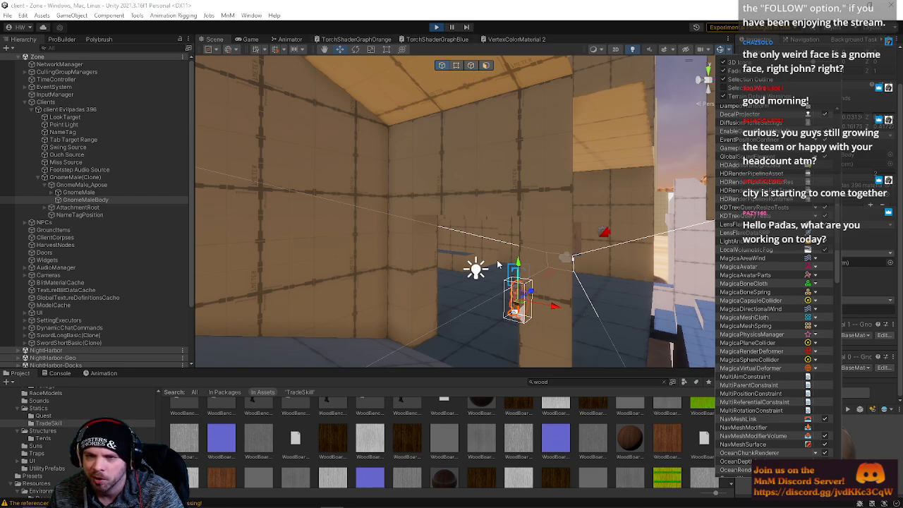
right_drag(541, 67, 569, 81)
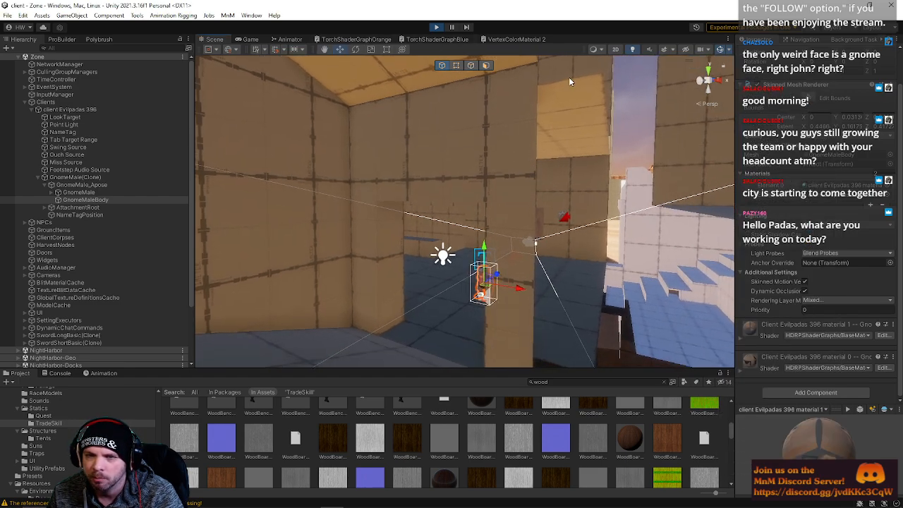
Step: Switch the Scene view to Wireframe and examine the geometry around the gnome, turning scene lighting off and on again
click(603, 49)
click(617, 79)
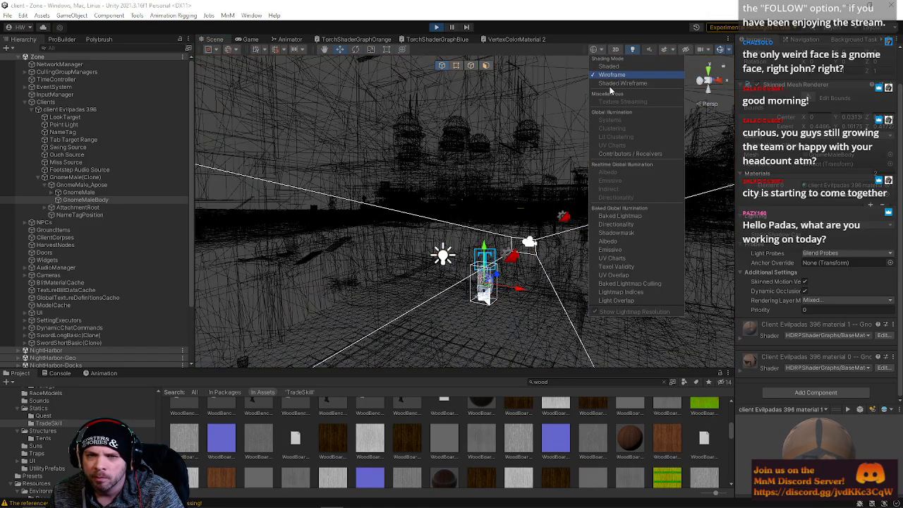
mouse_move(488, 200)
alt+mouse_down()
mouse_move(493, 140)
mouse_move(617, 113)
mouse_move(811, 134)
mouse_move(899, 162)
mouse_move(8, 207)
mouse_move(41, 214)
mouse_move(32, 119)
mouse_move(98, 115)
alt+mouse_up()
alt+drag(391, 228, 484, 256)
right_drag(484, 256, 660, 331)
click(632, 49)
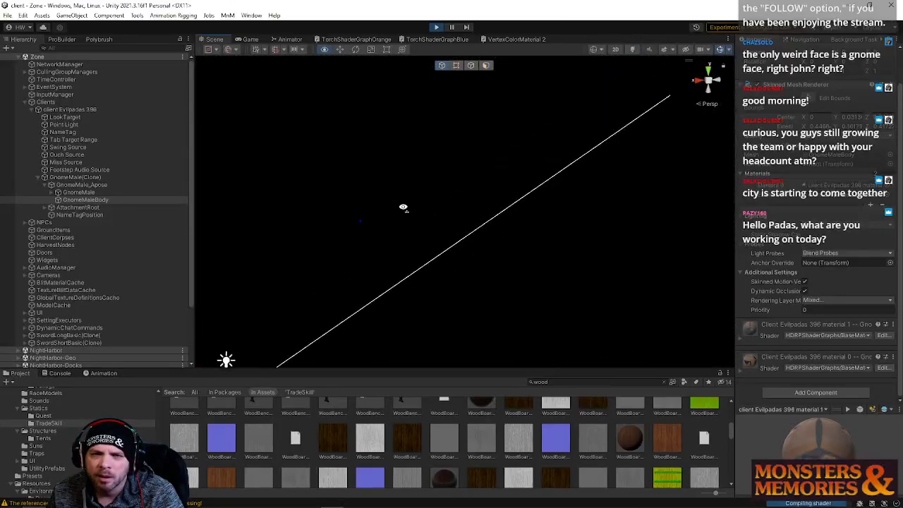
click(632, 49)
Step: Return the Scene view to Shaded mode and bring the gnome's blue-floored room back into view
click(594, 49)
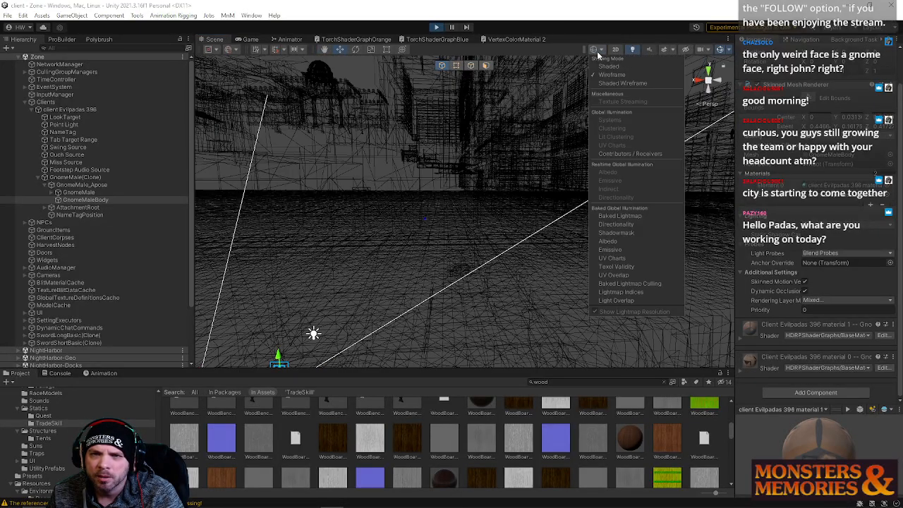
click(609, 68)
right_drag(438, 155, 194, 136)
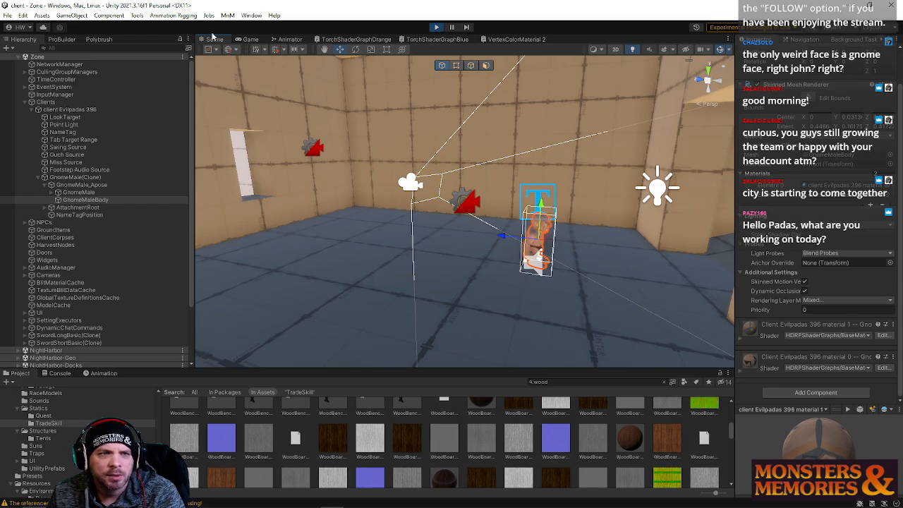
Step: Switch from the Scene view to the Game view and maximize it
click(251, 39)
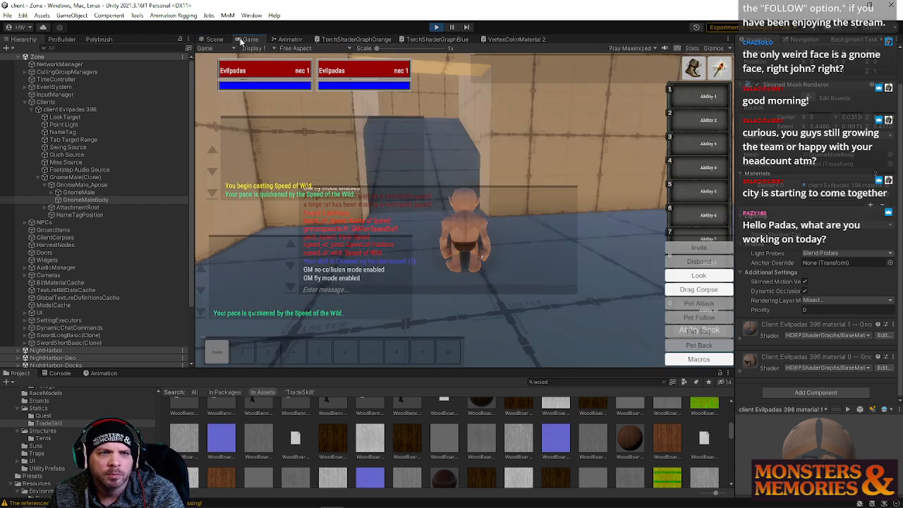
right_click(239, 41)
click(263, 65)
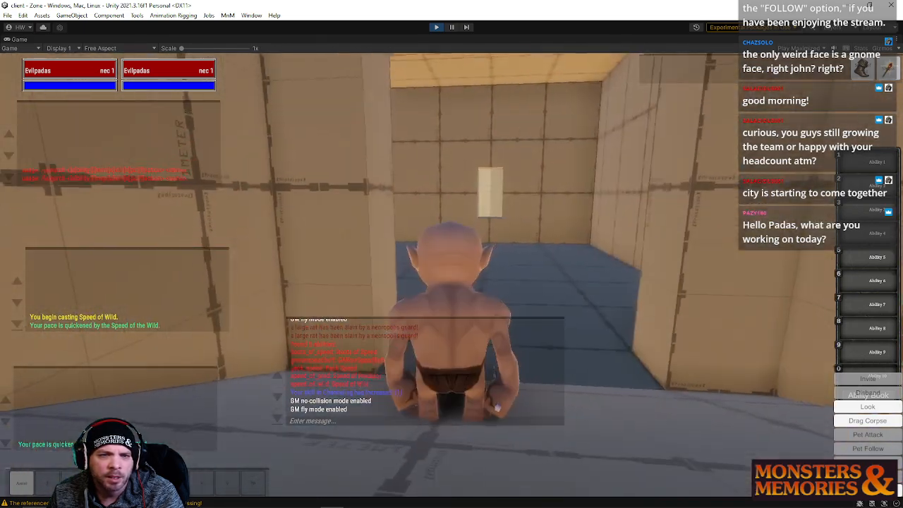
Step: Move the gnome back and forth in the passage to test the doorway into the blue-floored room with collision off
key(w)
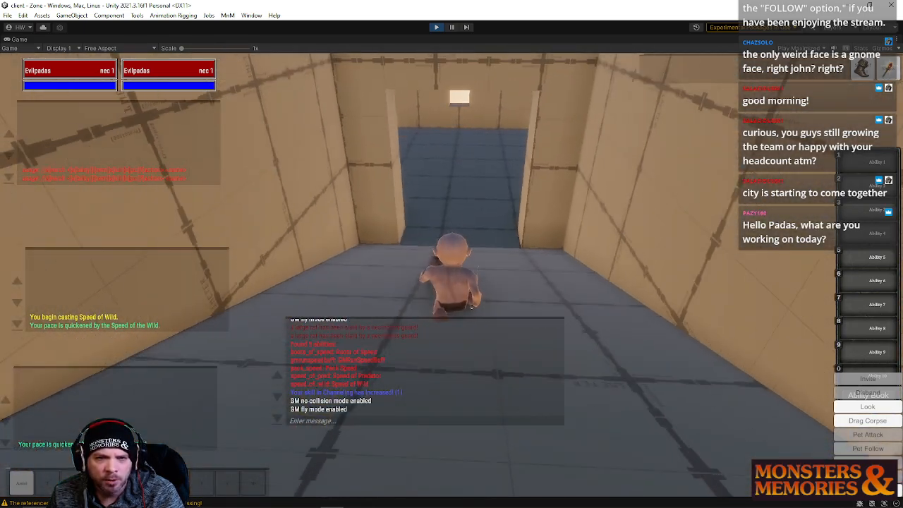
key(s)
key(w)
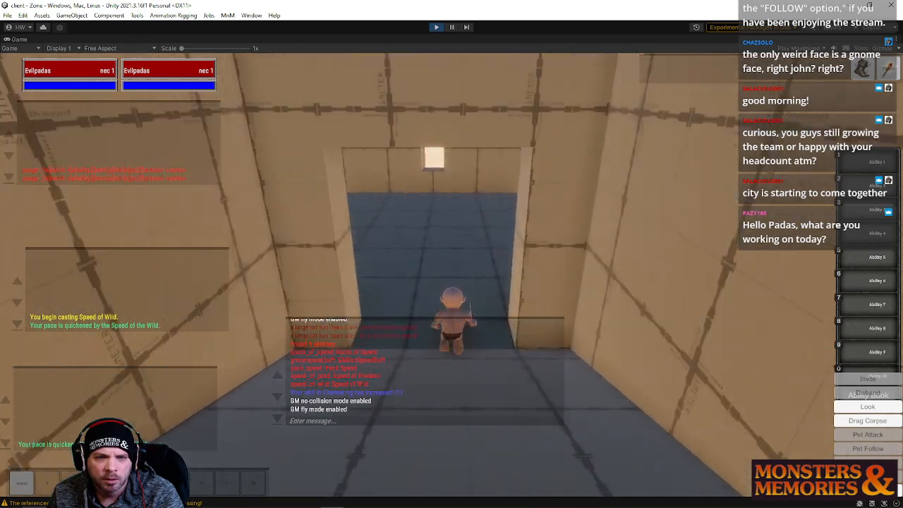
key(w)
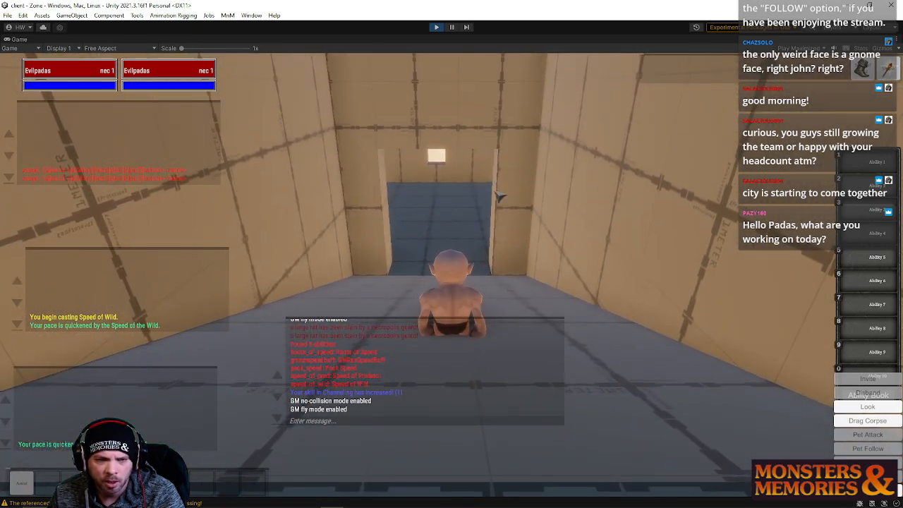
Step: Turn collision back on and run the gnome against the doorway between the passage and the blue-floored room
key(Return)
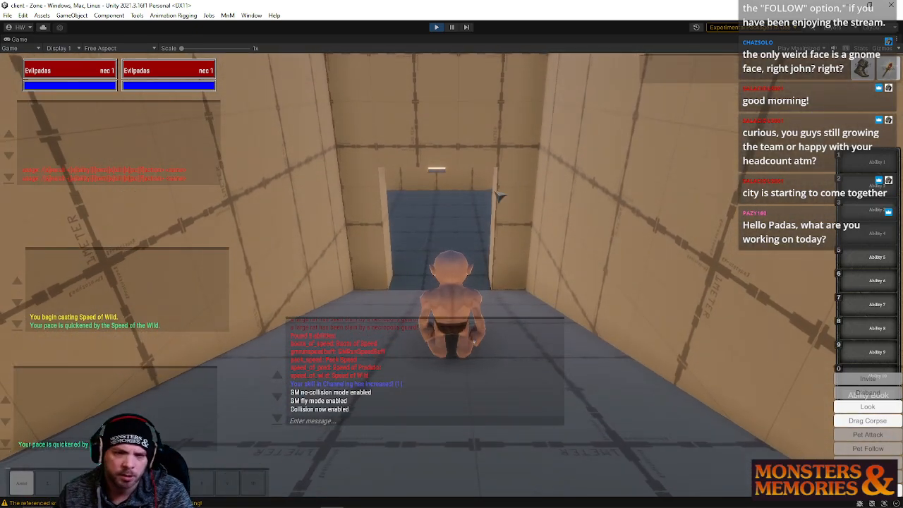
key(w)
right_drag(515, 157, 367, 157)
key(w)
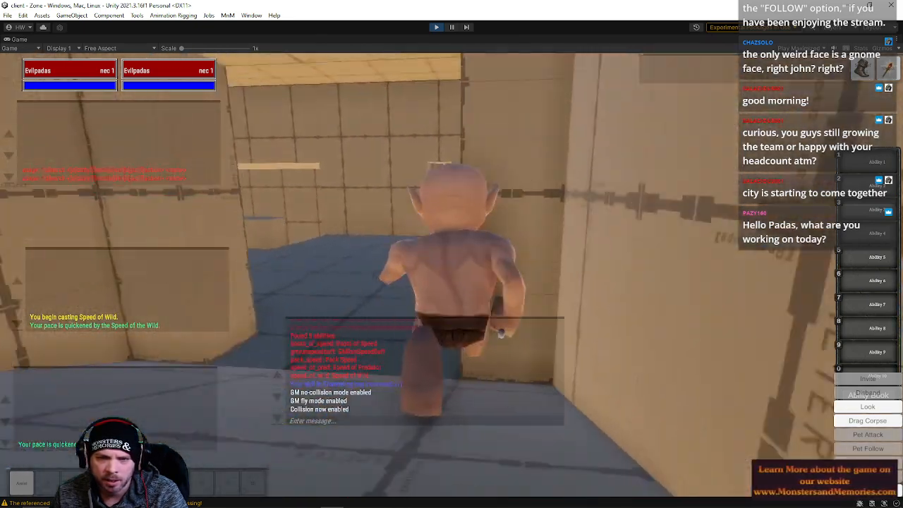
Step: Toggle /collision to get the gnome through the doorway, then run it back into the passage and up to the doorway again
right_drag(452, 210, 513, 210)
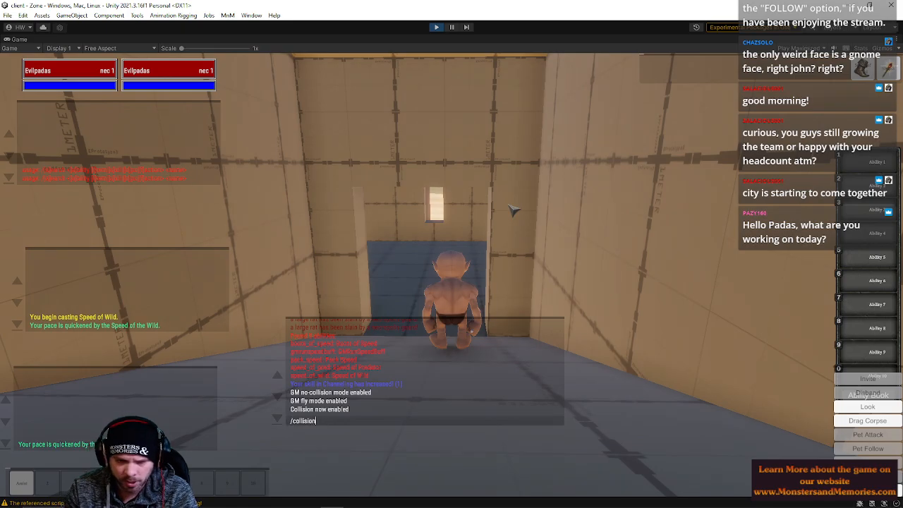
key(Return)
key(w)
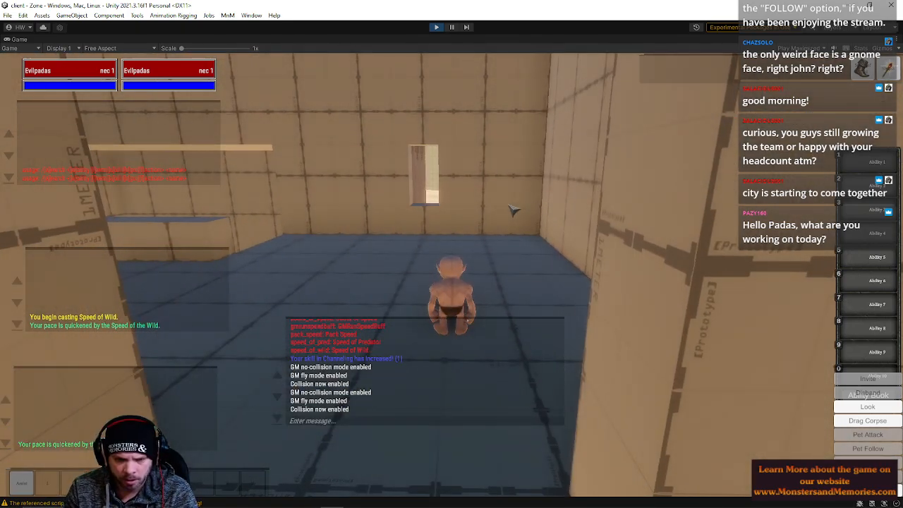
key(w)
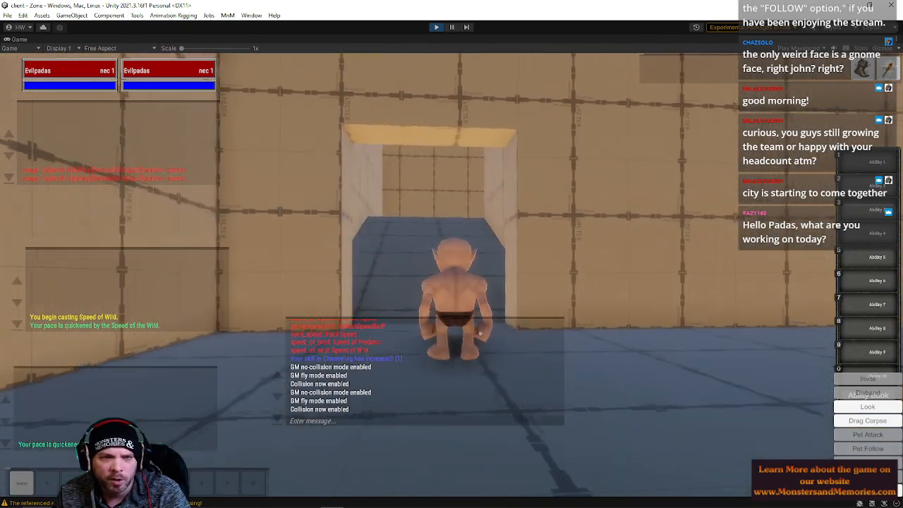
key(w)
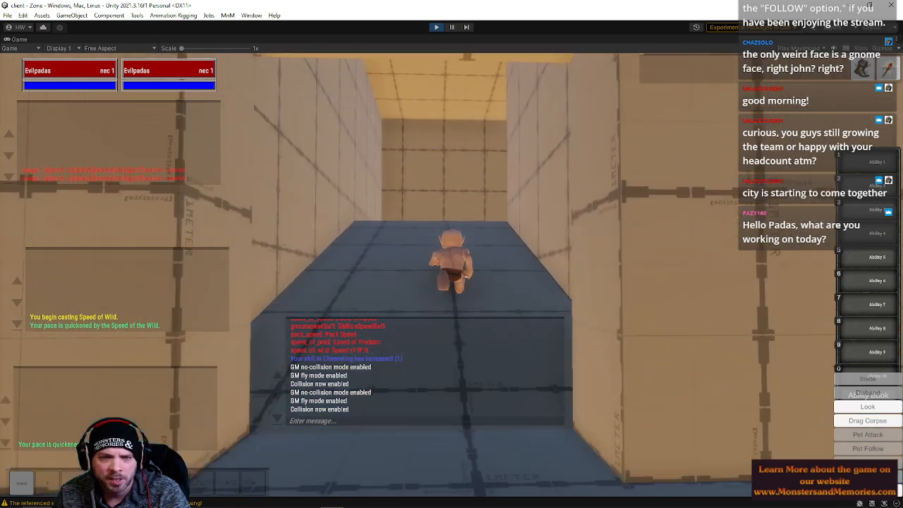
right_drag(518, 189, 520, 259)
key(w)
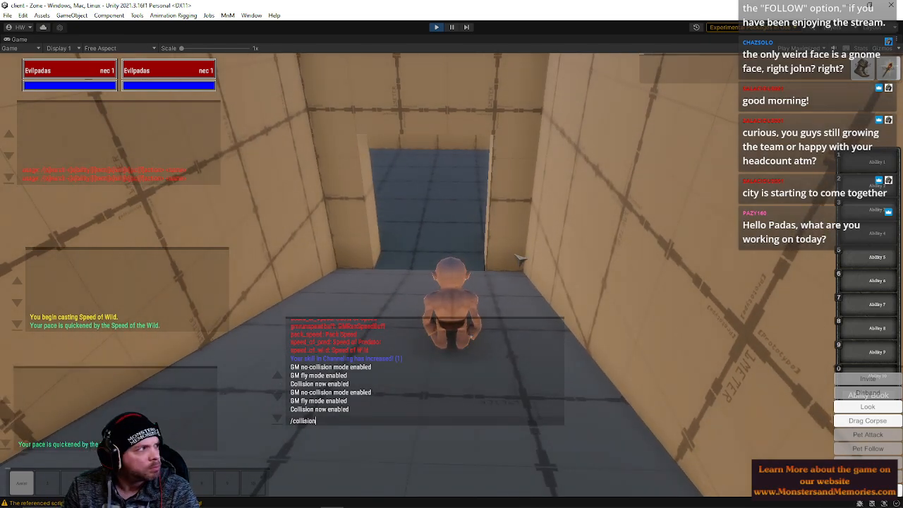
Step: Turn collision off with /collision, move the gnome through the doorway into the room, and return to the passage
key(Return)
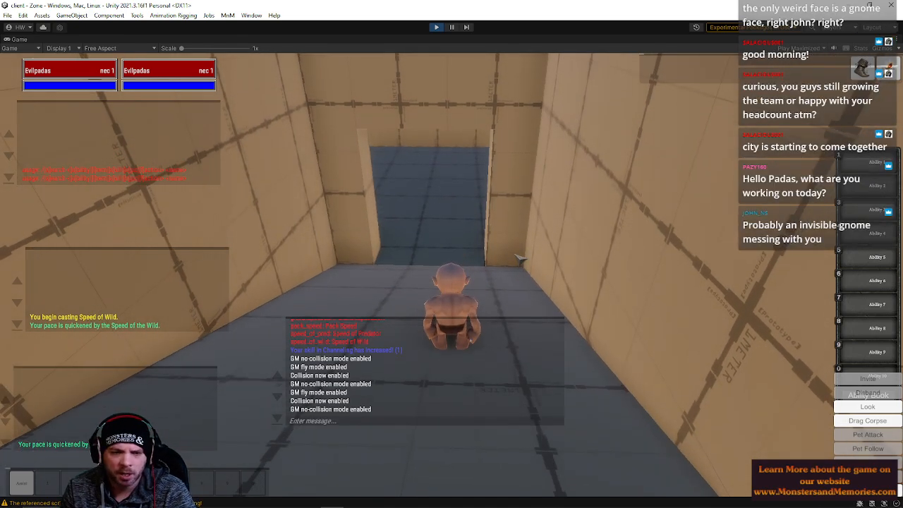
key(w)
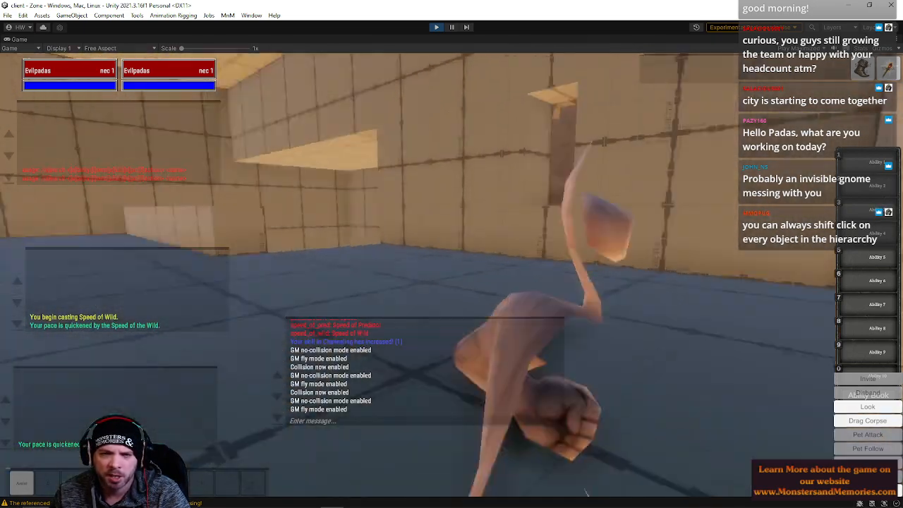
key(a)
key(w)
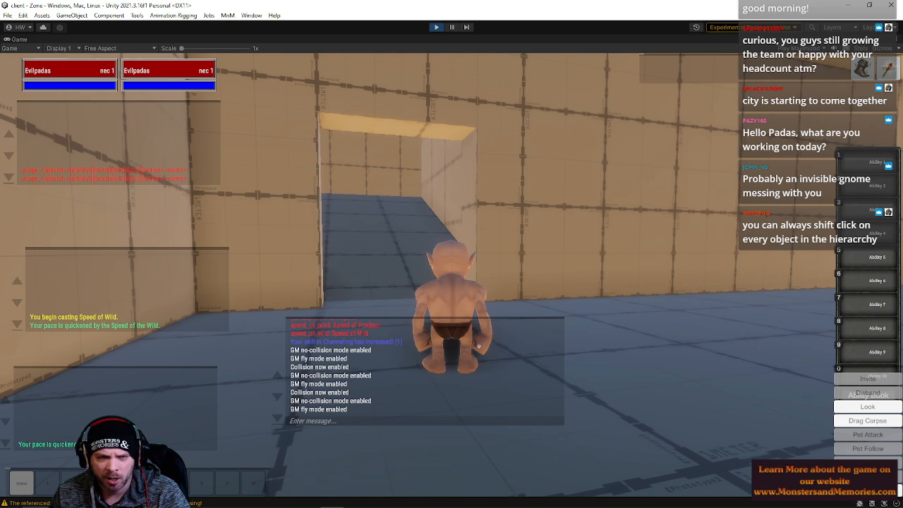
key(d)
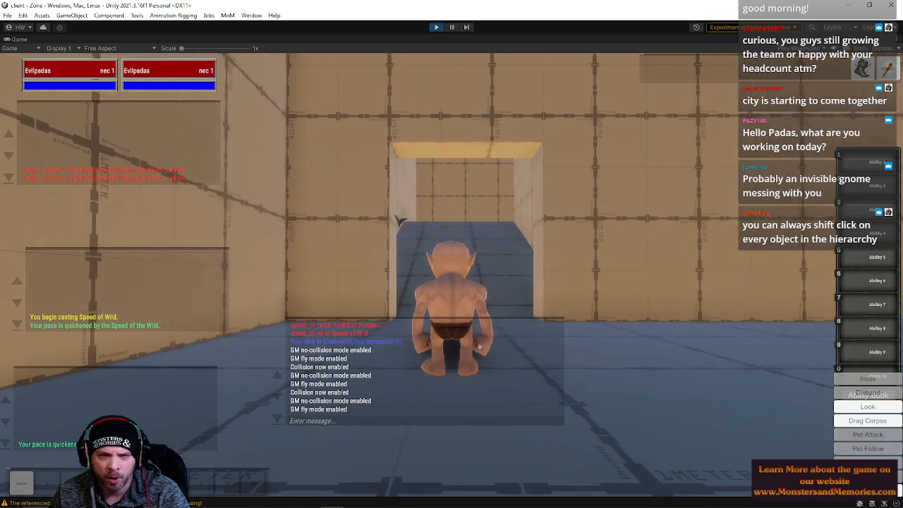
key(w)
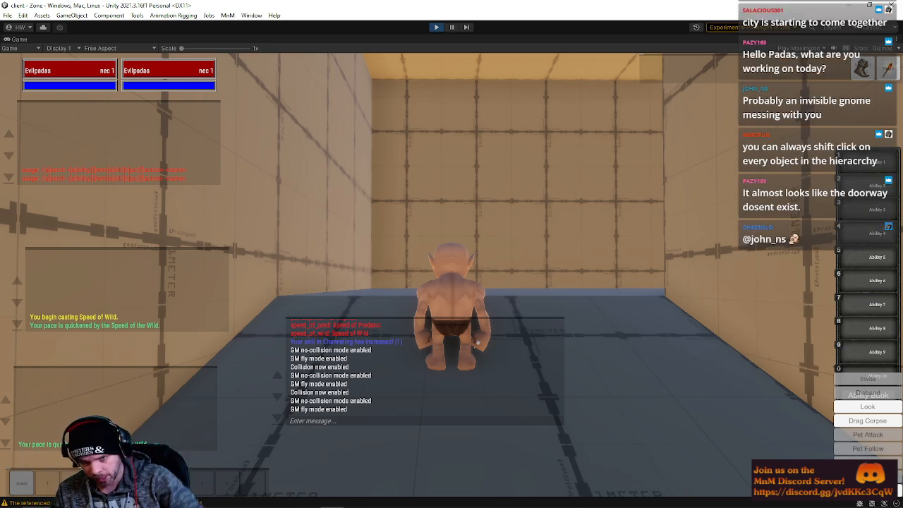
Step: Move the gnome from the passage through the doorway and check the frame and walls from inside the room
key(d)
key(w)
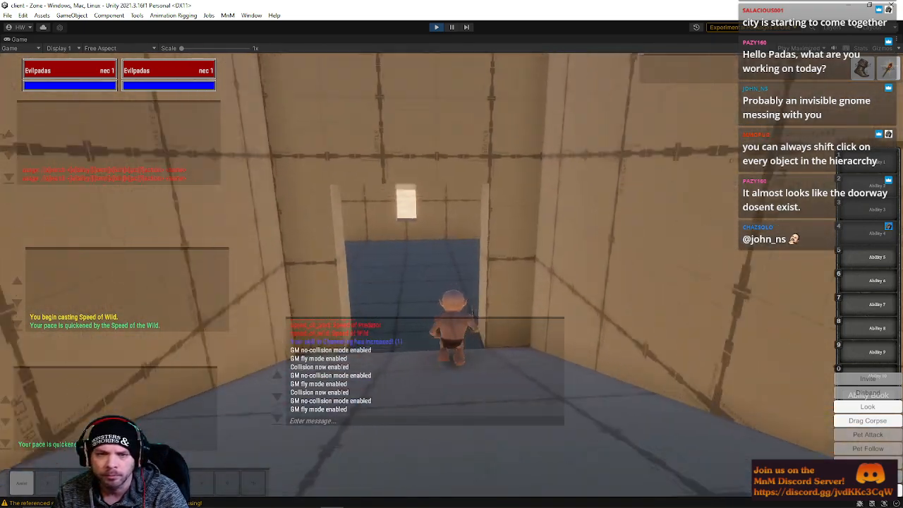
key(w)
key(d)
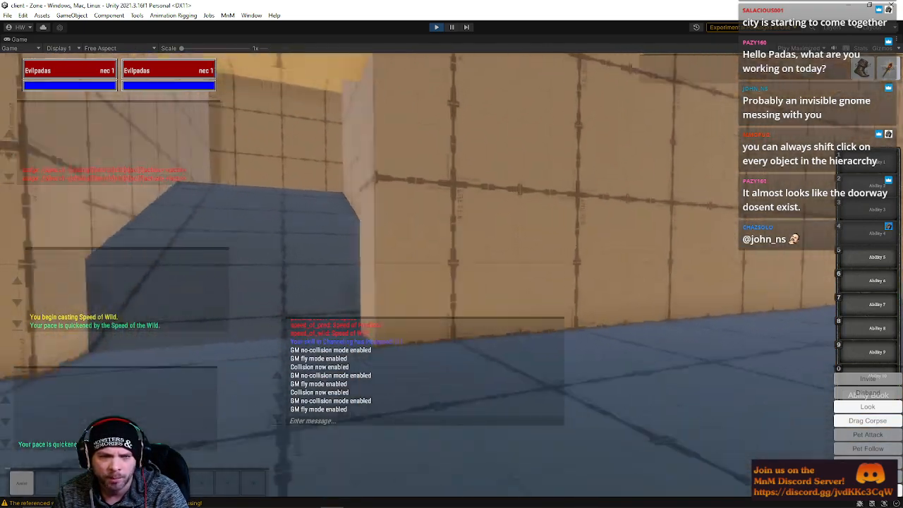
key(w)
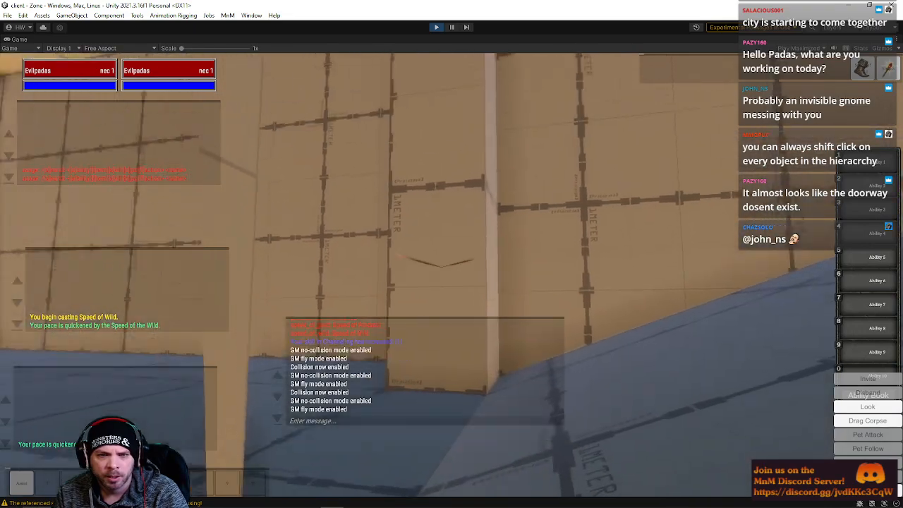
key(w)
key(d)
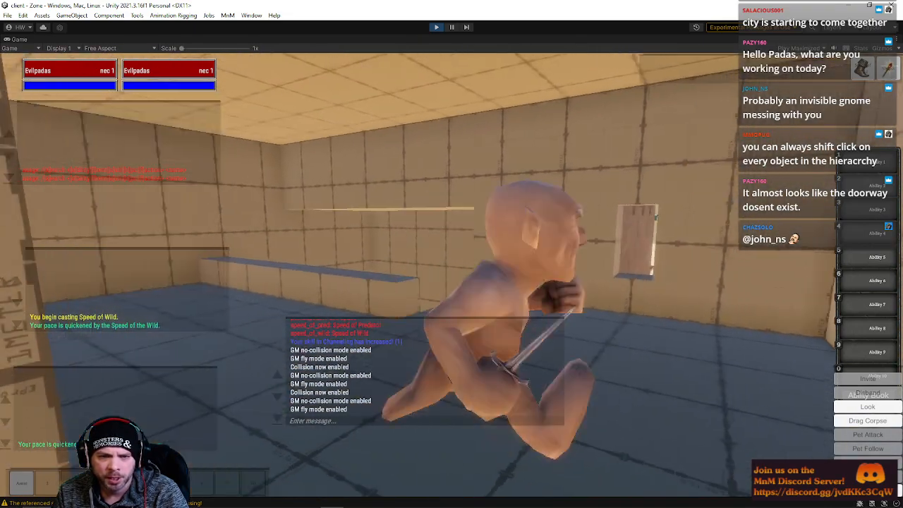
Step: Re-enable collision and retest the doorway by running the gnome from the room into the passage and back against it
key(w)
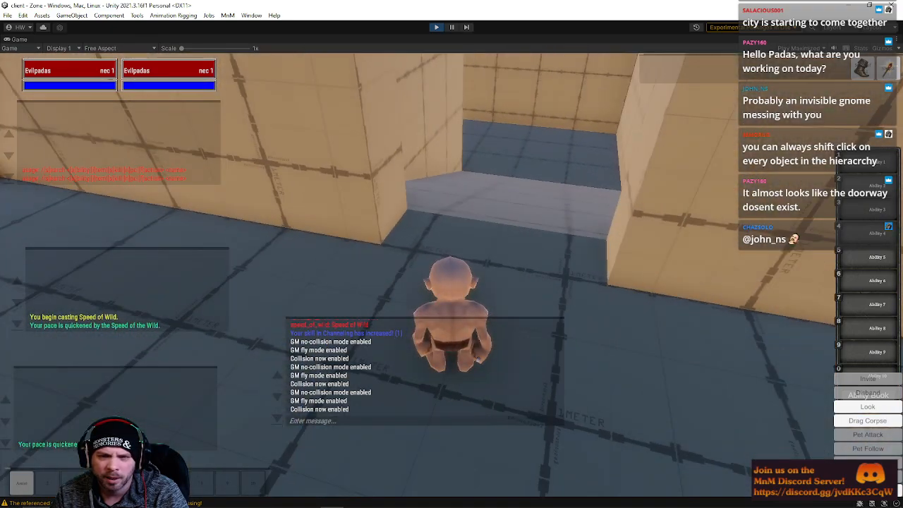
key(w)
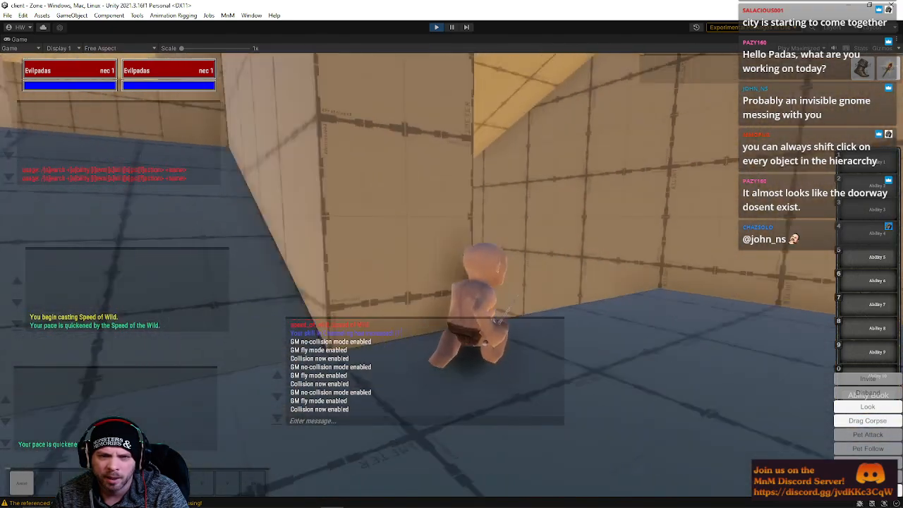
key(w)
key(w)
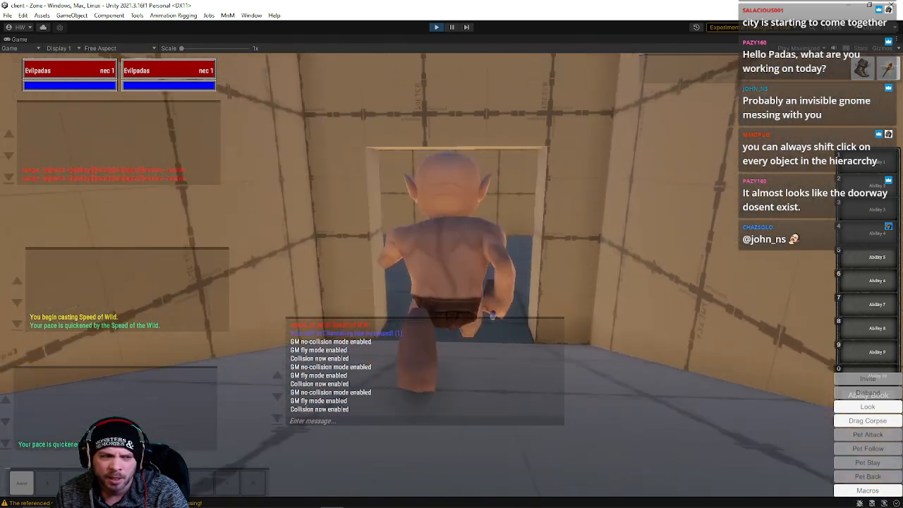
key(w)
key(s)
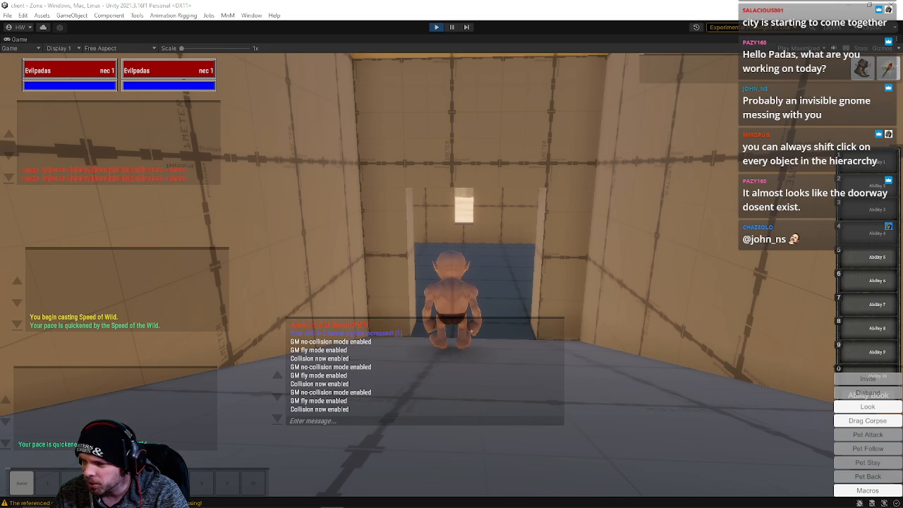
Step: Turn collision off with /collision and move the gnome out of the passage into the blue-floored room
text(w)
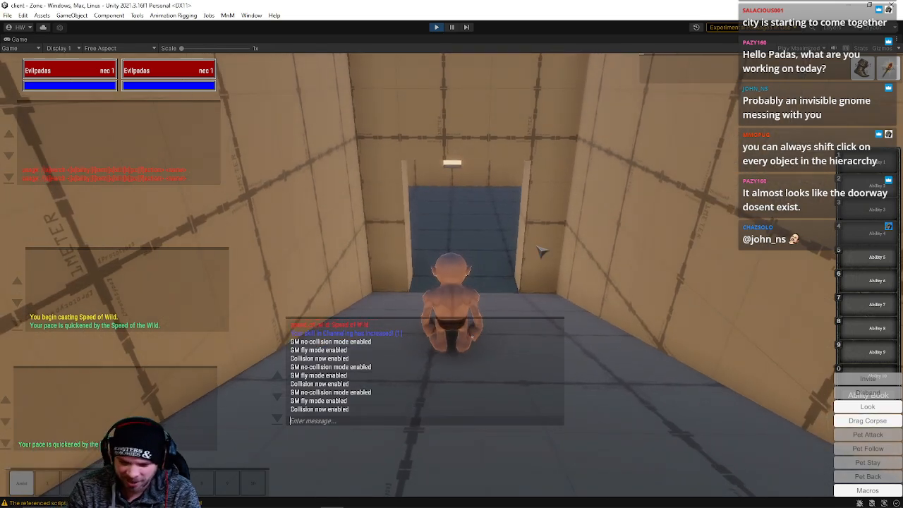
text(/collision)
key(Up)
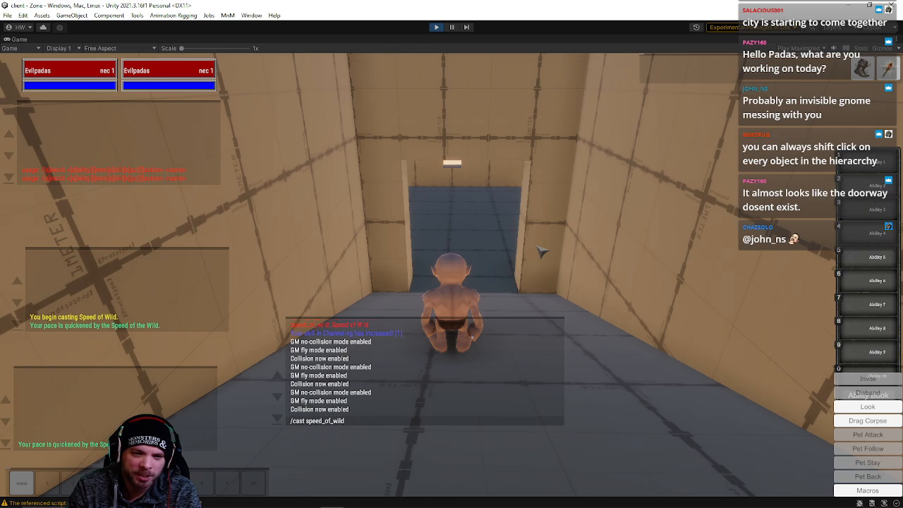
key(Down)
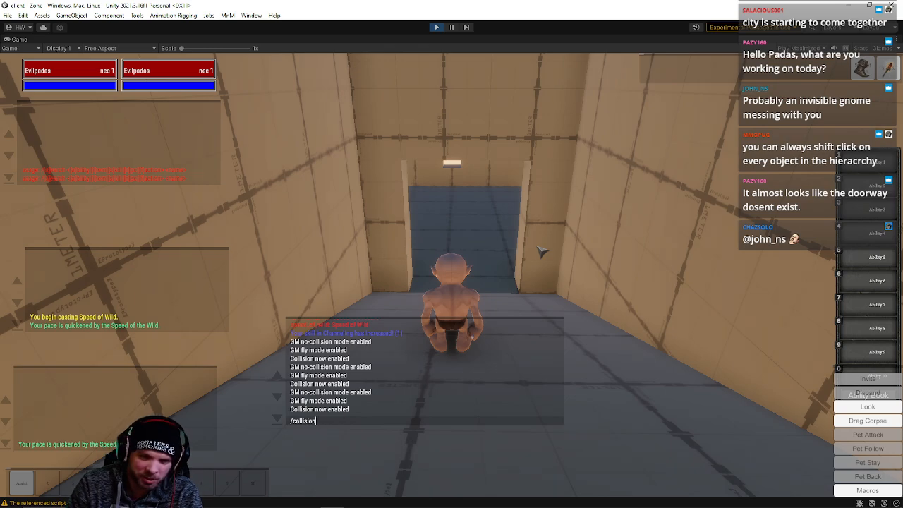
key(Return)
key(w)
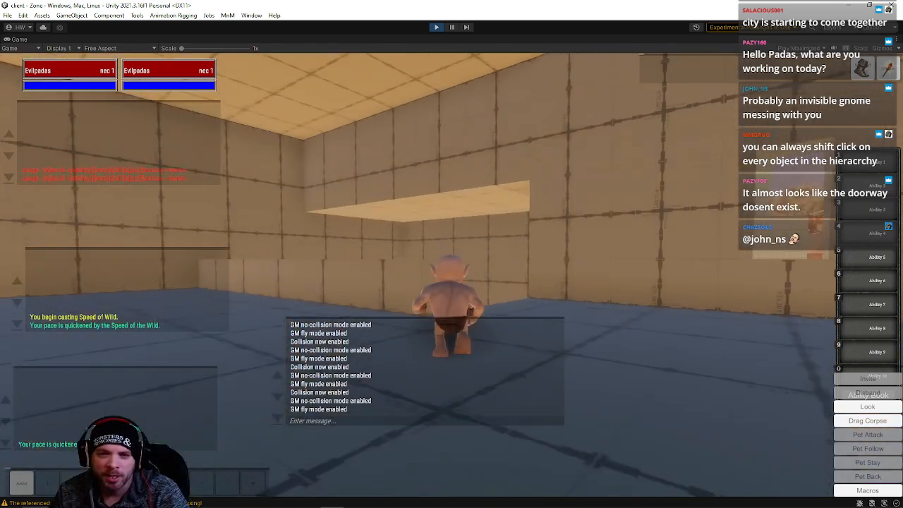
Step: Take the gnome out of the room through the exit facing the white steps and fly it over the neighbouring buildings
key(w)
key(d)
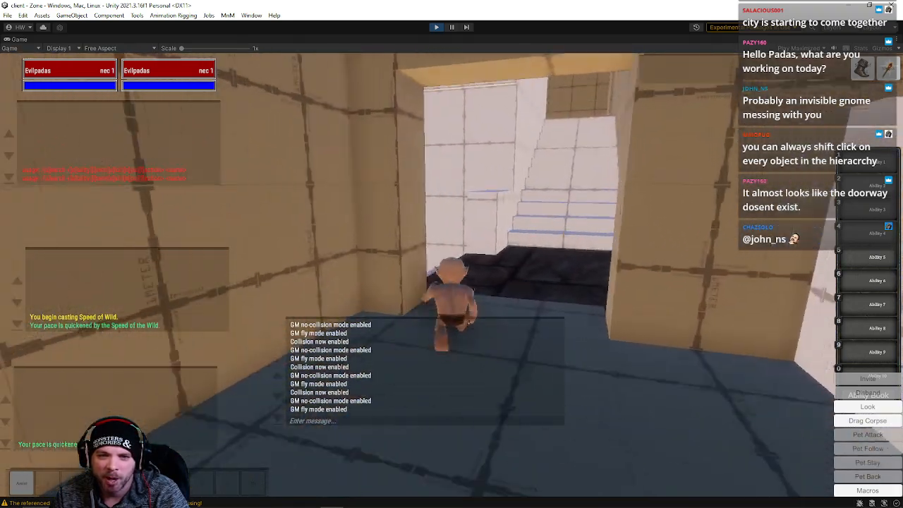
key(w)
right_drag(475, 262, 452, 197)
key(w)
key(w)
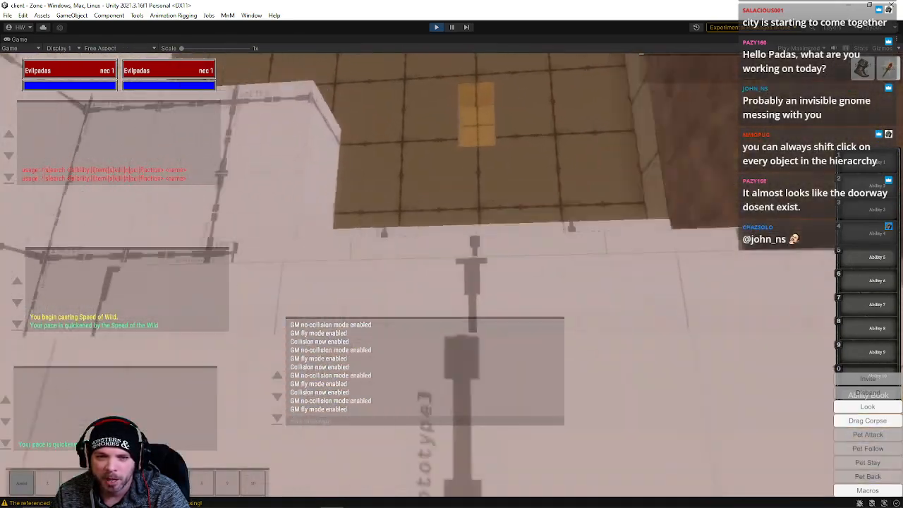
Step: Turn collision back on and explore the next building's connected rooms and outdoor terrace with the gnome
key(Return)
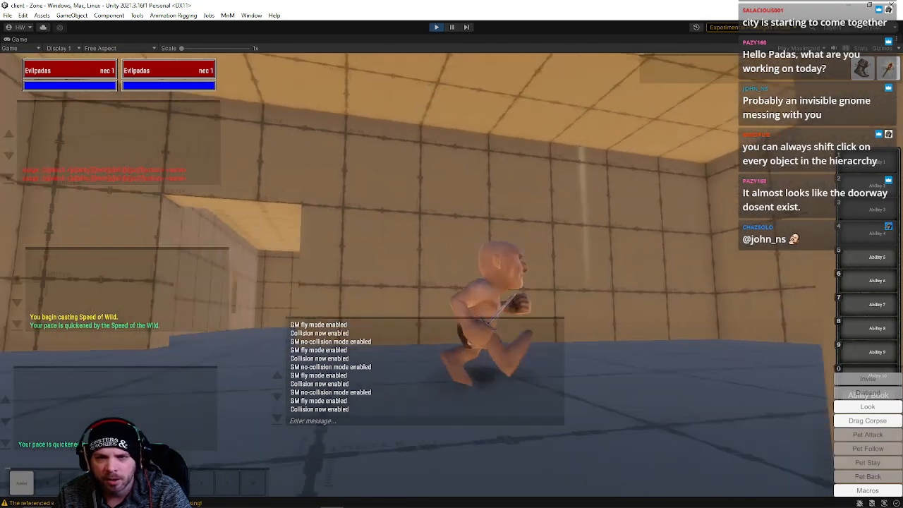
key(w)
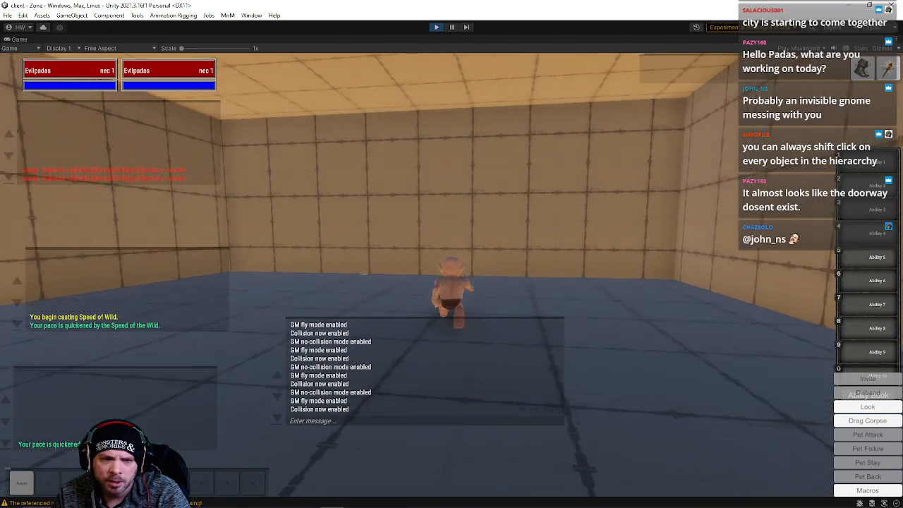
key(w)
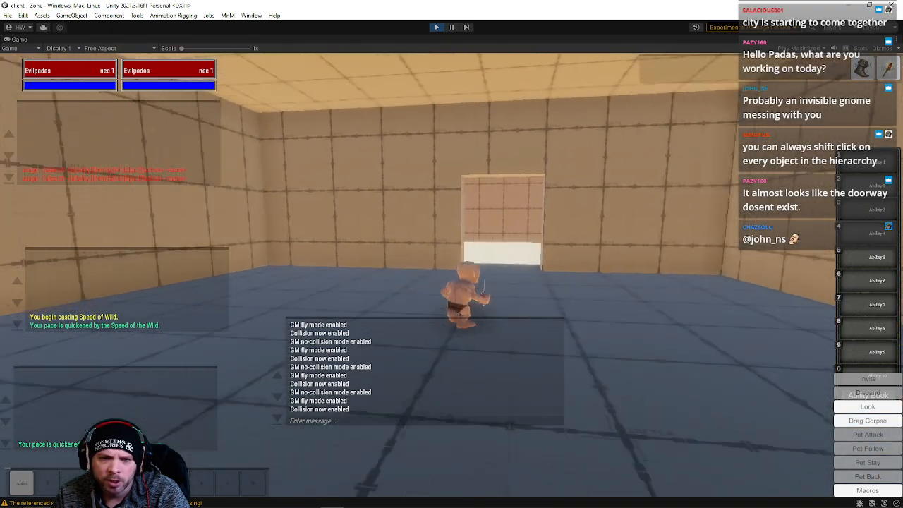
key(w)
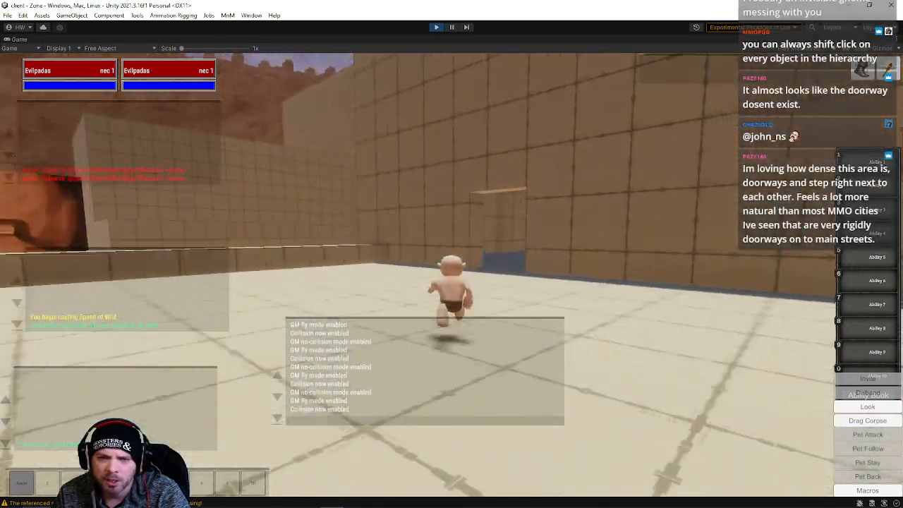
key(w)
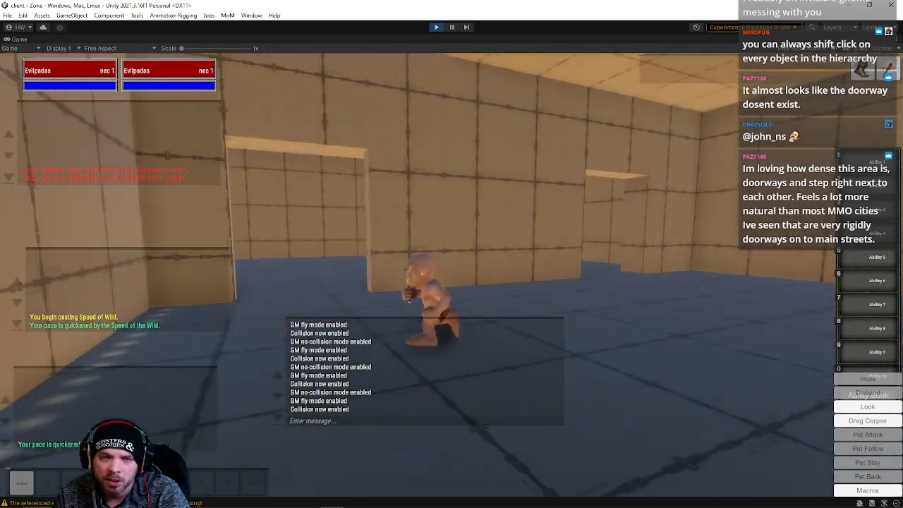
key(w)
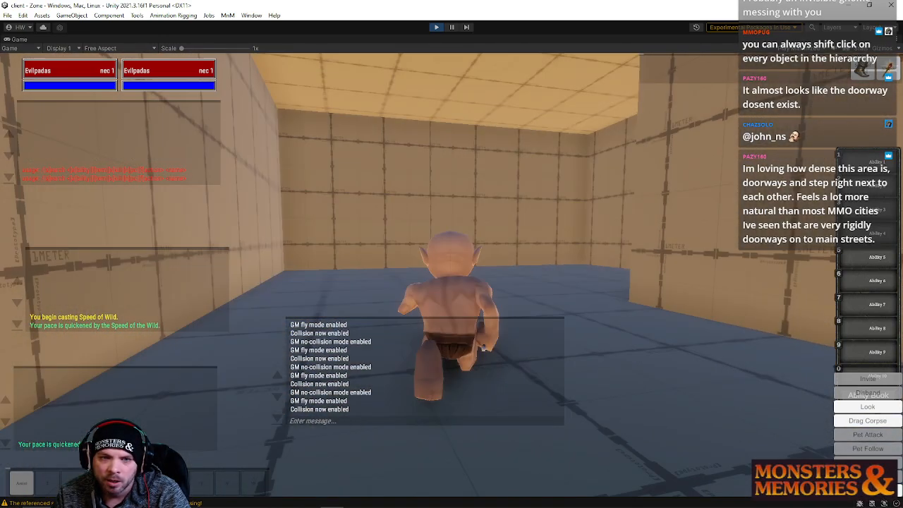
Step: Run the gnome through the blue-floored rooms and out onto the white-tiled terrace, and end the play test
key(w)
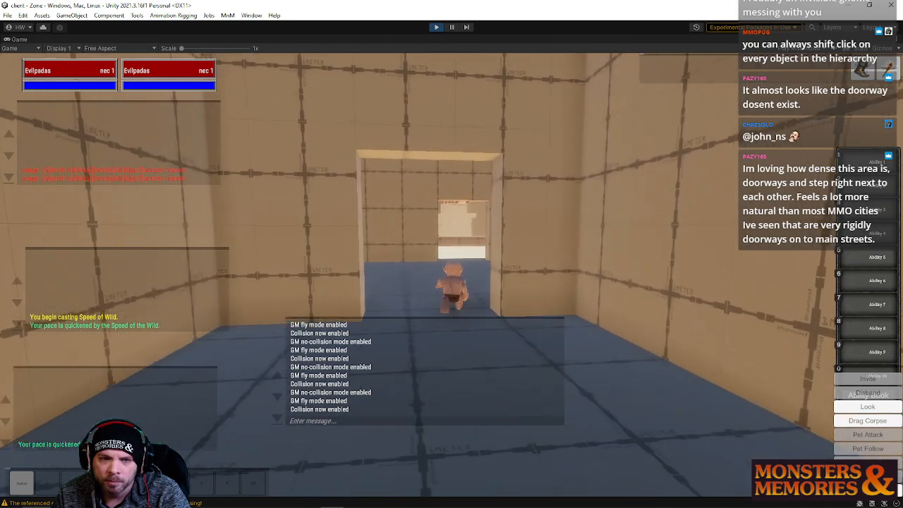
key(w)
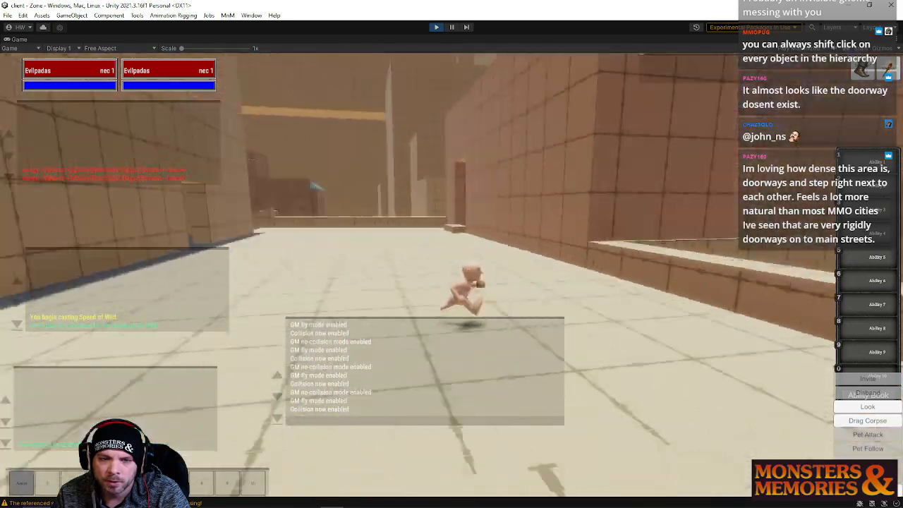
key(w)
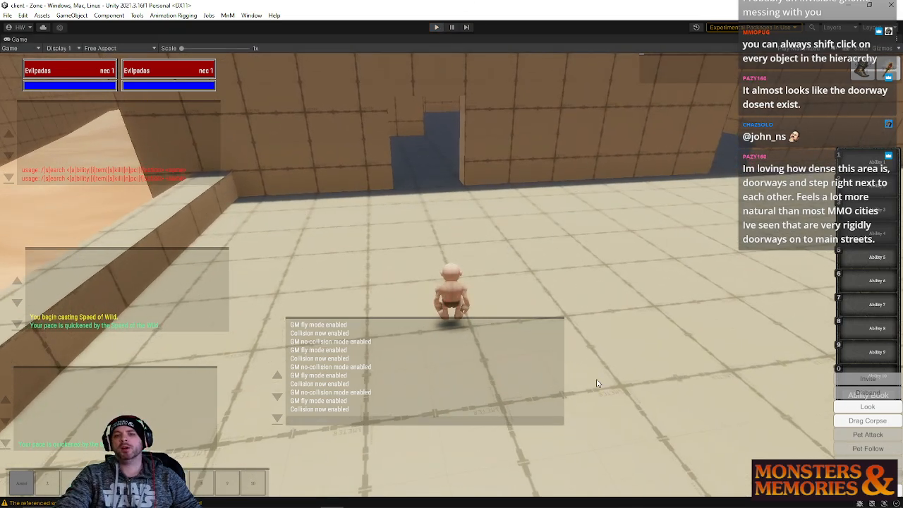
key(ctrl+p)
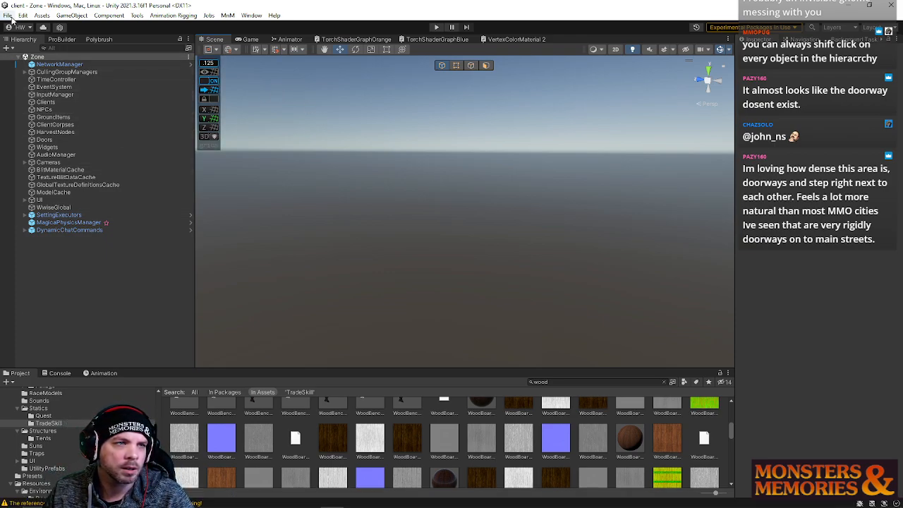
Step: Open the recent NightHarbor map scene and load all its subscenes in the editor through the SubsceneLoader object
click(9, 15)
mouse_move(77, 47)
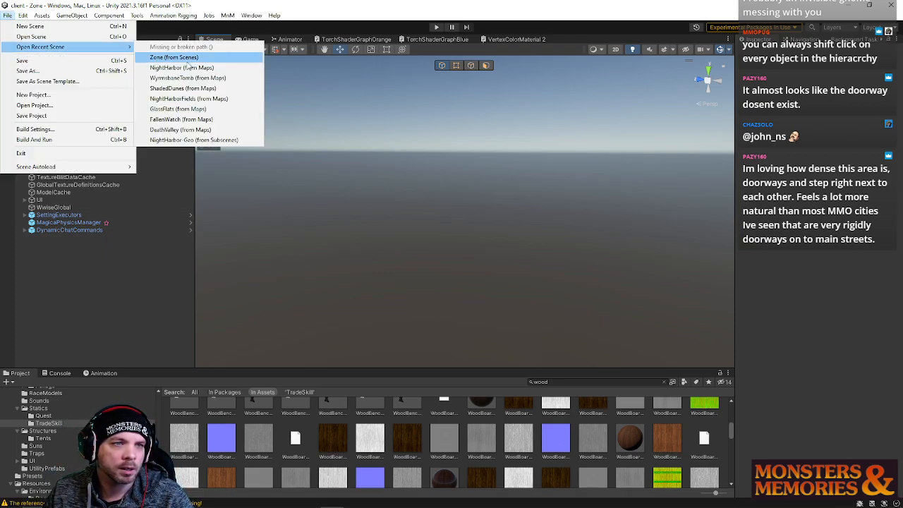
click(194, 69)
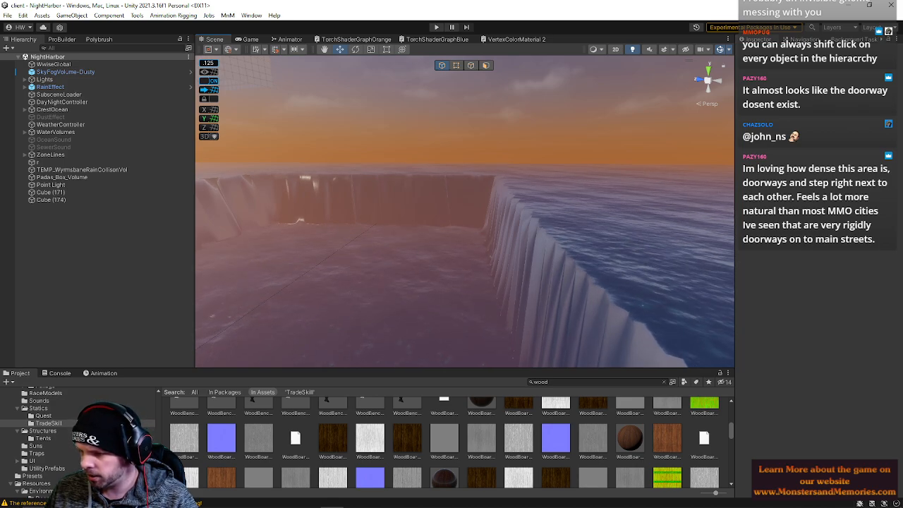
click(7, 15)
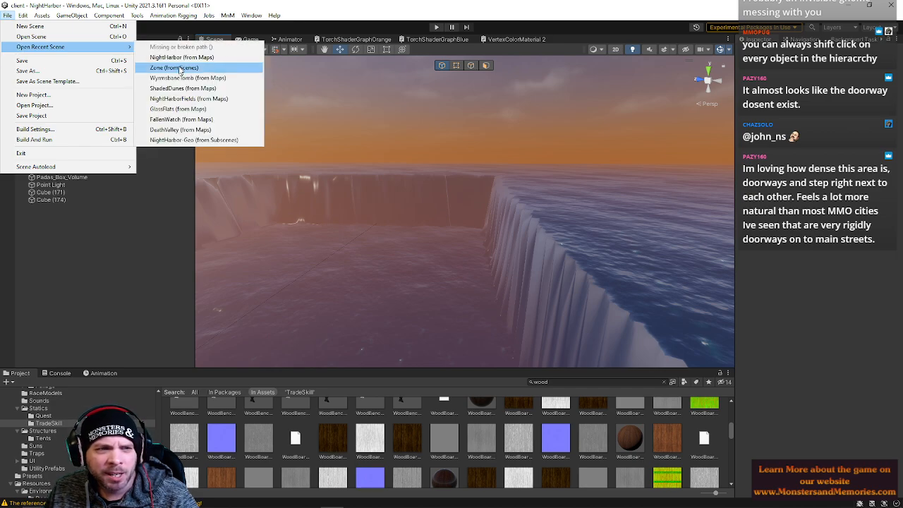
click(181, 58)
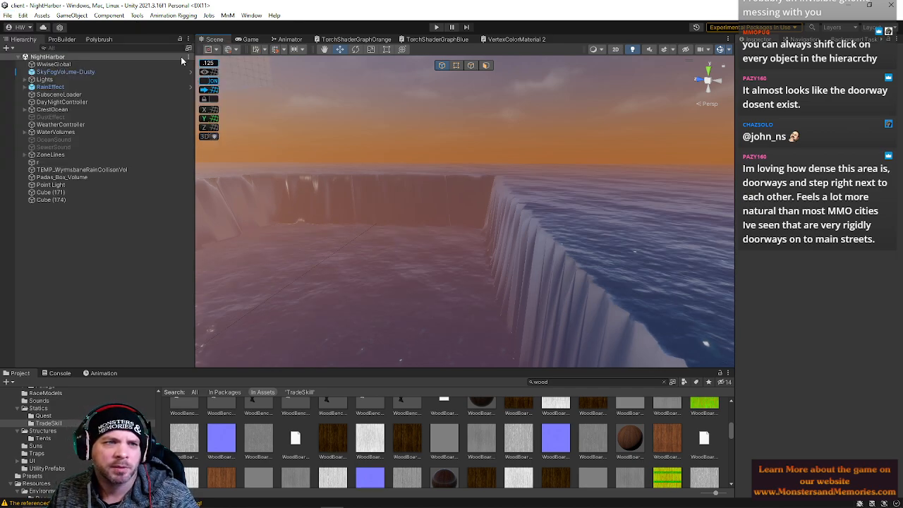
click(64, 94)
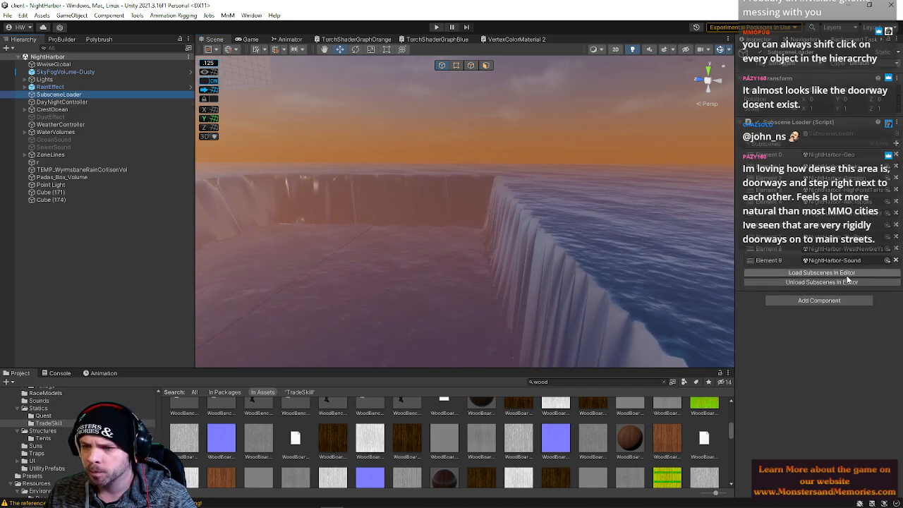
click(822, 273)
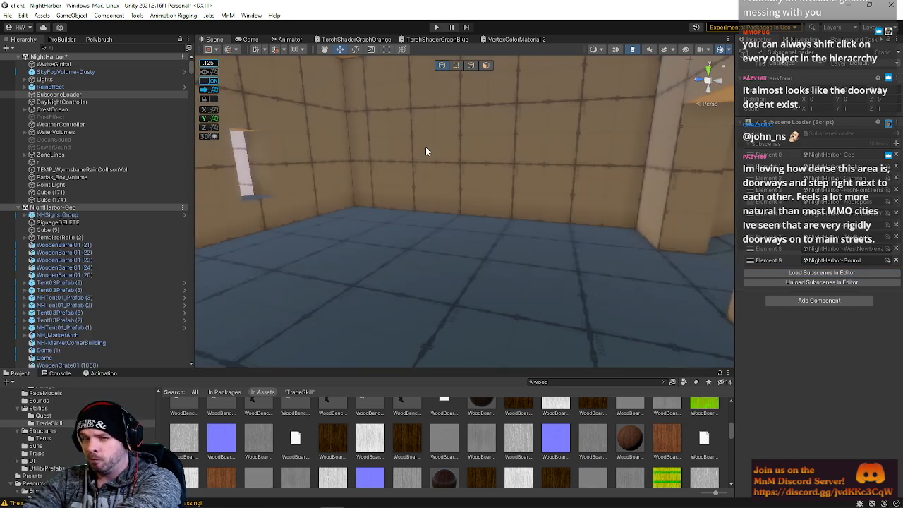
Step: Select both parts of the white rooftop building, Cube (174) and Cube (171), in the scene
right_drag(426, 150, 456, 185)
click(456, 191)
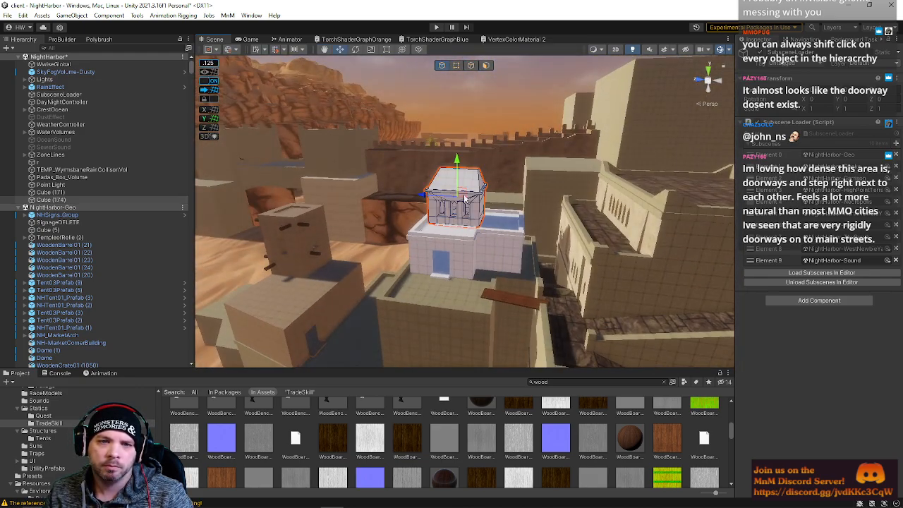
shift+click(441, 243)
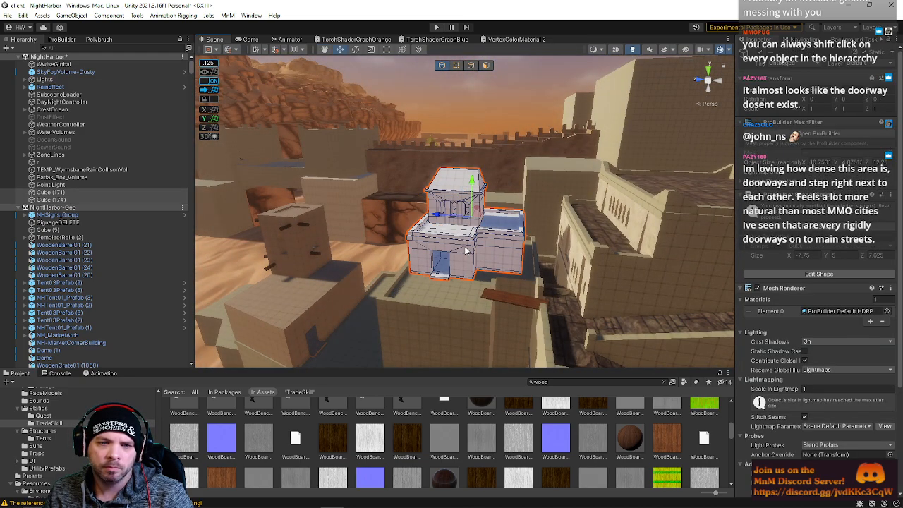
Step: Collapse the NightHarbor subscenes from Geo through NorthNewbieYard so that SageSide can be reached in the hierarchy
click(25, 208)
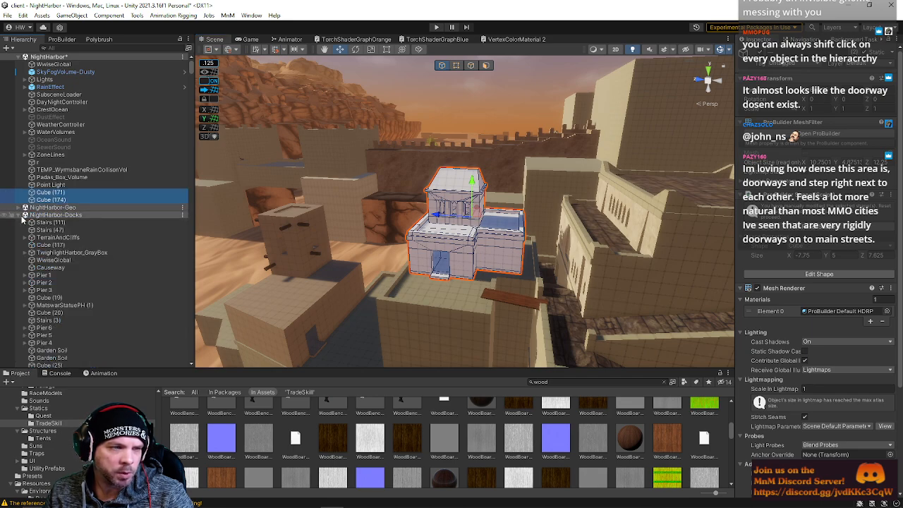
click(23, 215)
click(19, 215)
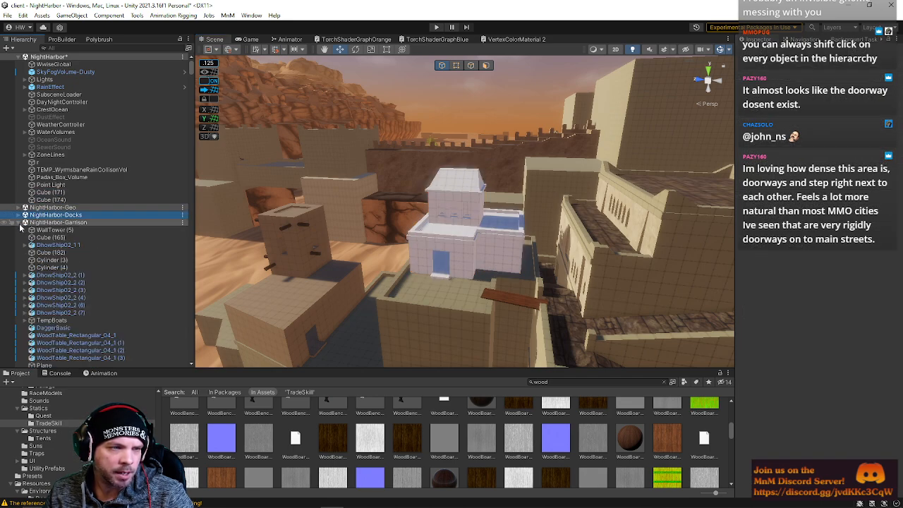
click(19, 222)
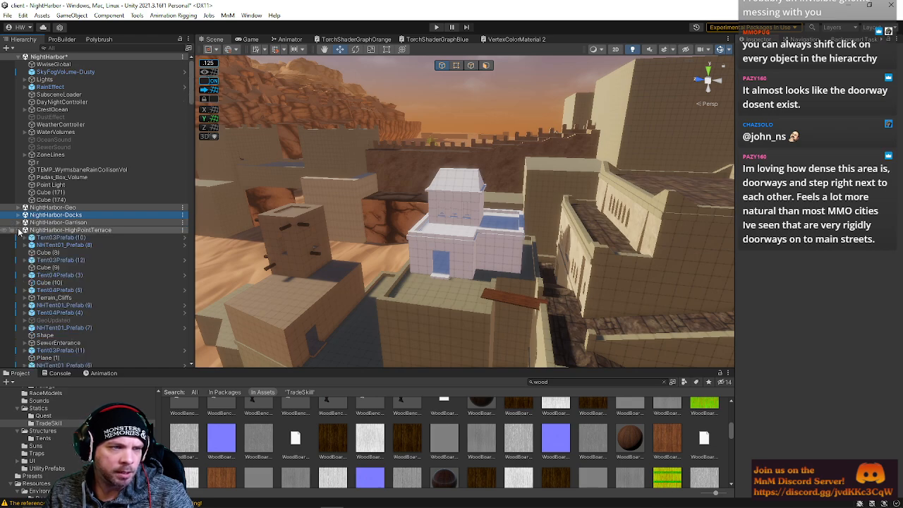
click(19, 230)
click(19, 237)
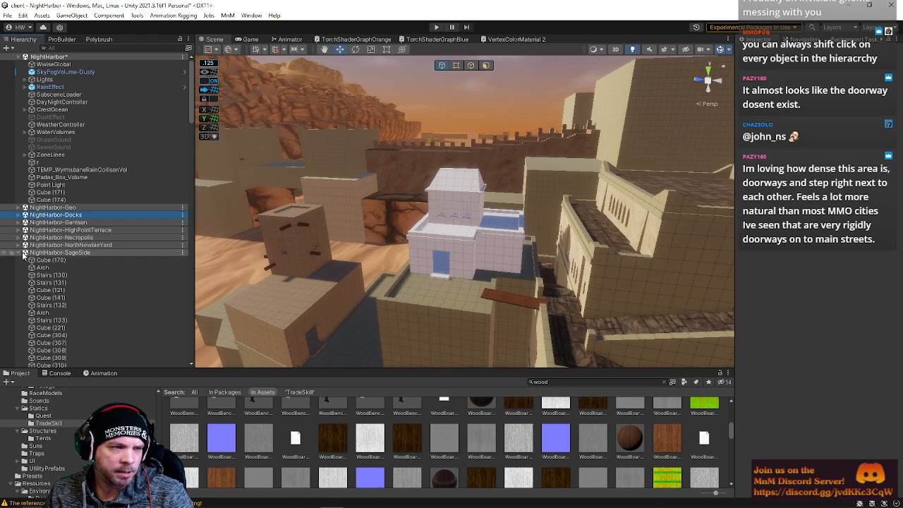
Step: Move Cube (171) and Cube (174) from the main NightHarbor scene into the NightHarbor-SageSide subscene and clear the selection
click(45, 192)
shift+click(45, 200)
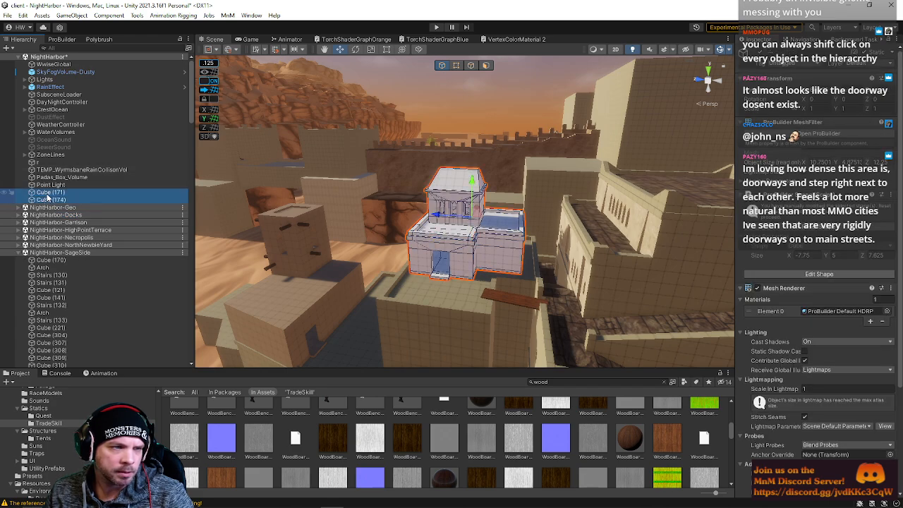
drag(50, 260, 55, 257)
click(448, 110)
Step: Examine the white rooftop building, the street beside it and the brown stair-linked houses across the way
right_drag(448, 110, 466, 182)
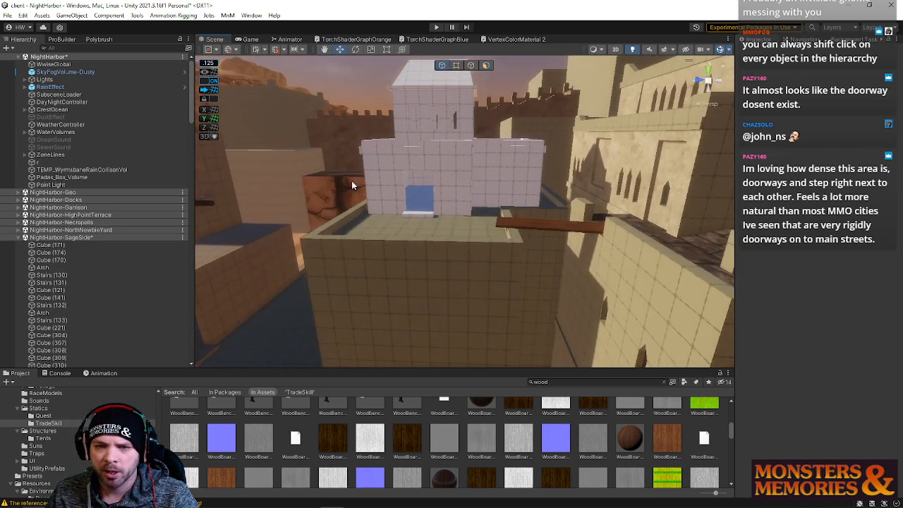
right_drag(353, 184, 597, 217)
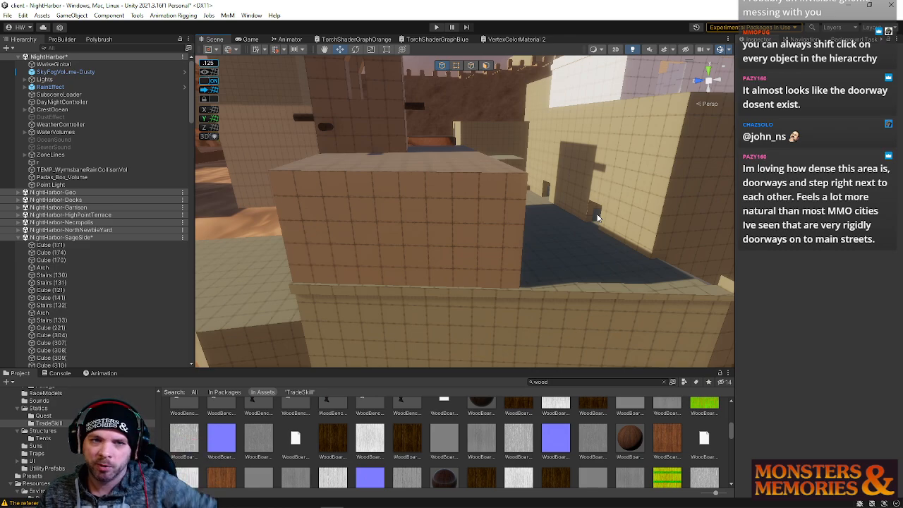
right_drag(597, 217, 768, 191)
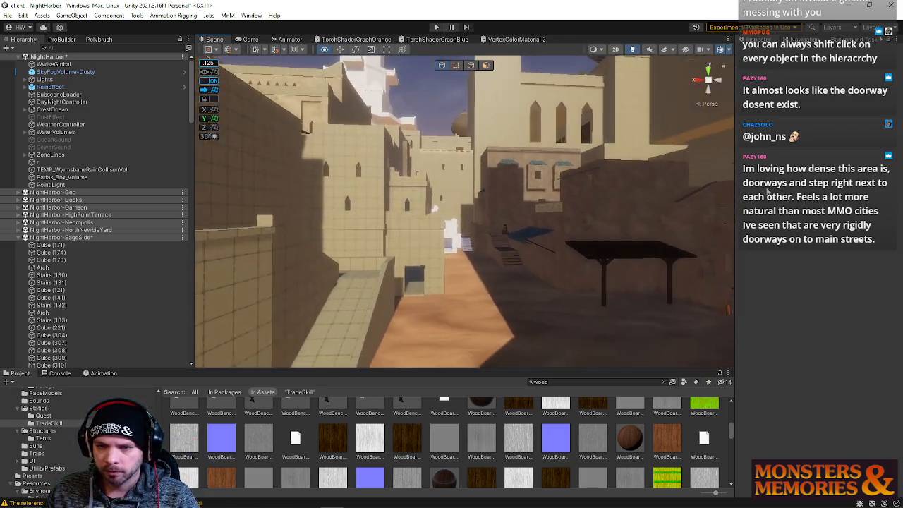
right_drag(494, 211, 513, 241)
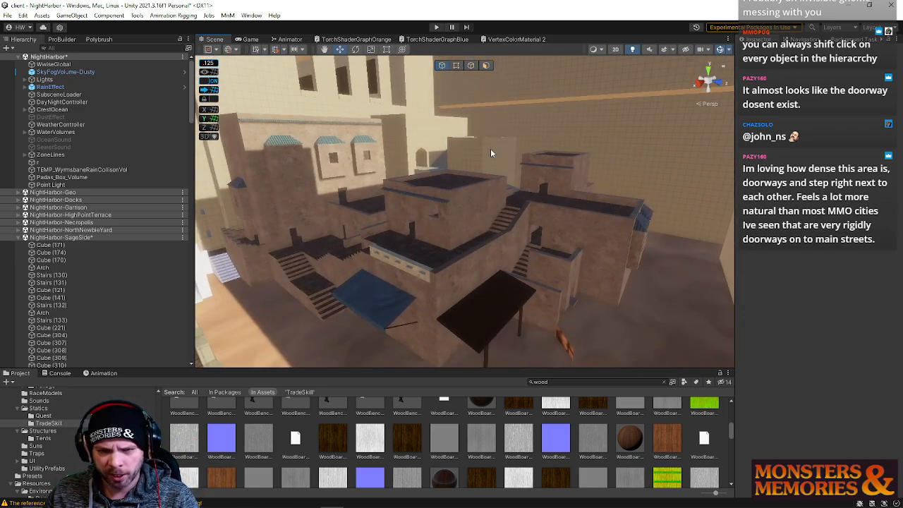
right_drag(616, 156, 453, 204)
Step: Try to select vertices of the NH_SageSideTerrain mesh in the narrow alley using ProBuilder's vertex selection mode
click(426, 188)
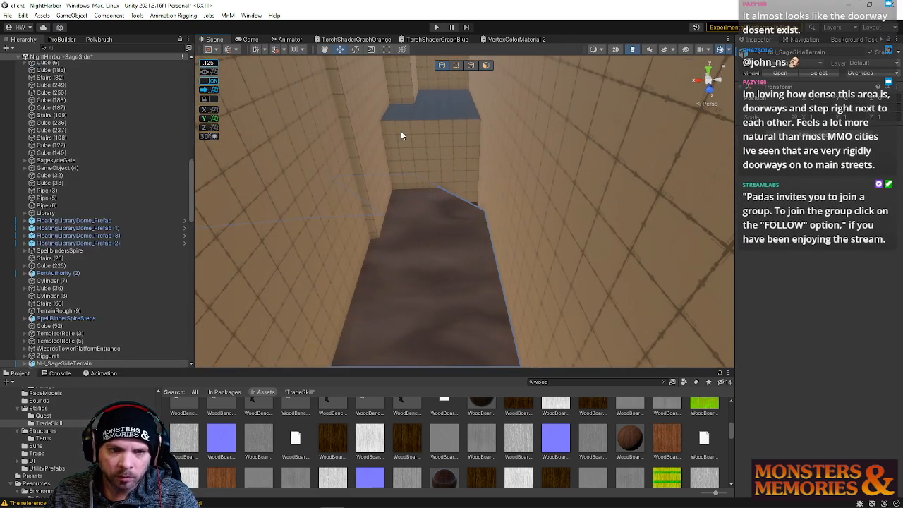
click(456, 66)
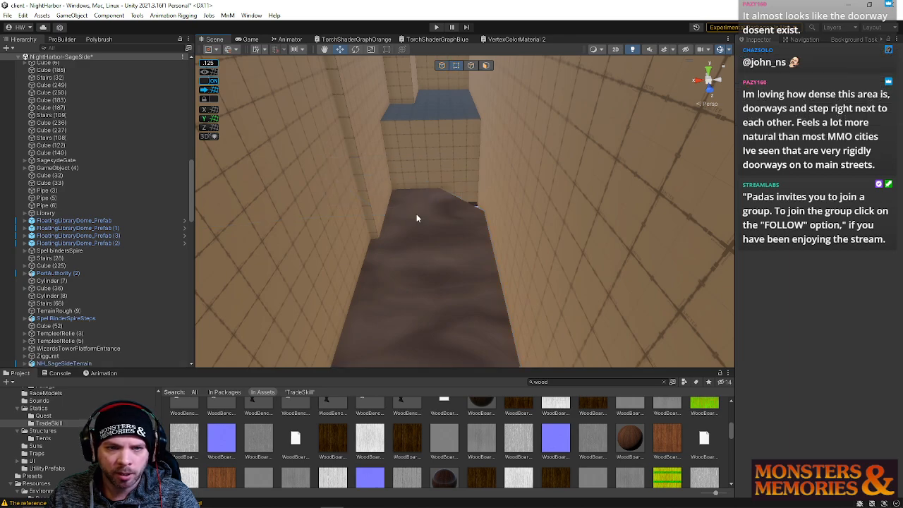
click(417, 219)
drag(310, 151, 457, 198)
drag(339, 179, 400, 190)
right_drag(401, 203, 358, 195)
click(318, 124)
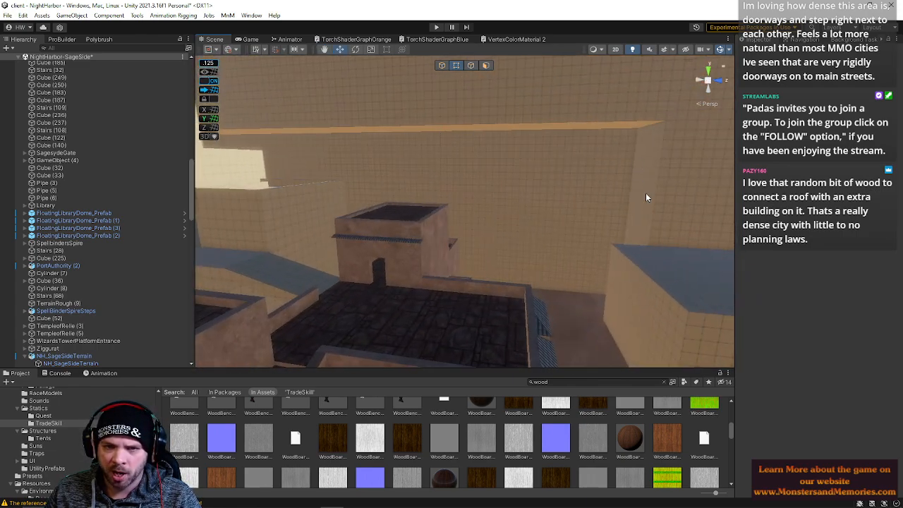
Step: Examine the tall outer wall and how the brown houses, domed towers and street relate to it from several viewpoints
right_drag(357, 157, 394, 175)
right_drag(568, 307, 641, 313)
right_drag(520, 233, 327, 107)
right_drag(629, 350, 71, 254)
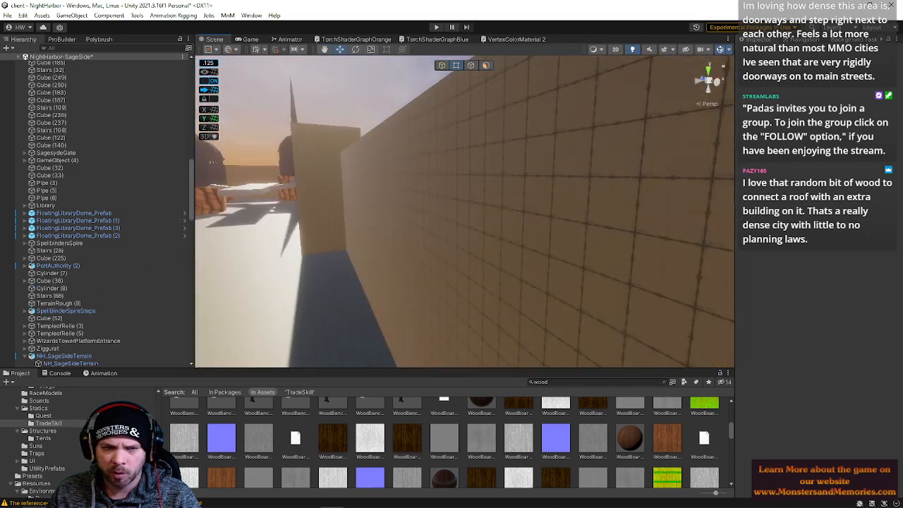
right_drag(496, 236, 432, 336)
right_drag(486, 235, 434, 221)
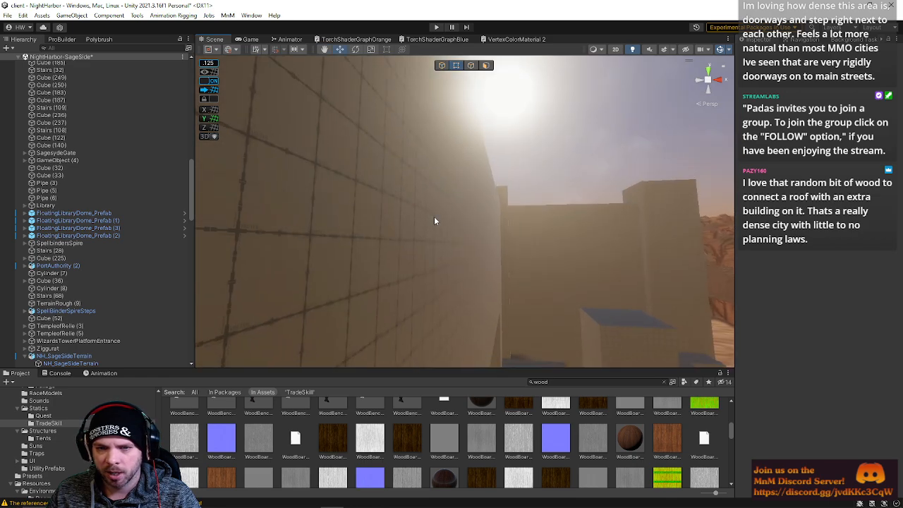
right_drag(401, 309, 382, 141)
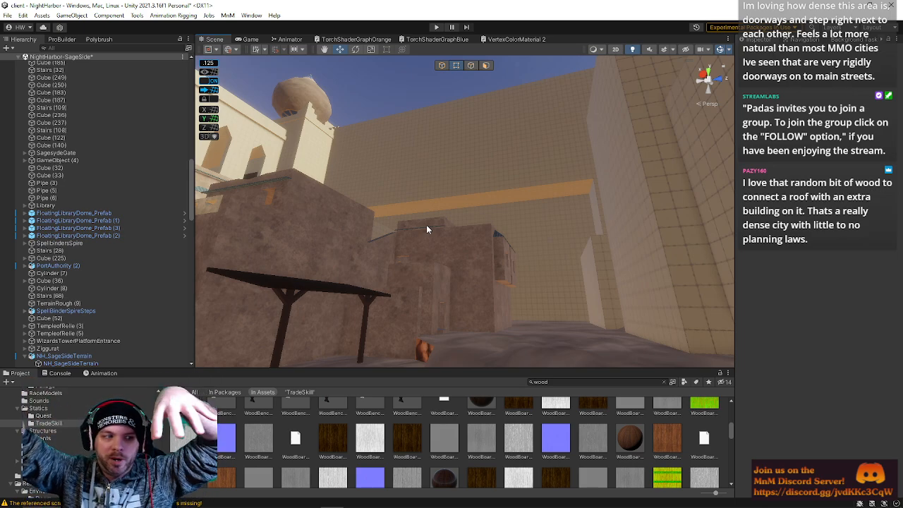
right_drag(495, 297, 422, 267)
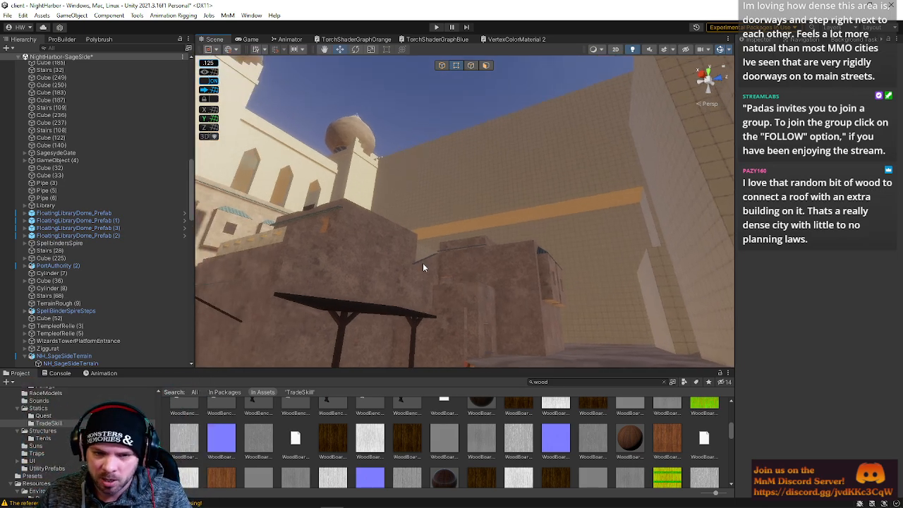
right_drag(461, 211, 190, 203)
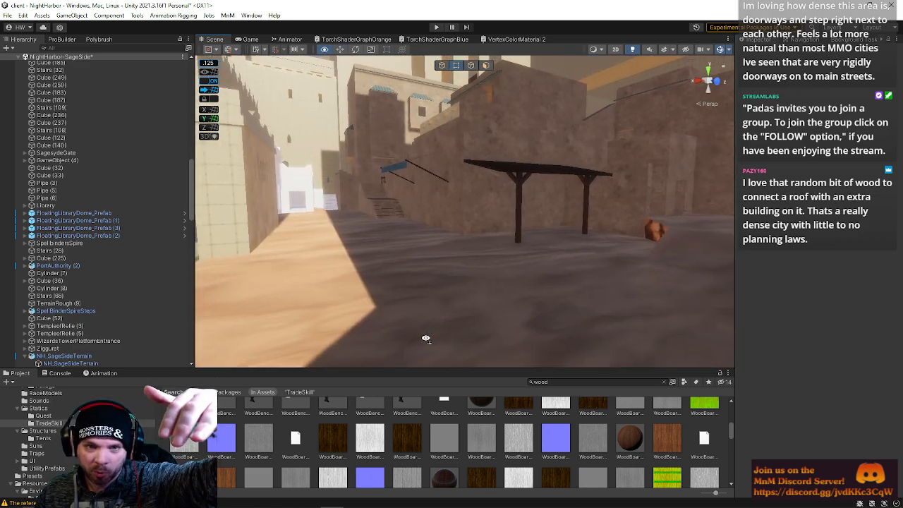
right_drag(395, 212, 658, 136)
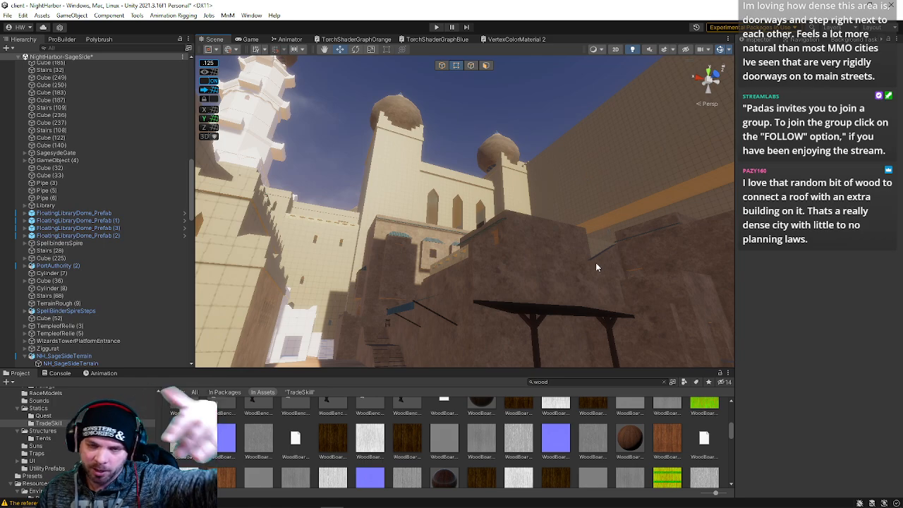
right_drag(595, 262, 423, 381)
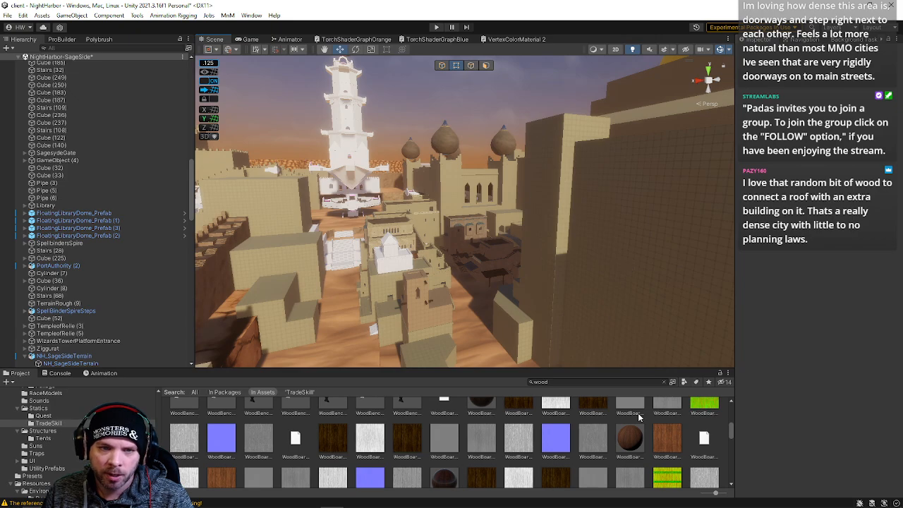
Step: Survey the white rooftop building, the main avenue toward the white tower, and the whole harbor city from the air
right_drag(639, 303, 707, 281)
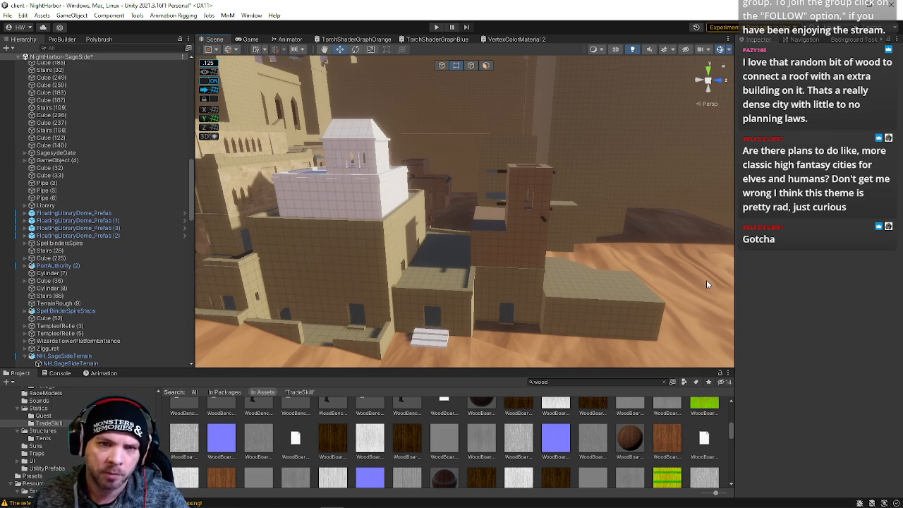
right_drag(482, 312, 263, 263)
key(w)
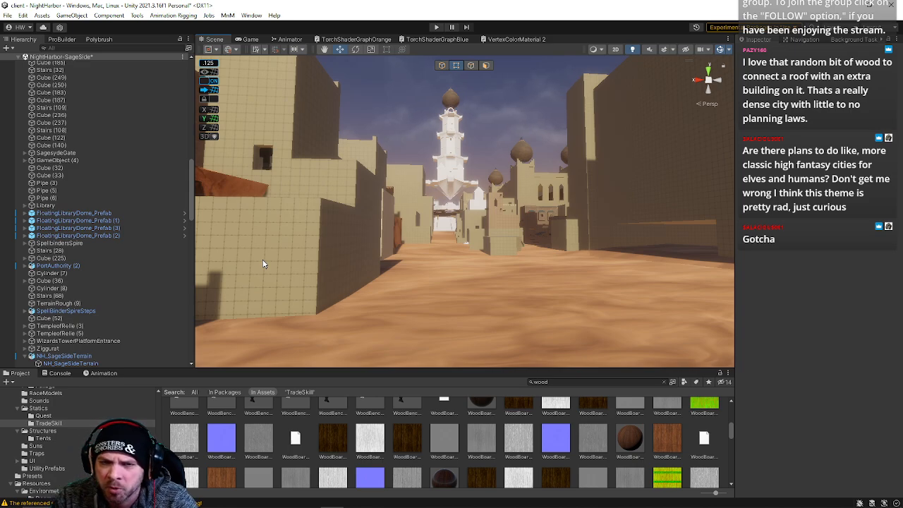
right_drag(462, 110, 398, 164)
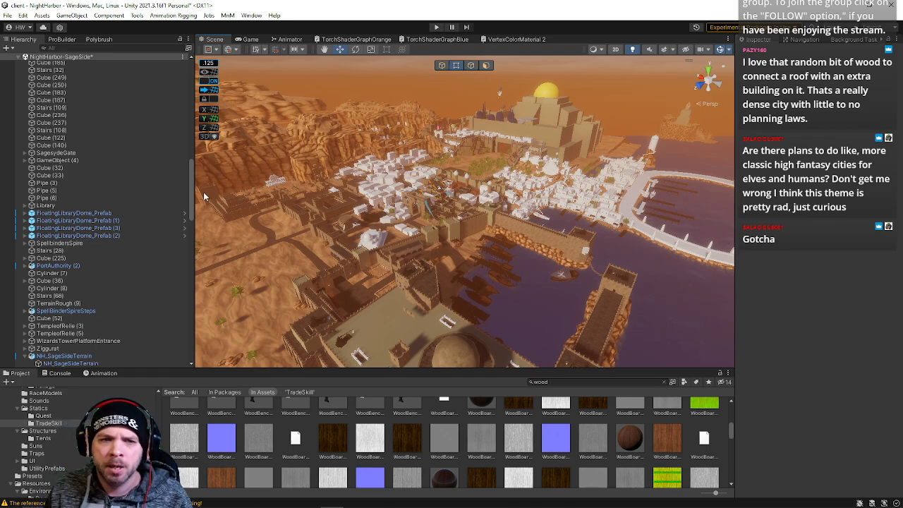
right_drag(435, 231, 577, 367)
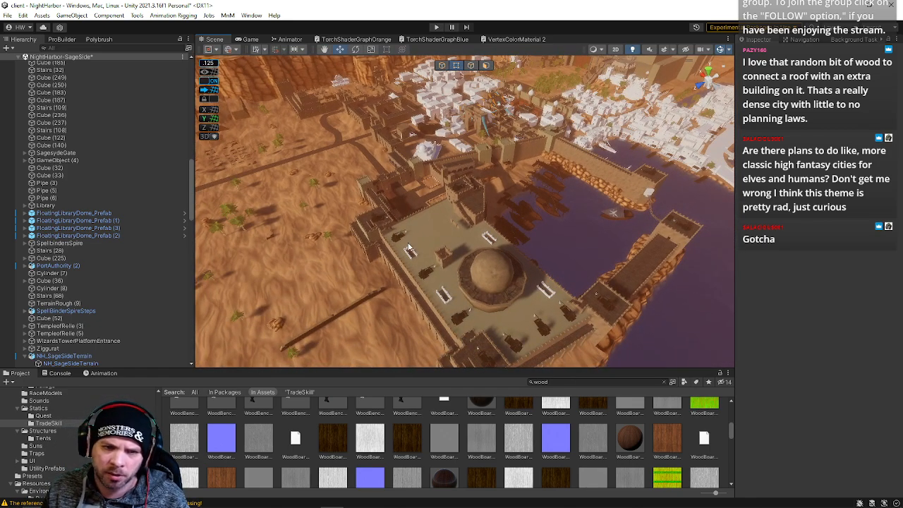
Step: Survey the domed fortress, the harbor basin and the white waterfront buildings from several aerial viewpoints
right_drag(682, 253, 366, 157)
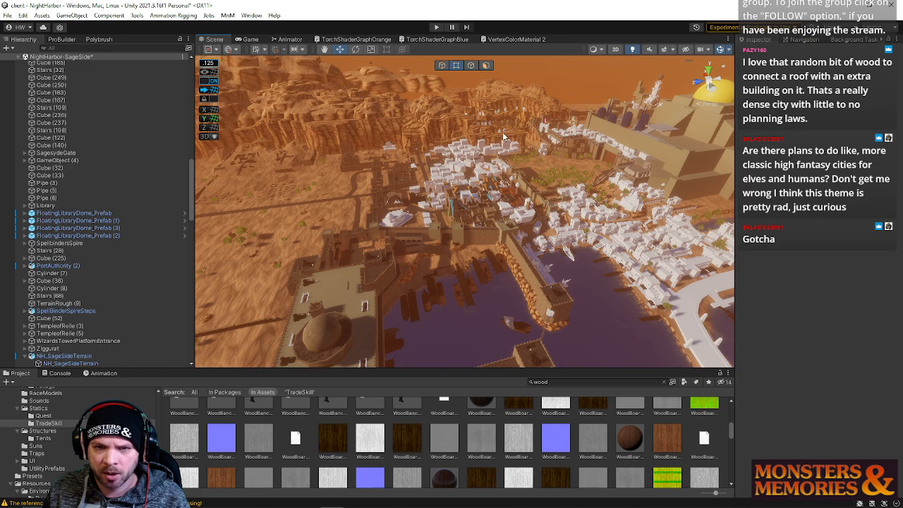
right_drag(606, 279, 464, 110)
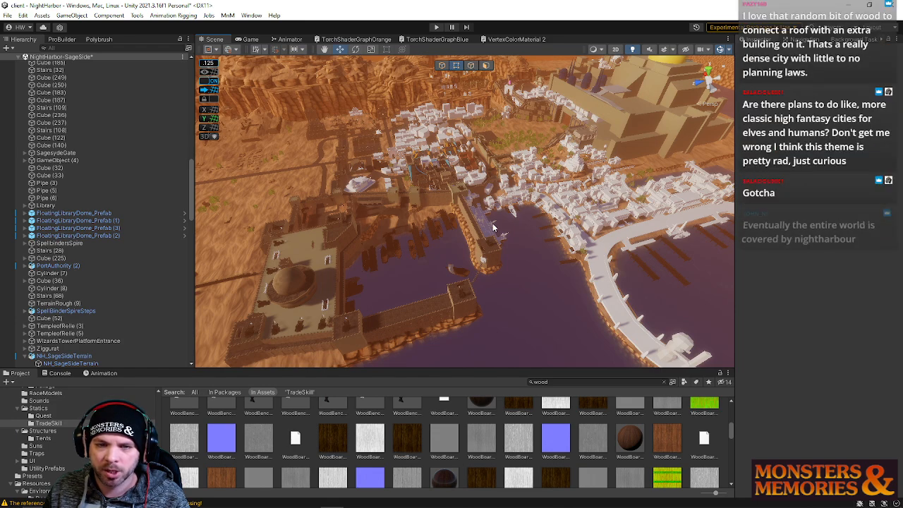
right_drag(521, 149, 508, 247)
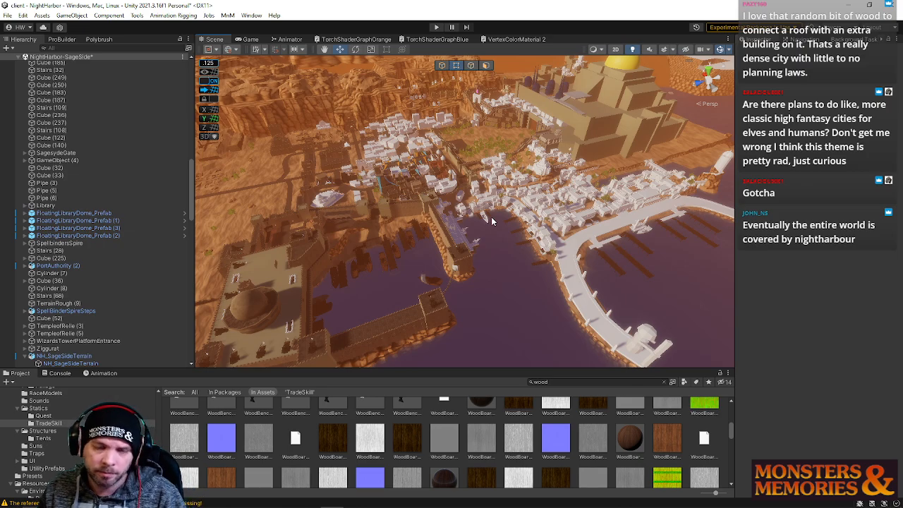
right_drag(515, 251, 379, 265)
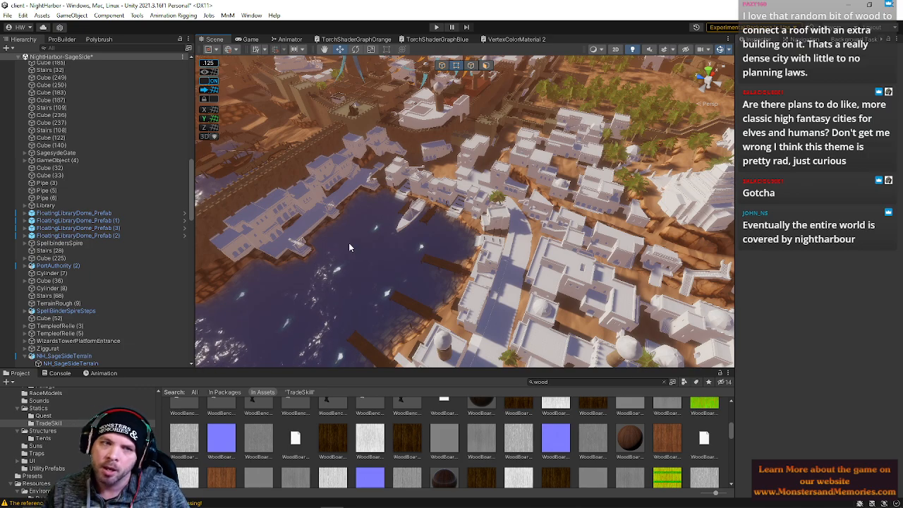
right_drag(359, 247, 344, 188)
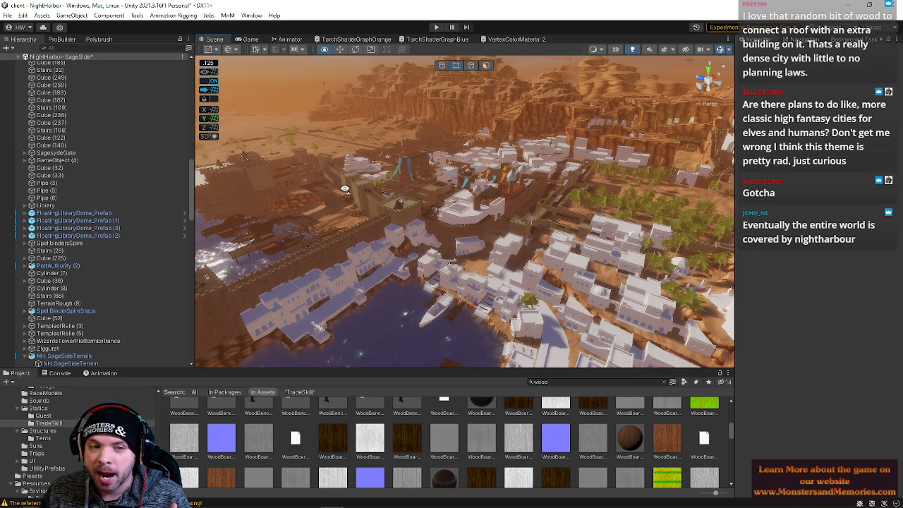
right_drag(344, 188, 346, 192)
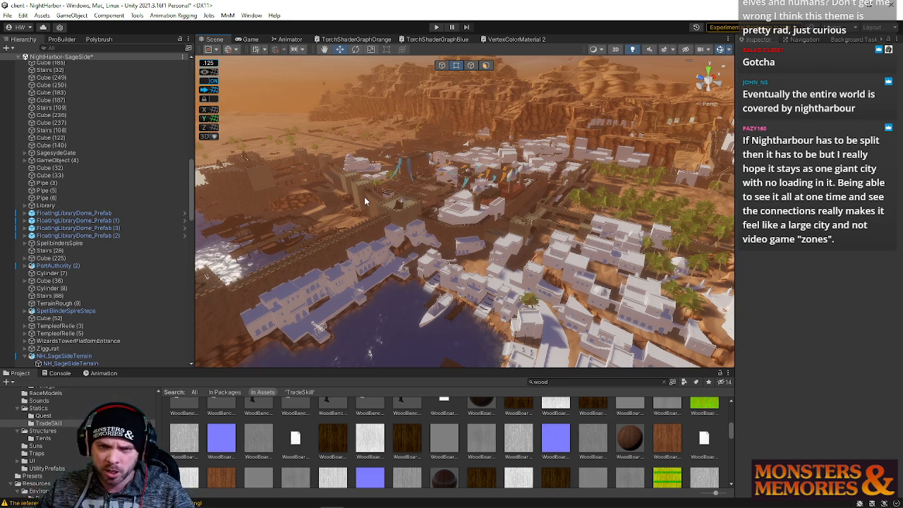
Step: Examine the fortress rooftop with its dome, catapults, small tower and white-walled openings
right_drag(441, 215, 61, 213)
right_drag(317, 176, 48, 280)
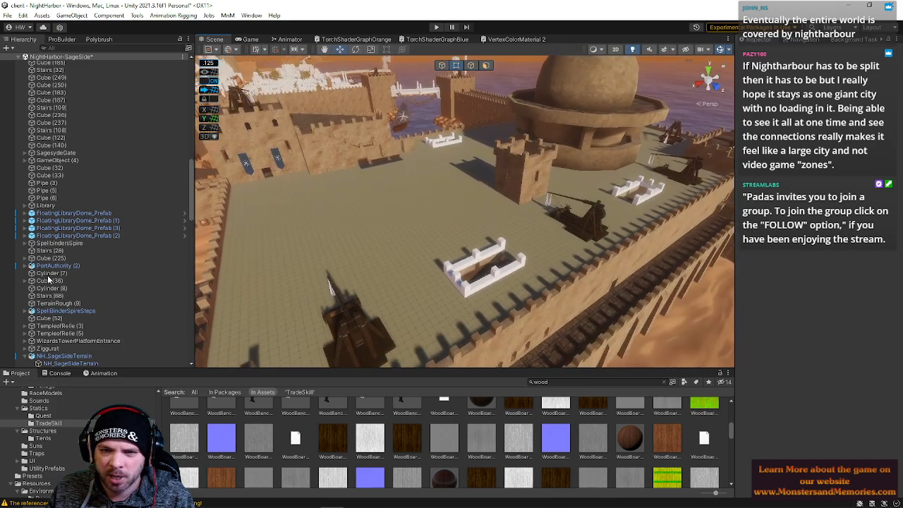
right_drag(456, 283, 434, 213)
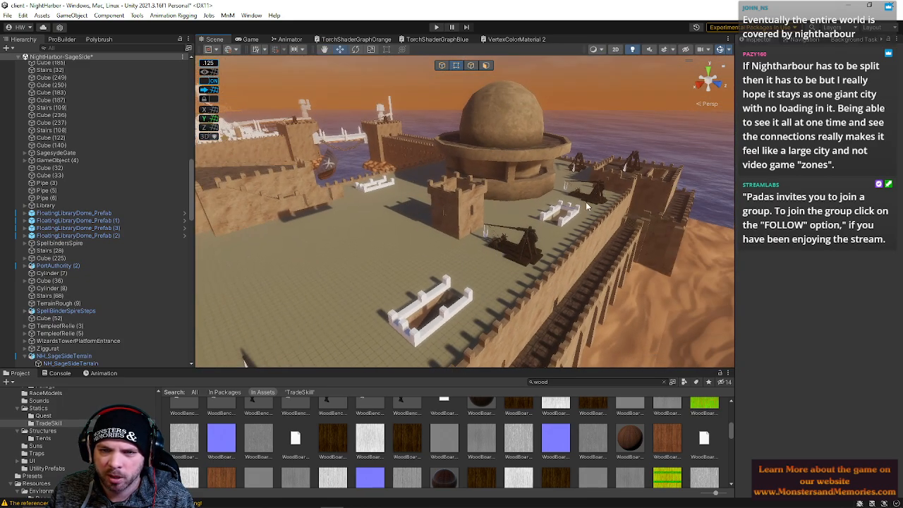
right_drag(587, 206, 354, 249)
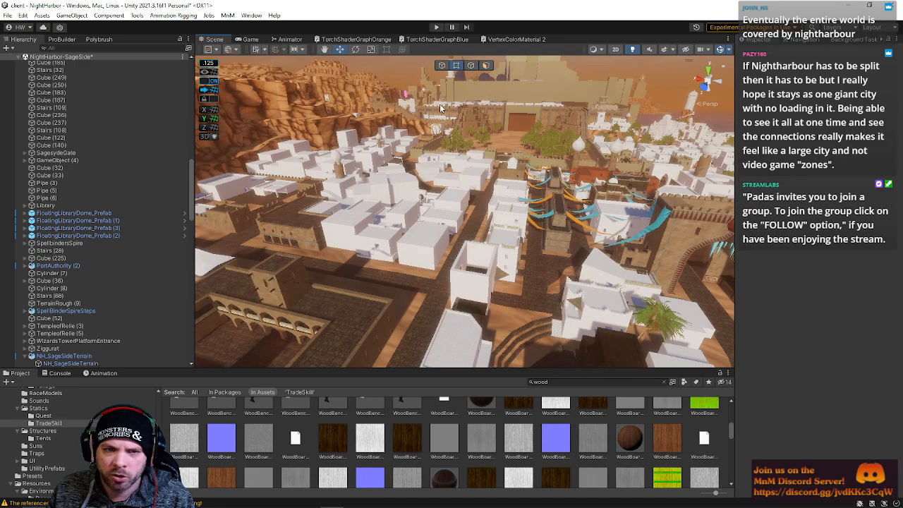
Step: Inspect the white greybox district, its stone-paved street and how it relates to the large palace gate
right_drag(427, 257, 426, 107)
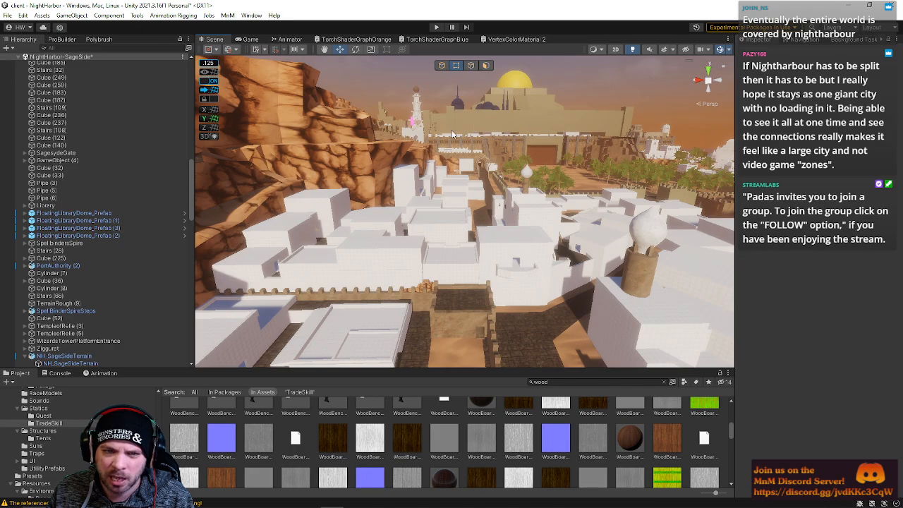
right_drag(425, 144, 596, 193)
right_drag(439, 214, 476, 120)
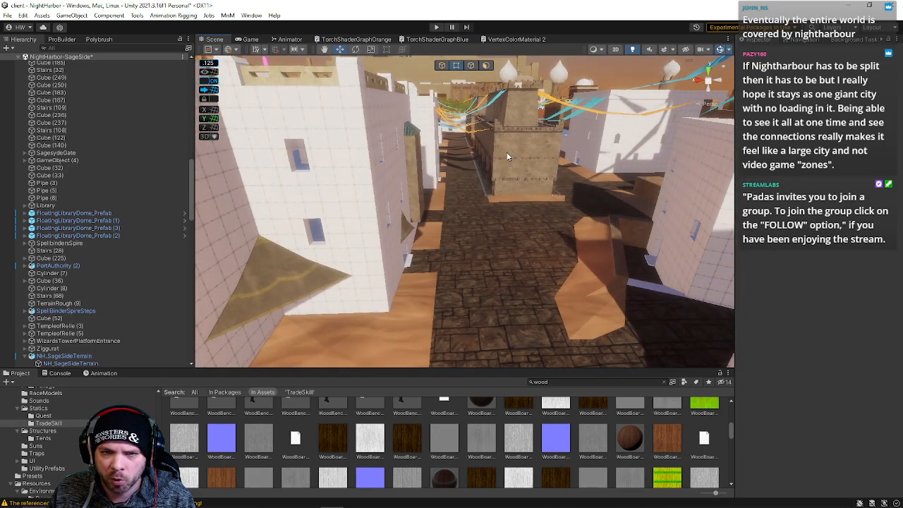
right_drag(448, 240, 306, 208)
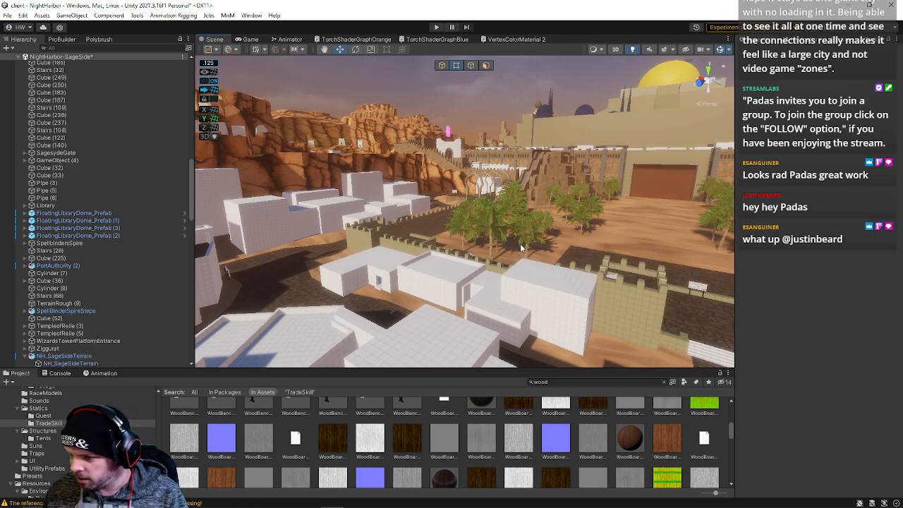
right_drag(520, 244, 690, 275)
key(w)
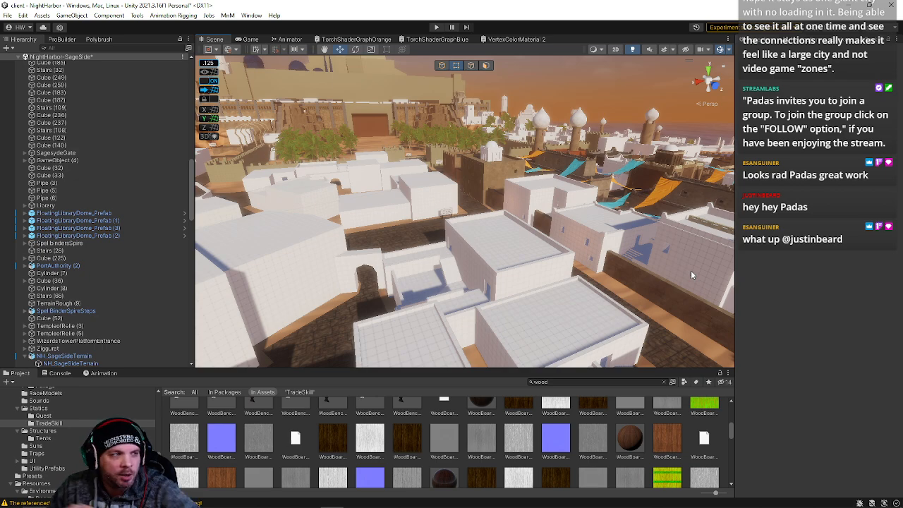
Step: Examine the waterfront's pillared hall, arched openings, and the docks with cranes and stairs below the city wall
right_drag(594, 259, 414, 166)
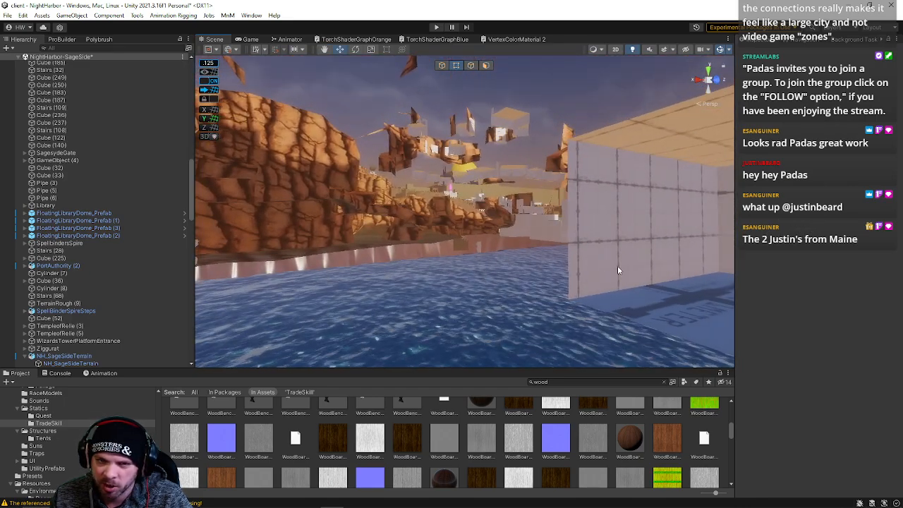
right_drag(618, 271, 841, 341)
right_drag(494, 339, 670, 269)
key(w)
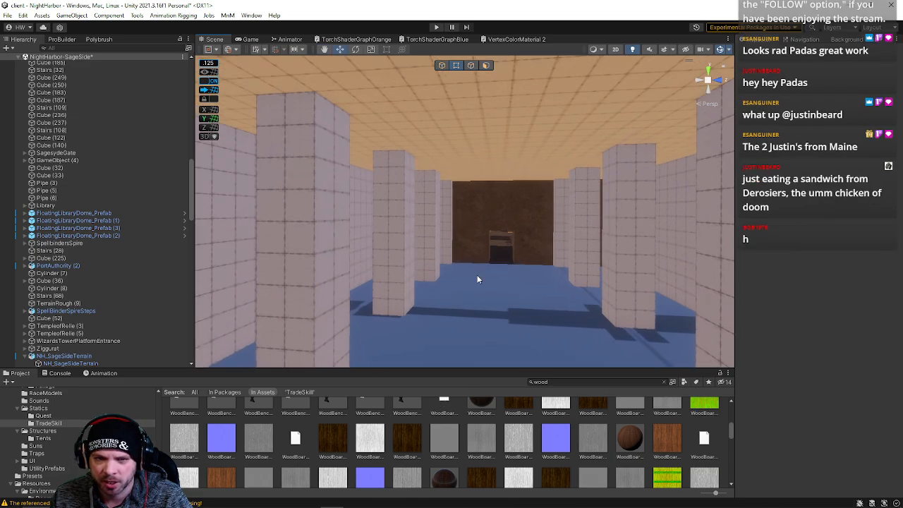
right_drag(478, 280, 296, 286)
right_drag(572, 254, 544, 250)
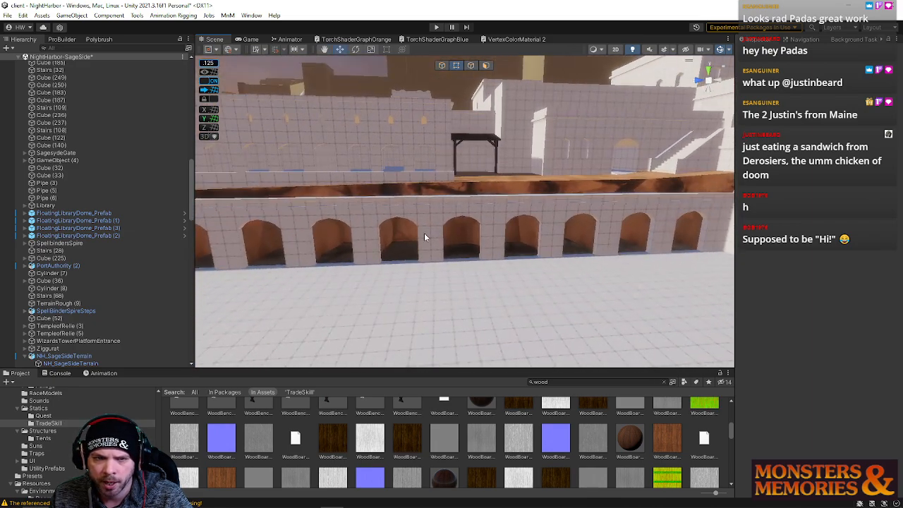
right_drag(424, 237, 342, 251)
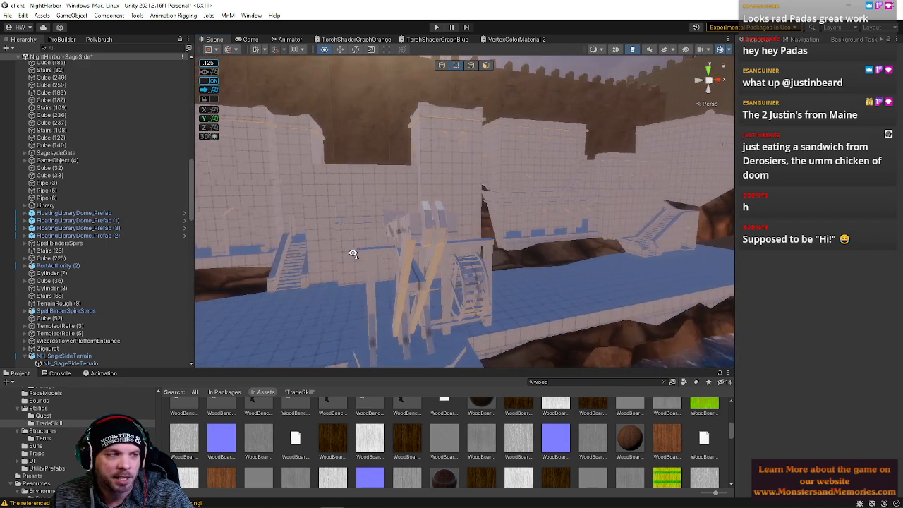
right_drag(378, 254, 463, 241)
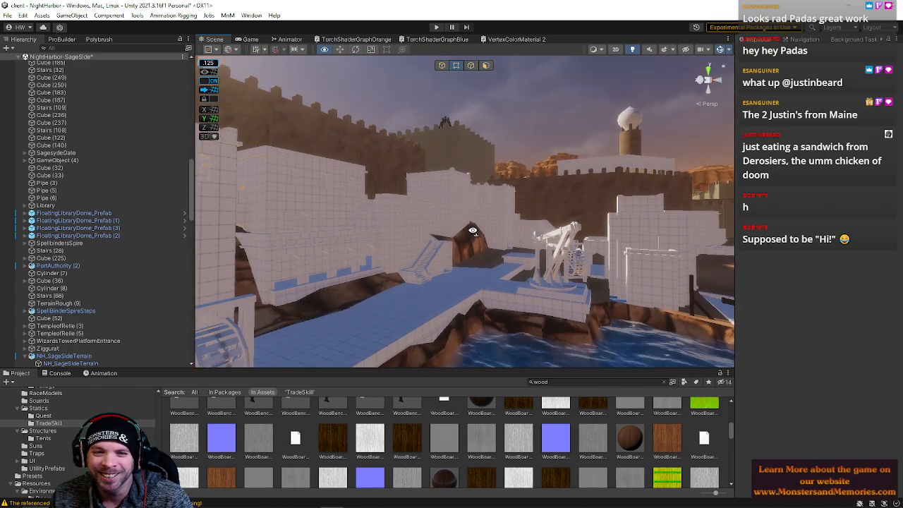
Step: Inspect the sandy shoreline, its stone retaining wall and the wooden docks at the corner by the sea
right_drag(311, 256, 300, 295)
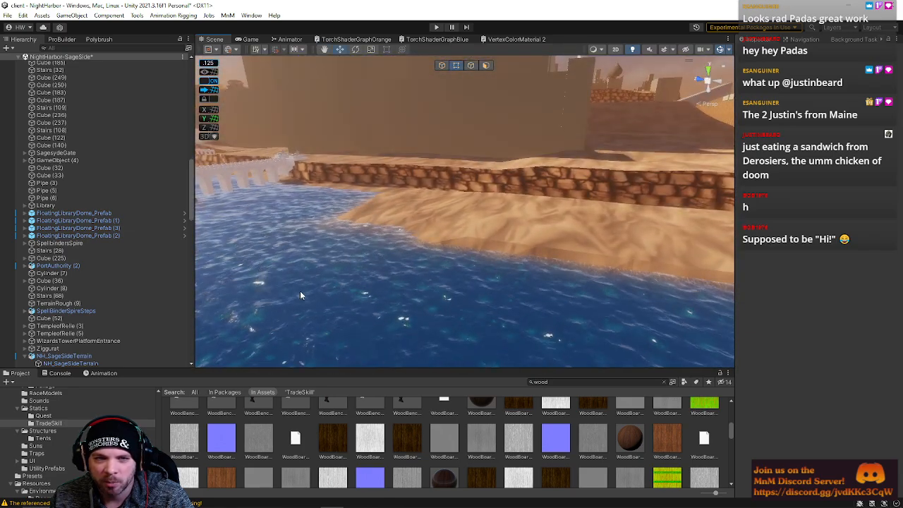
right_drag(475, 198, 303, 323)
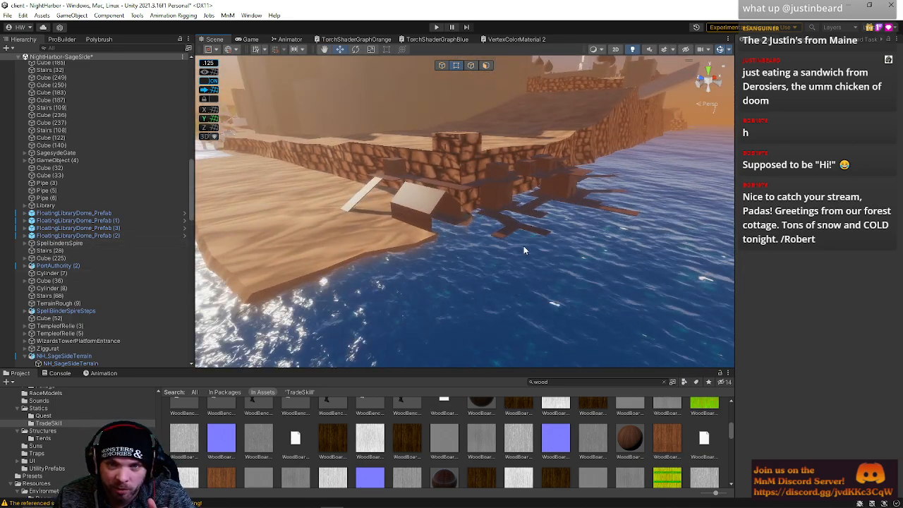
right_drag(524, 248, 577, 133)
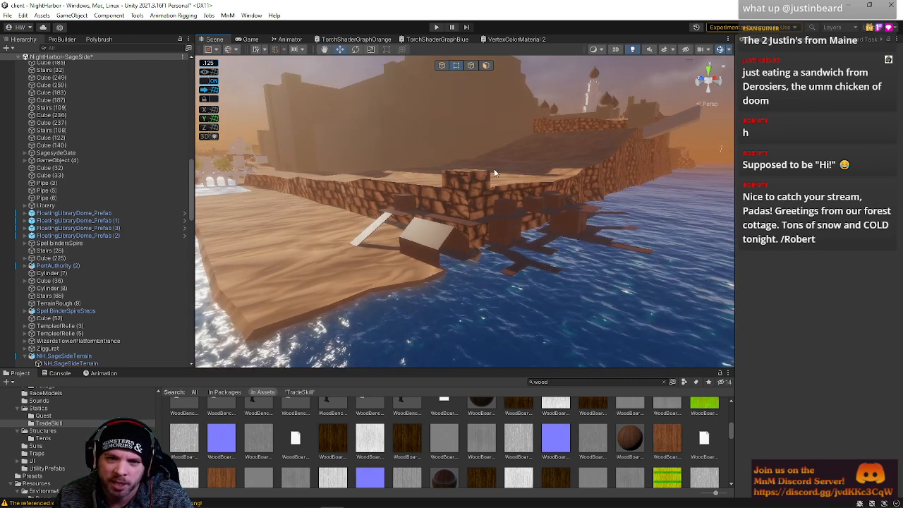
Step: Examine the white house fronts set into the canyon cliffs and the rock walls along the stone ledges
right_drag(495, 173, 412, 149)
key(w)
right_drag(409, 130, 467, 155)
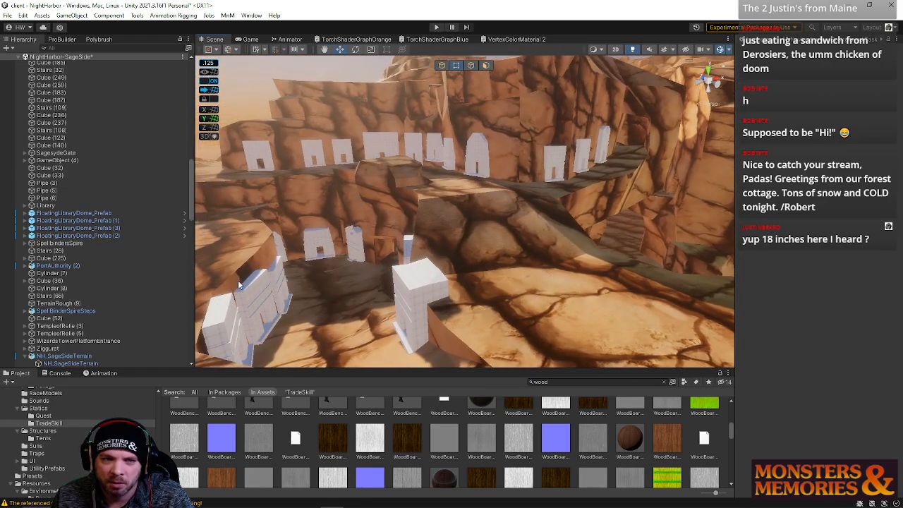
right_drag(405, 260, 377, 193)
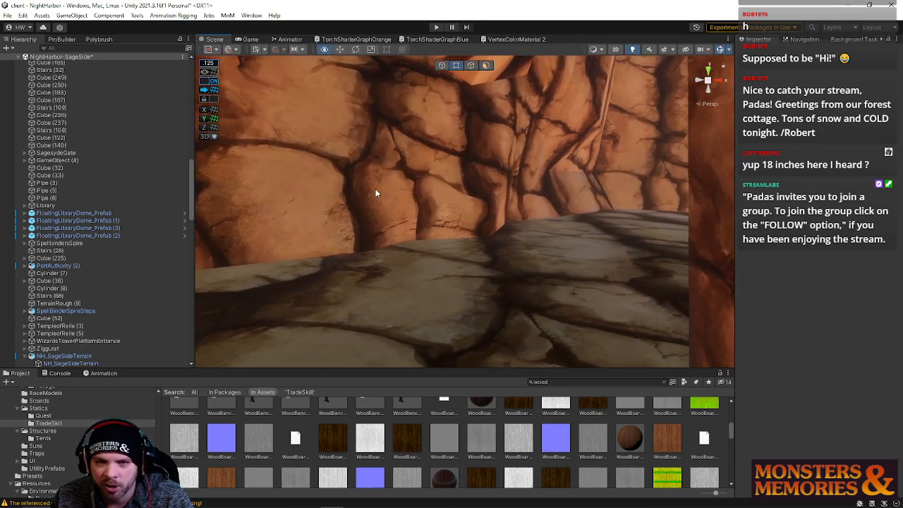
right_drag(401, 223, 714, 217)
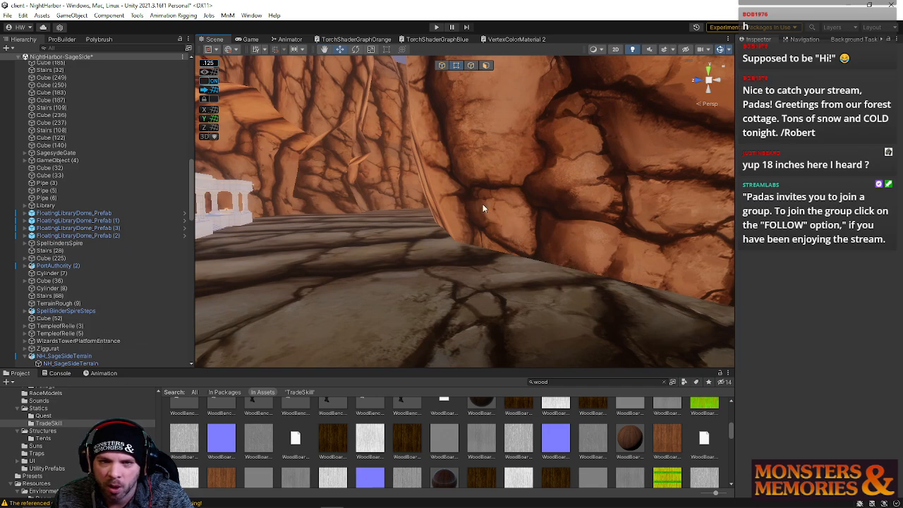
mouse_move(452, 244)
right_down()
mouse_move(297, 232)
mouse_move(374, 200)
mouse_move(614, 250)
mouse_move(446, 246)
right_up()
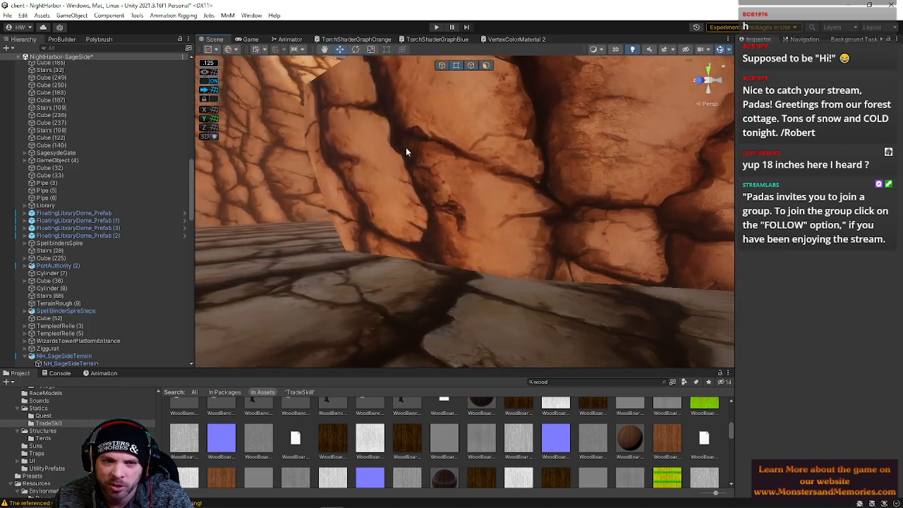
right_drag(406, 152, 522, 161)
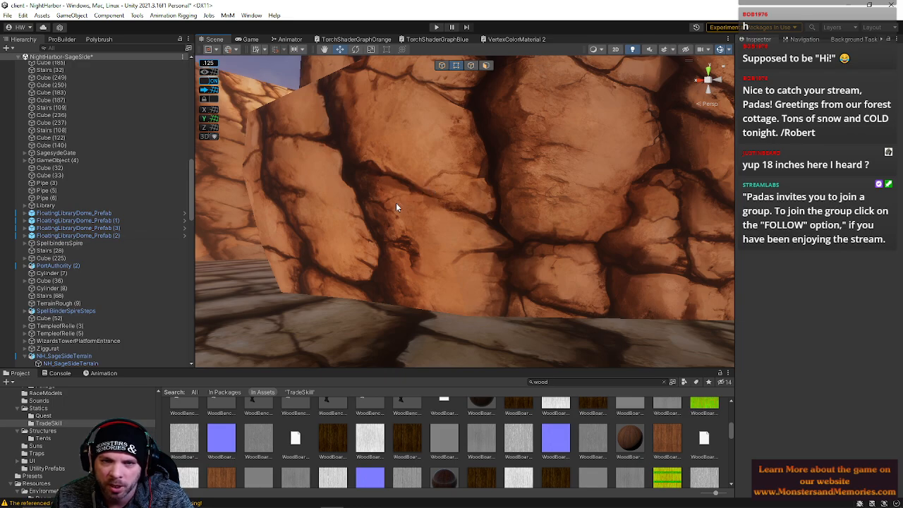
right_drag(396, 206, 440, 282)
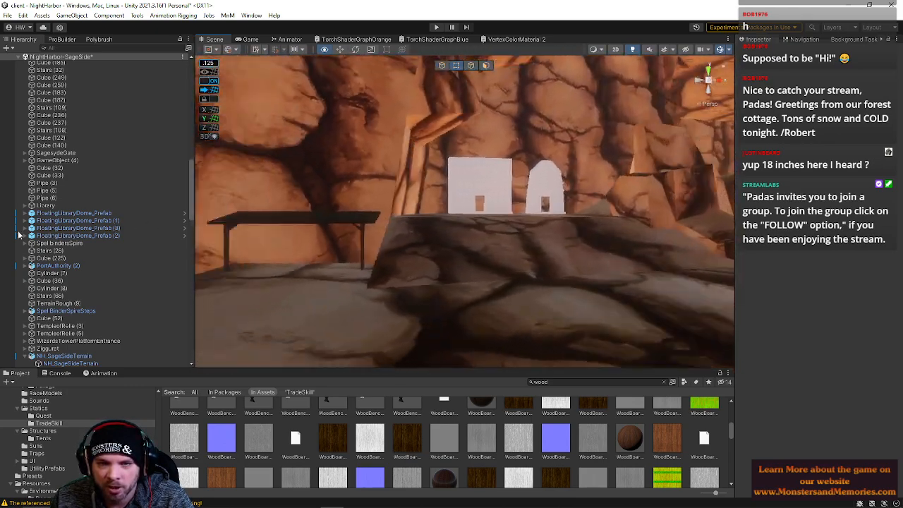
Step: Survey the palace complex, the fortified outer wall and the adjoining white houses from the air
right_drag(19, 236, 286, 261)
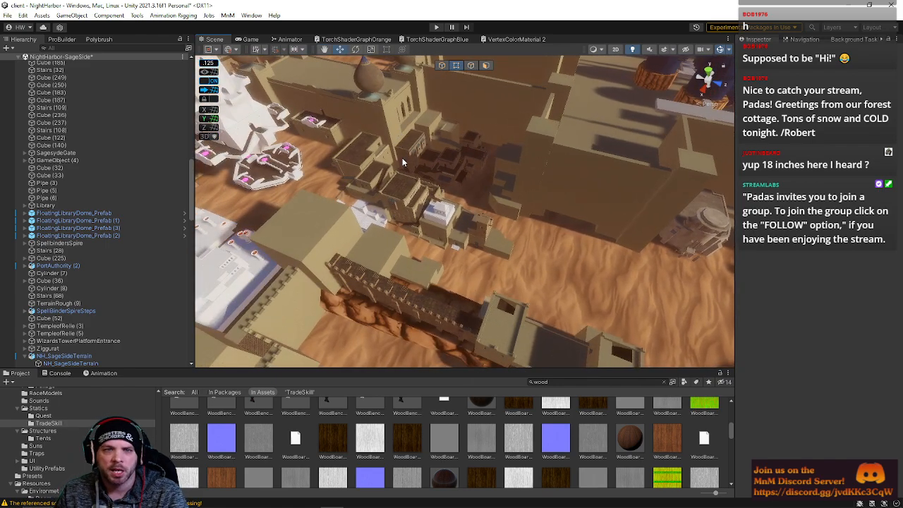
right_drag(397, 201, 525, 221)
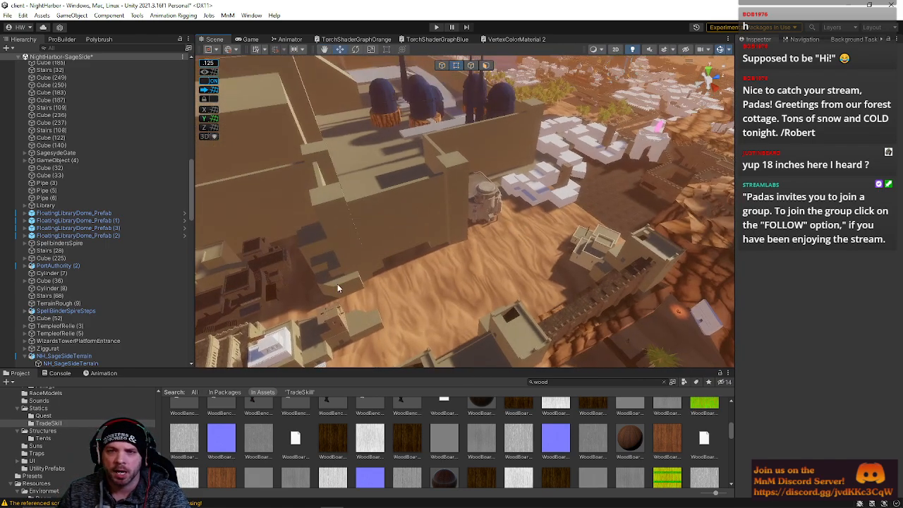
right_drag(394, 252, 286, 170)
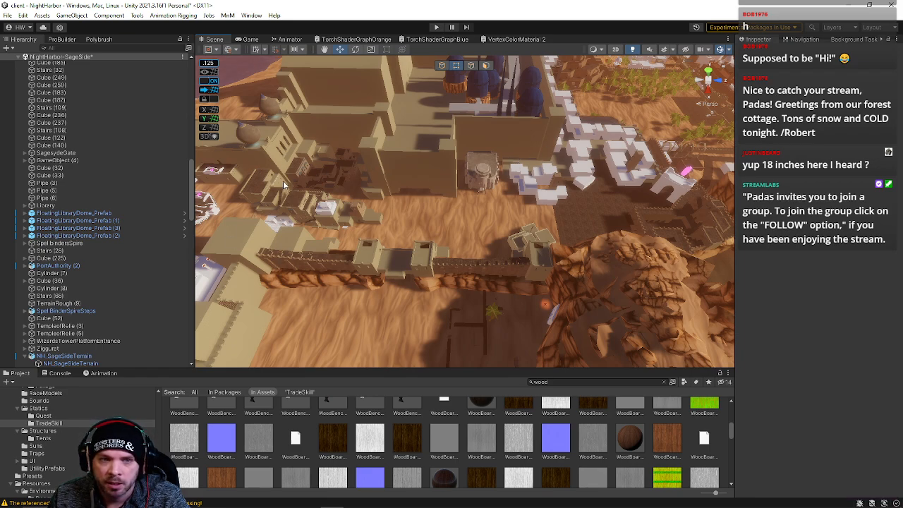
right_drag(688, 171, 403, 212)
key(s)
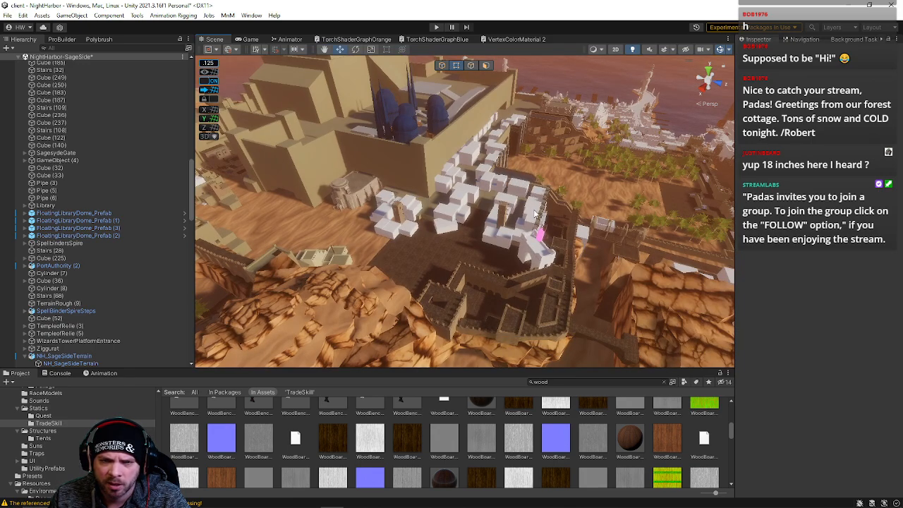
Step: Inspect the white greybox houses from above and at roof level, and examine the Ziggurat's walls near the shore
right_drag(428, 170, 323, 161)
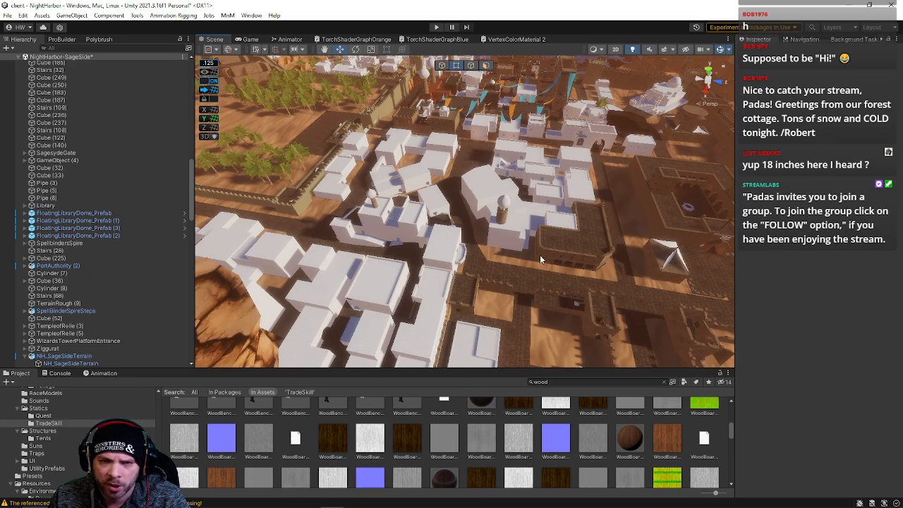
right_drag(540, 260, 486, 127)
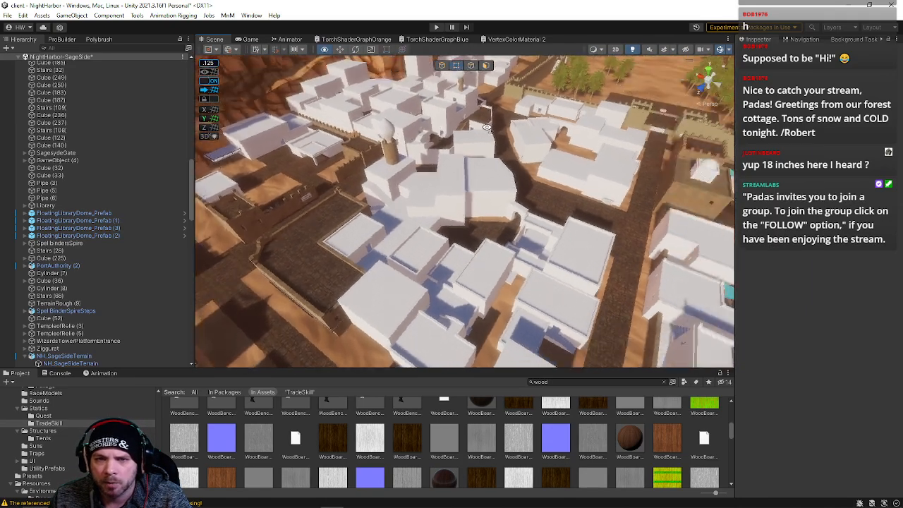
right_drag(484, 205, 515, 73)
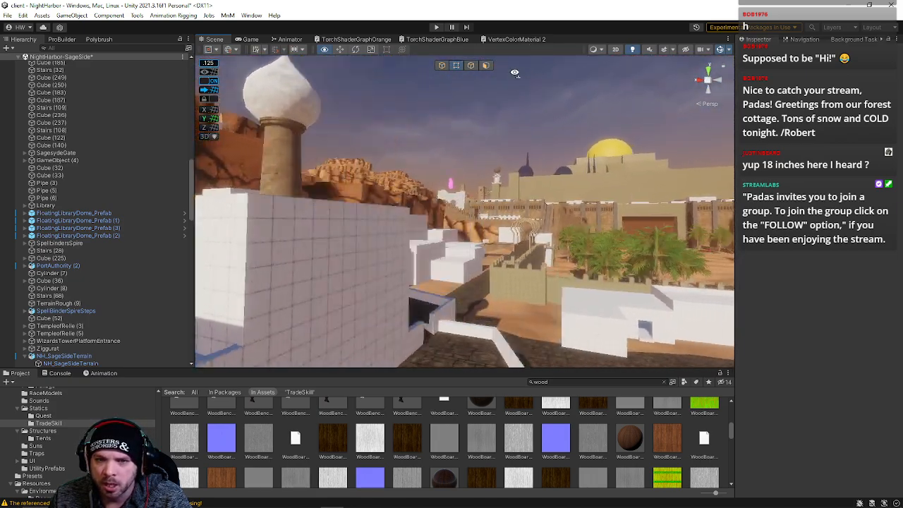
right_drag(417, 89, 417, 131)
right_drag(474, 150, 442, 170)
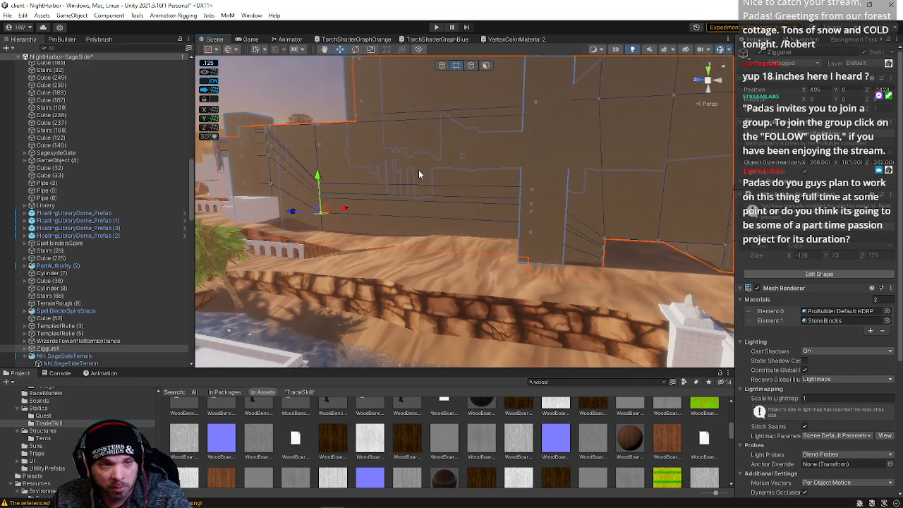
Step: Survey the Ziggurat's outer walls, the domed rooftops behind them and the white harbor district from ground level and from the air
right_drag(403, 167, 375, 107)
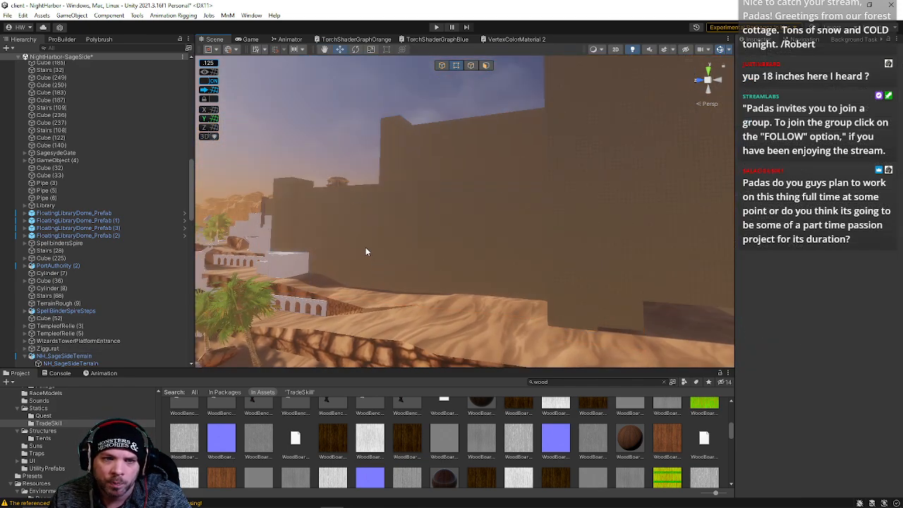
right_drag(398, 285, 414, 338)
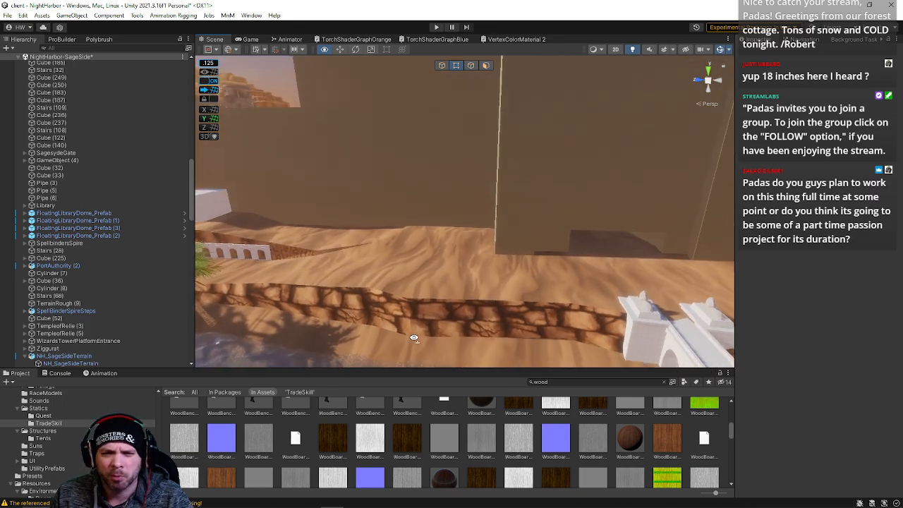
scroll(372, 187, down, 5)
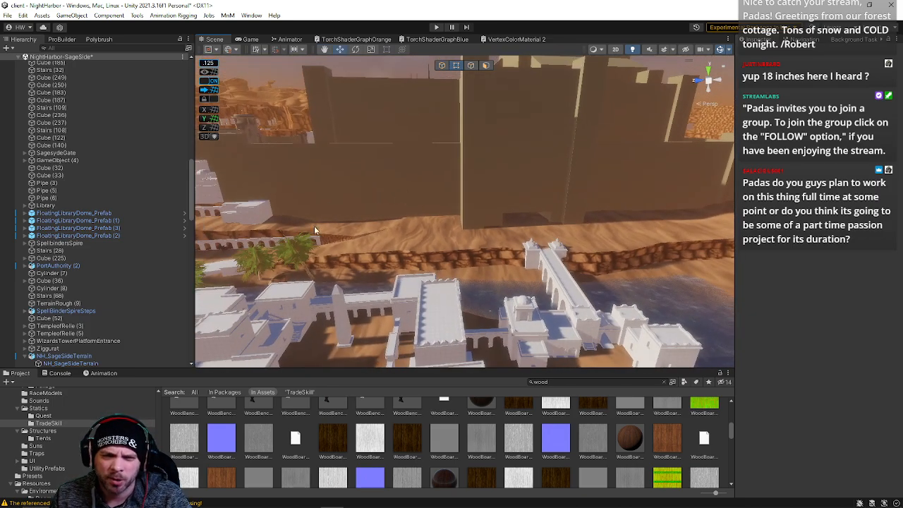
right_drag(441, 225, 460, 192)
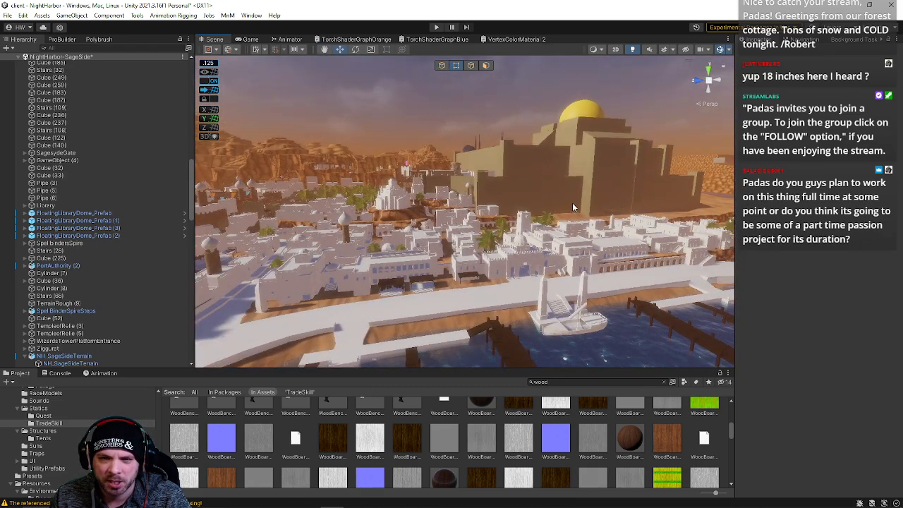
right_drag(572, 207, 521, 254)
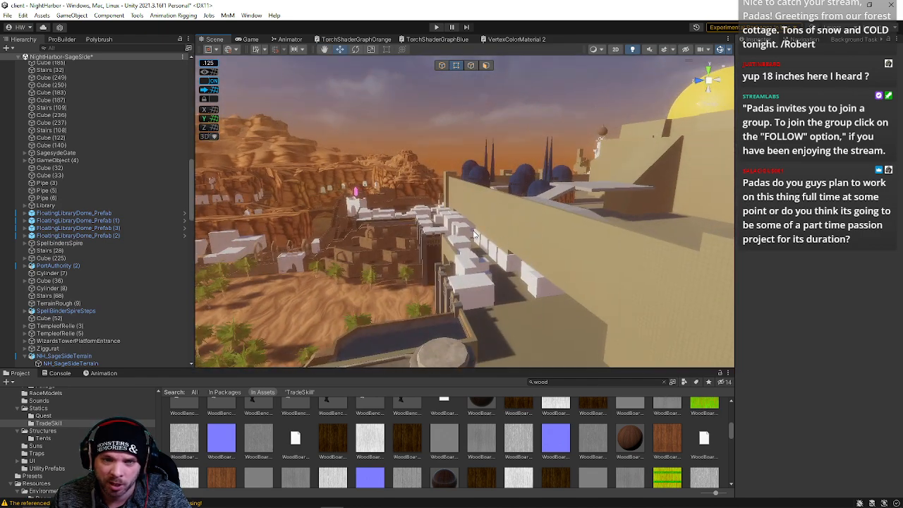
right_drag(464, 233, 495, 230)
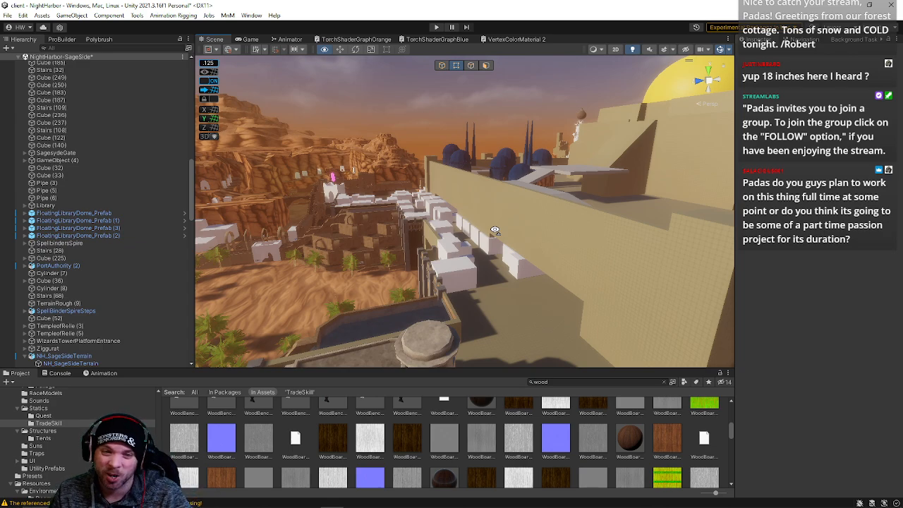
right_drag(495, 230, 545, 291)
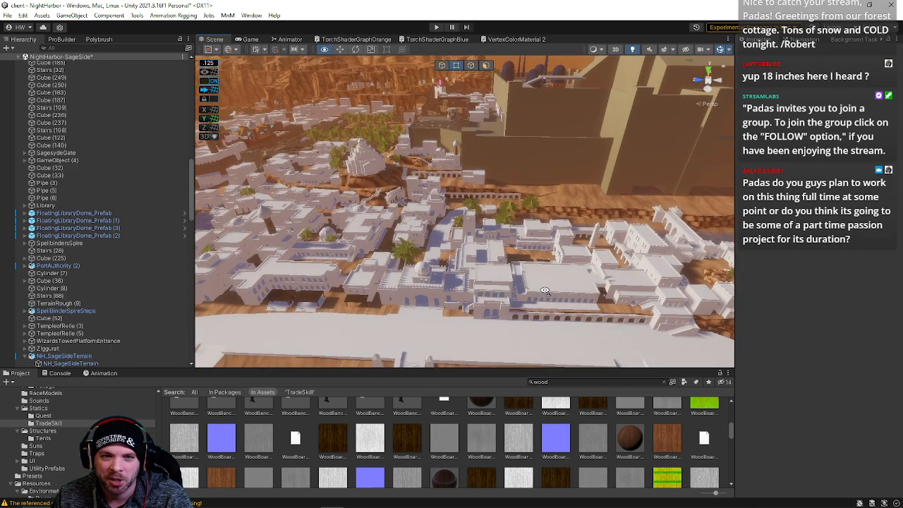
right_drag(539, 171, 551, 188)
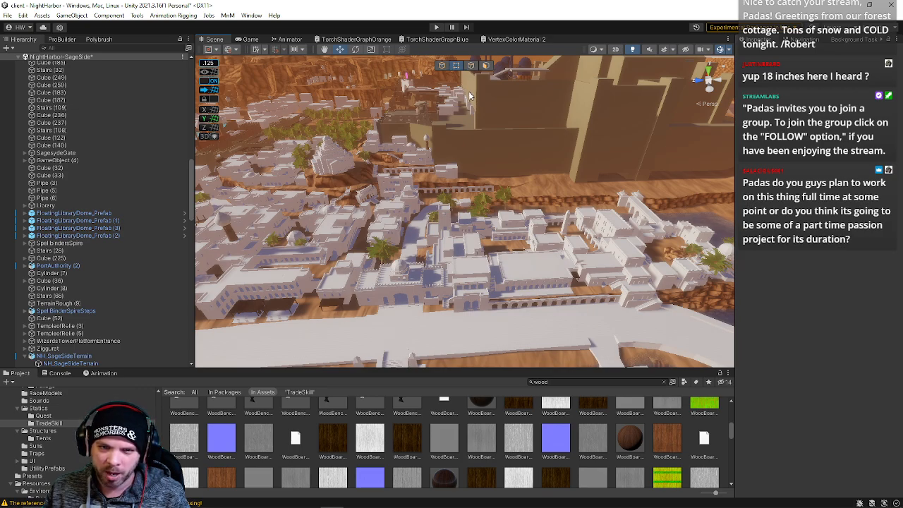
Step: Examine the sand strip, stone retaining wall and arched bridge between the Ziggurat and the water
right_drag(476, 126, 437, 143)
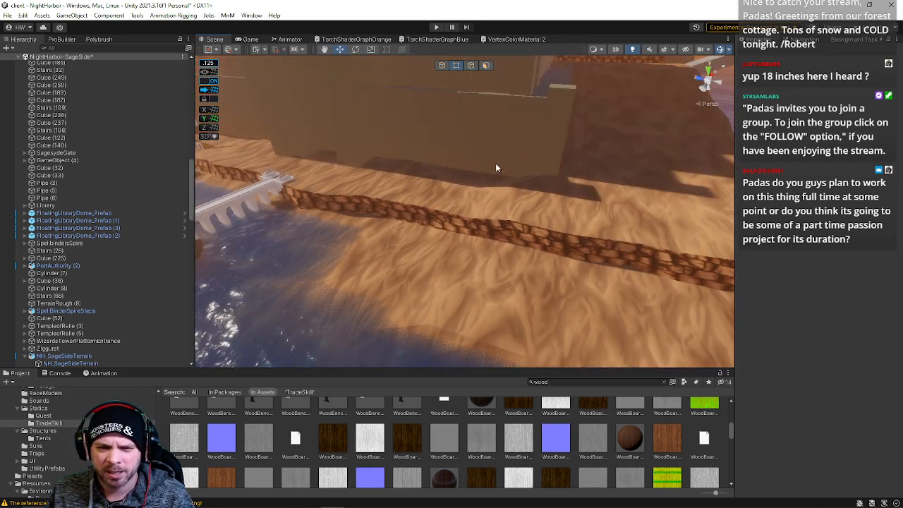
right_drag(351, 294, 570, 262)
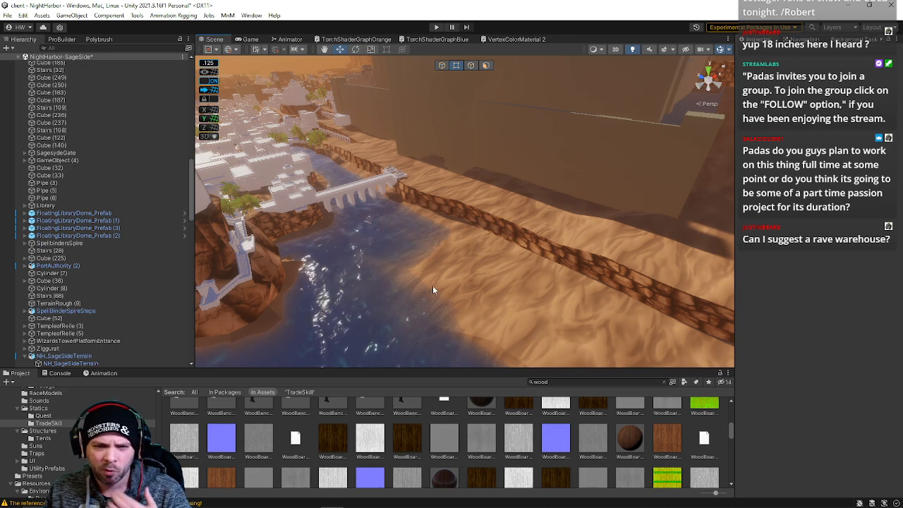
right_drag(580, 270, 447, 155)
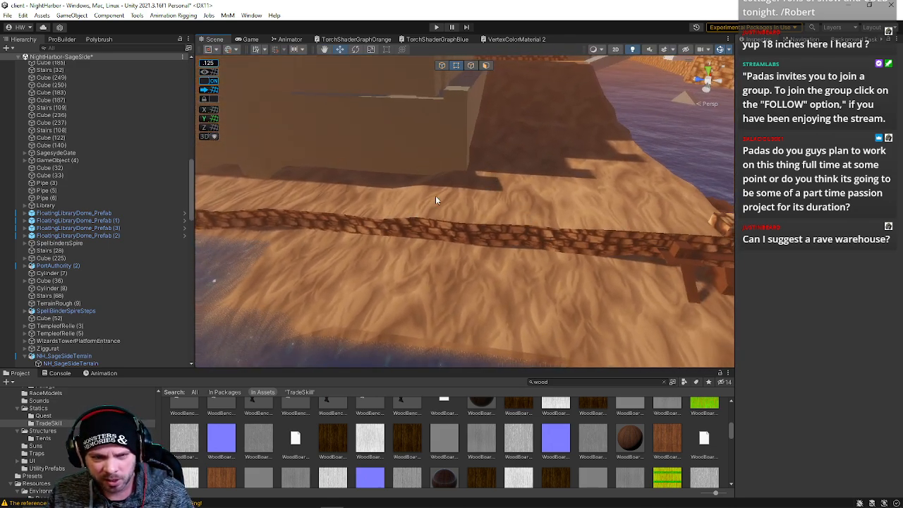
right_drag(459, 223, 446, 194)
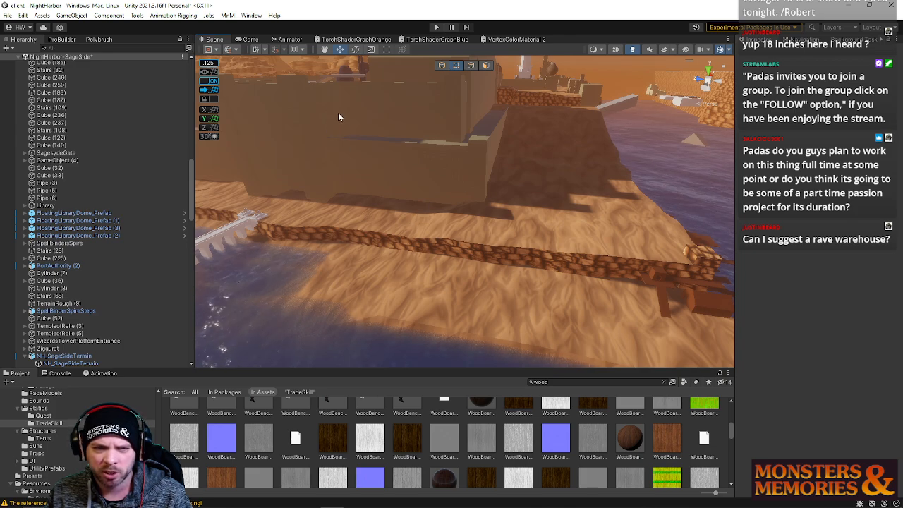
Step: Inspect the Ziggurat's elevated blue-floored walkway, its side walls and supports on the sea side
right_drag(326, 140, 365, 178)
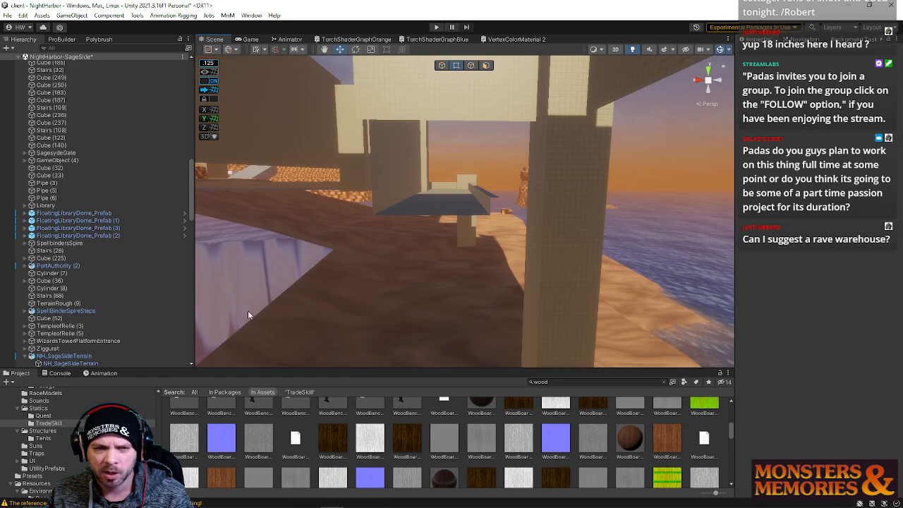
right_drag(636, 185, 564, 202)
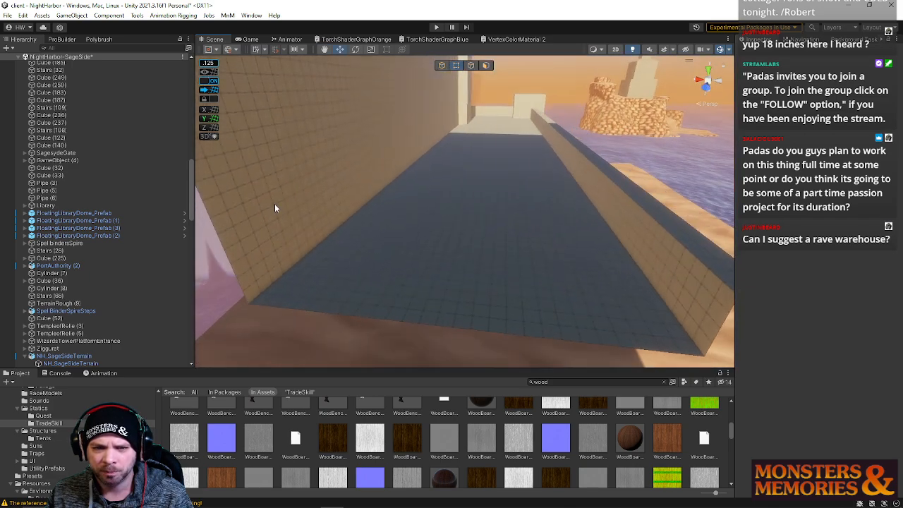
right_drag(242, 231, 279, 167)
right_drag(393, 242, 651, 265)
right_drag(622, 294, 116, 198)
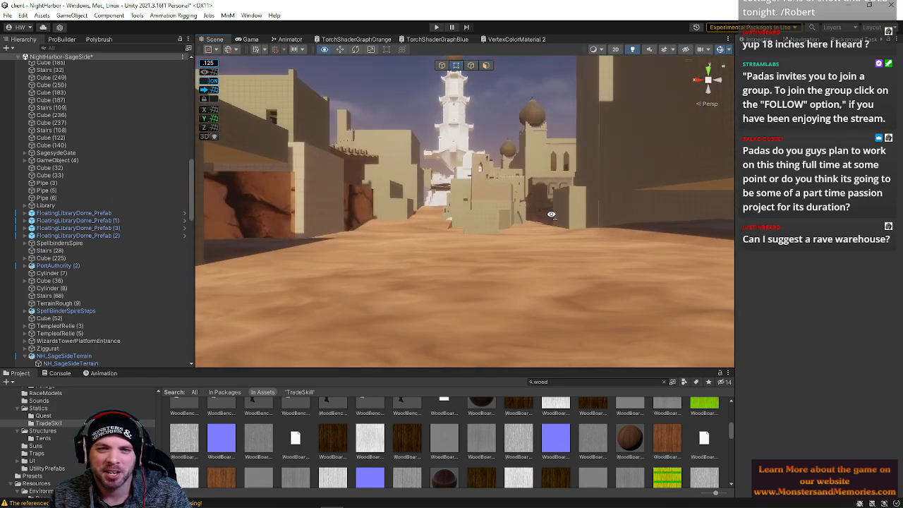
Step: Examine the sandy street leading to the white tower and the tan greybox buildings lining it
key(w)
right_drag(550, 216, 522, 140)
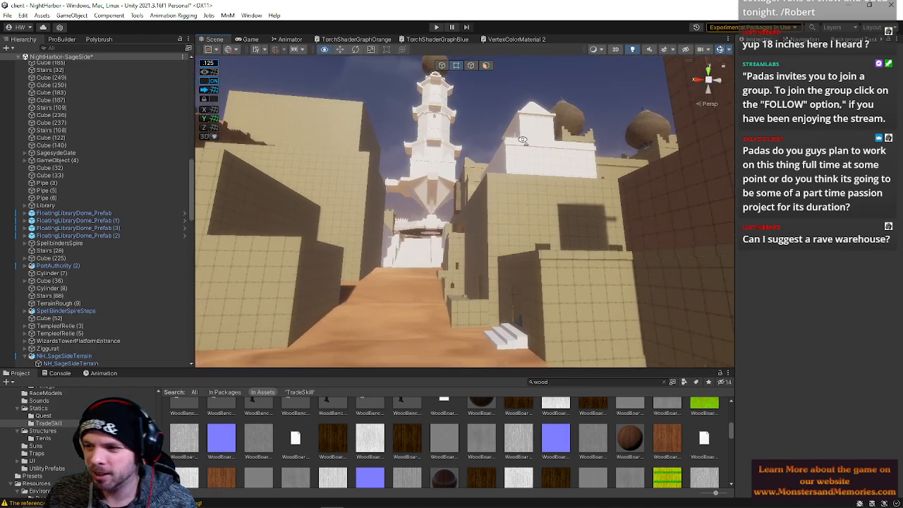
right_drag(496, 210, 572, 251)
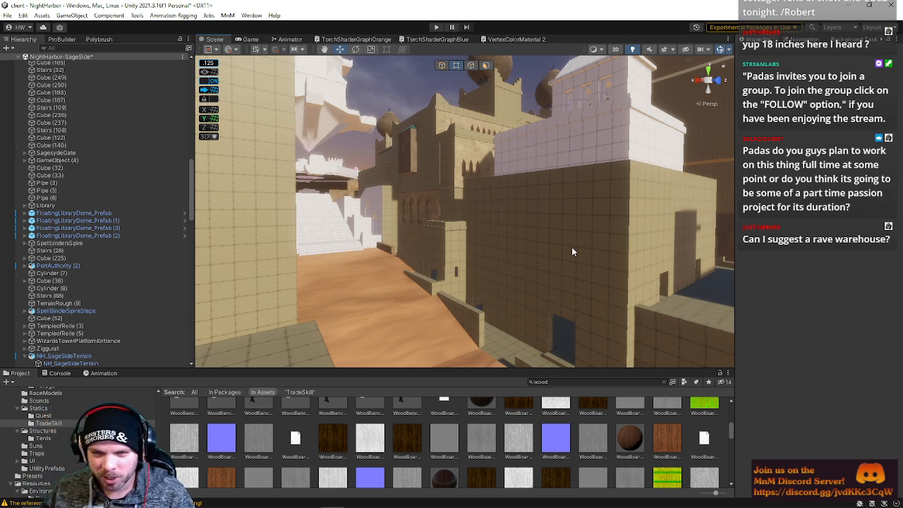
right_drag(572, 252, 552, 213)
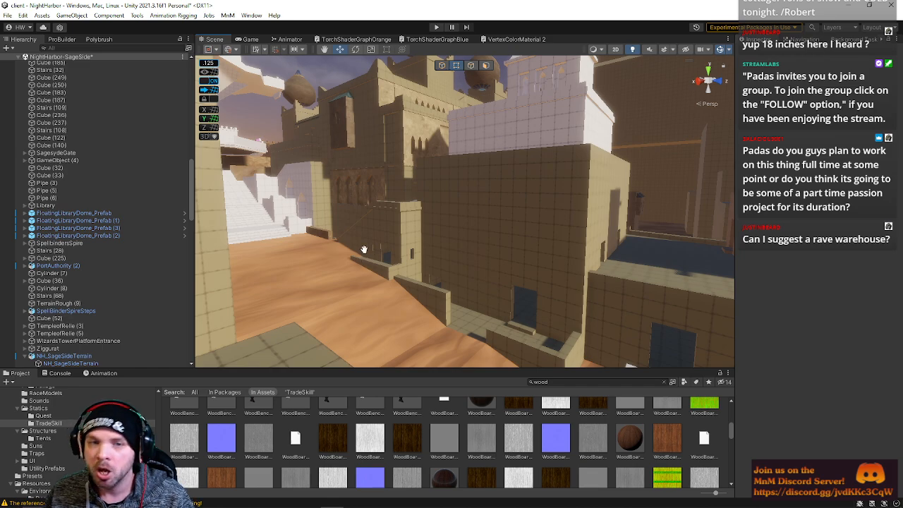
right_drag(364, 249, 353, 172)
key(w)
right_drag(516, 210, 472, 300)
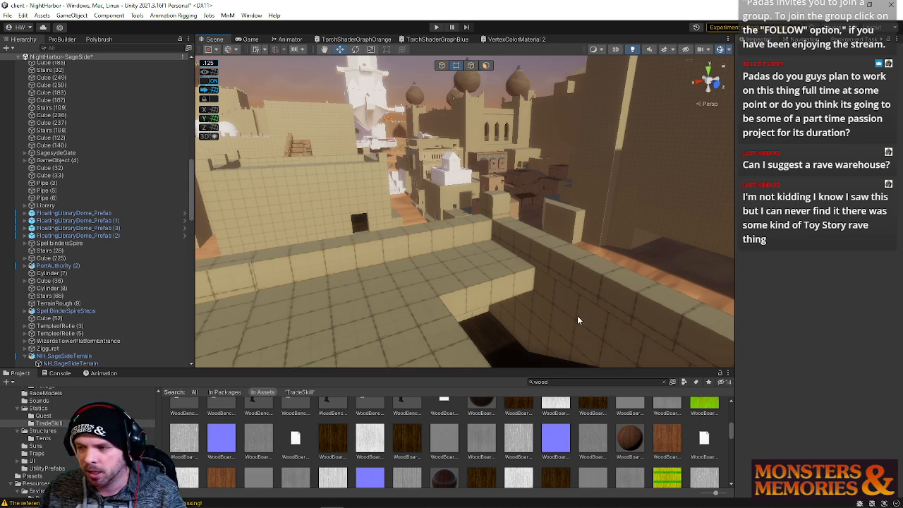
Step: Inspect the tan building rooftops, the small white rooftop structure and the blocks set against the canyon wall
right_drag(612, 274, 513, 256)
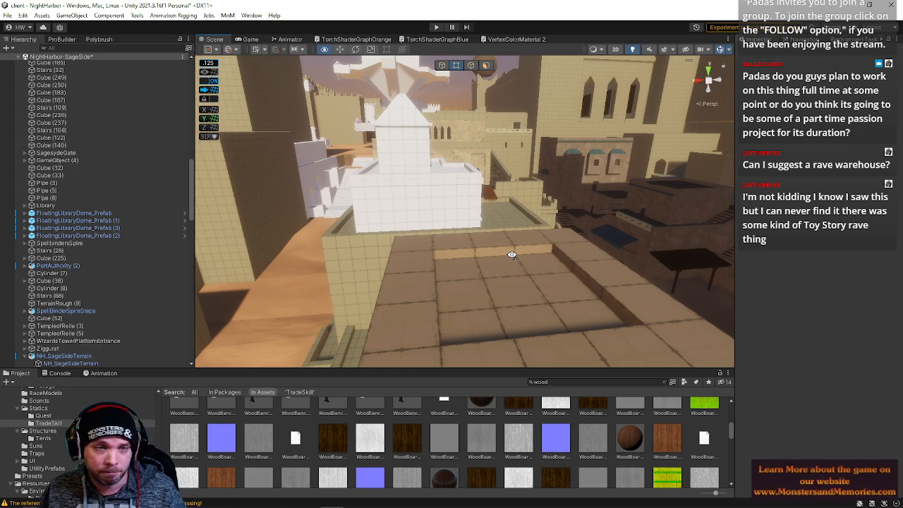
right_drag(513, 255, 533, 173)
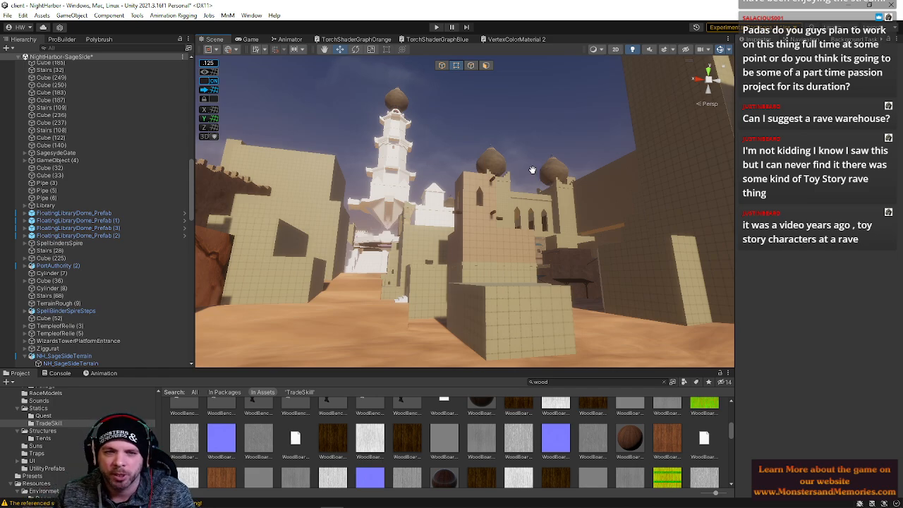
key(w)
right_drag(532, 169, 558, 195)
right_drag(50, 220, 790, 248)
right_drag(706, 251, 573, 263)
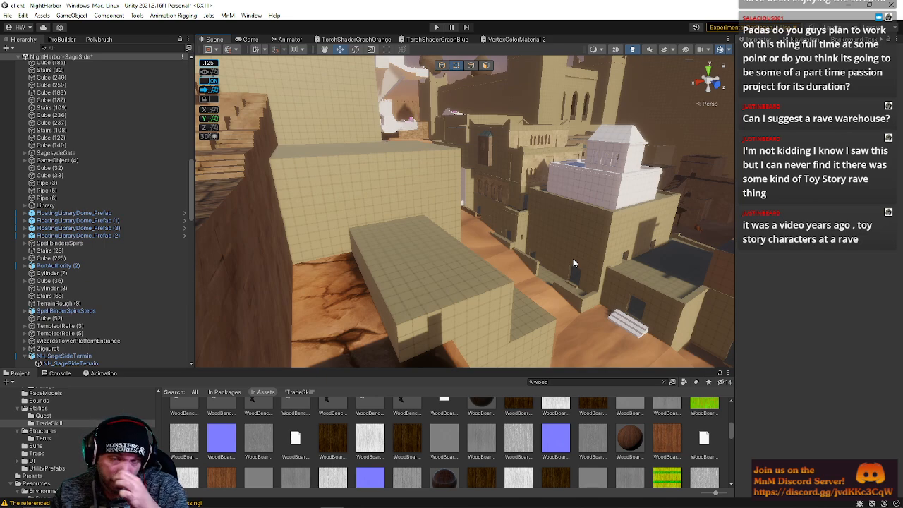
Step: Select the tan building against the canyon wall and raise the mid-height edge of its interior back wall to the ceiling
right_drag(573, 262, 378, 197)
click(378, 197)
key(f)
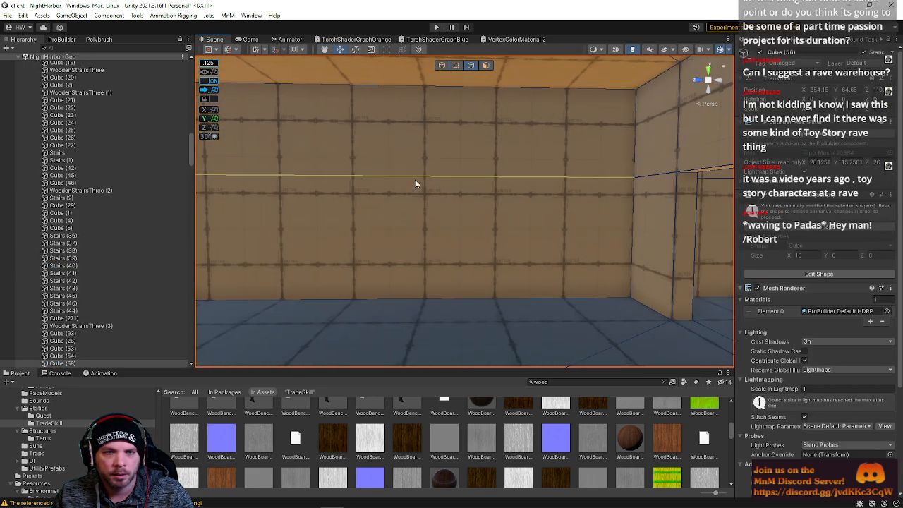
right_drag(415, 178, 441, 207)
key(w)
key(s)
click(427, 184)
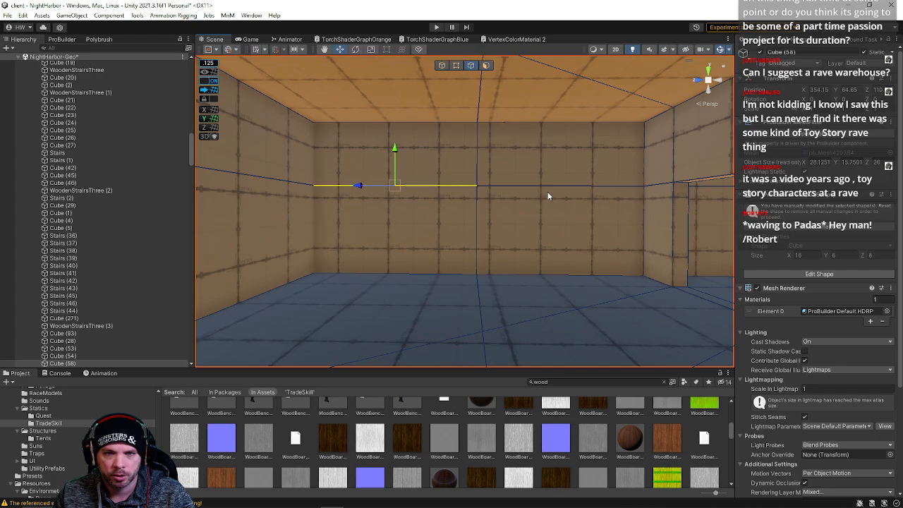
drag(478, 150, 470, 88)
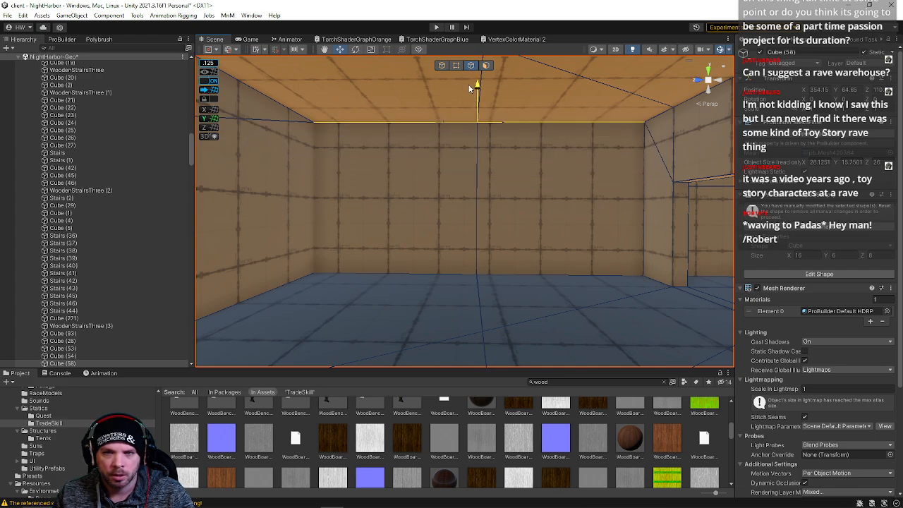
Step: Select the overlapping vertices along the back wall's ceiling line, at the corner and at the middle
click(456, 65)
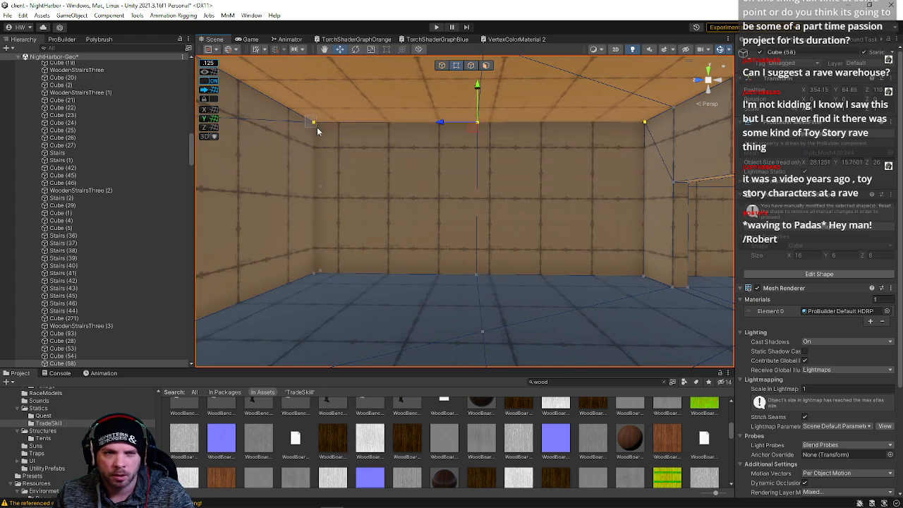
click(314, 123)
click(478, 122)
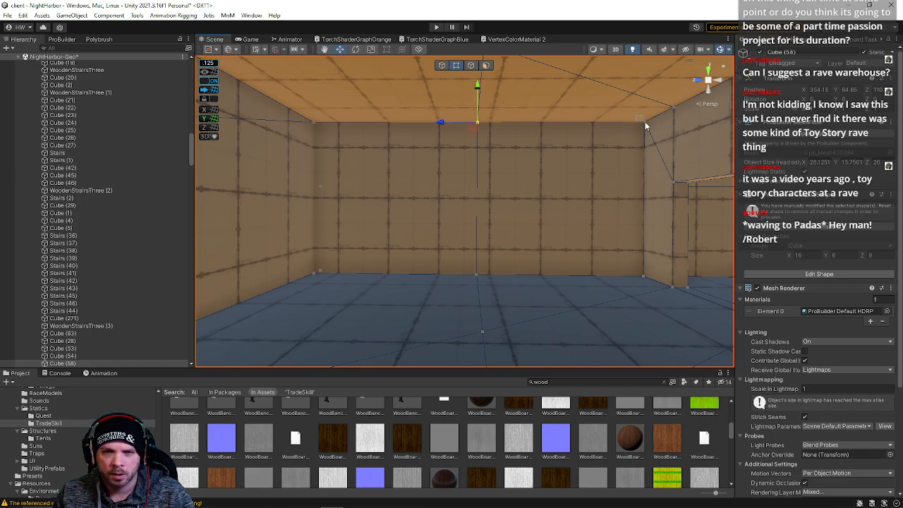
mouse_move(550, 166)
alt+mouse_down()
mouse_move(530, 155)
mouse_move(544, 166)
alt+mouse_up()
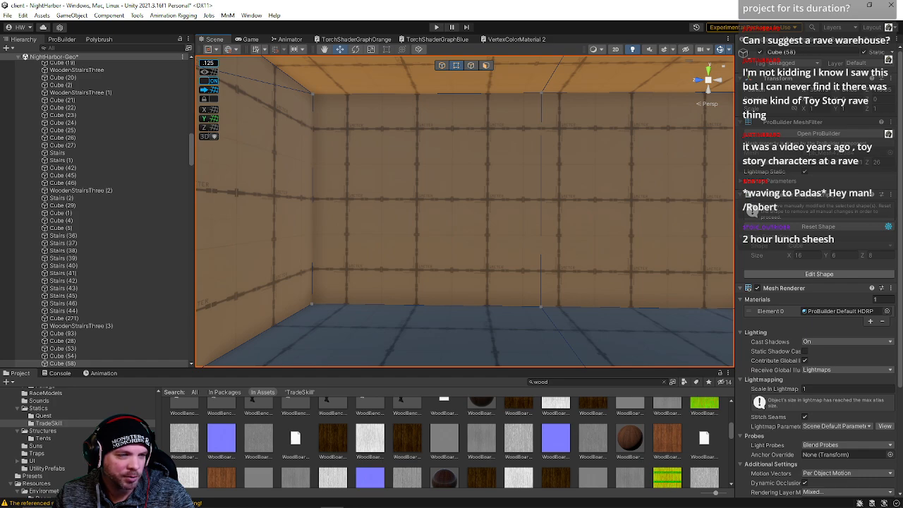
mouse_move(375, 186)
alt+mouse_down()
mouse_move(377, 195)
mouse_move(371, 185)
alt+mouse_up()
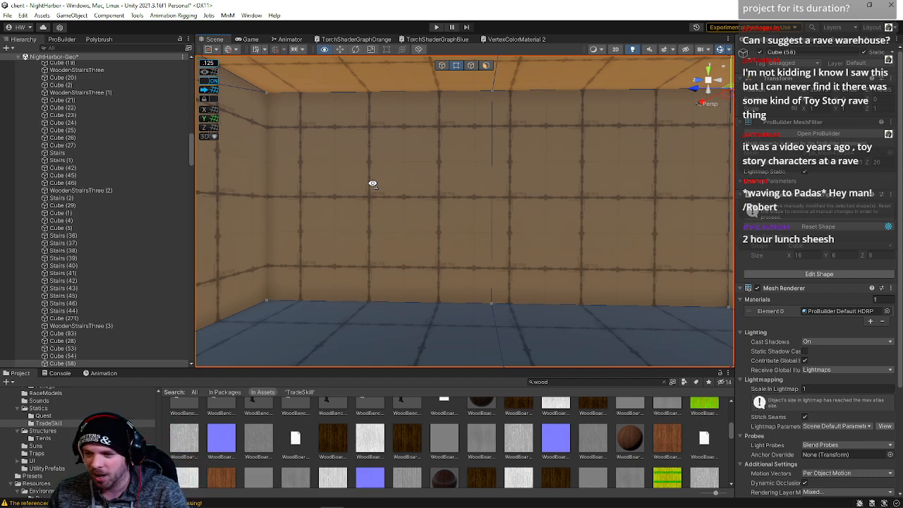
Step: Inset both faces of the interior back wall, scaling each into a smaller rectangle for a window opening
click(487, 66)
click(422, 192)
key(r)
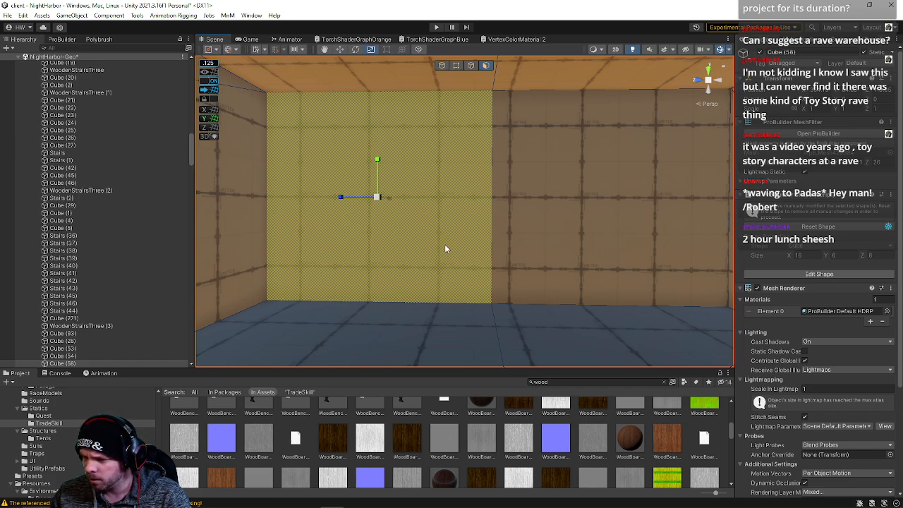
right_drag(498, 261, 481, 244)
key(s)
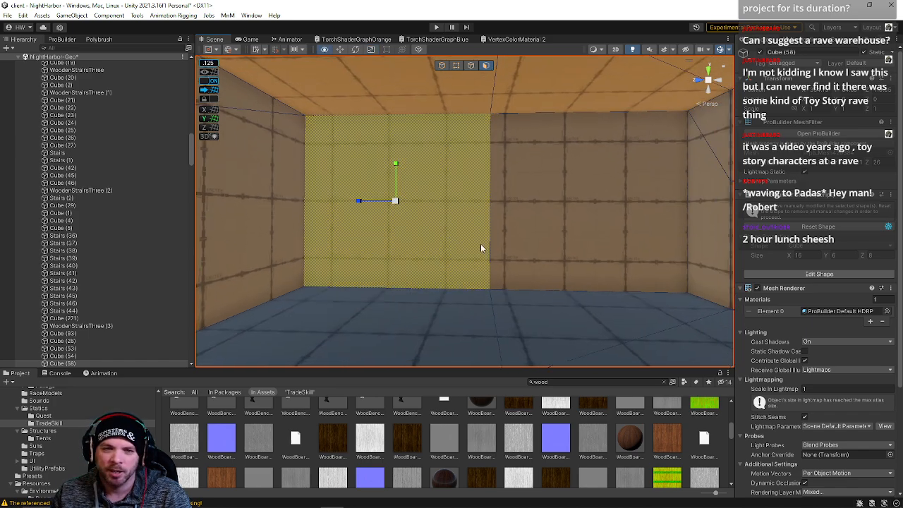
shift+drag(395, 201, 369, 210)
right_drag(404, 209, 445, 233)
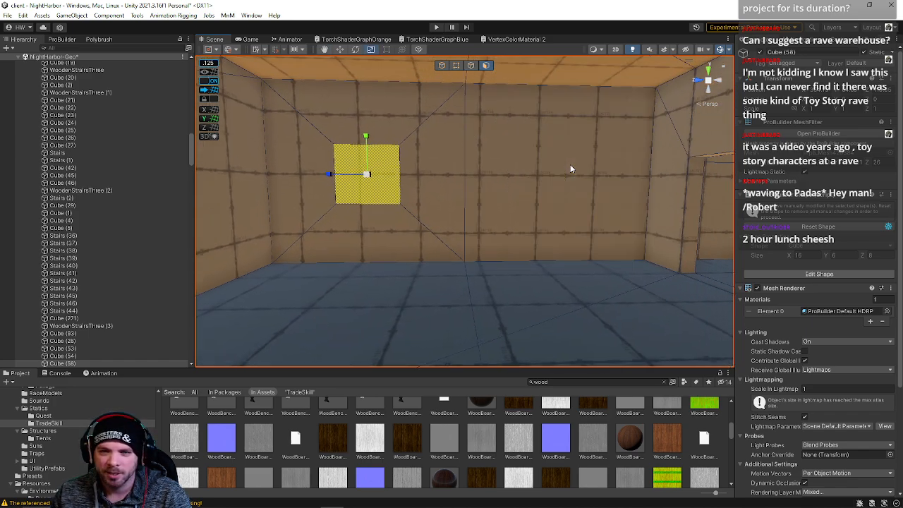
click(565, 172)
shift+drag(571, 163, 540, 176)
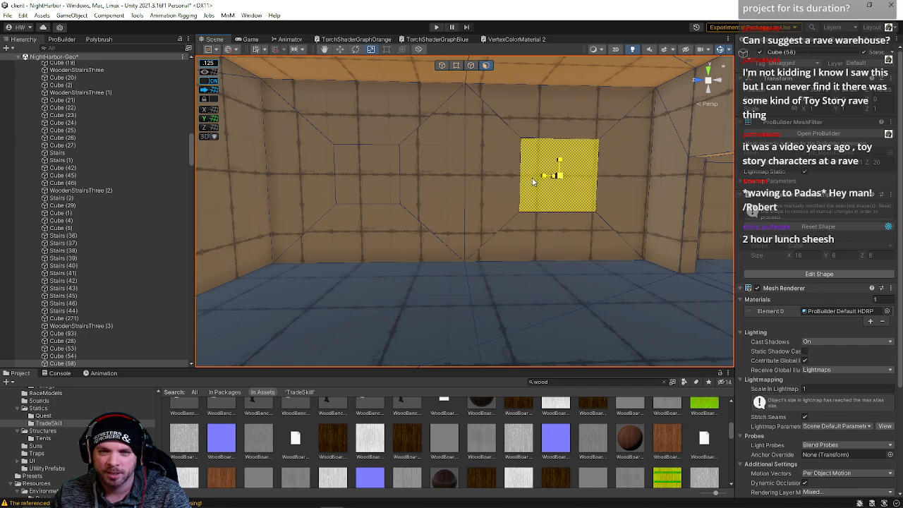
Step: Lower the bottom edge of the left inset rectangle to make the window outline taller
right_drag(540, 176, 472, 166)
click(470, 65)
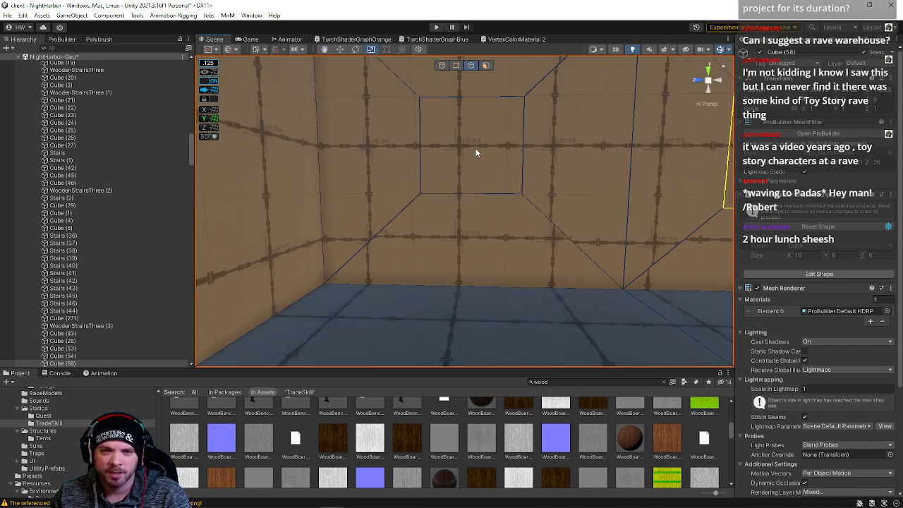
click(472, 191)
drag(472, 154, 472, 214)
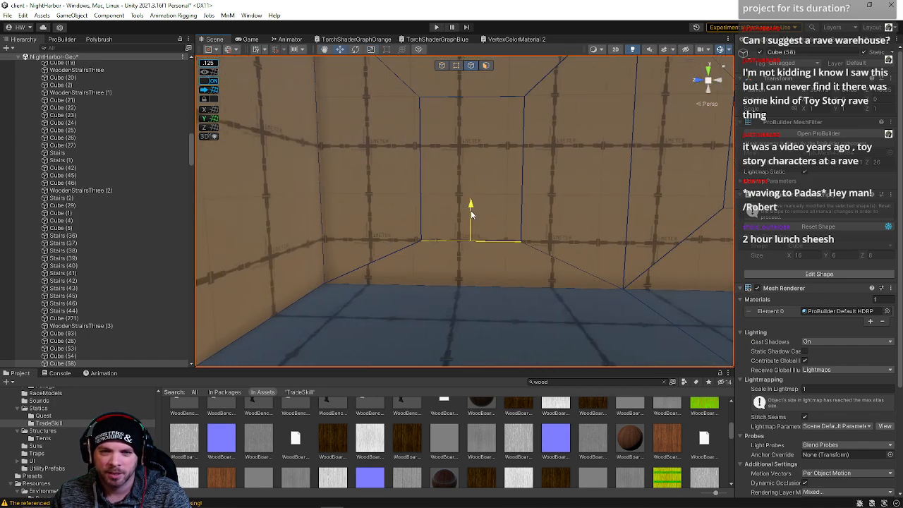
Step: Grow the face selection across the entire interior back wall, starting from its left face, and show the ProBuilder tools
click(486, 67)
click(351, 177)
key(alt+g)
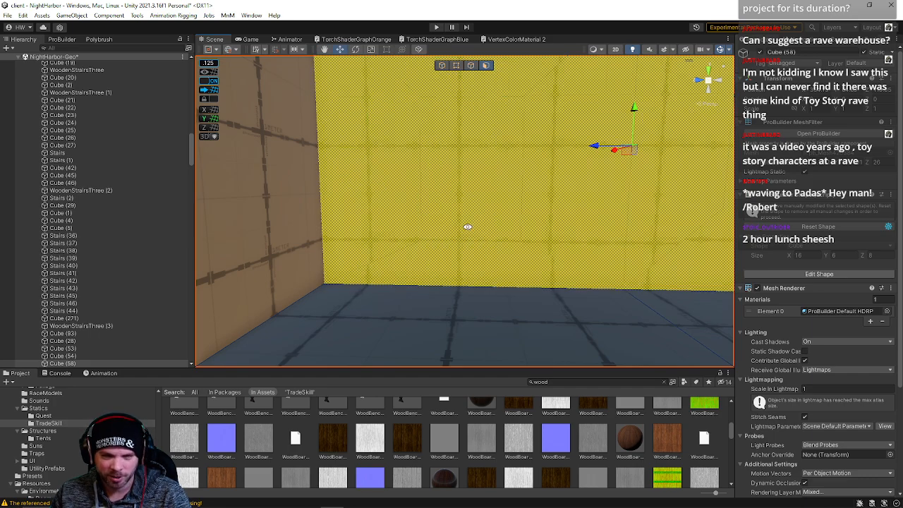
click(61, 40)
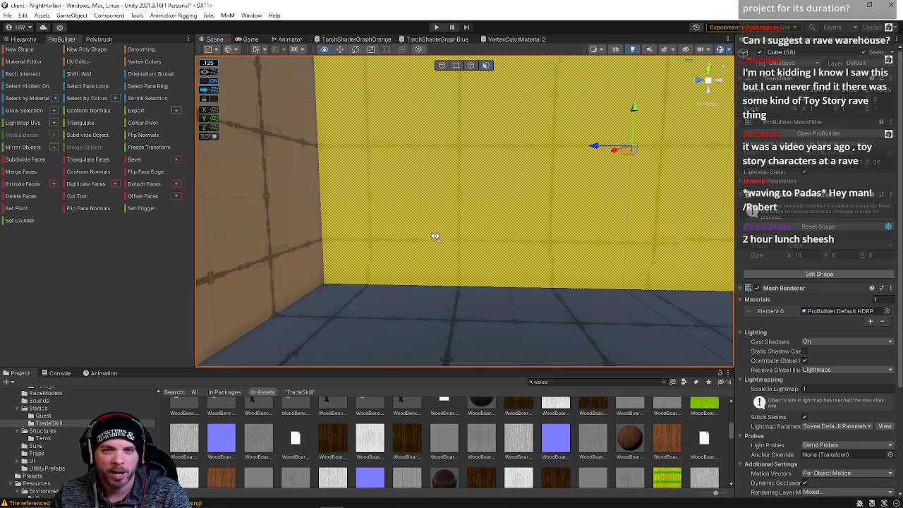
right_drag(433, 238, 473, 210)
click(67, 60)
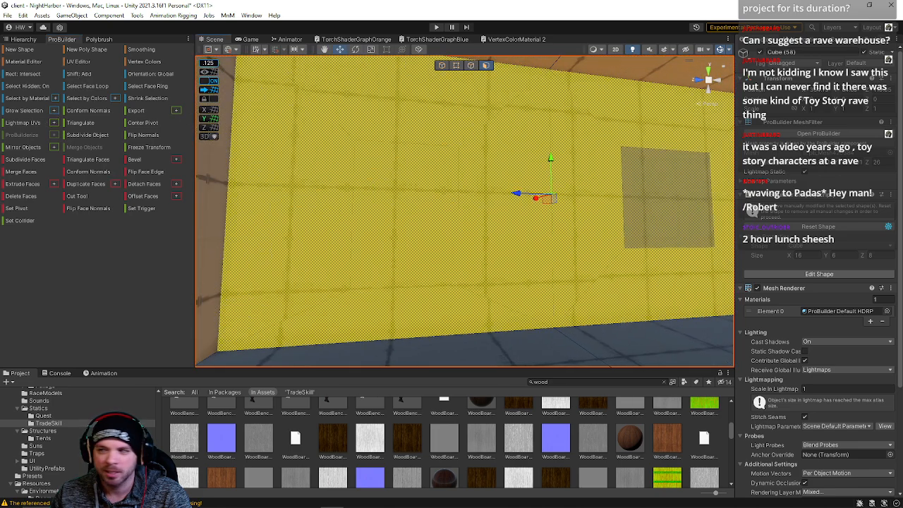
right_drag(426, 236, 375, 265)
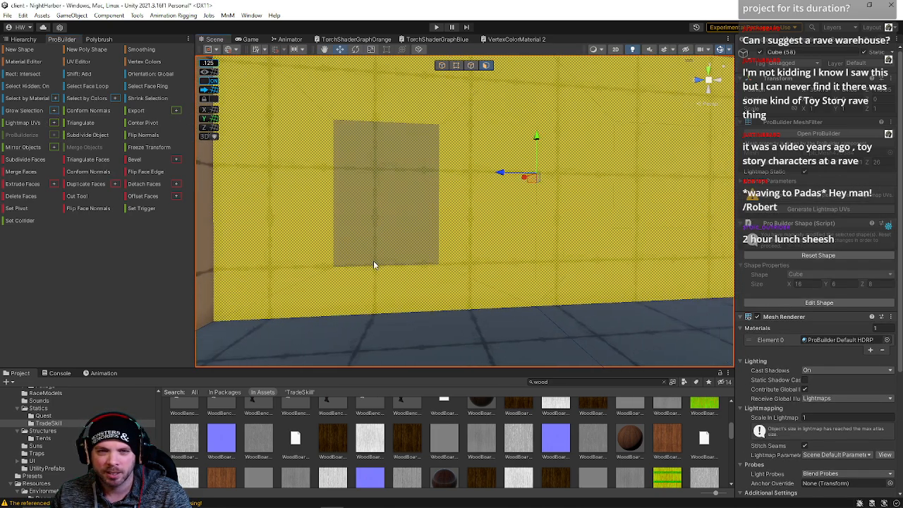
Step: Lower the bottom edge of the right inset rectangle on the interior back wall to make that window outline taller
click(470, 65)
key(d)
right_drag(562, 260, 590, 232)
click(589, 225)
drag(592, 200, 591, 219)
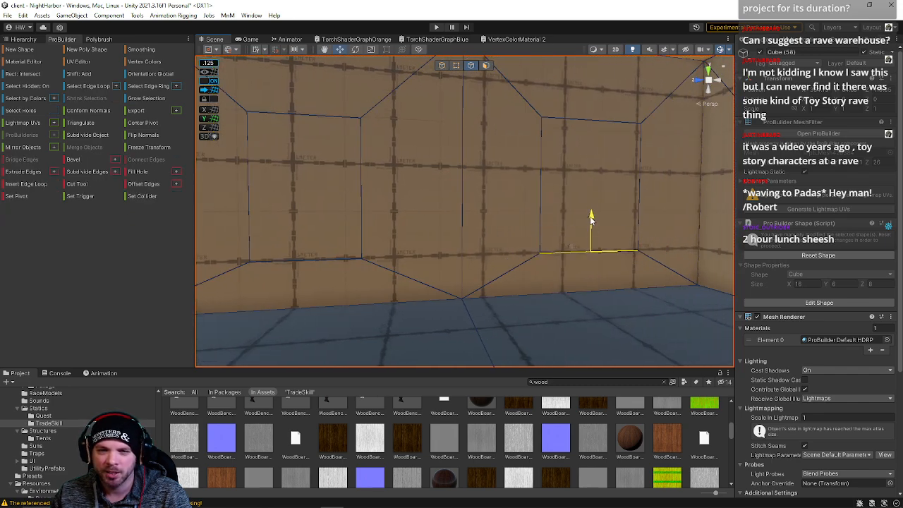
Step: Narrow the left window outline by scaling its two vertical edges closer together
click(363, 226)
right_drag(407, 223, 407, 223)
key(a)
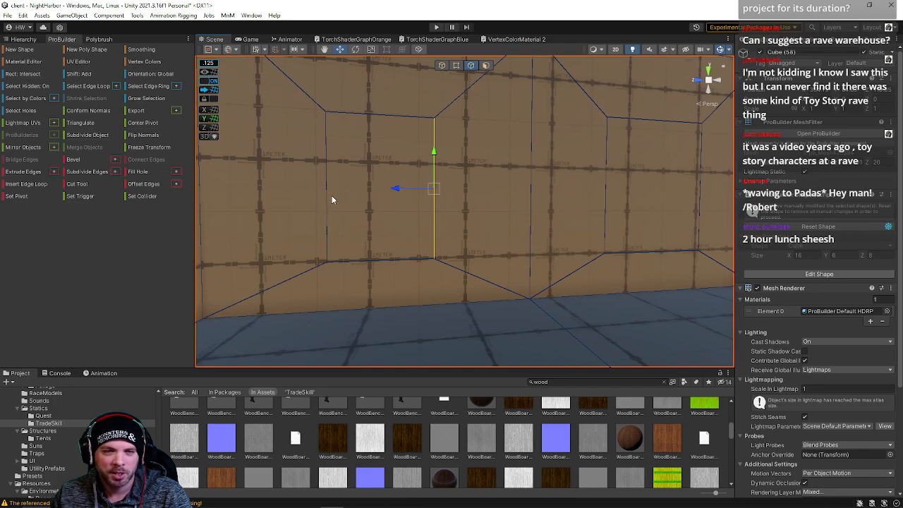
shift+click(332, 197)
key(r)
drag(343, 189, 363, 189)
mouse_move(363, 189)
right_down()
mouse_move(353, 204)
mouse_move(346, 190)
right_up()
Step: Shift the left window outline's vertical edges sideways so one lines up with the texture's vertical grid line
key(w)
key(a)
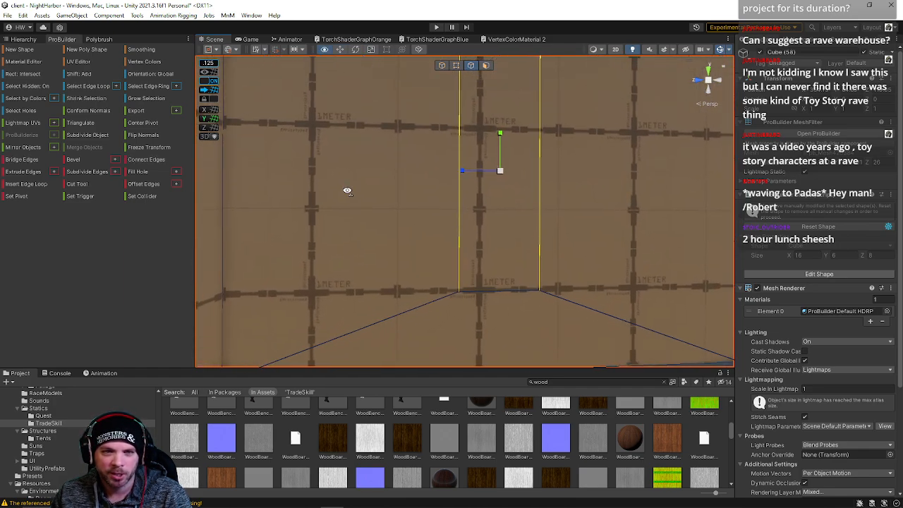
right_drag(447, 252, 443, 252)
key(d)
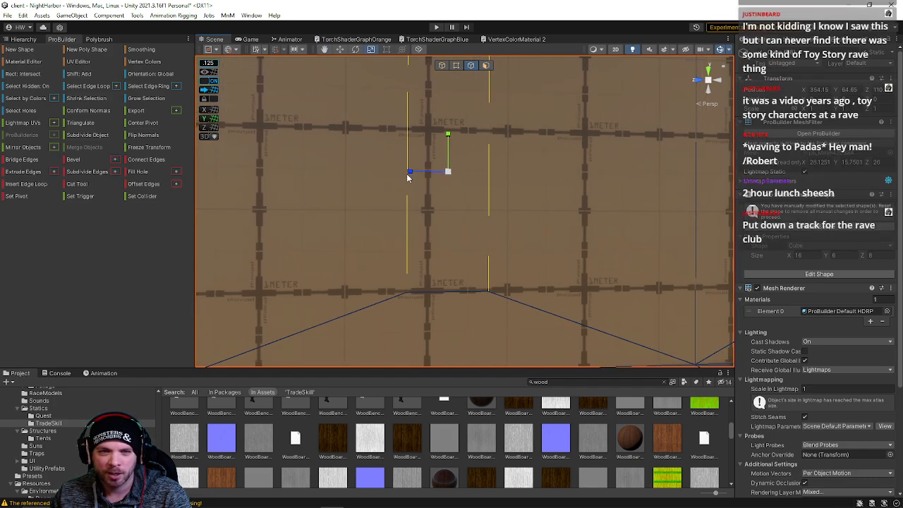
drag(409, 173, 430, 172)
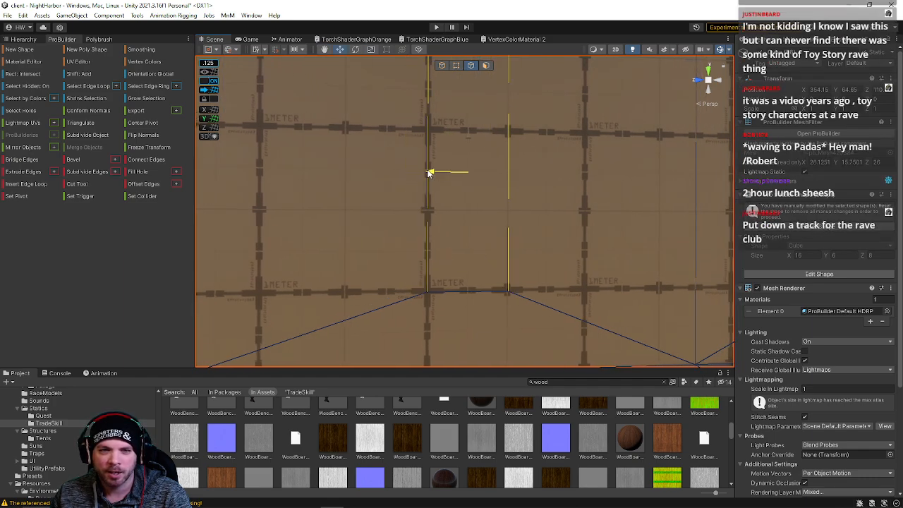
Step: Lower the top edge of the left window outline to the texture's horizontal grid line
click(436, 216)
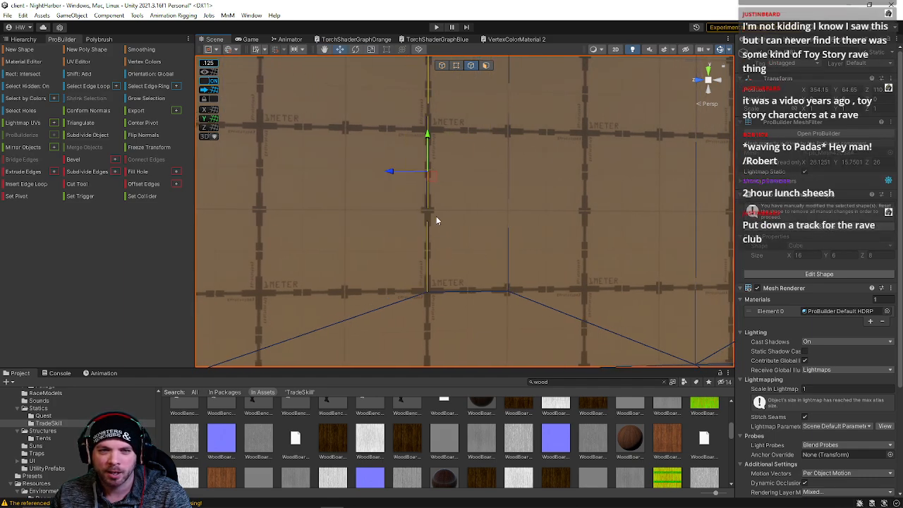
click(496, 198)
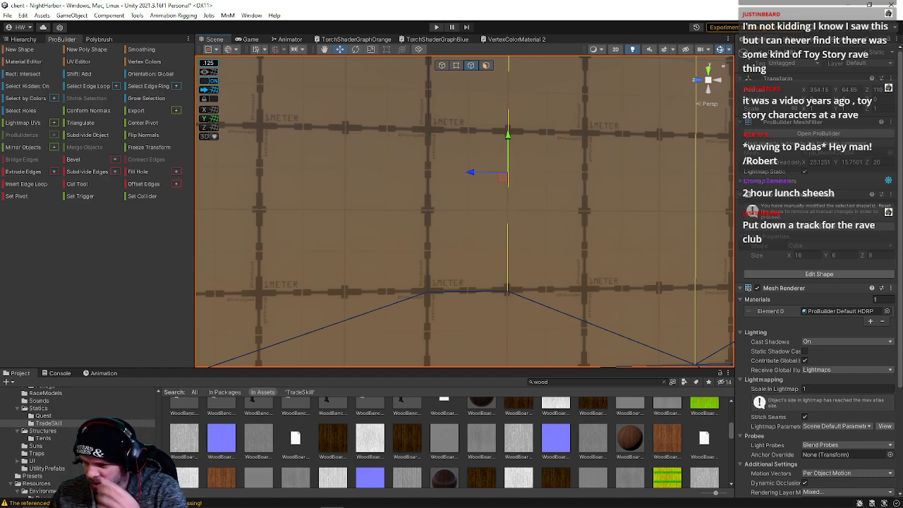
right_drag(460, 227, 602, 311)
click(467, 236)
click(510, 270)
Step: Narrow the right window outline by scaling its vertical edges together, and line one edge up with the texture's vertical grid line
right_drag(561, 264, 563, 224)
shift+click(563, 225)
key(r)
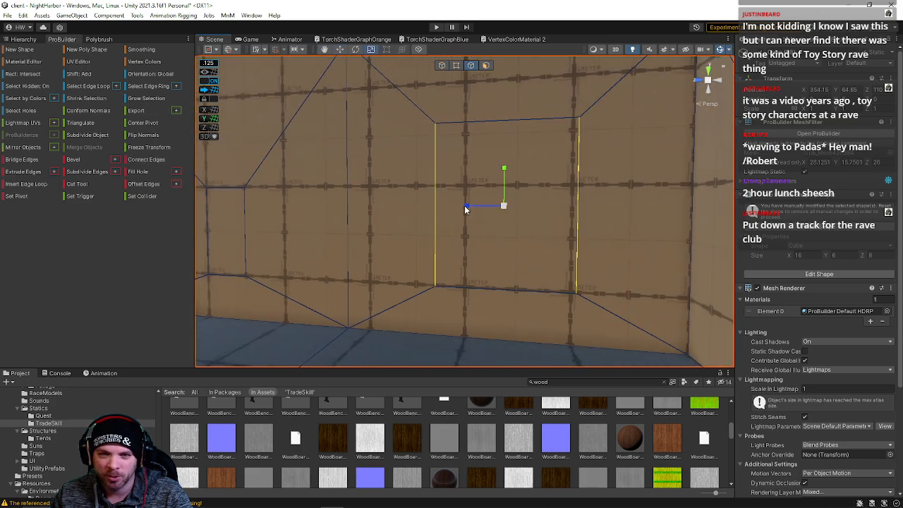
mouse_move(466, 206)
mouse_down()
mouse_move(484, 204)
mouse_move(494, 215)
mouse_move(463, 209)
mouse_up()
key(w)
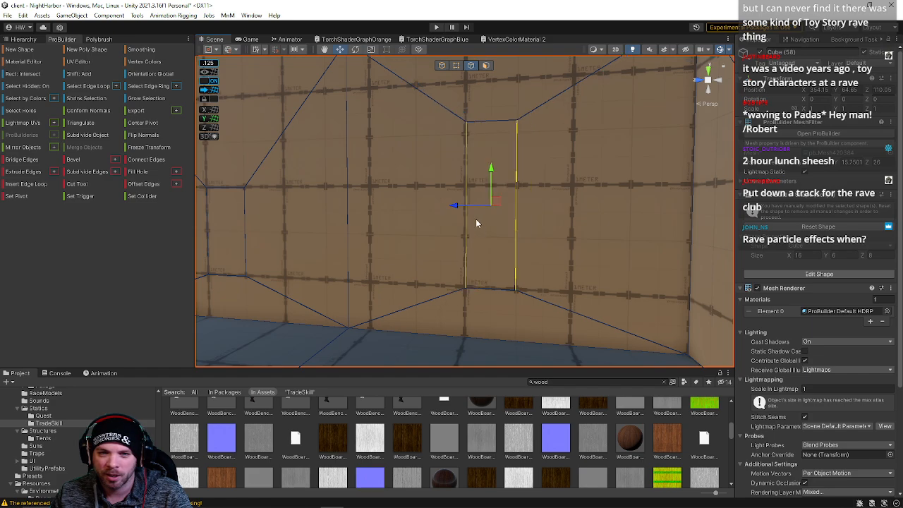
Step: Lower the top edge of the right window outline to the texture's horizontal grid line
click(515, 243)
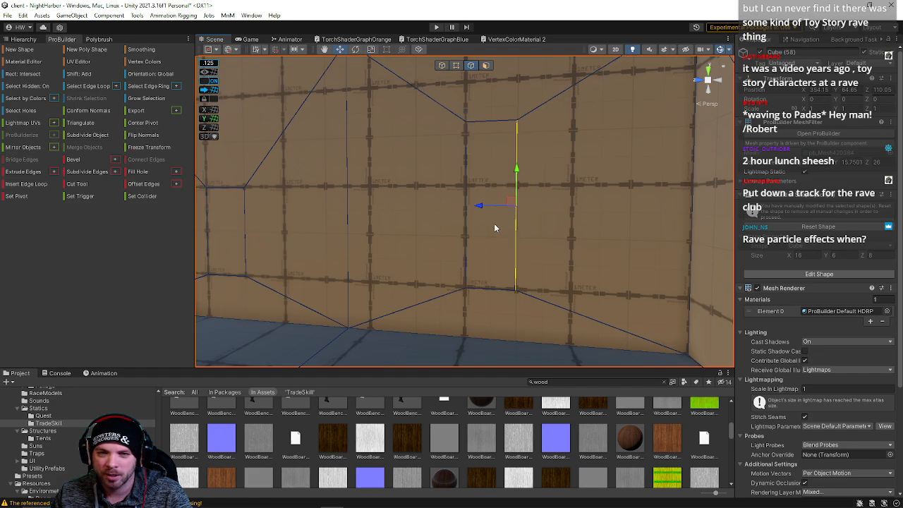
click(484, 289)
double_click(690, 244)
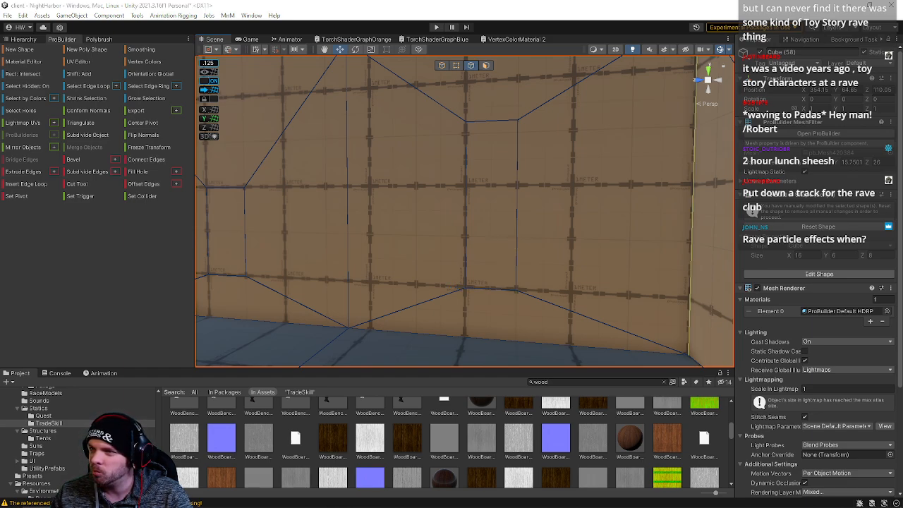
click(479, 123)
drag(492, 88, 493, 145)
Step: Extrude the window faces outward through the back wall and delete them to open the windows
right_drag(493, 146, 356, 166)
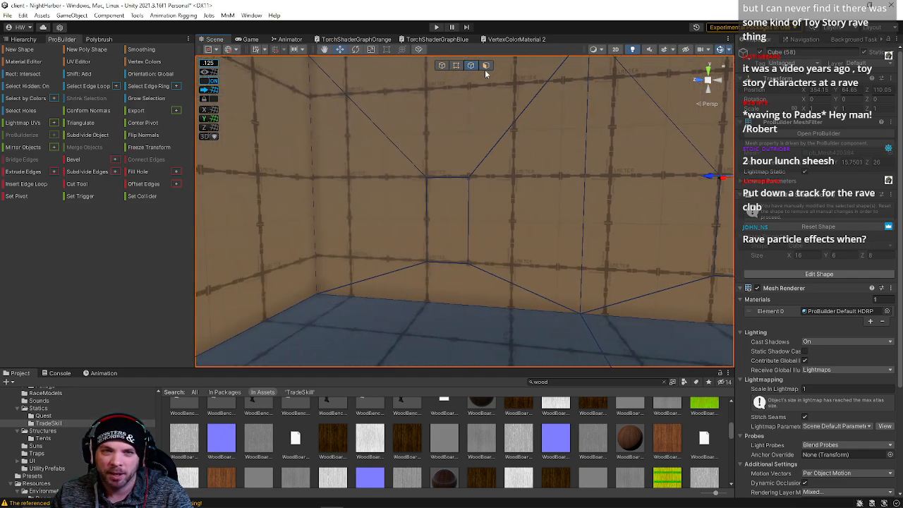
click(486, 65)
click(458, 198)
right_drag(494, 197, 334, 220)
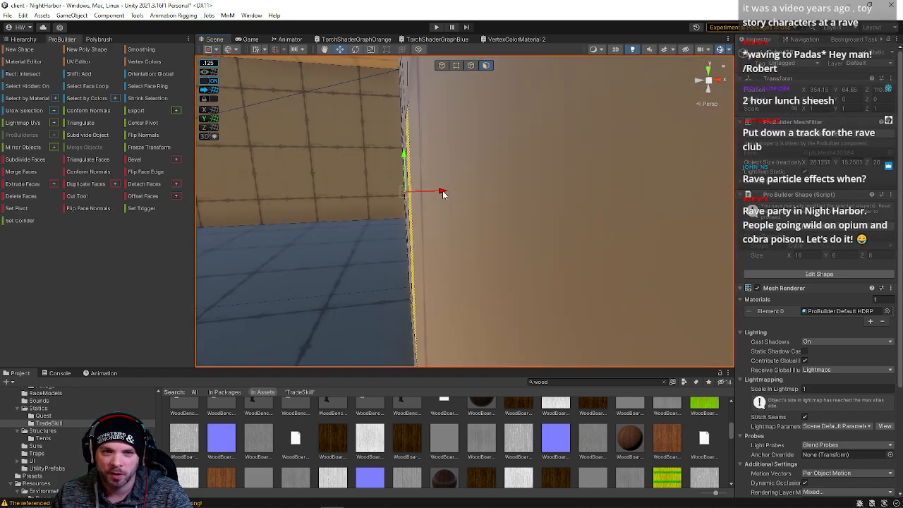
drag(443, 191, 476, 193)
right_drag(476, 193, 468, 247)
key(Delete)
Step: Bridge the facing outer vertical edges of the two window openings to build the exterior wall panel between them
click(471, 66)
click(515, 220)
click(498, 219)
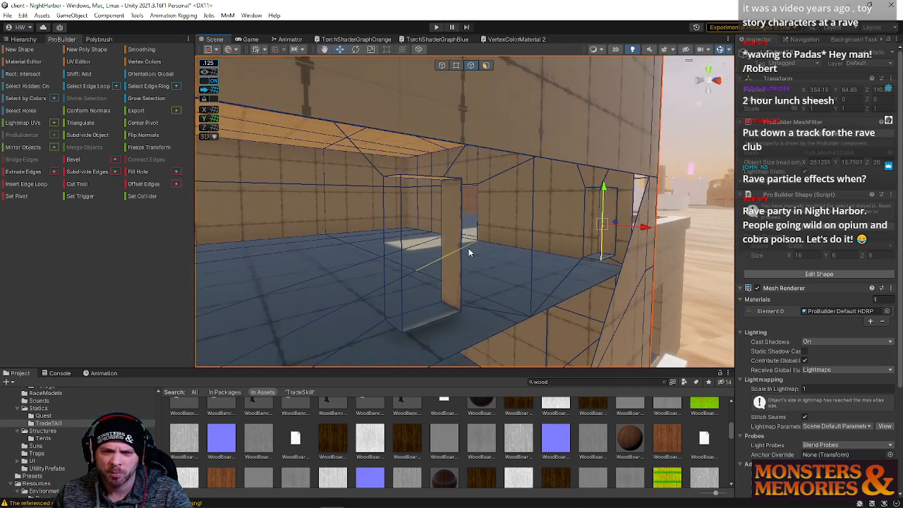
click(460, 252)
key(alt+b)
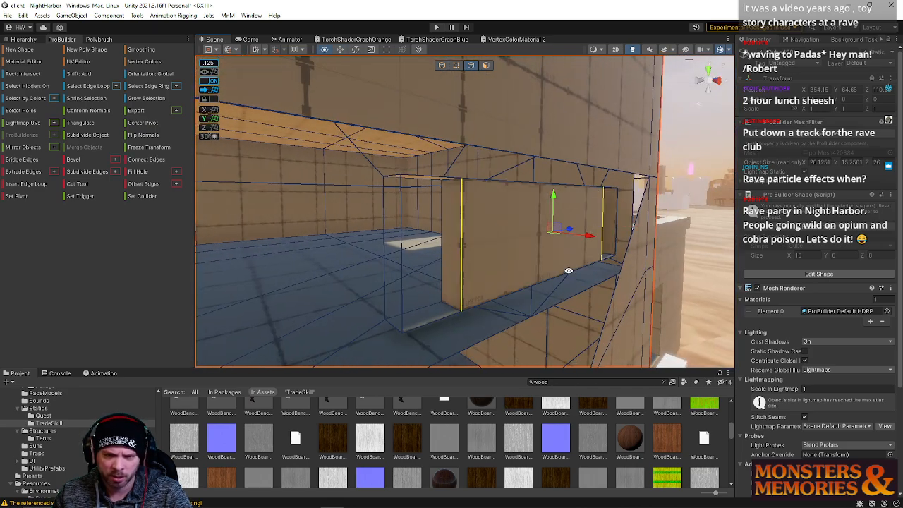
Step: Bridge the new panel's top edge to the wall edge above and its bottom edge to the doorway's top edge
right_drag(553, 262, 339, 277)
click(305, 187)
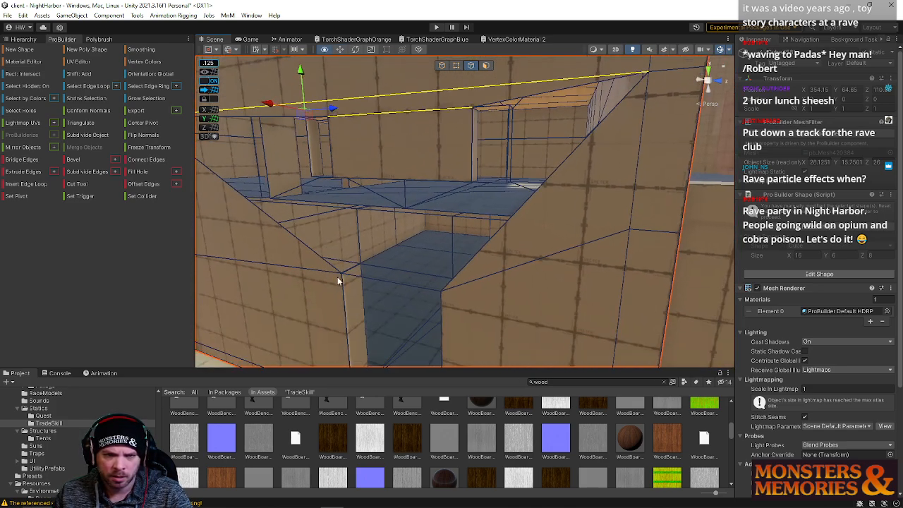
click(395, 286)
shift+click(397, 180)
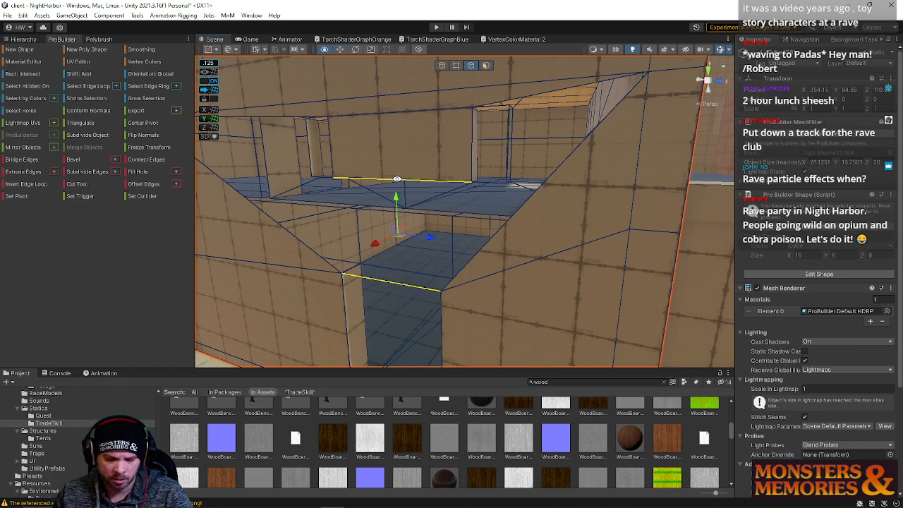
right_drag(397, 179, 412, 178)
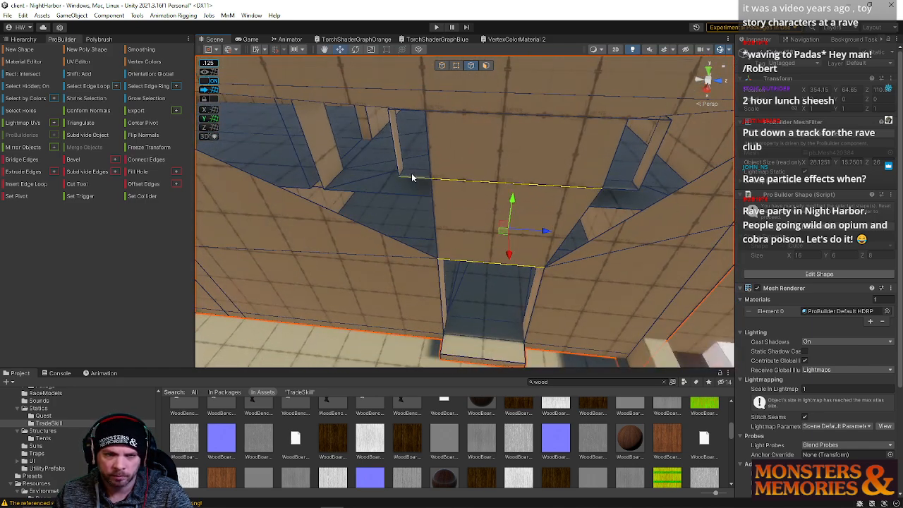
Step: Bridge each window opening's bottom edge to the adjoining side edge of the panel above the doorway
click(424, 195)
click(435, 200)
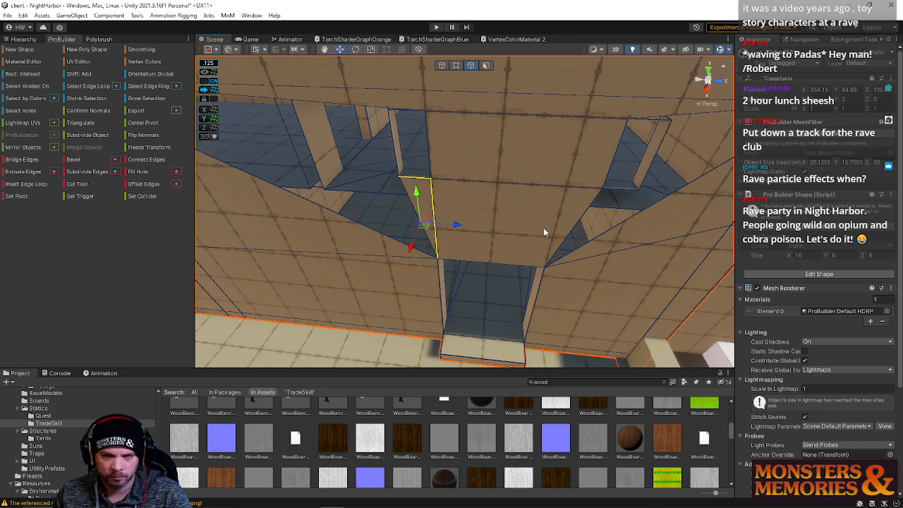
click(577, 224)
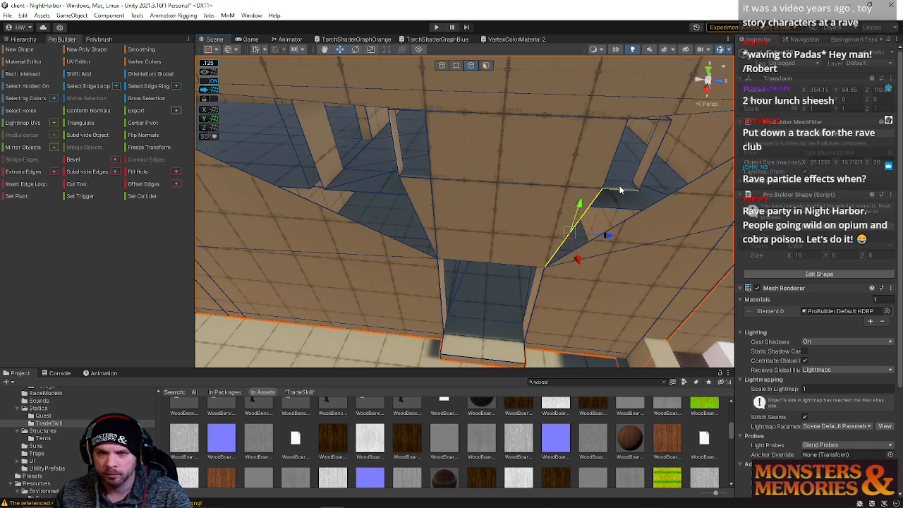
shift+click(619, 187)
mouse_move(625, 205)
right_down()
mouse_move(607, 173)
mouse_move(625, 205)
right_up()
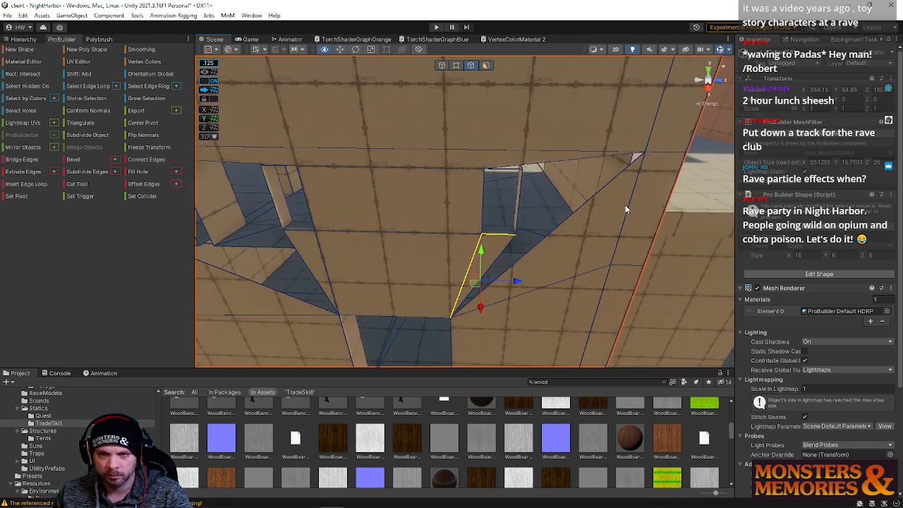
Step: Bridge the top edges above the right exterior window opening to fill the gap up to the wall's upper corner
click(485, 66)
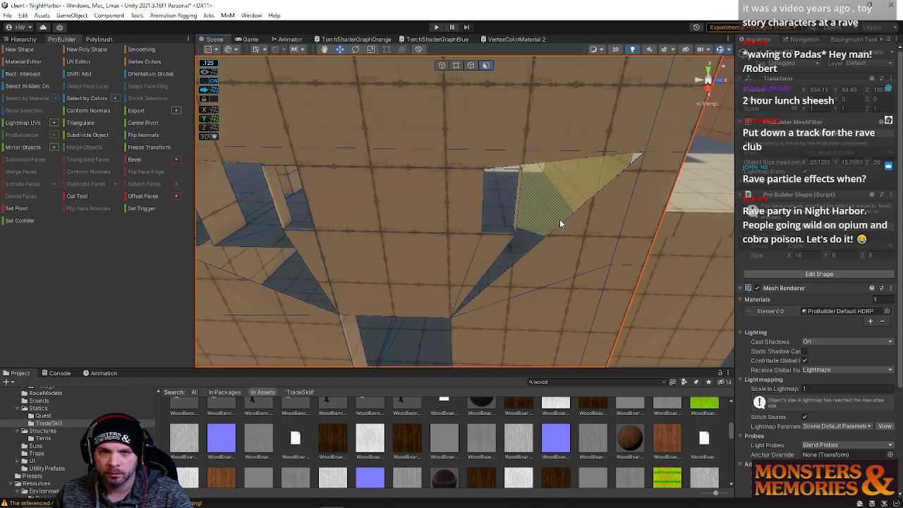
click(471, 65)
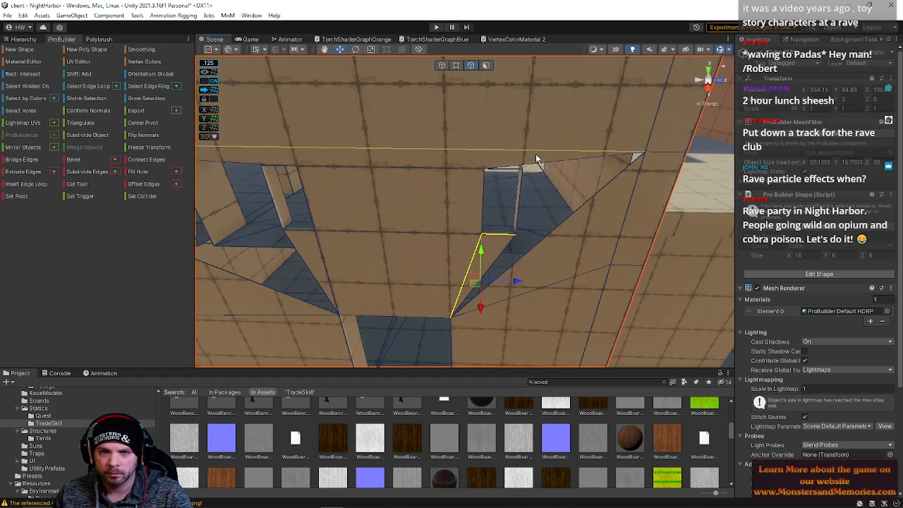
click(496, 168)
shift+click(514, 173)
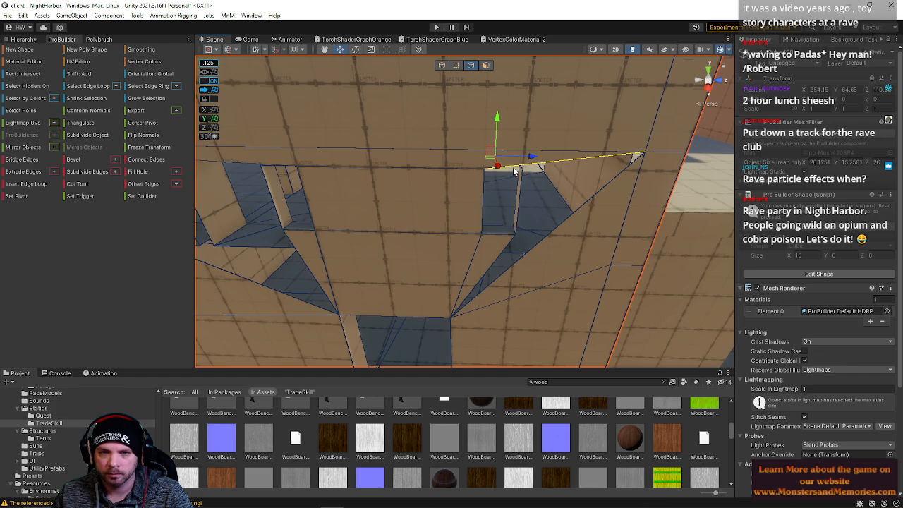
click(532, 161)
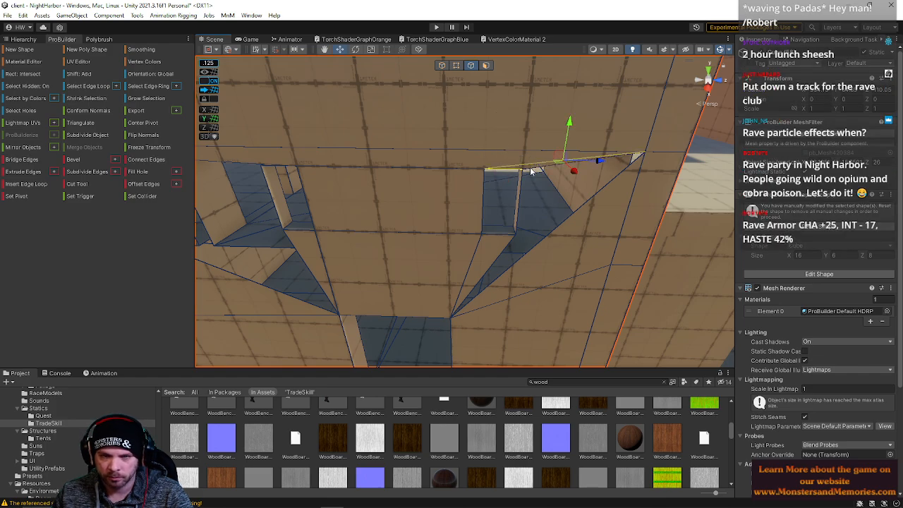
alt+drag(532, 158, 537, 112)
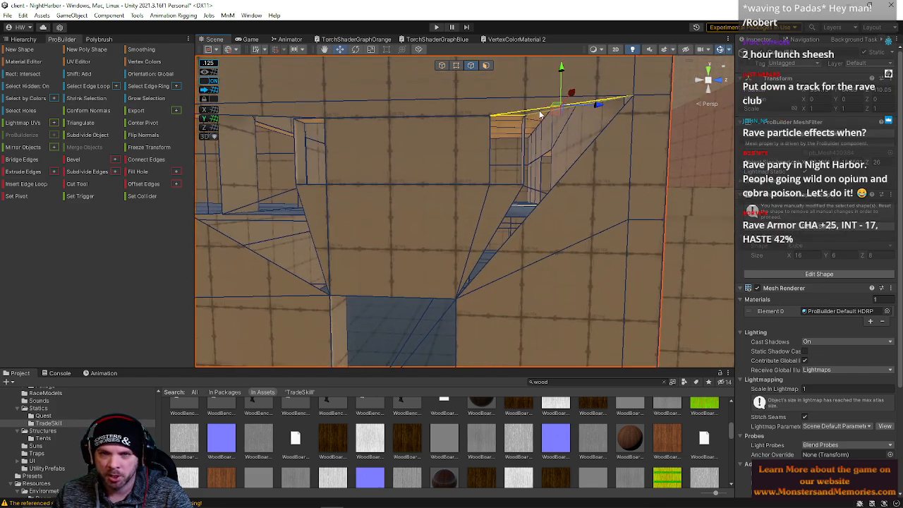
Step: Bridge the right window opening's outer vertical edge and the sloping edges below it to fill the surrounding exterior wall
shift+click(524, 137)
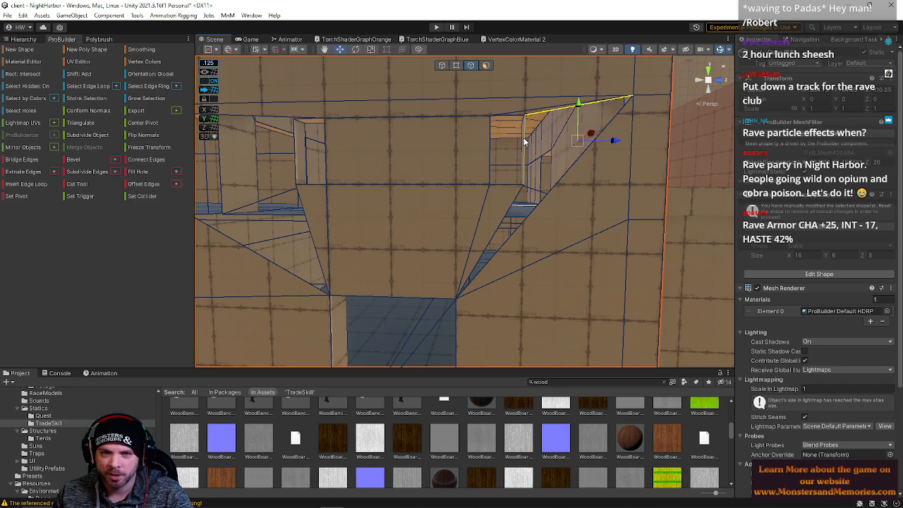
click(534, 174)
shift+click(512, 201)
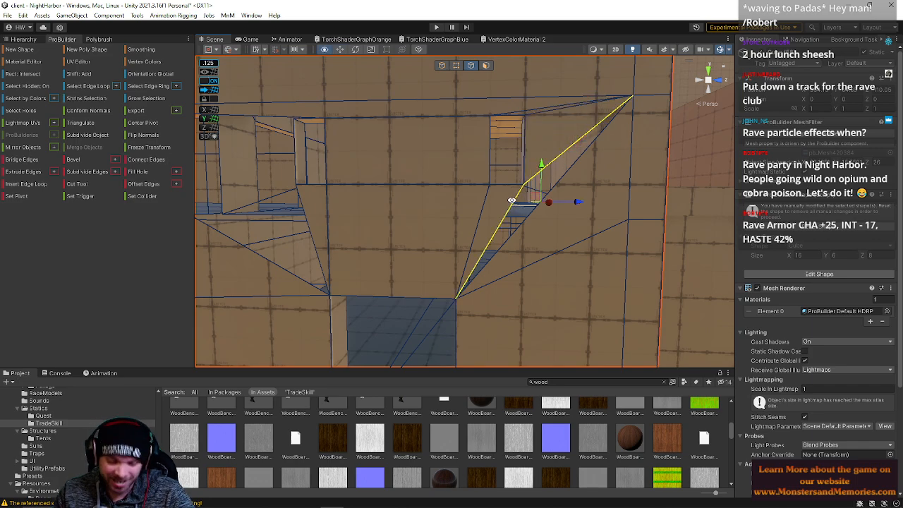
Step: Bridge the open sloping edges beside and below the left exterior window opening to fill the lower wall gap
alt+drag(512, 200, 417, 235)
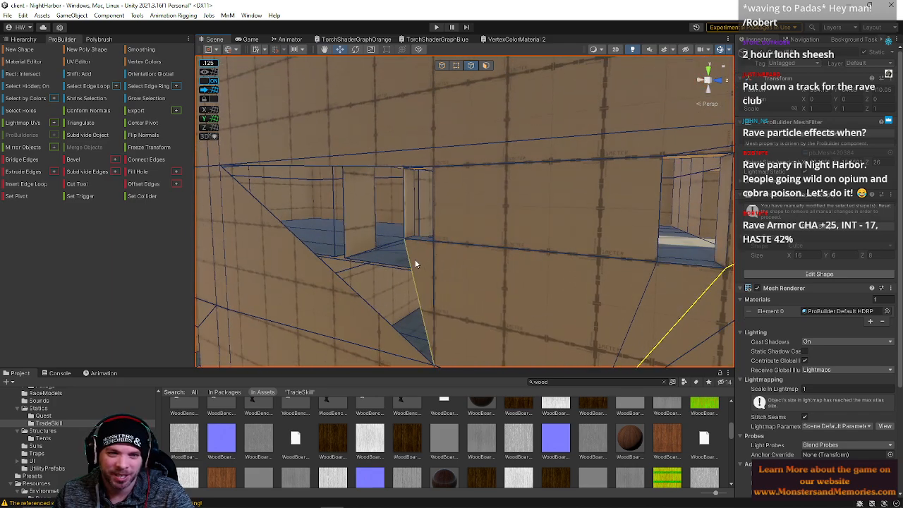
click(407, 214)
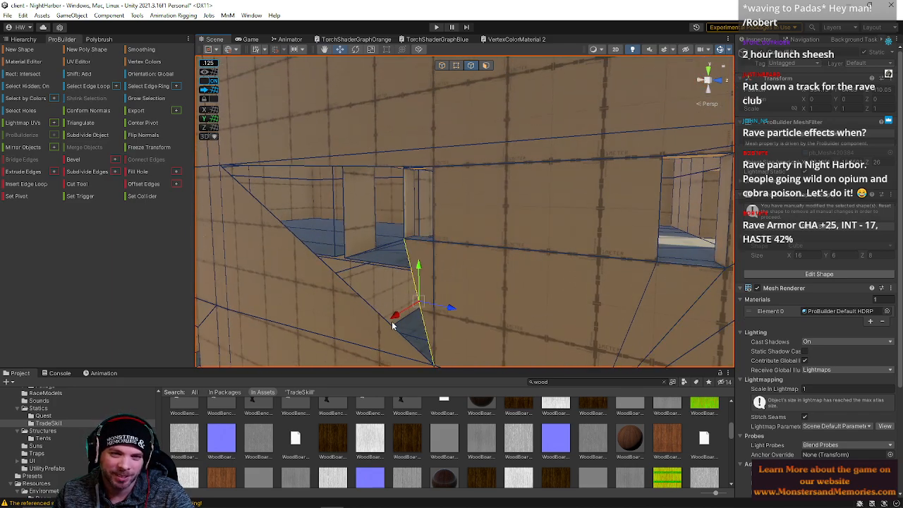
click(373, 319)
alt+drag(360, 288, 368, 219)
click(397, 213)
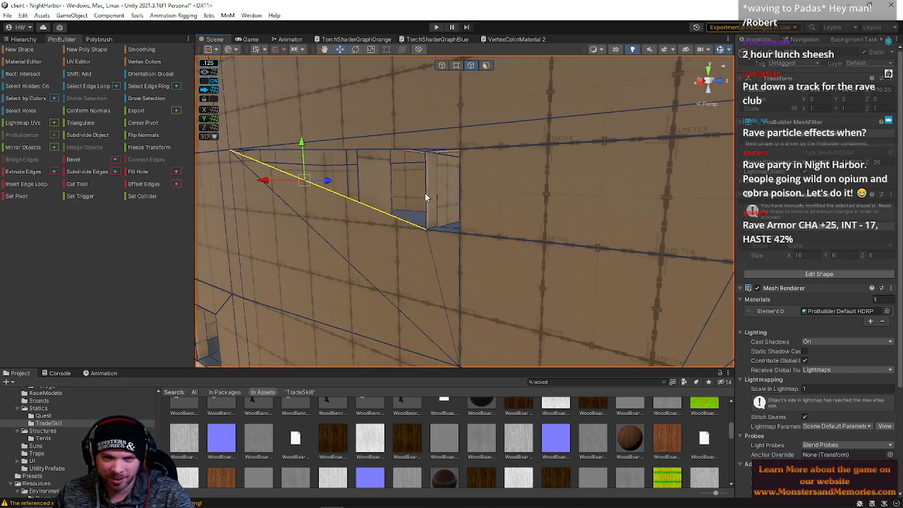
Step: Bridge the left exterior window's outer vertical edge to the sloping wall edge, and close the gap along the top edges
click(425, 201)
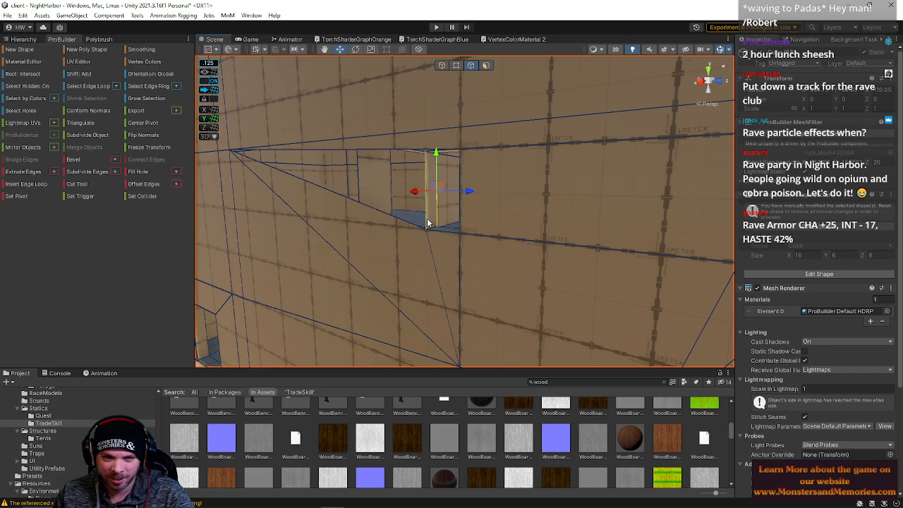
shift+click(403, 224)
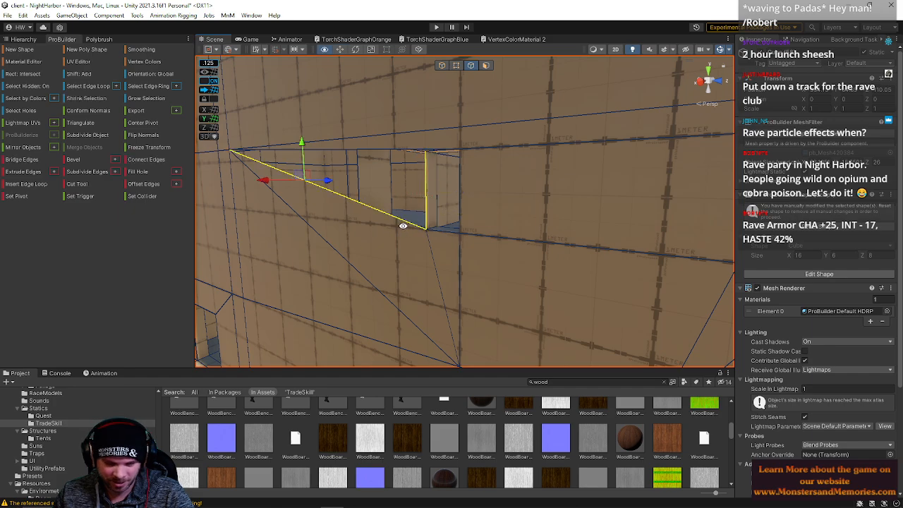
click(395, 154)
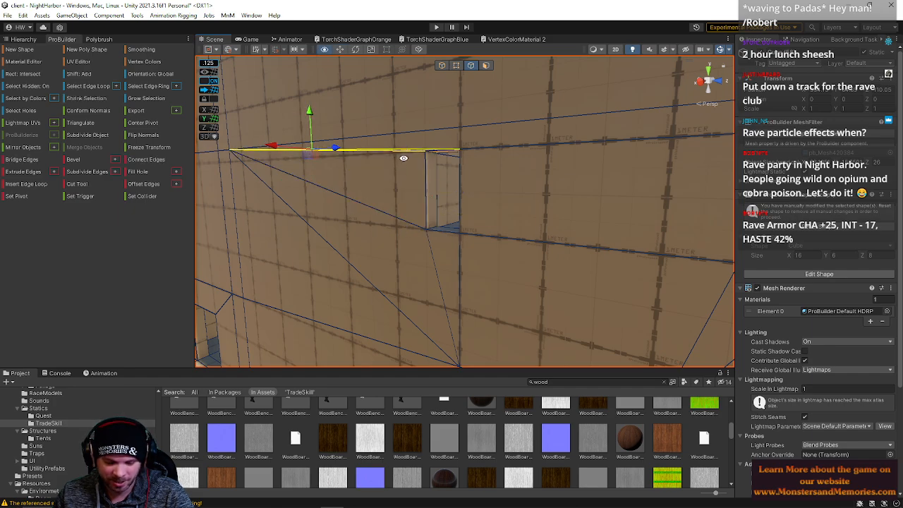
alt+drag(404, 158, 461, 179)
click(522, 172)
alt+drag(522, 172, 596, 151)
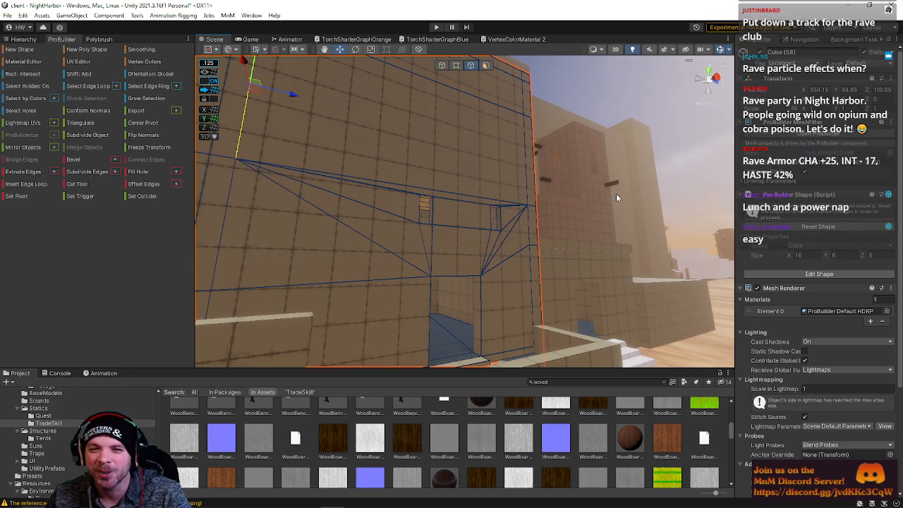
Step: Delete the exterior wall face directly above the window openings
alt+drag(515, 172, 480, 197)
alt+drag(436, 199, 888, 216)
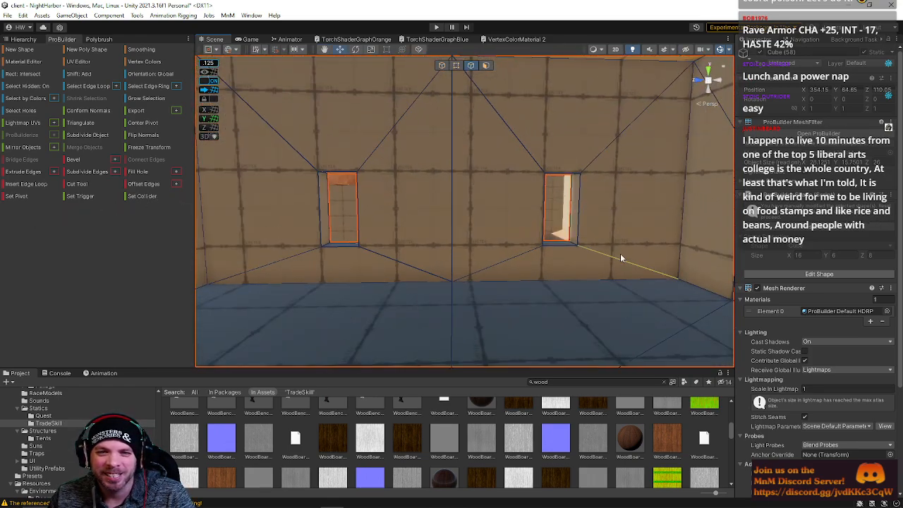
right_drag(608, 221, 512, 139)
click(486, 66)
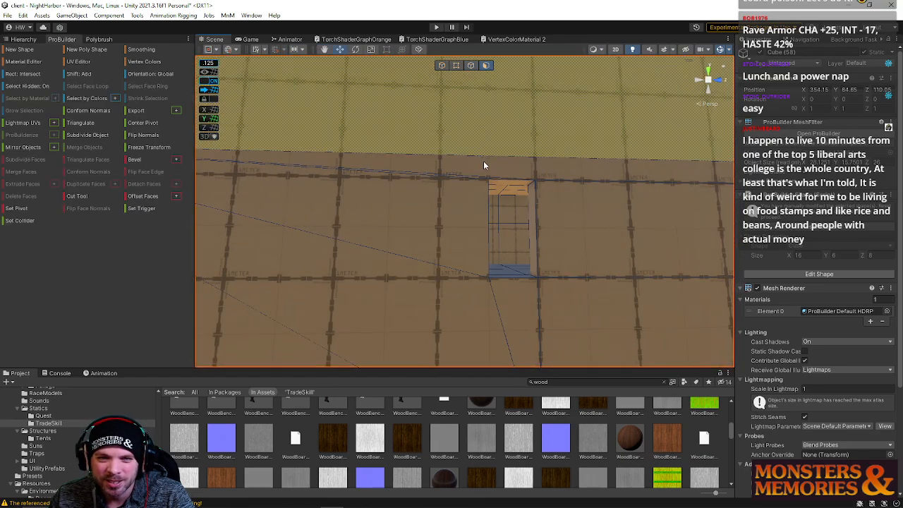
click(470, 176)
right_drag(468, 176, 2, 242)
key(BackSpace)
Step: Delete the two triangular interior wall faces above the window openings
click(416, 152)
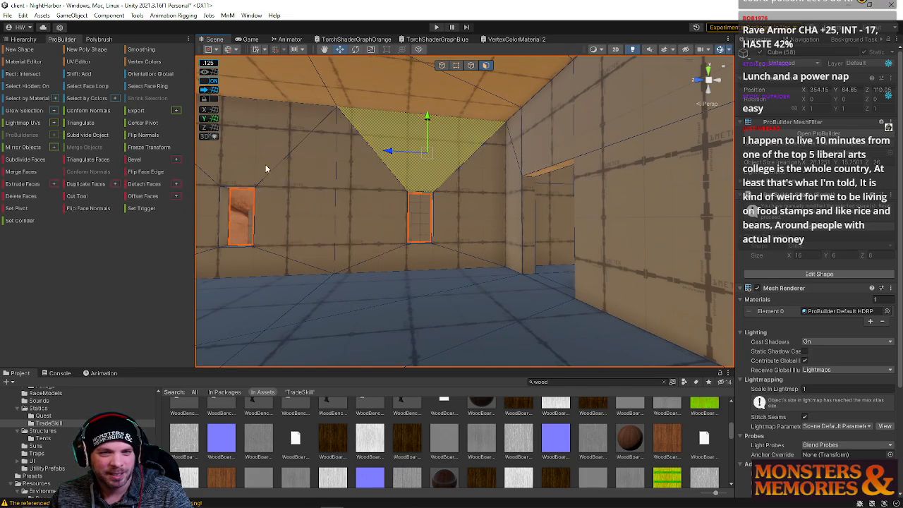
shift+click(247, 165)
key(BackSpace)
Step: Add a centre edge across the underside of both window heads by connecting their front and back edges
right_drag(326, 216, 367, 195)
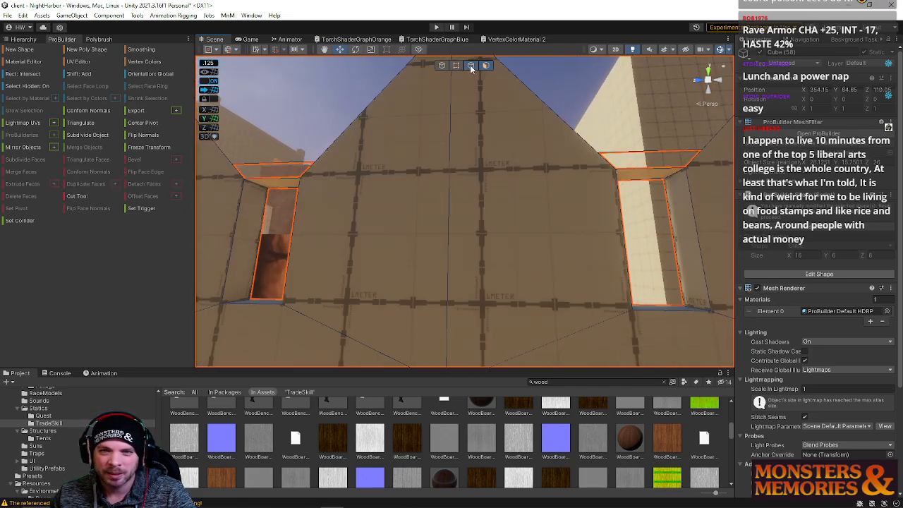
key(h)
click(648, 166)
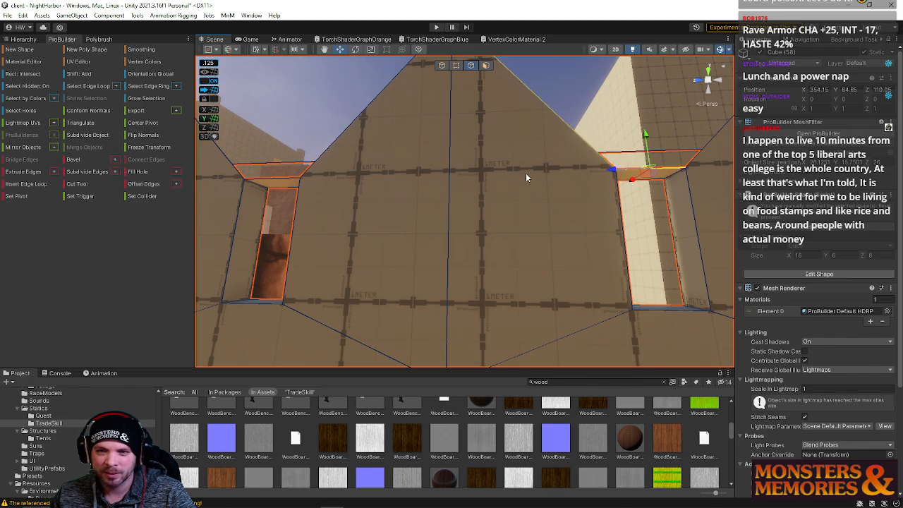
shift+click(279, 185)
right_drag(377, 192, 485, 208)
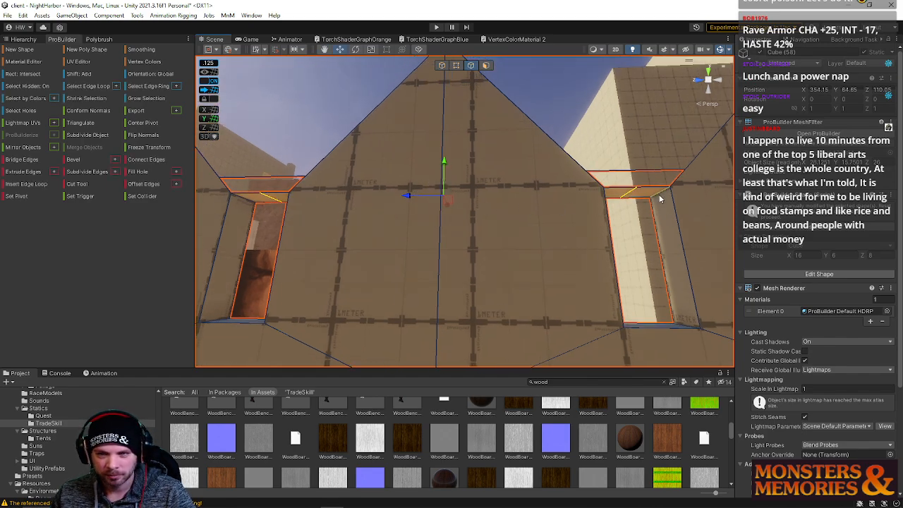
Step: Lower the outer side edges of both window heads to give the openings pointed tops
click(654, 192)
right_drag(655, 192, 519, 205)
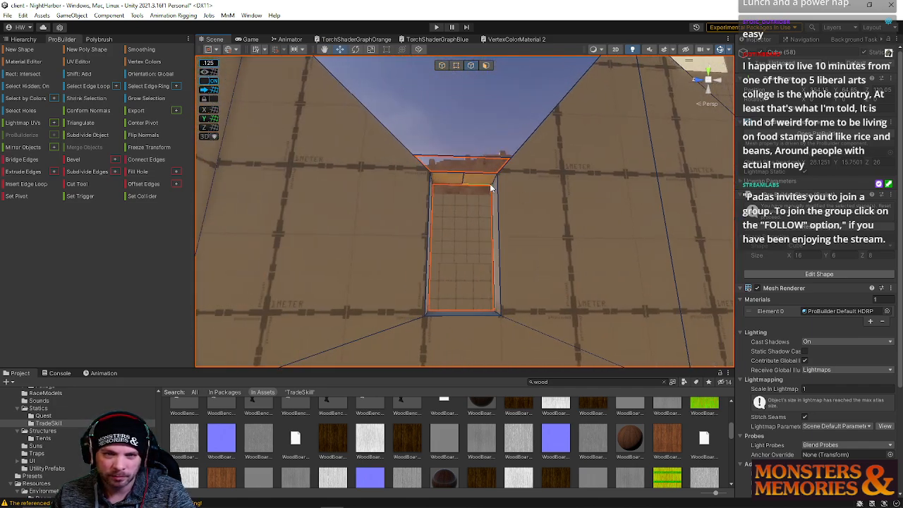
shift+click(433, 179)
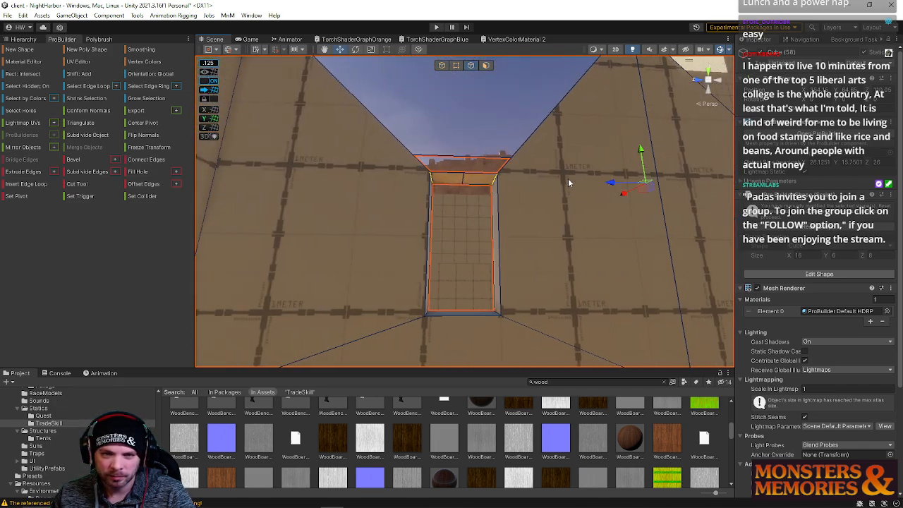
drag(637, 155, 639, 179)
scroll(508, 208, down, 5)
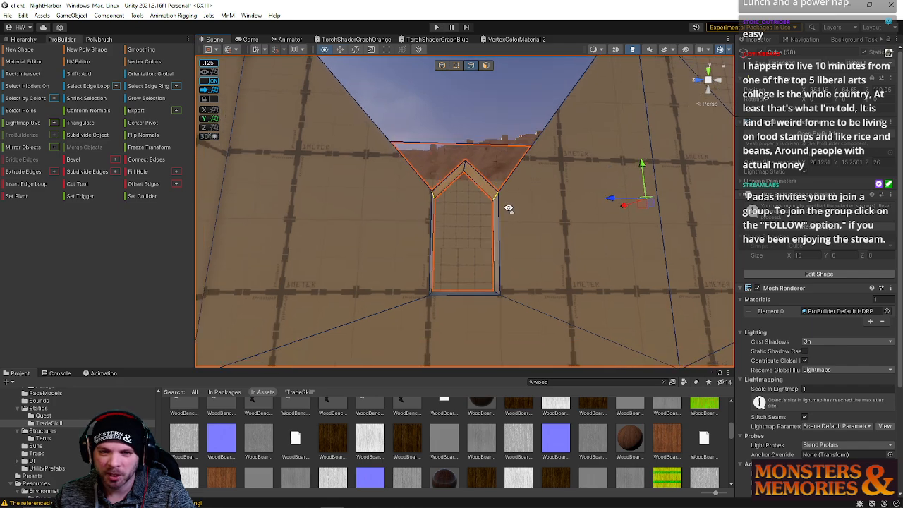
Step: Bridge the first window's pointed head edges to the sloping interior wall edges and fill the remaining gap up to the ceiling
click(487, 197)
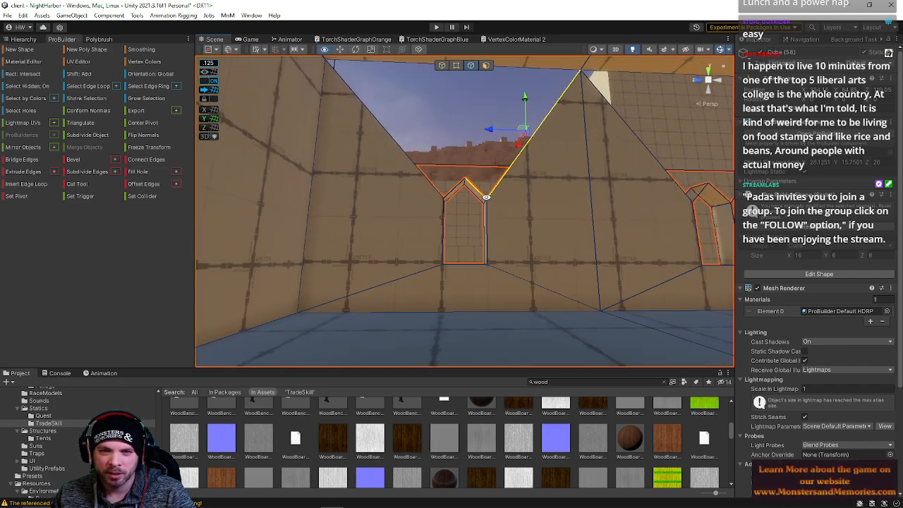
right_drag(515, 200, 419, 191)
click(420, 192)
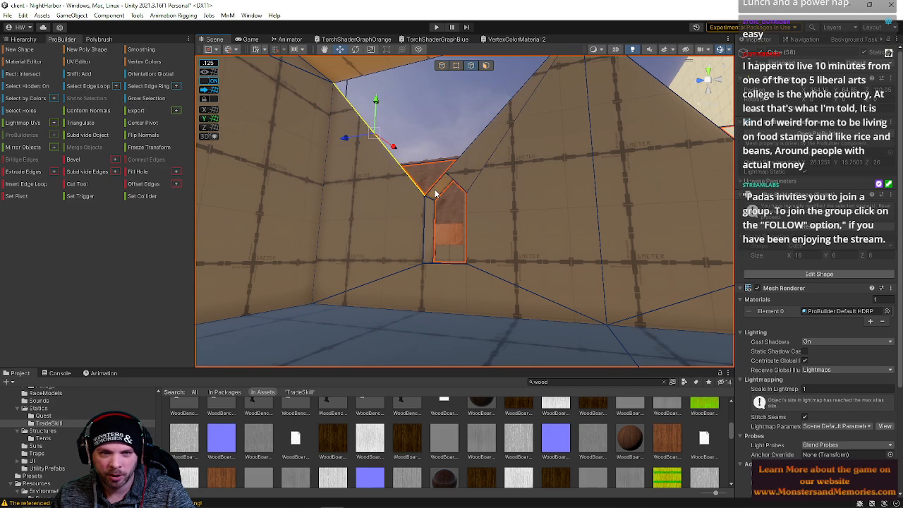
shift+click(435, 193)
key(alt+b)
click(462, 155)
shift+click(435, 163)
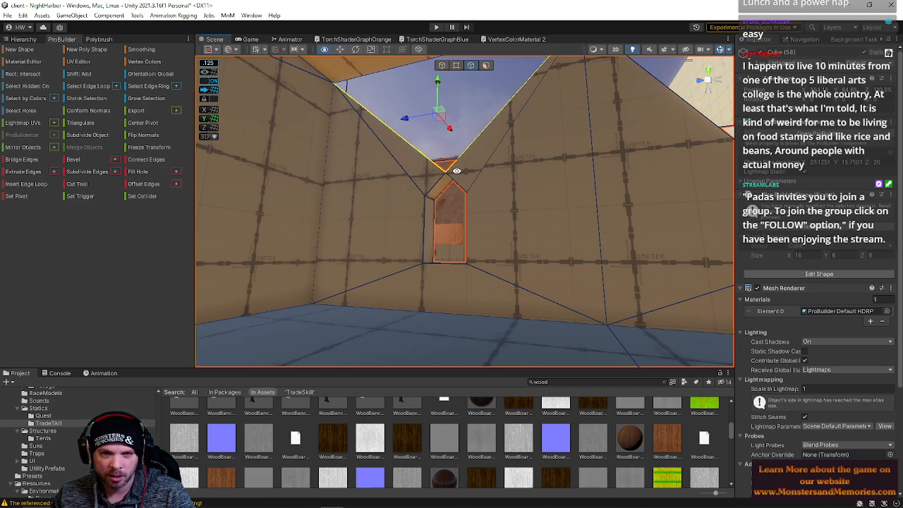
Step: Close the interior wall above the second window by bridging its pointed head edges to the sloping wall edges
right_drag(464, 176, 436, 181)
click(440, 178)
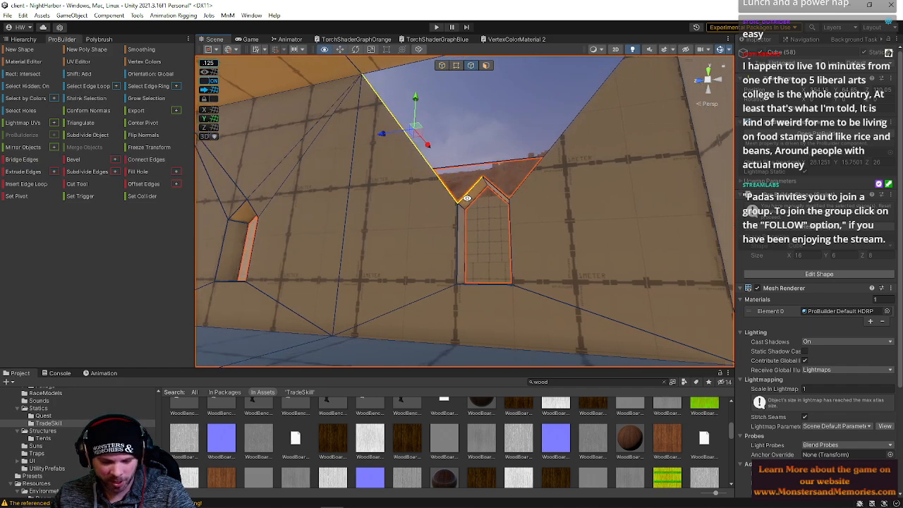
click(501, 193)
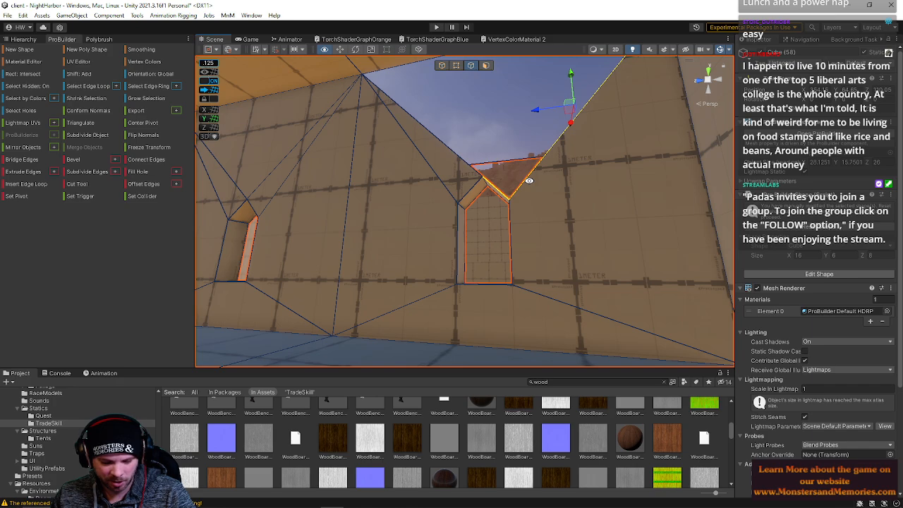
alt+drag(529, 181, 498, 171)
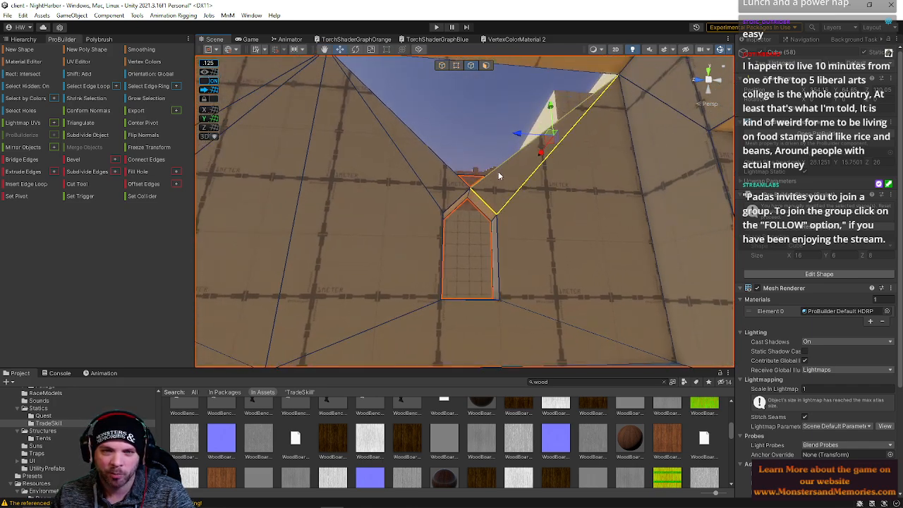
shift+click(447, 176)
key(alt+b)
Step: Bridge the left exterior window's two pointed head edges to the adjoining open wall edges
alt+drag(473, 202, 50, 232)
scroll(343, 196, up, 3)
alt+drag(342, 195, 289, 171)
scroll(290, 171, up, 3)
click(415, 122)
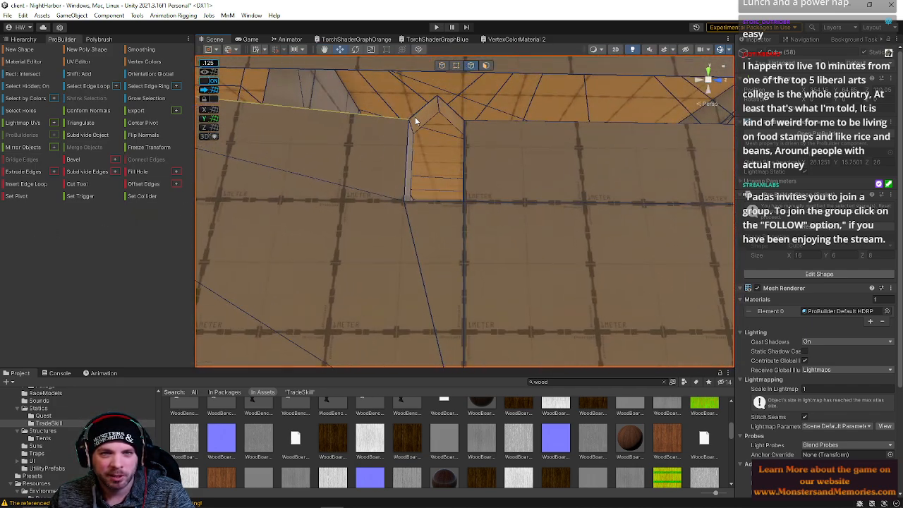
click(453, 111)
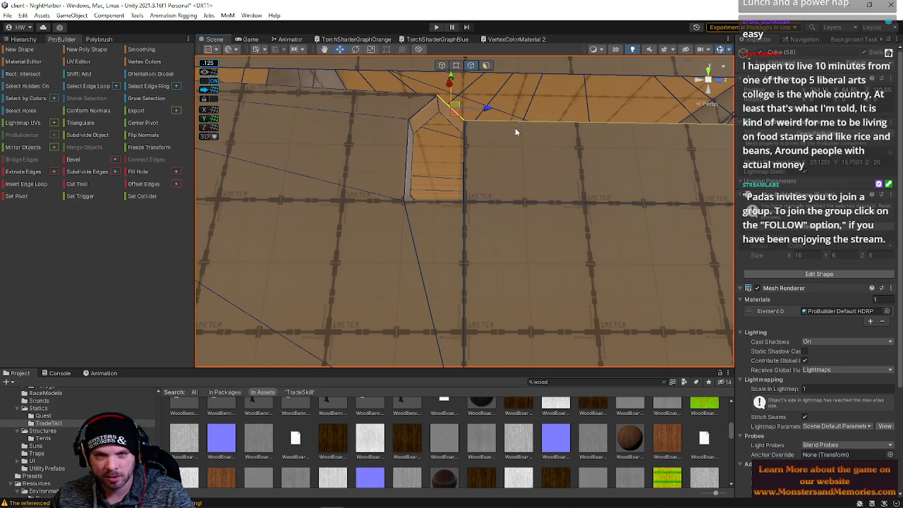
Step: Bridge the right exterior window's pointed head edges to the adjoining wall edges, and close the remaining strip below the upper wall
alt+drag(515, 131, 410, 130)
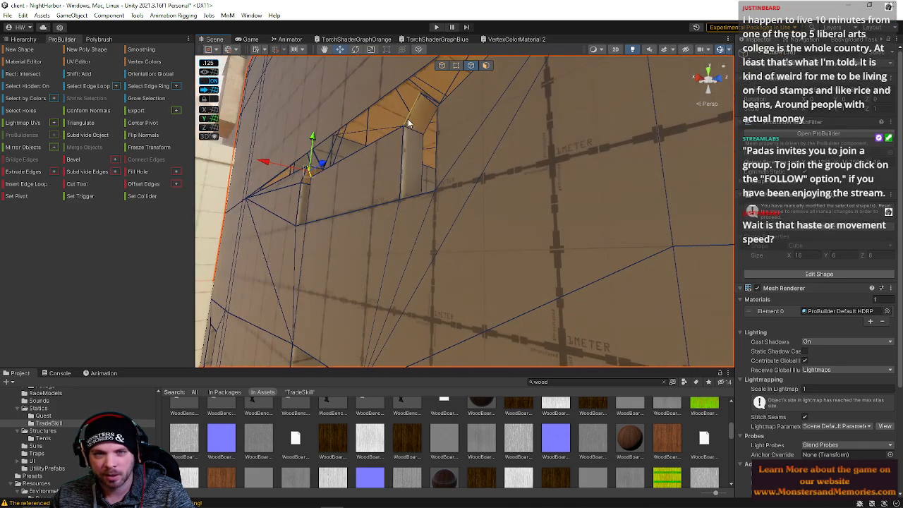
shift+click(408, 121)
click(467, 96)
alt+drag(467, 96, 533, 116)
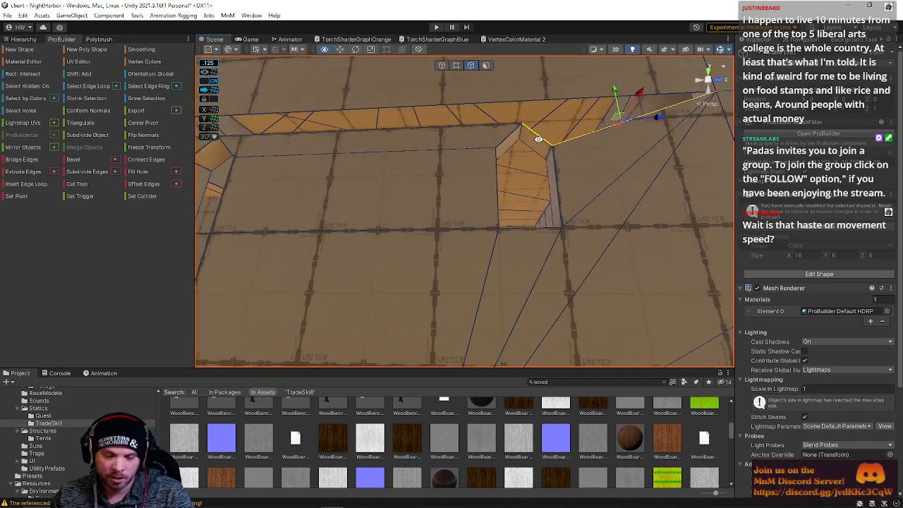
click(434, 123)
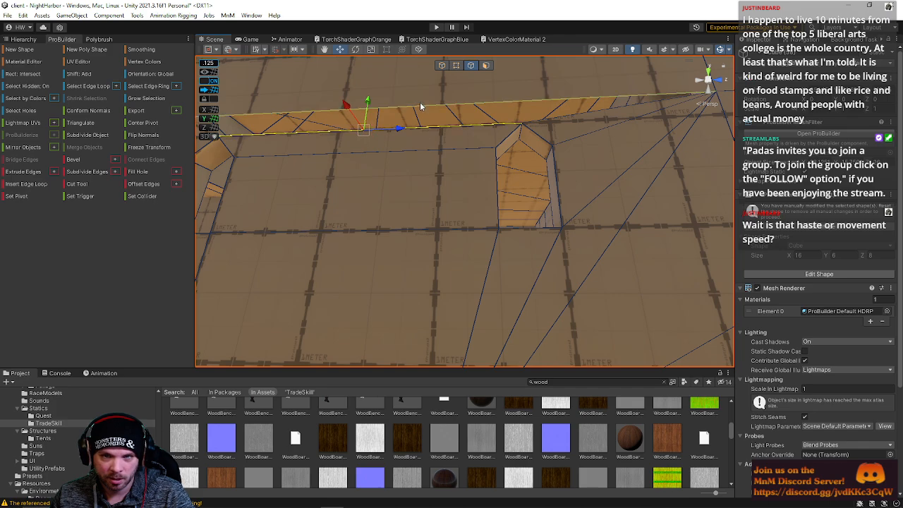
shift+click(420, 104)
Step: Raise the mid-height horizontal edge on the windowless interior wall up to the ceiling
alt+drag(445, 126, 397, 90)
right_drag(398, 90, 882, 223)
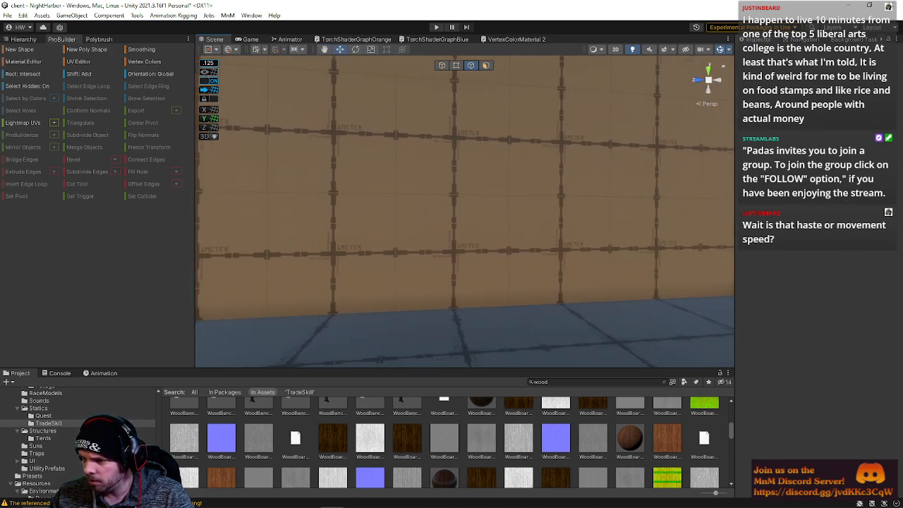
right_drag(705, 302, 550, 233)
click(484, 64)
click(574, 272)
click(471, 65)
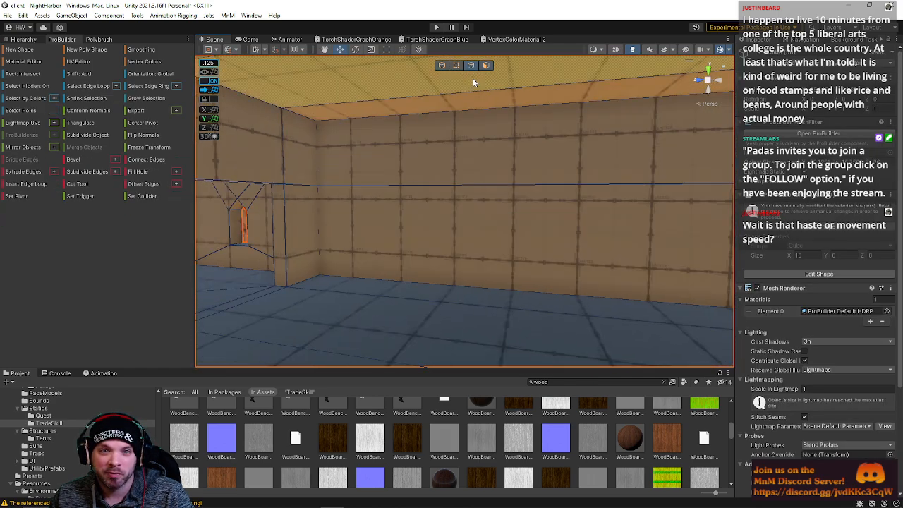
click(495, 198)
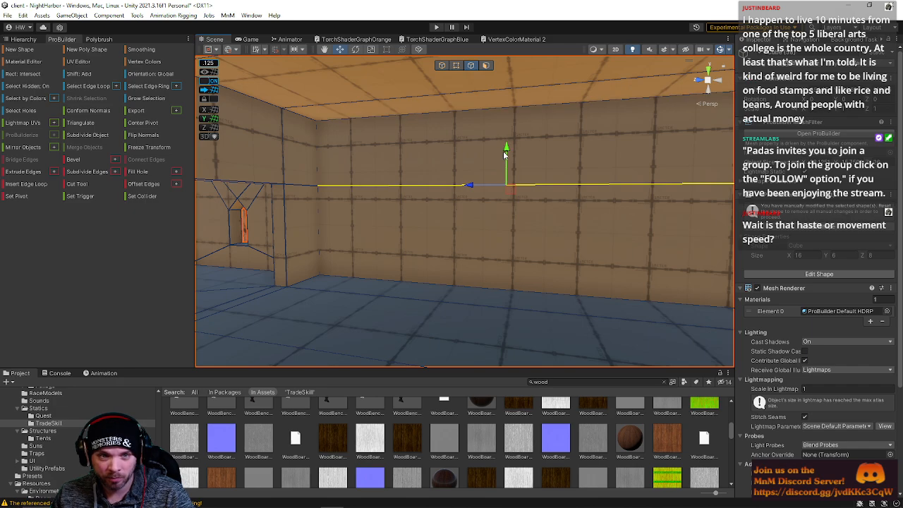
drag(505, 157, 491, 73)
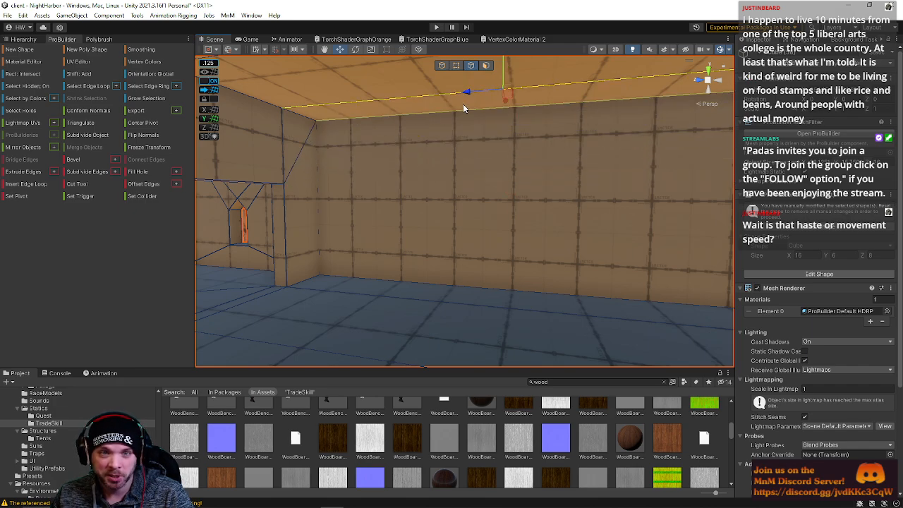
right_drag(463, 104, 449, 100)
drag(457, 97, 489, 117)
Step: Move the mid-height vertex at the interior wall's corner up to the ceiling
right_drag(381, 150, 456, 70)
click(455, 65)
click(428, 140)
right_drag(444, 169, 503, 167)
click(502, 165)
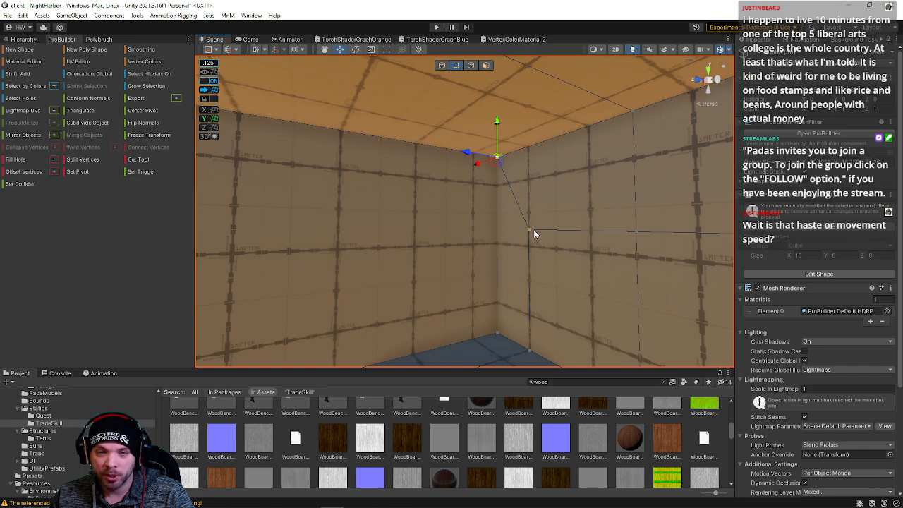
Step: Raise the three remaining mid-height vertices on the adjacent interior wall to the ceiling, and return to edge selection
right_drag(533, 233, 502, 236)
shift+click(463, 217)
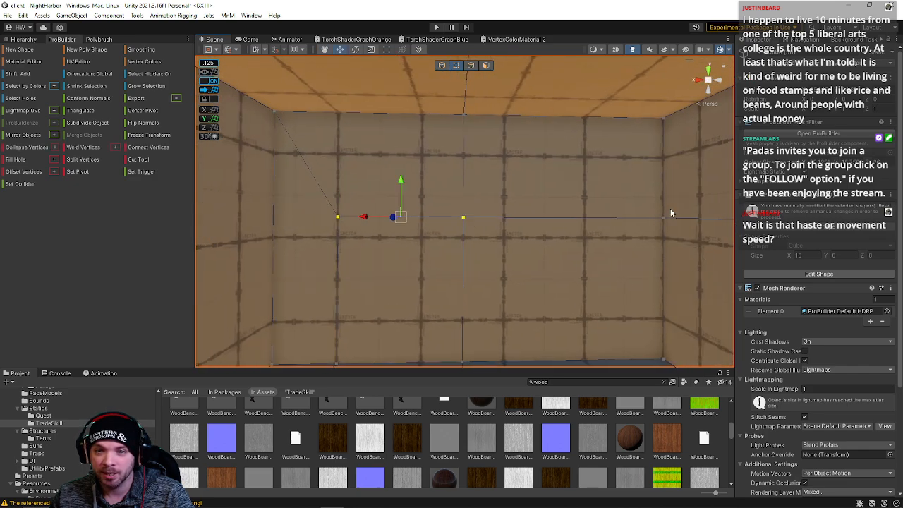
shift+click(667, 215)
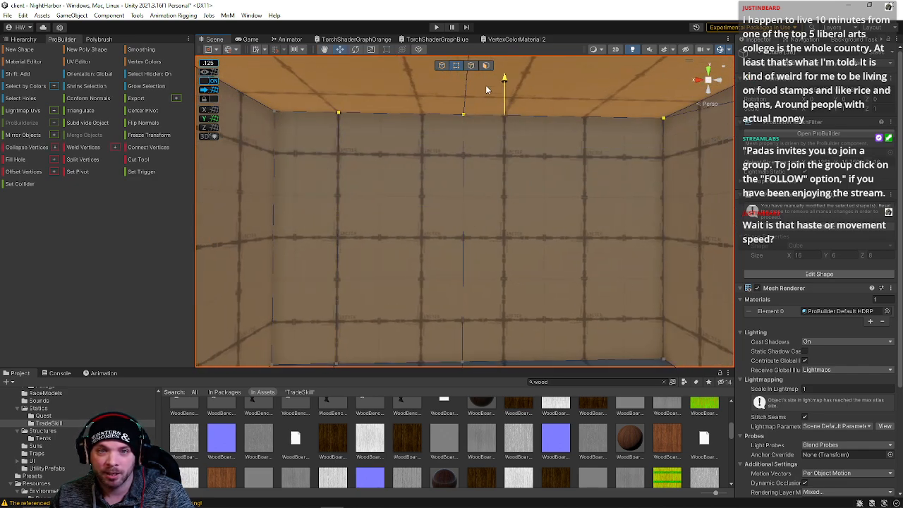
right_drag(485, 85, 415, 163)
click(382, 295)
right_drag(396, 298, 411, 243)
click(470, 65)
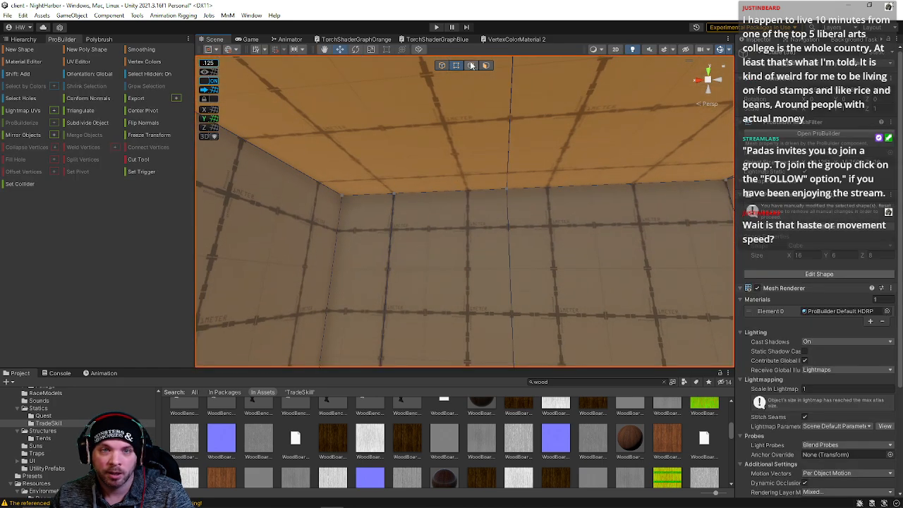
Step: Check the vertices at the corners and middle of the windowless interior wall along its floor and ceiling edges
right_drag(398, 278, 404, 310)
click(375, 252)
drag(349, 246, 293, 243)
click(456, 65)
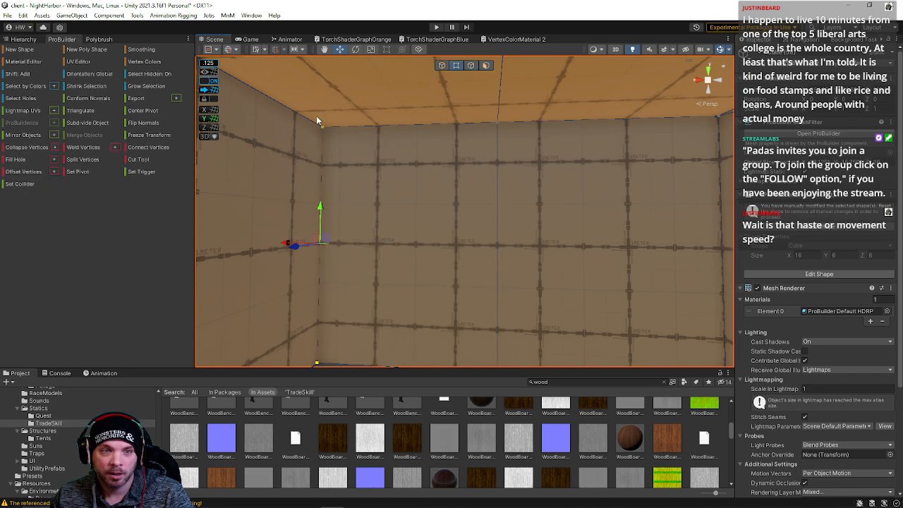
click(329, 140)
right_drag(330, 145, 382, 240)
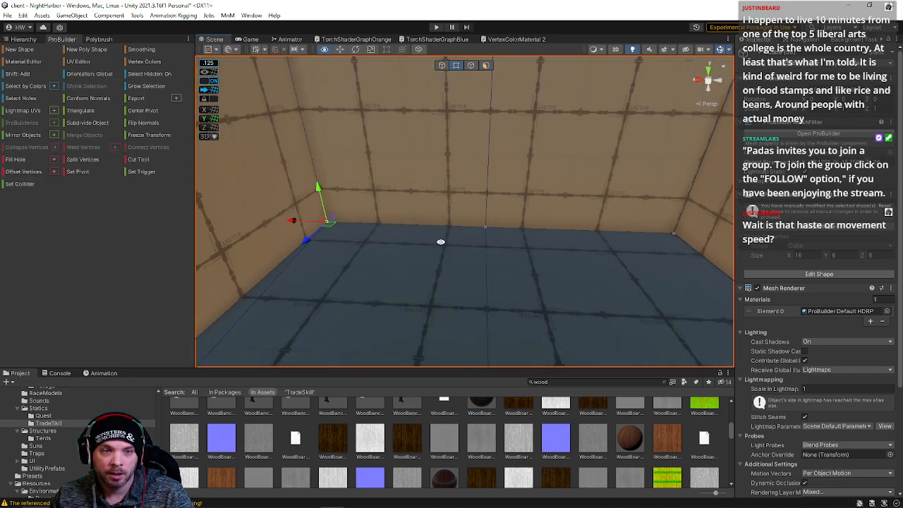
drag(500, 246, 502, 247)
right_drag(501, 246, 505, 221)
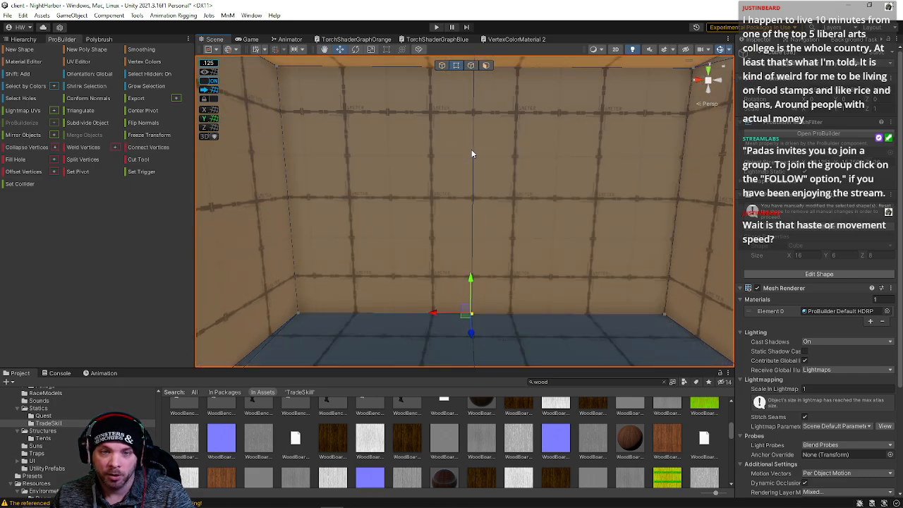
right_drag(472, 150, 464, 96)
click(683, 93)
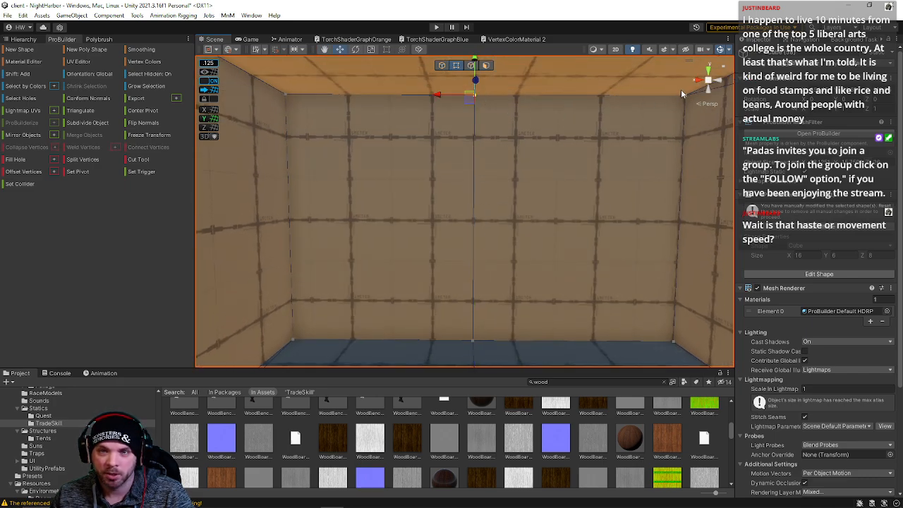
Step: Try to collapse the vertices at the wall's mid-floor point, and undo the collapse
drag(464, 336, 544, 346)
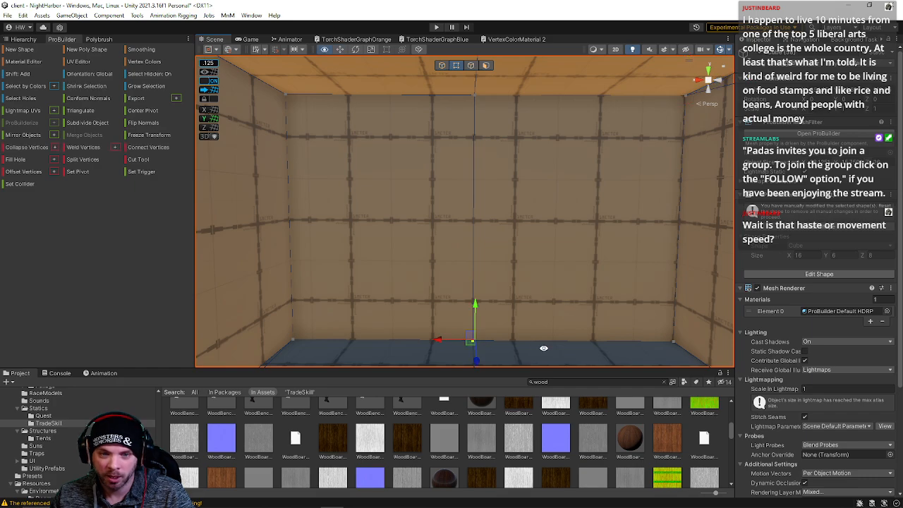
key(alt+c)
key(ctrl+z)
Step: Raise the mid-height vertex at the interior wall's far corner up to the ceiling
right_drag(497, 329, 550, 261)
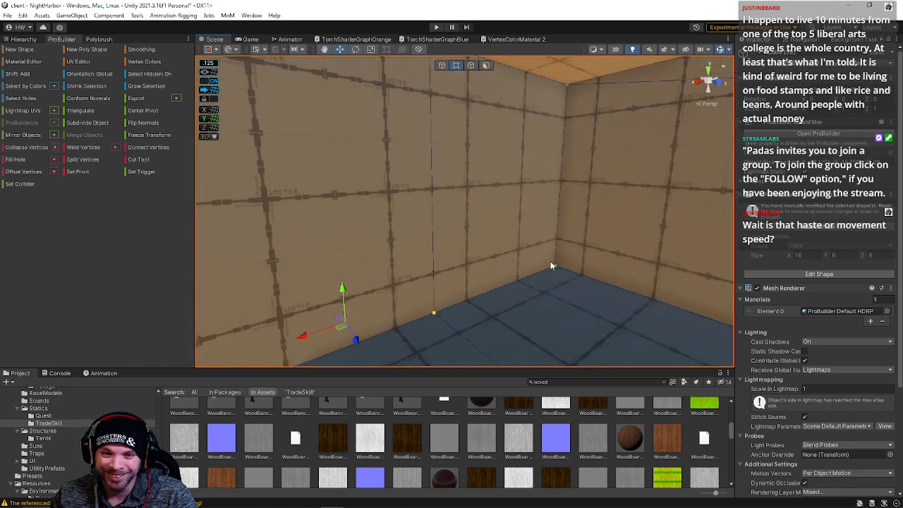
click(556, 268)
right_drag(439, 321, 575, 238)
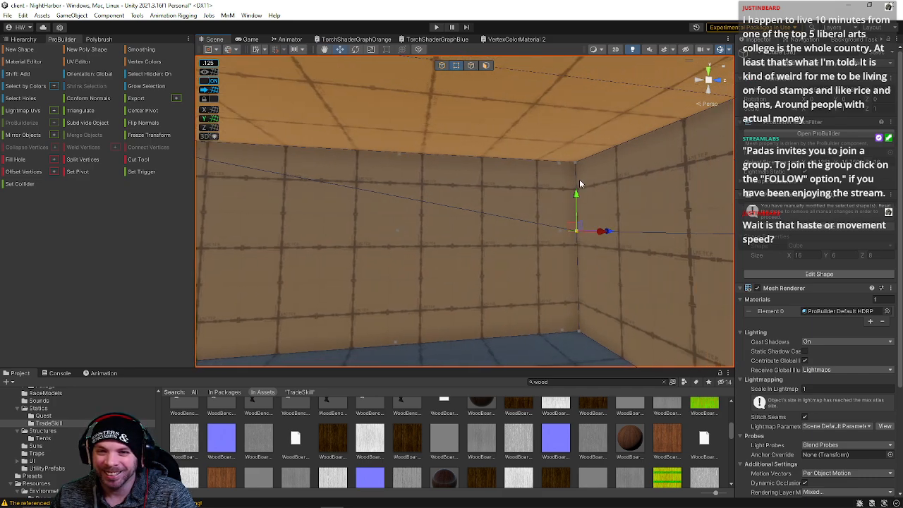
drag(579, 183, 575, 127)
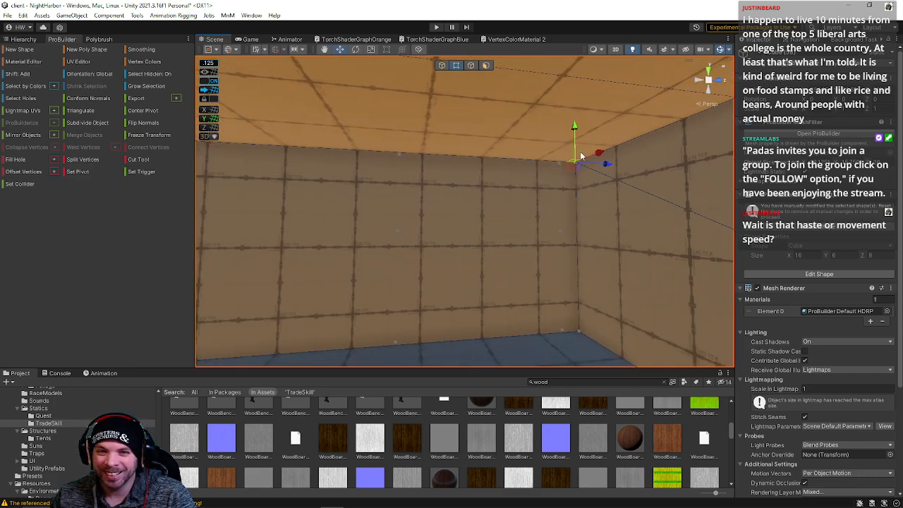
click(564, 208)
right_drag(564, 208, 819, 222)
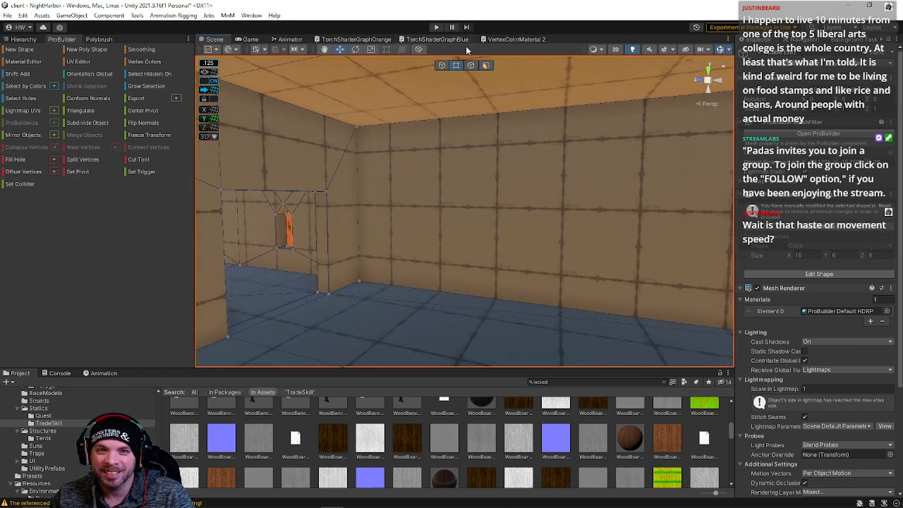
Step: Inset a smaller rectangular face within each of the two wall faces on the long interior wall
click(471, 65)
click(571, 129)
right_drag(669, 237, 746, 273)
right_drag(458, 252, 456, 59)
click(486, 65)
click(450, 216)
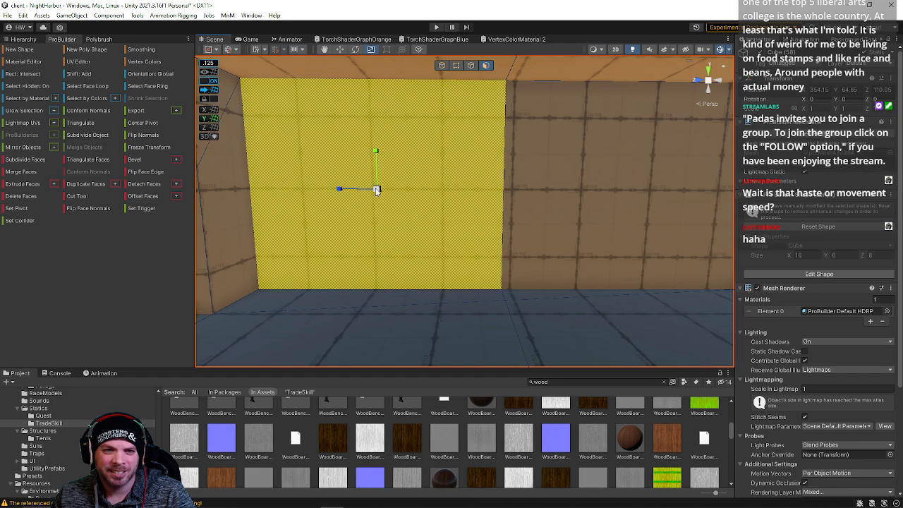
key(r)
shift+drag(375, 189, 357, 199)
click(631, 201)
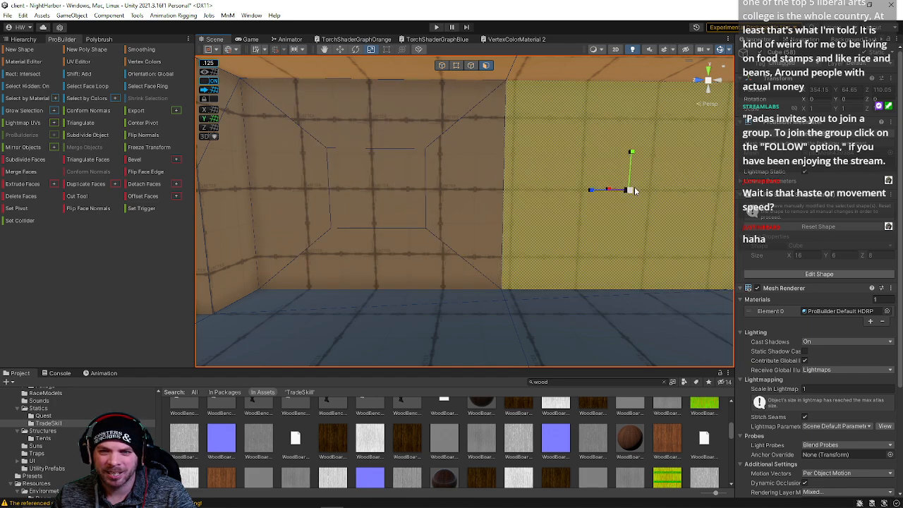
shift+drag(635, 190, 600, 189)
Step: Lower the bottom edges of both inset faces to the lowest horizontal grid line above the floor
click(470, 64)
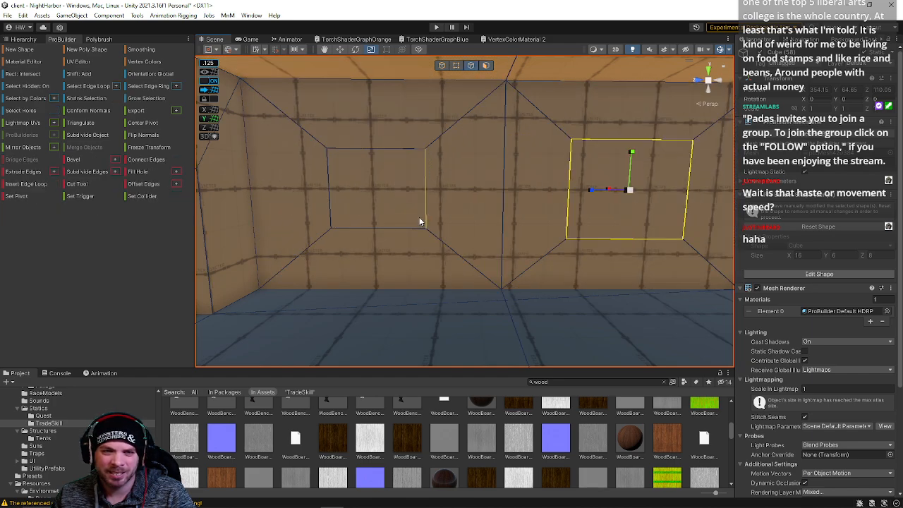
click(388, 228)
drag(376, 194, 376, 226)
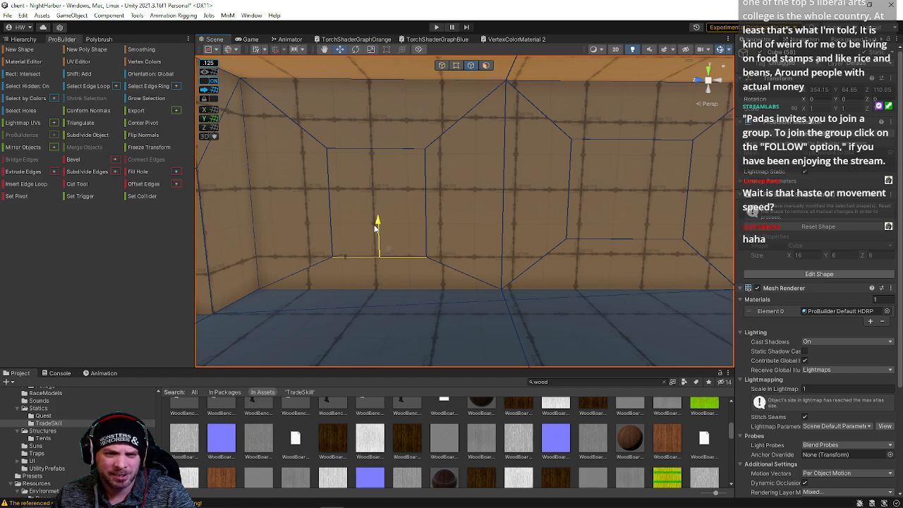
click(486, 65)
click(381, 205)
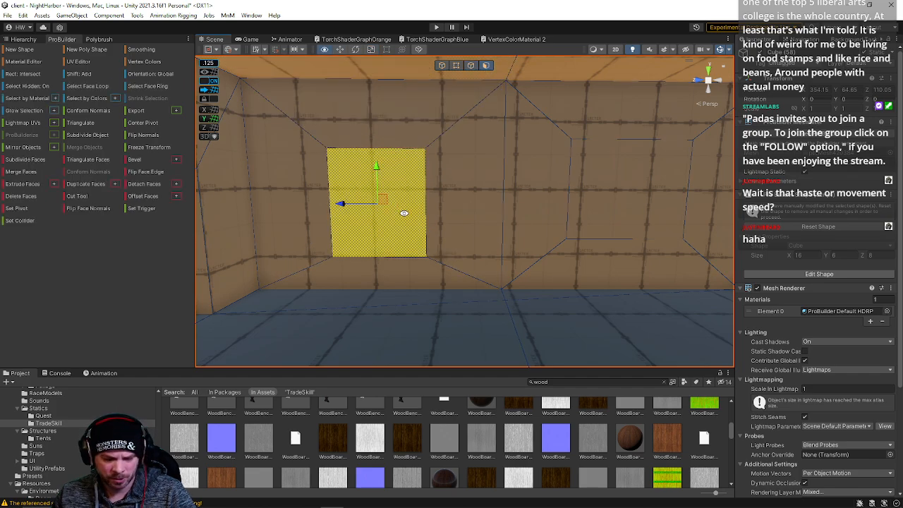
key(ctrl+a)
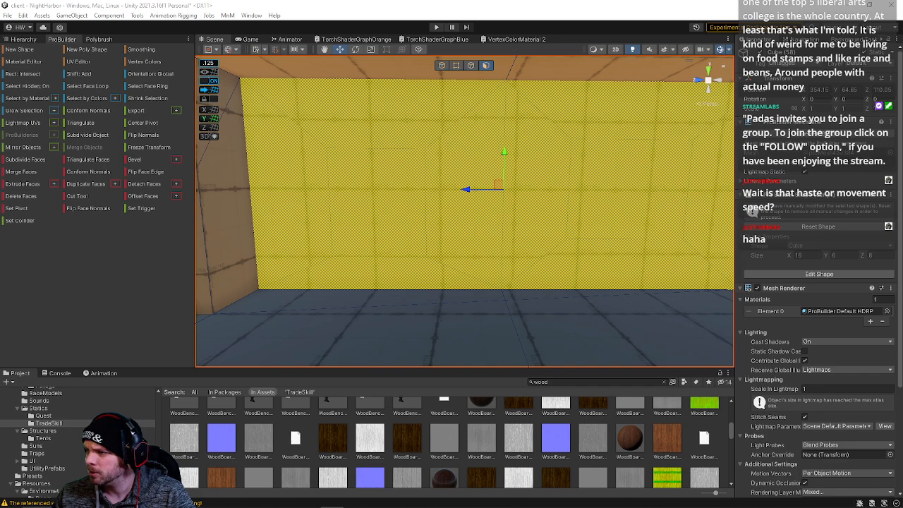
click(471, 65)
click(589, 239)
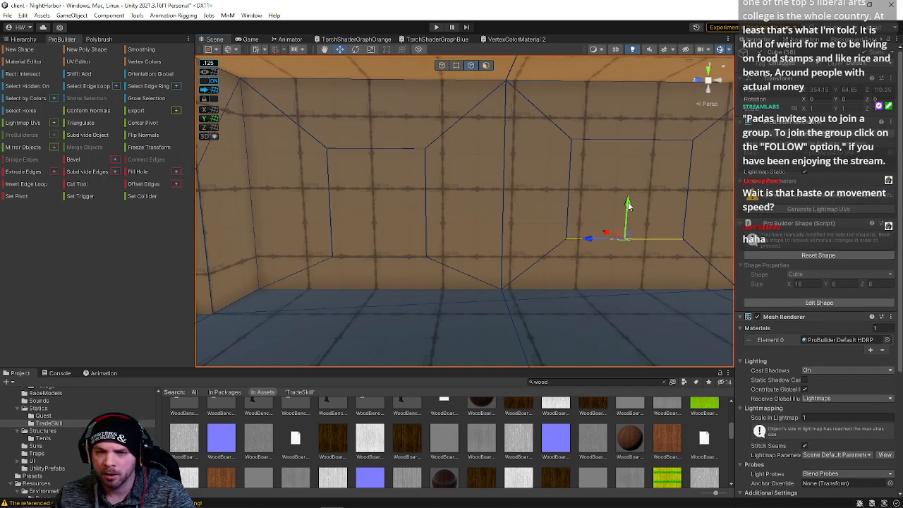
drag(628, 205, 621, 223)
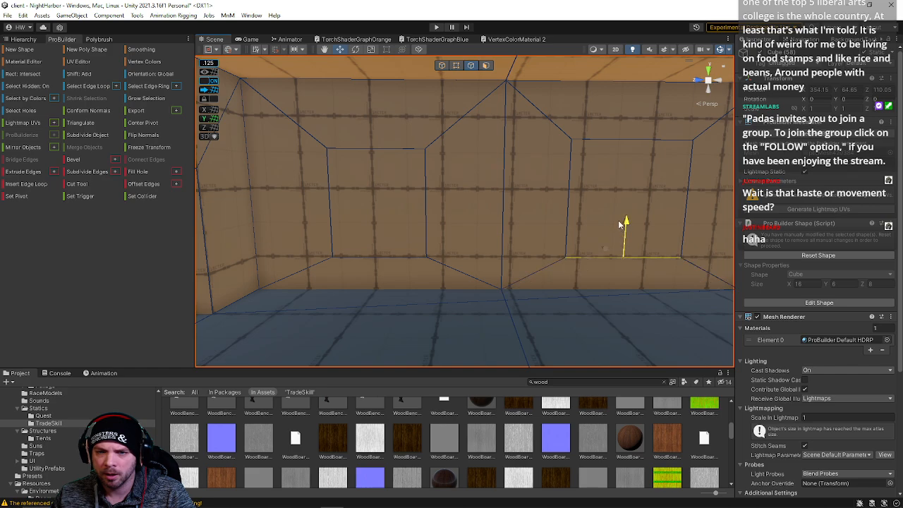
click(485, 65)
click(280, 220)
click(357, 236)
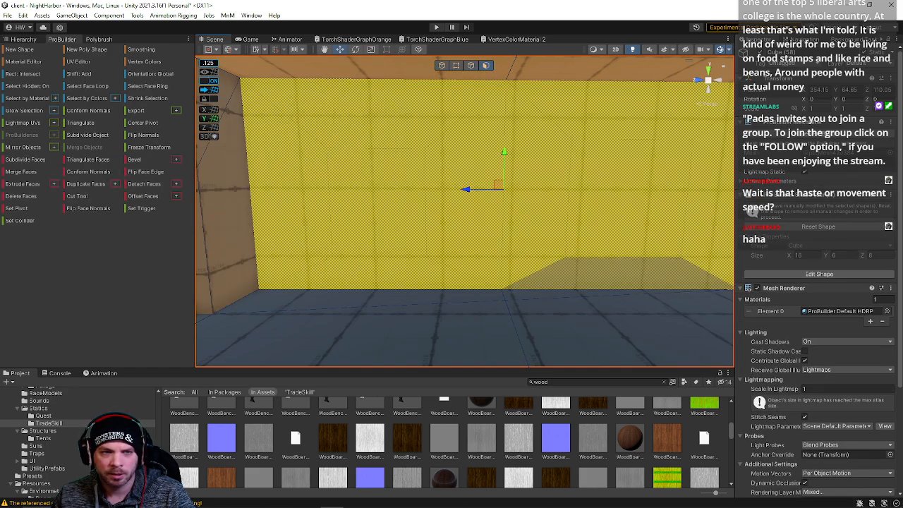
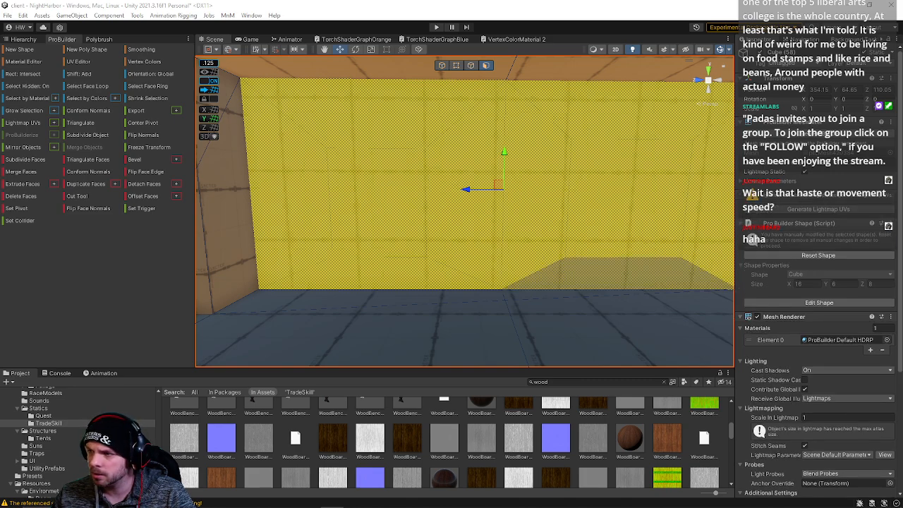
click(471, 65)
click(643, 259)
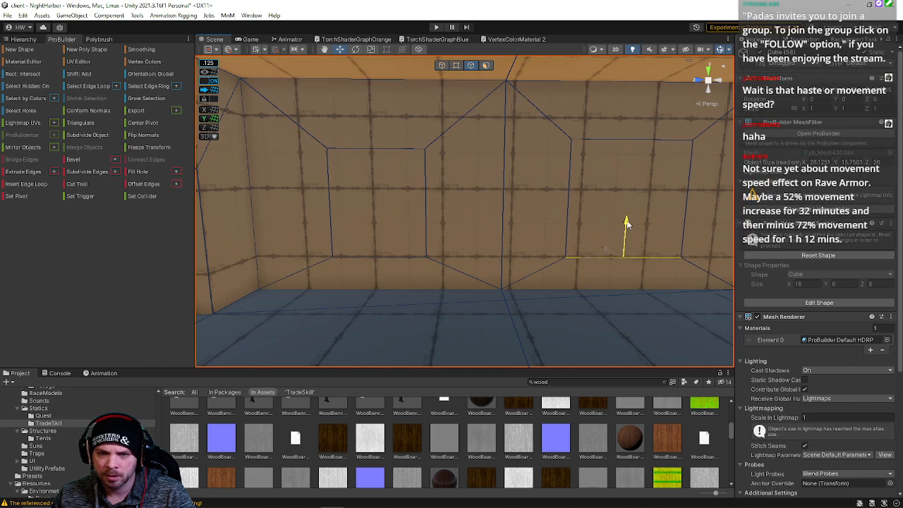
Step: Lower the top edges of both inset faces to the grid line one metre above their bottom edges
scroll(411, 183, up, 3)
click(387, 195)
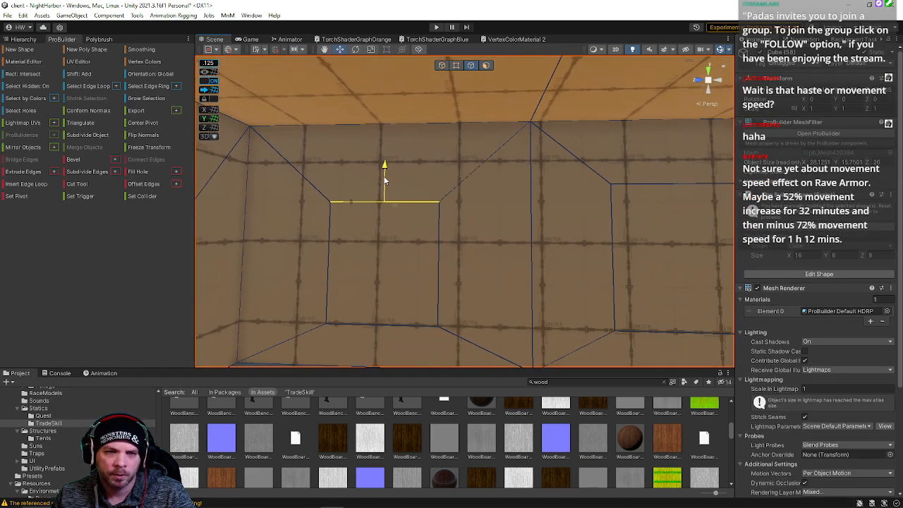
drag(383, 165, 383, 208)
click(639, 184)
right_drag(642, 185, 684, 200)
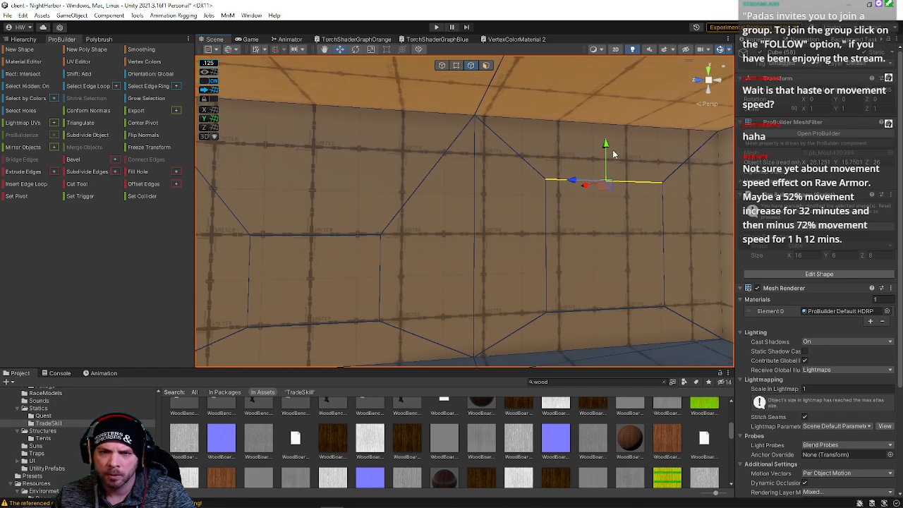
drag(606, 151, 577, 230)
Step: Scale the right inset face's two vertical edges toward each other to narrow it
click(549, 286)
right_drag(586, 285, 491, 255)
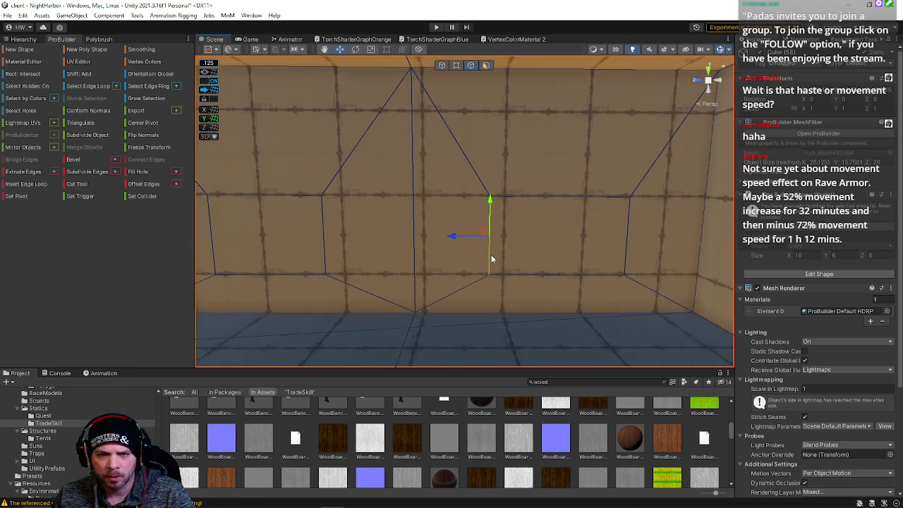
shift+click(613, 237)
key(r)
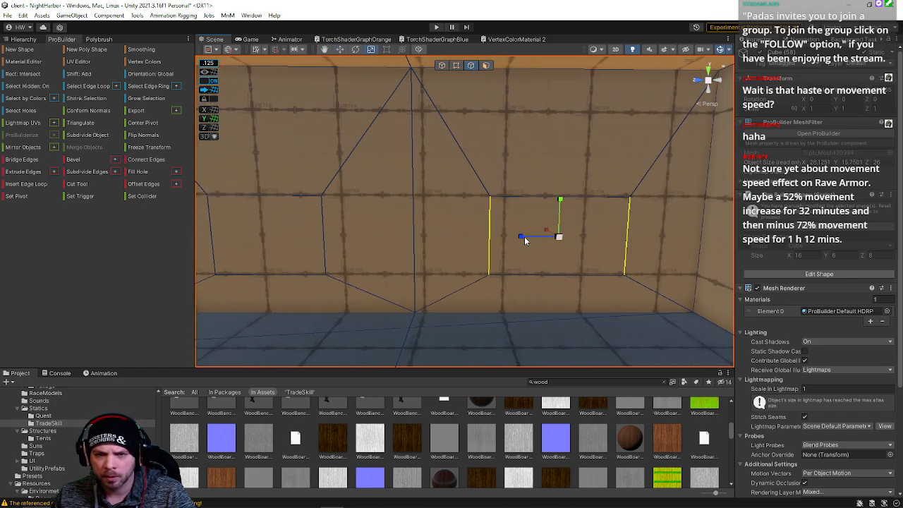
drag(524, 235, 552, 237)
scroll(553, 238, up, 5)
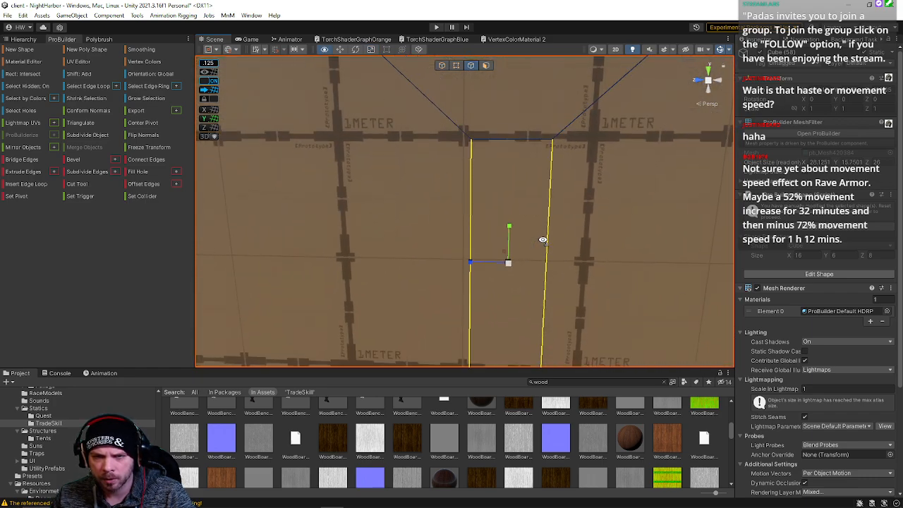
mouse_move(475, 262)
mouse_down()
mouse_move(458, 262)
mouse_move(479, 262)
mouse_up()
Step: Shift the right inset face's vertical edges individually onto the grid marks, leaving it about half a metre wide
key(w)
click(467, 271)
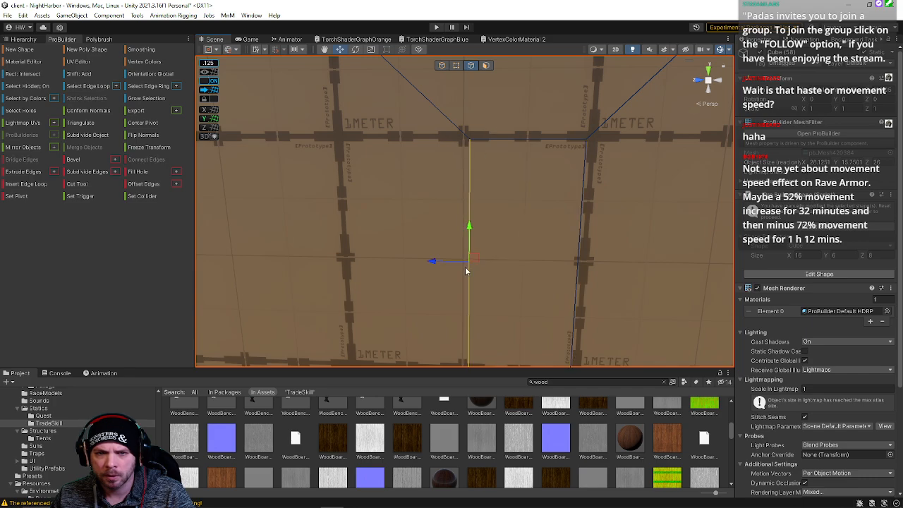
click(564, 270)
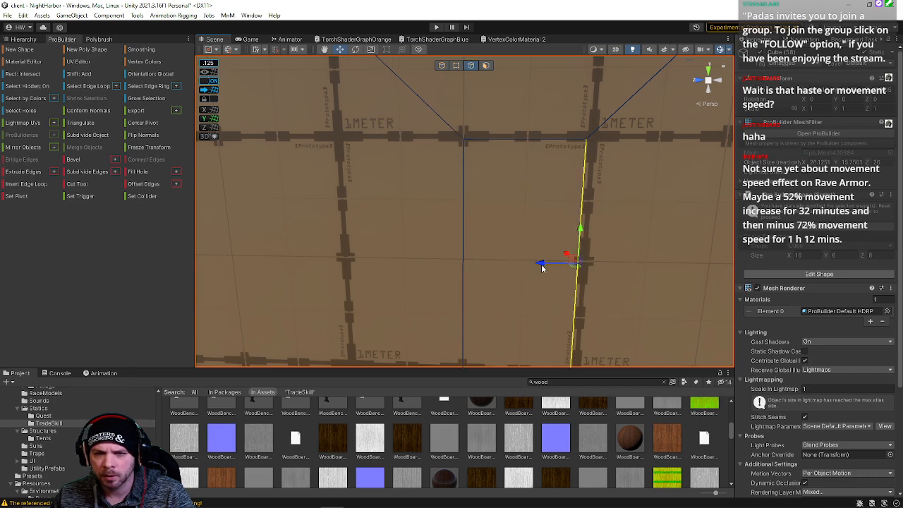
key(ctrl+z)
key(ctrl+y)
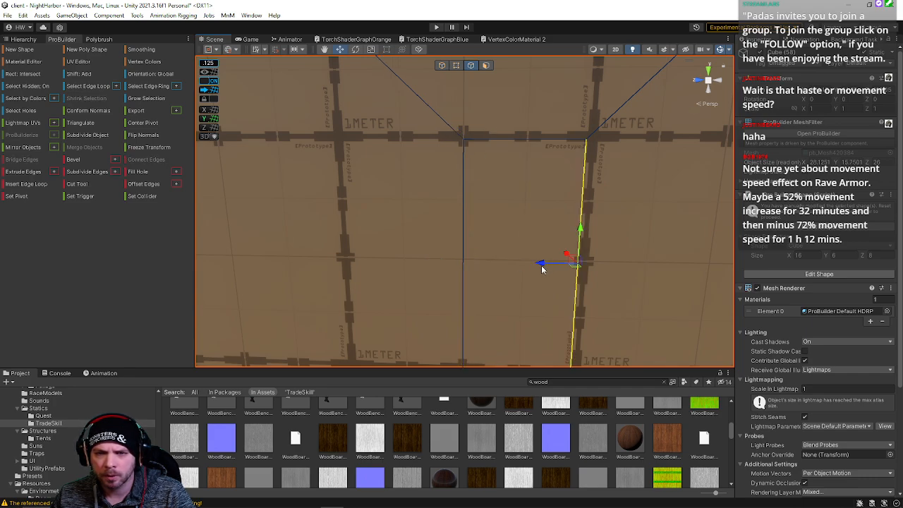
drag(542, 266, 549, 263)
Step: Scale the left inset face's two vertical edges toward each other to narrow it
right_drag(549, 264, 452, 230)
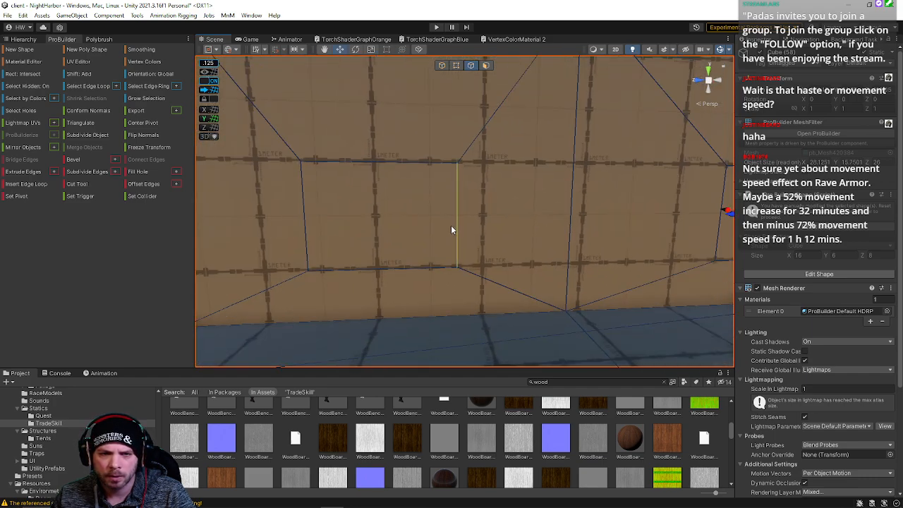
shift+click(316, 224)
key(r)
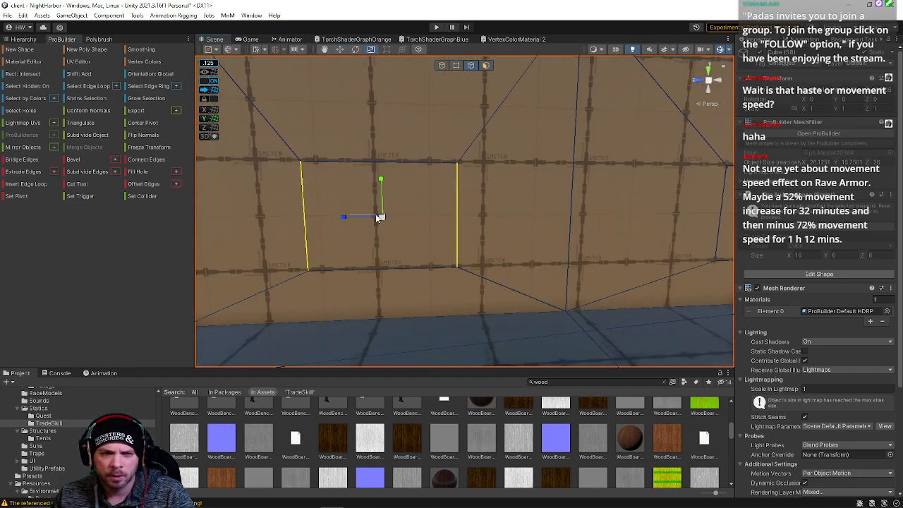
drag(348, 216, 367, 218)
key(w)
Step: Shift the left inset face's vertical edges individually to make it about half a metre wide around the vertical grid line
right_drag(367, 218, 356, 218)
key(a)
key(s)
drag(489, 219, 455, 219)
click(489, 206)
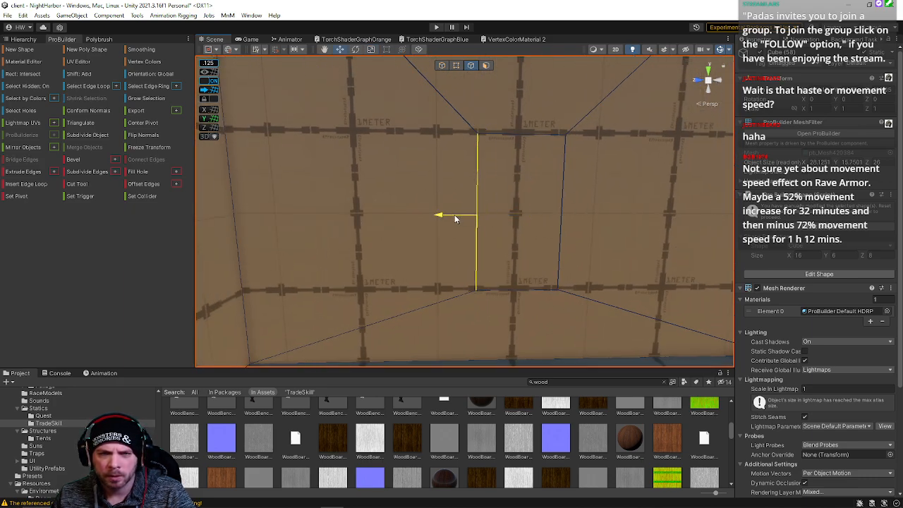
click(544, 210)
drag(525, 211, 519, 219)
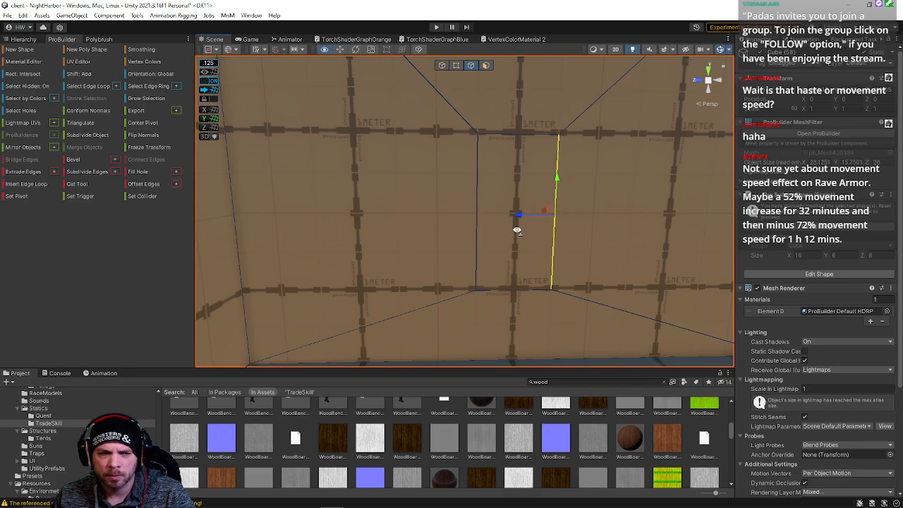
Step: Delete the trapezoidal wall faces above and below both inset faces
right_drag(517, 231, 518, 204)
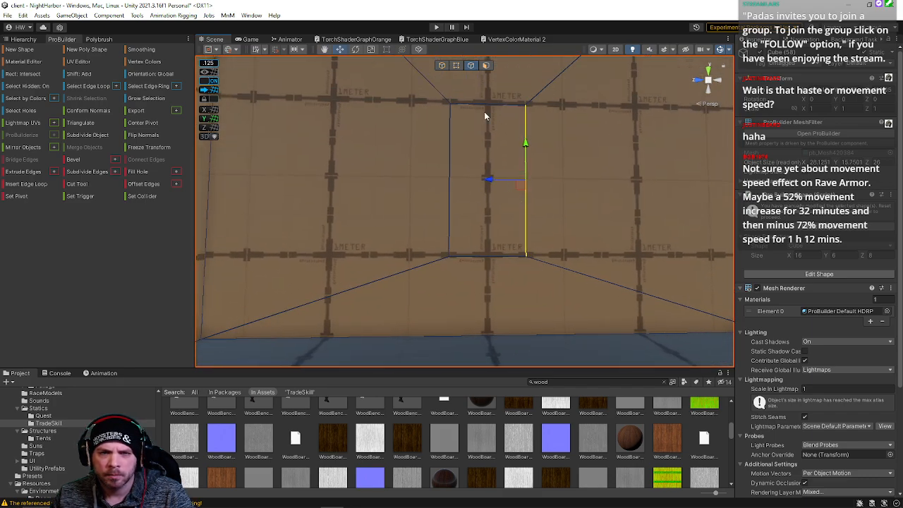
click(485, 66)
right_drag(516, 119, 627, 232)
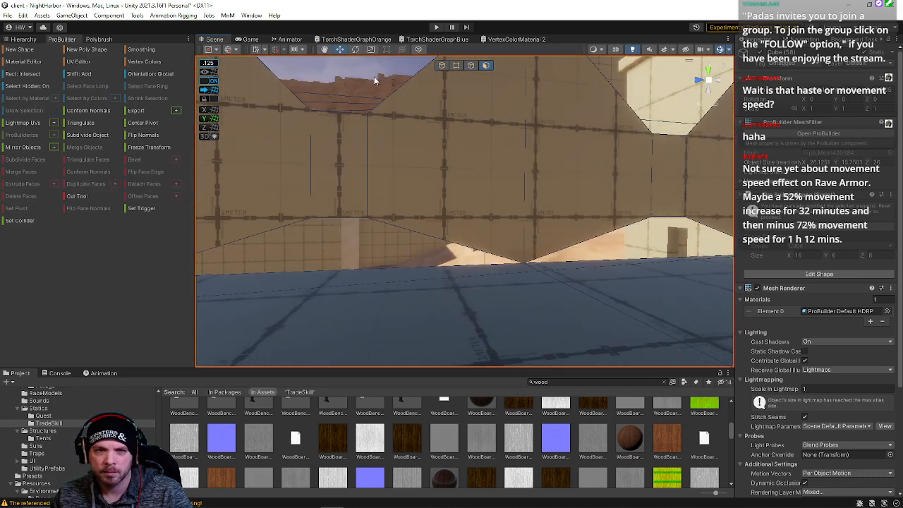
Step: Connect the top and bottom edges of both window insets with a vertical centre edge in each
click(471, 66)
click(341, 113)
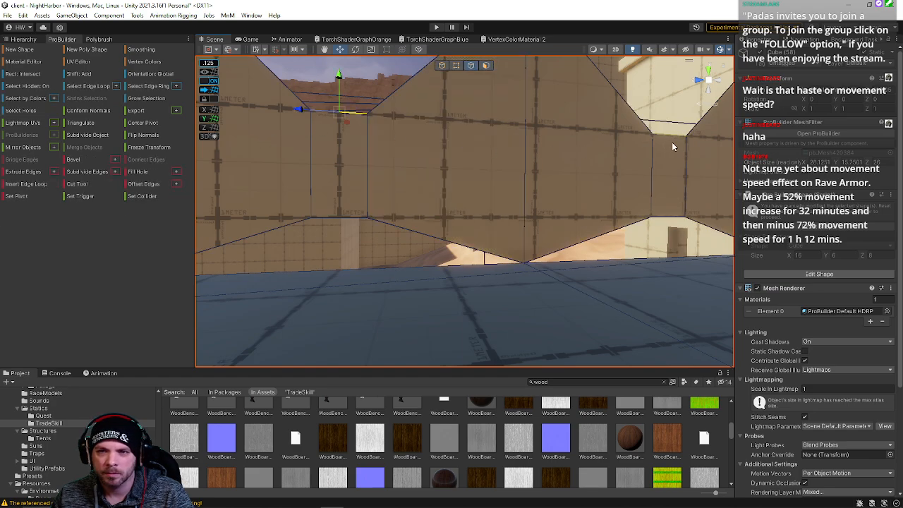
double_click(676, 144)
right_drag(577, 171, 545, 149)
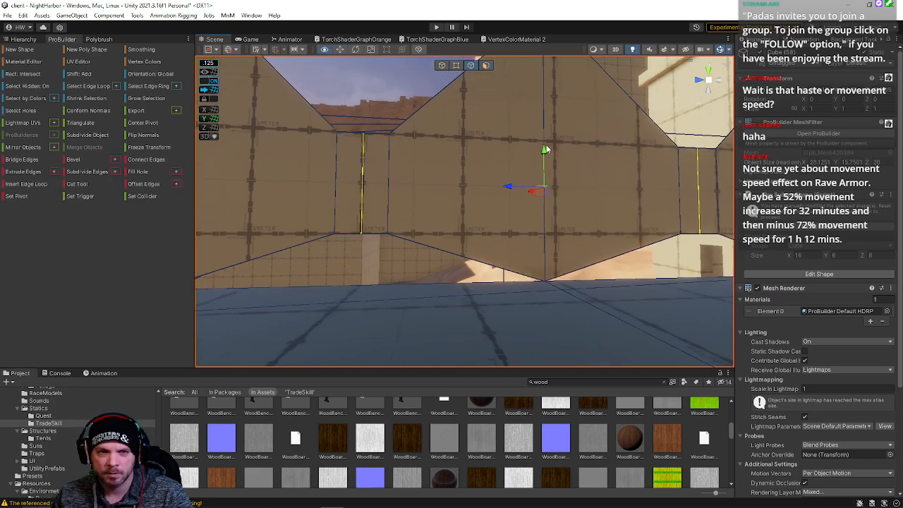
Step: Lower the upper corner vertices of both insets below their top centre vertices to give each a pointed top
click(456, 65)
click(337, 133)
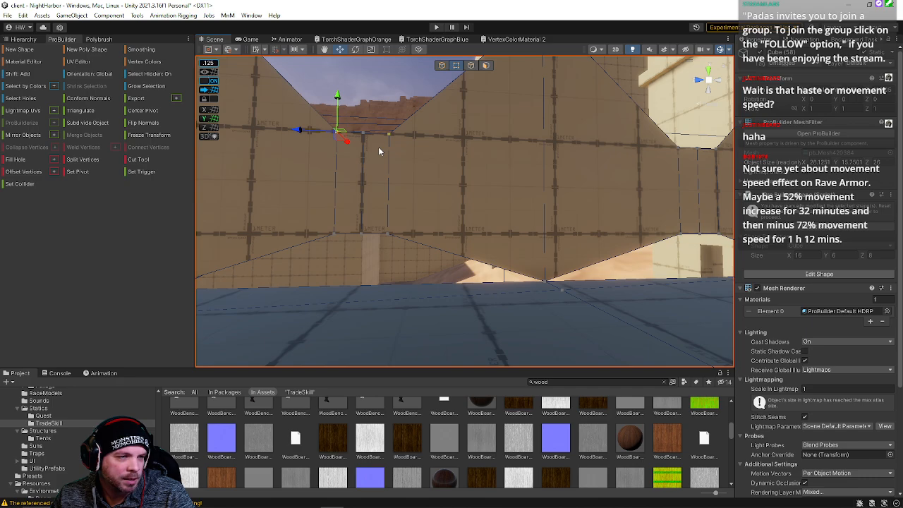
shift+click(389, 133)
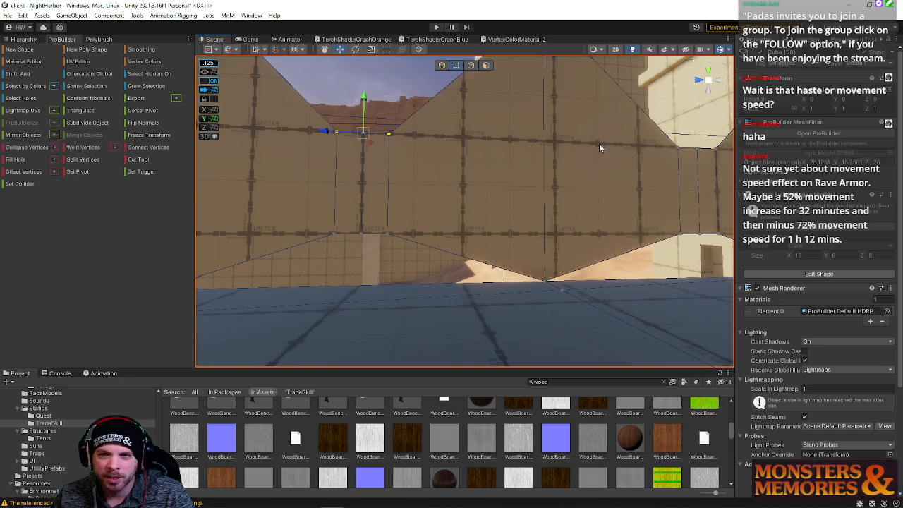
shift+click(678, 146)
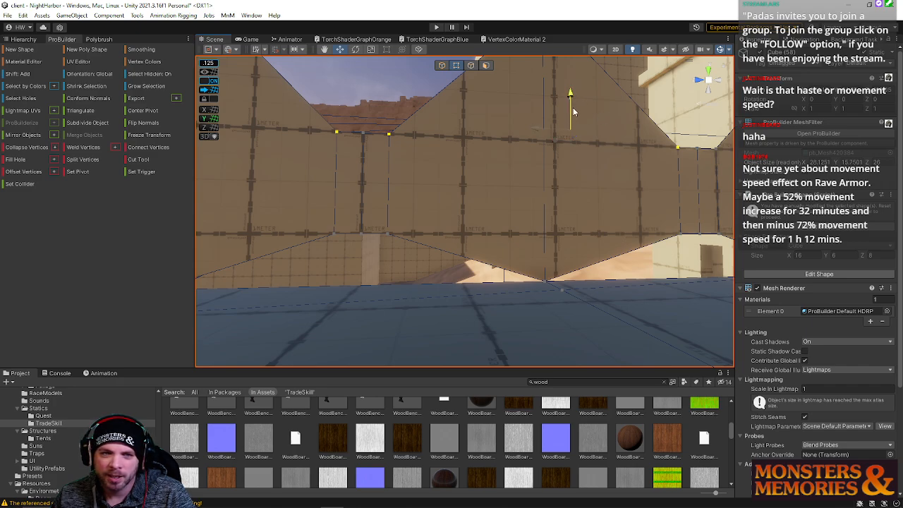
drag(573, 108, 548, 228)
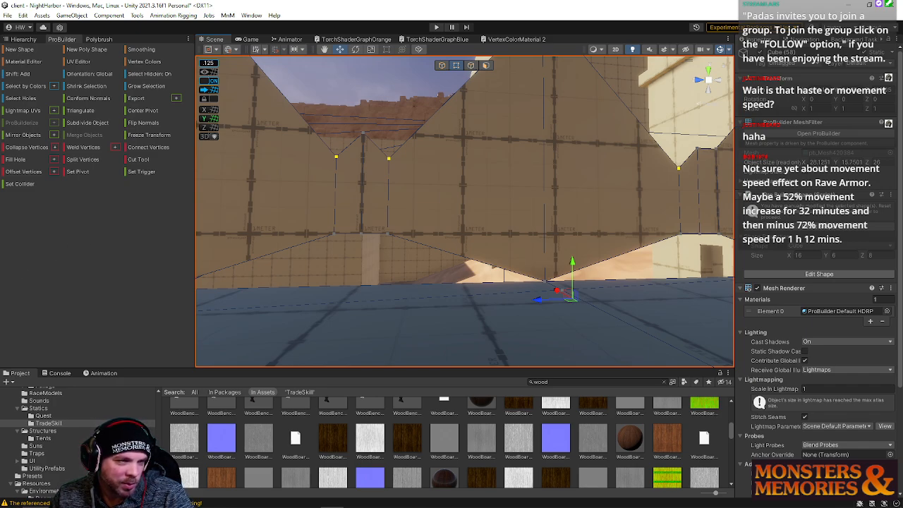
right_drag(310, 198, 397, 261)
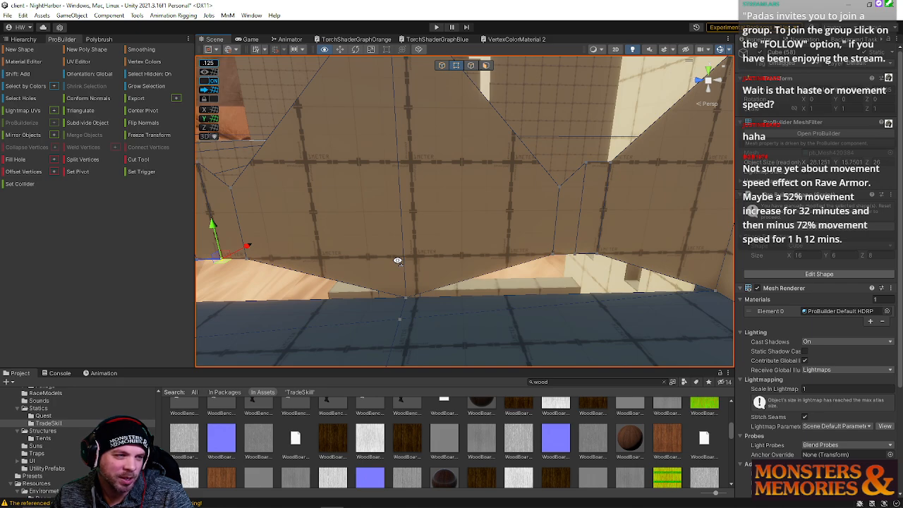
right_drag(398, 261, 535, 230)
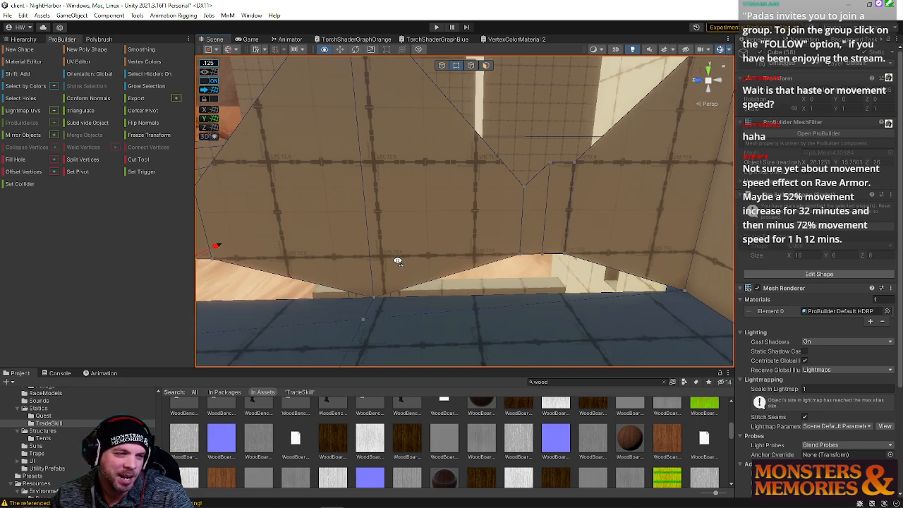
shift+click(541, 253)
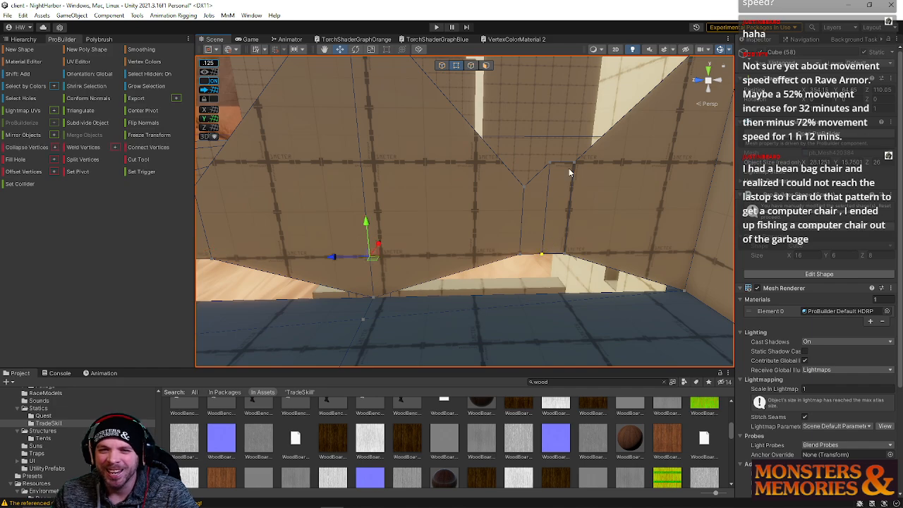
click(577, 168)
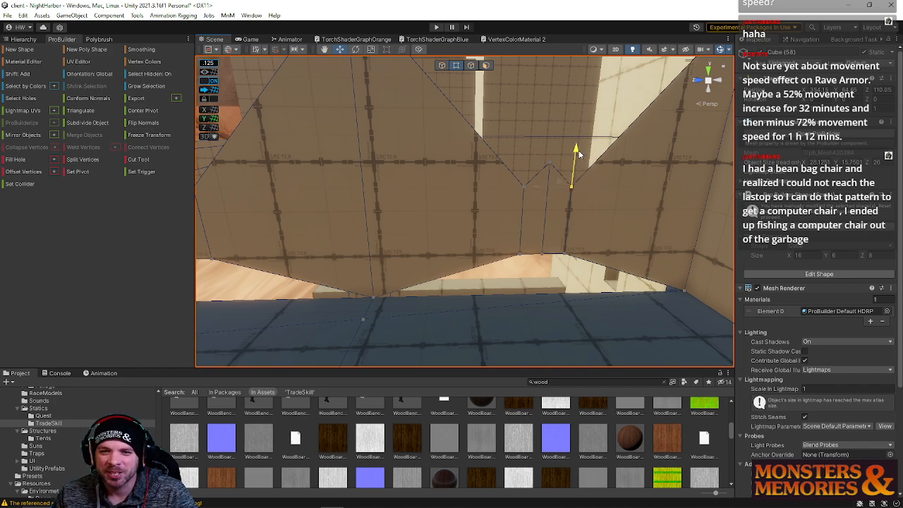
Step: Slide the bottom centre vertices of both insets sideways onto each inset's bottom-left corner
right_drag(542, 251, 334, 218)
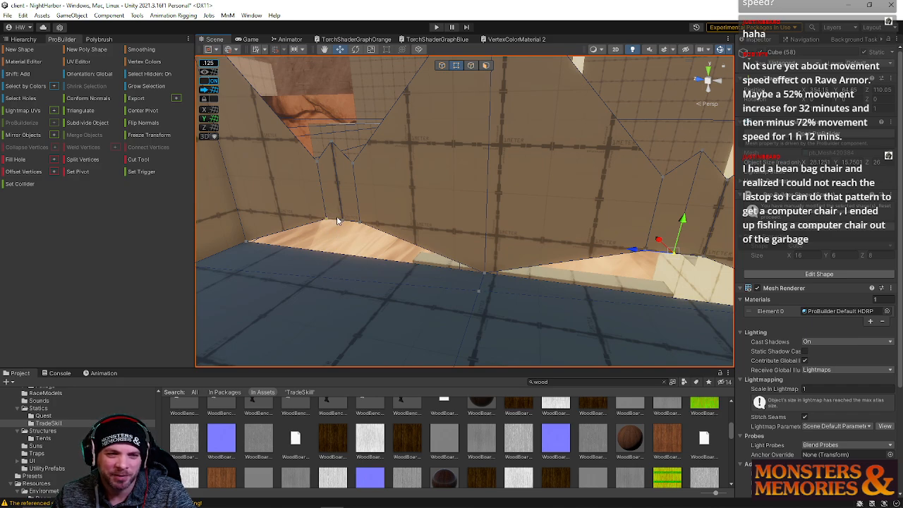
shift+click(338, 221)
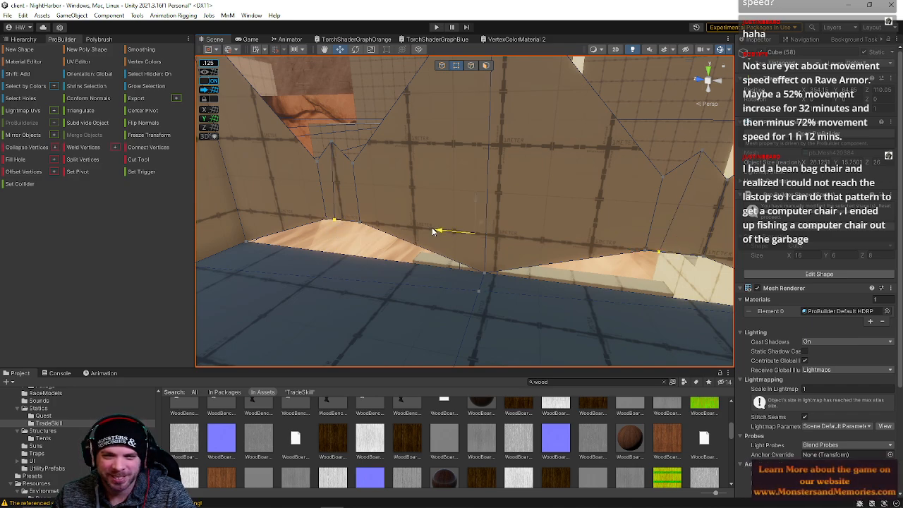
click(653, 261)
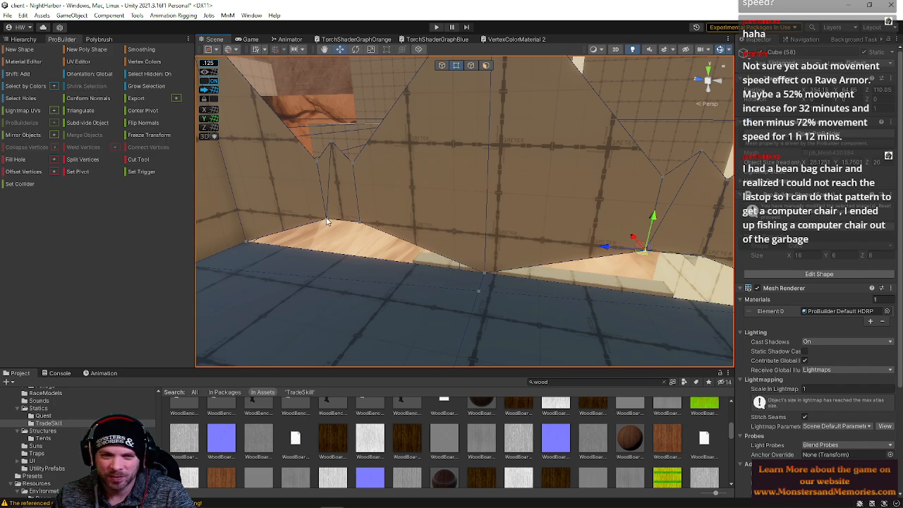
click(330, 223)
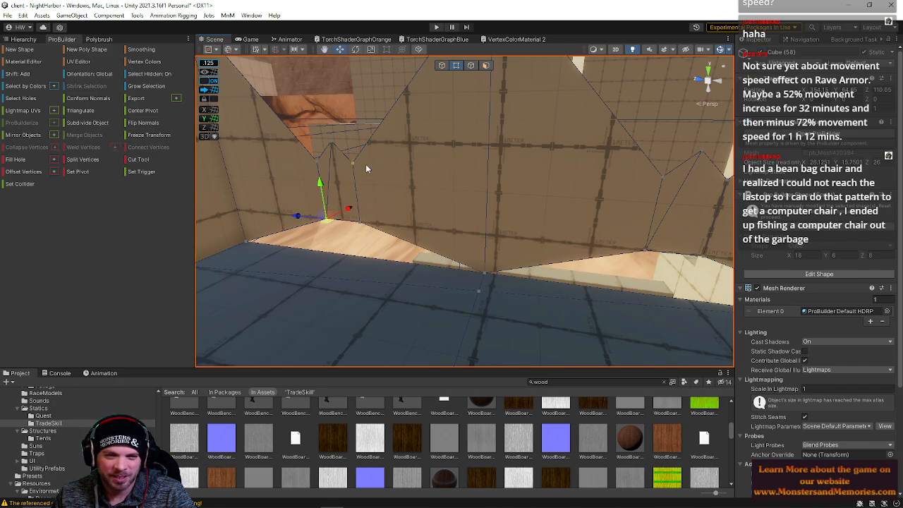
Step: Bridge the sloping edges below each inset to fill the gaps down to the floor
click(471, 65)
click(311, 224)
shift+click(462, 264)
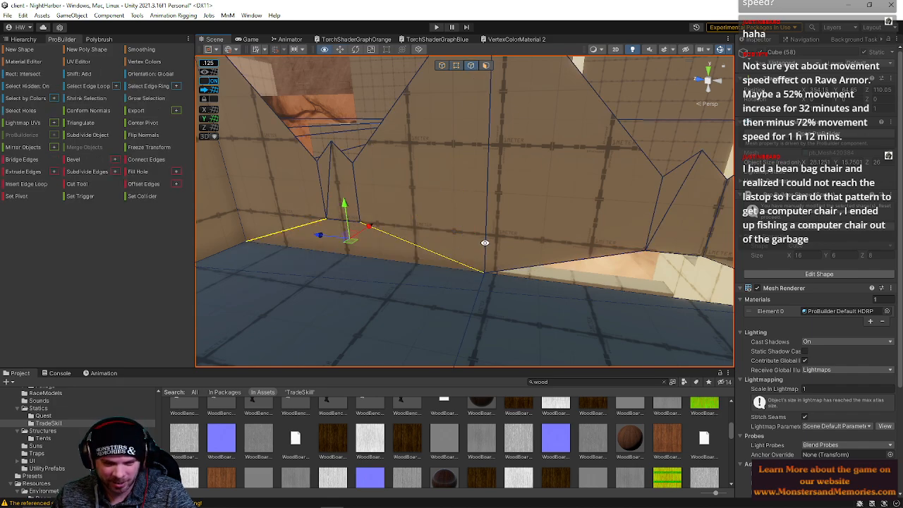
click(564, 261)
right_drag(584, 252, 665, 247)
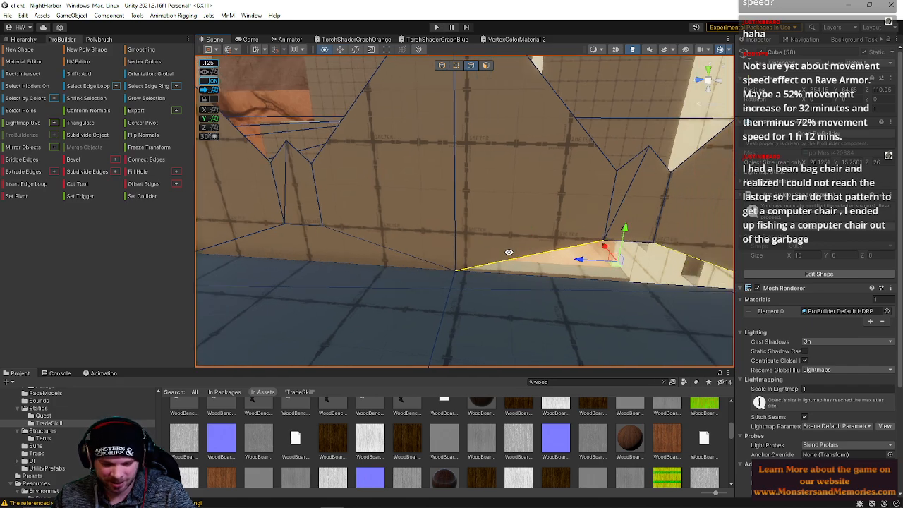
Step: Bridge the right inset's peak edges with the adjacent diagonals, then fill the remaining triangular opening above it
right_drag(508, 252, 558, 206)
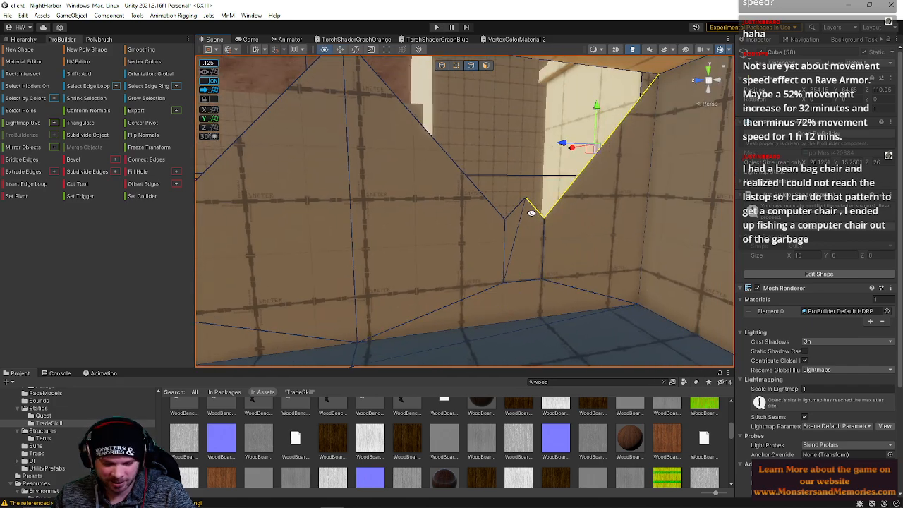
click(526, 206)
click(498, 213)
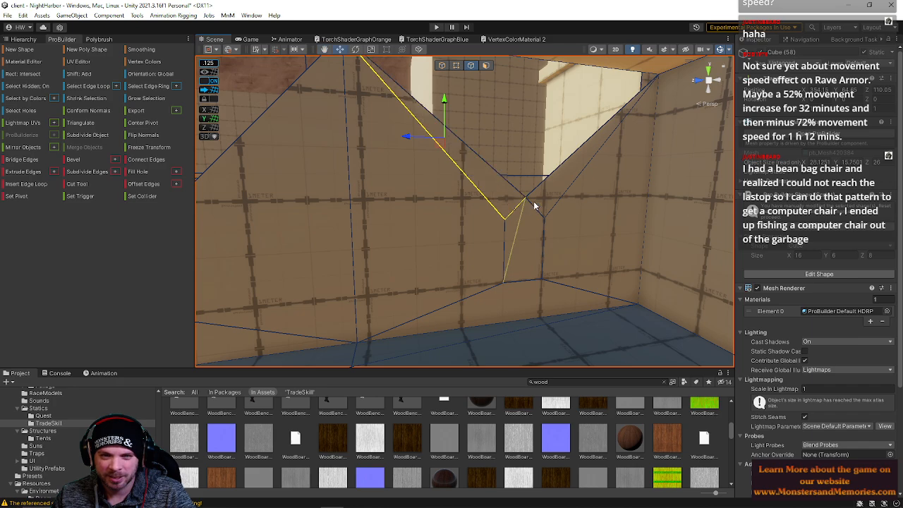
click(534, 201)
shift+click(502, 195)
click(505, 184)
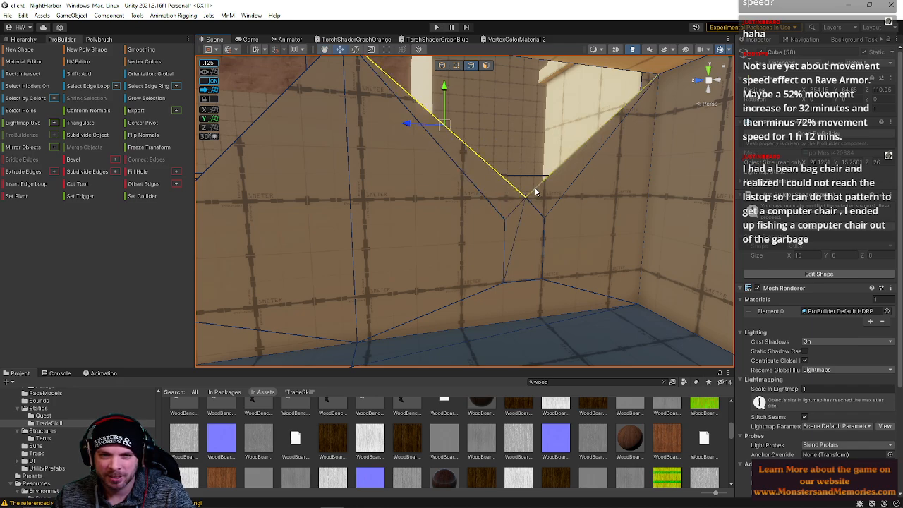
shift+click(537, 188)
key(alt+b)
Step: Close the wall above the left inset by bridging its peak edges to the diagonals and the two remaining diagonals together
right_drag(393, 218, 385, 235)
click(400, 235)
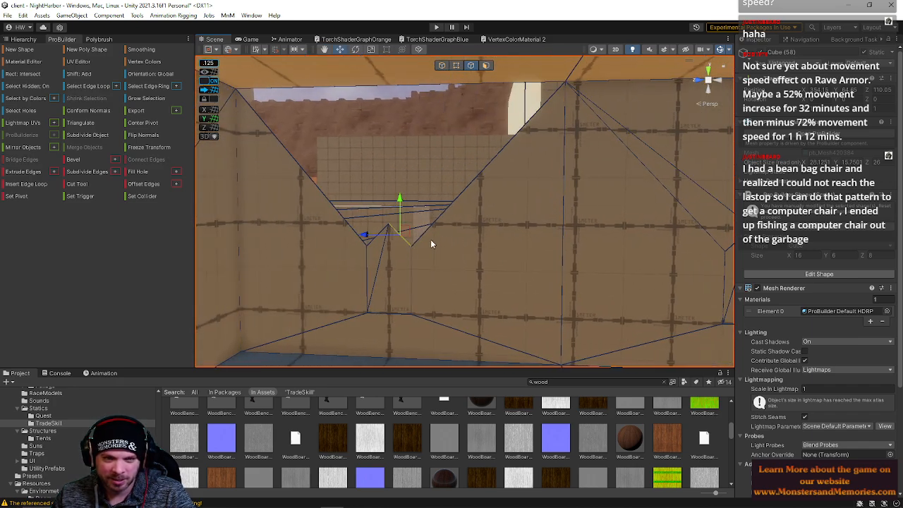
shift+click(430, 237)
key(alt+b)
click(353, 239)
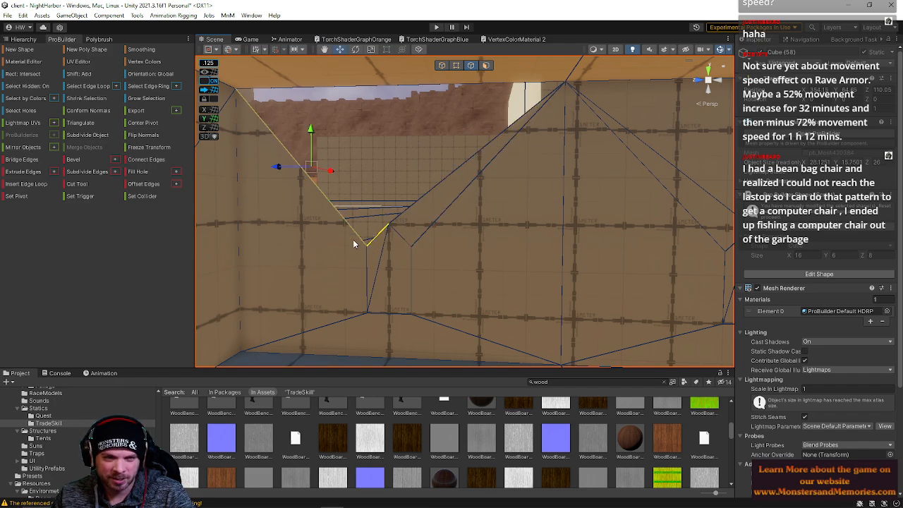
click(412, 216)
shift+click(378, 216)
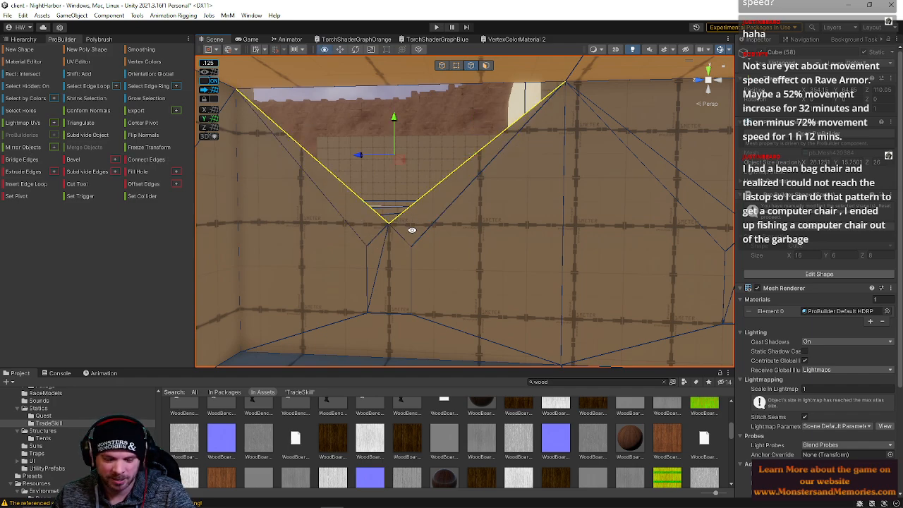
key(alt+b)
Step: Try growing the face selection from the left inset across the surrounding interior wall
click(485, 65)
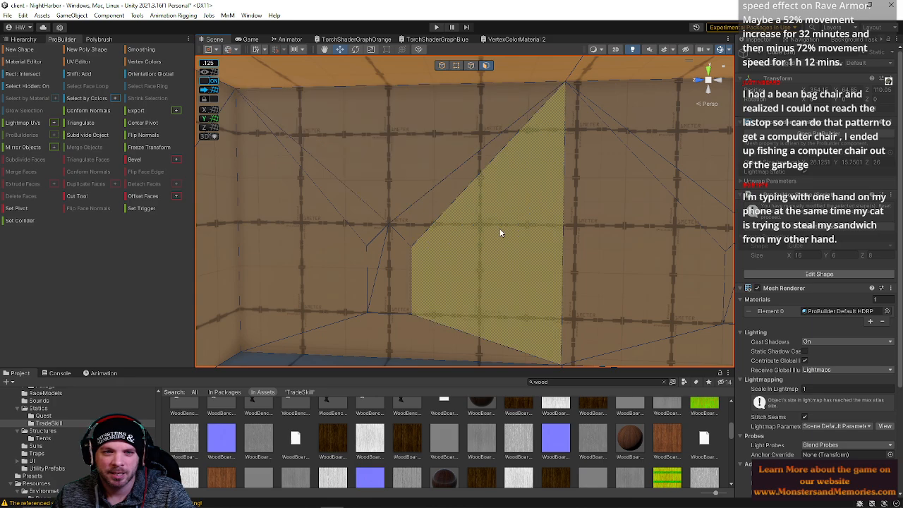
click(398, 270)
key(alt+g)
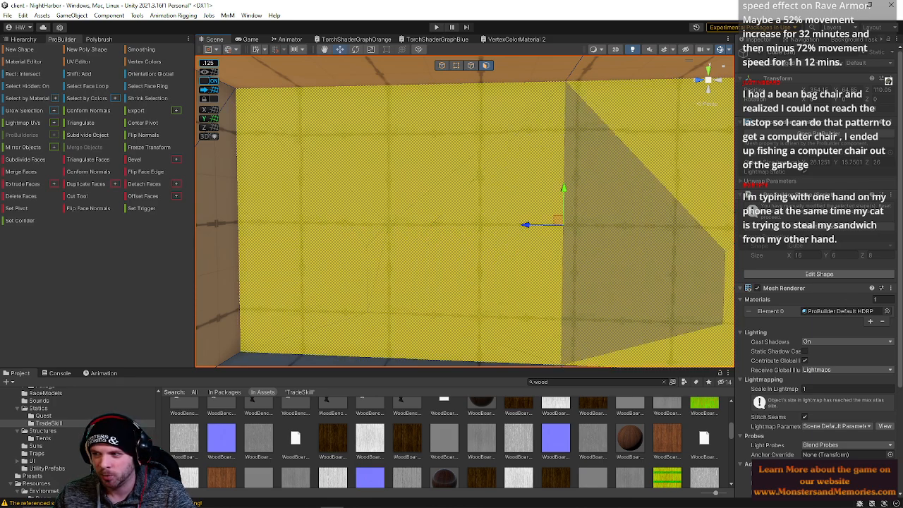
click(397, 289)
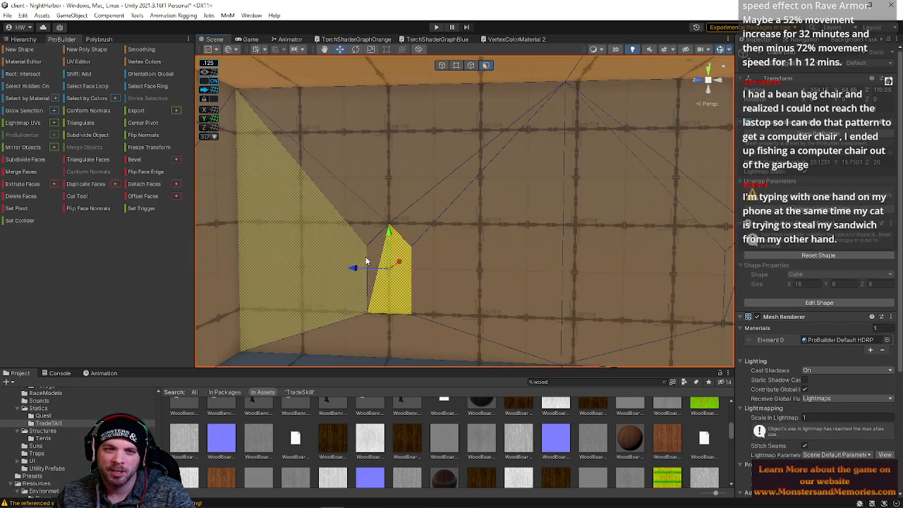
Step: Delete the exterior wall faces covering the room on the outer side of the building
right_drag(366, 262, 597, 278)
shift+click(577, 237)
drag(551, 234, 542, 230)
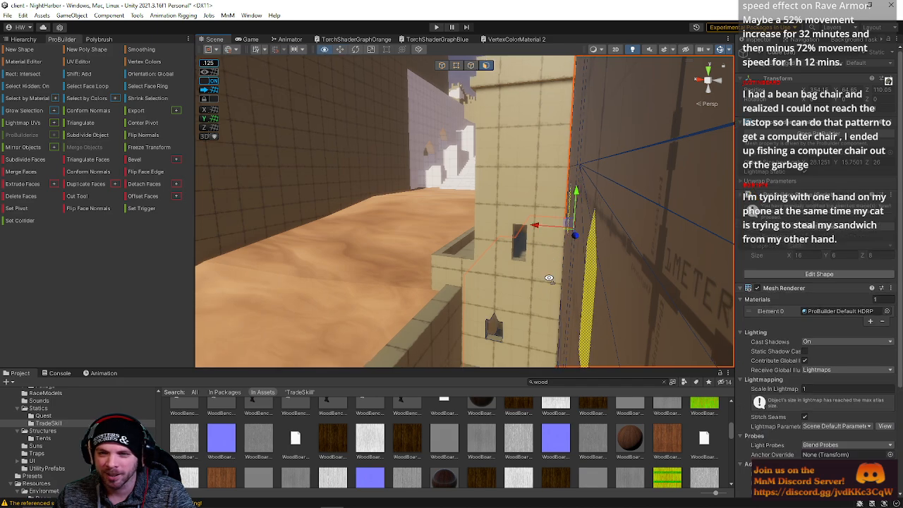
right_drag(548, 278, 736, 262)
click(547, 284)
key(s)
click(547, 260)
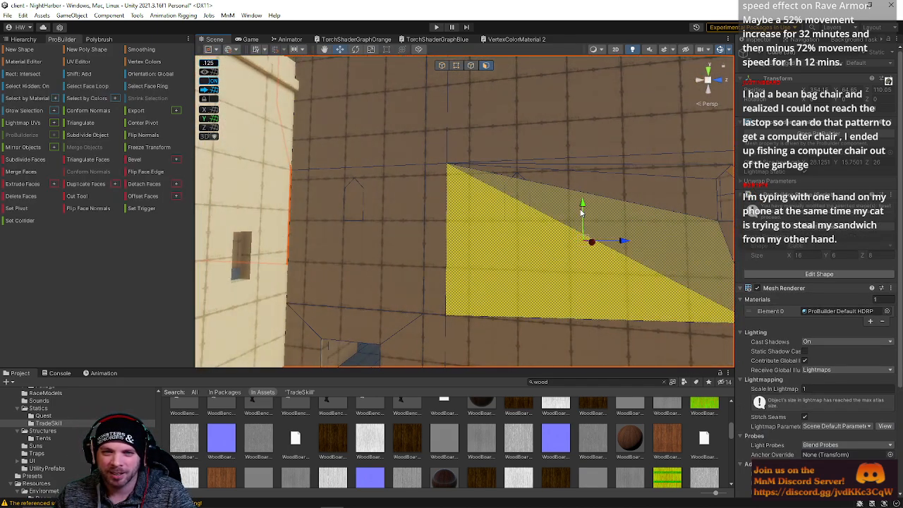
shift+click(590, 184)
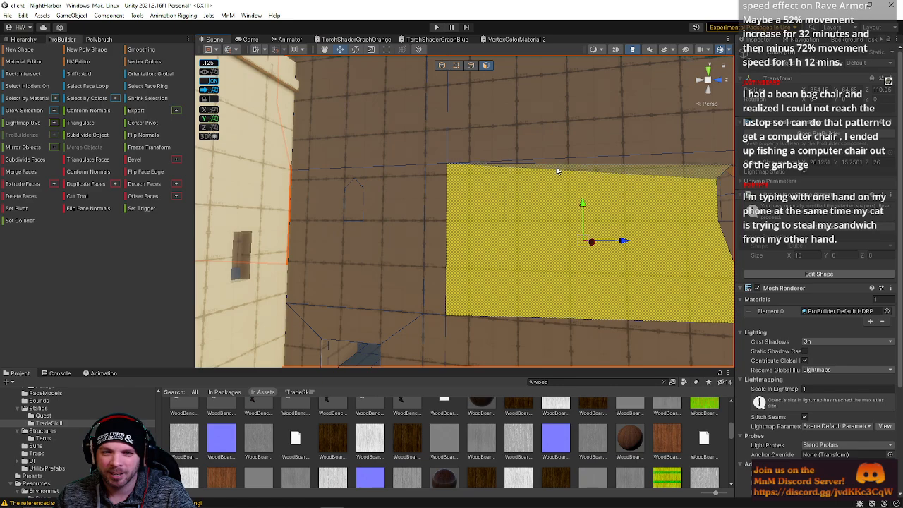
key(Delete)
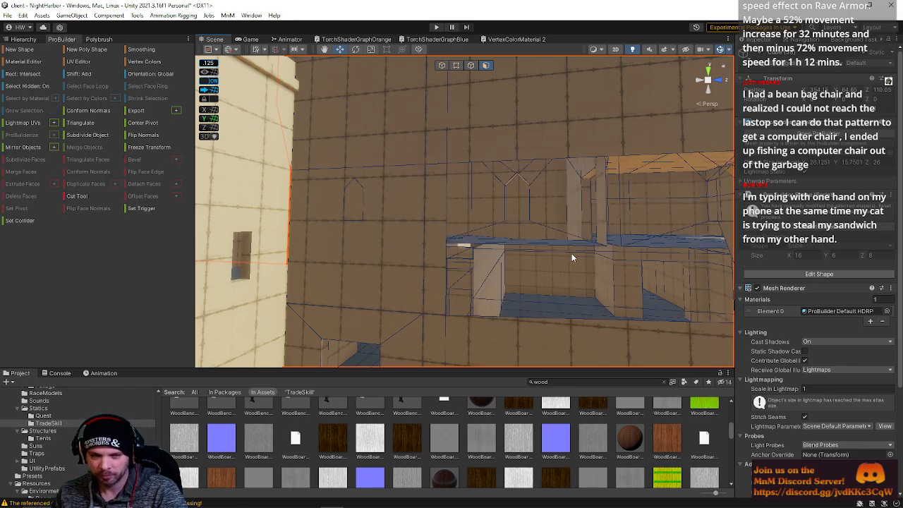
Step: Switch to edge selection and bridge the facing vertical edges of two neighbouring window openings to fill the wall between them
right_drag(571, 253, 548, 211)
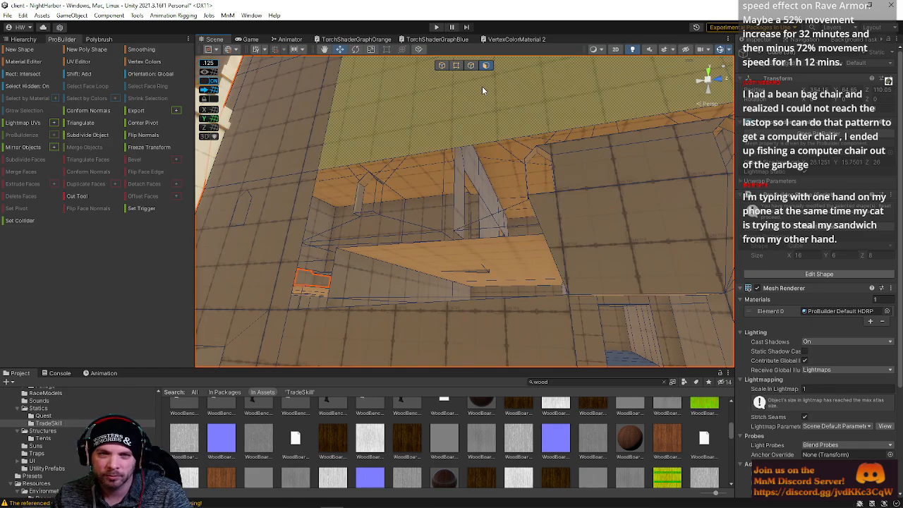
click(471, 65)
right_drag(482, 113, 428, 169)
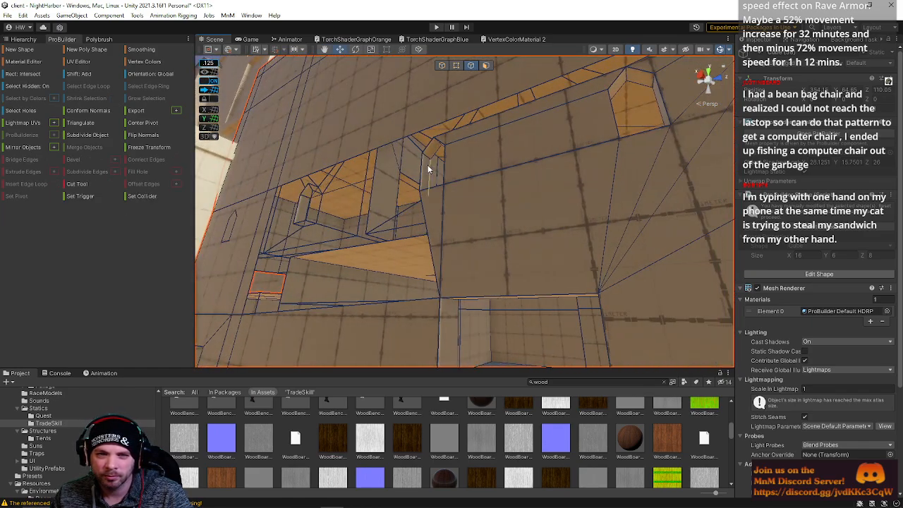
click(428, 169)
shift+click(311, 205)
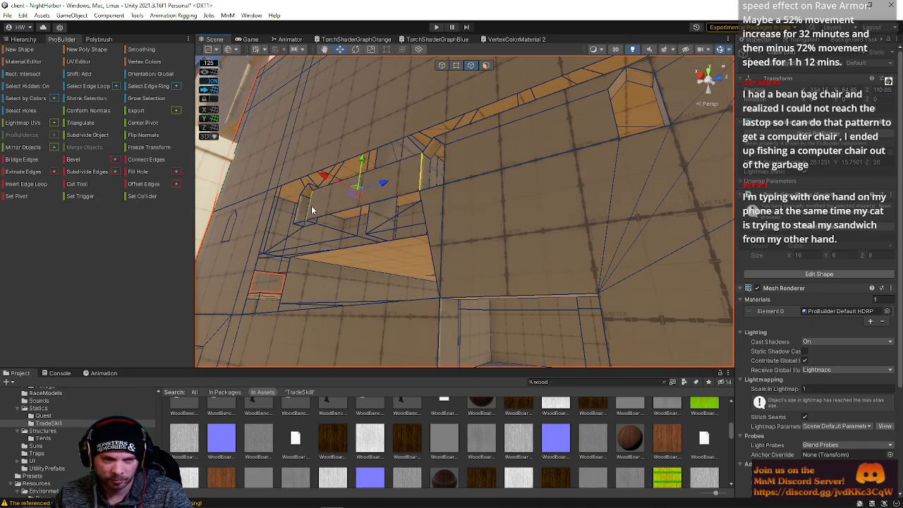
Step: Bridge the facing side edges and the sloped arch edges of the next pair of window openings
right_drag(312, 210, 541, 142)
click(350, 177)
shift+click(425, 171)
key(alt+b)
click(541, 143)
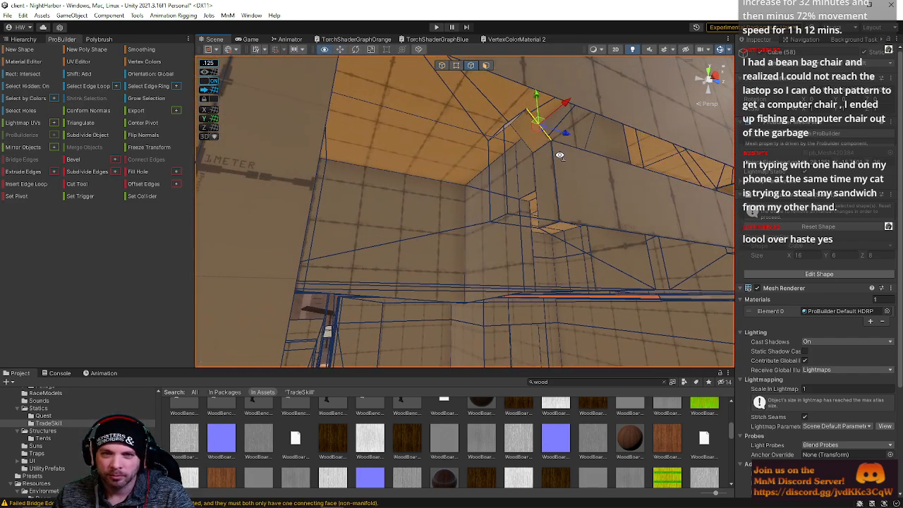
right_drag(440, 151, 420, 144)
shift+click(420, 142)
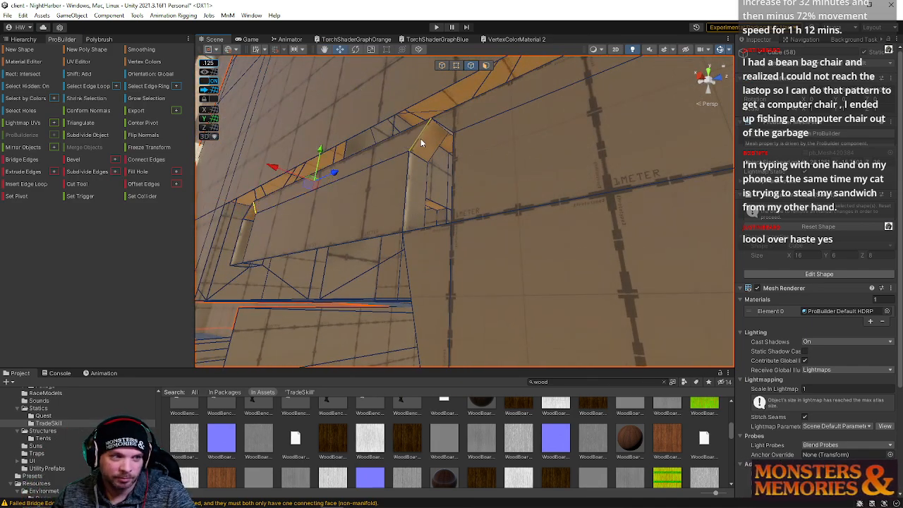
key(alt+b)
Step: Bridge the vertical wall-corner edge to the side edge of the outermost window opening
right_drag(419, 175, 361, 197)
click(364, 197)
shift+click(368, 196)
right_drag(454, 195, 393, 165)
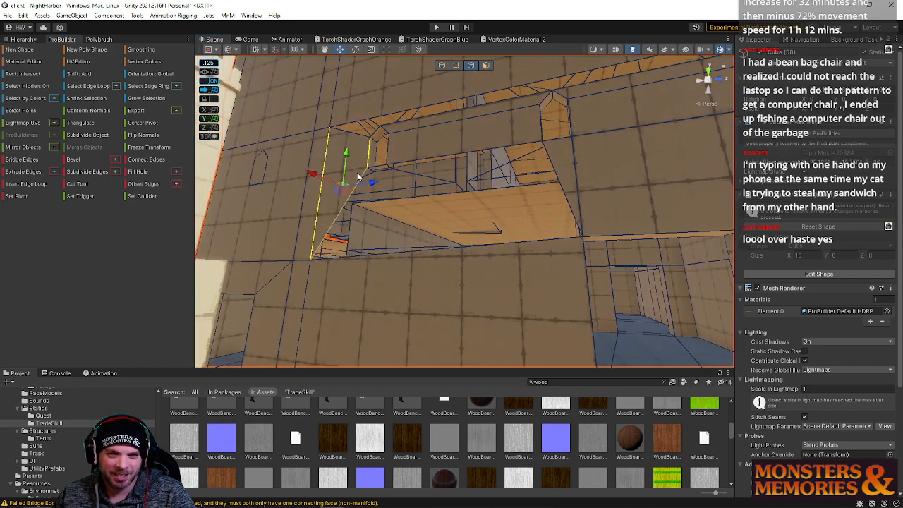
Step: Bridge the diagonal edge under the outermost window to the slanted edge on the far side, closing the wall beneath the windows
click(363, 176)
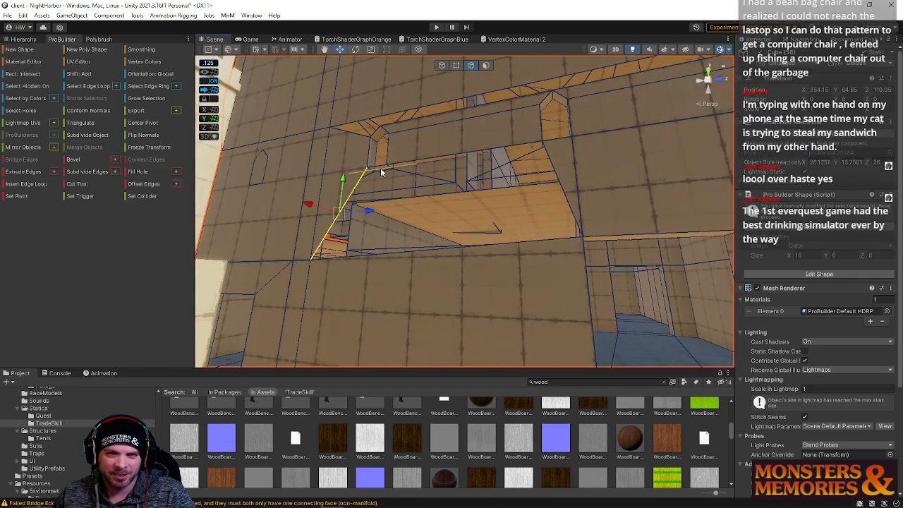
shift+click(379, 166)
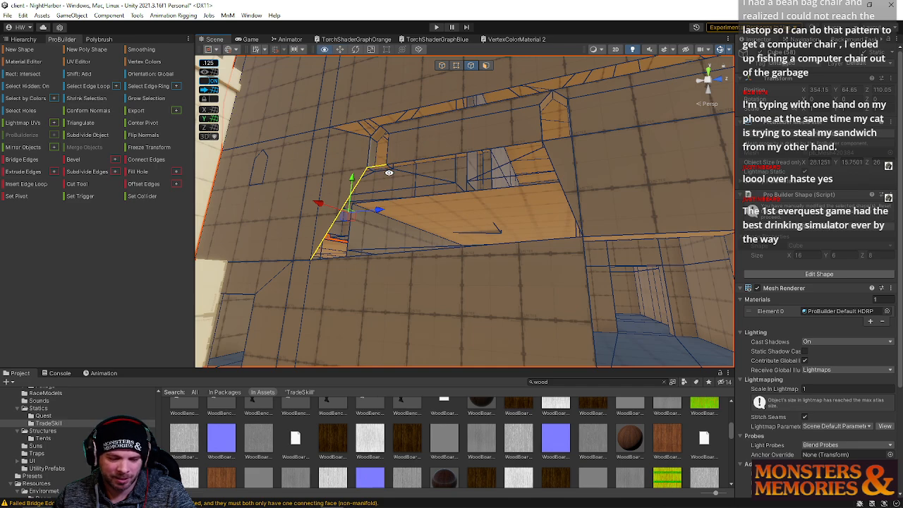
shift+click(561, 176)
key(alt+b)
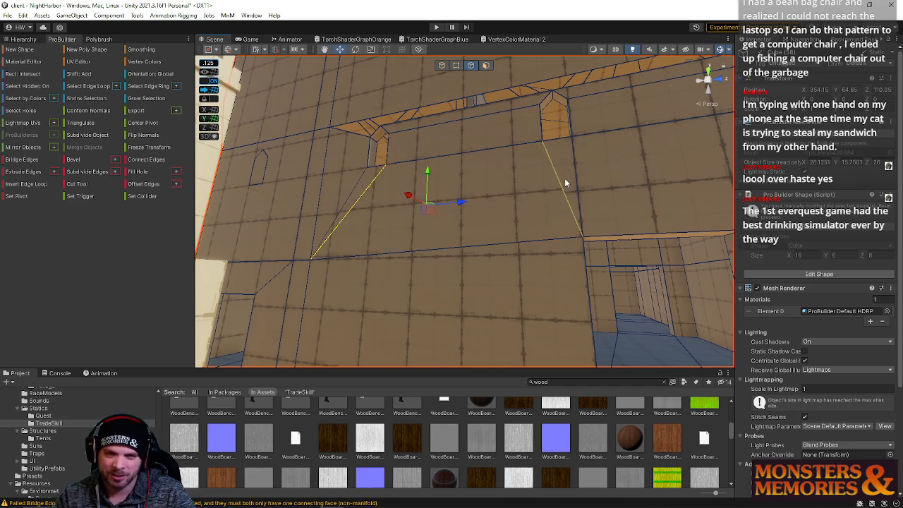
Step: Bridge the sloped arch edges to the edges running to the wall's upper corners, filling the gaps above the outer windows
key(w)
right_drag(491, 216, 406, 160)
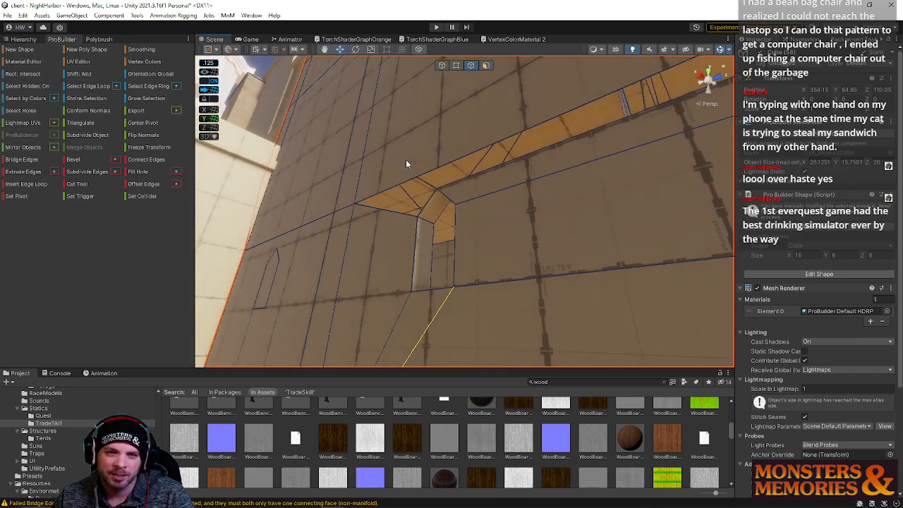
click(425, 207)
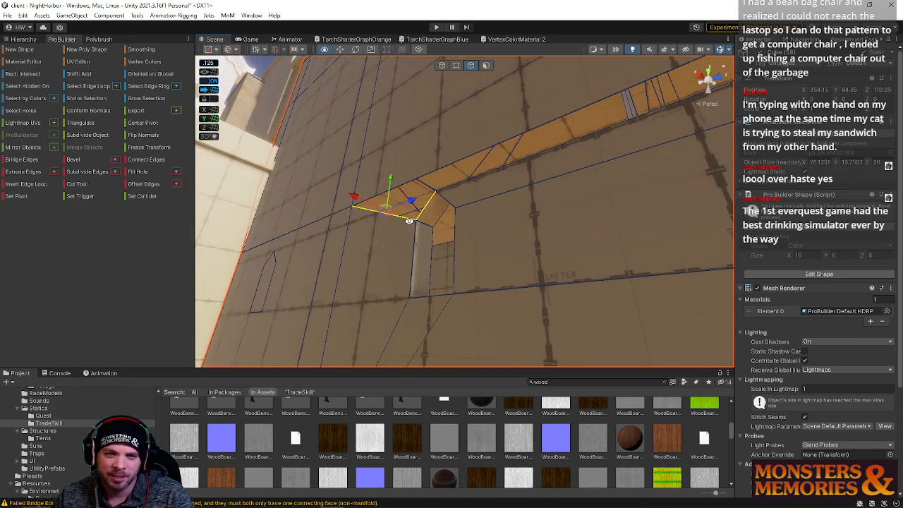
right_drag(454, 196, 586, 203)
click(566, 197)
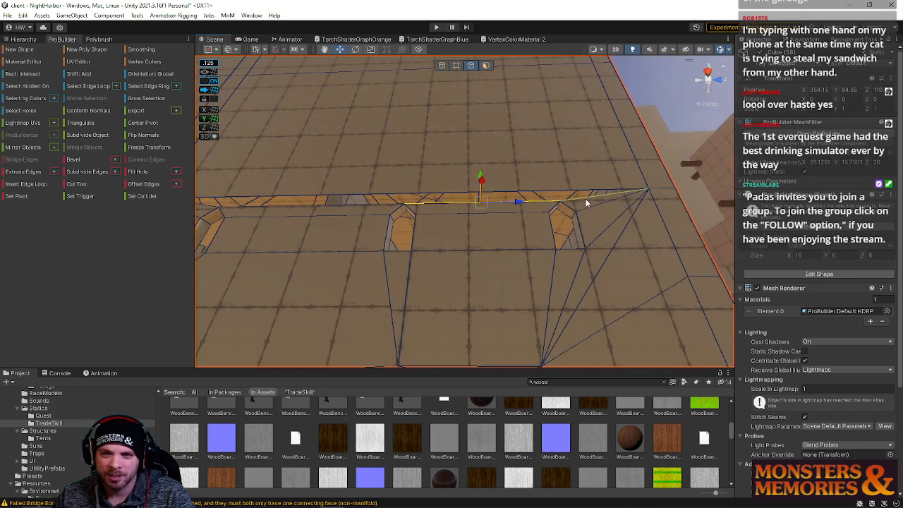
shift+click(599, 200)
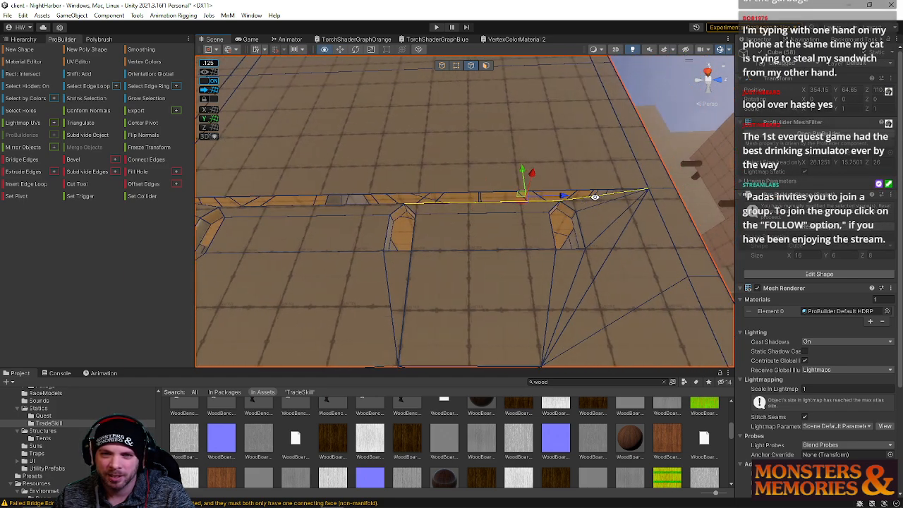
Step: Bridge the long edges meeting at the middle window's peak to close the remaining strip above the windows
click(313, 210)
right_drag(314, 209, 256, 226)
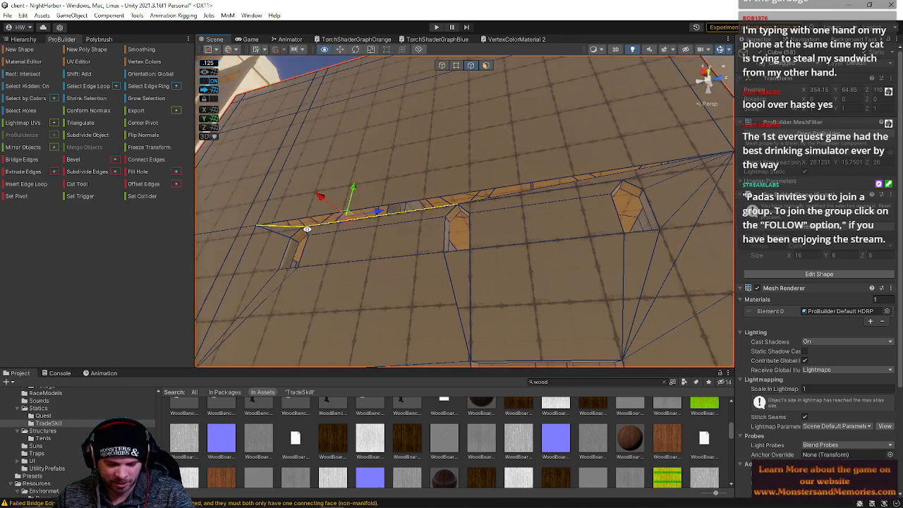
click(386, 216)
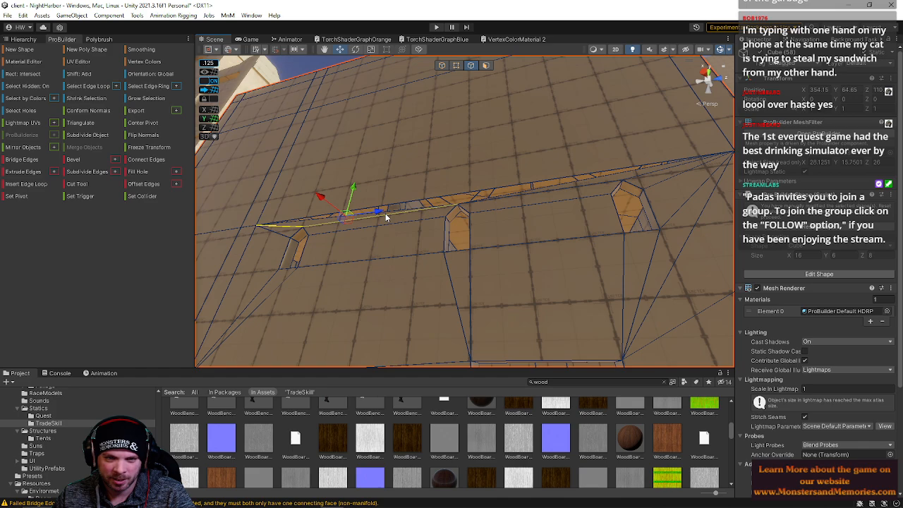
shift+click(632, 177)
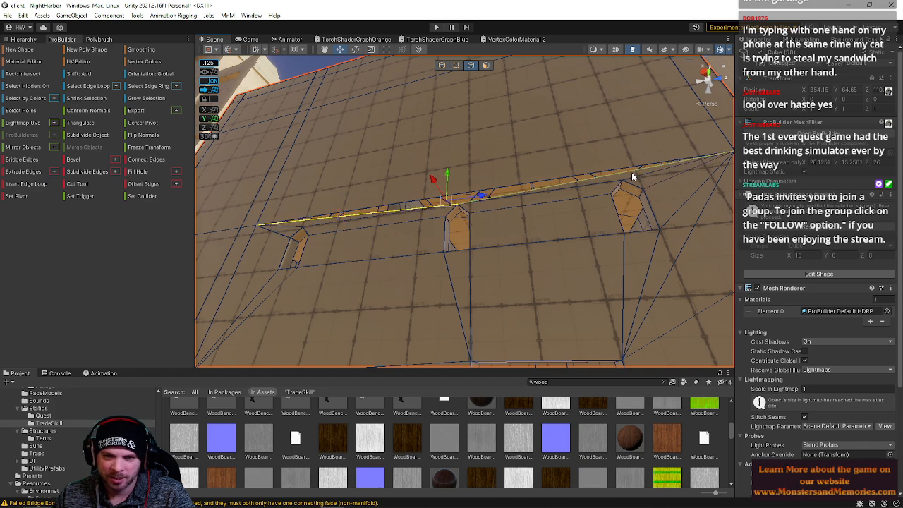
Step: Delete the rectangular wall face covering the window next to the pale building, then return to edge selection
mouse_move(430, 194)
right_down()
mouse_move(412, 184)
mouse_move(407, 133)
mouse_move(425, 236)
mouse_move(470, 304)
mouse_move(457, 299)
mouse_move(451, 310)
right_up()
key(h)
click(450, 254)
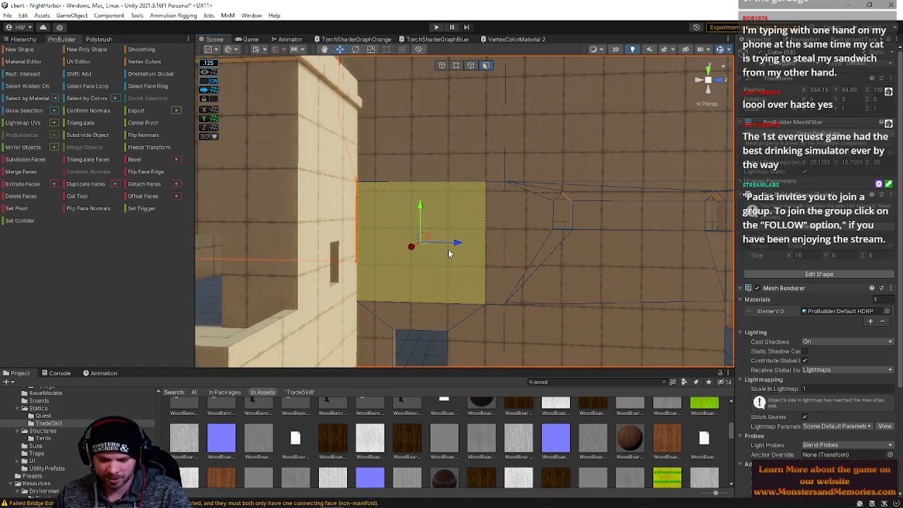
drag(449, 254, 478, 49)
click(471, 65)
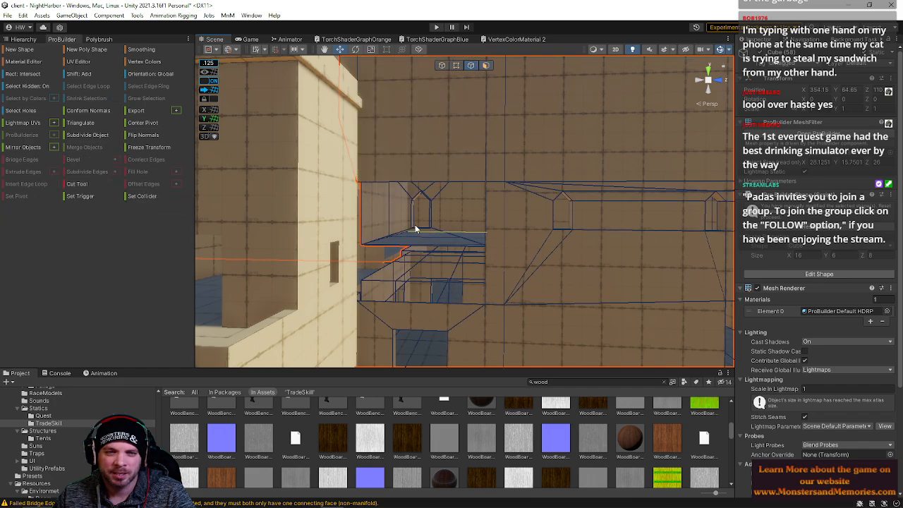
Step: Bridge the window's sill to the bottom edge of the wall gap and its side edge to the gap's vertical edge
right_drag(417, 225, 427, 267)
click(419, 282)
shift+click(427, 253)
key(alt+b)
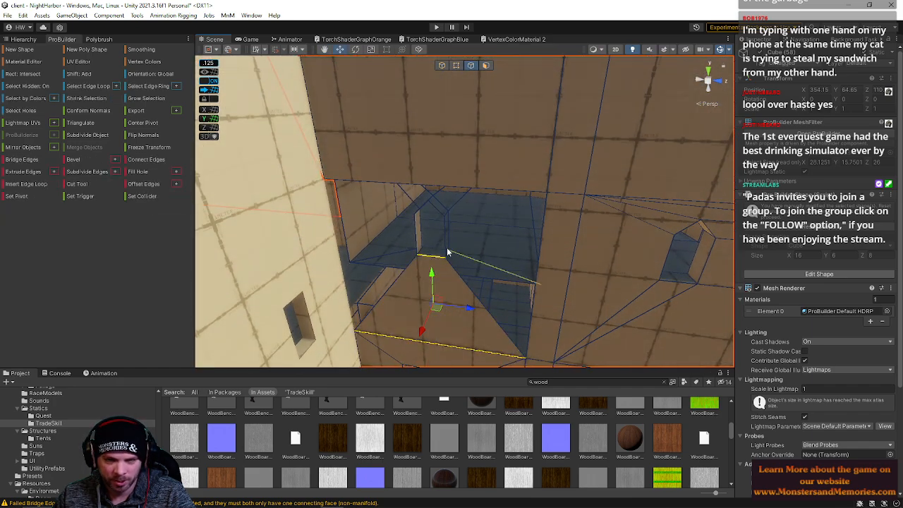
click(445, 246)
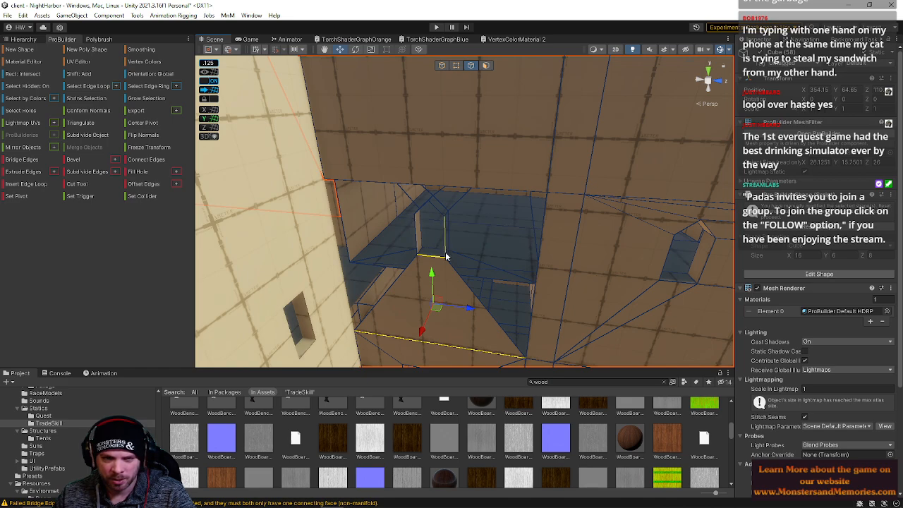
shift+click(540, 252)
key(alt+b)
Step: Bridge the window's sloped arch edge to the adjoining edge and select the top edge of the wall gap
click(469, 210)
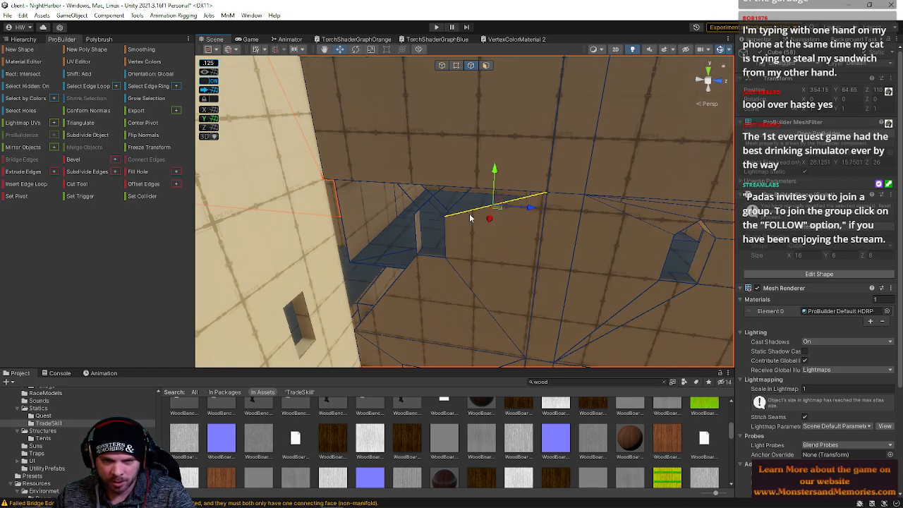
right_drag(436, 208, 454, 112)
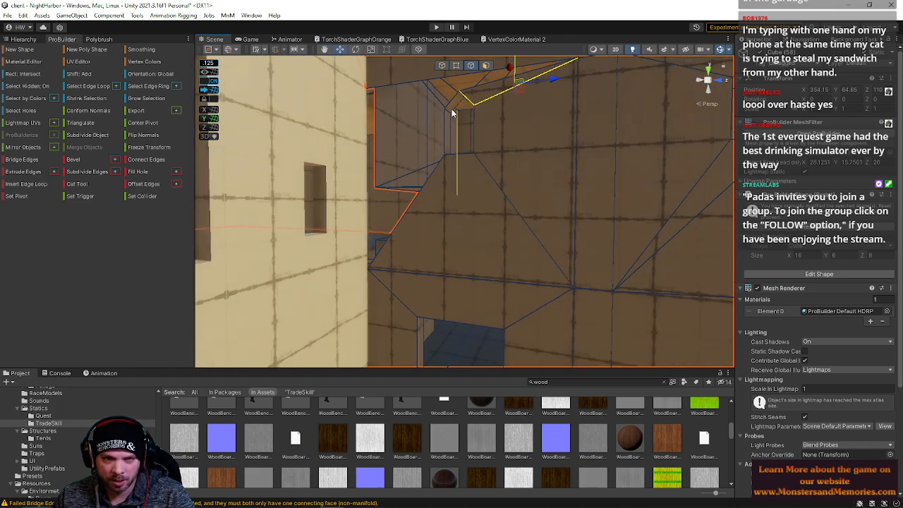
shift+click(424, 81)
right_drag(424, 80, 432, 144)
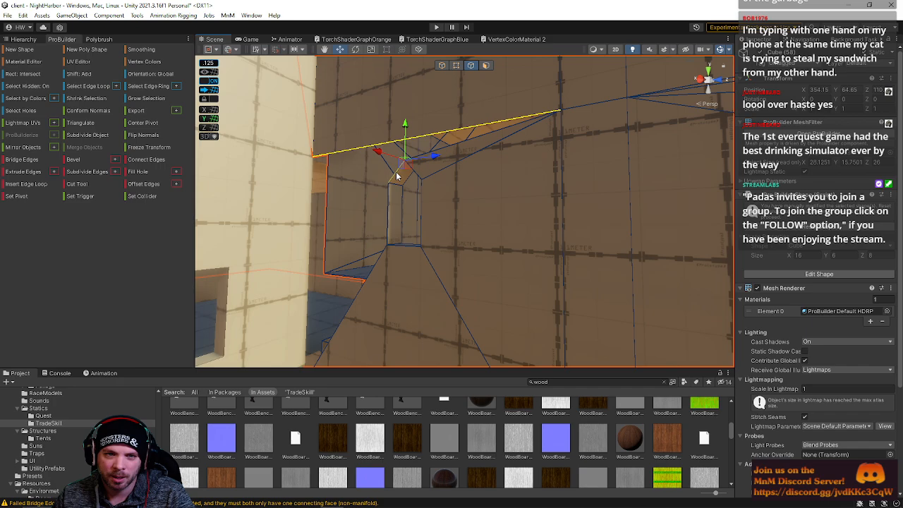
Step: Check the edges and vertices at the upper wall corner beside the window opening
click(397, 177)
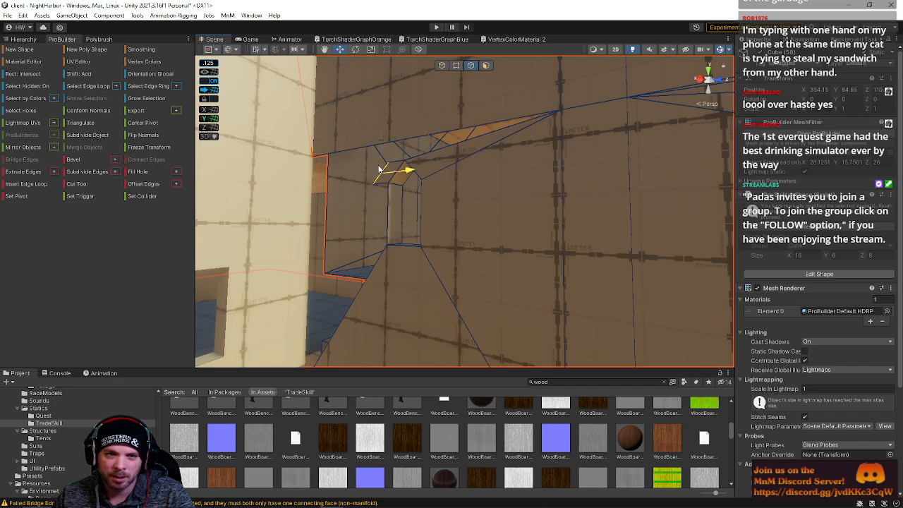
click(335, 170)
click(456, 65)
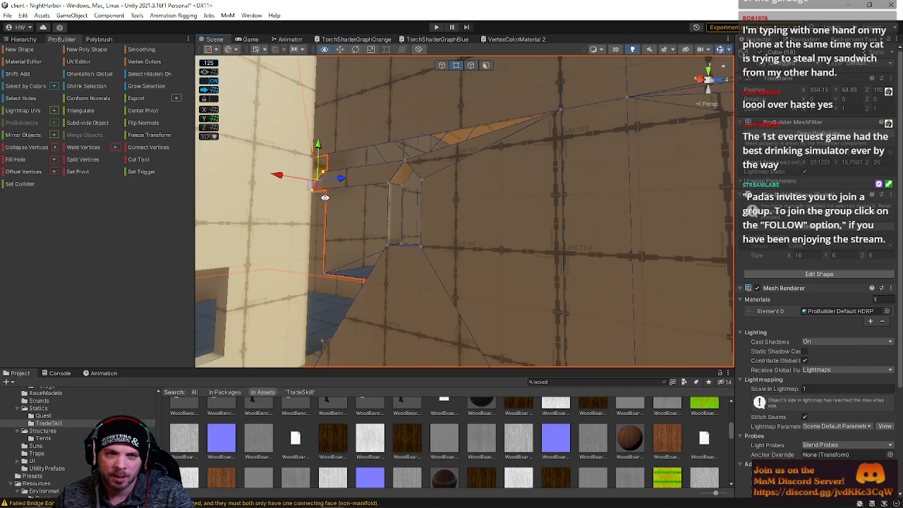
click(318, 154)
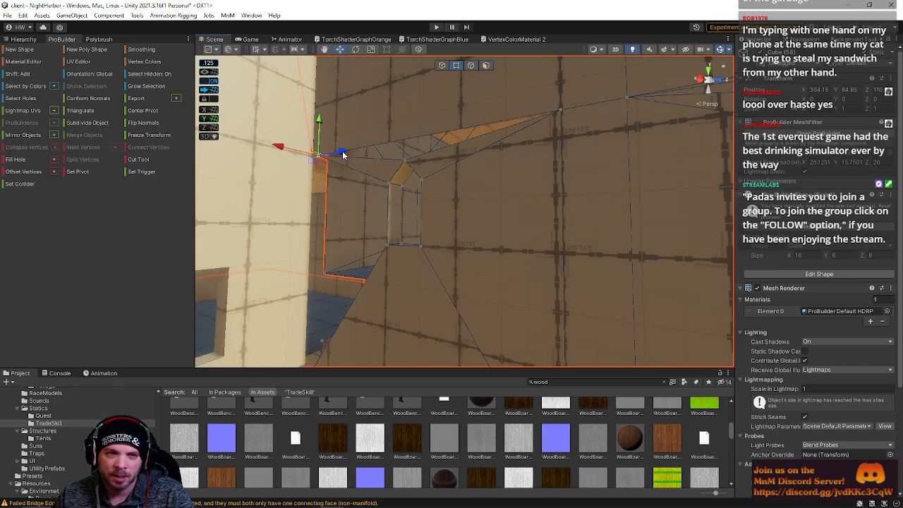
click(309, 158)
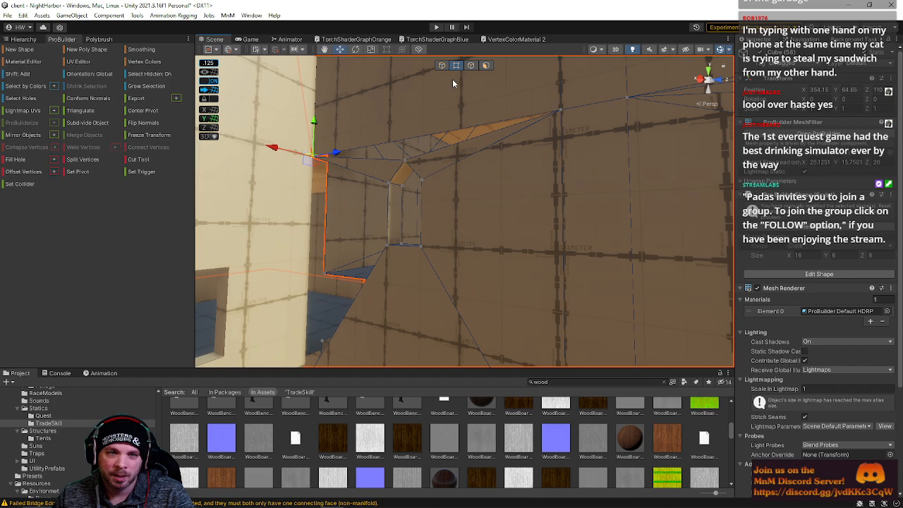
click(470, 65)
Step: Bridge the two edges running from the window's peak to the upper corners, closing the gap above the window
click(456, 147)
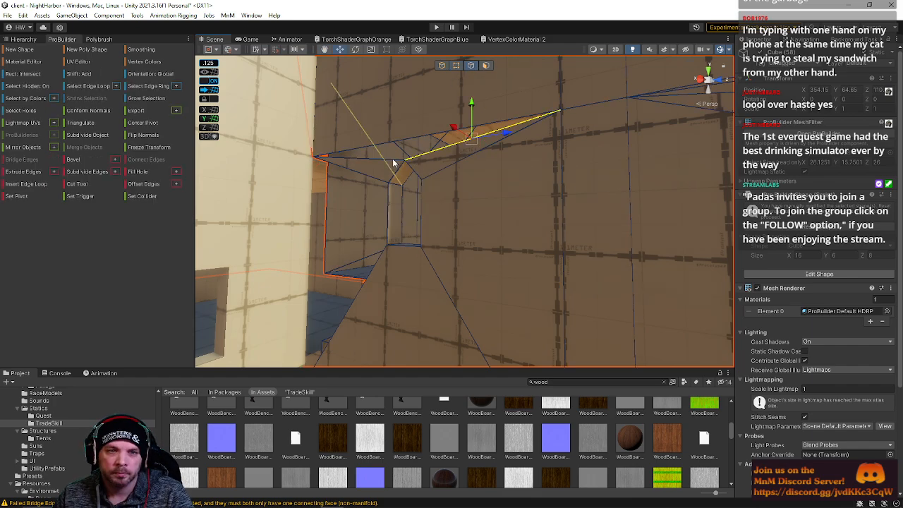
shift+click(388, 163)
key(alt+b)
right_drag(389, 179, 382, 203)
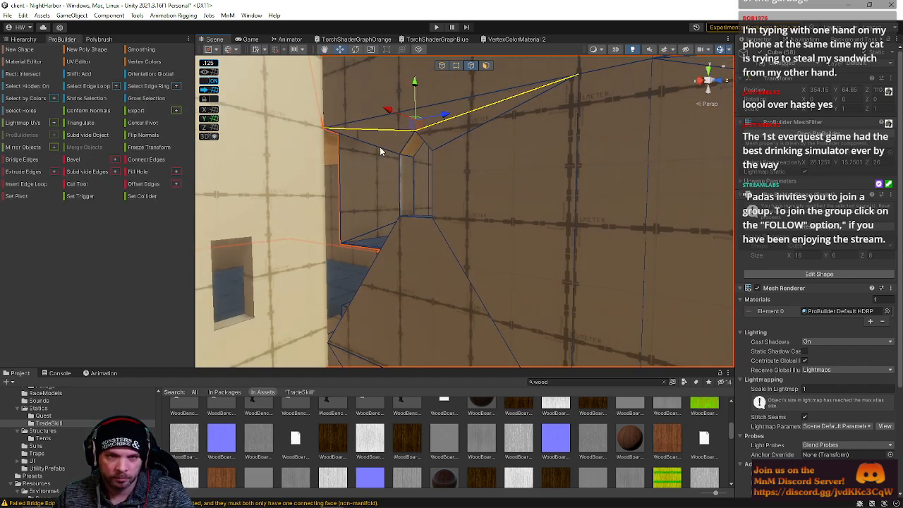
Step: Bridge the edge above the window's open side to the diagonal edge below it, filling the last side gap
click(380, 147)
shift+click(376, 263)
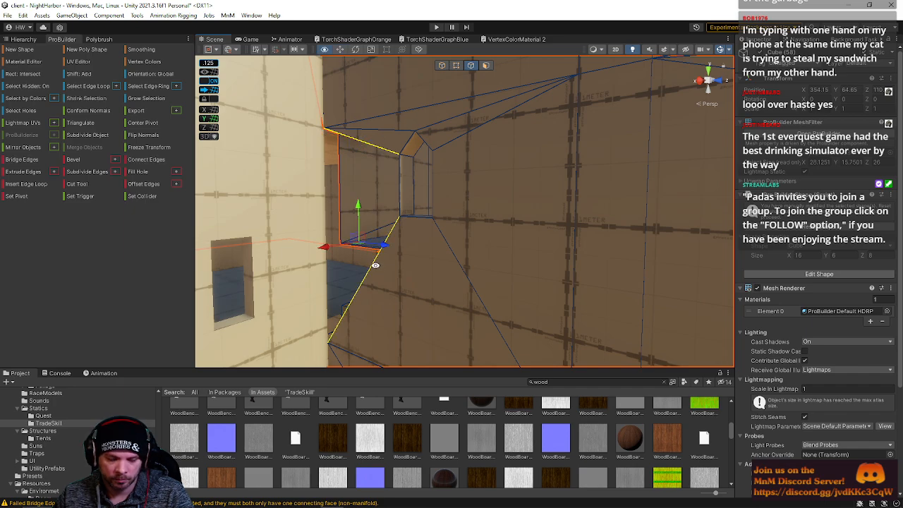
key(alt+b)
Step: Examine the closed wall and the ceiling inside the room using face selection
right_drag(350, 269, 393, 244)
key(s)
click(414, 112)
click(485, 66)
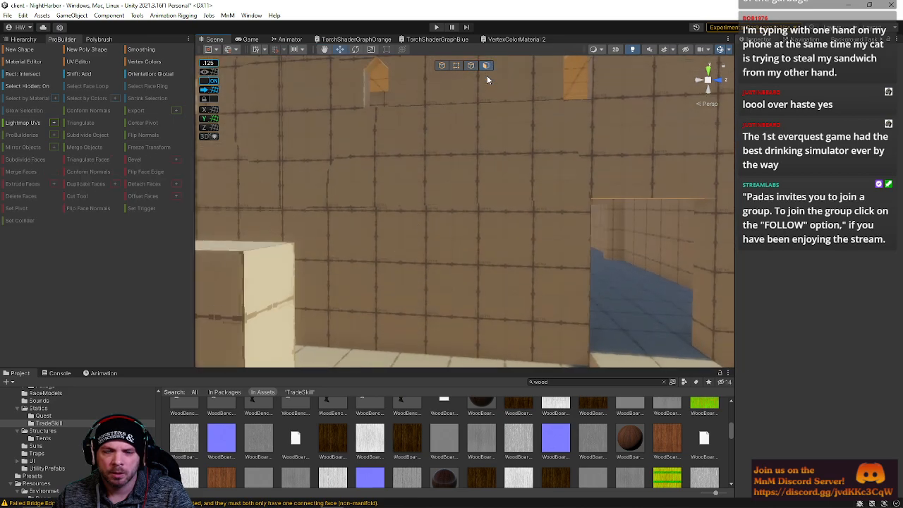
click(466, 293)
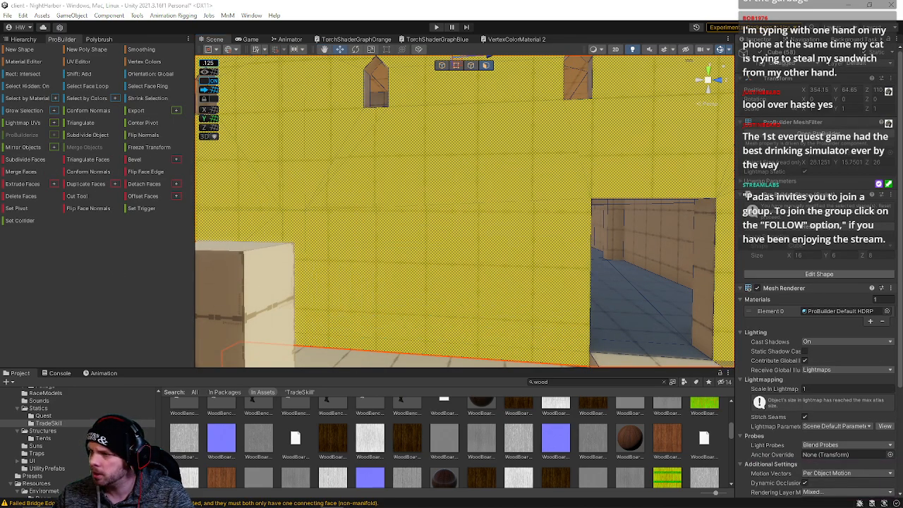
right_drag(473, 198, 633, 184)
click(591, 111)
key(w)
click(515, 191)
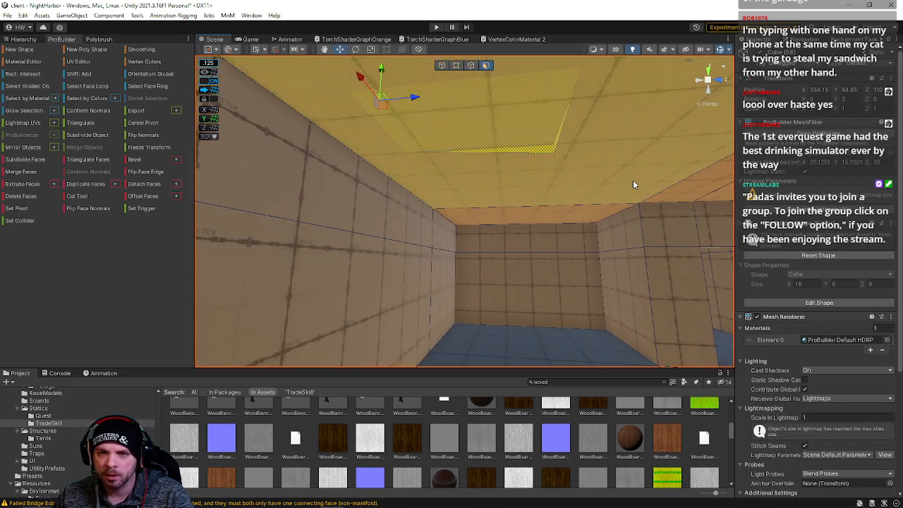
Step: Check the vertices at the ceiling's corner and around the building's doorway
click(456, 66)
click(552, 154)
right_drag(547, 149, 667, 169)
click(508, 244)
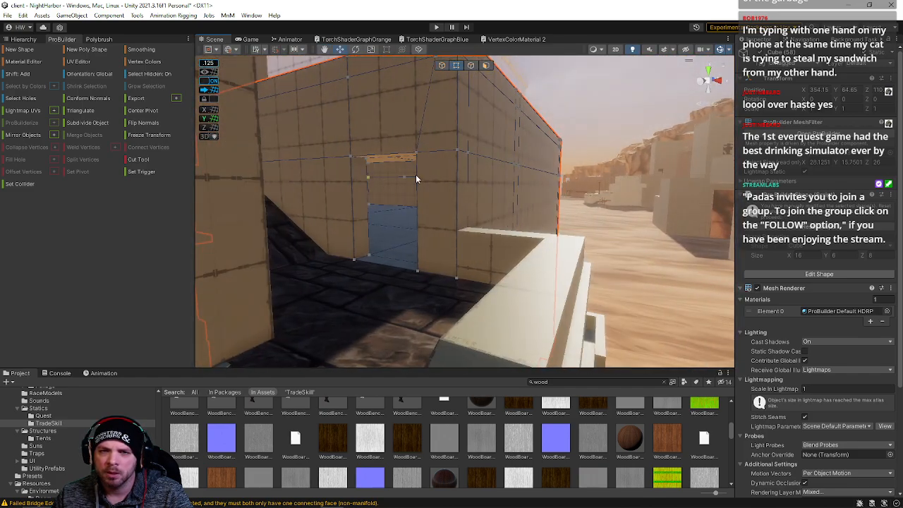
Step: Select the horizontal edge loop running around the building above the doorway and raise it toward the roof
click(470, 65)
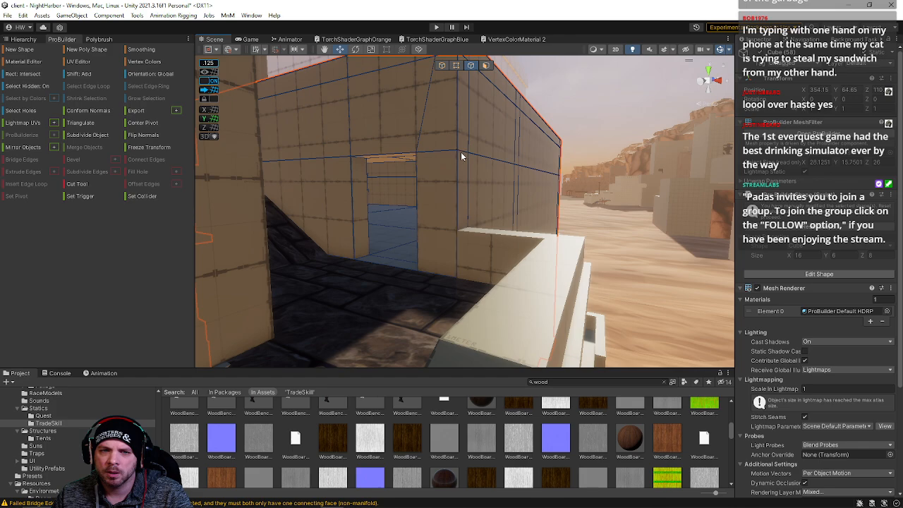
right_drag(528, 173, 337, 177)
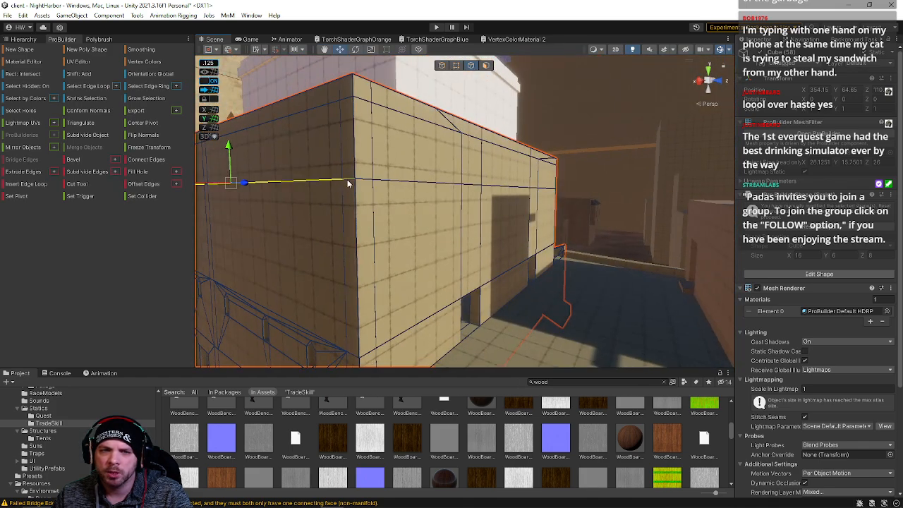
right_drag(396, 177, 534, 191)
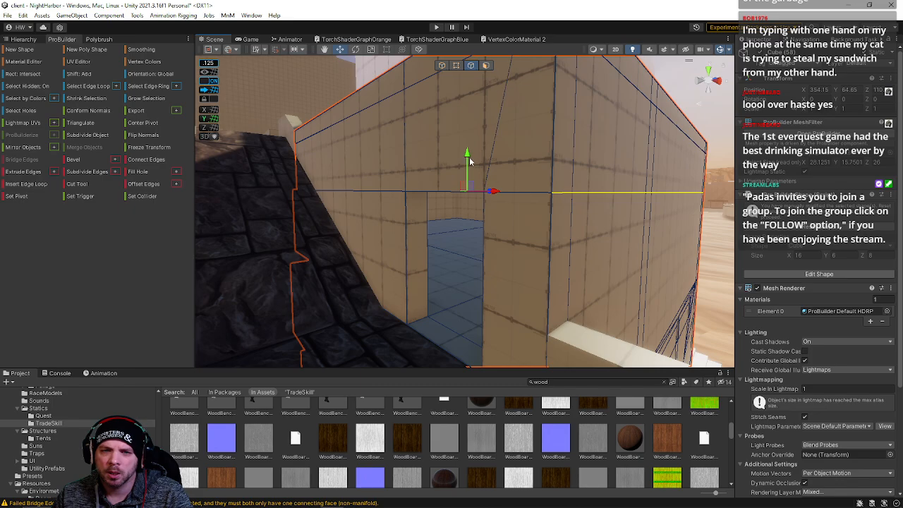
right_drag(473, 136, 565, 252)
drag(431, 222, 432, 174)
right_drag(432, 173, 697, 172)
Step: Lower the uppermost horizontal edge loop around the building's outer walls slightly
click(393, 138)
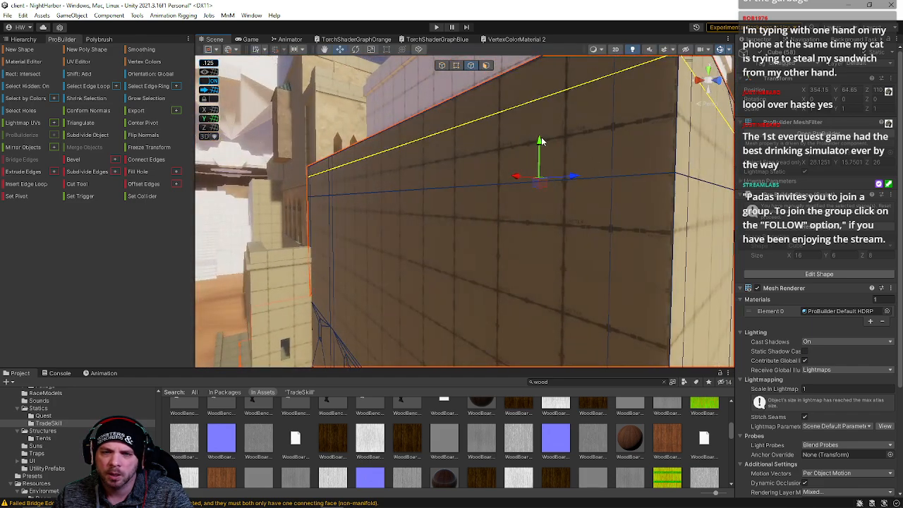
drag(539, 141, 538, 150)
right_drag(536, 151, 489, 80)
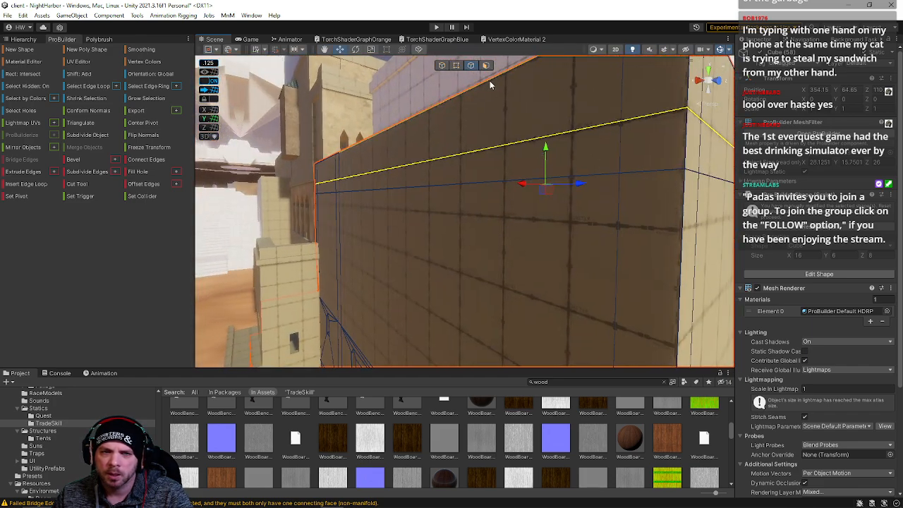
Step: Select the full ring of faces between the two horizontal edge loops and extrude it
click(486, 66)
click(447, 176)
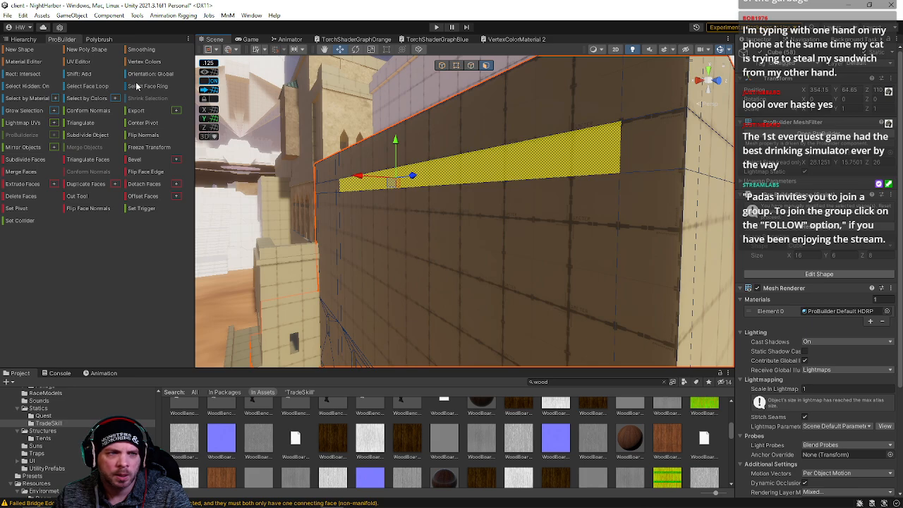
click(144, 89)
right_drag(335, 166, 346, 168)
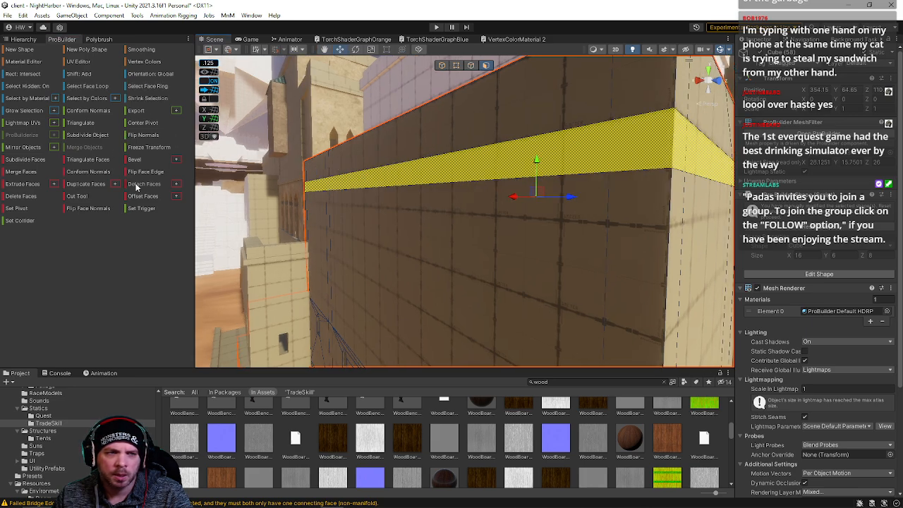
click(28, 186)
Step: Examine the extruded band around the building and the walls inside the room using face selection
key(s)
right_drag(354, 249, 381, 169)
click(388, 97)
right_drag(388, 97, 233, 173)
click(369, 208)
right_drag(370, 207, 319, 176)
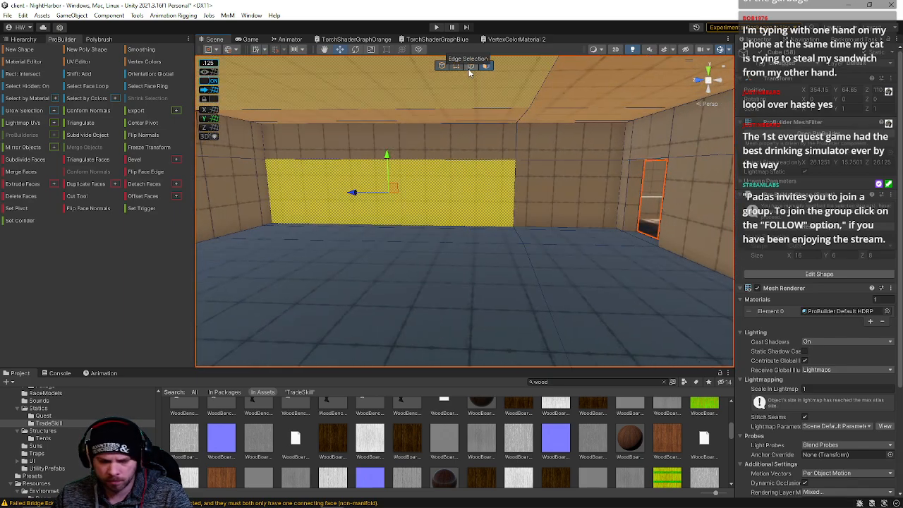
right_drag(466, 141, 761, 126)
key(a)
key(s)
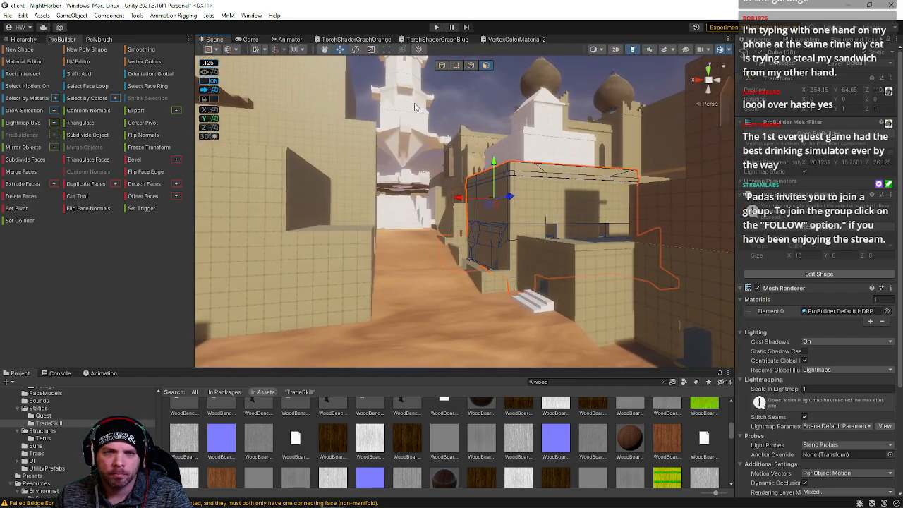
Step: Deselect the building and inspect its interior walls, ceiling and floor without the wireframe
click(499, 100)
key(q)
right_drag(499, 101, 674, 260)
key(w)
right_drag(684, 228, 486, 210)
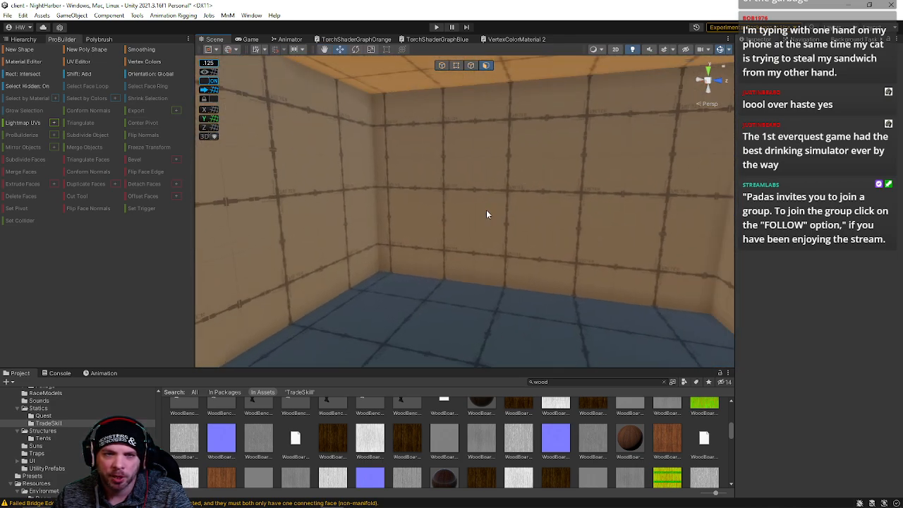
right_drag(501, 246, 494, 211)
right_drag(811, 197, 47, 190)
scroll(451, 159, down, 5)
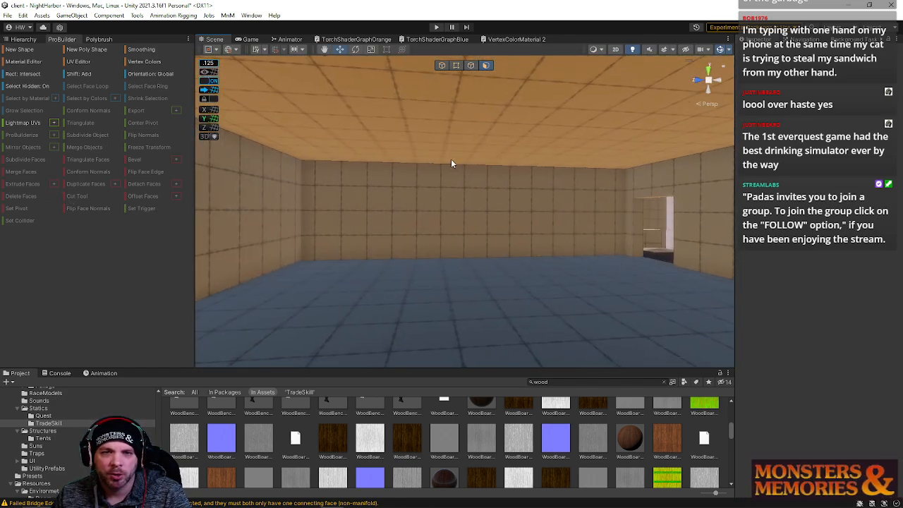
Step: Select the vertical edge loop crossing the room's back wall, ceiling and floor and move it to the wall's middle
click(468, 175)
right_drag(468, 176, 527, 167)
shift+click(514, 206)
right_drag(514, 206, 554, 237)
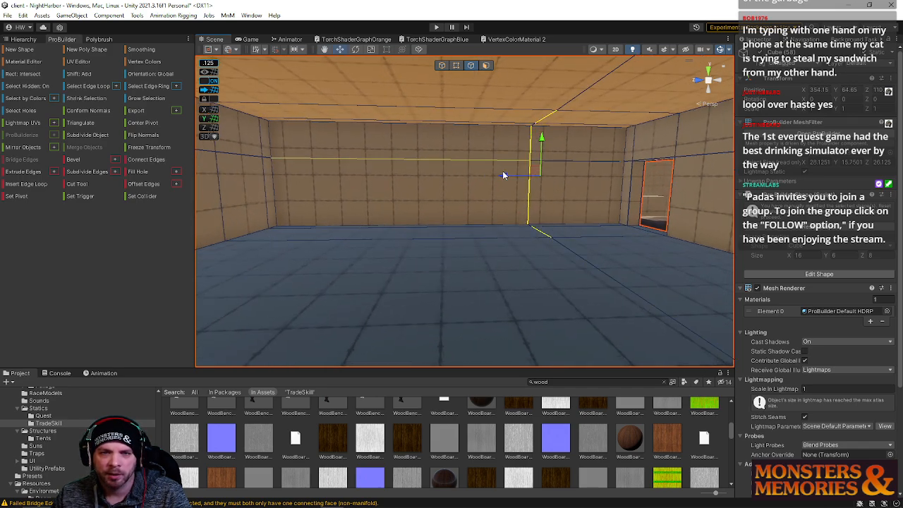
drag(419, 175, 434, 182)
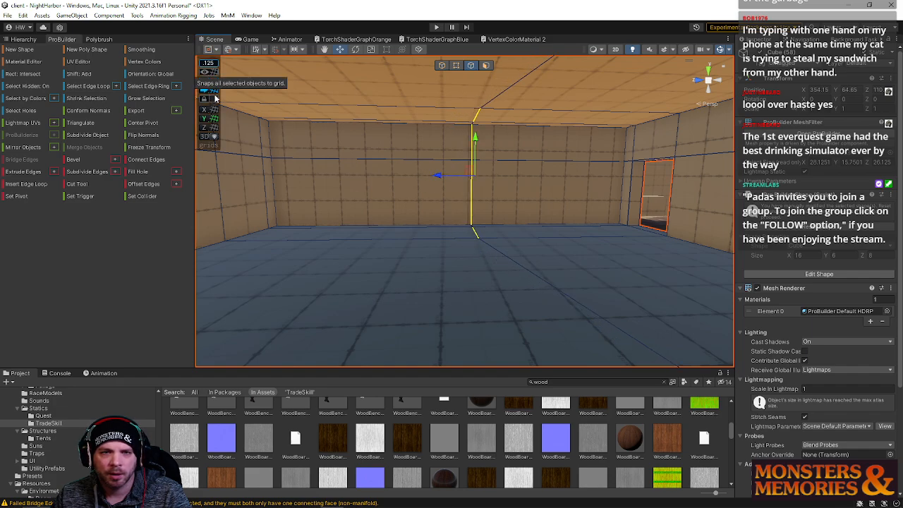
scroll(422, 170, up, 5)
drag(460, 132, 451, 128)
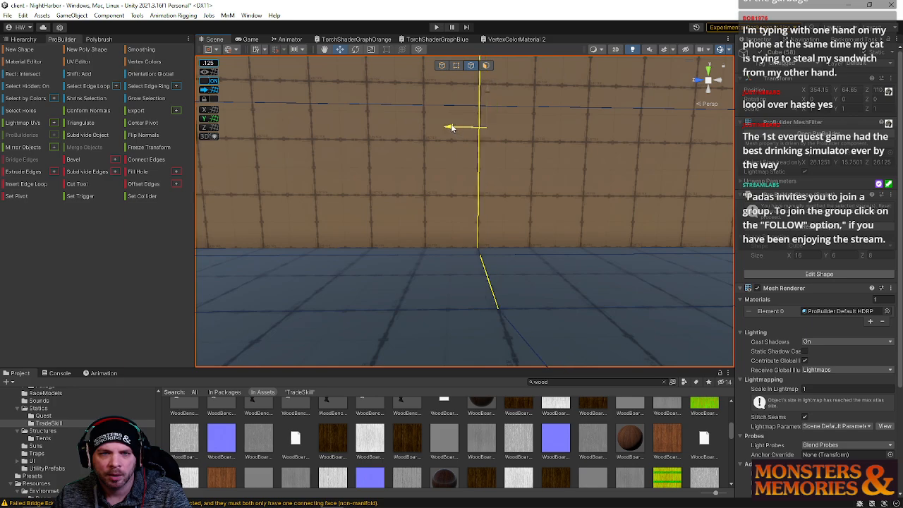
scroll(466, 169, down, 8)
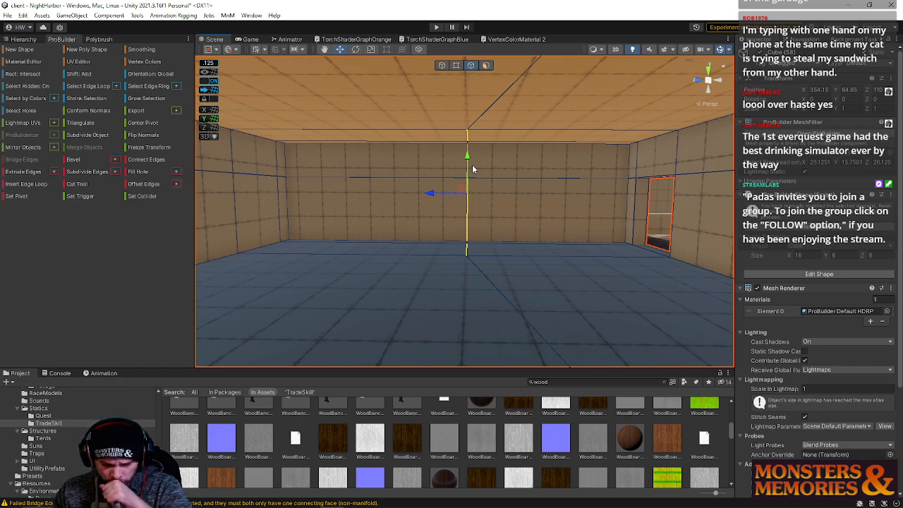
Step: Raise the two horizontal edges on the back wall closer to the ceiling
right_drag(497, 123, 508, 99)
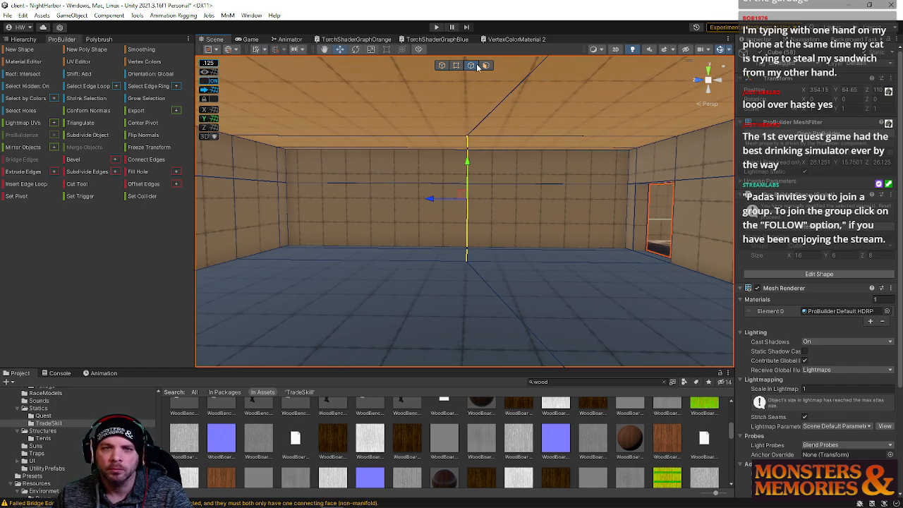
click(416, 187)
shift+click(479, 153)
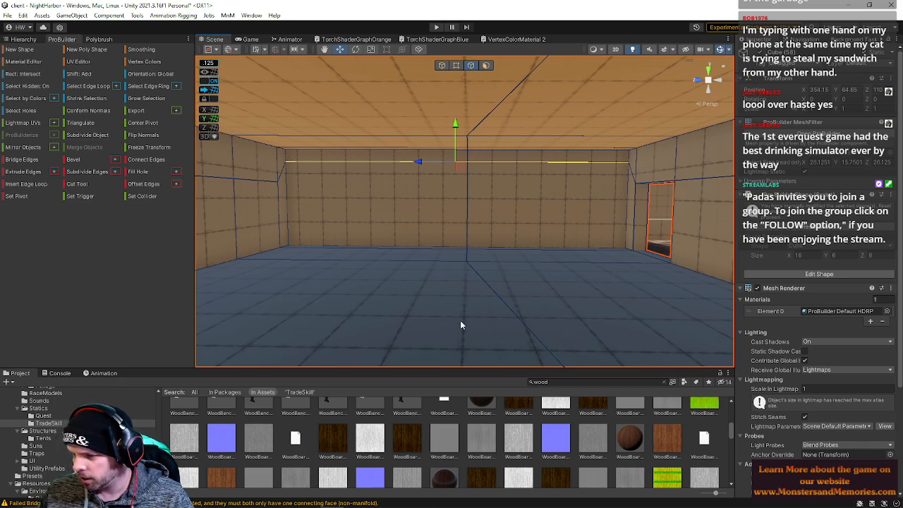
right_drag(482, 285, 475, 103)
Step: Inset the two large faces of the back wall on either side of its central edge
click(486, 66)
click(425, 240)
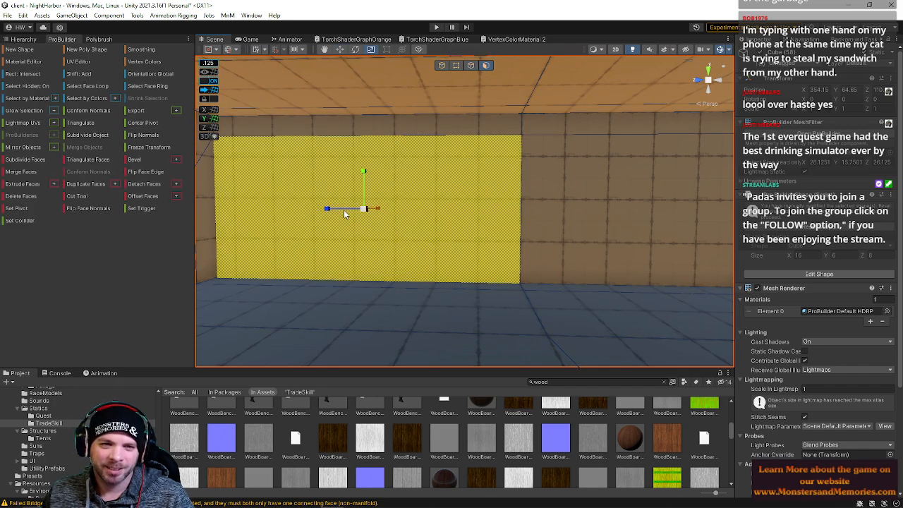
key(r)
drag(353, 210, 646, 210)
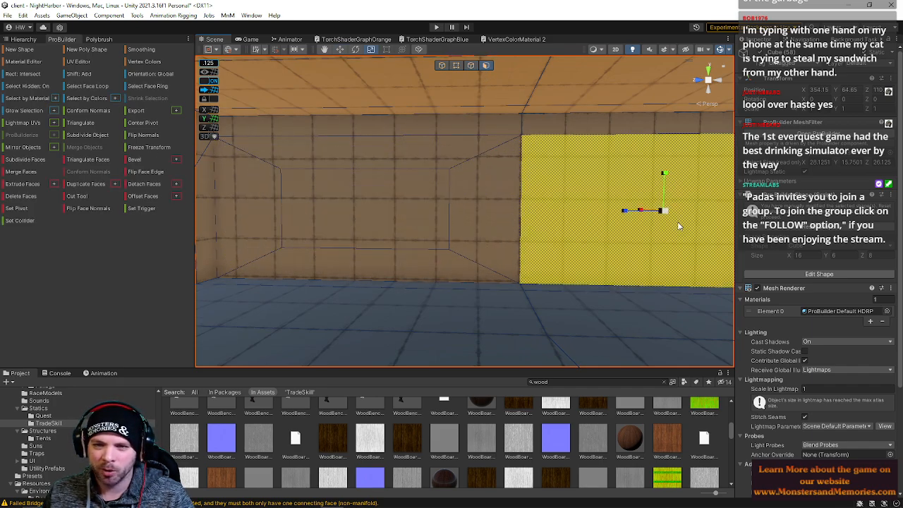
key(ctrl+z)
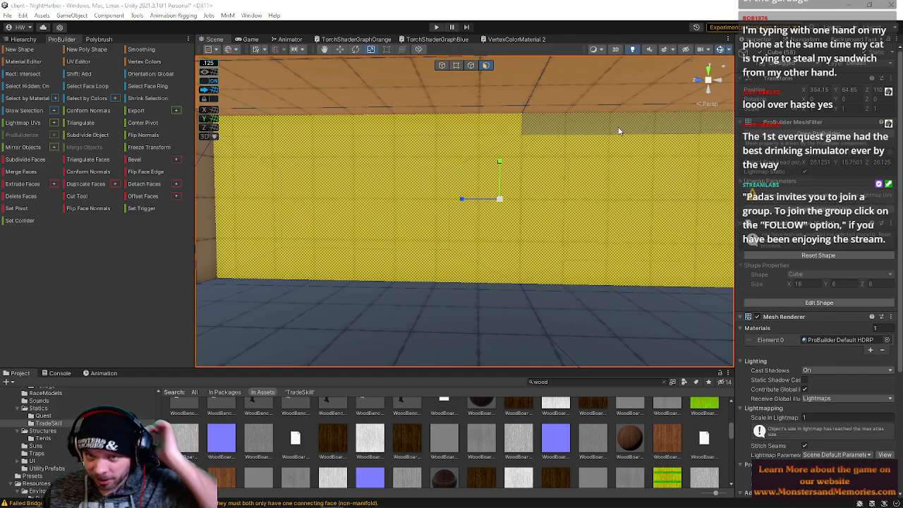
Step: Raise the lower edges of both inset rectangles on the back wall
click(471, 65)
click(350, 247)
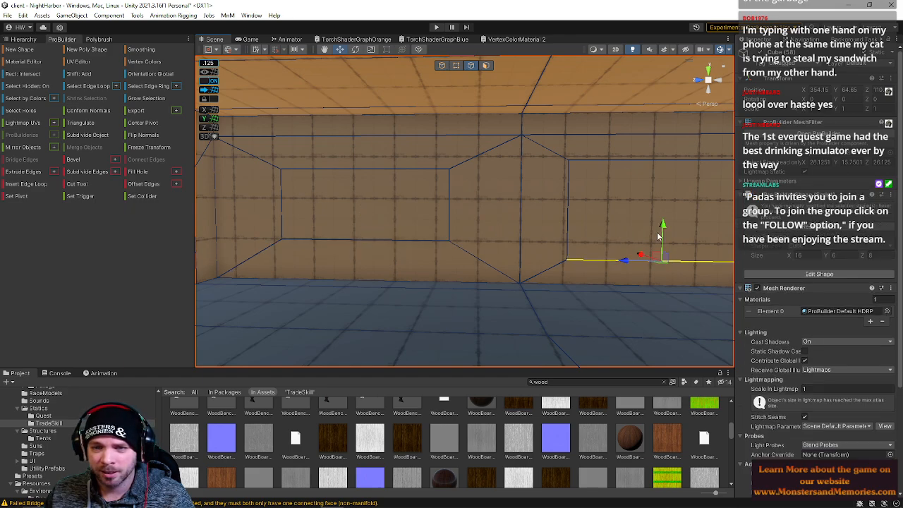
middle_drag(659, 208, 499, 202)
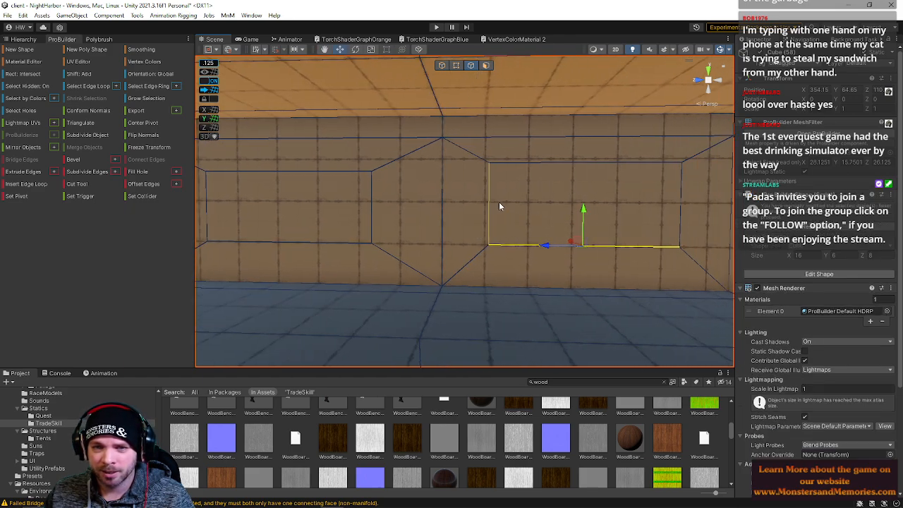
Step: Scale the right-hand inset rectangle's two vertical edges toward each other to form a narrow window shape
double_click(678, 211)
key(r)
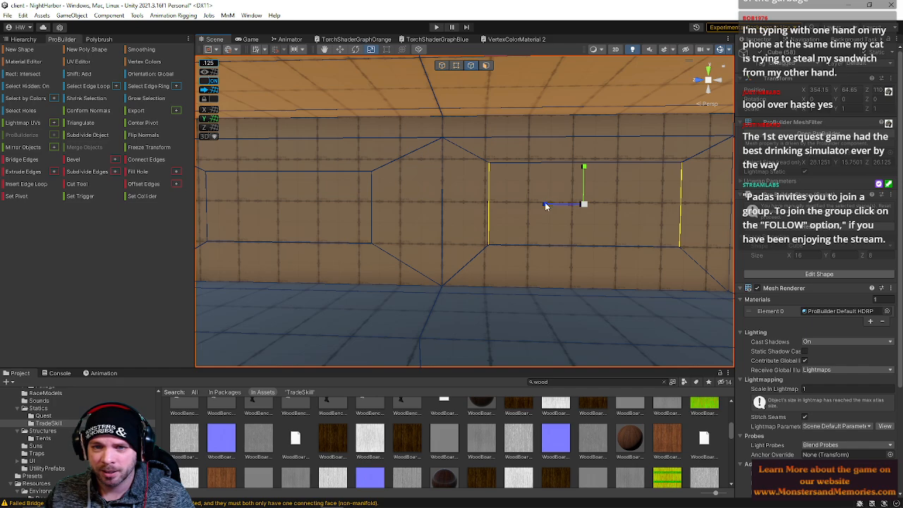
drag(545, 206, 576, 212)
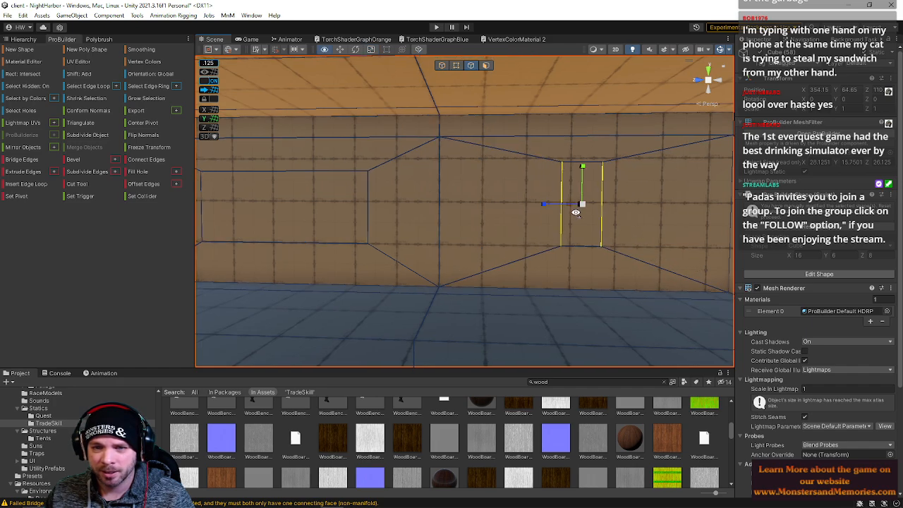
key(w)
key(d)
right_drag(576, 212, 544, 210)
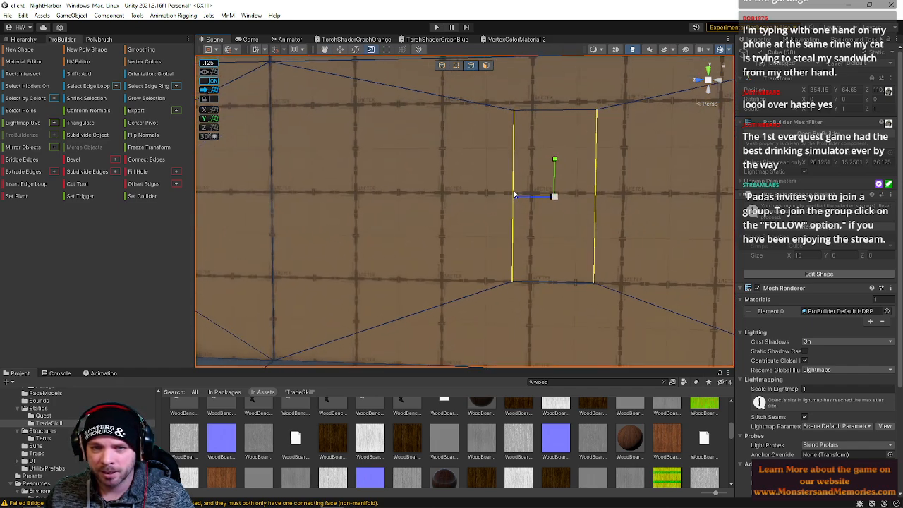
Step: Fine-position the right-hand window shape's vertical edges and lower its top edge
click(594, 210)
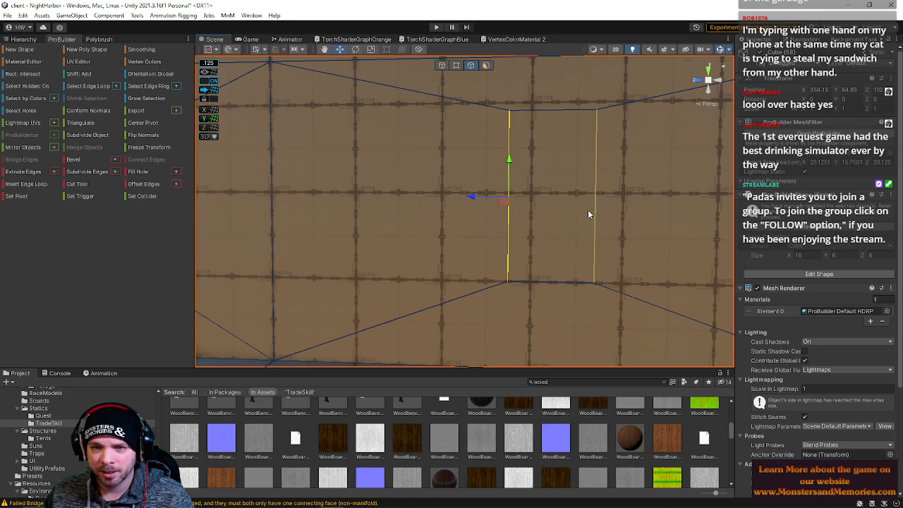
drag(560, 203, 563, 196)
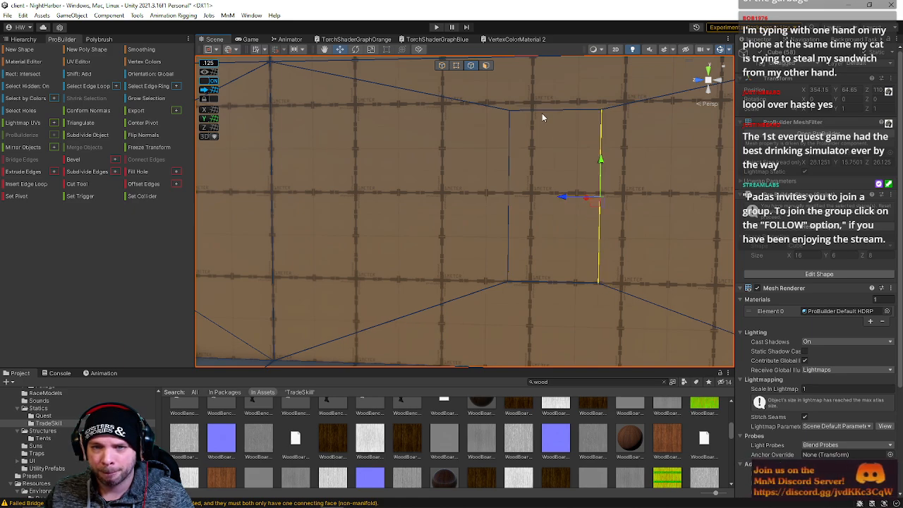
drag(557, 75, 556, 123)
Step: Scale the left-hand inset rectangle's two vertical edges toward each other to match the narrow window shape
right_drag(557, 123, 335, 182)
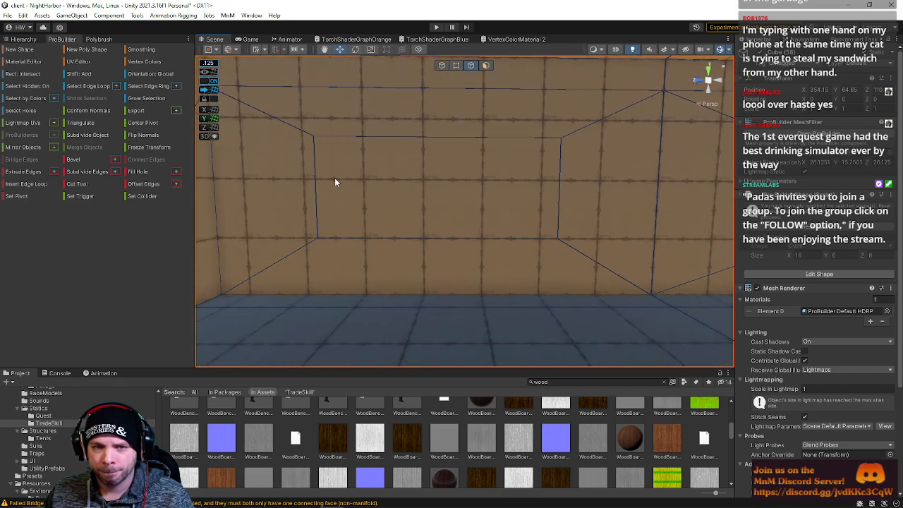
shift+click(558, 194)
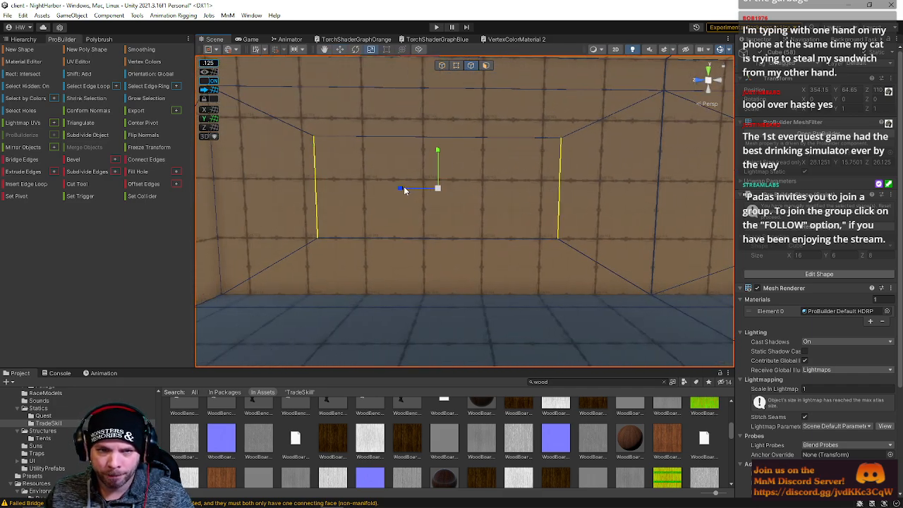
drag(403, 186, 431, 194)
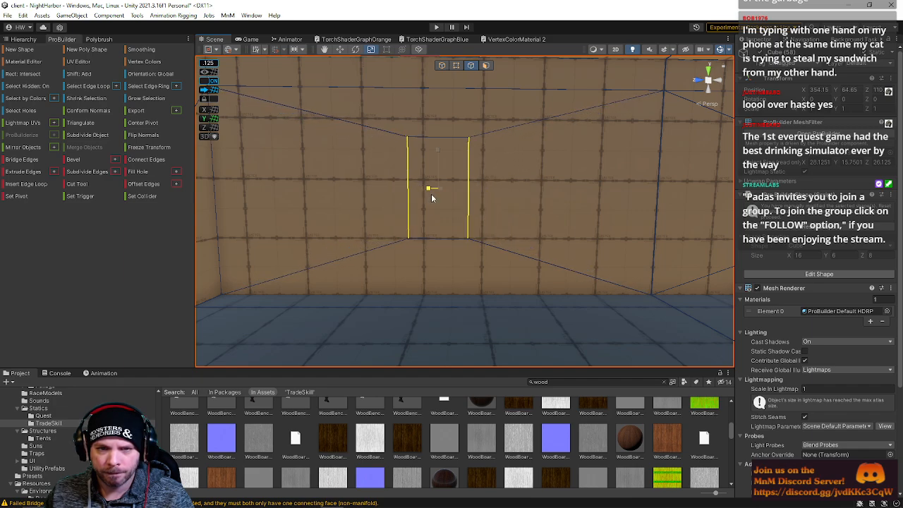
Step: Fine-position the left-hand window shape's vertical edge and lower its top edge
click(468, 188)
key(w)
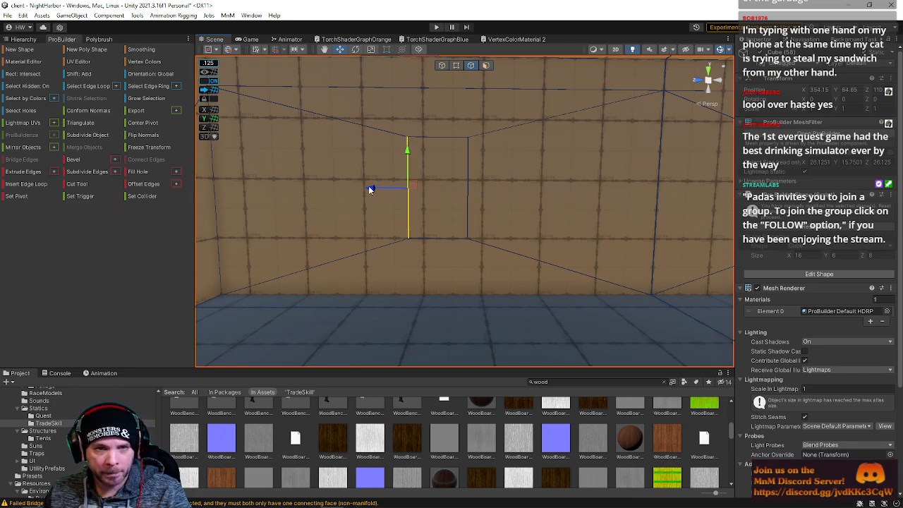
drag(369, 187, 373, 185)
click(440, 138)
mouse_move(440, 137)
right_down()
mouse_move(503, 137)
mouse_move(455, 134)
right_up()
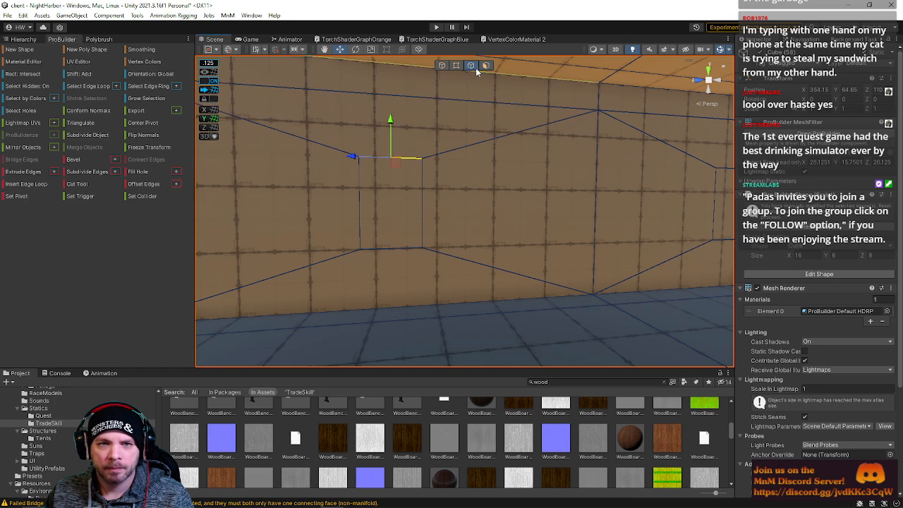
Step: Delete the wall faces above and below both narrow window shapes
click(485, 65)
click(437, 126)
shift+click(441, 268)
shift+click(663, 134)
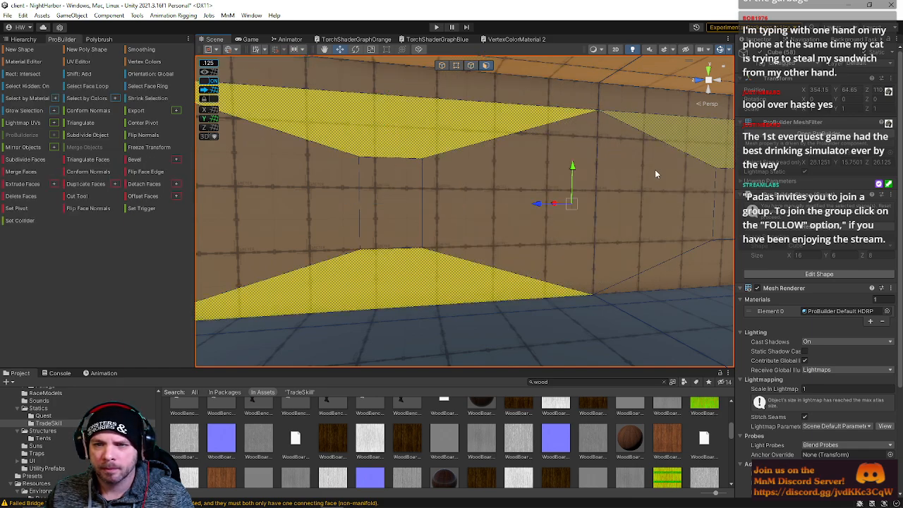
shift+click(682, 265)
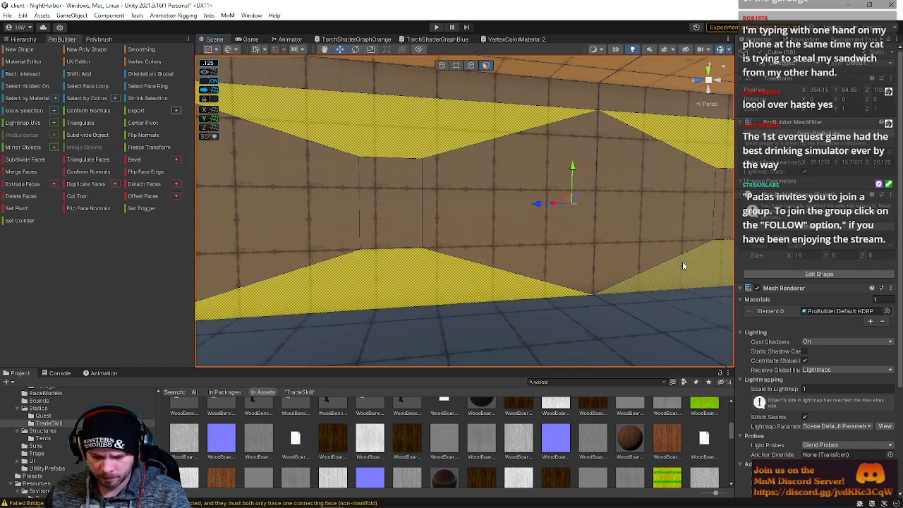
click(470, 65)
click(408, 163)
right_drag(466, 189, 525, 190)
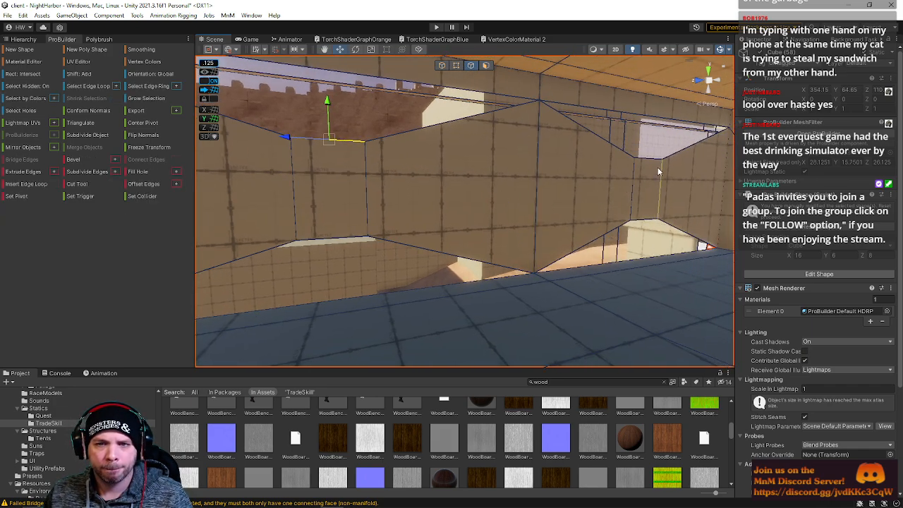
click(651, 163)
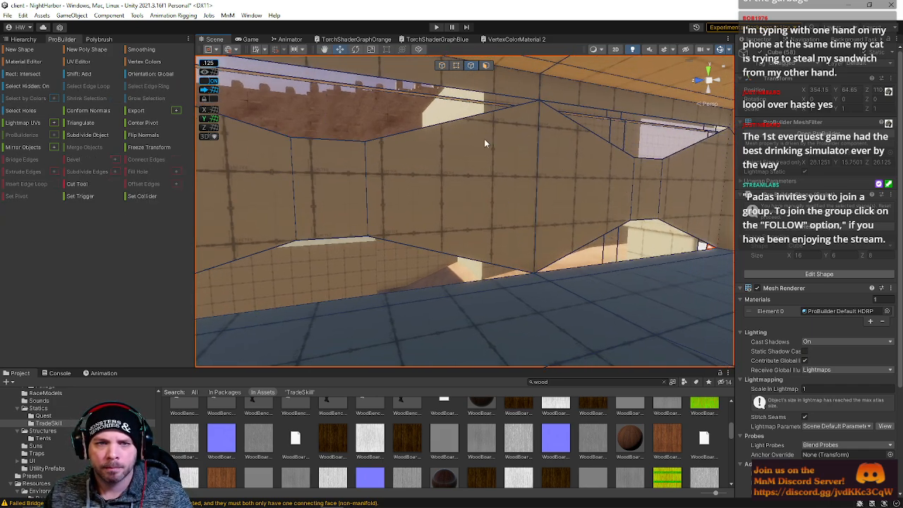
Step: Extrude both window faces outward to give the openings depth and delete the extruded end faces
click(486, 65)
click(592, 207)
right_drag(593, 212, 438, 205)
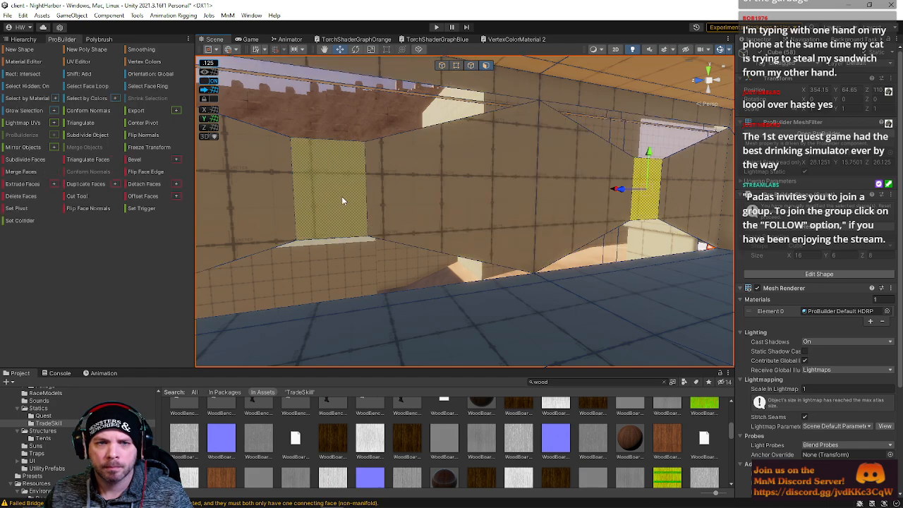
right_drag(341, 197, 508, 198)
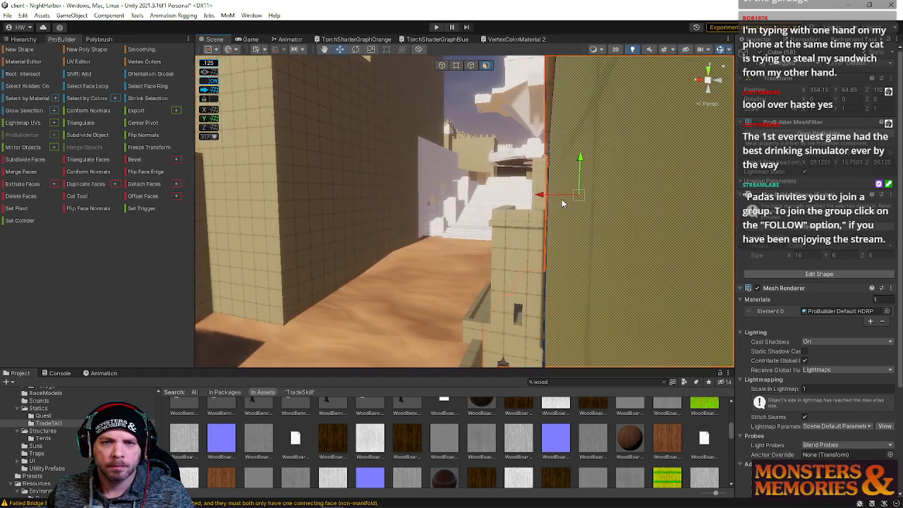
drag(508, 198, 515, 198)
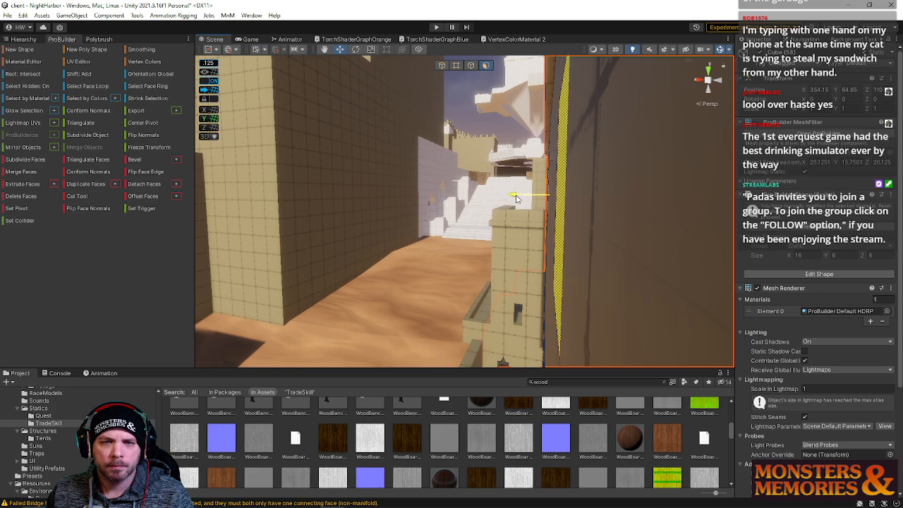
right_drag(520, 204, 409, 185)
Step: Try to split the top edges of both window openings
click(471, 66)
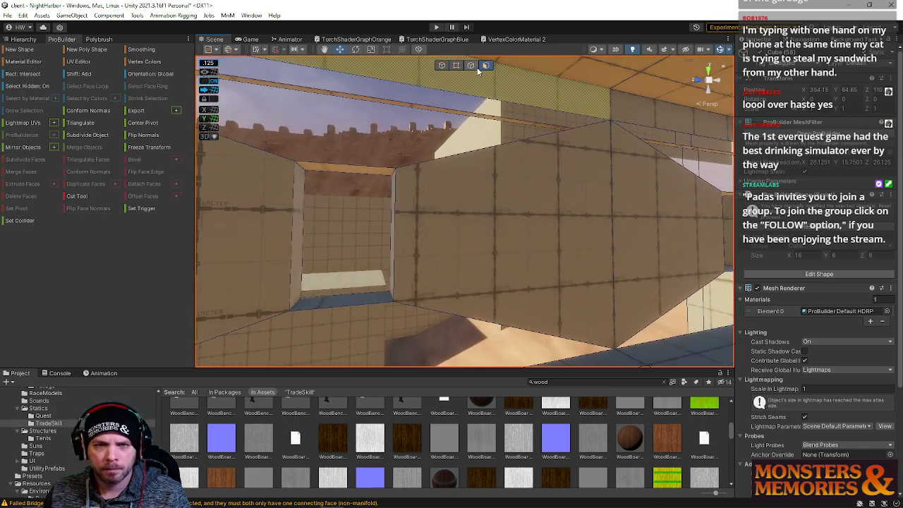
right_drag(350, 170, 425, 174)
click(449, 183)
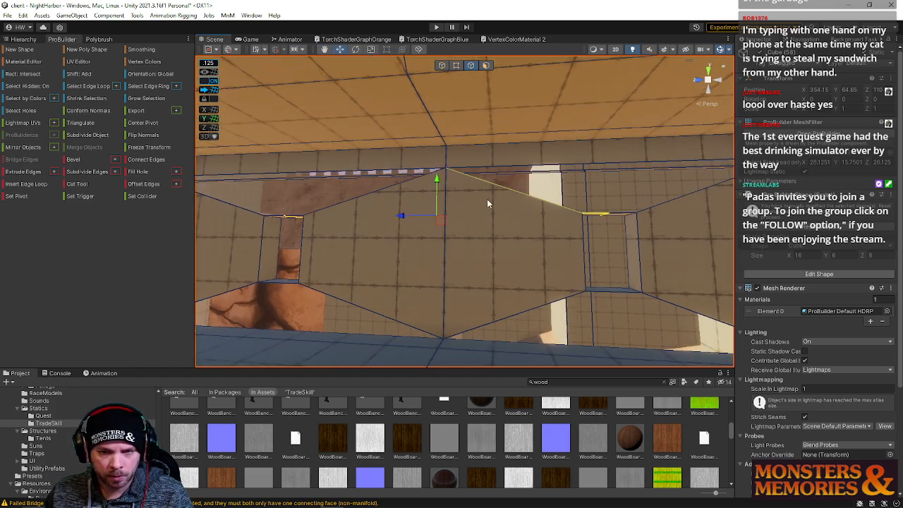
right_drag(487, 199, 482, 193)
right_drag(596, 180, 566, 166)
key(ctrl+z)
key(ctrl+z)
Step: Split the top of both window openings at the middle and raise the new centre edges into pointed peaks
click(594, 101)
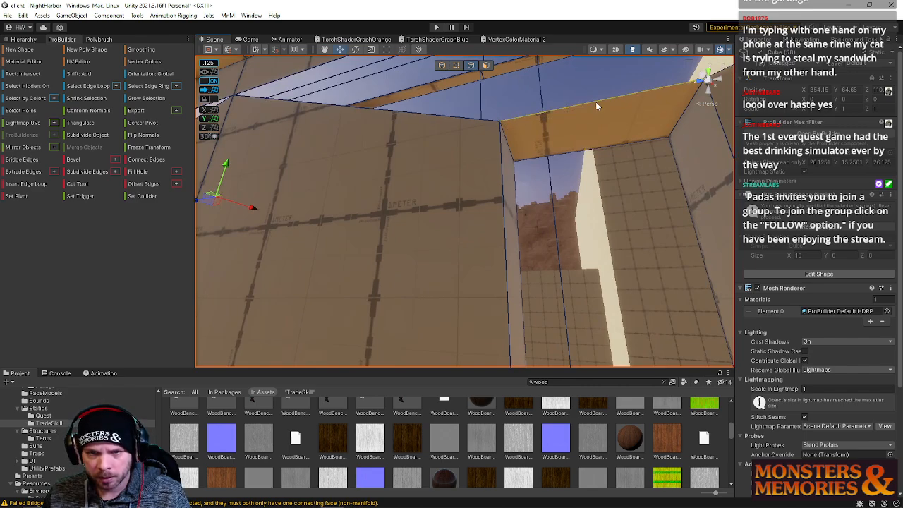
right_drag(478, 153, 586, 186)
right_drag(487, 182, 408, 113)
click(436, 229)
click(516, 125)
click(493, 121)
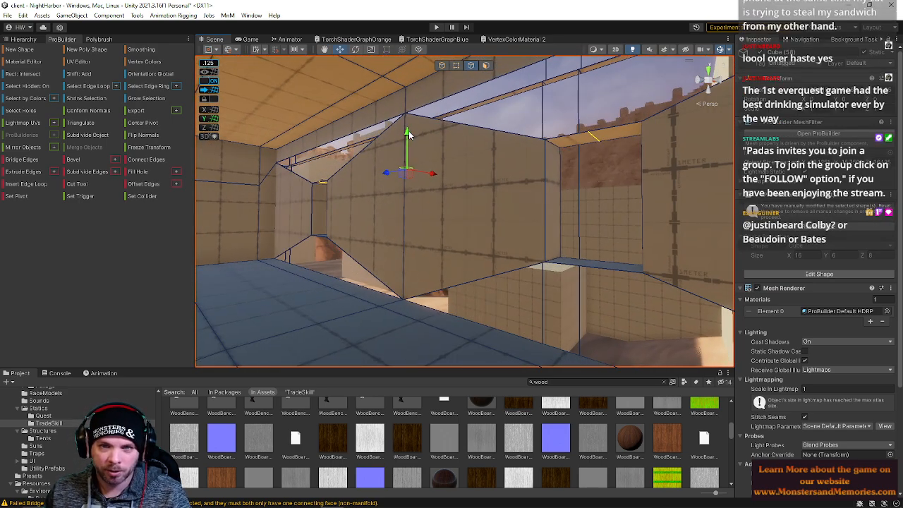
drag(407, 113, 408, 107)
Step: Bridge the edges above the first window's pointed top to fill the inner wall up to the ceiling band
right_drag(364, 173, 486, 181)
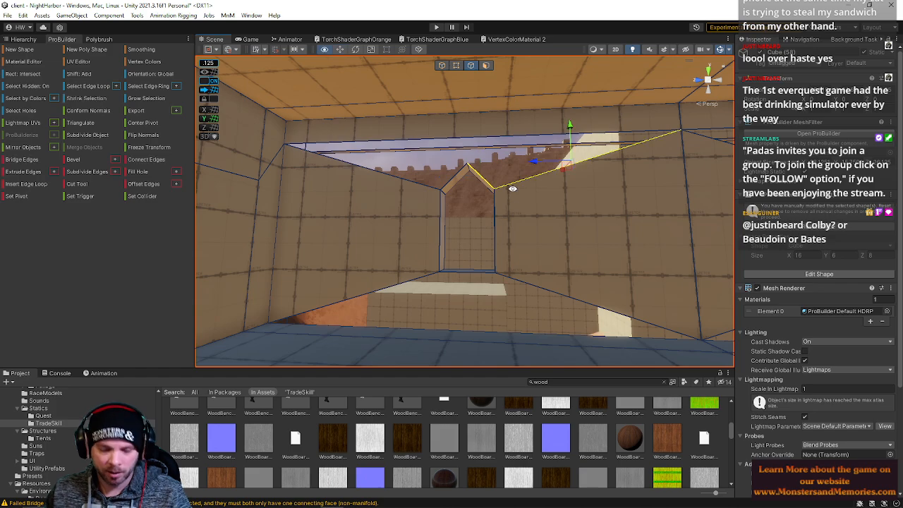
click(510, 184)
click(449, 180)
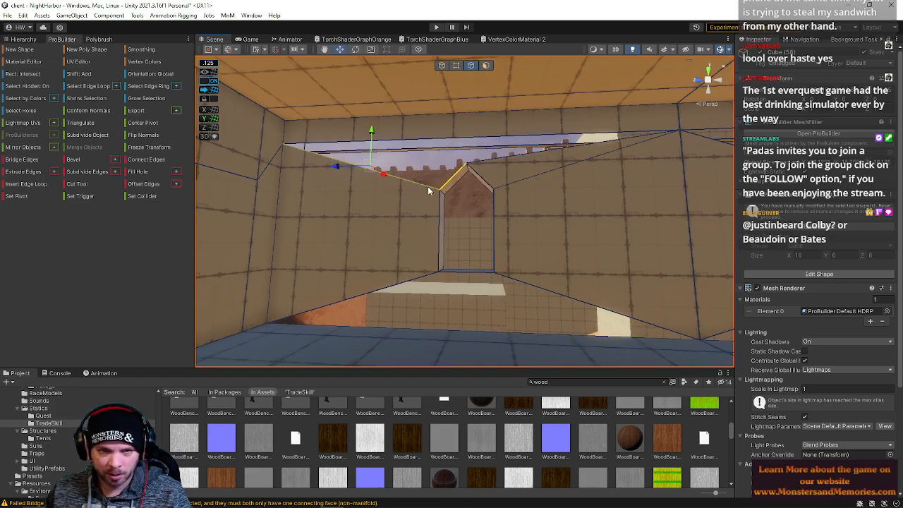
click(499, 158)
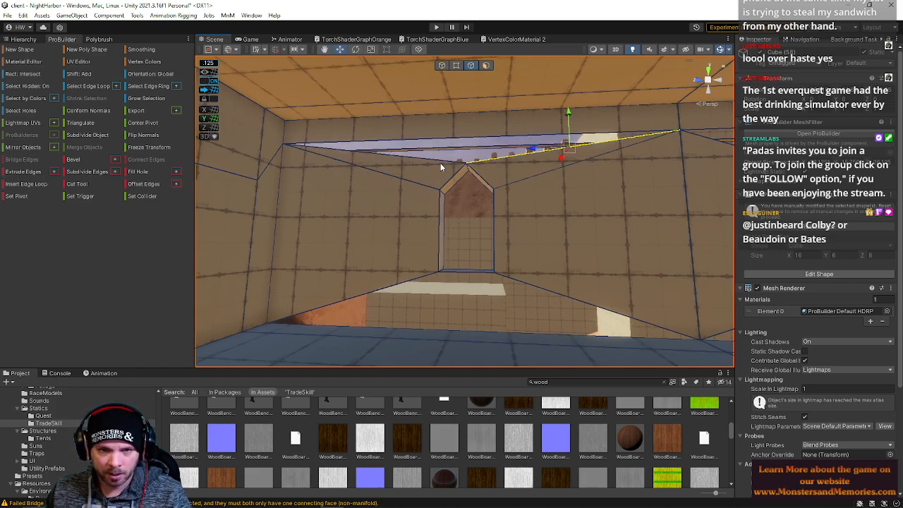
shift+click(440, 163)
key(alt+b)
Step: Bridge the slanted edges below both windows to fill the inner wall down to the floor
click(423, 277)
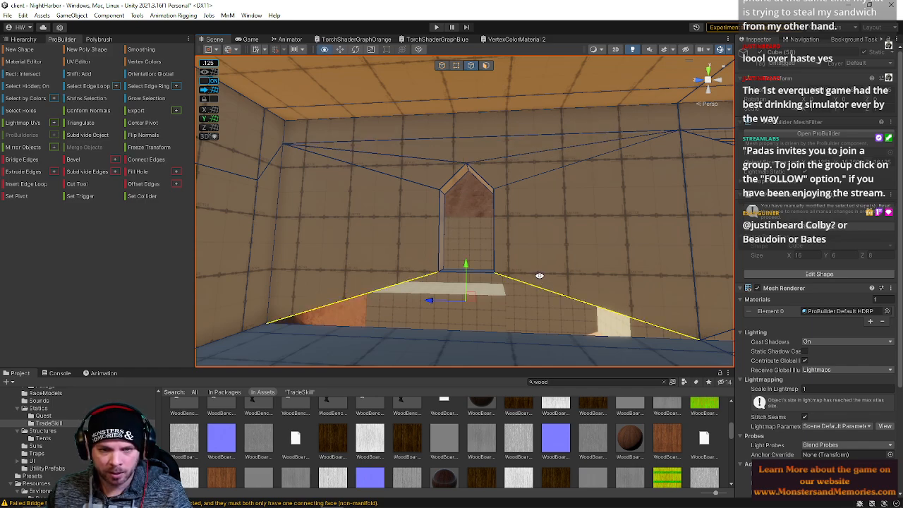
right_drag(539, 275, 529, 290)
click(494, 282)
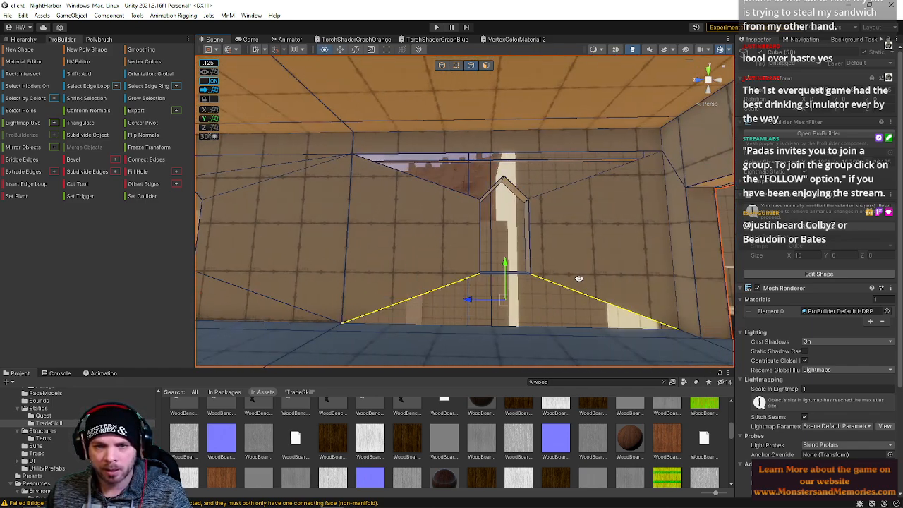
Step: Bridge the slope edges and upper wall edges around the second window's pointed top to close the inner wall
click(564, 187)
shift+click(519, 194)
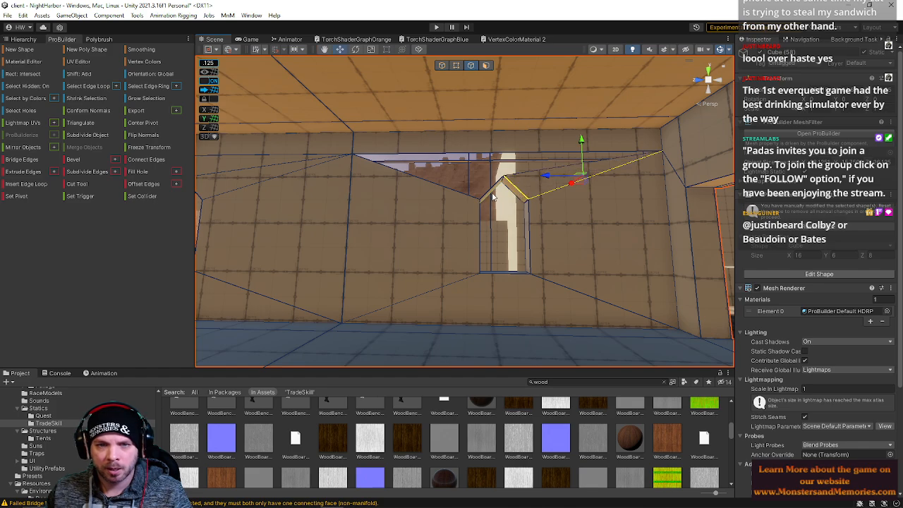
right_drag(489, 192, 361, 175)
shift+click(326, 174)
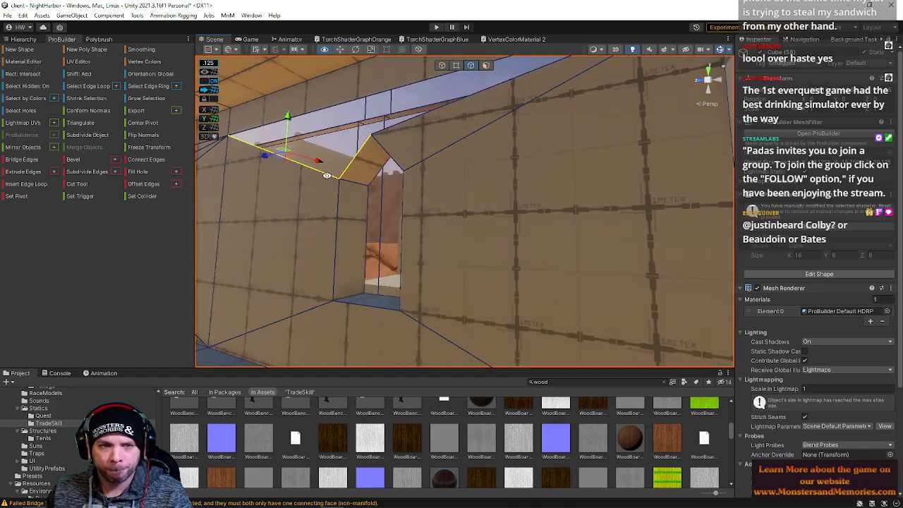
key(alt+b)
click(397, 126)
shift+click(357, 135)
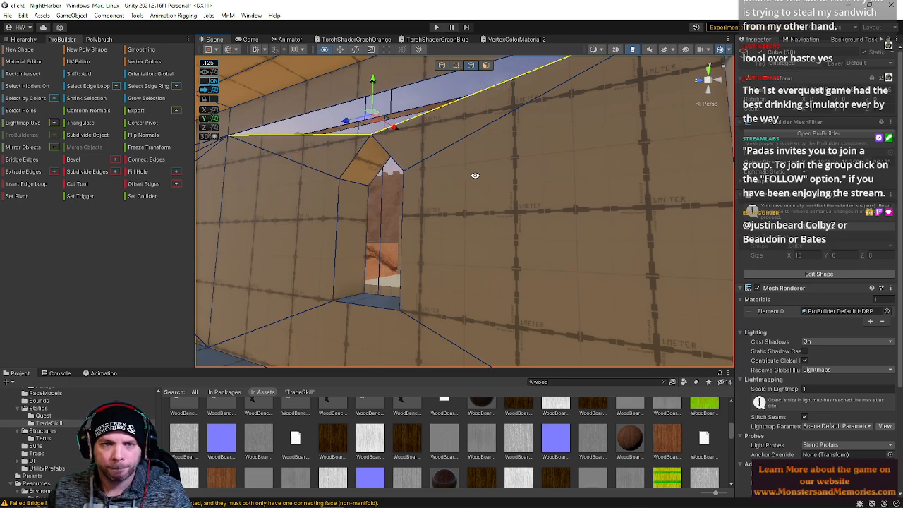
Step: Delete the outer wall face that covers one of the new windows from outside
right_drag(475, 175, 134, 202)
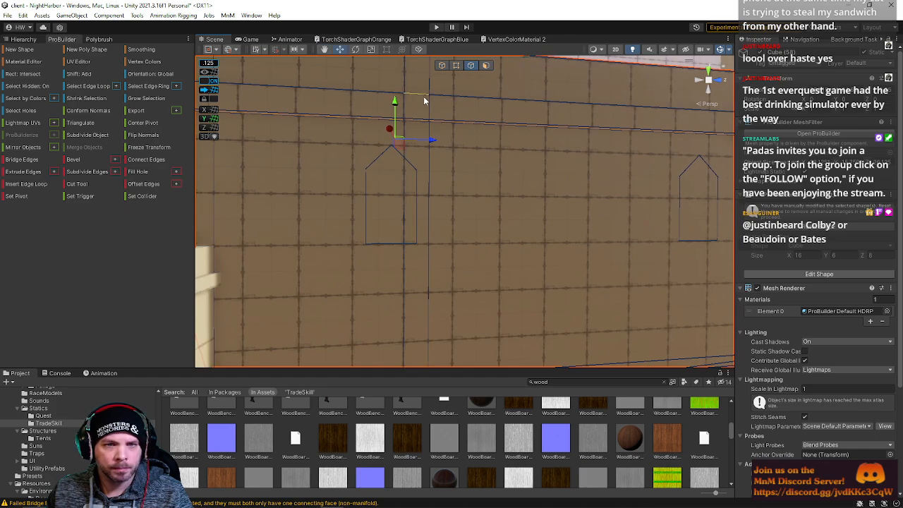
key(h)
click(367, 182)
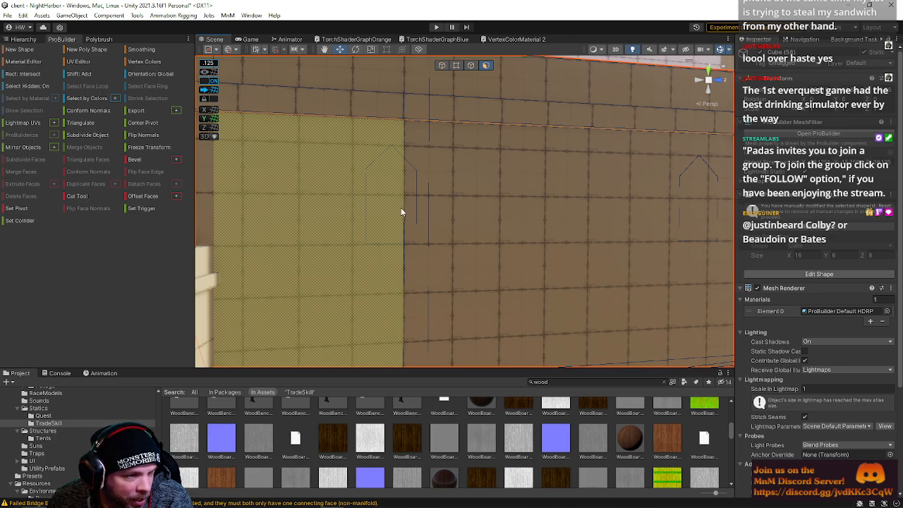
scroll(395, 205, down, 5)
click(425, 217)
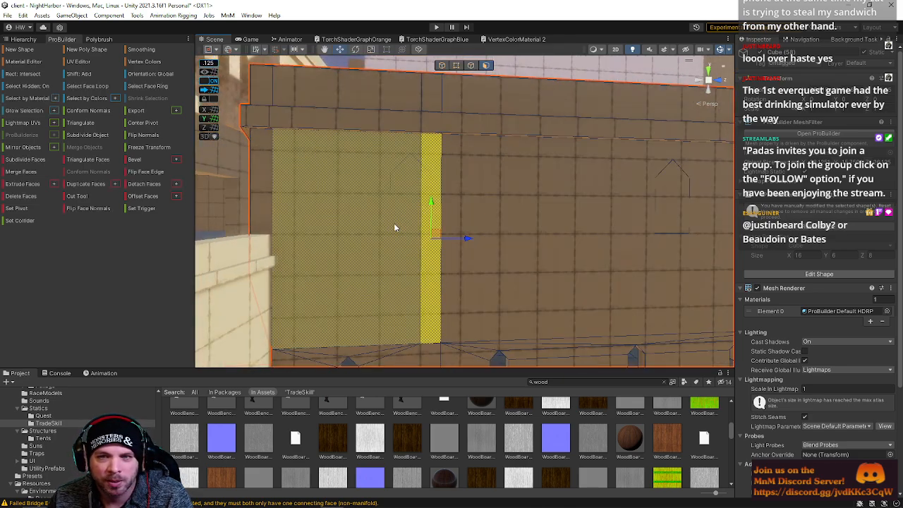
right_drag(393, 223, 512, 223)
click(512, 226)
key(Delete)
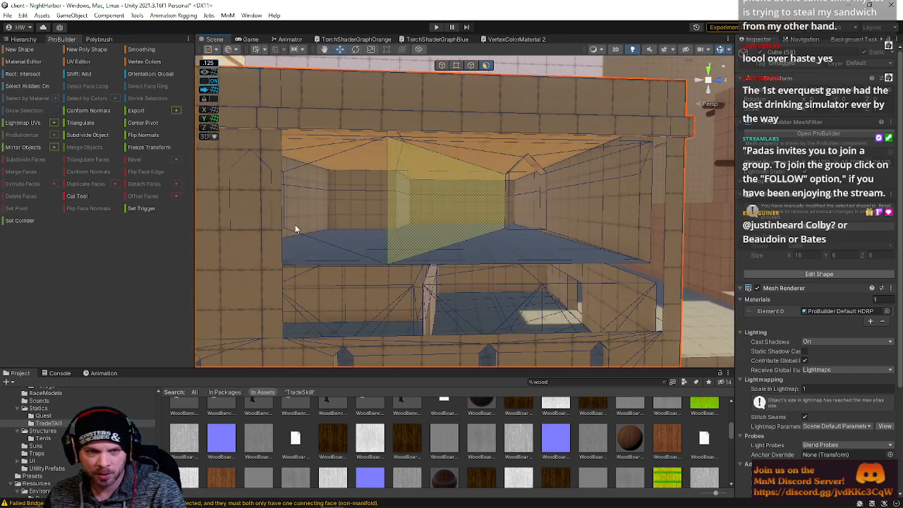
Step: Move the narrow vertical wall strip beside the deleted panel sideways along the facade
click(270, 212)
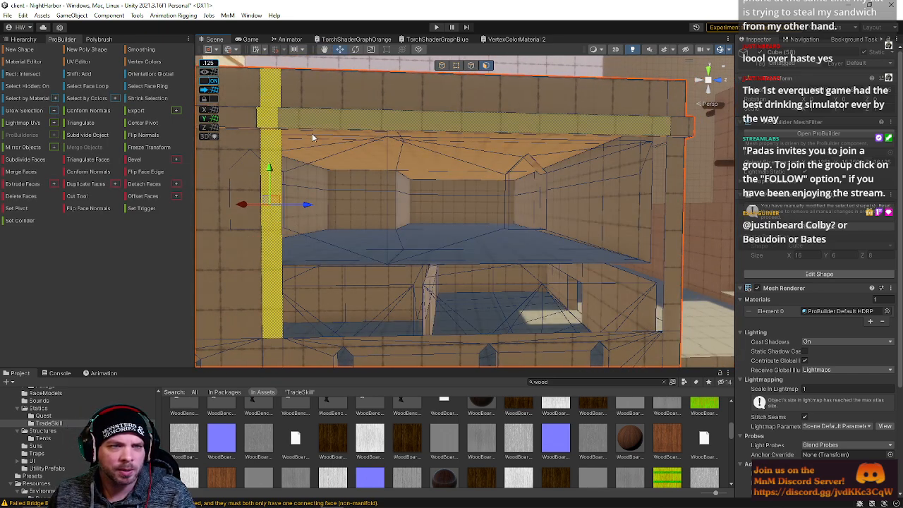
drag(311, 209, 347, 217)
right_drag(347, 218, 334, 246)
key(s)
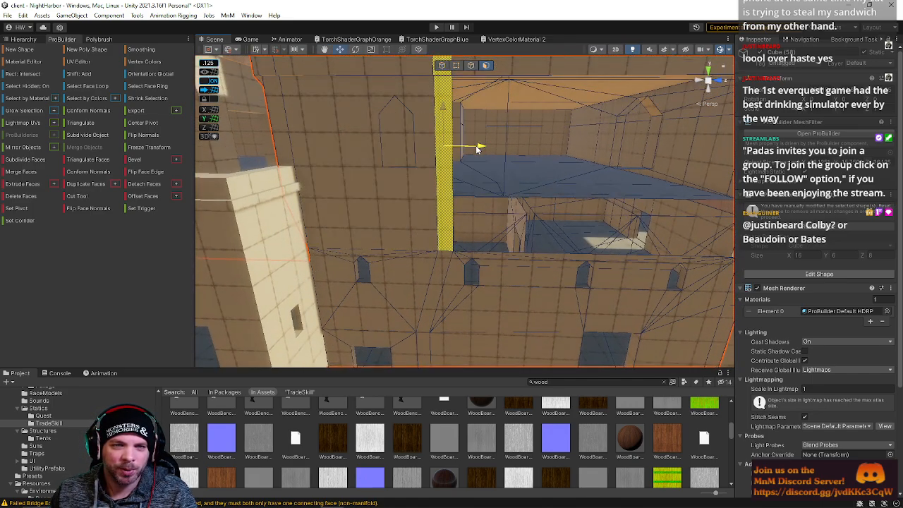
drag(480, 147, 474, 149)
Step: Bridge the window's outer bottom edge to the lower edge of the outer wall opening
right_drag(463, 154, 482, 64)
click(470, 65)
mouse_move(475, 163)
right_down()
mouse_move(475, 233)
mouse_move(492, 159)
right_up()
click(483, 225)
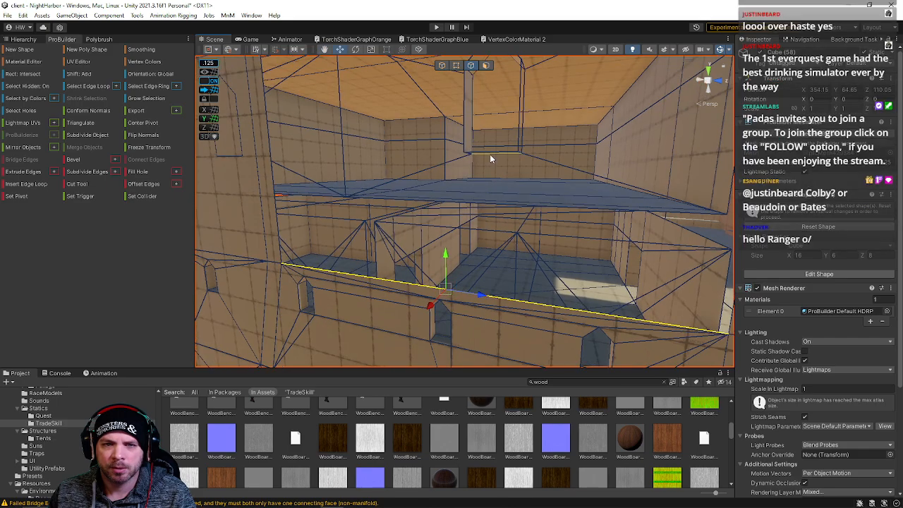
shift+click(488, 152)
alt+drag(489, 153, 442, 207)
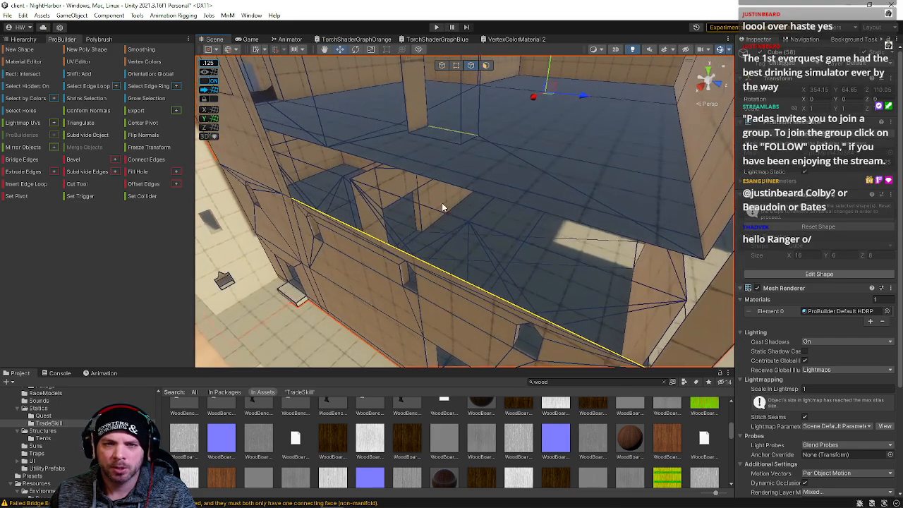
shift+click(431, 136)
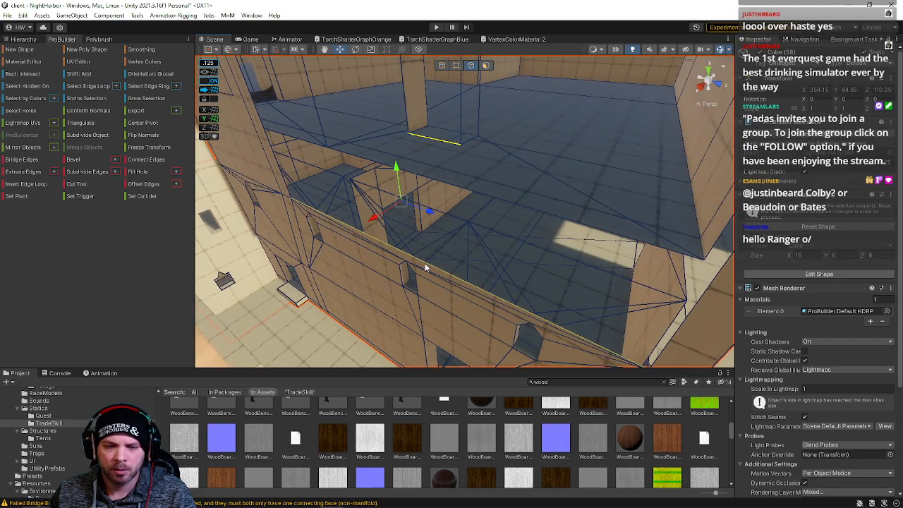
alt+drag(424, 263, 490, 202)
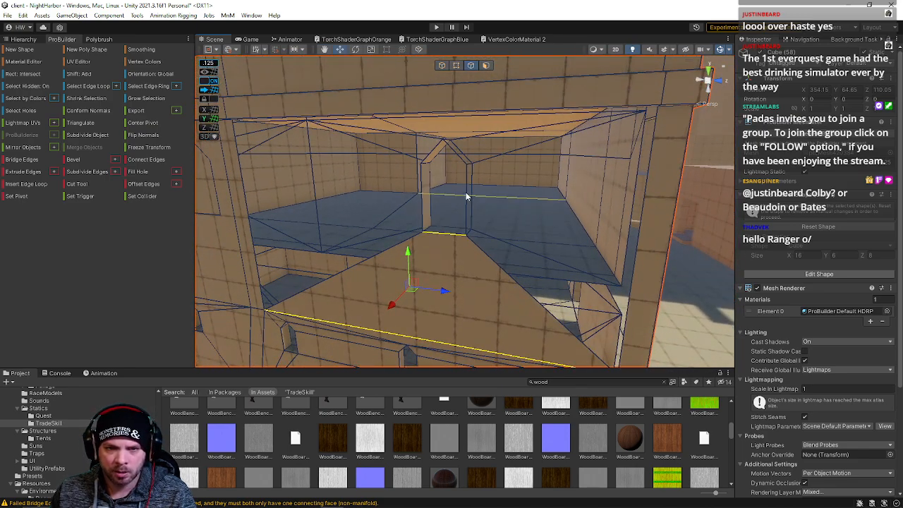
Step: Bridge the window's right side to the opening's right edge and fill the gap along the right slope of its peak
click(466, 192)
shift+click(641, 221)
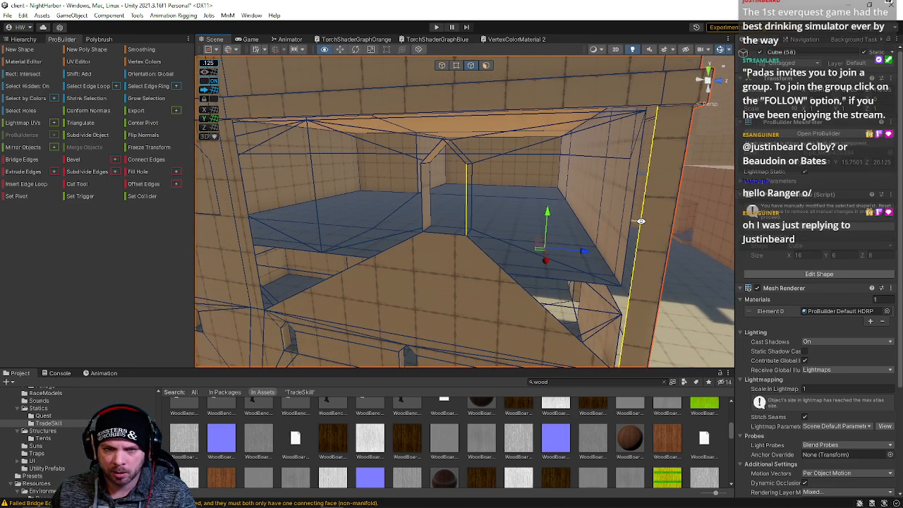
alt+drag(641, 221, 476, 194)
right_drag(494, 176, 506, 137)
click(524, 138)
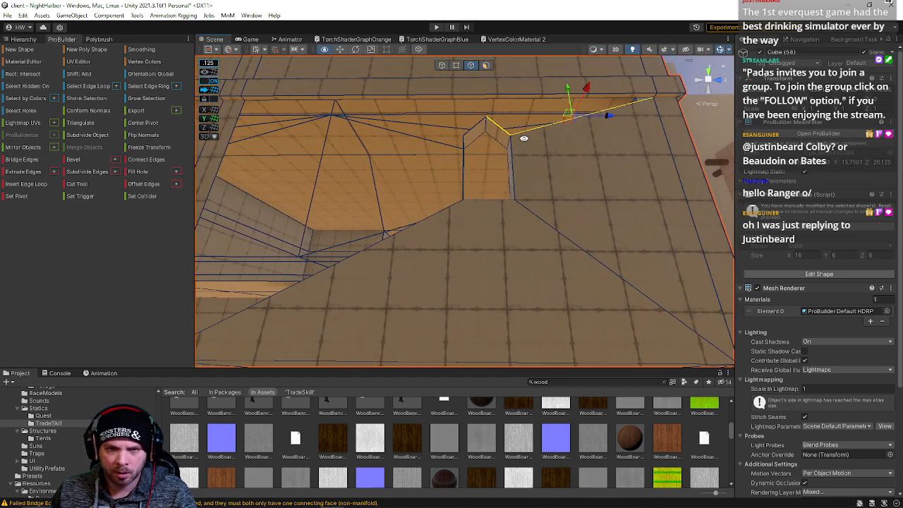
Step: Fill the outer wall on the window's left side by bridging the opening's left edge, the diagonal edges and the window's side edge
click(461, 161)
right_drag(461, 162, 386, 185)
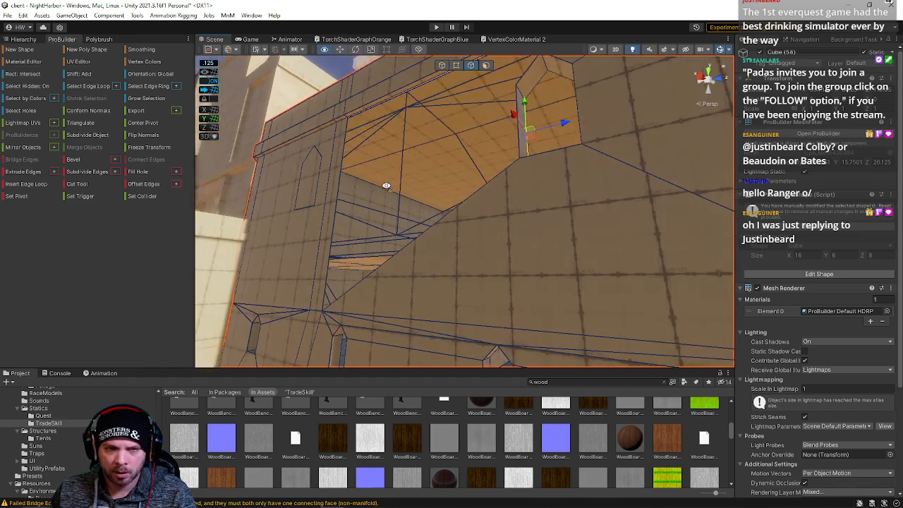
click(329, 240)
shift+click(388, 266)
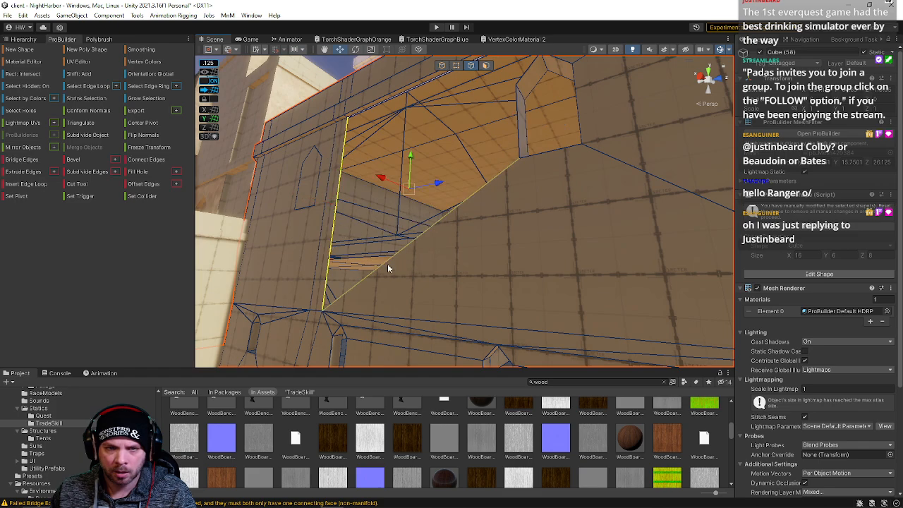
key(alt+b)
click(520, 123)
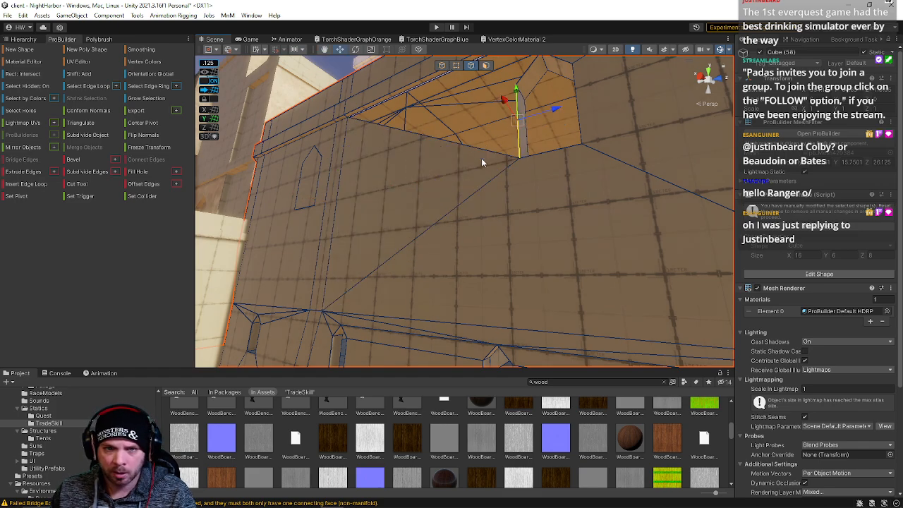
shift+click(481, 158)
key(alt+b)
Step: Fill the outer wall gap above the window by bridging its left peak slope, the opening's diagonal edge and the top edge
right_drag(498, 133, 520, 110)
click(516, 117)
click(495, 138)
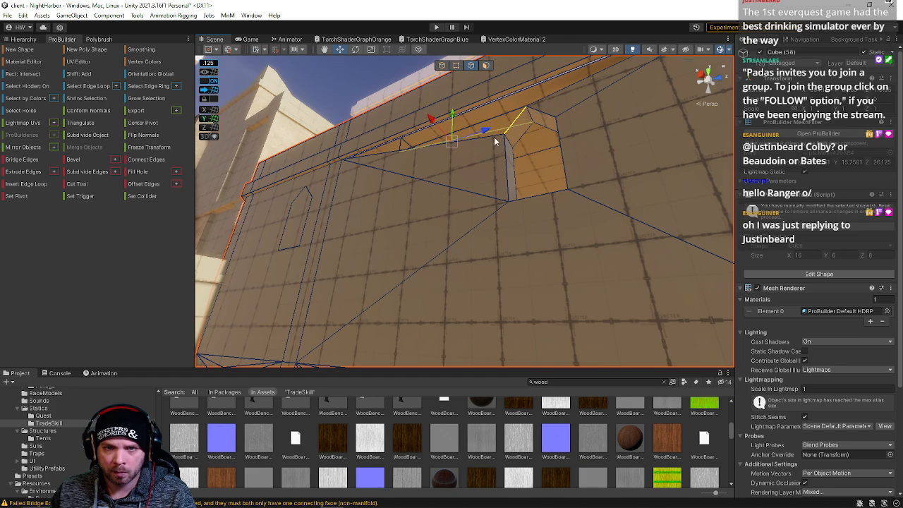
click(500, 143)
click(514, 122)
shift+click(495, 140)
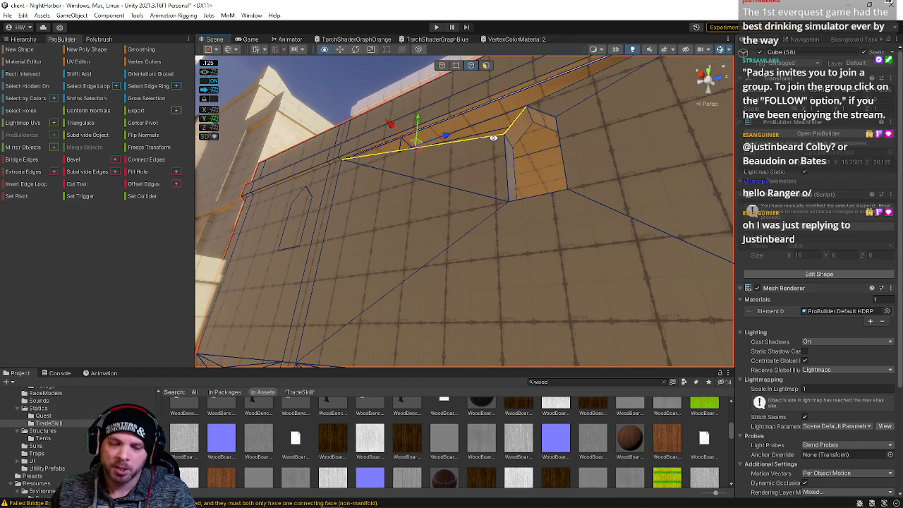
right_drag(495, 140, 544, 142)
click(489, 174)
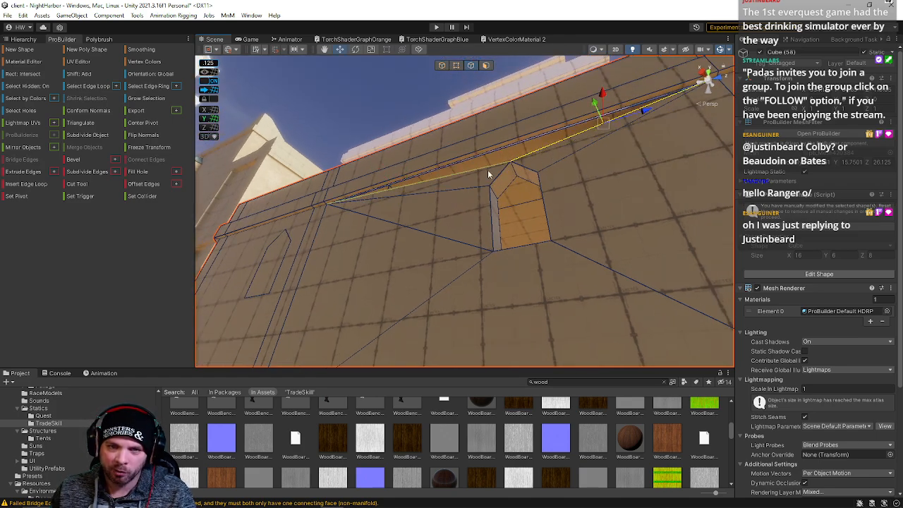
click(466, 177)
Step: Bridge the second window's outer bottom edge to the lower edge of its outer wall opening
right_drag(466, 178, 455, 279)
key(h)
click(439, 264)
click(471, 65)
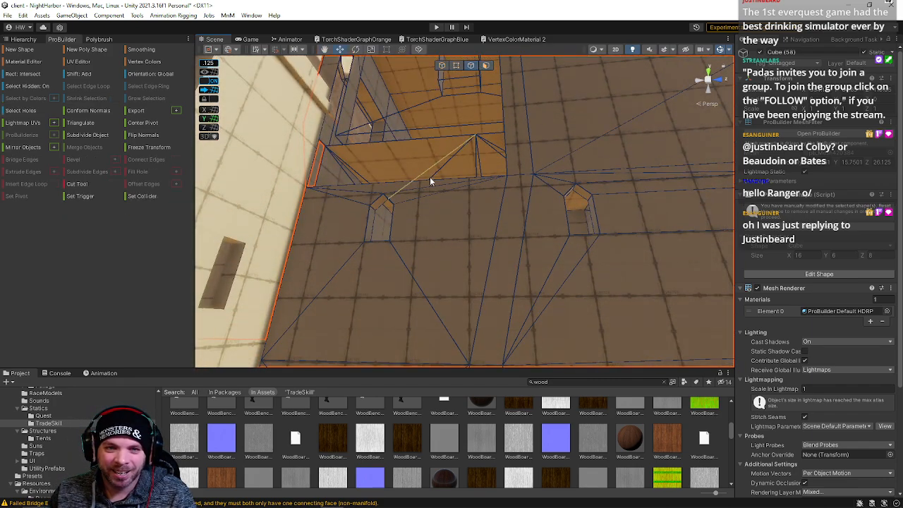
click(422, 185)
shift+click(456, 78)
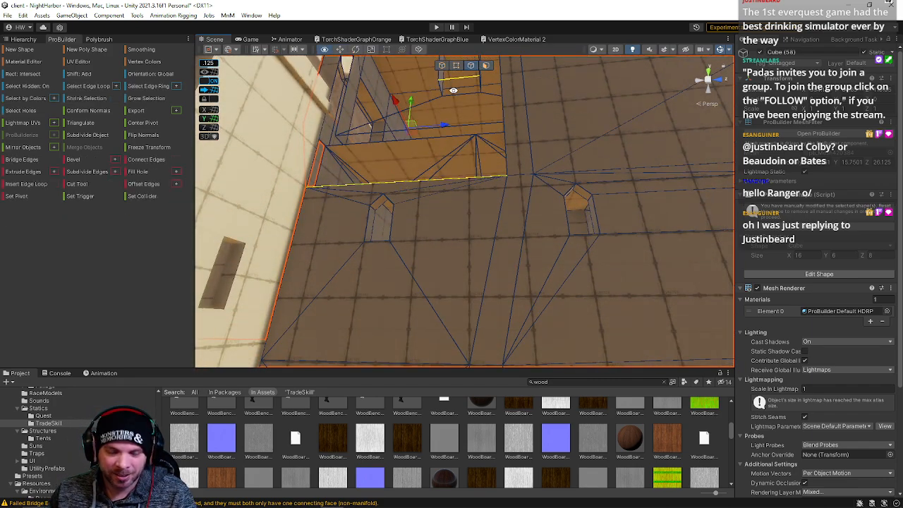
Step: Bridge the second window's right and left sides to the matching vertical edges of the outer wall opening
right_drag(468, 182, 543, 156)
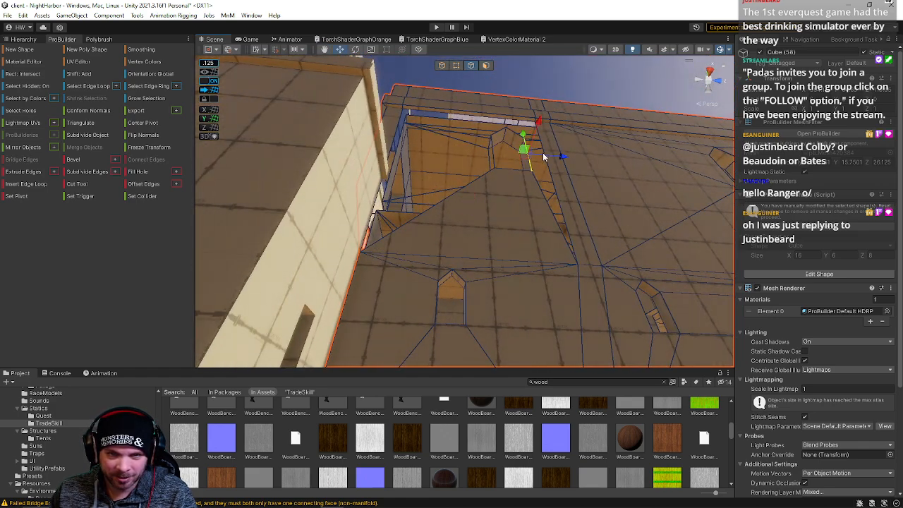
shift+click(548, 156)
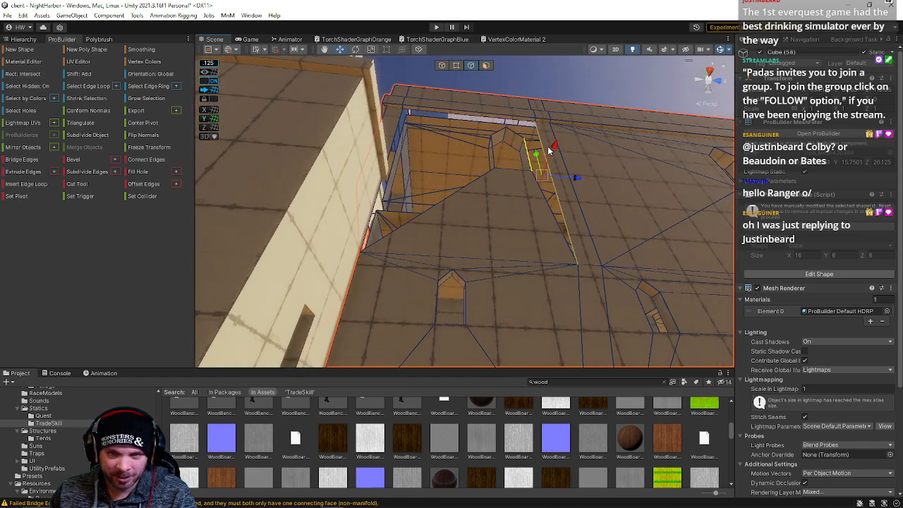
click(491, 158)
shift+click(389, 148)
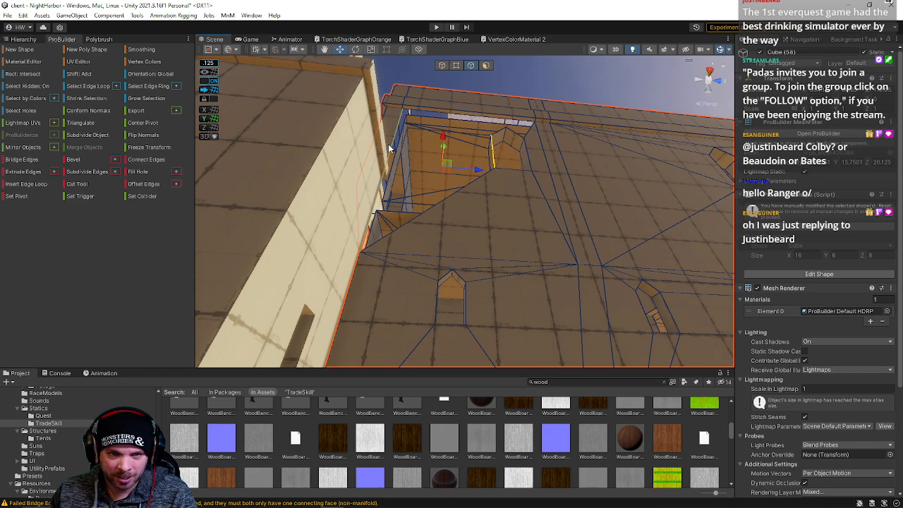
key(alt+b)
Step: Fill the remaining outer wall gap above the second window's peak, between its slopes and the opening's top edge
click(497, 132)
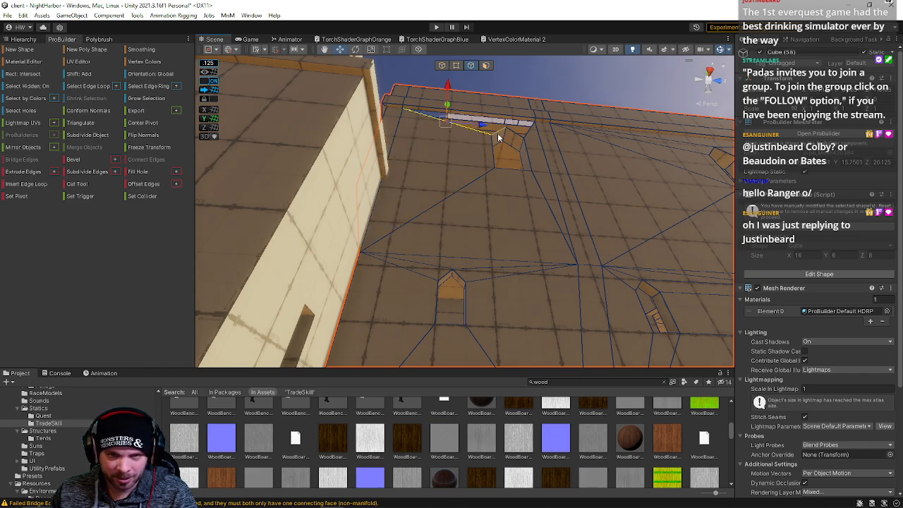
click(523, 135)
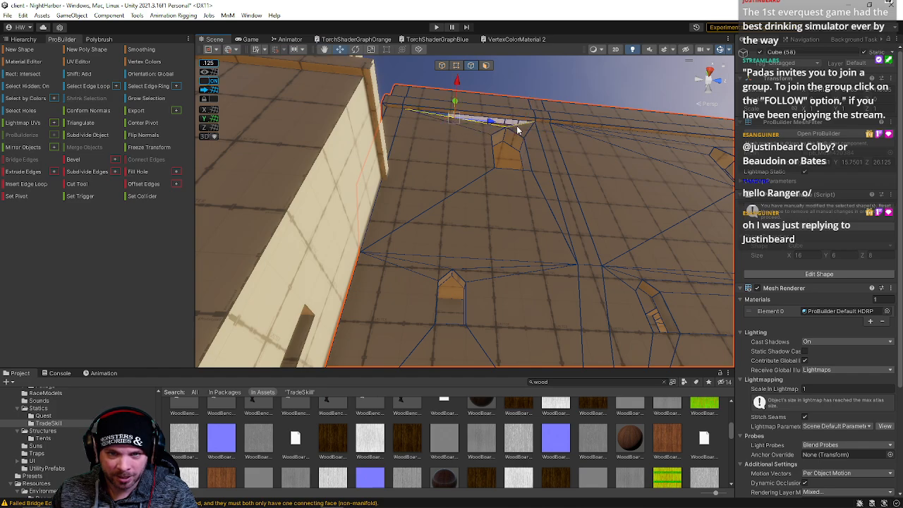
click(517, 127)
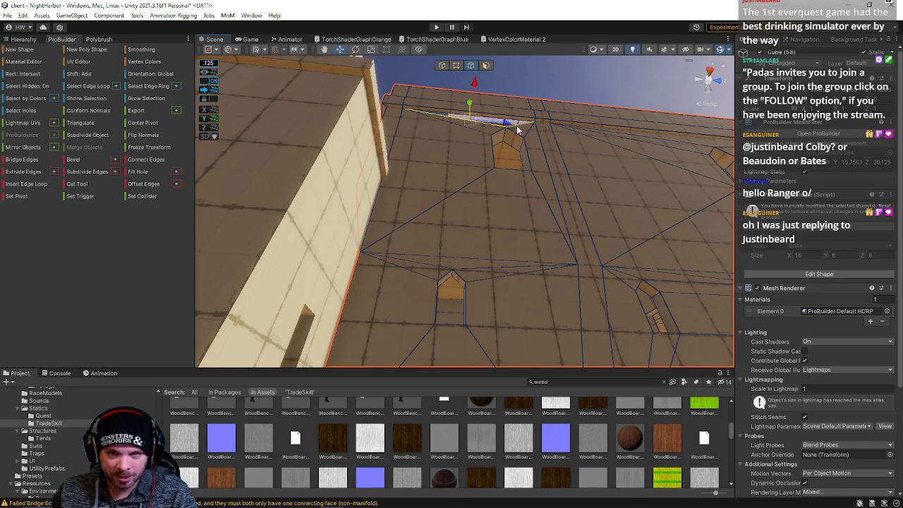
click(531, 80)
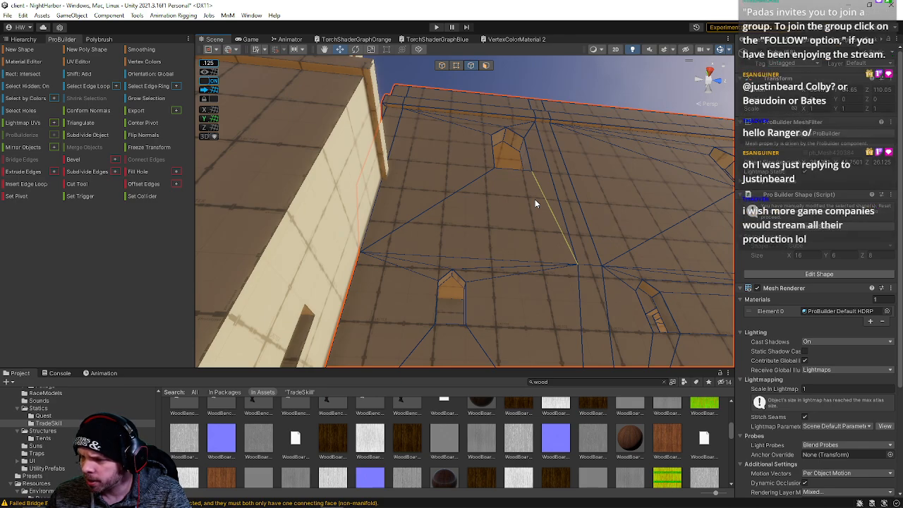
Step: Lower the sloped peak faces of both pointed windows together from inside the upper room
right_drag(521, 208, 533, 315)
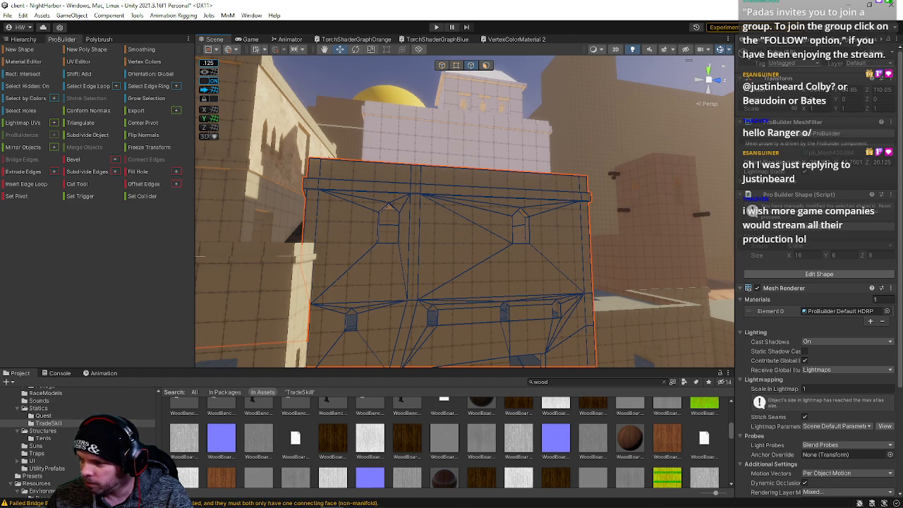
right_drag(527, 258, 493, 247)
click(445, 99)
right_drag(48, 244, 266, 133)
click(485, 66)
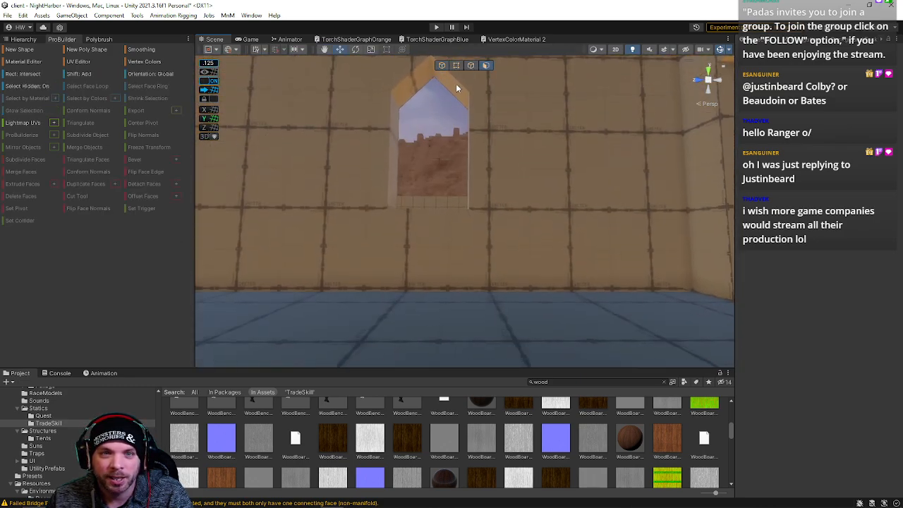
click(414, 93)
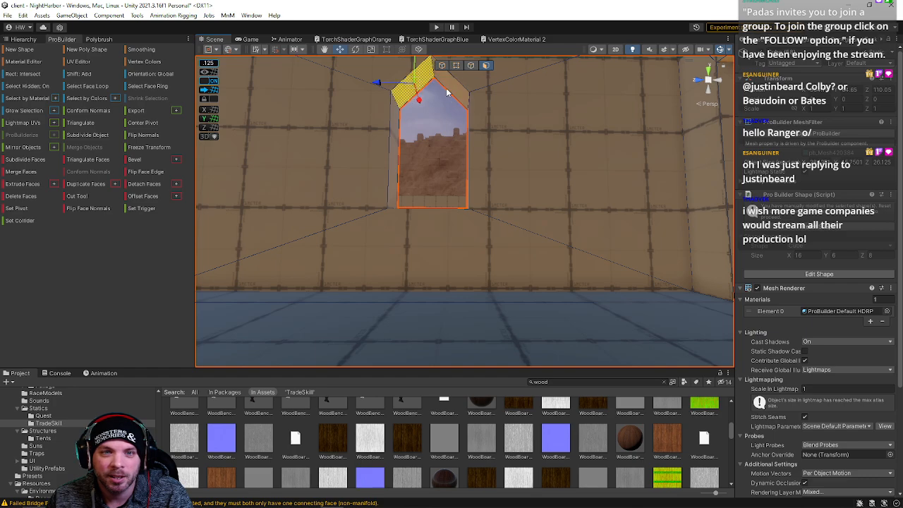
right_drag(411, 99, 505, 162)
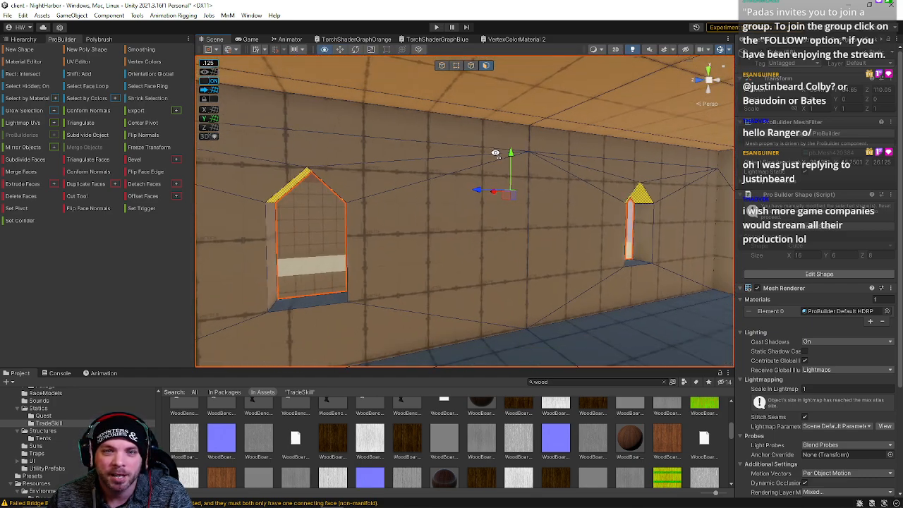
mouse_move(508, 168)
mouse_down()
mouse_move(509, 178)
mouse_move(503, 166)
mouse_up()
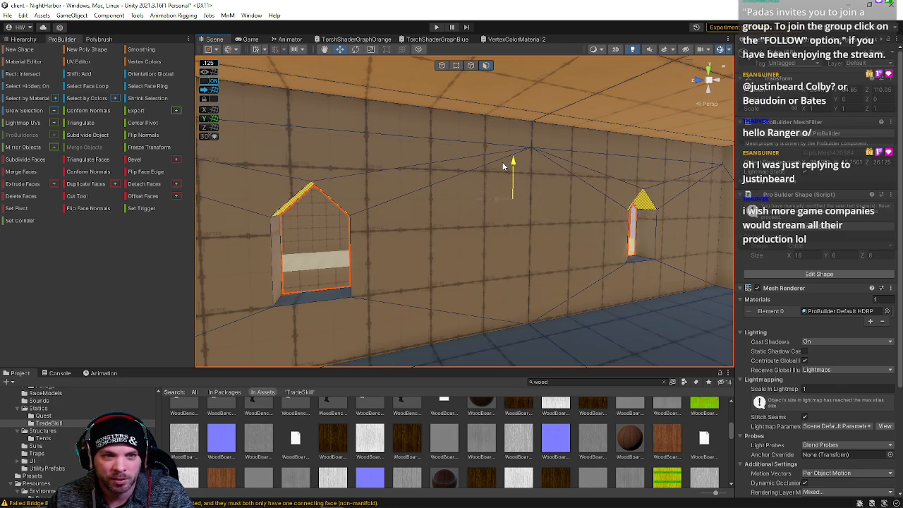
Step: Raise the horizontal edge line on the adjoining wall toward the ceiling and shift a vertical edge to set the wall panel's width
click(544, 238)
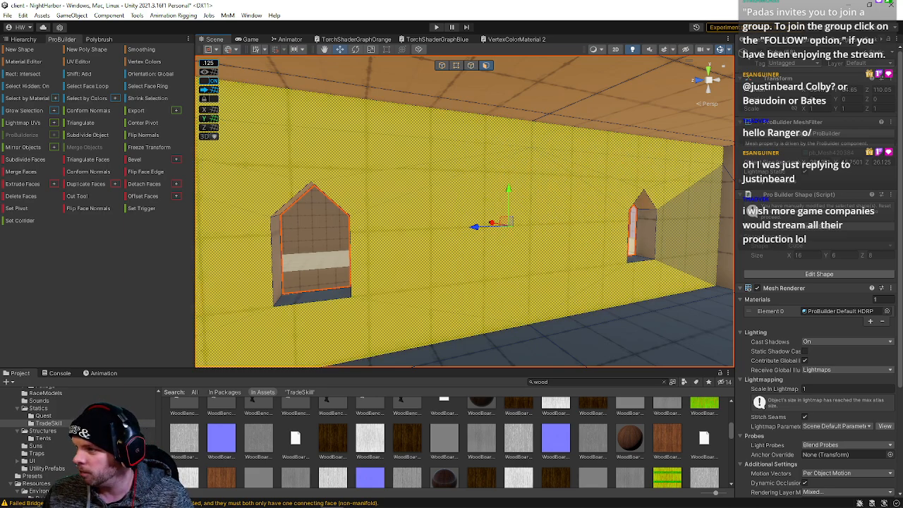
mouse_move(412, 280)
right_down()
mouse_move(317, 207)
mouse_move(312, 186)
mouse_move(356, 173)
mouse_move(548, 240)
mouse_move(534, 325)
mouse_move(388, 318)
mouse_move(611, 302)
mouse_move(416, 290)
right_up()
key(w)
key(s)
right_drag(427, 298, 541, 266)
click(540, 266)
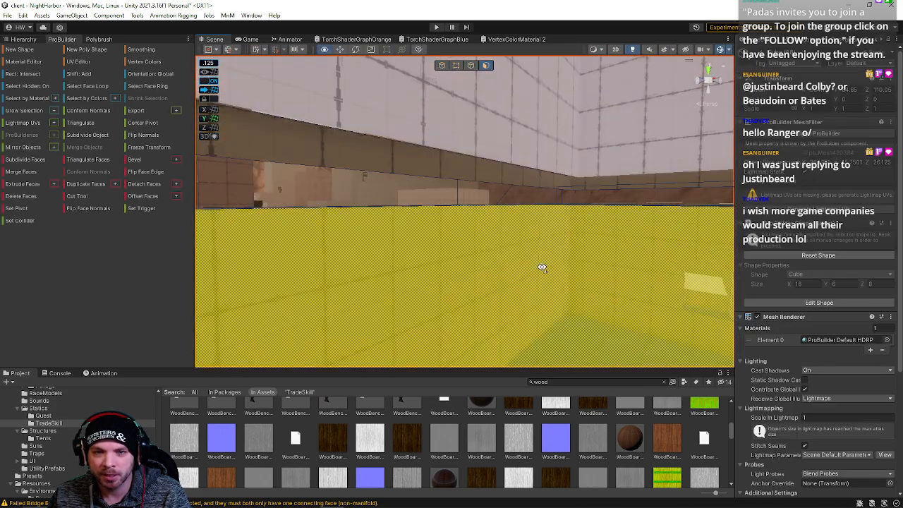
click(478, 212)
right_drag(478, 212, 318, 159)
click(469, 65)
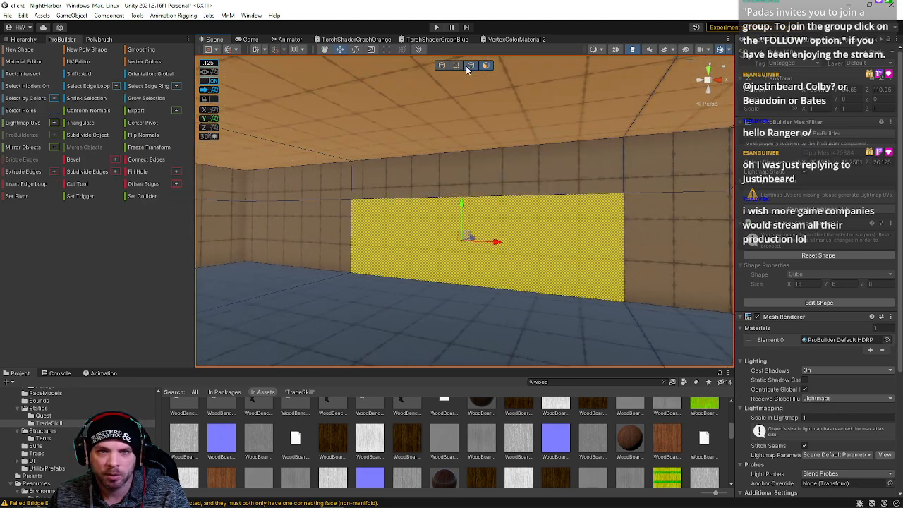
click(346, 202)
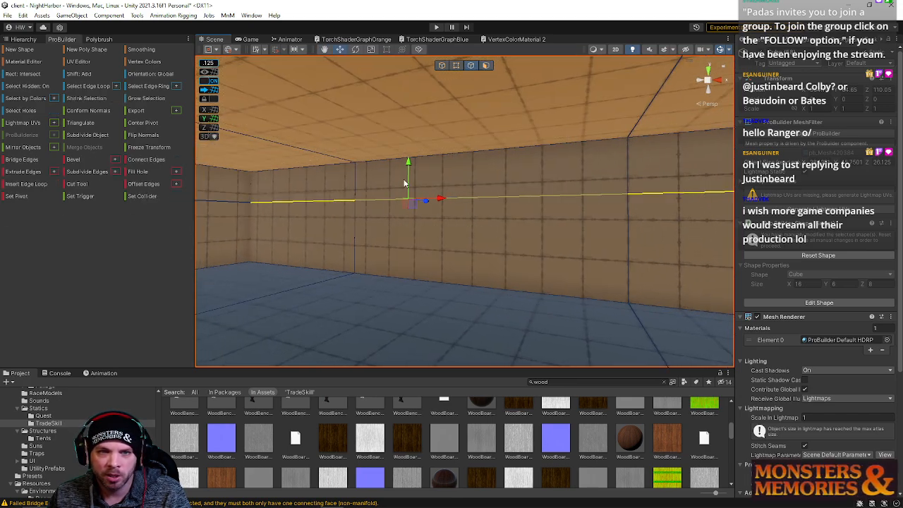
right_drag(448, 170, 493, 202)
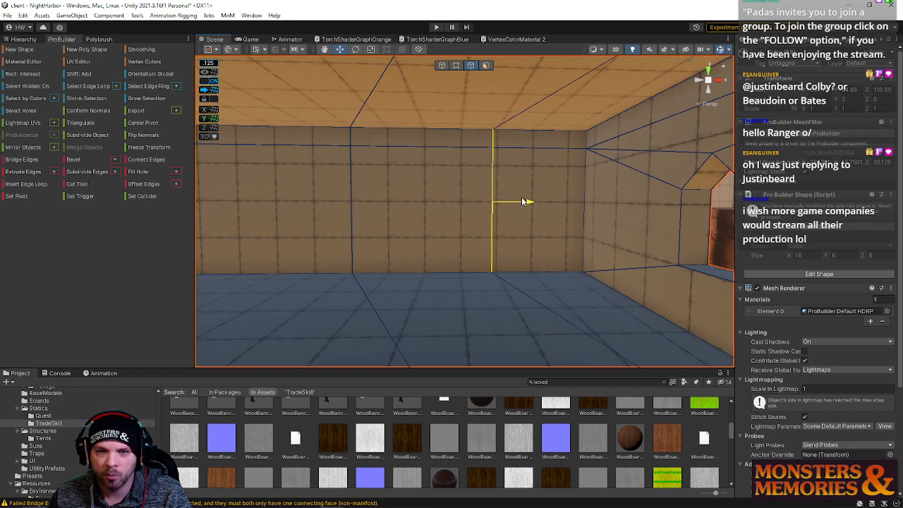
drag(522, 202, 487, 200)
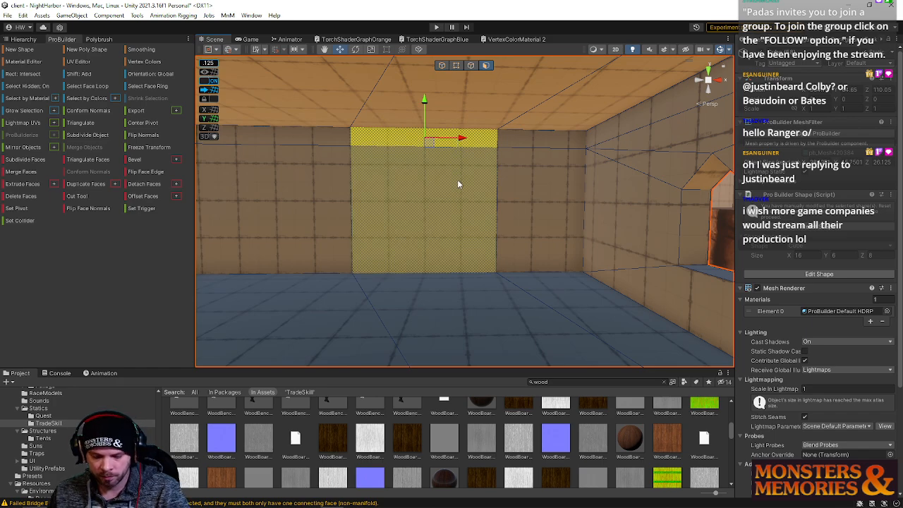
Step: Inset the inner and outer faces of the wall panel by extruding them with the Scale tool
click(463, 226)
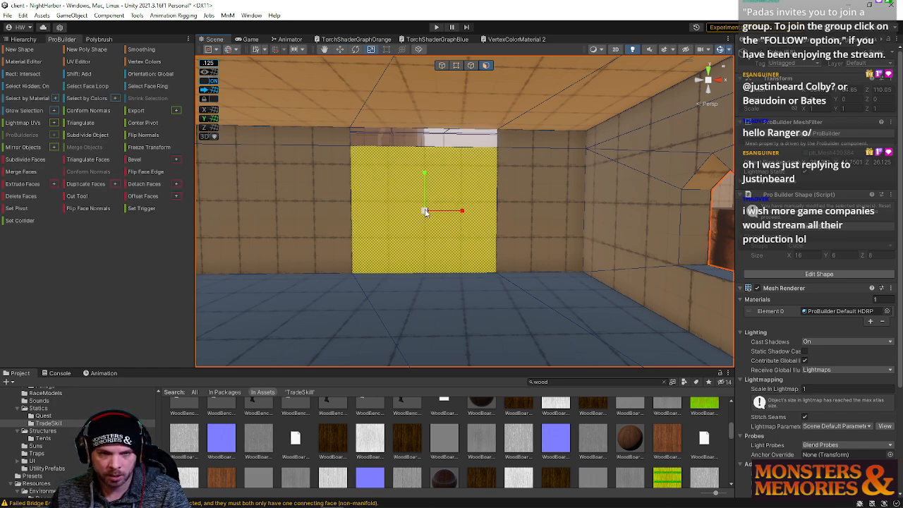
shift+click(427, 217)
click(417, 188)
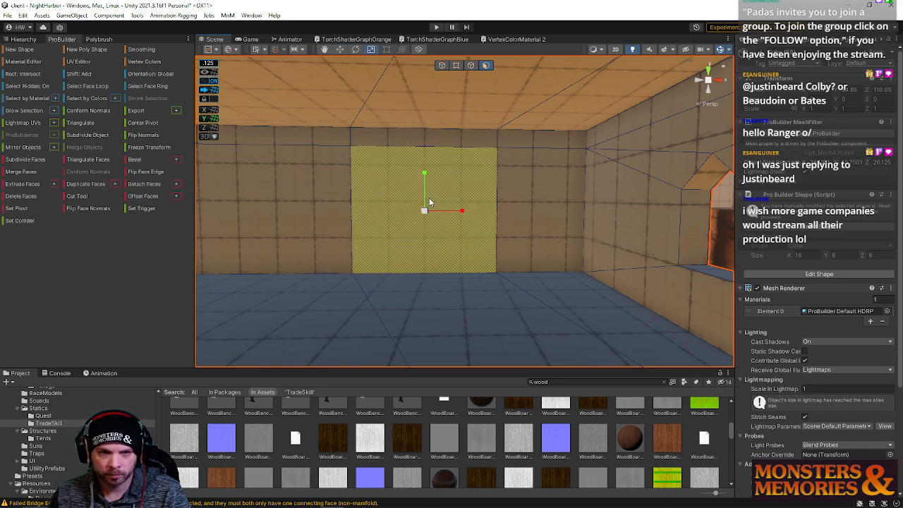
shift+drag(424, 210, 410, 203)
scroll(411, 210, up, 8)
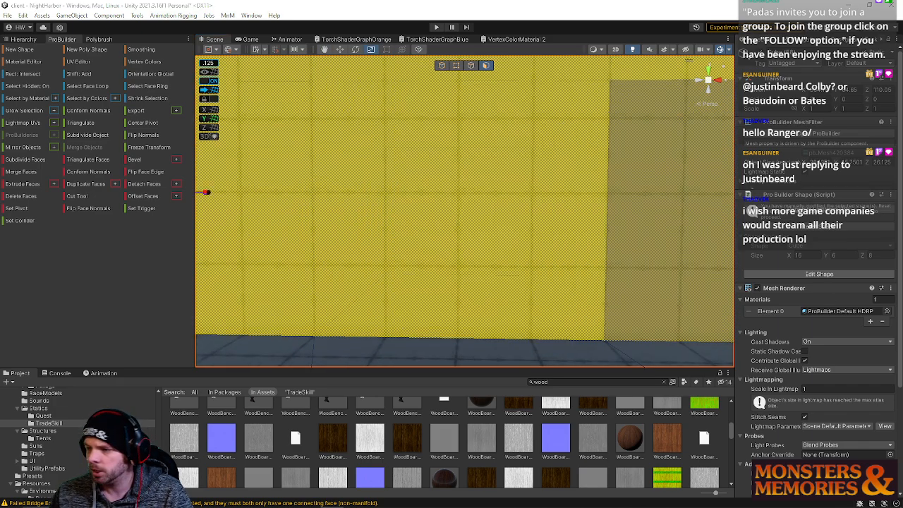
scroll(431, 254, down, 6)
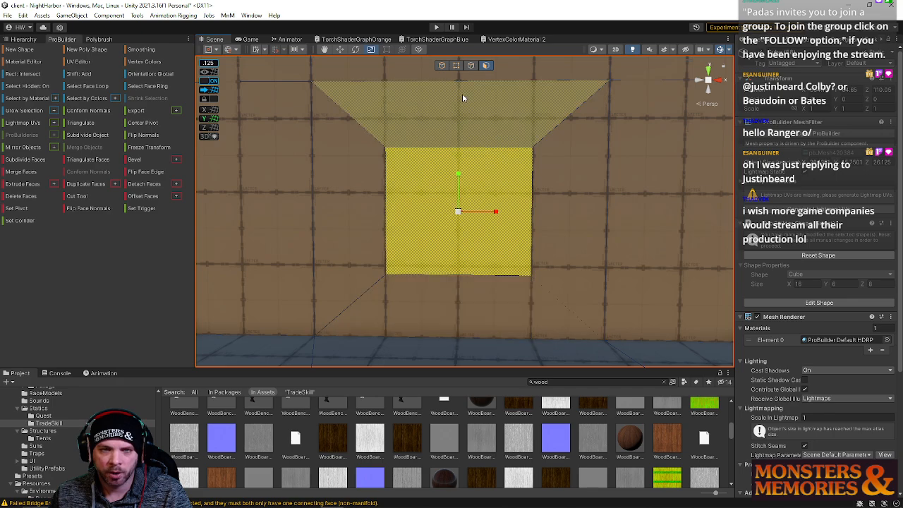
Step: Reshape the inset into a narrower window outline by moving its bottom, top and side edges
click(471, 65)
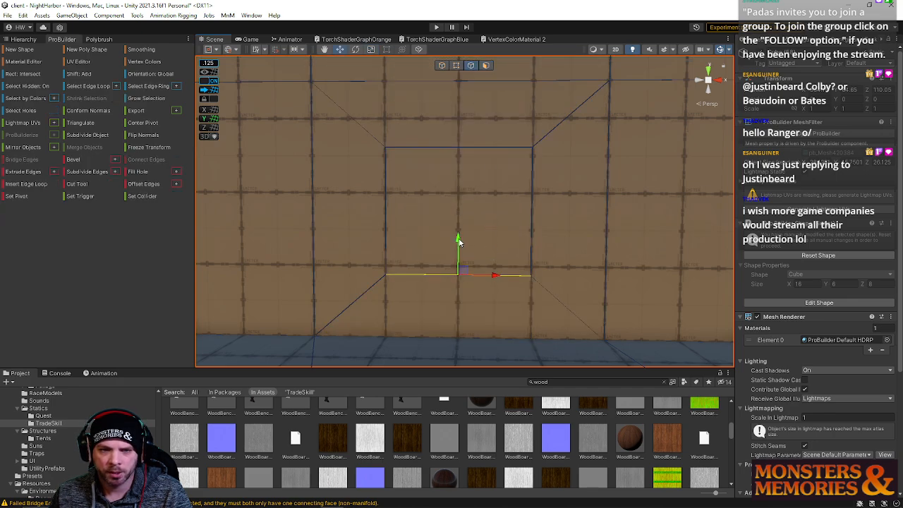
right_drag(460, 182, 424, 163)
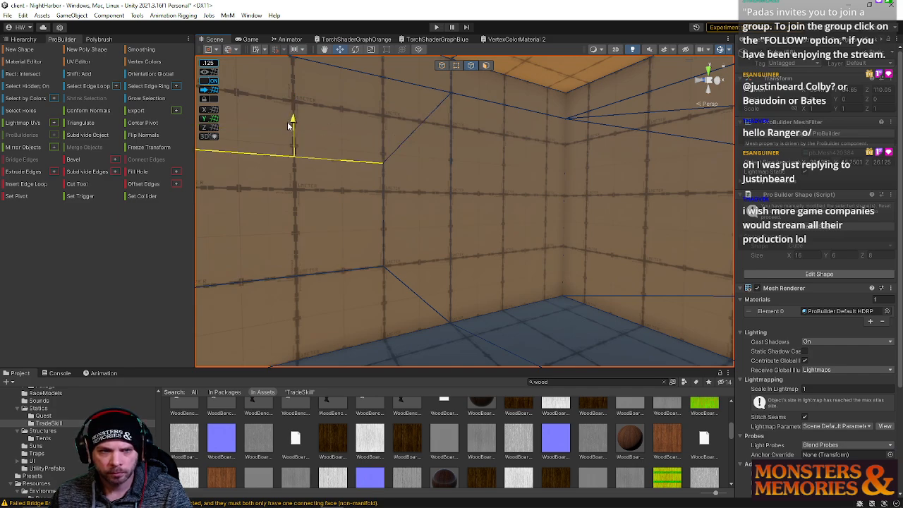
right_drag(339, 146, 362, 204)
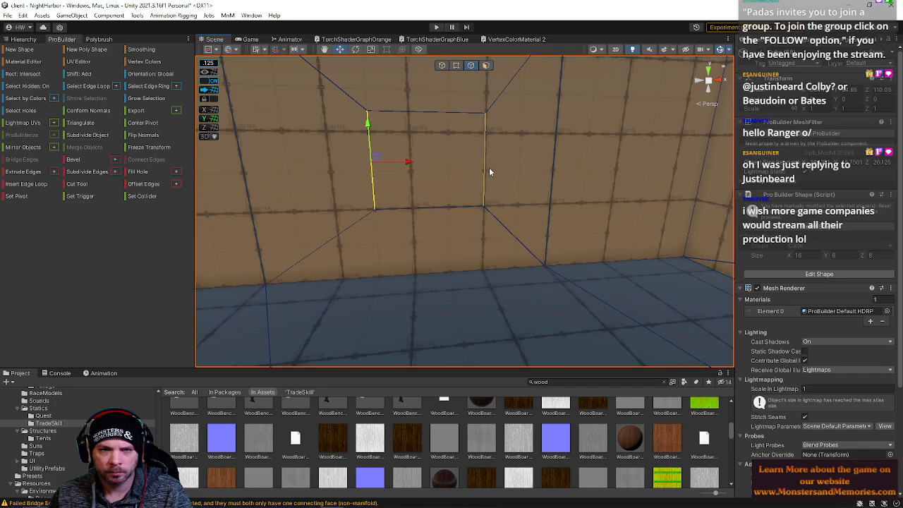
Step: Open the window through the wall by removing the inset faces and closing the reveal between the inner and outer sides
click(485, 66)
right_drag(431, 101, 575, 195)
click(439, 205)
click(379, 192)
Step: Delete the wall faces above the new opening and raise the middle of the window's top edges into a pointed peak
click(466, 110)
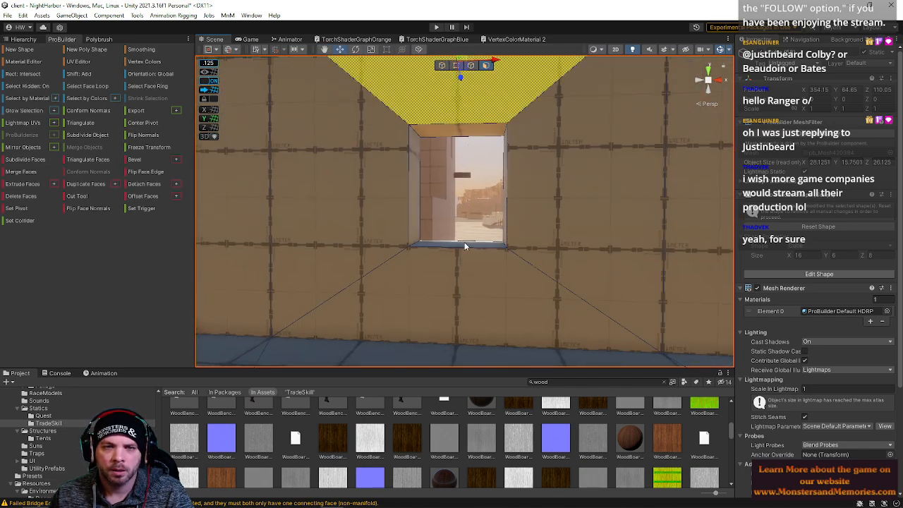
key(Delete)
key(k)
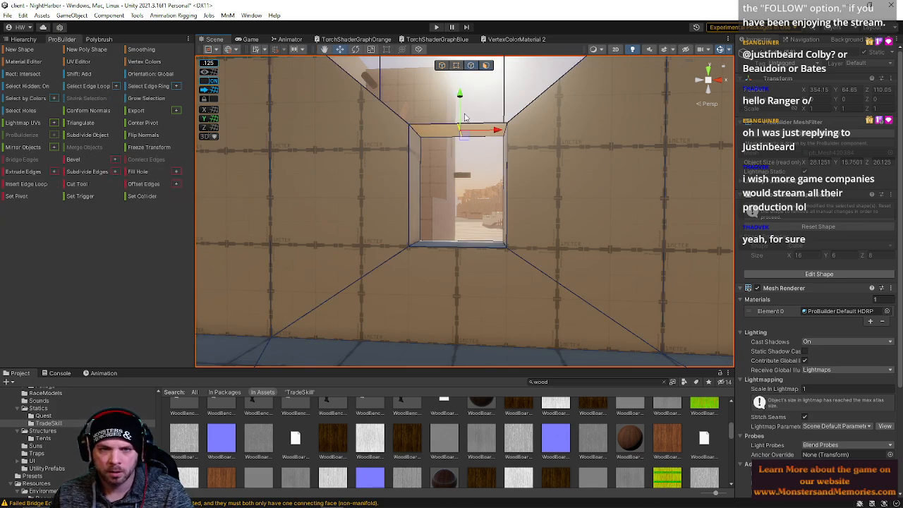
right_drag(460, 57, 525, 198)
Step: Rebuild the inner wall faces around the window's pointed top by bridging its sloped edges to the surrounding wall edges
click(489, 212)
shift+click(472, 217)
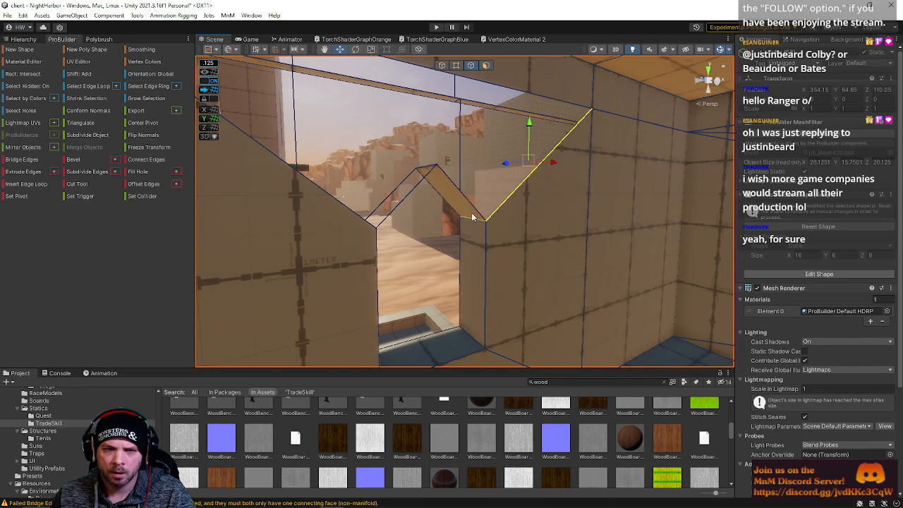
shift+click(500, 213)
right_drag(500, 212, 429, 231)
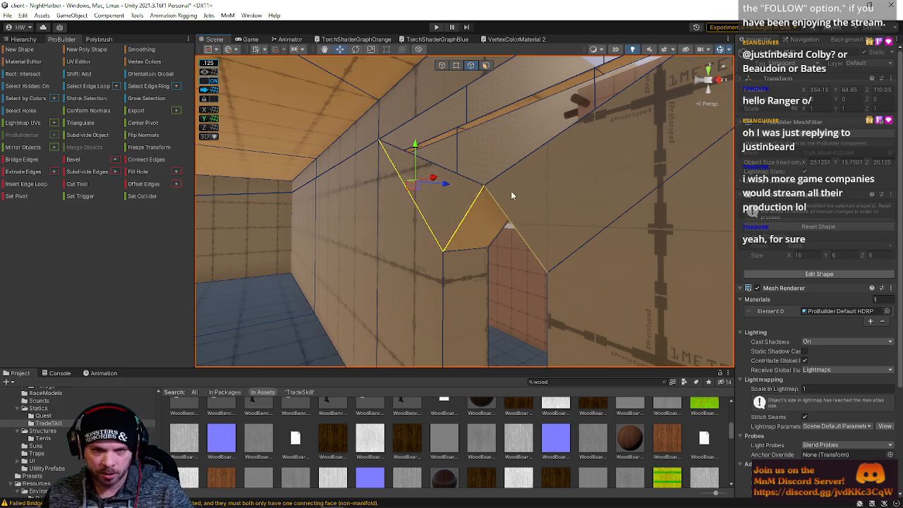
Step: Align the ledge edge above the window with the parapet seam and delete the outer wall face covering the opening
right_drag(470, 182, 445, 160)
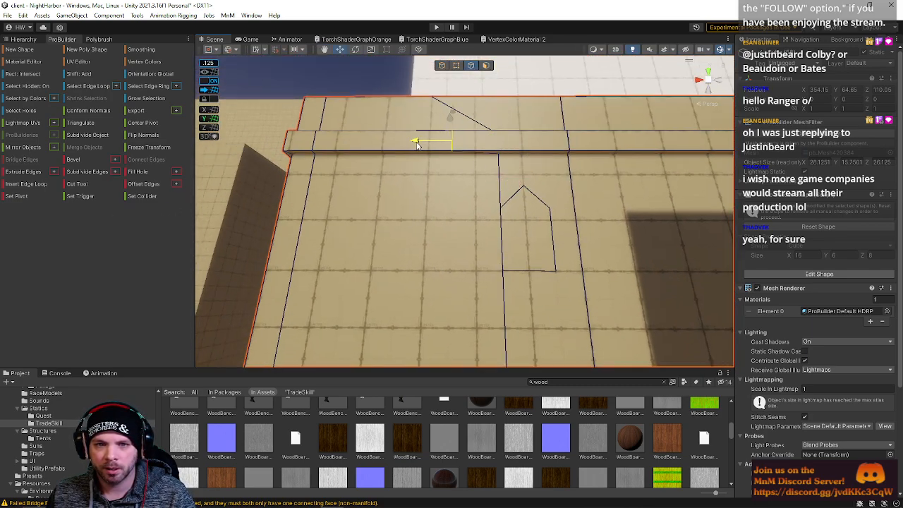
shift+click(498, 150)
right_drag(498, 150, 514, 313)
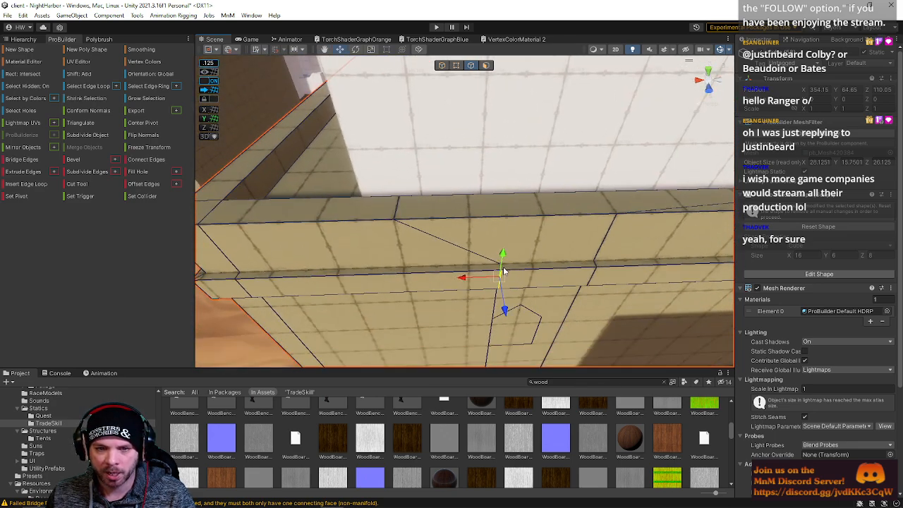
right_drag(371, 285, 467, 124)
click(485, 65)
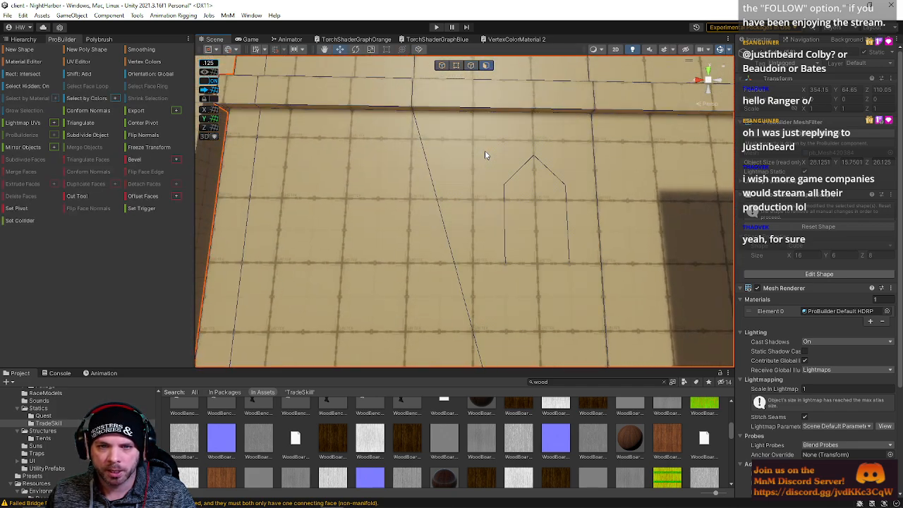
click(523, 263)
Step: Bridge the outer wall edges to the window's side and bottom edges to rebuild the faces beside and below the opening
click(471, 65)
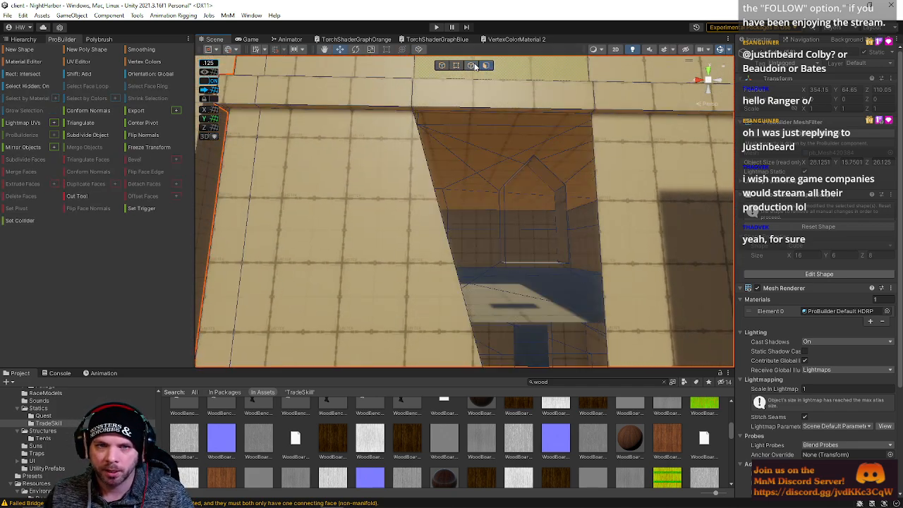
click(564, 225)
right_drag(565, 225, 416, 160)
click(445, 189)
click(377, 216)
click(419, 216)
key(alt+b)
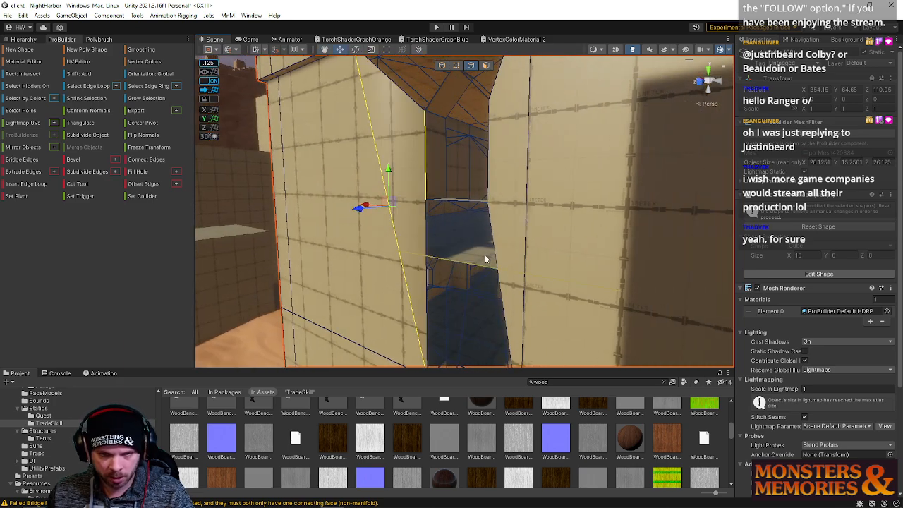
shift+click(424, 252)
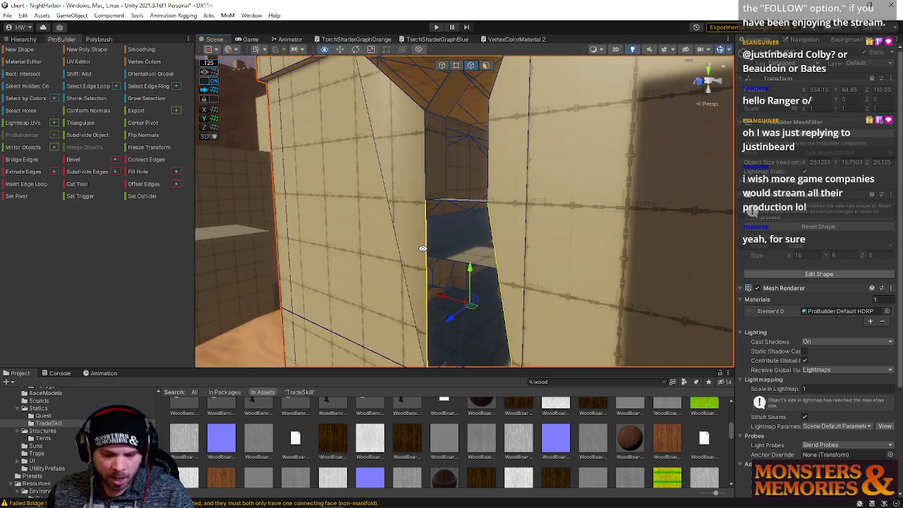
key(alt+b)
scroll(459, 206, down, 2)
Step: Bridge the window's sloped top edges to the upper wall edges to close the outer wall around the peak
right_drag(458, 206, 561, 183)
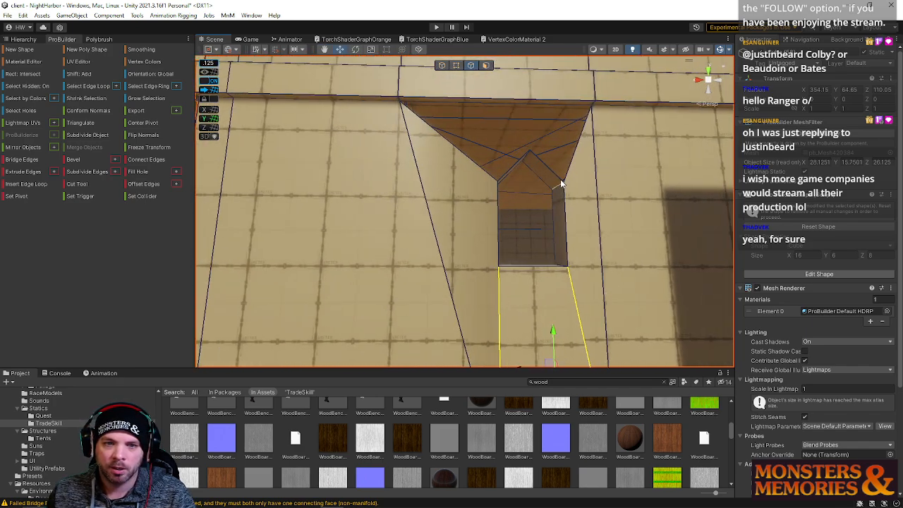
click(553, 174)
shift+click(564, 167)
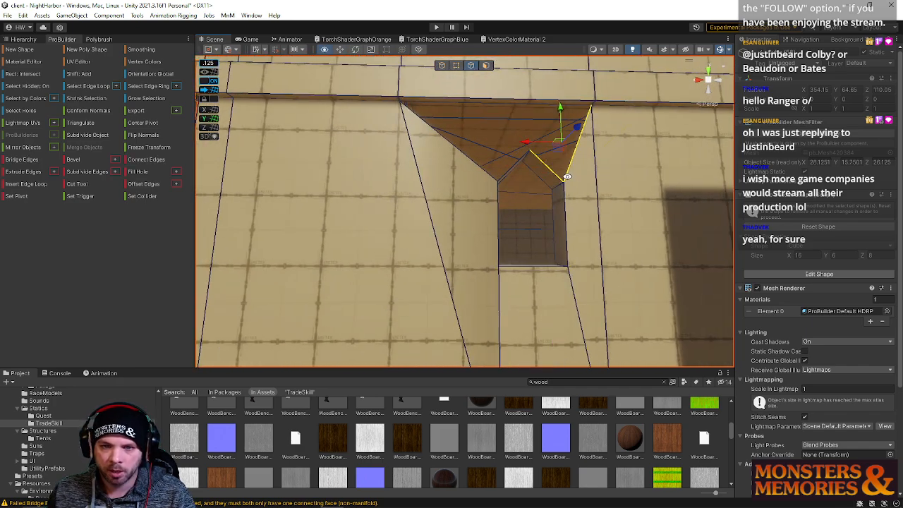
right_drag(573, 190, 494, 160)
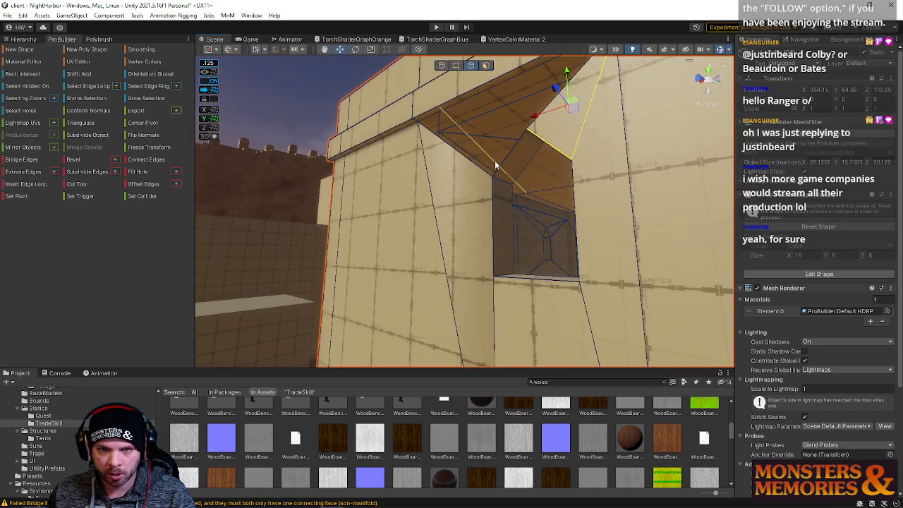
shift+click(537, 120)
right_drag(537, 120, 500, 145)
right_drag(526, 185, 471, 85)
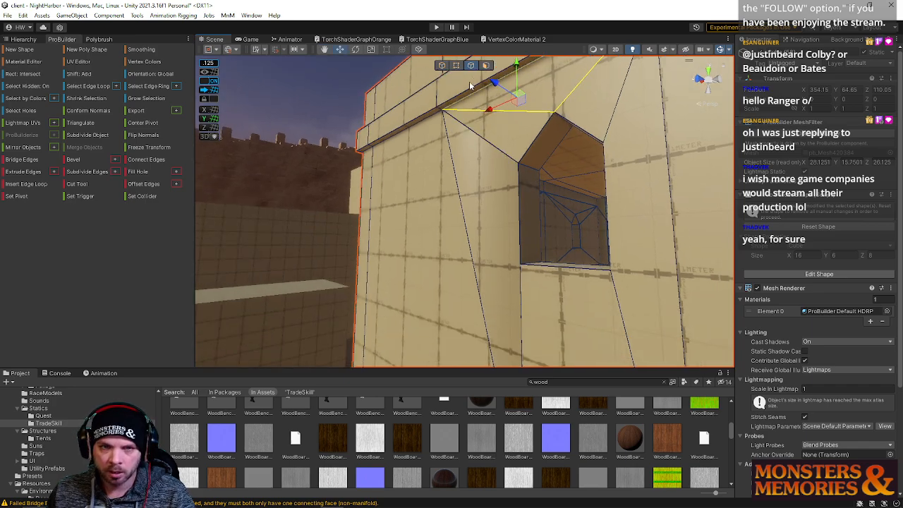
Step: Select the outer wall faces around the window and clean up the adjoining wall panel at its corner vertices
click(485, 65)
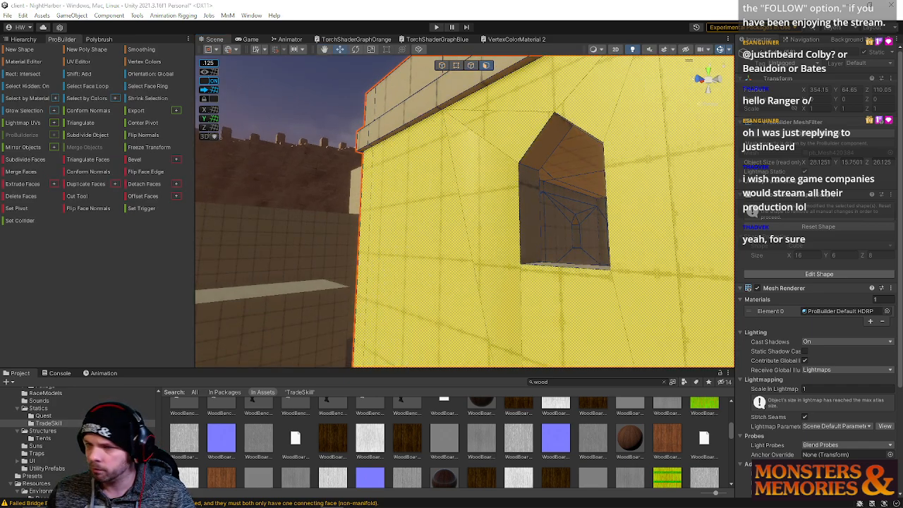
right_drag(375, 271, 517, 179)
click(451, 120)
click(457, 66)
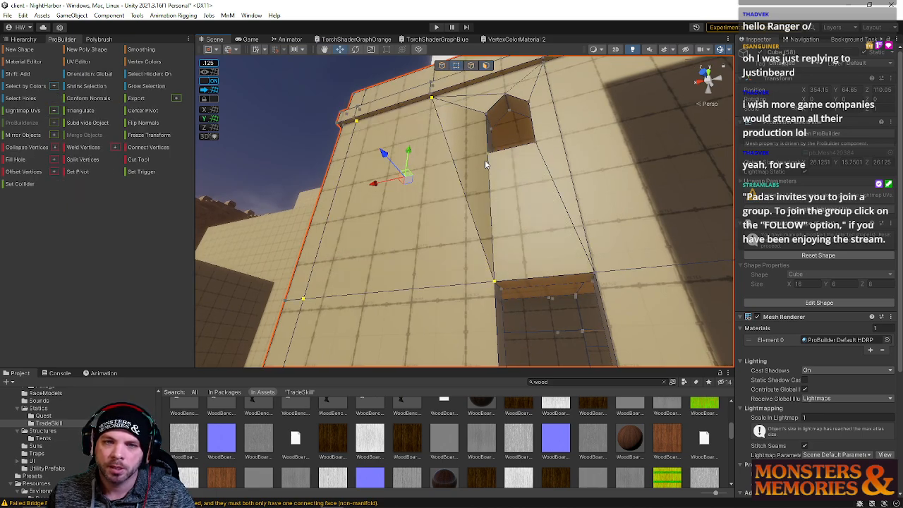
key(alt+c)
Step: Narrow the new pointed window by moving its two side reveal faces inward
right_drag(514, 250, 552, 282)
click(388, 143)
click(552, 283)
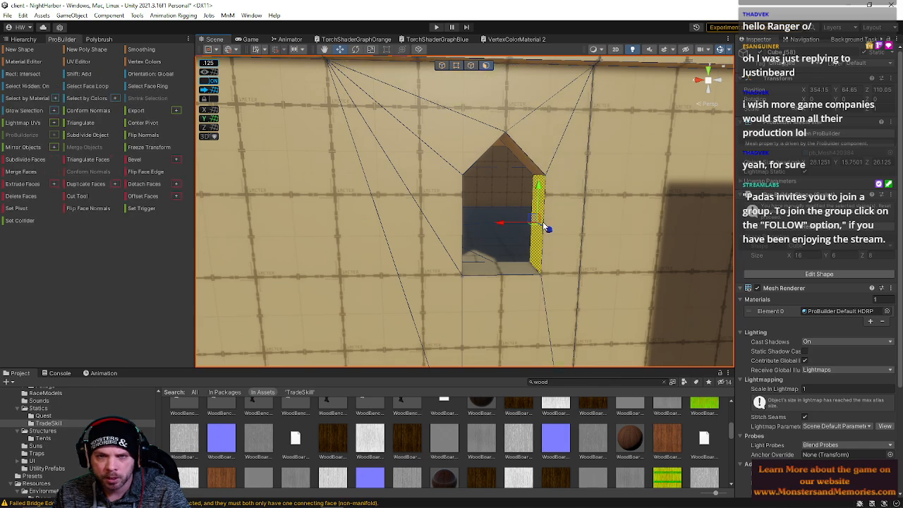
right_drag(543, 225, 508, 219)
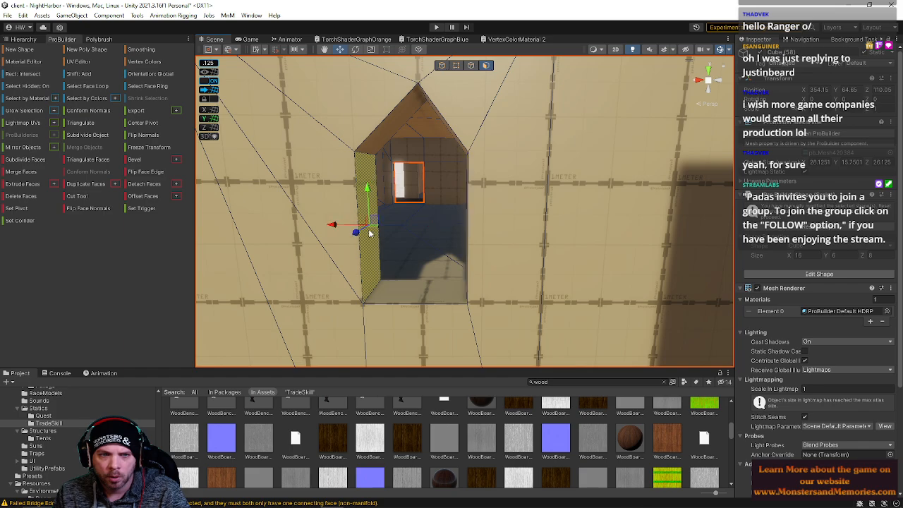
Step: Narrow the pointed window in the adjoining room wall by moving its side reveal faces inward
right_drag(351, 228, 447, 217)
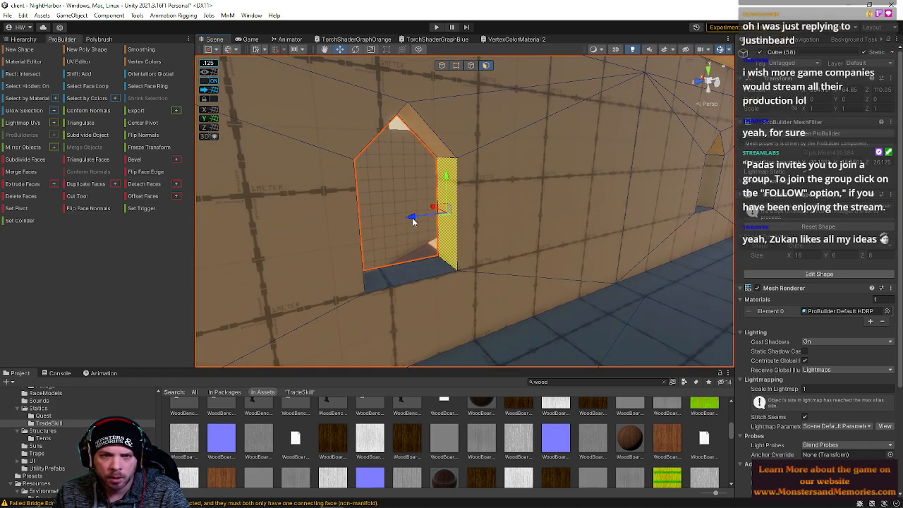
right_drag(437, 249, 318, 189)
click(502, 213)
key(w)
click(516, 168)
key(w)
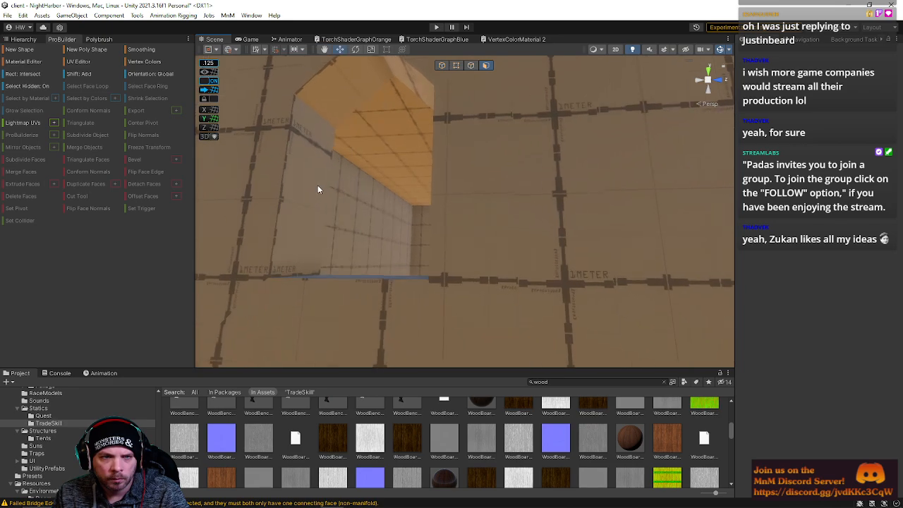
Step: Move both side reveal faces of the next upper window inward to match the narrower opening
click(317, 189)
key(f)
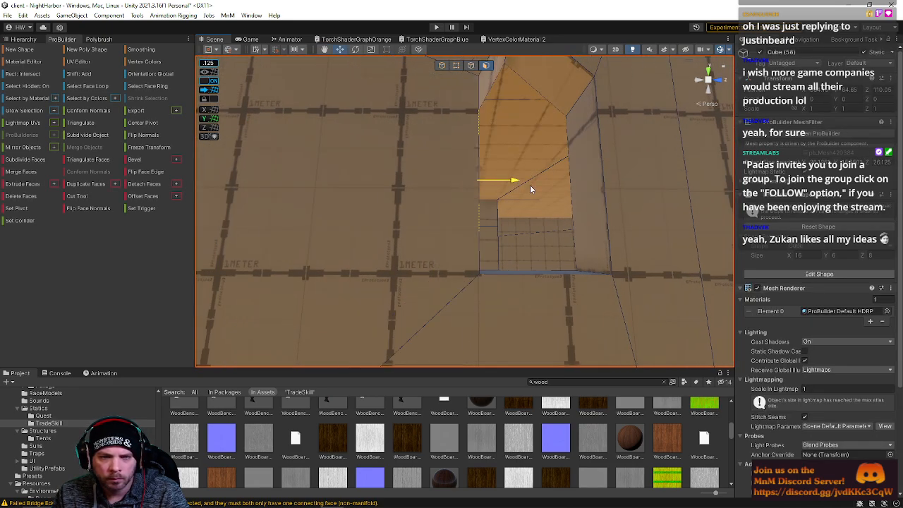
click(592, 178)
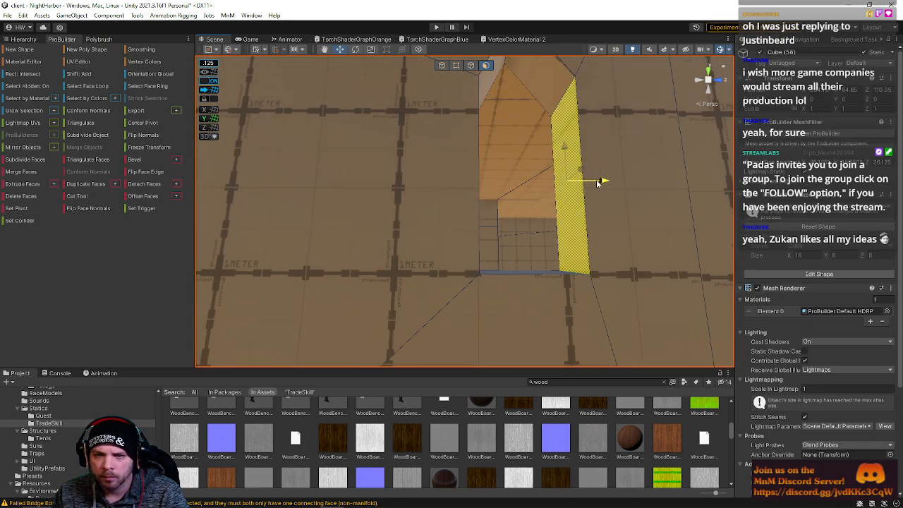
Step: Select the outer faces of the side wall and the front wall around the narrowed windows, and clear the selection
right_drag(588, 213, 571, 218)
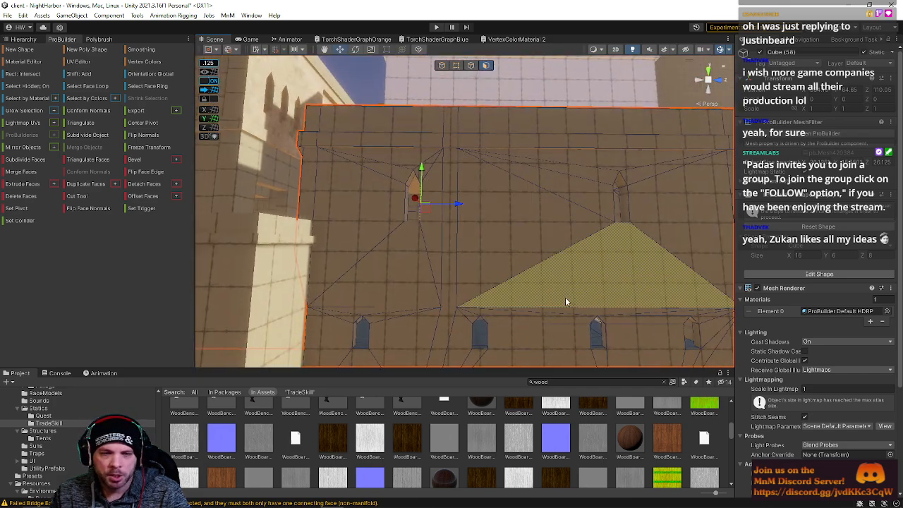
click(565, 297)
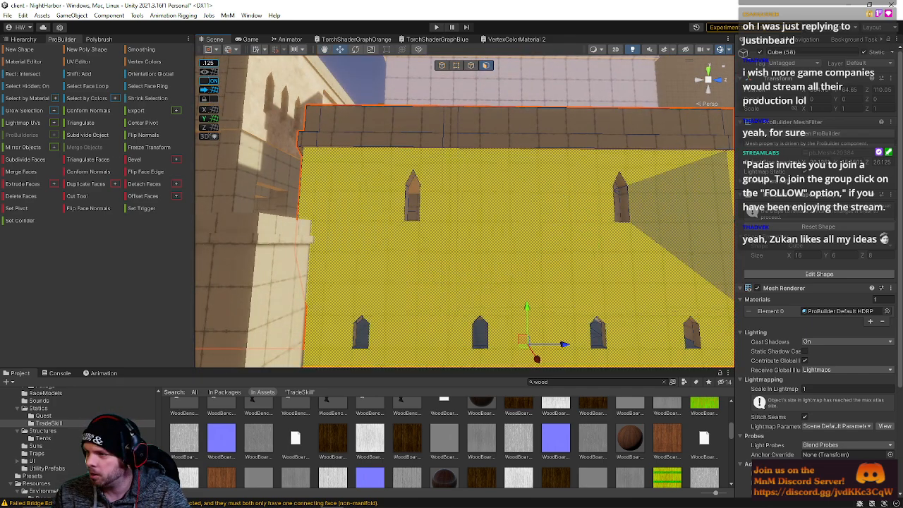
right_drag(429, 216, 322, 205)
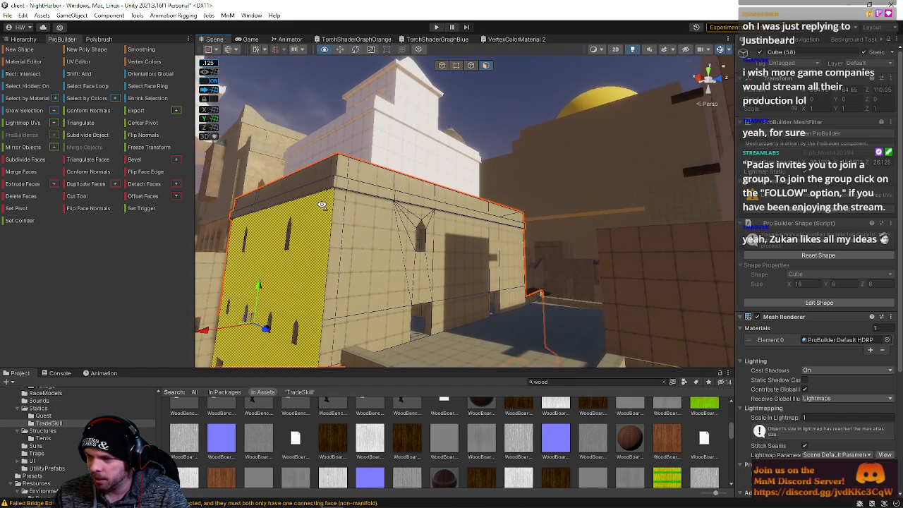
right_drag(471, 217, 666, 251)
click(319, 186)
double_click(666, 250)
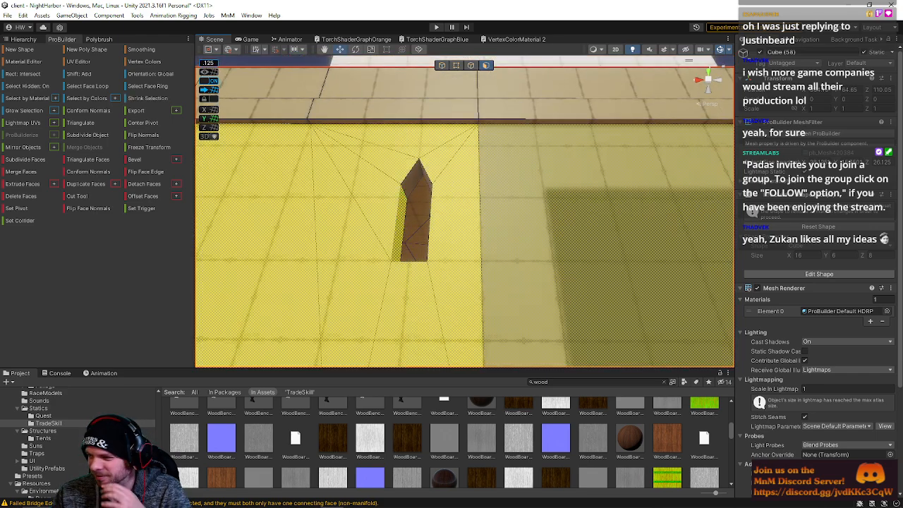
right_drag(472, 301, 334, 202)
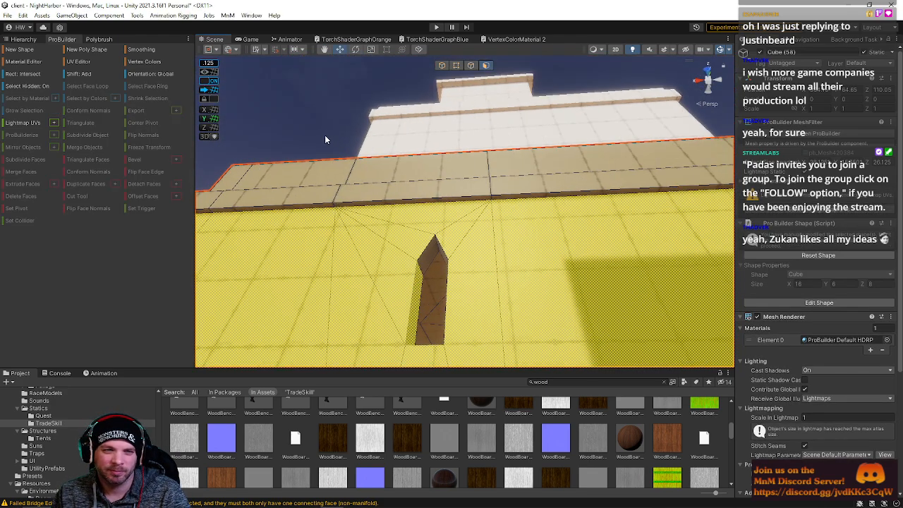
click(325, 136)
Step: In the other building's room, raise the horizontal edge of the windowless inner wall closer to the ceiling
right_drag(324, 137, 403, 286)
right_drag(431, 290, 530, 232)
click(452, 276)
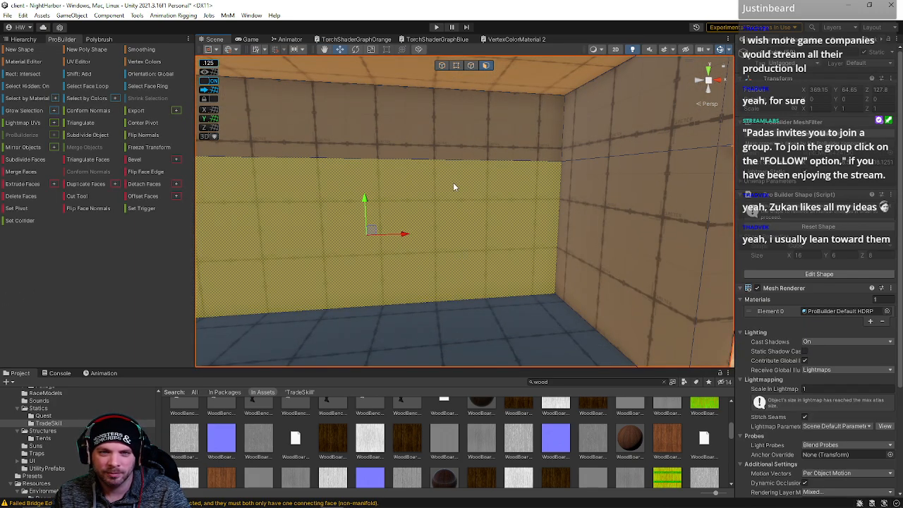
key(f)
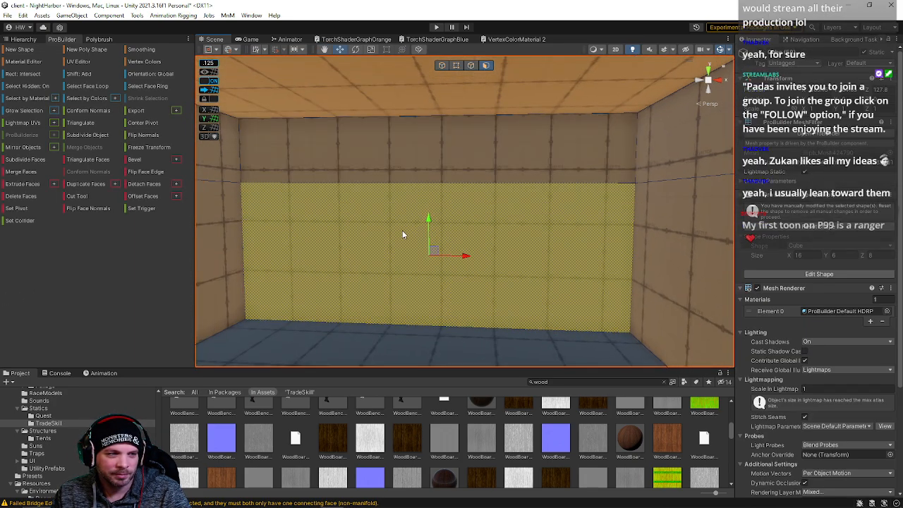
click(470, 65)
click(480, 172)
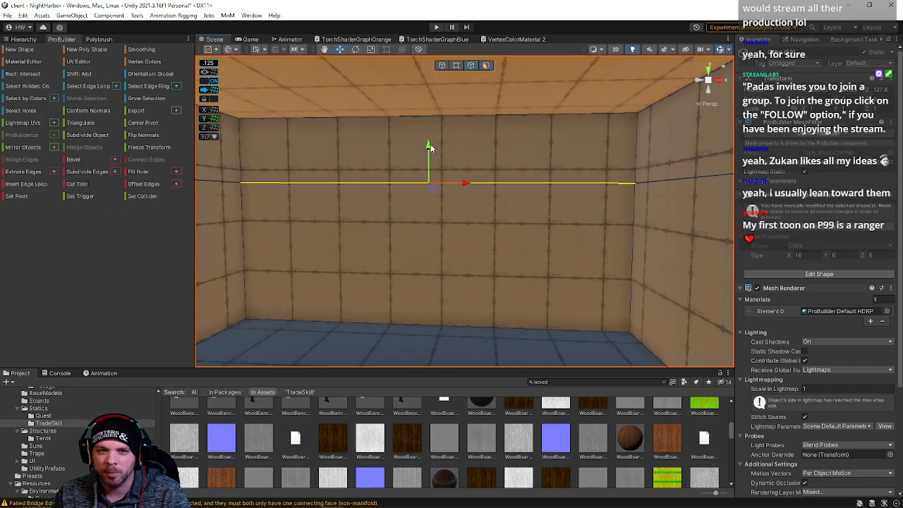
drag(430, 147, 428, 103)
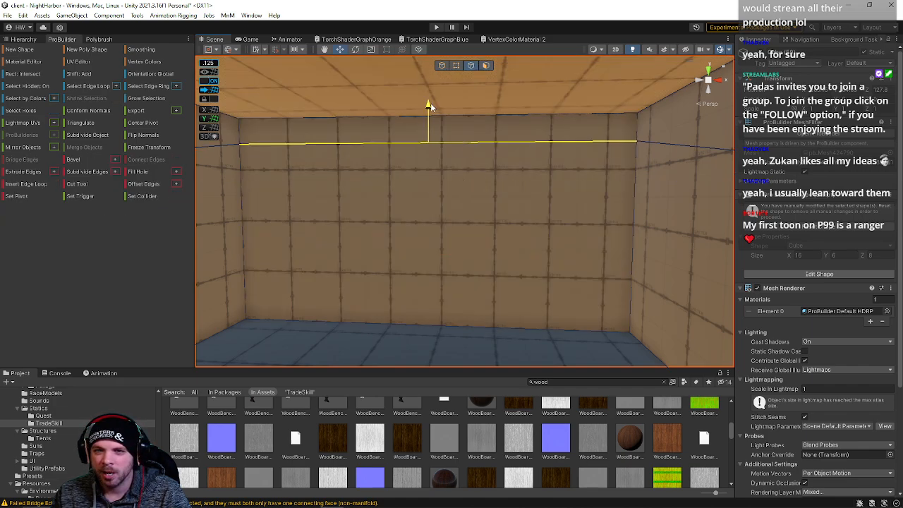
Step: Inset the large inner wall face by extruding it inward with the Scale tool
click(486, 65)
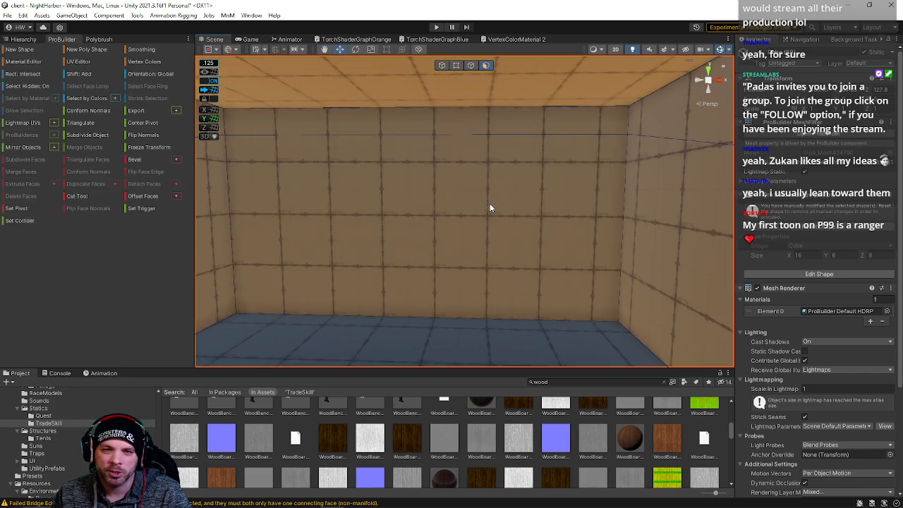
click(490, 209)
key(r)
click(547, 177)
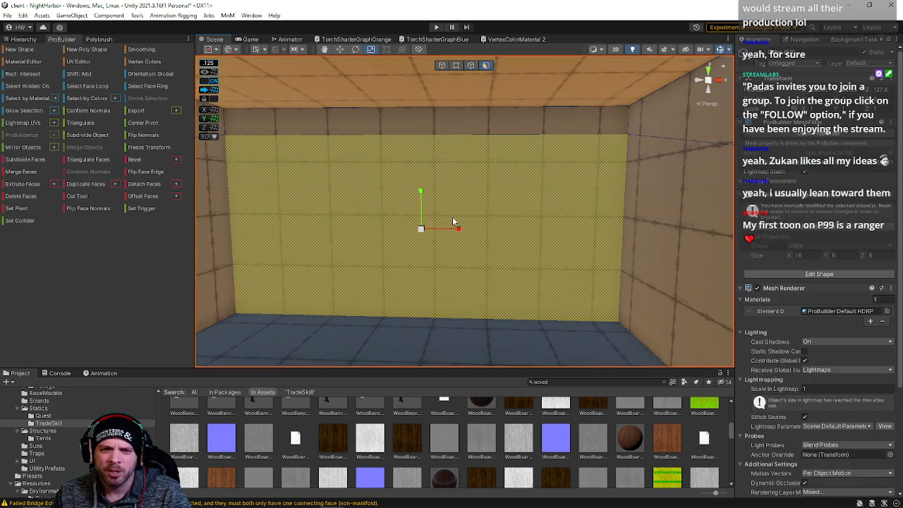
shift+drag(420, 228, 388, 234)
Step: Move the inset face sideways along the wall and reshape it into a small upright rectangle for a window
key(w)
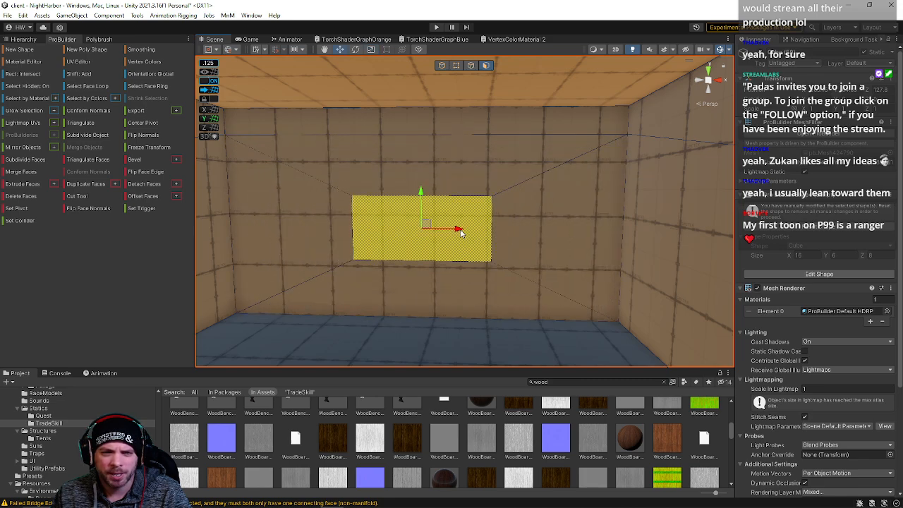
drag(457, 237, 528, 248)
key(f)
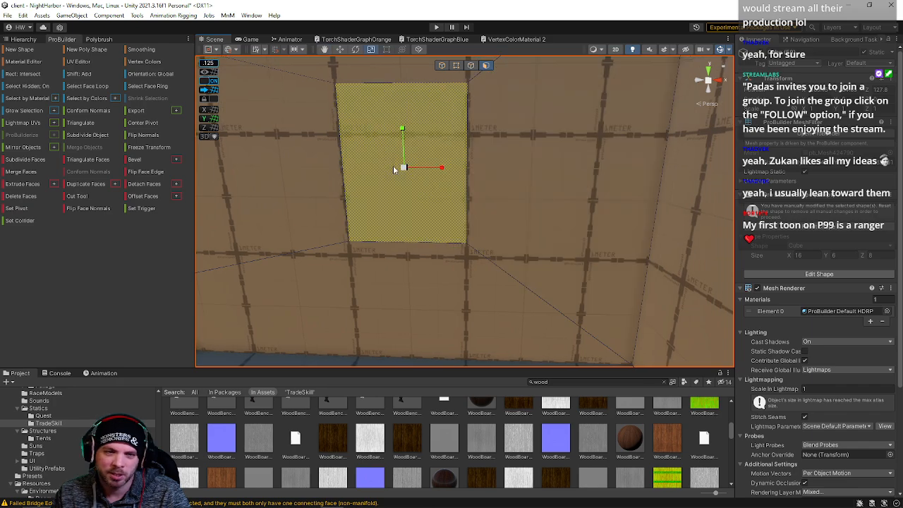
drag(400, 130, 404, 144)
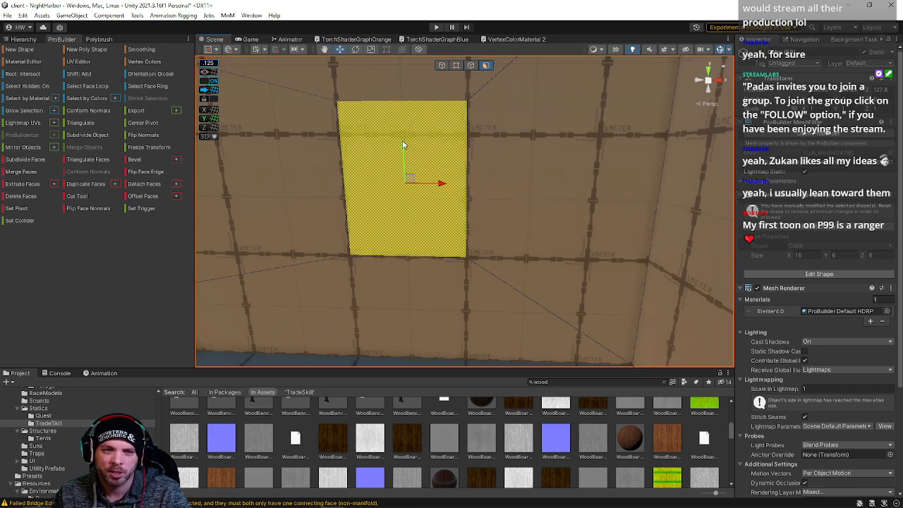
click(471, 65)
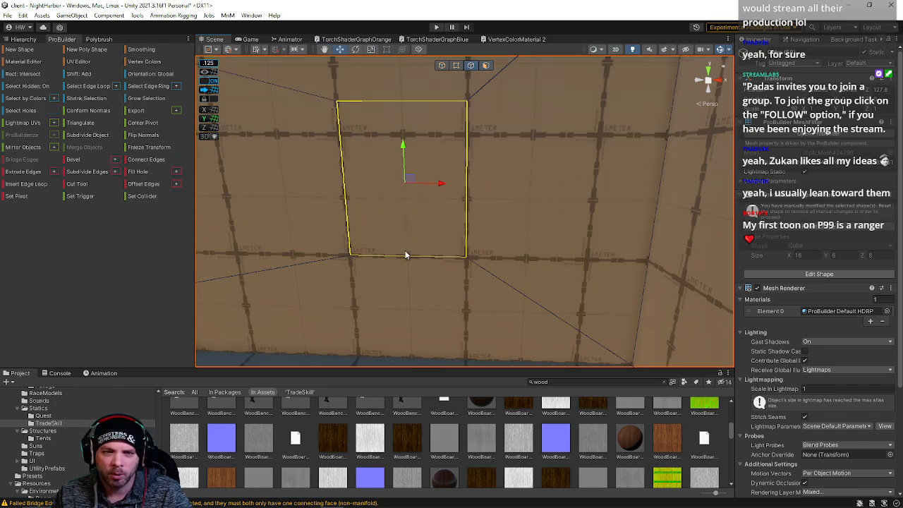
Step: Fine-tune the vertical and upper edges of the small inset window rectangle on the inner wall
click(406, 255)
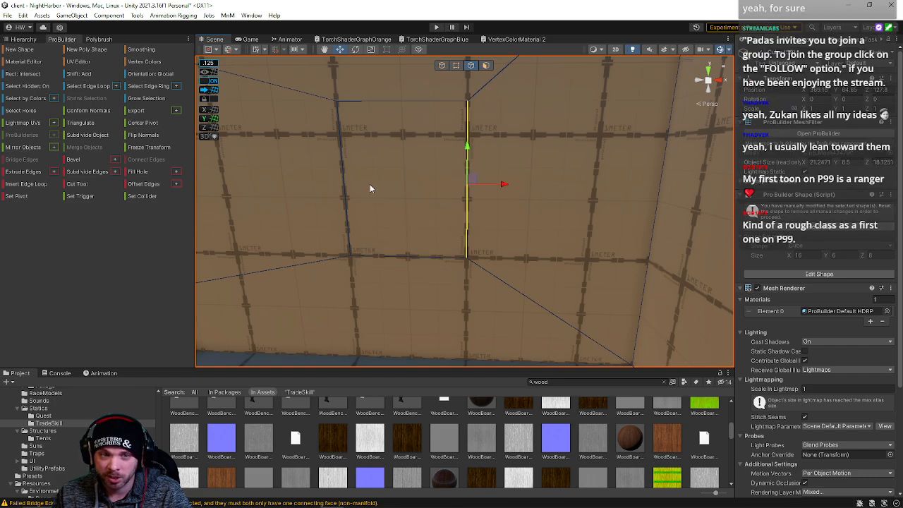
drag(386, 186, 369, 184)
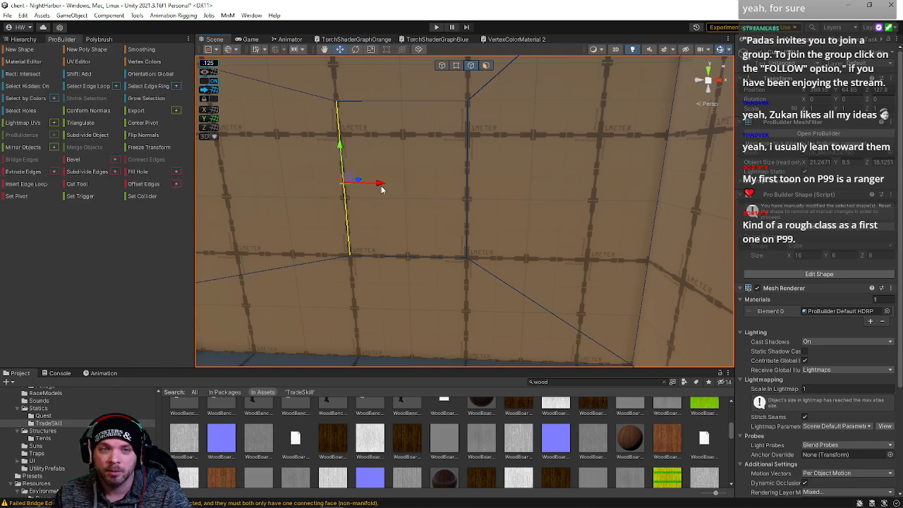
right_drag(365, 188, 425, 163)
scroll(397, 195, down, 4)
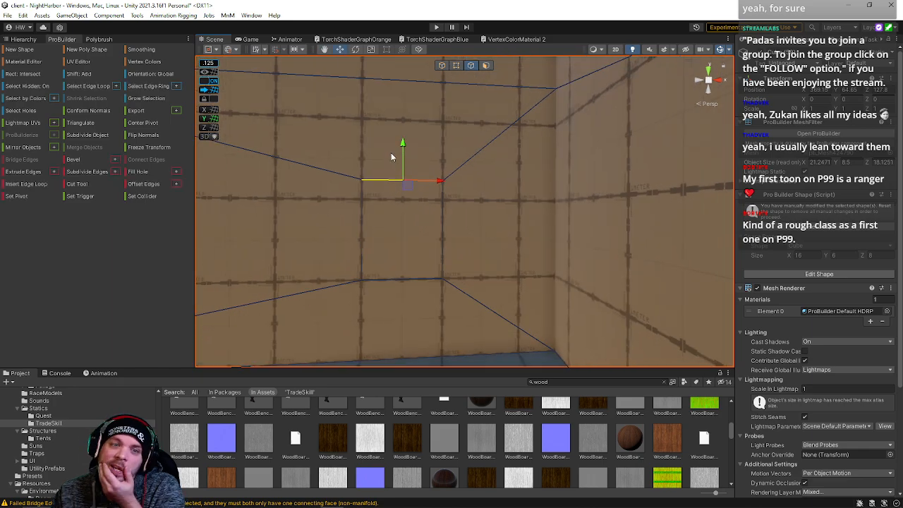
mouse_move(401, 147)
mouse_down()
mouse_move(400, 167)
mouse_move(402, 133)
mouse_move(405, 146)
mouse_up()
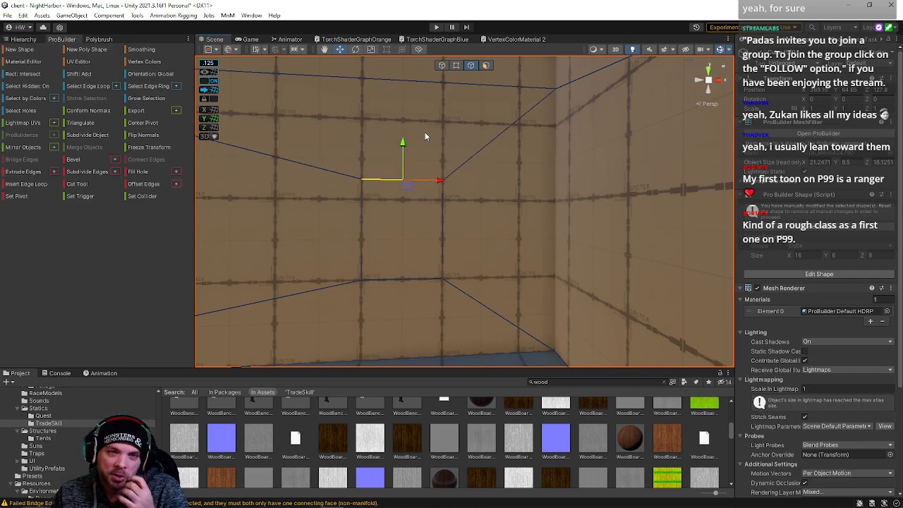
Step: Extrude the small inset window face outward through the thickness of the wall
click(485, 65)
click(407, 210)
scroll(397, 226, up, 5)
click(566, 244)
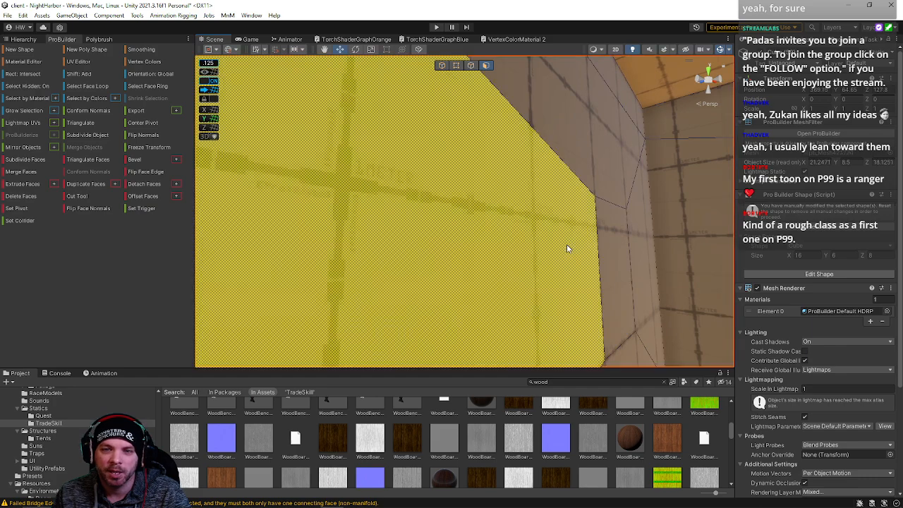
mouse_move(567, 244)
right_down()
mouse_move(562, 276)
mouse_move(574, 223)
mouse_move(556, 249)
mouse_move(582, 251)
right_up()
click(574, 223)
key(a)
drag(559, 237, 511, 233)
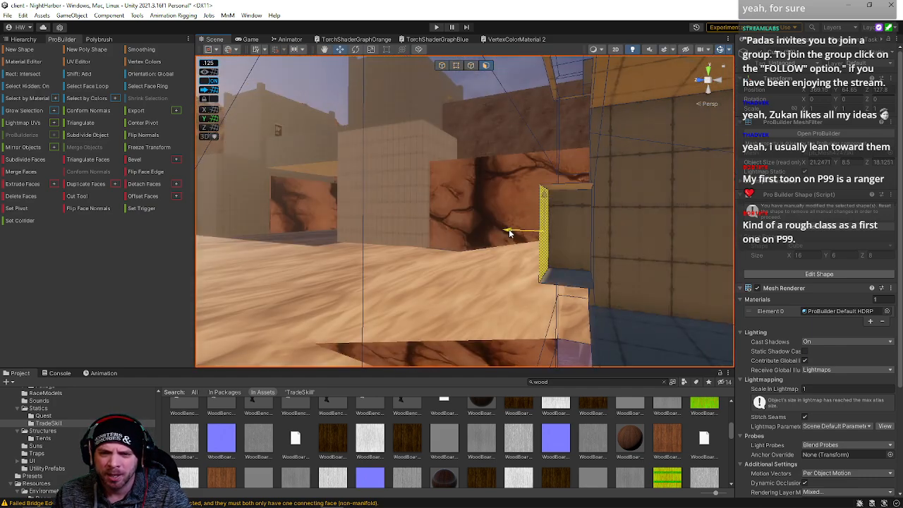
Step: Delete the end face of the window opening and the inner wall face above it
right_drag(511, 233, 446, 333)
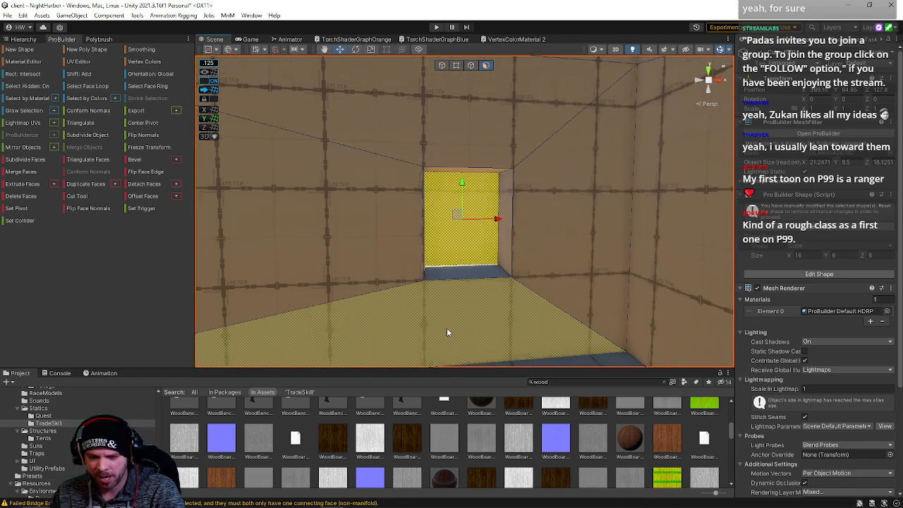
key(BackSpace)
Step: Split the upper edges of the window opening at their middle and raise the midpoint into a pointed peak
click(471, 65)
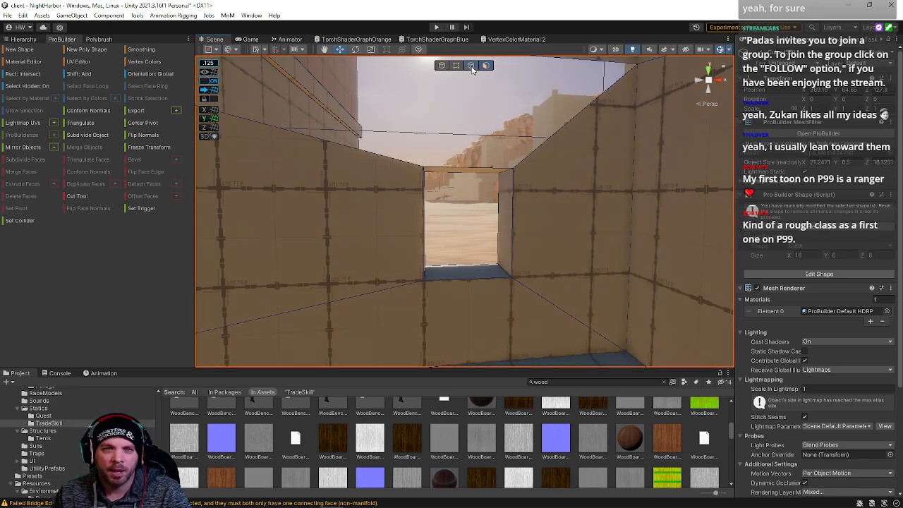
click(471, 66)
click(471, 170)
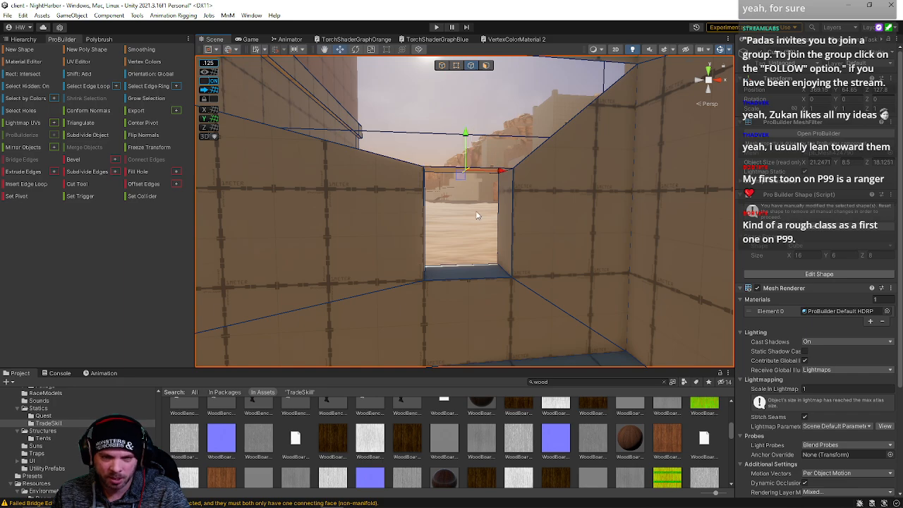
right_drag(477, 215, 465, 192)
drag(487, 185, 485, 137)
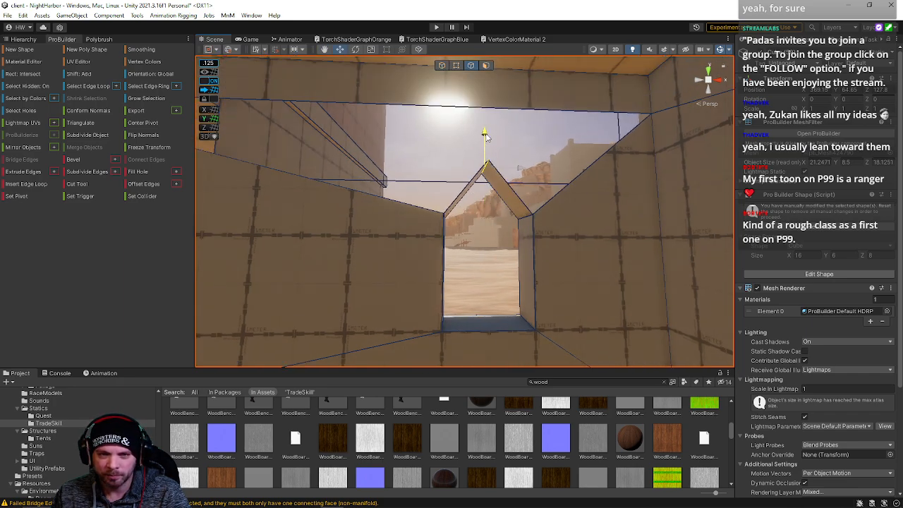
Step: Rebuild the inner wall above the pointed window by bridging its sloped edges and peak to the surrounding wall edges
middle_drag(498, 170, 529, 205)
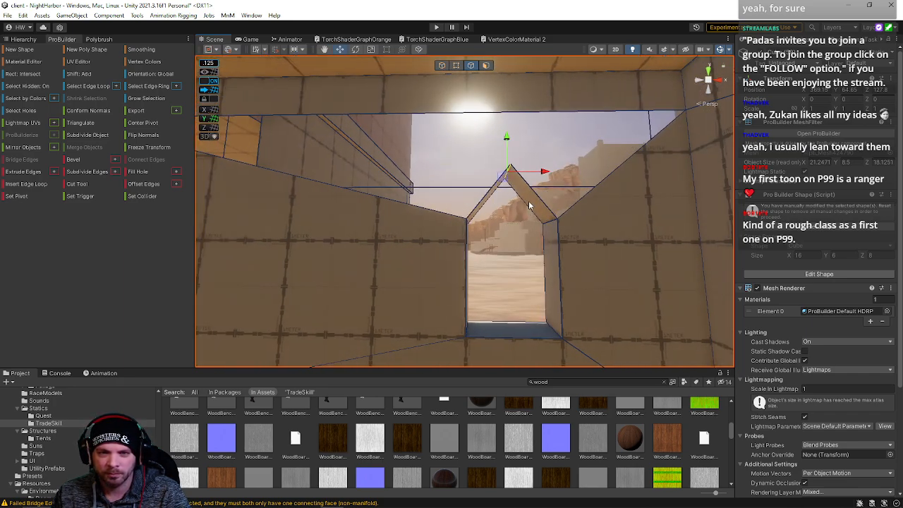
shift+click(573, 208)
key(alt+b)
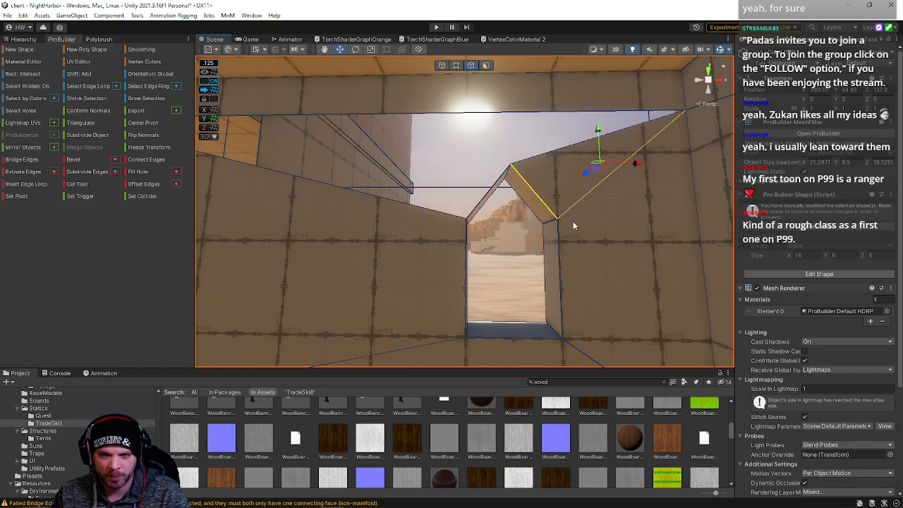
alt+drag(572, 223, 489, 206)
click(489, 204)
shift+click(535, 191)
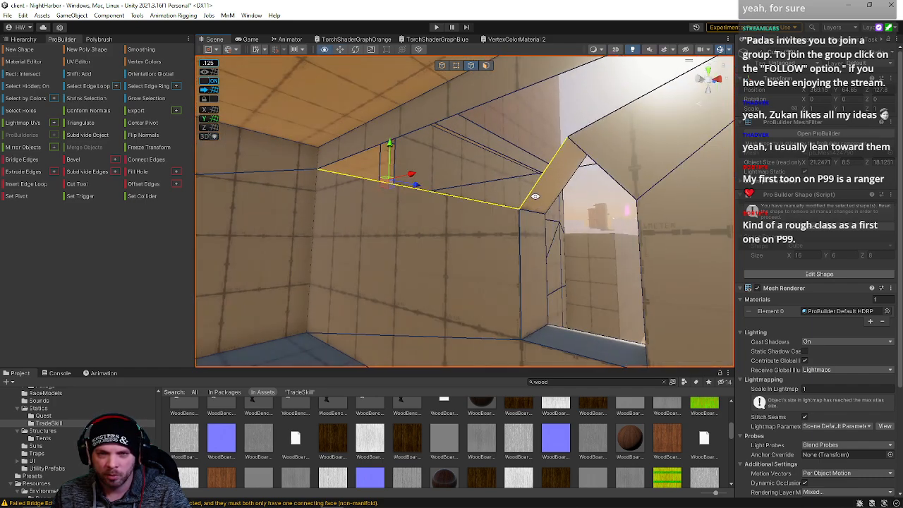
double_click(522, 147)
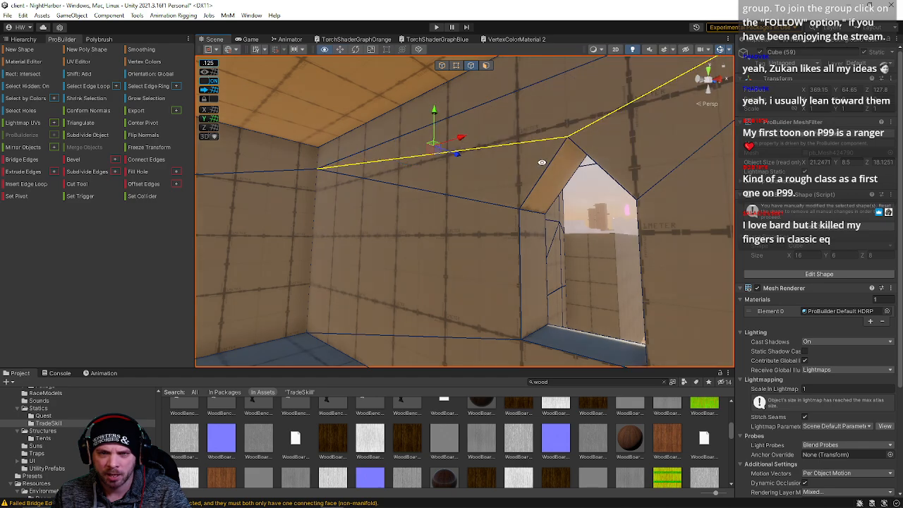
alt+drag(485, 204, 499, 74)
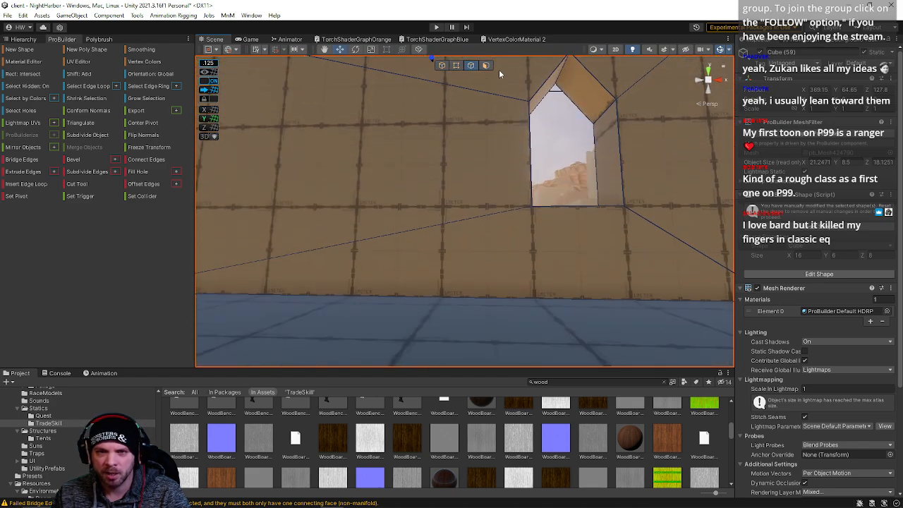
Step: Narrow the pointed window by moving both of its inner side faces toward each other
click(486, 65)
right_drag(509, 113, 586, 244)
click(597, 216)
drag(572, 200, 553, 200)
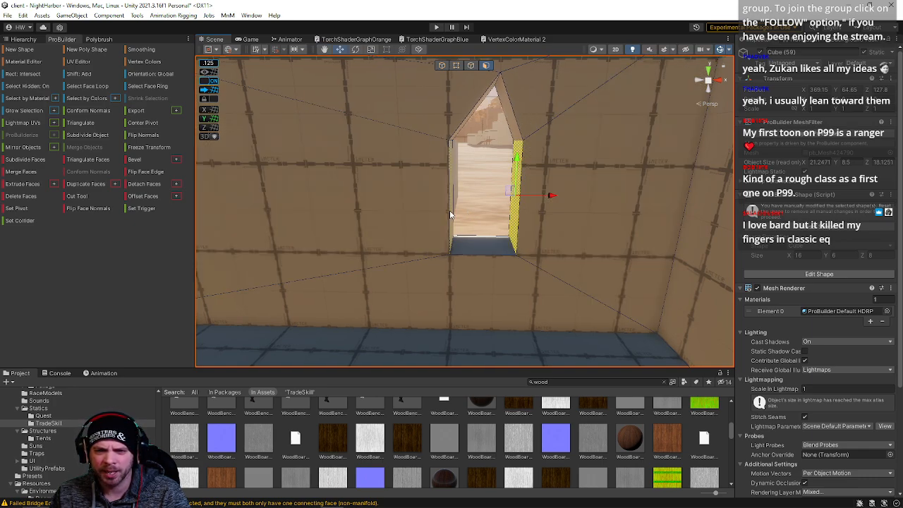
click(450, 210)
drag(490, 201, 507, 197)
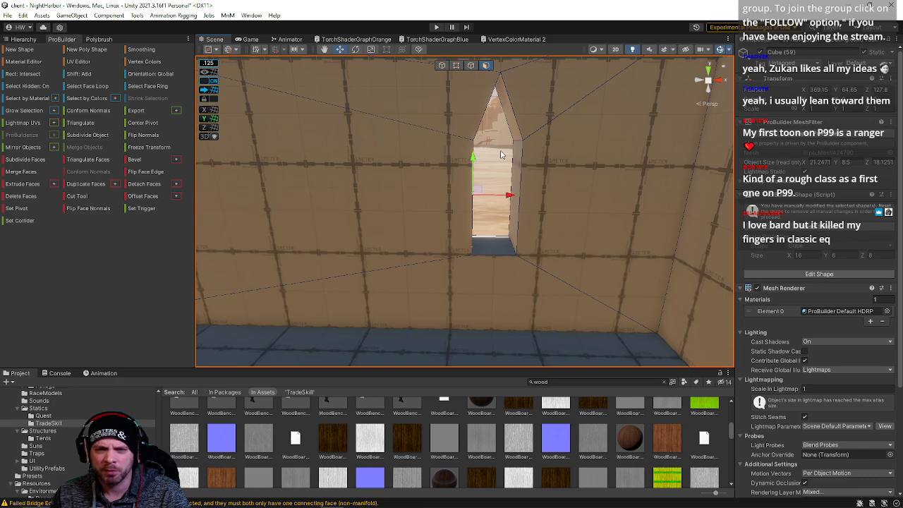
Step: On the outside of the building, raise the wall's horizontal edge above the peak of the window
key(w)
right_drag(500, 154, 77, 197)
right_drag(442, 176, 424, 169)
key(s)
key(a)
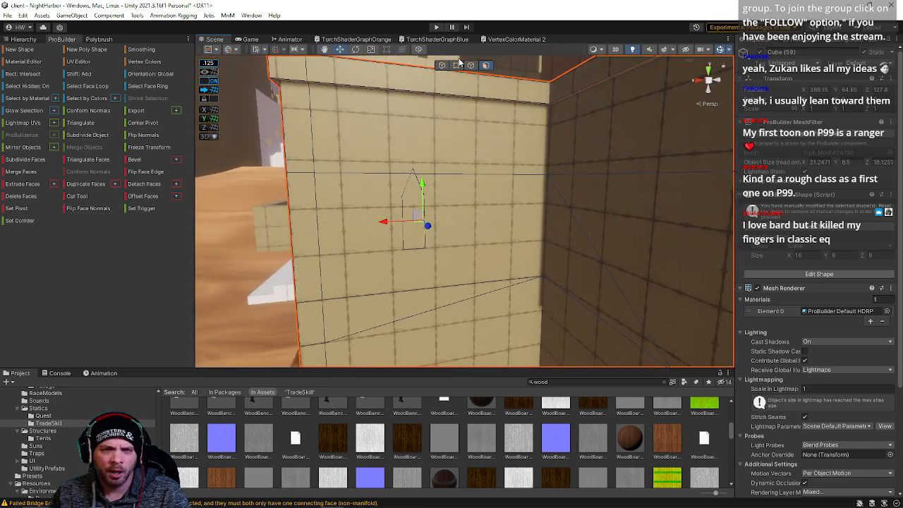
click(470, 65)
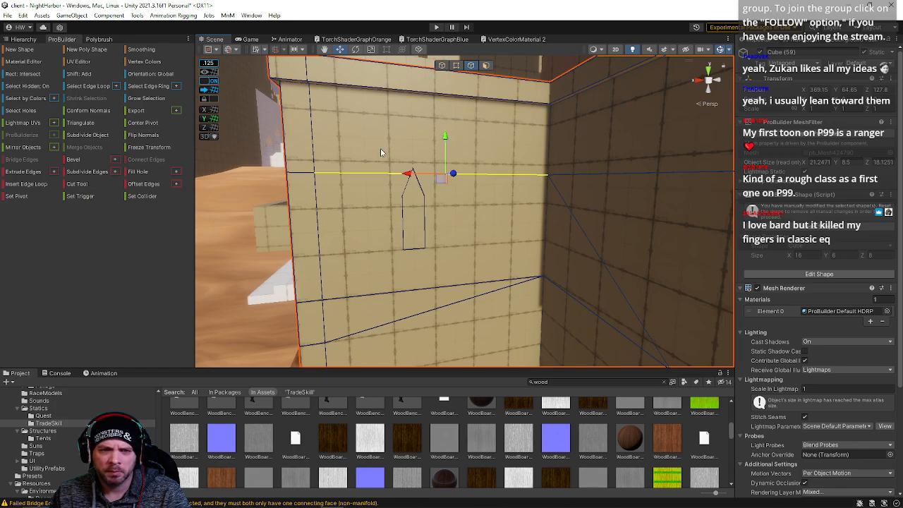
drag(434, 139, 433, 105)
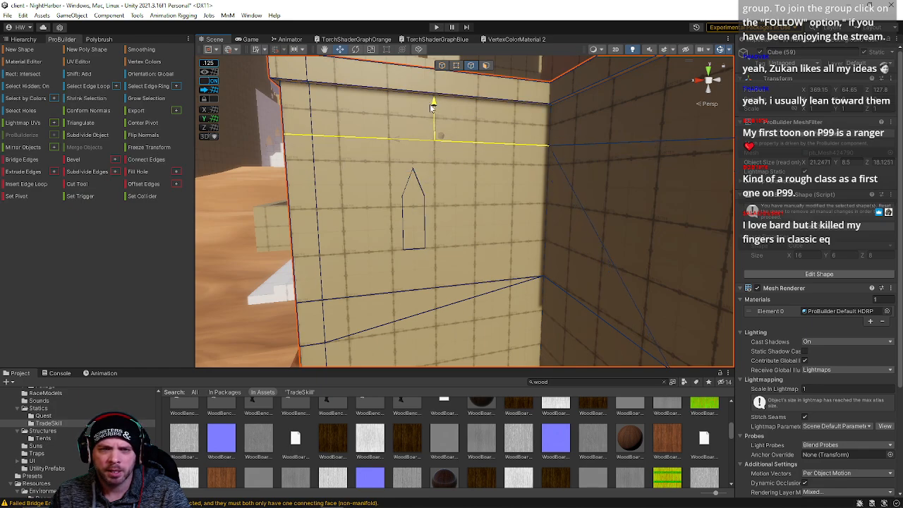
Step: Delete the outer wall face that covers the pointed window
right_drag(456, 172, 435, 190)
click(486, 65)
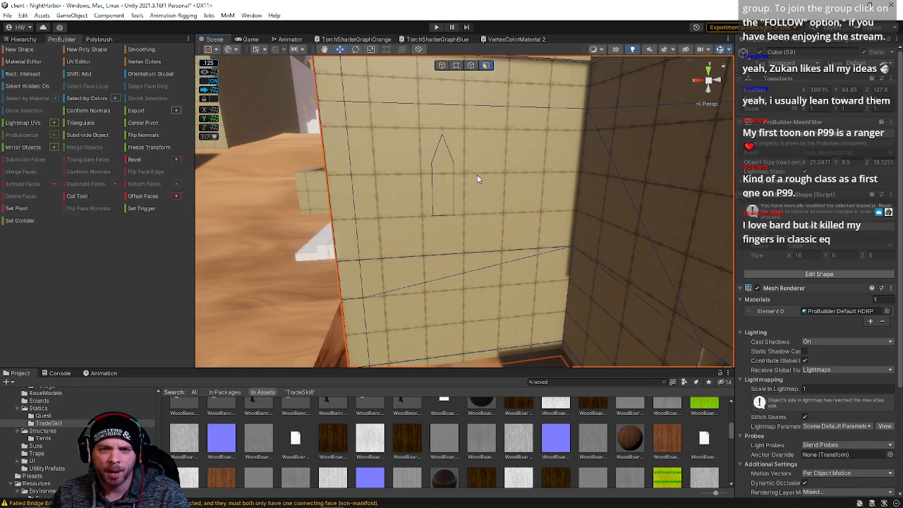
click(480, 182)
key(Delete)
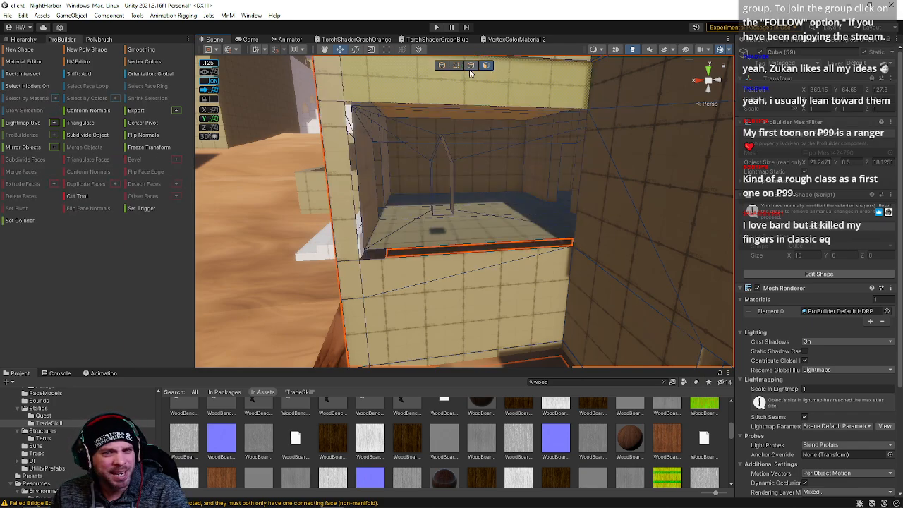
Step: Bridge the lower edge of the outer wall gap to the window's sill edge
click(470, 67)
right_drag(442, 183, 440, 228)
click(440, 229)
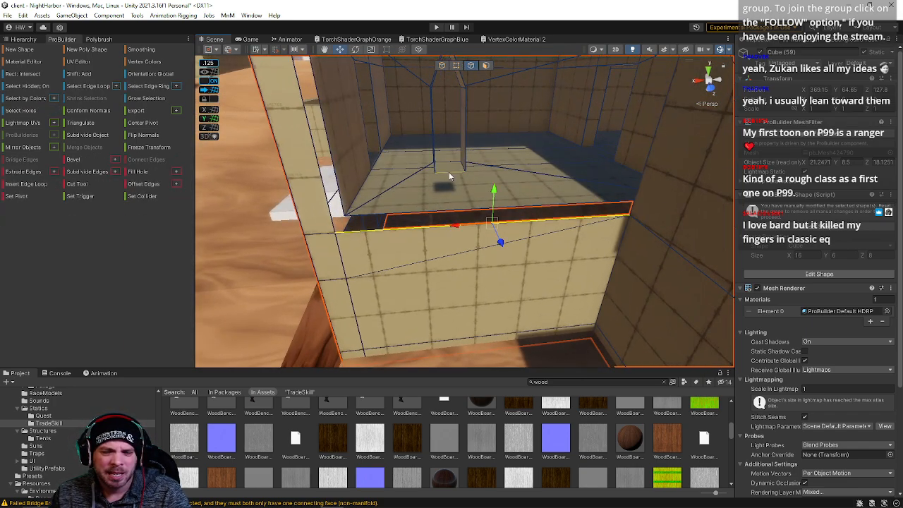
key(alt+b)
Step: Bridge the window's two vertical outer edges to the wall edges on either side of the gap
mouse_move(468, 189)
right_down()
mouse_move(377, 151)
mouse_move(469, 199)
right_up()
click(470, 199)
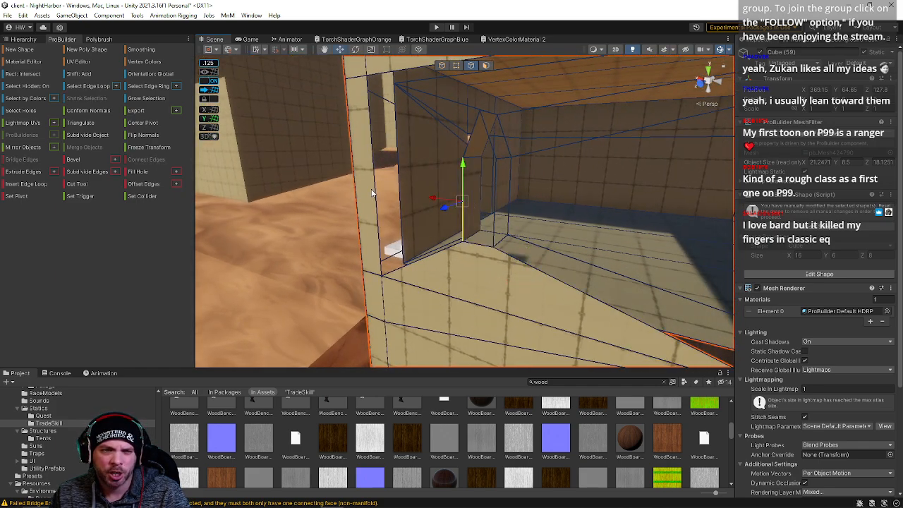
shift+click(374, 190)
key(alt+b)
right_drag(372, 189, 642, 201)
click(581, 203)
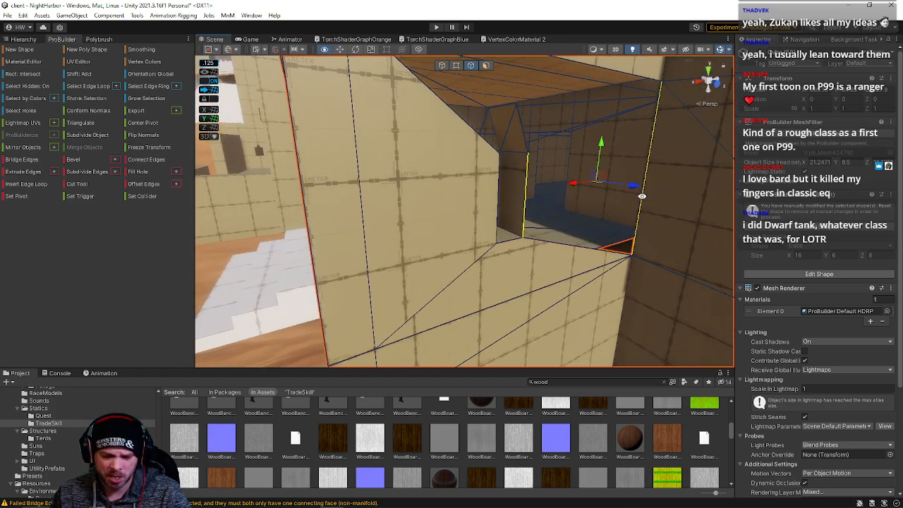
key(alt+b)
Step: Close the outer wall above the window by bridging the sloped peak edges and the remaining gaps under the upper edge
click(552, 147)
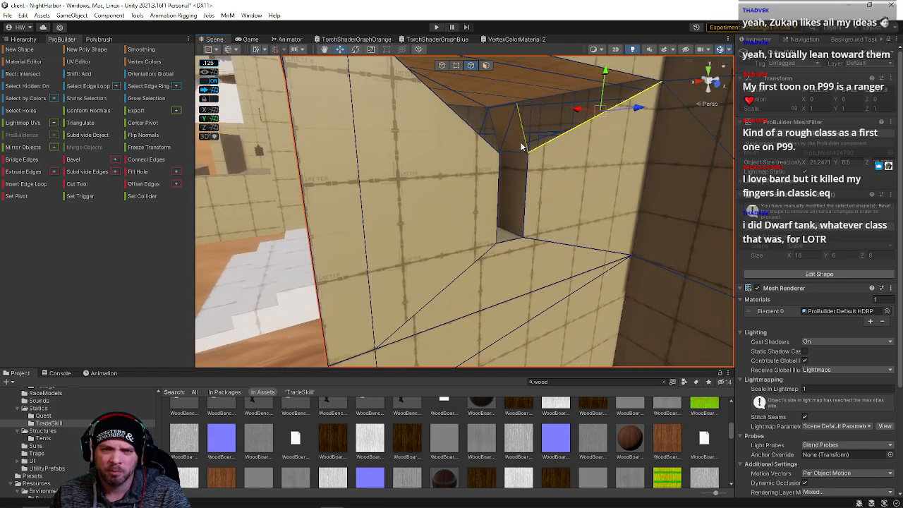
right_drag(522, 146, 363, 161)
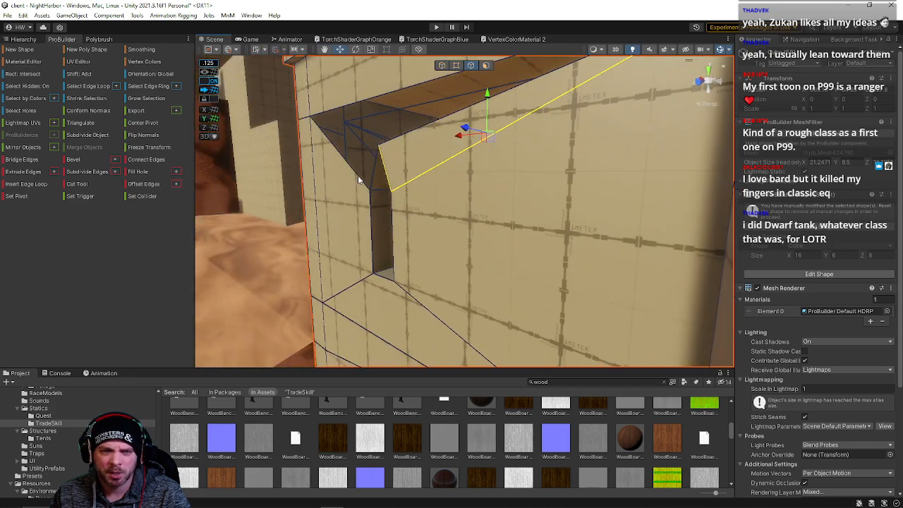
click(359, 180)
key(alt+b)
click(443, 119)
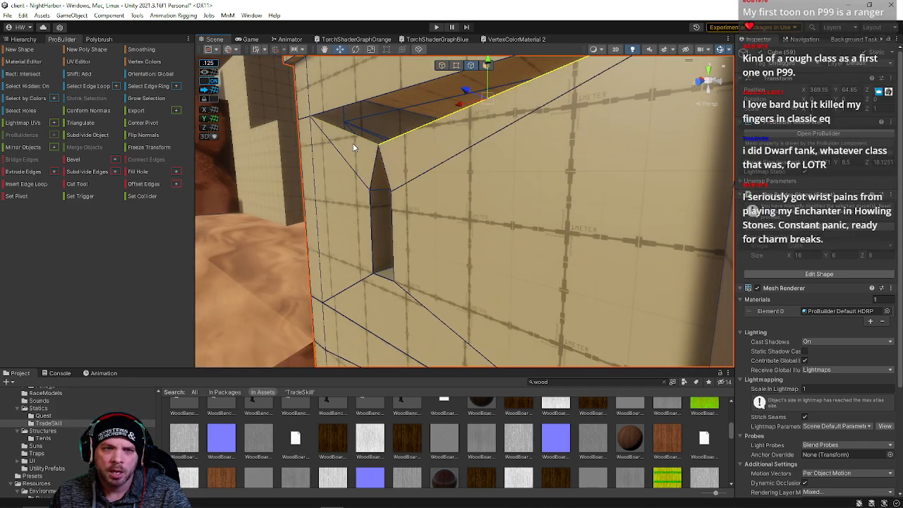
shift+click(353, 143)
key(alt+b)
Step: Select the rebuilt outer wall faces around the new window, and clear the selection
click(486, 65)
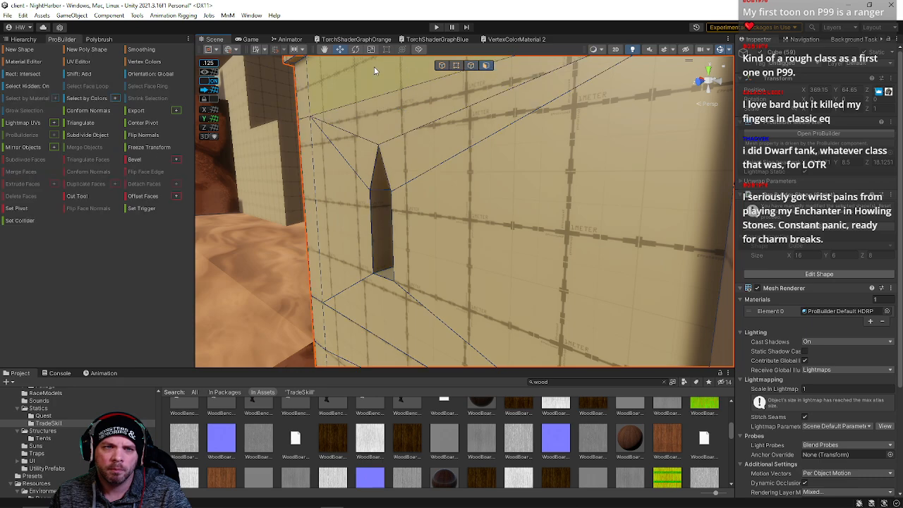
click(438, 176)
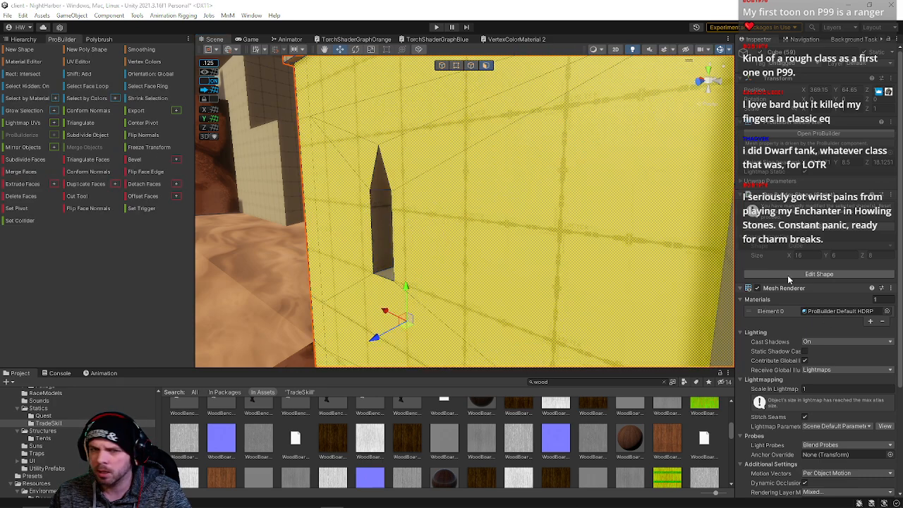
alt+drag(430, 240, 560, 186)
scroll(427, 144, down, 5)
click(388, 117)
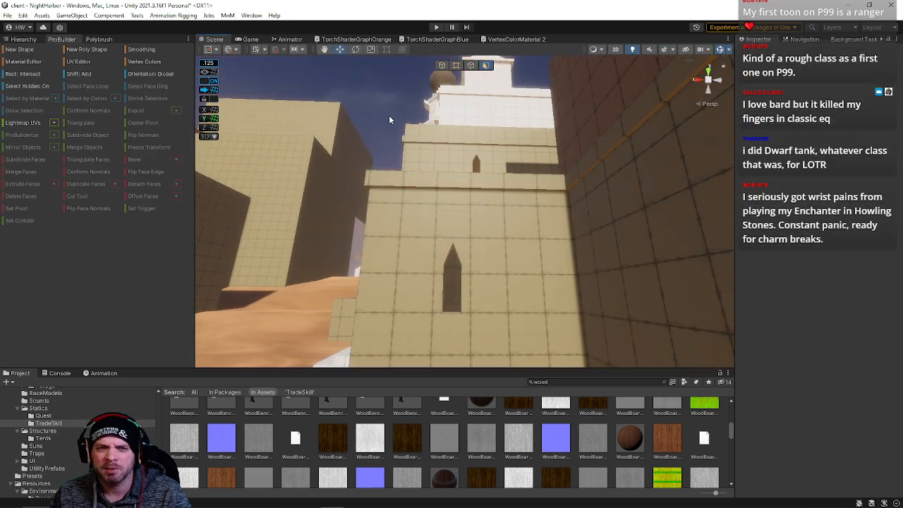
Step: Select the finished buildings and the adjoining lower blocks together as whole objects
right_drag(389, 117, 389, 183)
scroll(463, 200, up, 5)
key(w)
right_drag(470, 200, 448, 189)
key(s)
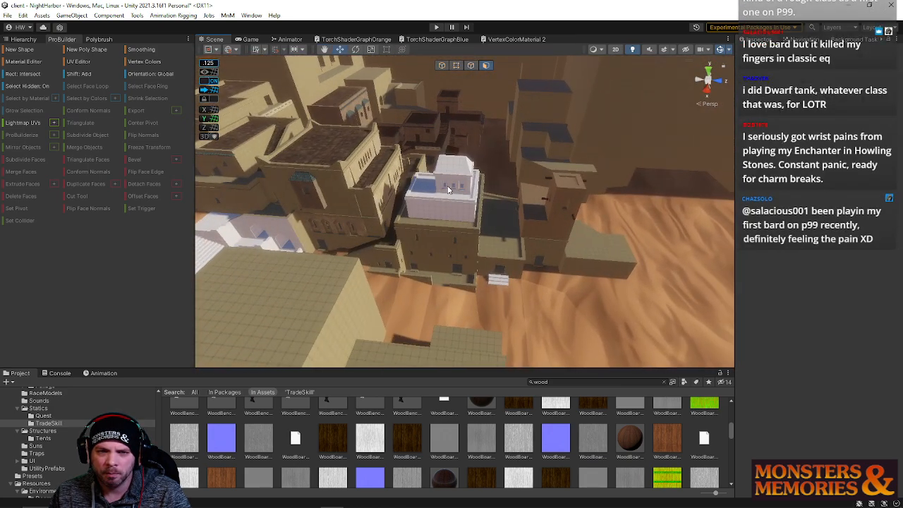
click(441, 66)
click(464, 258)
shift+click(487, 254)
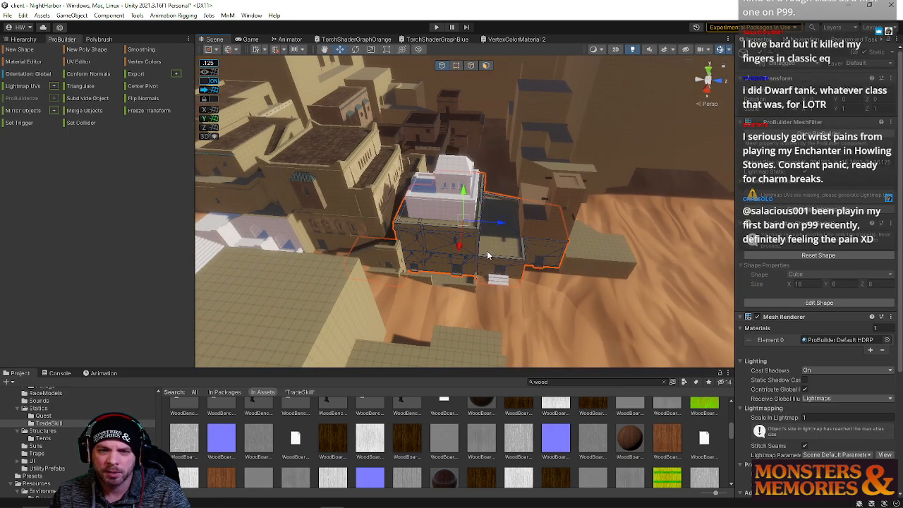
shift+click(367, 240)
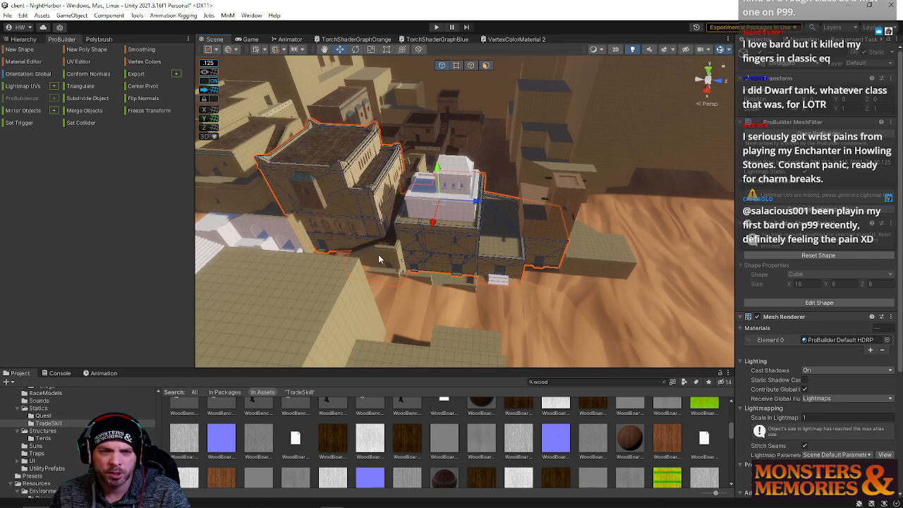
shift+click(357, 197)
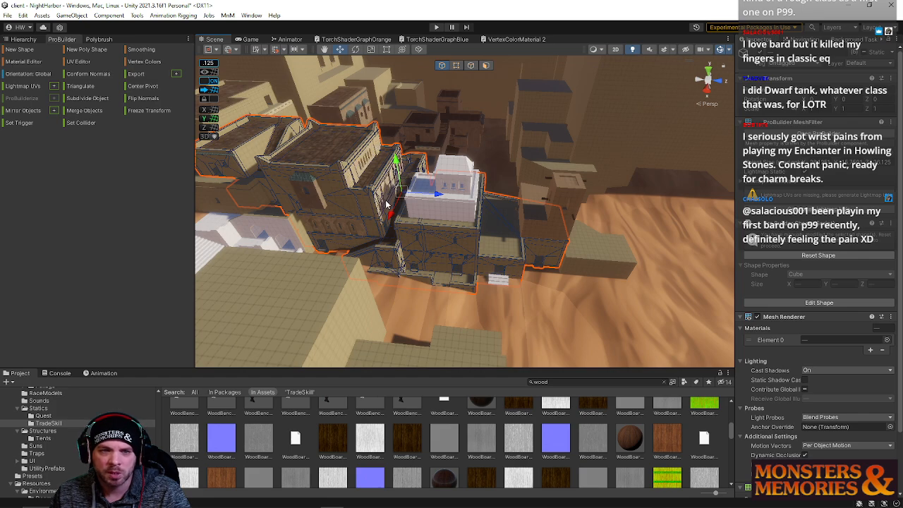
Step: Add the small white building beside the stairs to the object selection, and undo any accidental replacement of that selection
alt+drag(387, 217, 463, 207)
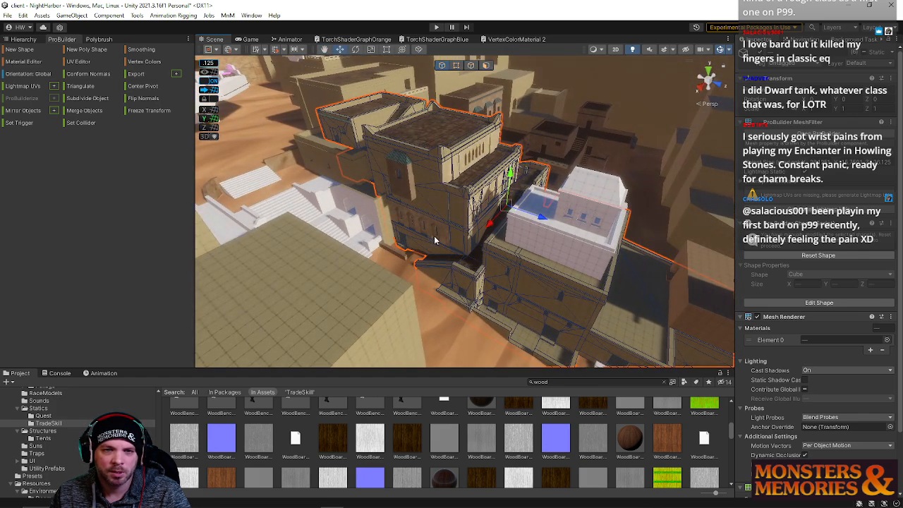
alt+drag(654, 175, 531, 220)
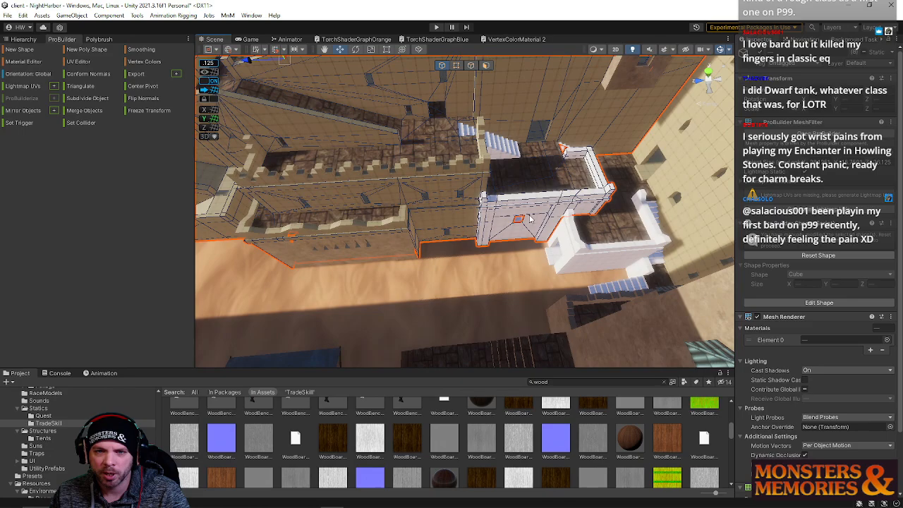
shift+click(586, 261)
alt+drag(599, 238, 563, 163)
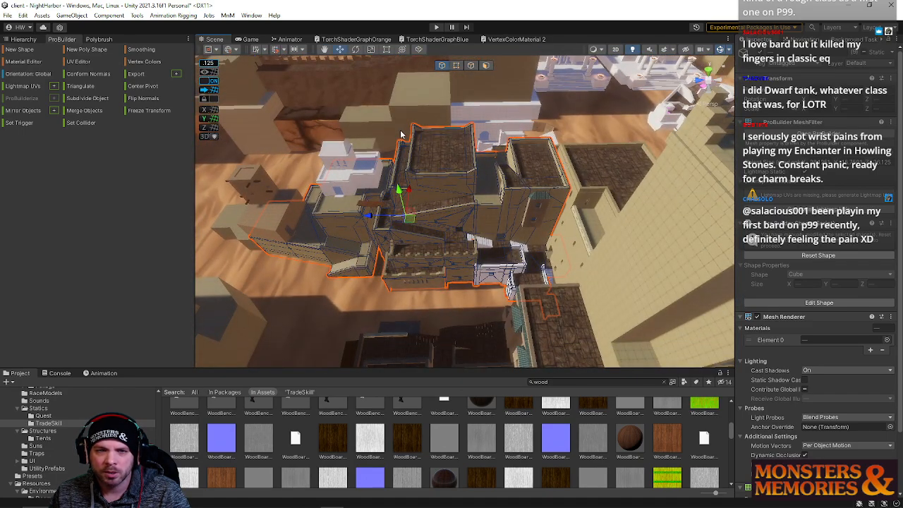
click(385, 157)
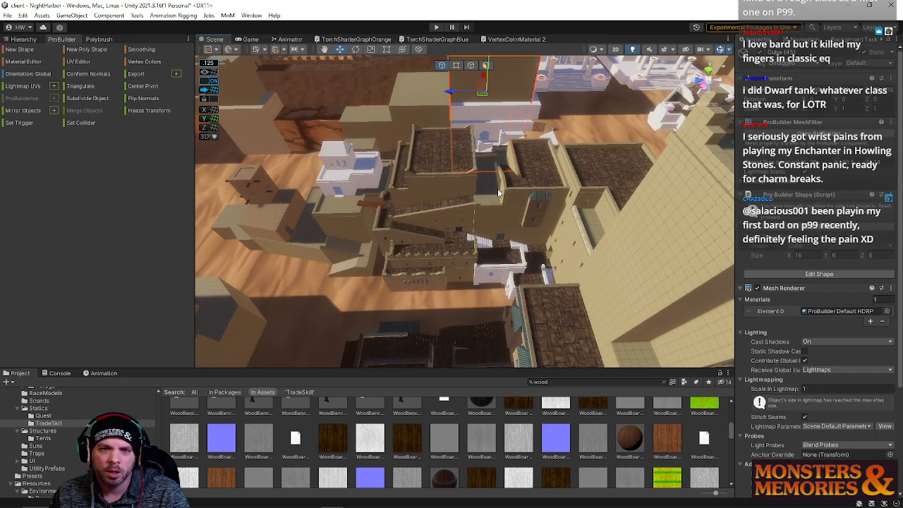
key(ctrl+z)
Step: Select all vertices of the selected buildings, including those along the far end walls
click(456, 65)
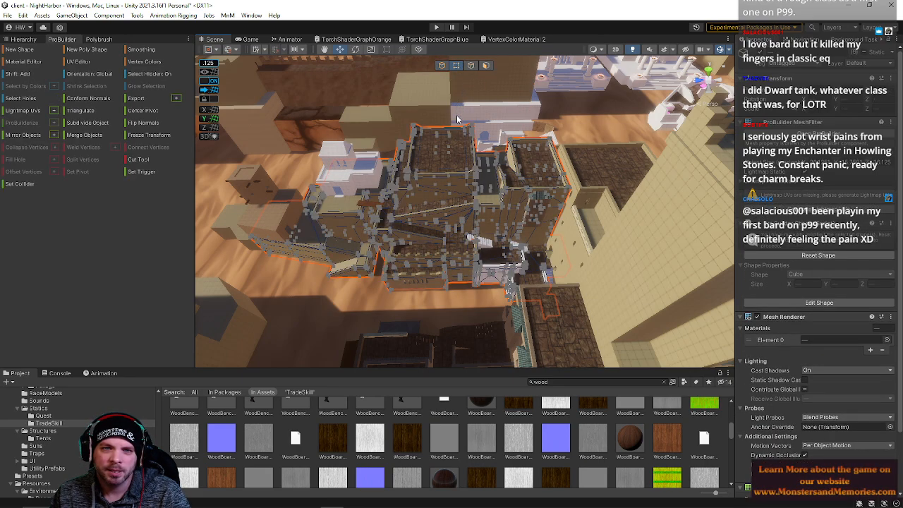
alt+drag(305, 128, 282, 142)
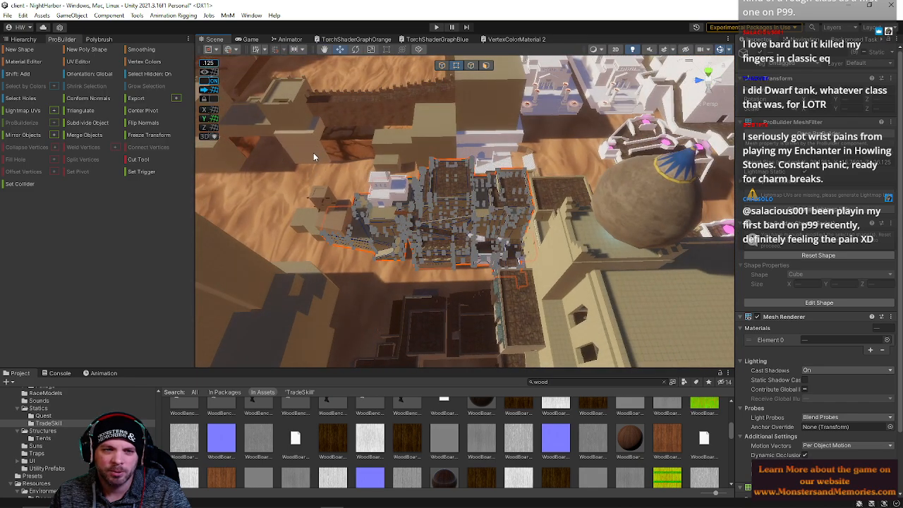
alt+drag(376, 146, 437, 126)
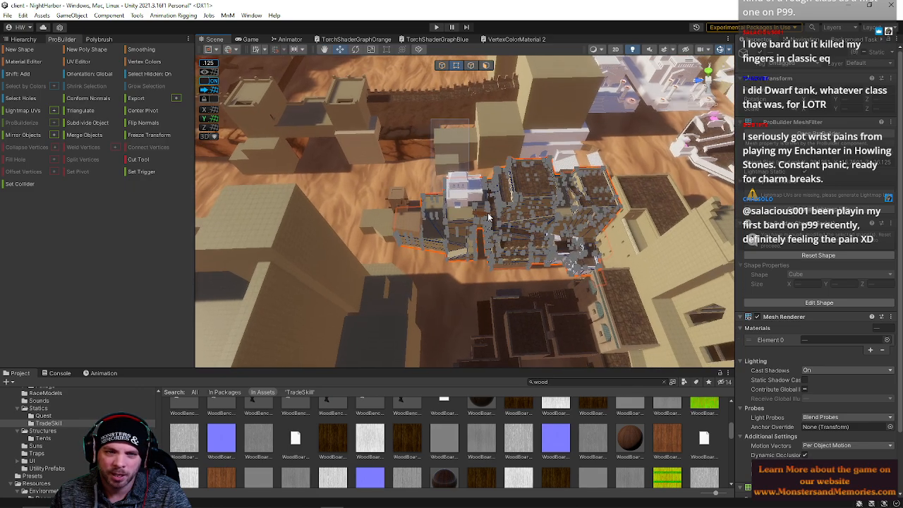
drag(488, 217, 665, 297)
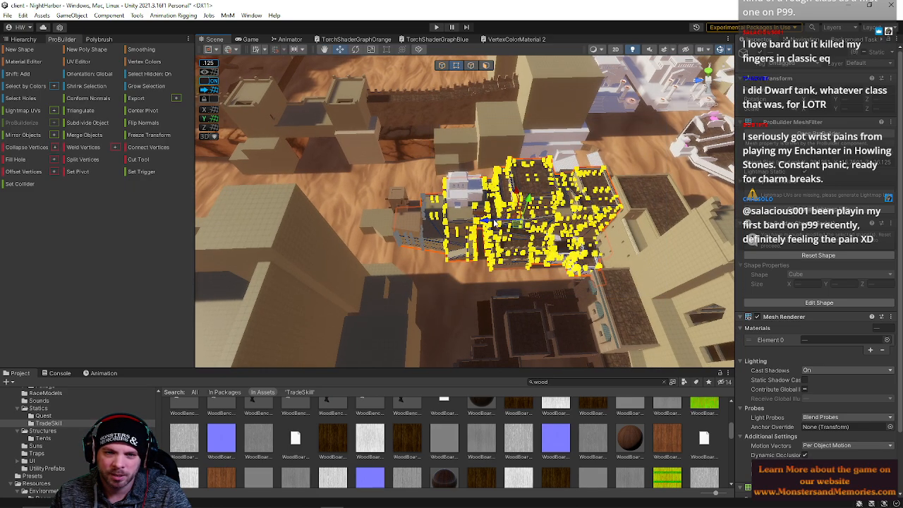
alt+drag(494, 222, 462, 139)
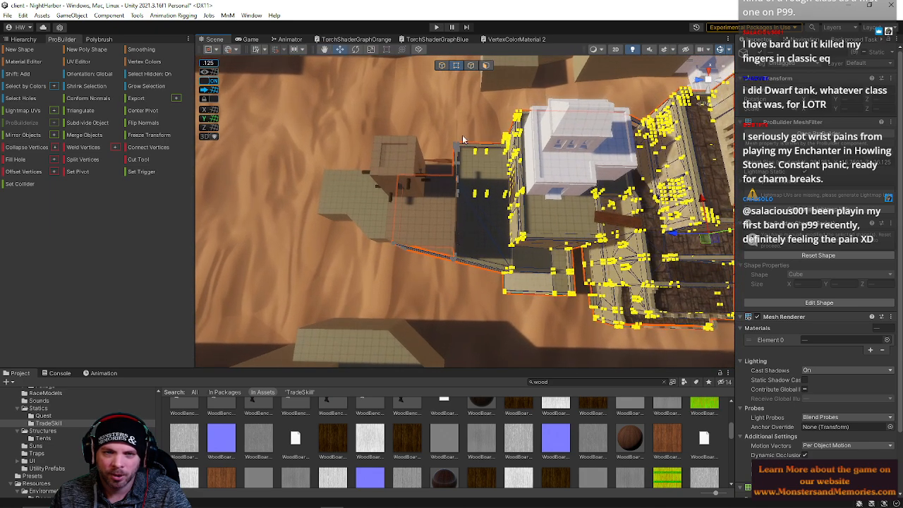
shift+click(469, 205)
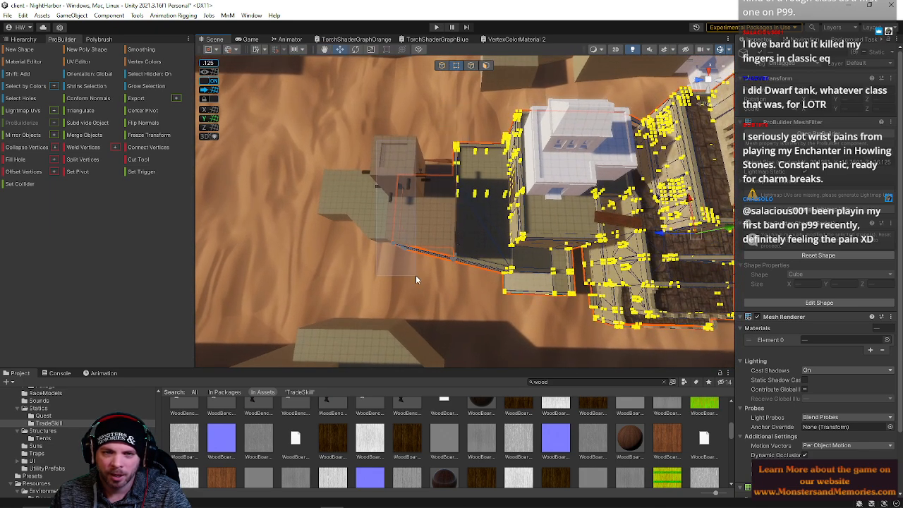
shift+drag(415, 280, 259, 201)
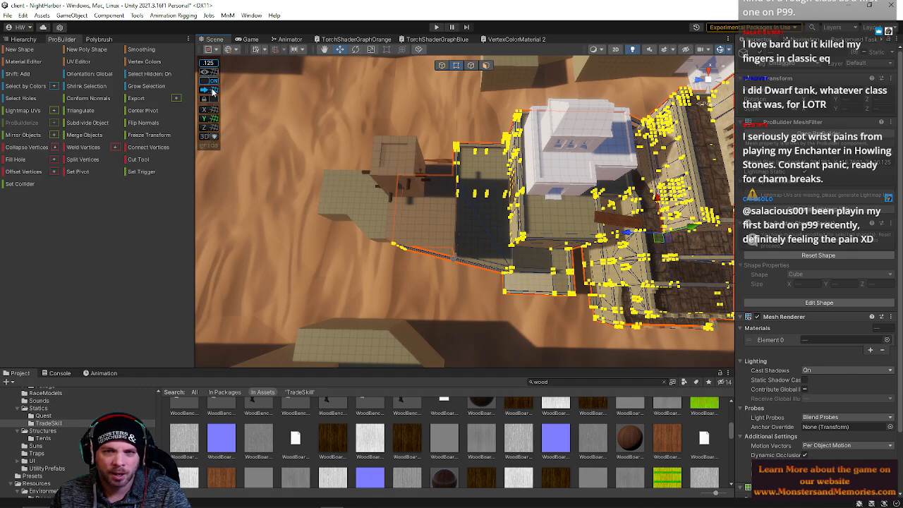
alt+drag(458, 283, 585, 97)
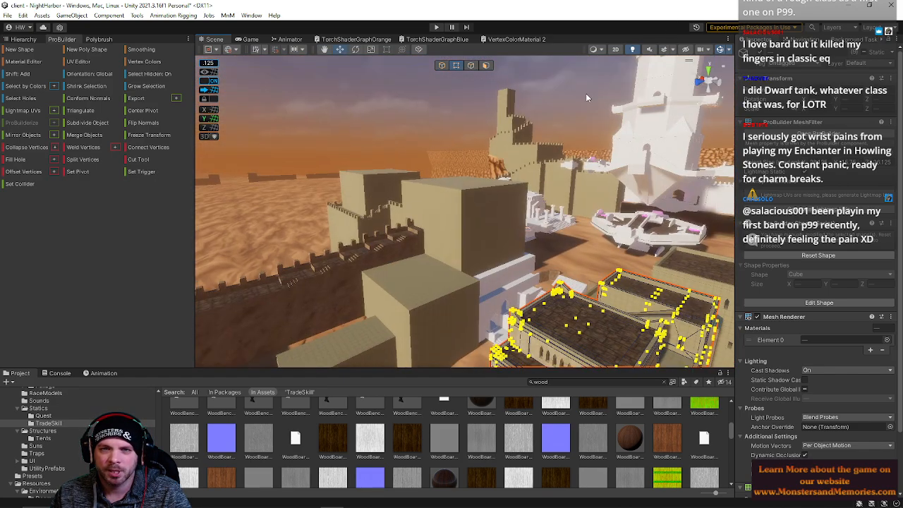
right_drag(586, 93, 205, 70)
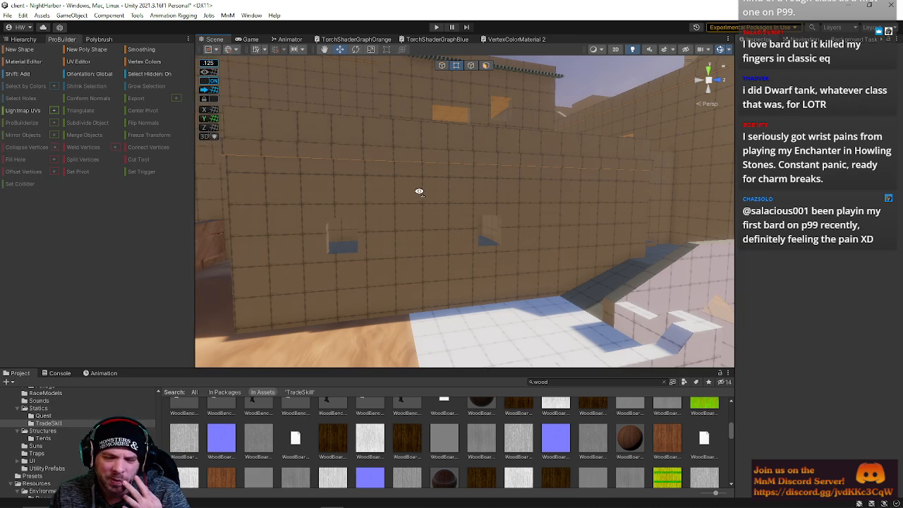
right_drag(419, 191, 513, 187)
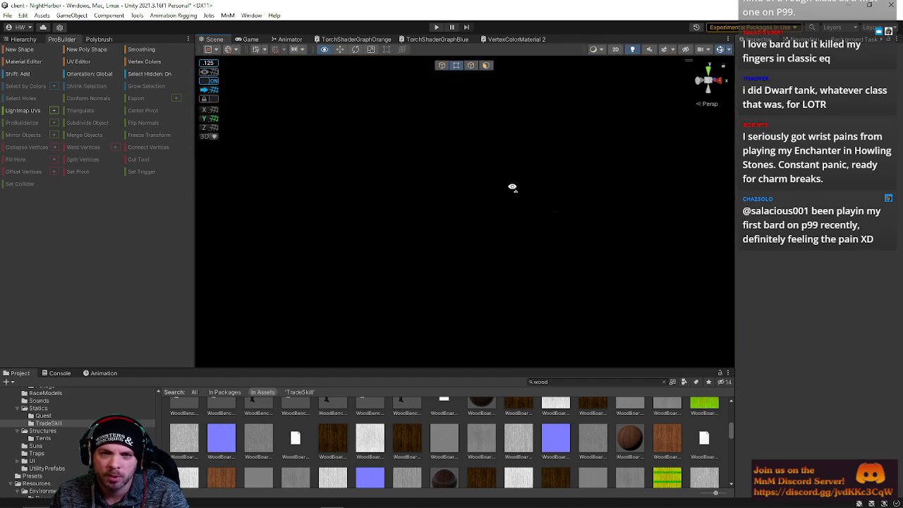
click(488, 210)
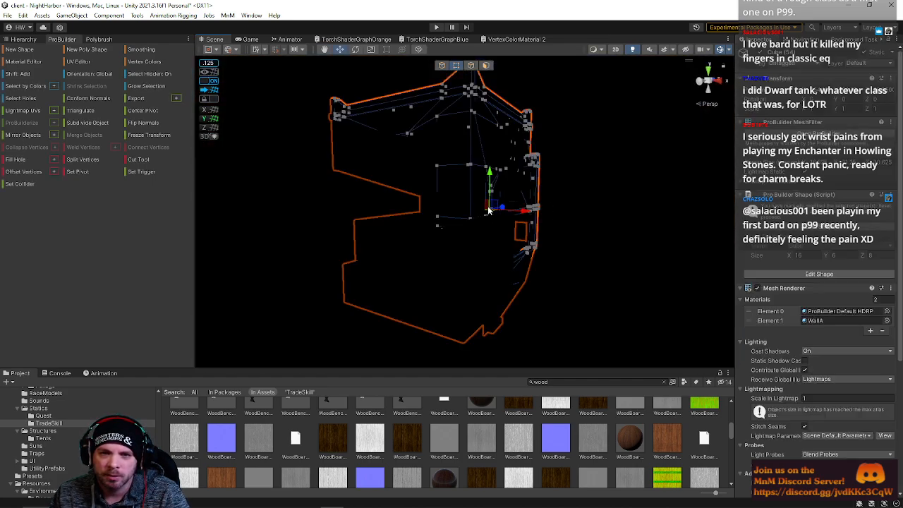
click(483, 215)
click(482, 214)
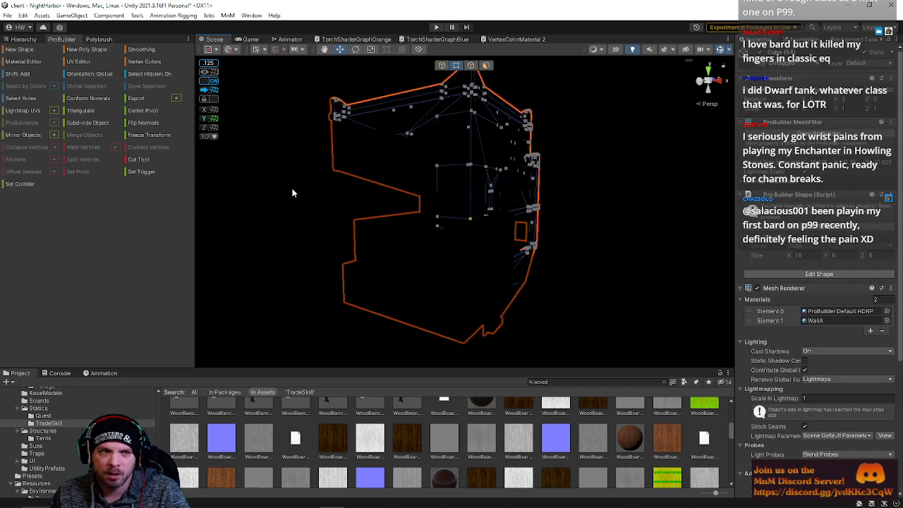
key(f)
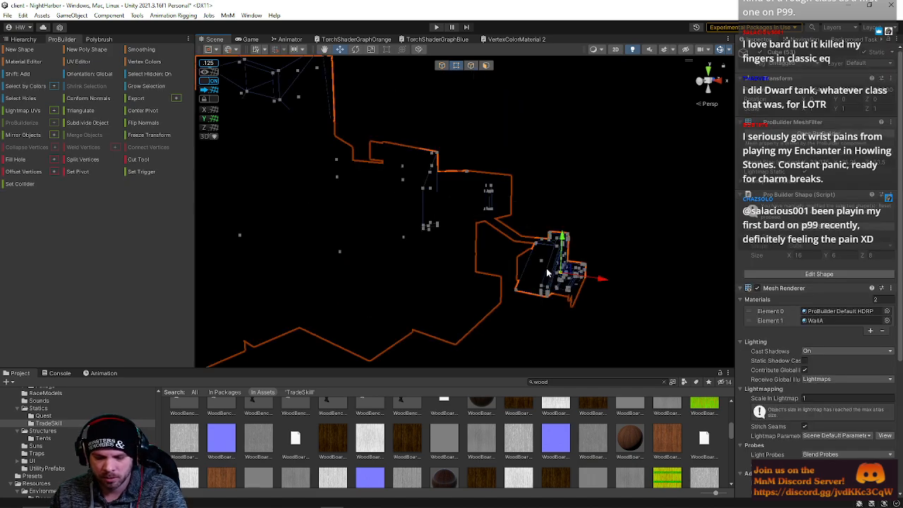
key(Delete)
key(ctrl+z)
right_drag(547, 272, 495, 308)
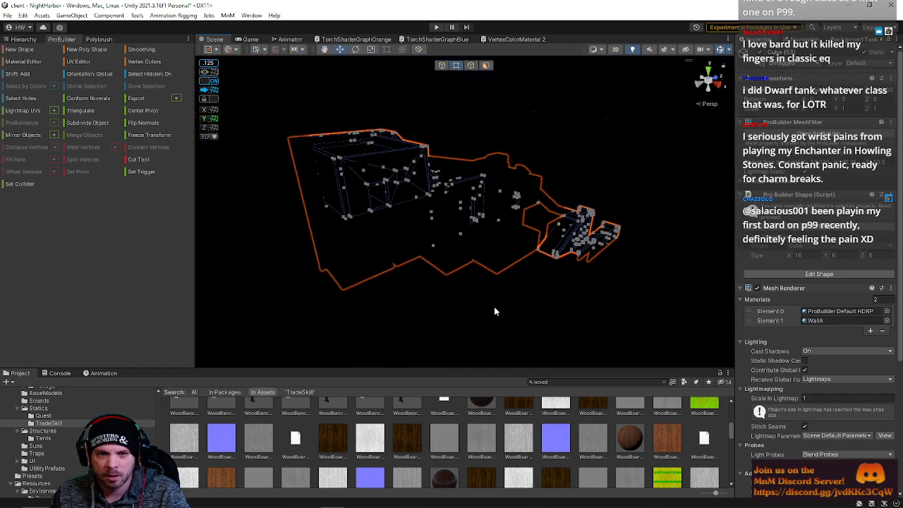
key(ctrl+z)
key(ctrl+z)
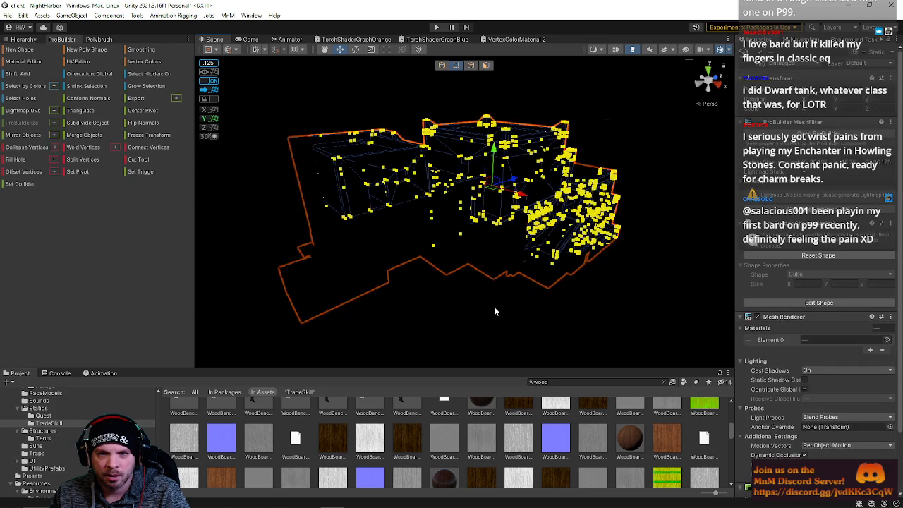
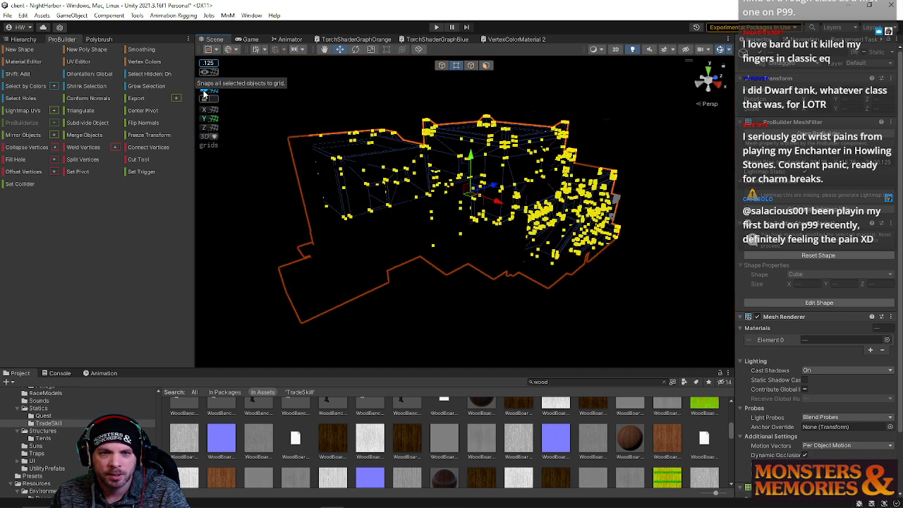
Step: Snap the selected building vertices to the 0.125 grid
right_drag(567, 240, 538, 237)
key(w)
right_drag(606, 266, 505, 116)
click(212, 93)
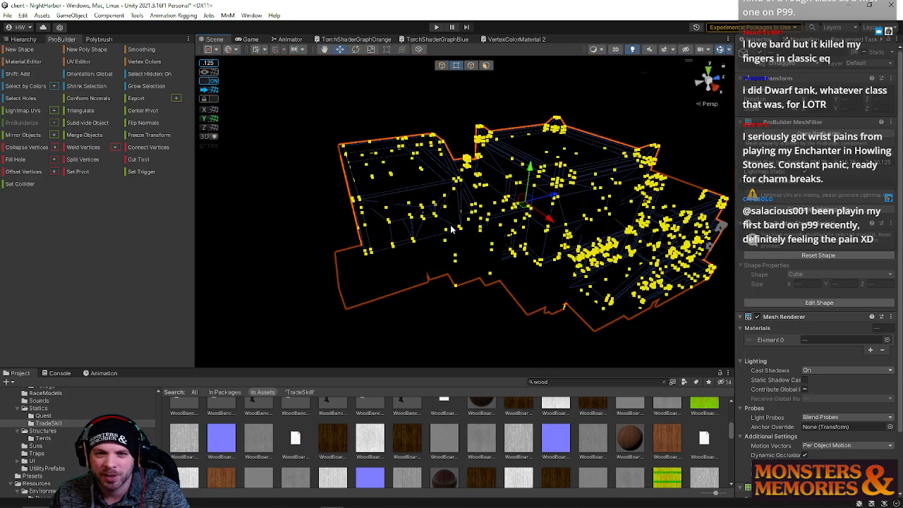
Step: Try to delete the outer wall faces across the selected buildings, and undo the deletion
click(485, 65)
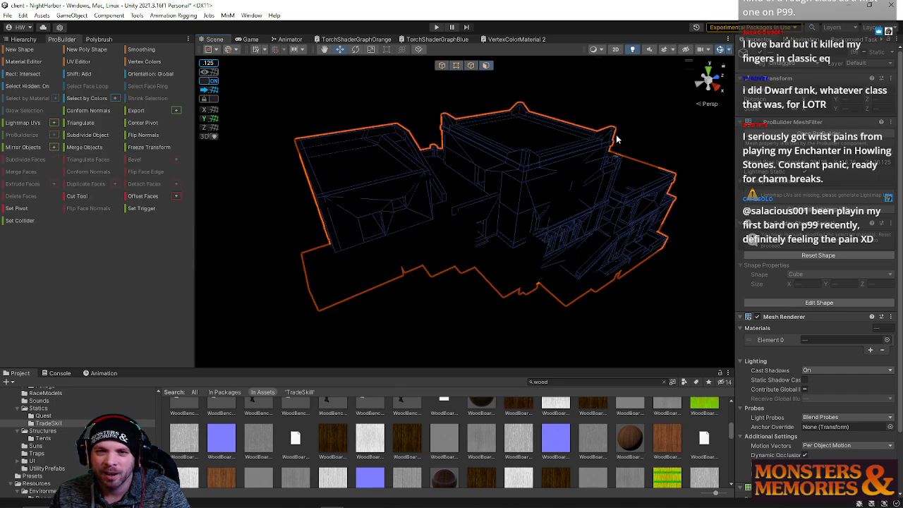
click(727, 351)
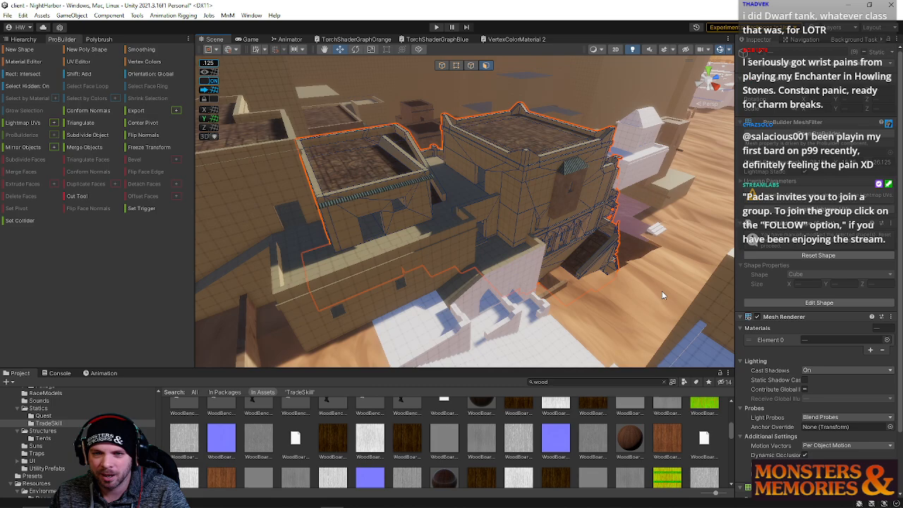
key(ctrl+z)
right_drag(662, 295, 571, 291)
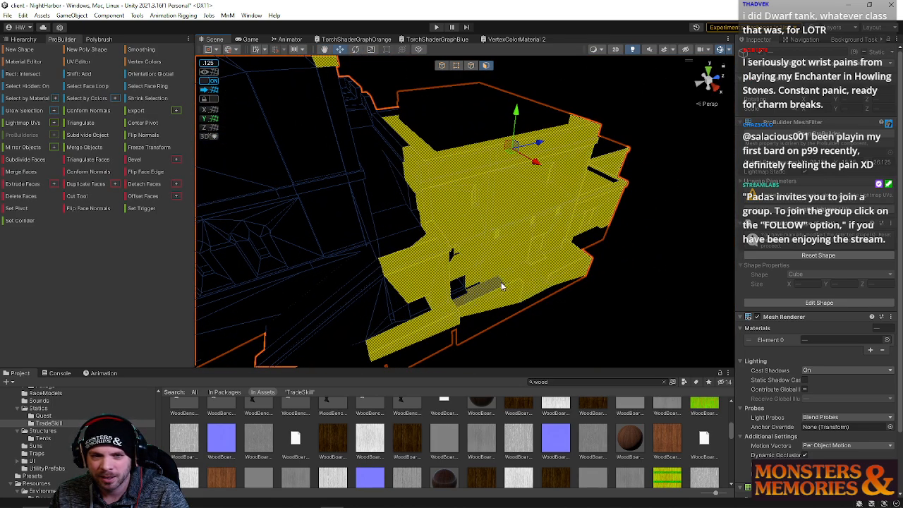
right_drag(502, 286, 592, 182)
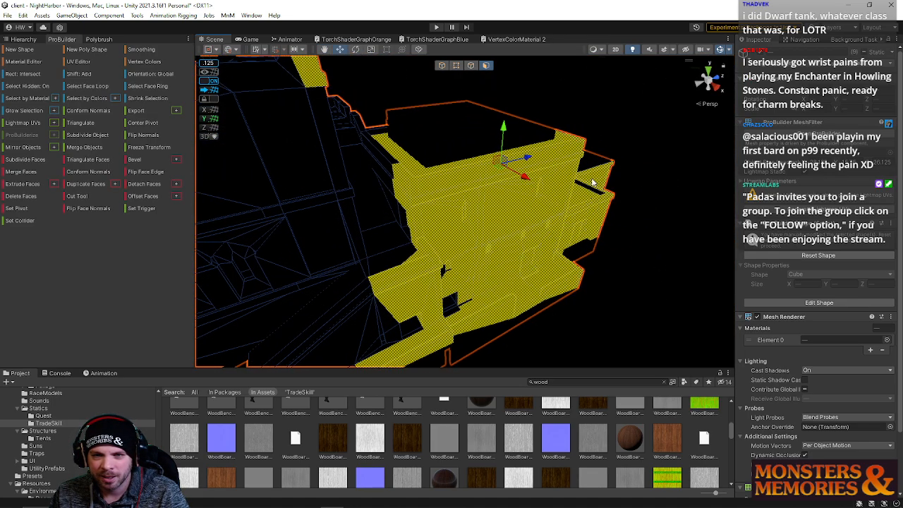
click(597, 230)
key(BackSpace)
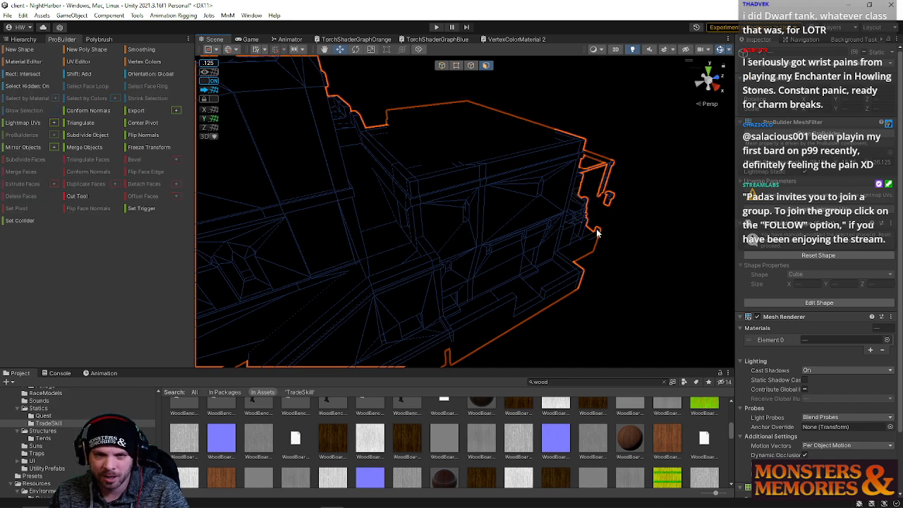
key(ctrl+z)
Step: Isolate the boxy upper building, try deleting its wall faces, and undo the deletions
click(476, 211)
key(alt+f)
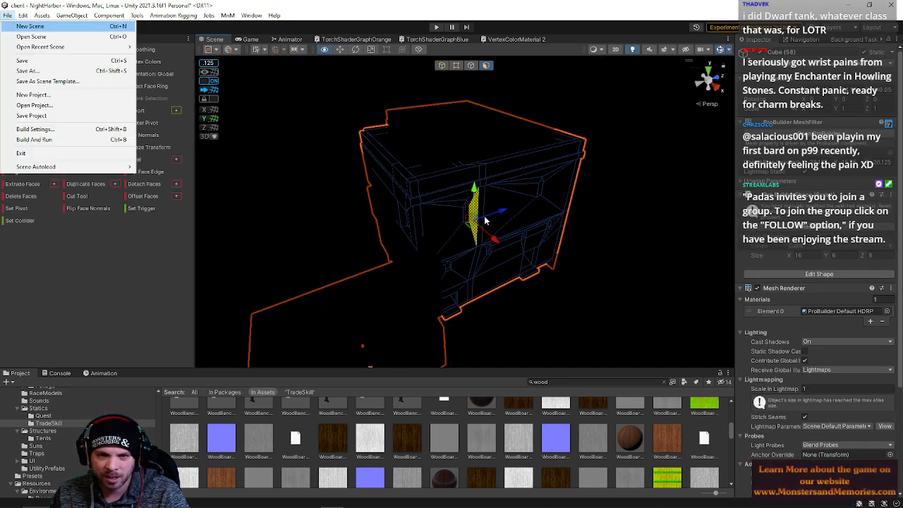
click(485, 220)
alt+drag(485, 221, 515, 110)
click(522, 156)
click(666, 358)
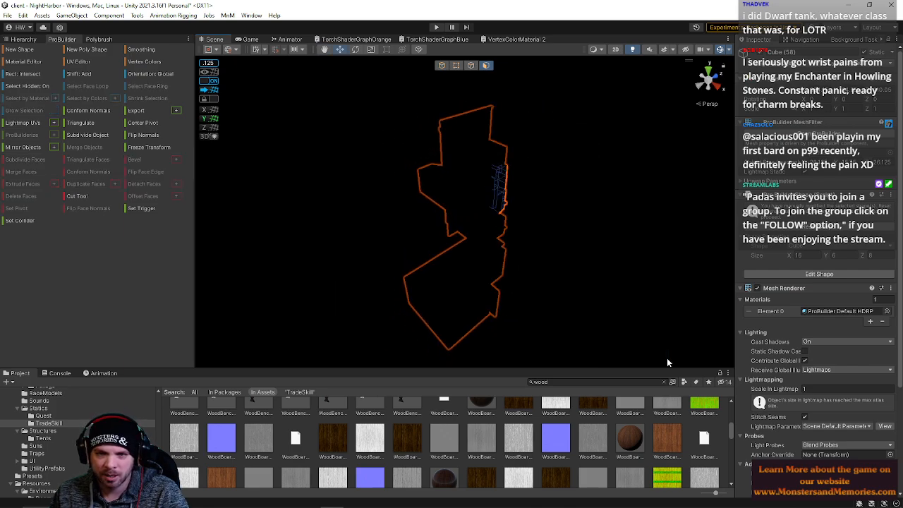
key(ctrl+z)
drag(585, 338, 357, 81)
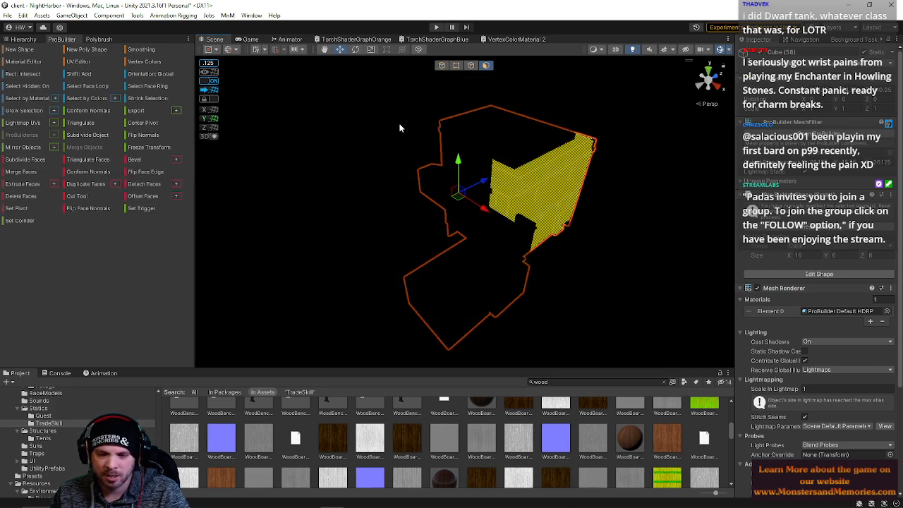
key(Delete)
key(ctrl+z)
Step: Examine individual faces on the neighbouring buildings and around the ramp to locate the geometry that blacks out the view
click(399, 180)
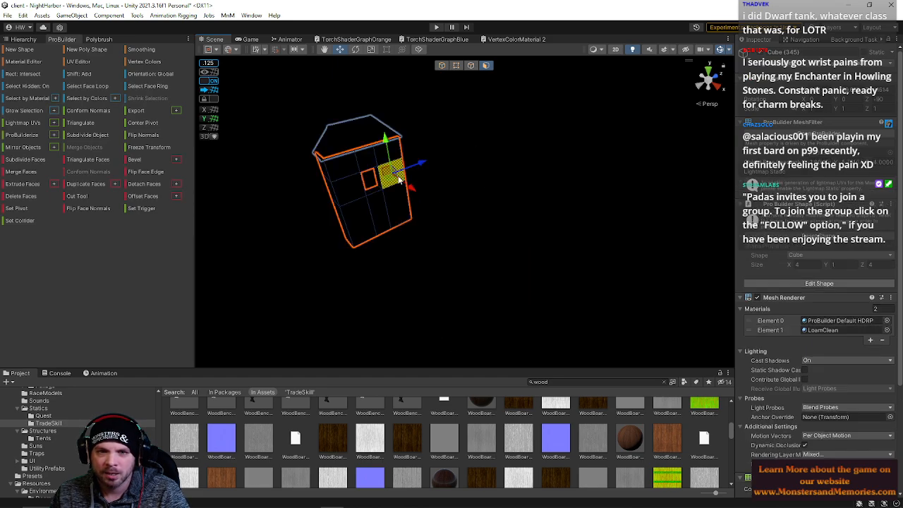
click(413, 278)
click(413, 166)
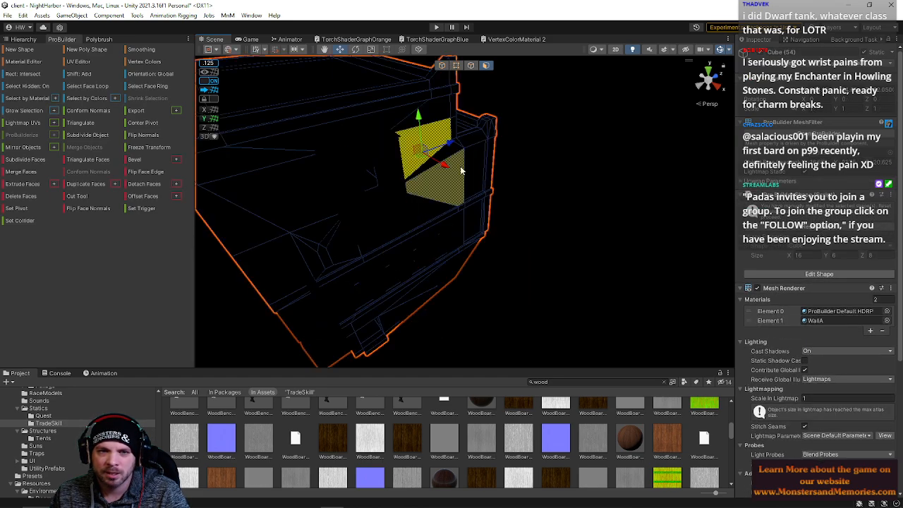
right_drag(530, 209, 513, 245)
click(513, 245)
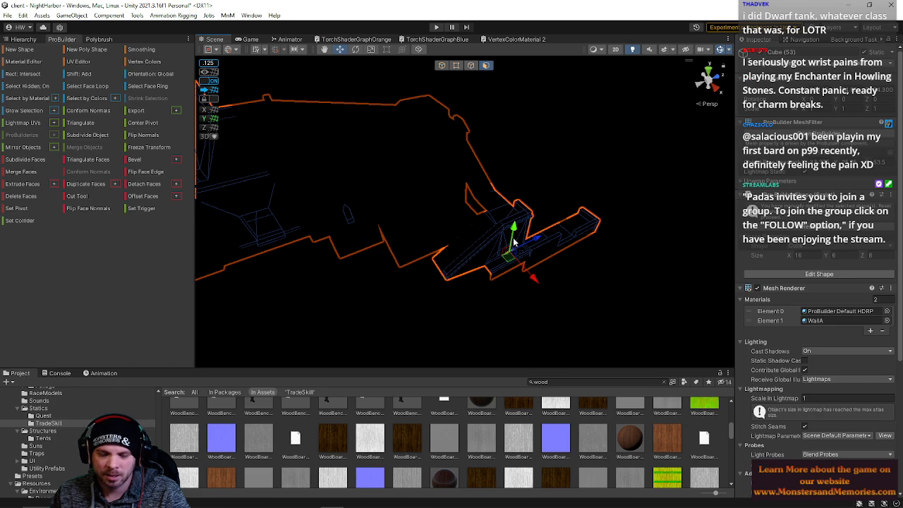
click(516, 239)
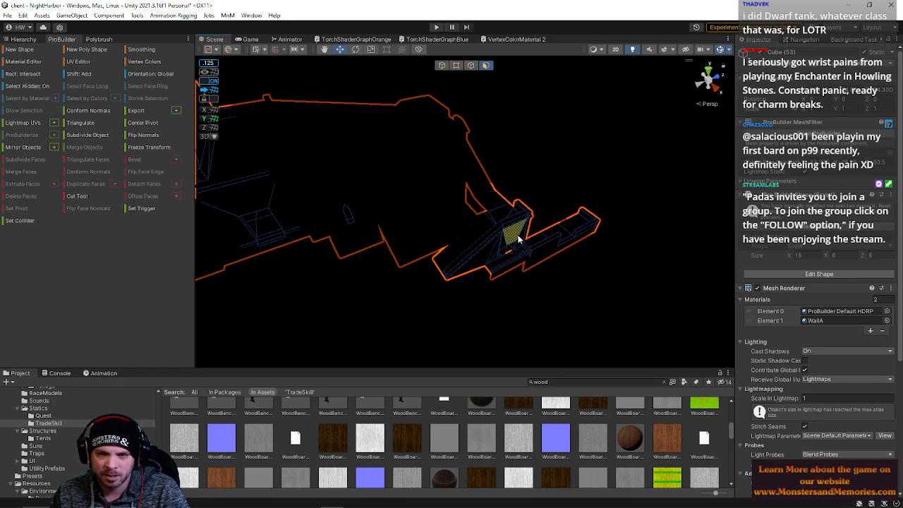
click(541, 239)
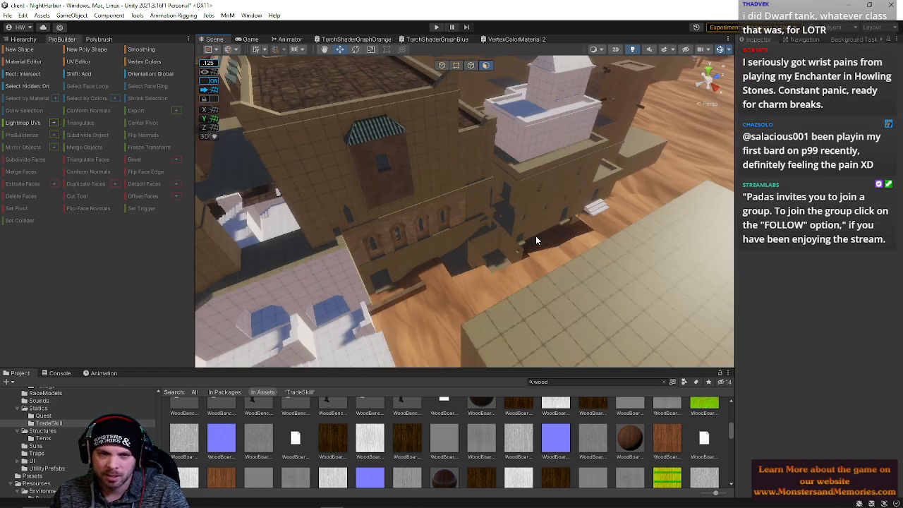
click(536, 237)
Step: Try deleting groups of faces around the ramp and its adjoining walkway, and undo the deletions
drag(527, 190, 630, 312)
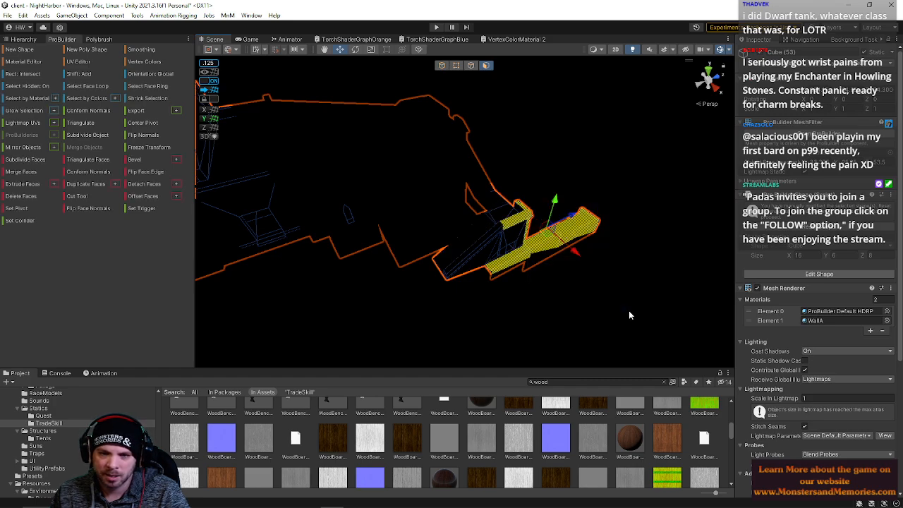
key(BackSpace)
key(ctrl+z)
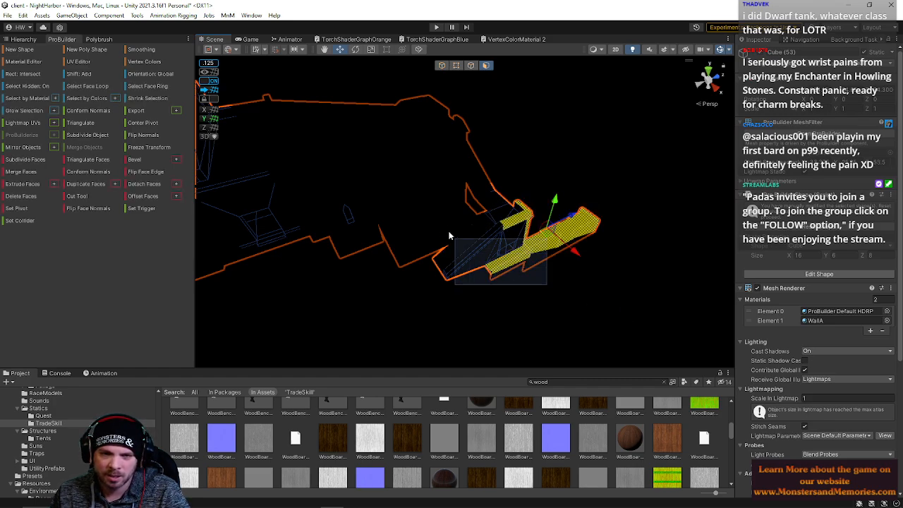
click(437, 211)
click(438, 216)
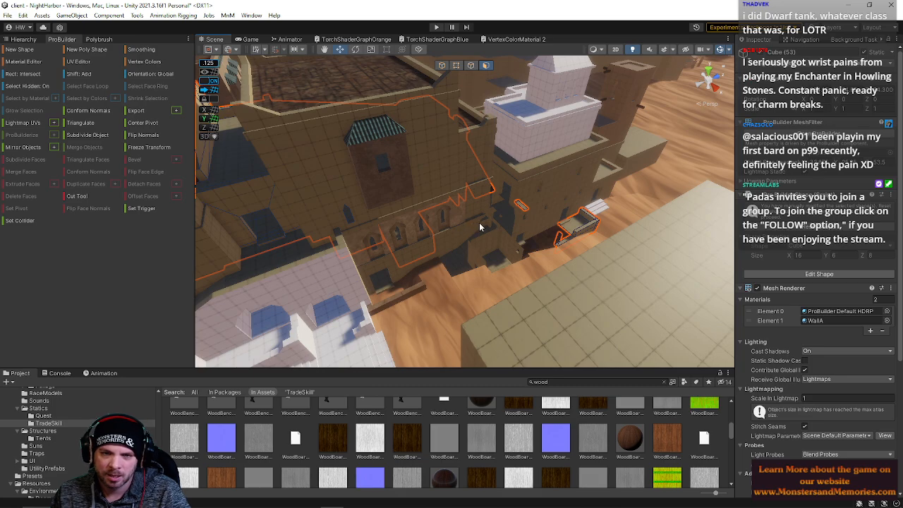
key(ctrl+z)
Step: Try deleting the triangular side faces beneath the ramp and the landing face above them, and undo the deletions
scroll(459, 224, up, 5)
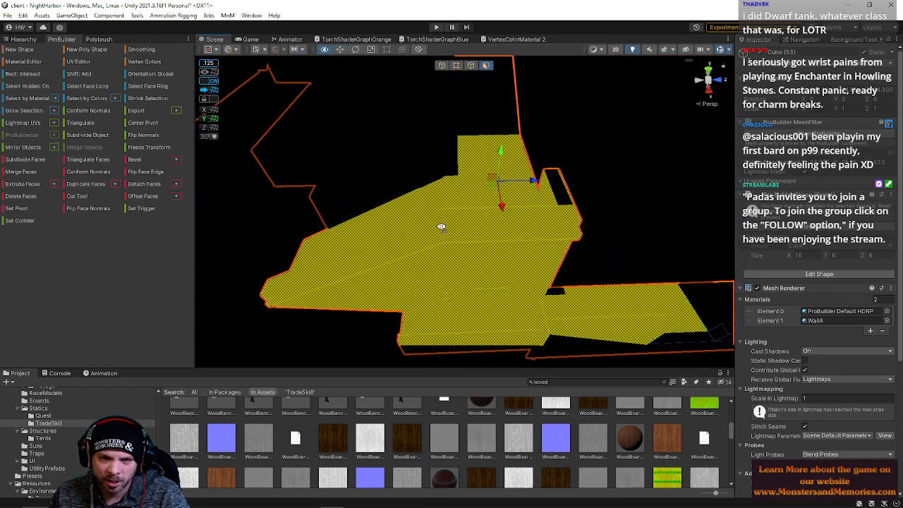
mouse_move(441, 226)
alt+mouse_down()
mouse_move(406, 149)
mouse_move(303, 158)
mouse_move(436, 52)
mouse_move(441, 90)
mouse_move(423, 268)
mouse_move(328, 262)
mouse_move(218, 272)
mouse_move(181, 226)
mouse_move(187, 189)
mouse_move(144, 135)
mouse_move(38, 117)
mouse_move(2, 123)
mouse_move(423, 211)
mouse_move(510, 283)
mouse_move(769, 329)
mouse_move(172, 314)
alt+mouse_up()
click(452, 270)
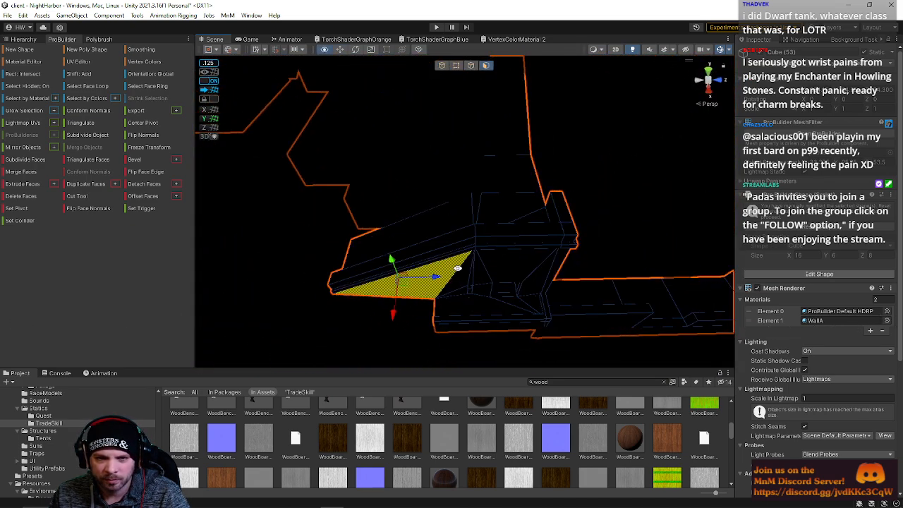
shift+click(490, 270)
key(BackSpace)
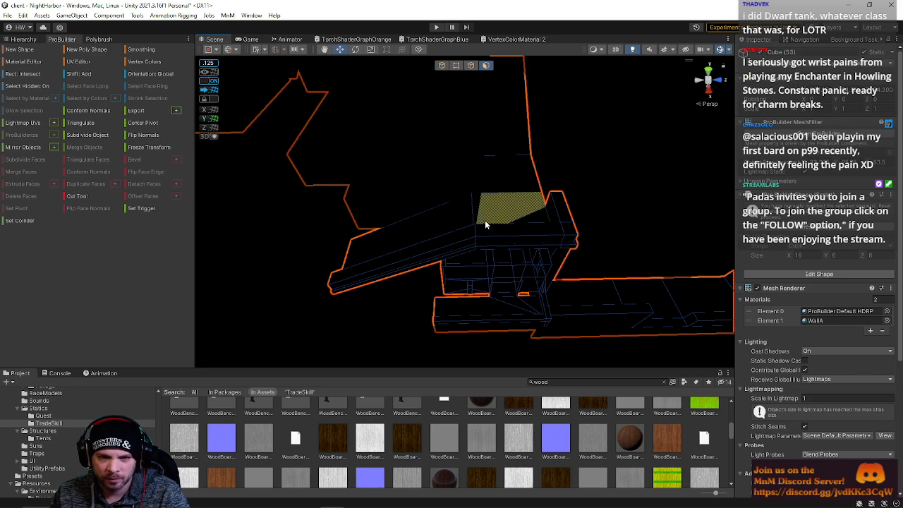
click(484, 225)
key(BackSpace)
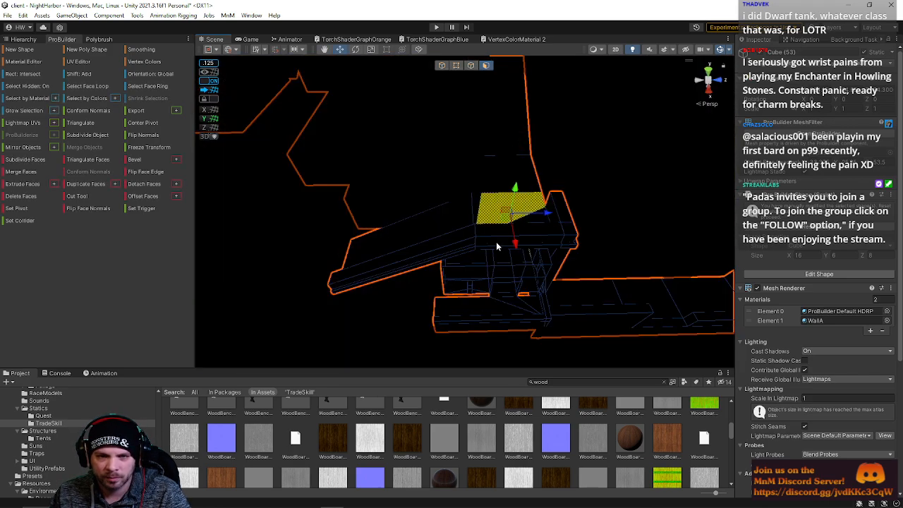
click(498, 263)
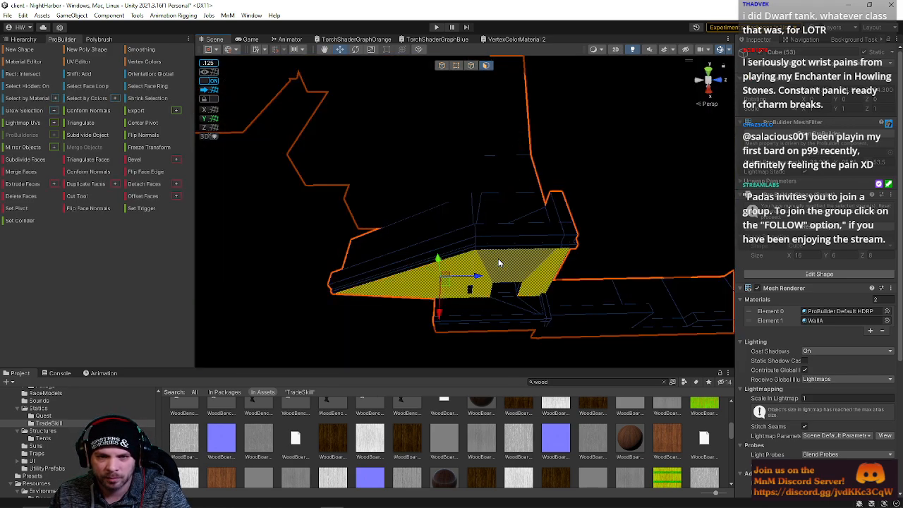
key(BackSpace)
click(498, 263)
Step: Delete the floor face of the landing at the head of the ramp
click(503, 212)
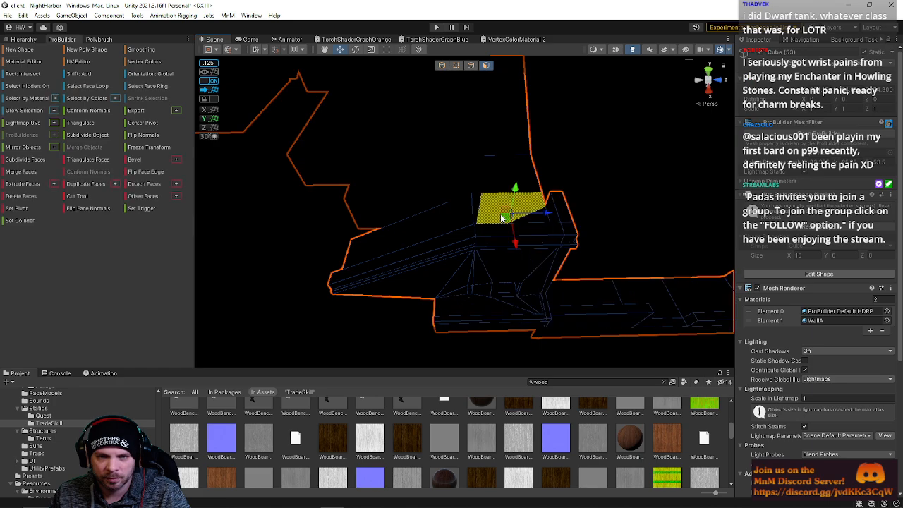
click(500, 213)
key(BackSpace)
Step: Inspect the ramp's outer edge, its lower corner vertices beside the parapet, and the opening around the landing
key(a)
right_drag(503, 228, 568, 183)
key(w)
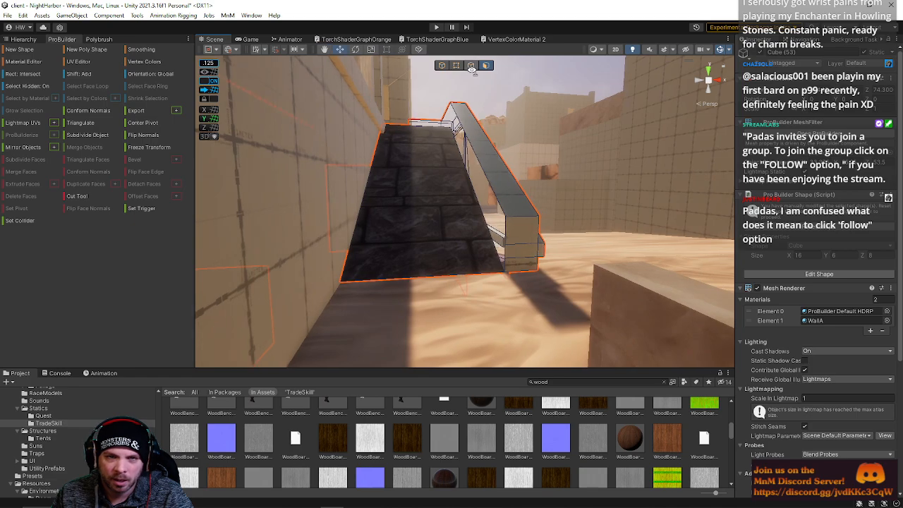
click(471, 66)
click(505, 258)
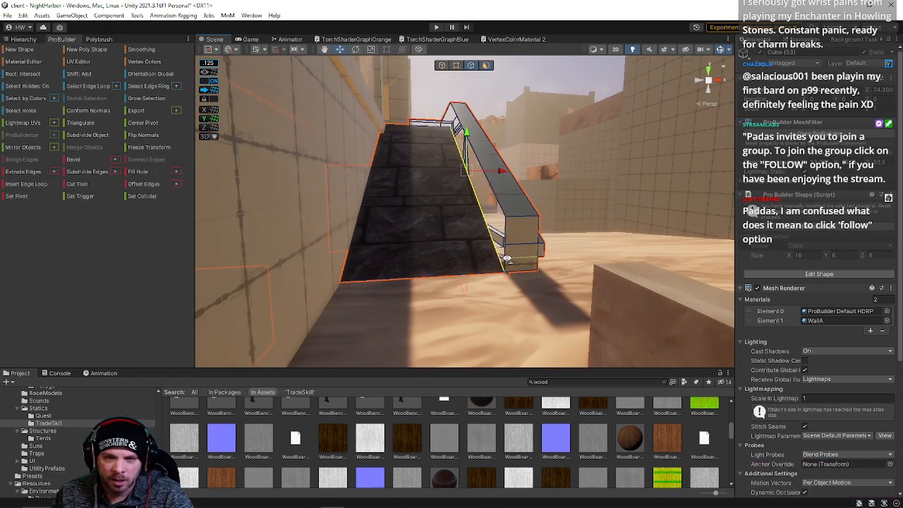
right_drag(505, 266, 515, 149)
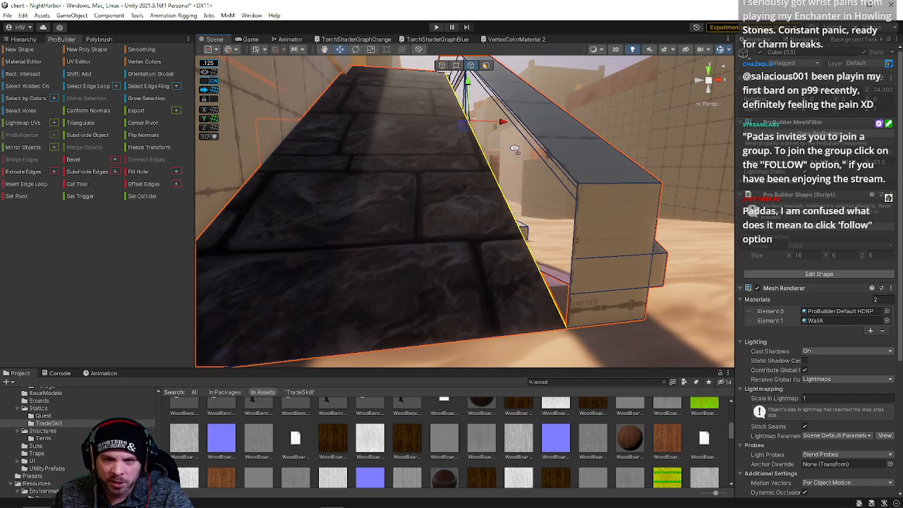
click(456, 65)
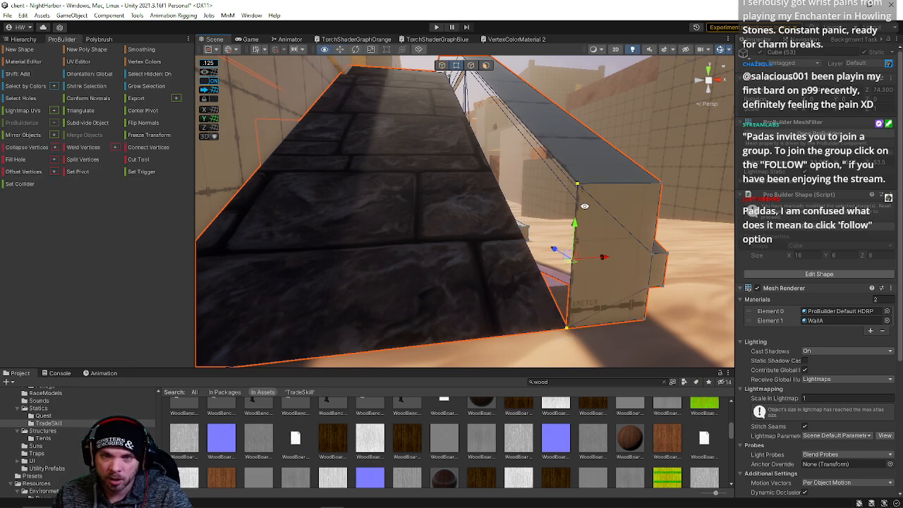
right_drag(585, 206, 528, 239)
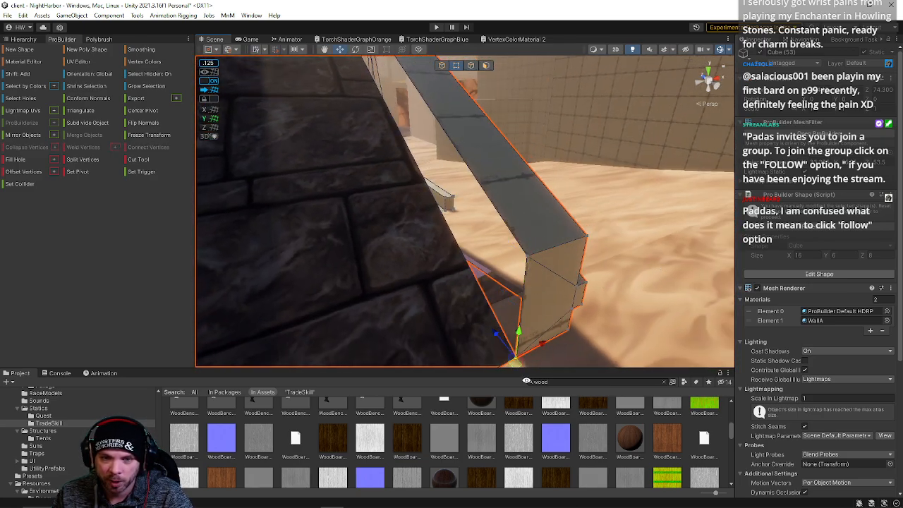
right_drag(526, 380, 382, 282)
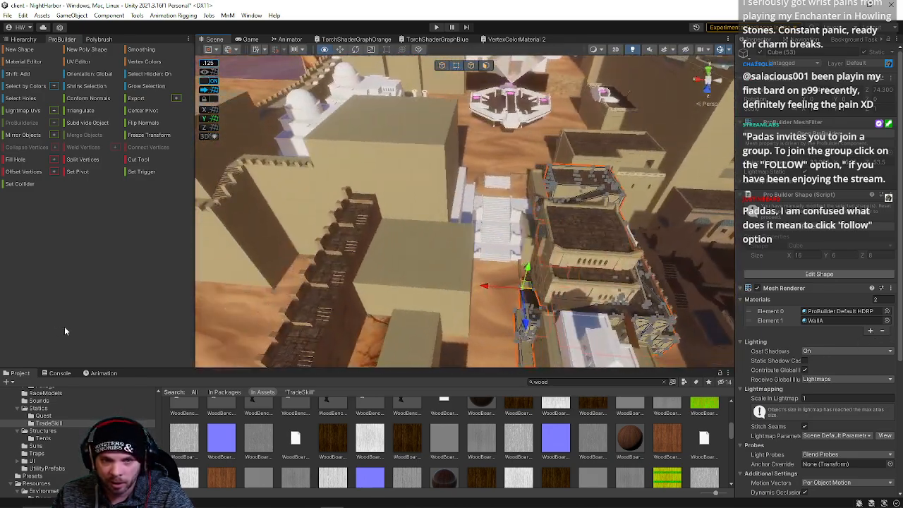
right_drag(64, 331, 459, 363)
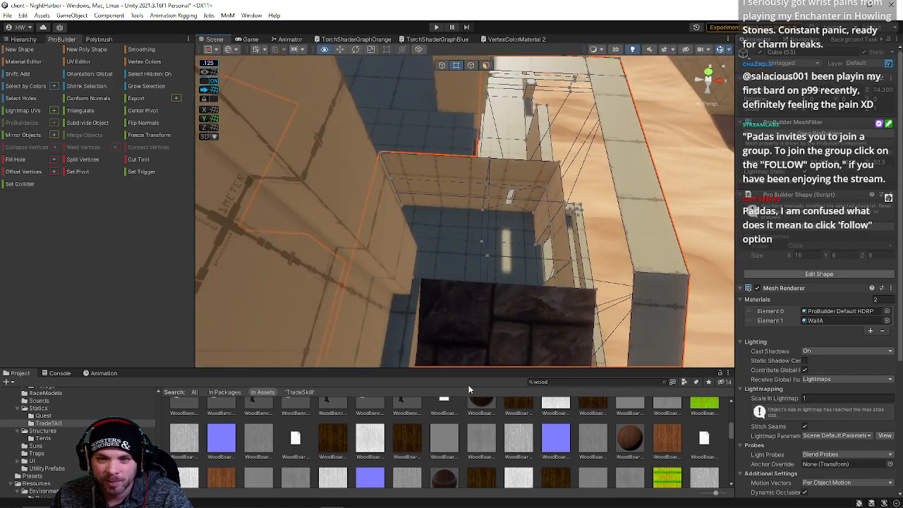
Step: Raise the lower inner edges of the walls around the landing slightly, and check the ramp's upper corner vertex
click(470, 66)
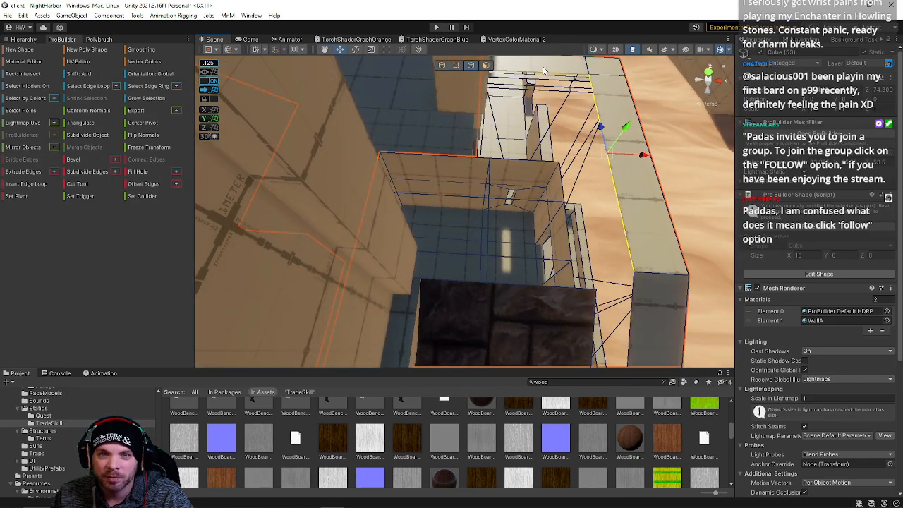
right_drag(543, 70, 549, 89)
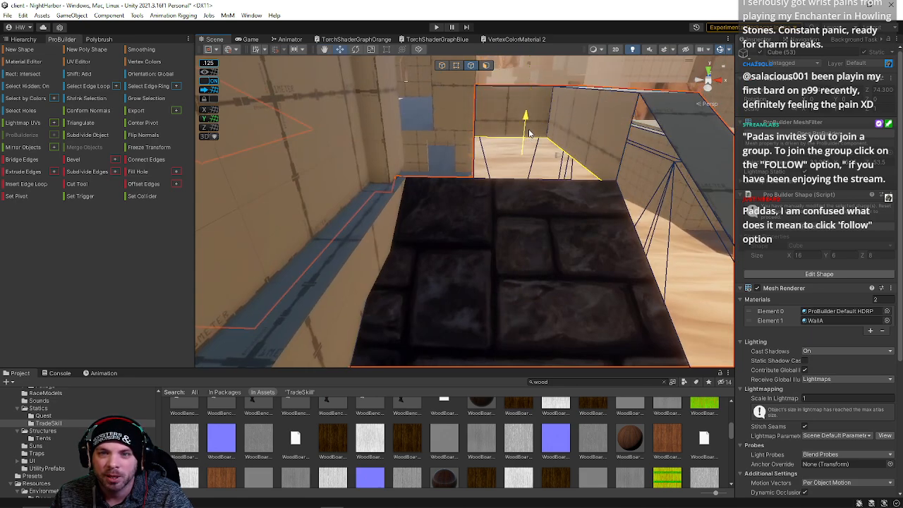
click(528, 129)
click(455, 66)
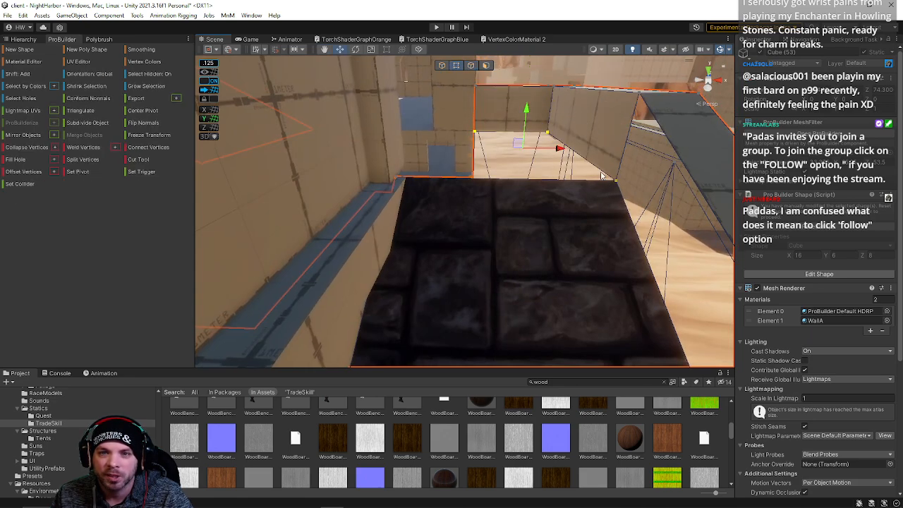
right_drag(633, 195, 596, 82)
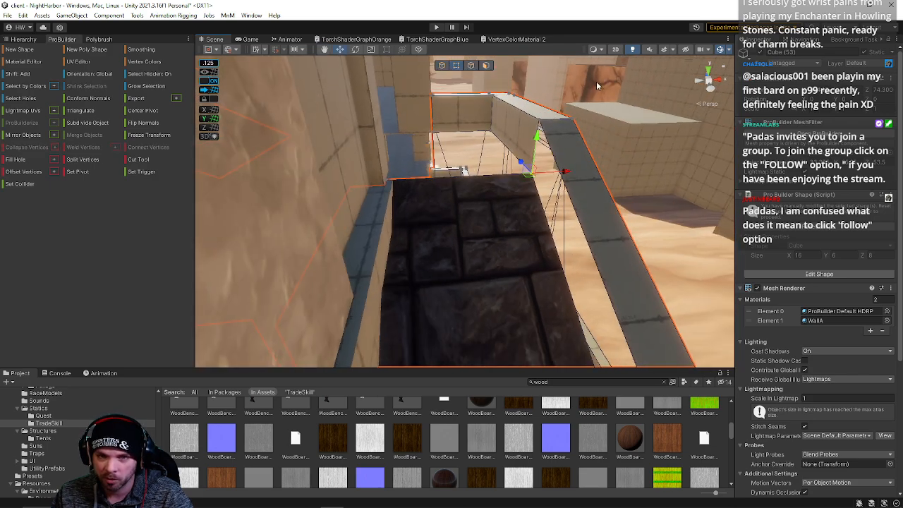
Step: Bridge the open edges to rebuild the parapet's inner wall beside the ramp and the landing floor
click(472, 66)
shift+click(547, 247)
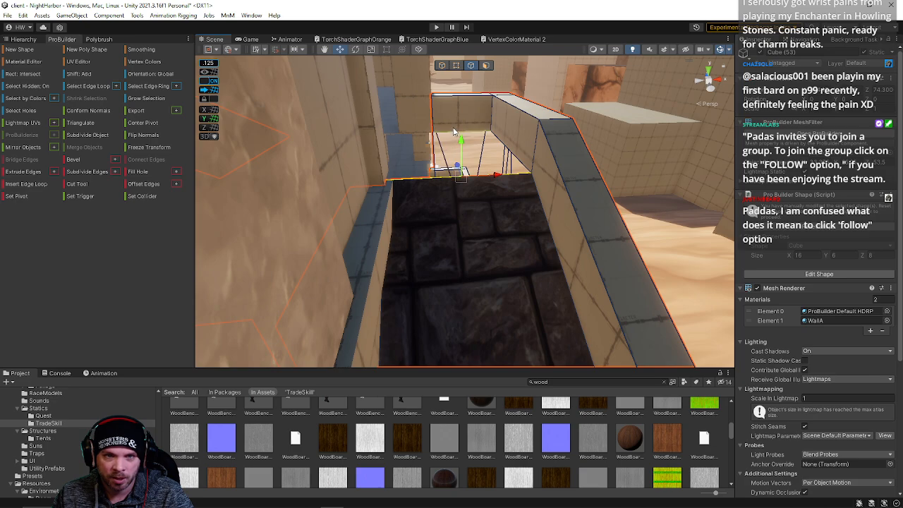
alt+drag(491, 179, 400, 244)
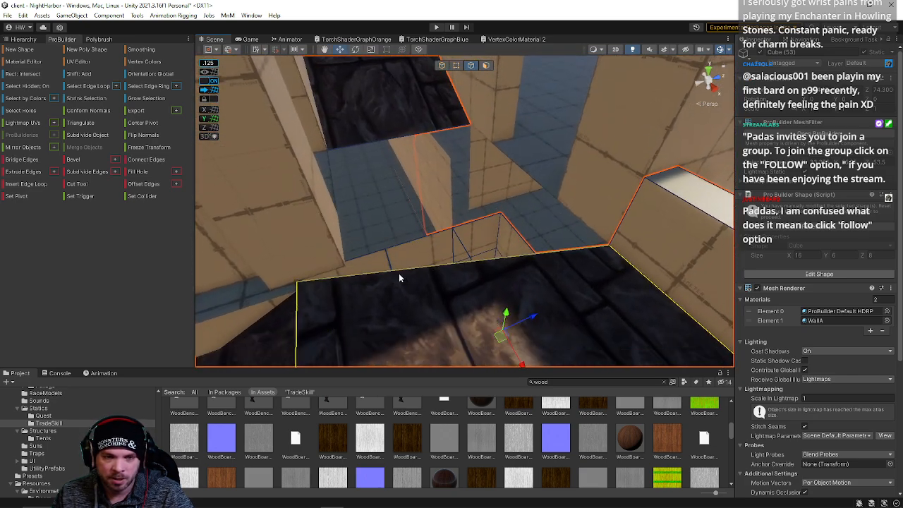
alt+drag(399, 277, 402, 311)
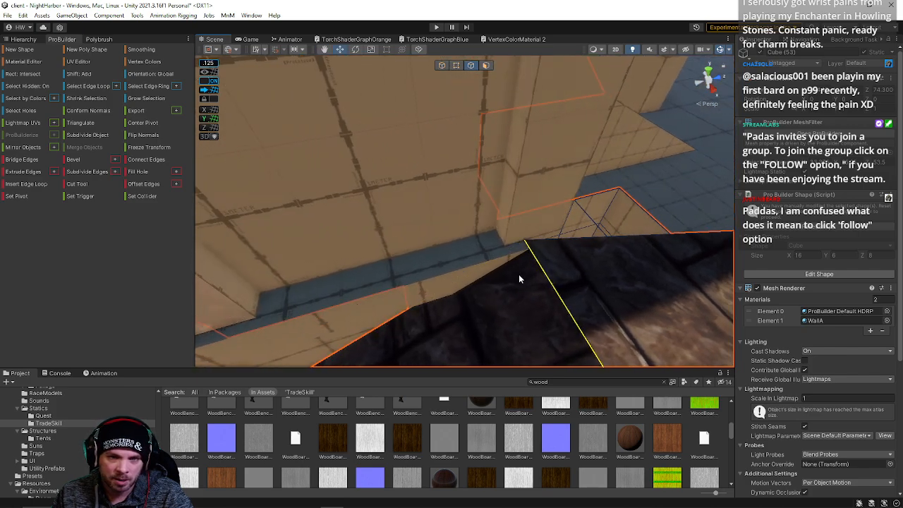
alt+drag(519, 279, 478, 307)
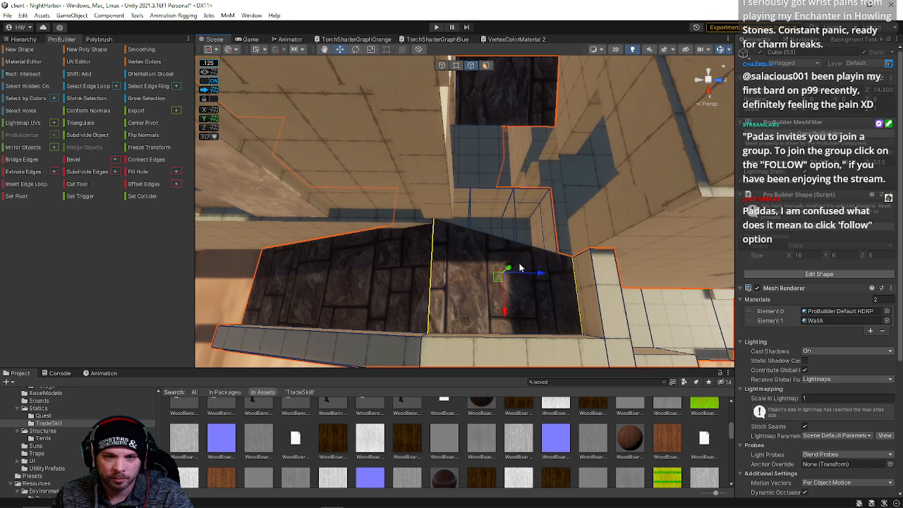
Step: Delete the rebuilt landing floor face between the ramp and the far wall
click(486, 66)
click(502, 268)
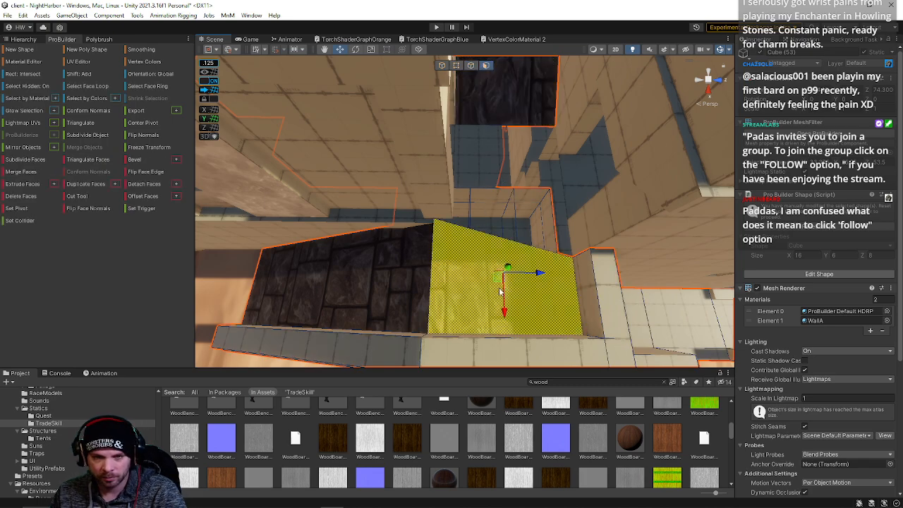
key(BackSpace)
Step: Extrude the ramp's upper edge a short way across the landing opening and align its outer vertex with the parapet corner
click(470, 65)
click(433, 254)
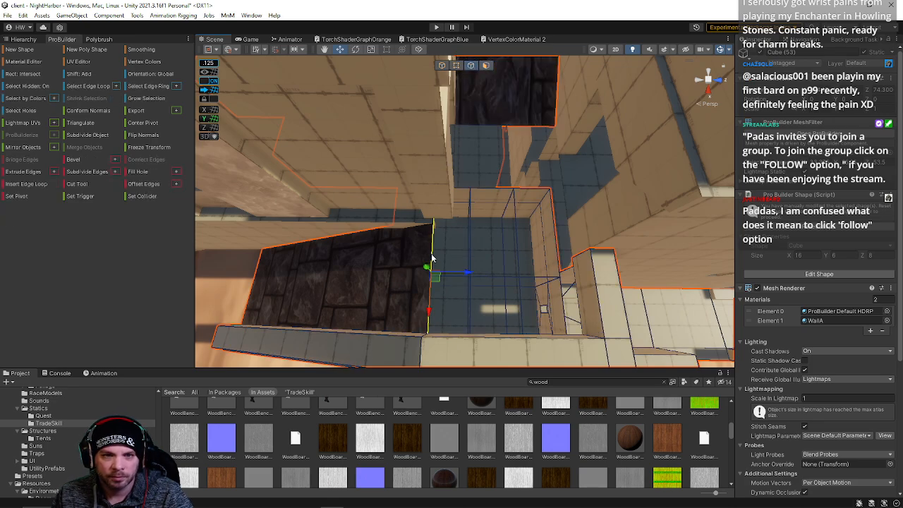
drag(491, 278, 485, 282)
right_drag(485, 281, 474, 296)
click(456, 66)
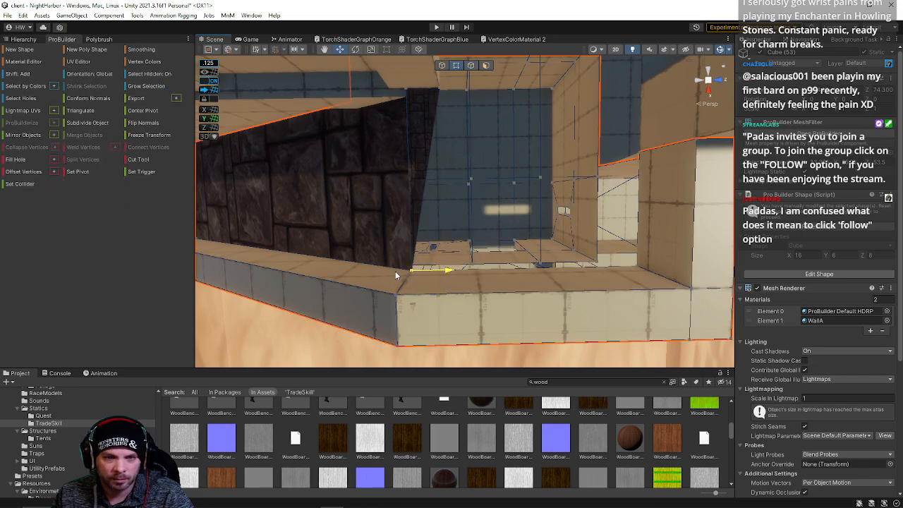
drag(395, 271, 398, 268)
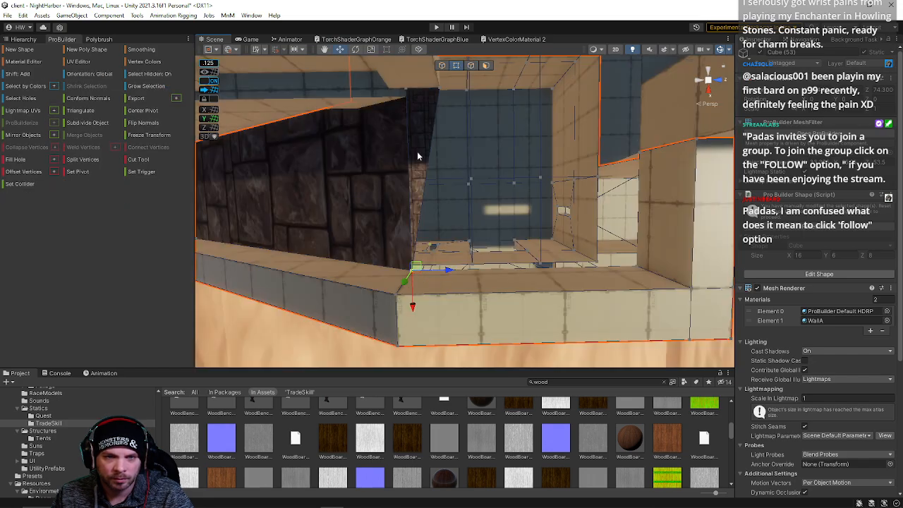
Step: Bridge the ramp's extruded edge with the opposite edge of the landing to form a new floor face
click(471, 66)
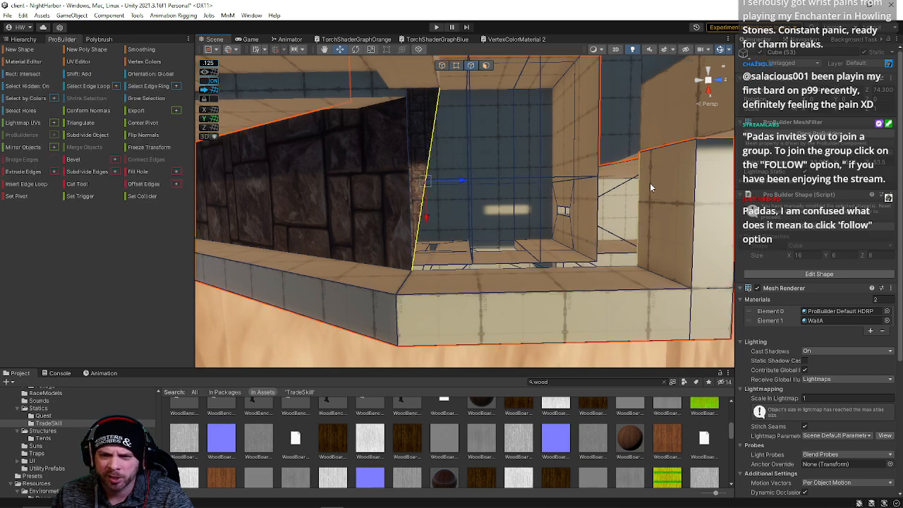
key(alt+b)
right_drag(519, 185, 481, 141)
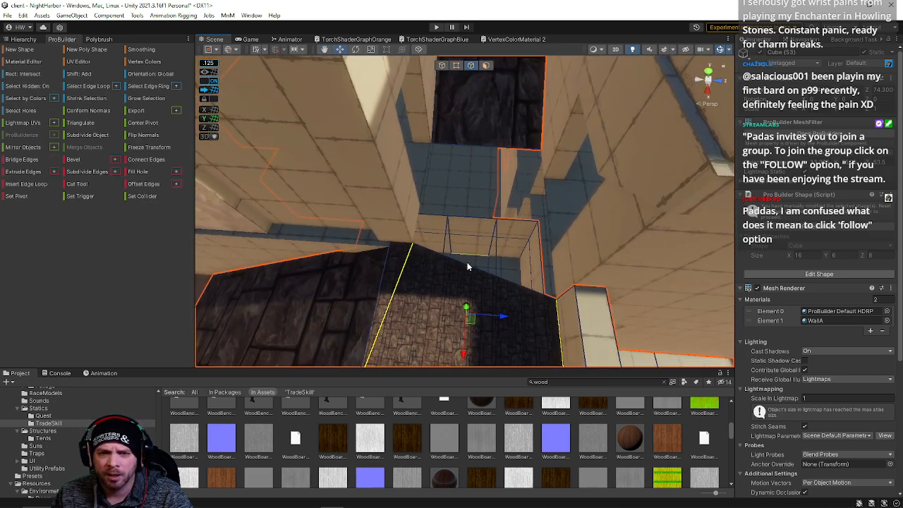
Step: Bridge the landing's two side edges to close its floor, and select all dark stone ramp and landing faces by material
key(alt+b)
middle_drag(459, 300, 465, 190)
click(486, 65)
right_drag(493, 127, 500, 108)
click(500, 107)
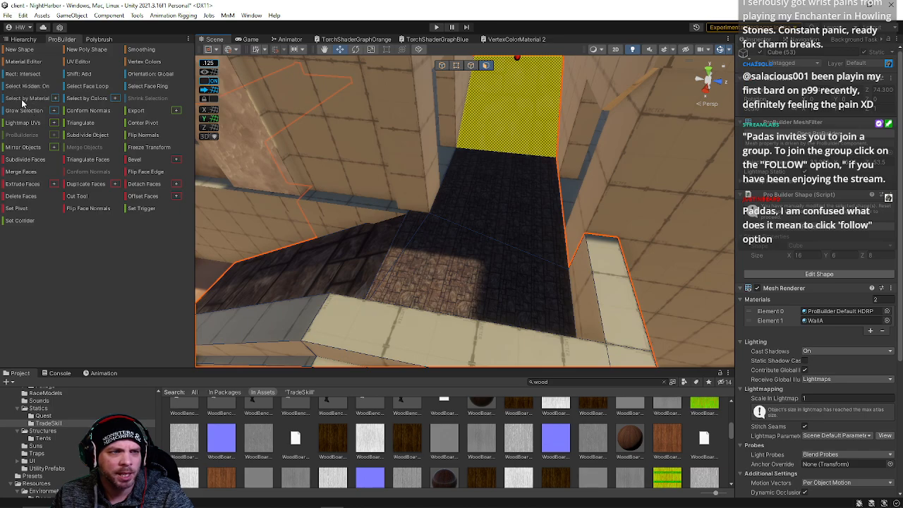
key(w)
right_drag(229, 154, 476, 265)
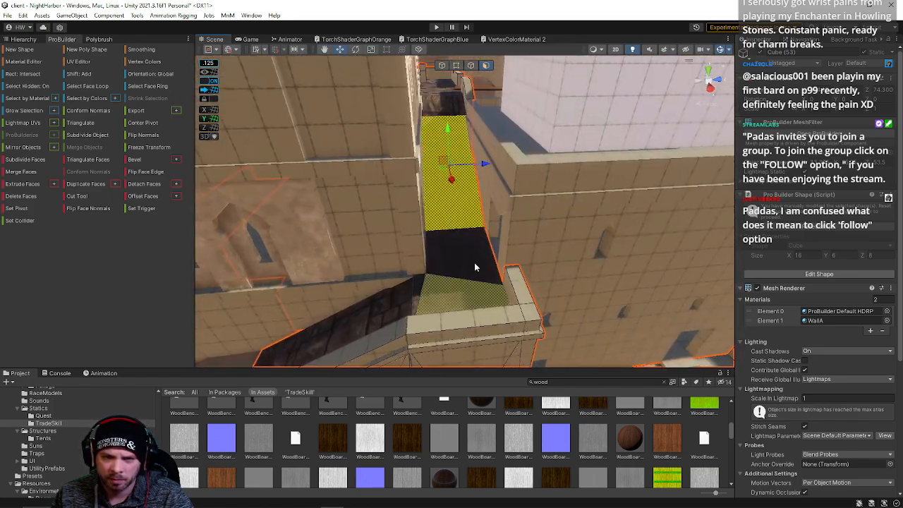
click(24, 99)
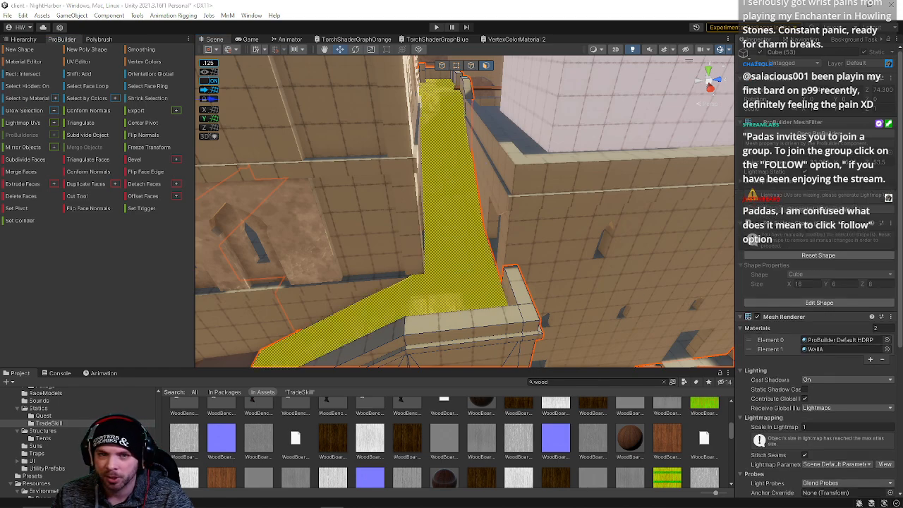
Step: Delete the slanted ledge strip and the two adjoining wall faces above the doorway at the corner of the neighbouring building
right_drag(393, 278, 525, 249)
click(558, 151)
right_drag(645, 295, 672, 280)
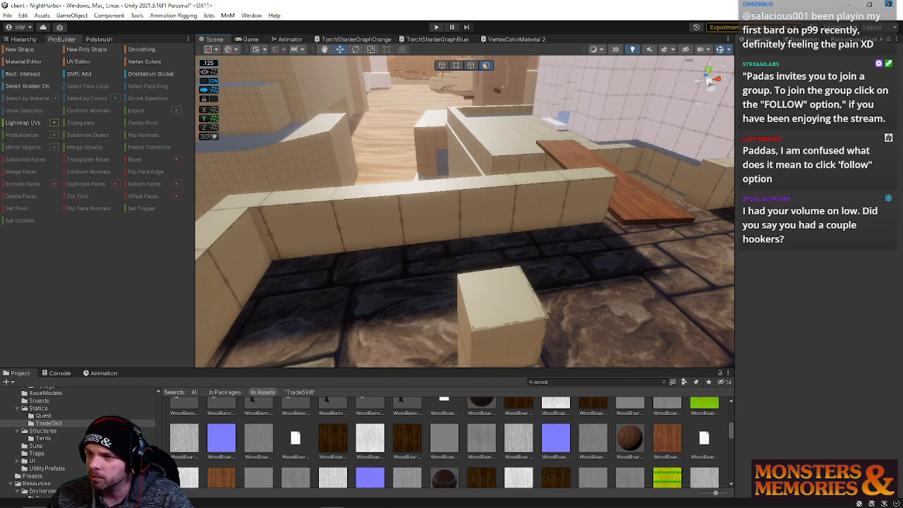
key(s)
mouse_move(585, 242)
right_down()
mouse_move(575, 152)
mouse_move(721, 182)
mouse_move(628, 195)
mouse_move(340, 194)
mouse_move(174, 157)
mouse_move(465, 163)
mouse_move(71, 162)
mouse_move(168, 161)
mouse_move(259, 103)
mouse_move(454, 157)
mouse_move(556, 165)
mouse_move(88, 150)
mouse_move(196, 120)
mouse_move(252, 183)
mouse_move(369, 166)
mouse_move(289, 147)
mouse_move(591, 152)
mouse_move(587, 120)
mouse_move(456, 134)
mouse_move(456, 157)
mouse_move(485, 129)
right_up()
key(w)
click(457, 157)
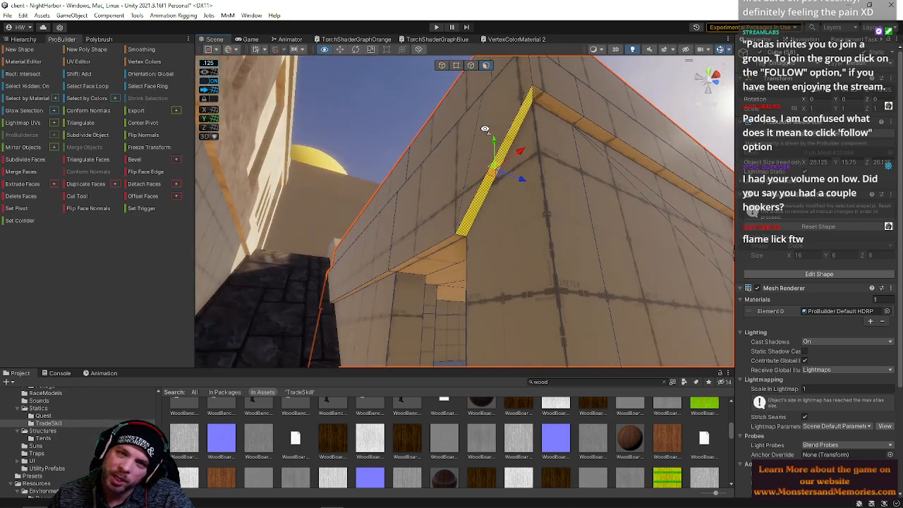
right_drag(484, 129, 455, 184)
click(337, 230)
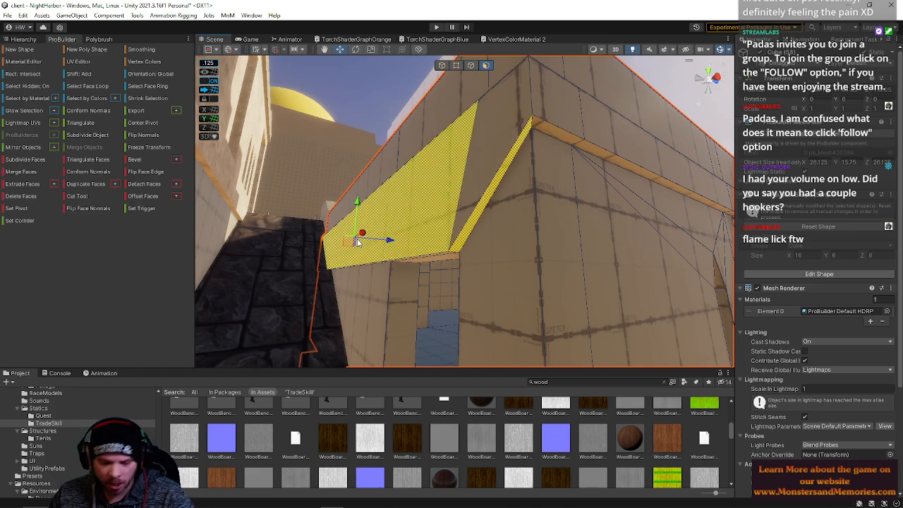
key(BackSpace)
click(471, 220)
click(480, 182)
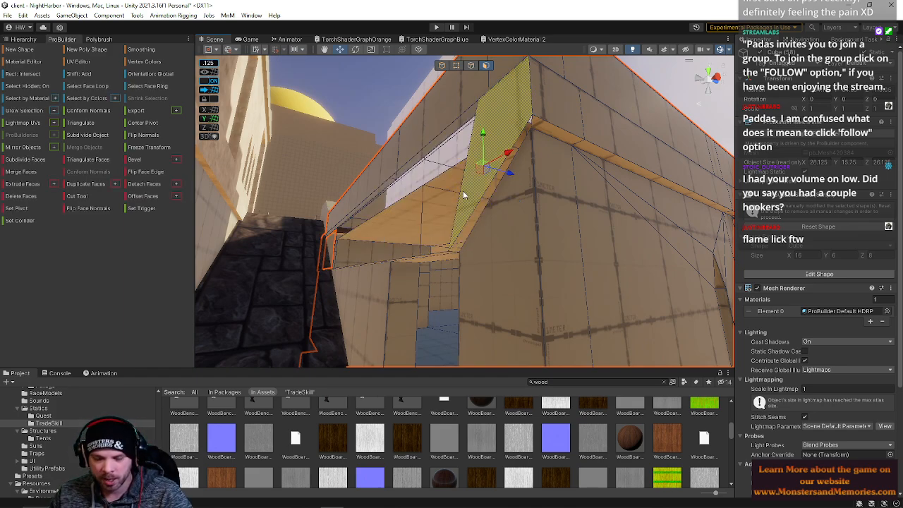
key(BackSpace)
Step: Delete the remaining narrow ledge faces that run along the building's ramp-side wall
right_drag(450, 211, 422, 178)
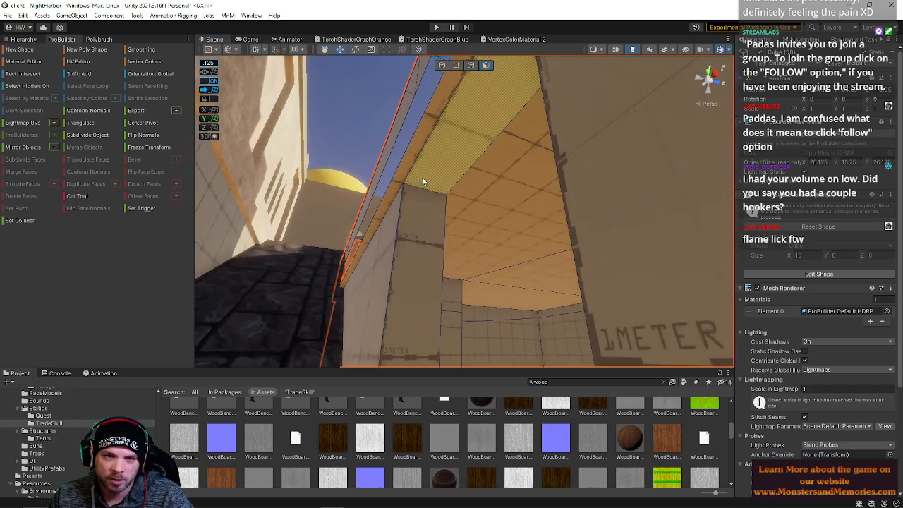
right_drag(381, 202, 432, 261)
click(432, 260)
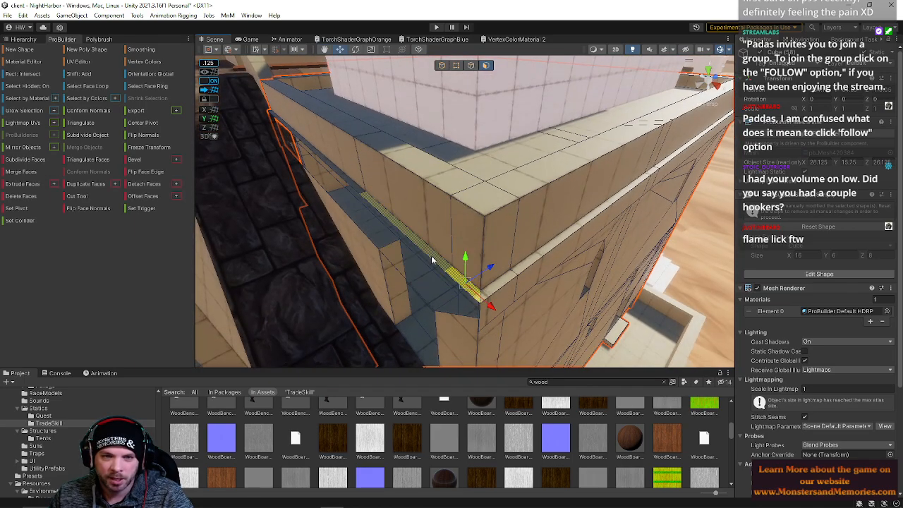
shift+click(381, 212)
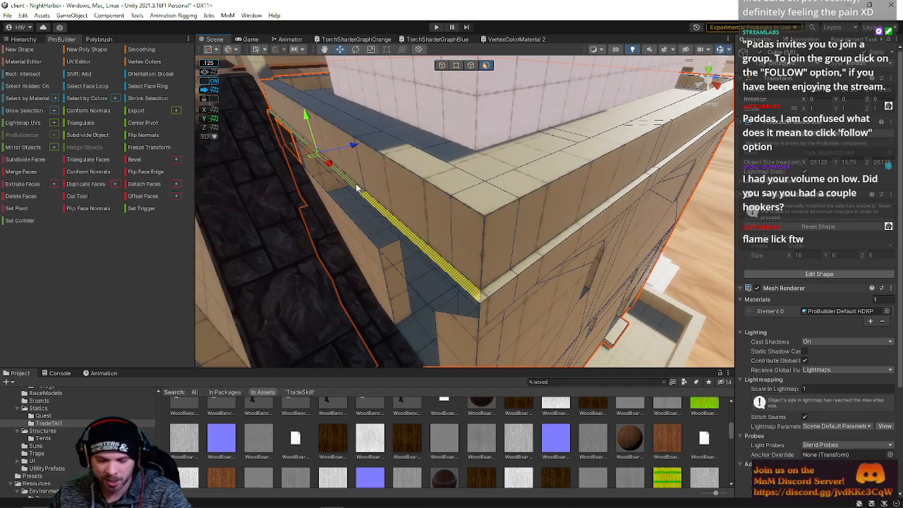
right_drag(357, 189, 296, 212)
Step: Bridge the upper wall's lower edges with the open edges of the wall below, including the slanted edge beside the doorway
click(466, 205)
click(471, 65)
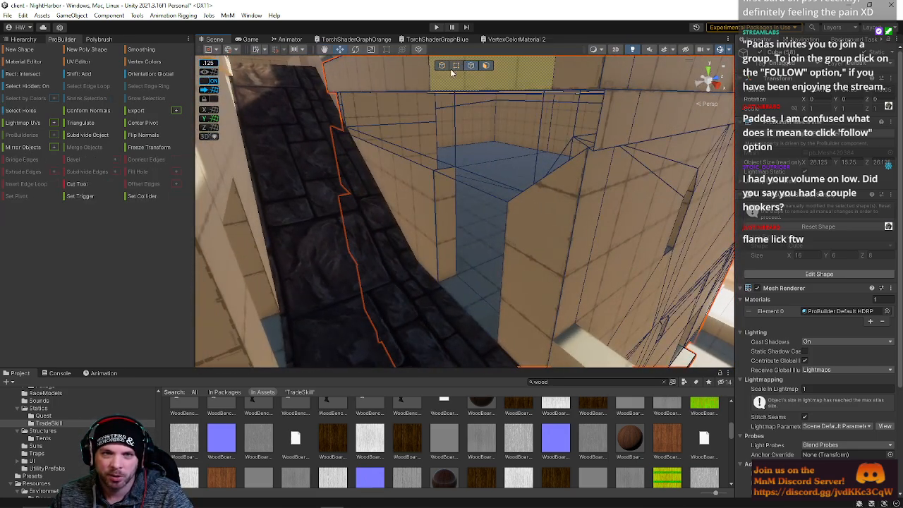
click(405, 84)
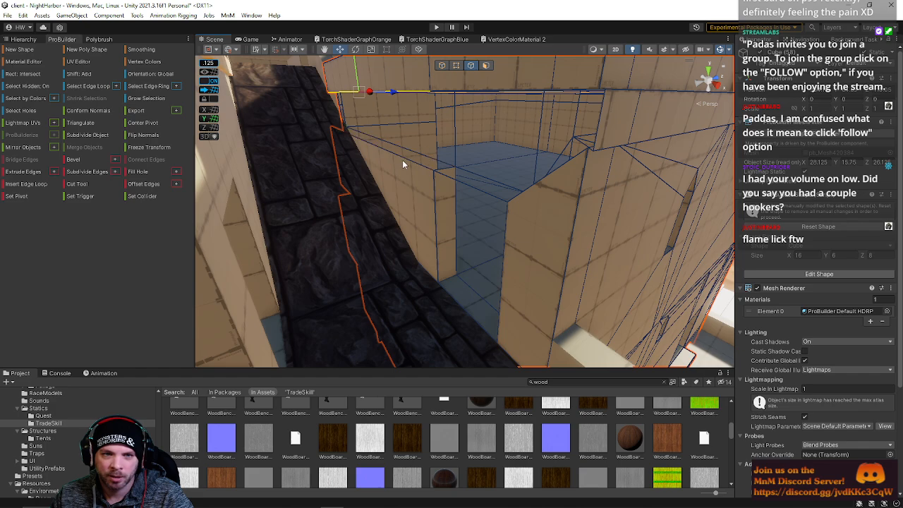
shift+click(413, 159)
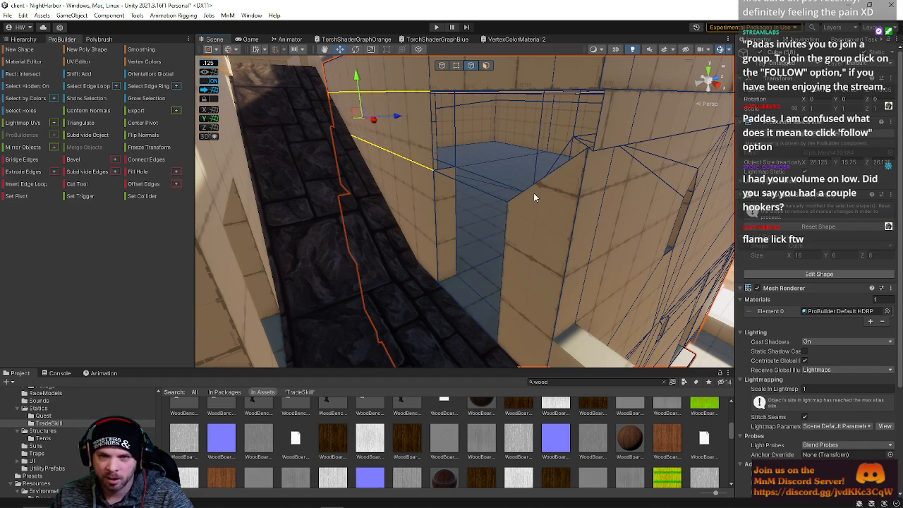
click(534, 195)
right_drag(534, 194, 573, 65)
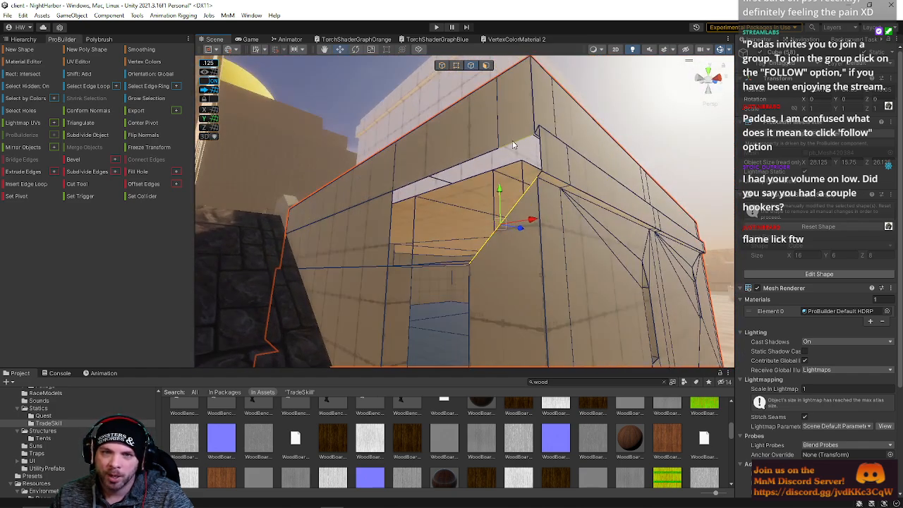
shift+click(514, 144)
key(alt+b)
Step: Bridge the open vertical edges to close the gaps at the building's corner and above the doorway
click(541, 151)
right_drag(541, 151, 434, 196)
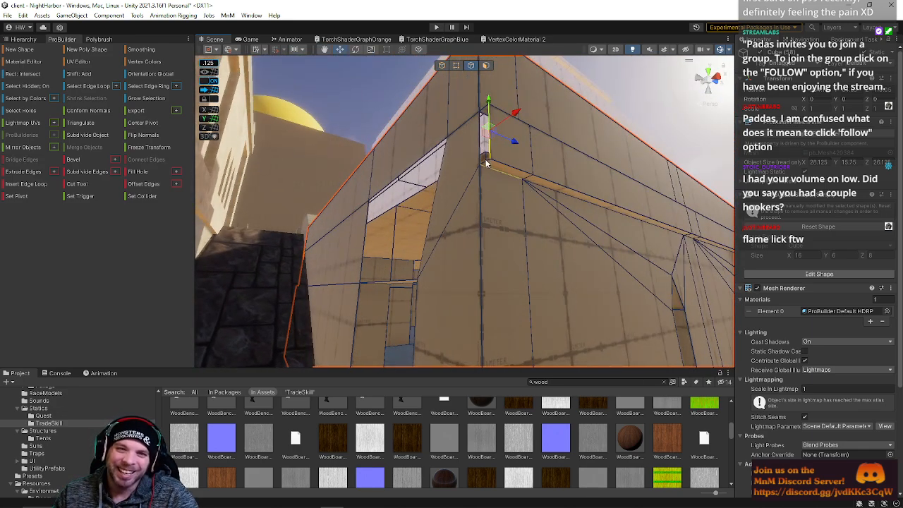
click(433, 201)
shift+click(361, 238)
key(alt+b)
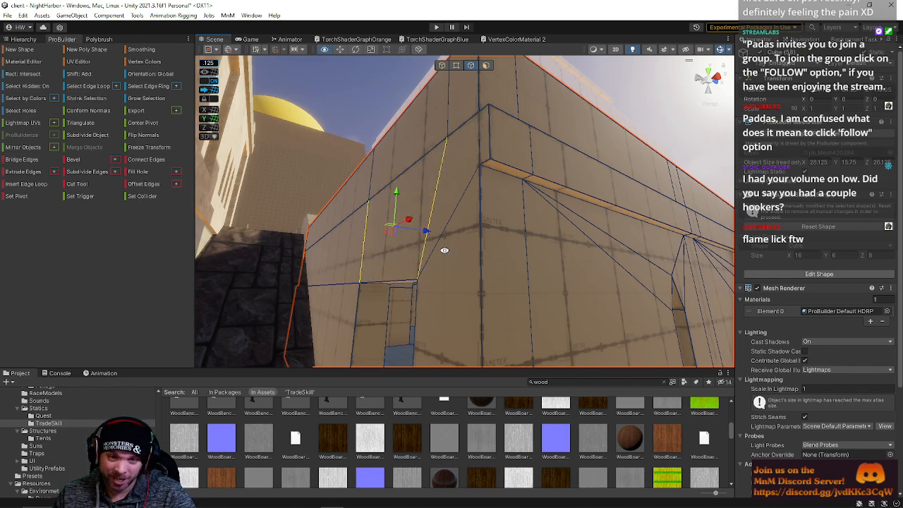
Step: Select the two wall vertices beside the building's upper corner, to the side of the doorway
right_drag(444, 249, 494, 212)
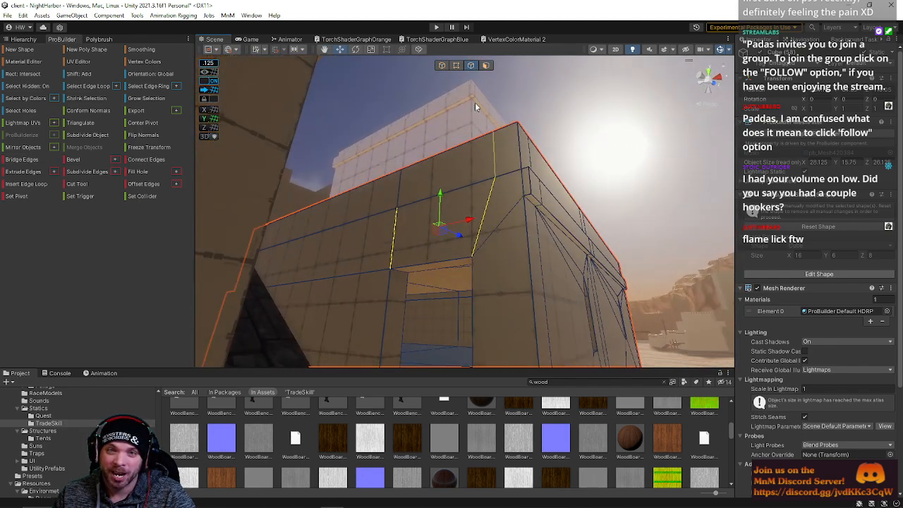
click(457, 66)
click(496, 178)
shift+click(523, 198)
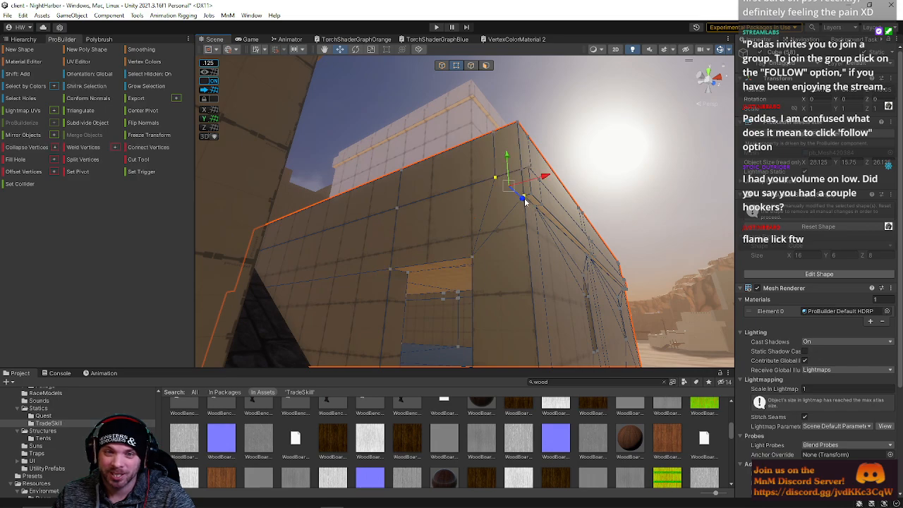
right_drag(585, 180, 608, 240)
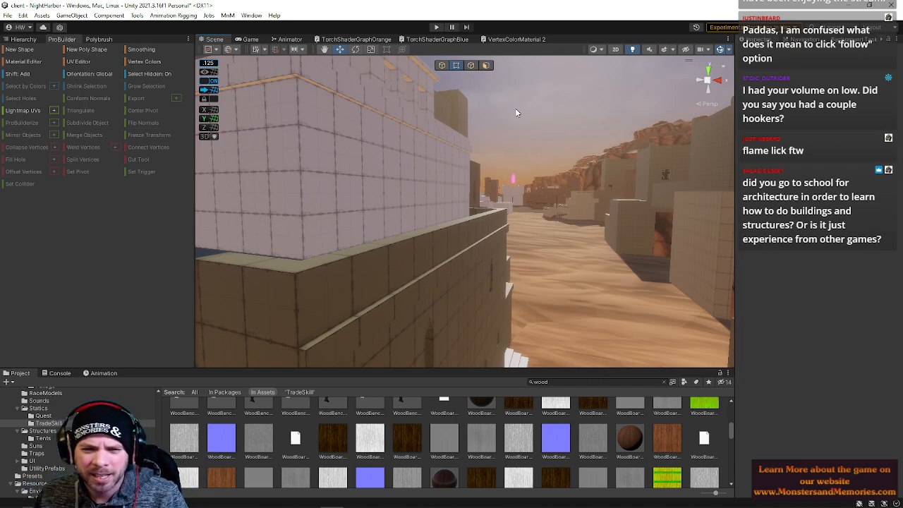
Step: Raise the sagging corner vertex at the top of the interior wall to meet the ceiling
right_drag(522, 137, 328, 227)
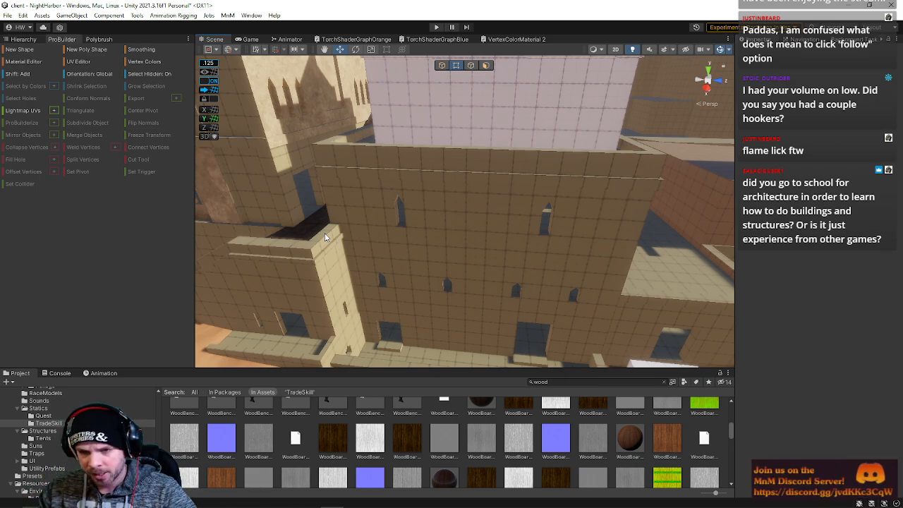
right_drag(356, 233, 349, 174)
click(340, 185)
drag(365, 171, 358, 126)
right_drag(392, 182, 570, 200)
click(570, 199)
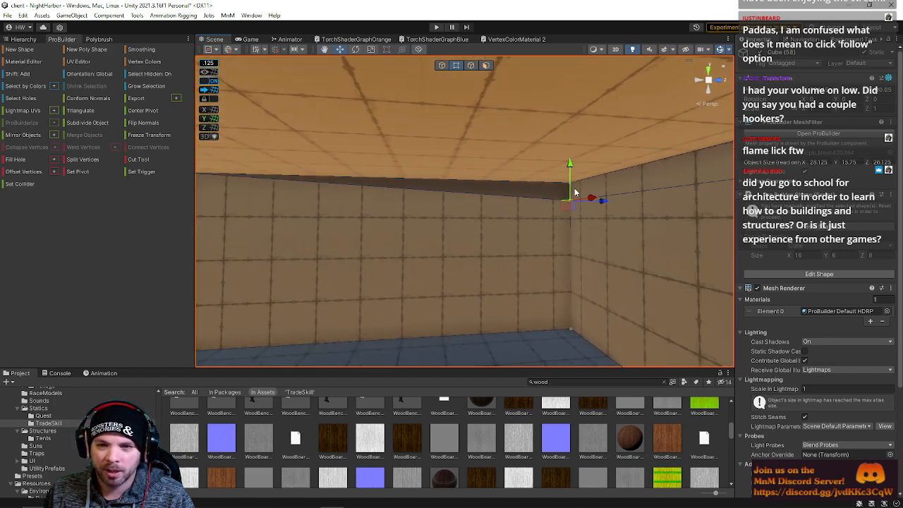
drag(572, 165, 572, 148)
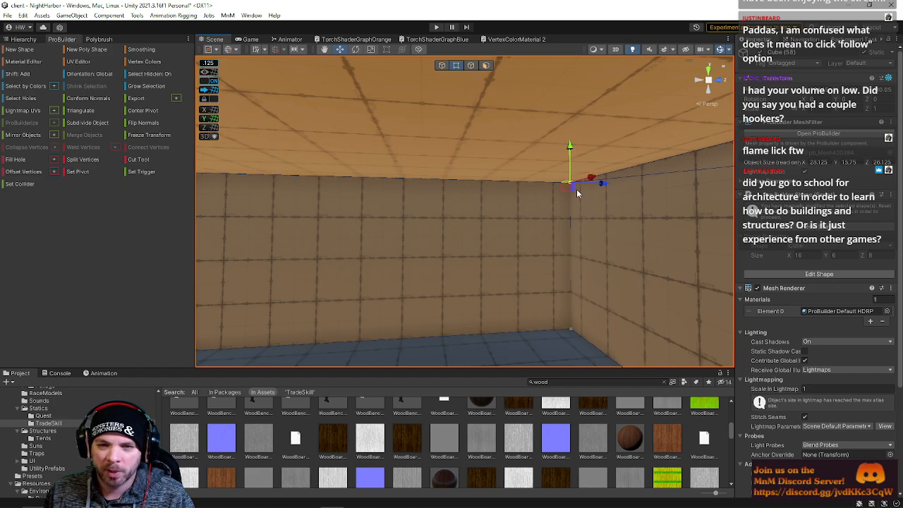
Step: Try selecting the vertices around the interior ceiling corner and undo the last two changes
right_drag(570, 202, 651, 161)
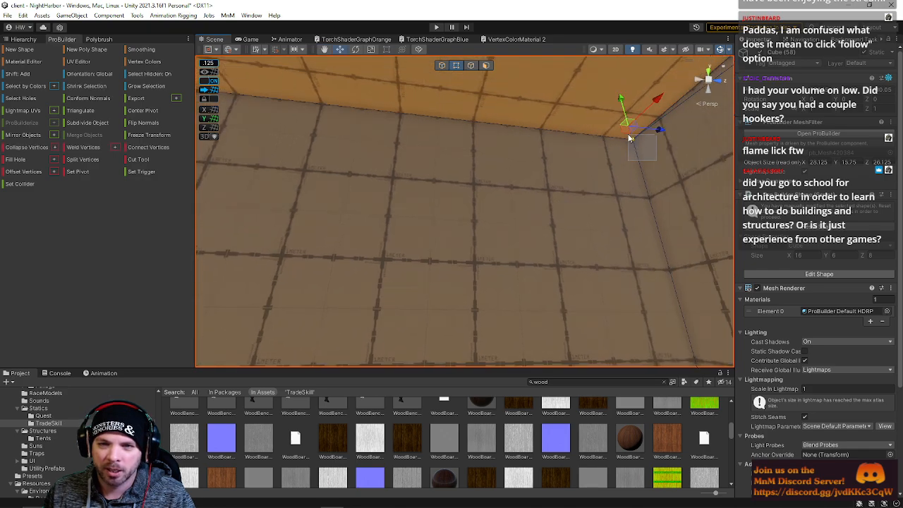
drag(629, 136, 627, 140)
right_drag(600, 193, 649, 169)
right_drag(634, 196, 502, 217)
shift+click(359, 208)
click(411, 200)
key(d)
key(d)
key(ctrl+z)
key(ctrl+z)
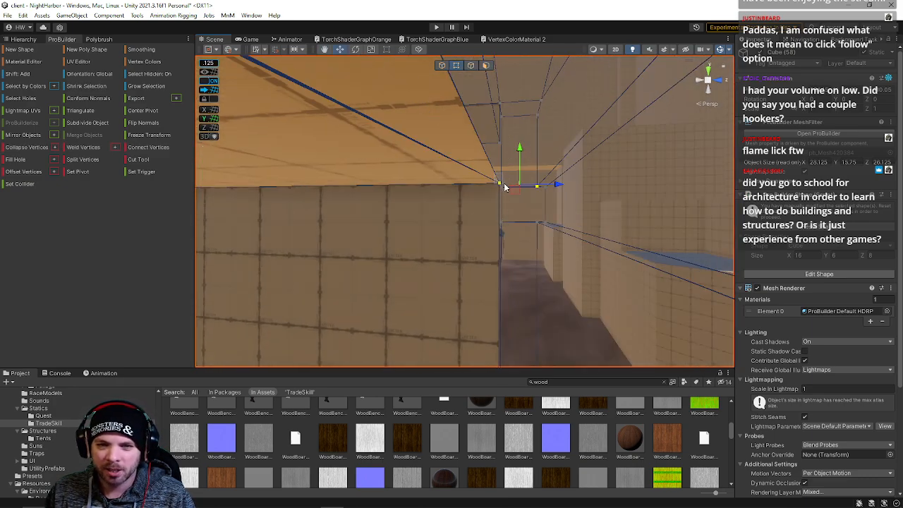
Step: Select the vertices at the interior corner where the wall meets the ceiling
click(504, 186)
right_drag(503, 186, 484, 187)
key(w)
key(d)
click(430, 172)
drag(441, 131, 461, 180)
right_drag(461, 181, 531, 193)
Step: Inset a smaller rectangular face in the interior wall and slide it along the wall towards the corner
click(486, 65)
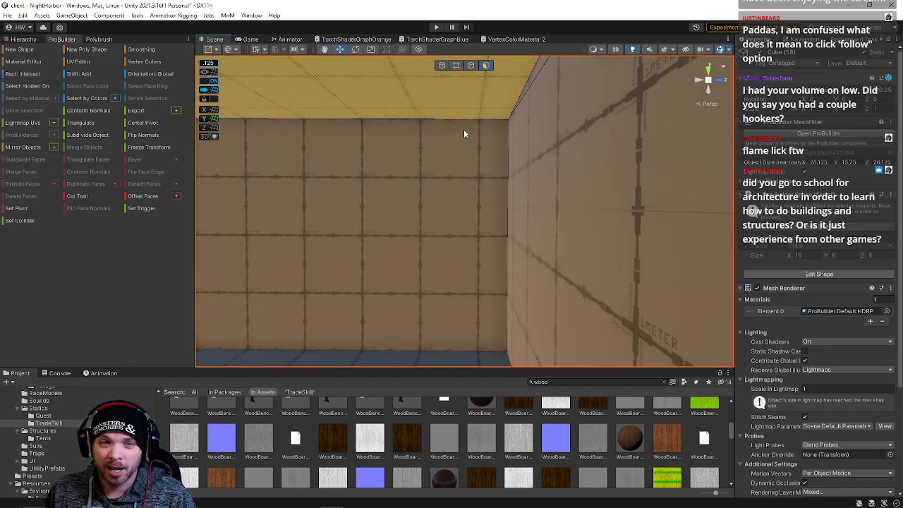
click(418, 281)
scroll(375, 256, down, 3)
key(r)
scroll(338, 219, down, 3)
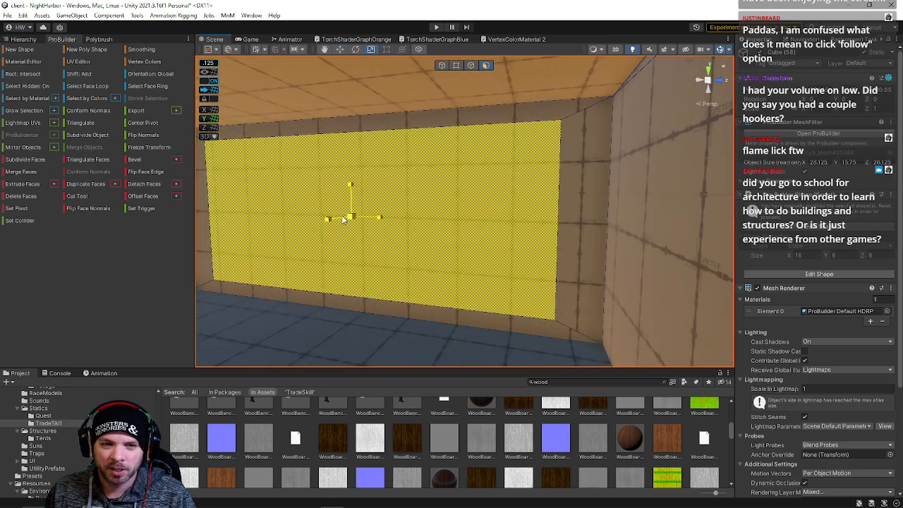
key(w)
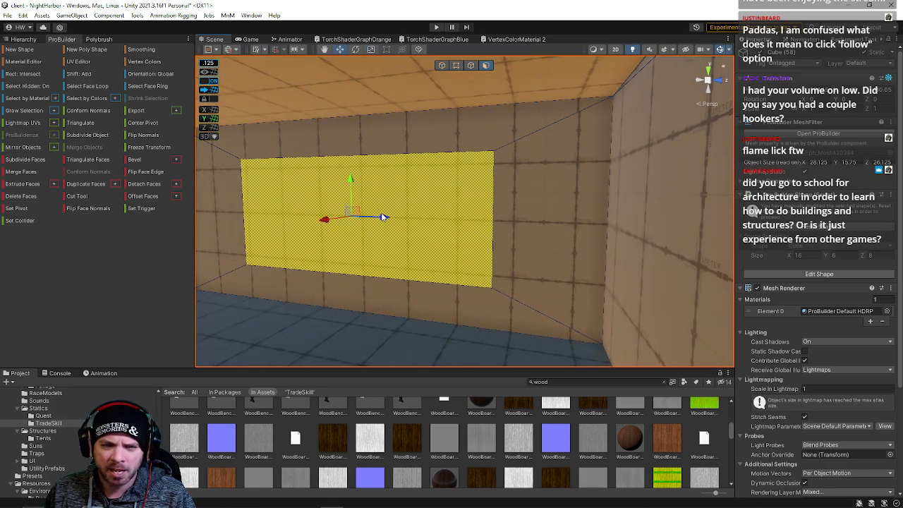
drag(381, 213, 441, 237)
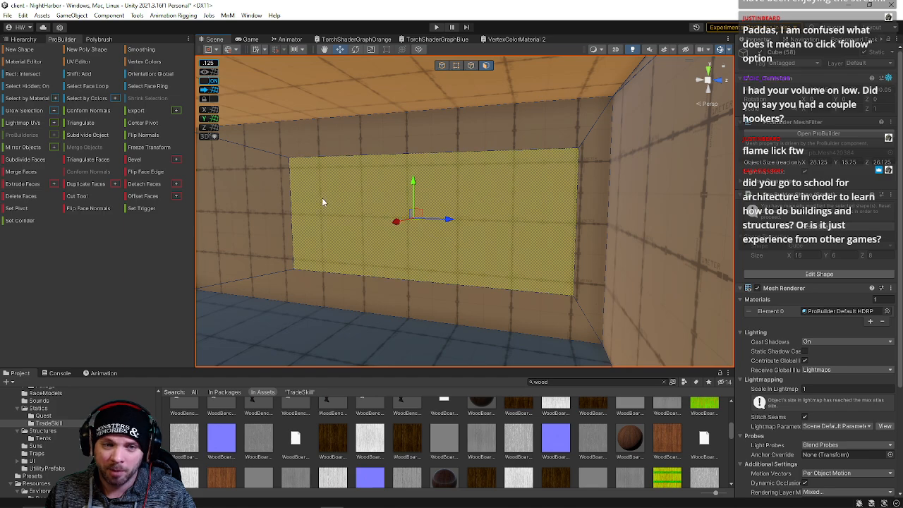
Step: Move the inset panel's two vertical edges towards each other to narrow it to window width near the corner
click(470, 65)
click(295, 200)
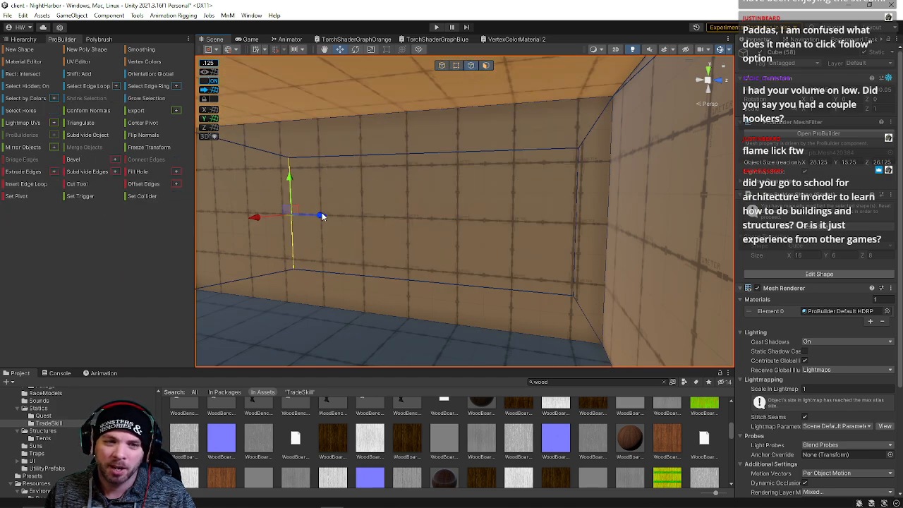
drag(322, 217, 530, 242)
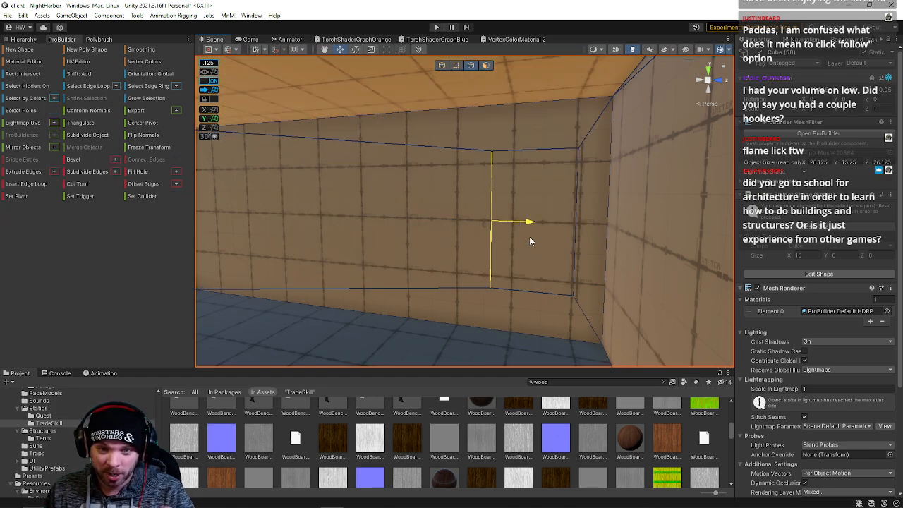
click(574, 229)
drag(611, 226, 492, 224)
click(492, 221)
Step: Raise the inset panel's bottom edge and lower its top edge to shorten the window opening
click(492, 287)
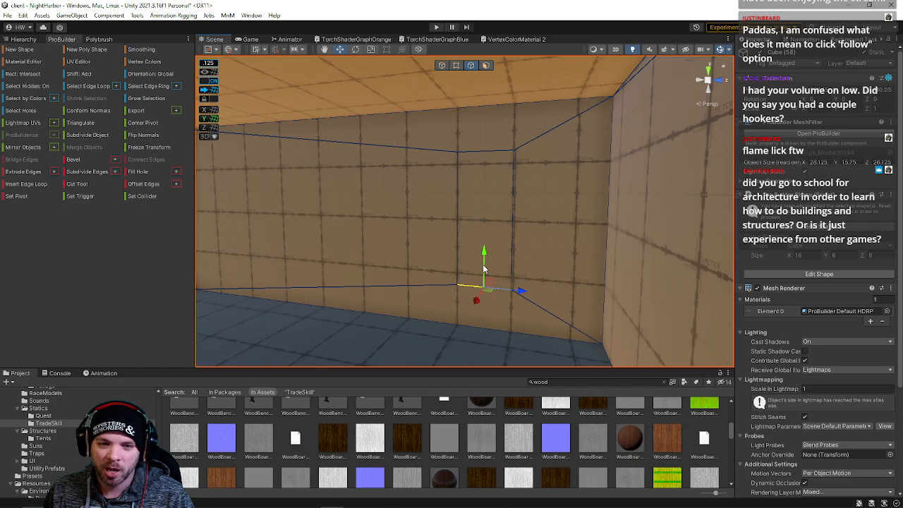
drag(484, 268, 484, 244)
click(482, 146)
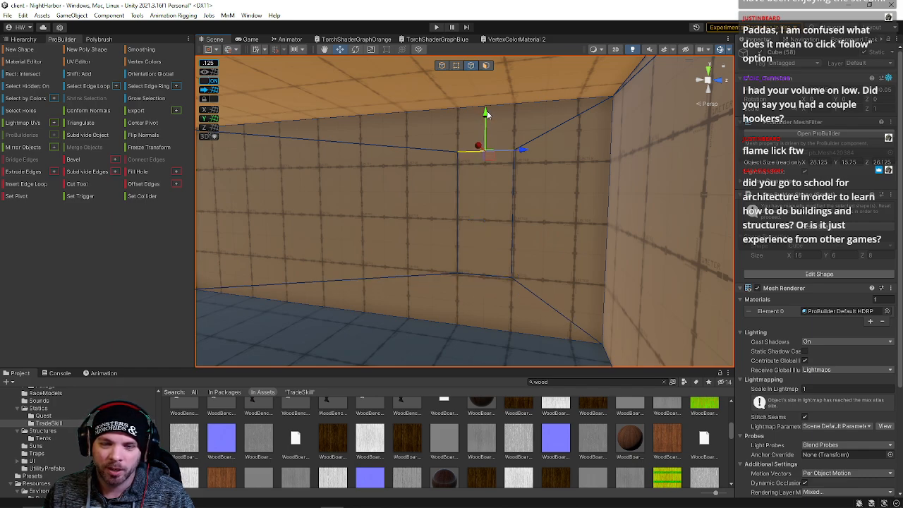
drag(485, 113, 485, 163)
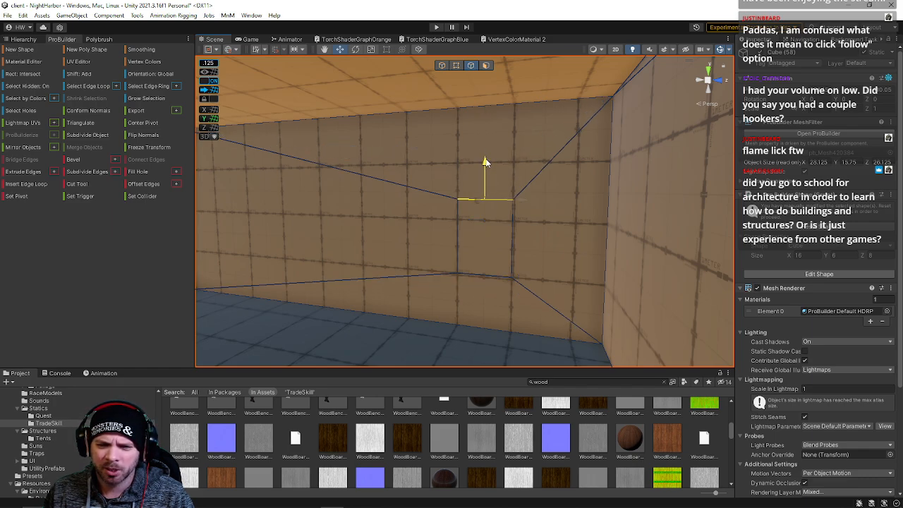
Step: Raise the top edge of the inset window panel slightly to make the opening a little taller
click(486, 65)
double_click(488, 263)
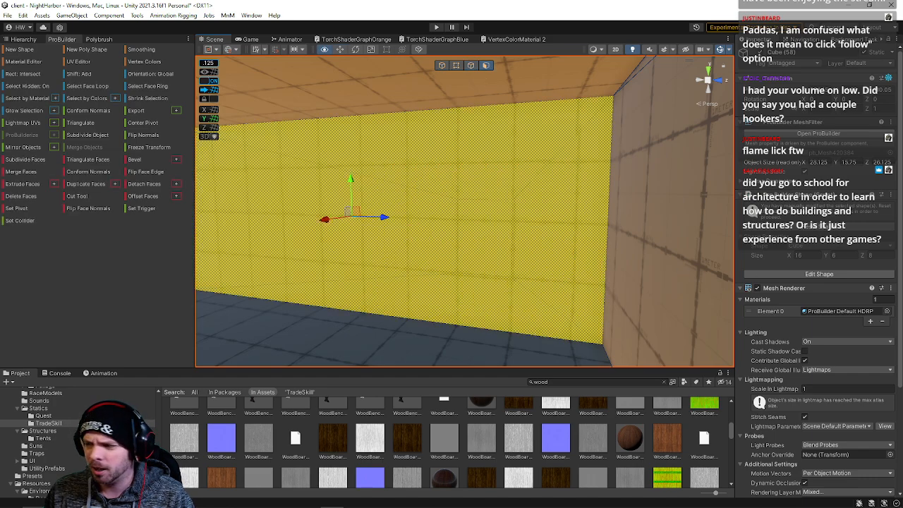
right_drag(405, 298, 414, 305)
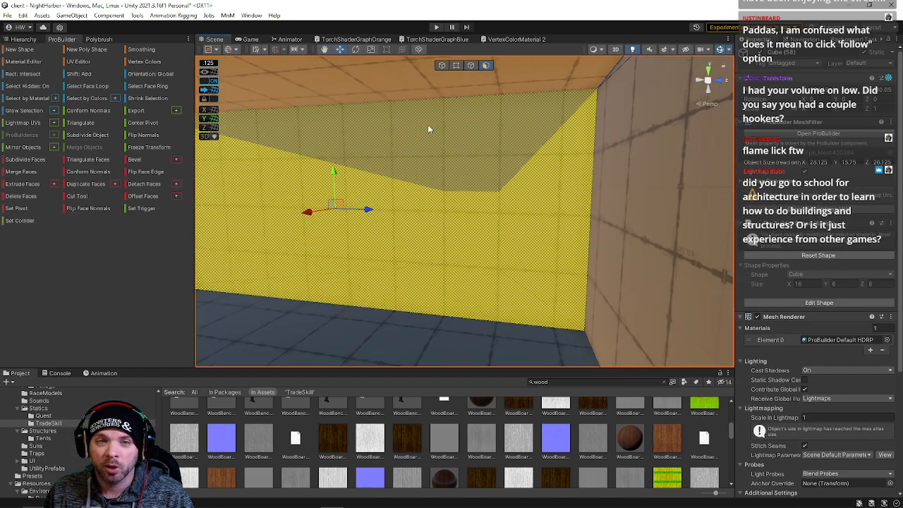
click(471, 65)
click(475, 194)
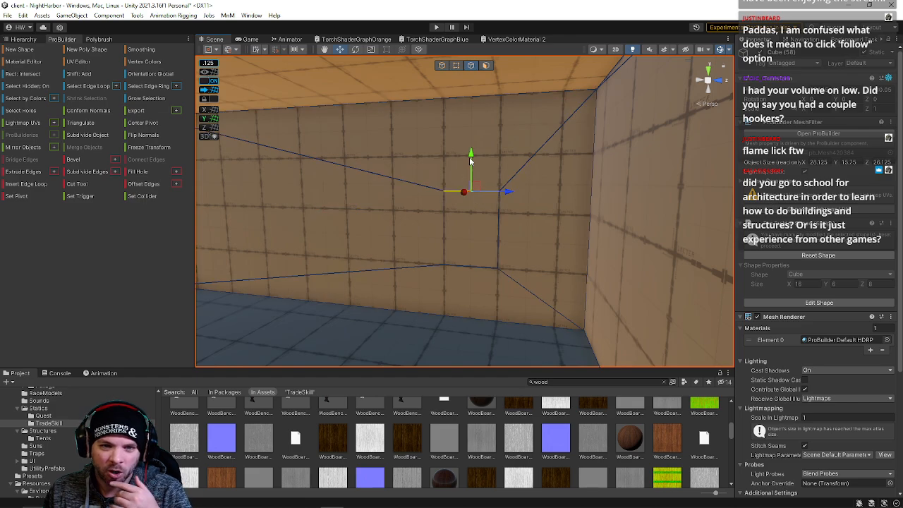
drag(471, 161, 471, 154)
key(w)
mouse_move(474, 192)
right_down()
mouse_move(478, 204)
mouse_move(476, 194)
right_up()
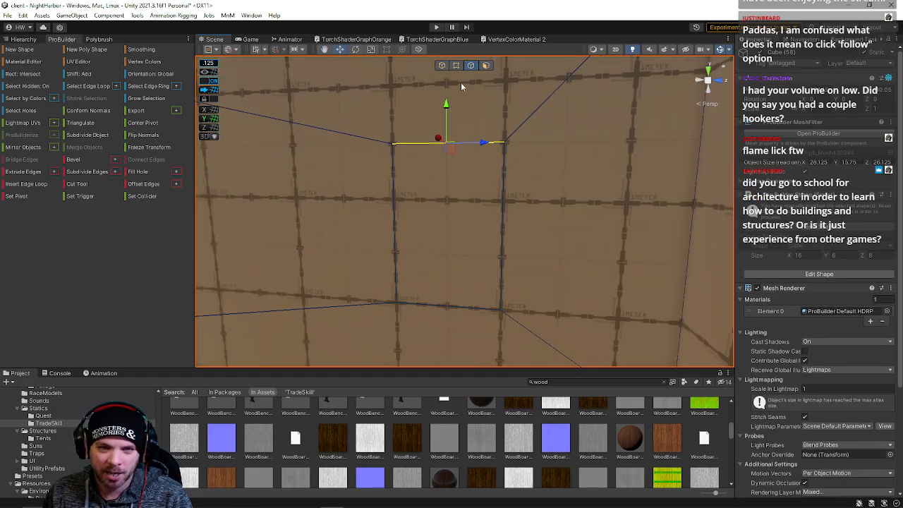
Step: Extrude the inset window panel through the wall's thickness towards the building's exterior side
click(486, 65)
click(469, 220)
alt+drag(470, 220, 282, 234)
drag(435, 204, 453, 204)
key(d)
right_drag(450, 206, 416, 201)
key(a)
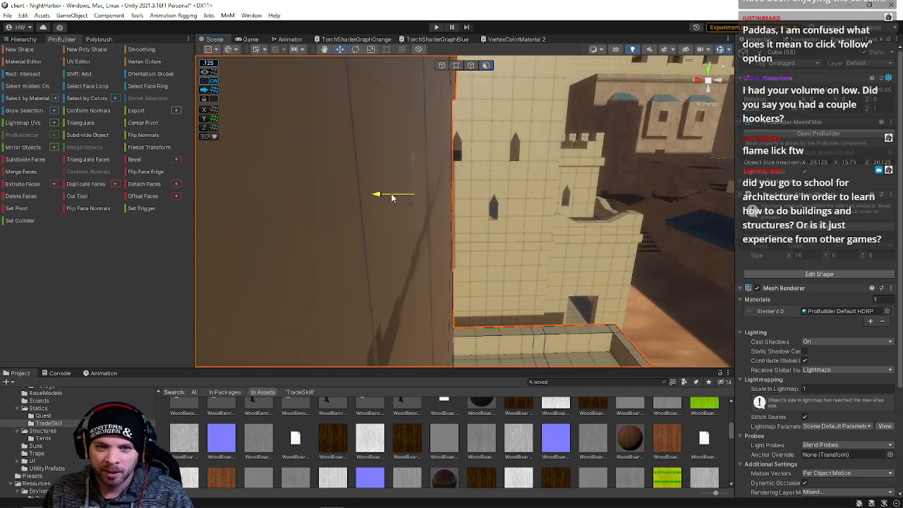
Step: Delete the large outer wall face and the extruded panel's end face to open the window
alt+drag(425, 236, 296, 230)
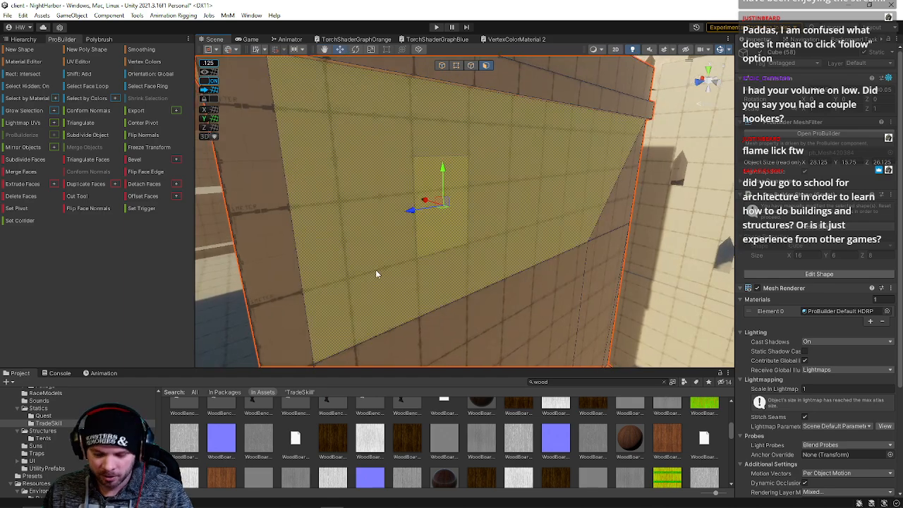
key(BackSpace)
click(424, 271)
key(BackSpace)
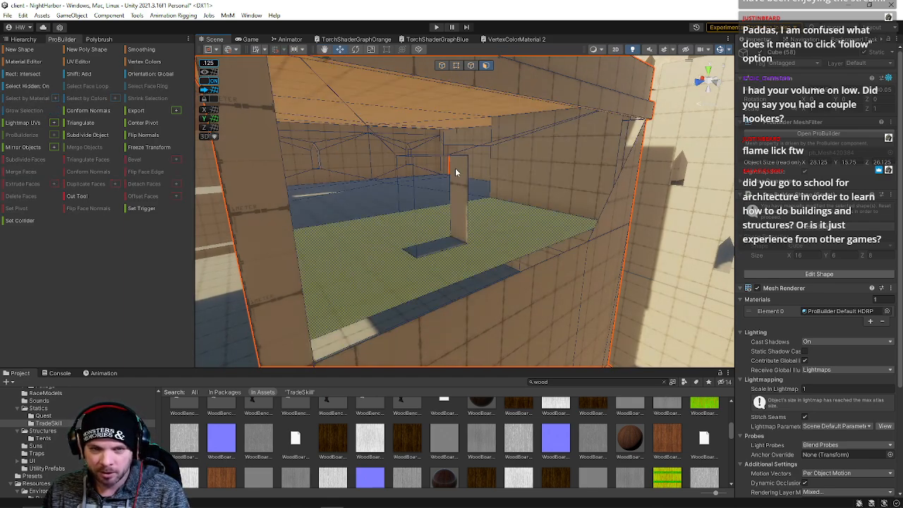
Step: Bridge the window opening's bottom and side edges to the matching edges of the missing outer wall face
click(470, 65)
click(446, 248)
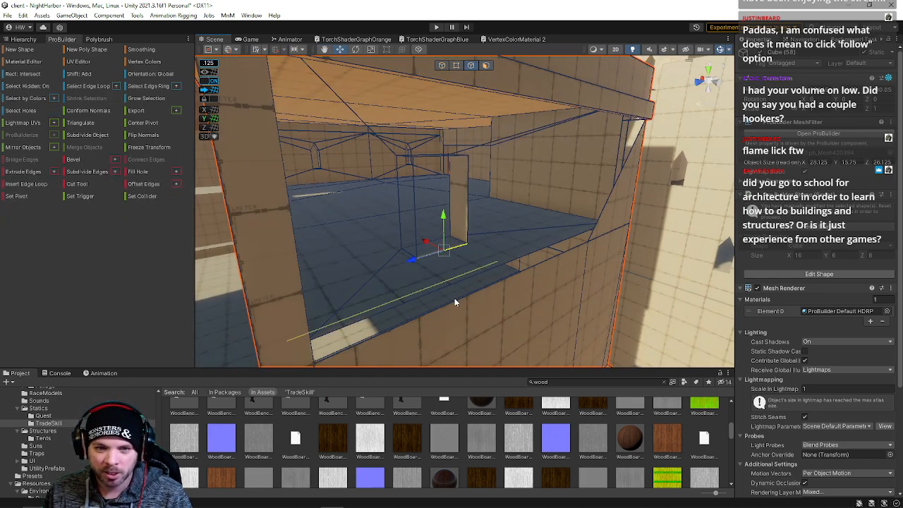
key(alt+b)
alt+drag(544, 305, 363, 303)
click(401, 215)
shift+click(343, 220)
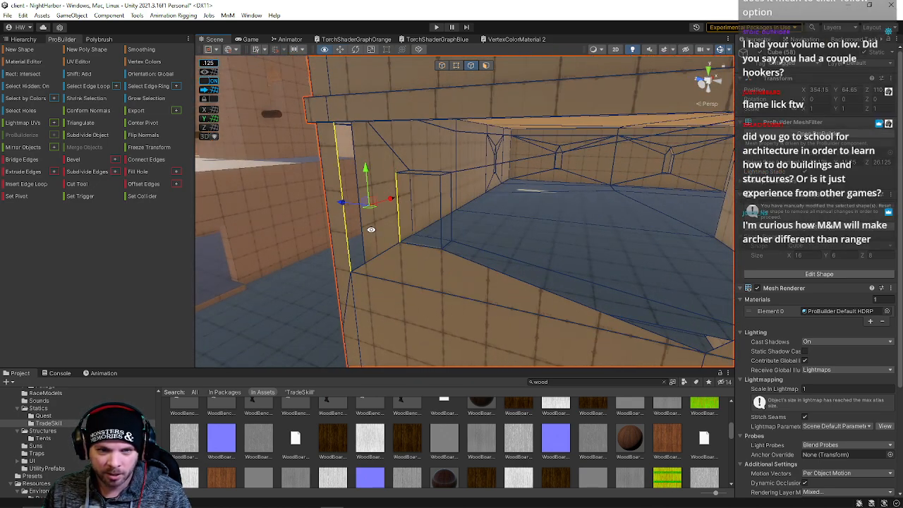
key(alt+b)
Step: Bridge the remaining gap above the window between the two sloping edges to close the outer wall
alt+drag(427, 264, 414, 229)
click(413, 229)
shift+click(532, 244)
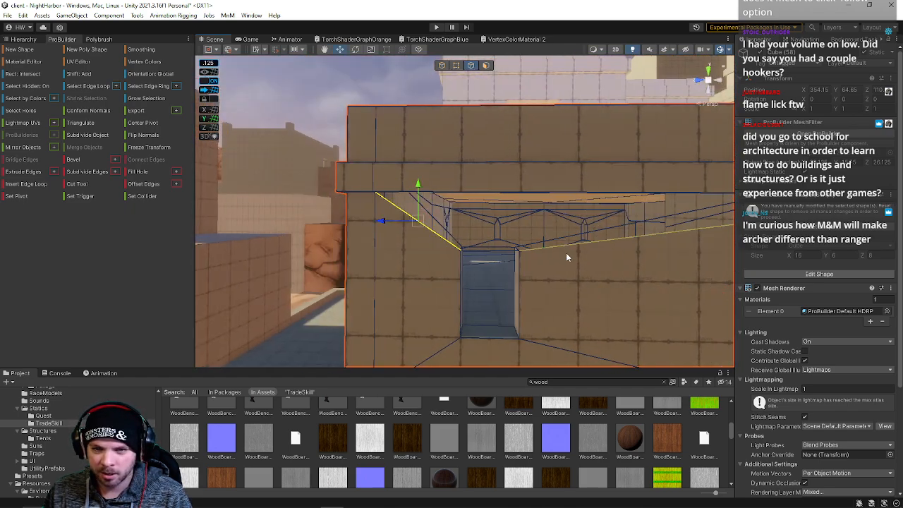
alt+drag(566, 253, 560, 282)
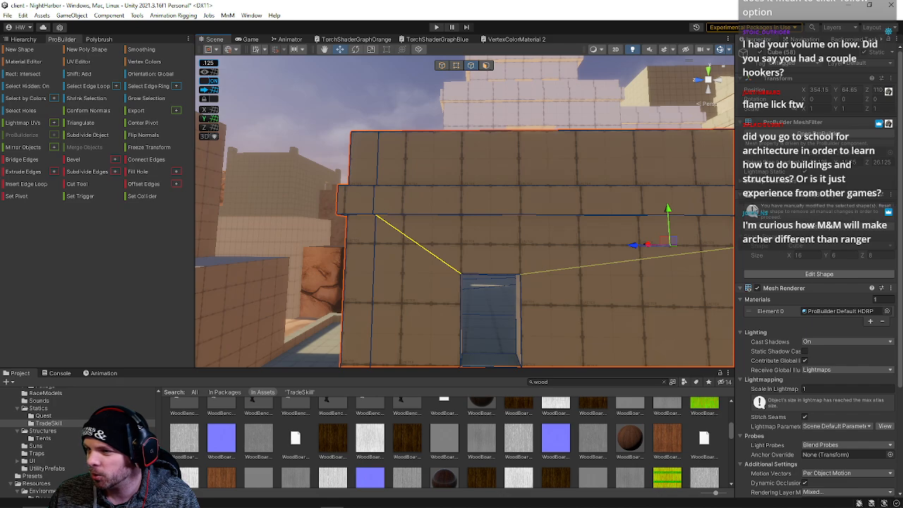
Step: Check the new window opening from outside and inside the building and save the scene
right_drag(357, 212, 363, 129)
click(441, 65)
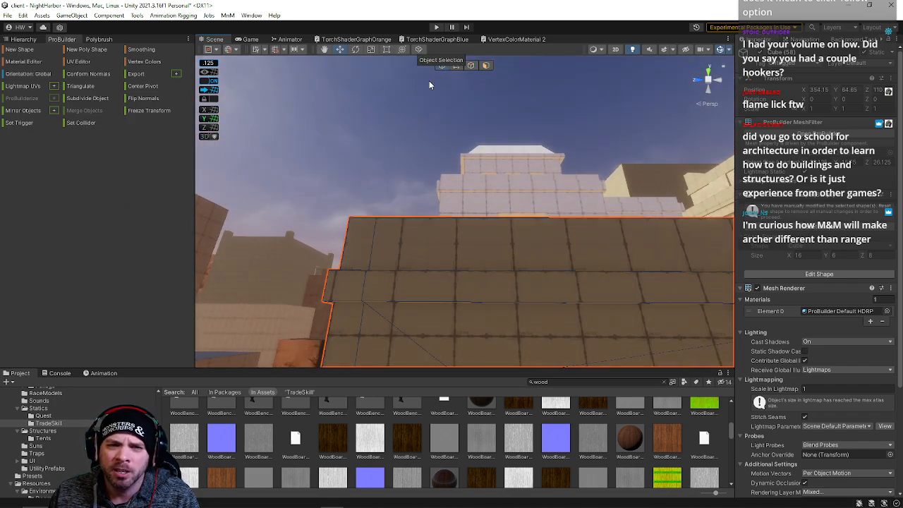
right_drag(429, 85, 508, 286)
key(s)
key(w)
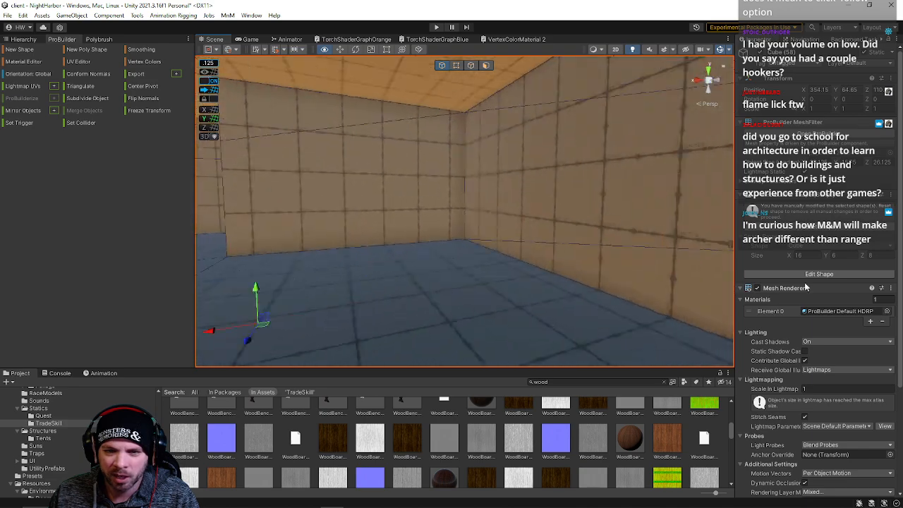
key(f)
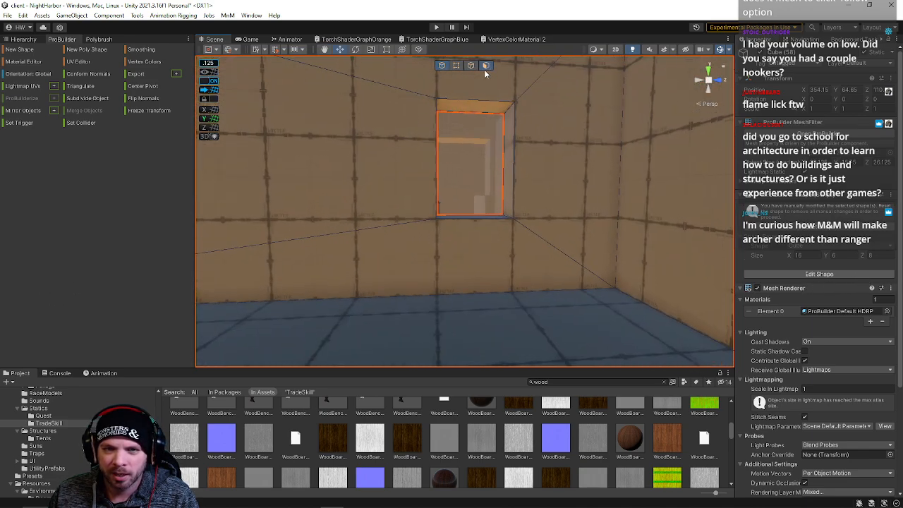
click(484, 67)
right_drag(470, 167, 381, 124)
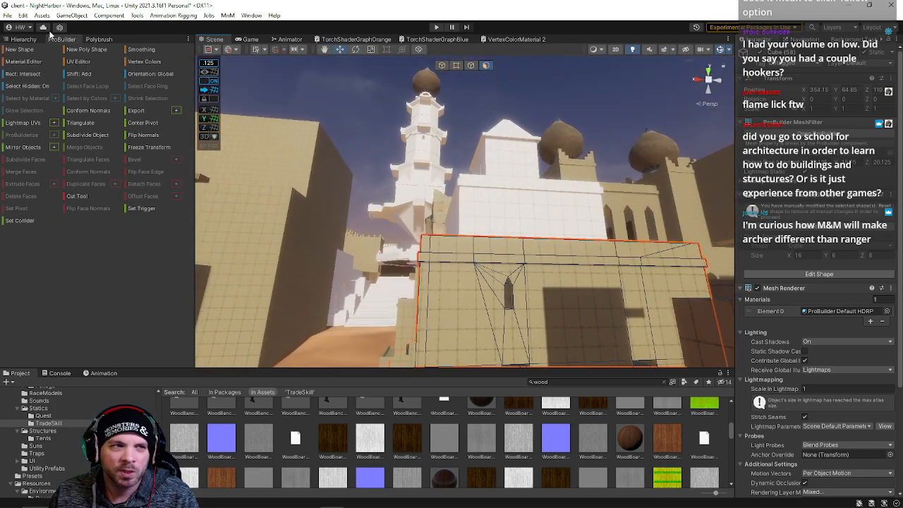
click(7, 14)
click(25, 63)
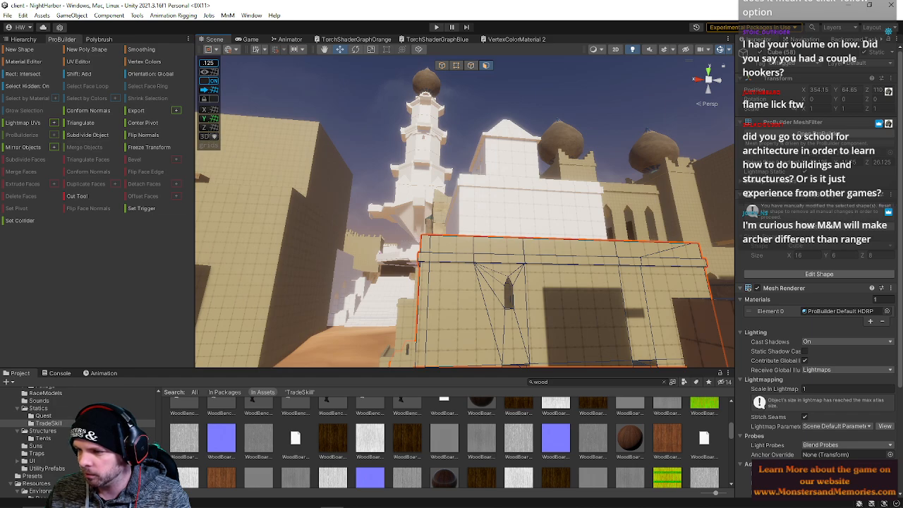
Step: Examine the building's exterior and the surrounding blocks along the sandy street leading to the white tower
right_drag(536, 132, 499, 231)
click(492, 214)
key(s)
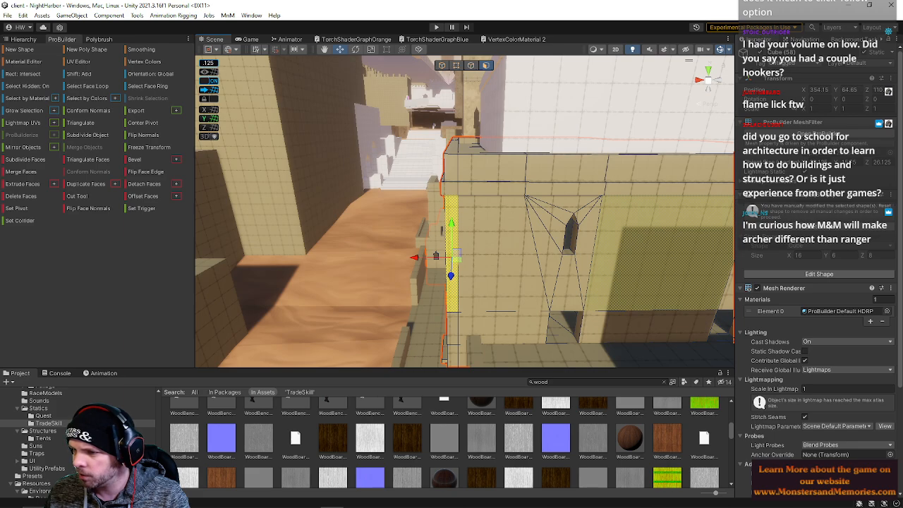
right_drag(383, 274, 480, 261)
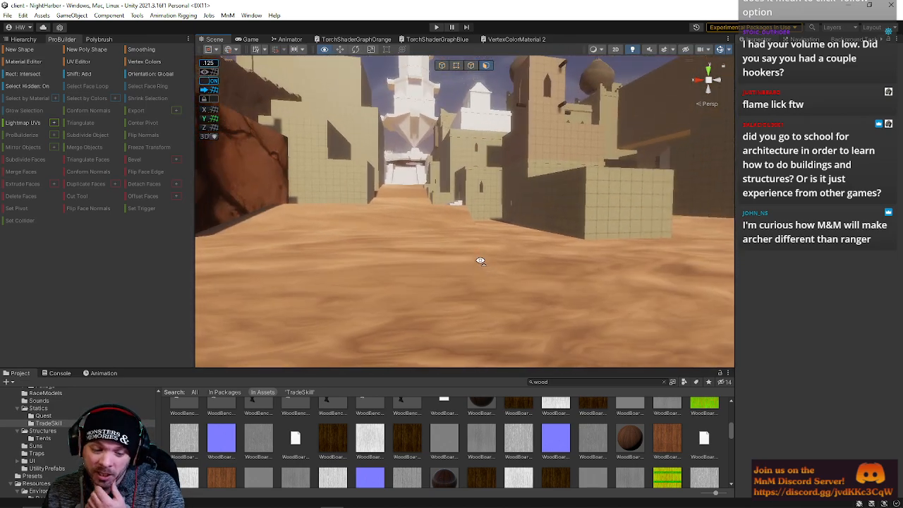
right_drag(480, 261, 407, 198)
key(w)
right_drag(372, 197, 438, 198)
key(s)
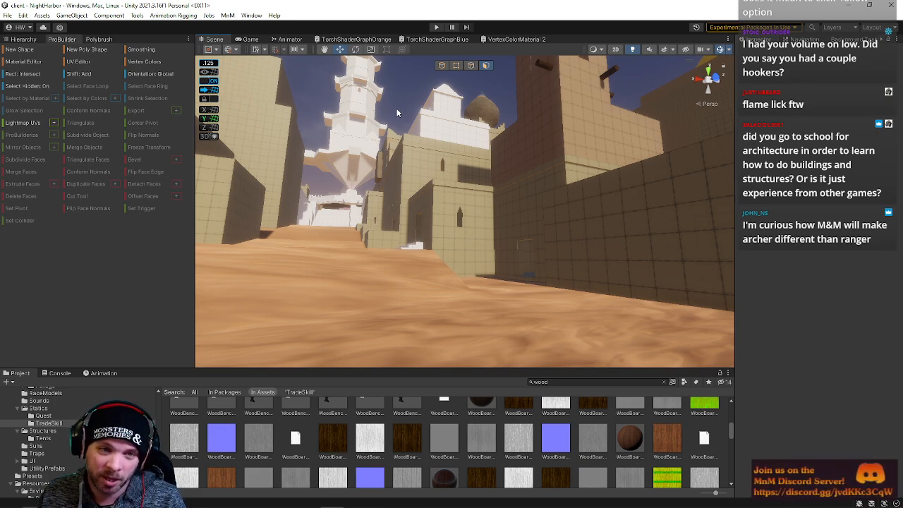
right_drag(410, 101, 455, 158)
key(s)
key(e)
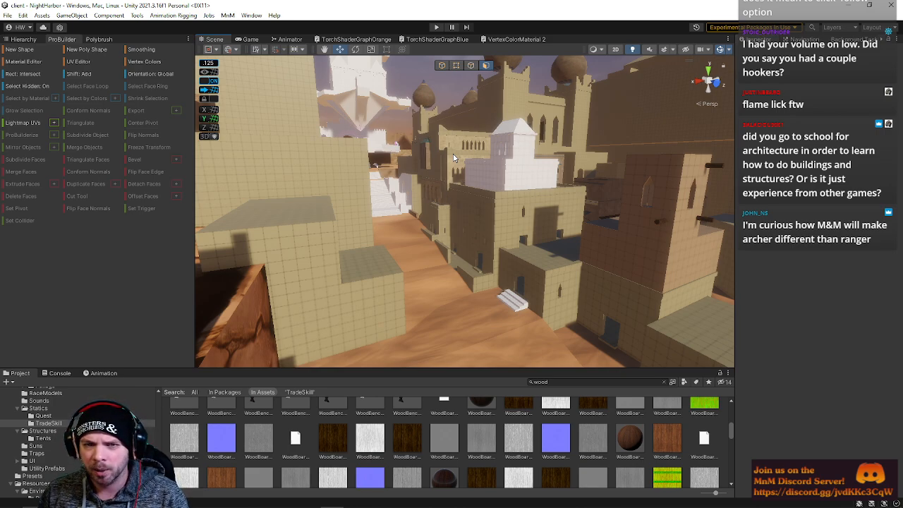
right_drag(464, 164, 442, 115)
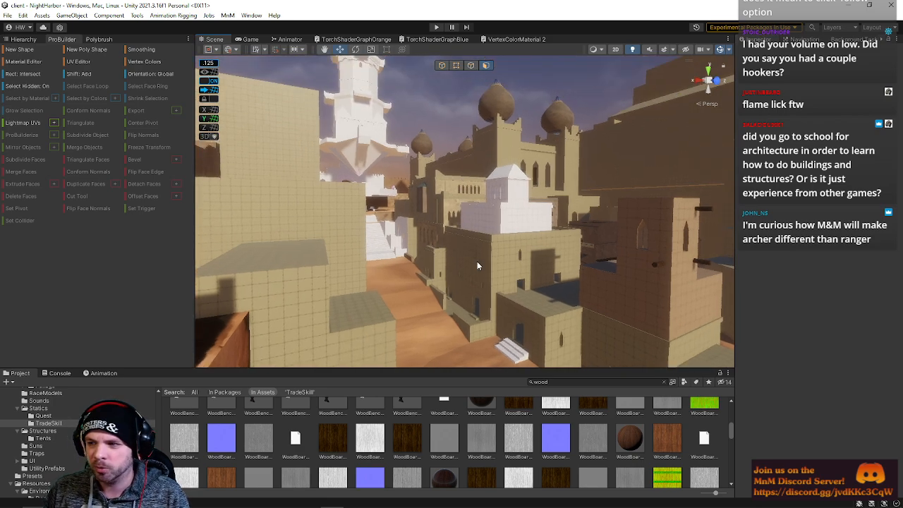
right_drag(515, 230, 513, 265)
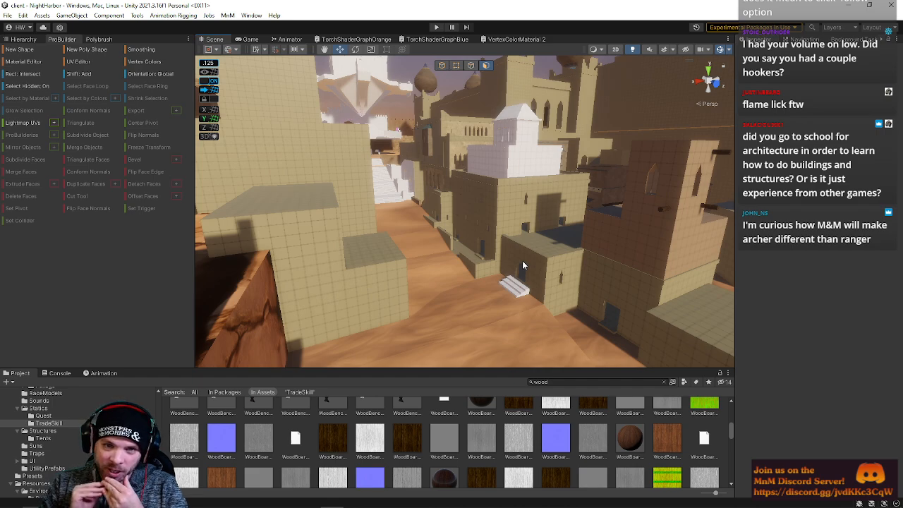
right_drag(522, 265, 544, 248)
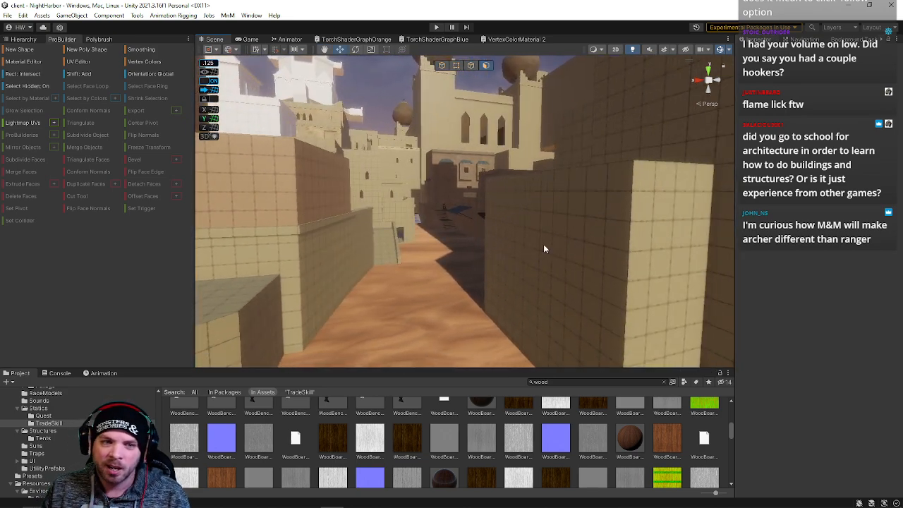
Step: Inspect the walls and windows of the nearby buildings, the dark stone rooftop and the overall street view
right_drag(544, 249, 574, 120)
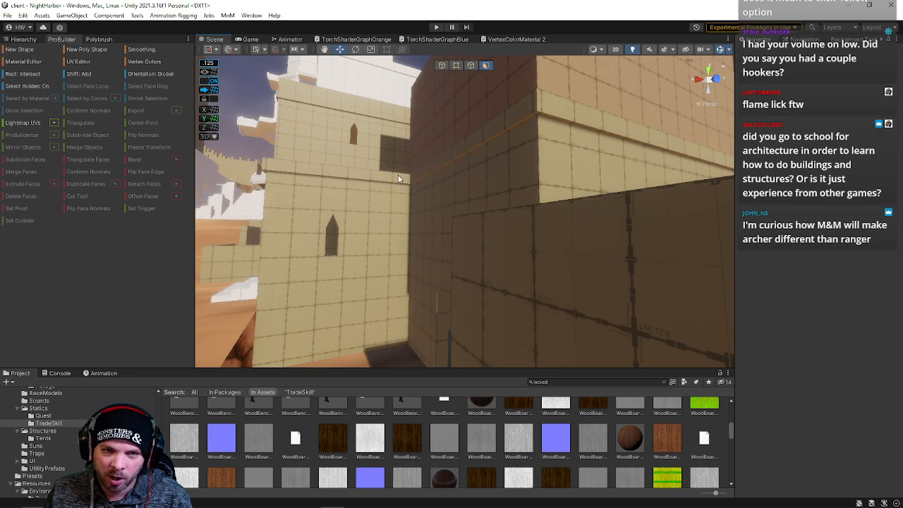
right_drag(520, 126, 424, 148)
key(w)
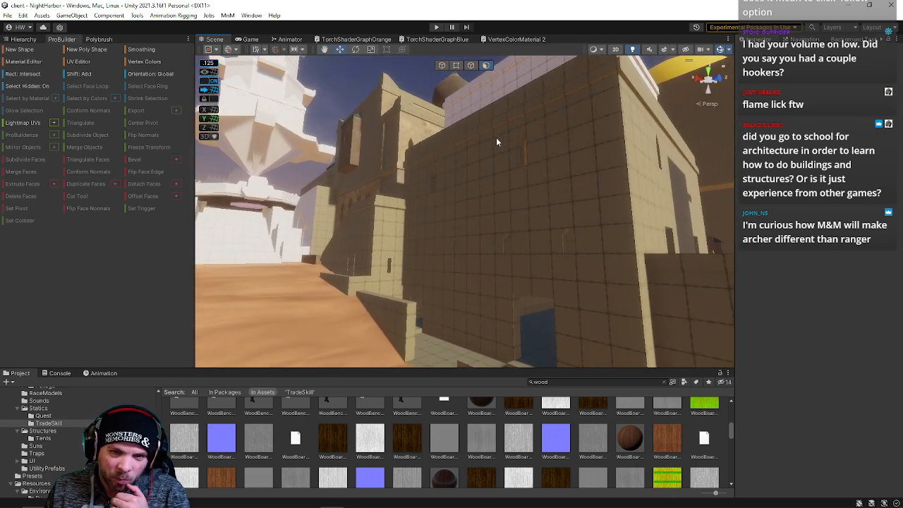
right_drag(497, 141, 561, 120)
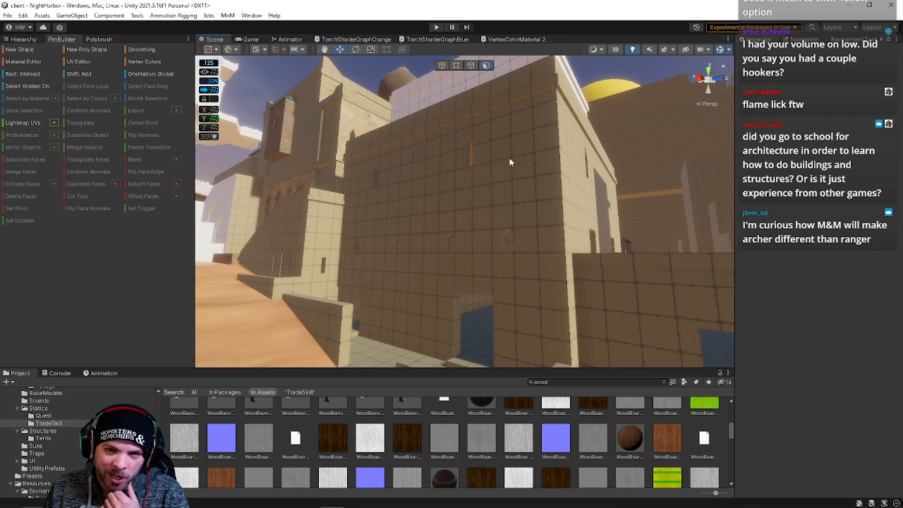
key(s)
right_drag(509, 163, 493, 160)
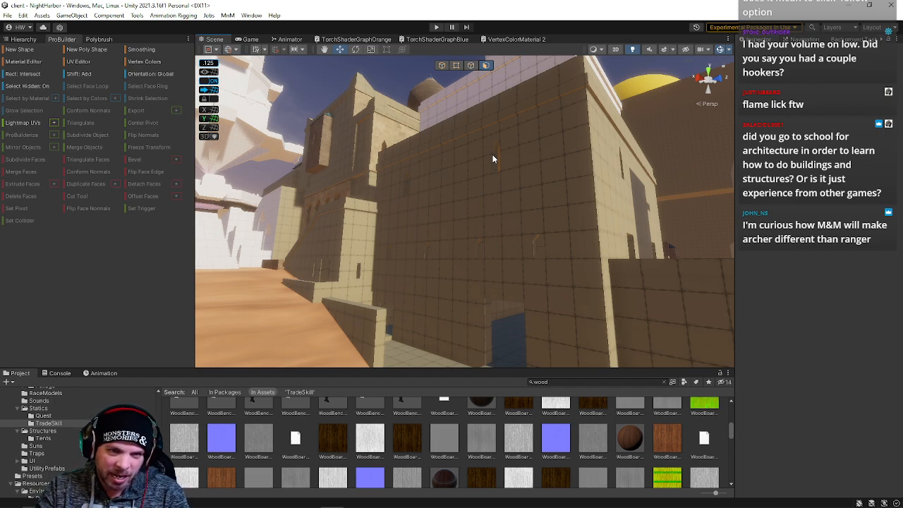
right_drag(492, 159, 443, 134)
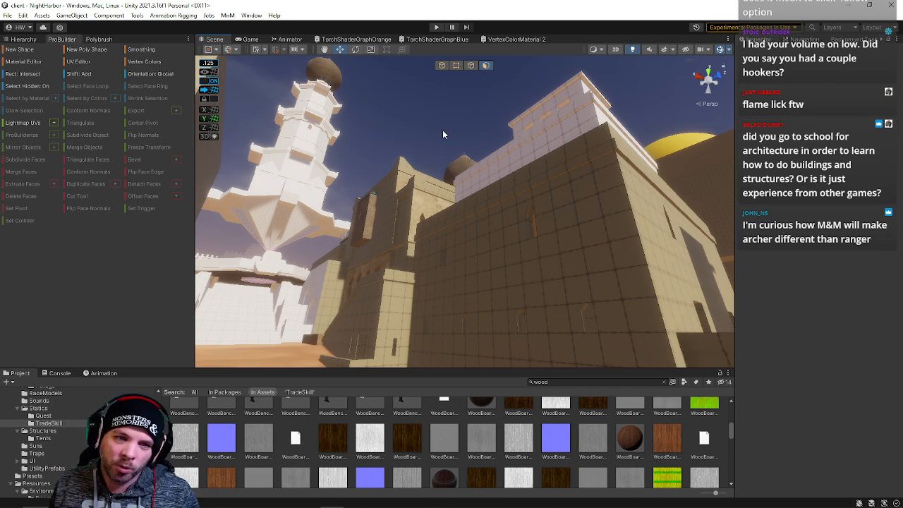
right_drag(443, 134, 421, 212)
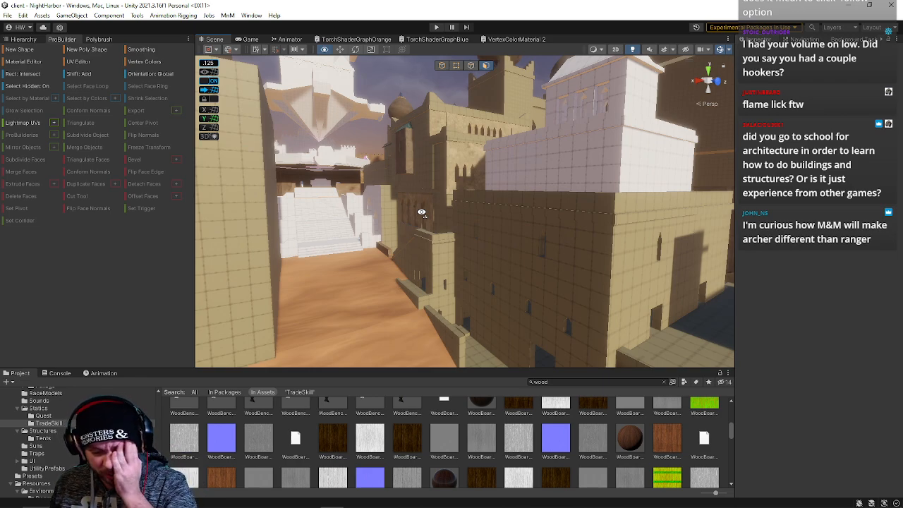
right_drag(421, 213, 197, 218)
right_drag(139, 214, 154, 236)
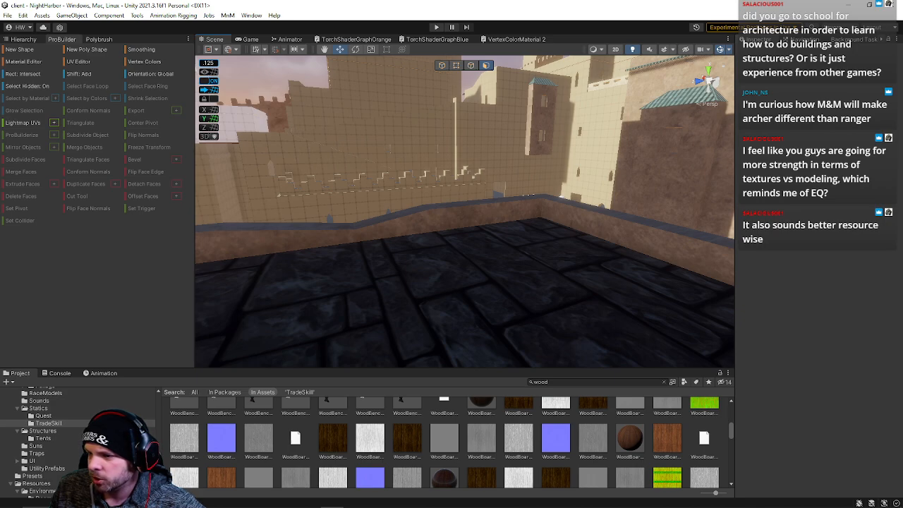
right_drag(475, 254, 354, 213)
key(w)
right_drag(353, 221, 718, 189)
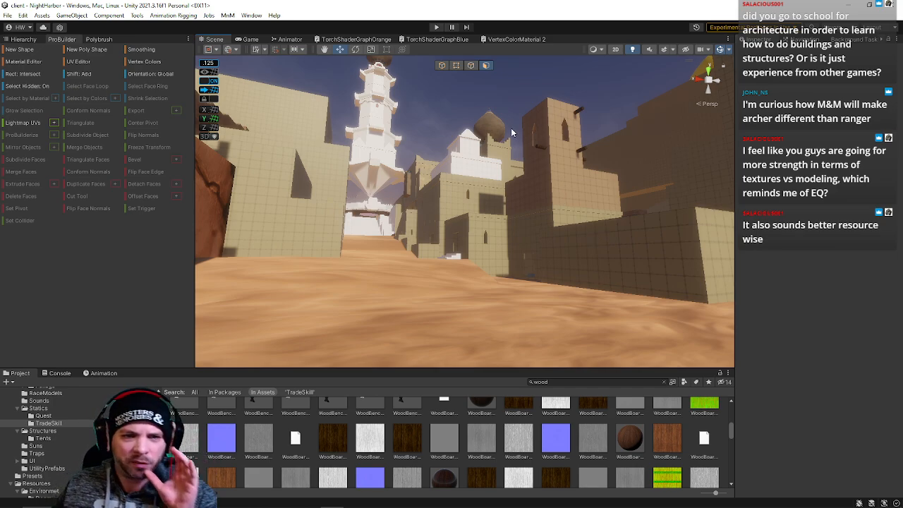
Step: Move two border vertices of the sand terrain out from behind the tiled wall toward the street
click(441, 66)
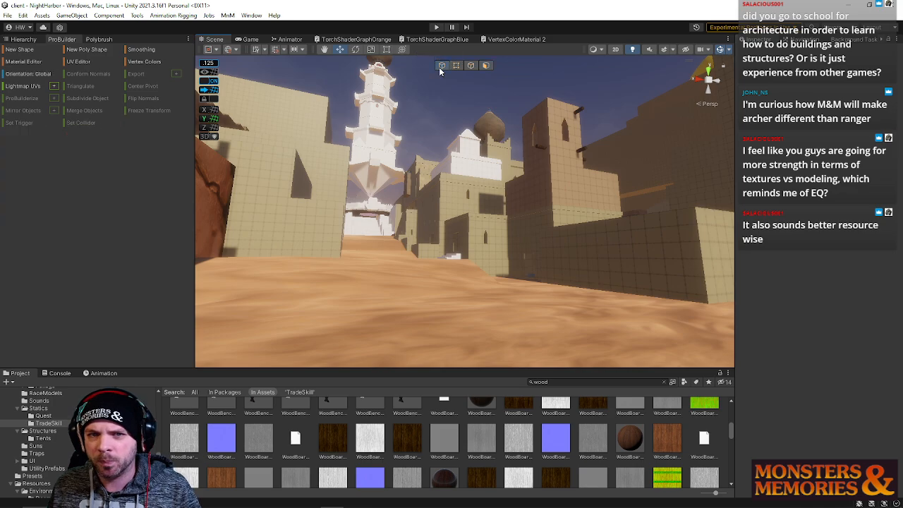
right_drag(452, 128, 487, 249)
click(434, 242)
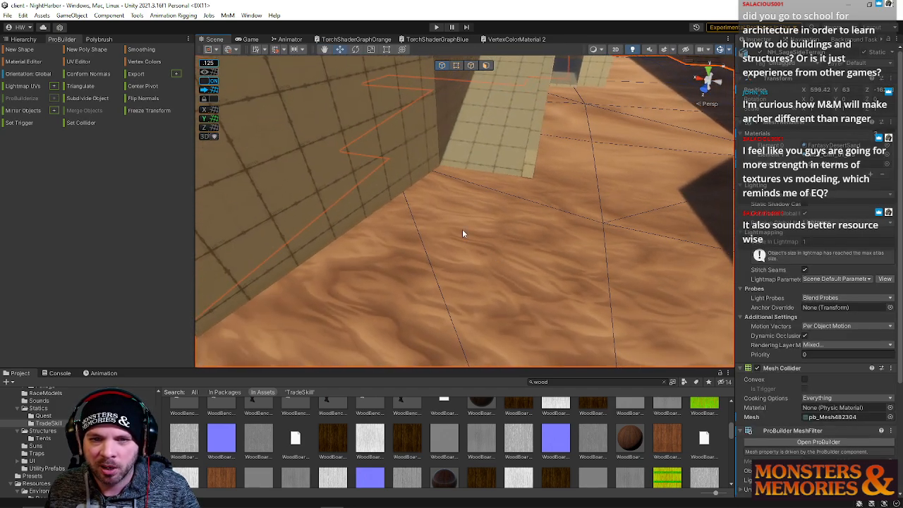
click(457, 65)
click(381, 166)
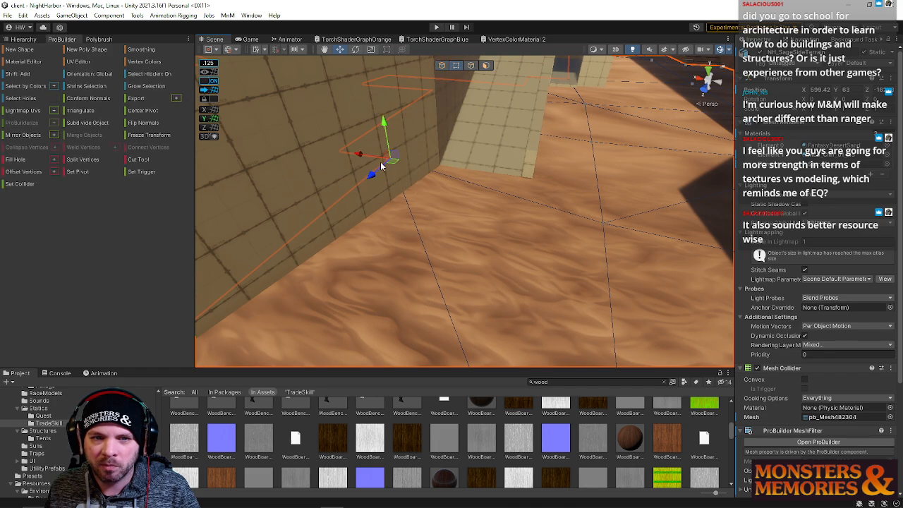
drag(363, 157, 497, 185)
click(335, 151)
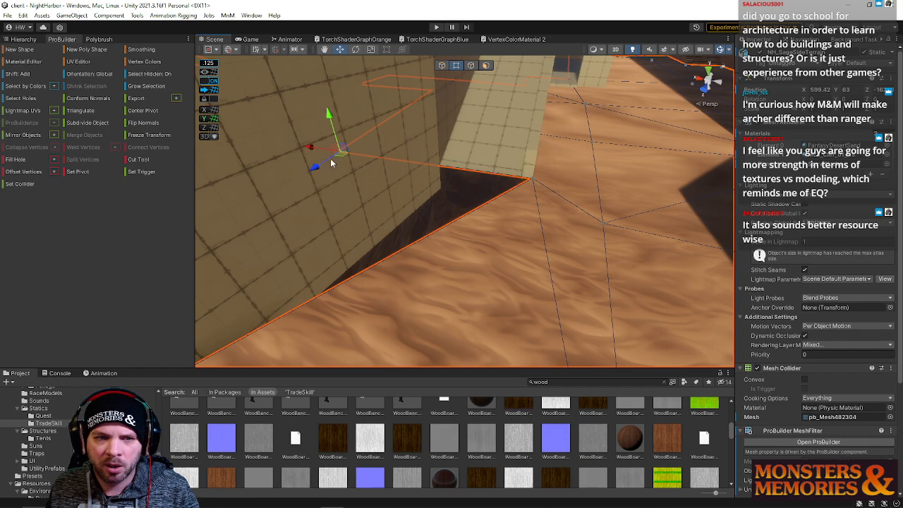
drag(312, 145, 409, 176)
Step: Close the triangular gap in the sand terrain between its border edges at the wall corner
right_drag(409, 177, 469, 208)
key(h)
click(460, 267)
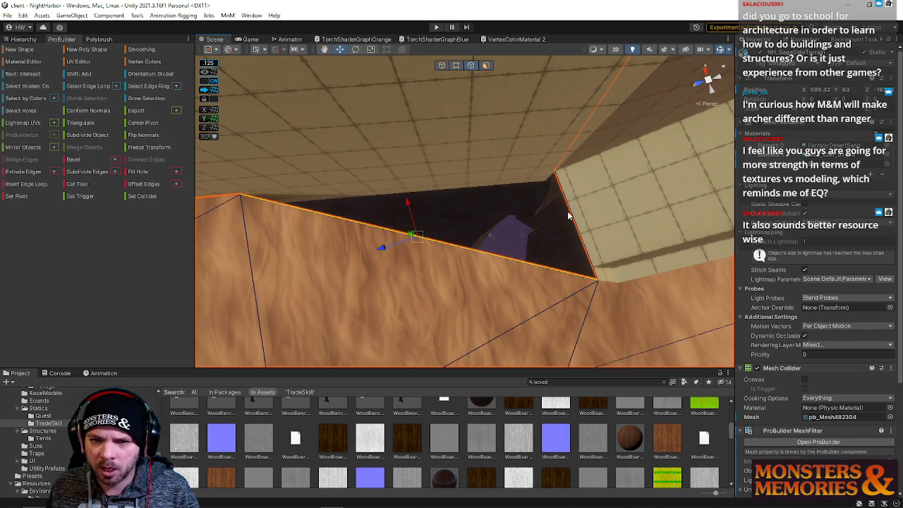
right_drag(572, 217, 427, 150)
Step: Shift the sand vertex near the wall corner sideways and farther out into the street
click(456, 66)
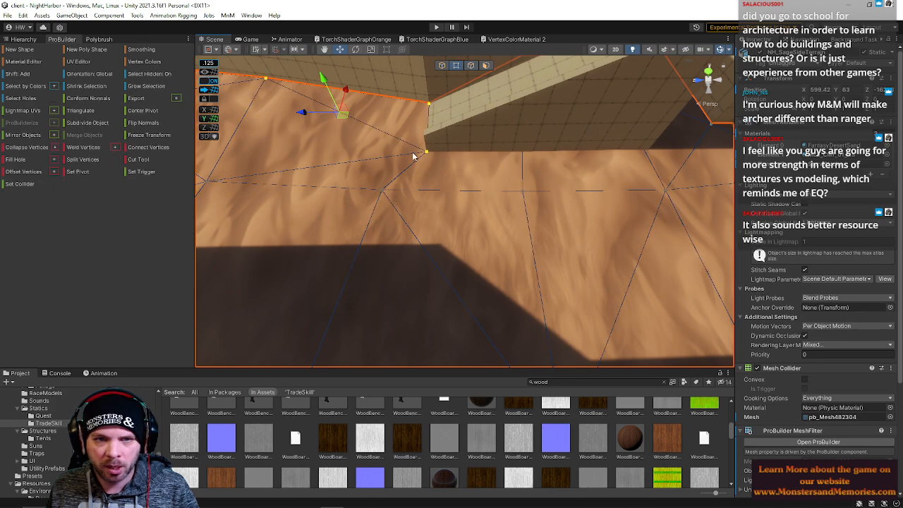
click(387, 197)
drag(345, 197, 388, 206)
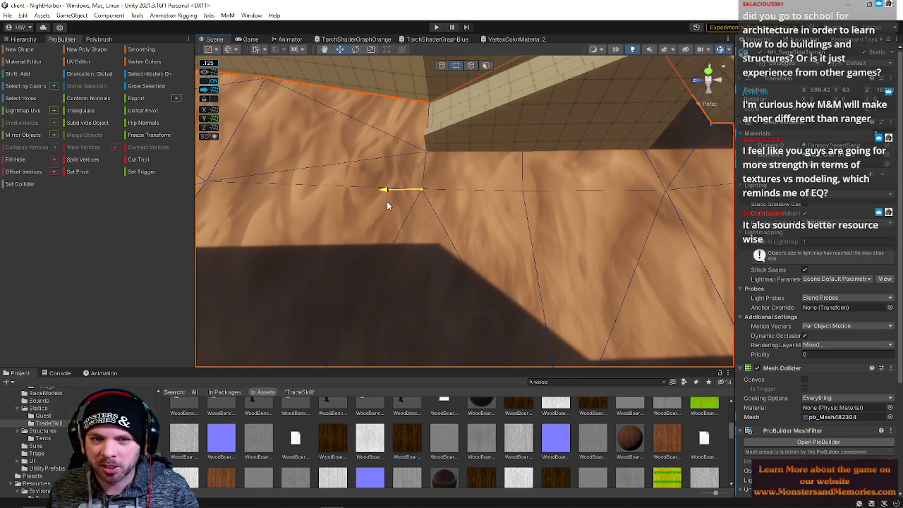
drag(425, 171, 421, 204)
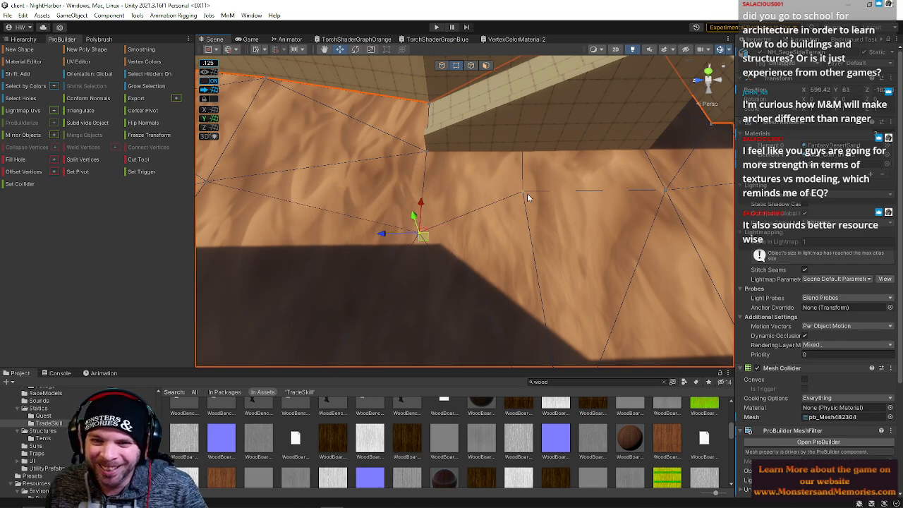
Step: Collapse the two neighbouring sand vertices beside the ramp wall into one
alt+drag(527, 198, 776, 197)
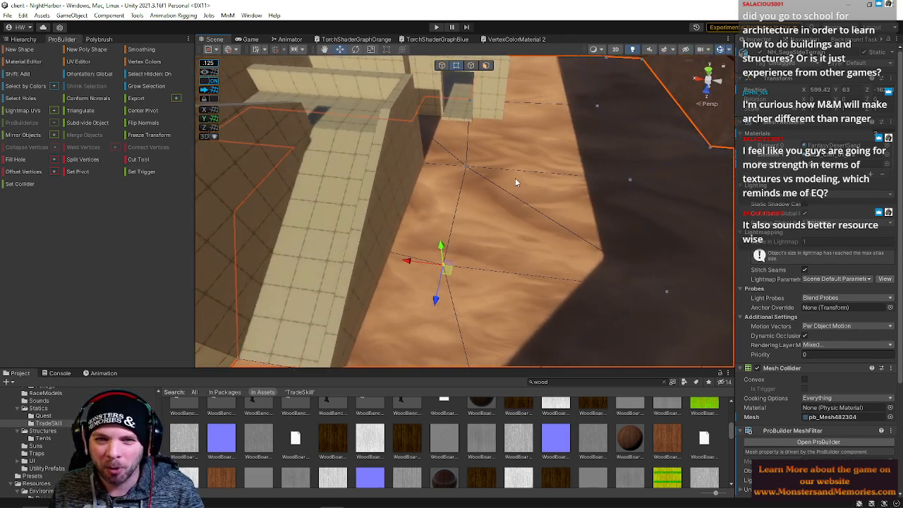
shift+click(465, 166)
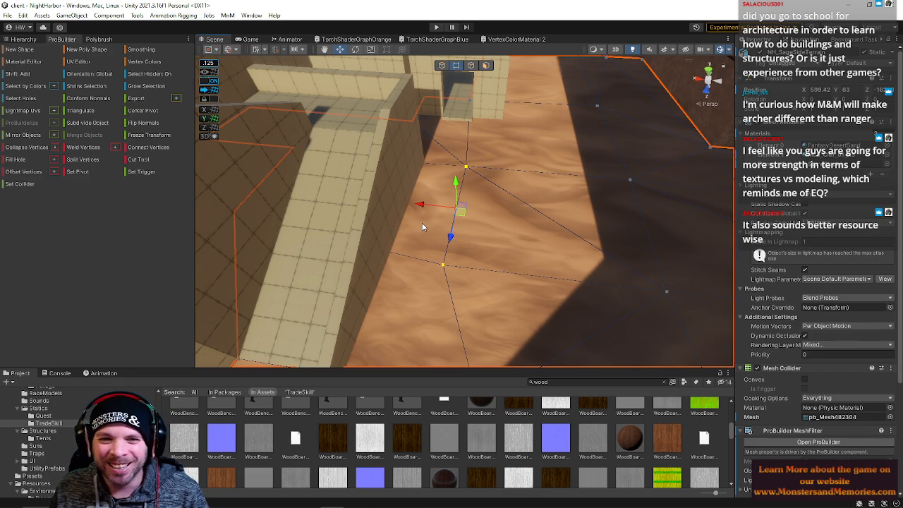
key(alt+c)
click(387, 252)
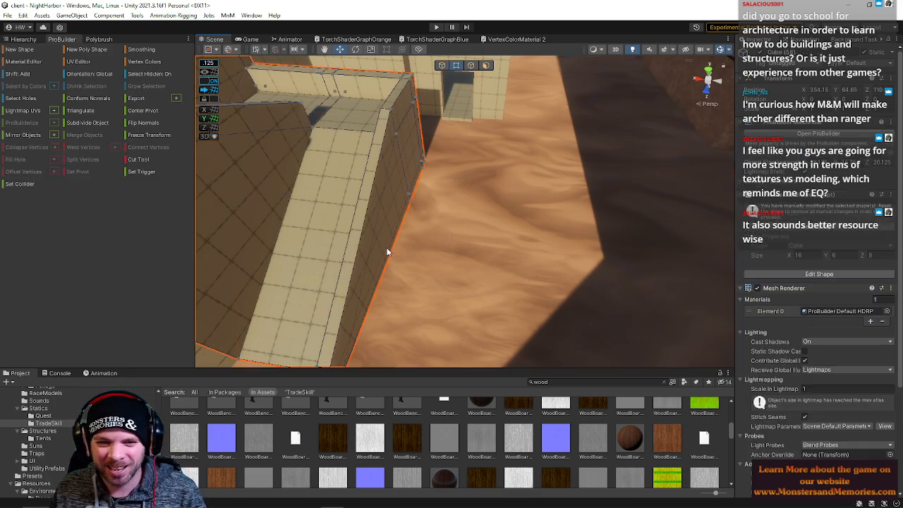
click(427, 250)
click(382, 283)
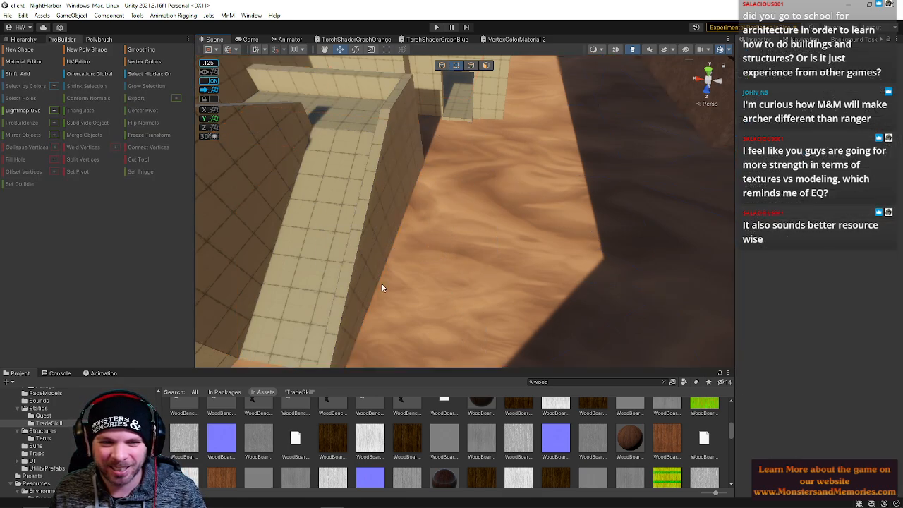
Step: Reselect the sand terrain and move its border vertex behind the doorway building along the wall
click(496, 207)
right_drag(495, 207, 537, 152)
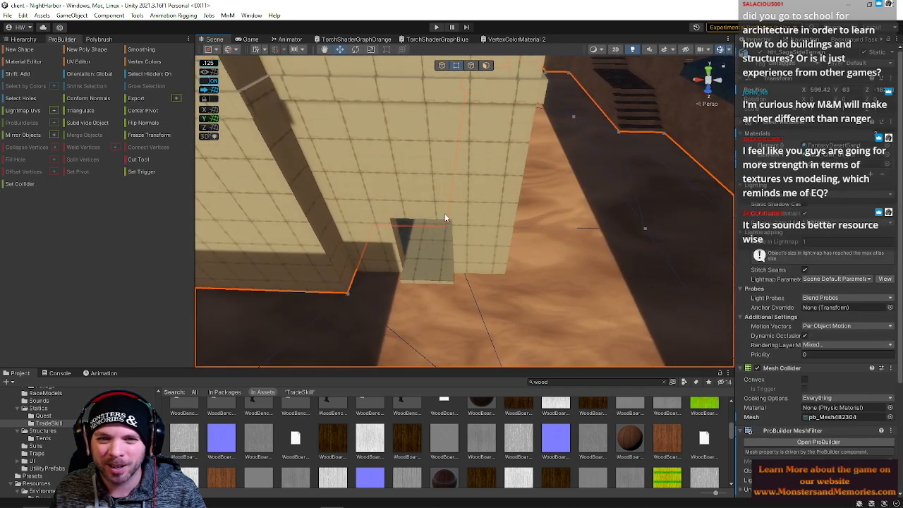
click(446, 226)
right_drag(467, 239, 417, 242)
drag(410, 239, 431, 235)
right_drag(433, 237, 487, 202)
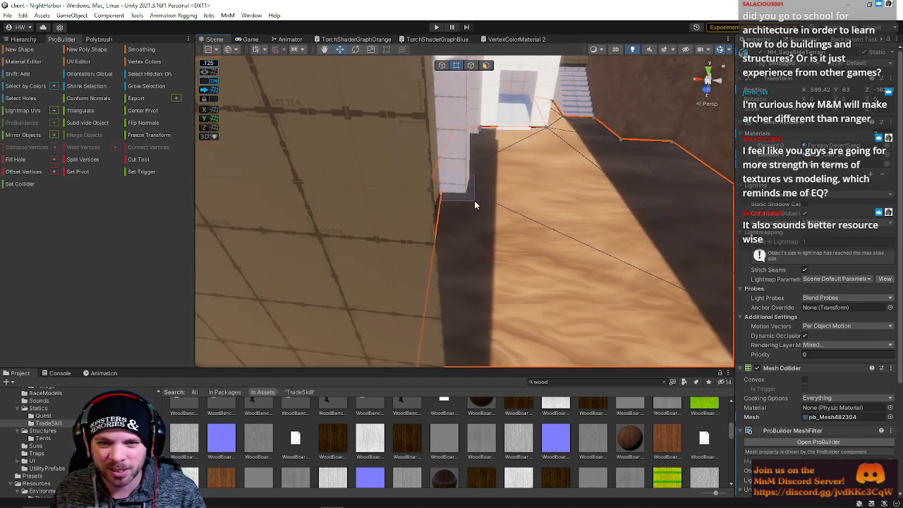
Step: Try to move the sand vertex at the white building's corner closer to the wall
right_drag(438, 189, 276, 258)
drag(568, 164, 579, 175)
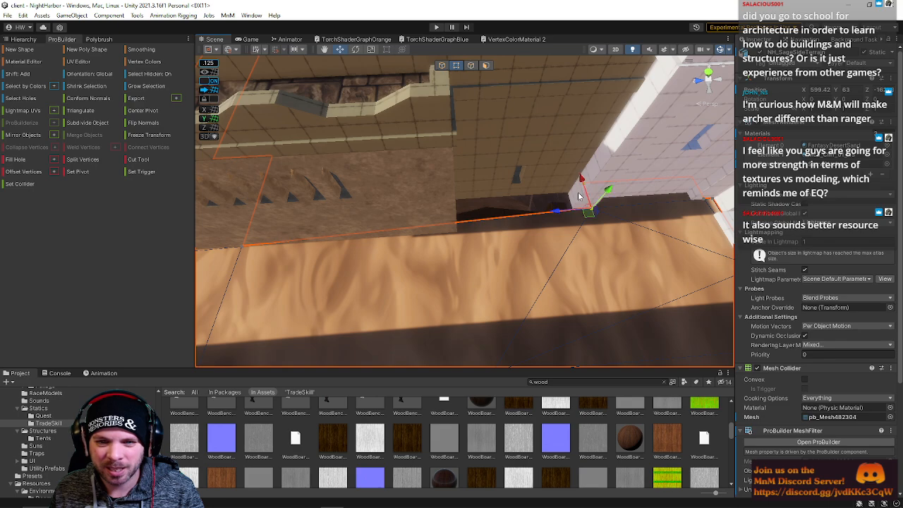
right_drag(578, 197, 523, 183)
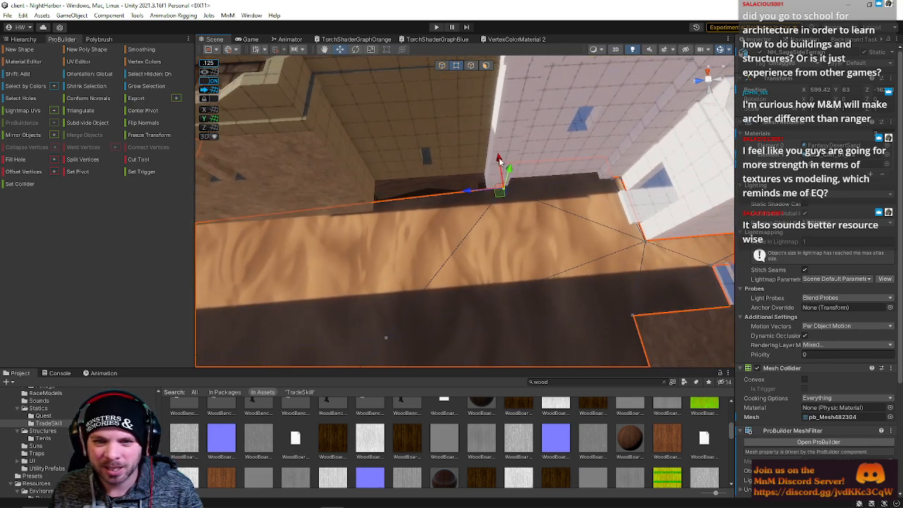
mouse_move(498, 160)
mouse_down()
mouse_move(496, 172)
mouse_move(485, 162)
mouse_up()
right_drag(430, 177, 393, 162)
Step: Undo the last four sand terrain changes
key(ctrl+z)
key(ctrl+z)
key(ctrl+z)
key(ctrl+z)
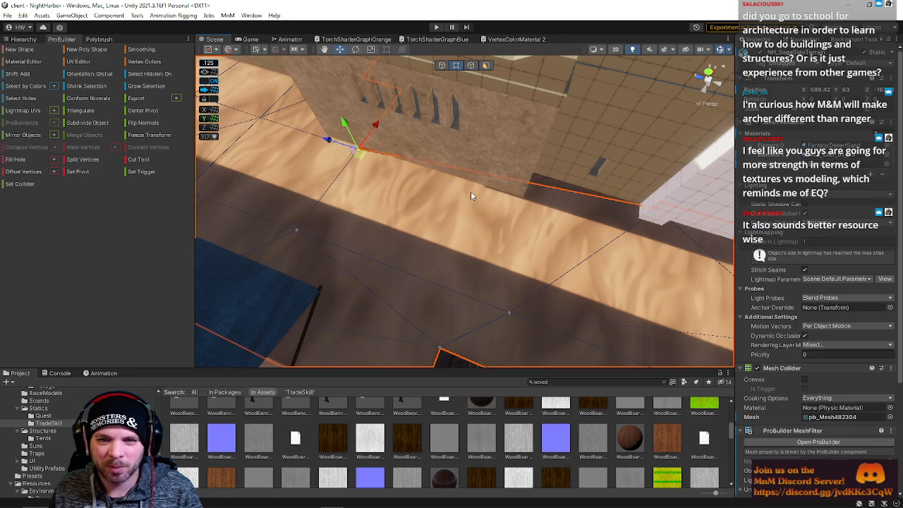
right_drag(437, 192, 480, 170)
Step: Review the street leading to the white tower and save the scene
right_drag(36, 152, 605, 215)
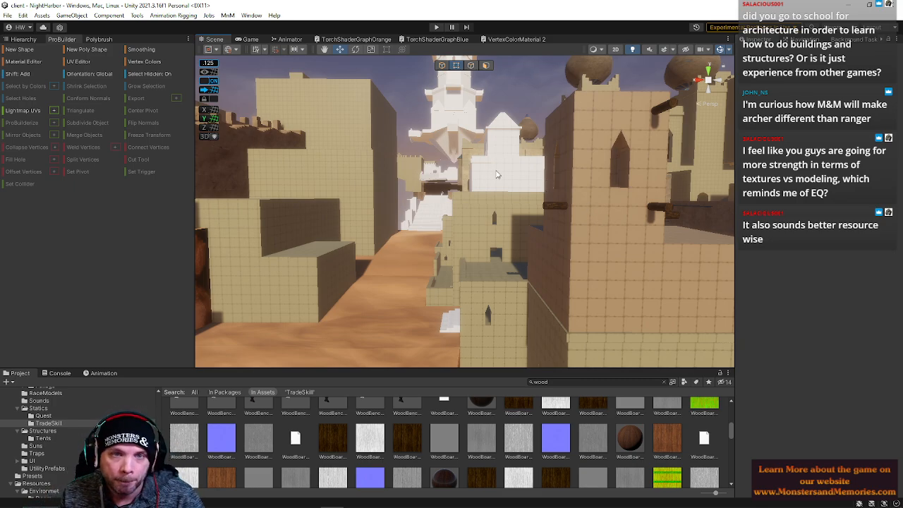
right_drag(460, 191, 454, 189)
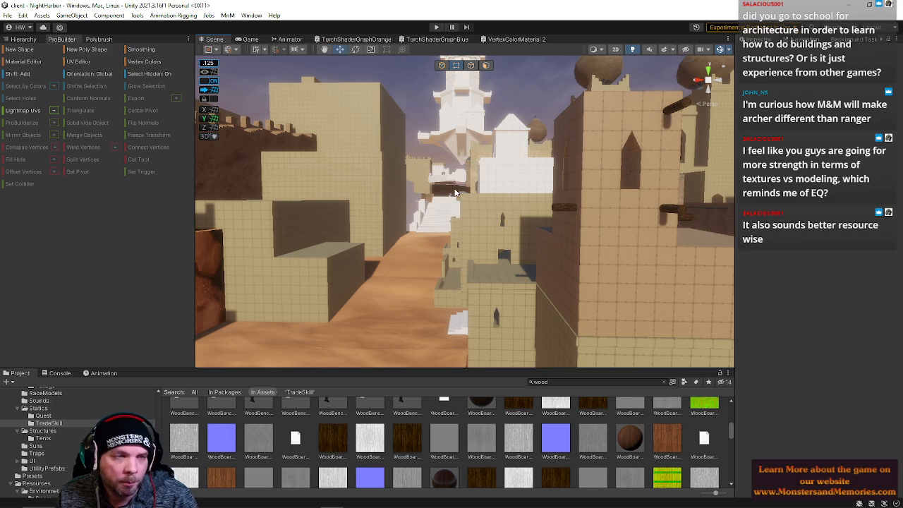
click(6, 15)
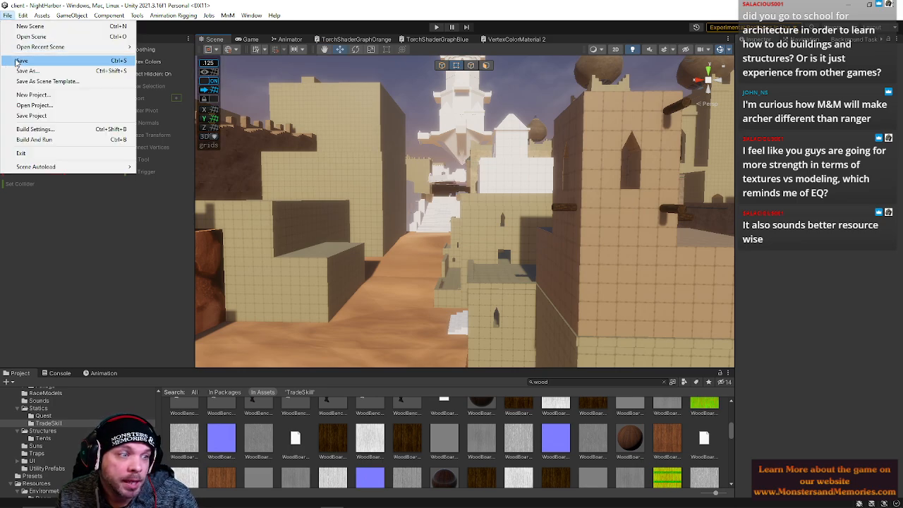
click(155, 143)
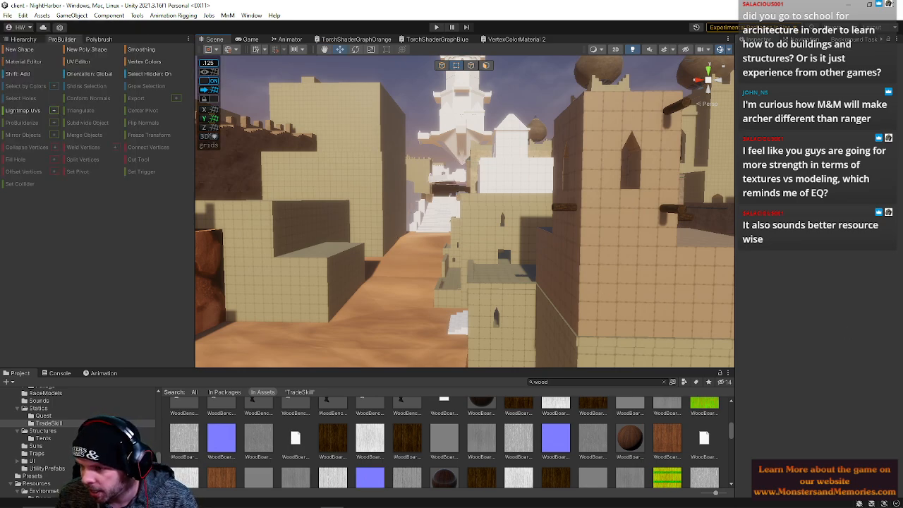
key(ctrl+s)
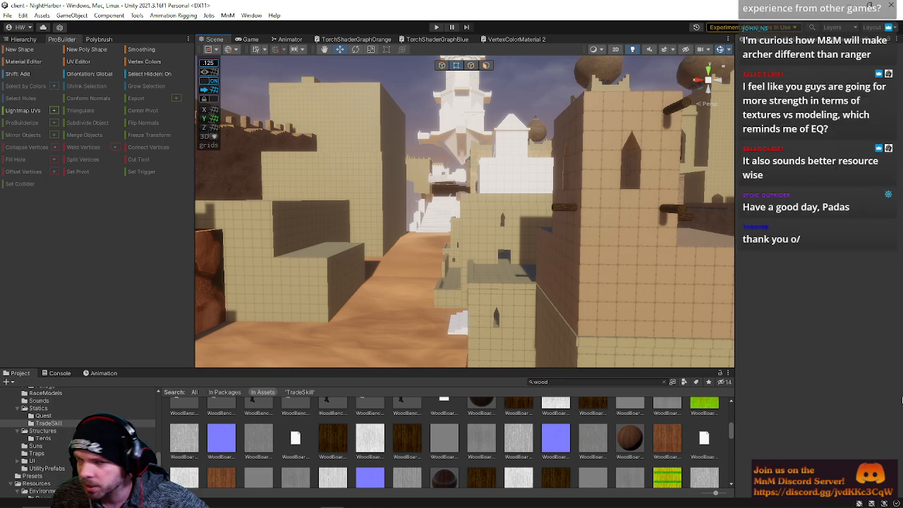
Step: Examine the palm plaza, the white block houses and the arched road leading to the city wall
right_drag(550, 297, 485, 199)
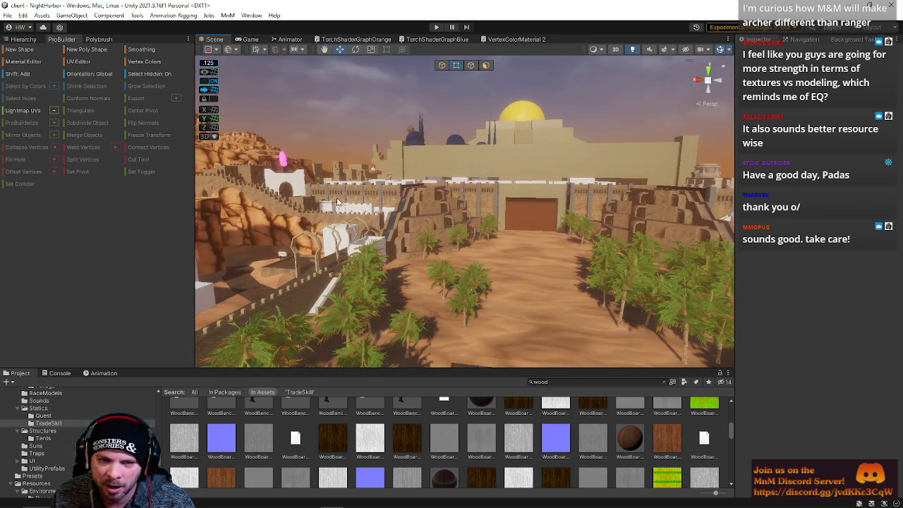
right_drag(337, 202, 192, 320)
key(w)
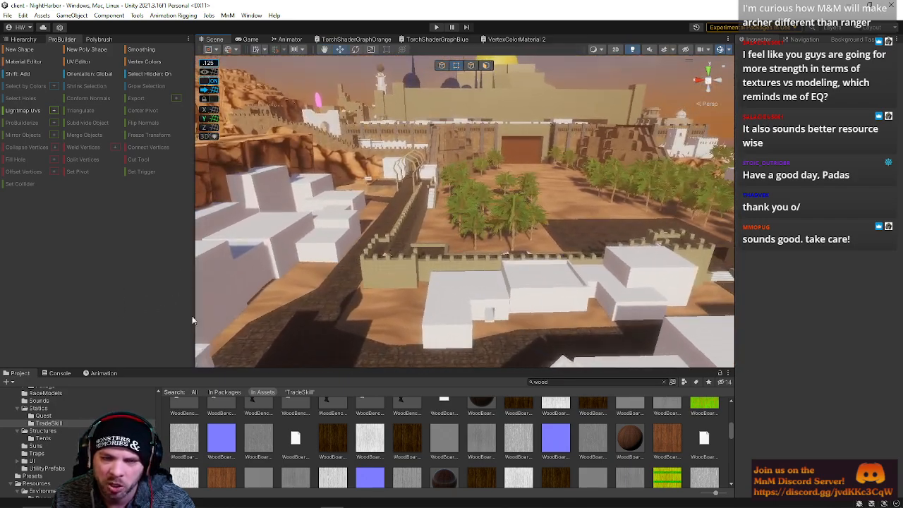
key(d)
right_drag(481, 286, 390, 234)
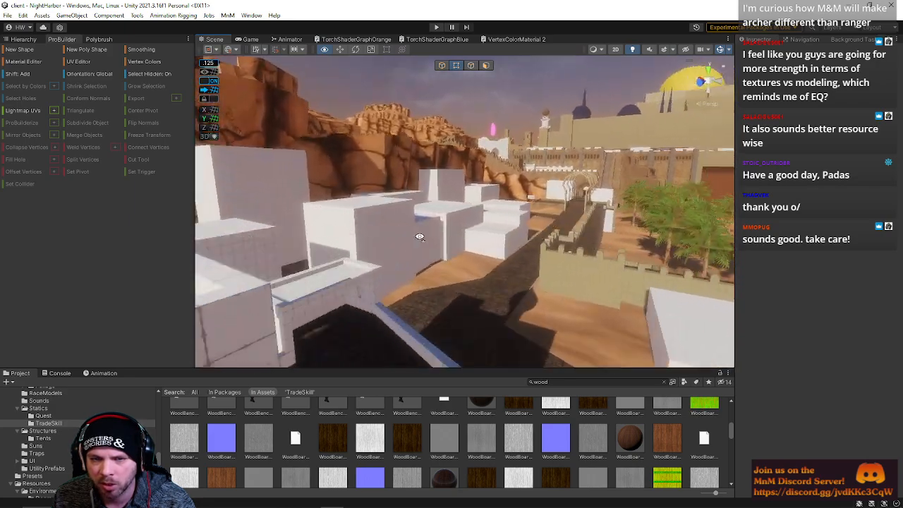
right_drag(472, 227, 480, 202)
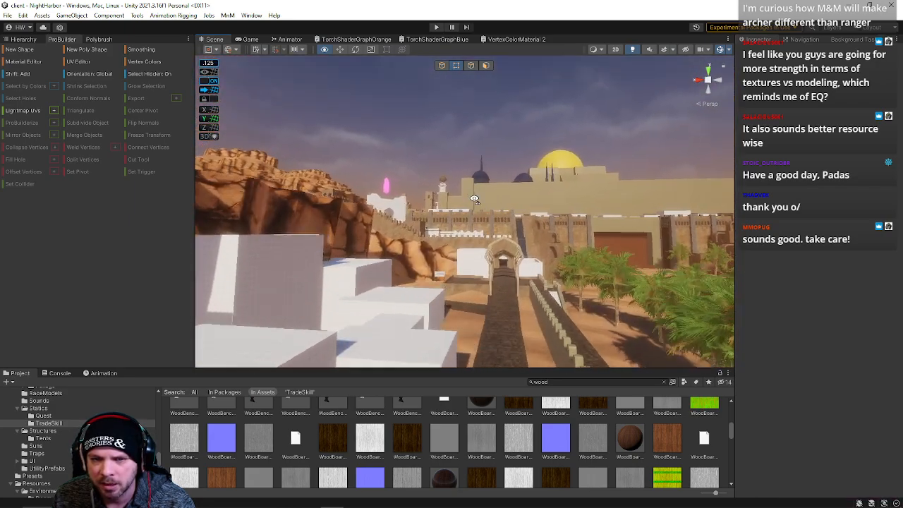
Step: Inspect the golden-domed palace, the surrounding white houses, the fortified walls and the rocky cliffs from above
right_drag(447, 194, 605, 241)
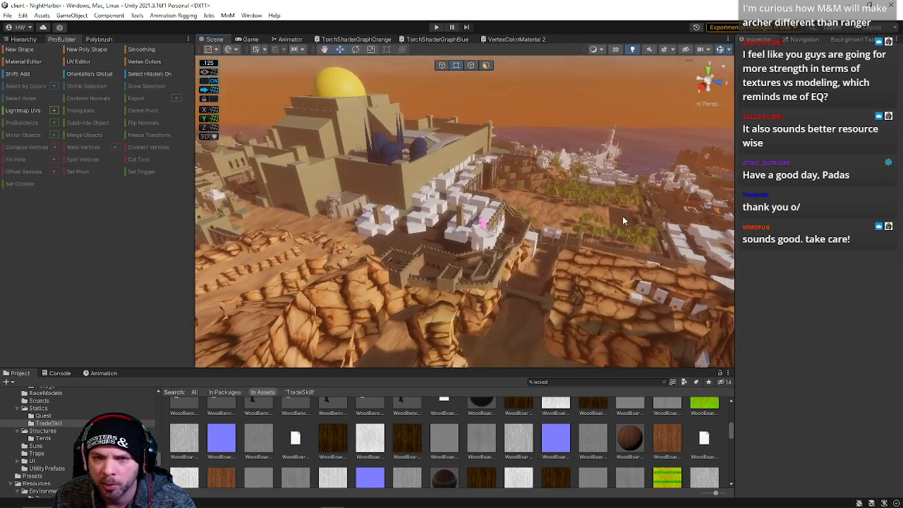
right_drag(505, 231, 621, 235)
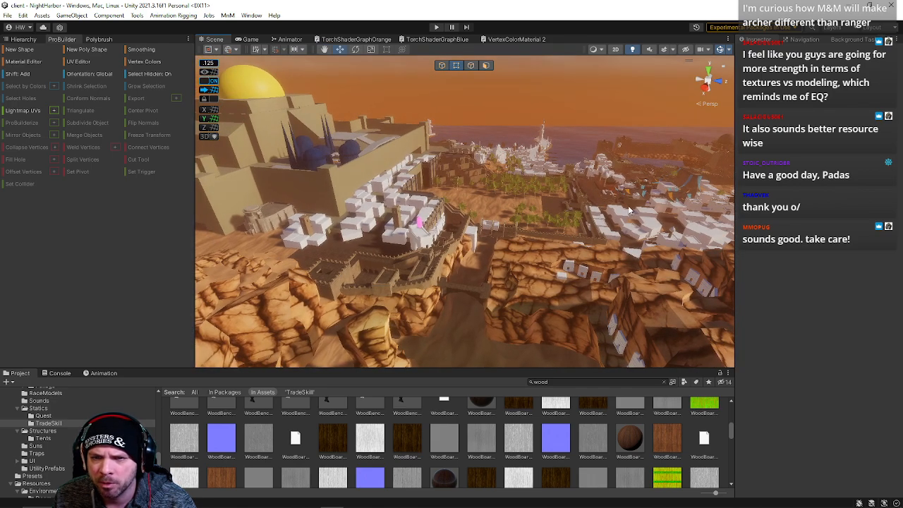
right_drag(607, 194, 489, 175)
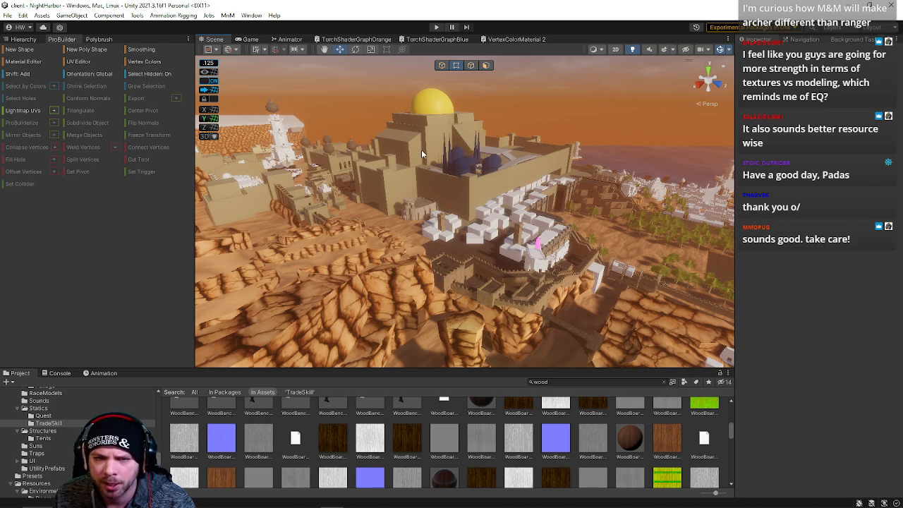
right_drag(452, 169, 577, 182)
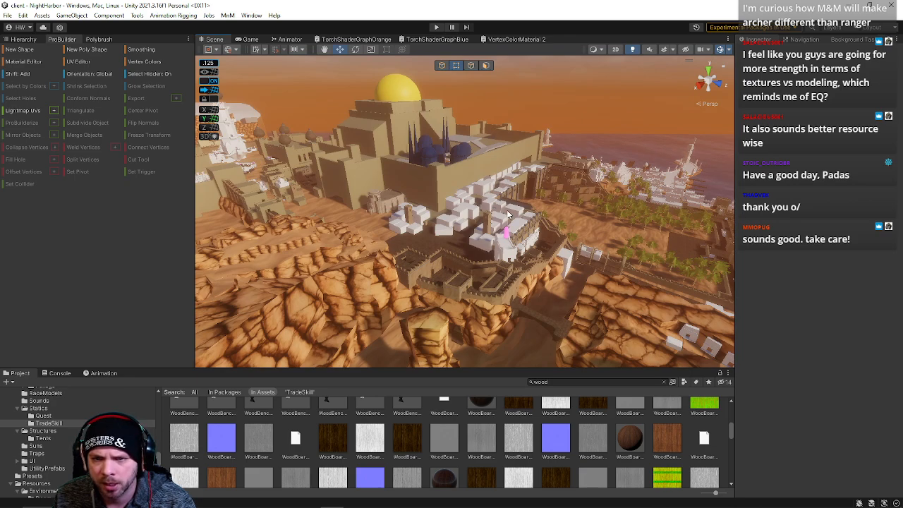
right_drag(584, 262, 422, 301)
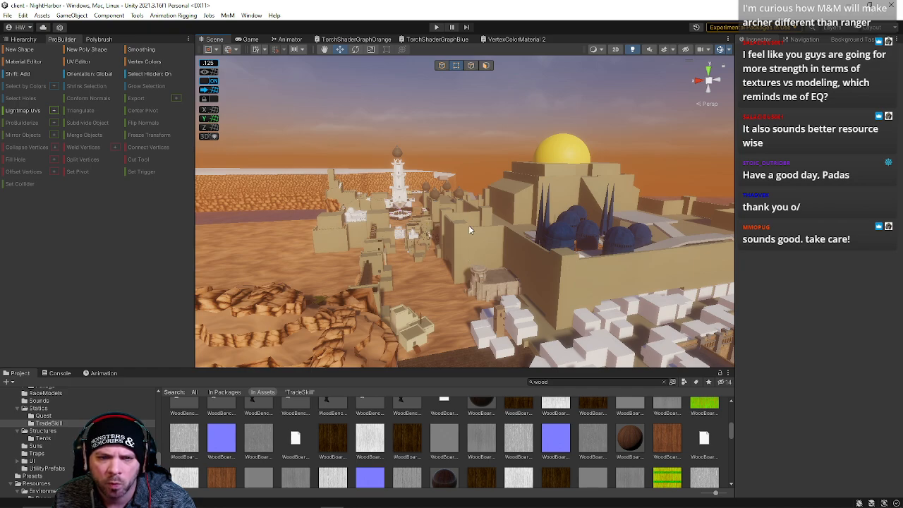
right_drag(399, 238, 385, 283)
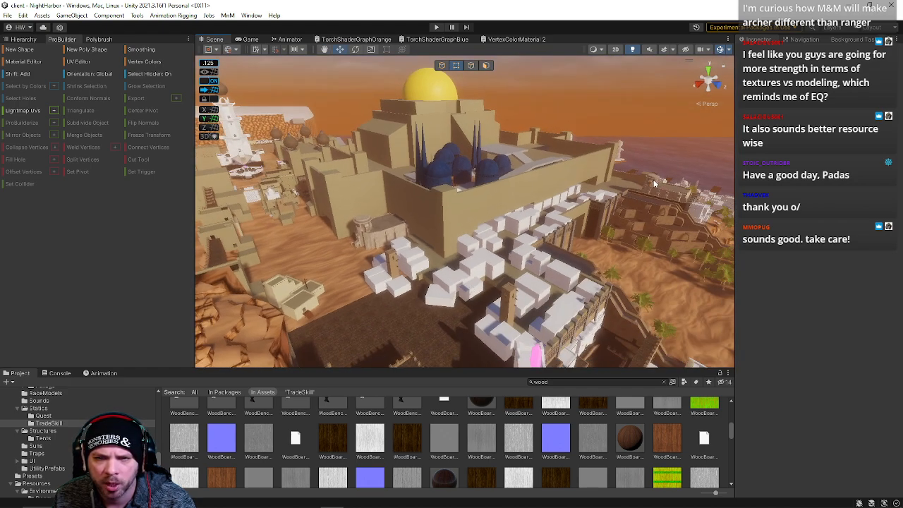
right_drag(290, 232, 310, 136)
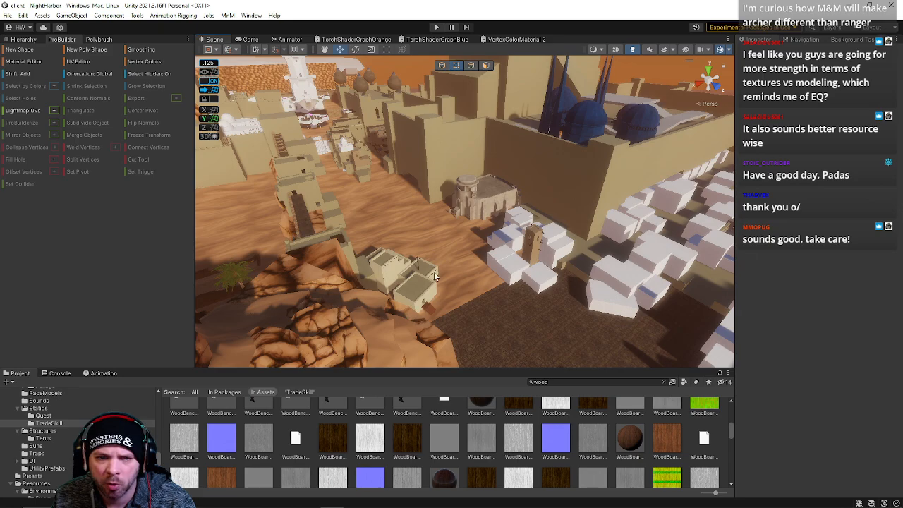
right_drag(436, 277, 414, 233)
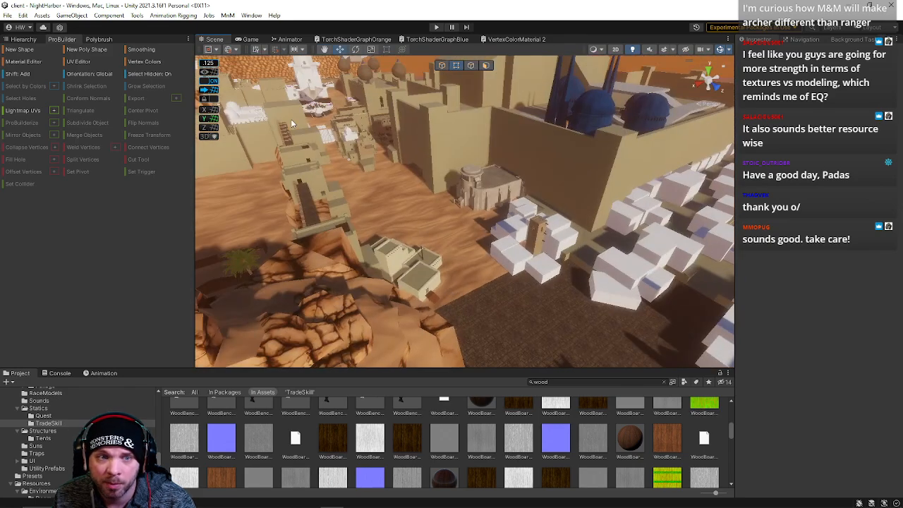
right_drag(443, 192, 614, 189)
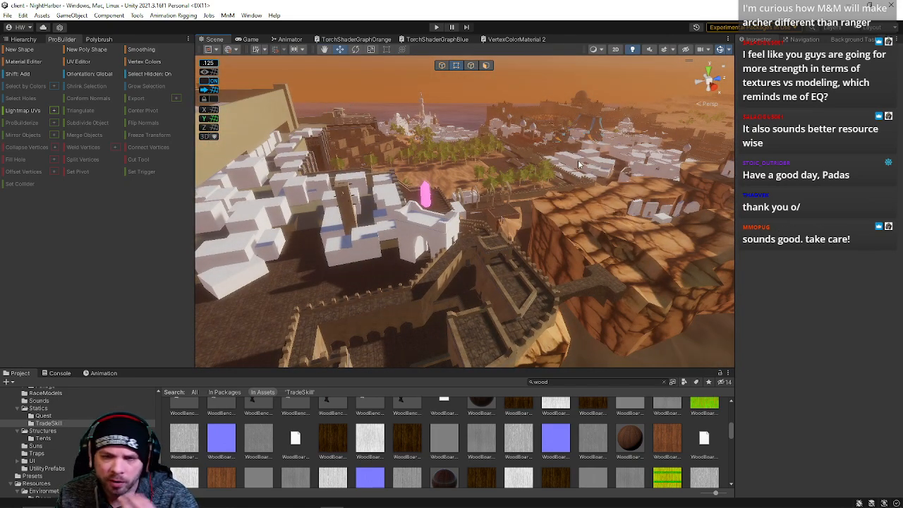
Step: Return to the sandy street facing the white tower and save the scene again
right_drag(567, 201, 282, 163)
click(7, 15)
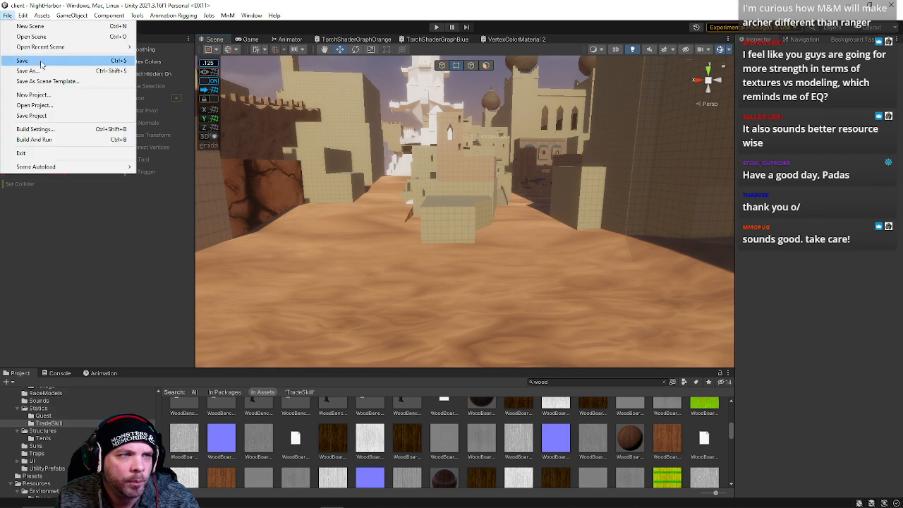
click(43, 65)
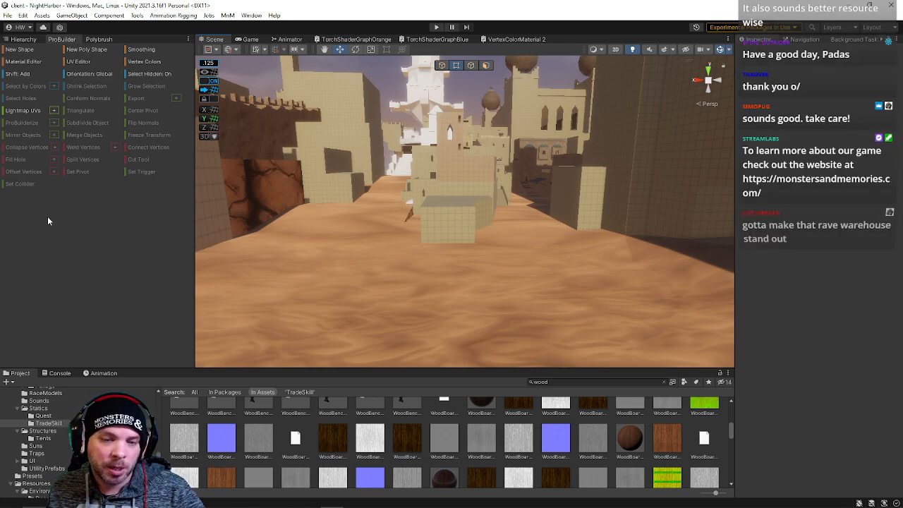
Step: Examine the tan buildings, ramps and low curved walls beside the white paving
right_drag(404, 222, 437, 219)
key(w)
mouse_move(767, 235)
right_down()
mouse_move(757, 258)
mouse_move(779, 246)
right_up()
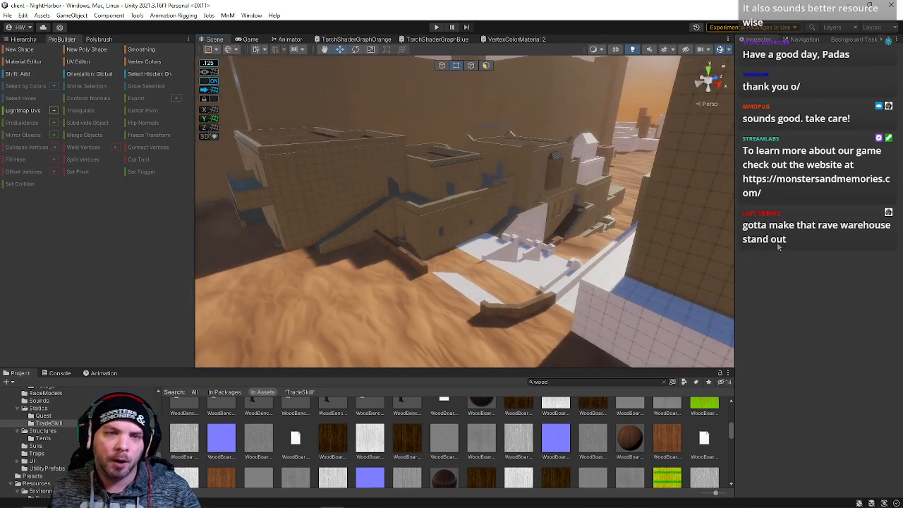